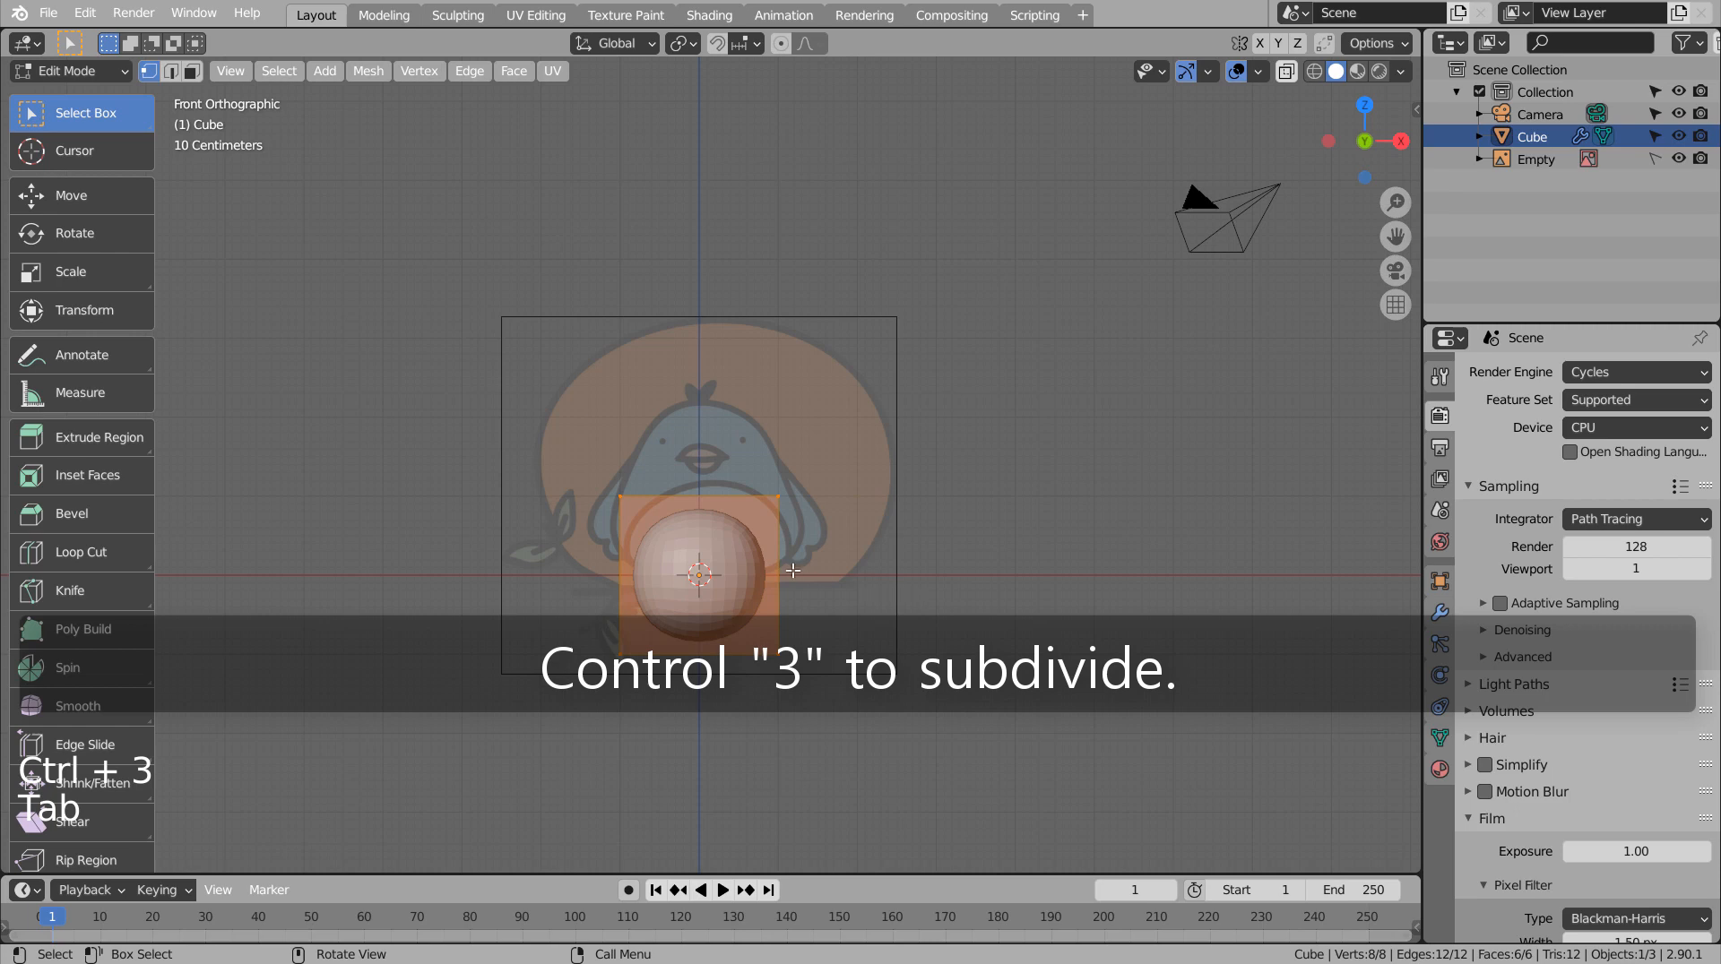
Add a horizontal loop cut in the lower half of the cube and scale the loop outward.
key("shift+z")
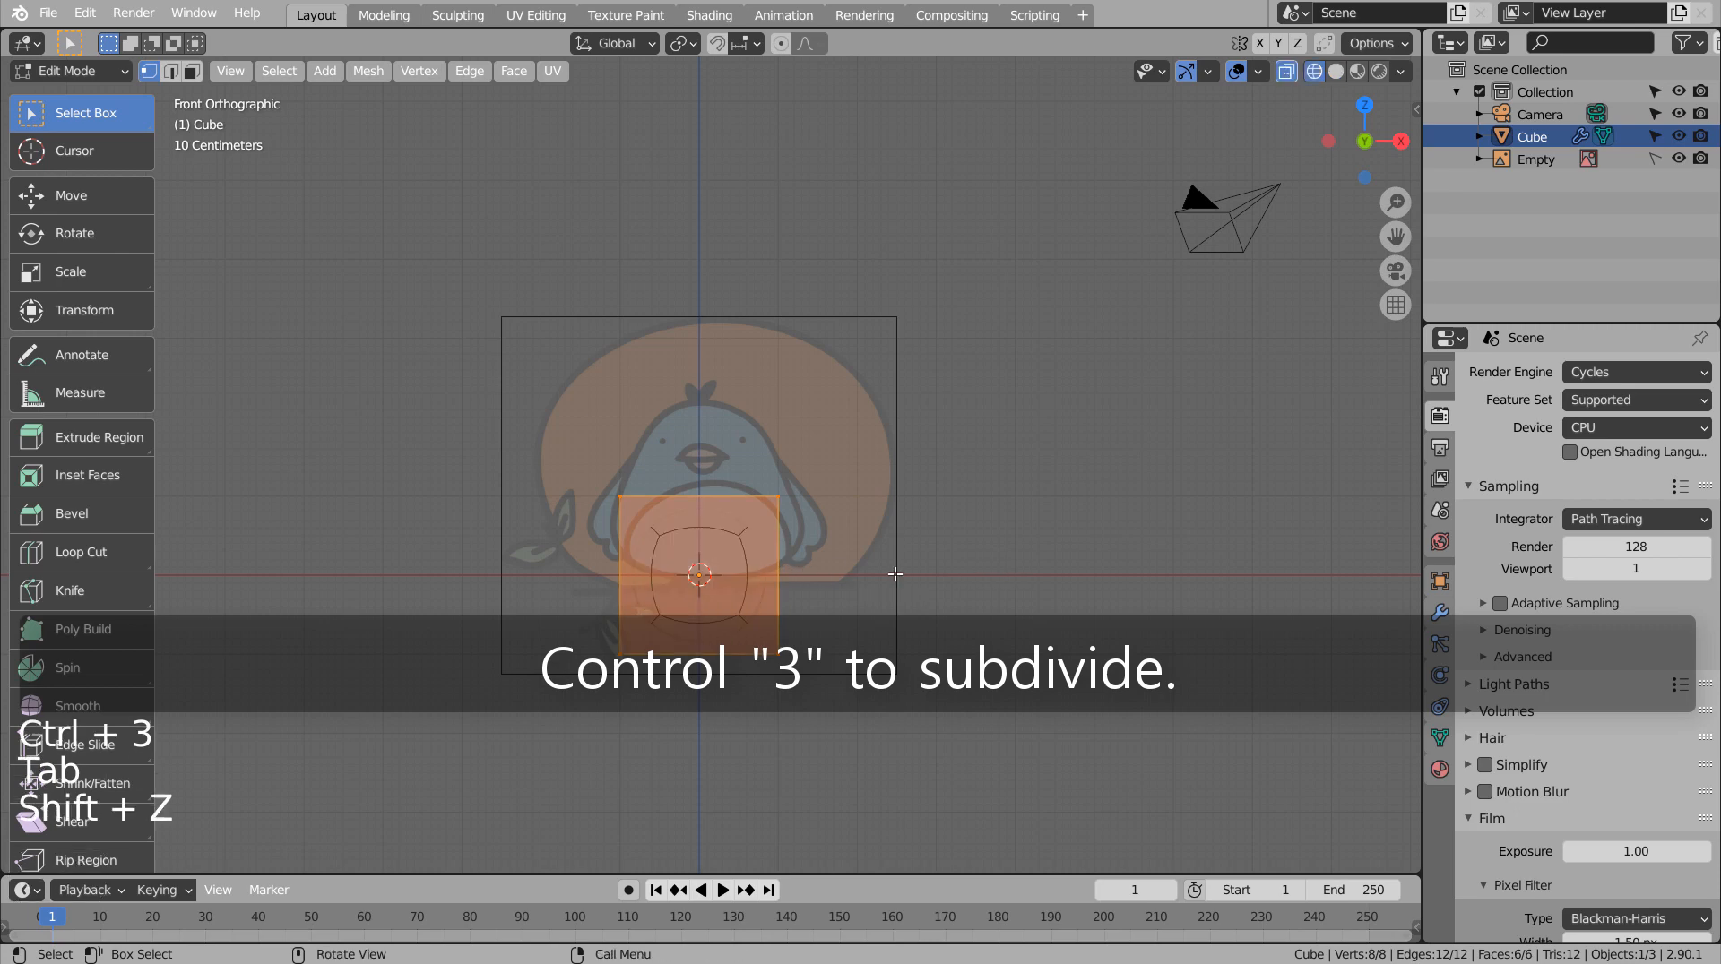
key("ctrl+r")
left_click(788, 564)
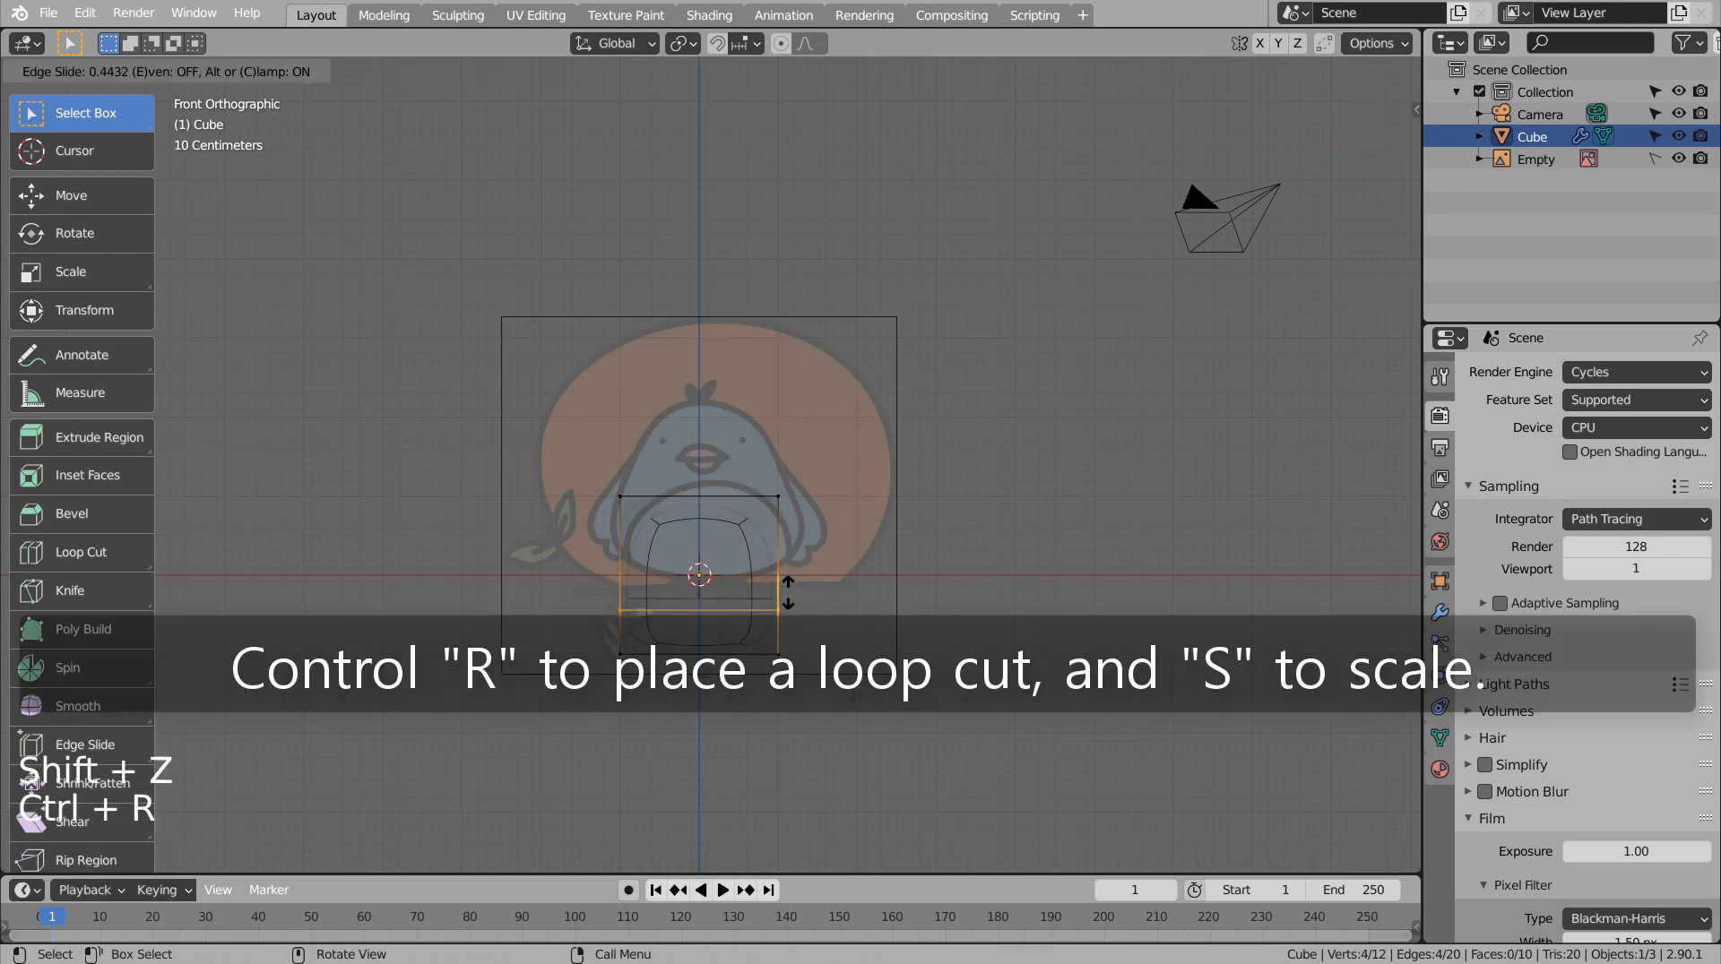
left_click(788, 593)
key("s")
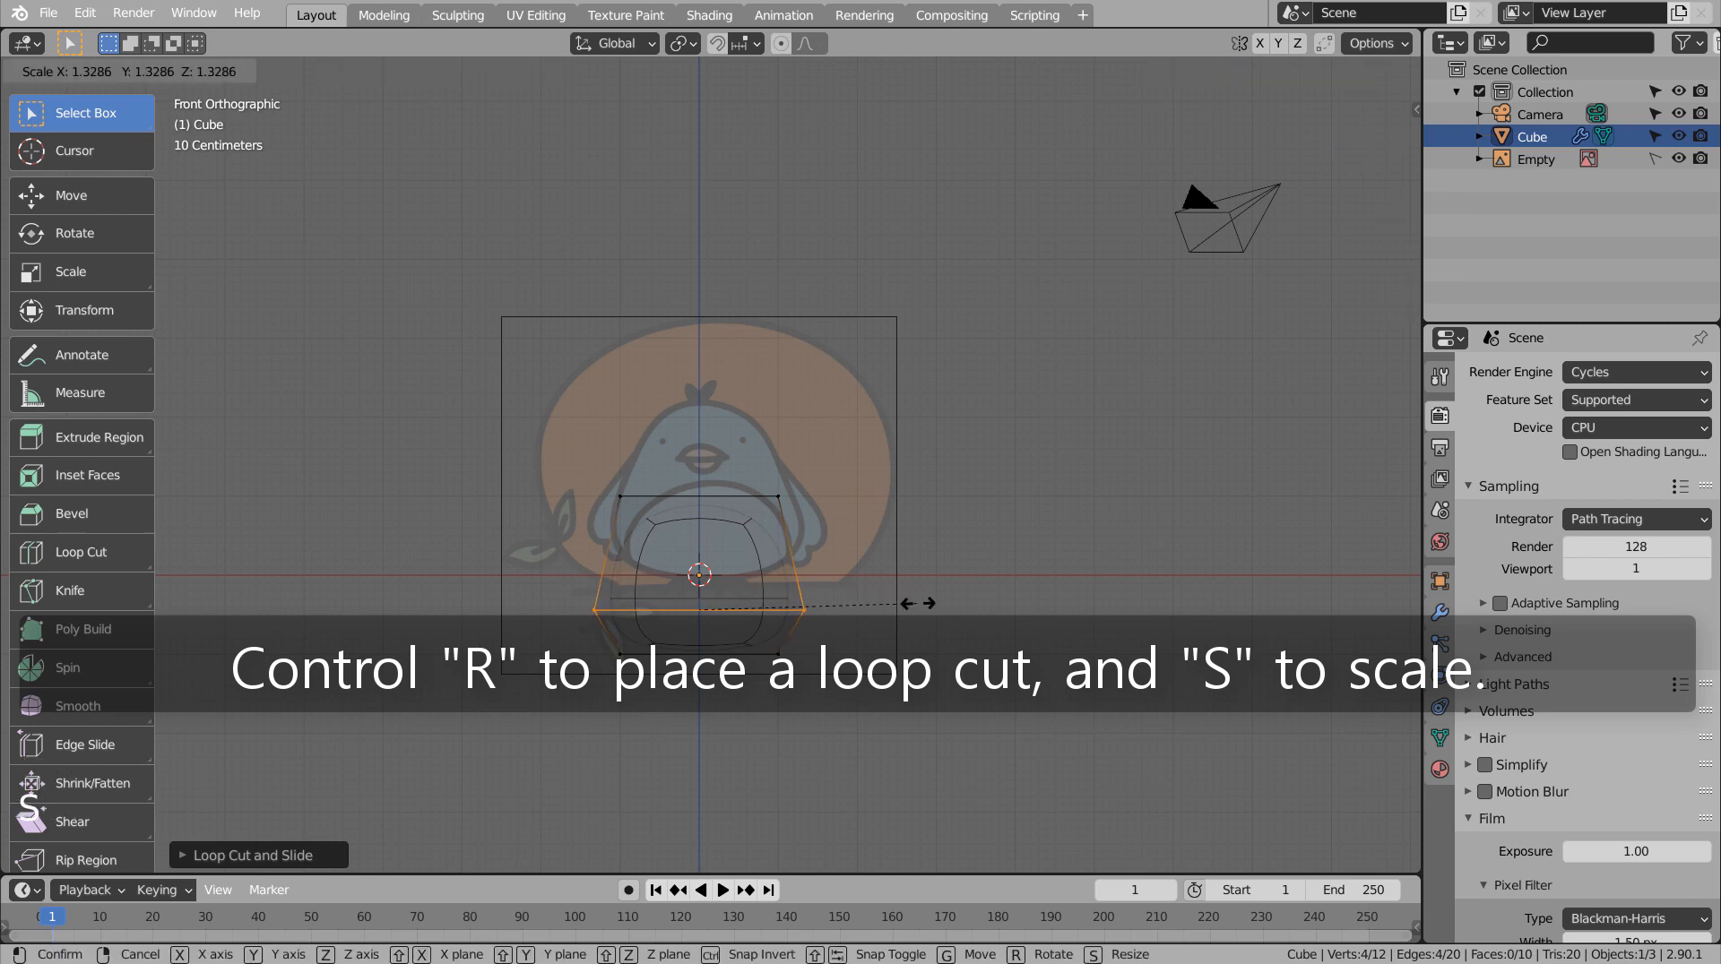
left_click(941, 603)
Move the whole body mesh straight up along Z so its base rests on the ground line.
key("Tab")
key("g")
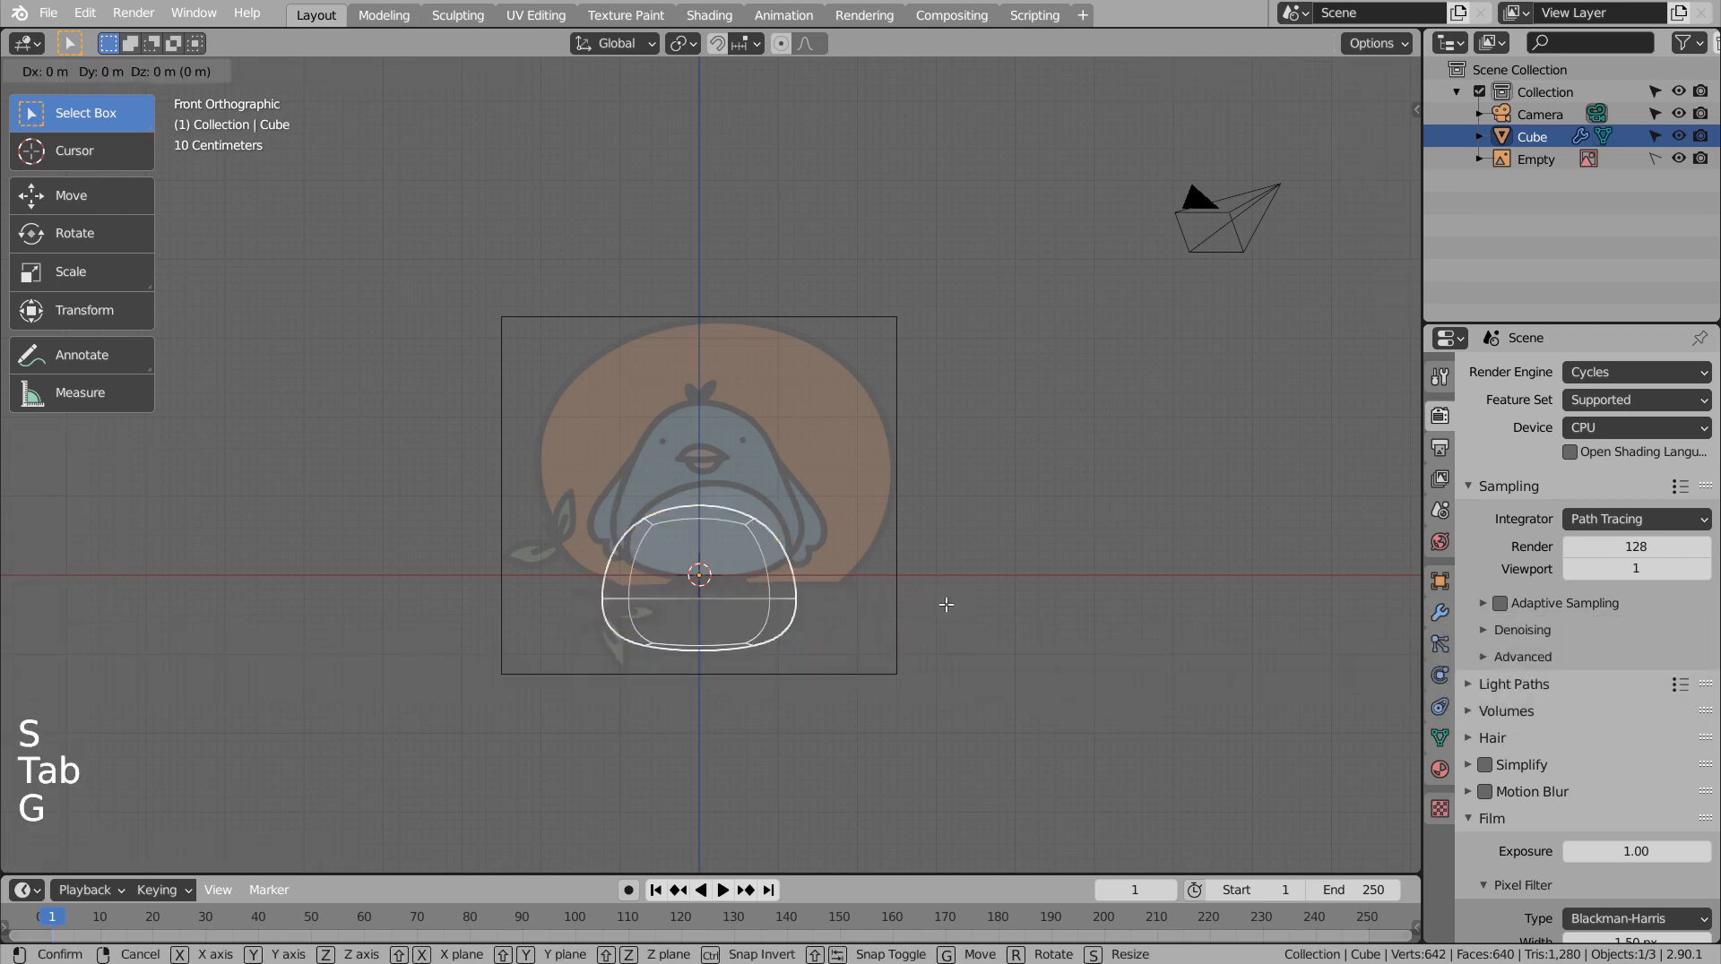
key("z")
left_click(950, 526)
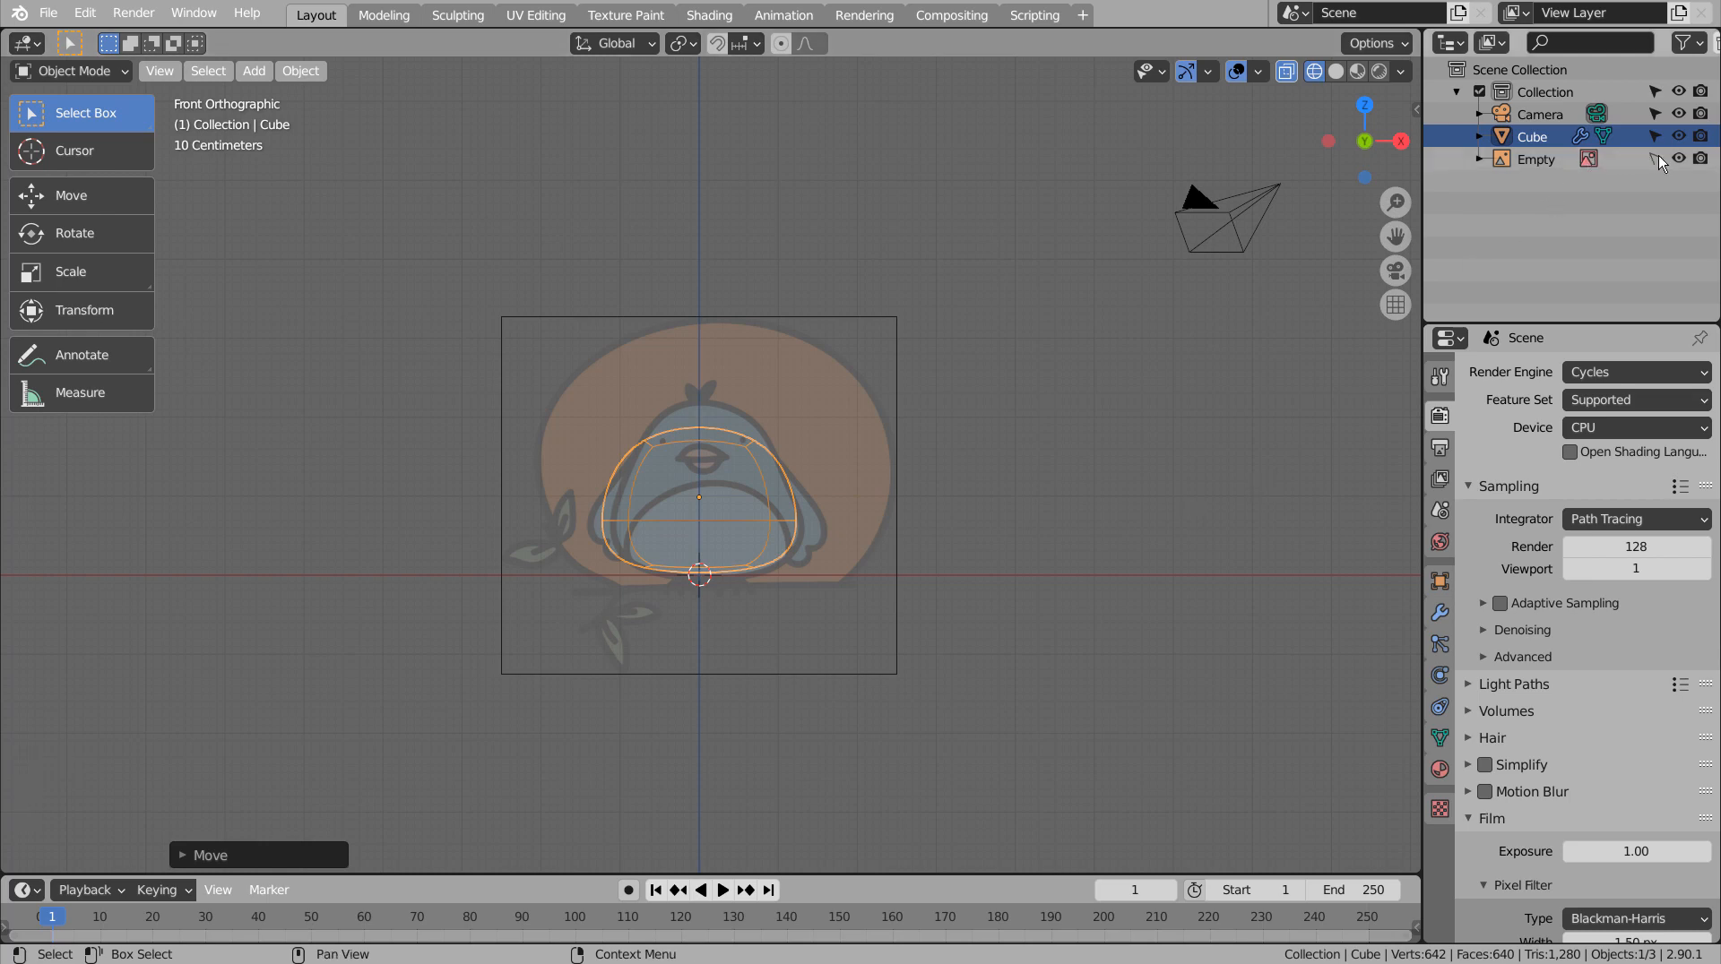
Make the reference image selectable, shift it about -0.08 m along X to centre the bird, and lock its selection again.
left_click(868, 325)
left_click(803, 354)
key("g")
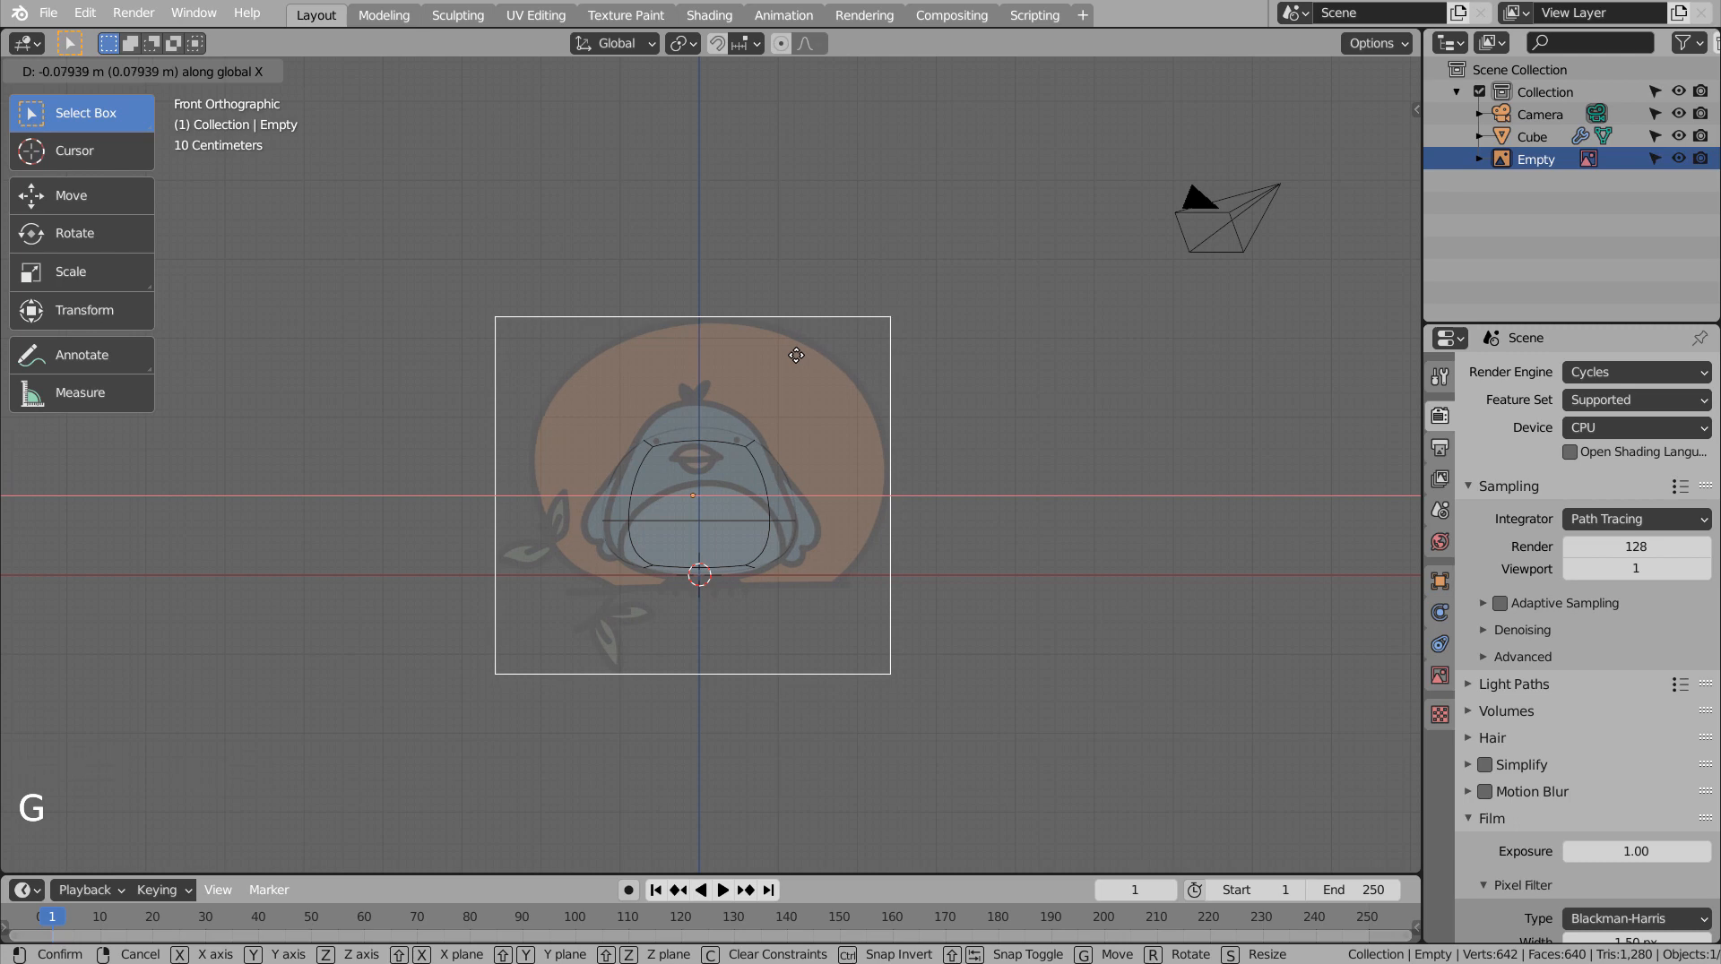
left_click(796, 363)
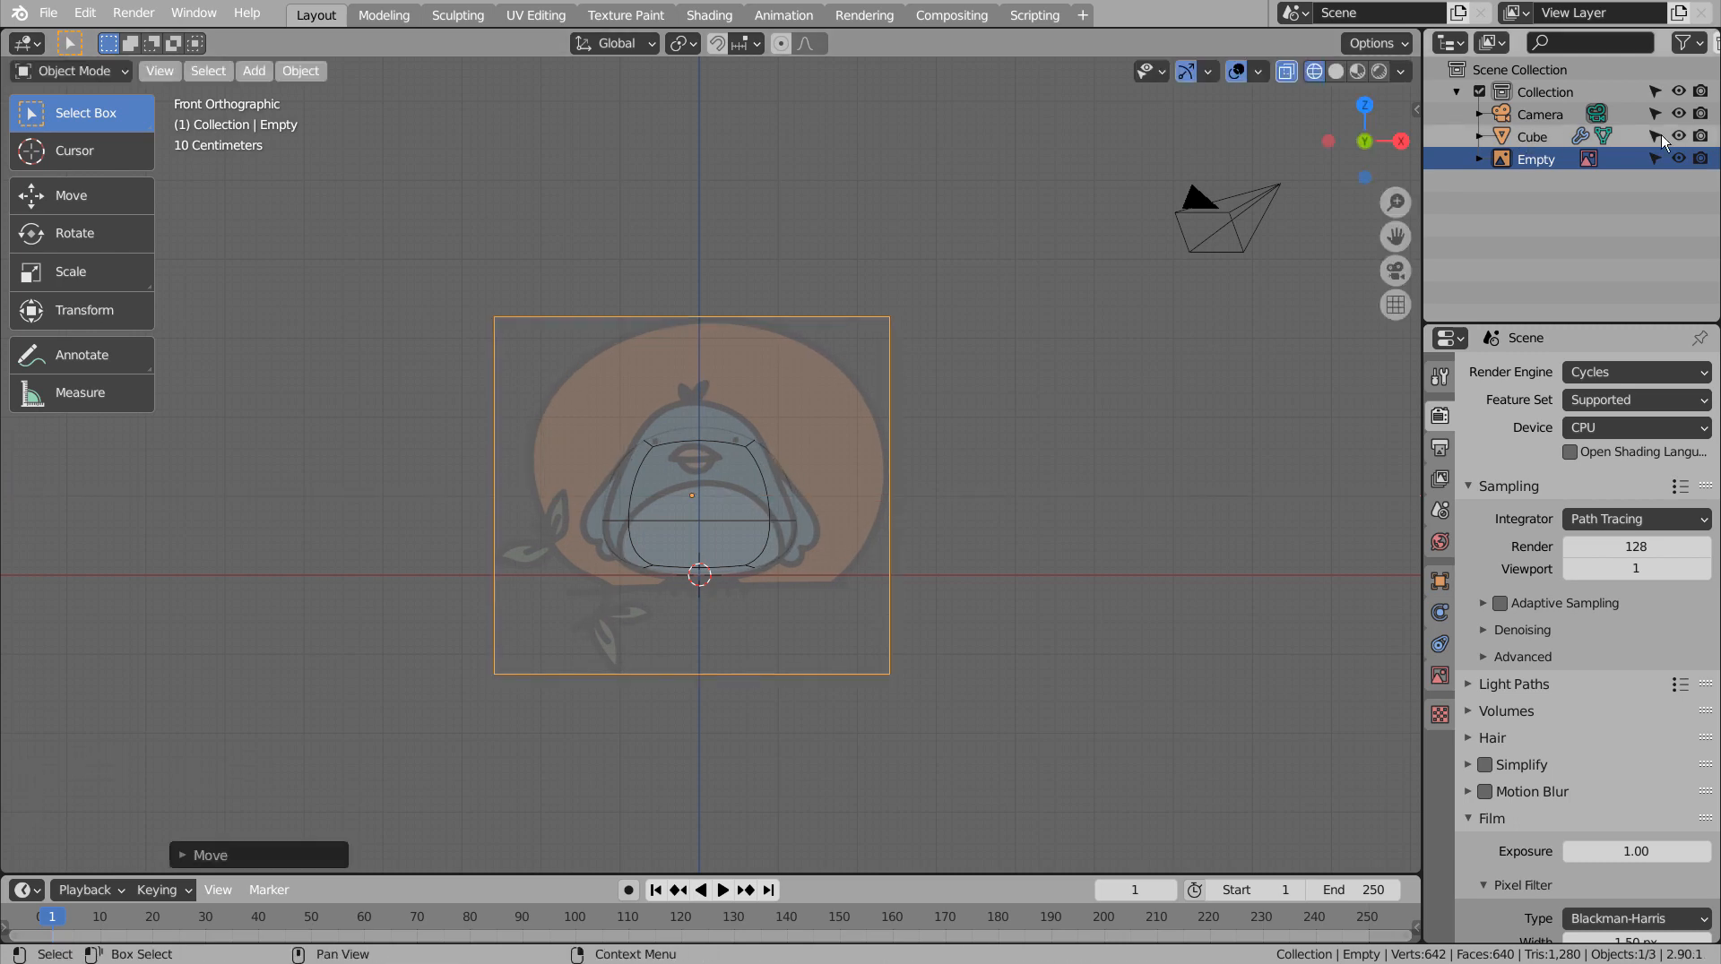
left_click(1654, 158)
Raise the top vertices of the body mesh toward the bird's head outline.
left_click(761, 368)
left_click(760, 366)
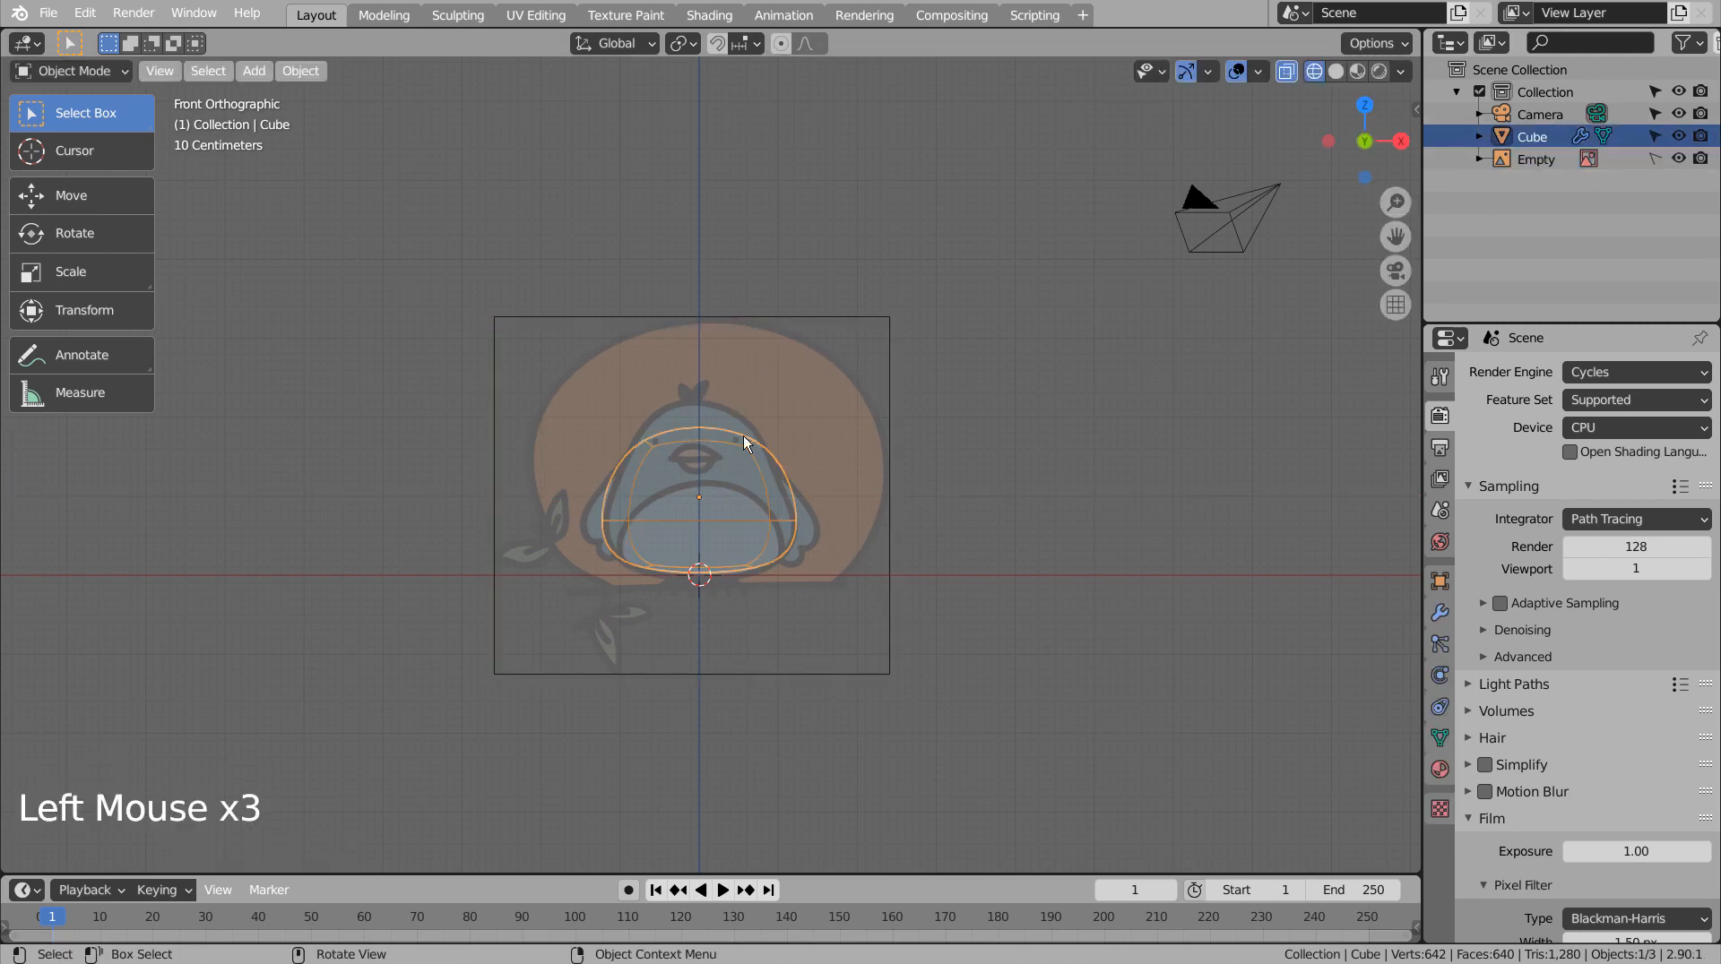
key("Tab")
key("3")
left_click(692, 418)
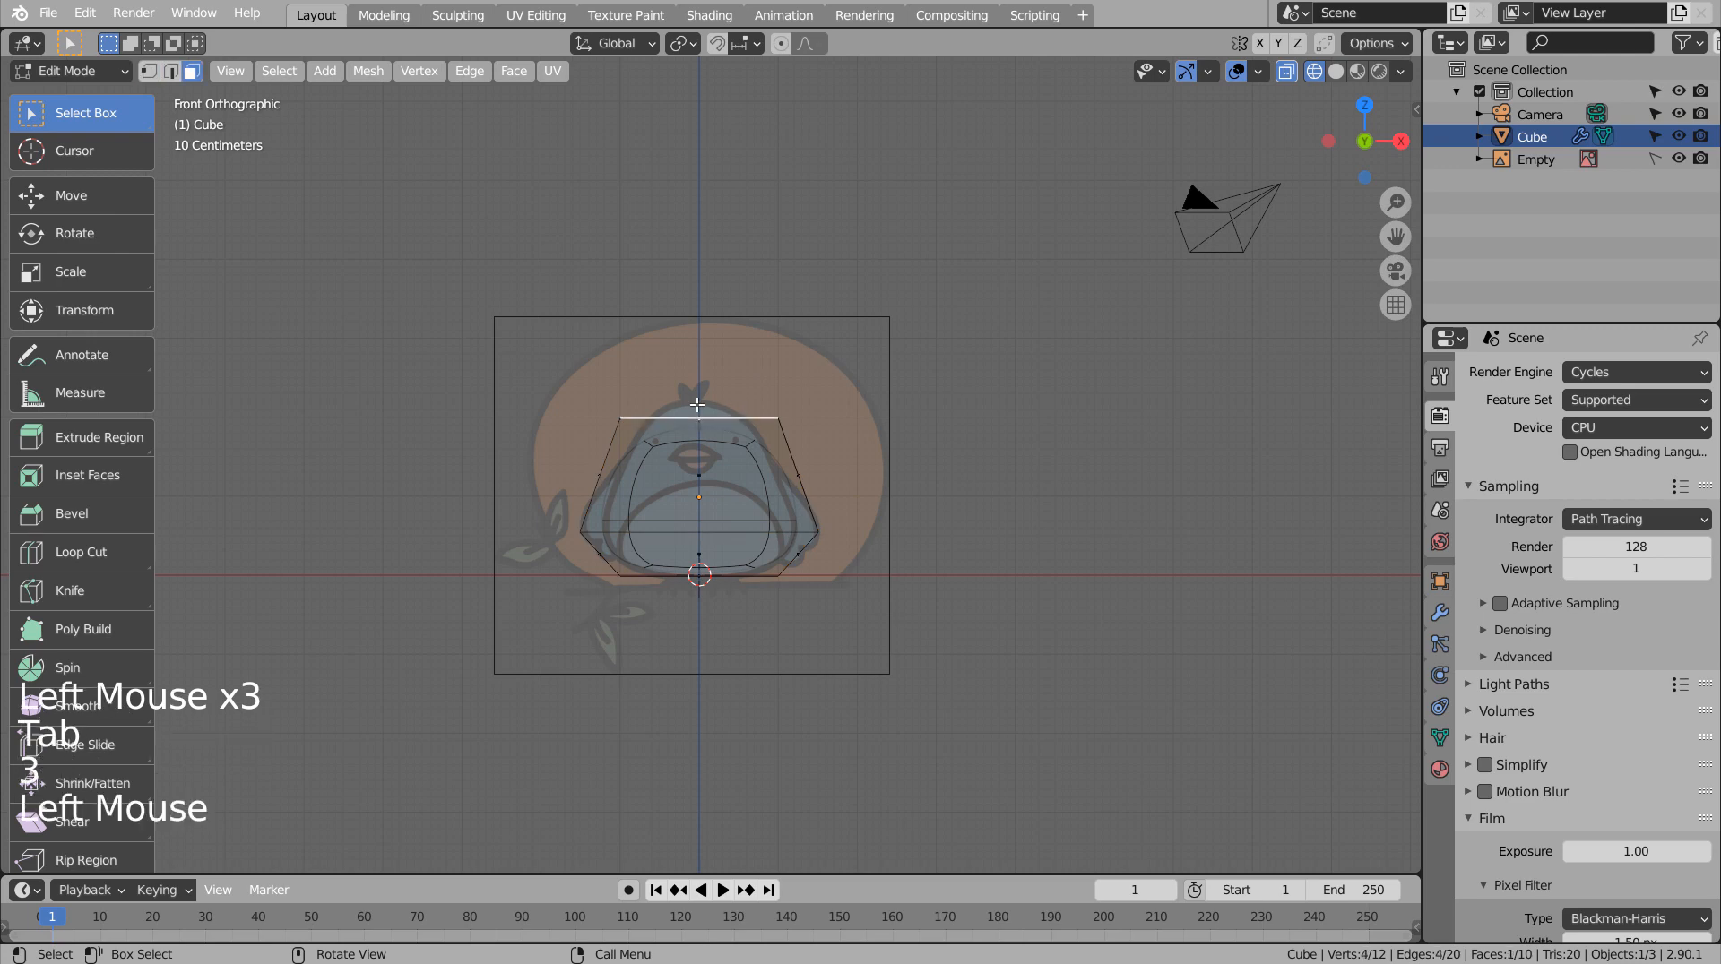
key("1")
left_click(695, 387)
key("b")
left_click_drag(566, 373, 856, 451)
key("g")
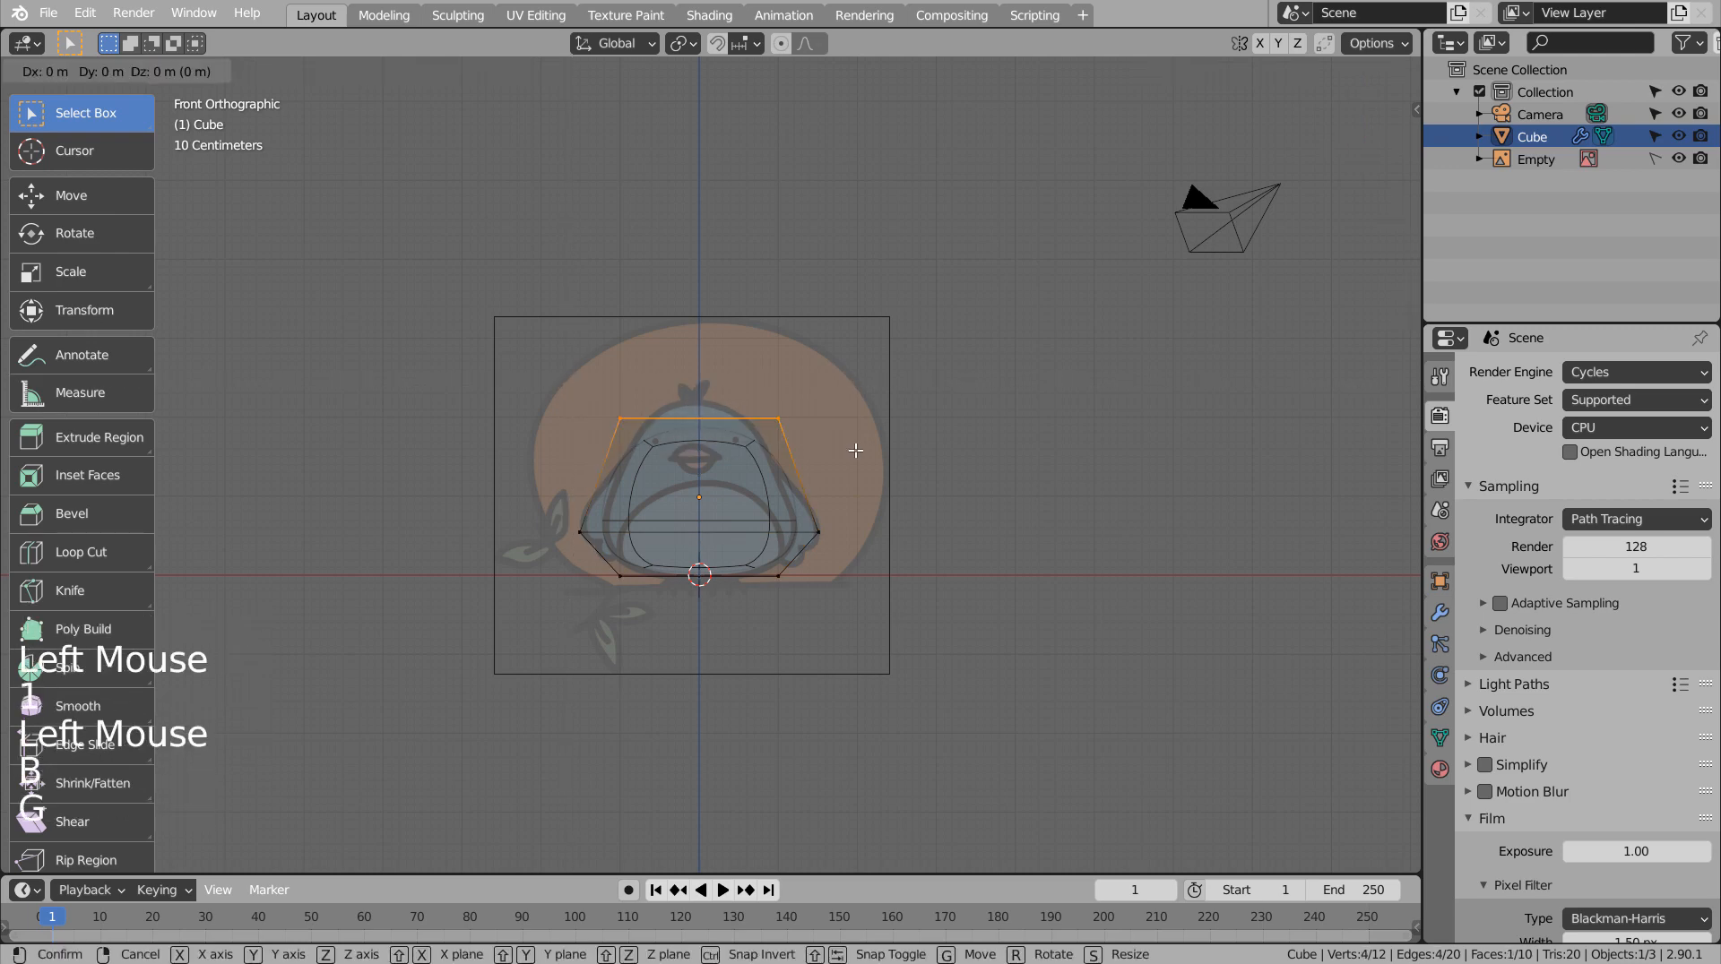
left_click(856, 434)
Narrow the body's top vertices and raise them further along Z to match the bird's rounded head.
key("s")
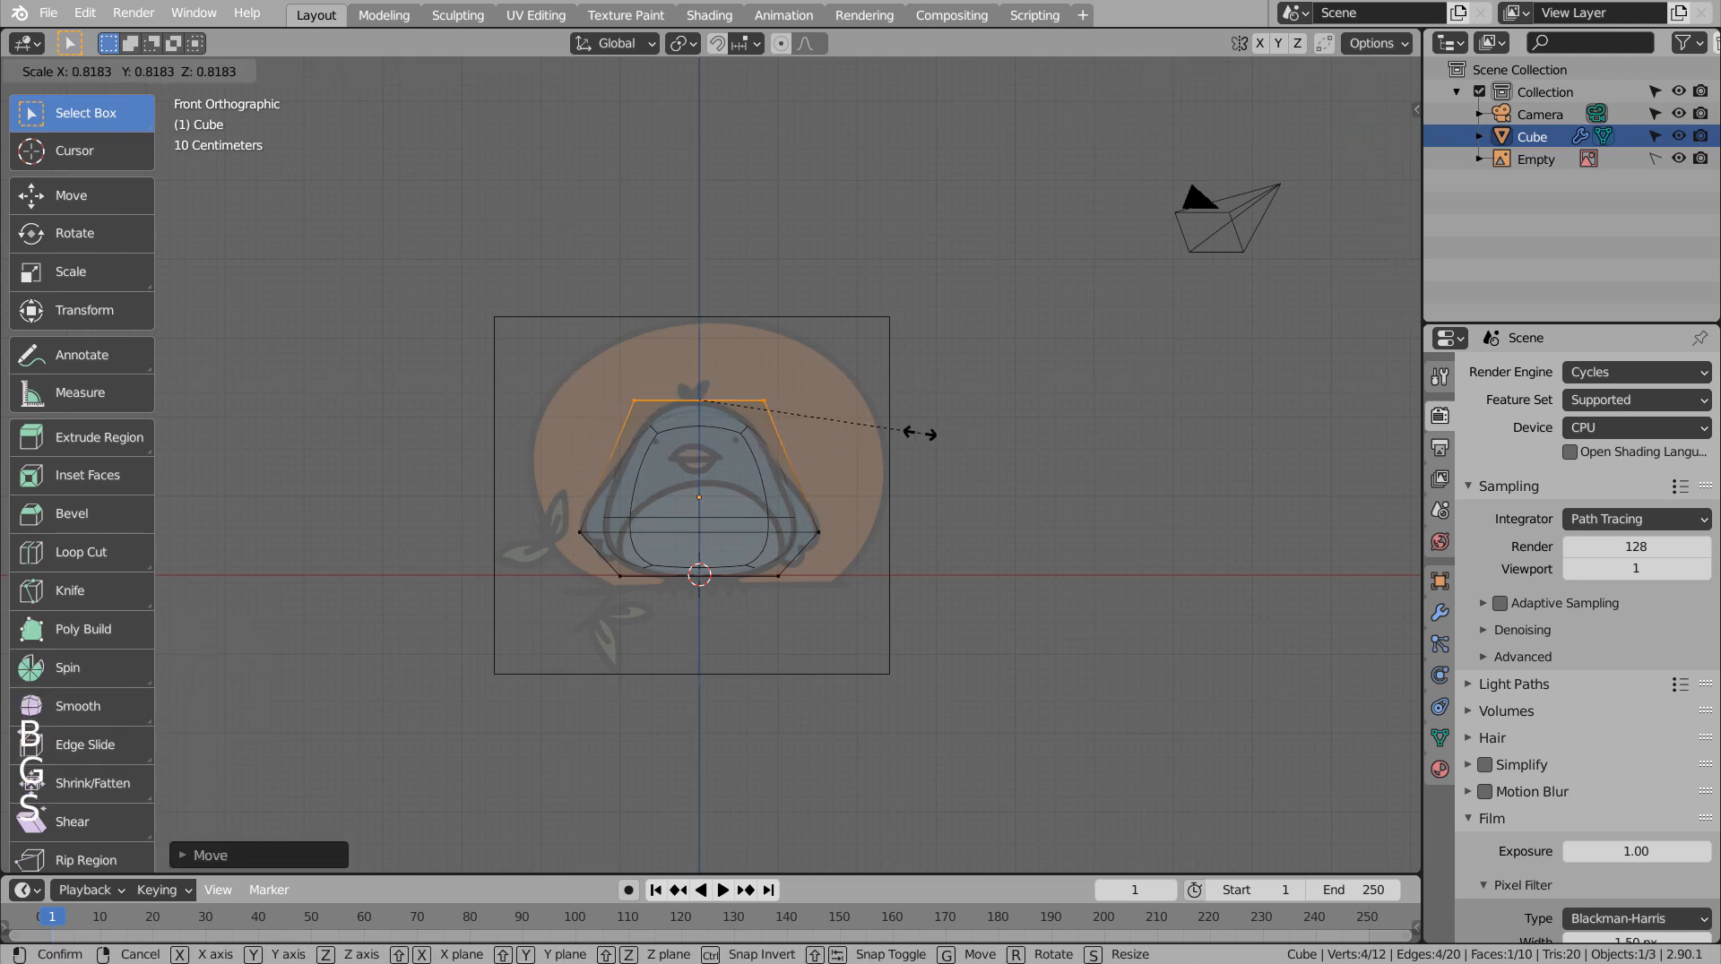
left_click(918, 434)
key("g")
key("z")
left_click(916, 423)
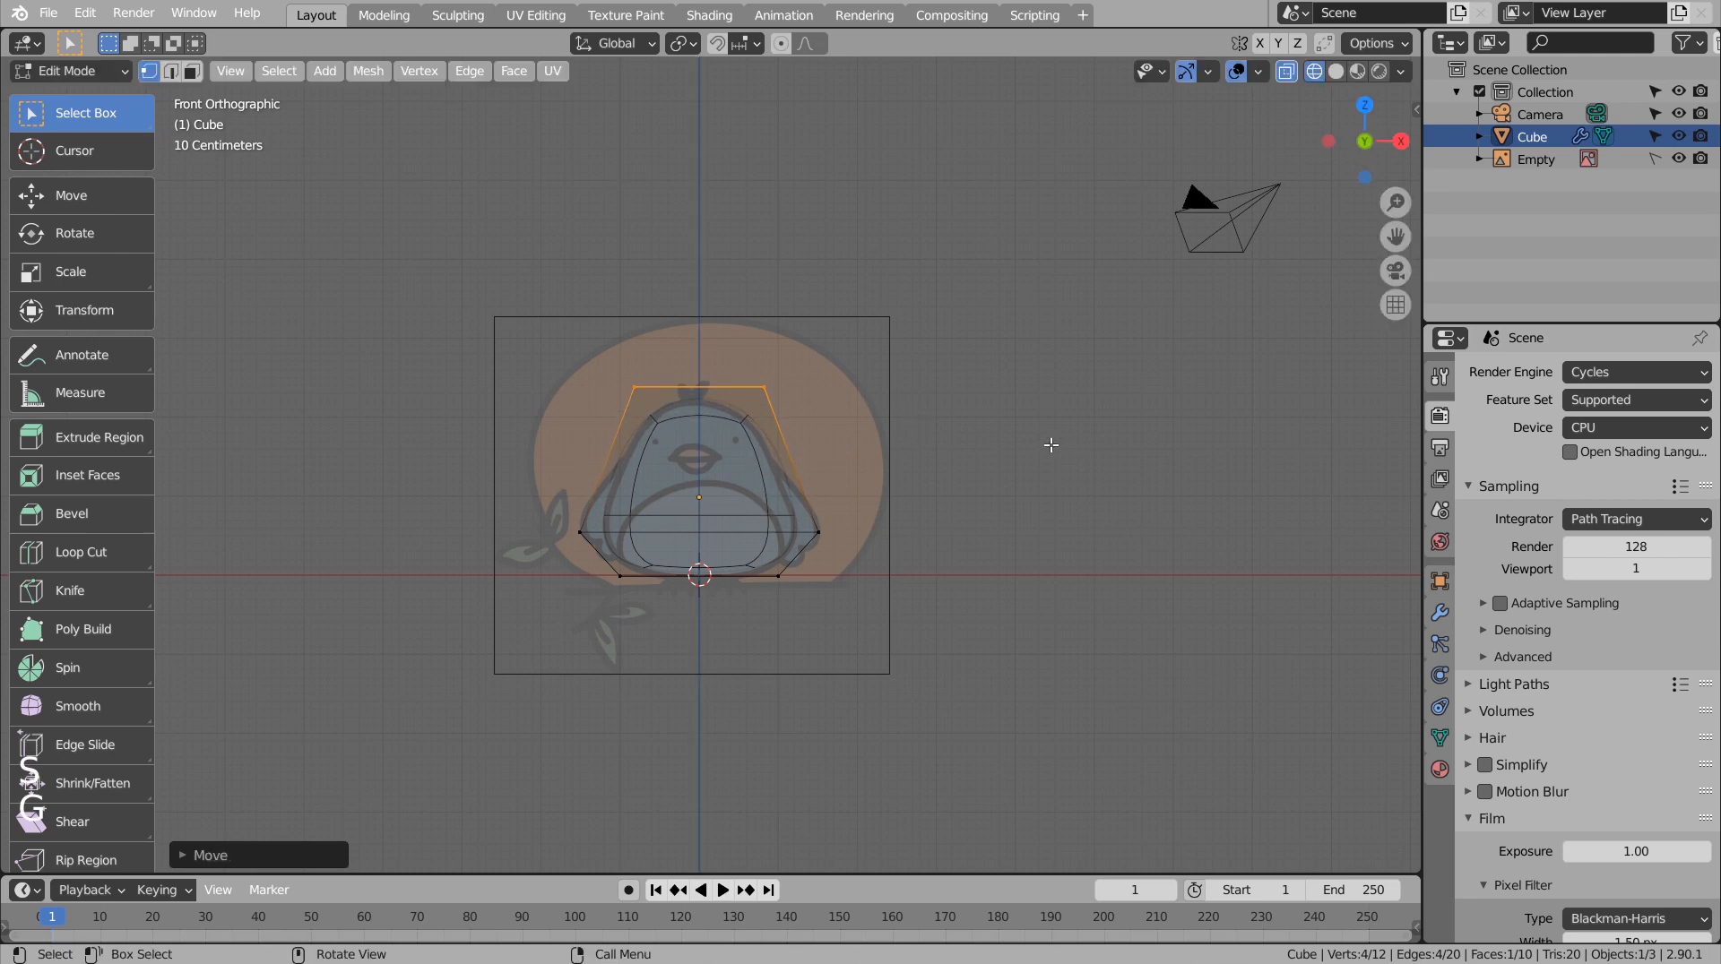
key("s")
left_click(986, 442)
Leave mesh editing and shade the body smooth in solid view.
key("Tab")
key("shift+z")
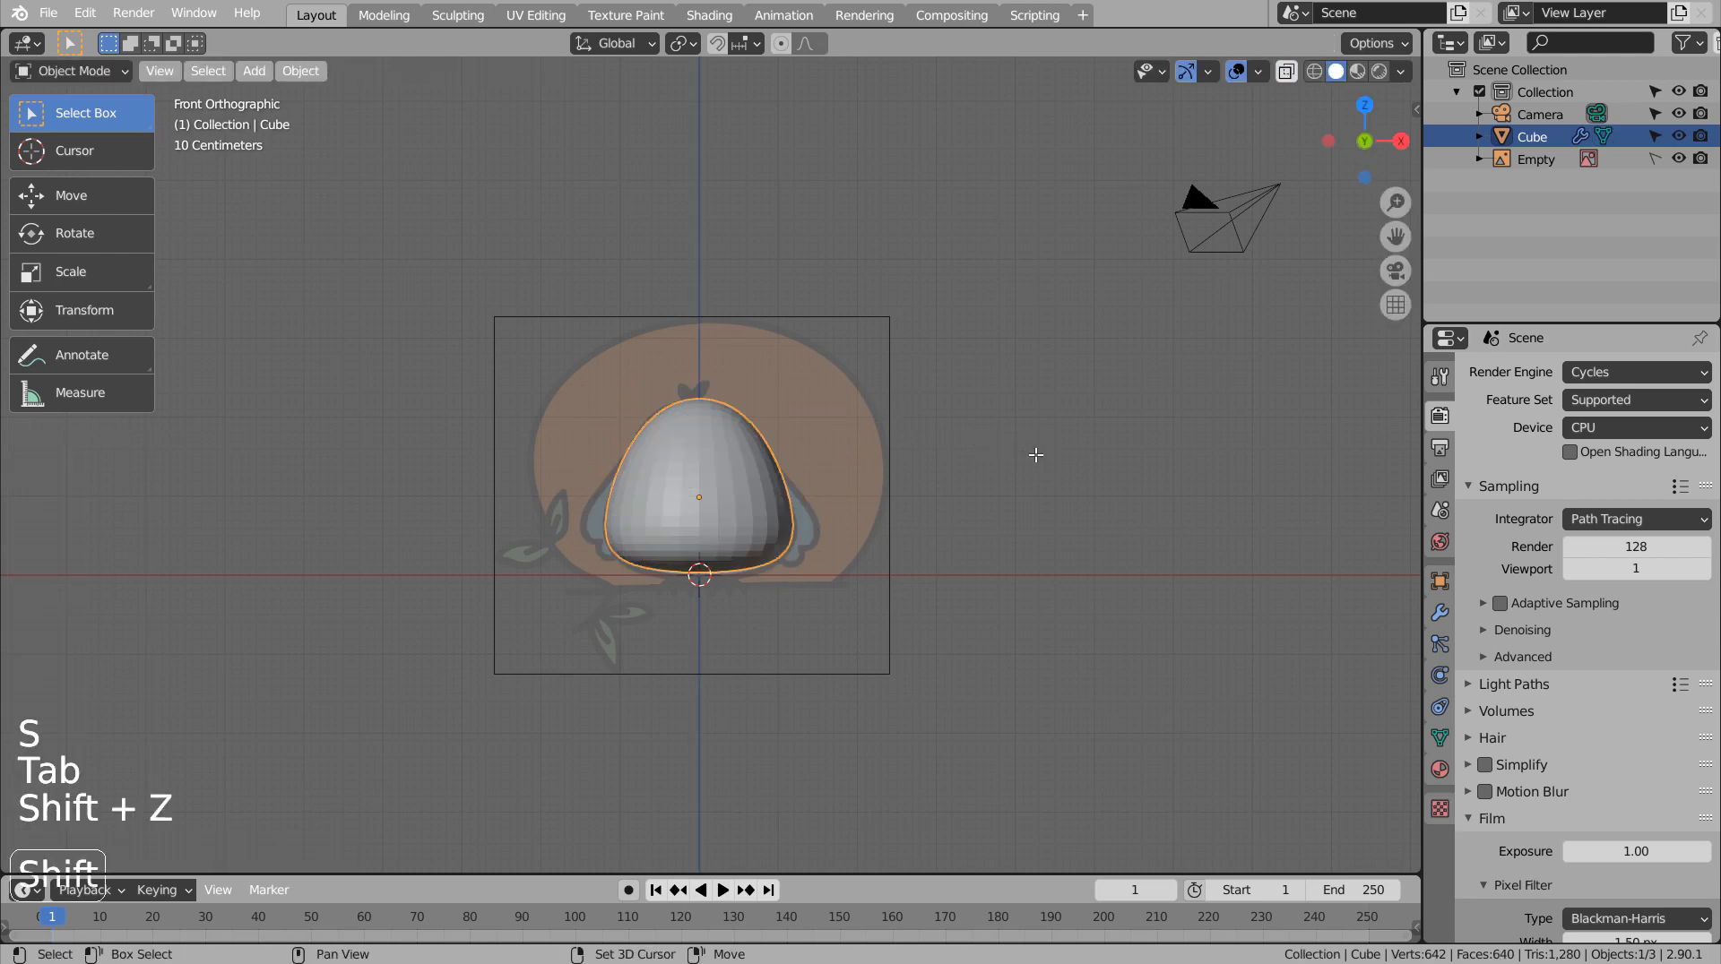
key("shift+z")
key("shift+z")
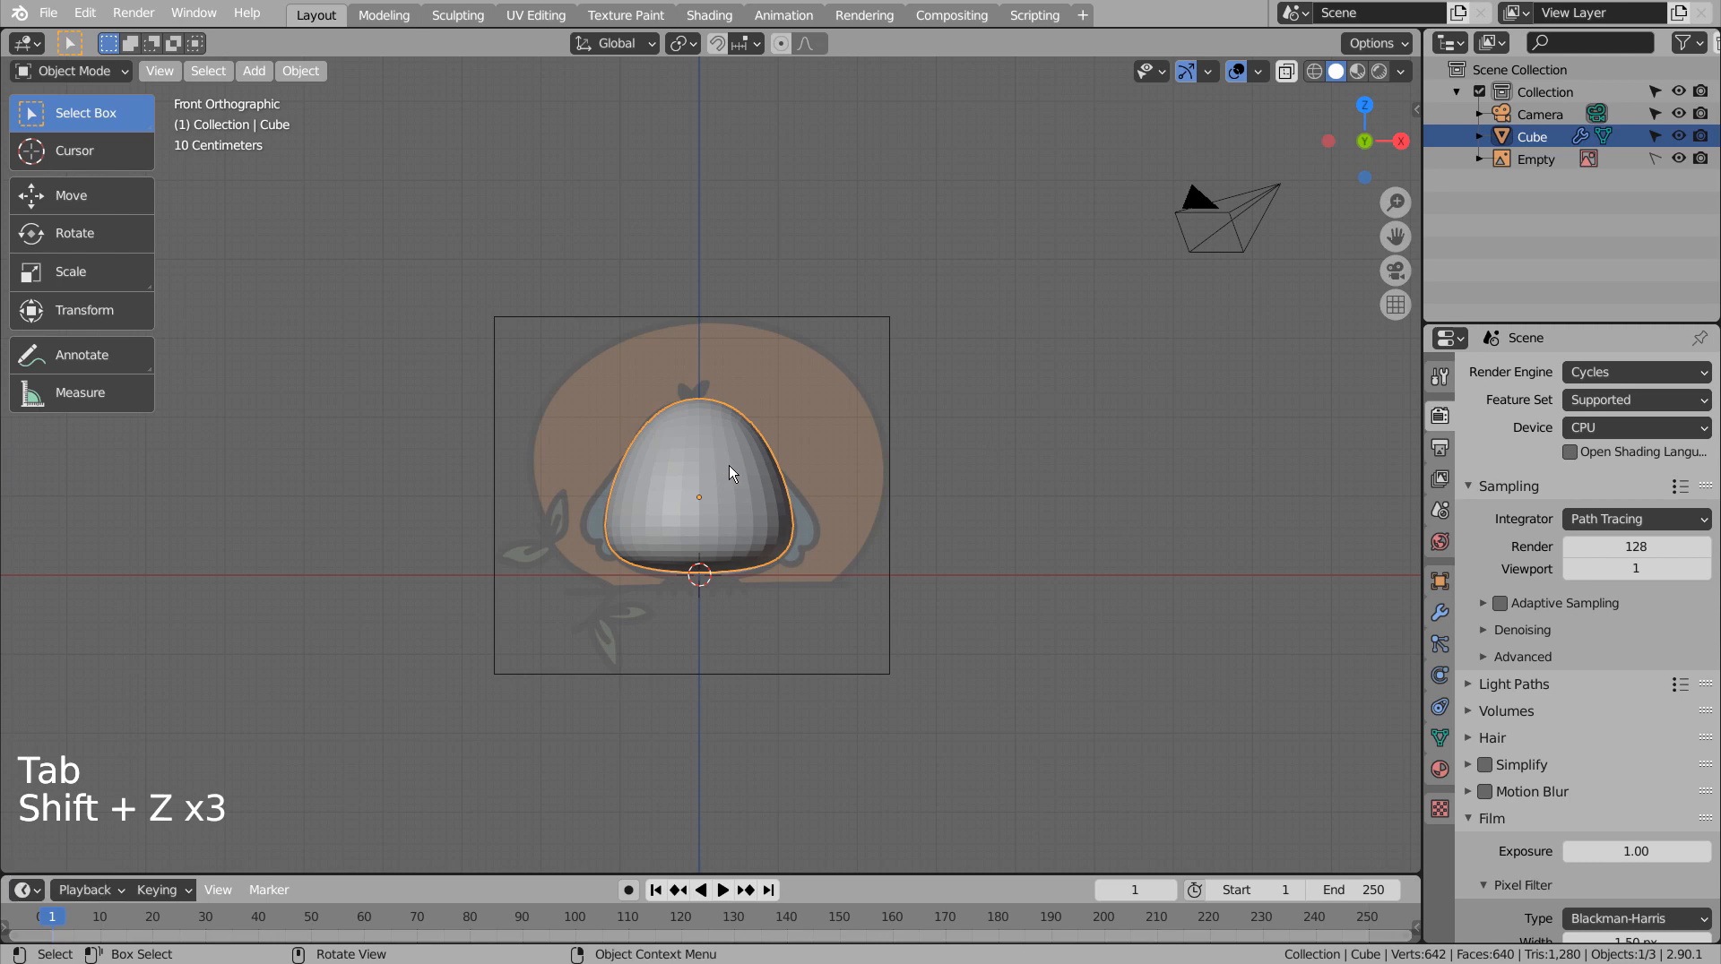
left_click(740, 464)
right_click(740, 464)
Add a second cube in the wireframe front view and give it a level 3 subdivision surface.
mouse_move(1024, 508)
middle_mouse_down()
mouse_move(846, 563)
mouse_move(713, 565)
mouse_move(940, 520)
mouse_move(1041, 520)
middle_mouse_up()
key("shift+z")
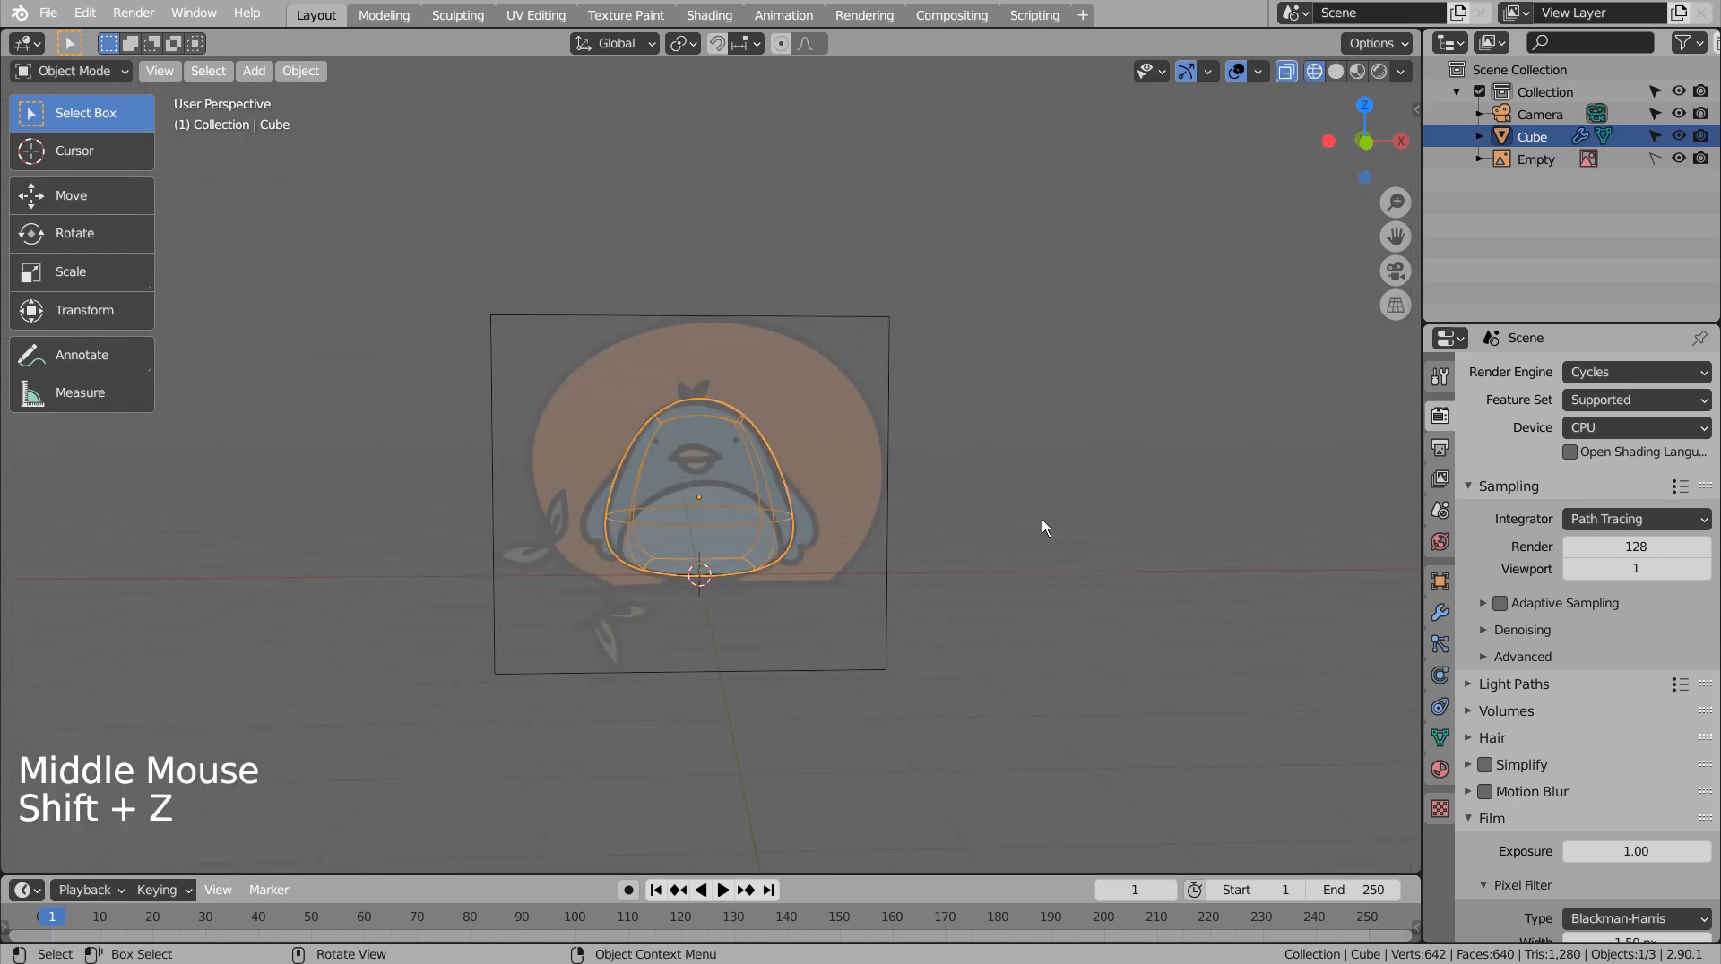
left_click(1041, 519)
key("KP_1")
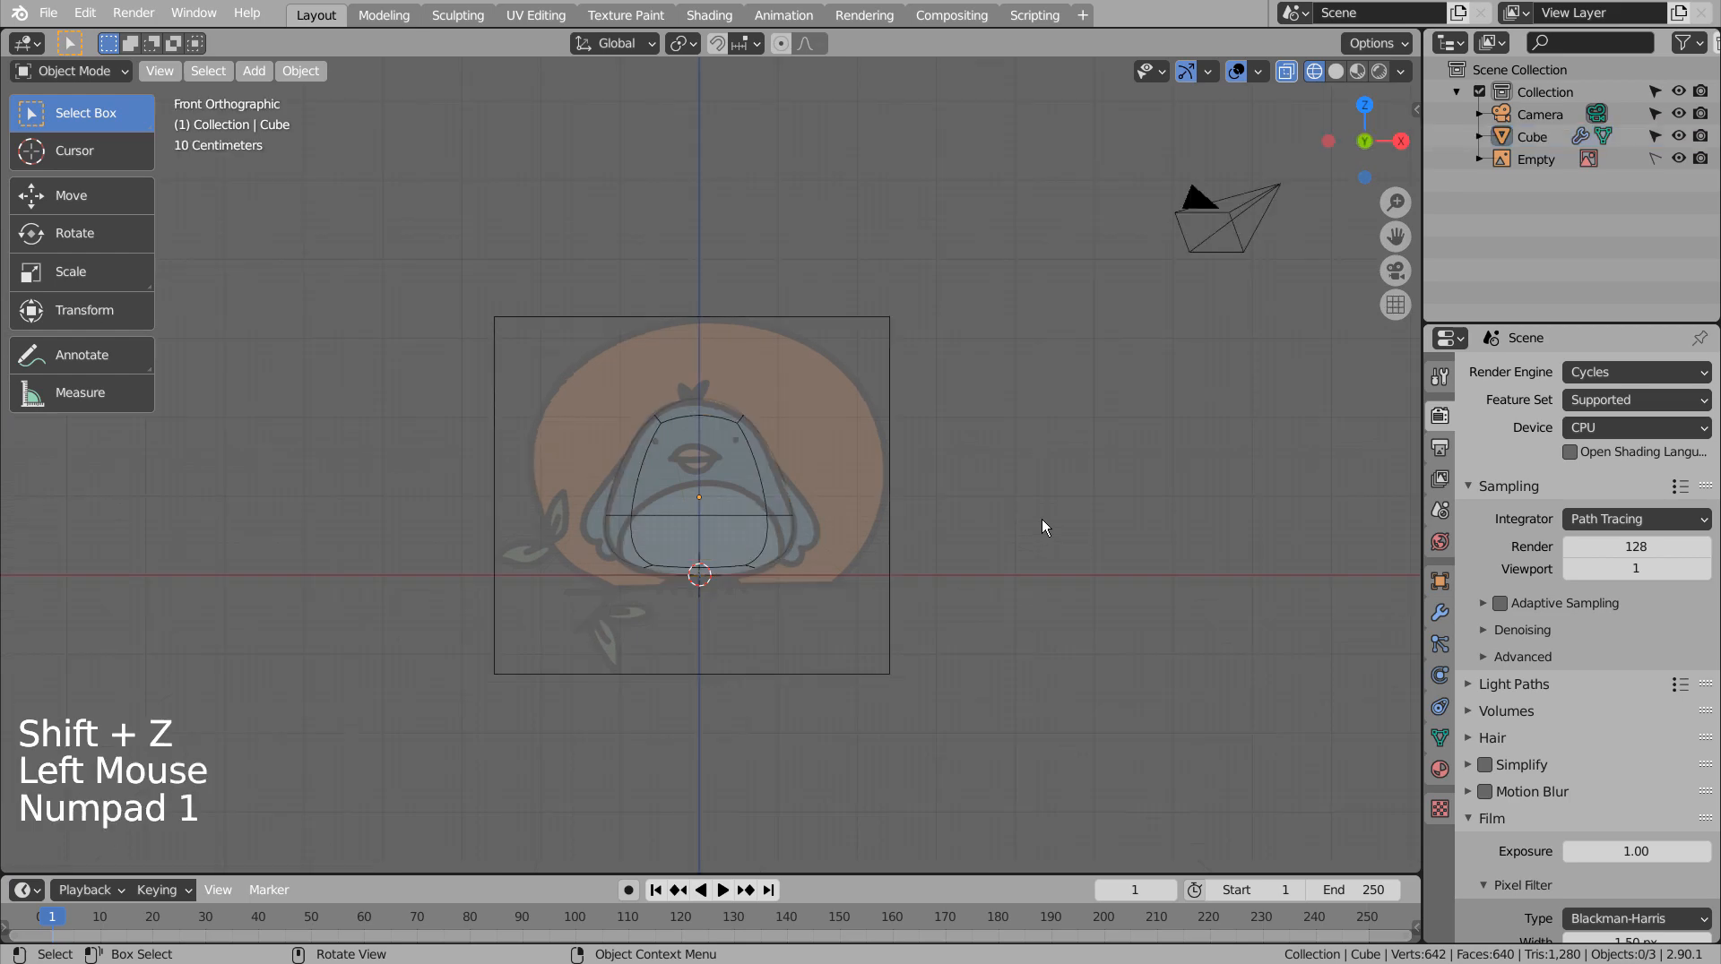
left_click(1041, 519)
key("shift+a")
mouse_move(1041, 503)
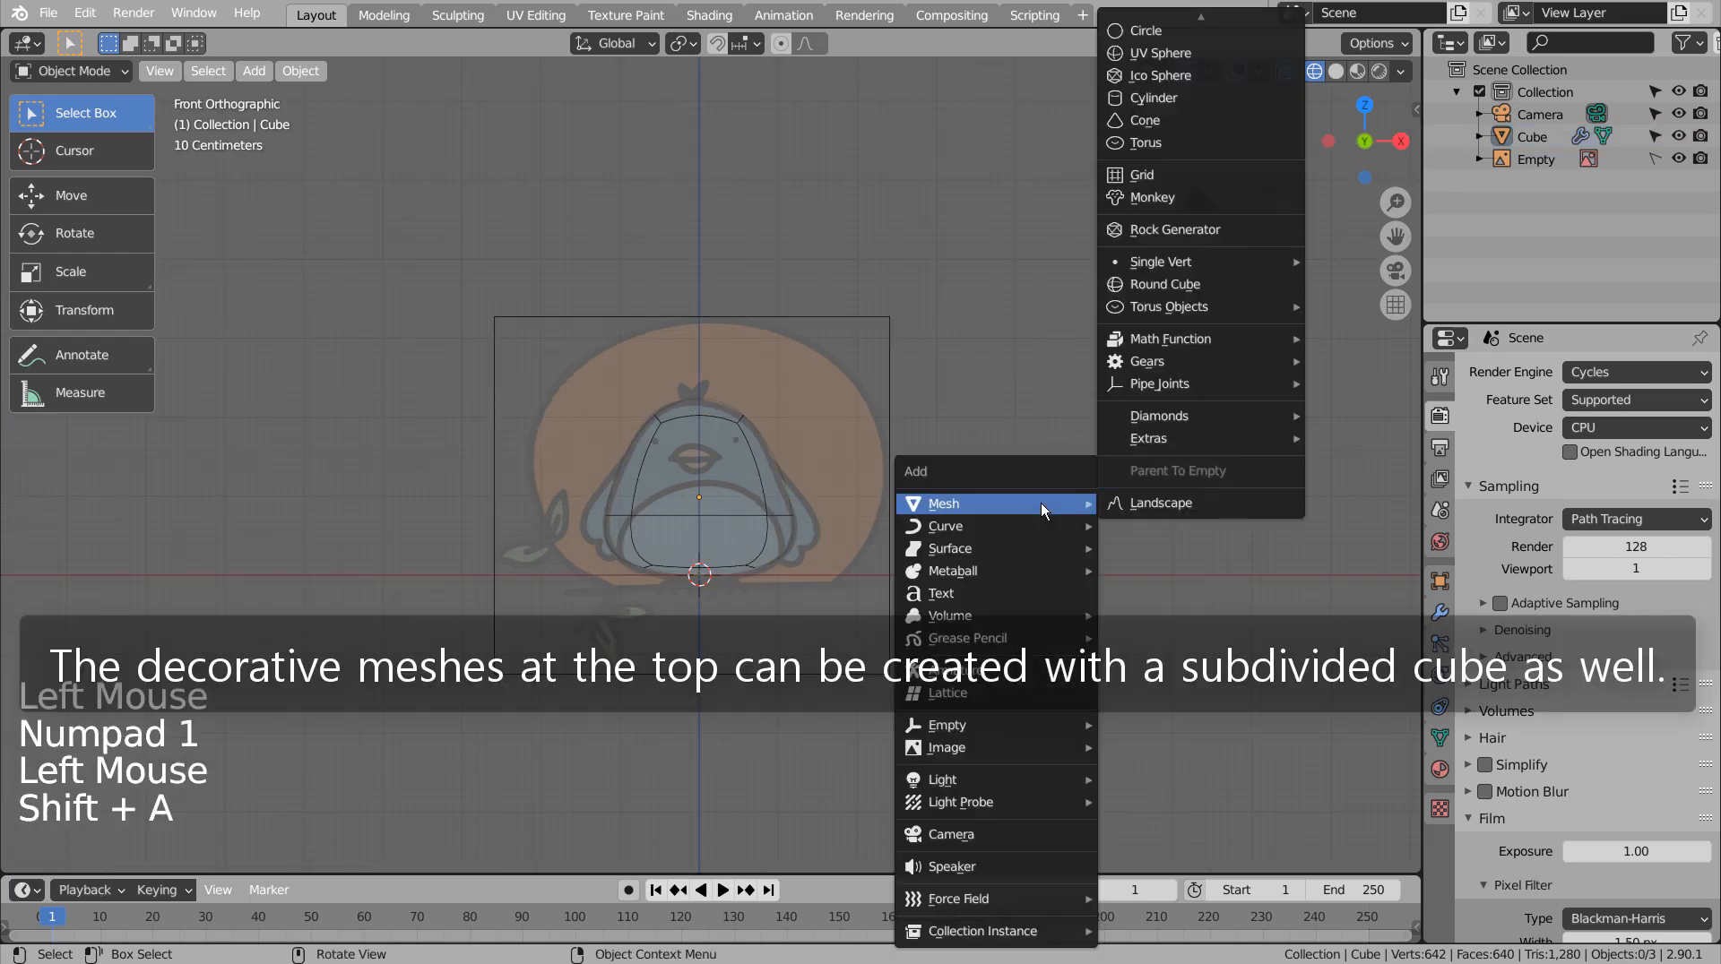
scroll(1181, 40, "up", 2)
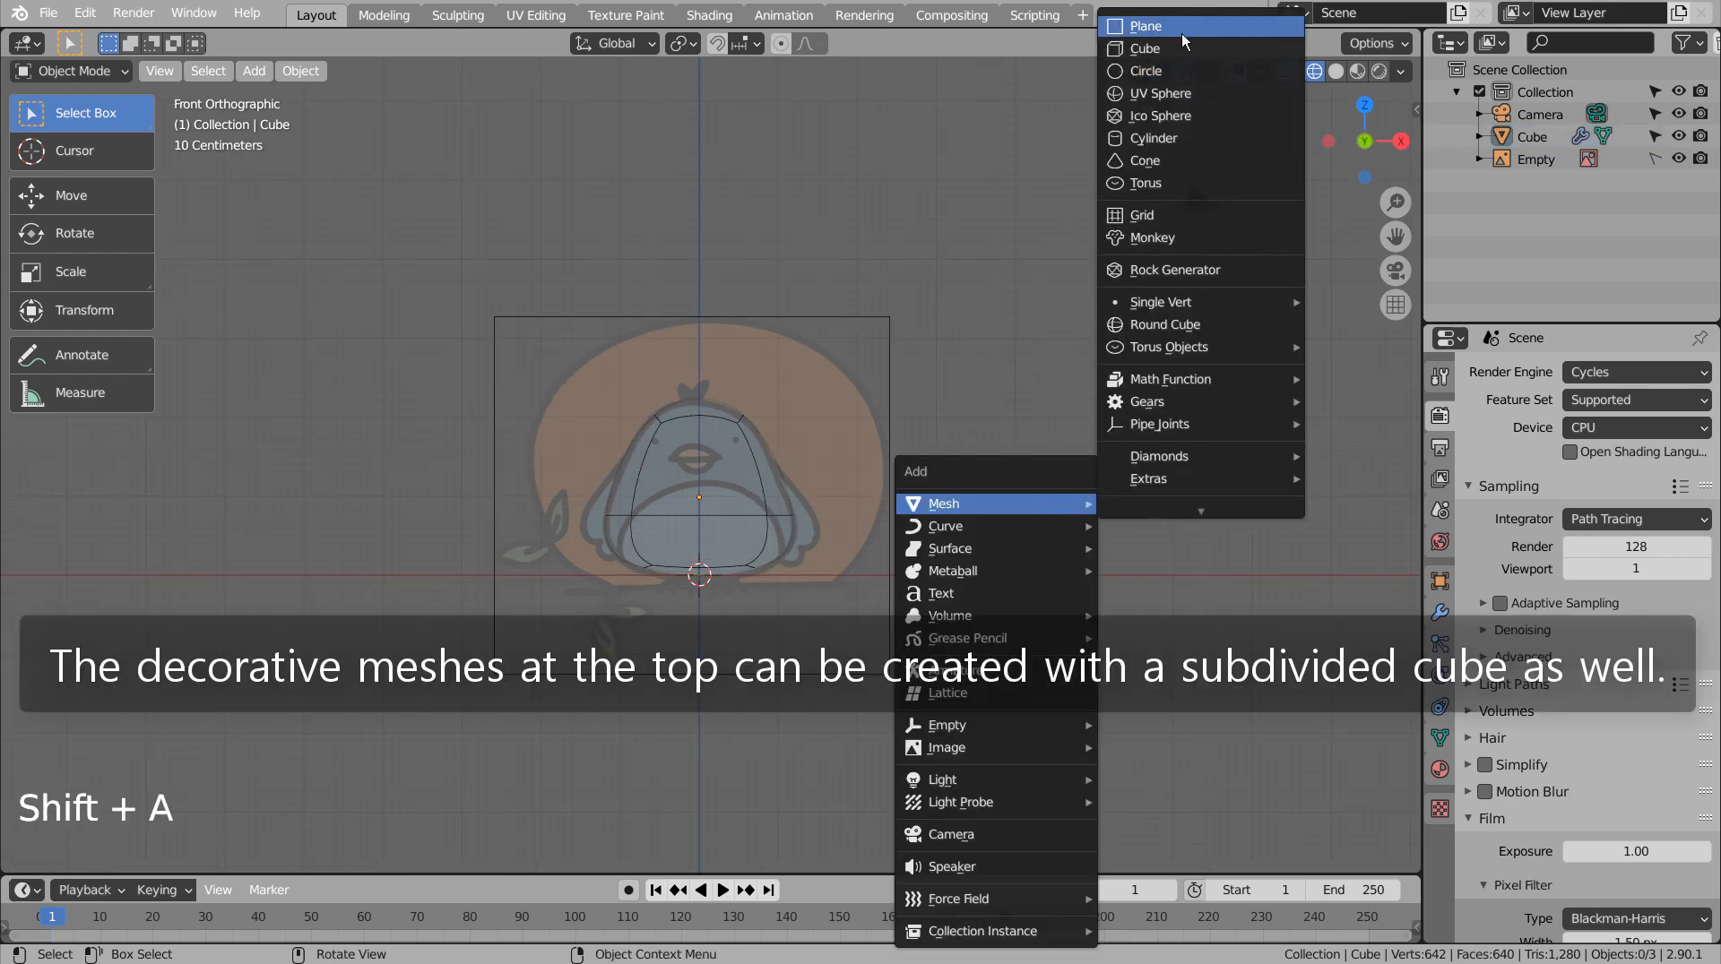
left_click(1181, 46)
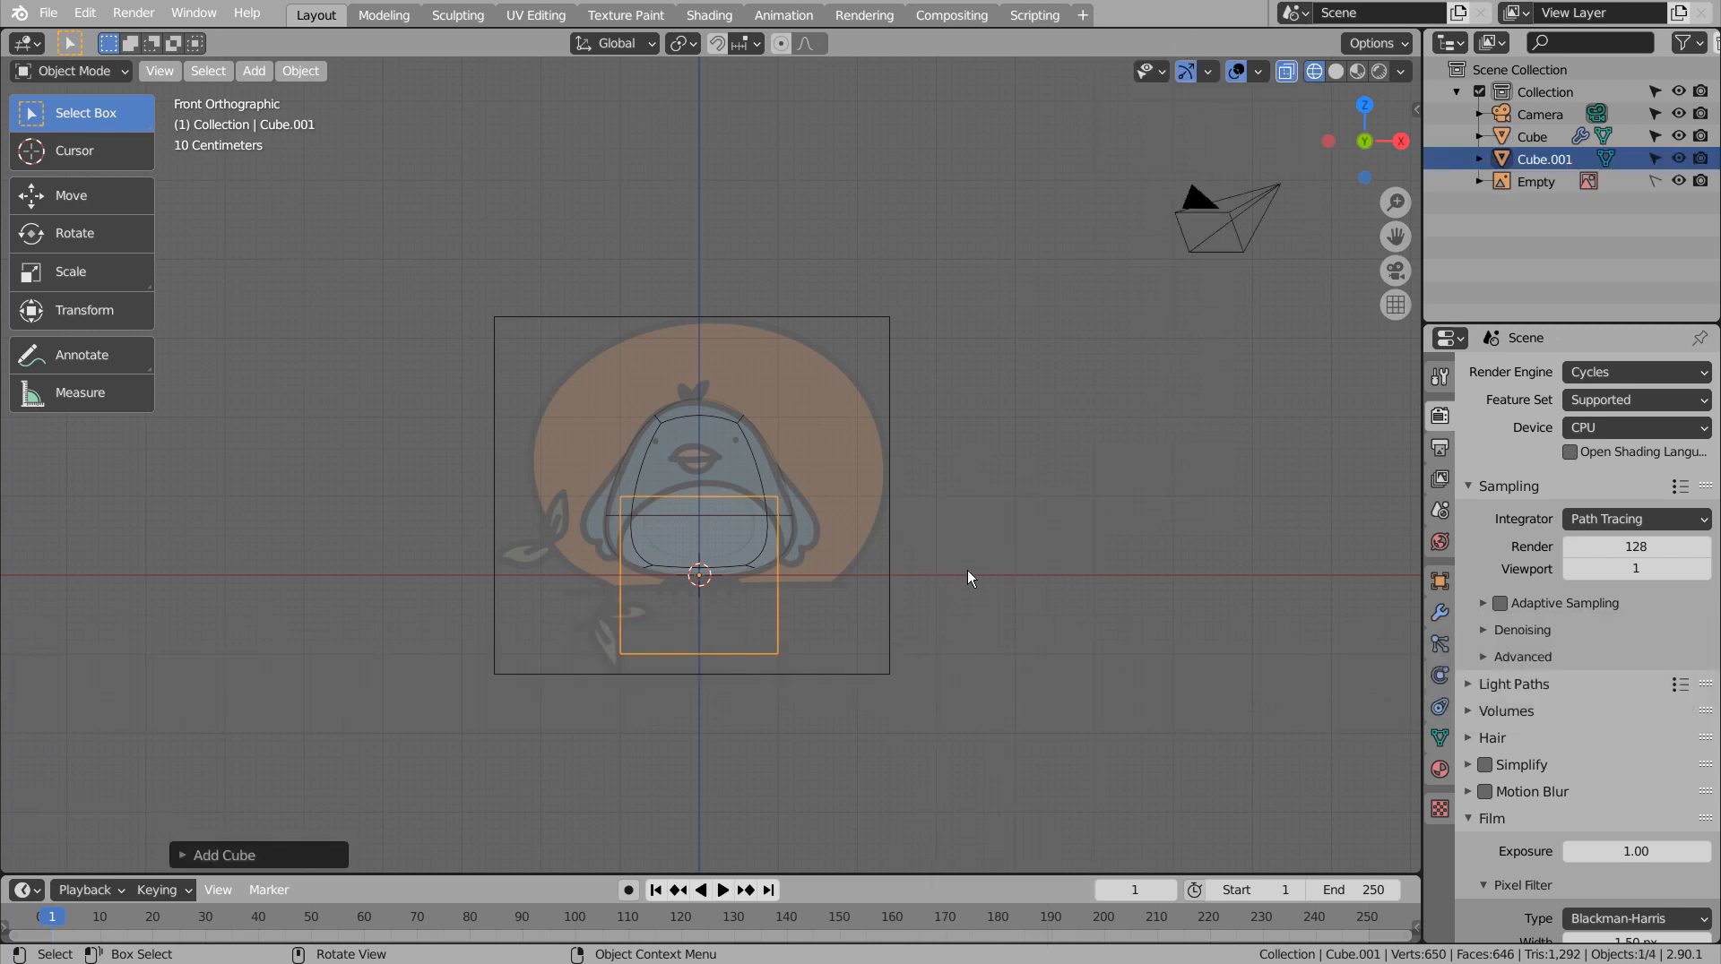
key("Tab")
key("Tab")
key("ctrl+r")
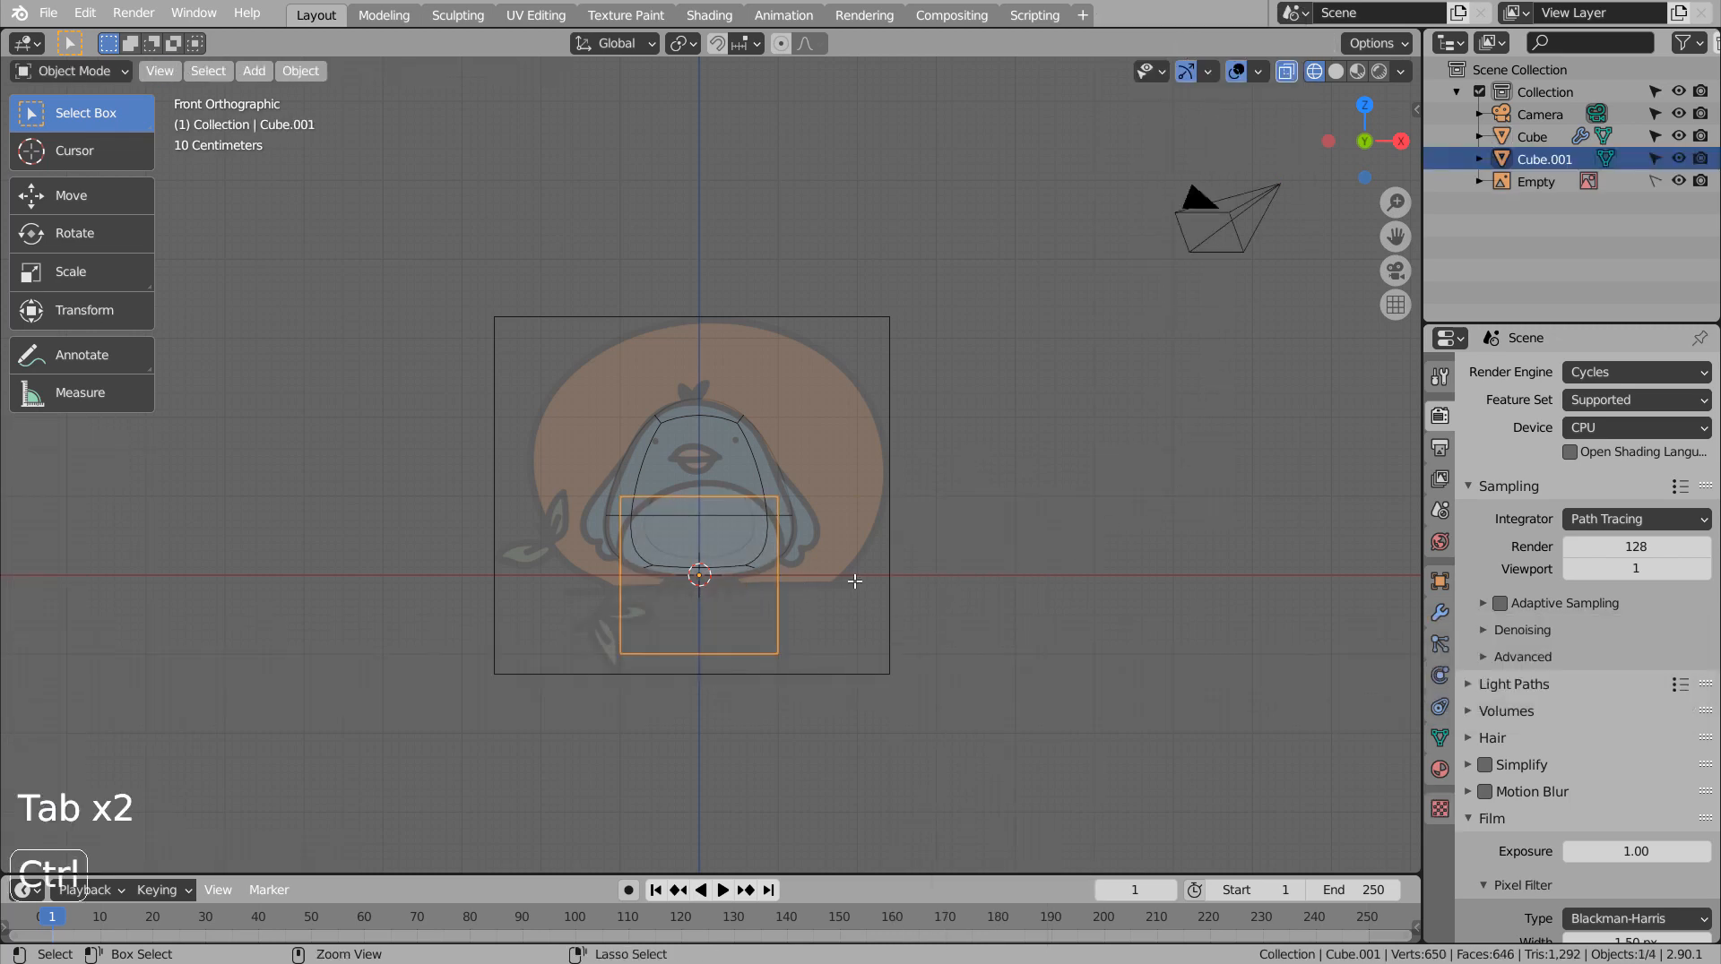
key("ctrl+3")
Scale the new cube's top vertices in nearly to a point to form a teardrop.
key("Tab")
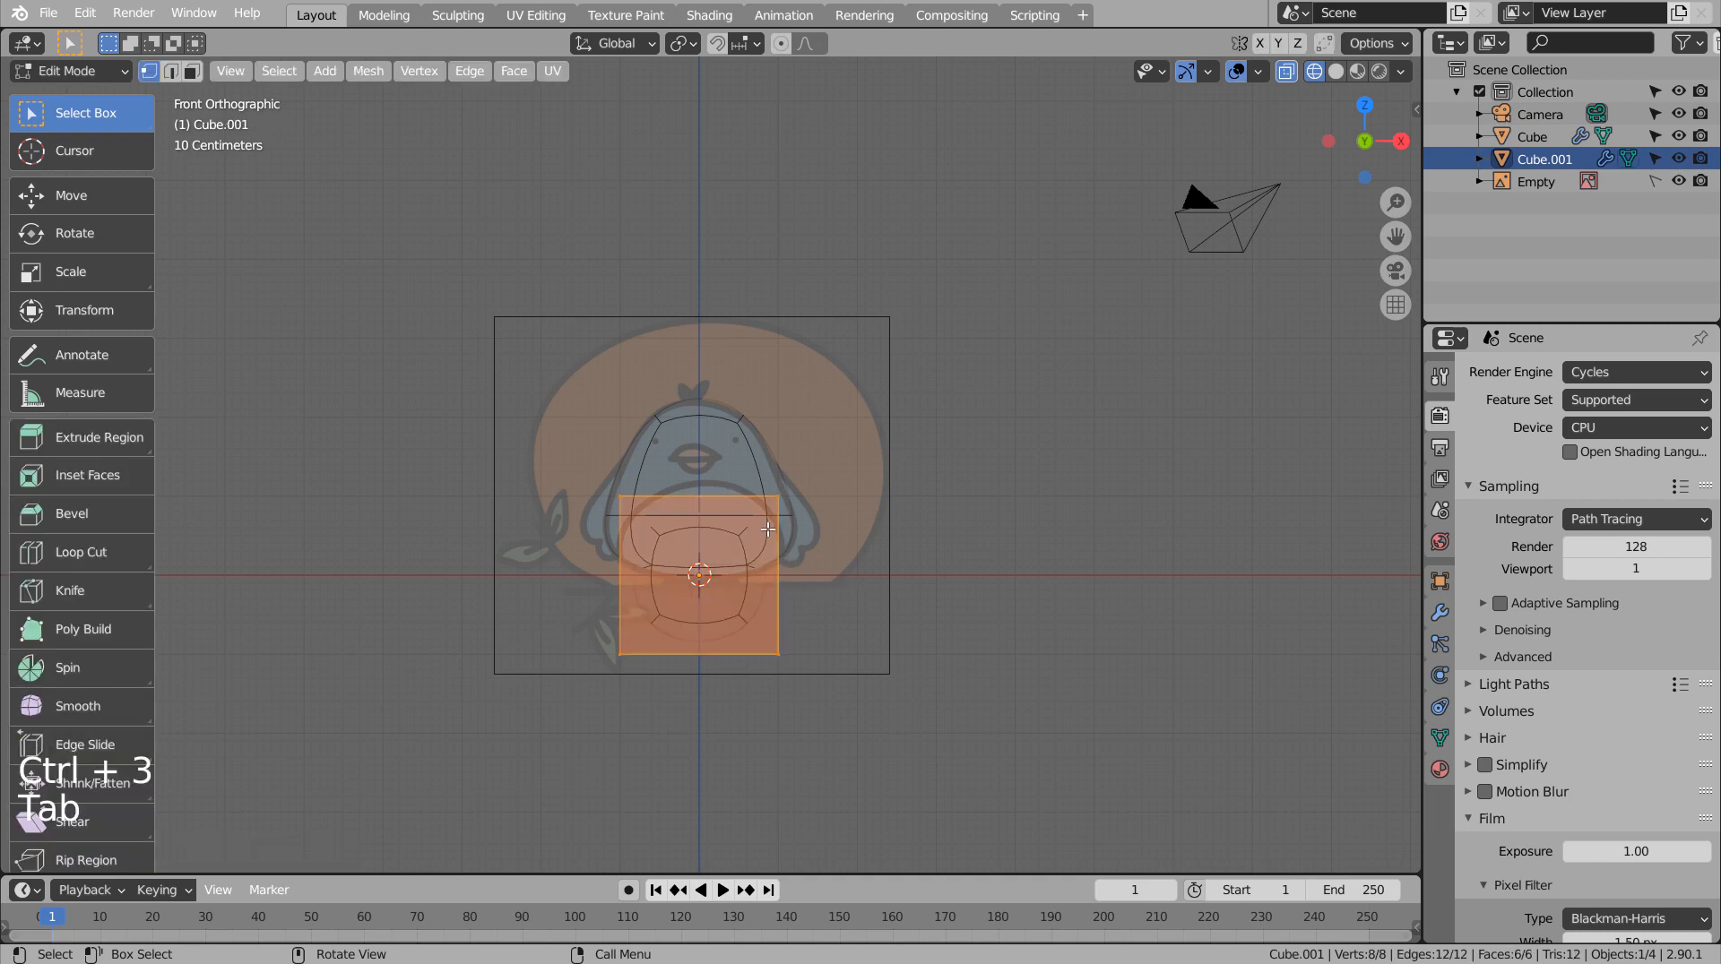
left_click(795, 510)
key("b")
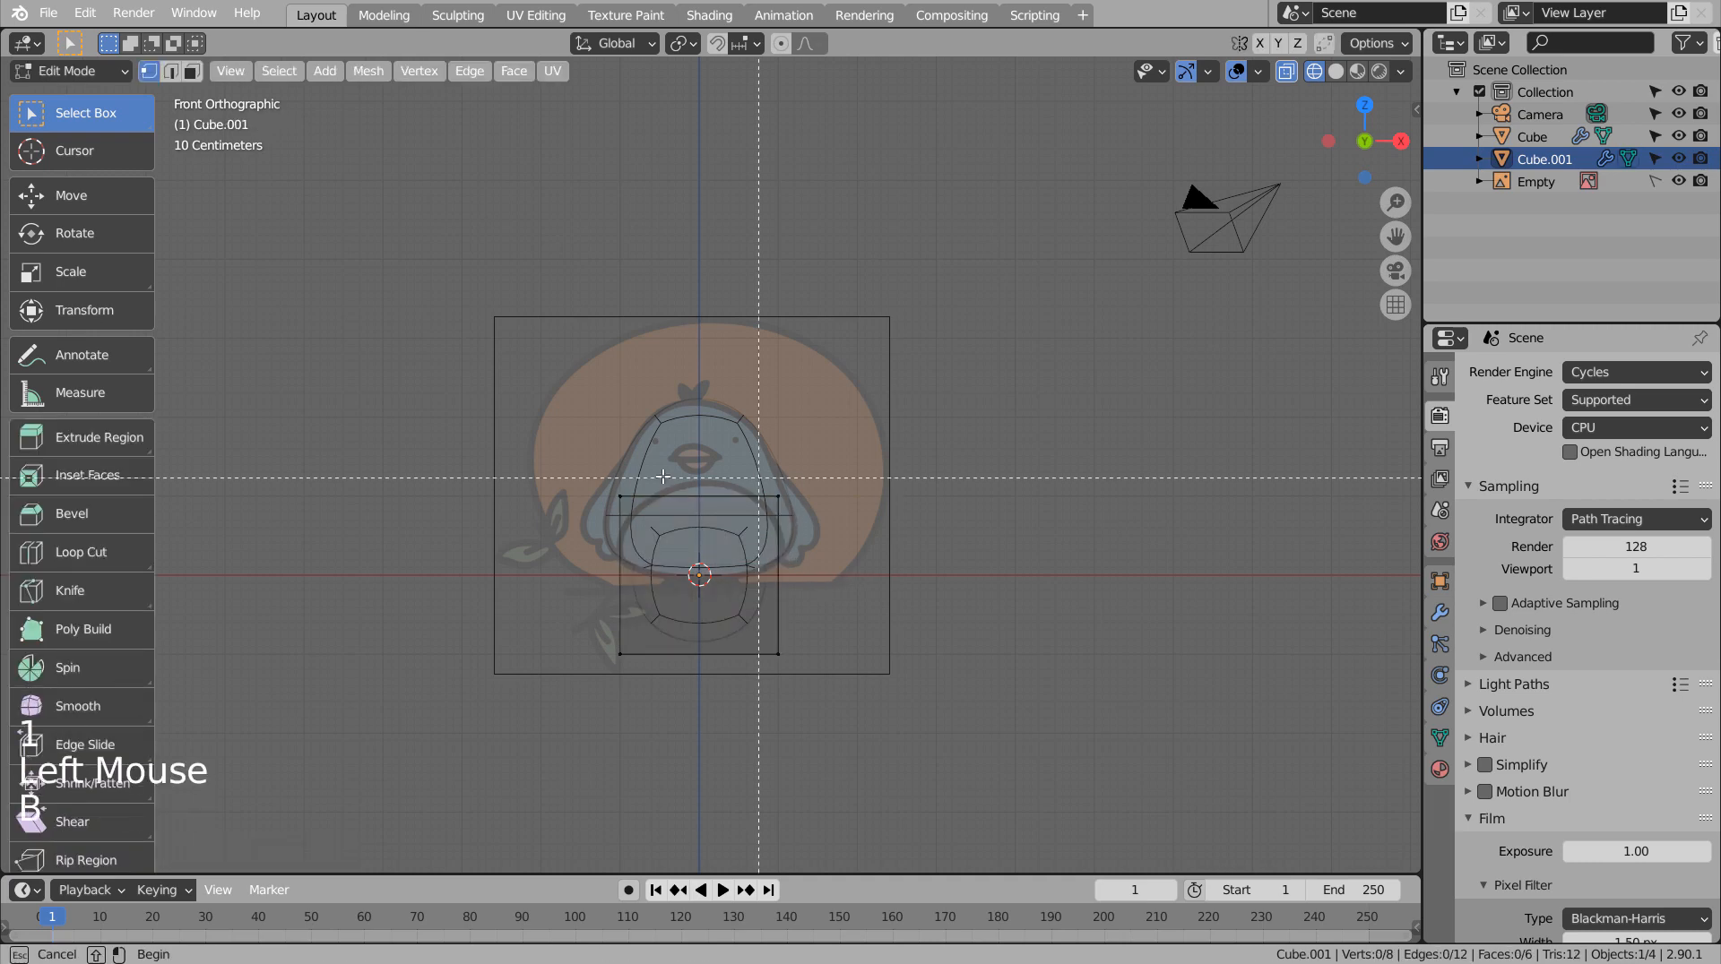
left_click_drag(896, 521, 896, 522)
key("s")
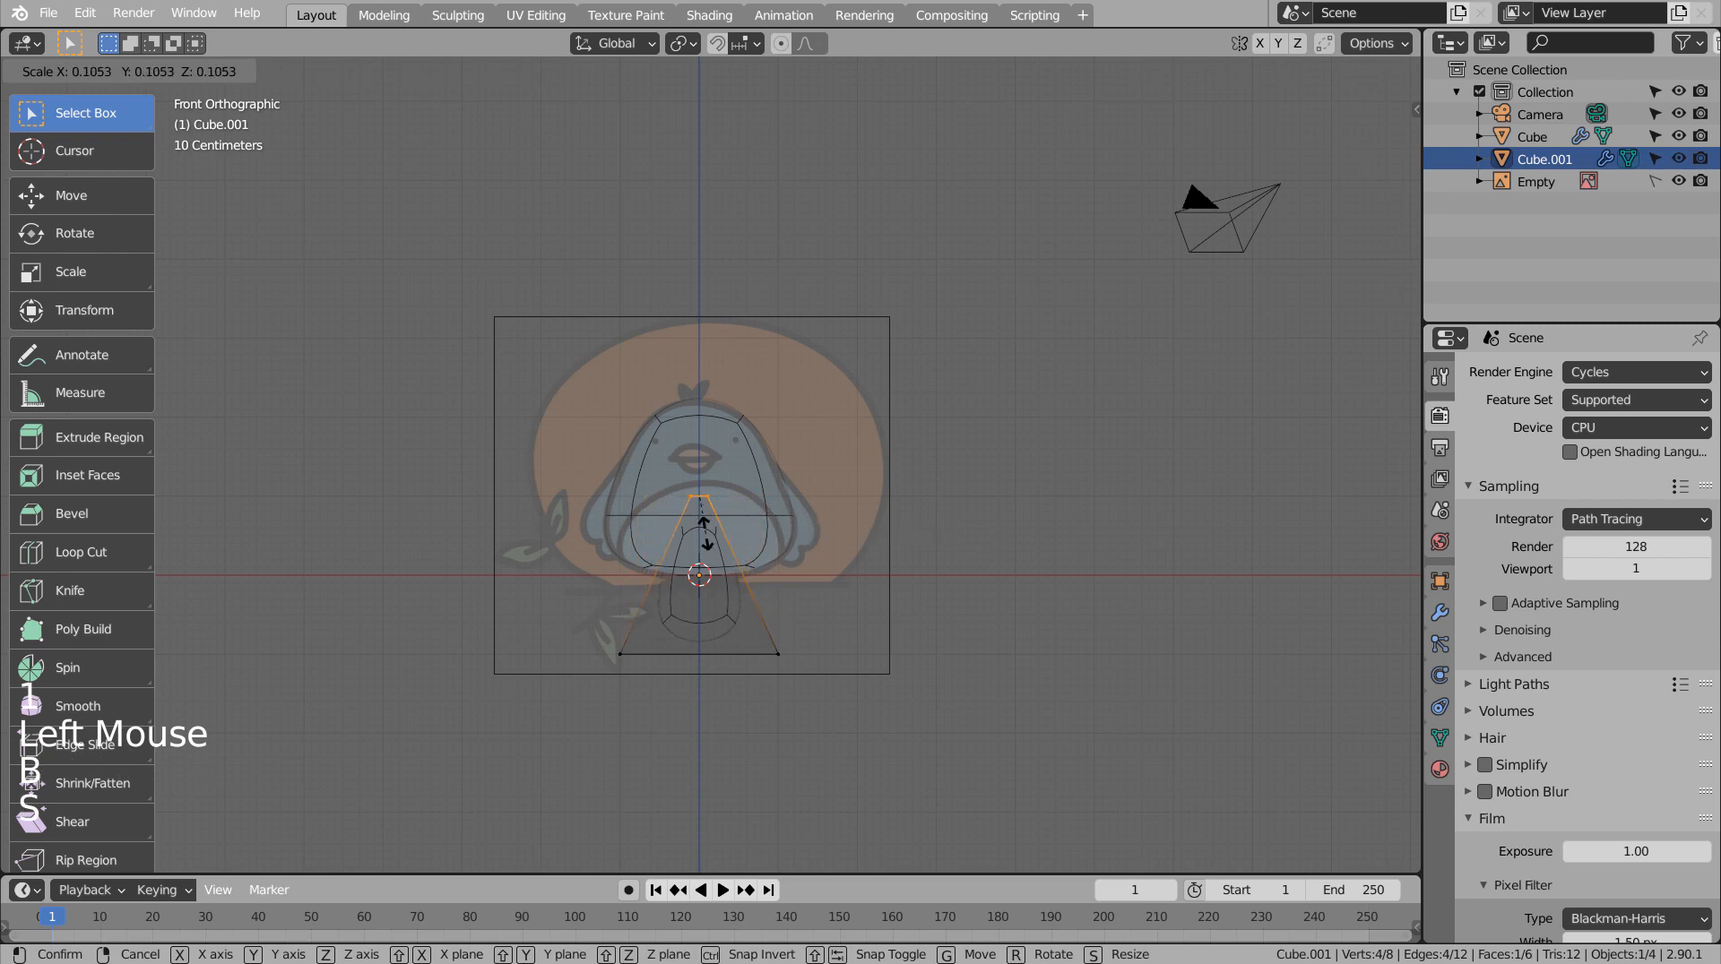
left_click(715, 524)
key("Tab")
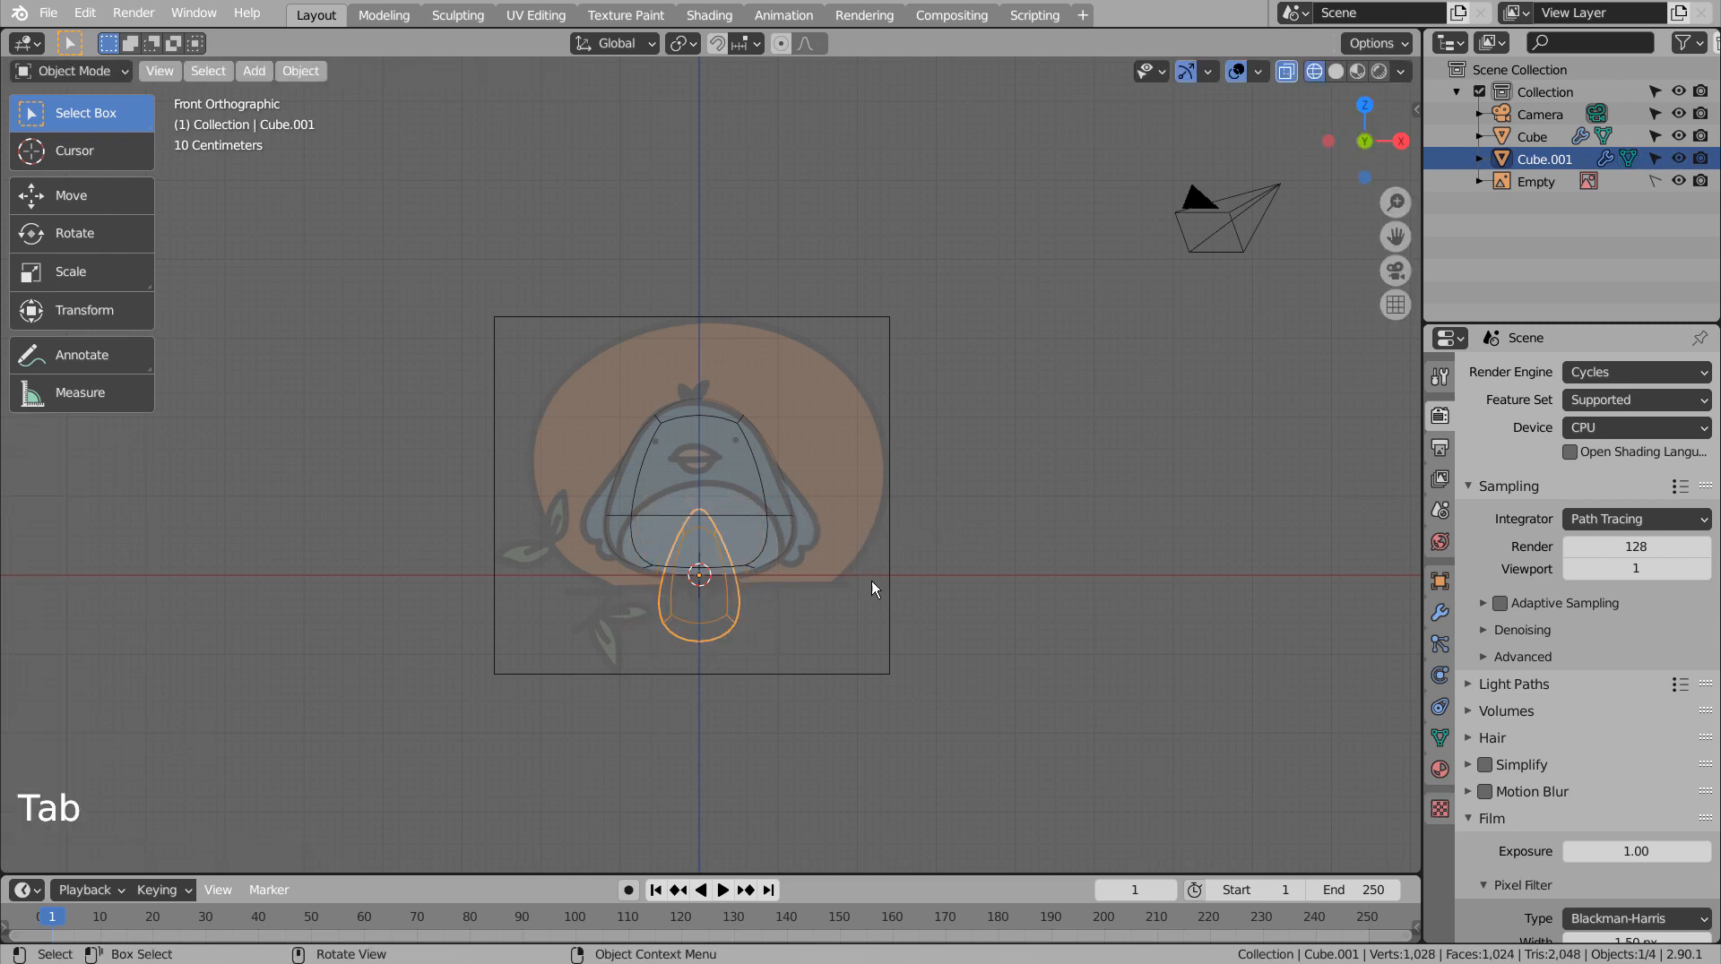
Scale the teardrop down and flatten it along the Y axis.
key("s")
left_click(843, 637)
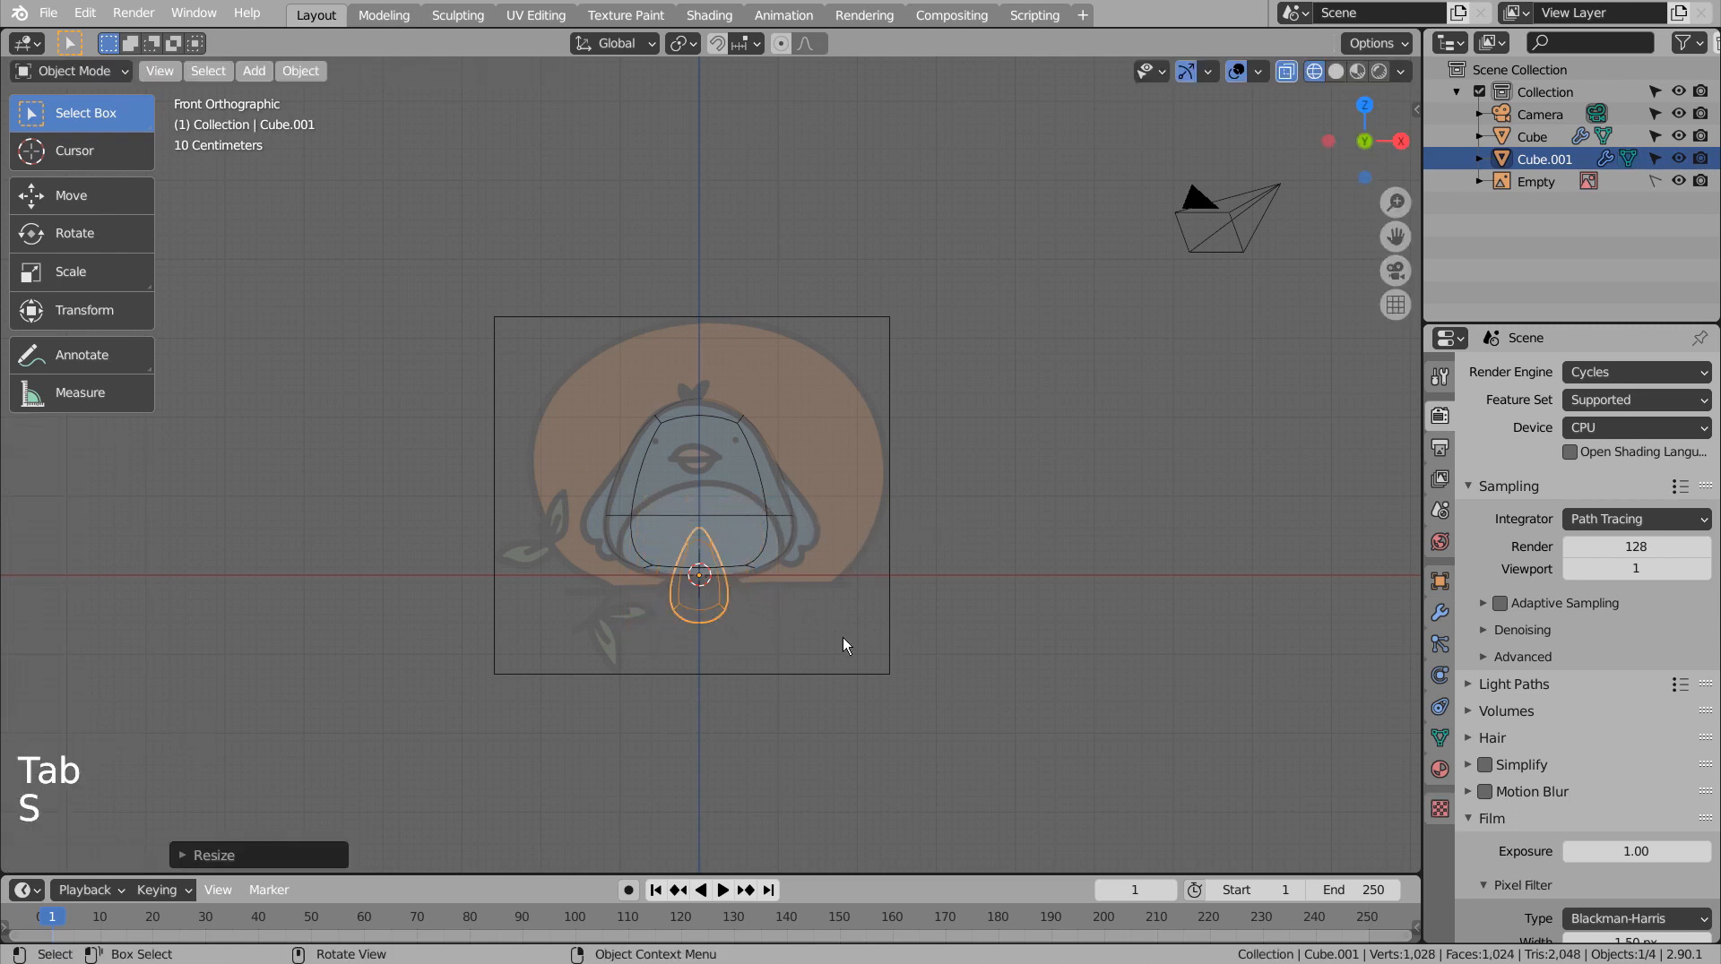
middle_click_drag(843, 637, 1079, 638)
key("s")
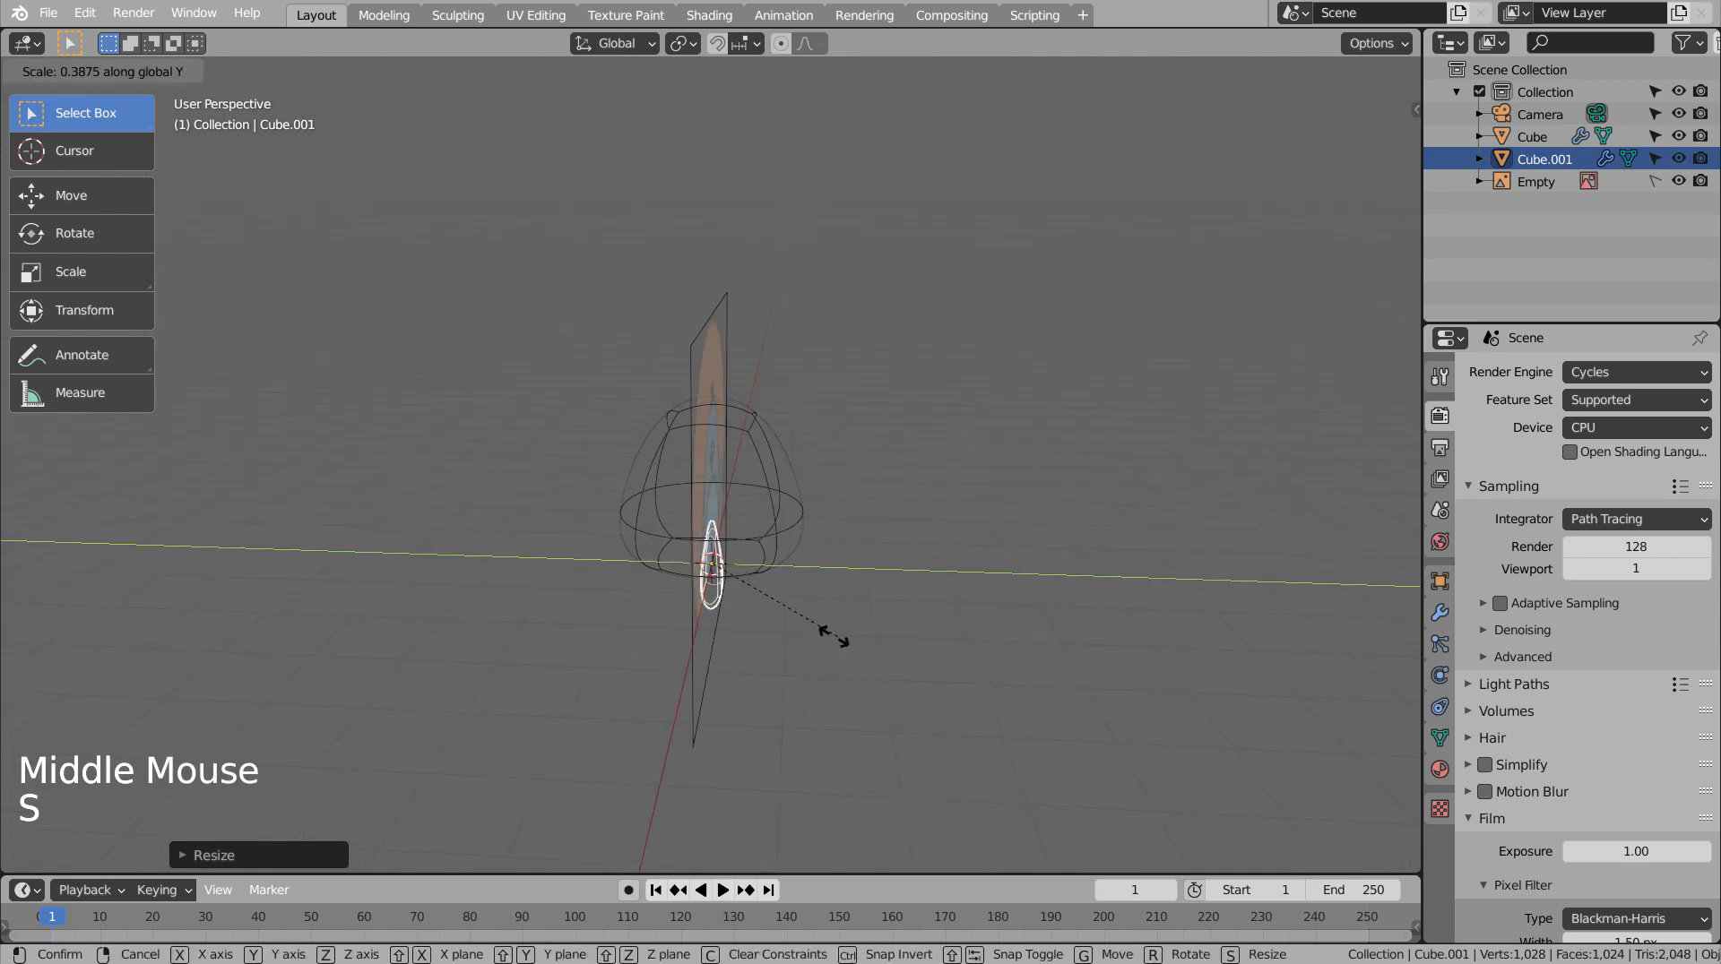
left_click(764, 630)
Move the teardrop to the top of the bird's head and scale it to about 0.45 of its size.
key("KP_1")
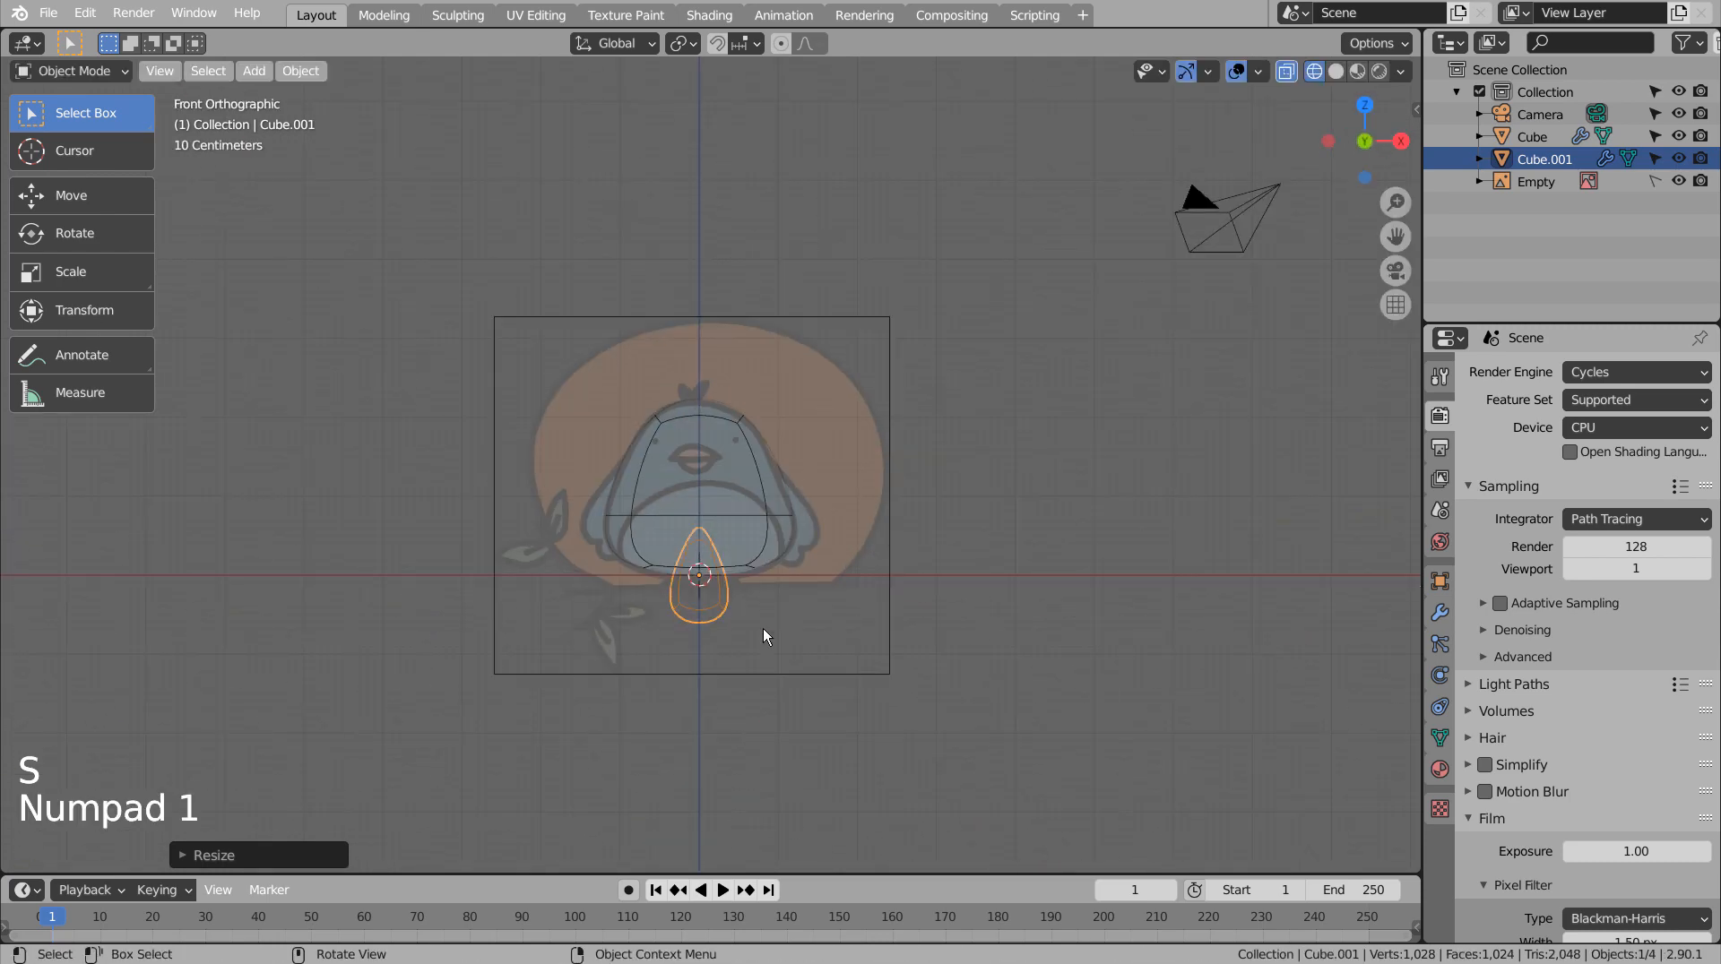
key("g")
left_click(767, 459)
key("s")
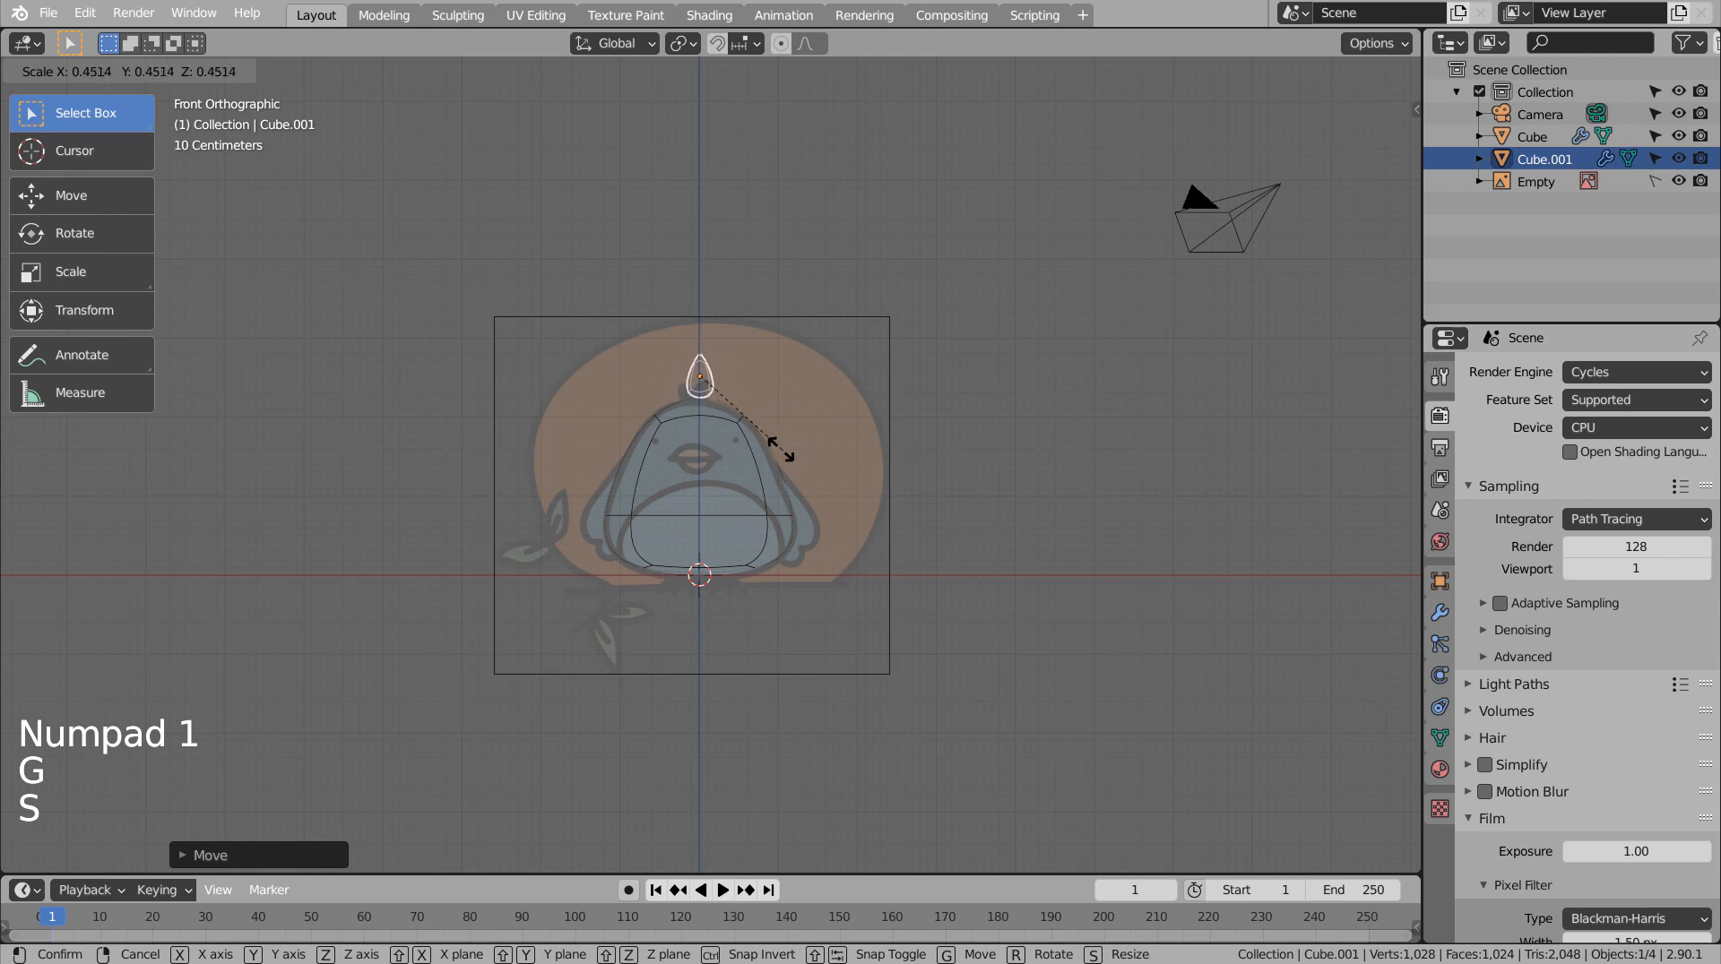
left_click(776, 448)
key("g")
left_click(761, 450)
Resize the teardrop, tilt it clockwise, and fit it over the right crest feather in the reference.
scroll(760, 450, "up", 5)
middle_click_drag(761, 450, 821, 595, "shift")
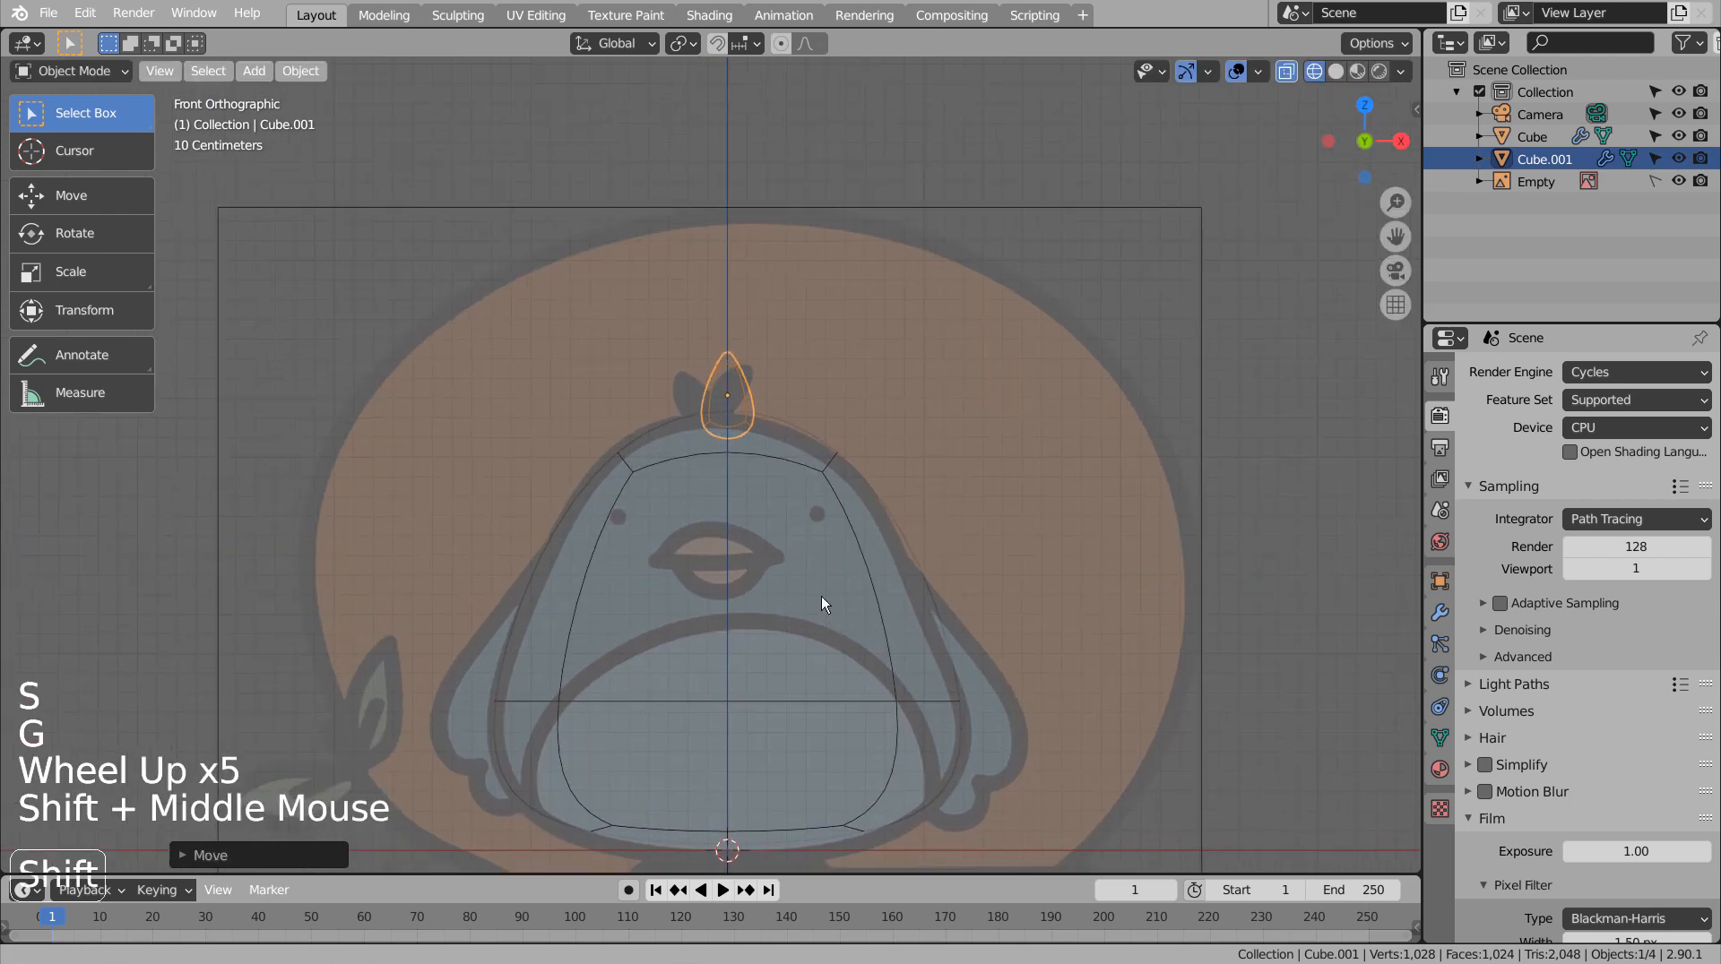
scroll(826, 615, "up", 4)
key("s")
left_click(966, 635)
key("r")
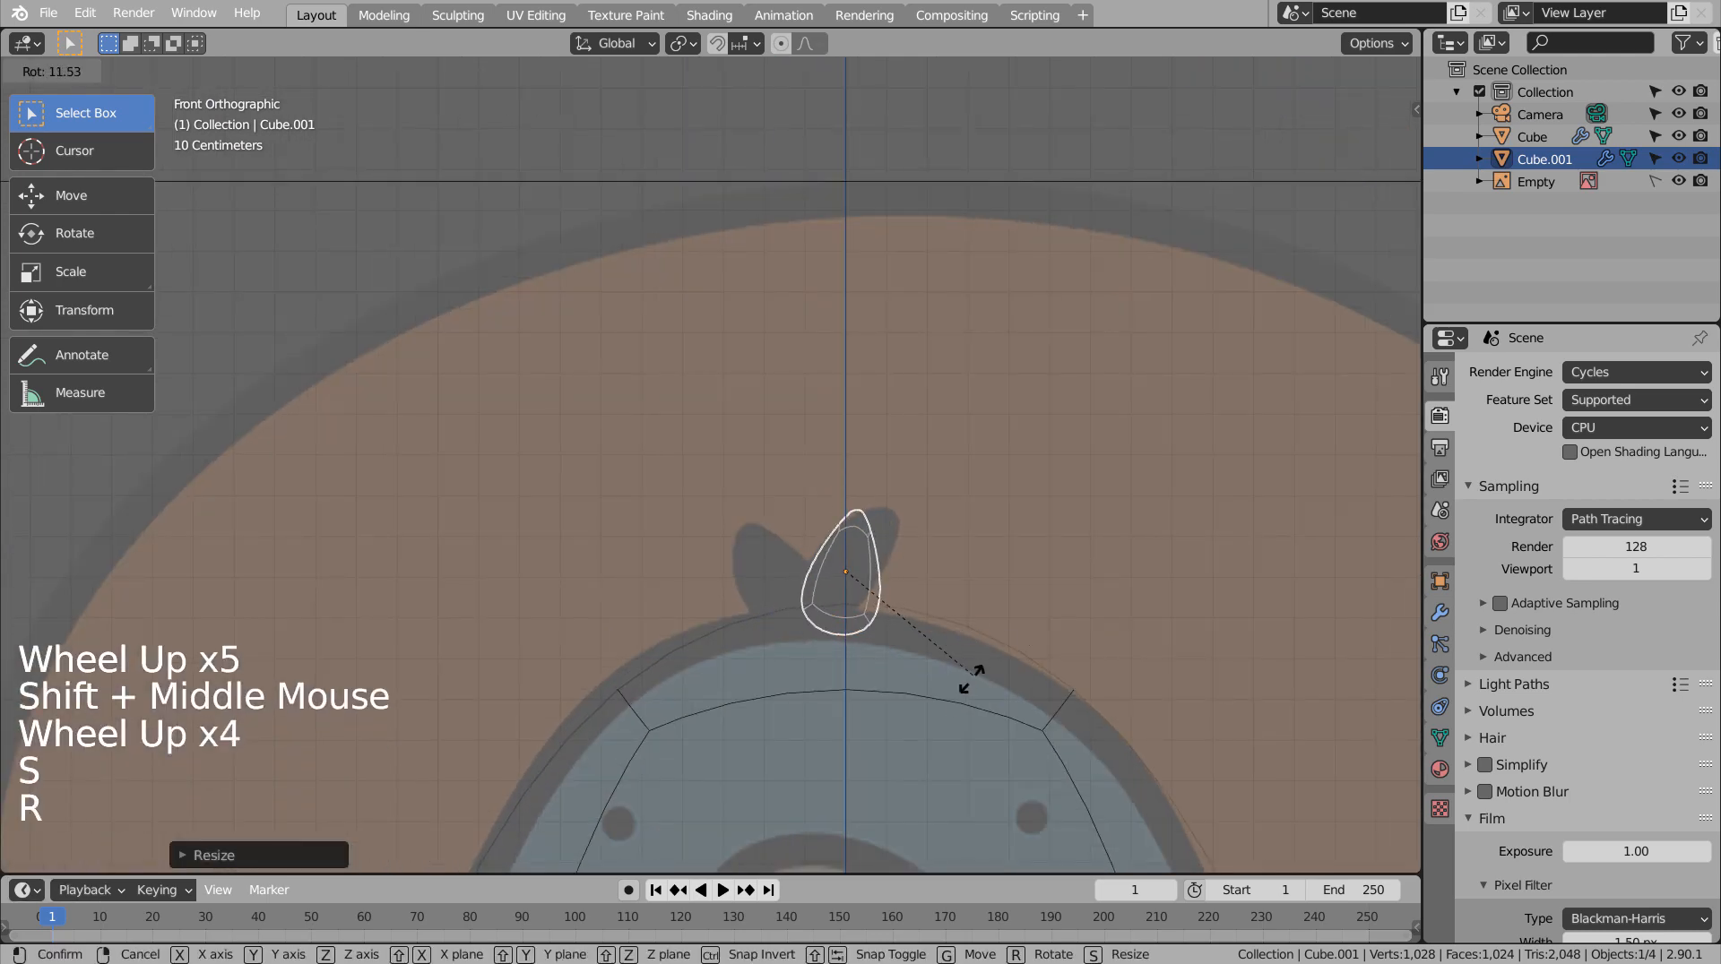
left_click(938, 726)
key("g")
left_click(944, 717)
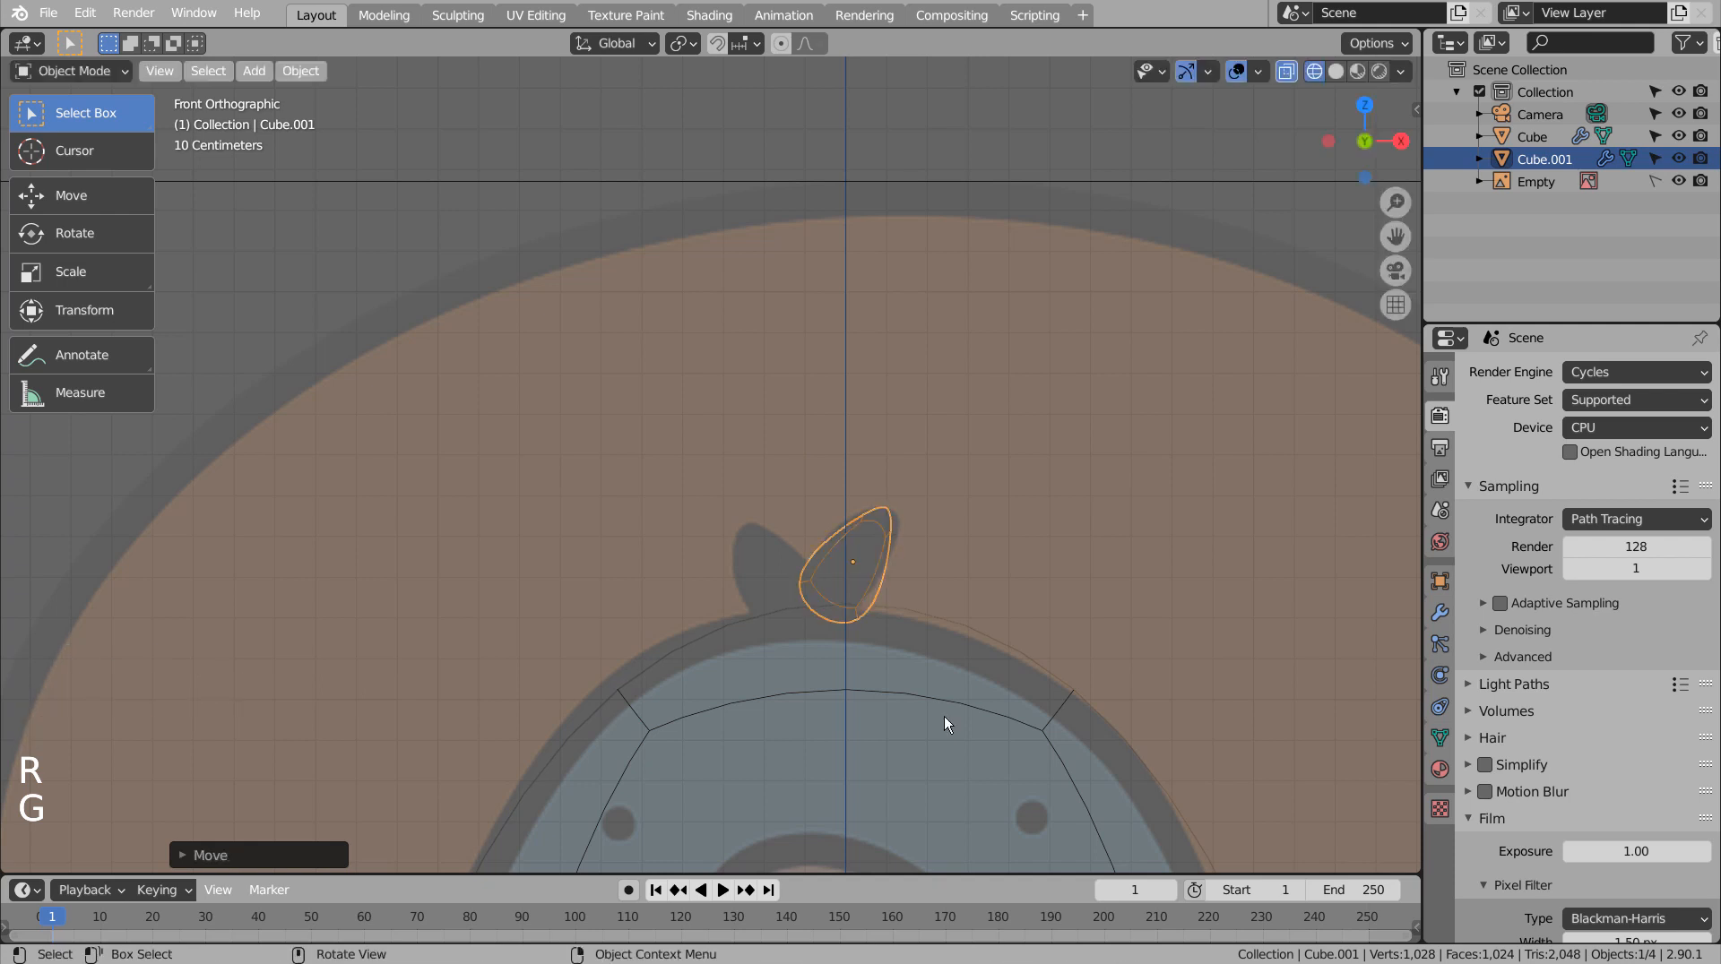
Duplicate the feather, rotate the copy about -60 degrees, and place it over the left crest feather.
key("shift+d")
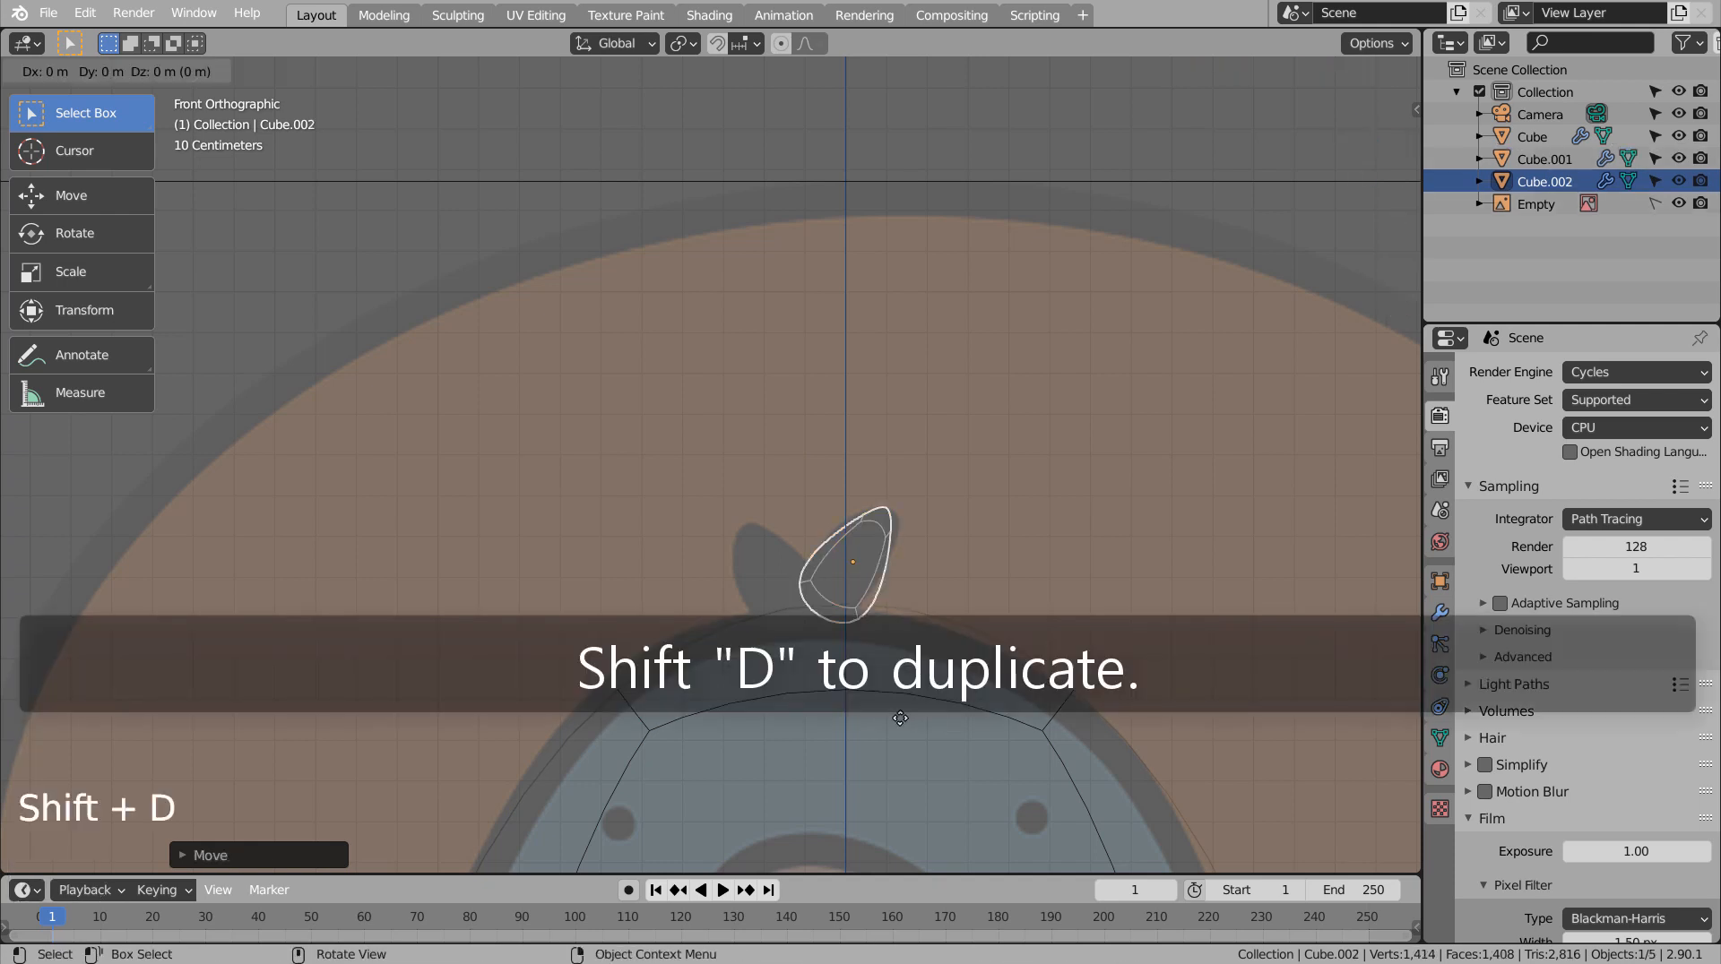
key("r")
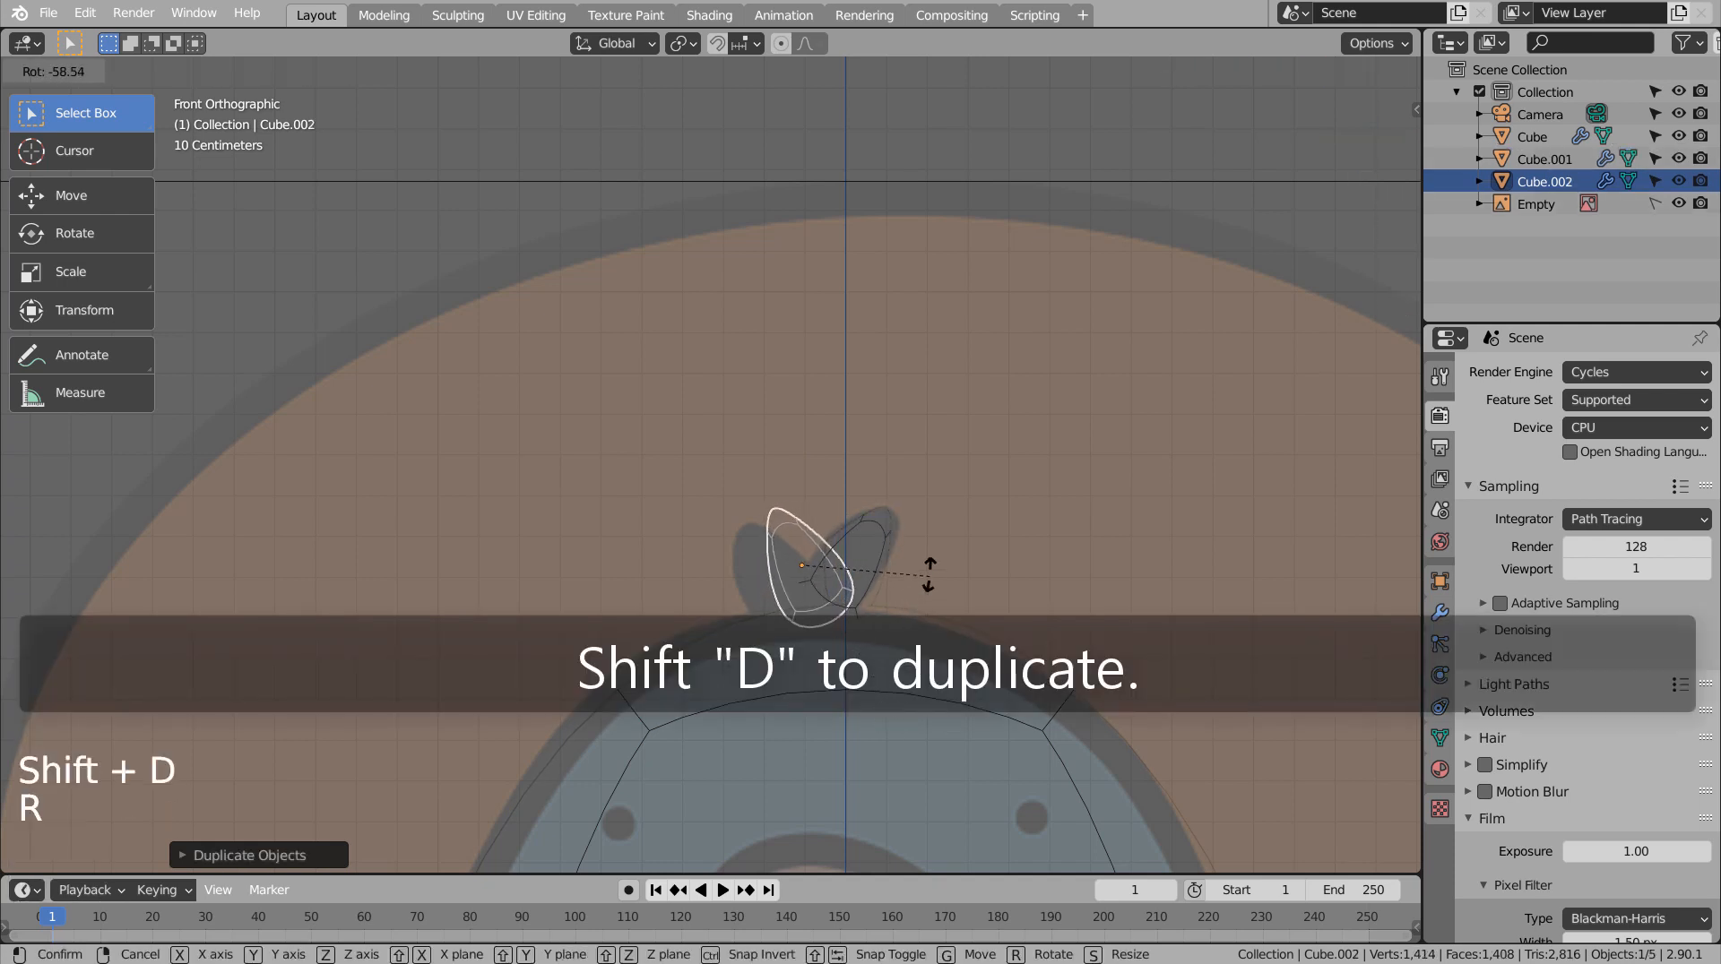
left_click(933, 564)
key("g")
left_click(907, 577)
Switch to solid shading and shade the crest feathers on the bird's head smooth.
key("shift+z")
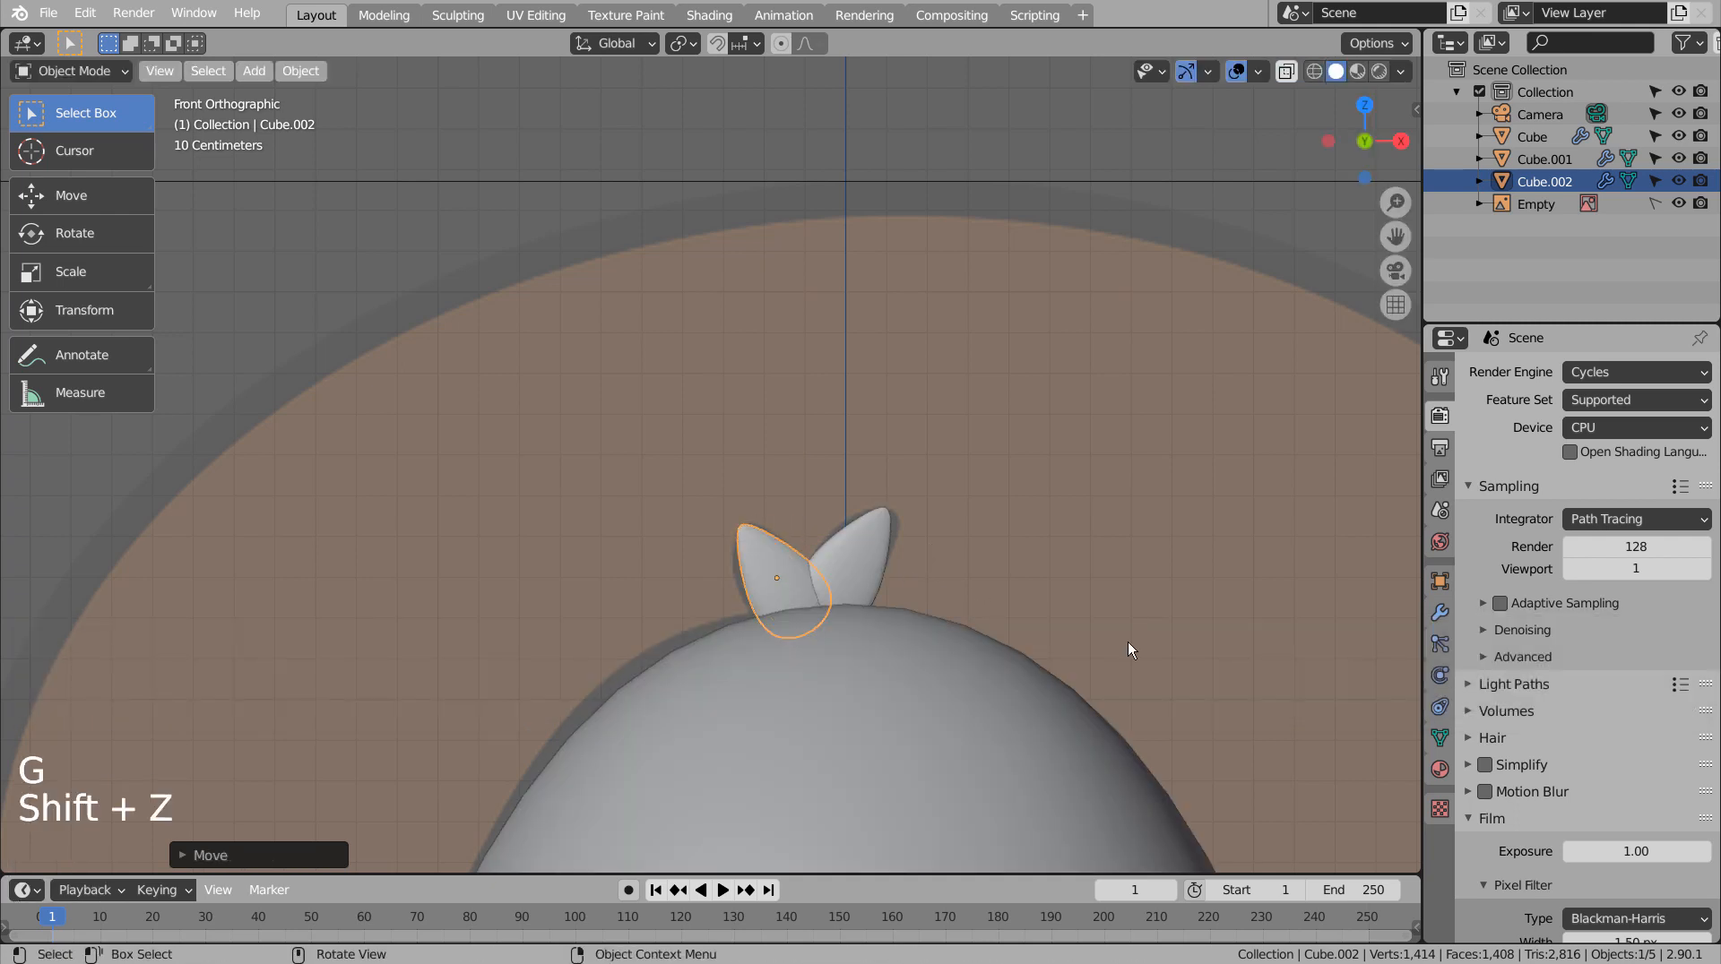
left_click(884, 583)
right_click(855, 565)
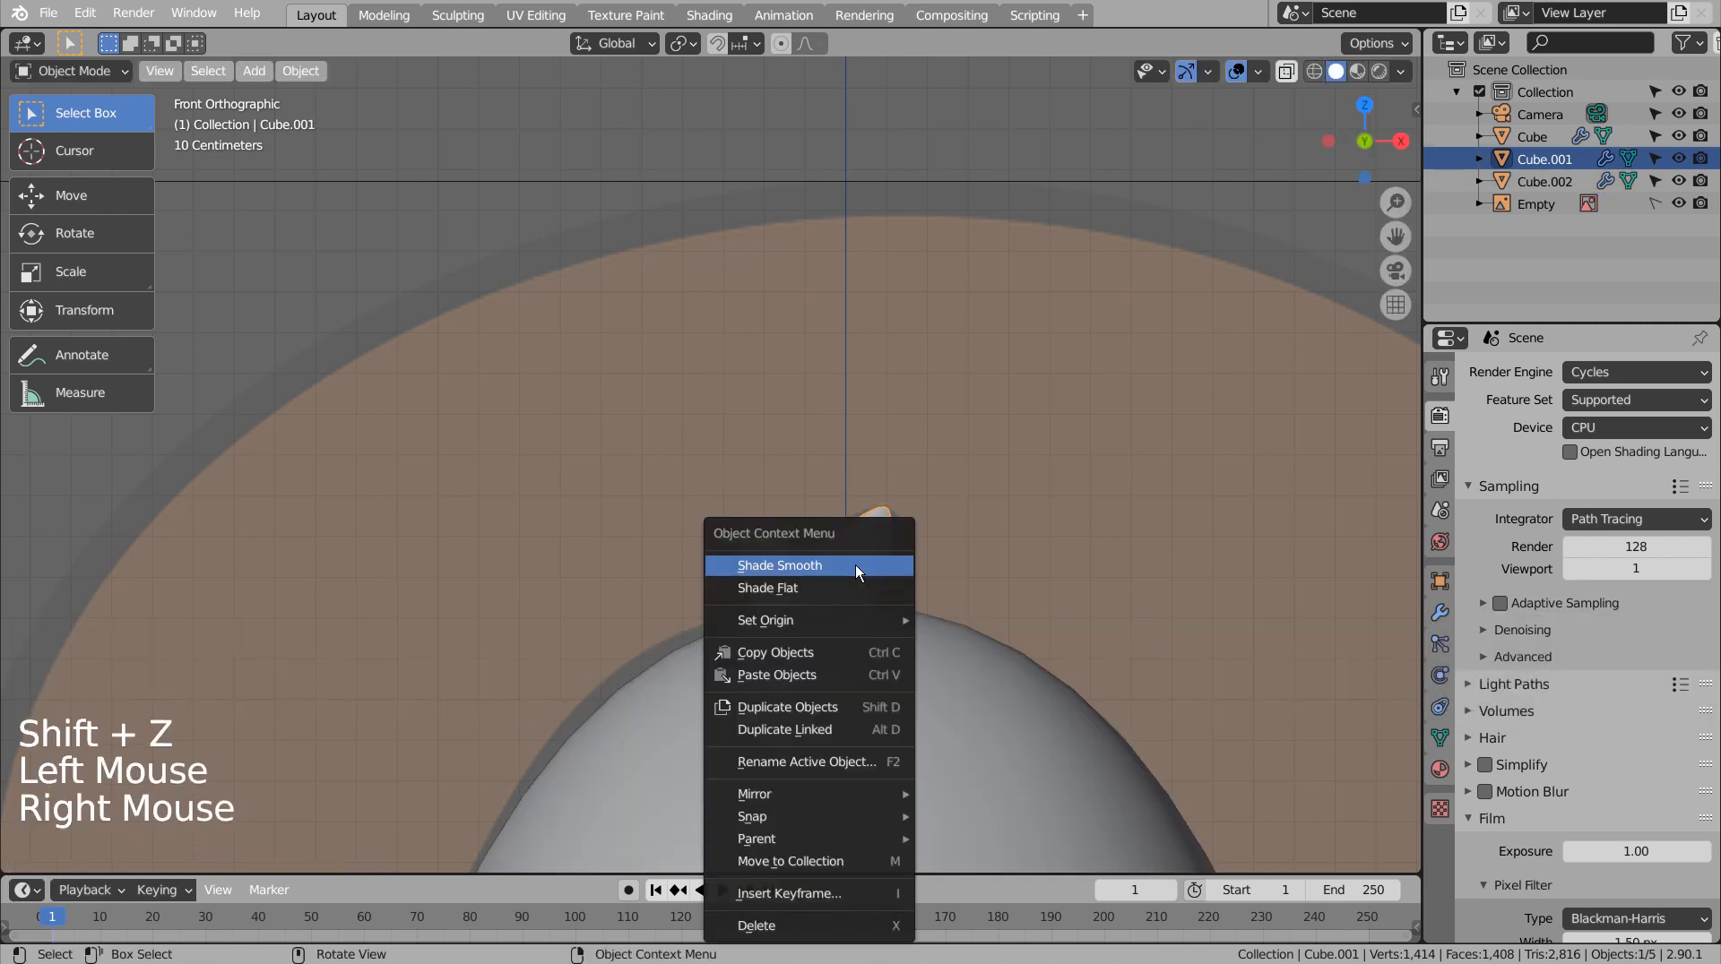
left_click(773, 567)
right_click(773, 567)
Move the left crest feather about 0.05 m forward along Y so it overlaps in front of the right one.
middle_click_drag(767, 563, 1056, 574)
key("KP_7")
key("g")
left_click(1043, 751)
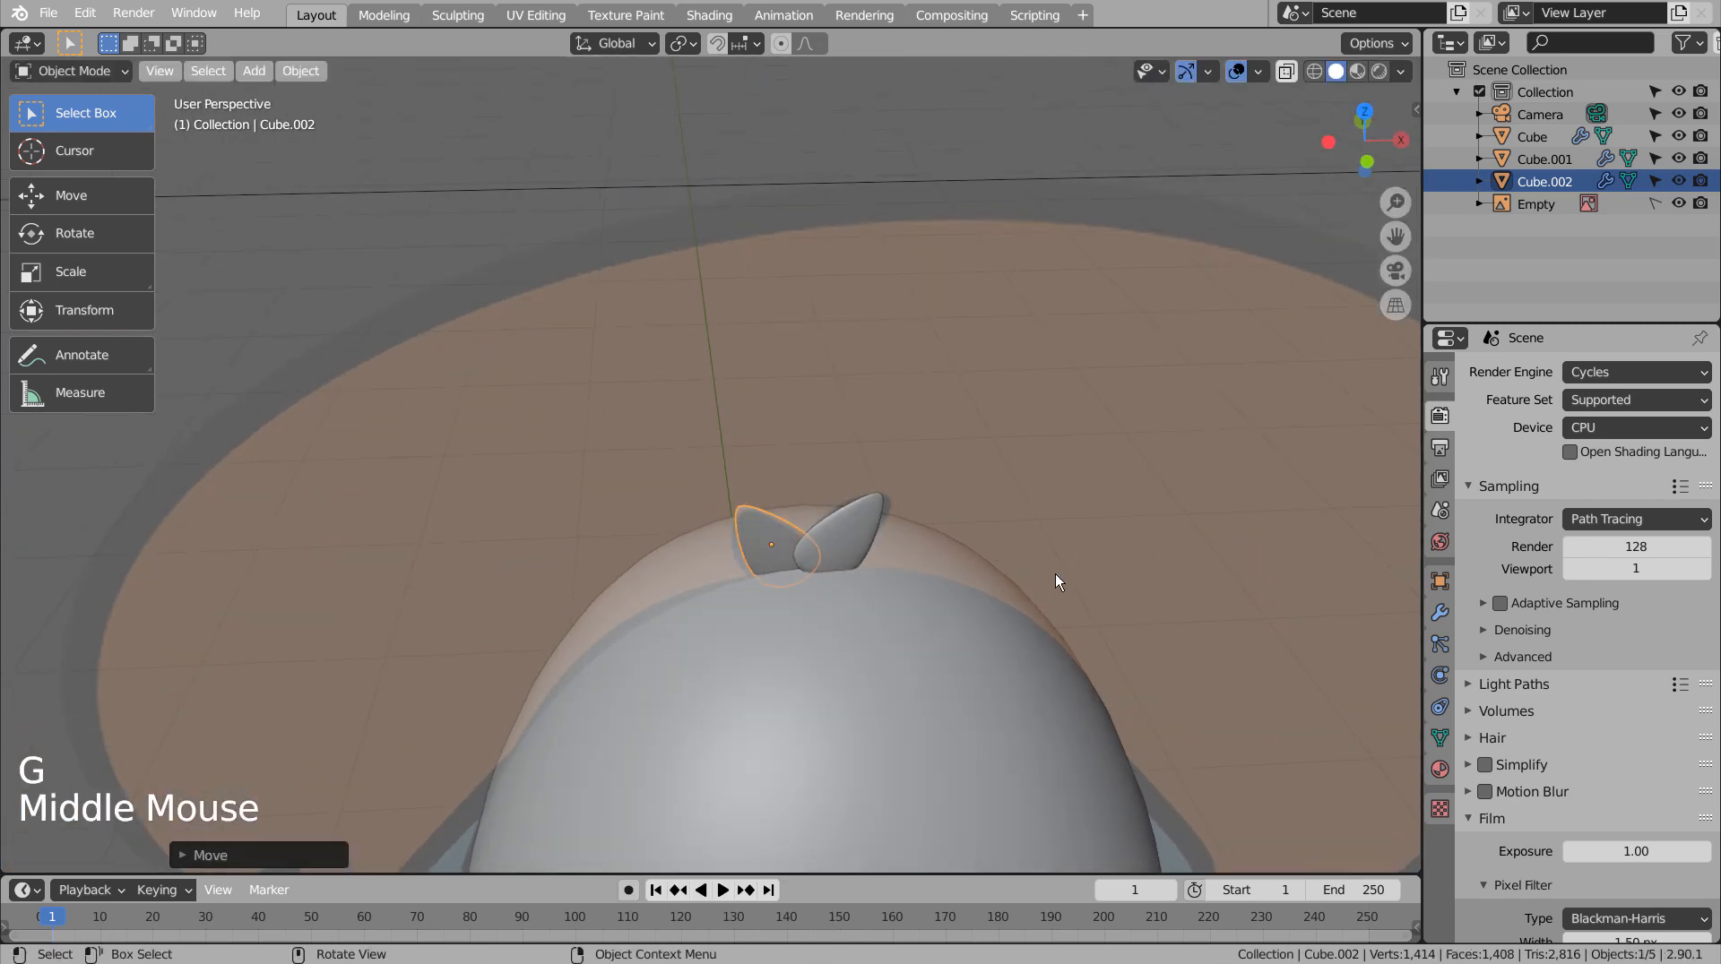
key("KP_0")
key("KP_0")
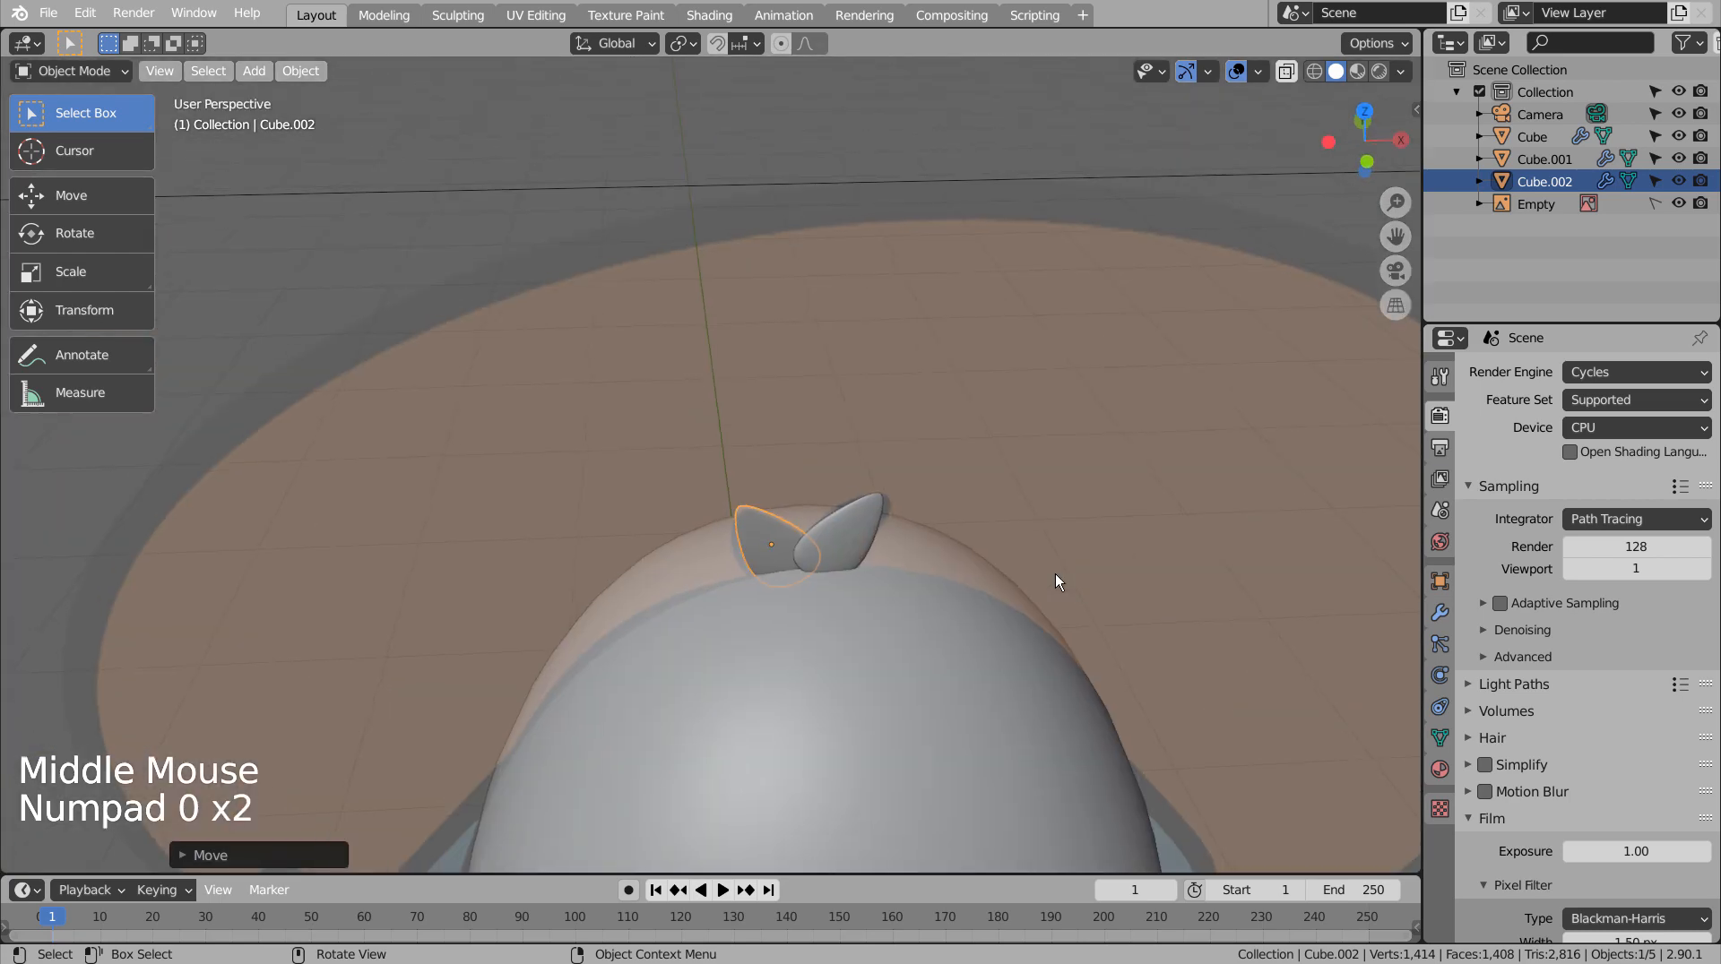
key("g")
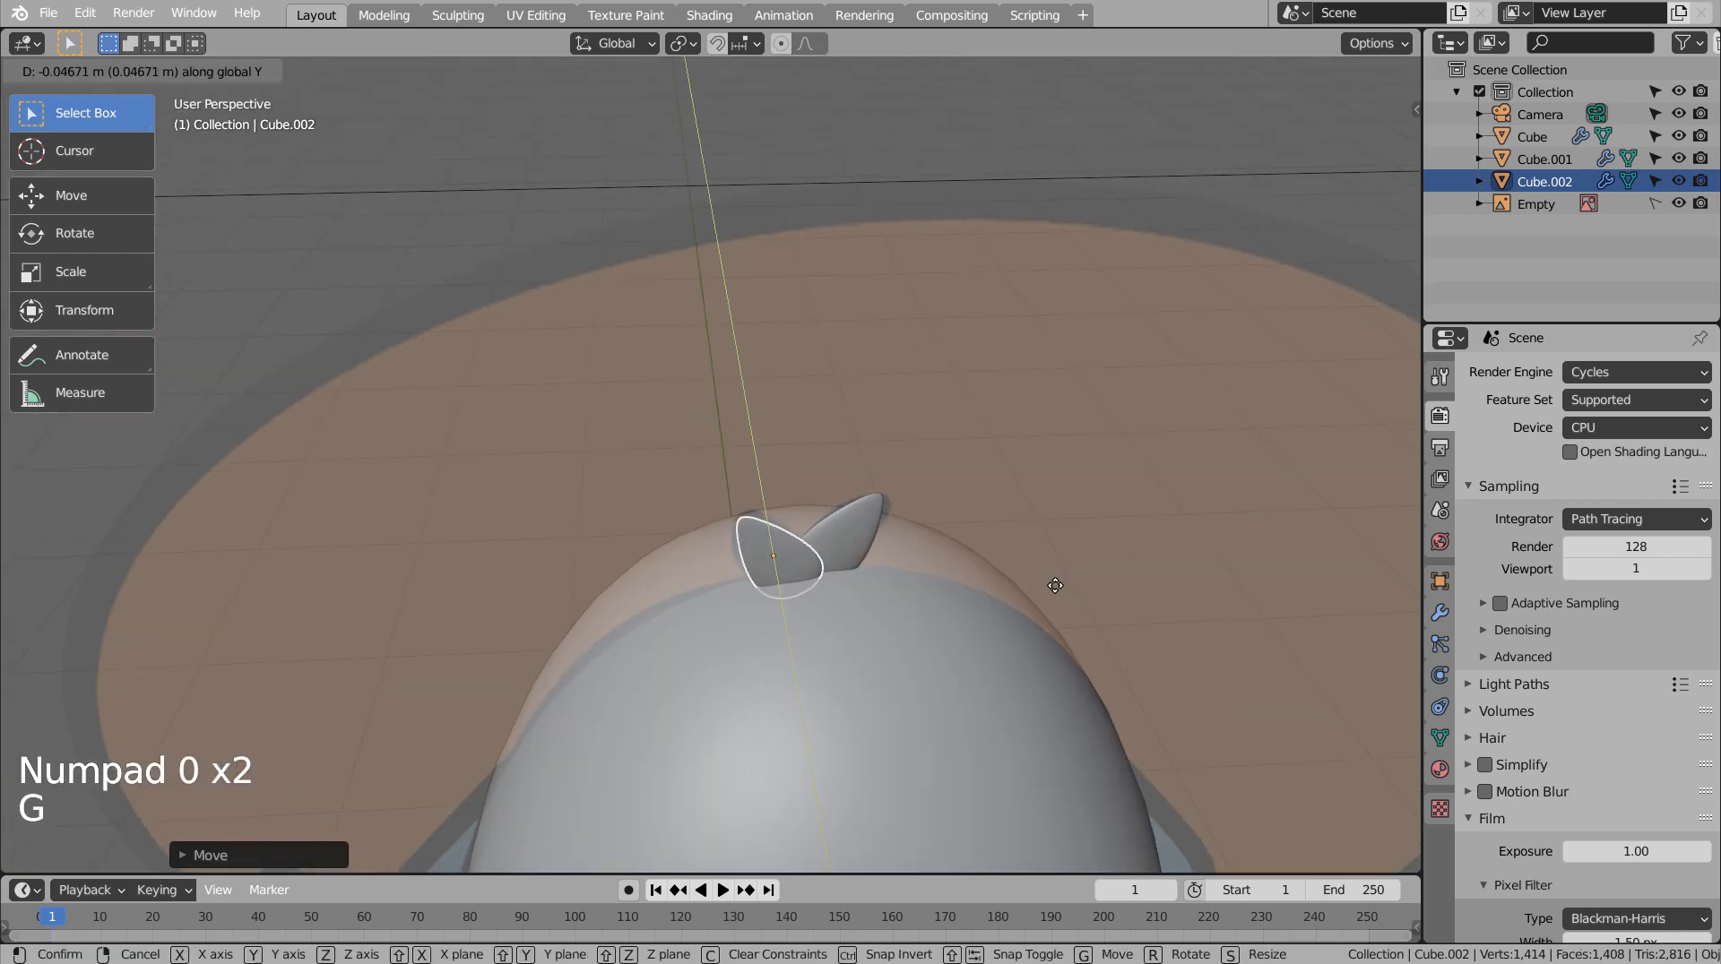
left_click(1158, 546)
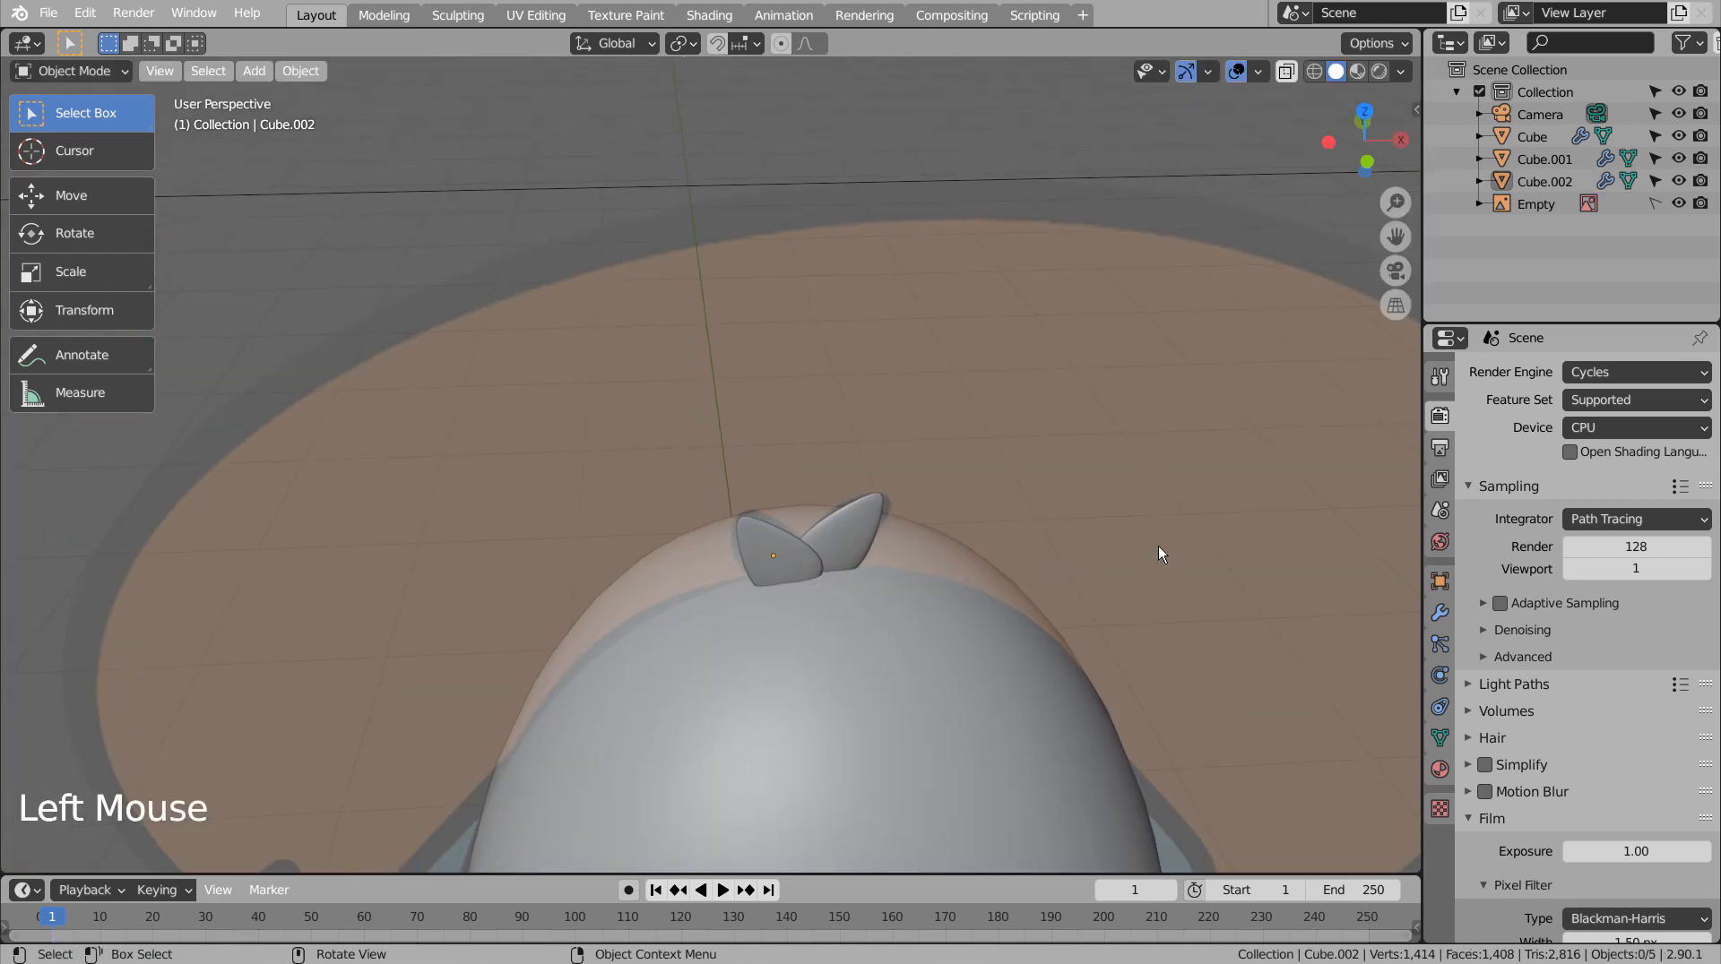
Compare the body and crest feathers with the reference image from the front in wireframe and solid shading.
key("KP_1")
scroll(1127, 606, "down", 6)
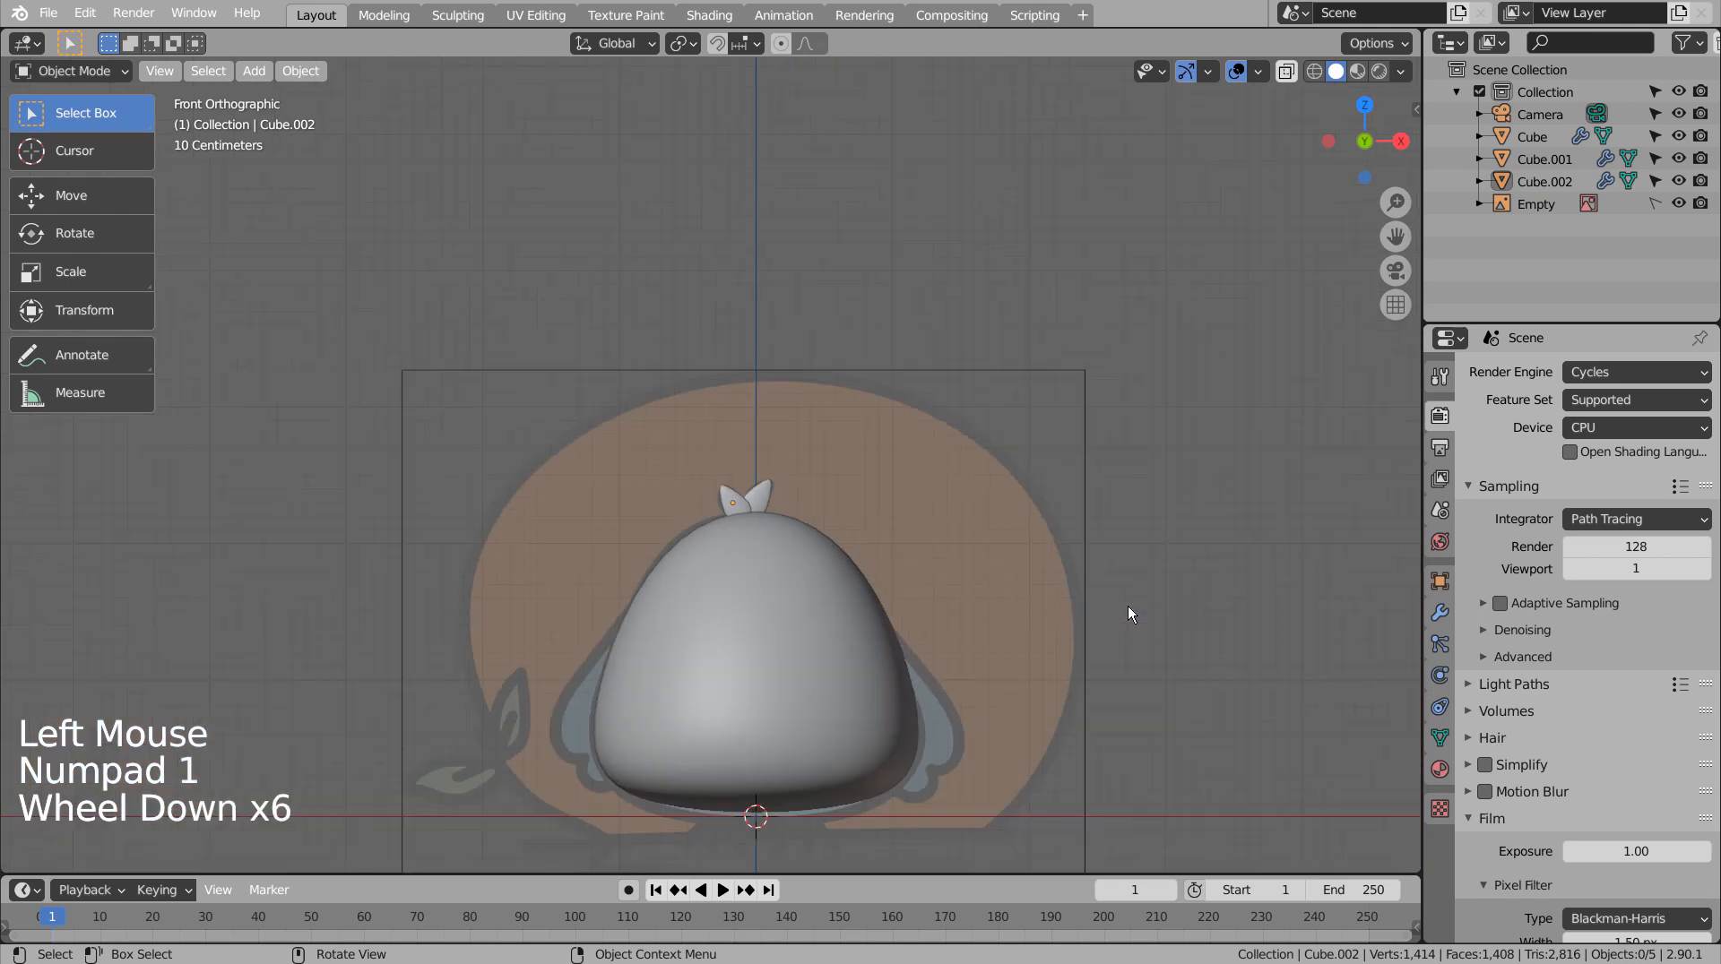
left_click(1179, 659)
key("shift+z")
key("shift+z")
key("shift+z")
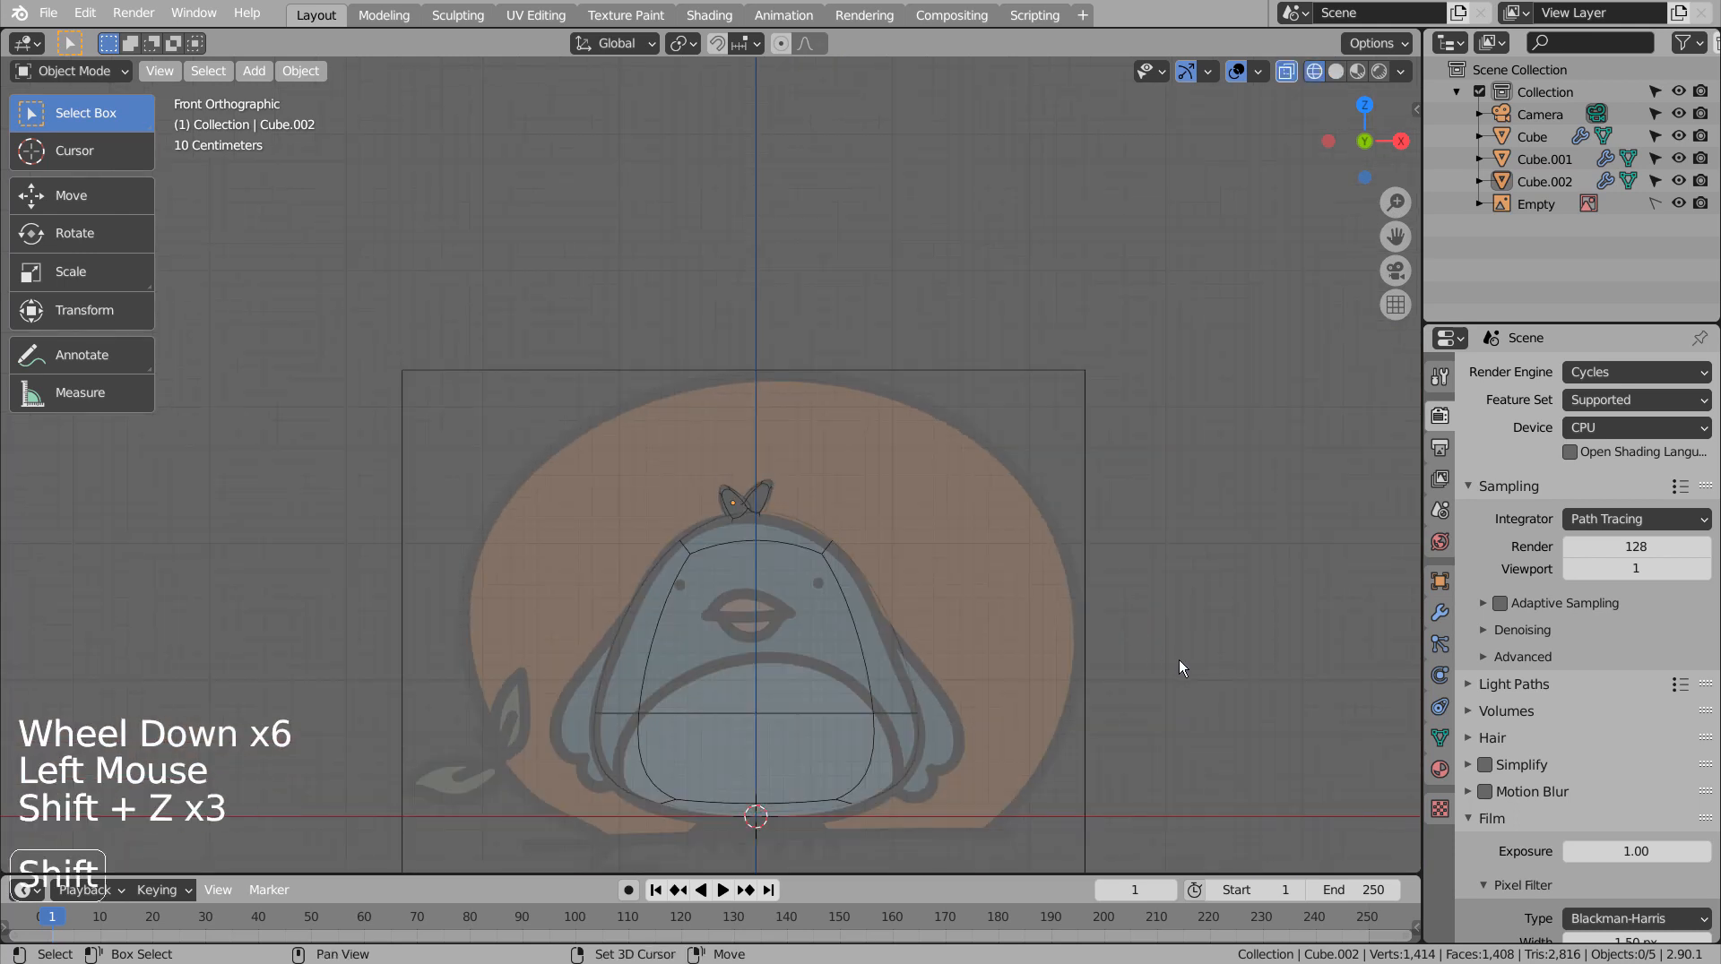
key("shift+z")
middle_click_drag(1178, 704, 1165, 595, "shift")
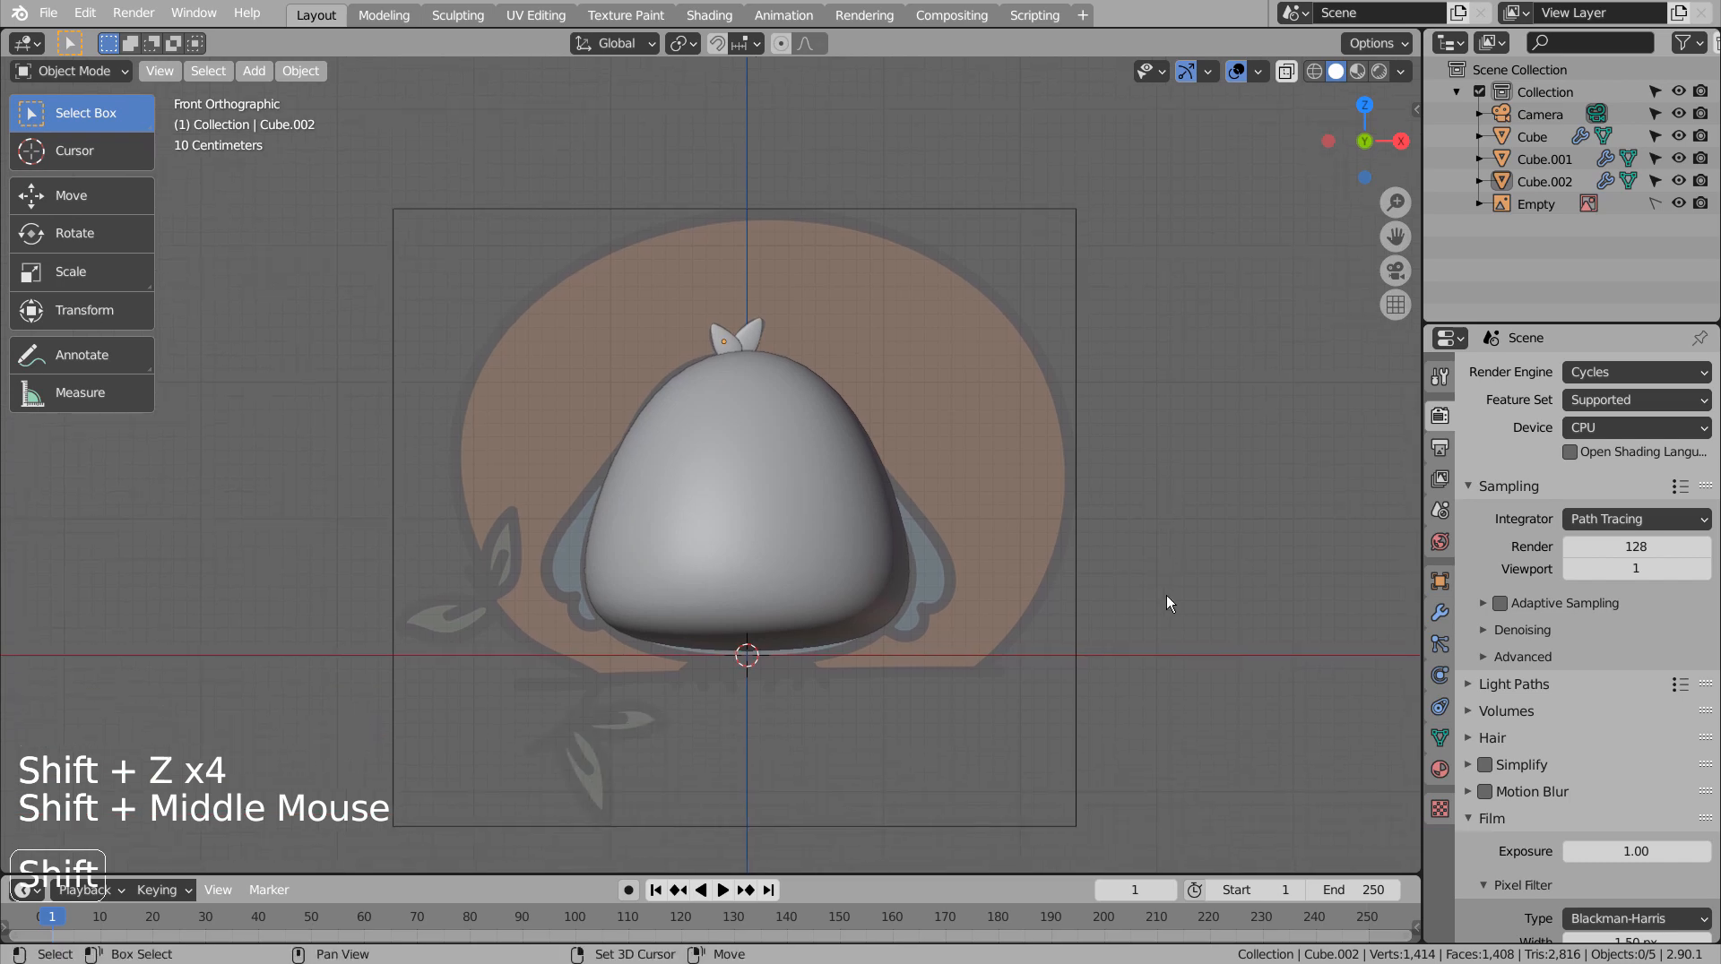
Lower the body's bottom vertices about 0.2 m along Z and scale them slightly wider.
left_click(792, 604)
left_click(792, 604)
key("Tab")
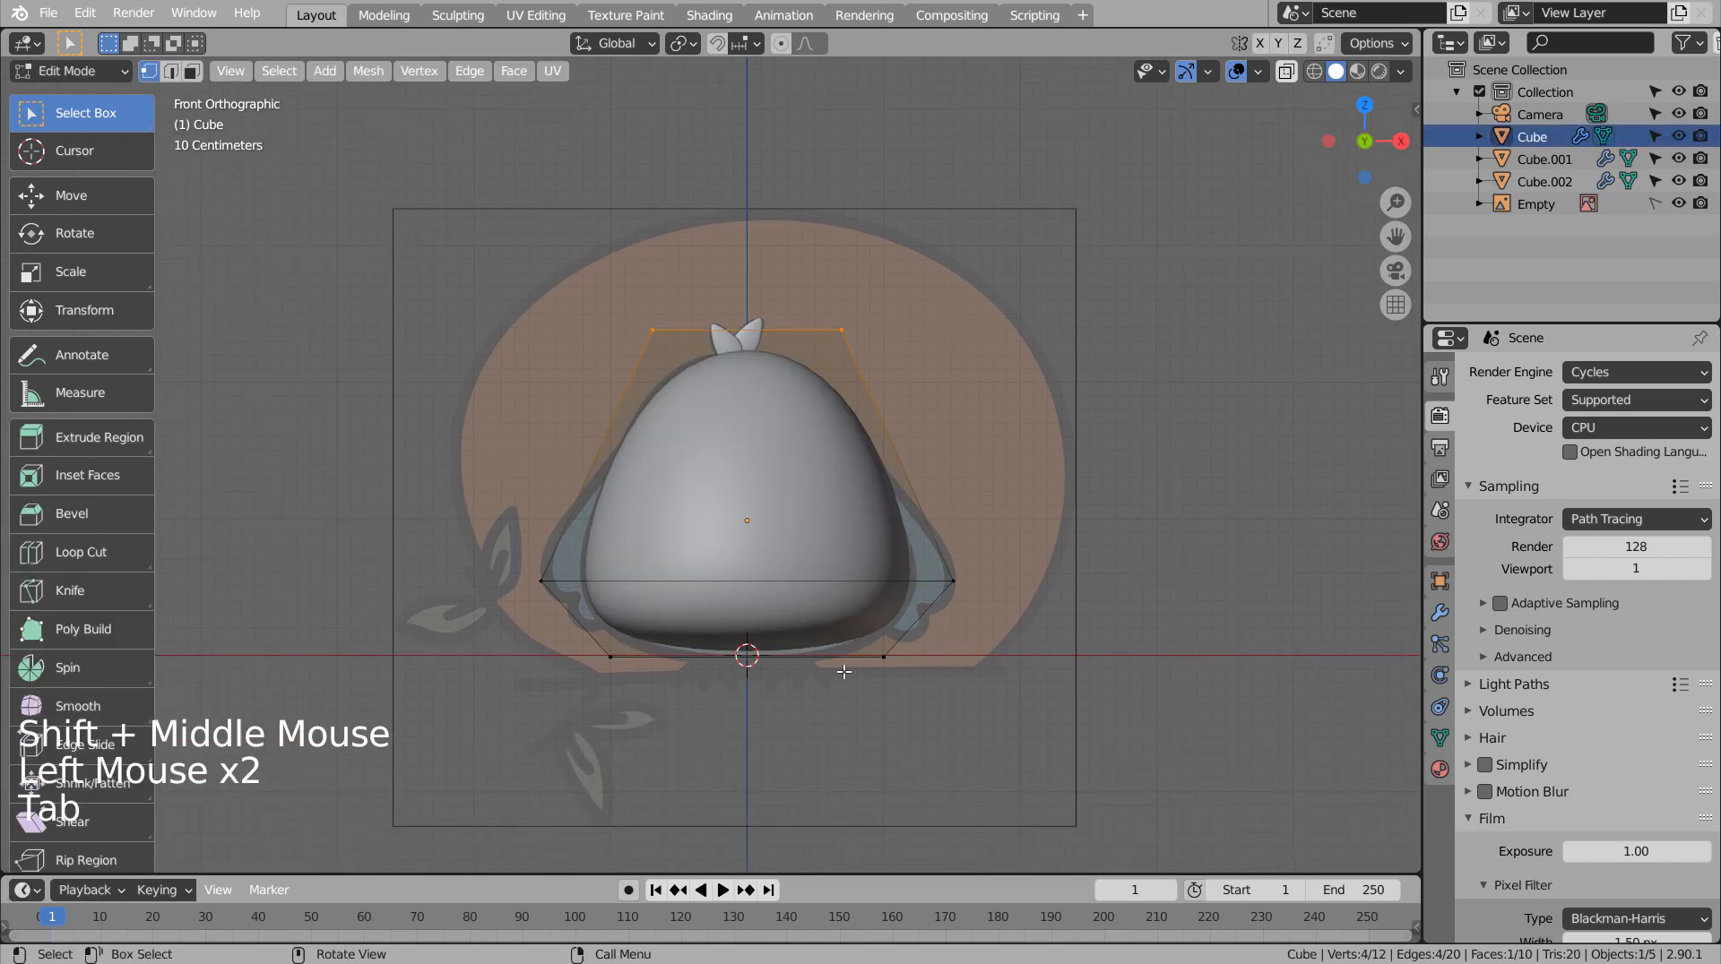
left_click(570, 661)
key("b")
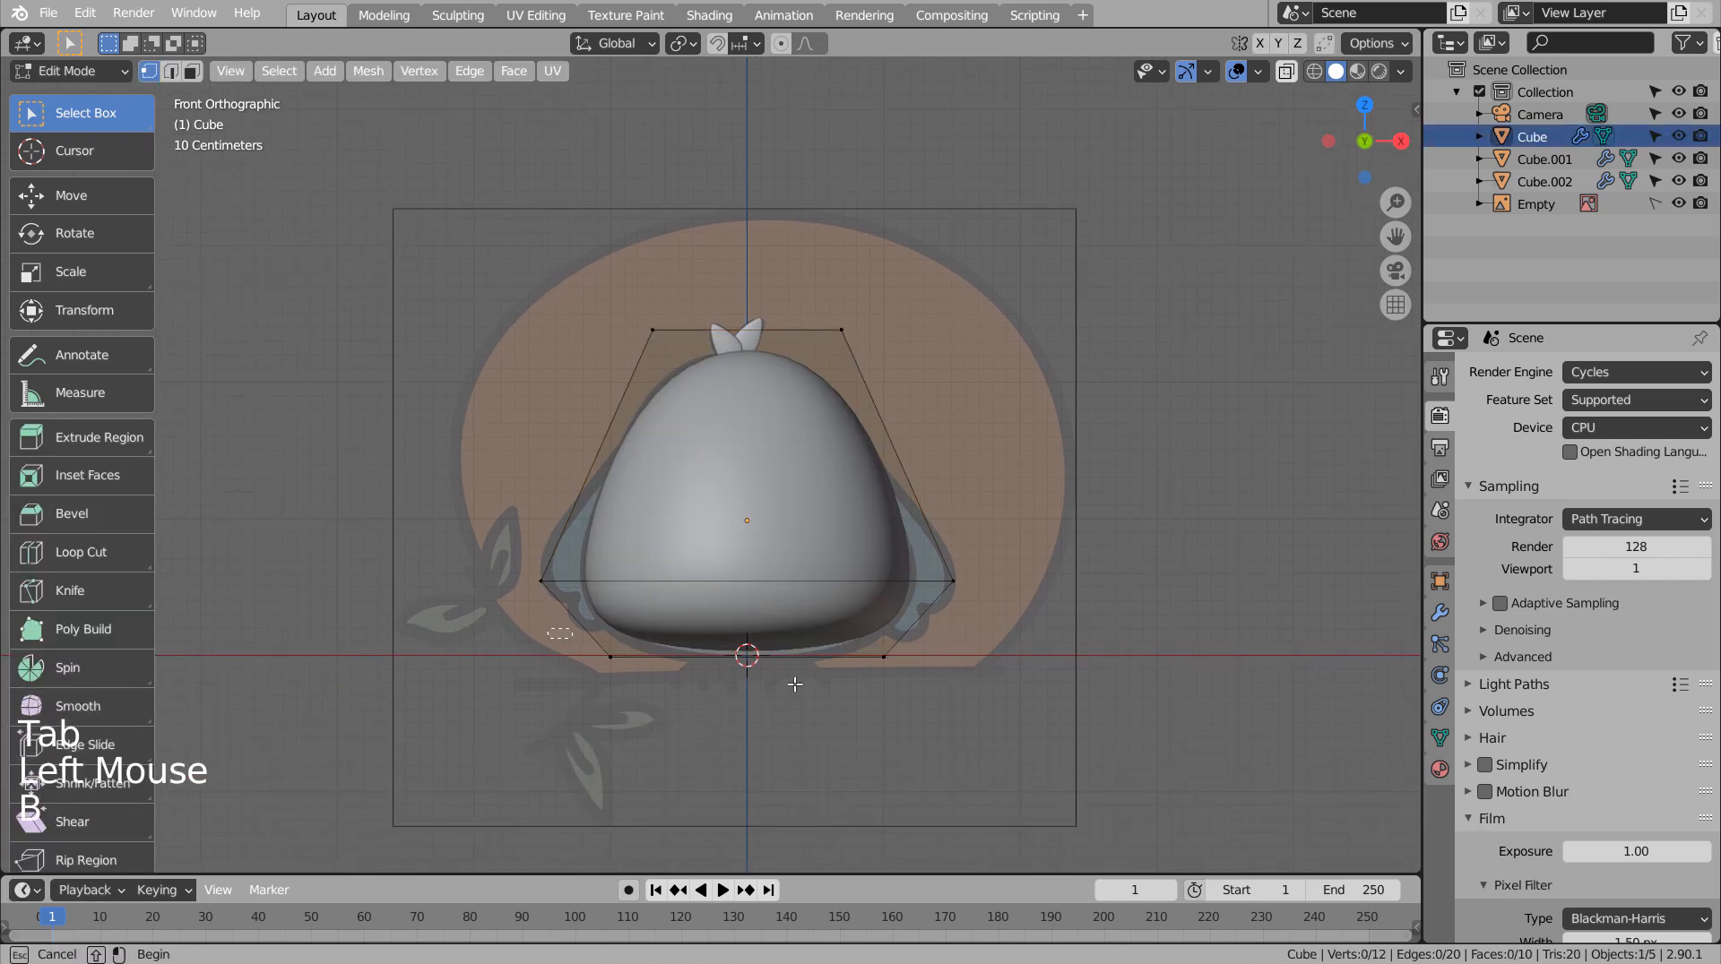
left_click_drag(566, 629, 1083, 721)
key("g")
key("z")
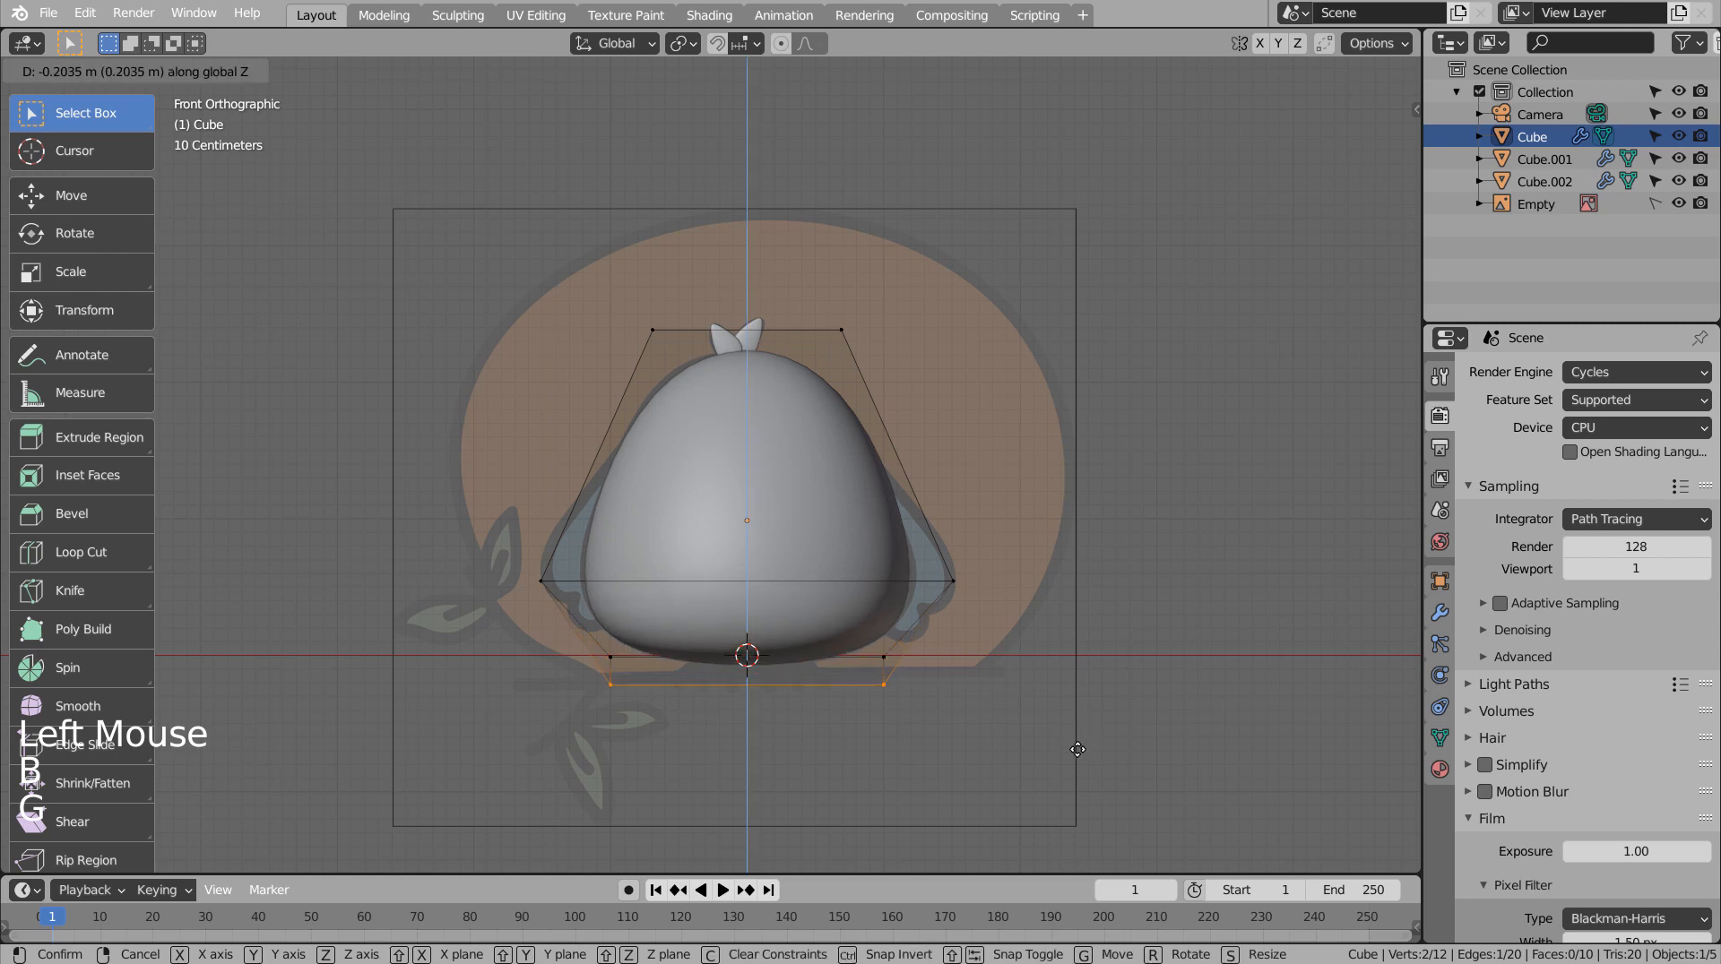
left_click(1078, 749)
key("s")
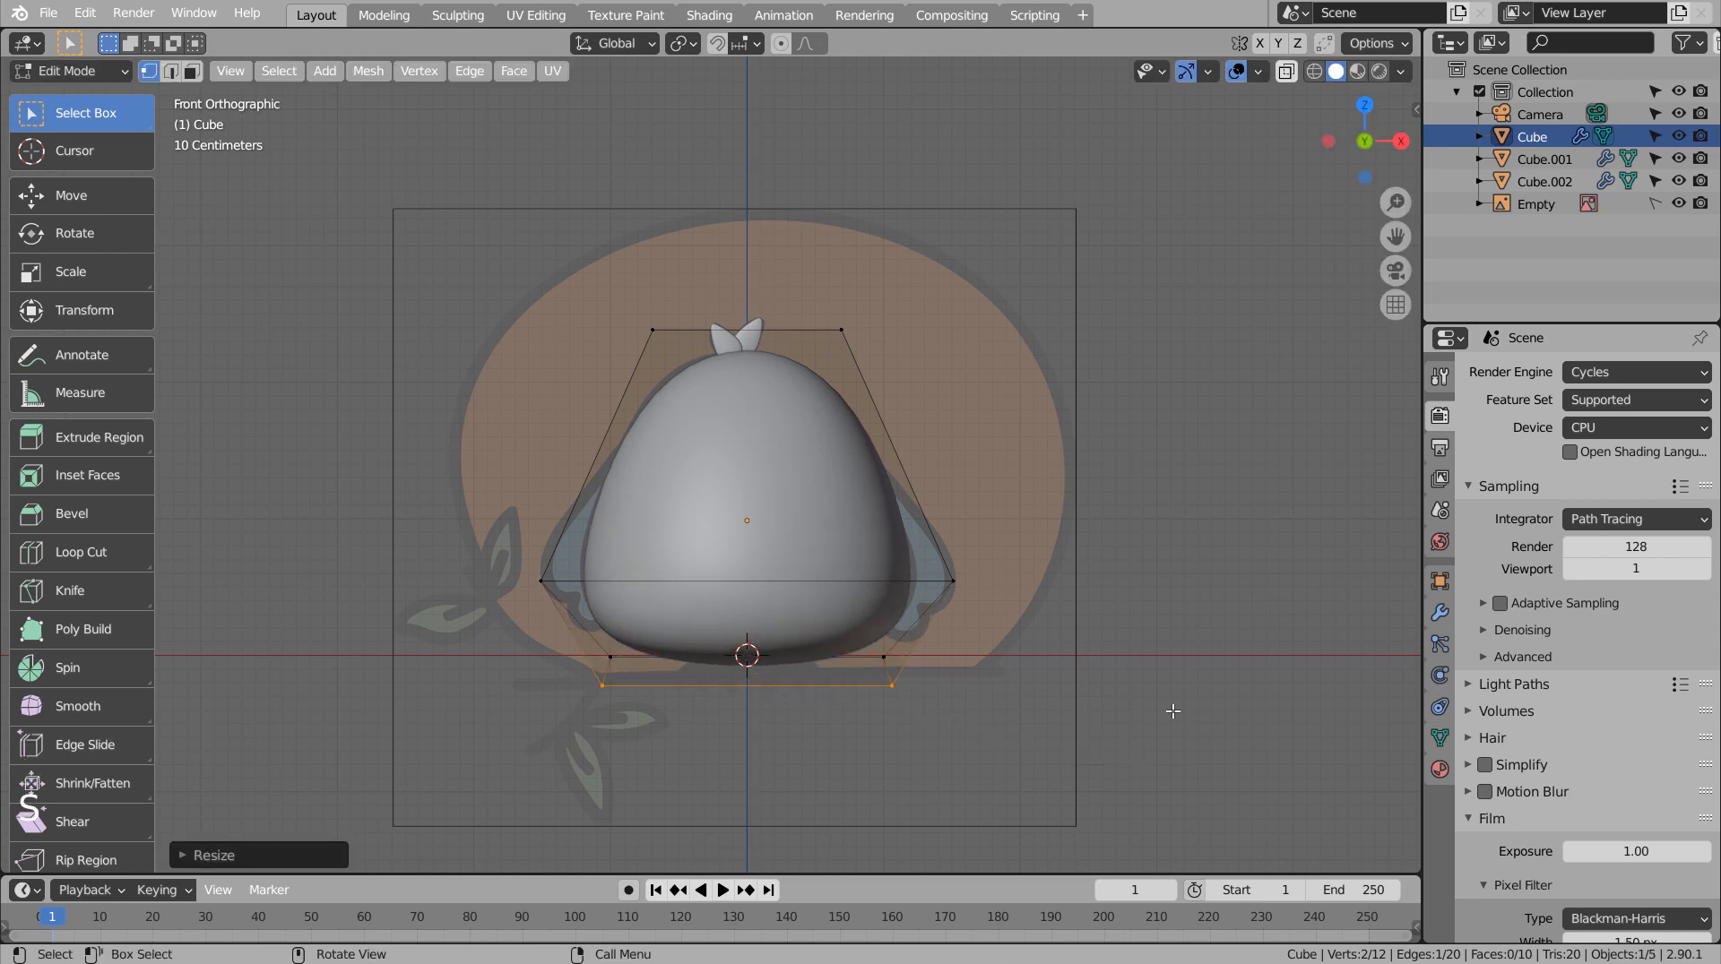
left_click(1170, 670)
key("Tab")
Add a cube for the leg, scale it to about 0.13, and place it under the right half of the body.
left_click(1082, 661)
mouse_move(1083, 659)
middle_mouse_down("shift")
mouse_move(1052, 658)
mouse_move(1088, 630)
middle_mouse_up("shift")
left_click(1088, 629)
key("shift+a")
mouse_move(1076, 504)
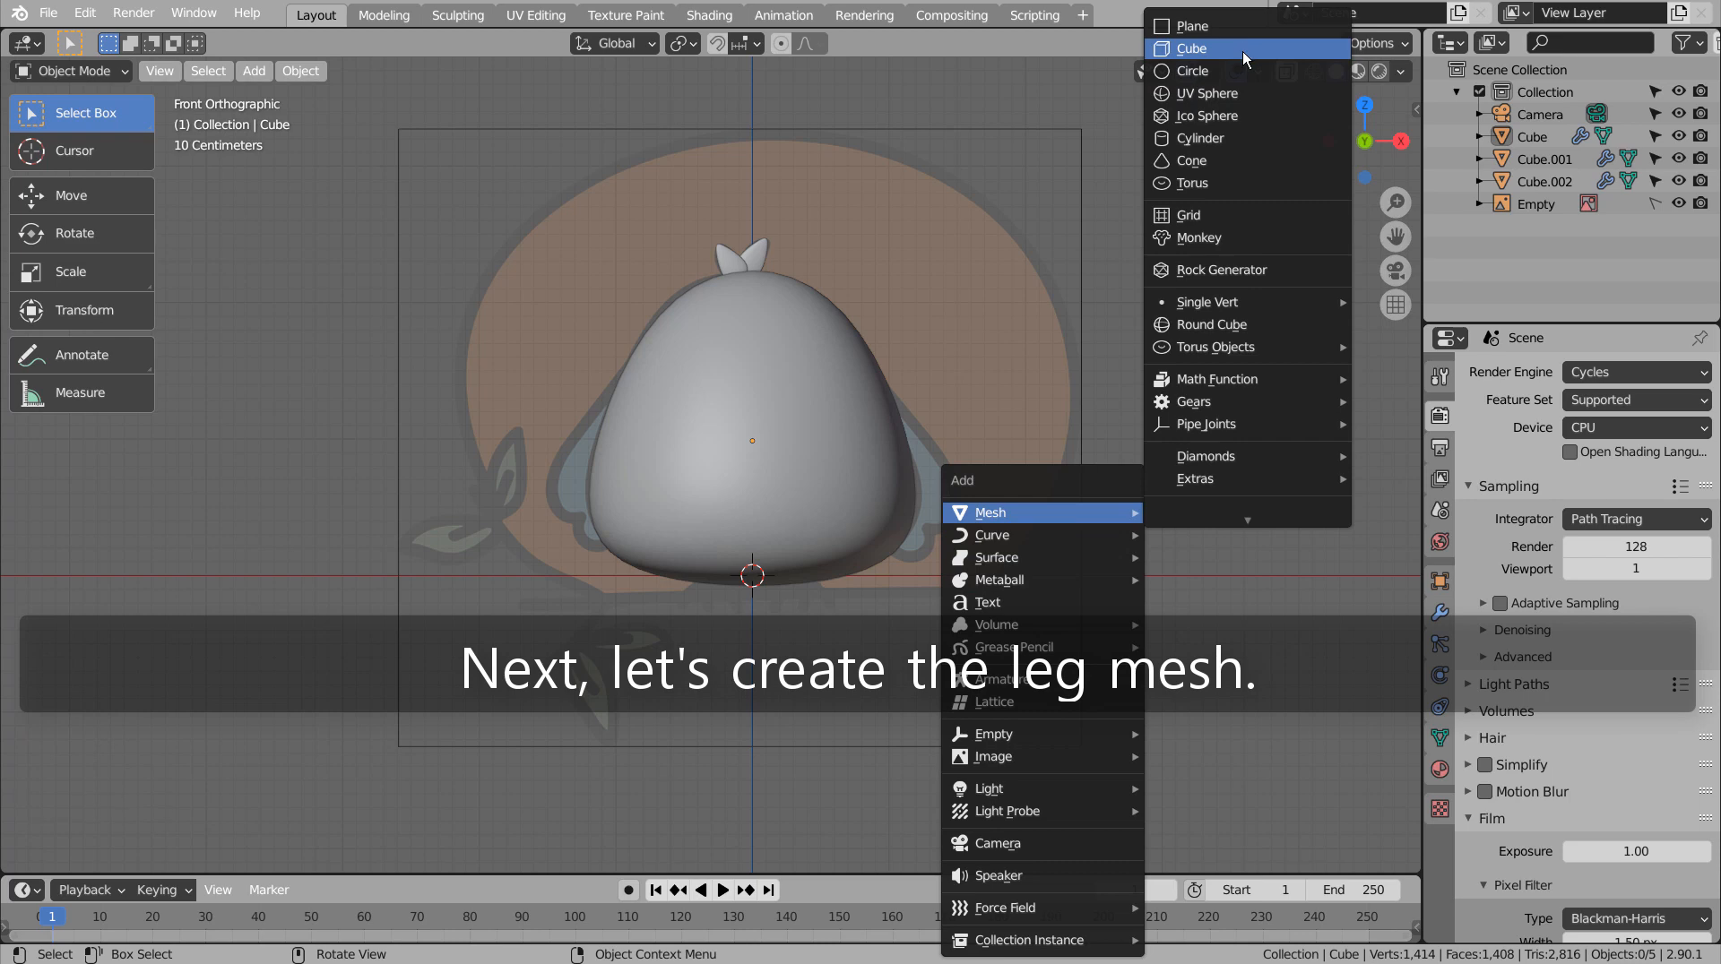
left_click(1243, 50)
key("s")
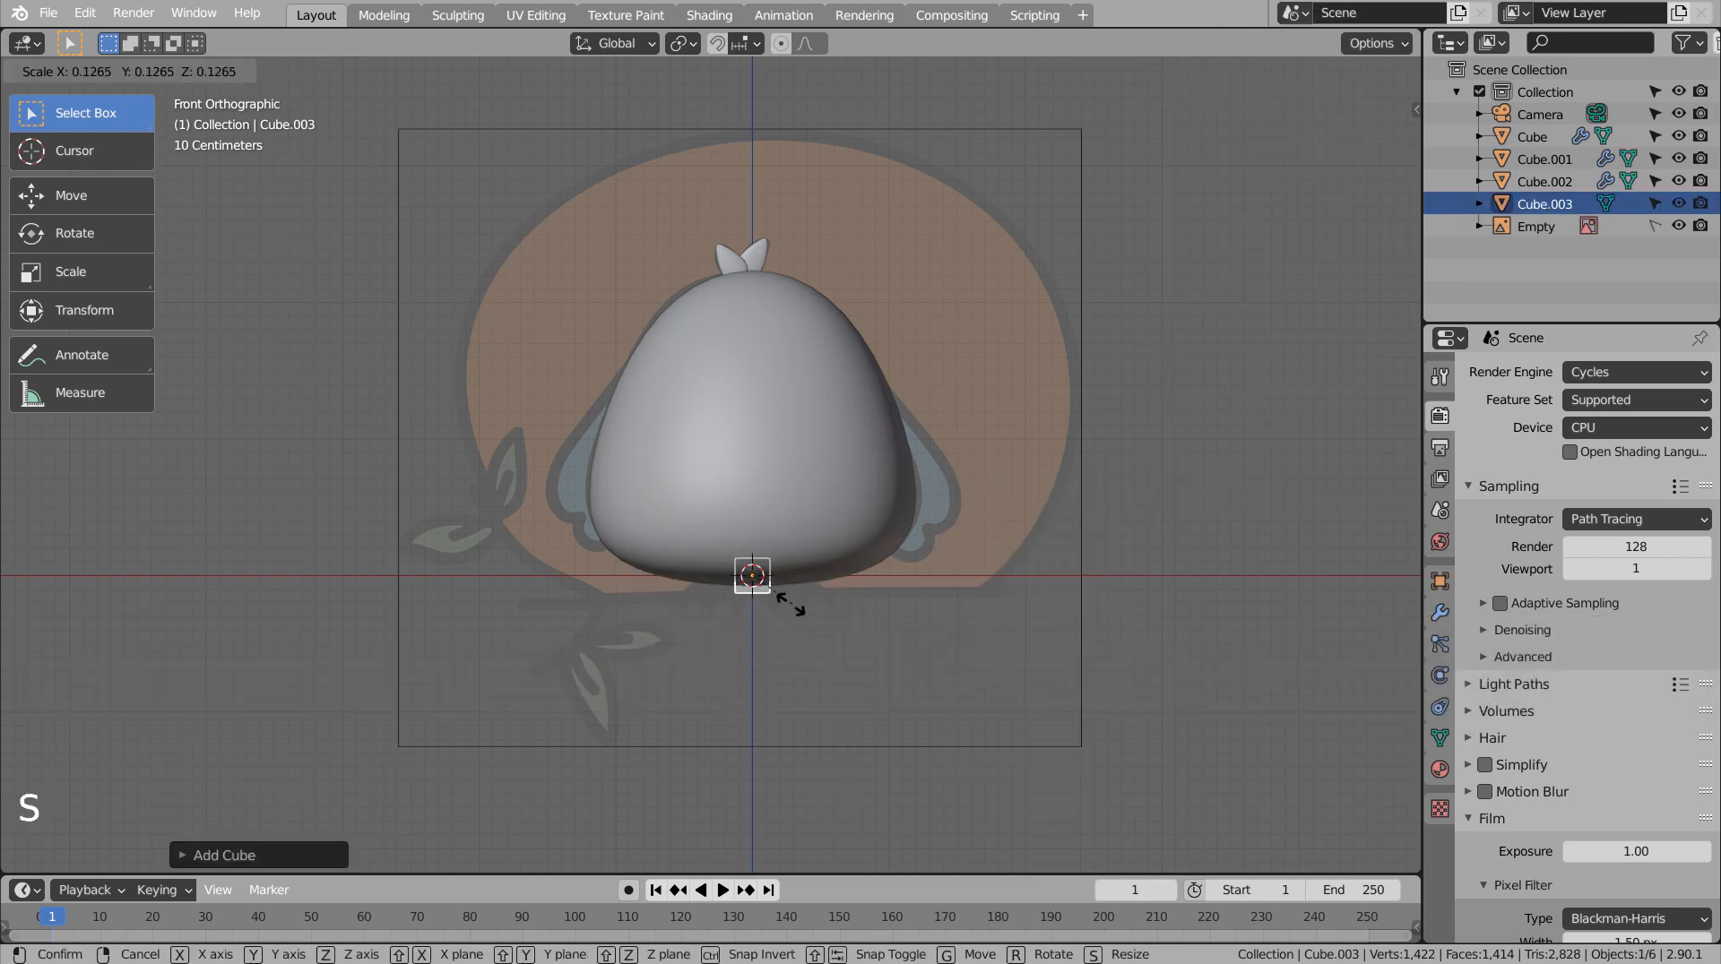
left_click(787, 600)
key("g")
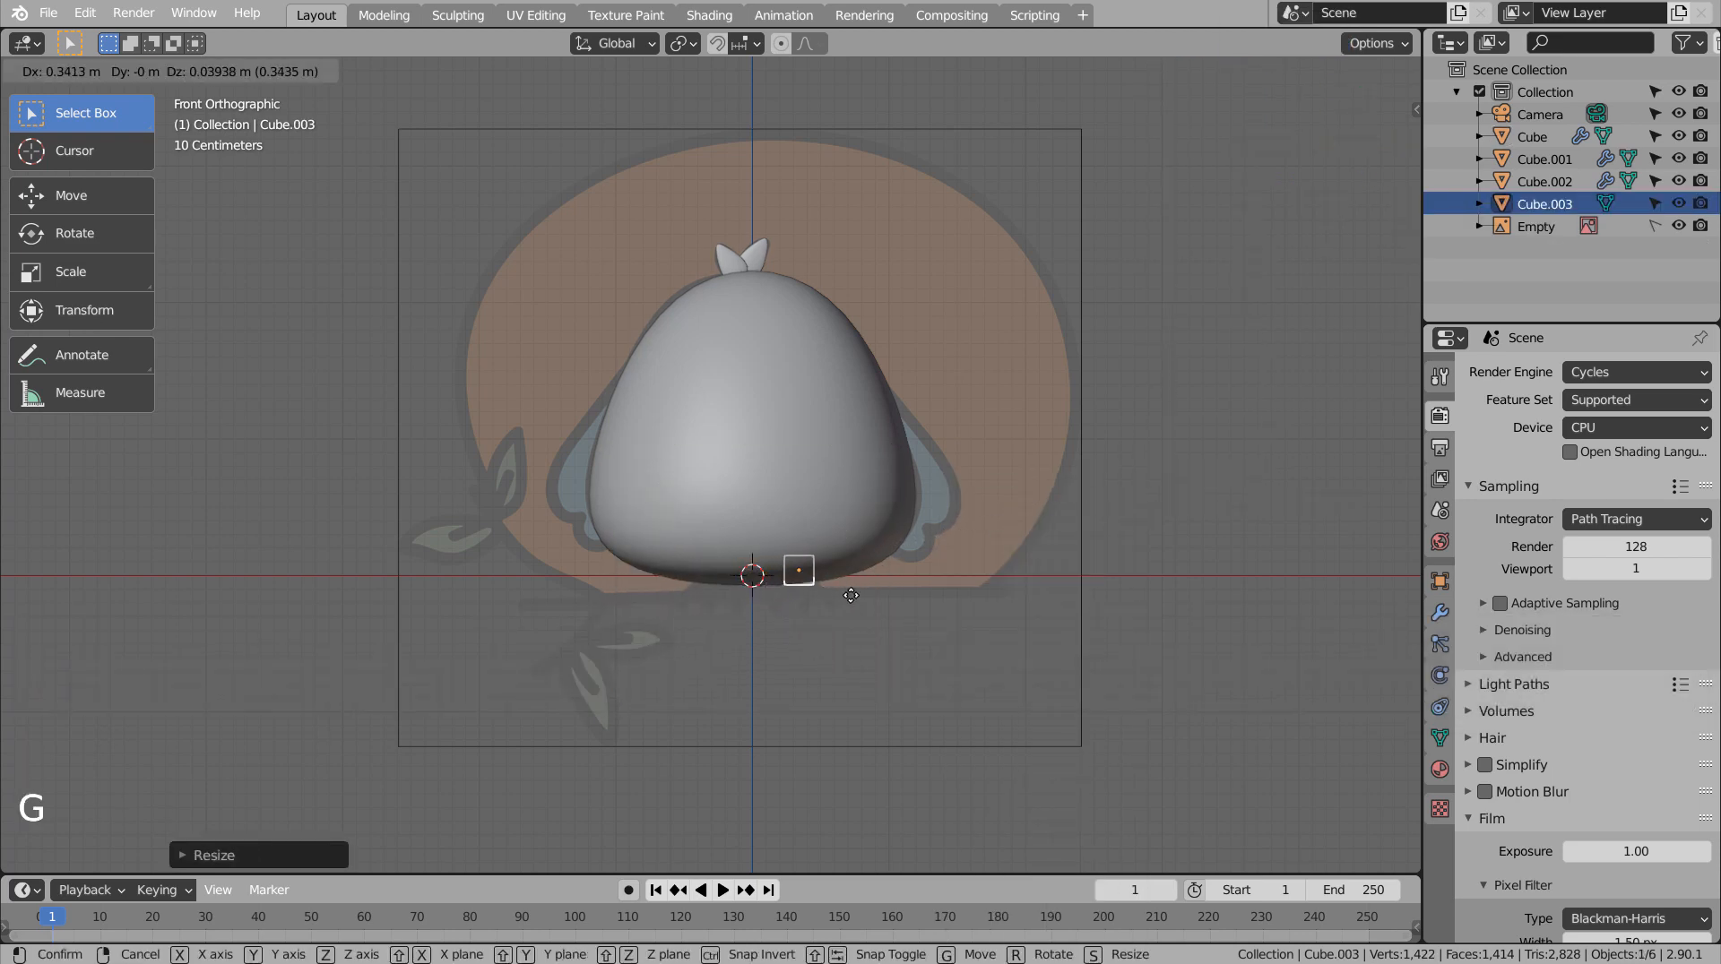
left_click(851, 595)
Give the leg cube level 3 subdivision and add a horizontal loop cut slid up to its top edge.
key("KP_3")
scroll(975, 611, "up", 2)
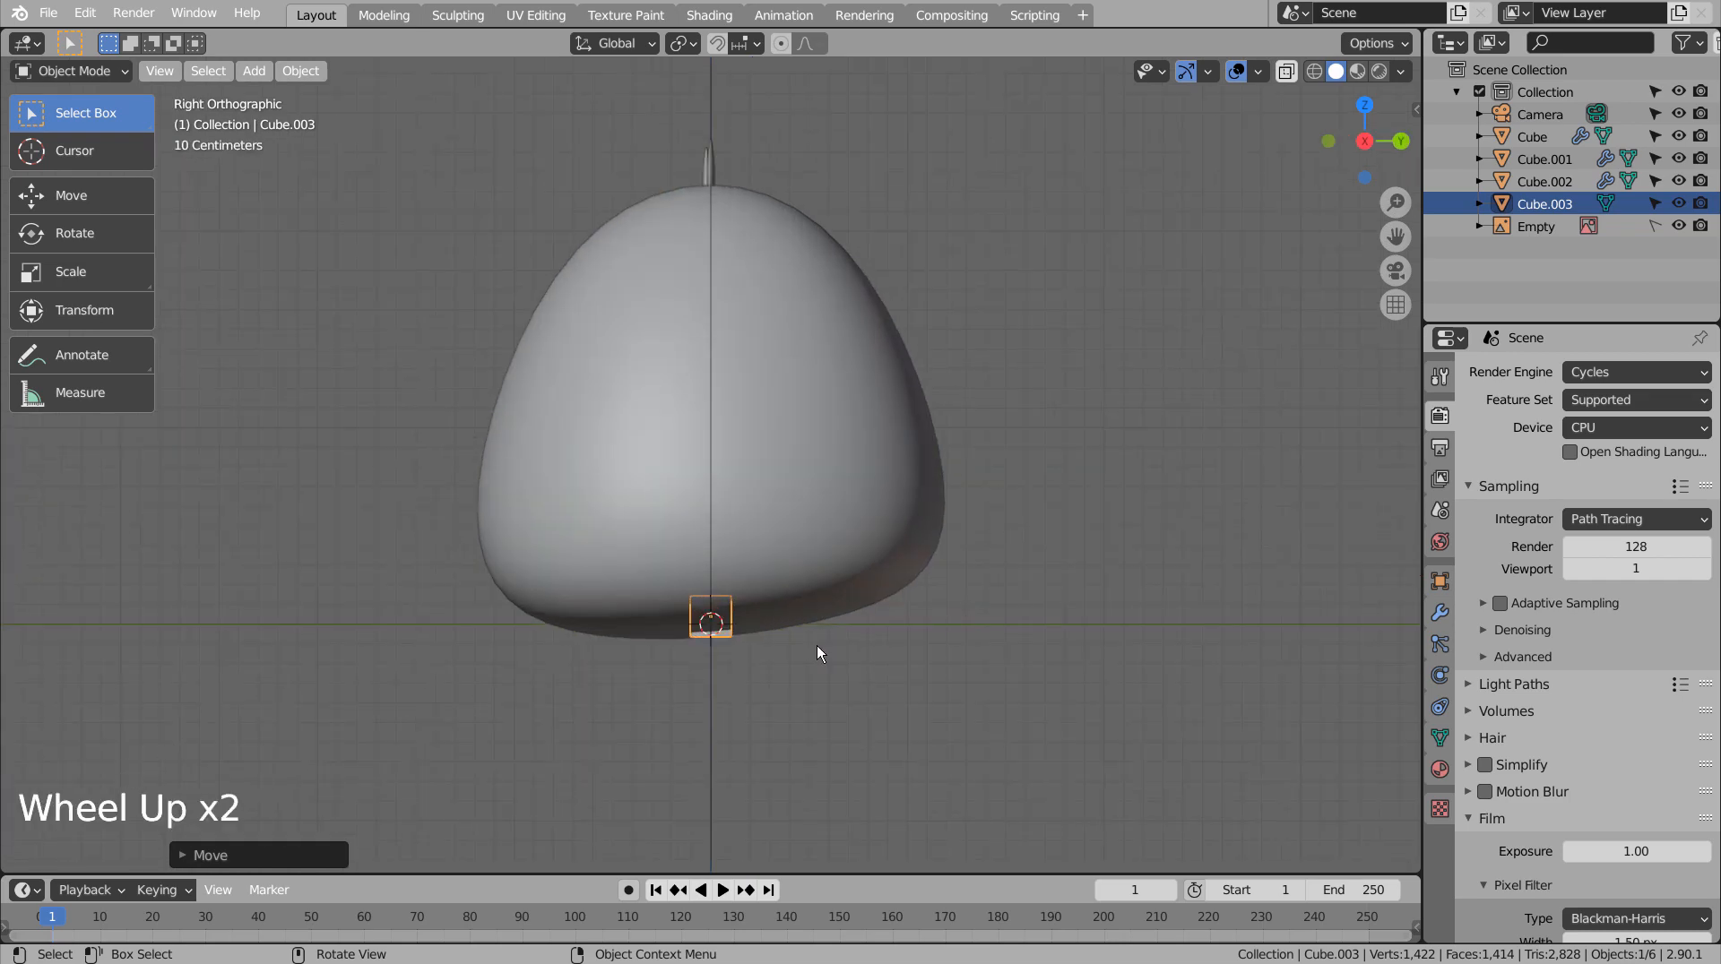
key("ctrl+3")
key("Tab")
scroll(788, 768, "up", 3)
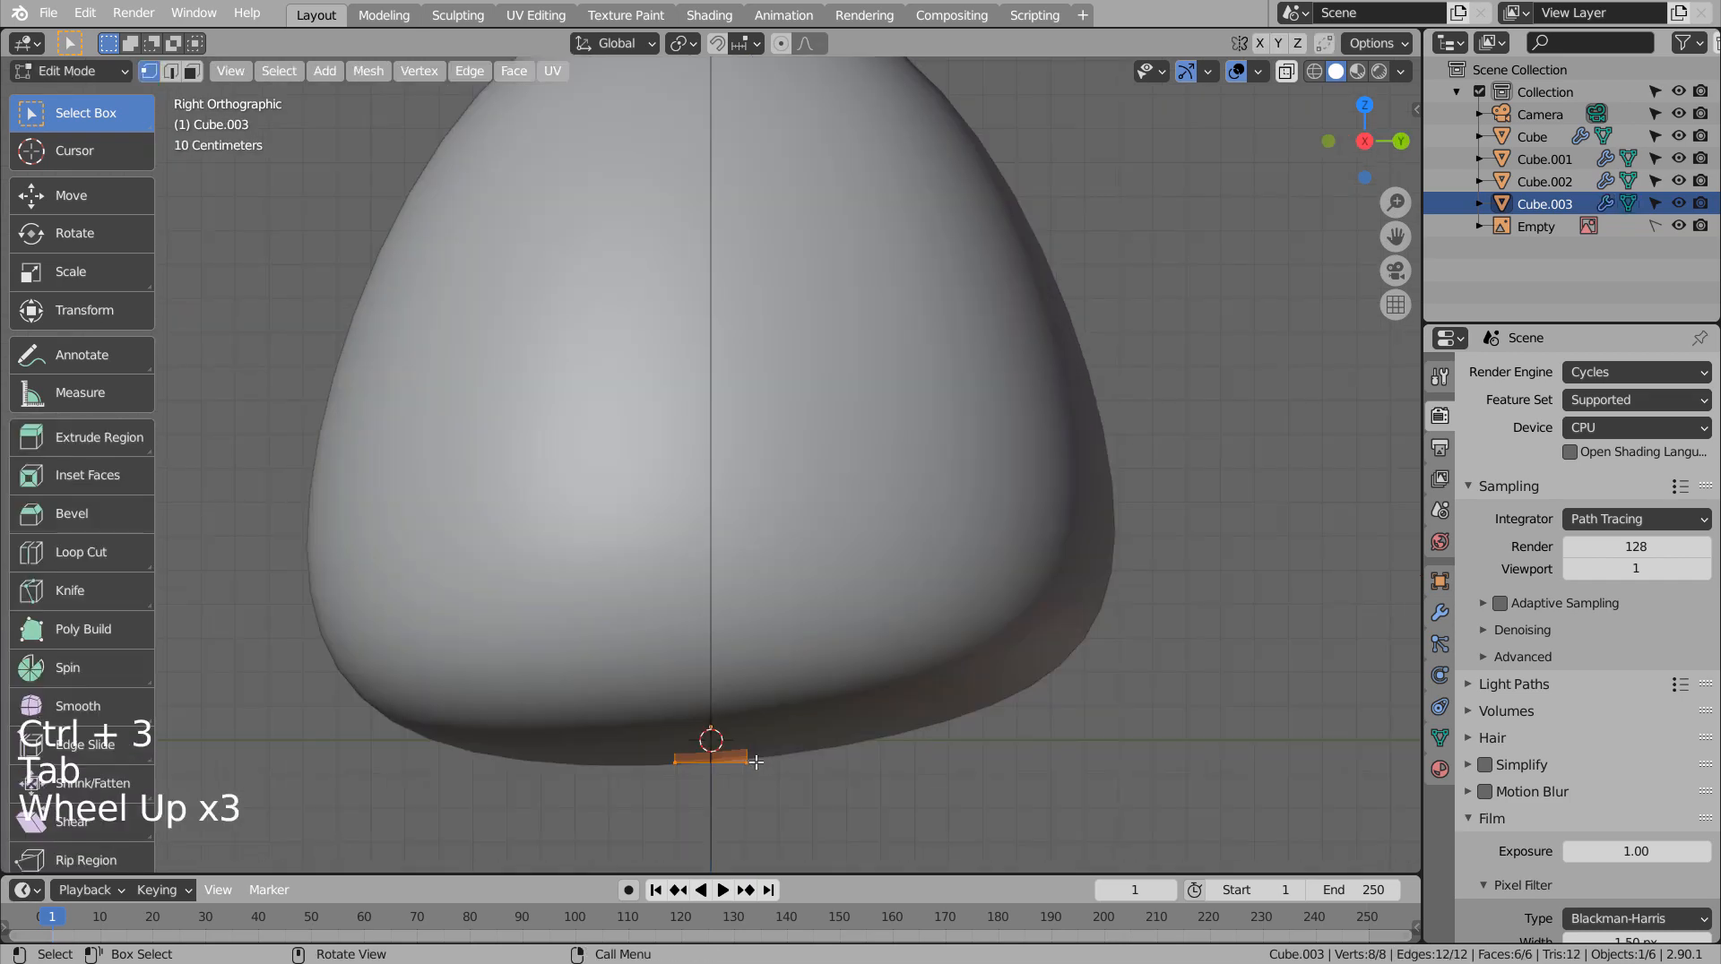
key("Tab")
key("shift+z")
key("Tab")
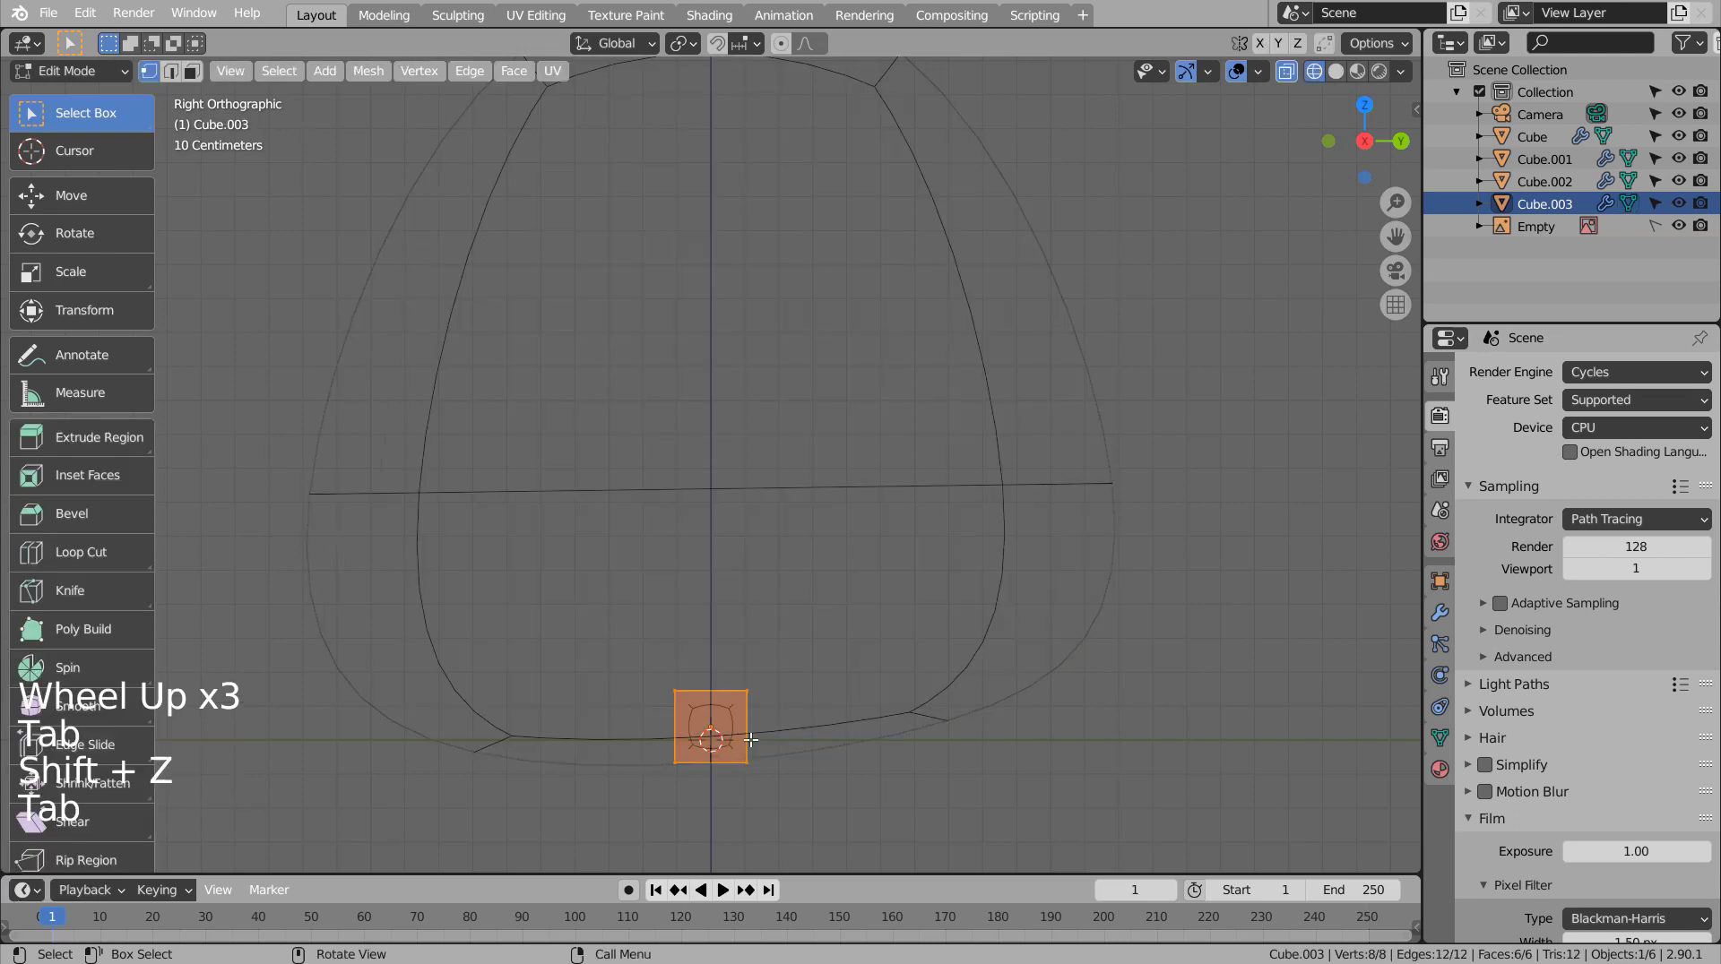
key("ctrl+r")
key("Tab")
key("Tab")
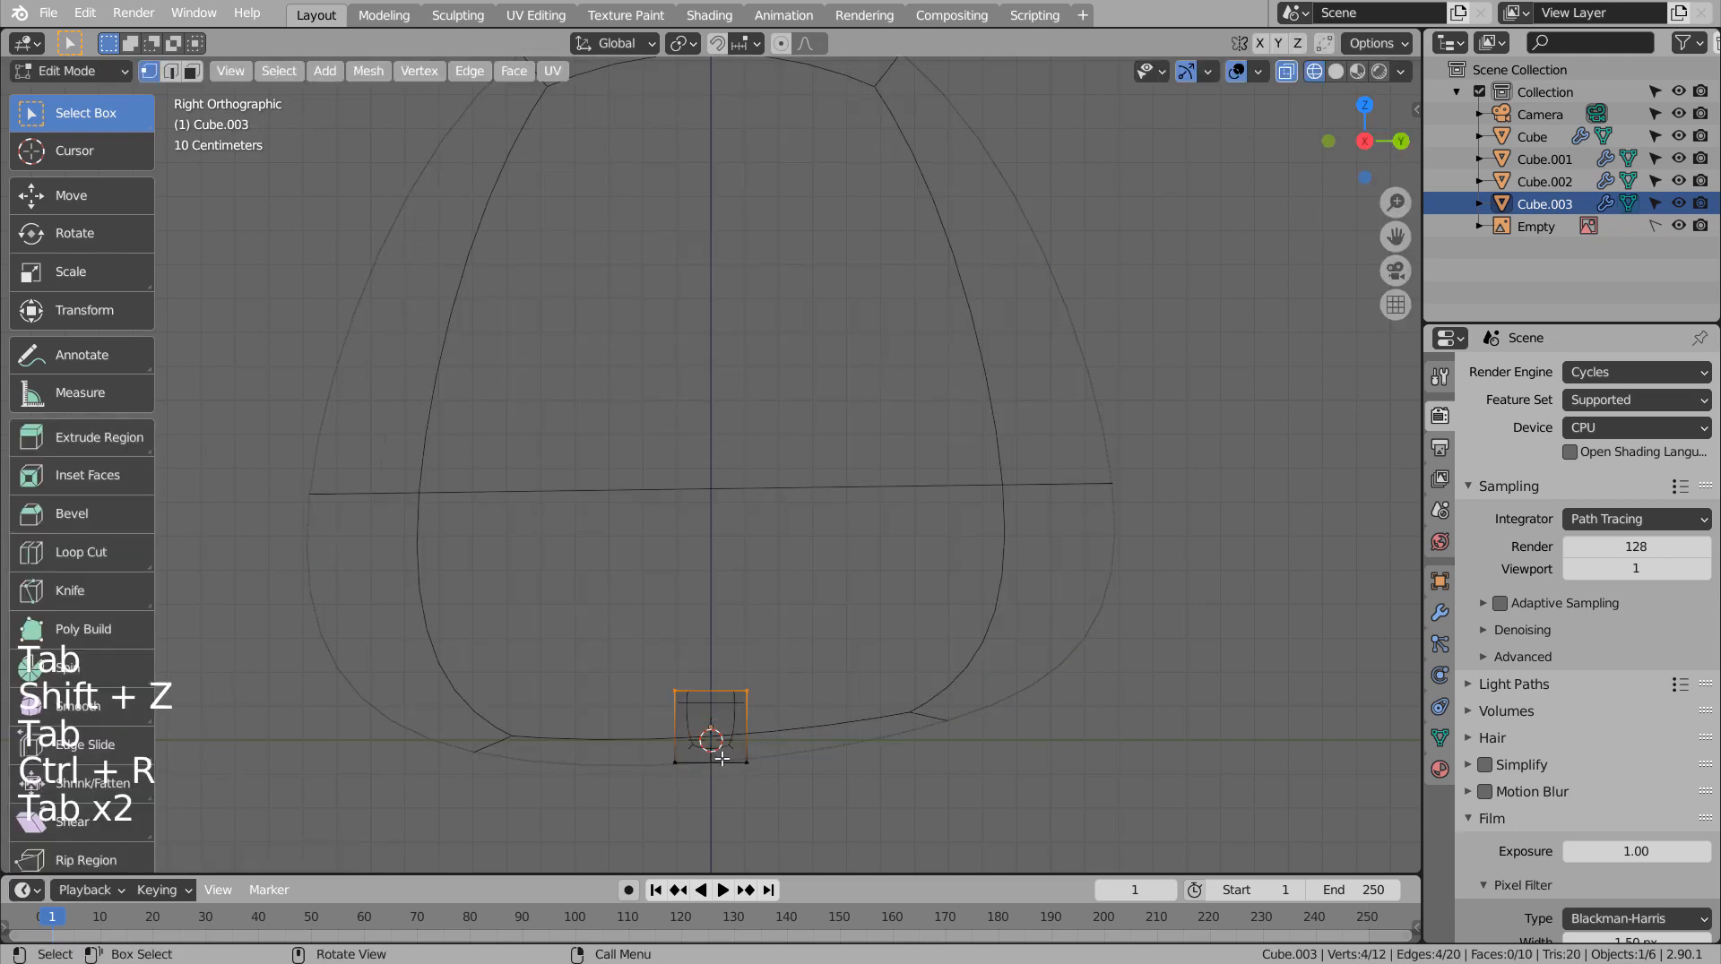
Extrude the leg's bottom face downward twice to form two short segments.
key("3")
left_click(708, 765)
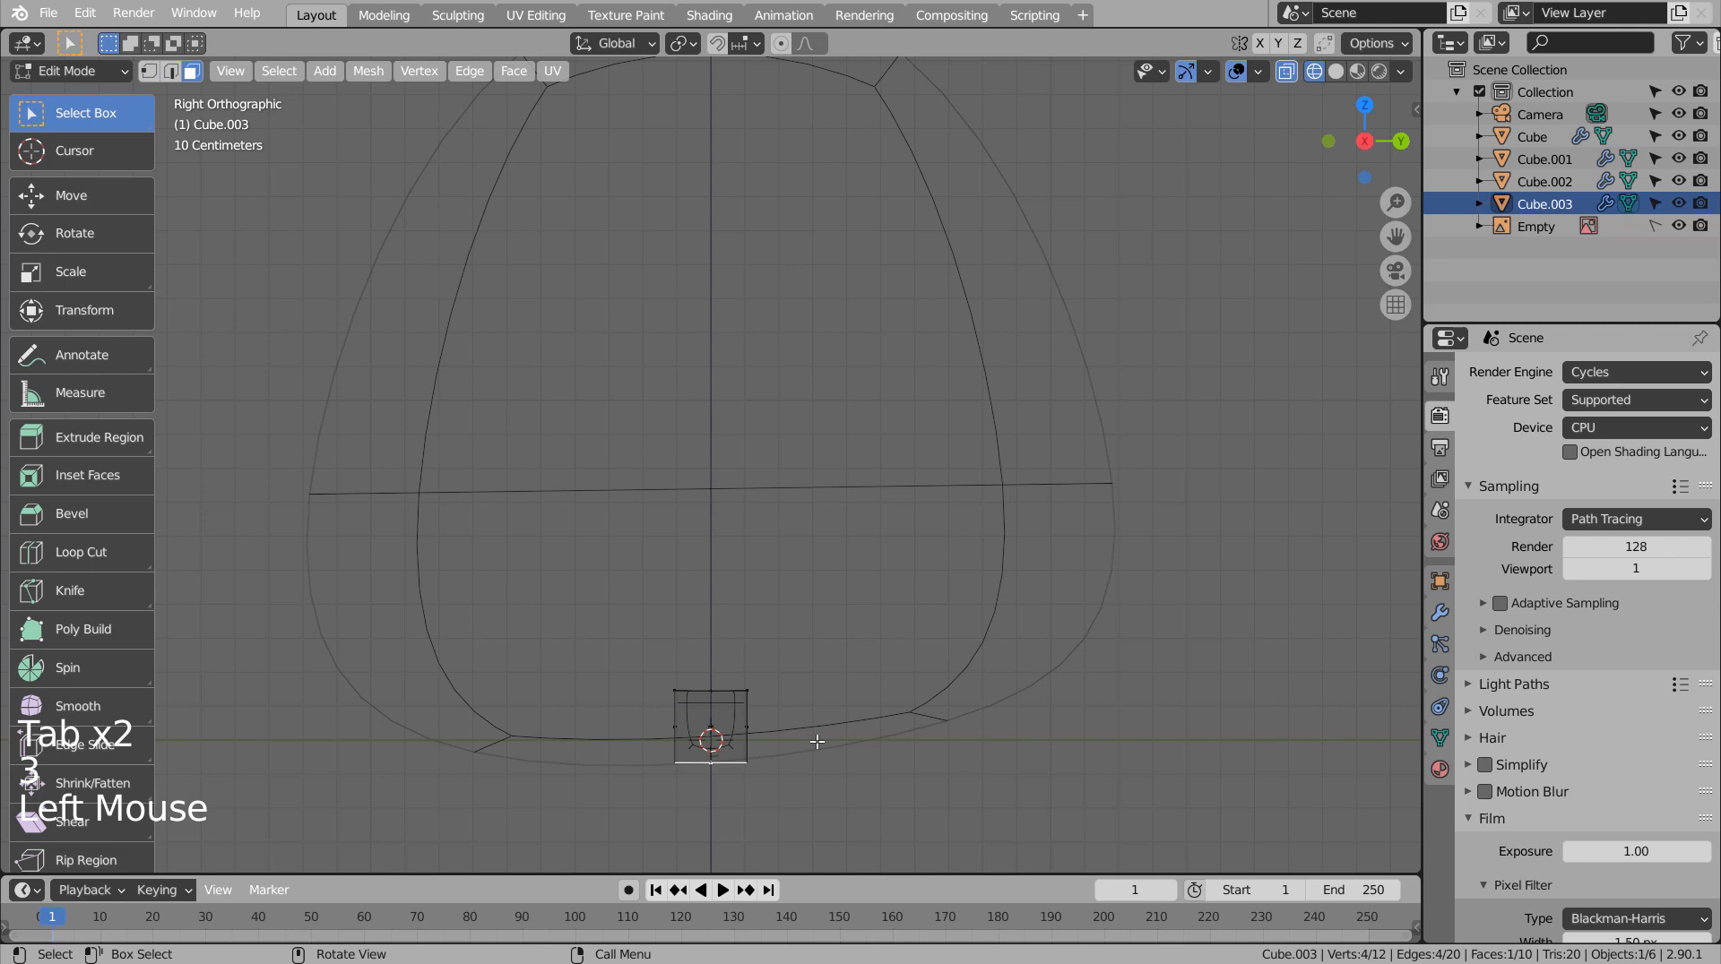
key("e")
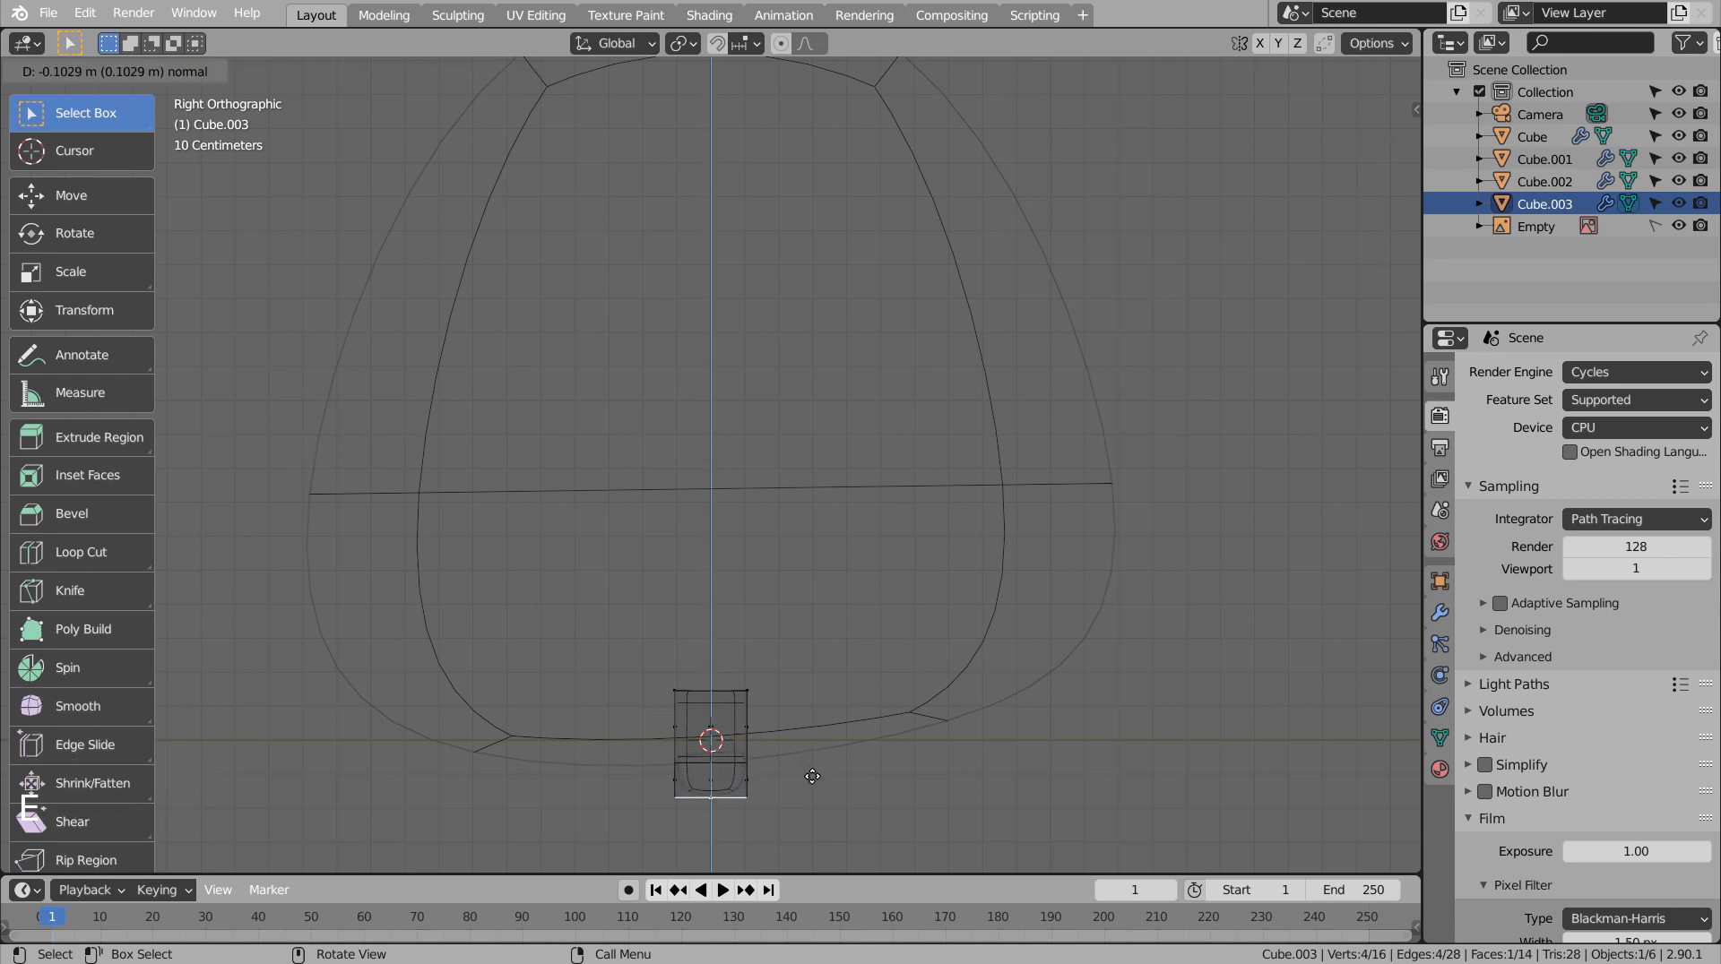
left_click(812, 765)
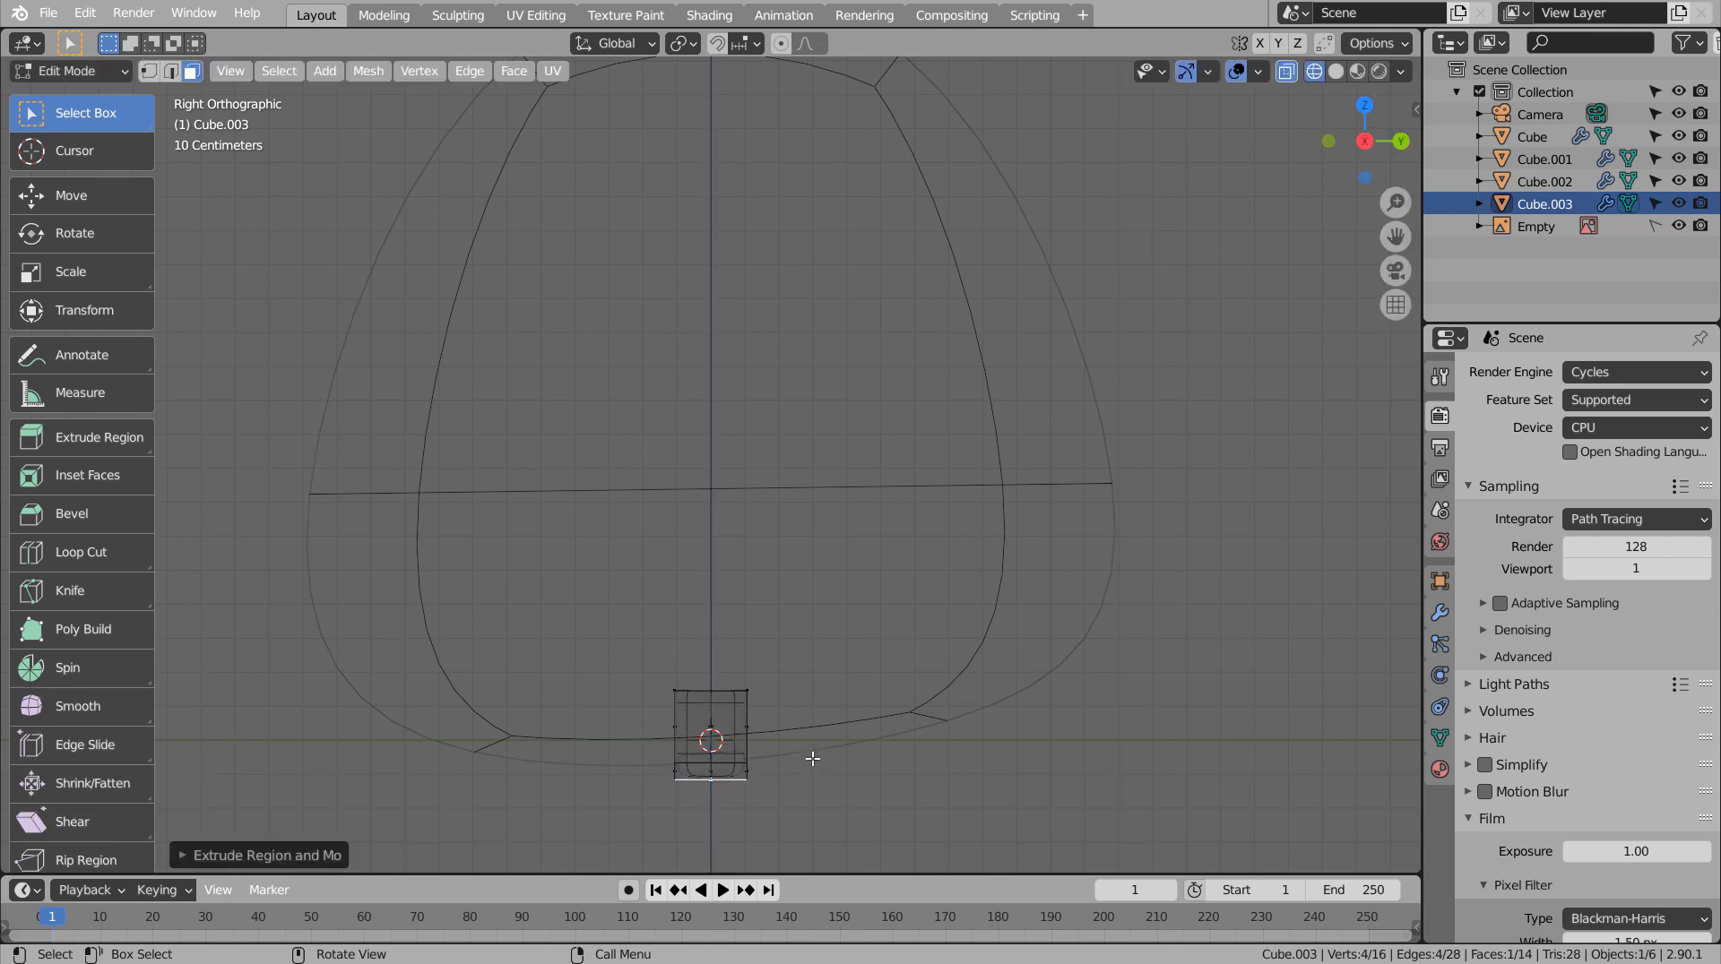
key("e")
left_click(809, 779)
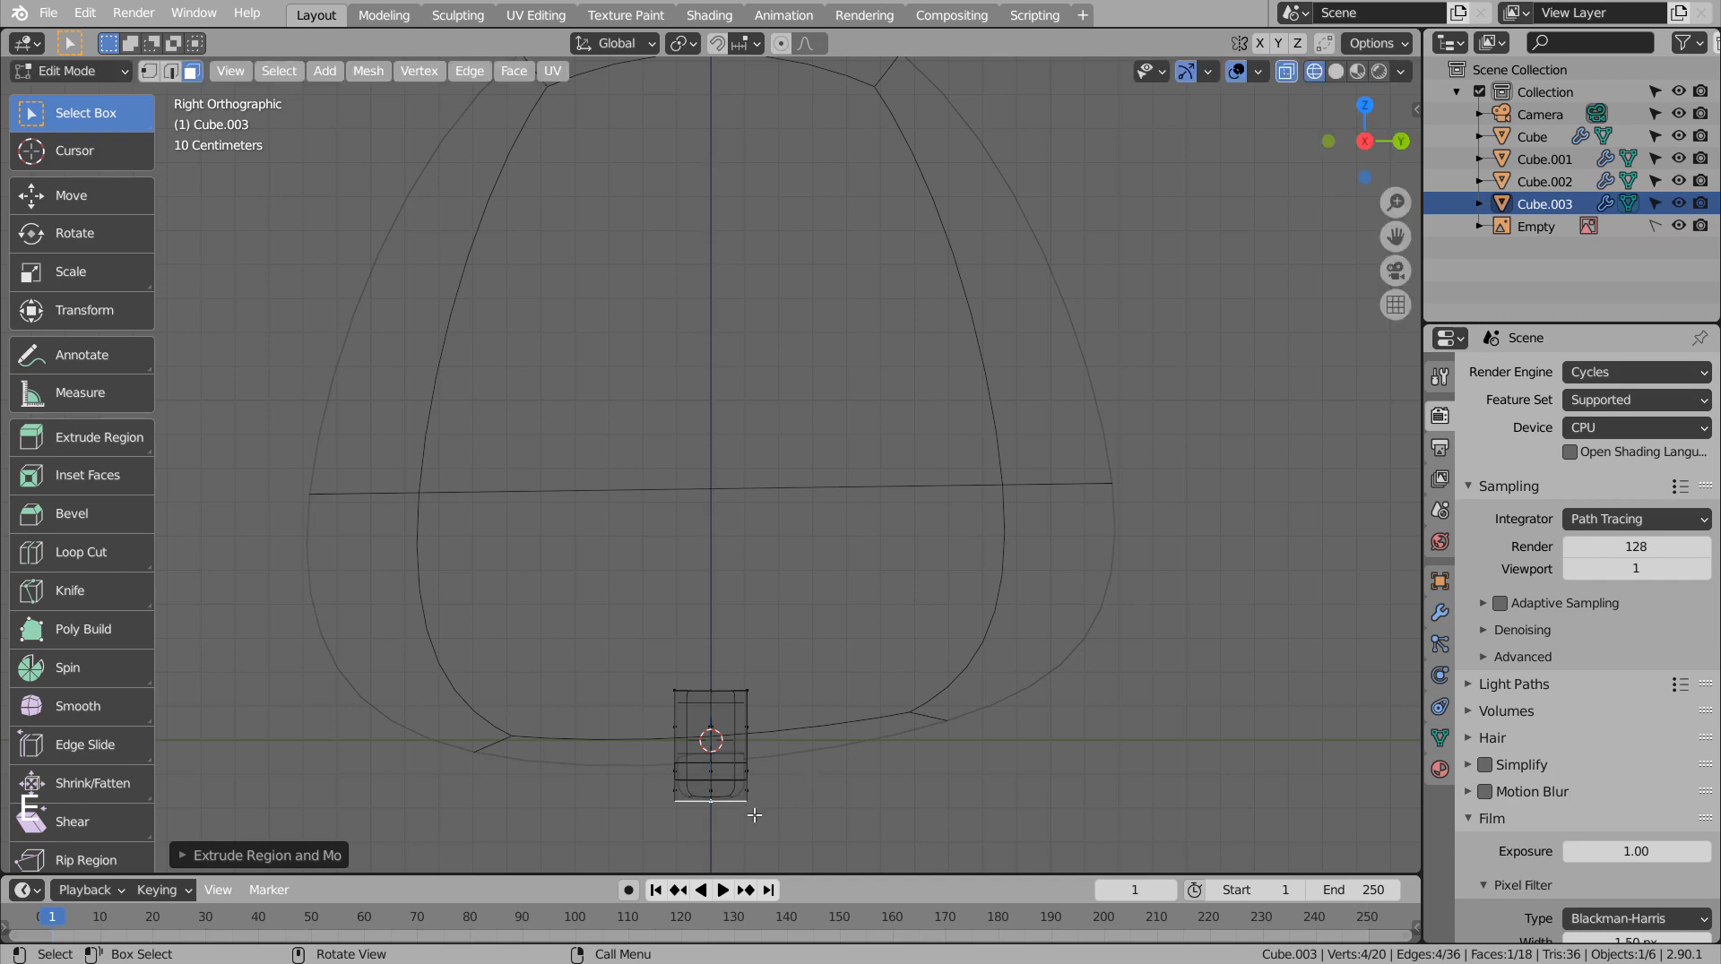
Cut the front face of the leg's lowest segment into three parts with two vertical Knife cuts.
middle_click_drag(753, 810, 927, 856)
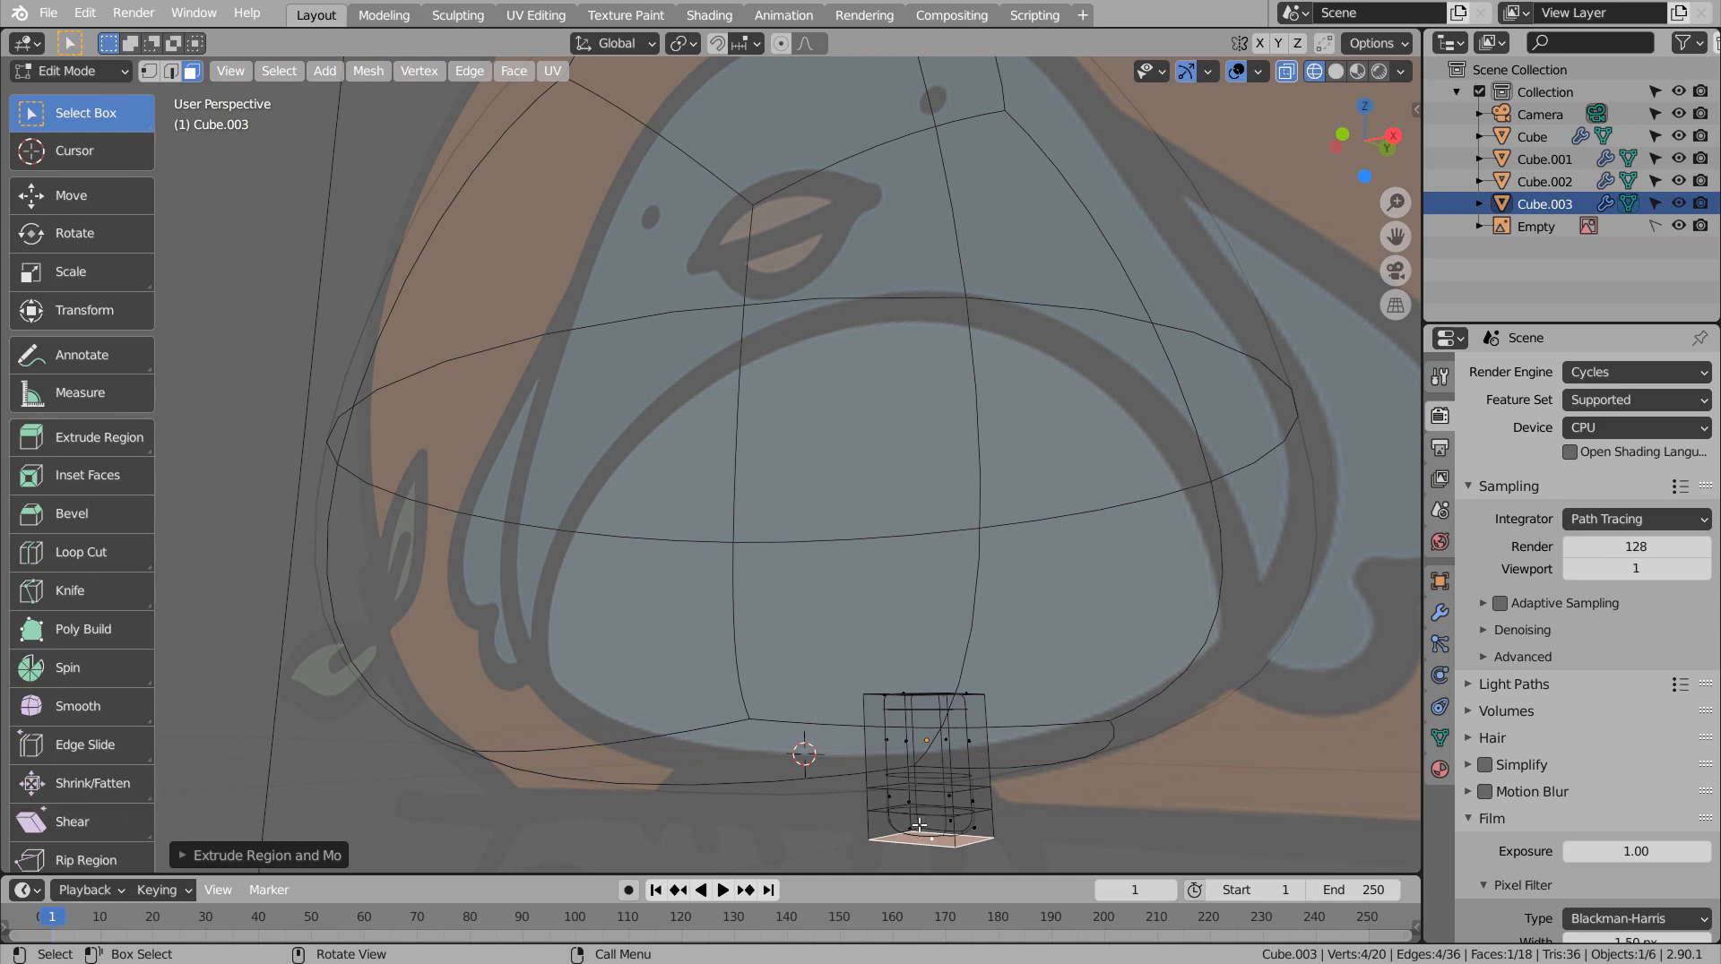
key("KP_1")
scroll(919, 824, "up", 2)
middle_click_drag(919, 824, 889, 548, "shift")
scroll(890, 549, "up", 3)
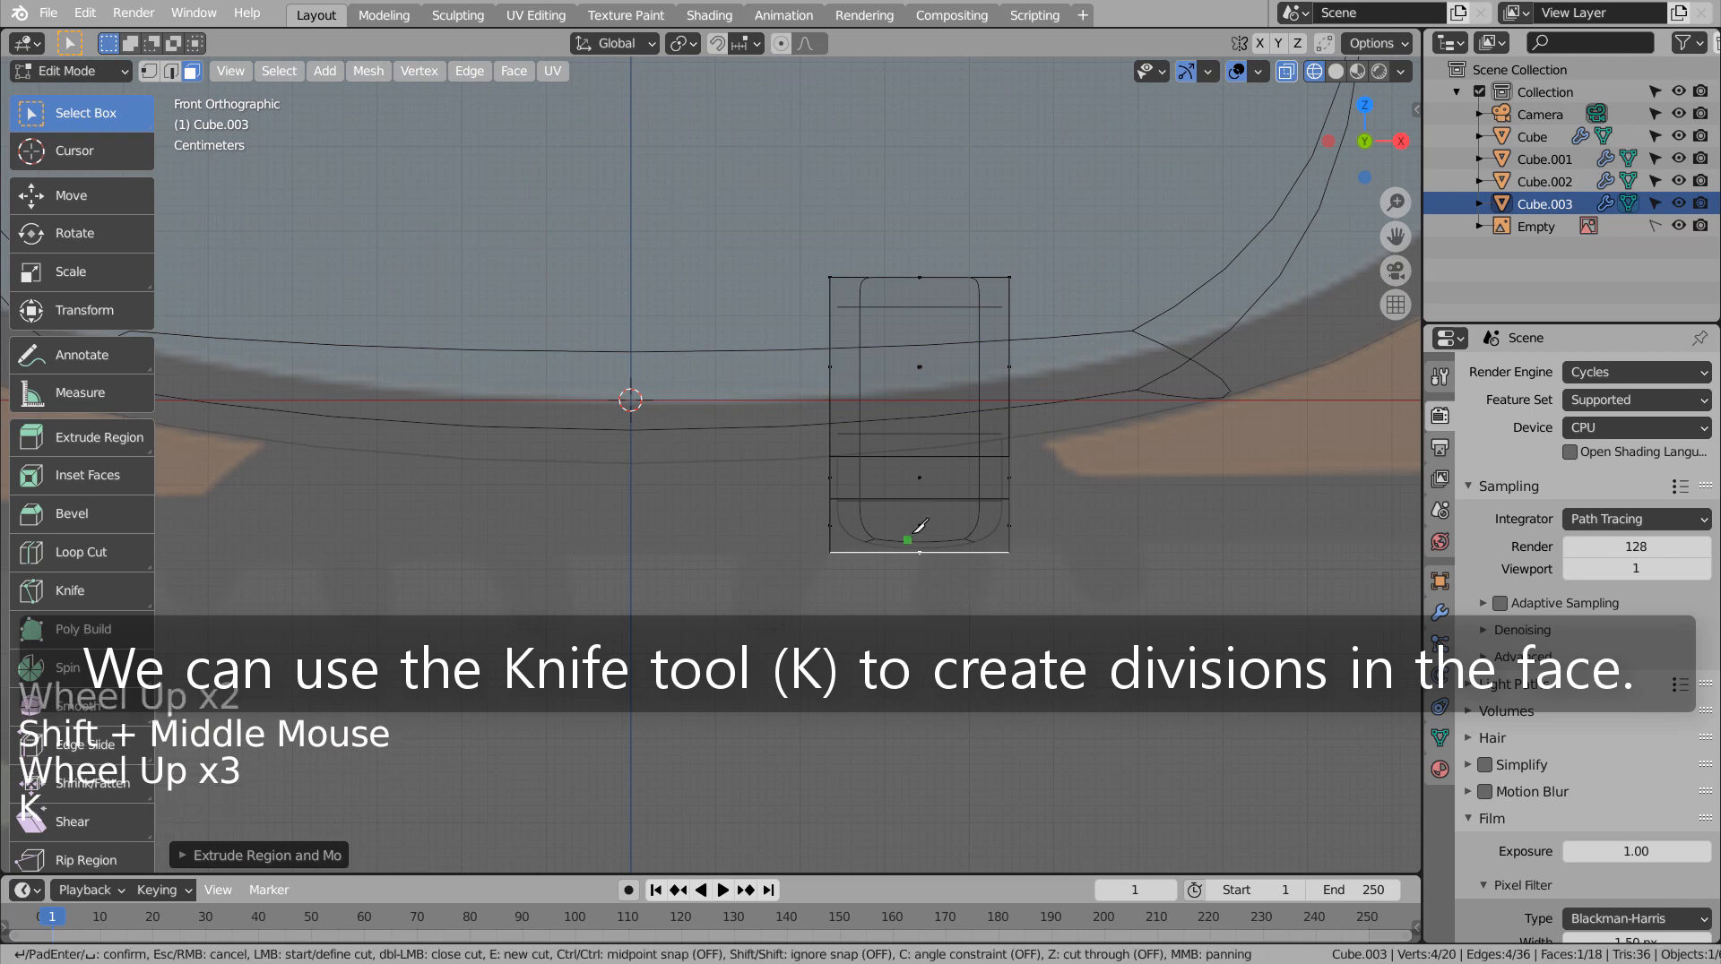
key("k")
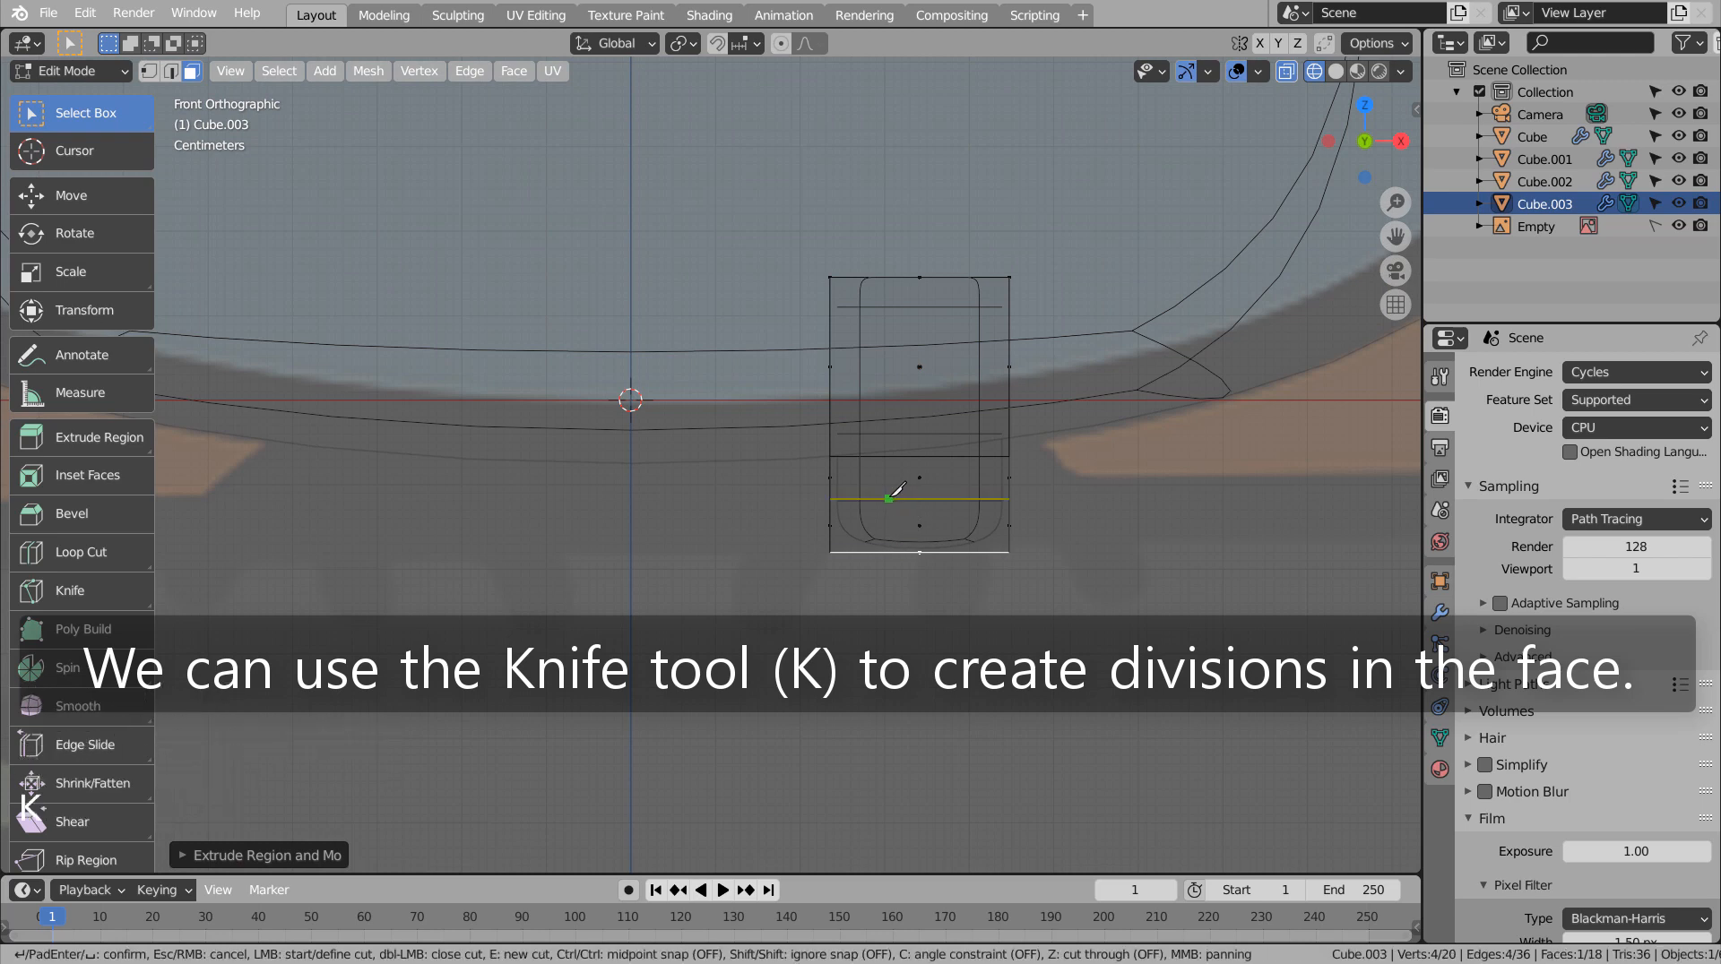
key("Return")
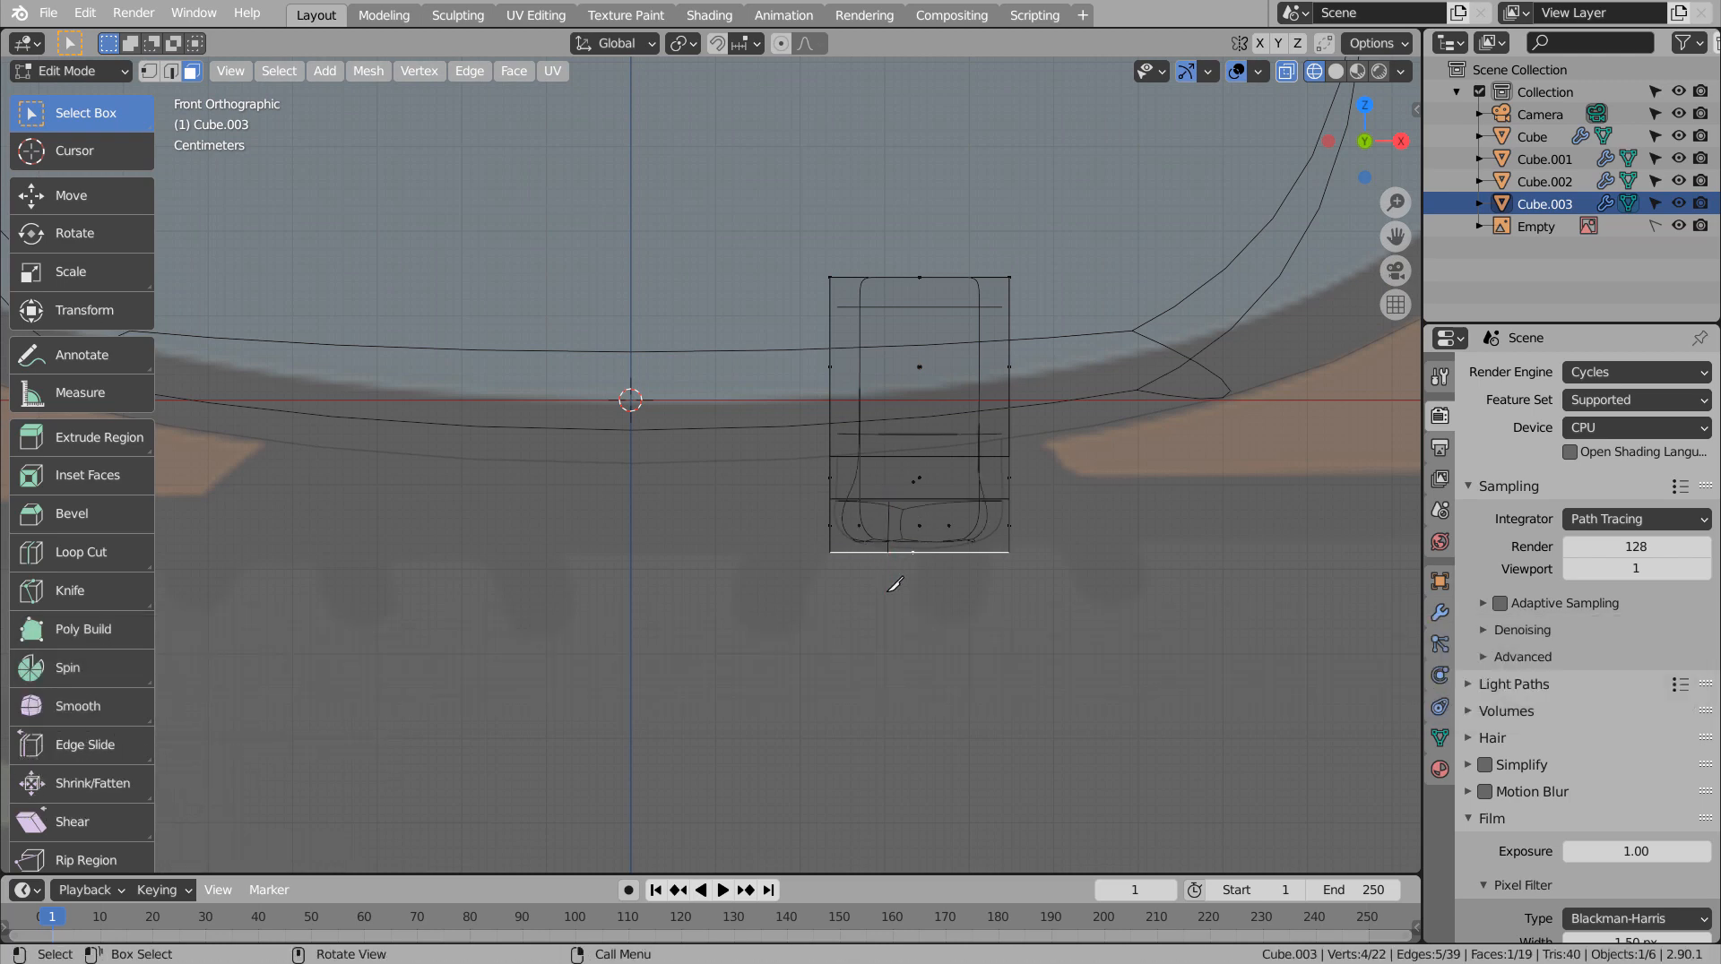
key("k")
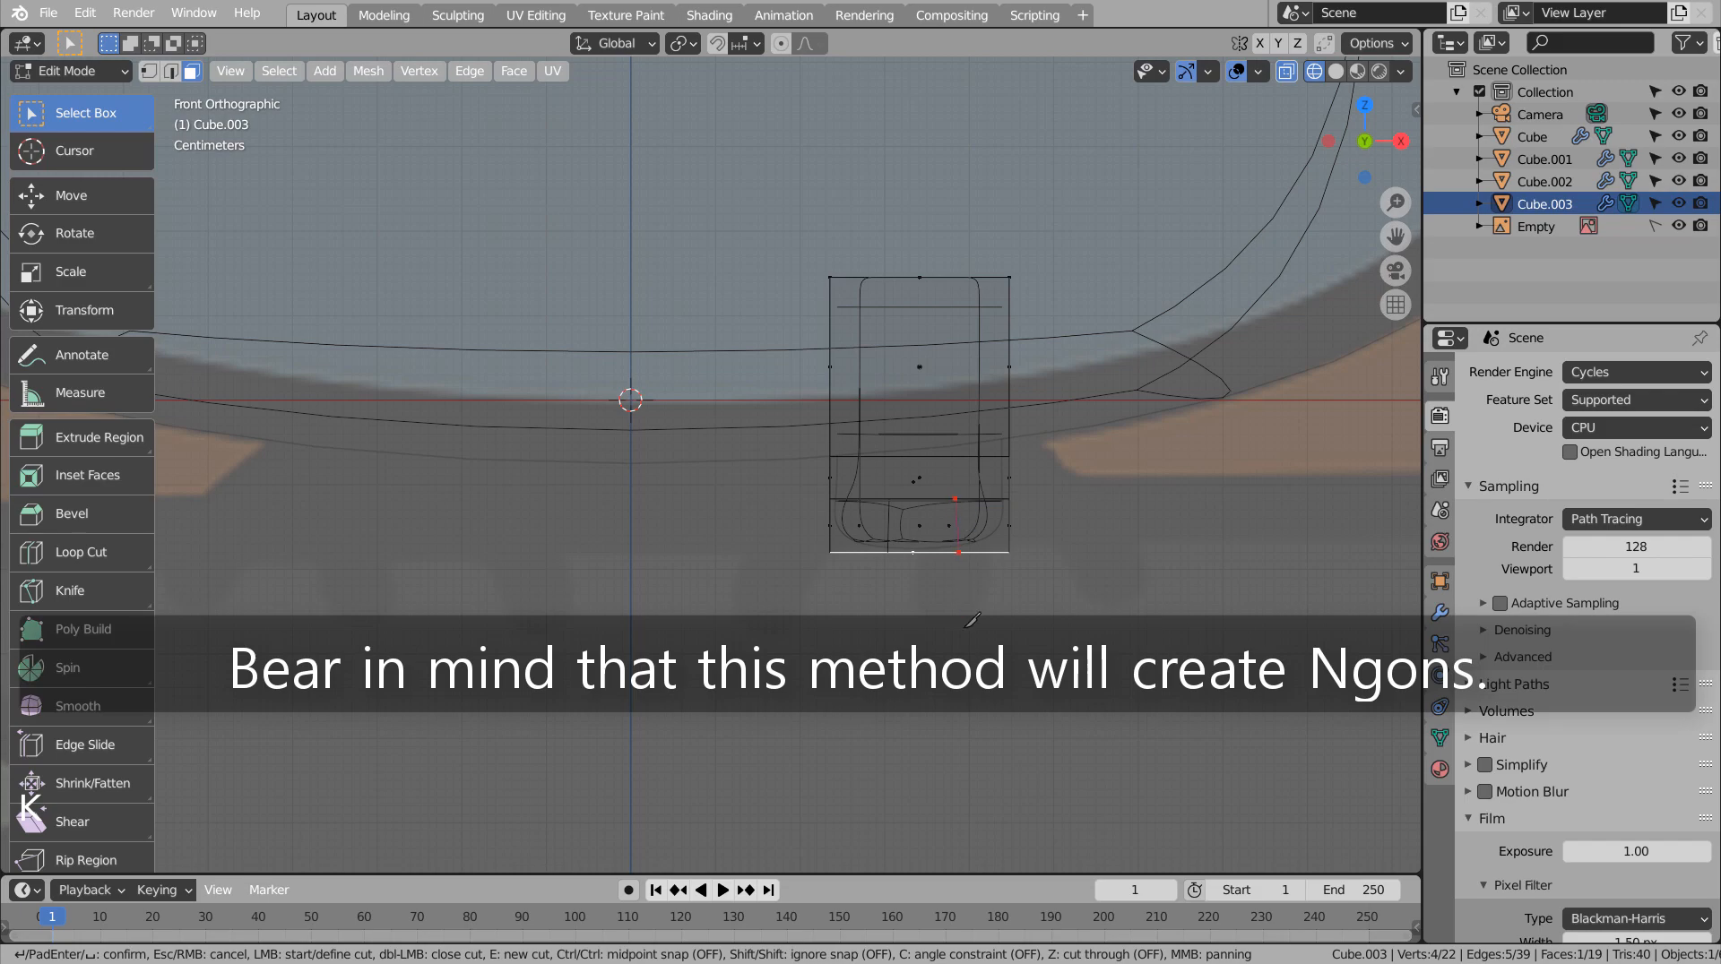
key("Return")
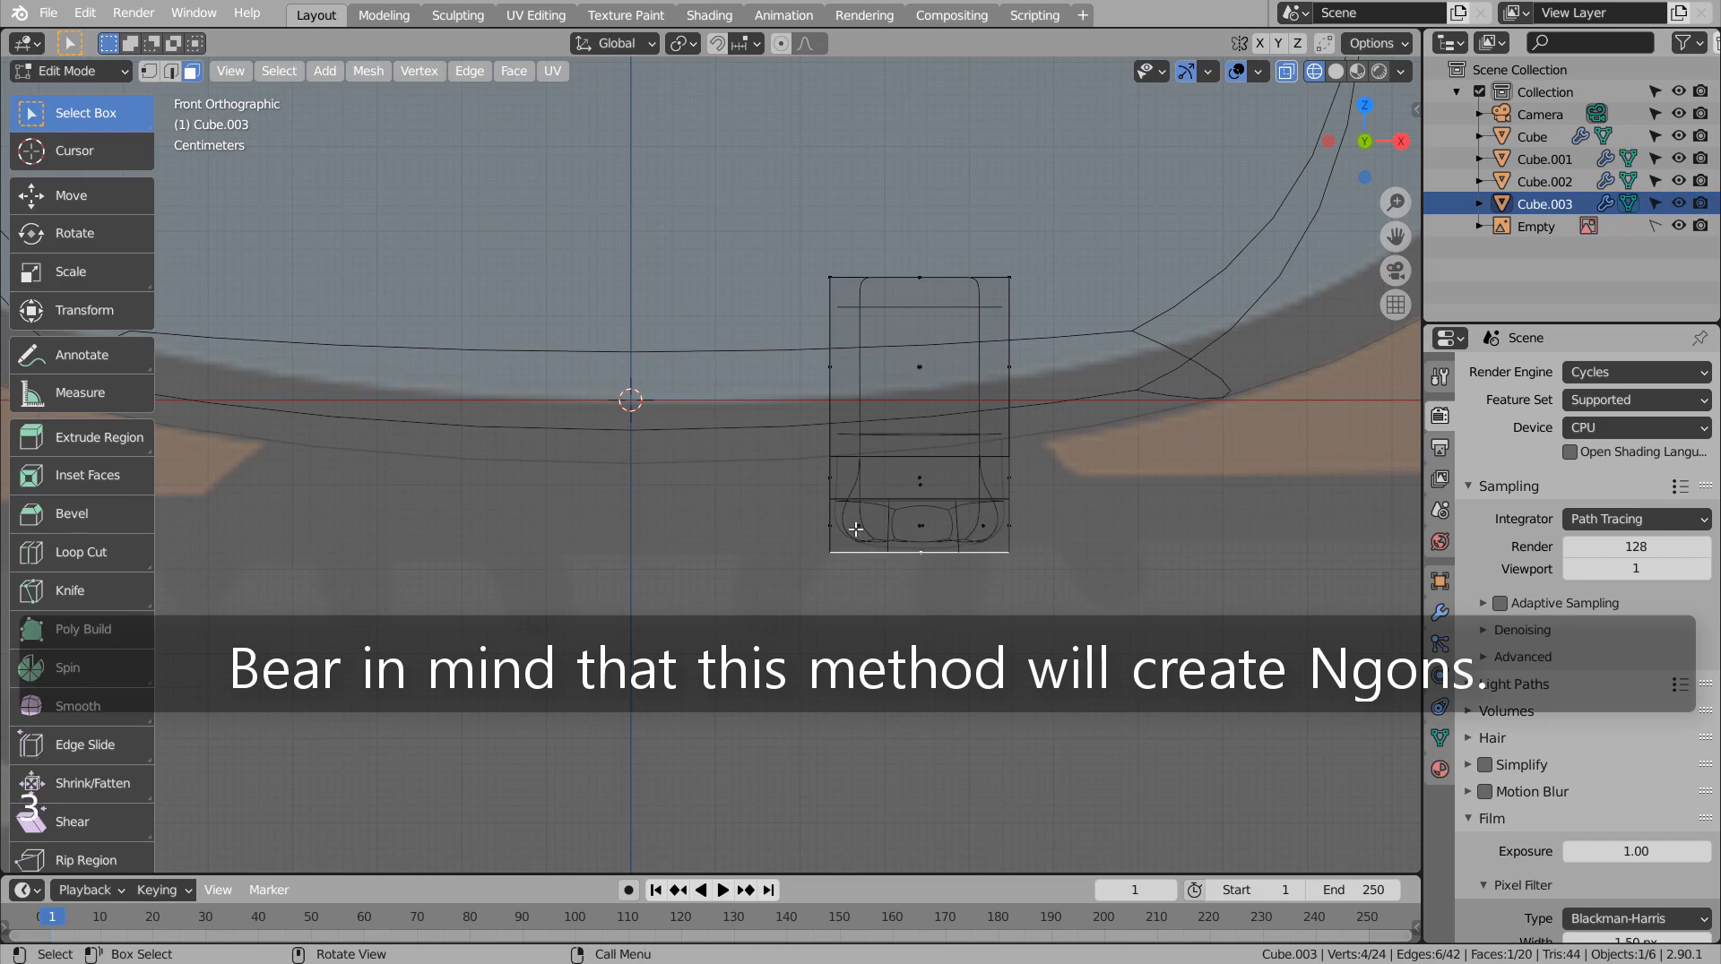
Extrude the left part of the cut front face about 0.06 m forward as a toe and raise its end slightly.
middle_click_drag(856, 530, 806, 558)
left_click(806, 558)
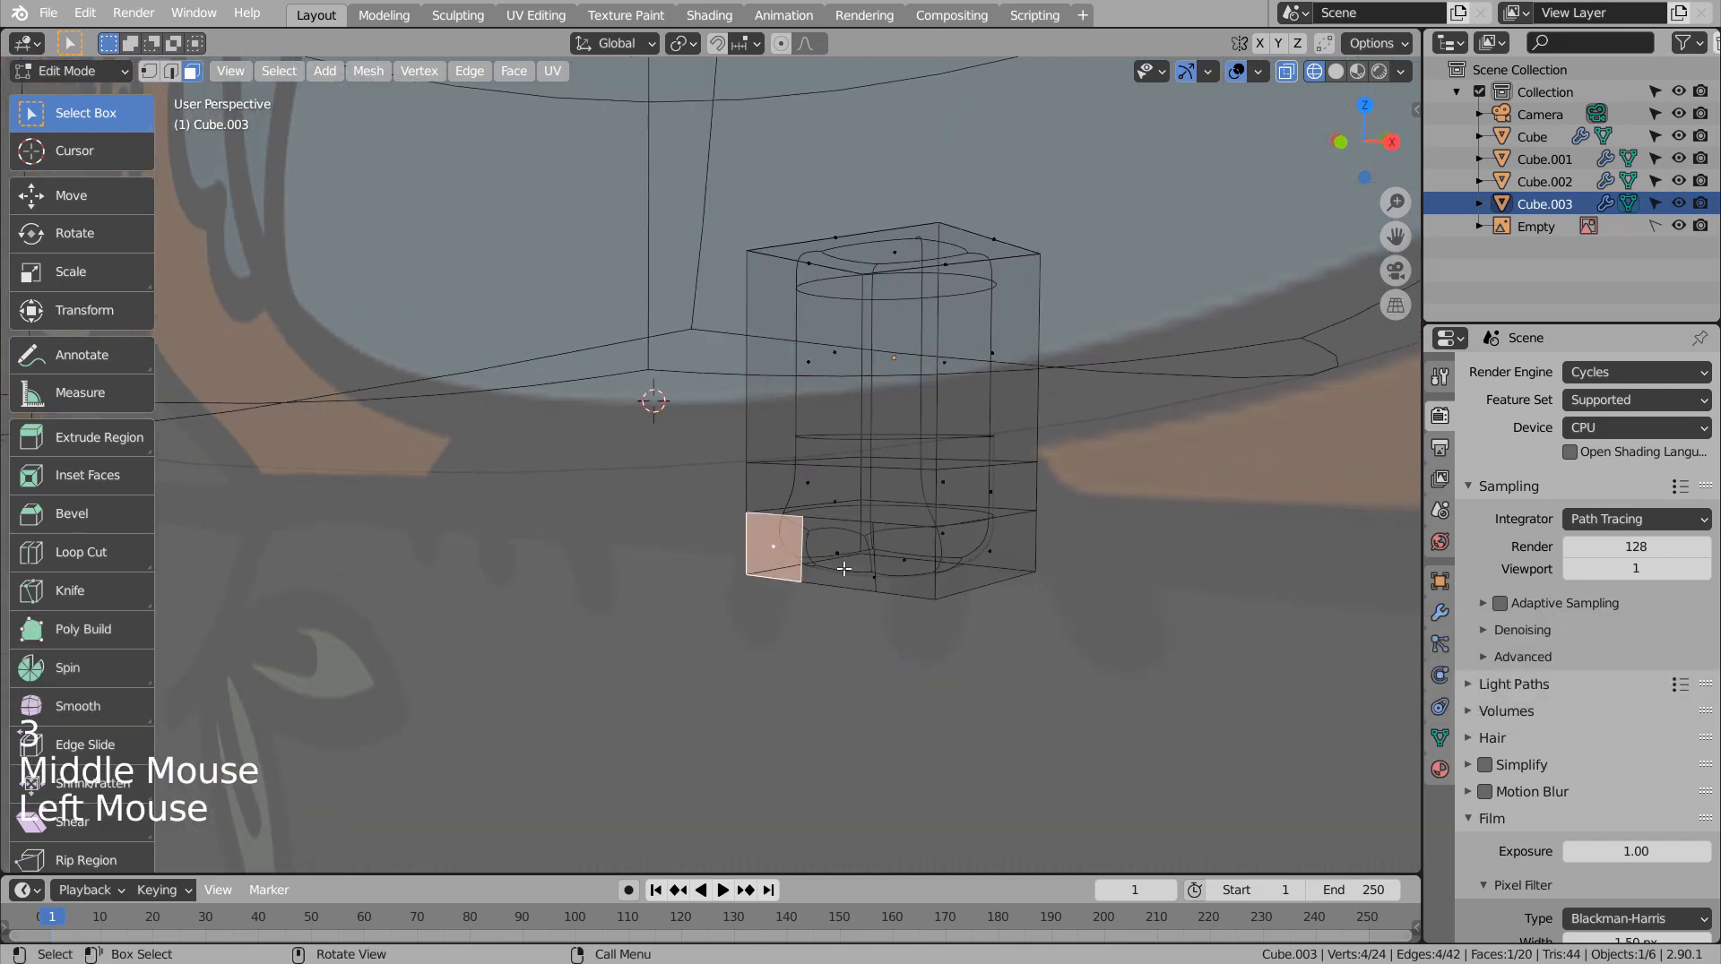
key("KP_1")
key("KP_3")
key("e")
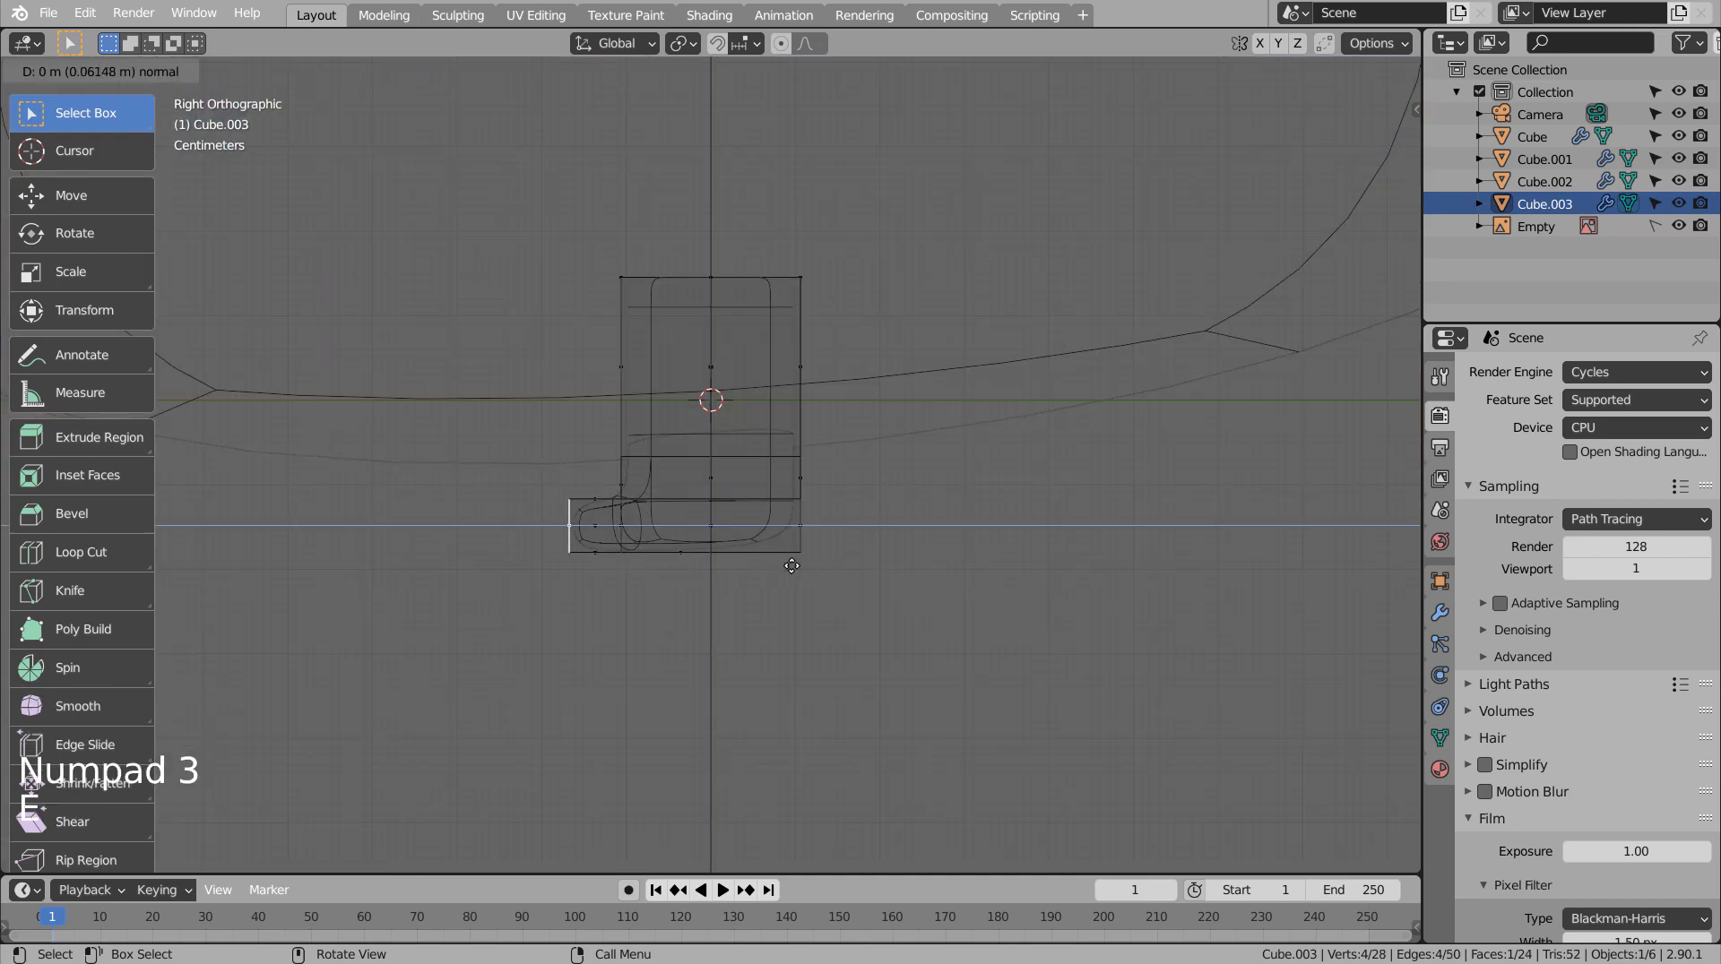
left_click(792, 566)
key("g")
left_click(791, 553)
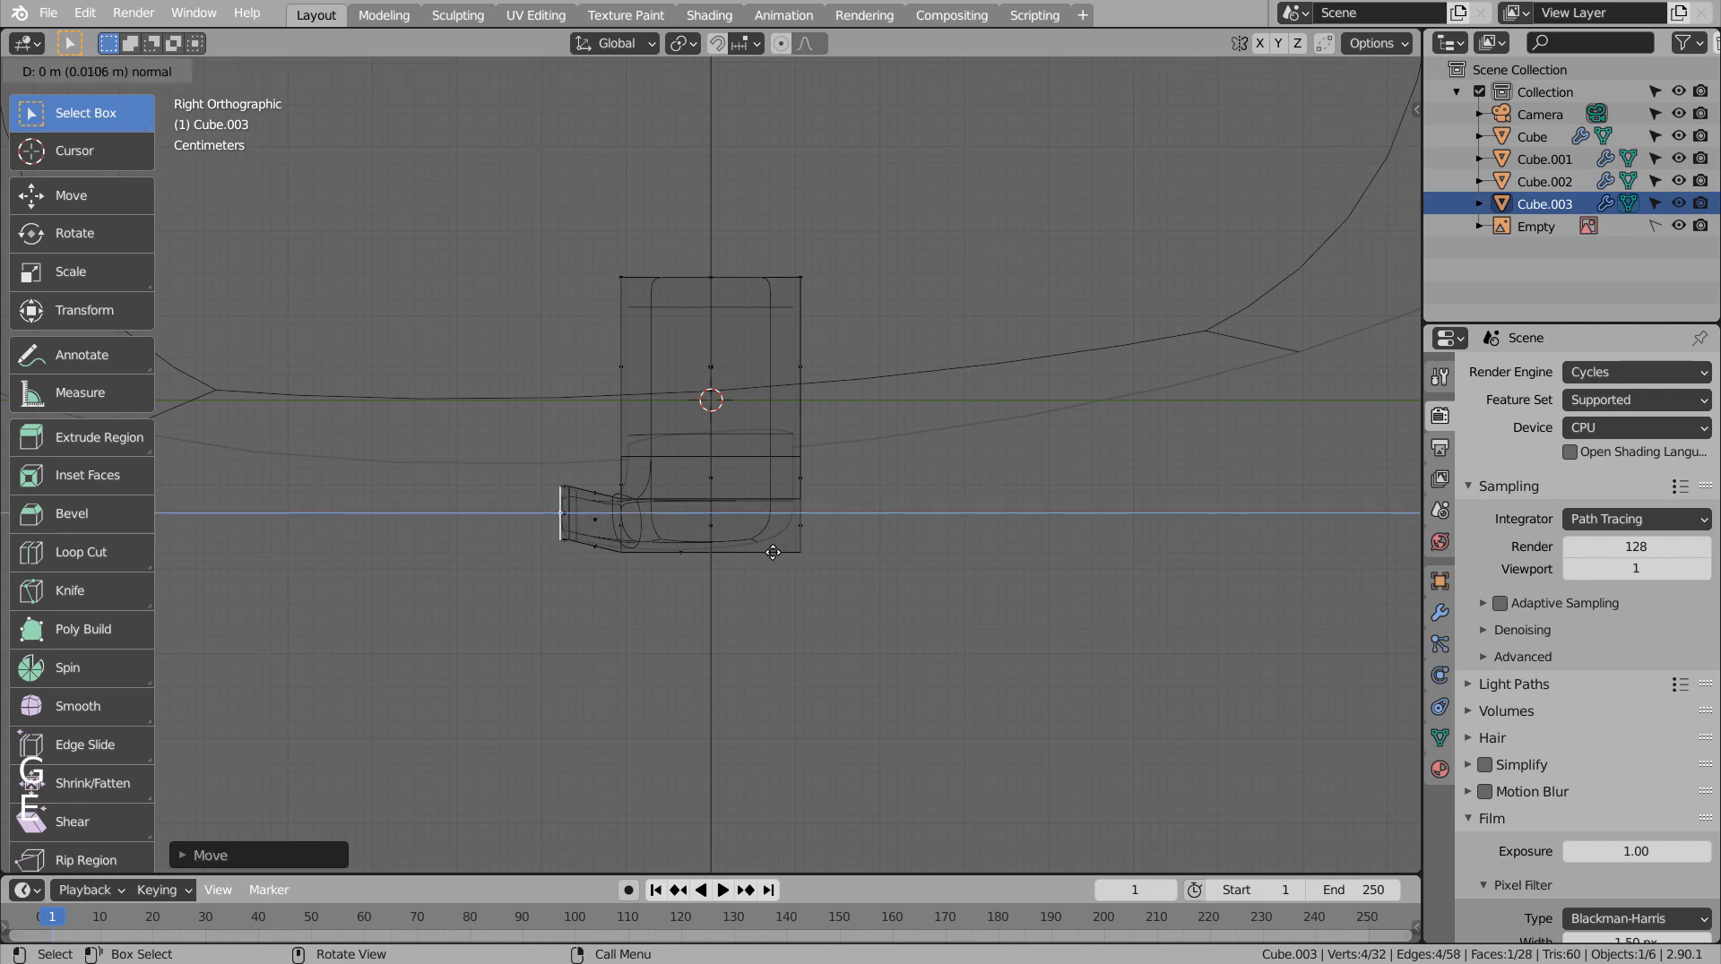
Extrude the toe's end face forward again, rotate it to slant downward, and move it to shape the toe tip.
key("e")
left_click(745, 553)
key("r")
left_click(730, 443)
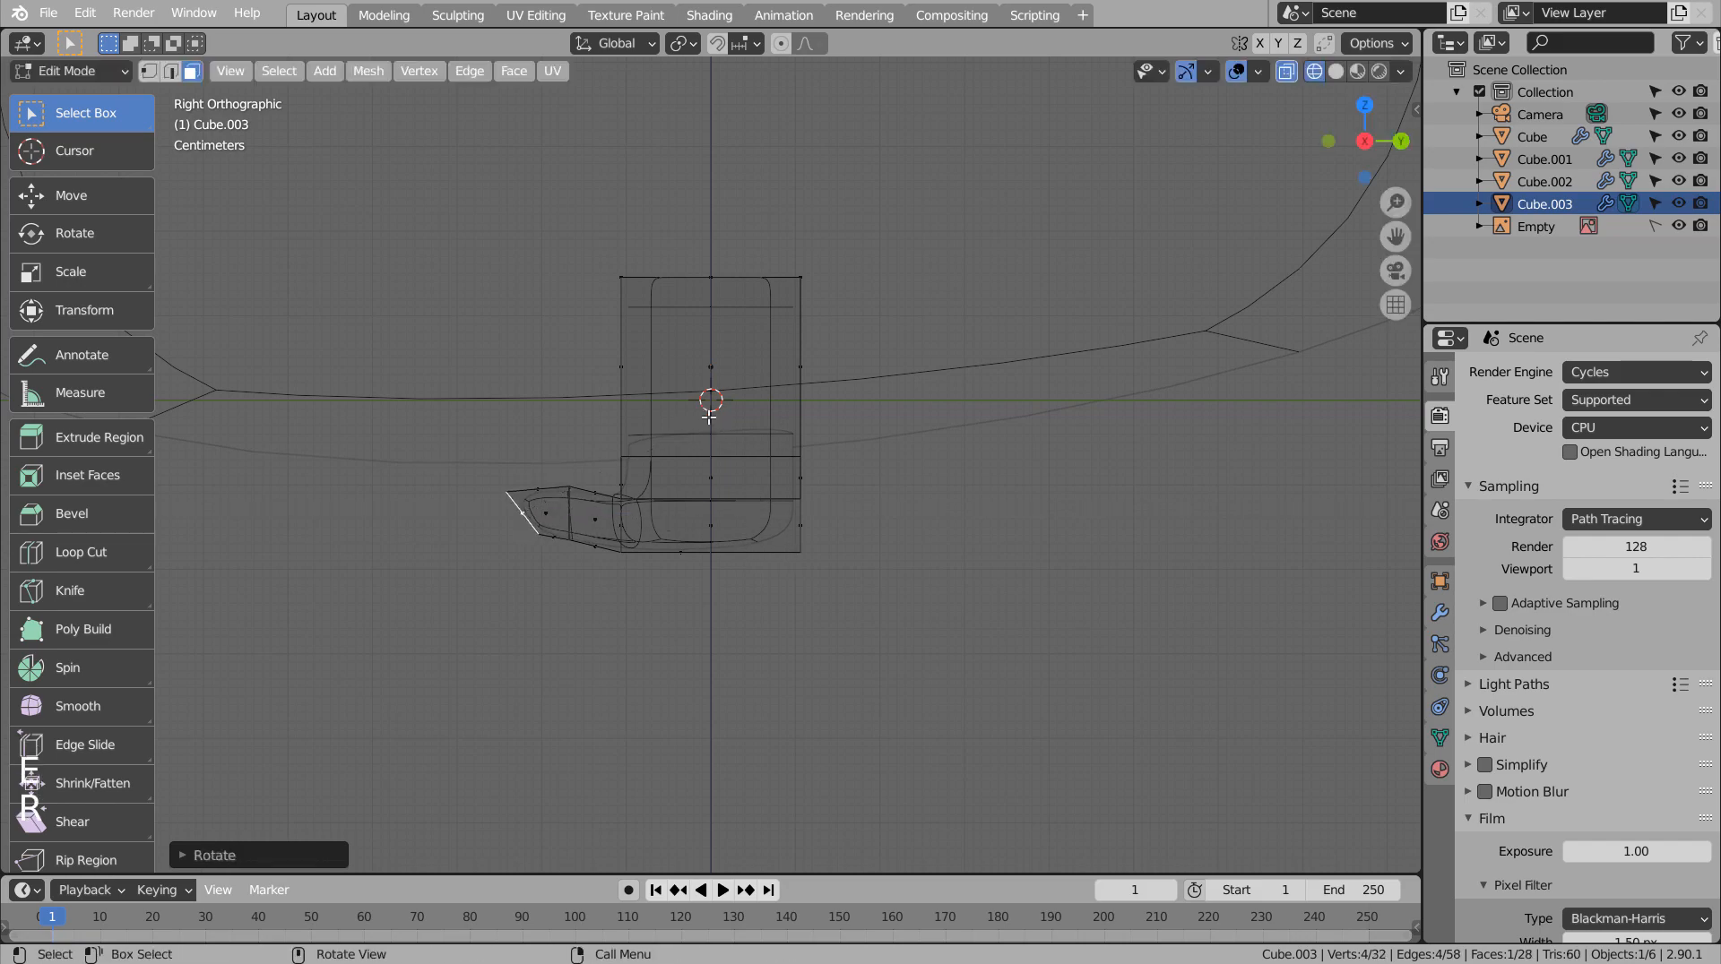
key("g")
left_click(682, 466)
middle_click_drag(682, 466, 912, 639)
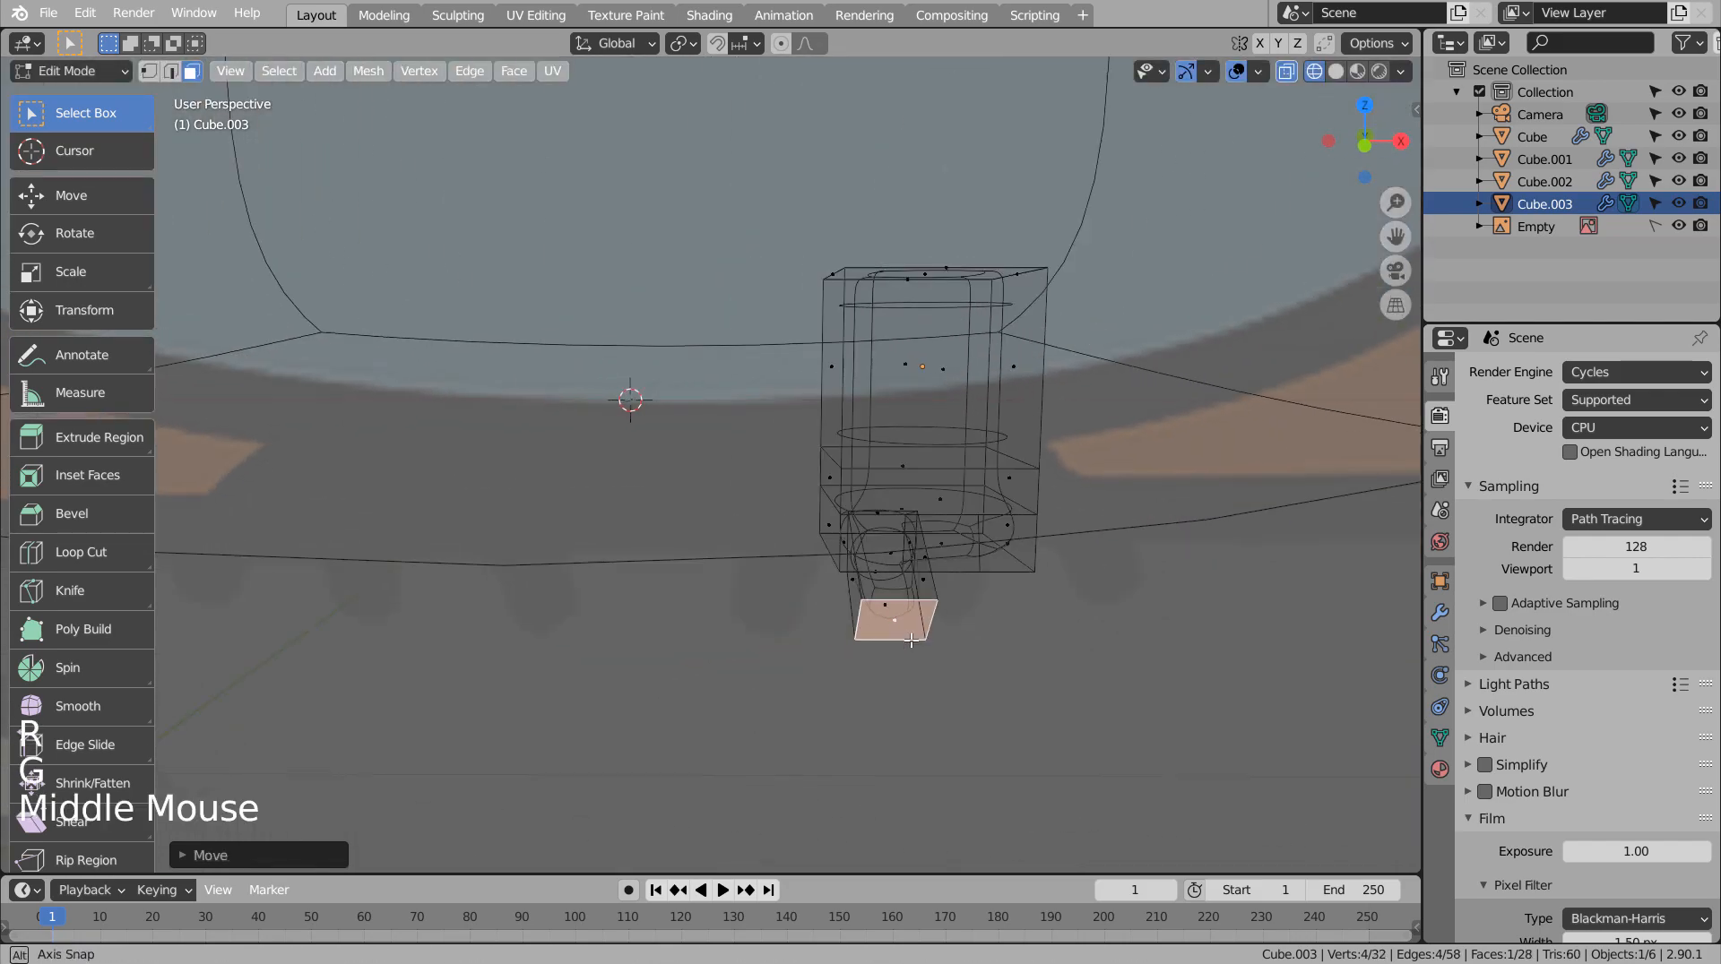
Shift the end face of the left toe outward by about 0.04 m in the front view to splay it.
key("KP_1")
key("g")
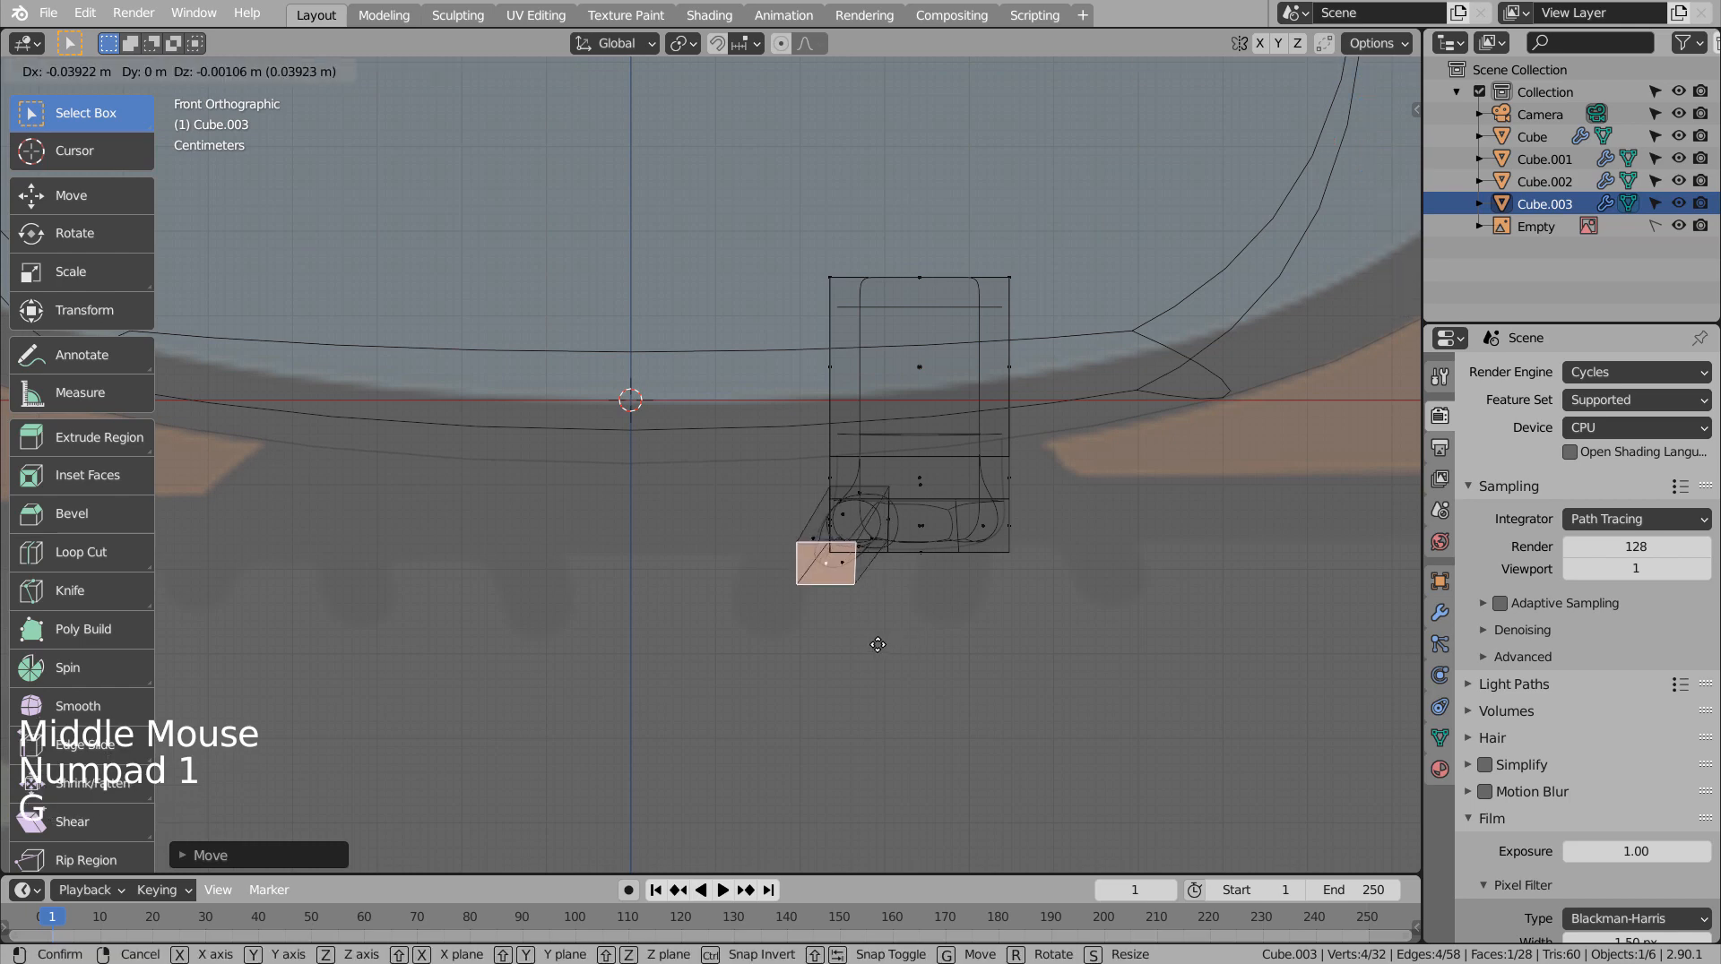
left_click(876, 646)
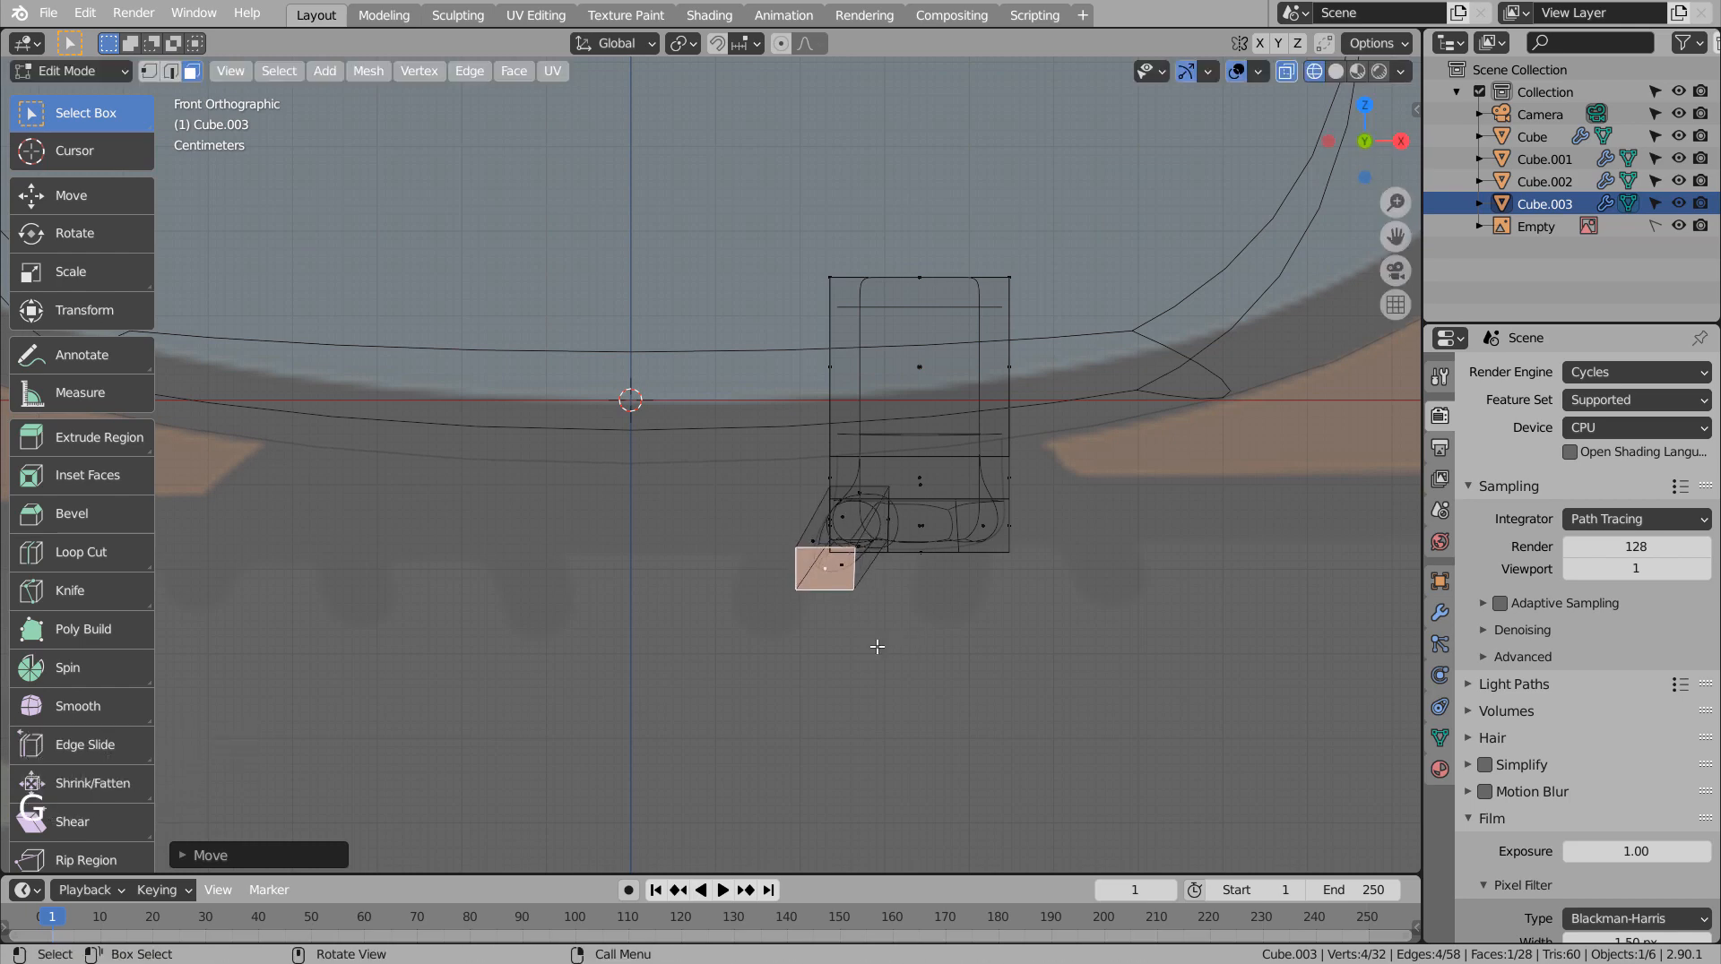
Extrude the left toe's end face into a third segment, rotate it to face straight down, and move it beneath the toe.
key("KP_3")
key("e")
left_click(860, 703)
key("r")
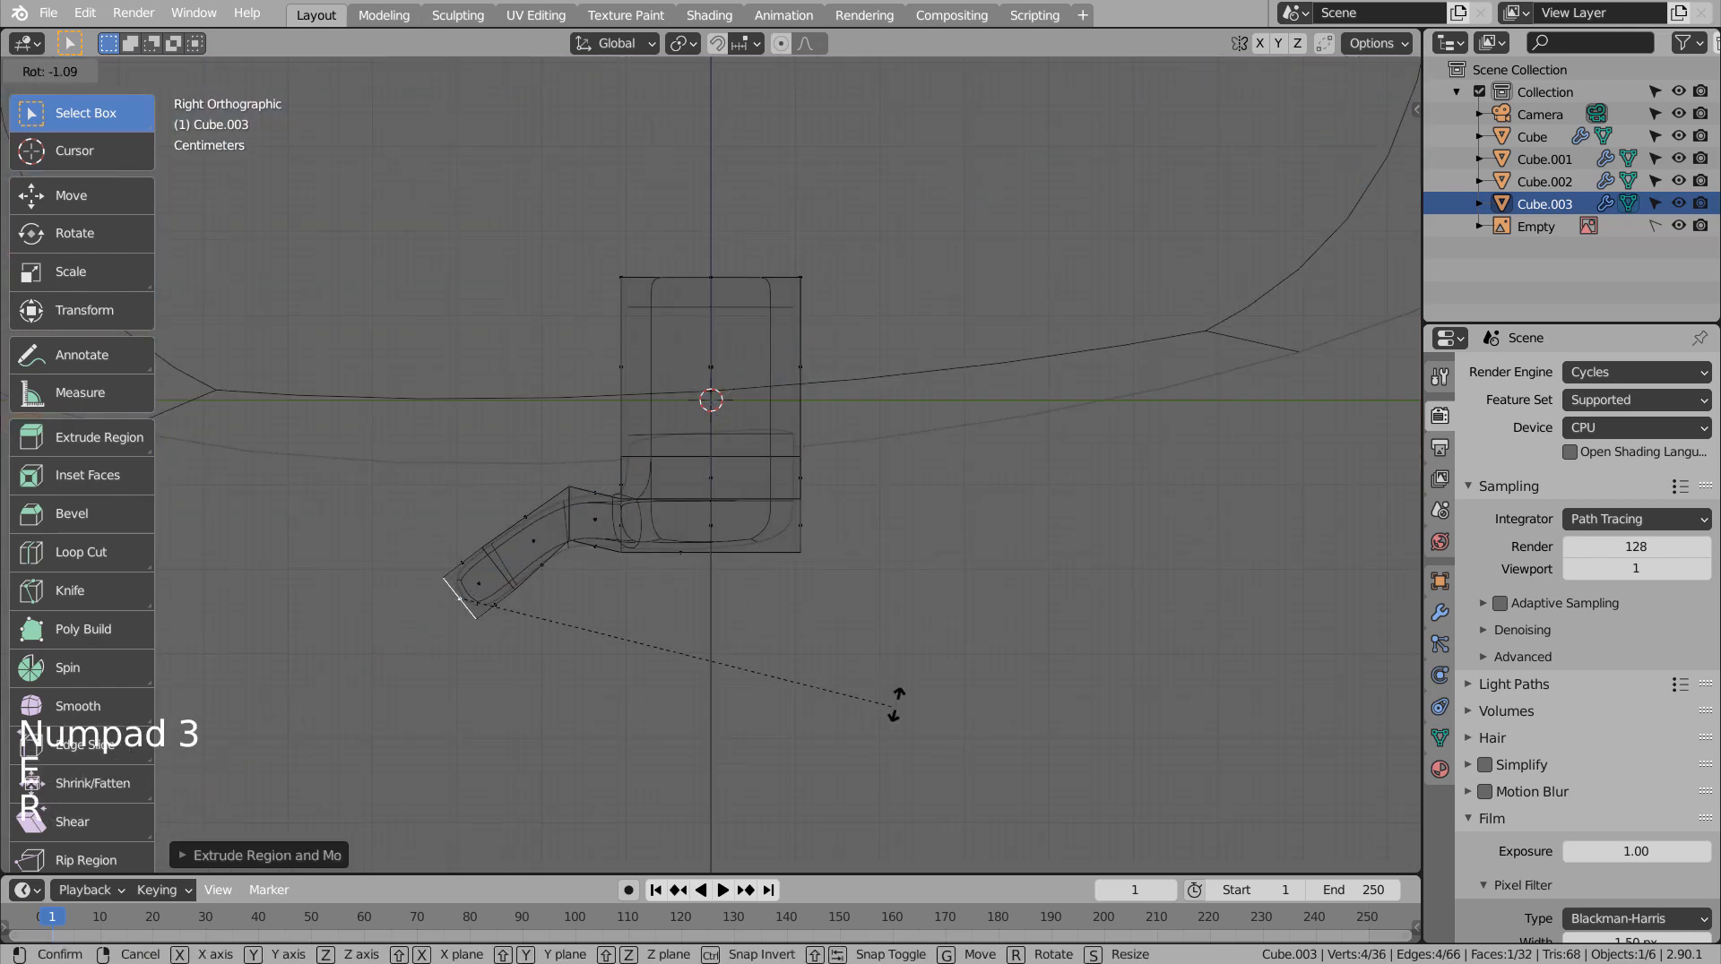
left_click(877, 480)
key("g")
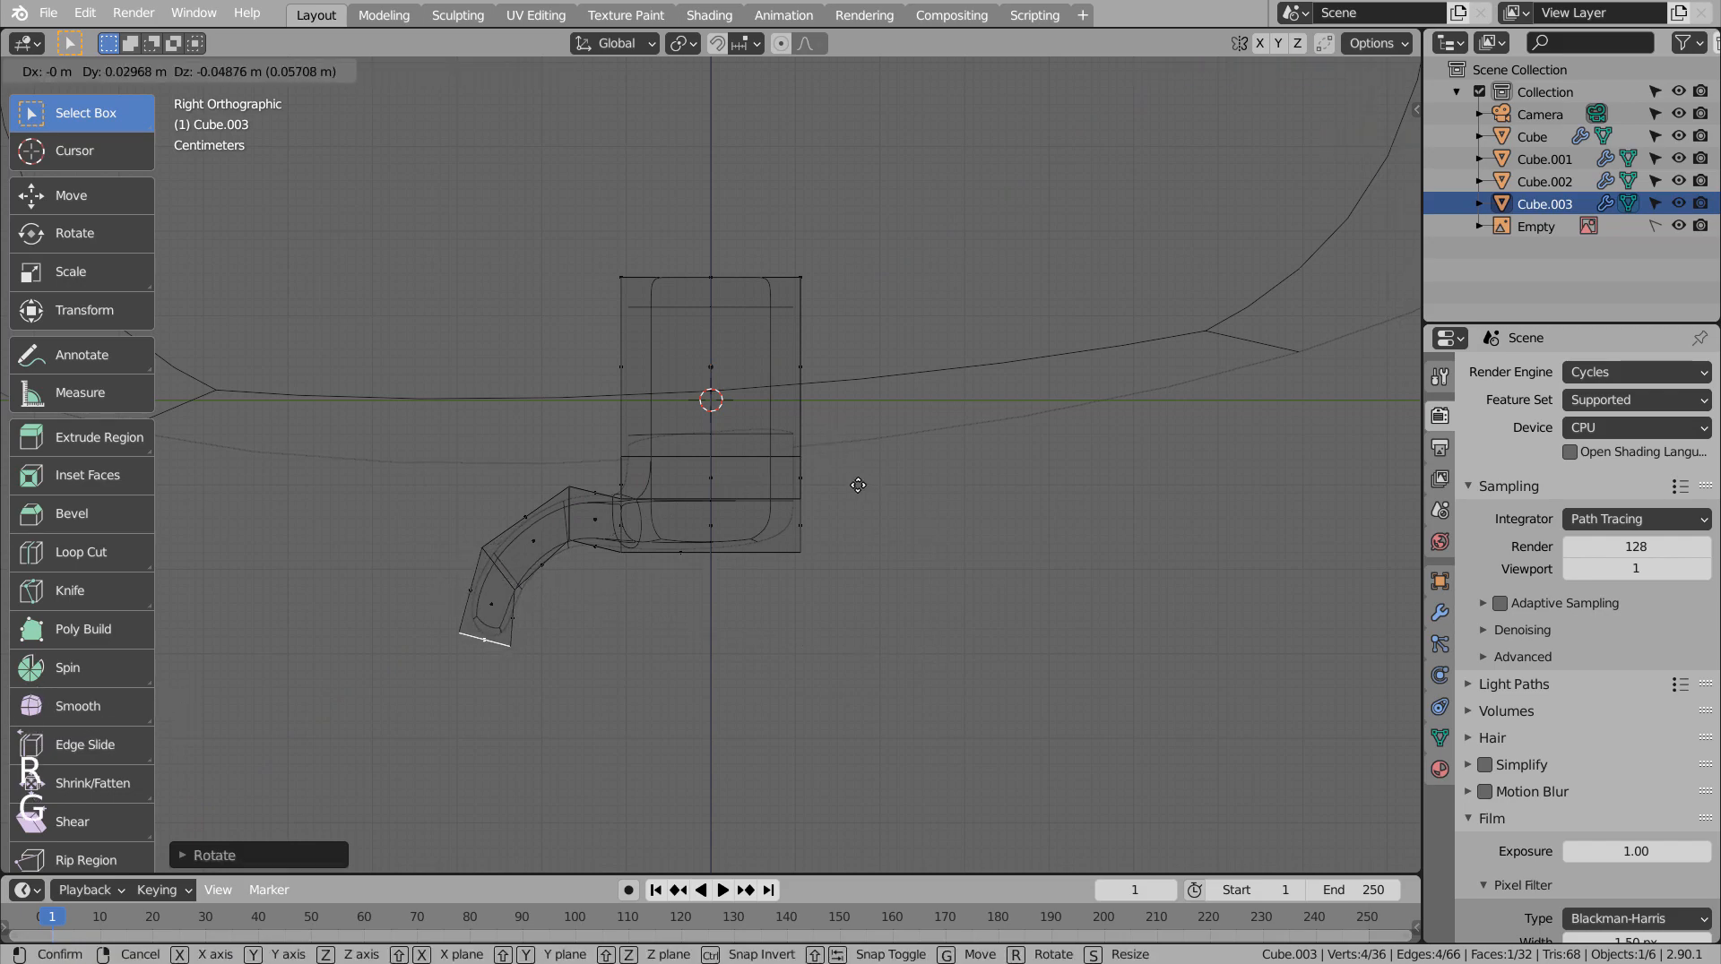
left_click(825, 405)
middle_click_drag(782, 527, 892, 549)
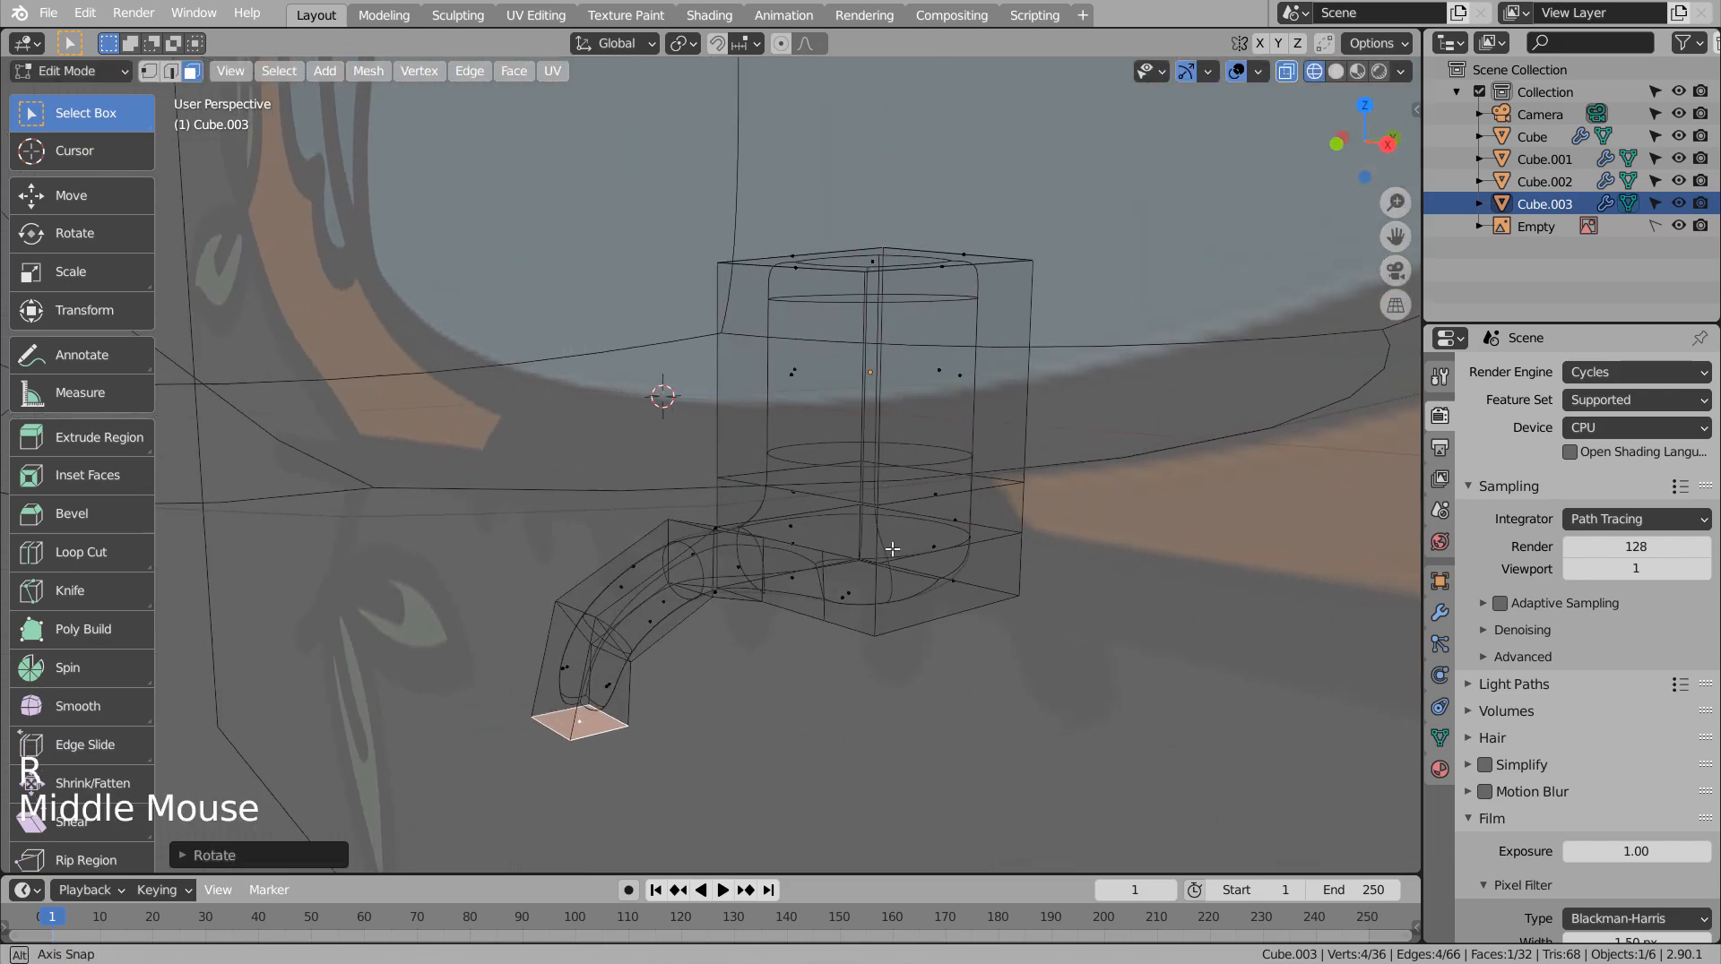
Extrude the middle part of the cut front face forward as a second toe and align its end with the first toe's.
left_click(792, 581)
key("KP_3")
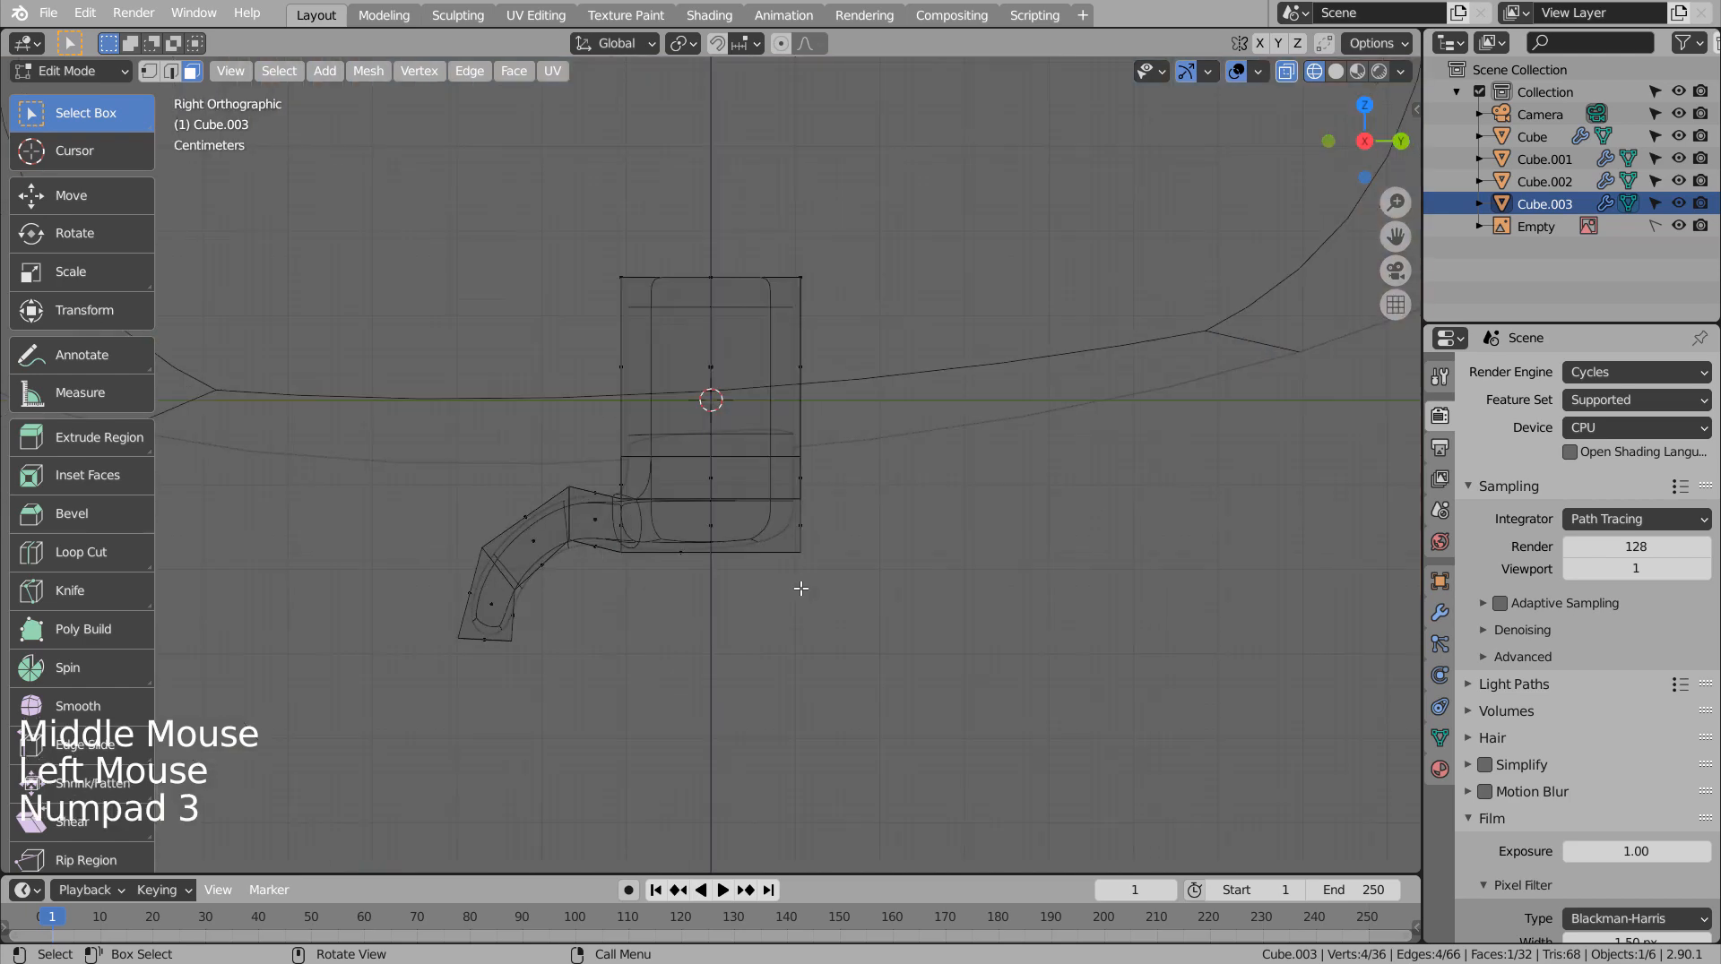
key("e")
key("g")
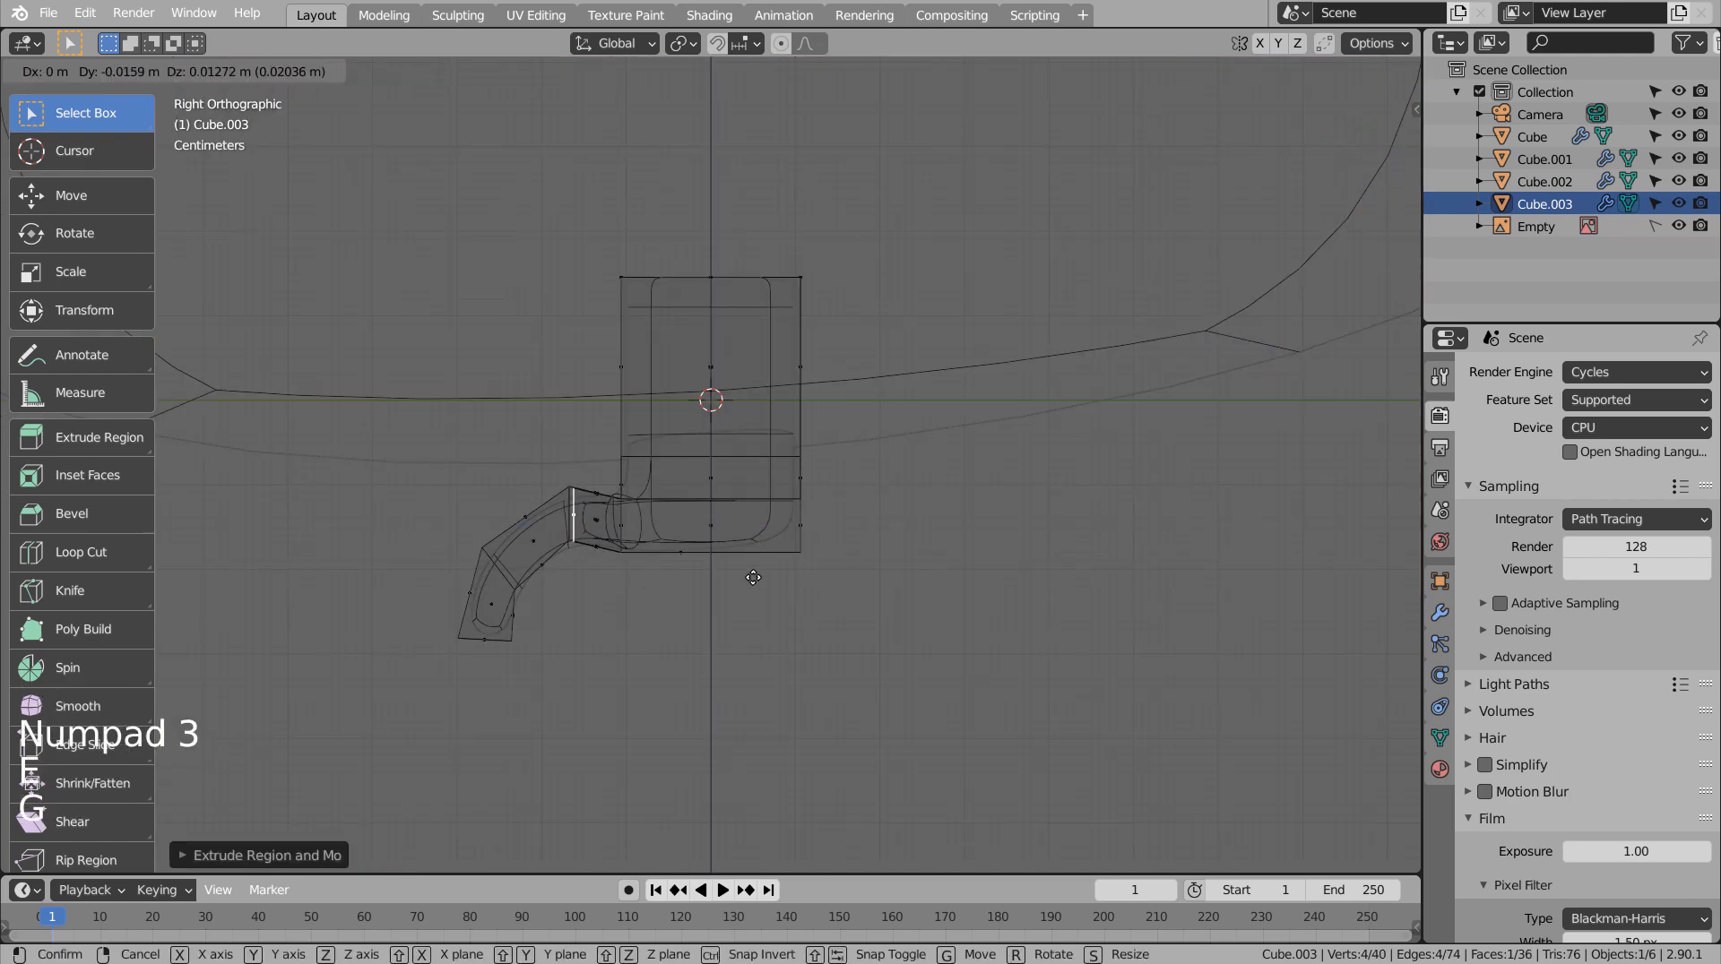
Extrude the middle toe's end face into a second segment, rotating and moving it to slant downward like the first toe.
key("e")
left_click(664, 595)
key("g")
left_click(672, 633)
key("r")
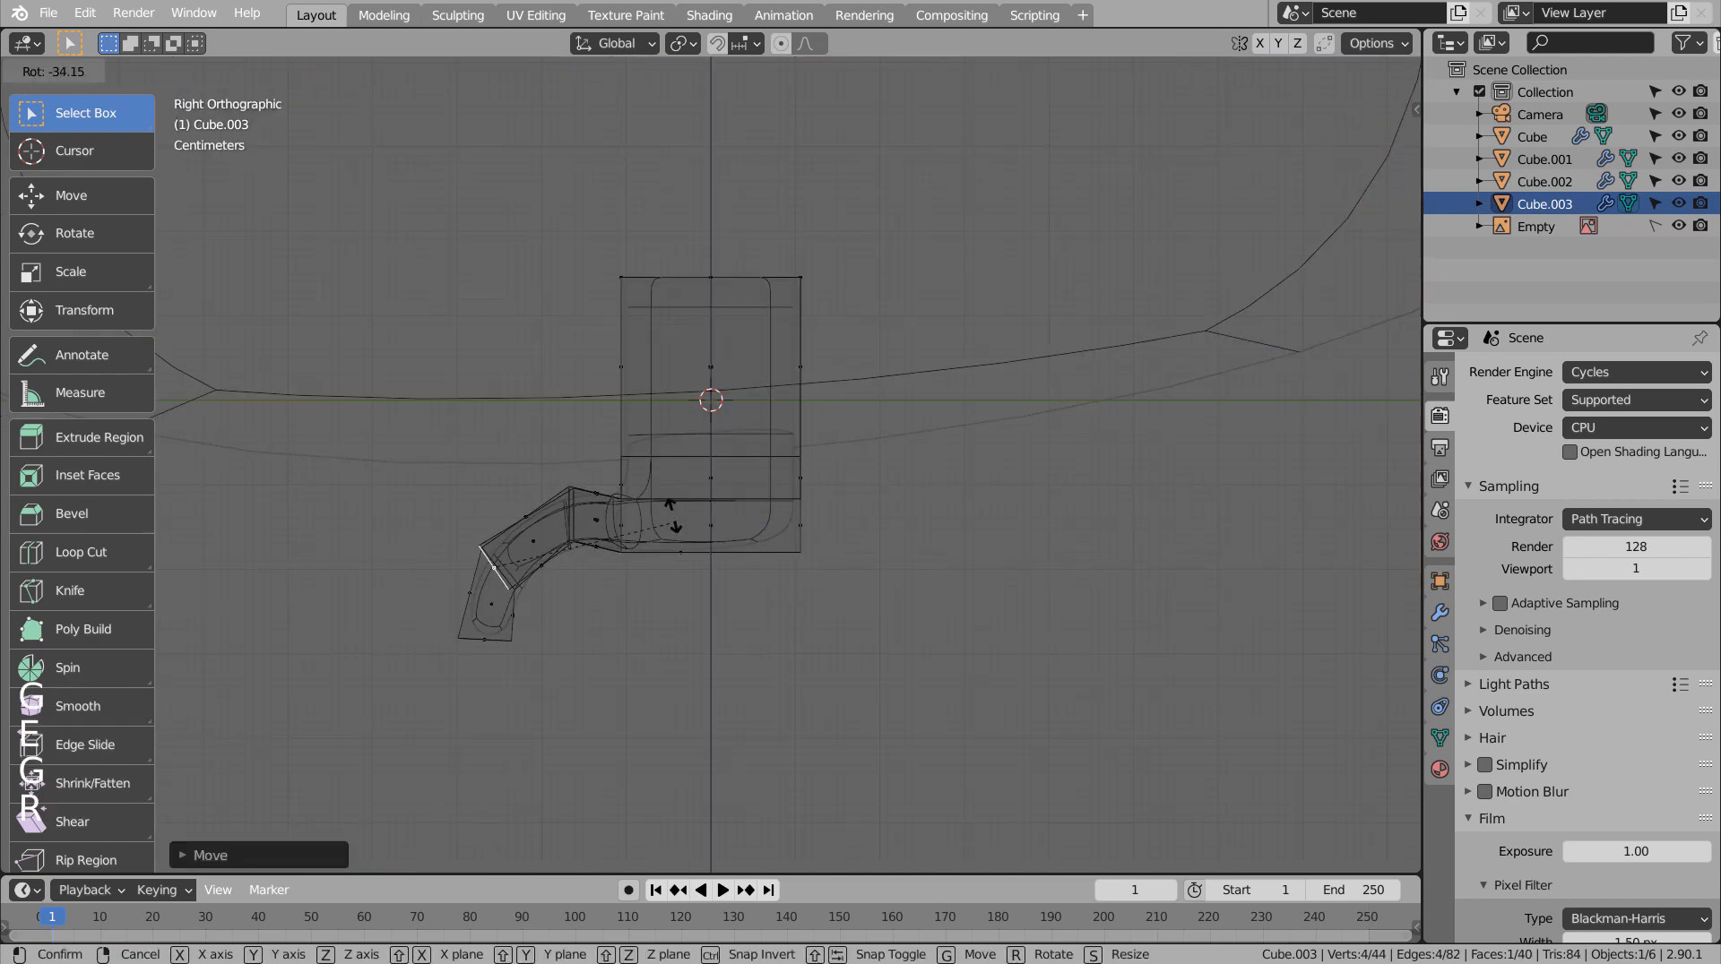
left_click(640, 487)
key("g")
left_click(645, 489)
Extrude a third segment on the middle toe, rotating its end face to point straight down and moving it level with the first toe's tip.
key("e")
left_click(632, 575)
key("g")
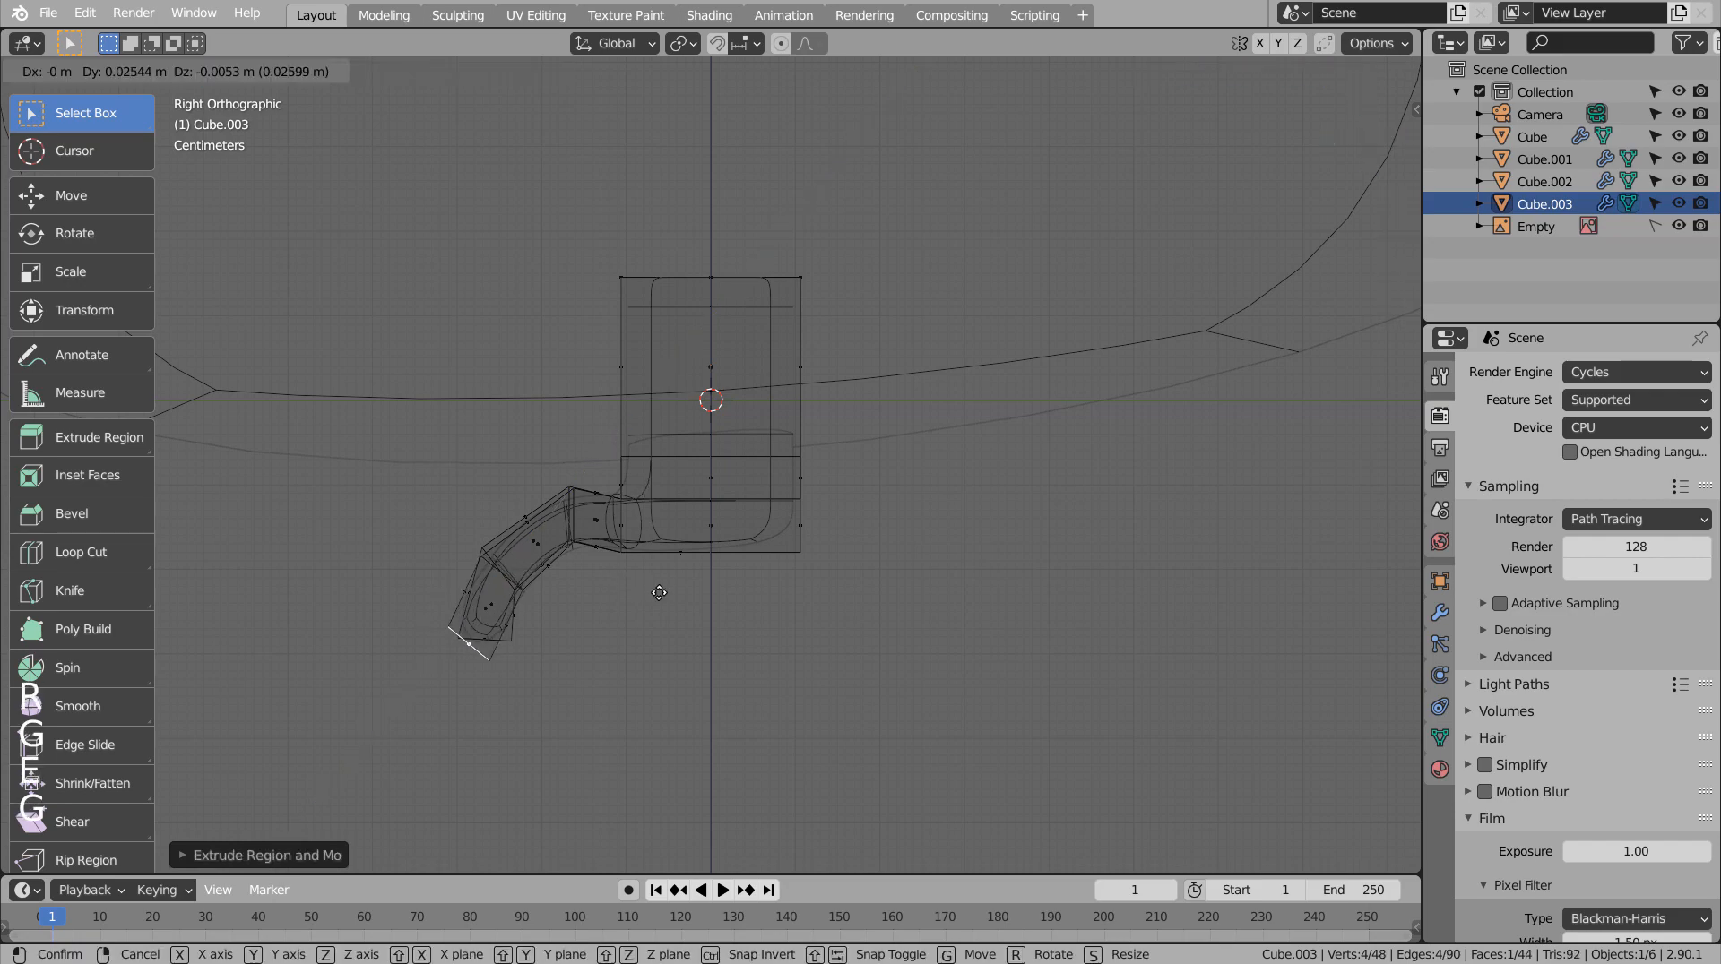
left_click(674, 585)
key("r")
left_click(625, 458)
key("g")
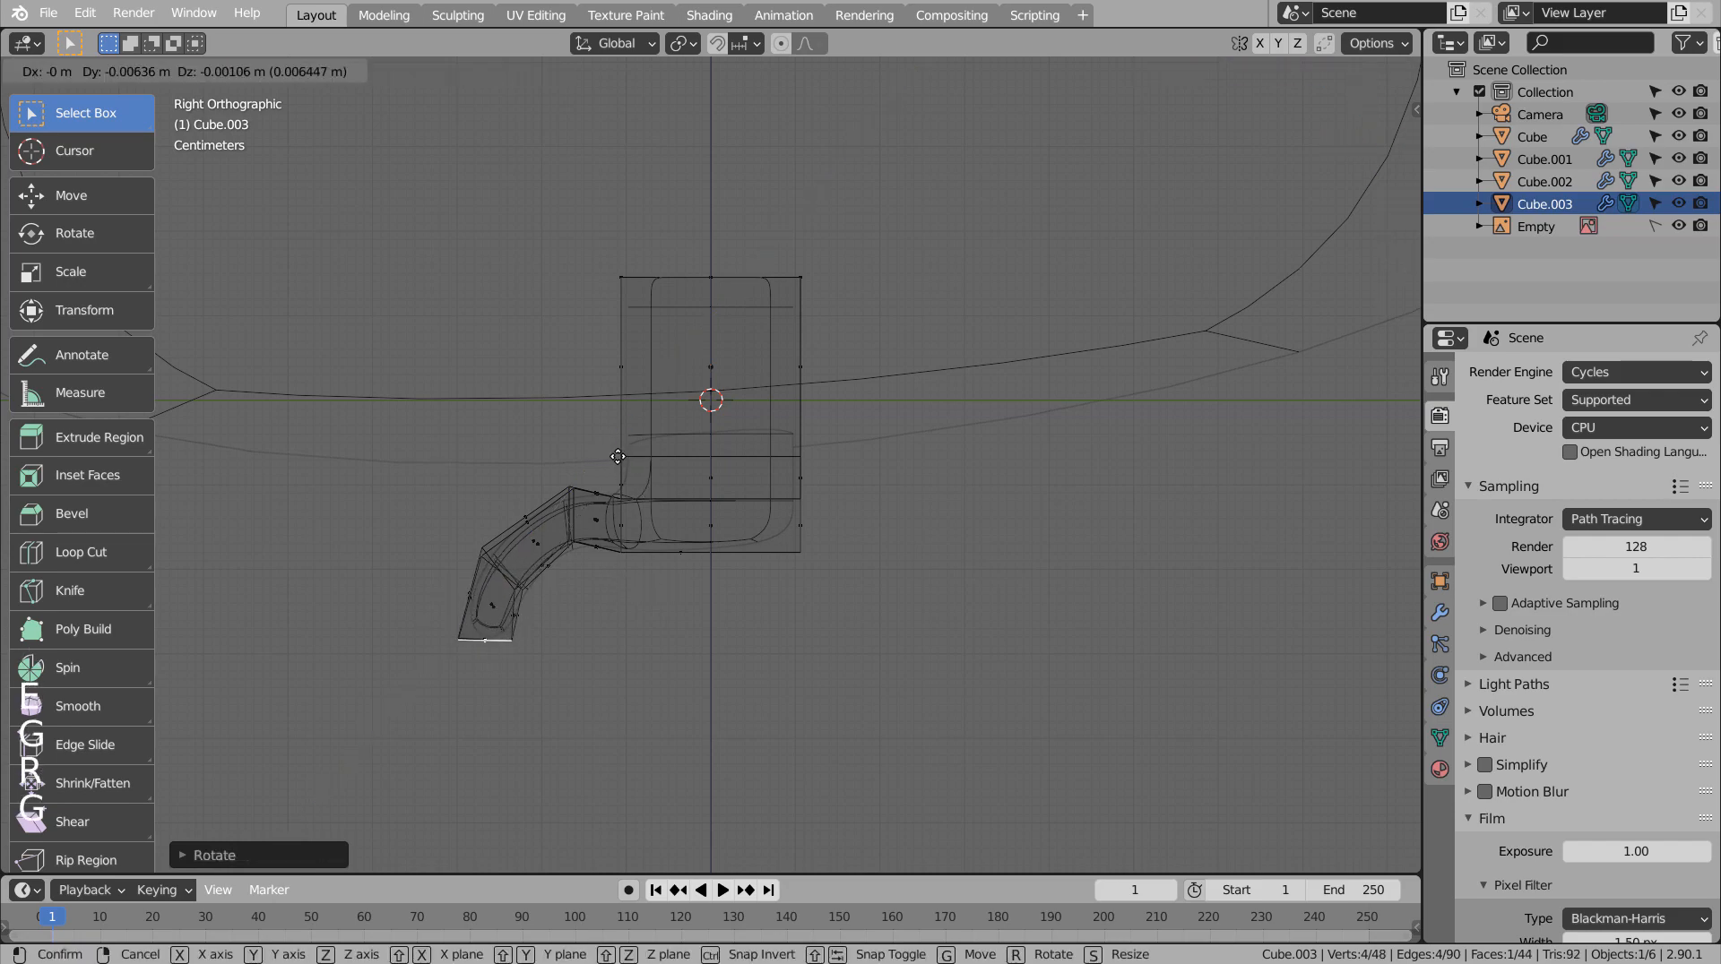
left_click(620, 565)
Extrude the remaining part of the cut front face forward as a third toe and align its end with the other toes.
middle_click_drag(621, 567, 1114, 702)
left_click(961, 592)
key("KP_3")
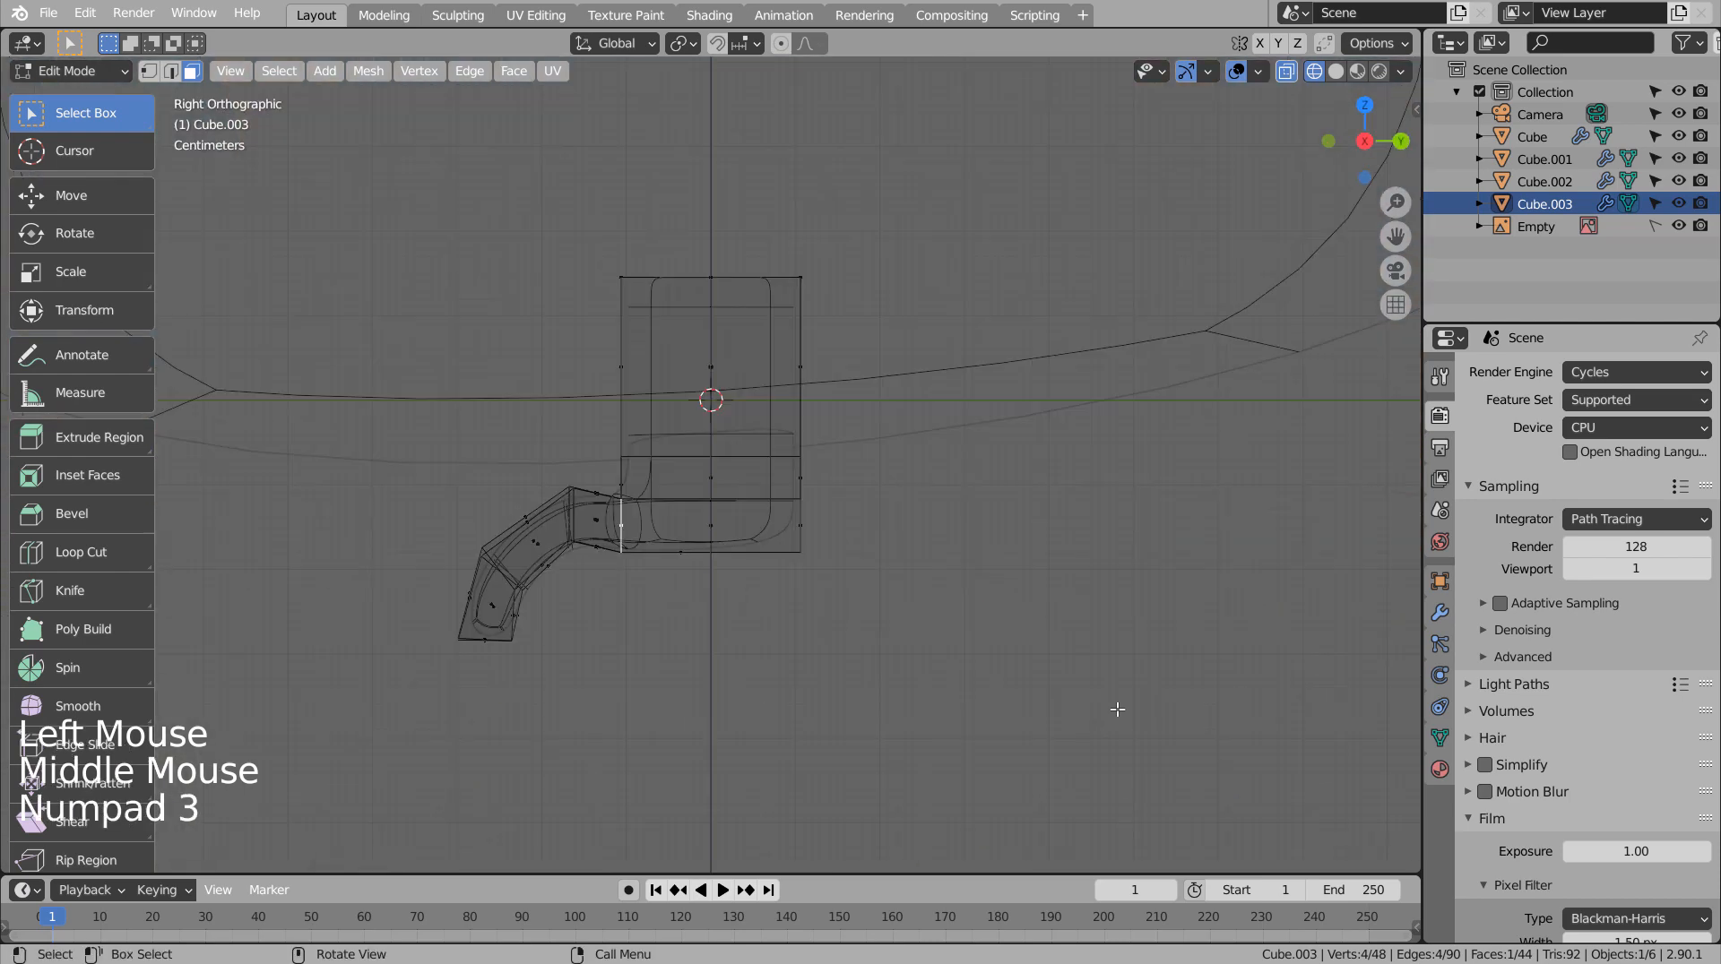
key("e")
key("g")
left_click(1072, 661)
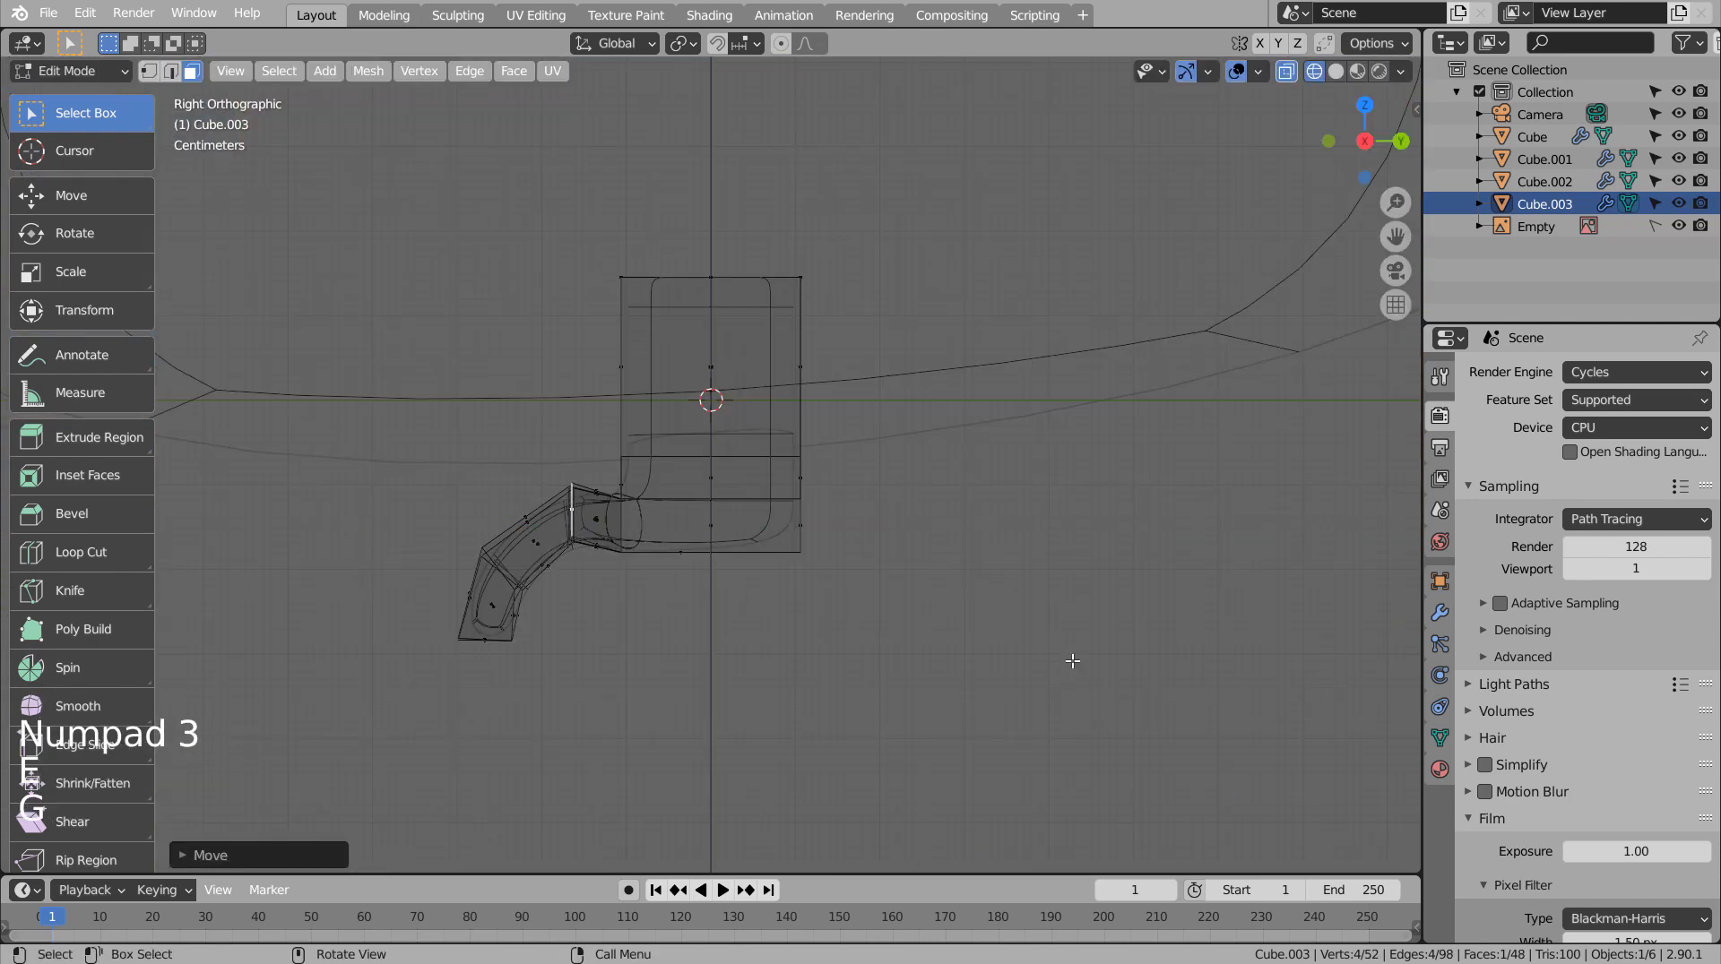
Extrude the third toe's second segment, rotate its end face to slant downward, and shift it outward by about 0.05 m.
key("e")
key("g")
key("r")
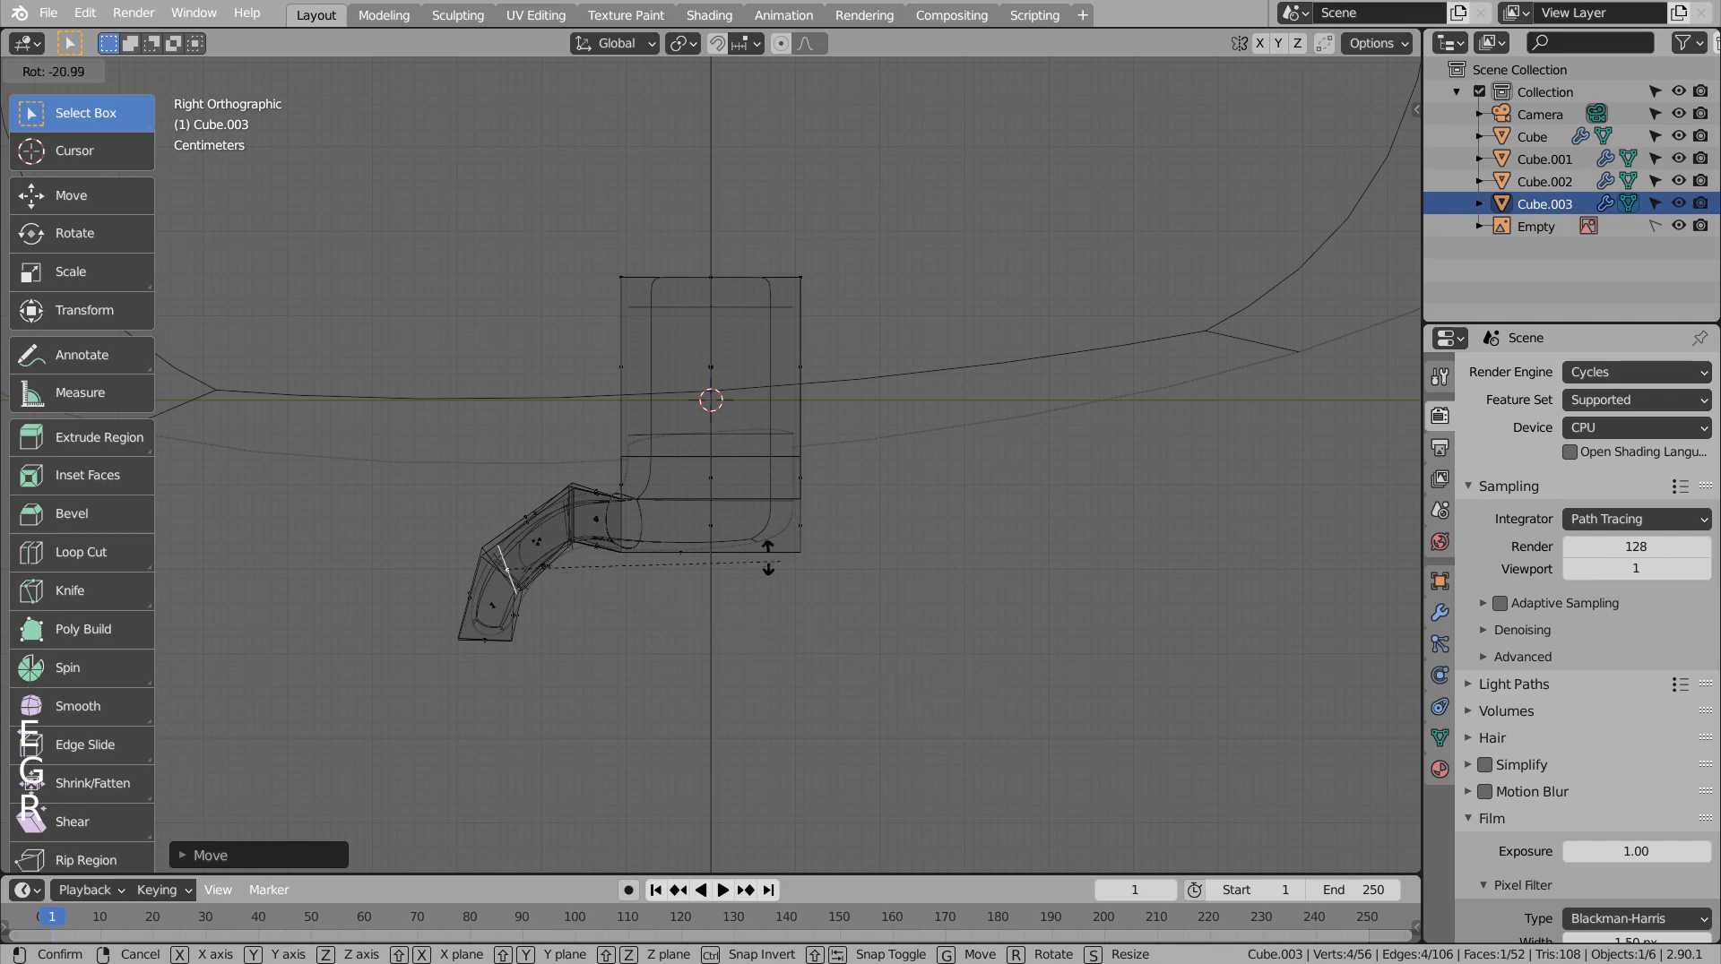
left_click(667, 481)
key("KP_1")
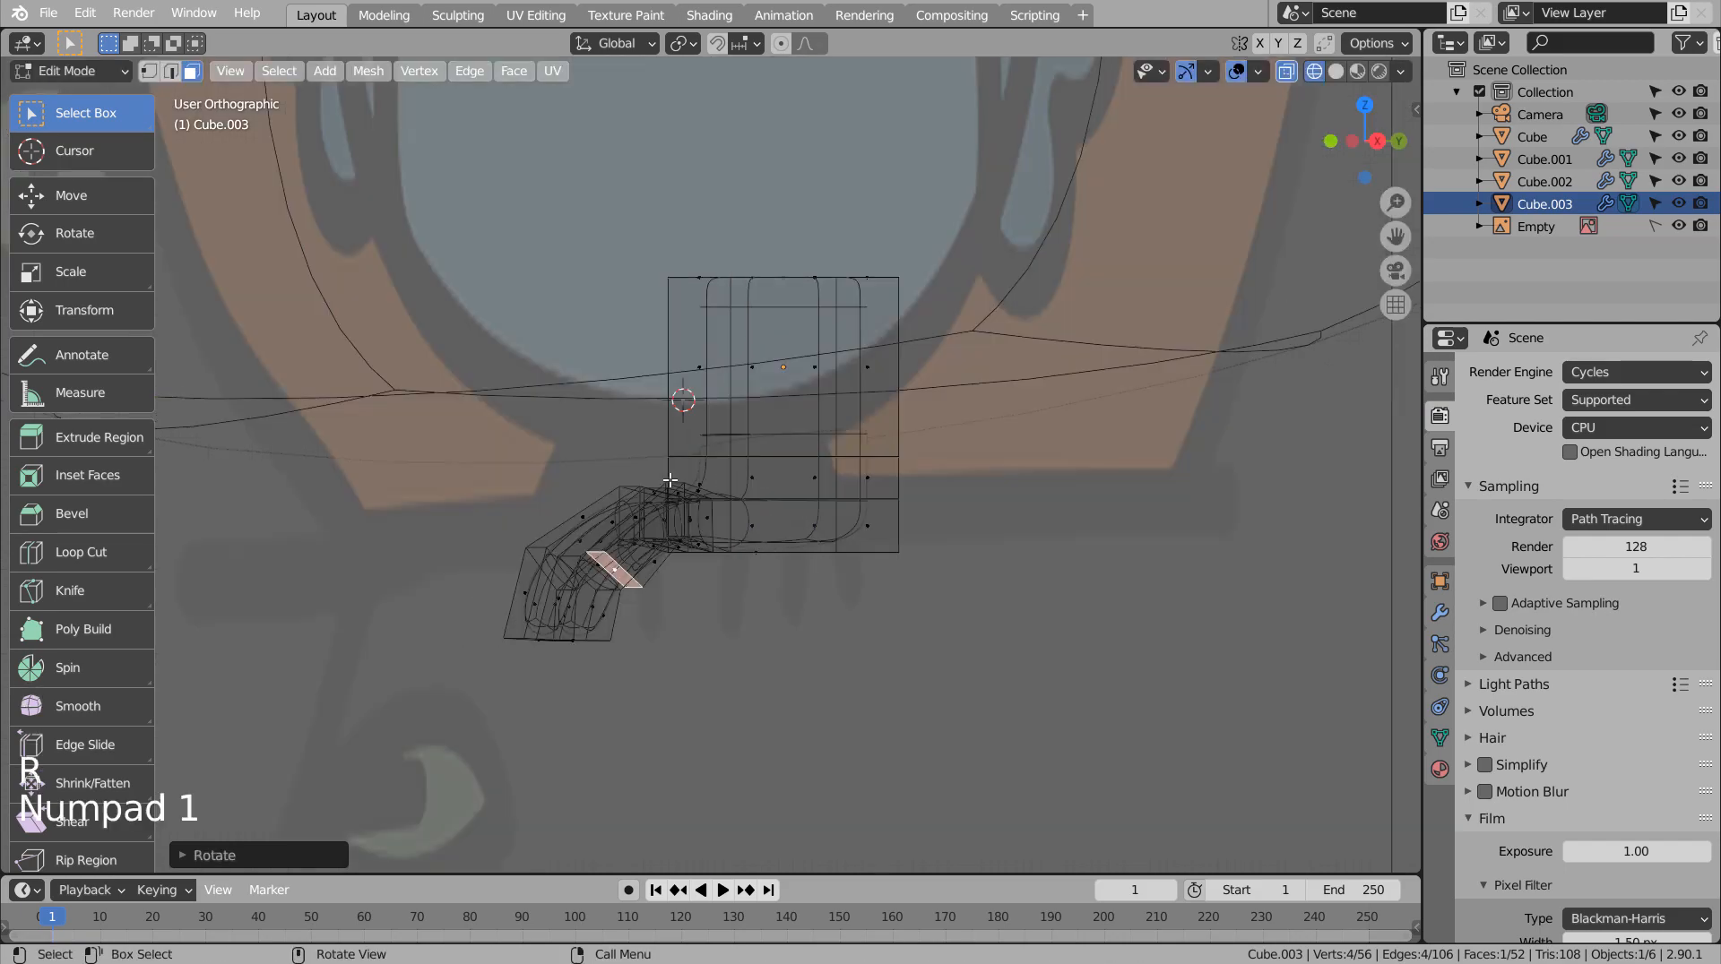
key("g")
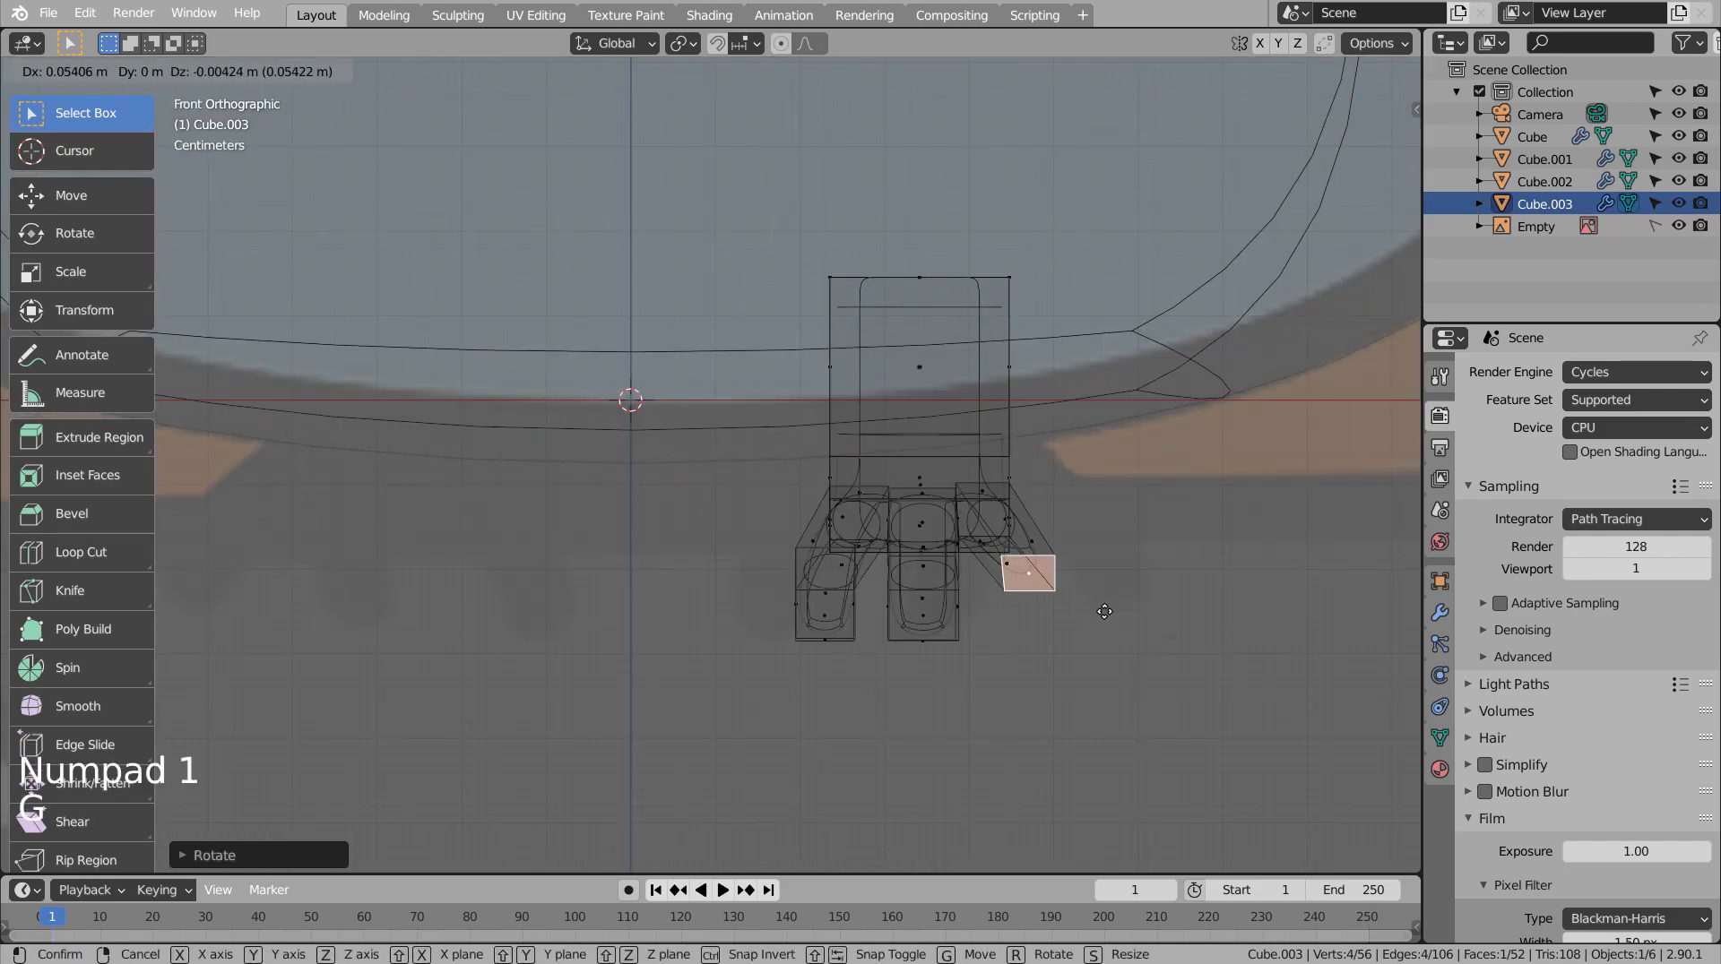
left_click(1102, 616)
Extrude a last segment on the third toe, rotate its end face to point straight down, and align it with the other tips.
key("KP_3")
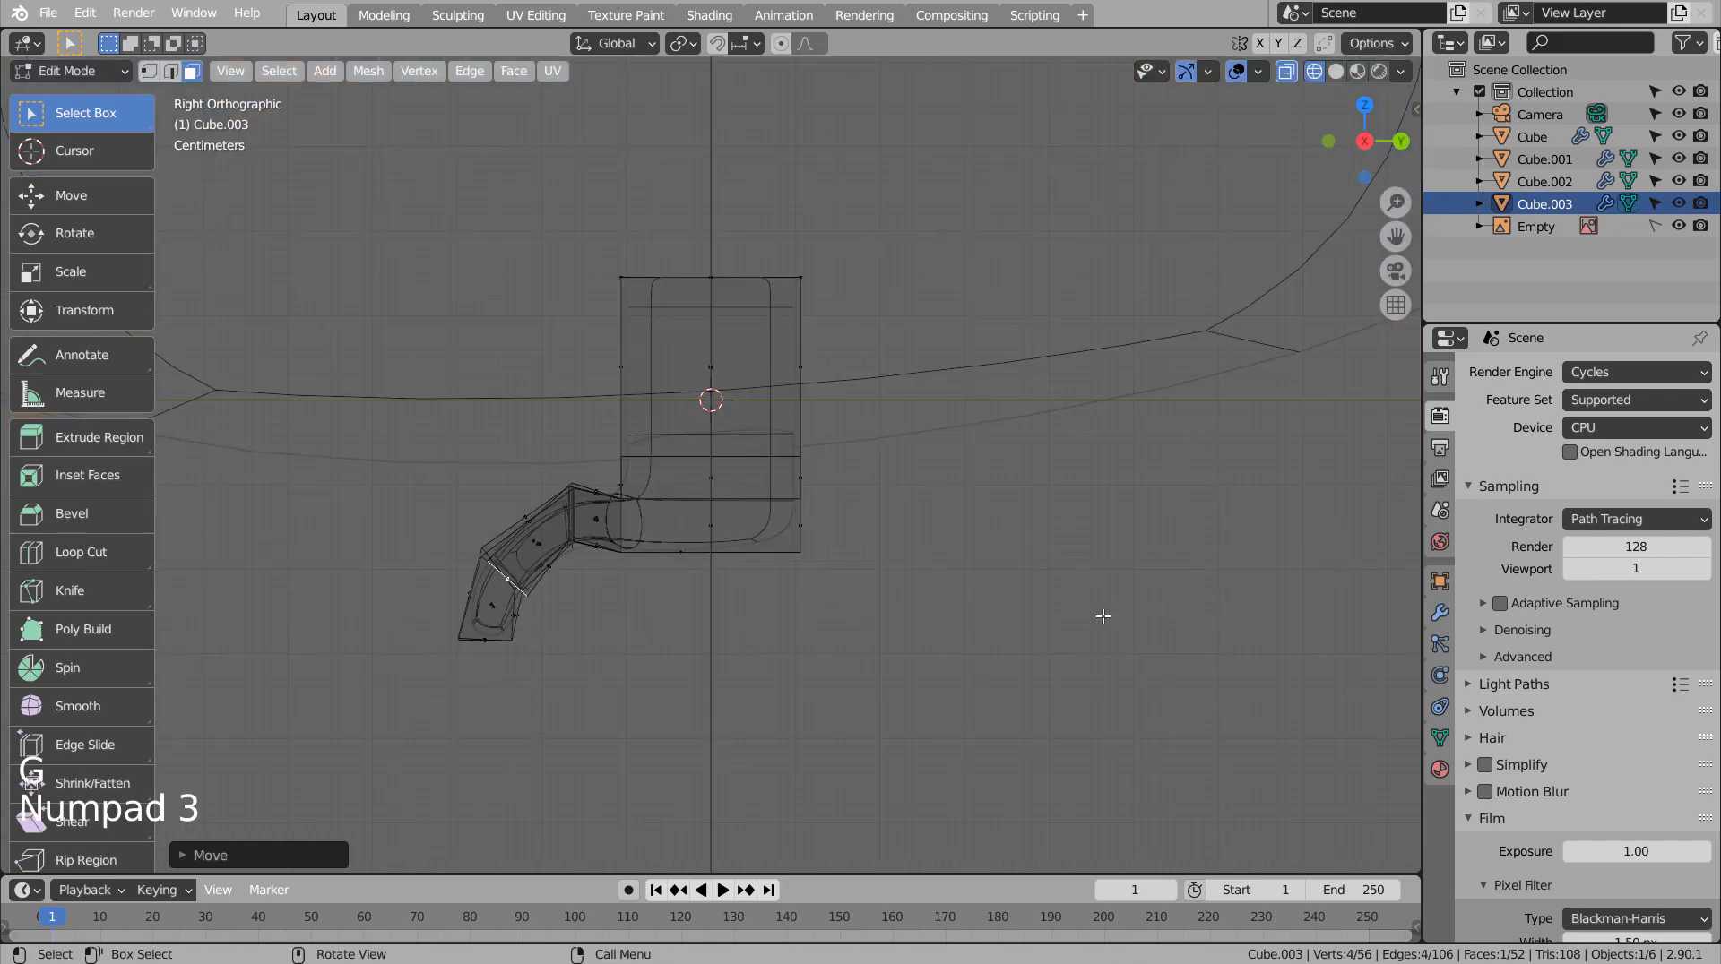
key("e")
left_click(726, 742)
key("r")
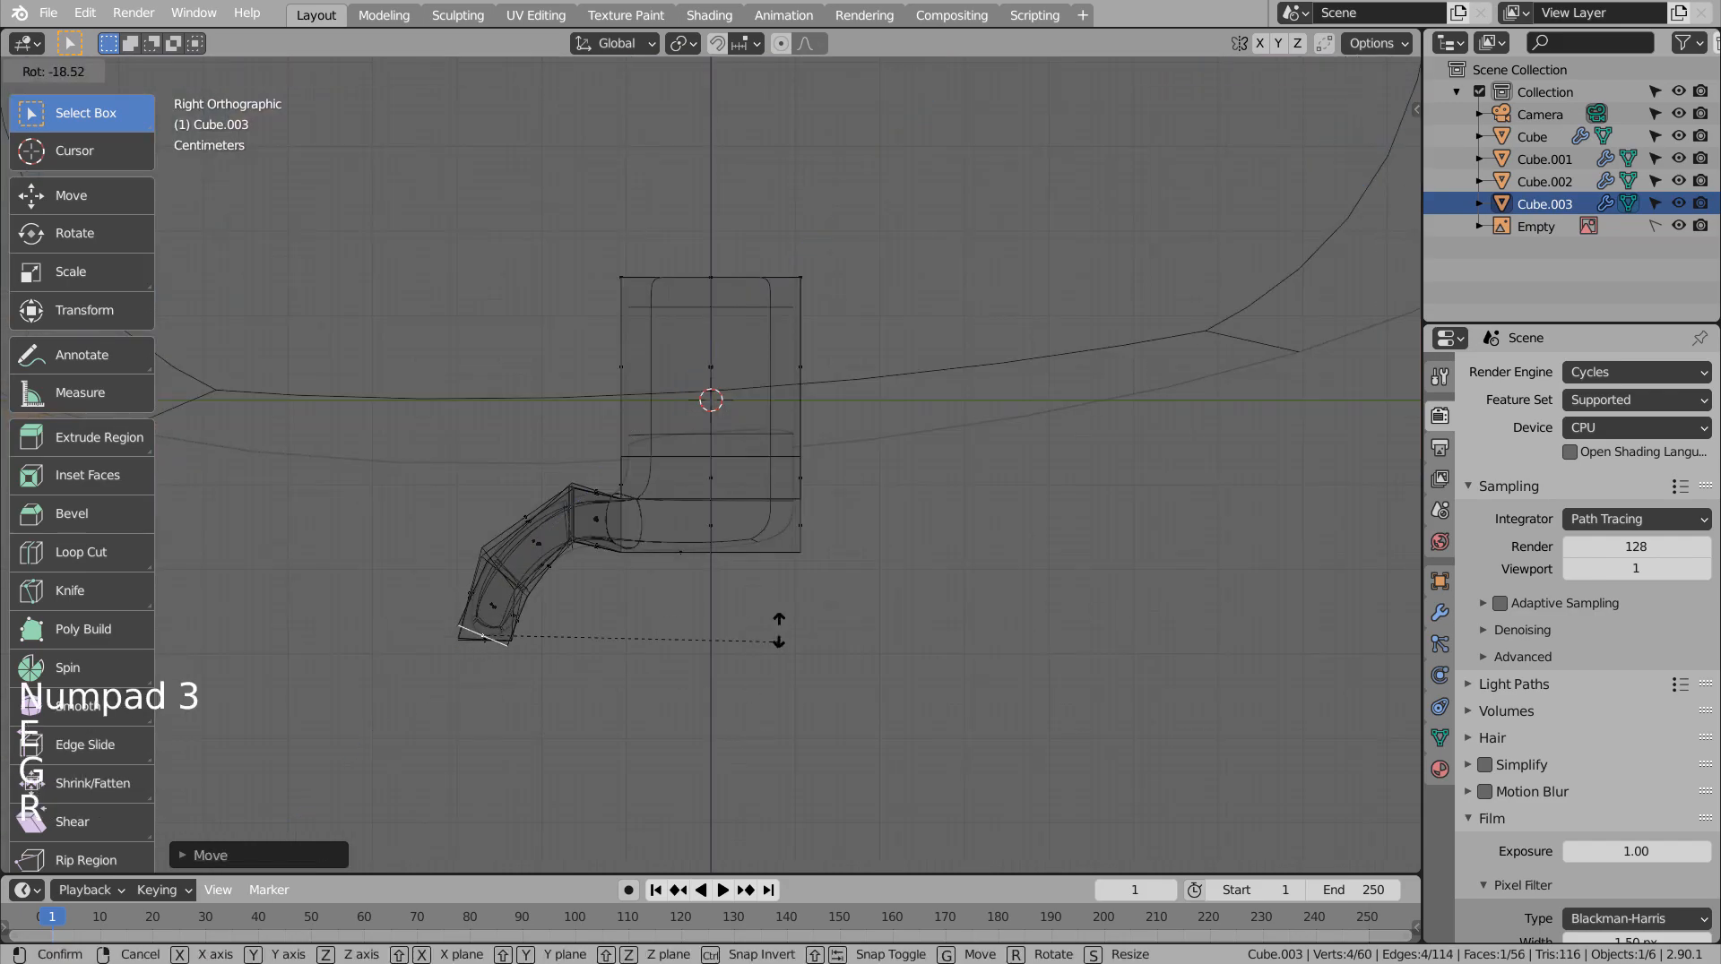
left_click(761, 528)
key("g")
left_click(764, 534)
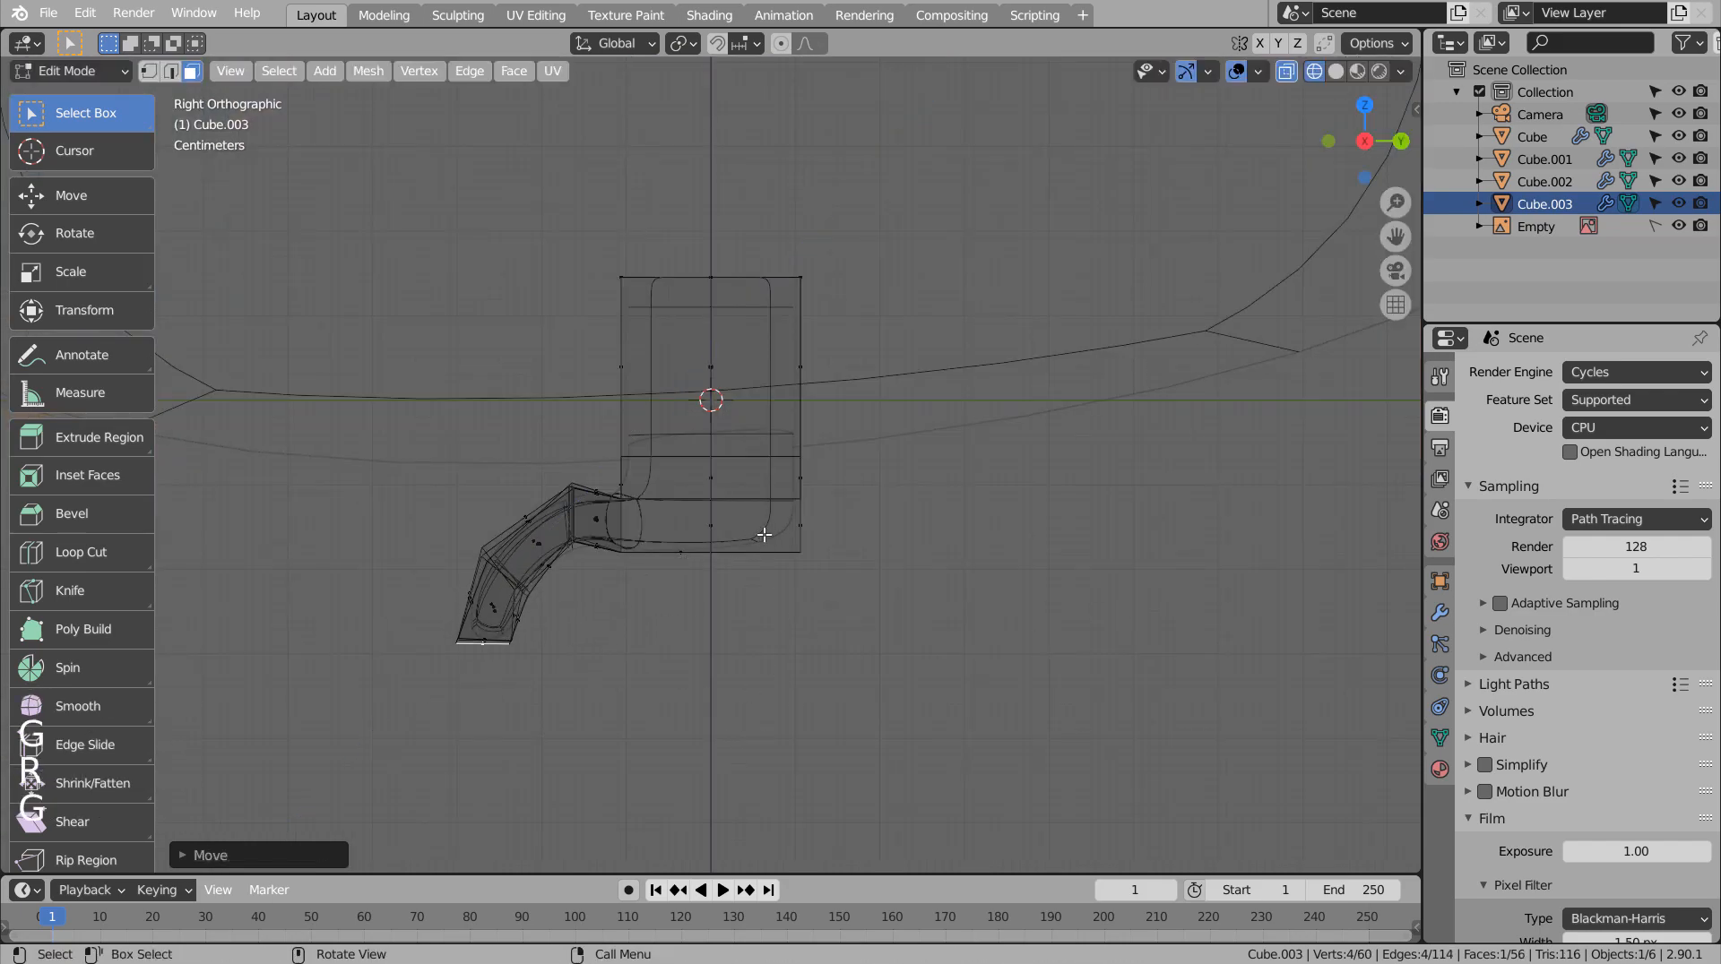
Leave mesh editing, display the scene in solid shading, and shade the leg smooth.
key("Tab")
middle_click_drag(668, 661, 953, 661)
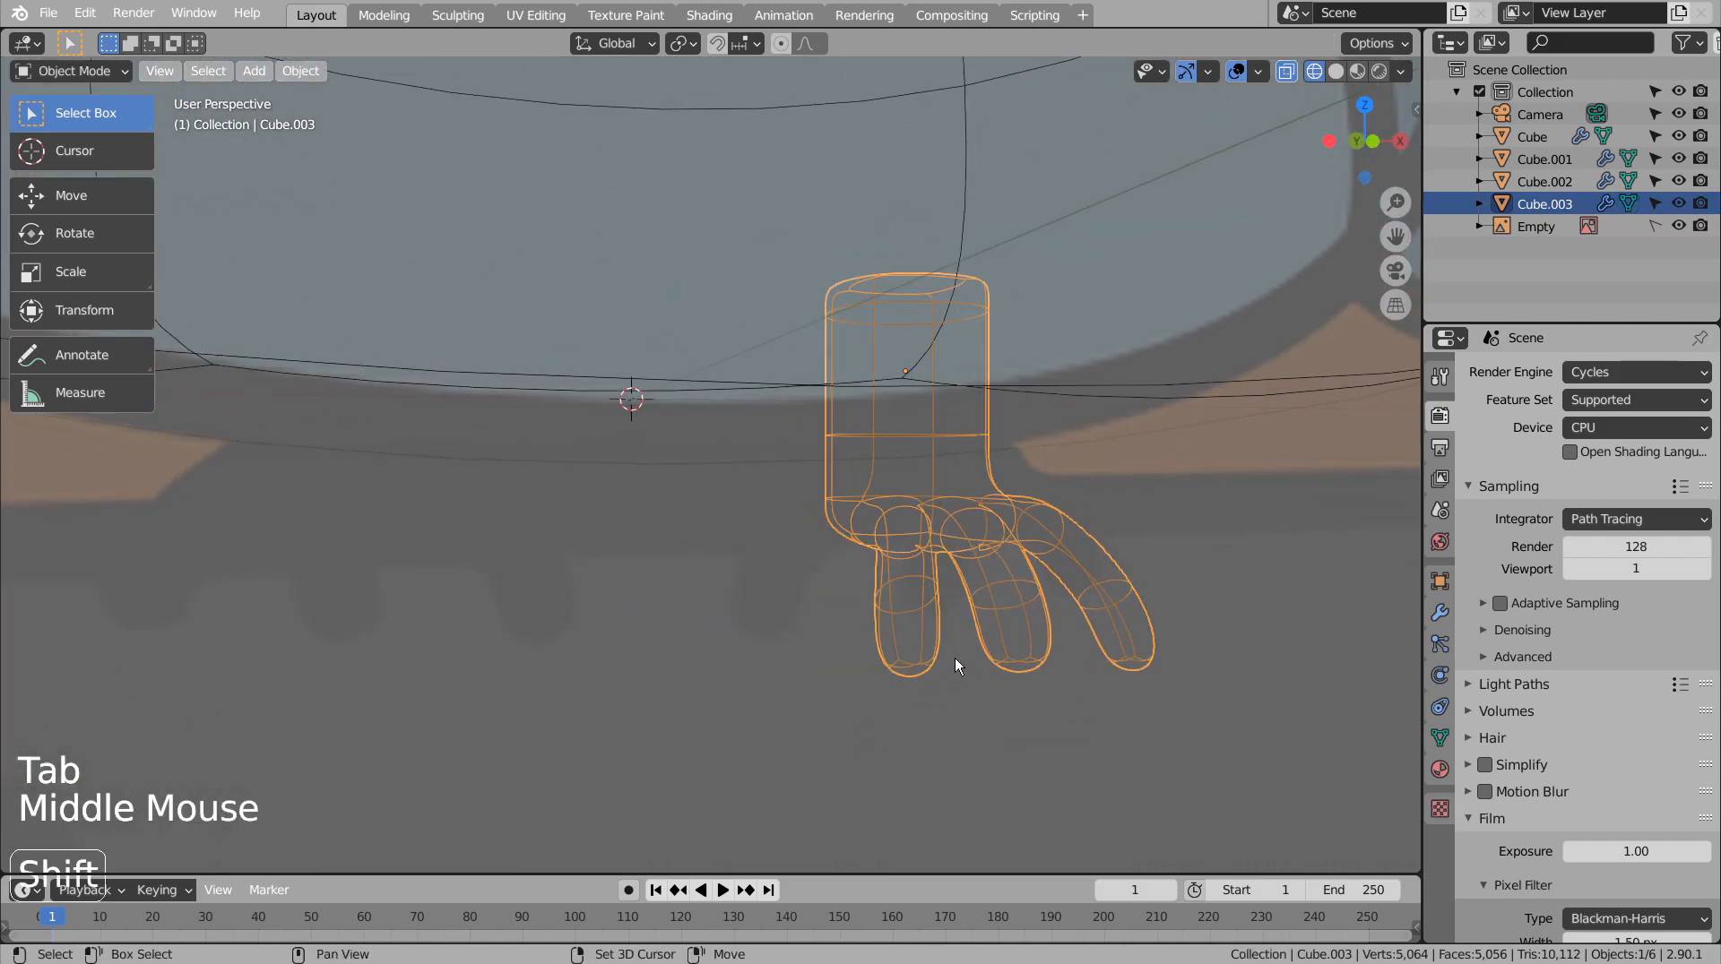
key("shift+z")
right_click(980, 515)
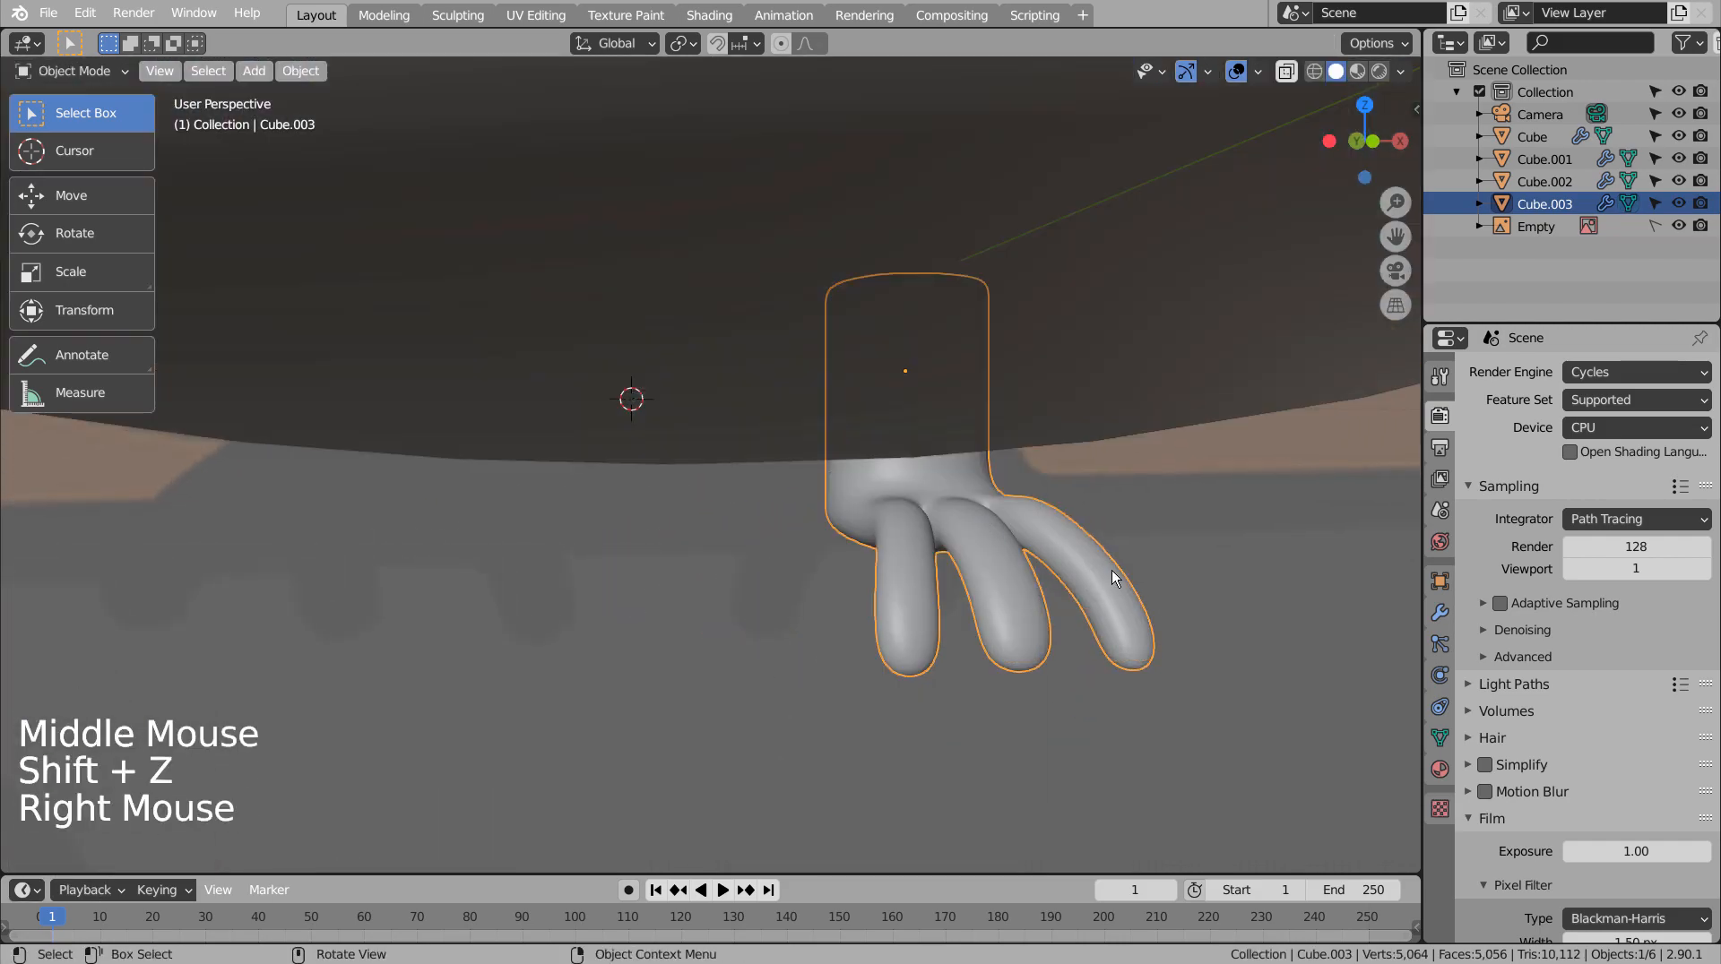
mouse_move(1111, 570)
middle_mouse_down()
mouse_move(1057, 589)
mouse_move(805, 588)
mouse_move(1105, 583)
middle_mouse_up()
Duplicate the leg and move the copy along the X axis to the other side of the body.
key("KP_1")
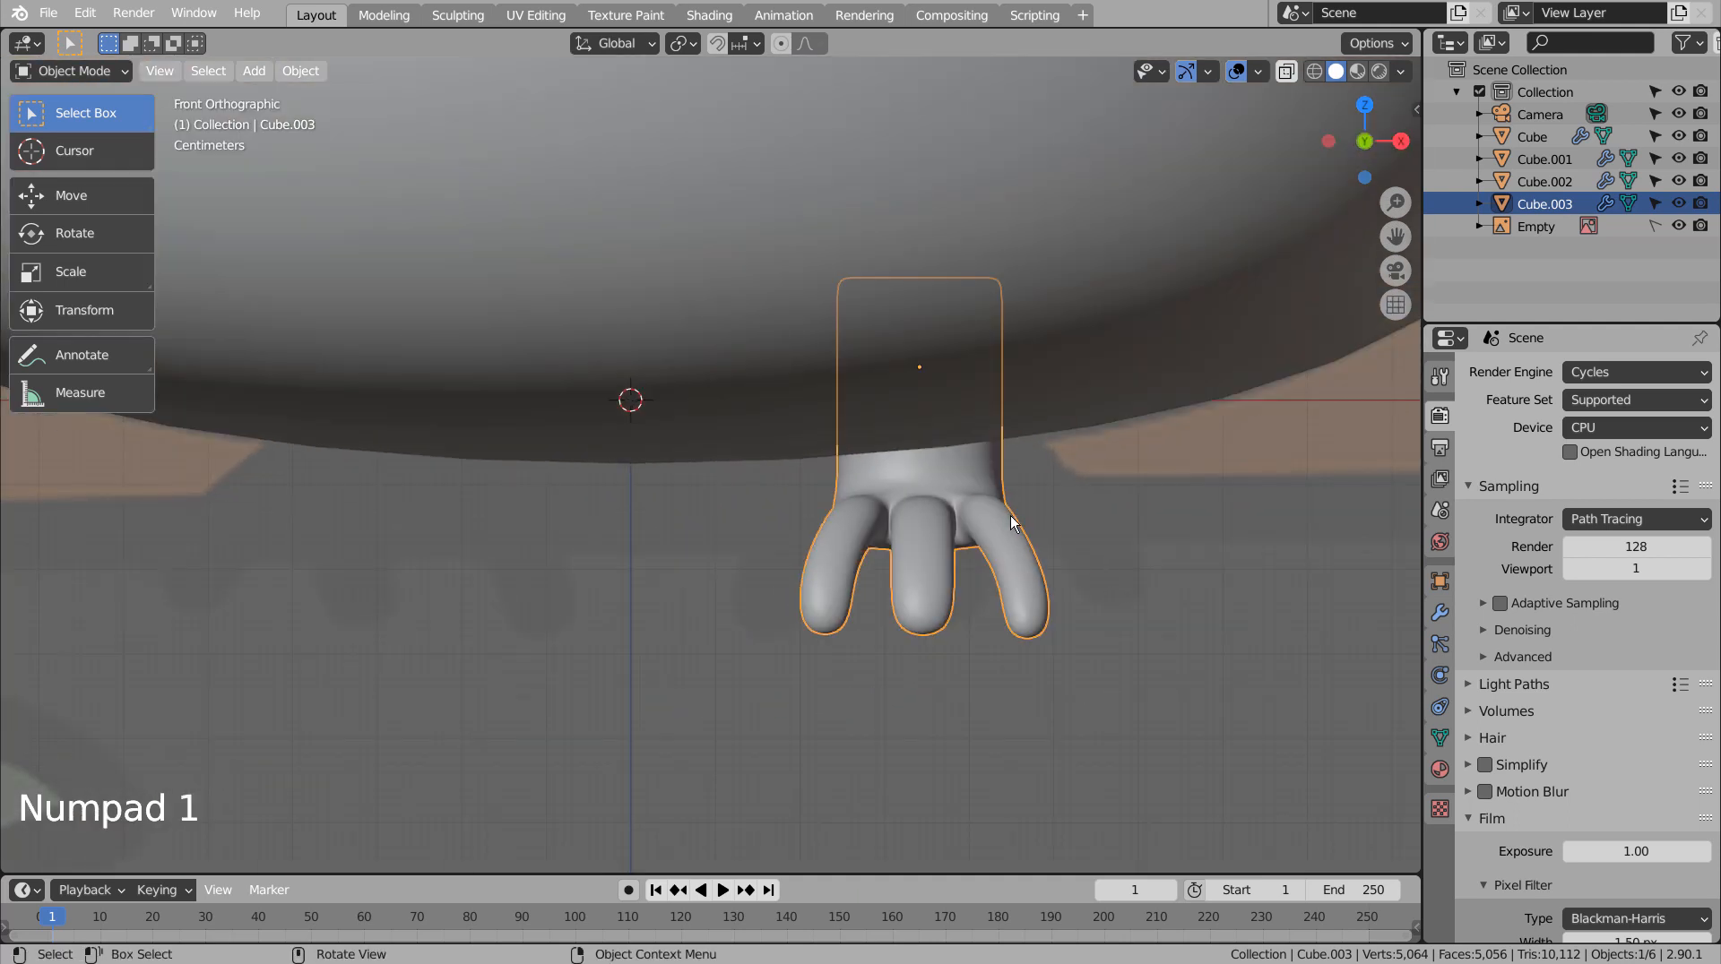
key("shift+d")
key("x")
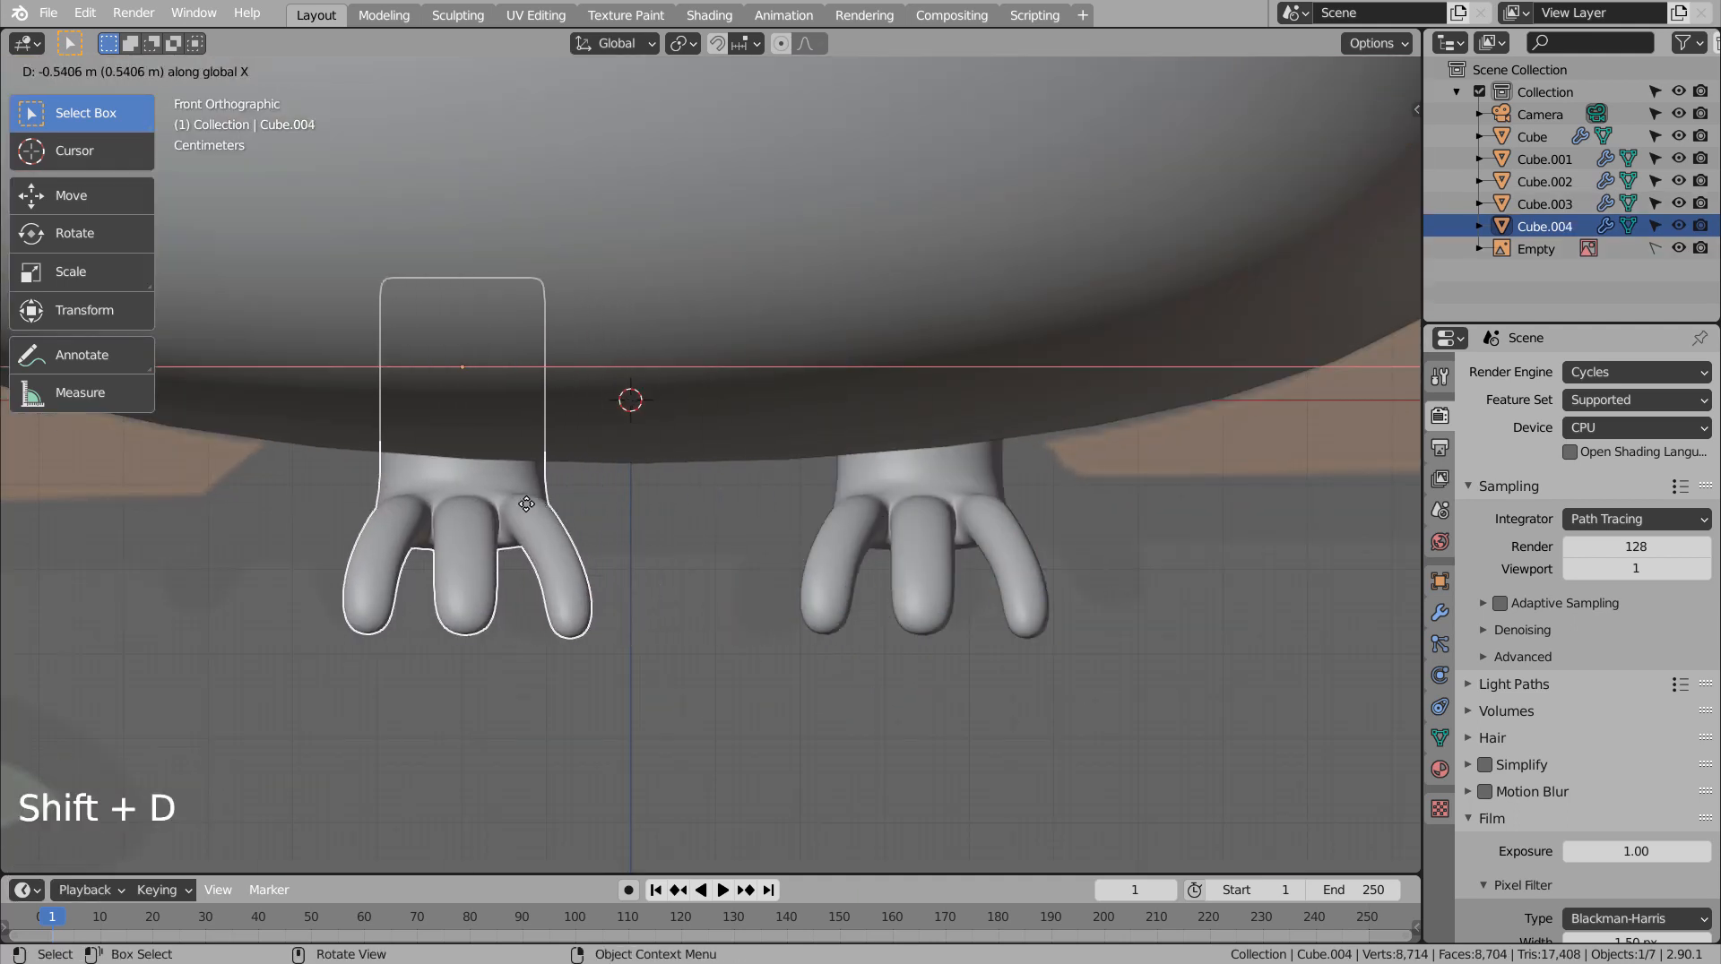
left_click(498, 507)
left_click(498, 507)
Delete the duplicated leg.
scroll(712, 629, "down", 11)
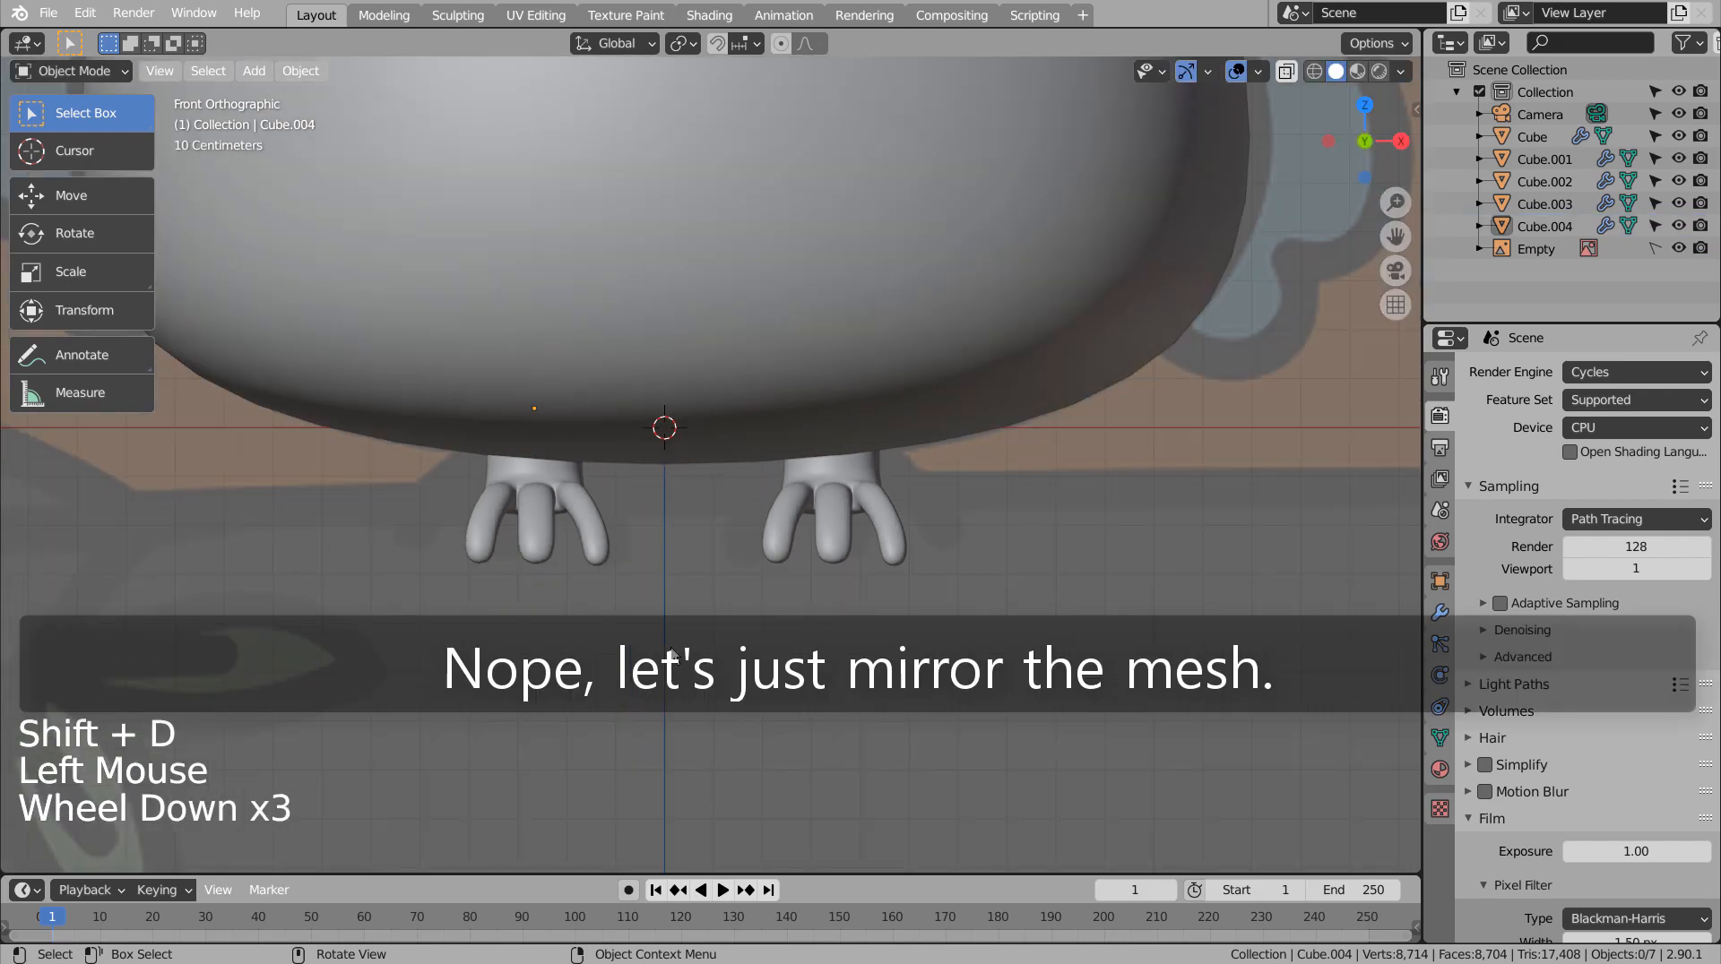
scroll(712, 629, "up", 5)
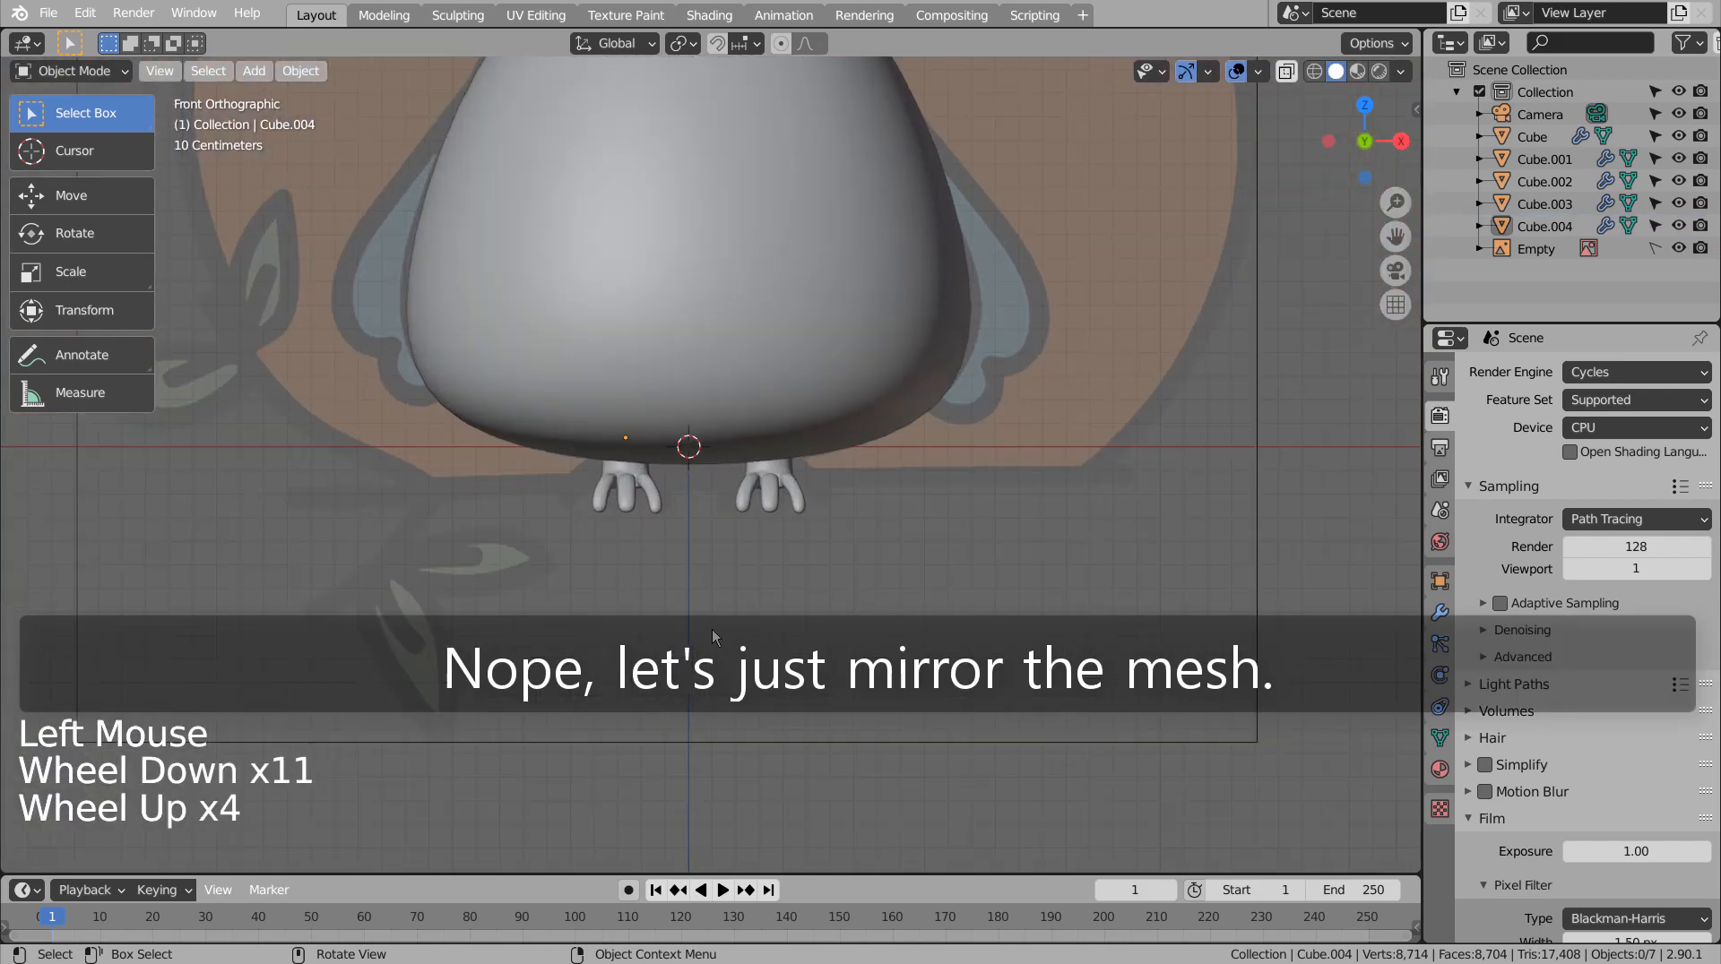
left_click(627, 489)
key("x")
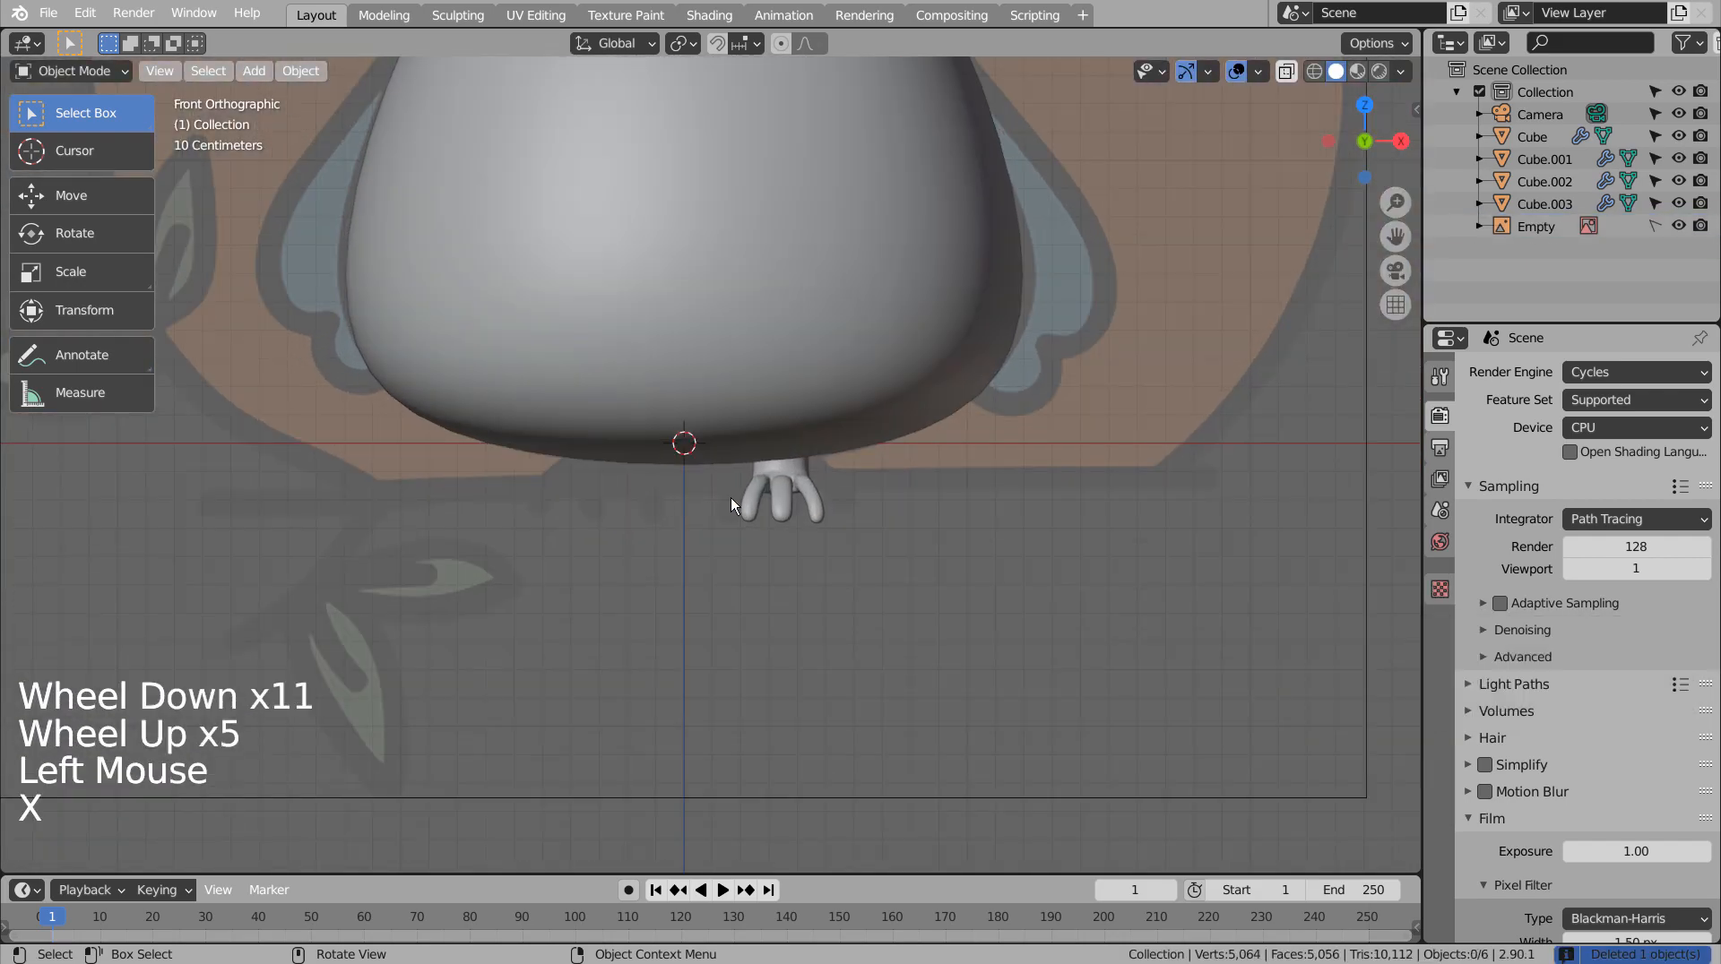
Add a Mirror modifier on the X axis to the original leg, using the body Cube as the mirror object.
left_click(833, 511)
left_click(1439, 613)
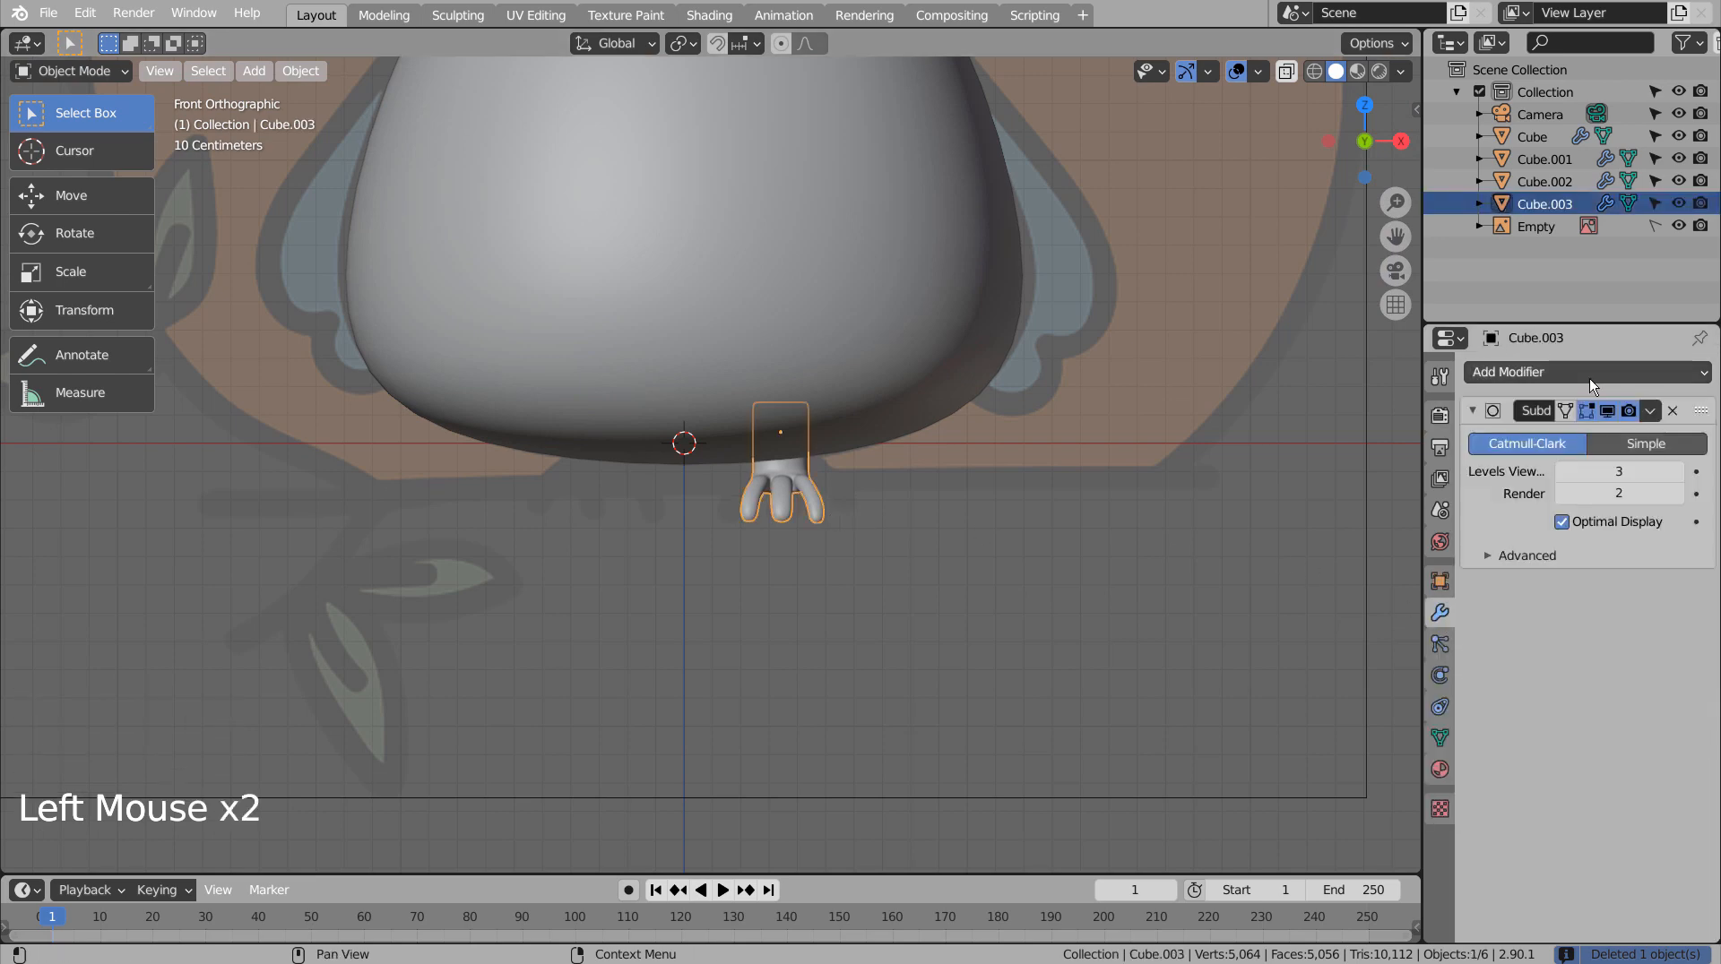
left_click(1589, 376)
left_click(1281, 595)
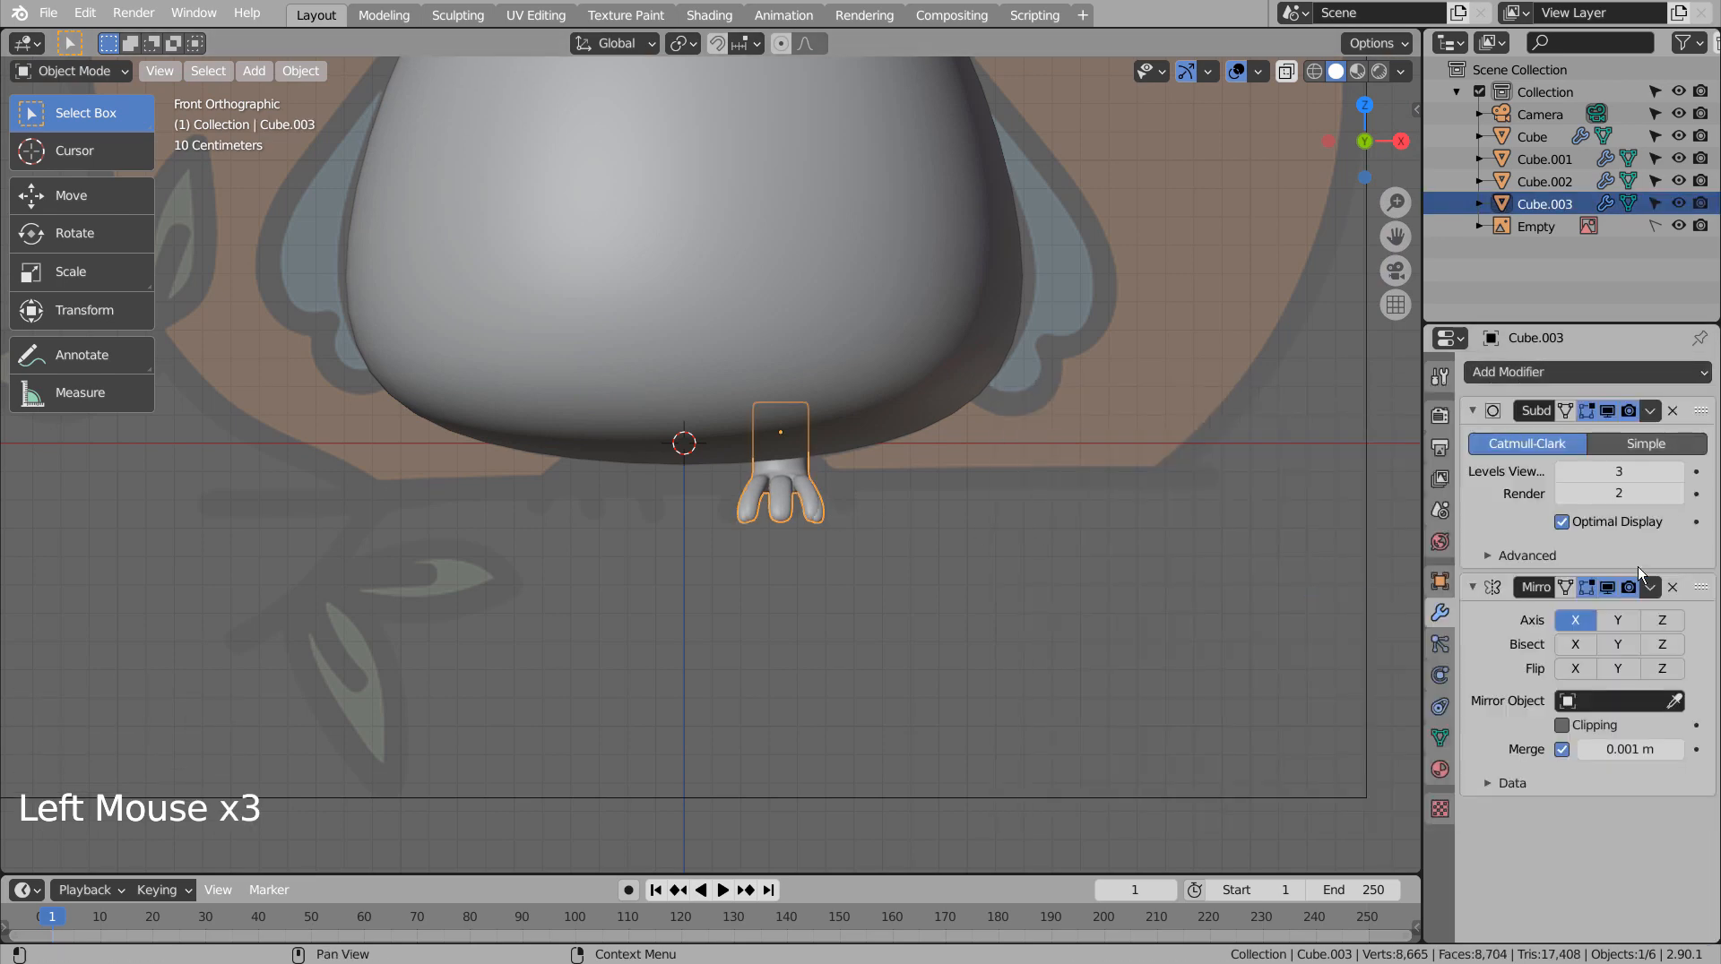
left_click_drag(1676, 706, 948, 373)
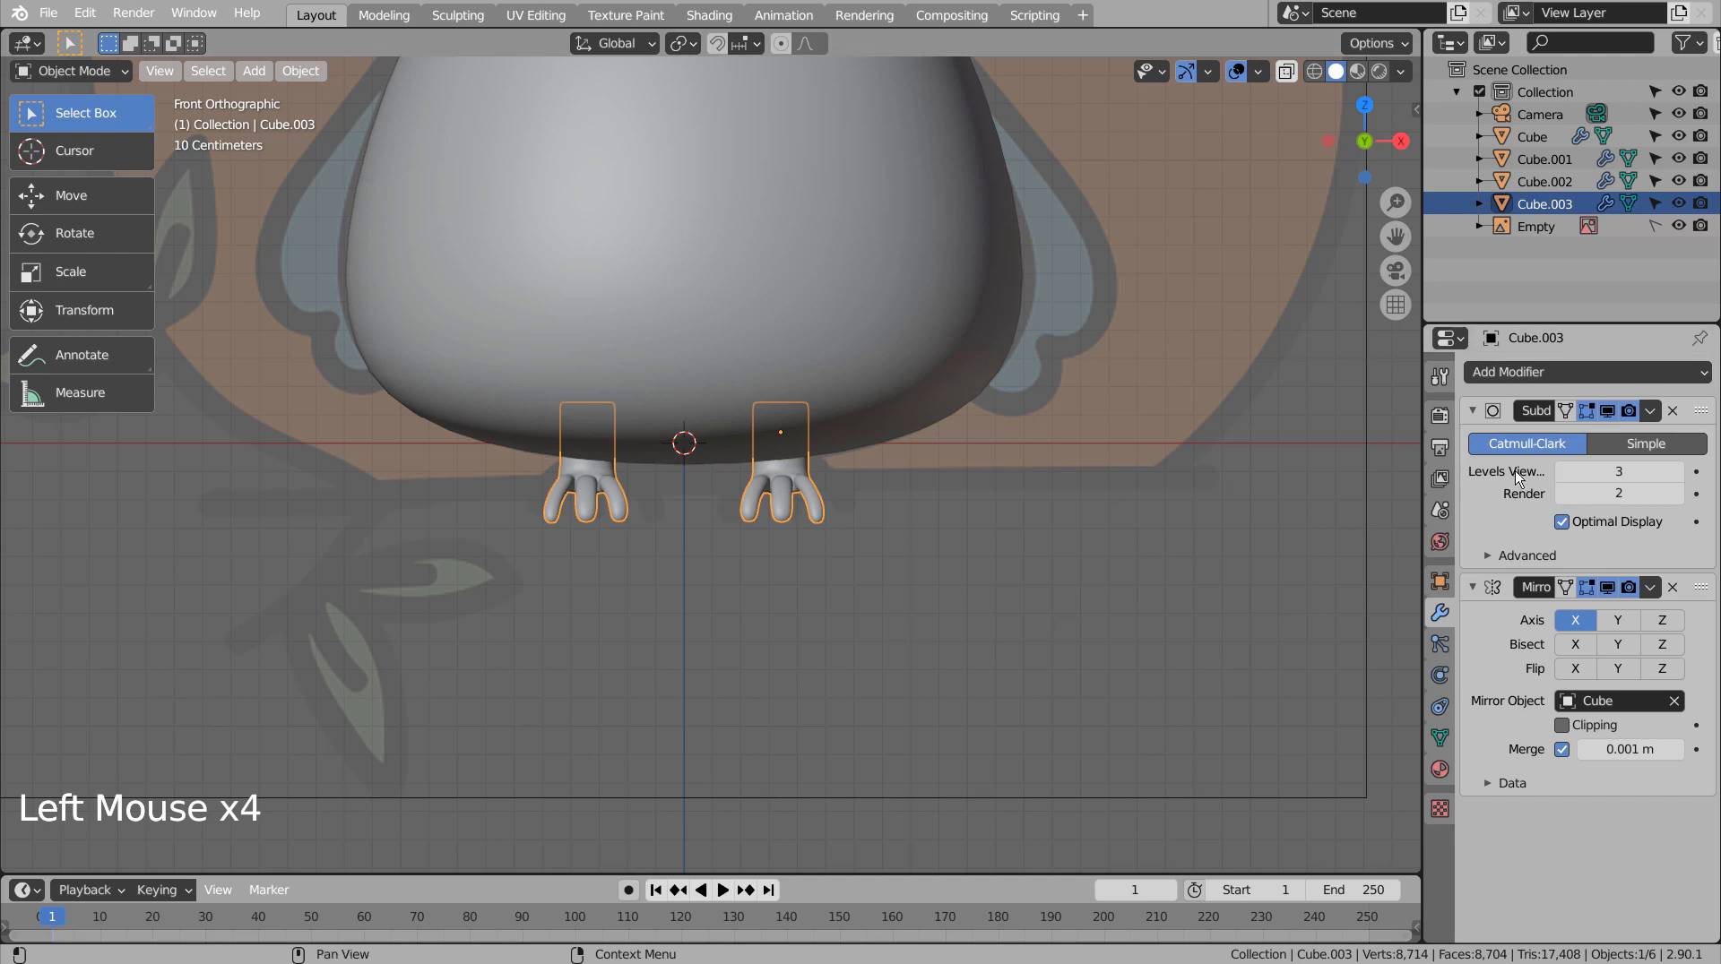
Apply the leg's Mirror and Subdivision modifiers and deselect it.
key("ctrl+a")
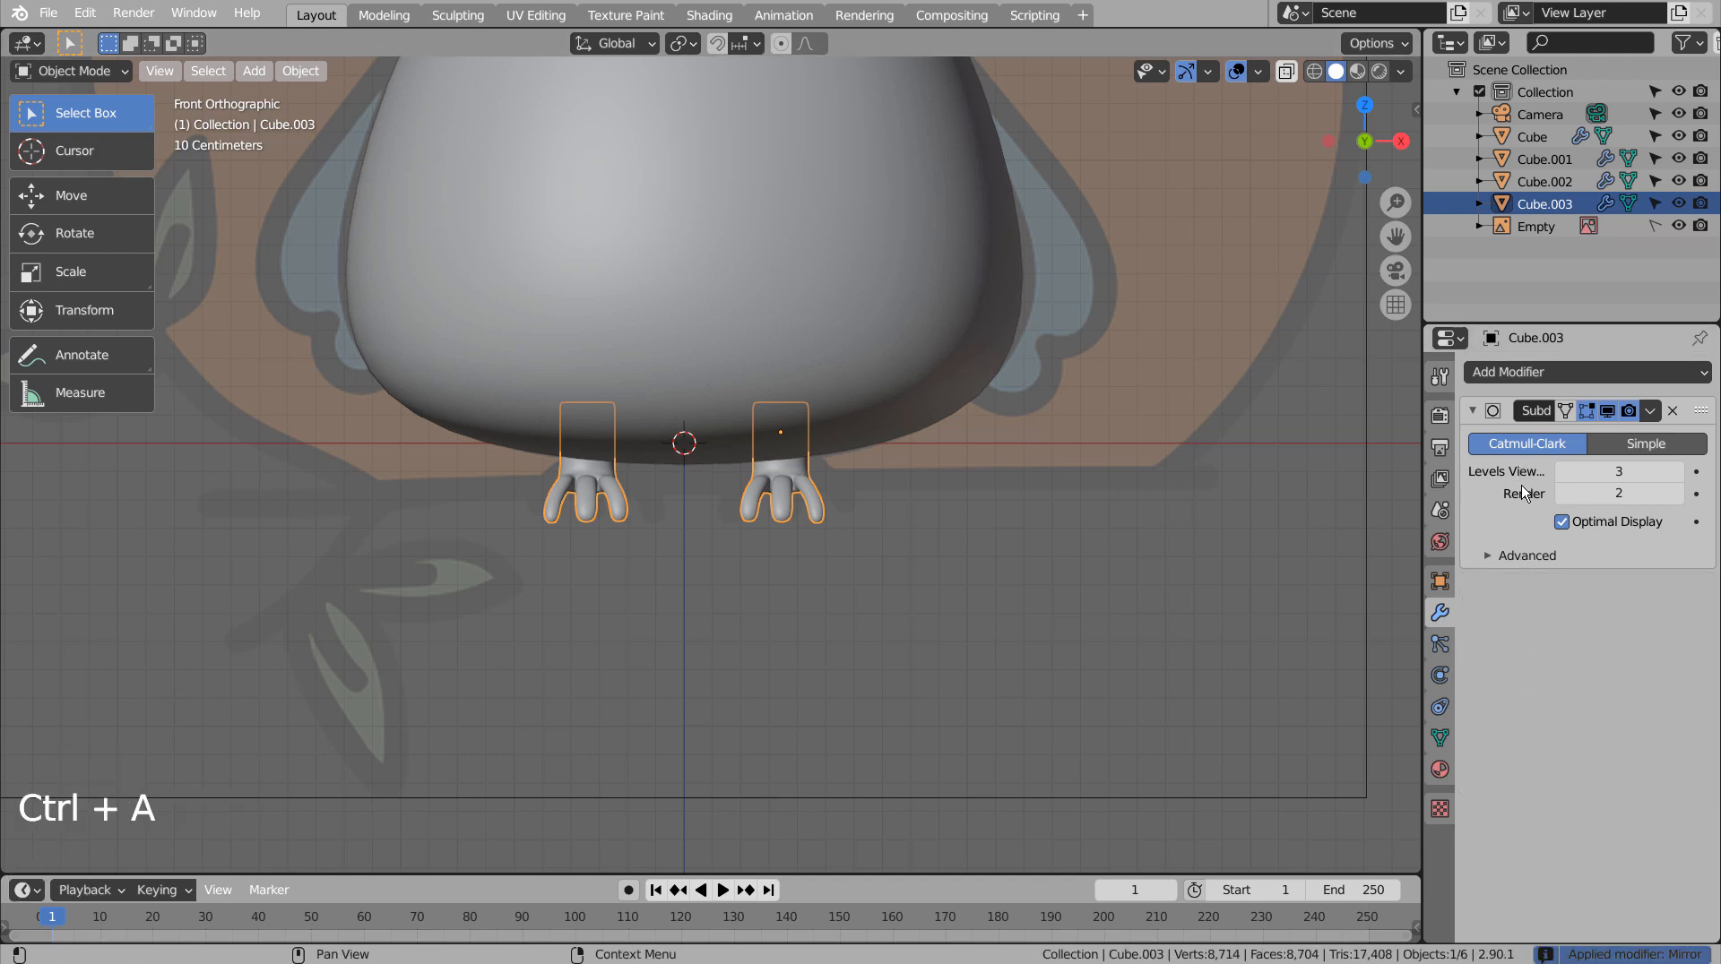
key("ctrl+a")
left_click(858, 588)
Add a new cube for the beak in the wireframe front view and give it a level 3 Subdivision Surface modifier.
middle_click_drag(858, 588, 795, 599)
scroll(801, 593, "down", 3)
scroll(801, 594, "down", 2)
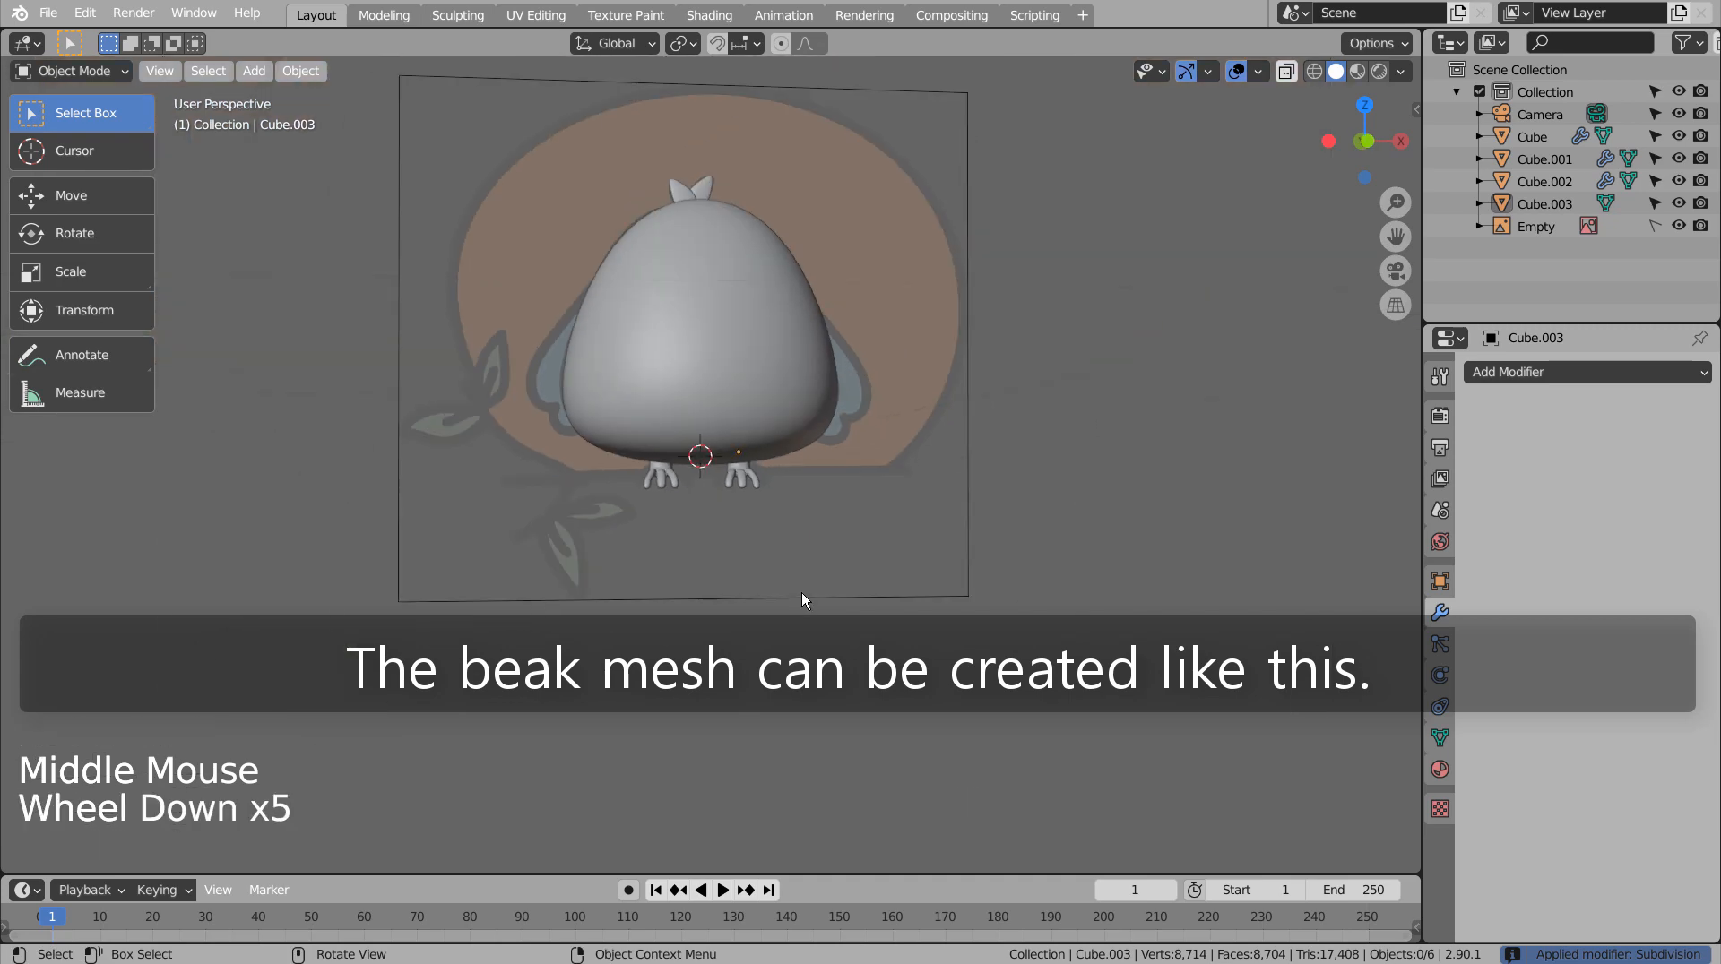
key("KP_3")
key("KP_1")
key("shift+z")
left_click(826, 561)
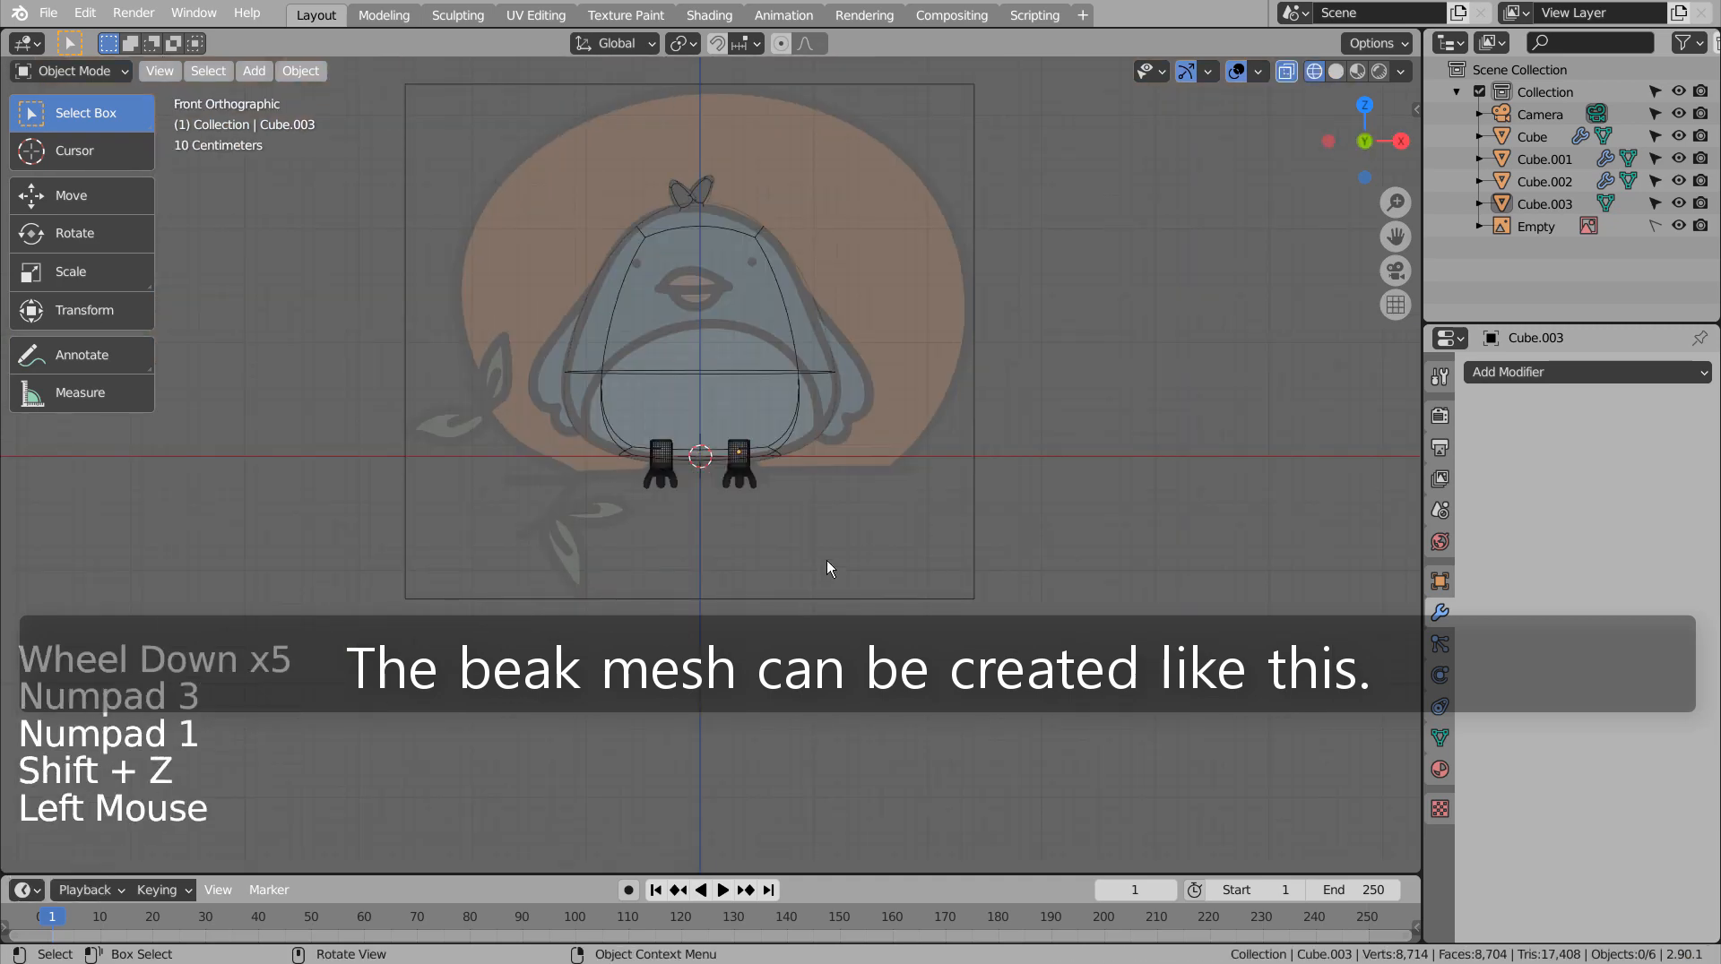
key("shift+a")
mouse_move(830, 512)
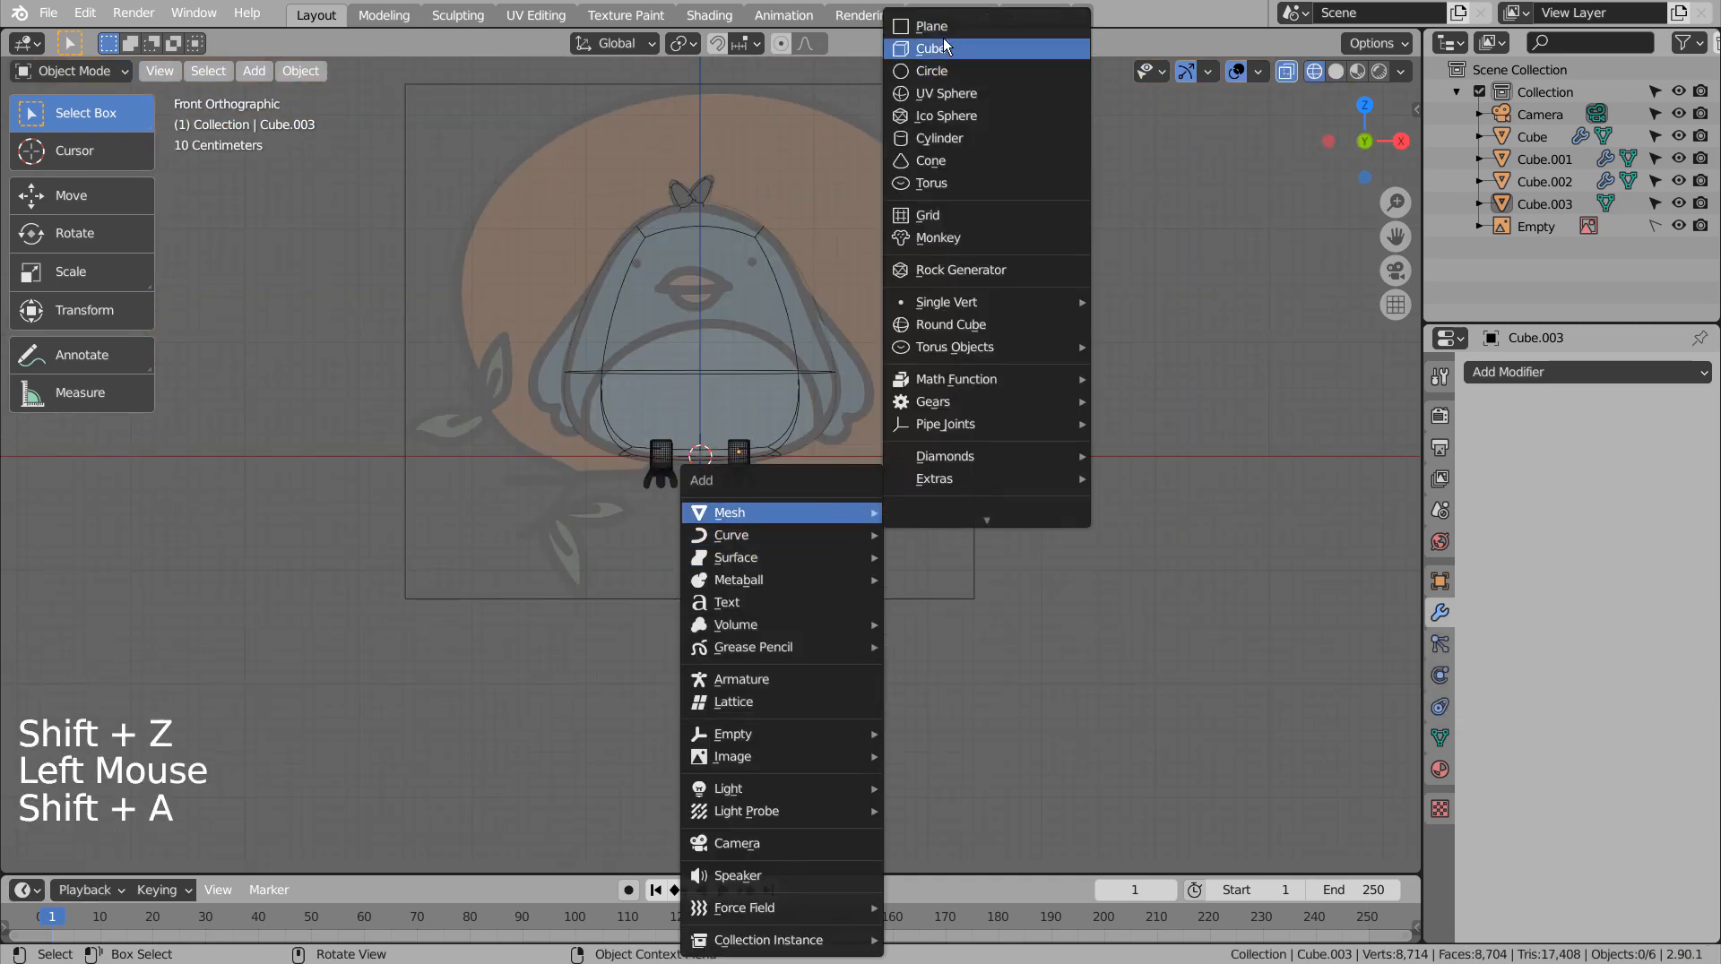
left_click(942, 47)
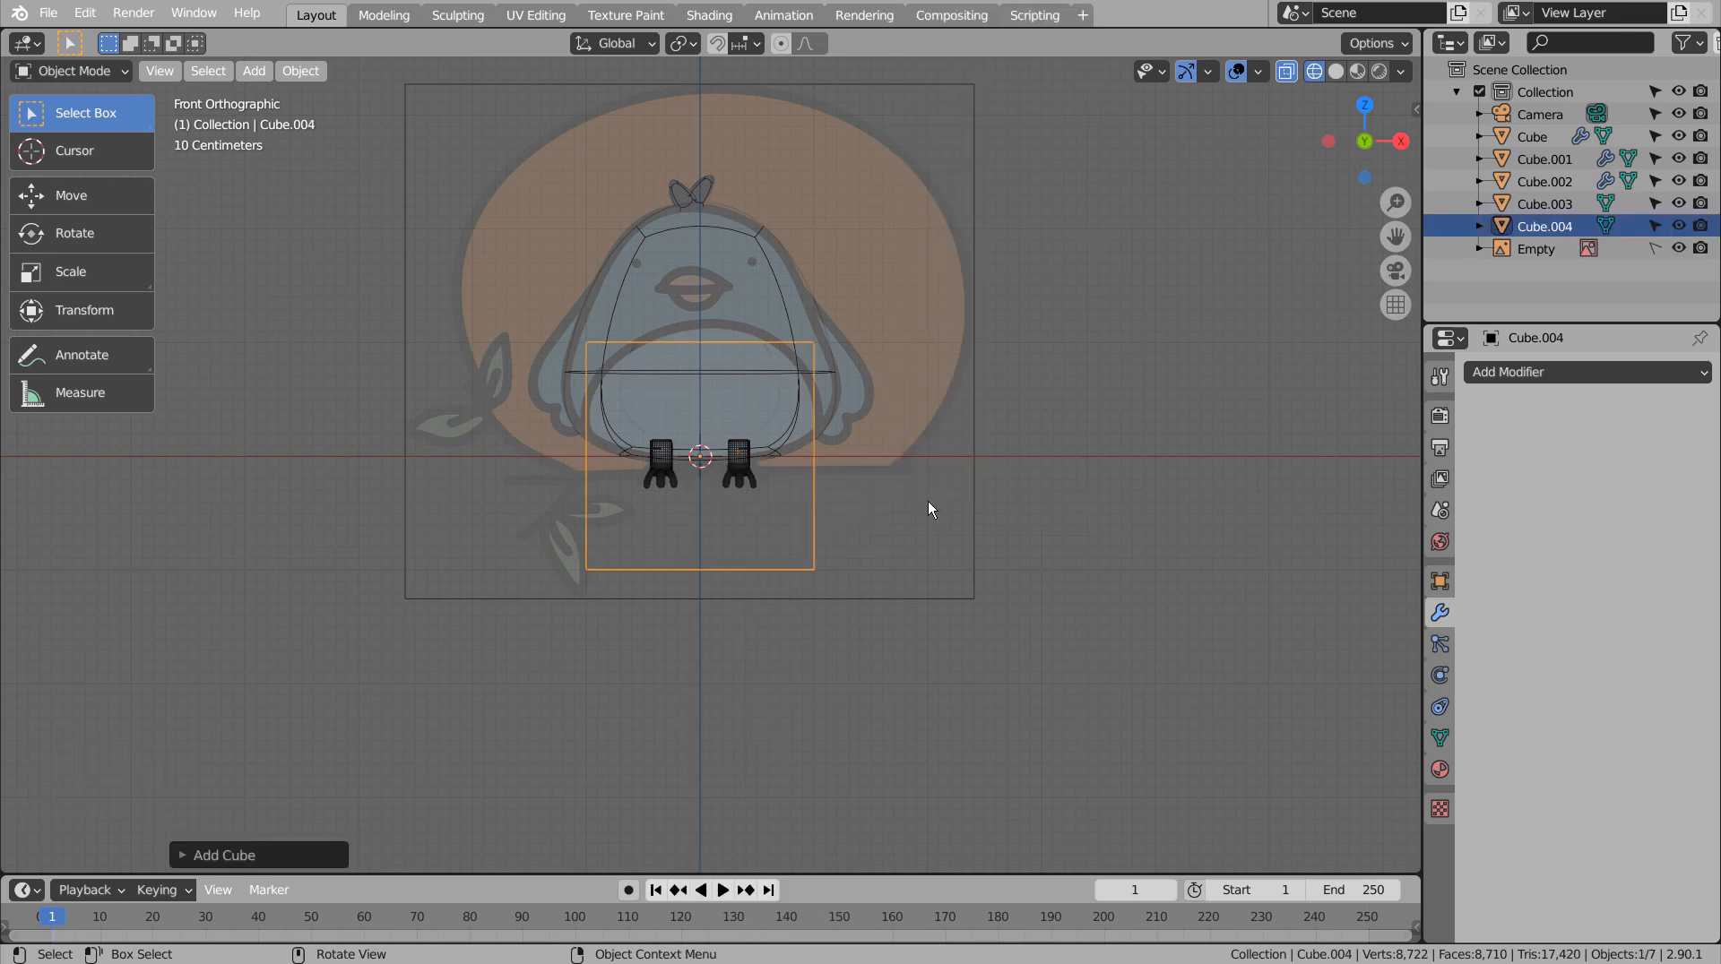
key("Tab")
key("Tab")
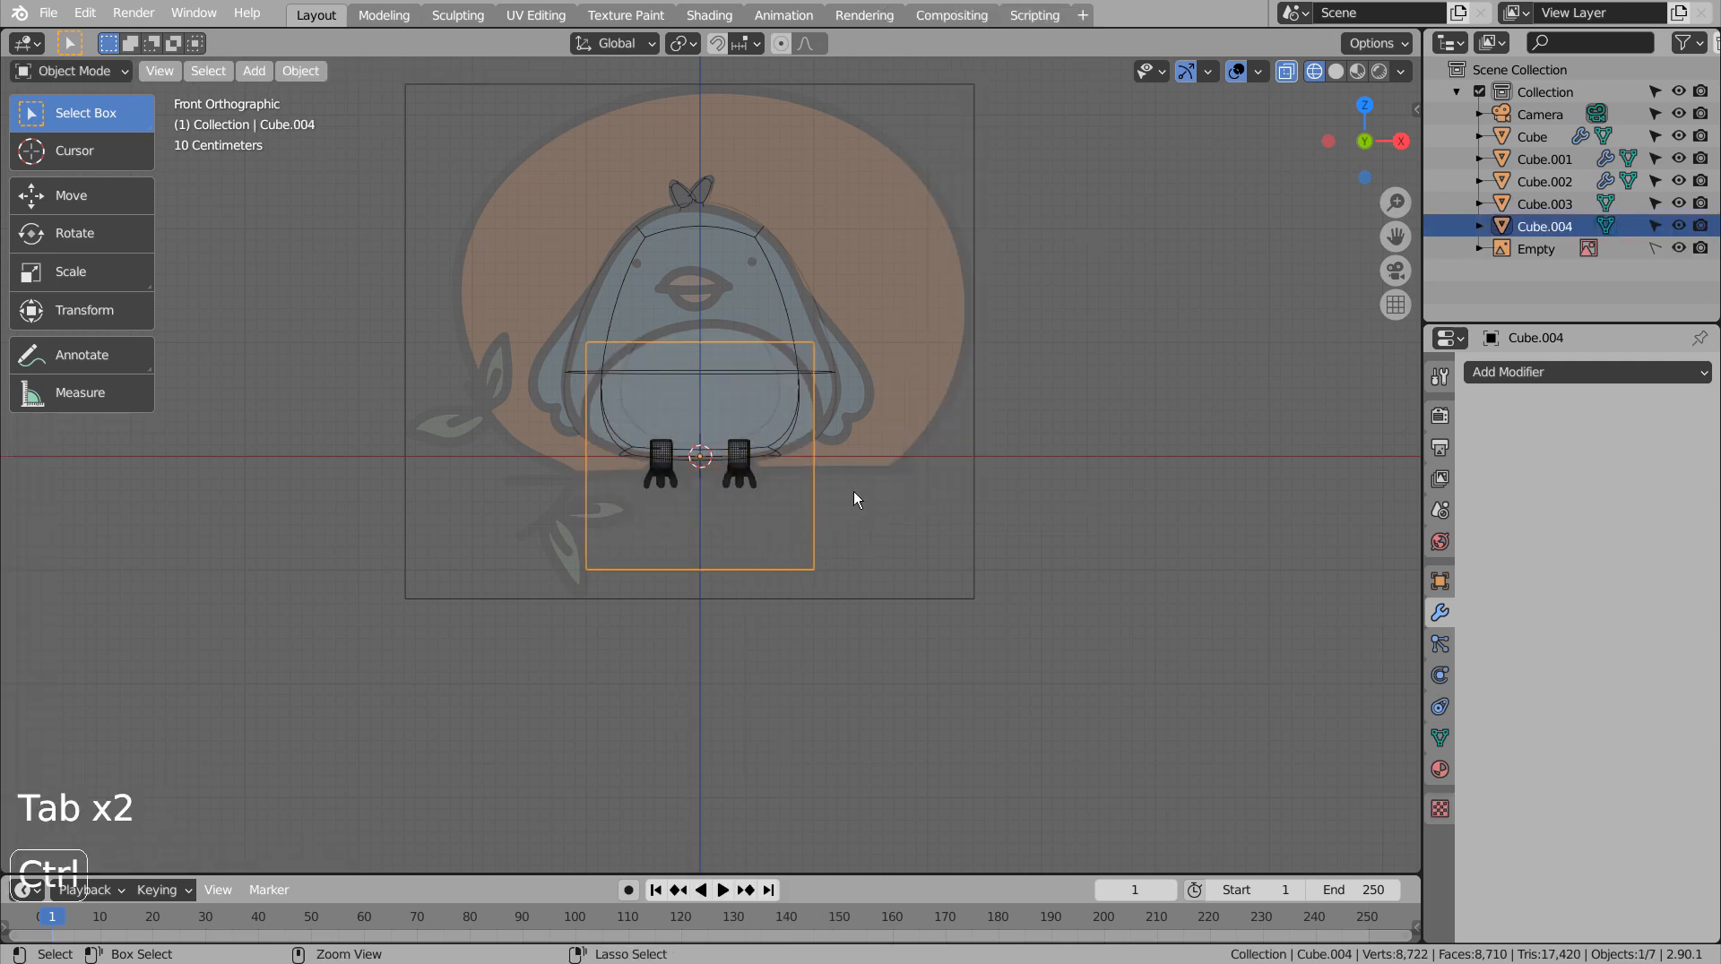
key("ctrl+3")
Add a horizontal edge loop near the beak cube's bottom and flatten the cube to about 0.12 along Z.
key("Tab")
key("ctrl+r")
left_click(829, 440)
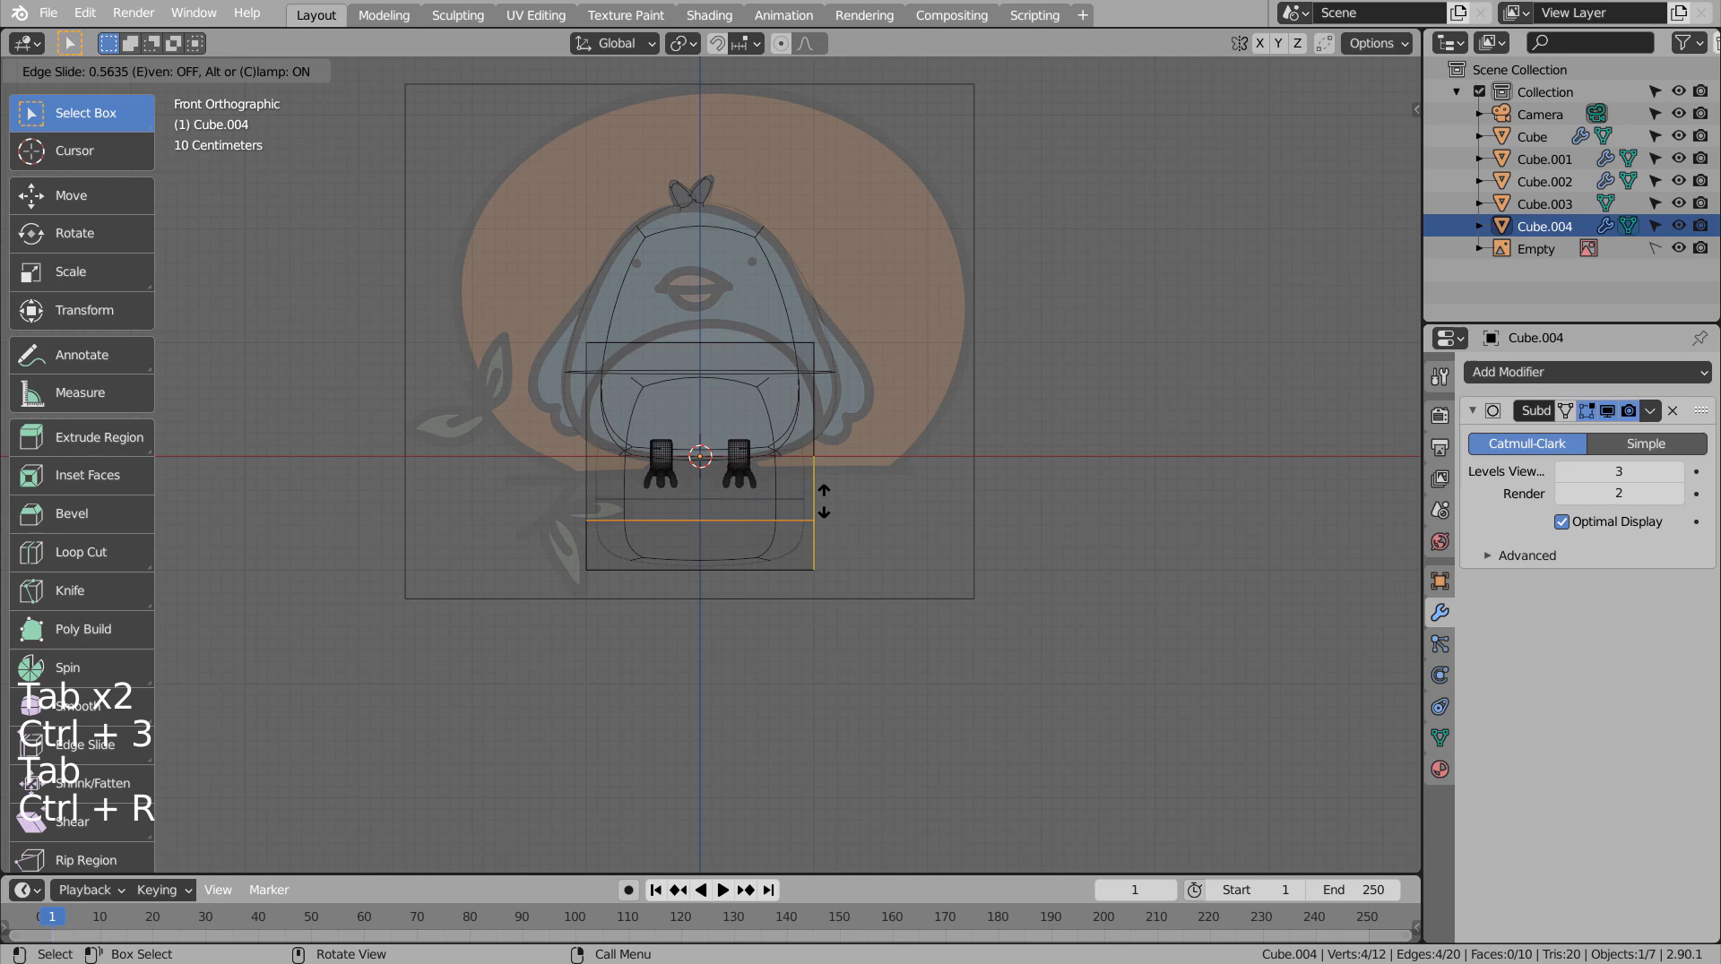
left_click(825, 552)
key("Tab")
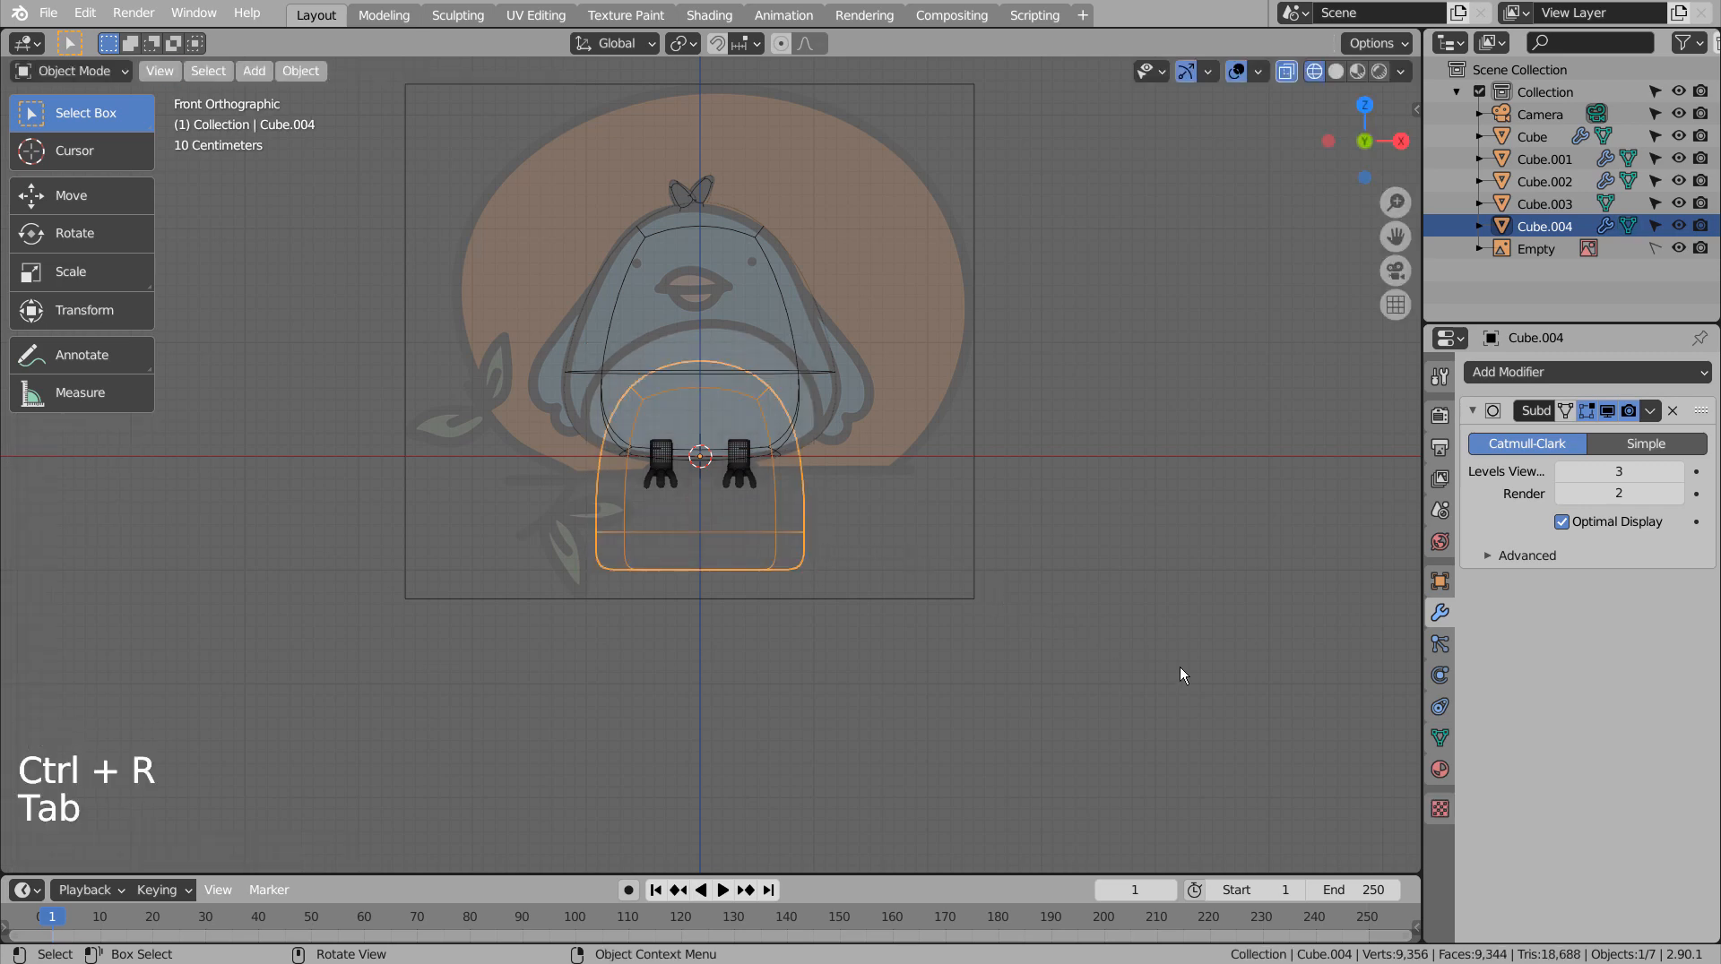
key("s")
key("z")
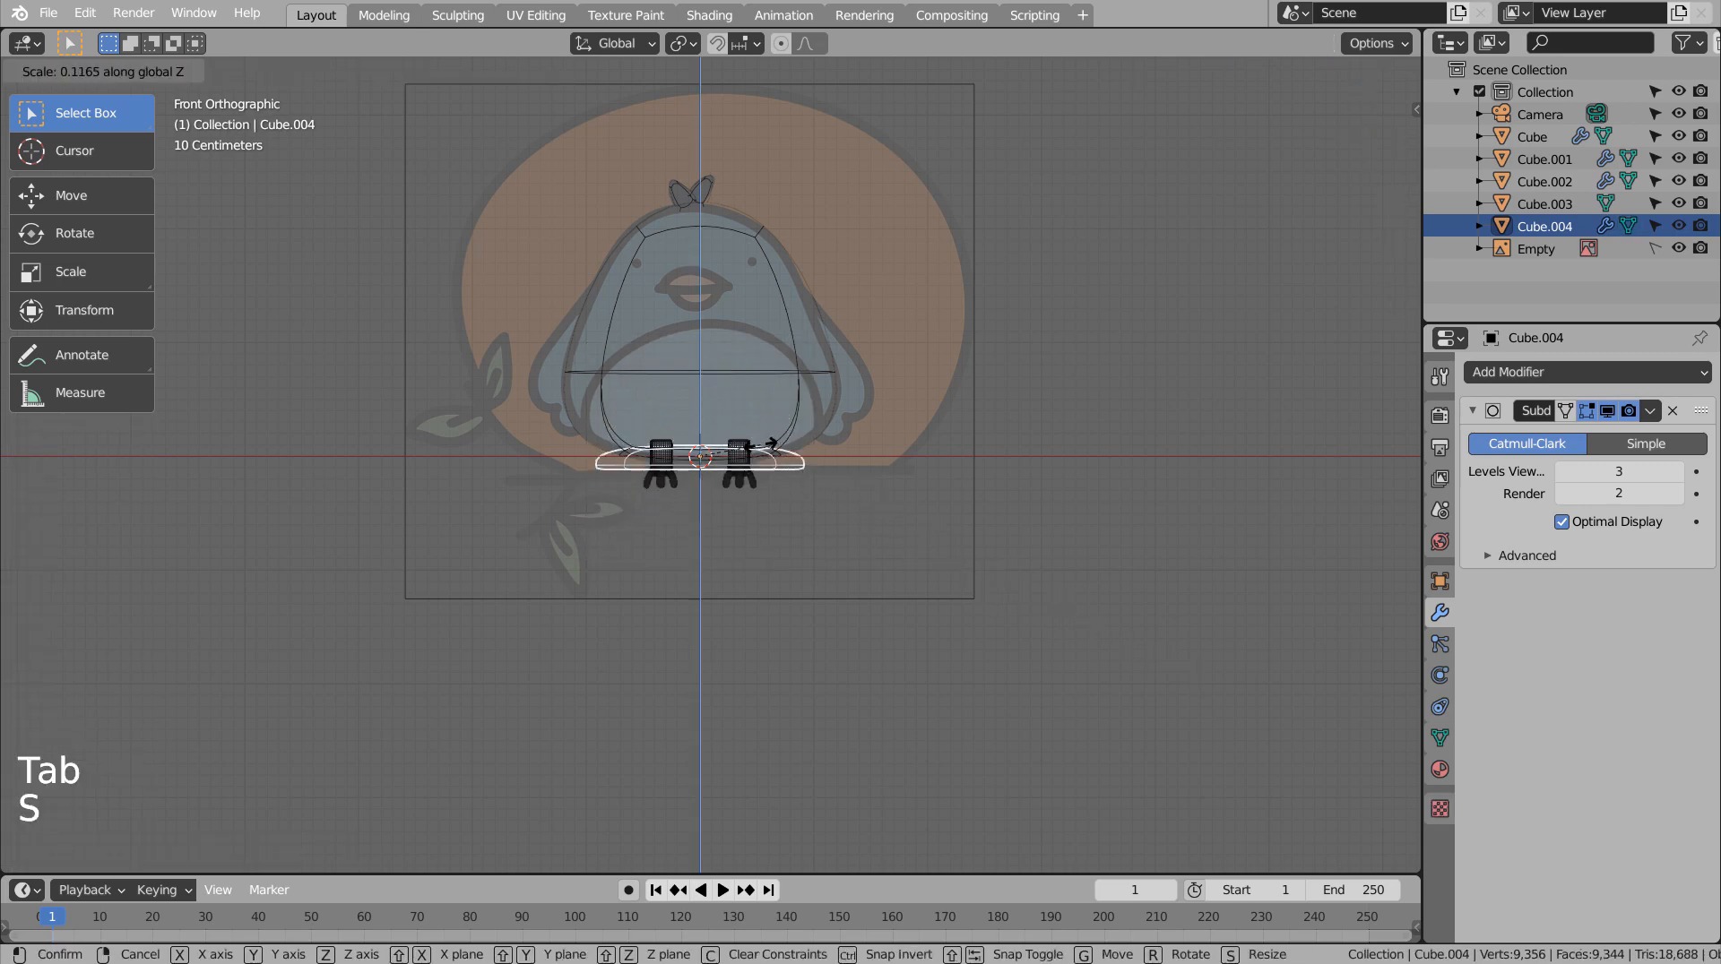
left_click(771, 443)
Scale the beak's top vertices to about 0.4 so the shape tapers upward.
key("Tab")
scroll(737, 448, "up", 4)
key("3")
key("1")
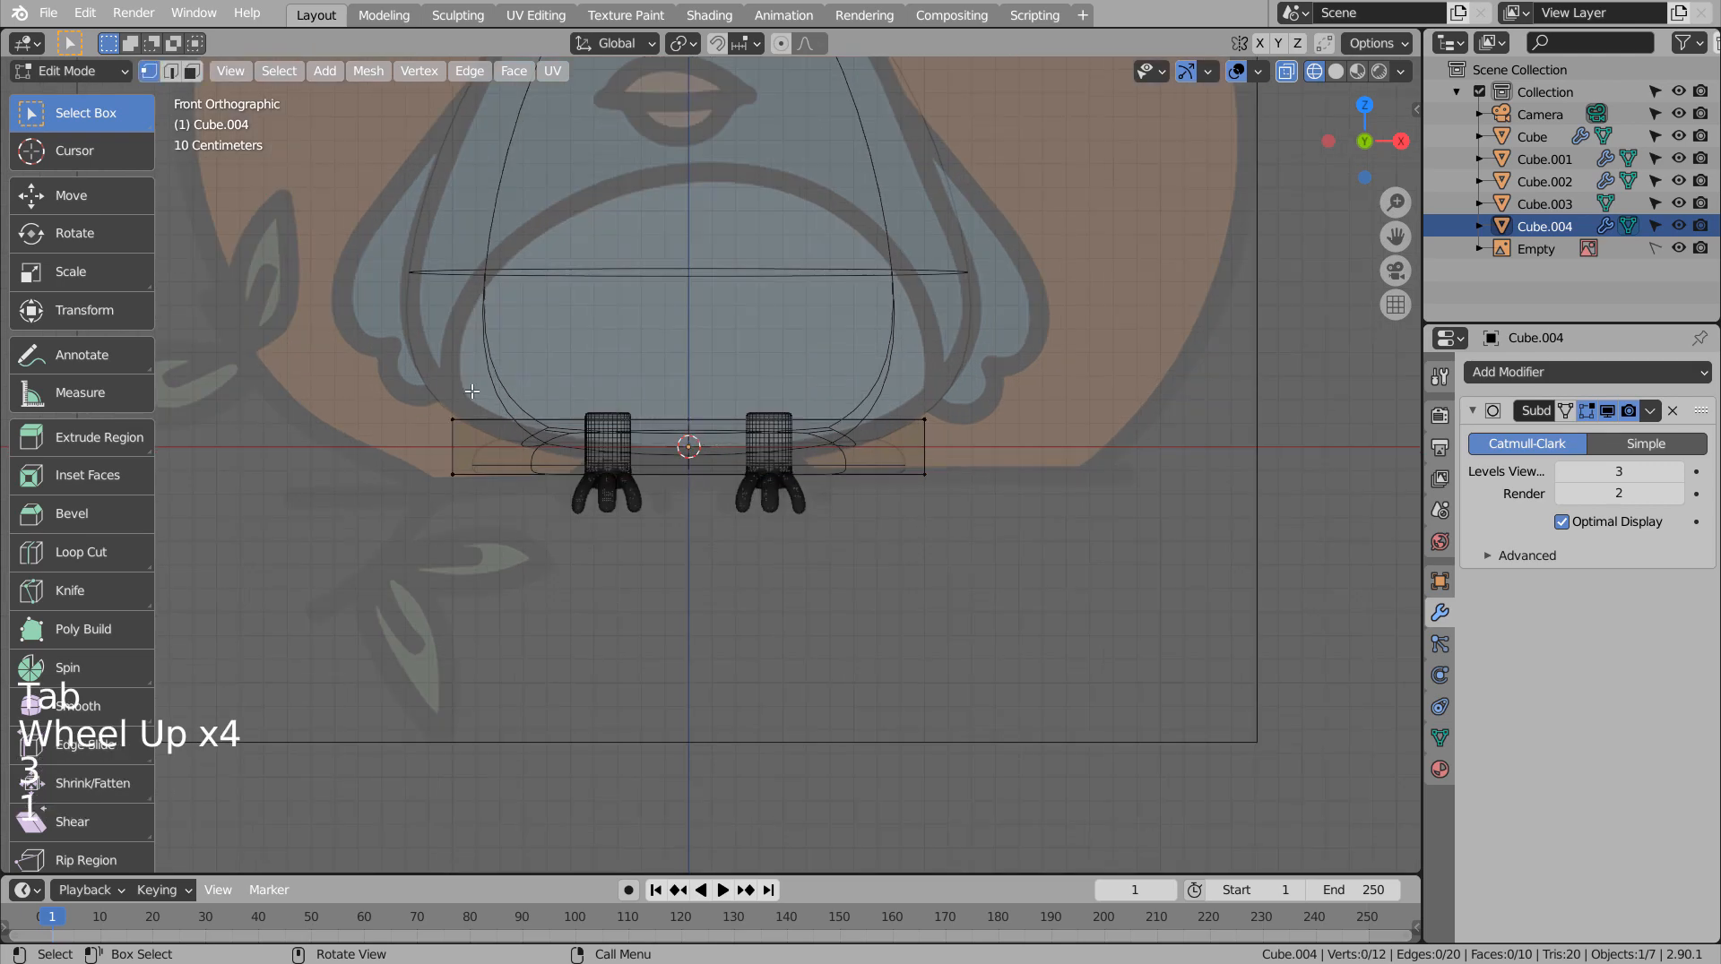
key("b")
left_click_drag(1009, 430, 1012, 431)
key("s")
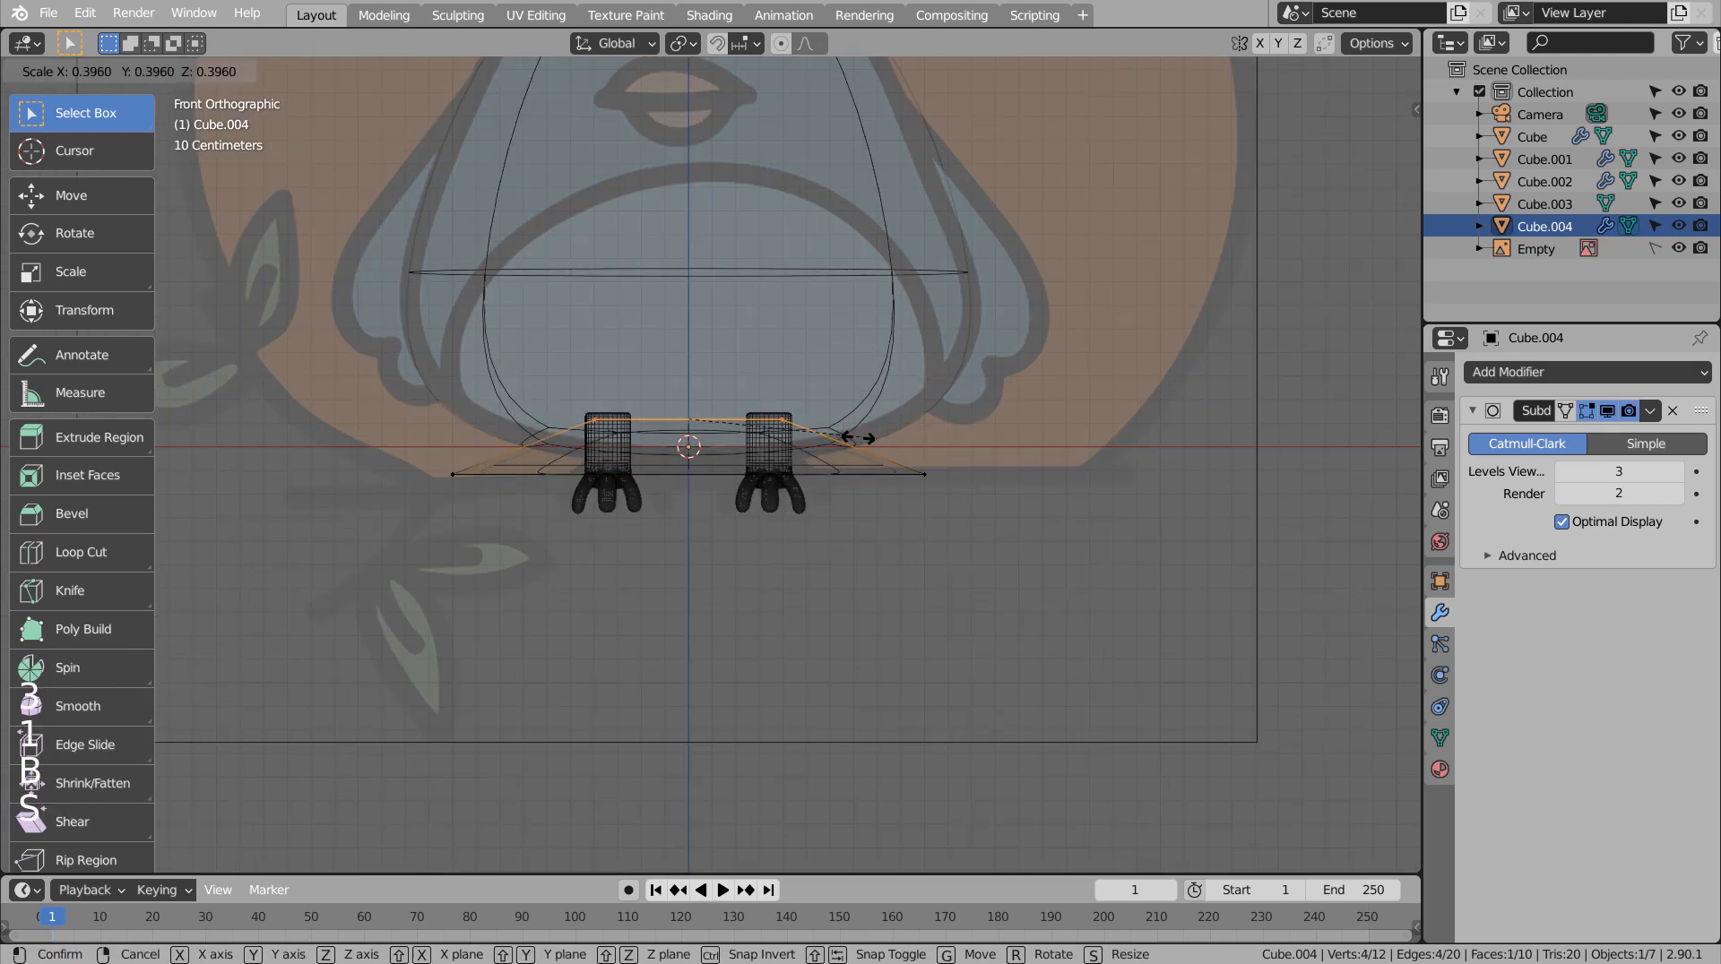
left_click(841, 438)
key("Tab")
scroll(977, 470, "down", 2)
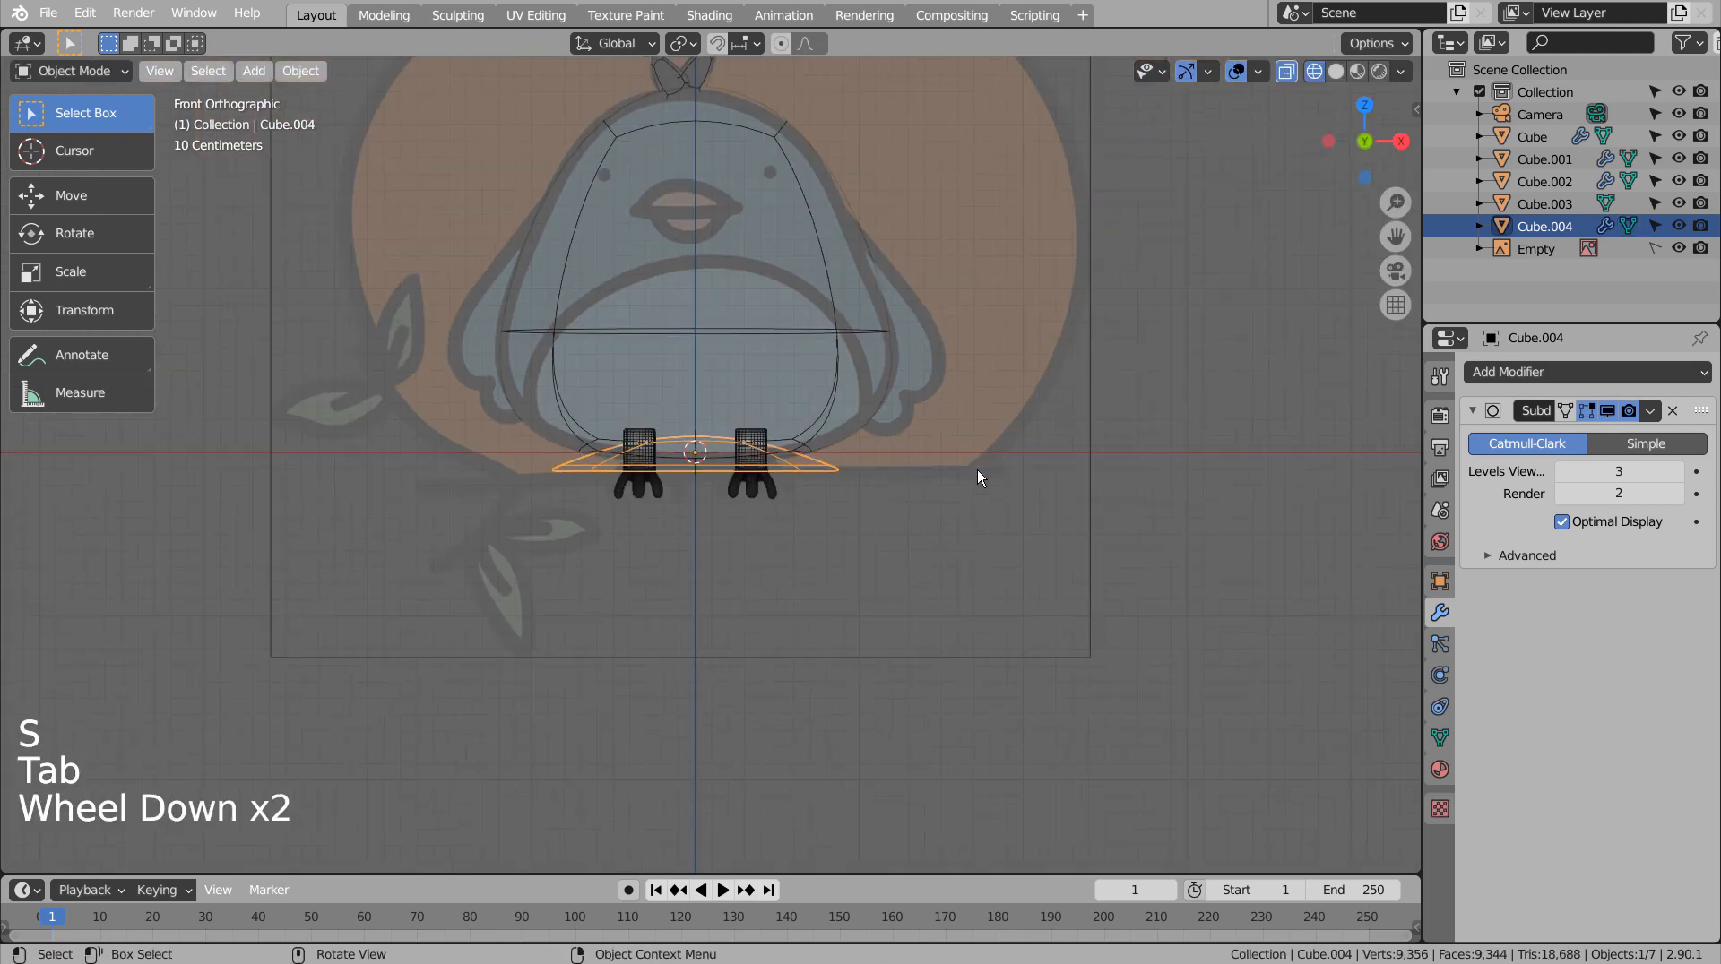
Raise the beak about 1.5 m along Z to the reference's upper beak and scale it to about 0.46.
key("g")
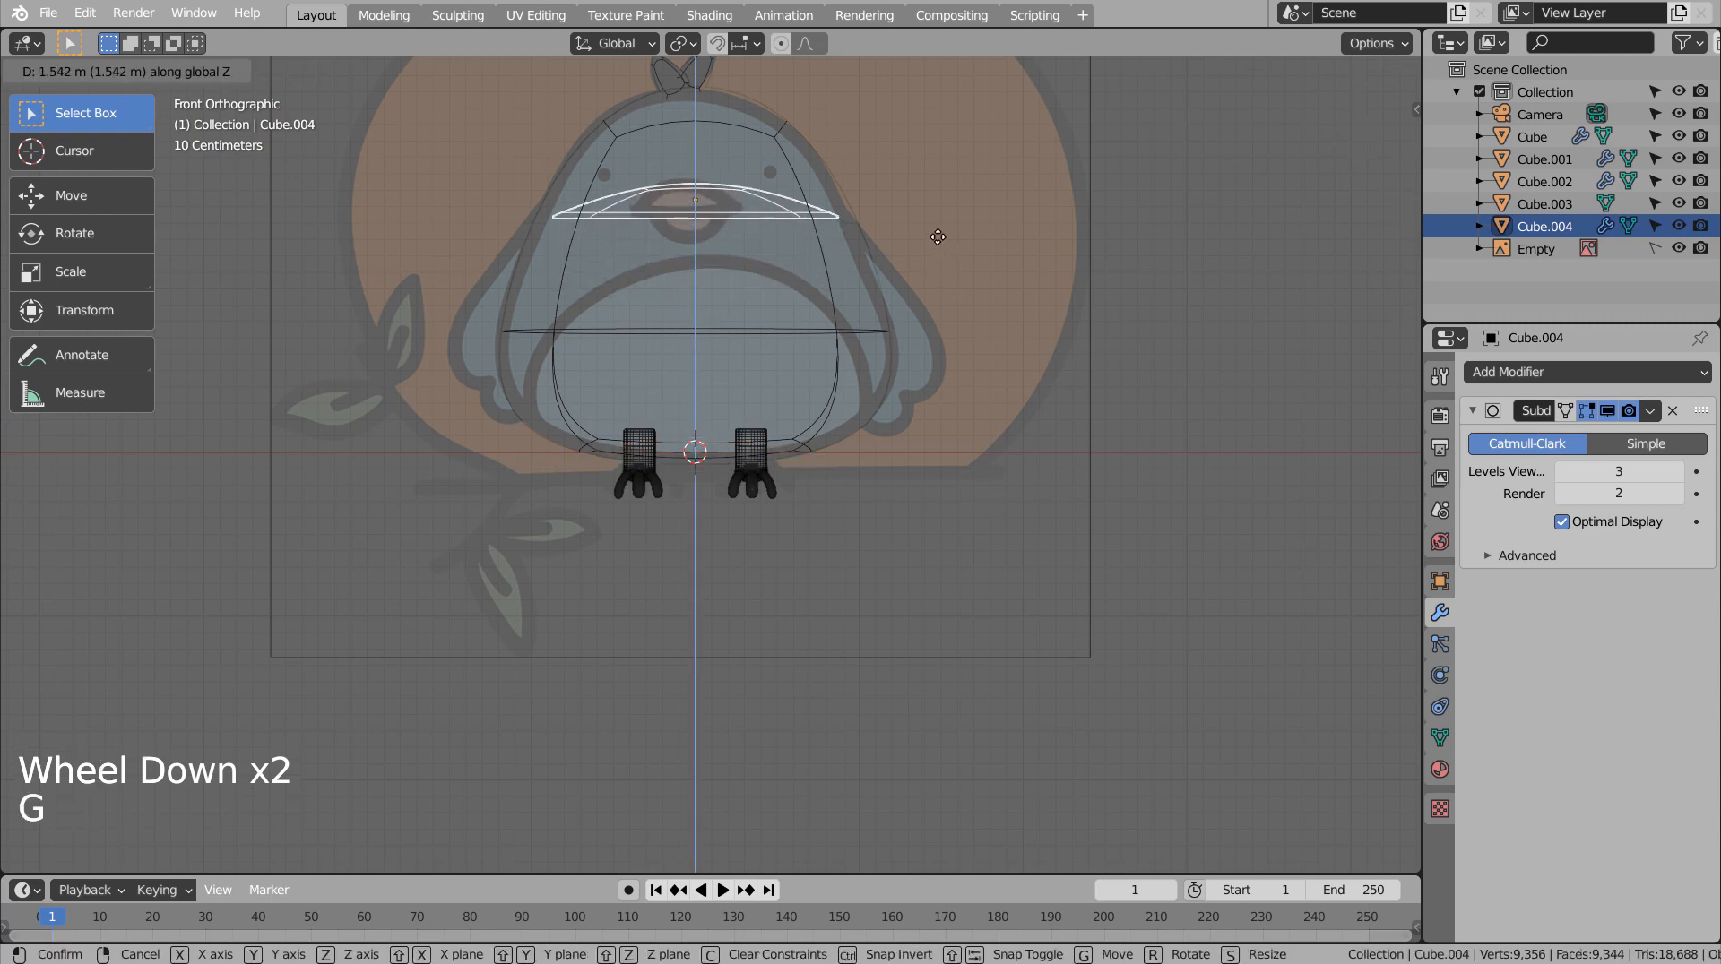
left_click(935, 247)
key("s")
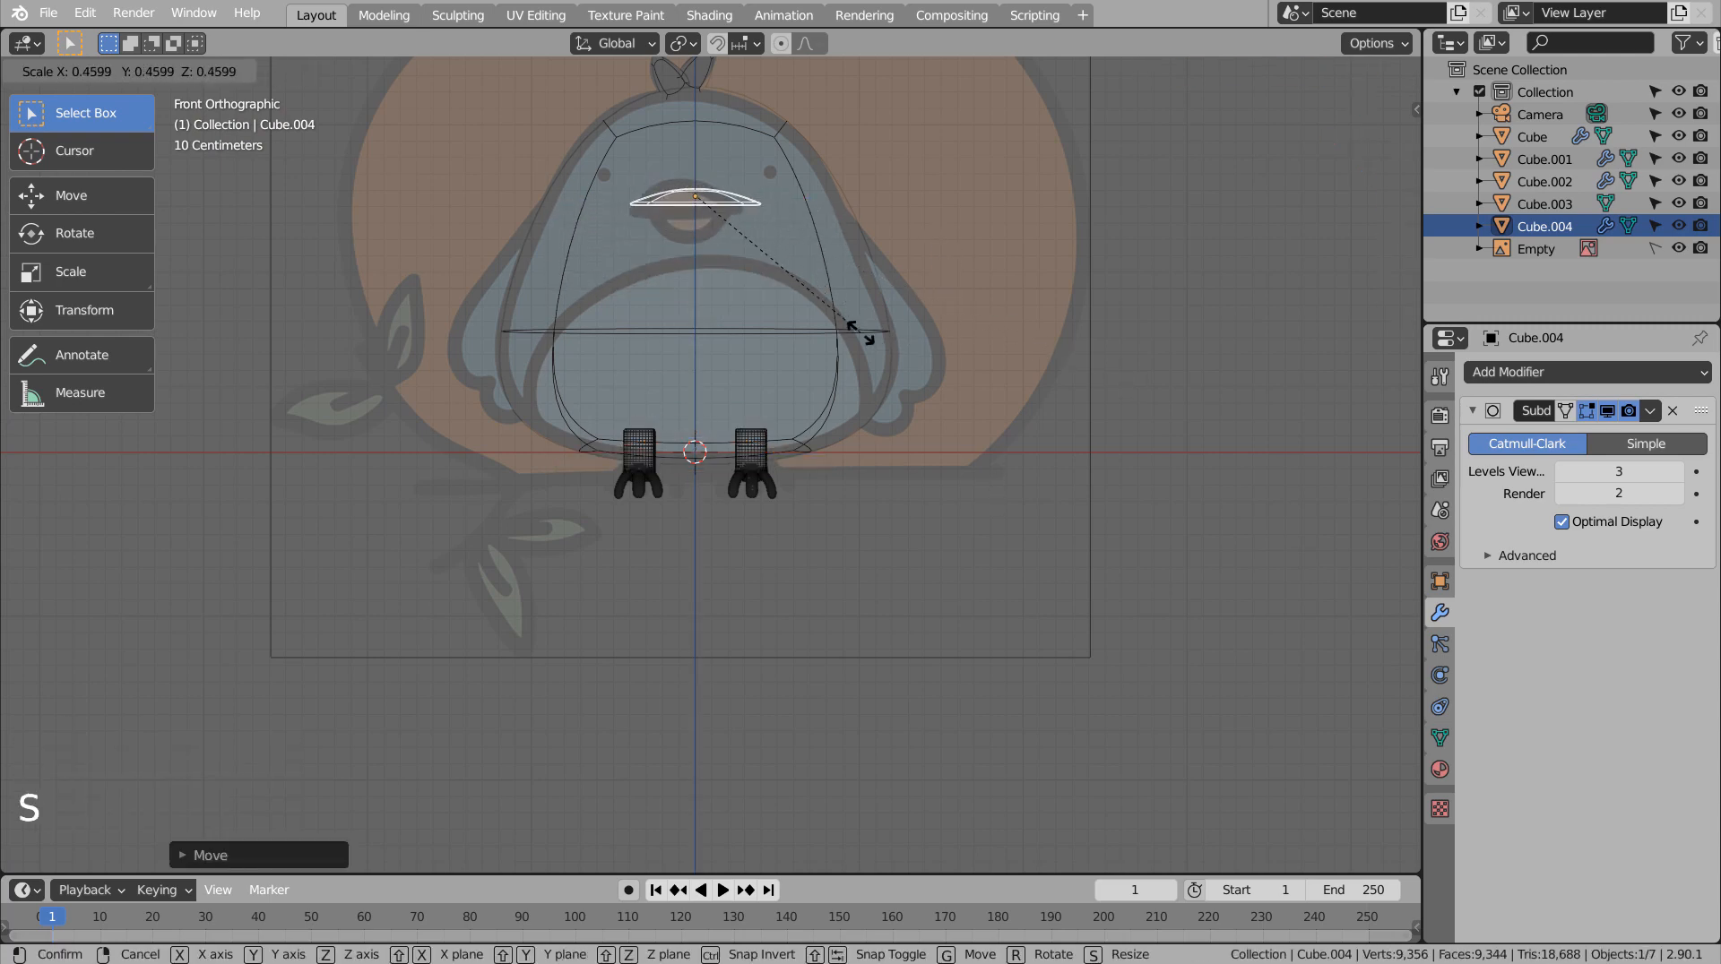
left_click(857, 337)
Stretch the beak to about 1.57 along Z and scale it down slightly to fit the reference outline.
key("s")
key("z")
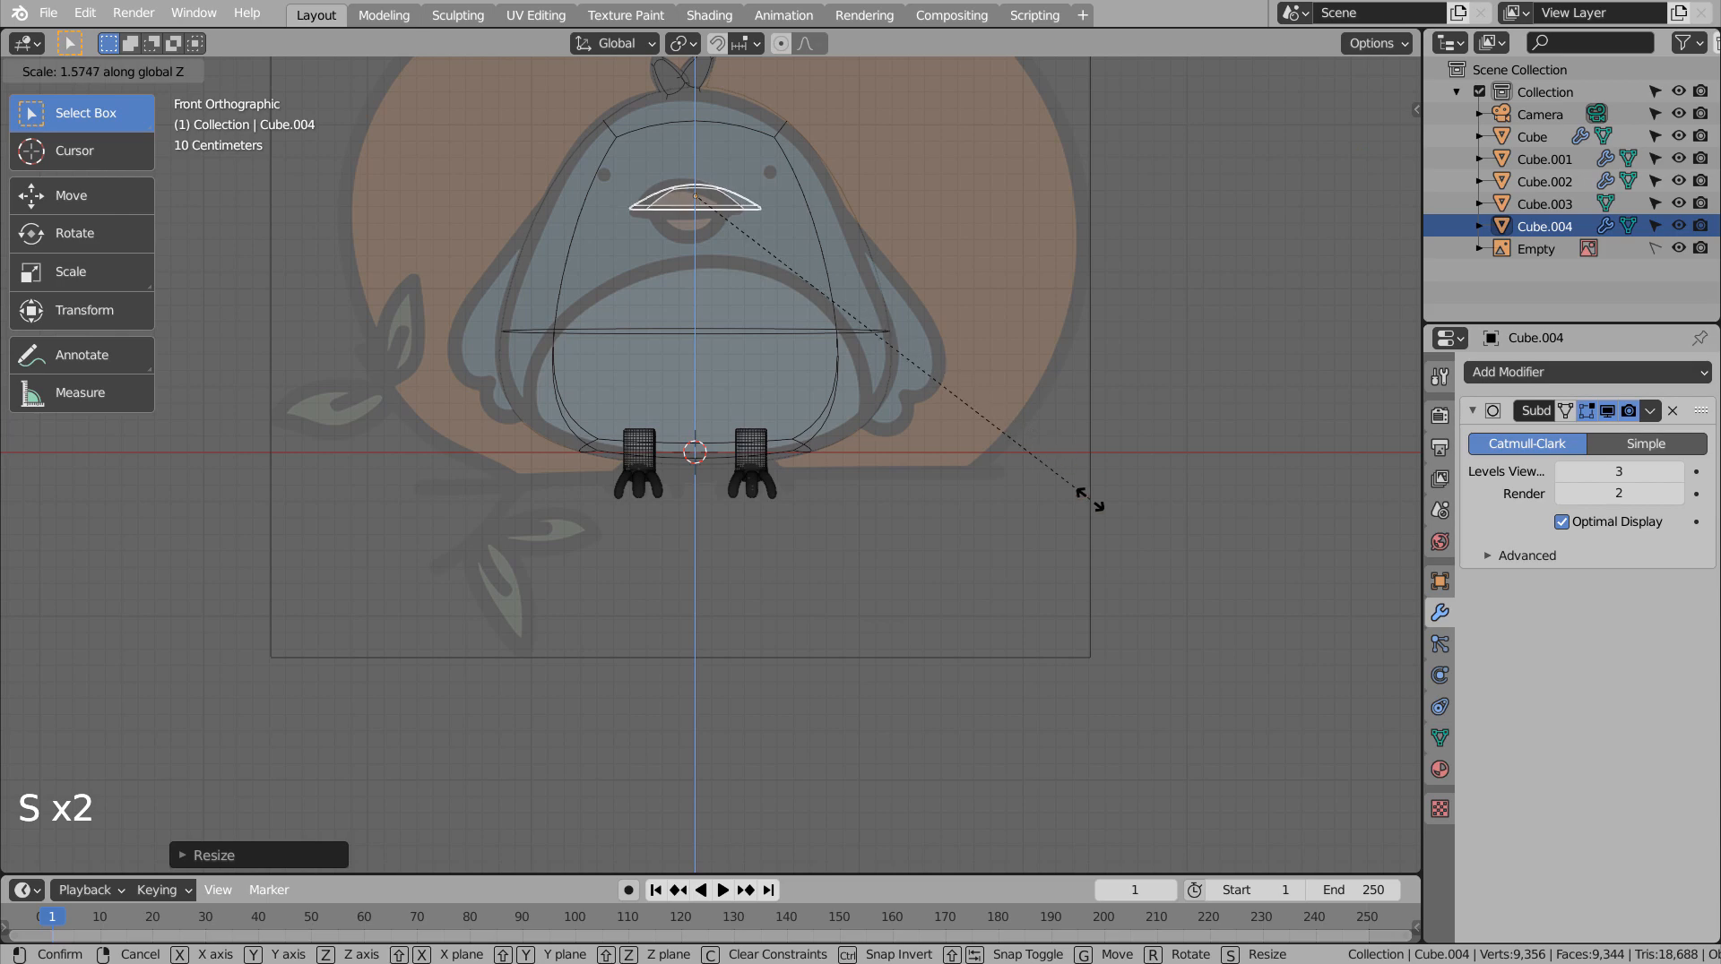
left_click(1087, 499)
key("s")
left_click(1050, 500)
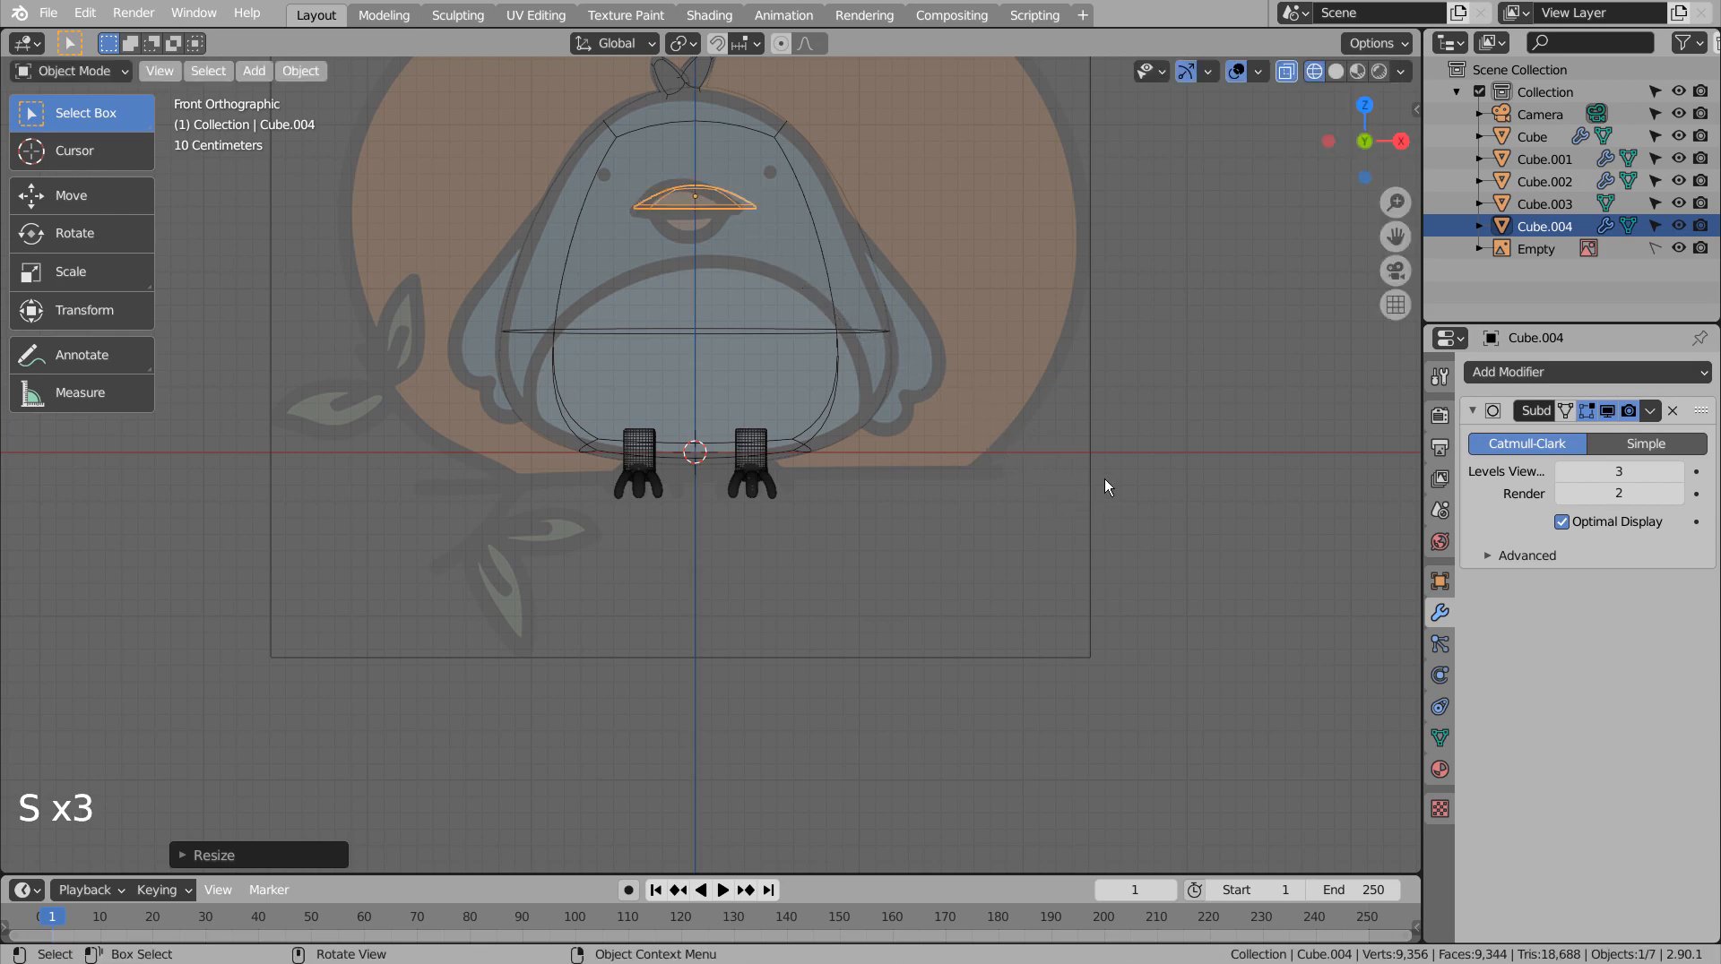
Move the beak about 0.75 m forward along Y to the front of the body in side view.
key("KP_3")
key("g")
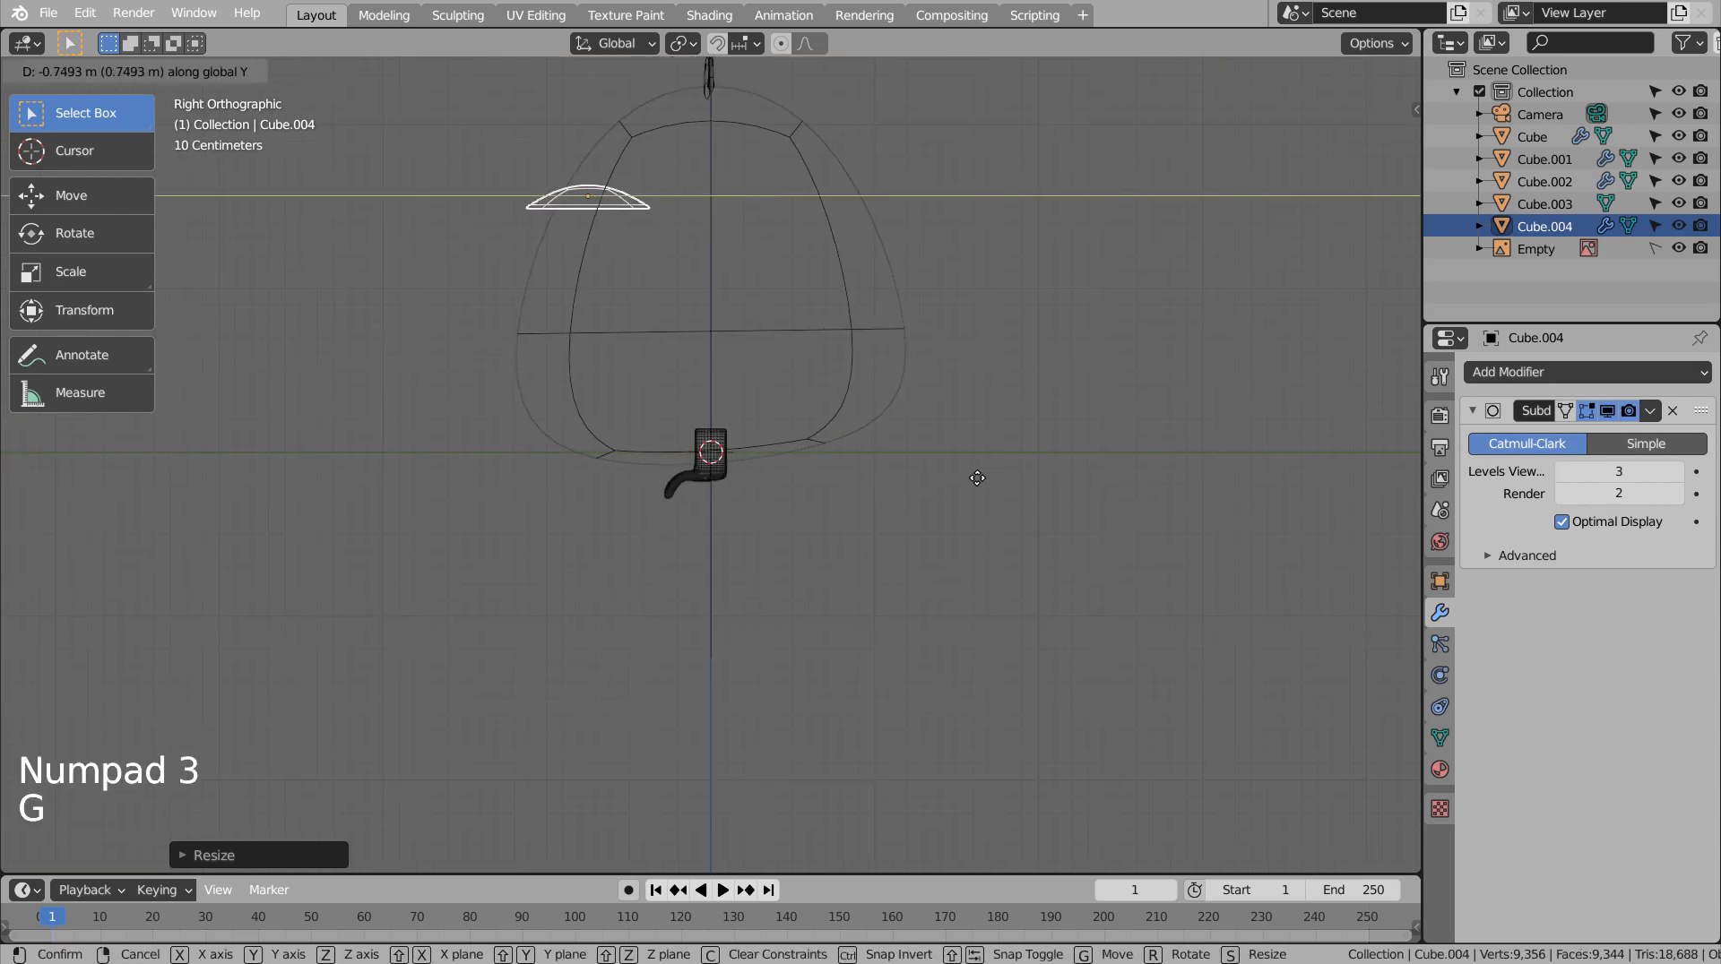
left_click(976, 478)
key("KP_7")
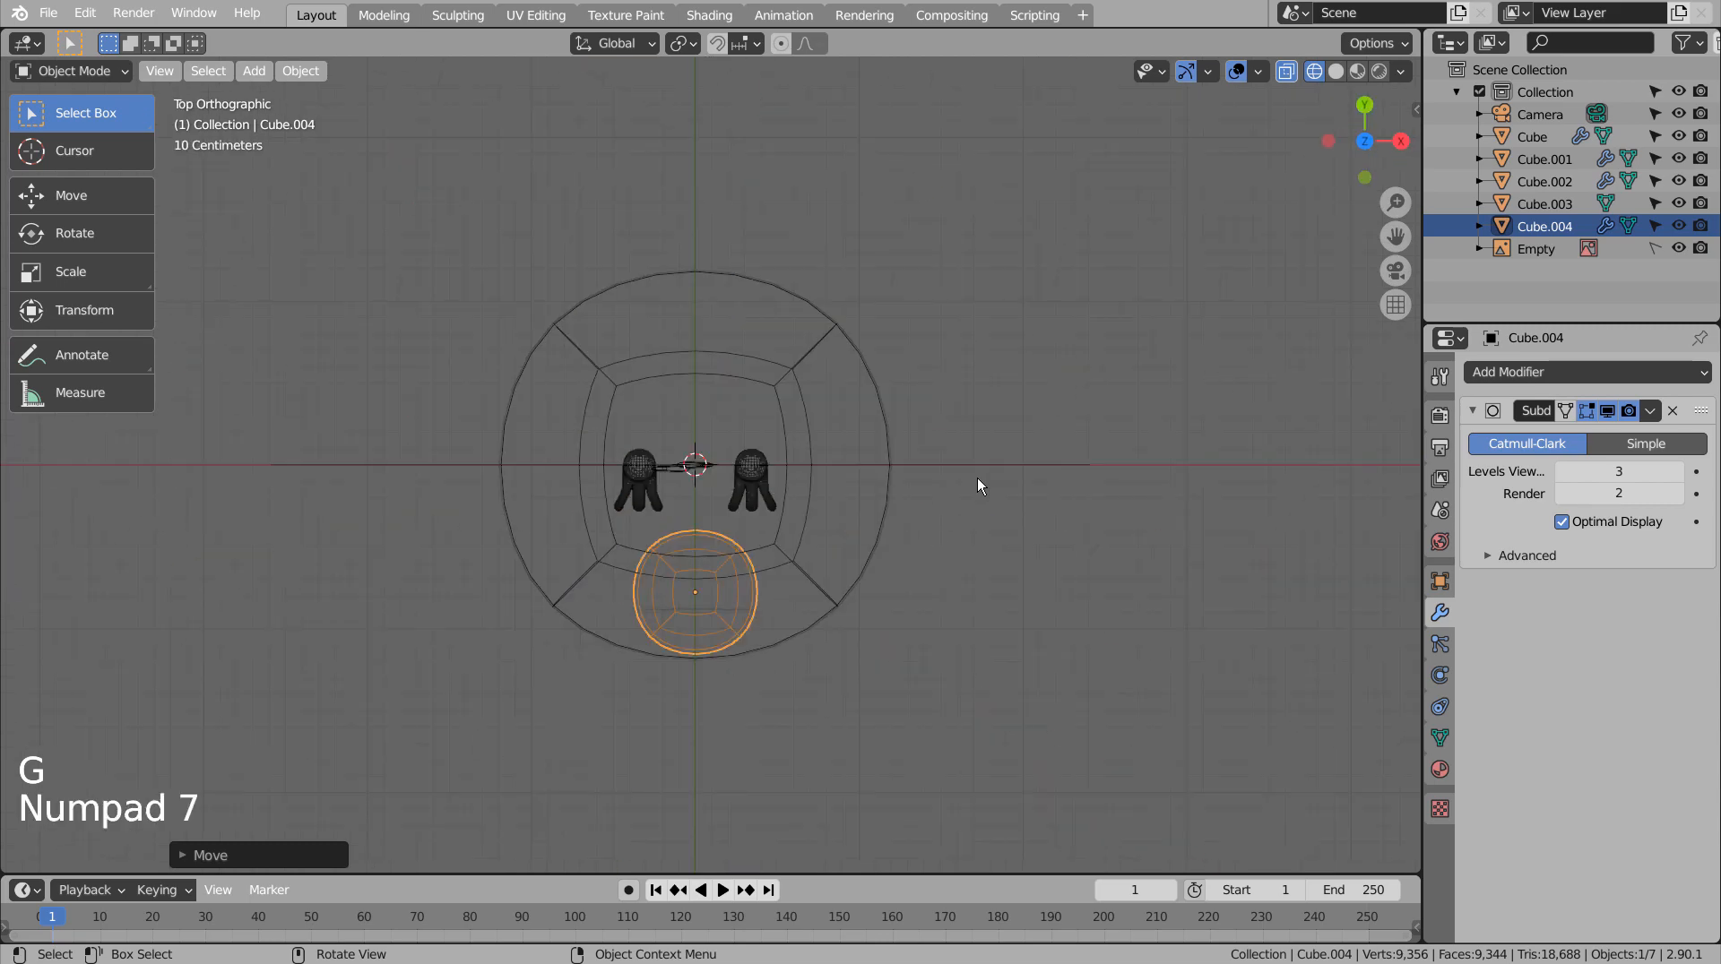
key("KP_1")
key("shift+d")
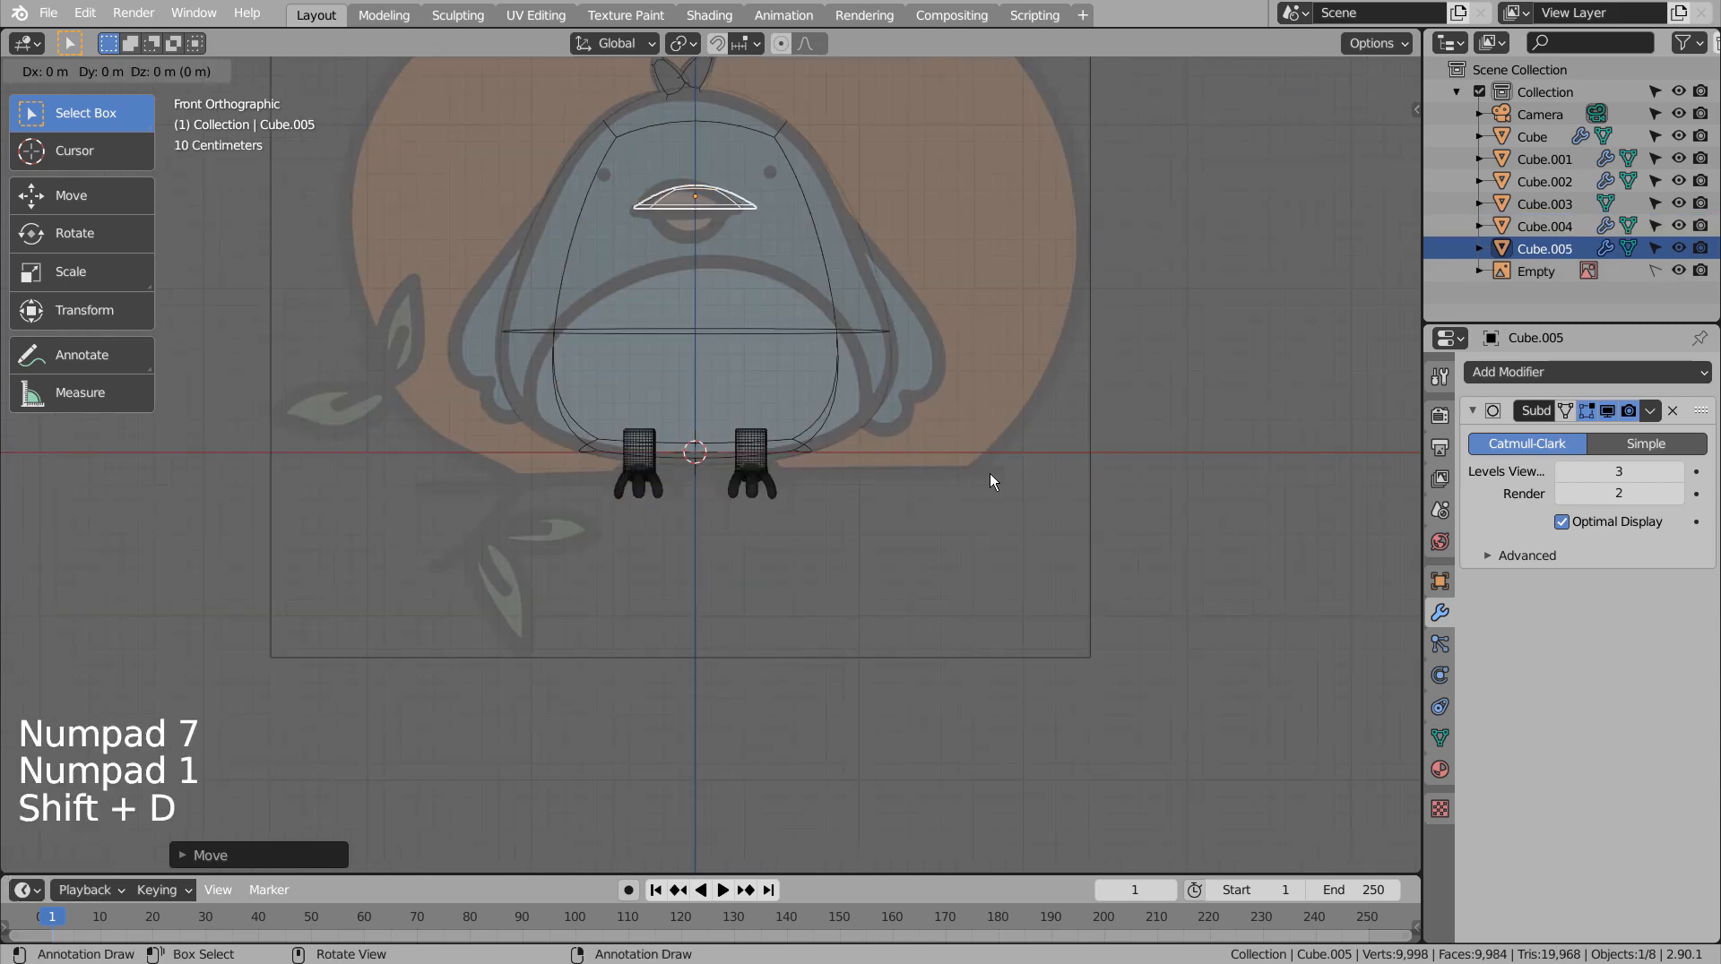
key("r")
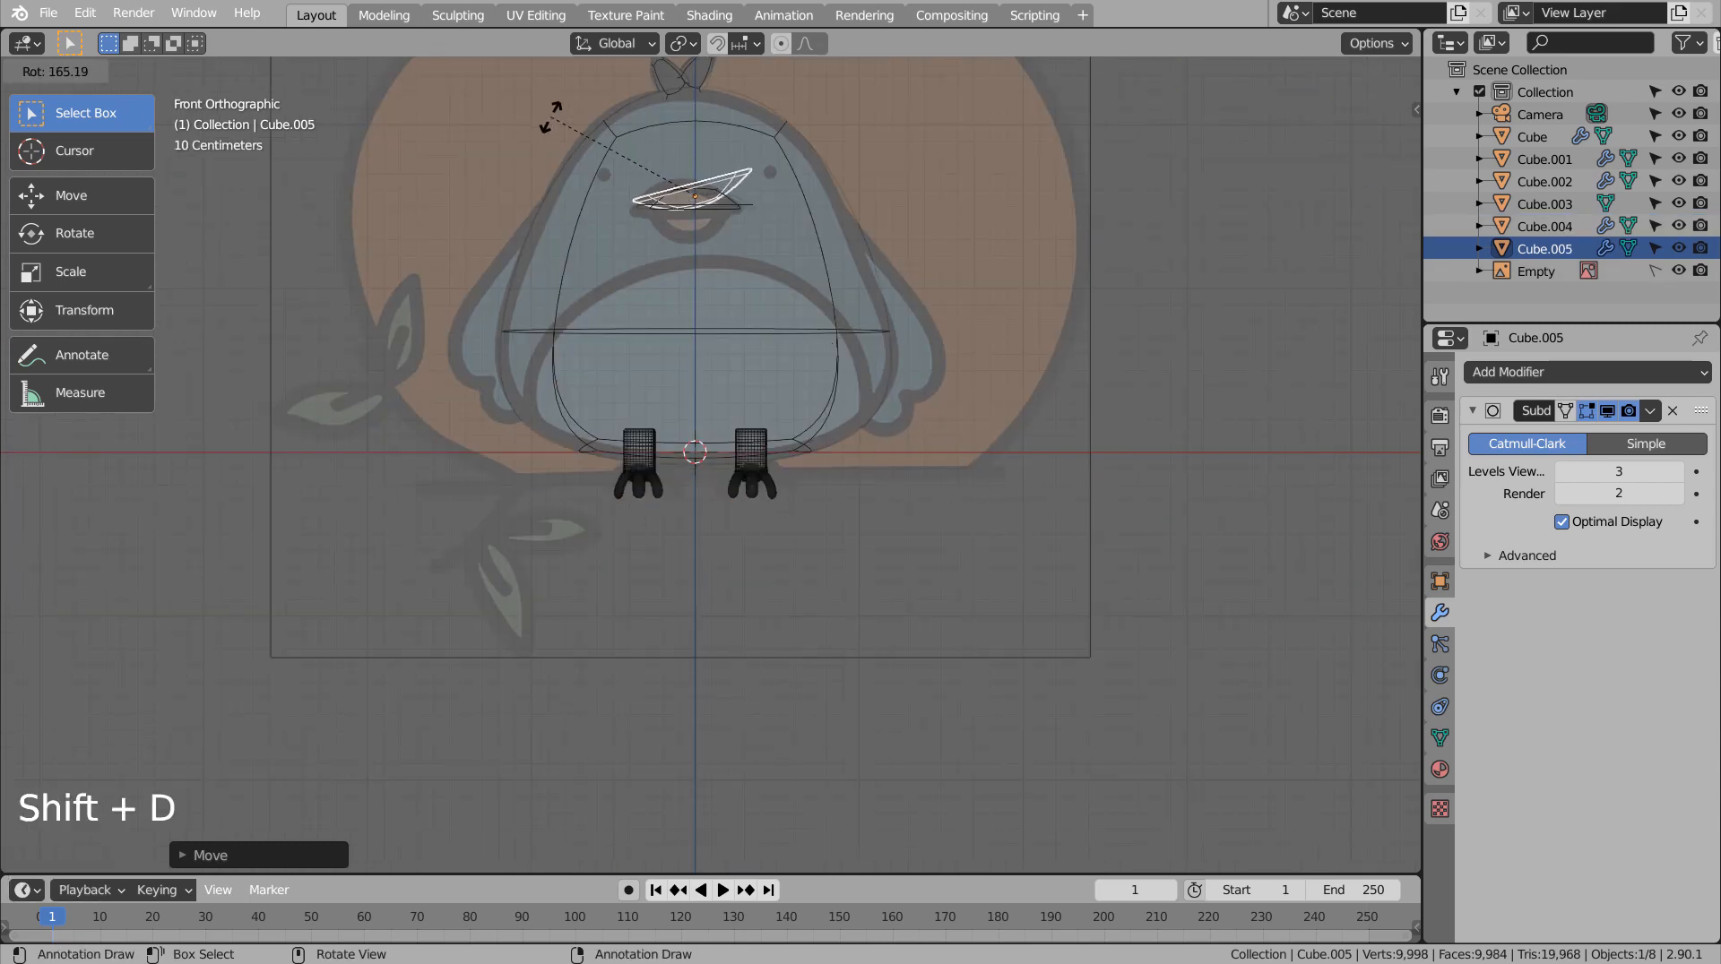
left_click(788, 218)
key("ctrl+z")
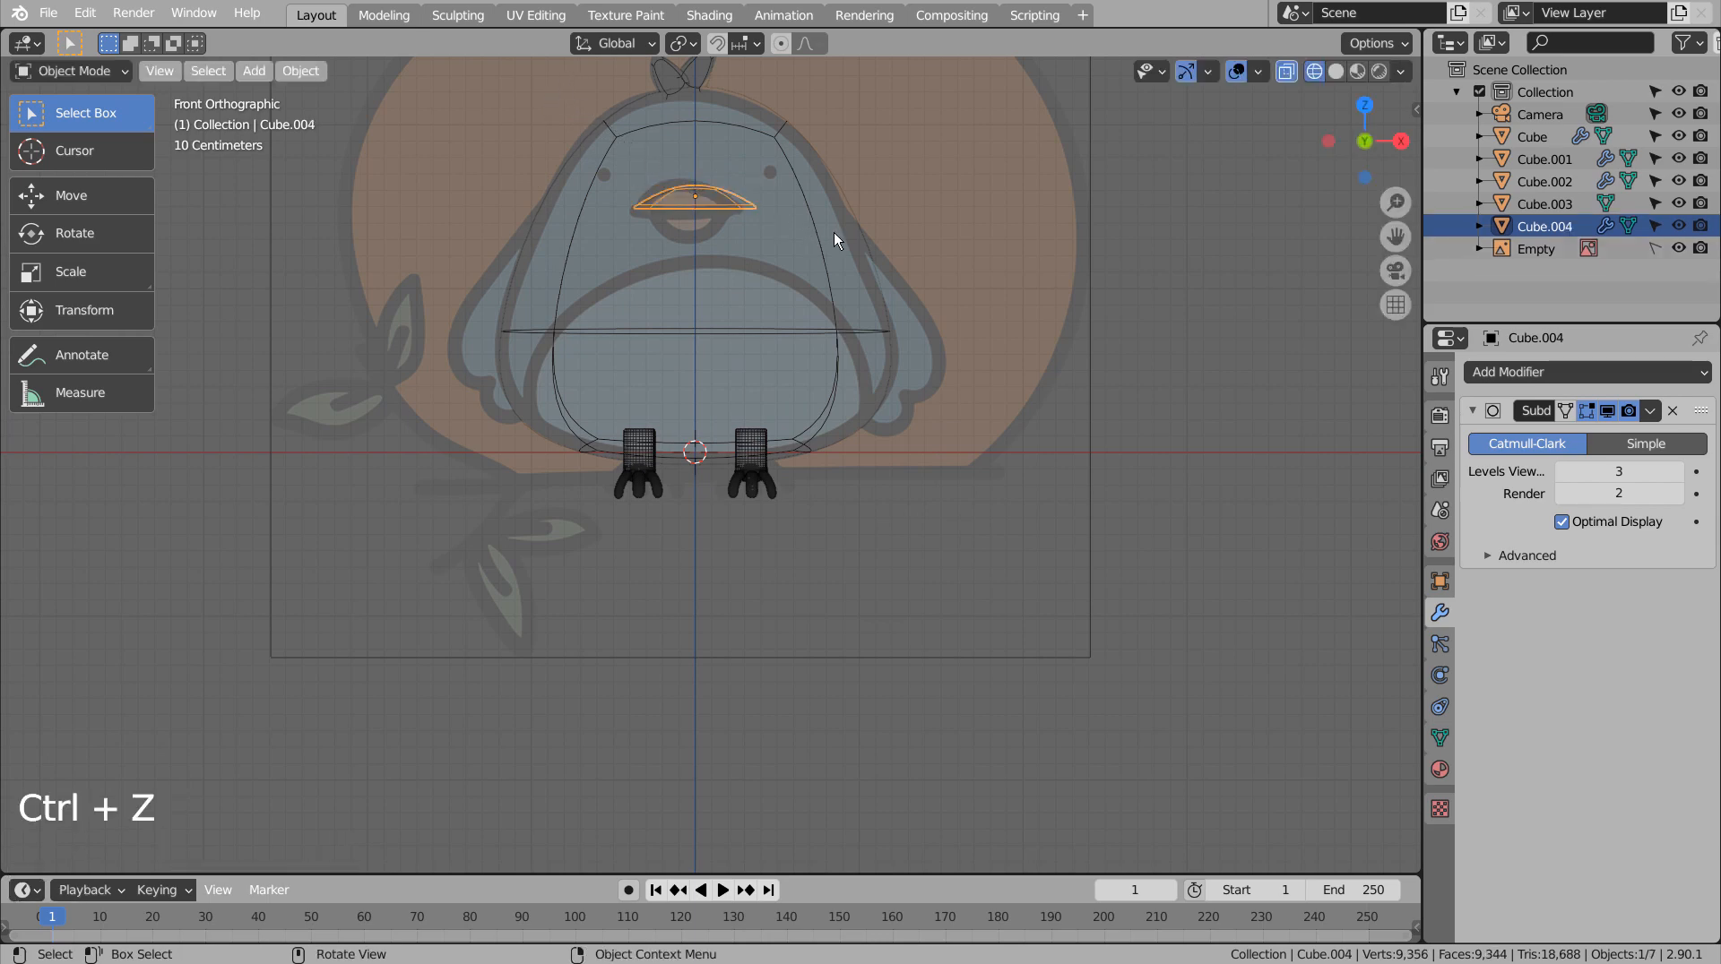
Duplicate the upper beak in front view, flip the copy upside down, and scale it down as the lower beak.
key("shift+d")
key("r")
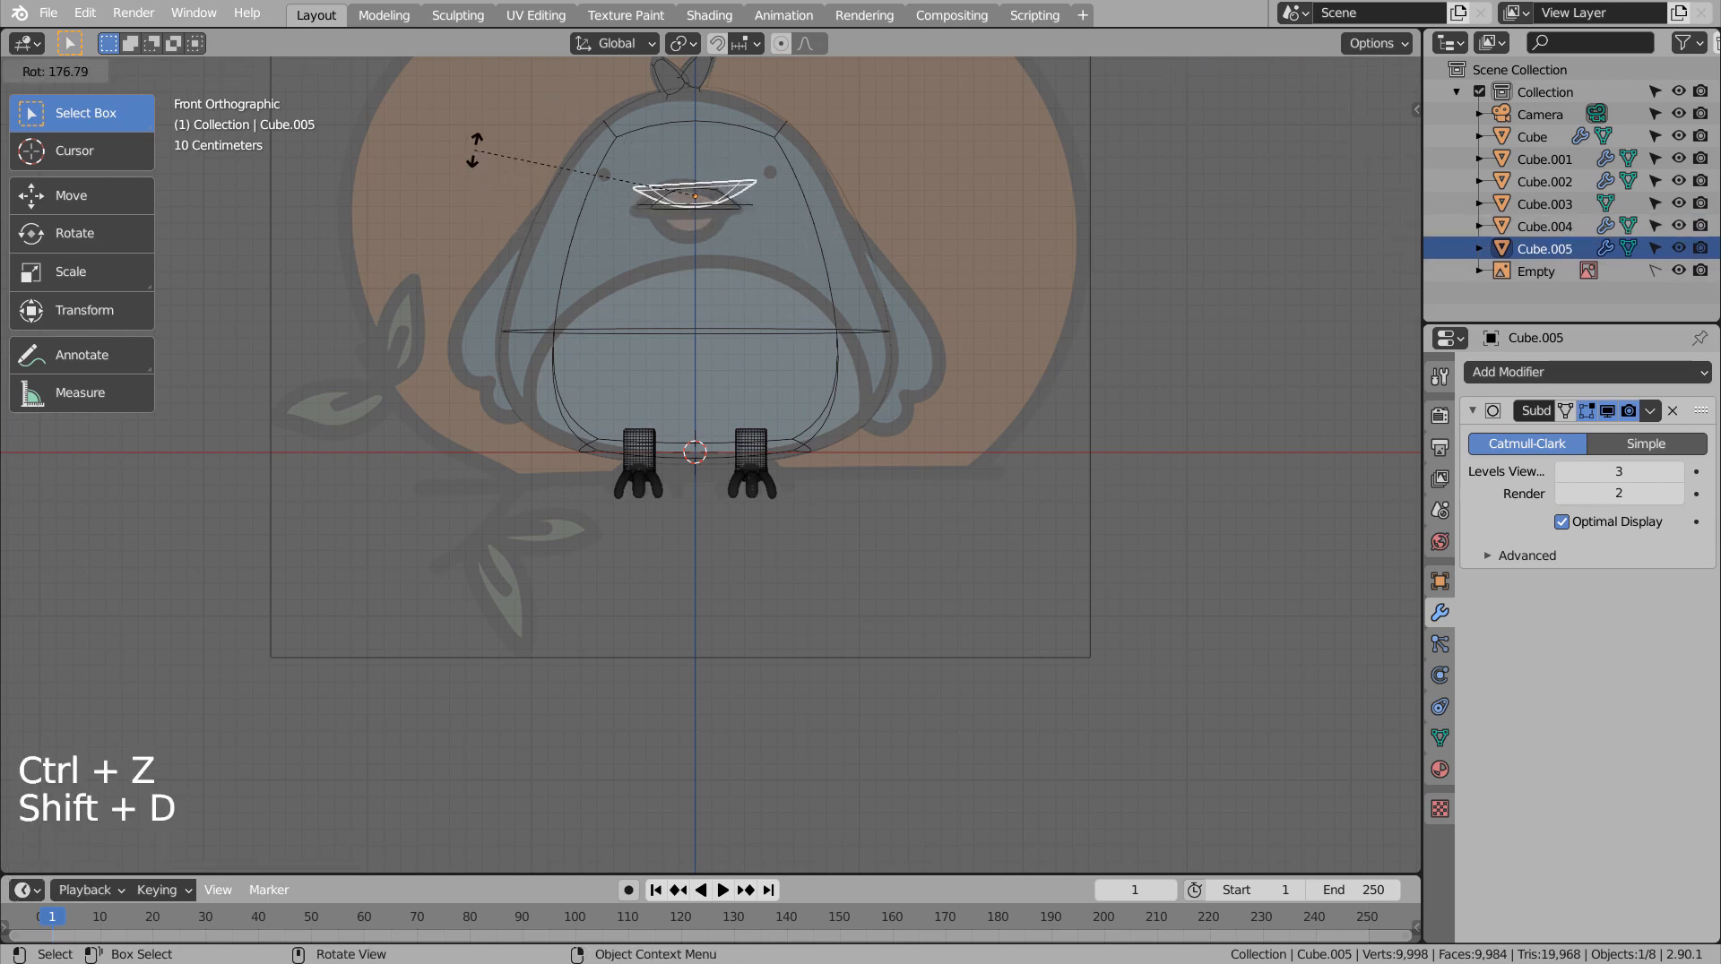
left_click(476, 136)
key("s")
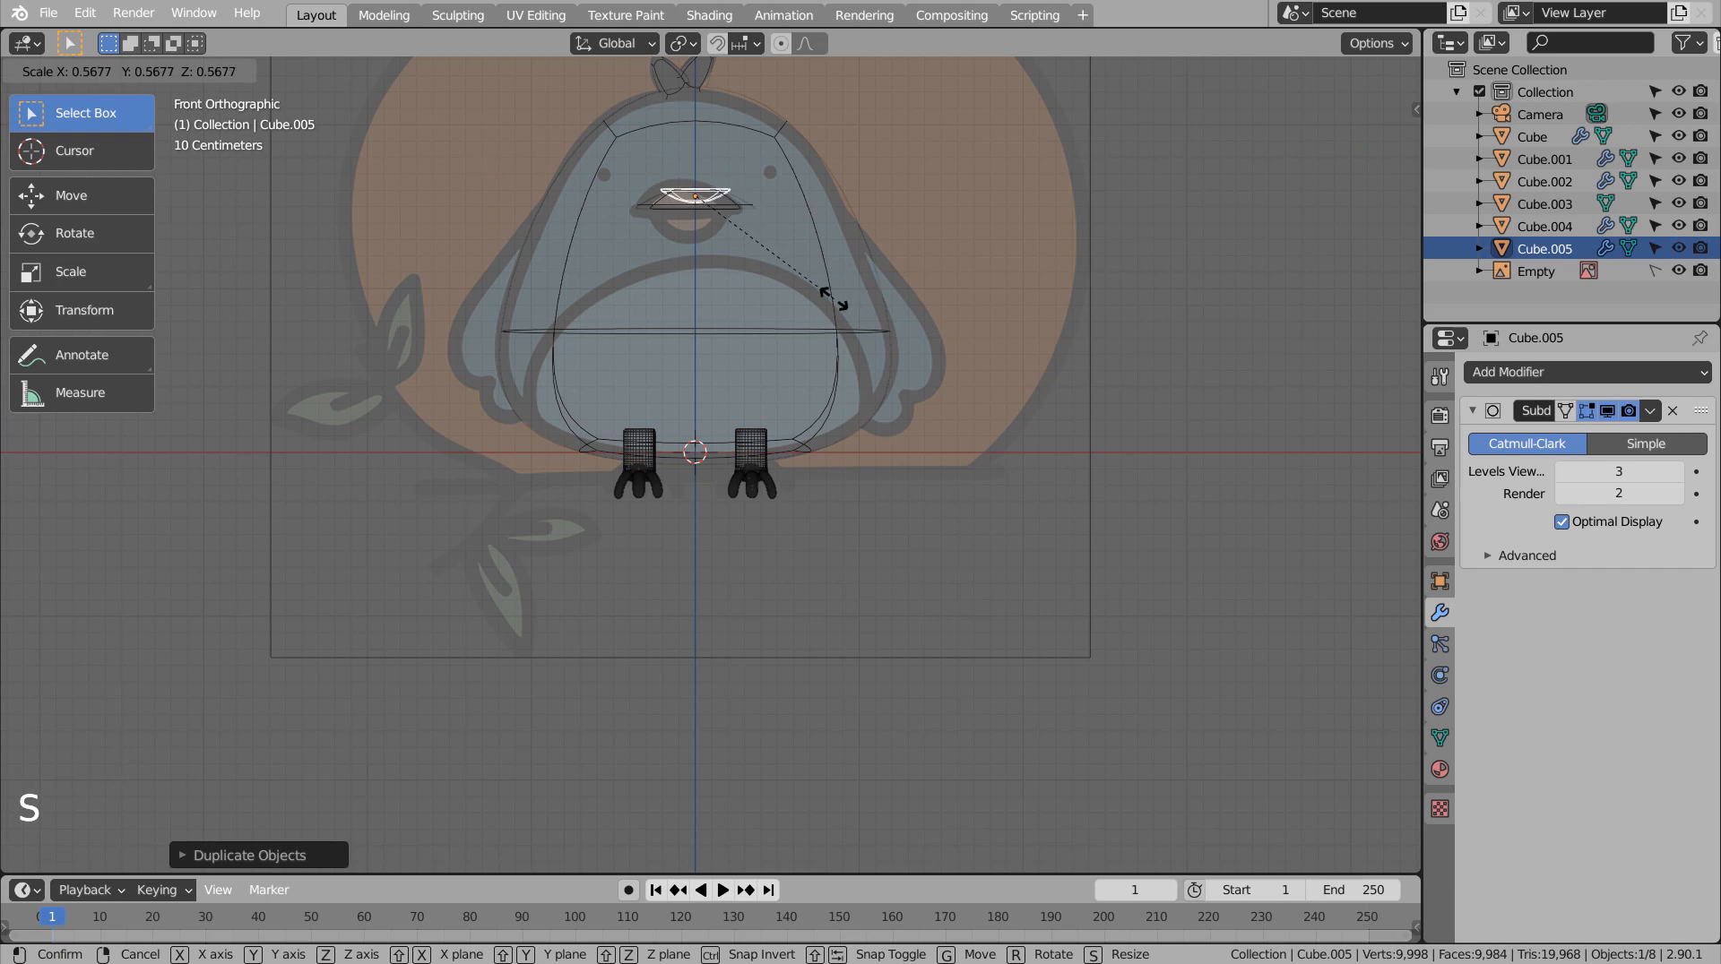
left_click(861, 301)
Lower the smaller beak copy along Z to just beneath the upper beak, with solid shading for the view.
key("g")
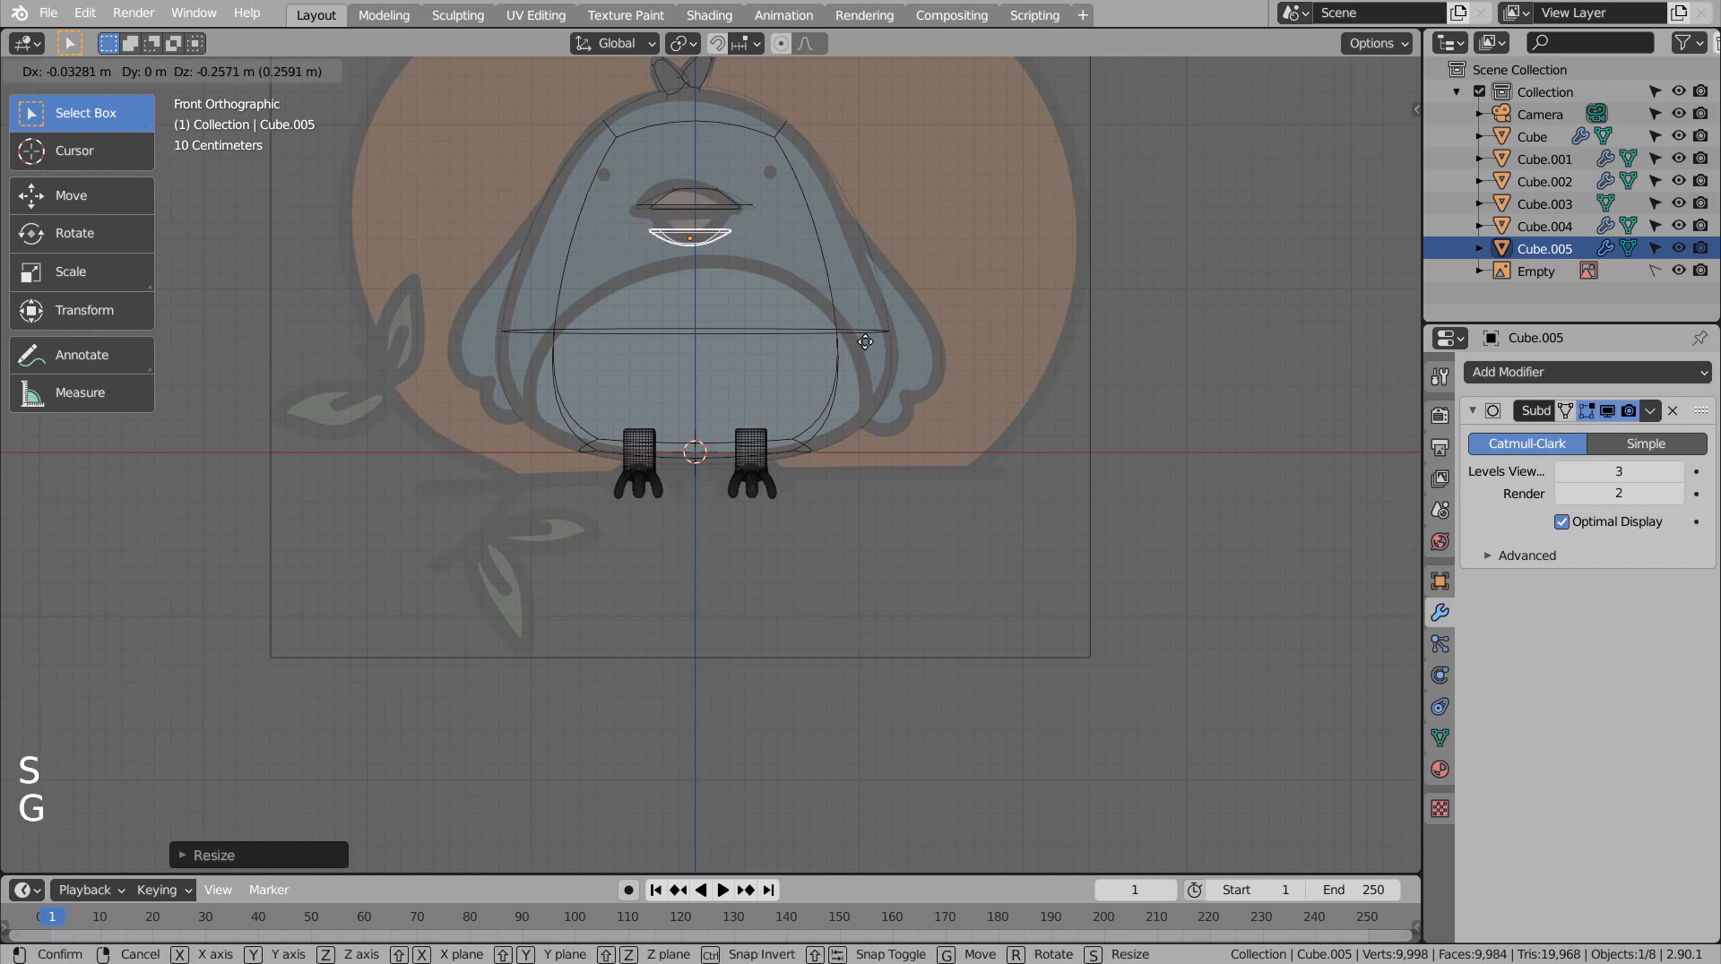
key("z")
left_click(864, 324)
key("shift+z")
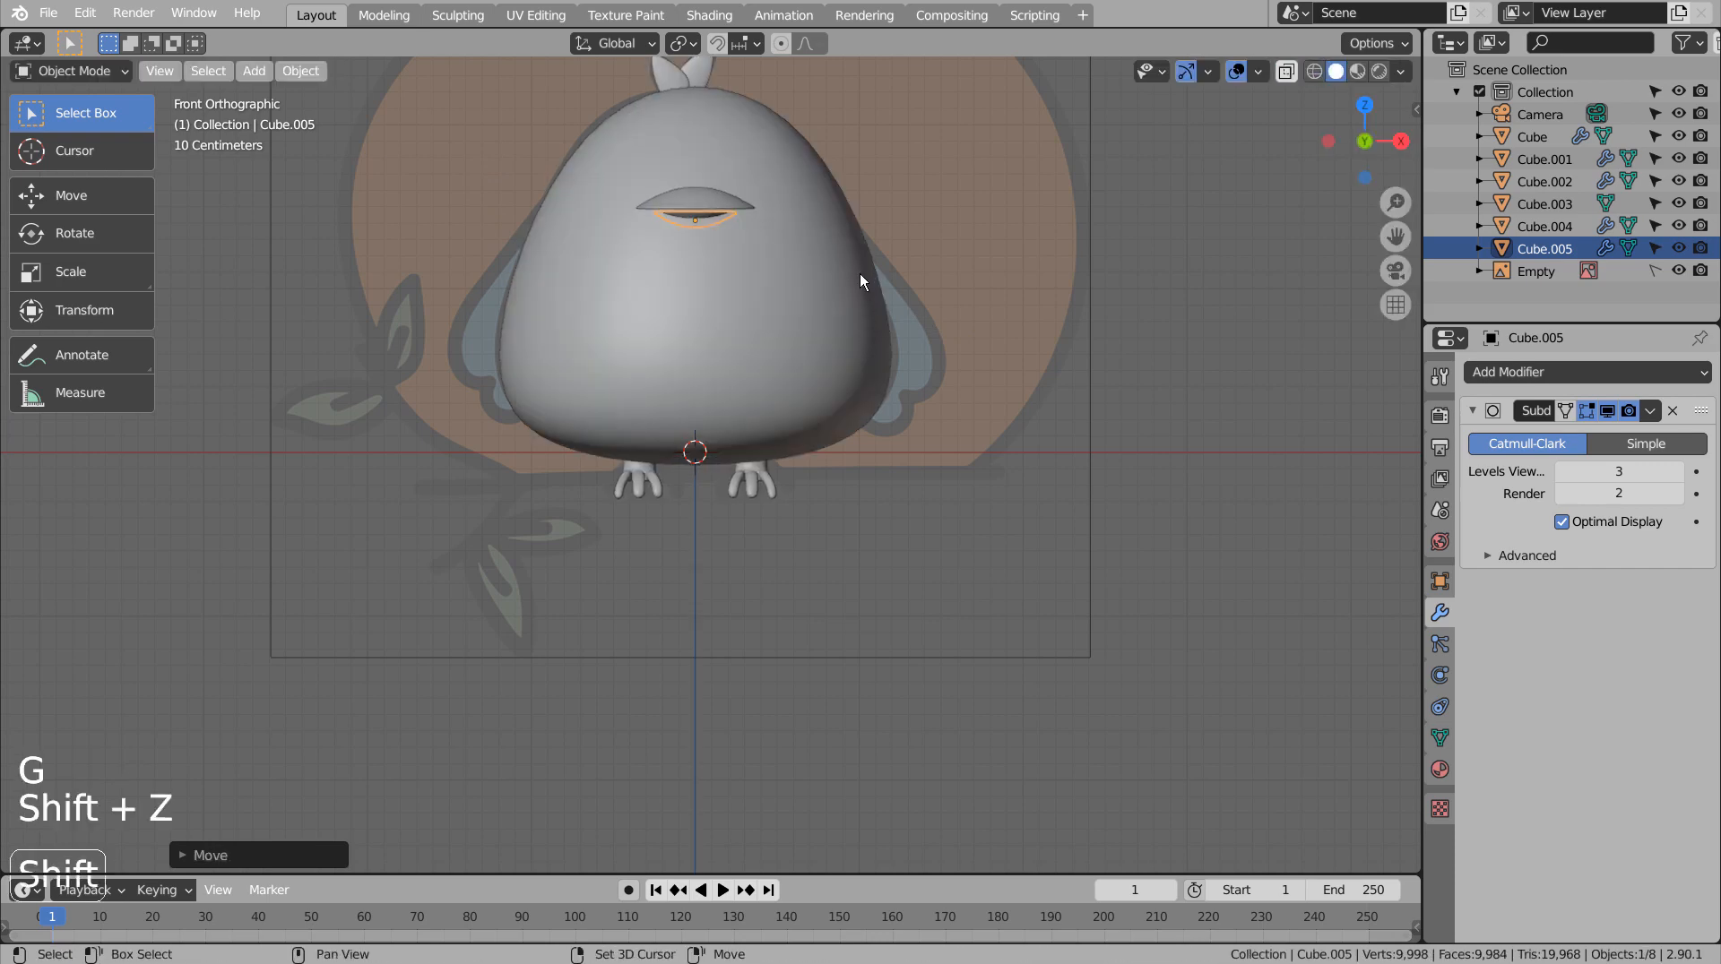
Move the lower beak forward beneath the upper beak in side view and nudge it slightly up along Z.
middle_click_drag(859, 277, 857, 479, "shift")
scroll(942, 507, "up", 2)
key("KP_2")
key("KP_3")
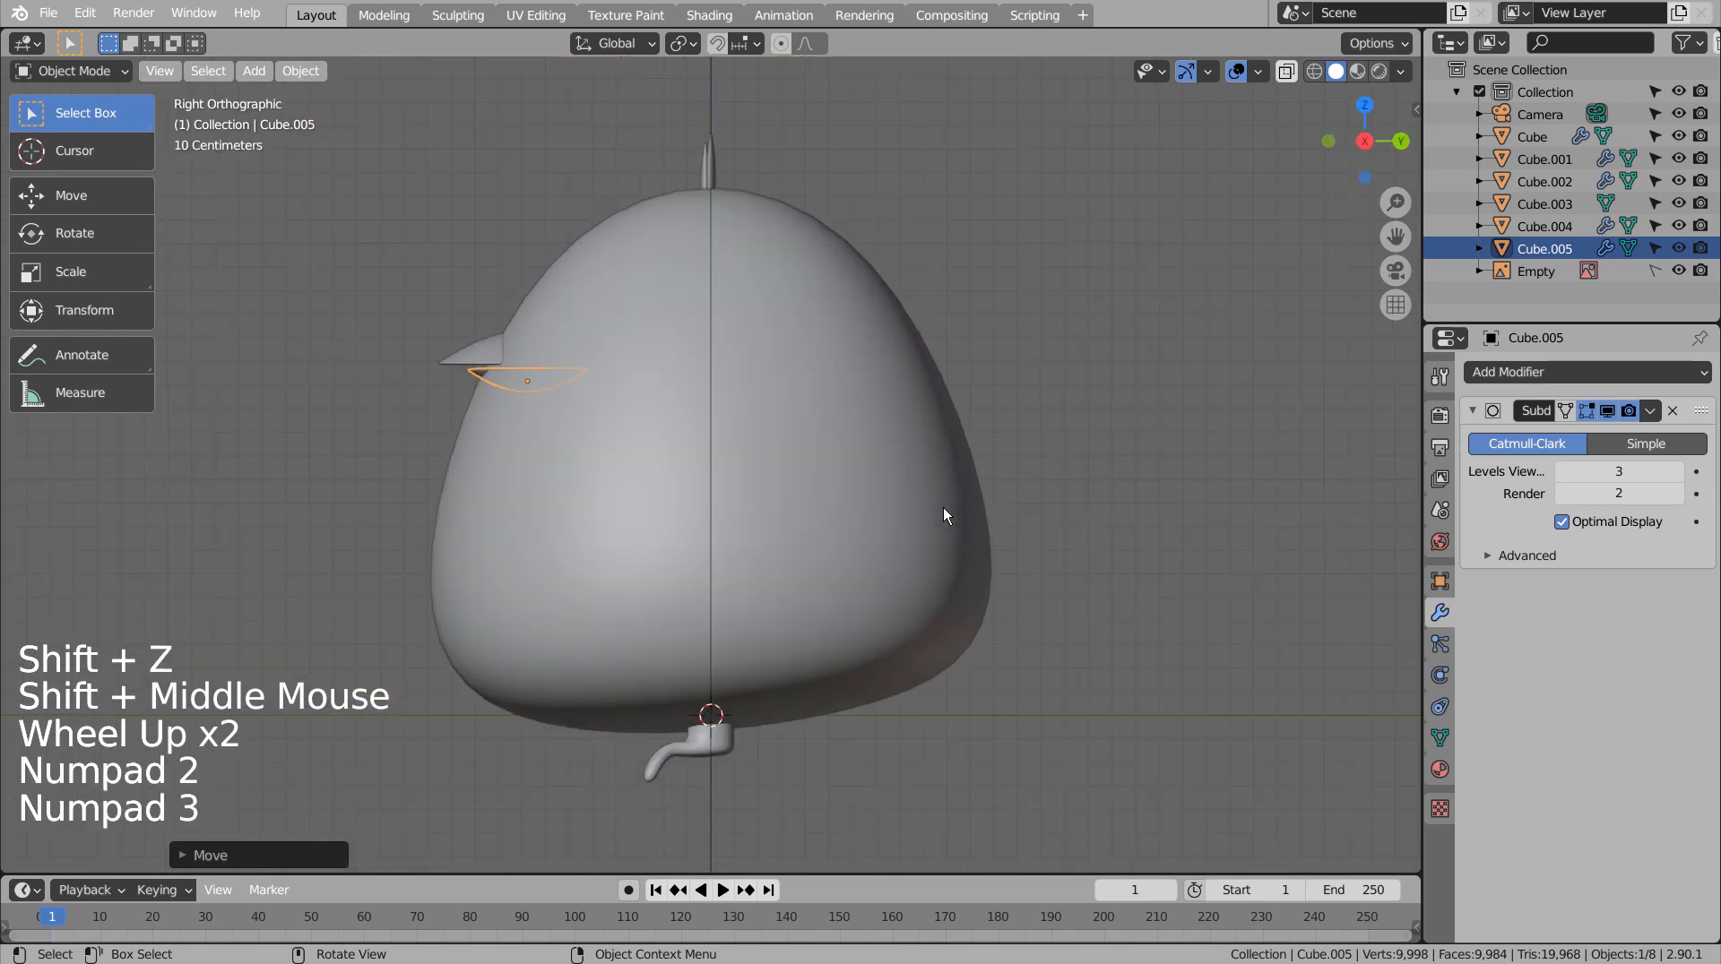
key("g")
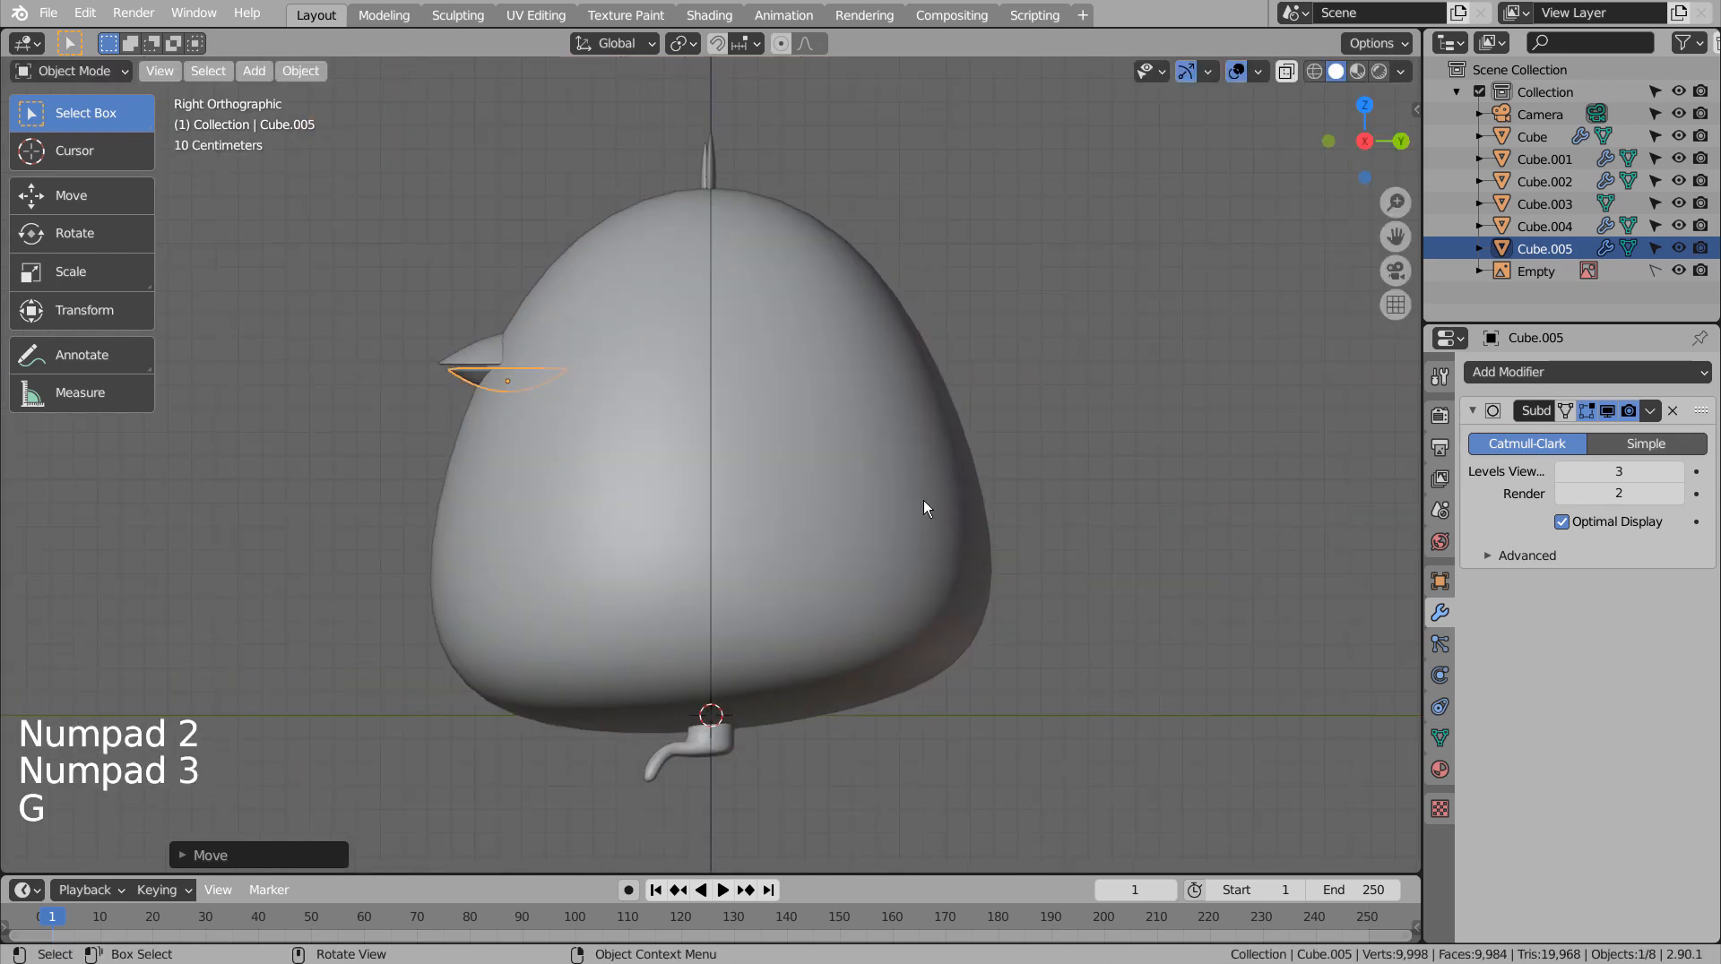
key("g")
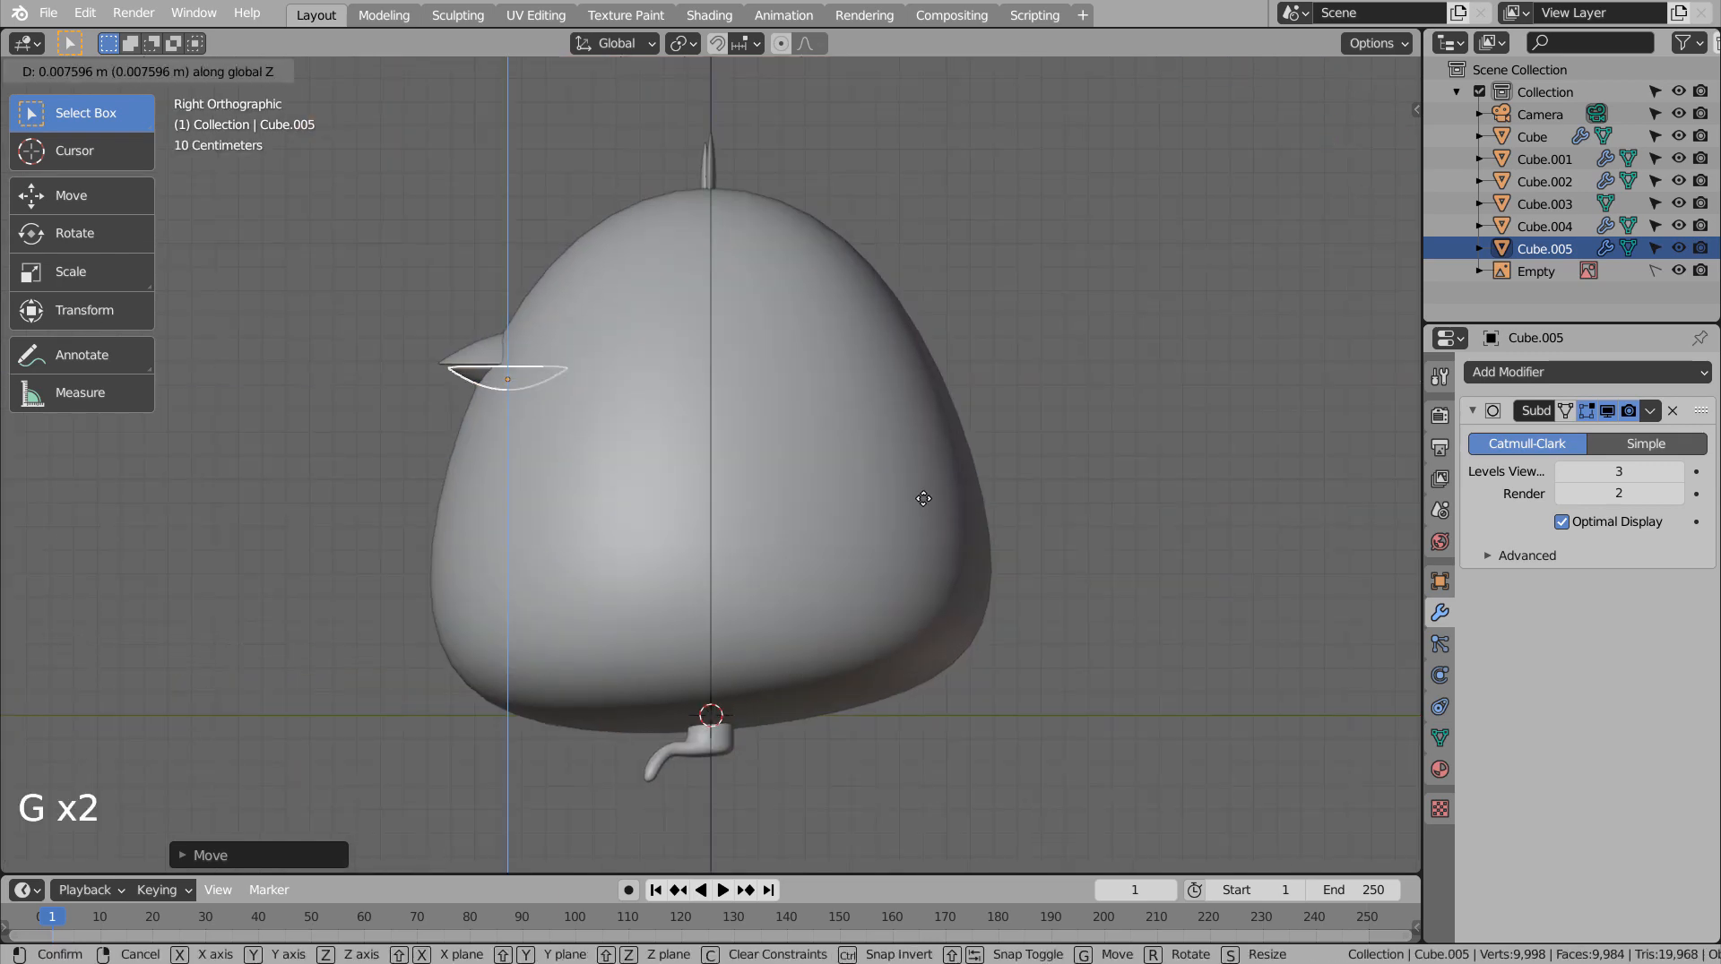
left_click(923, 498)
Apply smooth shading to the upper and lower beak halves.
middle_click_drag(923, 498, 1262, 653)
left_click(960, 476)
left_click(808, 347)
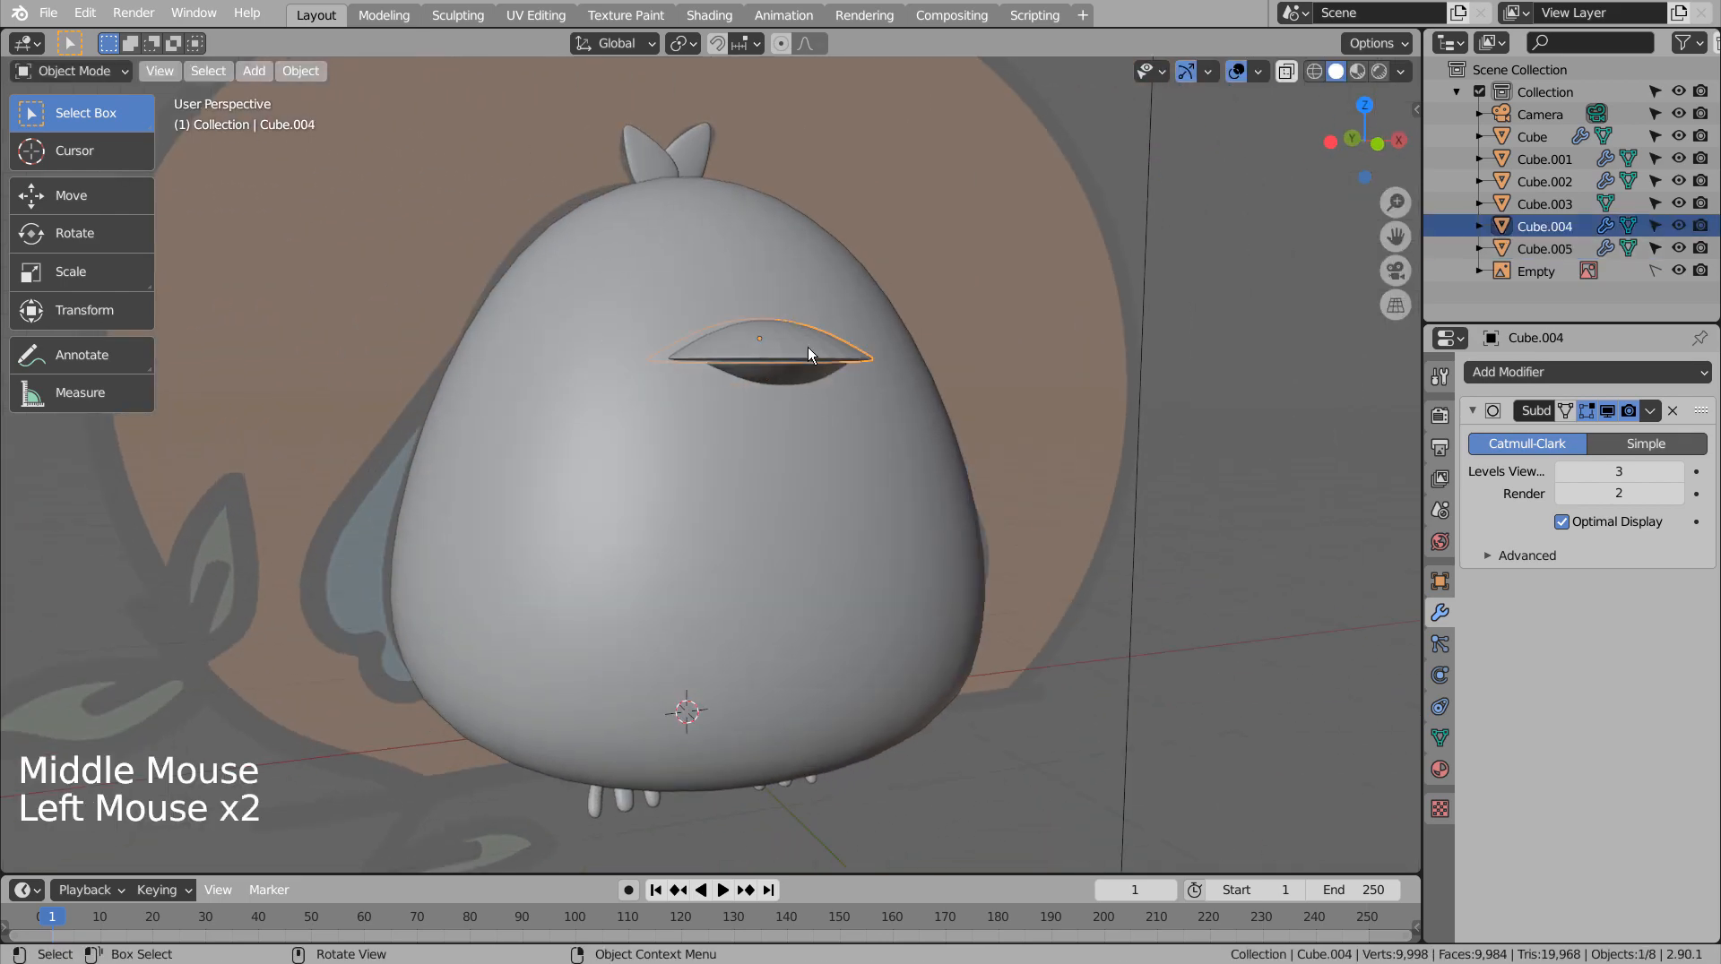
right_click(808, 346)
left_click(797, 373)
right_click(798, 373)
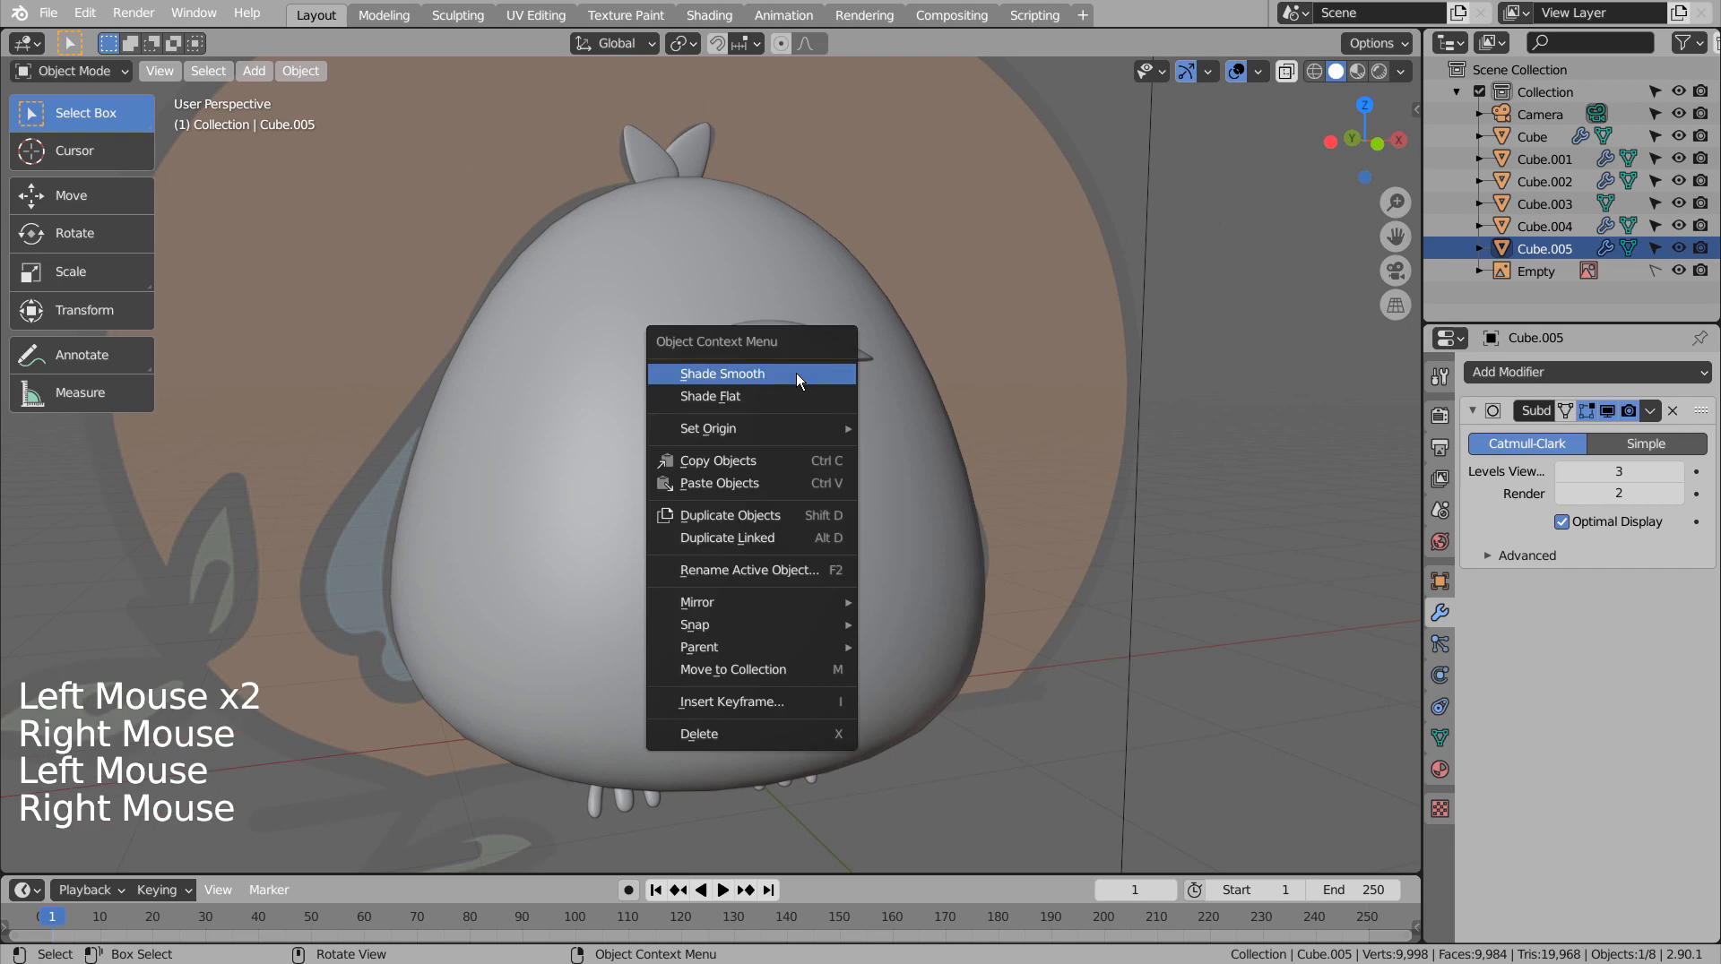
Nudge the lower beak slightly up along Z in front view to close the gap with the upper beak.
key("KP_1")
key("shift+z")
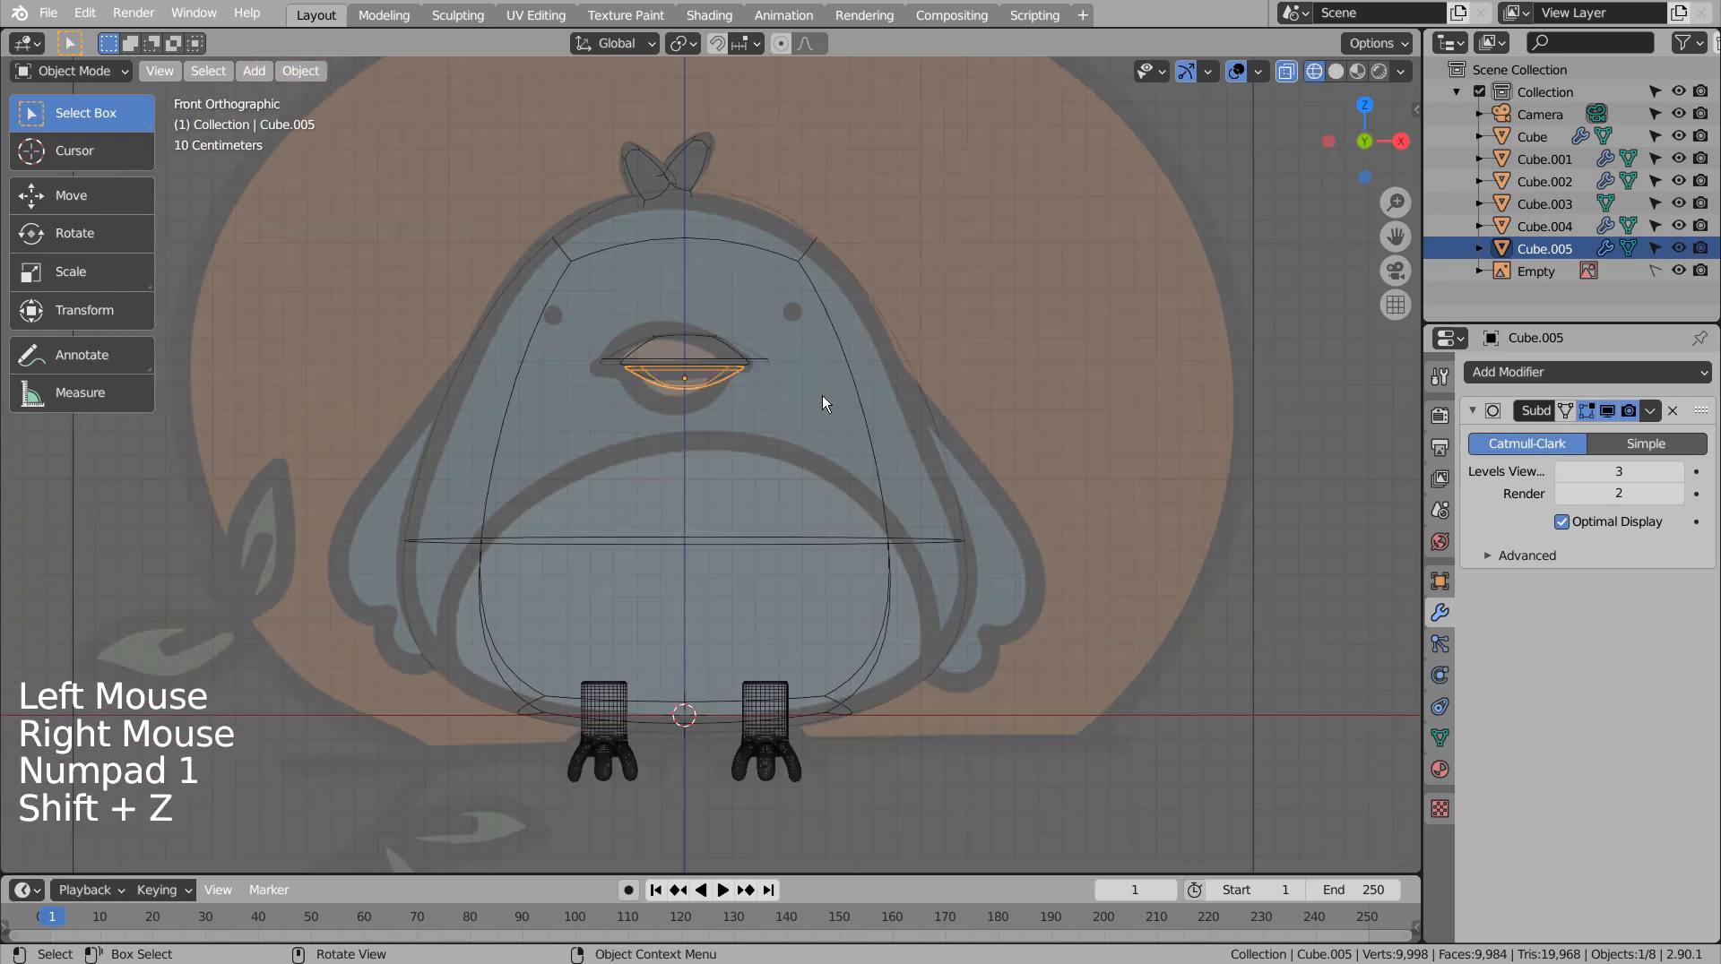
key("shift+z")
left_click(1188, 437)
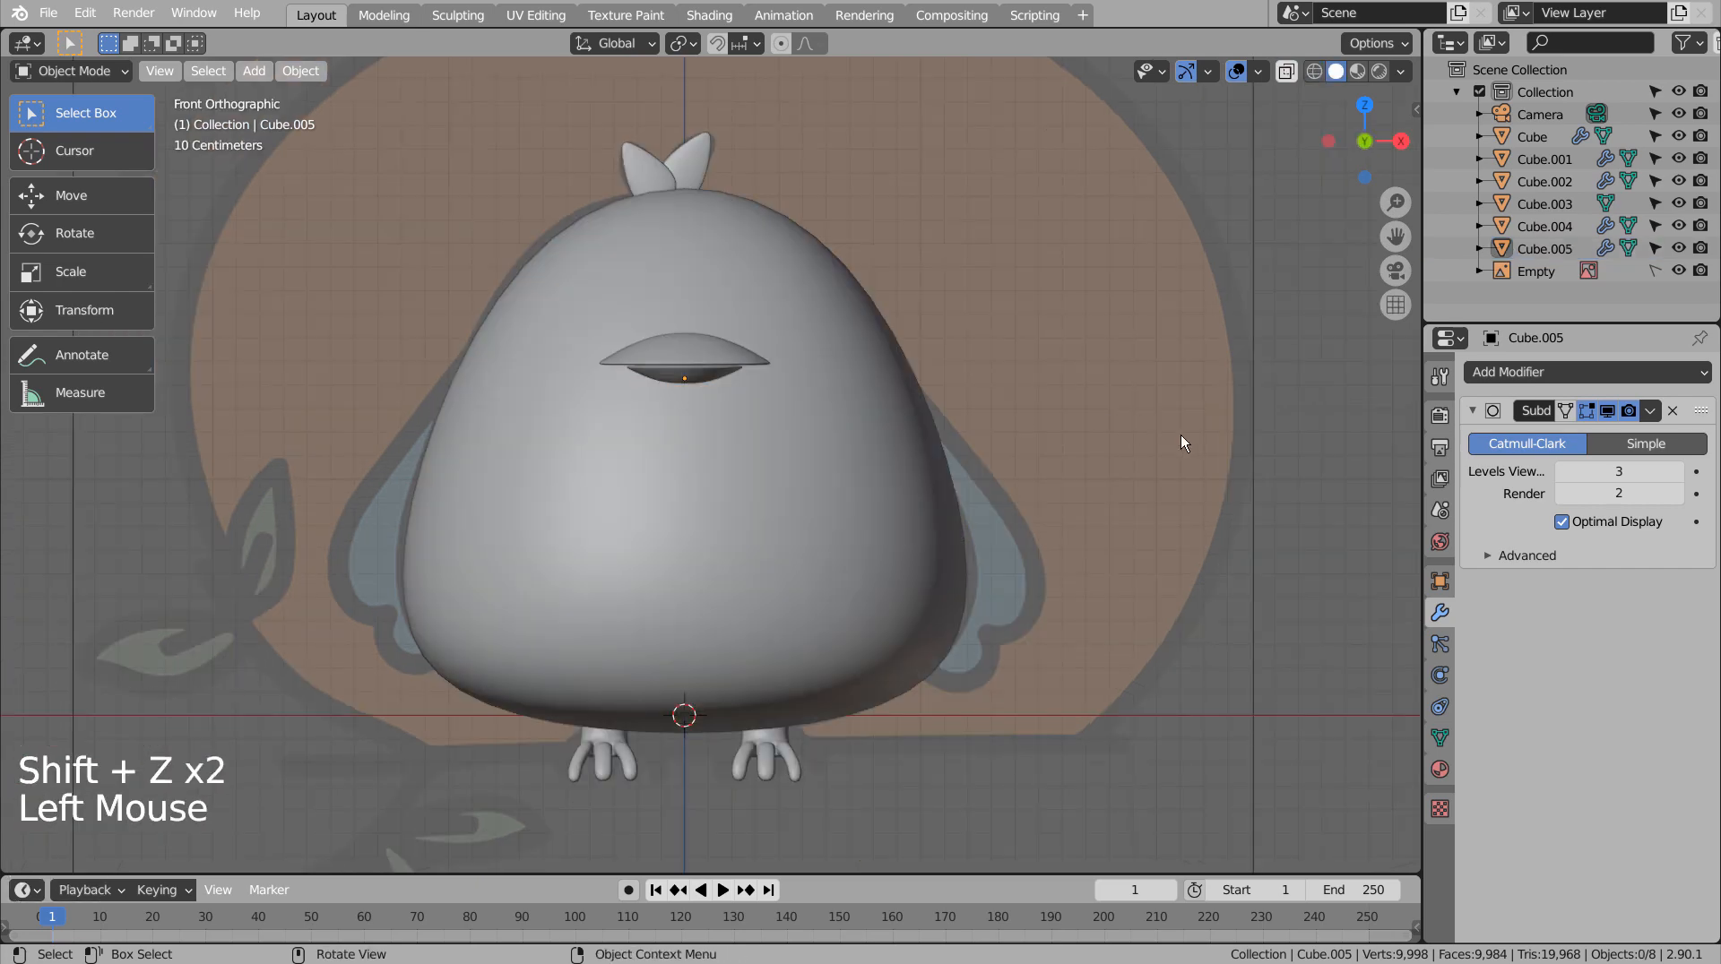
left_click(722, 371)
key("g")
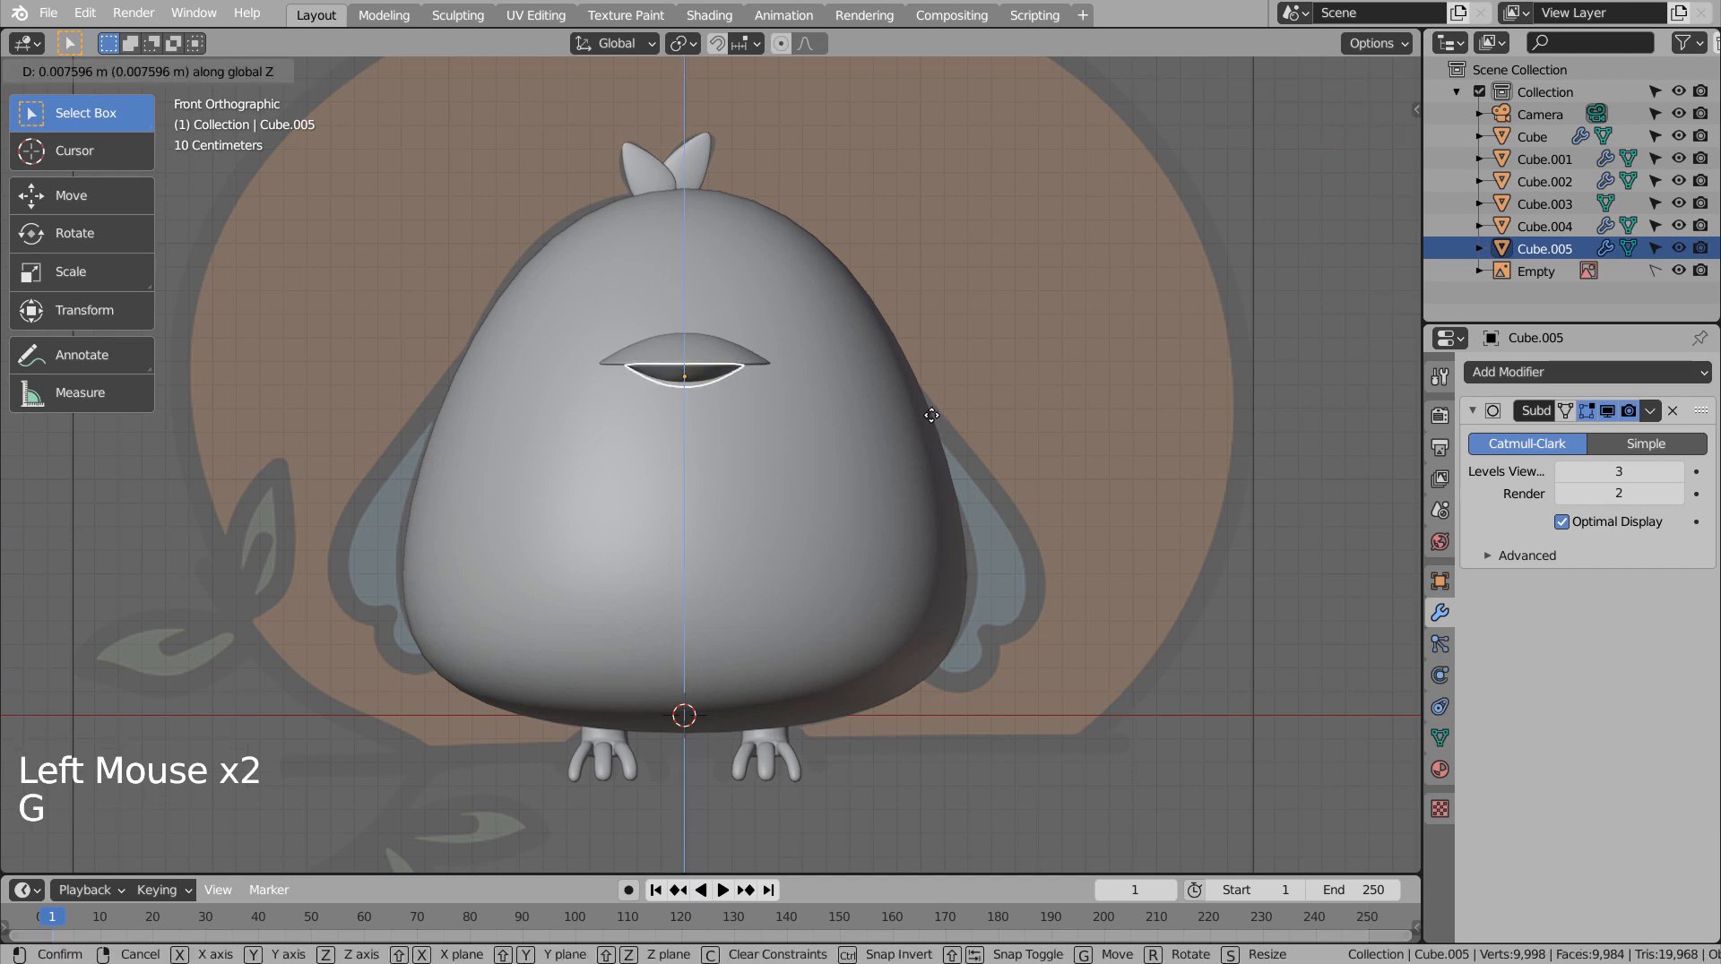
left_click(976, 436)
left_click(1181, 455)
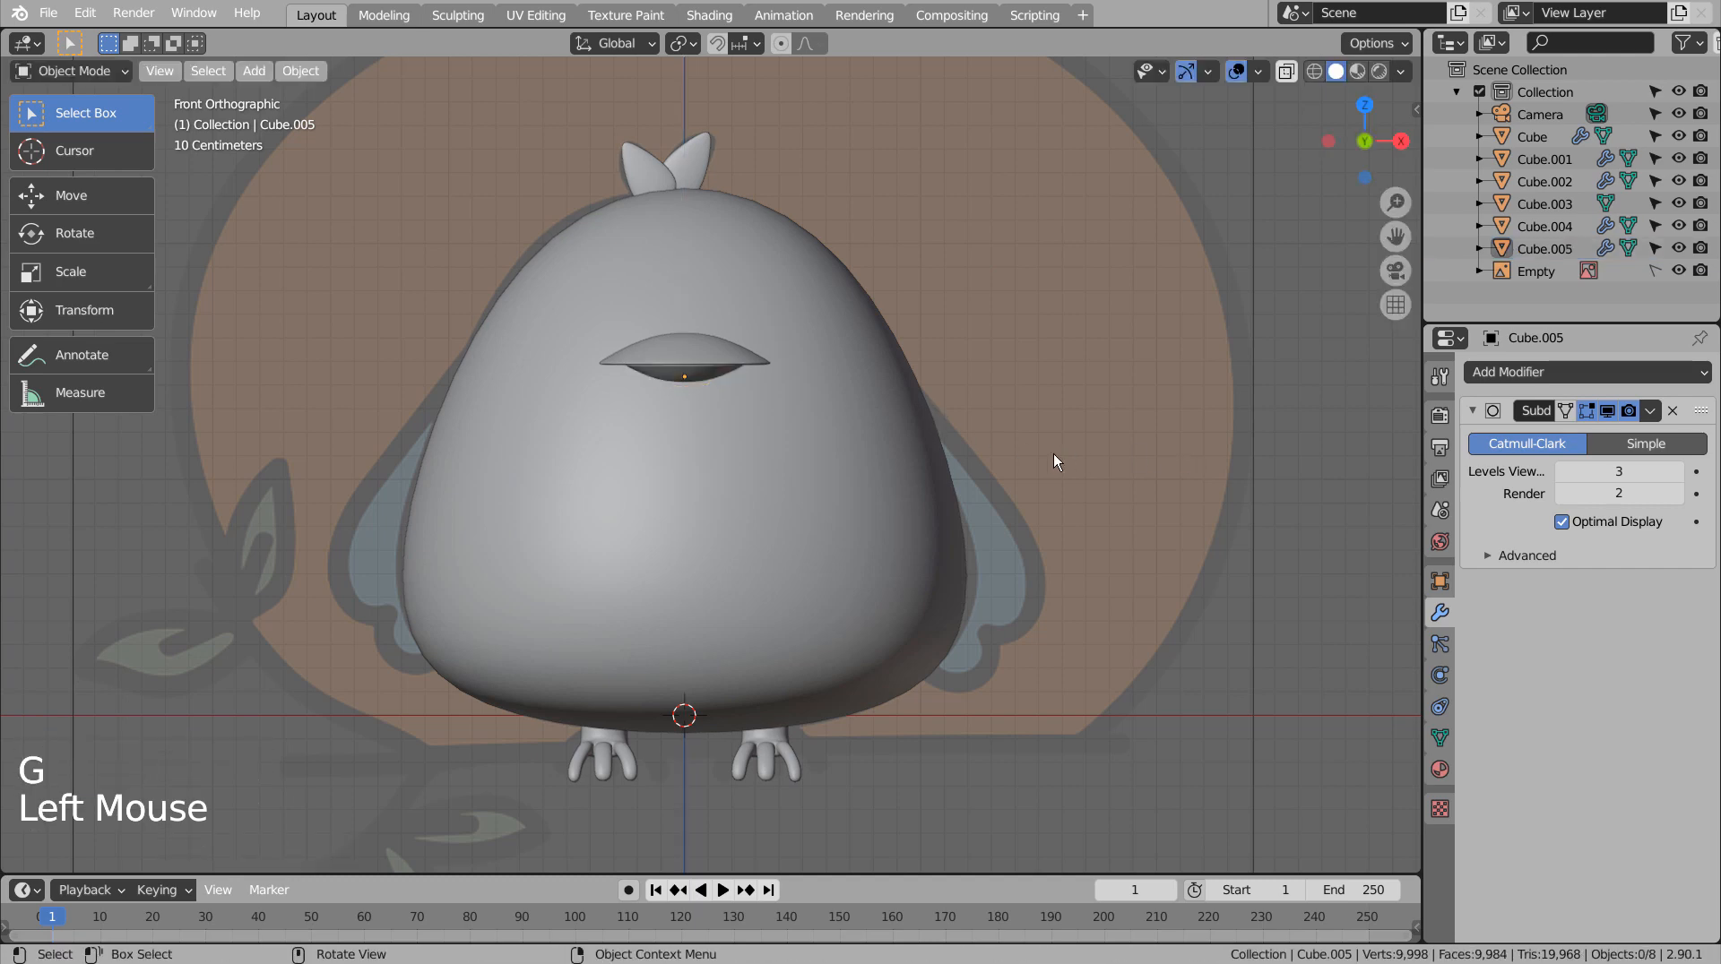
middle_click_drag(1053, 453, 1035, 489)
key("KP_1")
left_click(1140, 488)
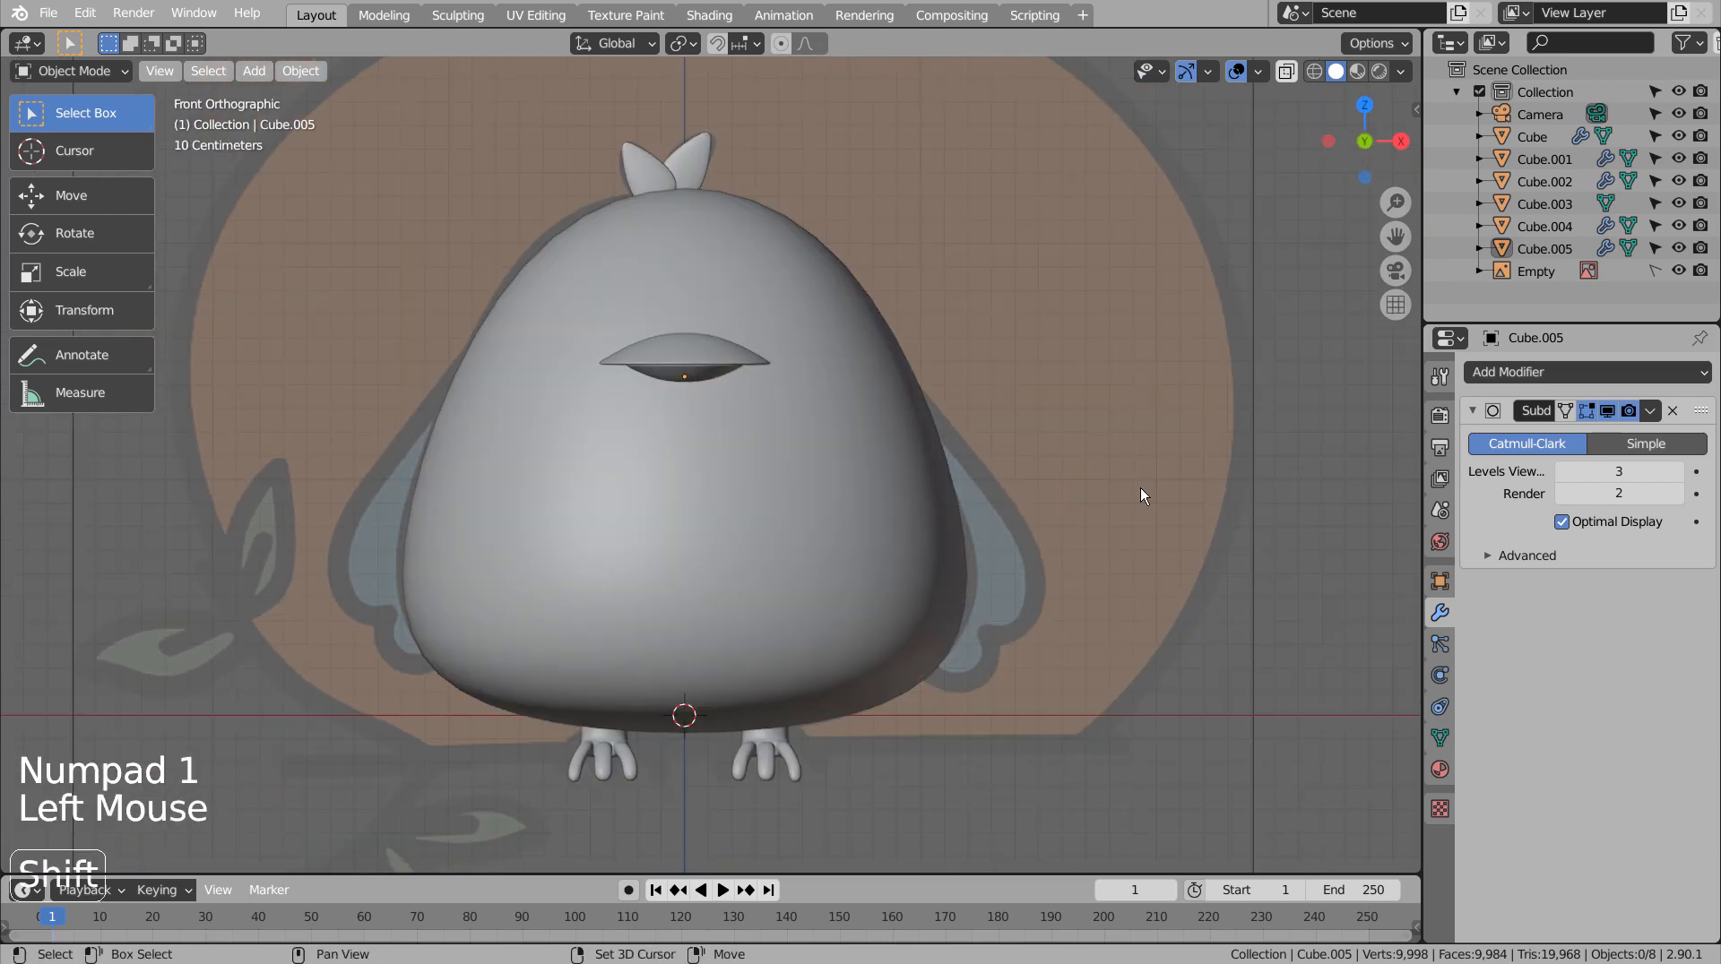
Add a UV sphere in wireframe front view, shrink it to eye size, and place it on the reference's positive-X eye.
key("shift+z")
key("shift+a")
mouse_move(1140, 486)
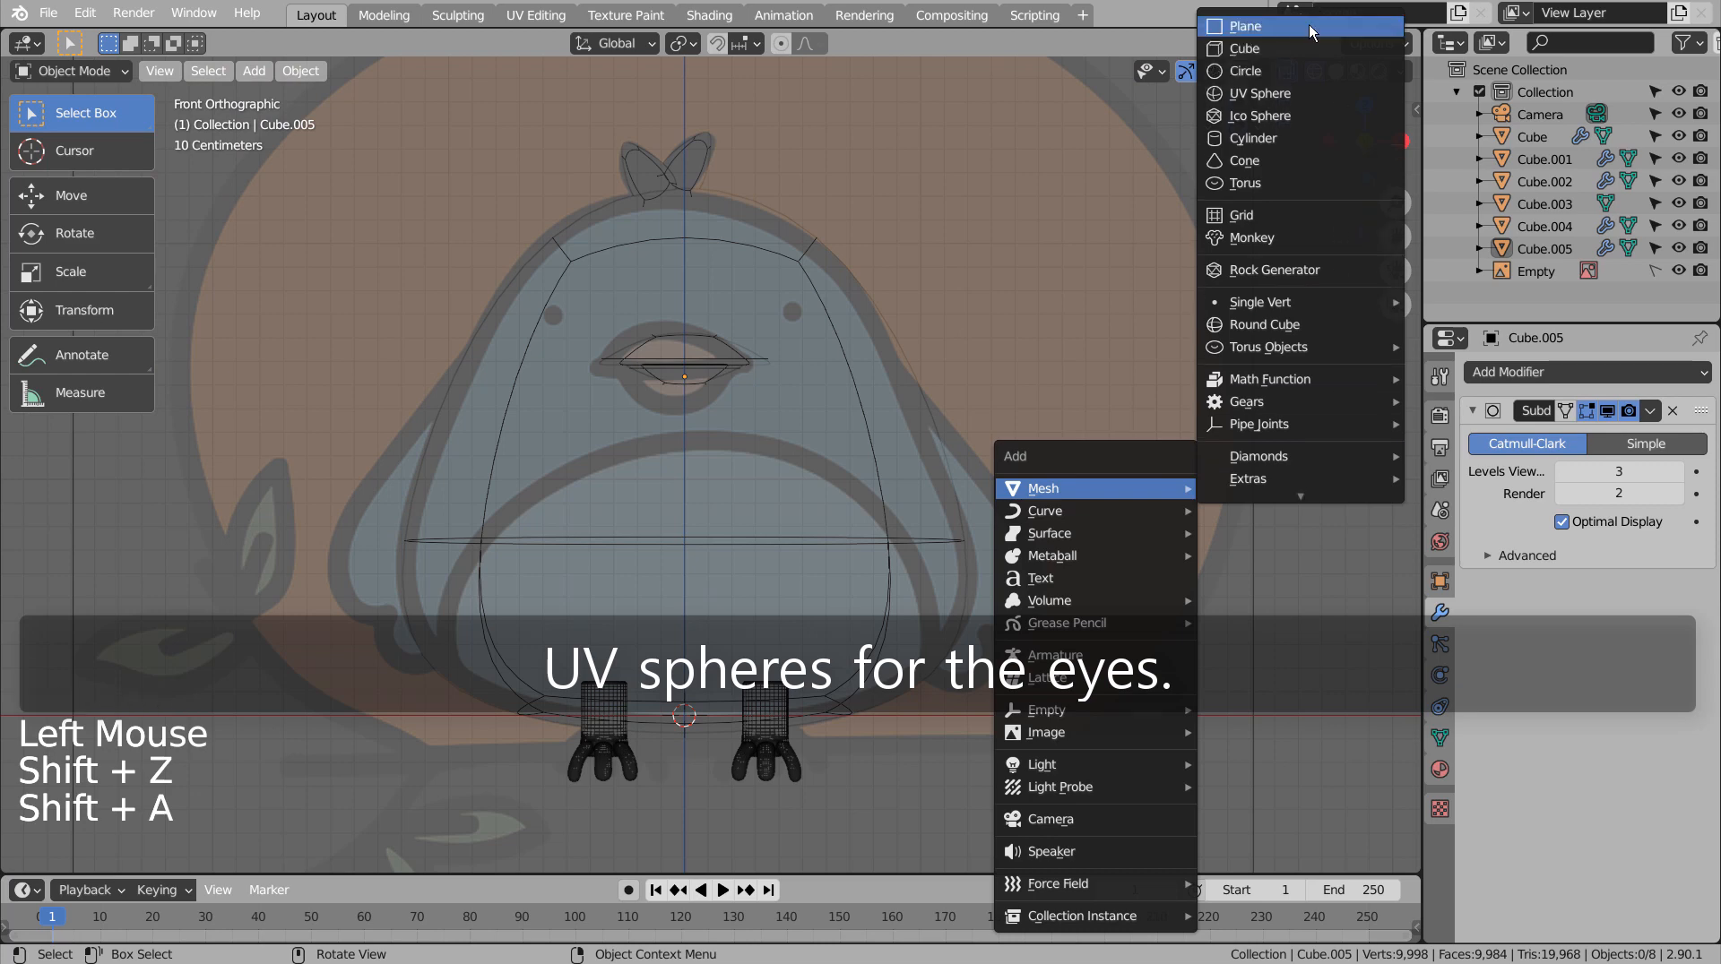
left_click(1275, 95)
key("s")
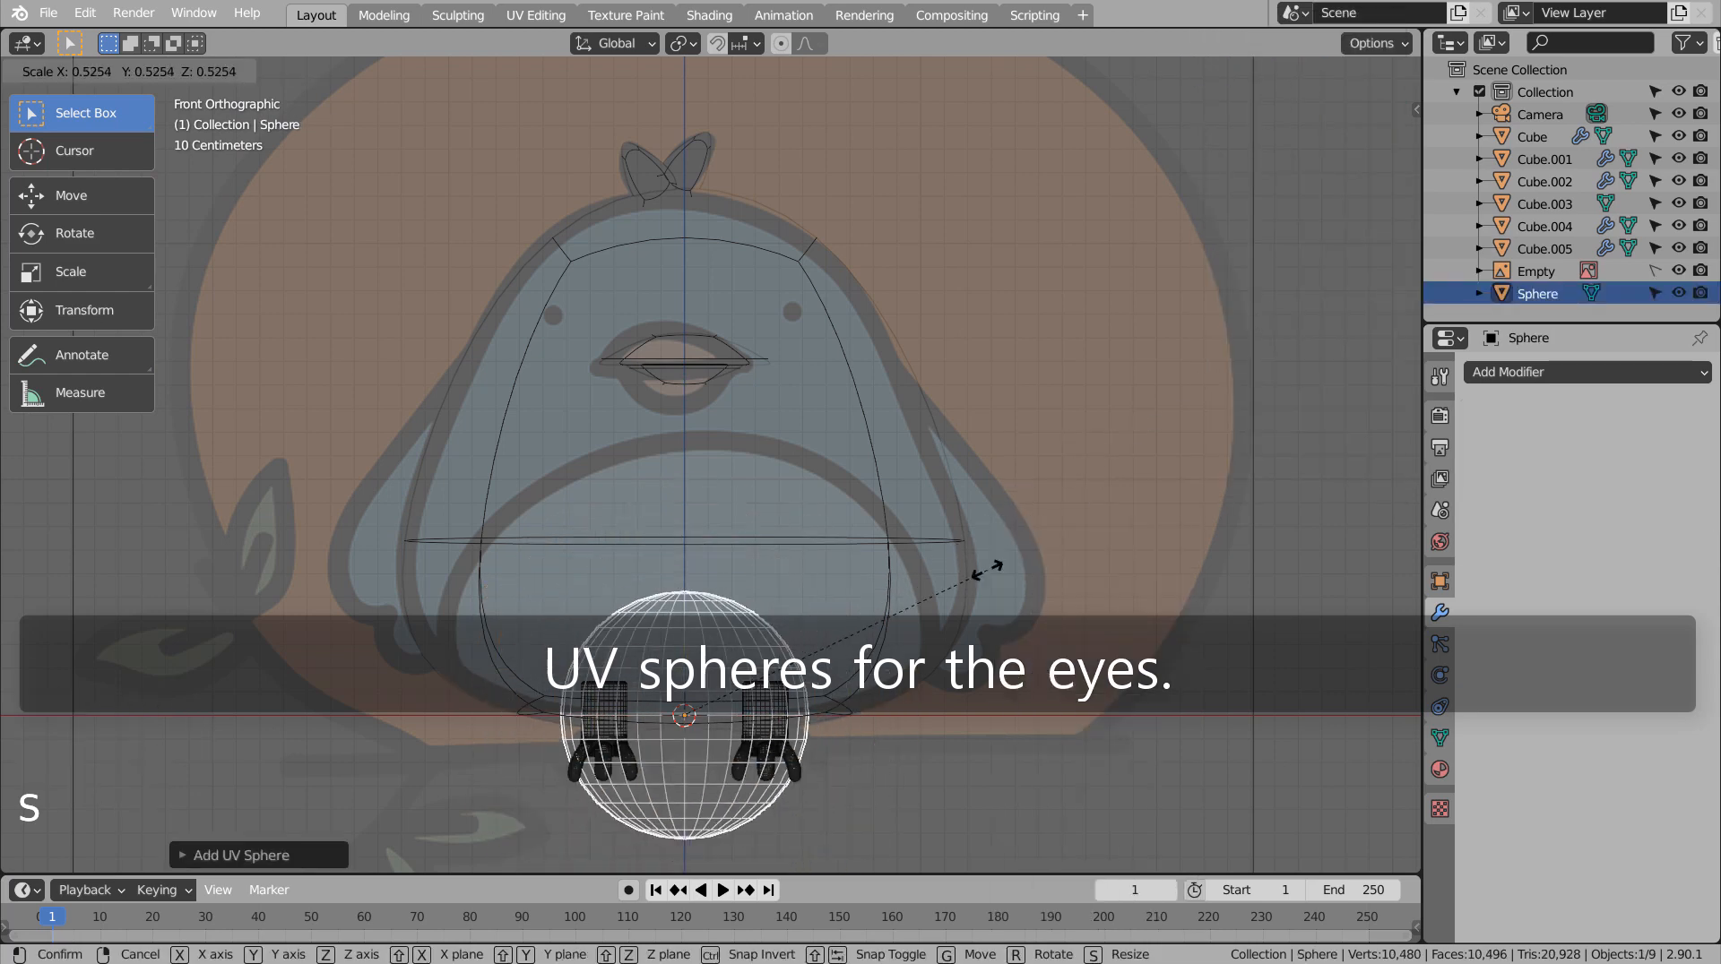
left_click(747, 652)
key("g")
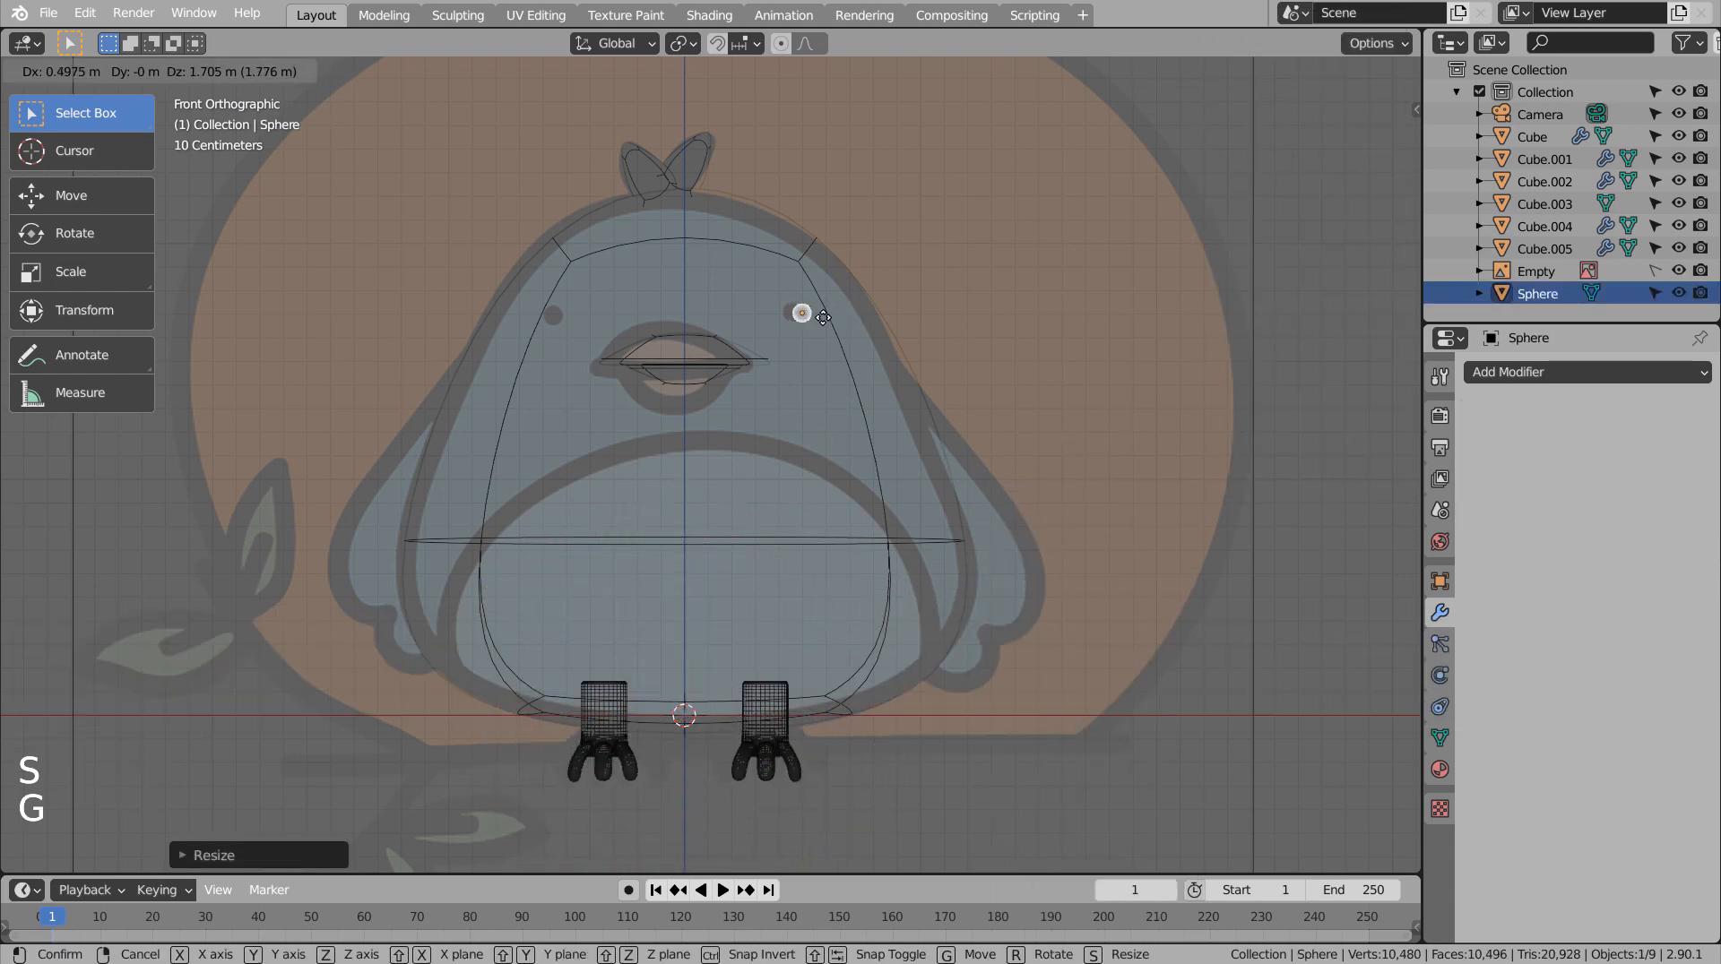
left_click(815, 317)
Move the eye sphere forward along Y onto the face in solid side view and apply smooth shading.
key("KP_3")
key("shift+z")
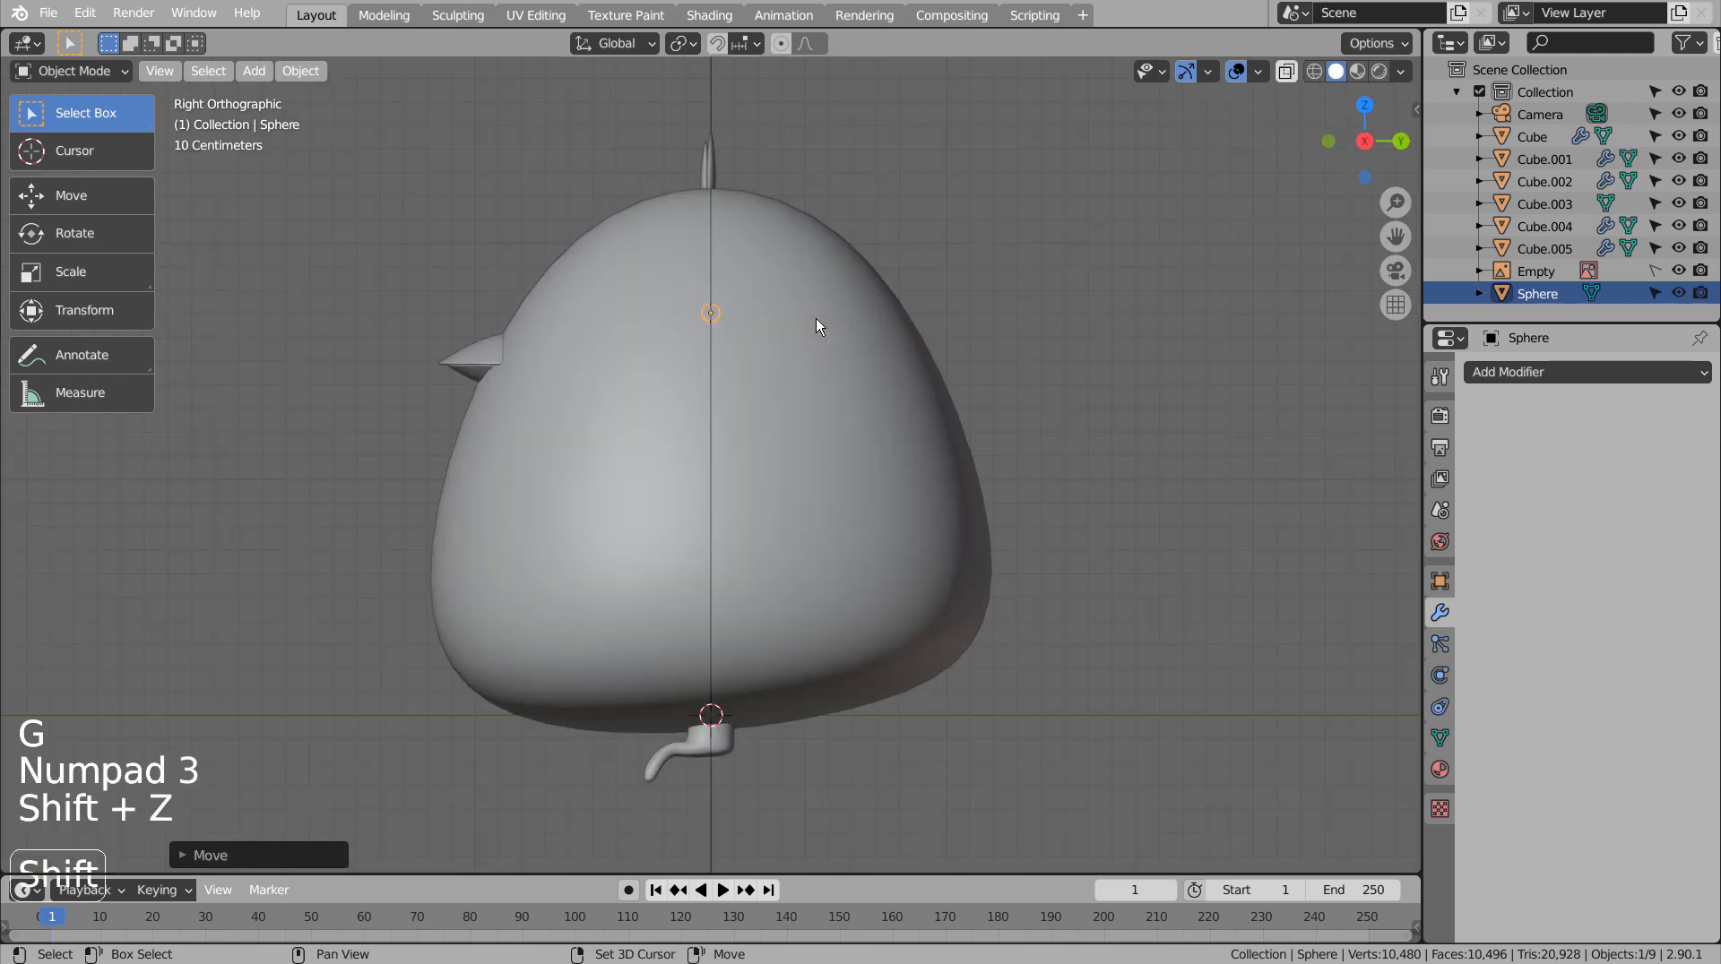
key("g")
key("y")
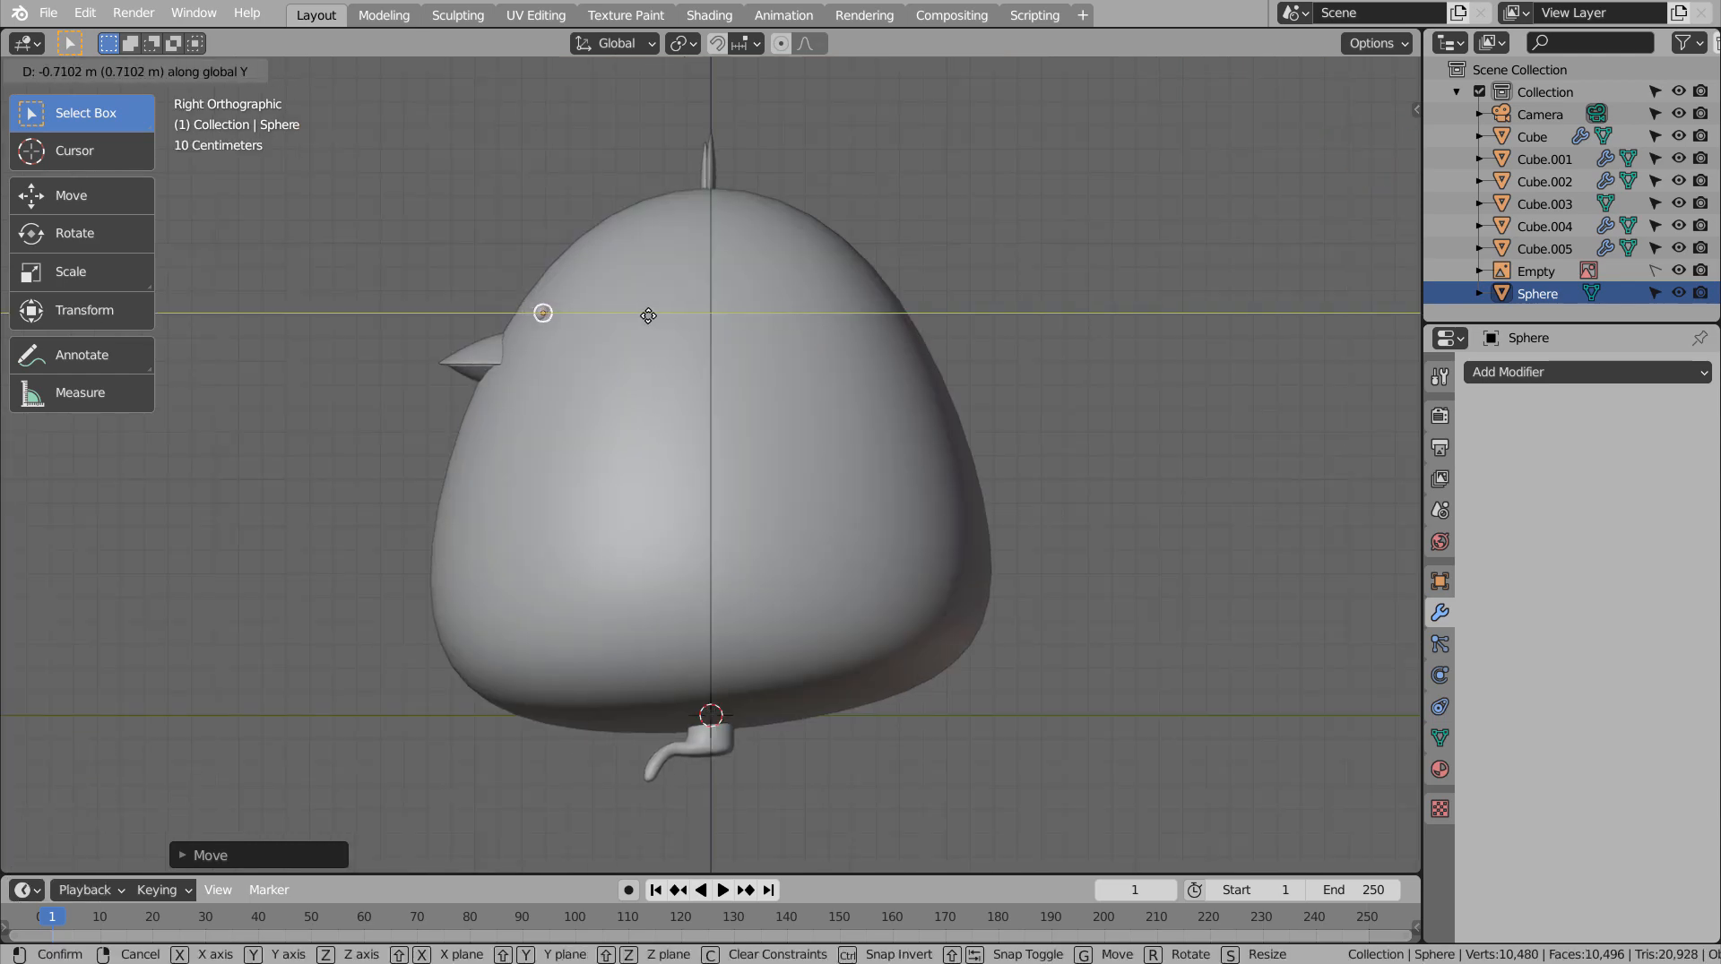
left_click(648, 315)
right_click(540, 314)
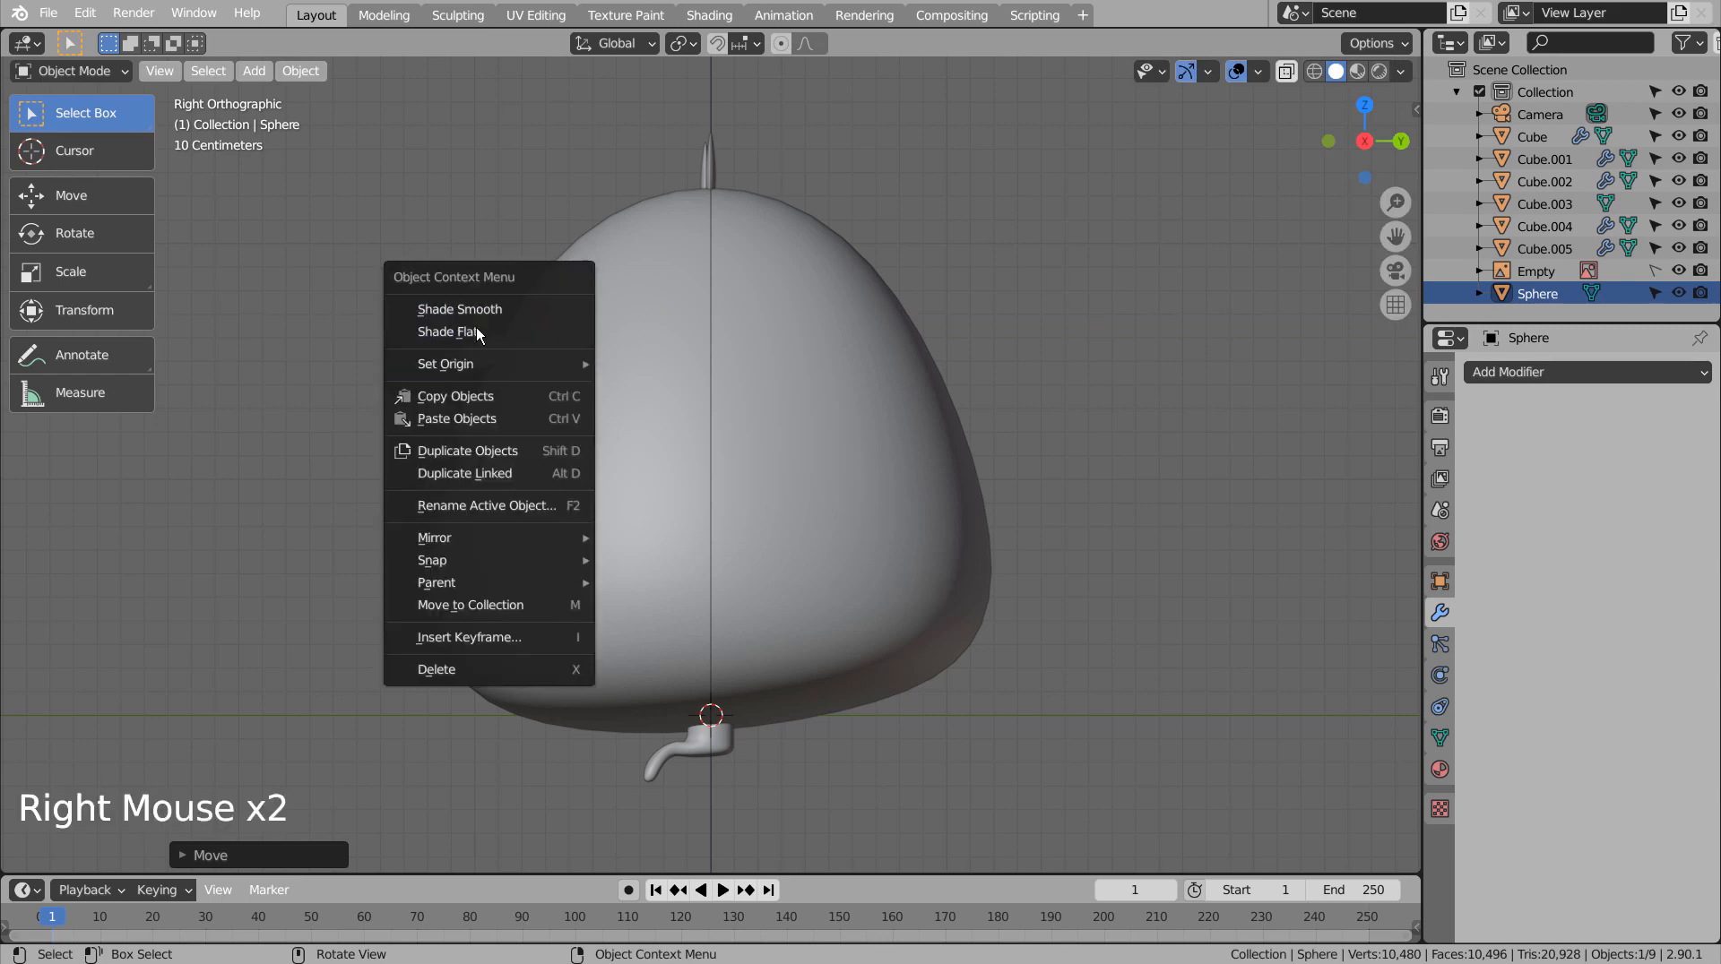
middle_click_drag(481, 307, 1096, 316)
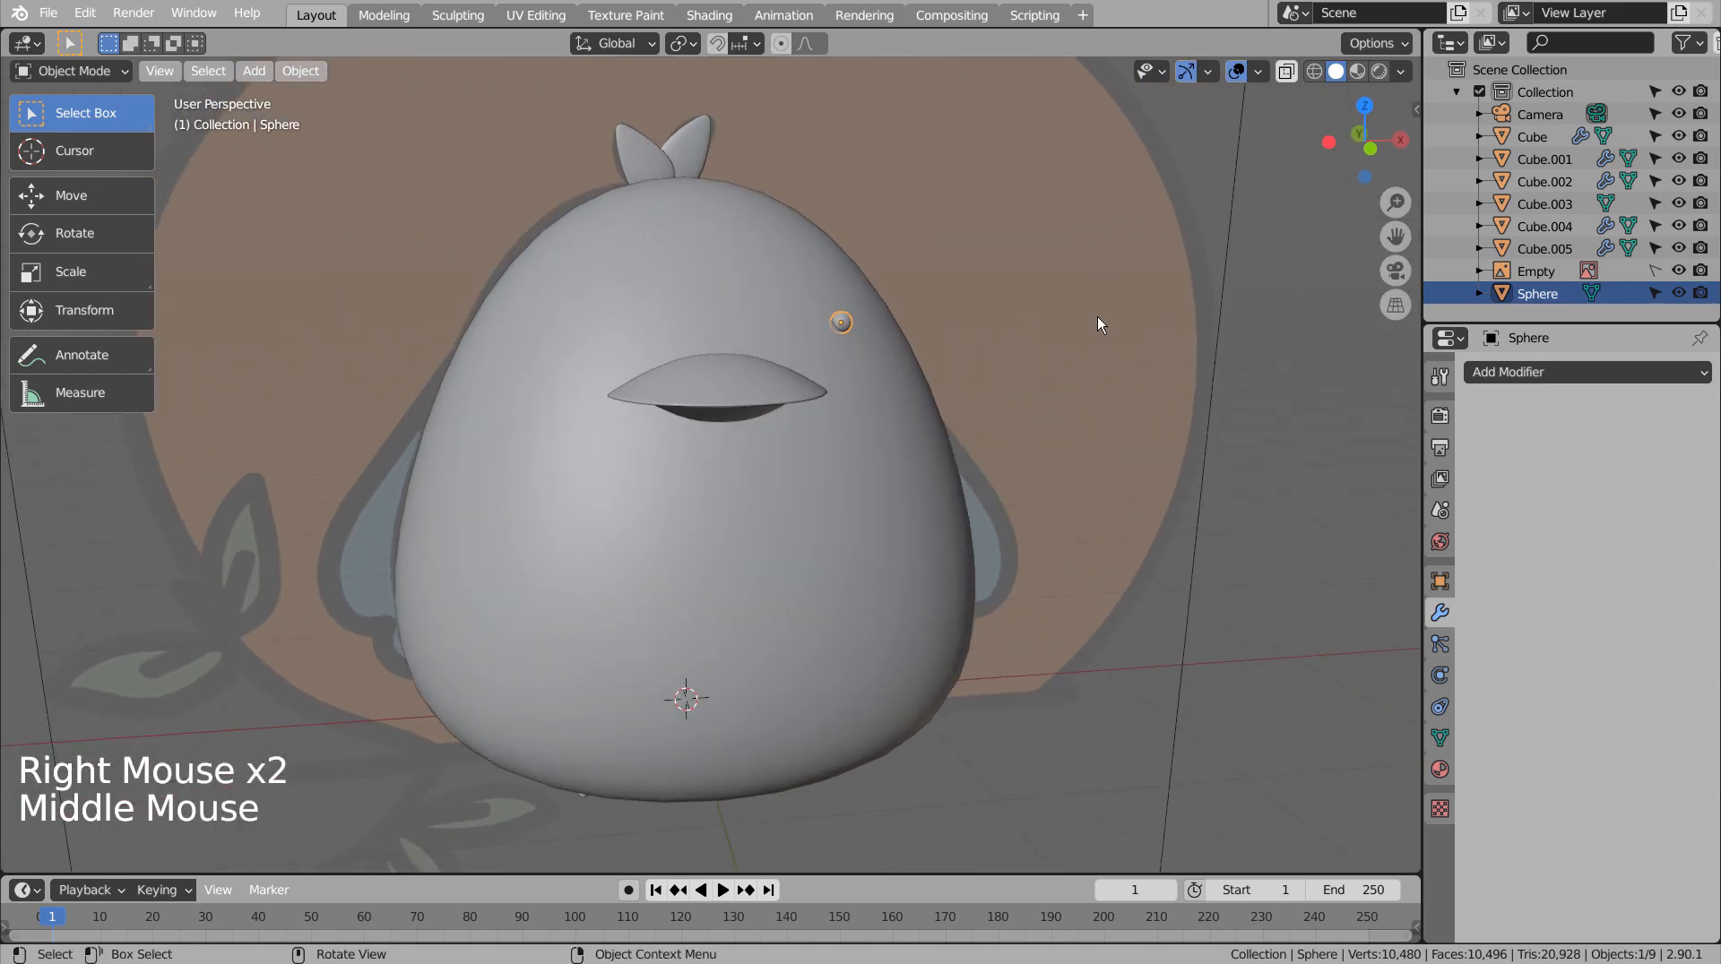
Add a Mirror modifier on the X axis to the eye sphere, using the body Cube as mirror object.
left_click(1013, 343)
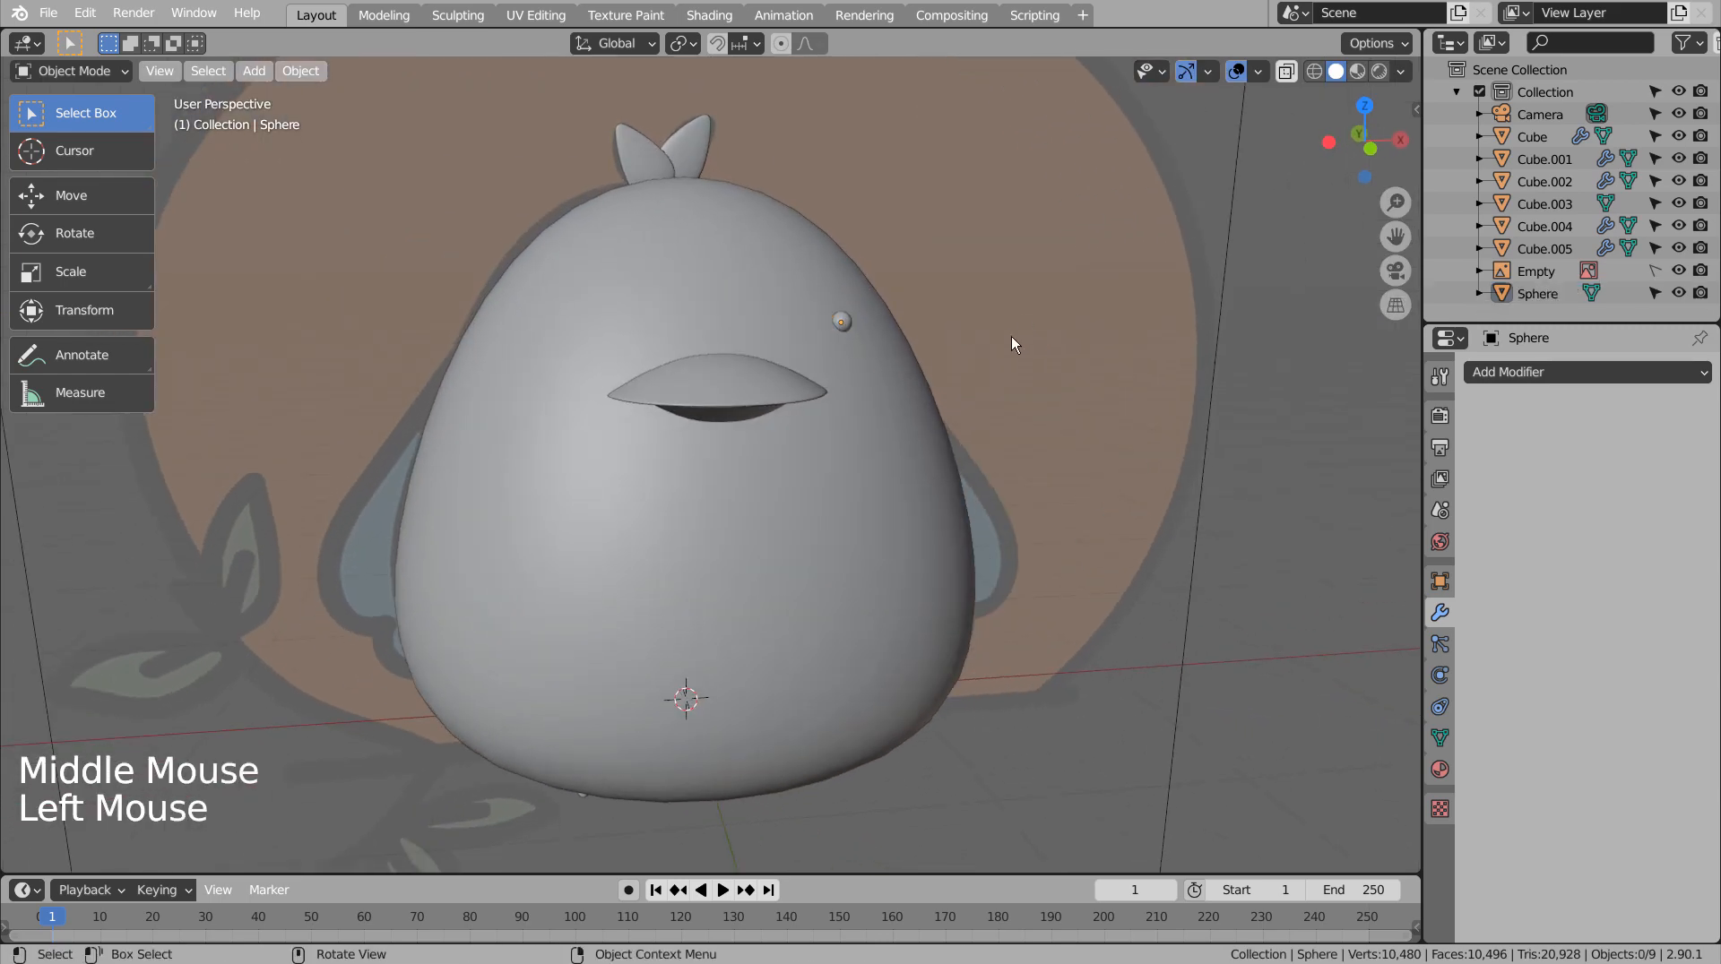
left_click(848, 321)
left_click(1509, 370)
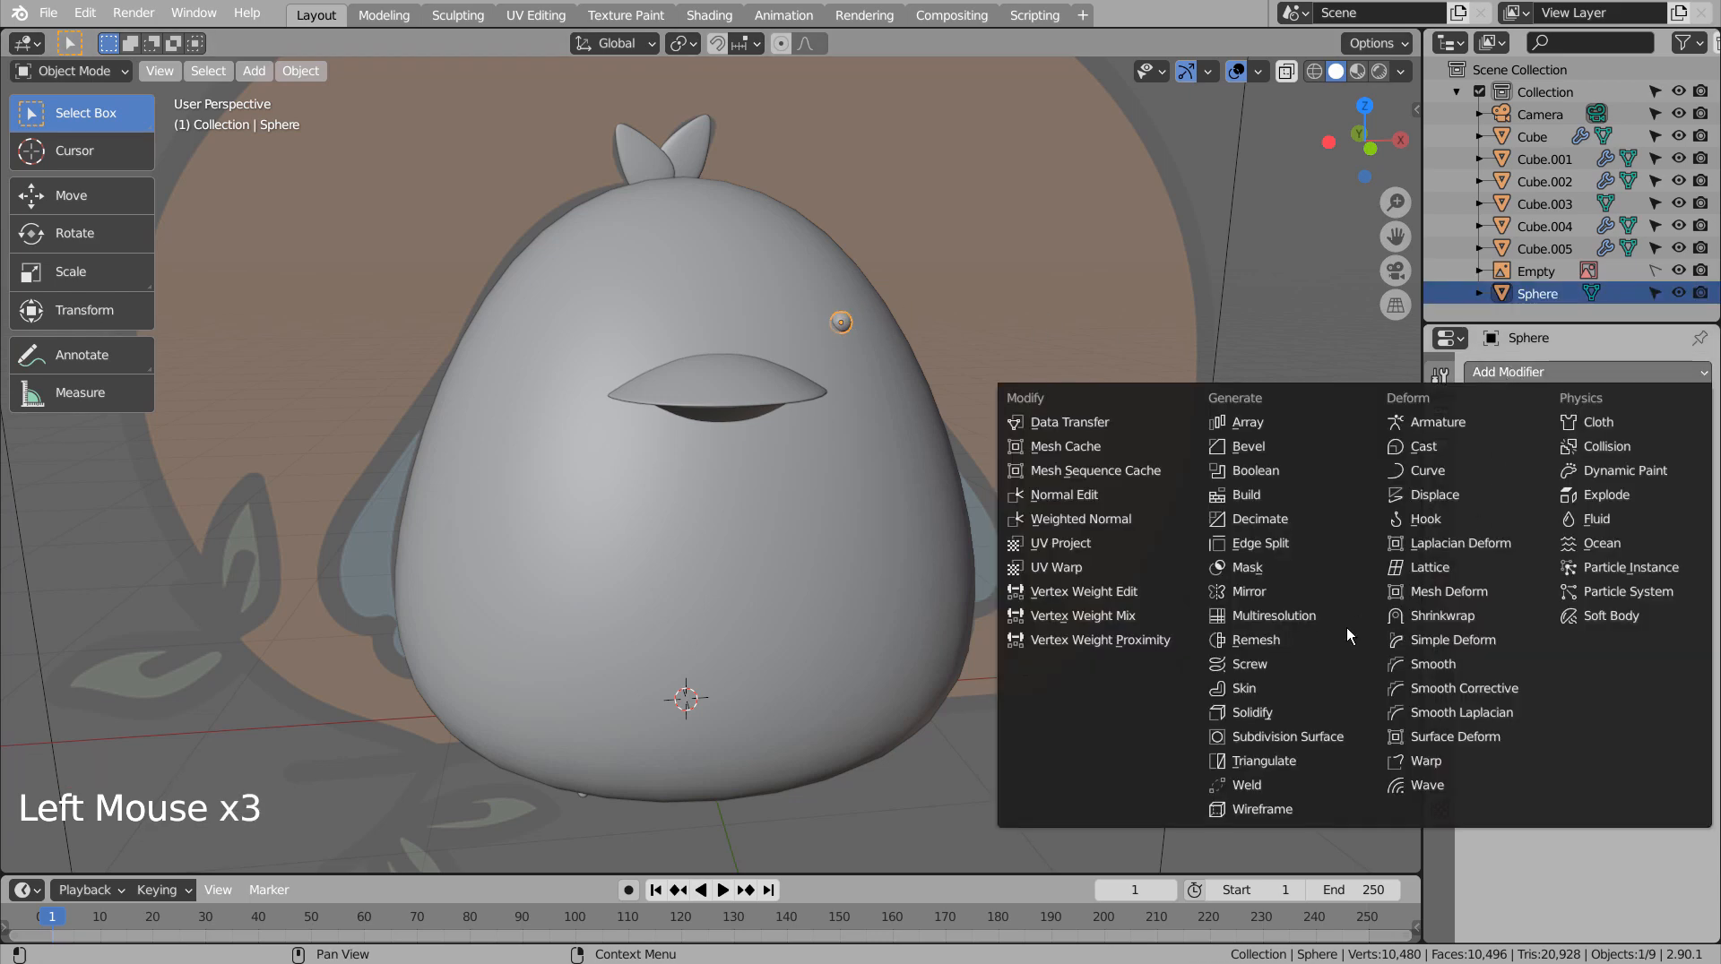
left_click(1303, 588)
left_click(789, 539)
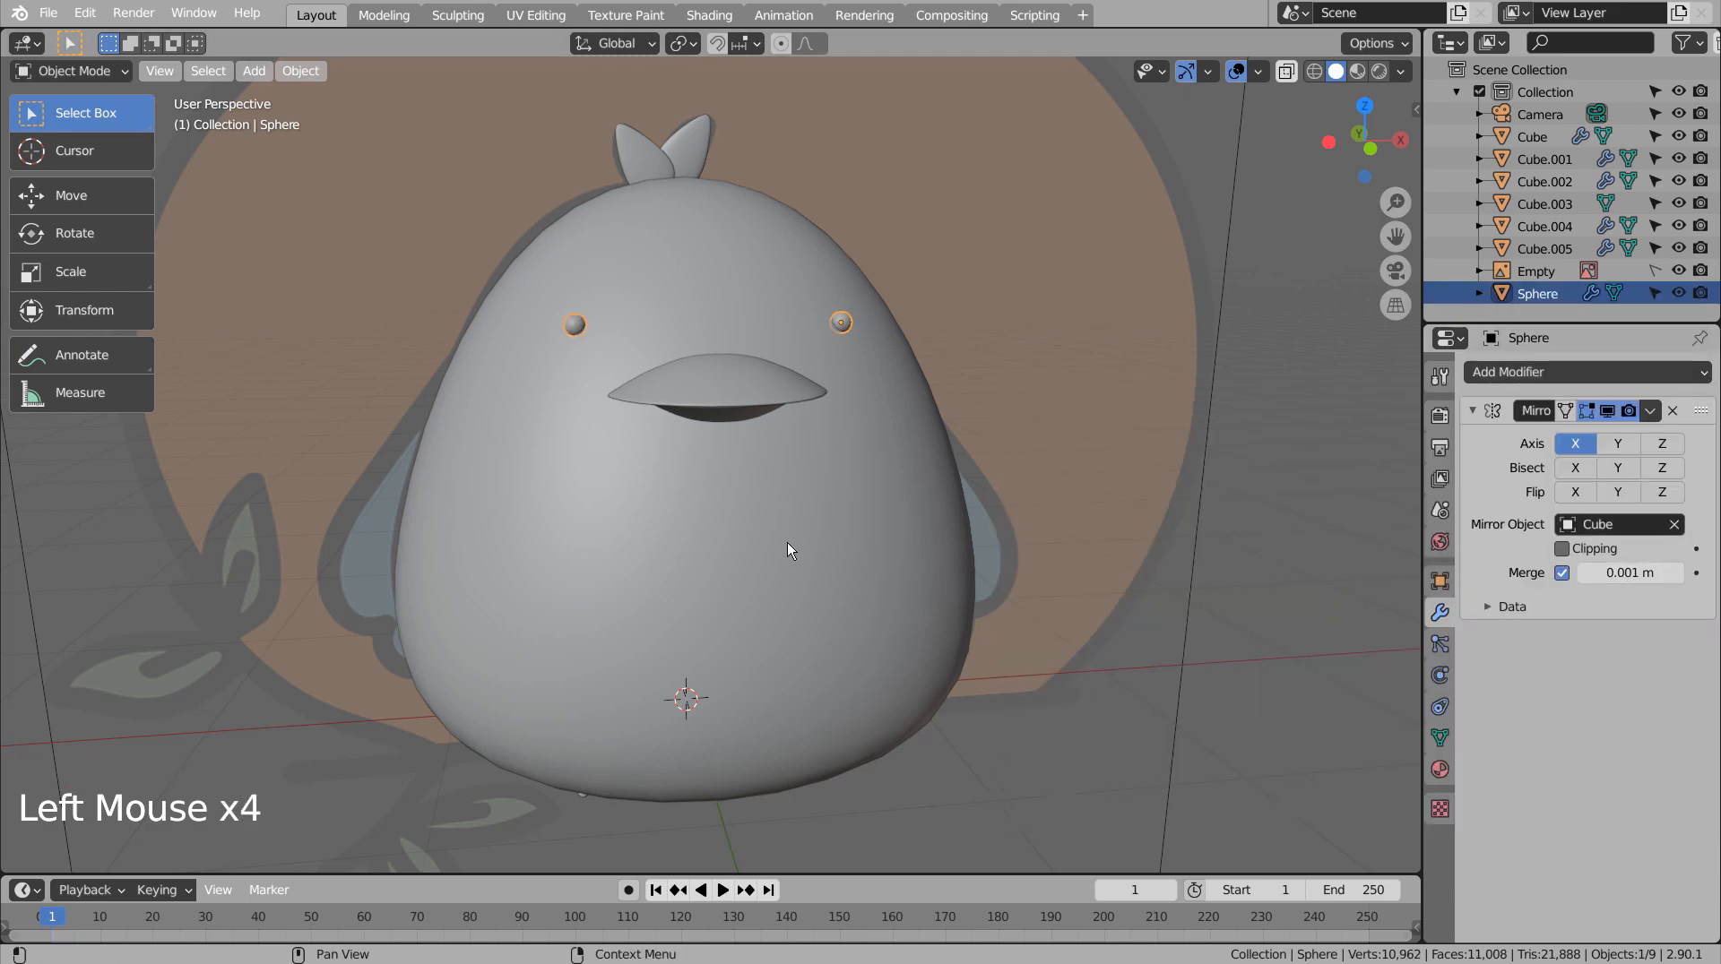
left_click(1213, 552)
mouse_move(1213, 551)
middle_mouse_down()
mouse_move(1178, 584)
mouse_move(1069, 583)
mouse_move(1244, 535)
mouse_move(1158, 602)
mouse_move(1226, 631)
mouse_move(1337, 613)
mouse_move(1128, 568)
mouse_move(1084, 524)
mouse_move(1201, 568)
middle_mouse_up()
key("KP_1")
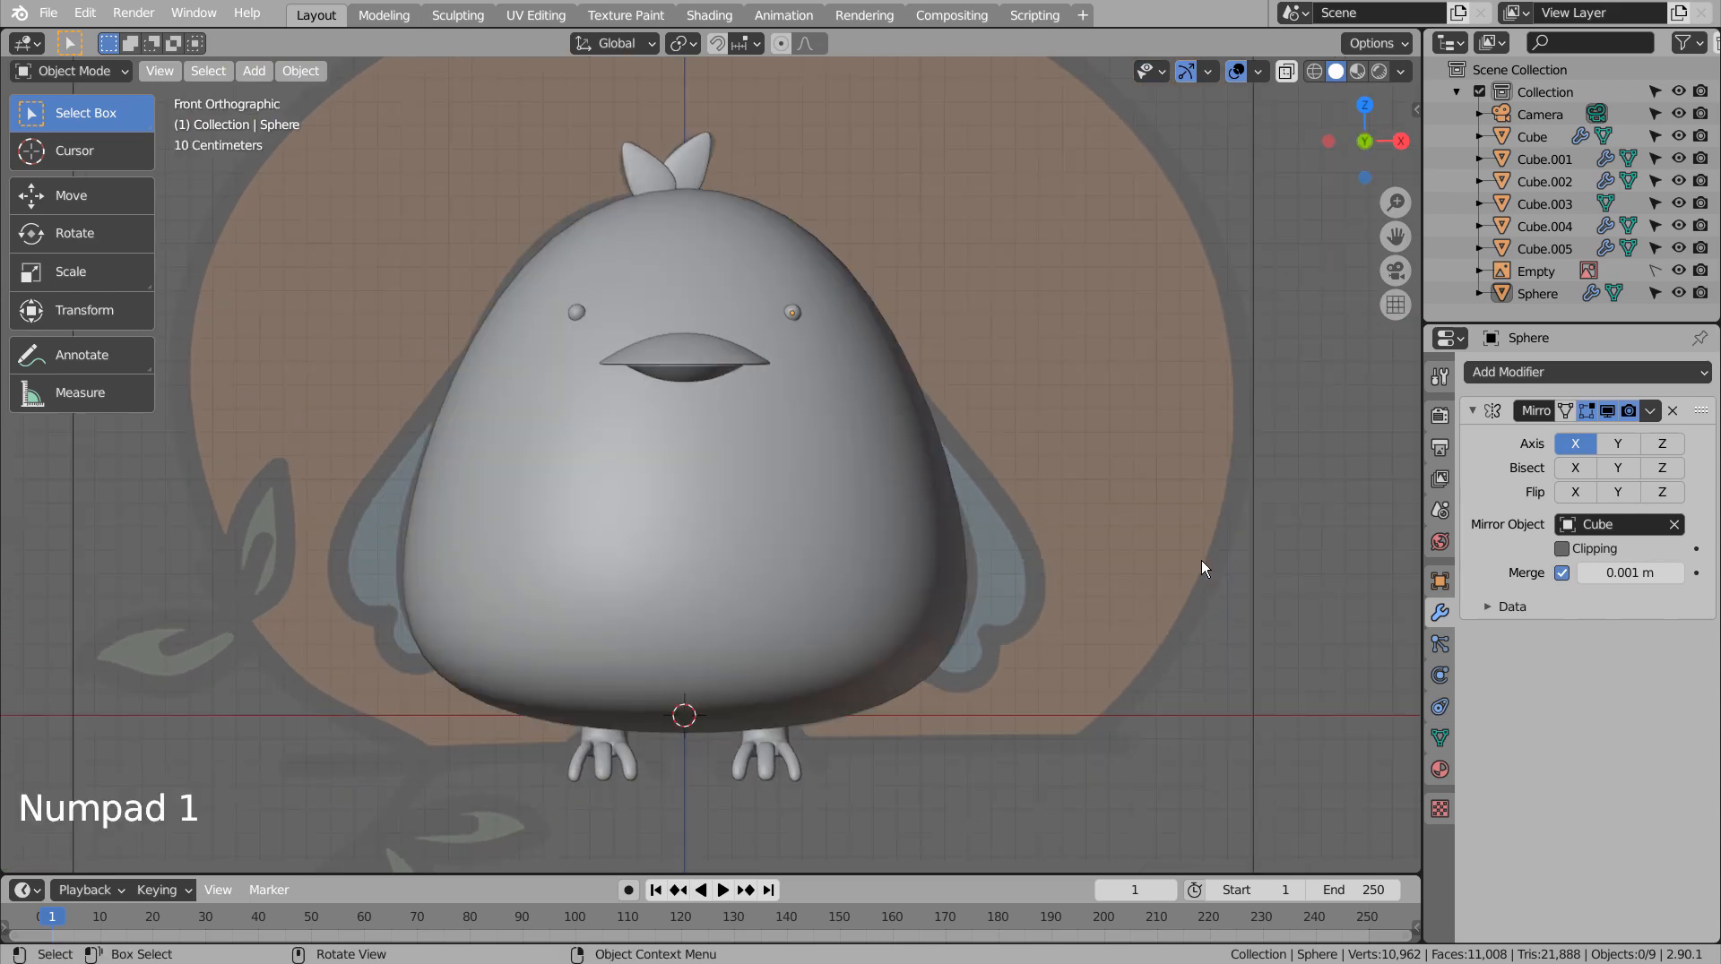
Try applying the body's Subdivision modifier and open the dense mesh for editing in side view.
left_click(1063, 564)
left_click(807, 567)
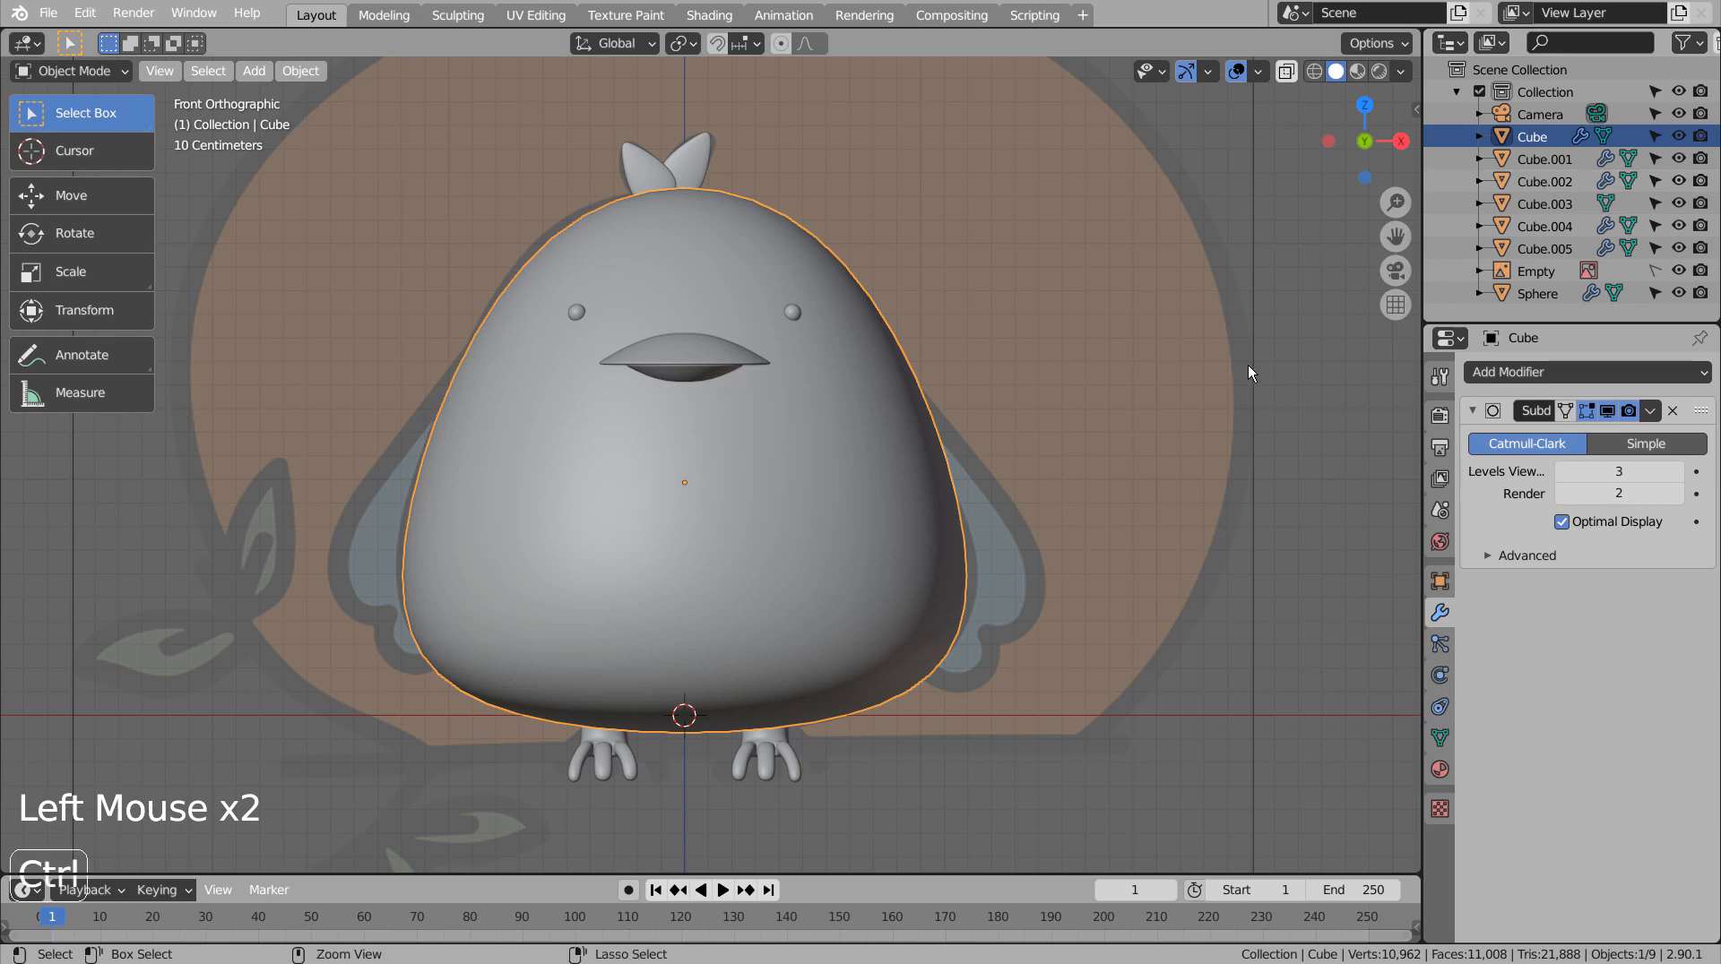
key("ctrl+a")
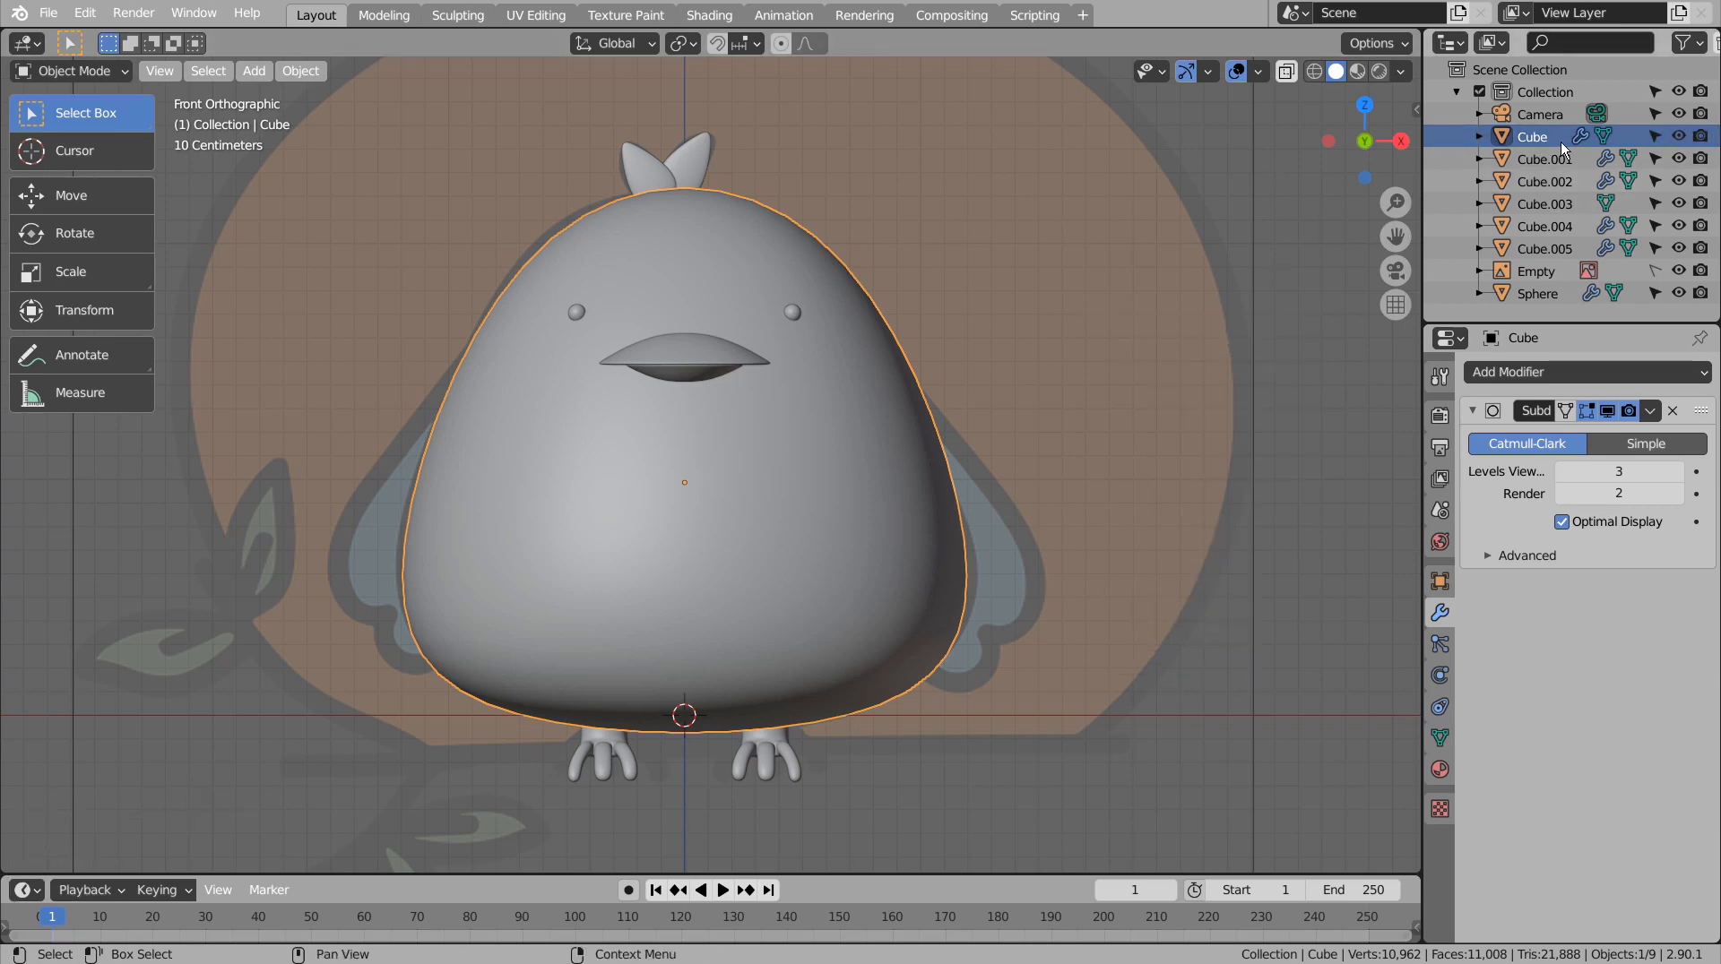
key("ctrl+a")
key("ctrl+a")
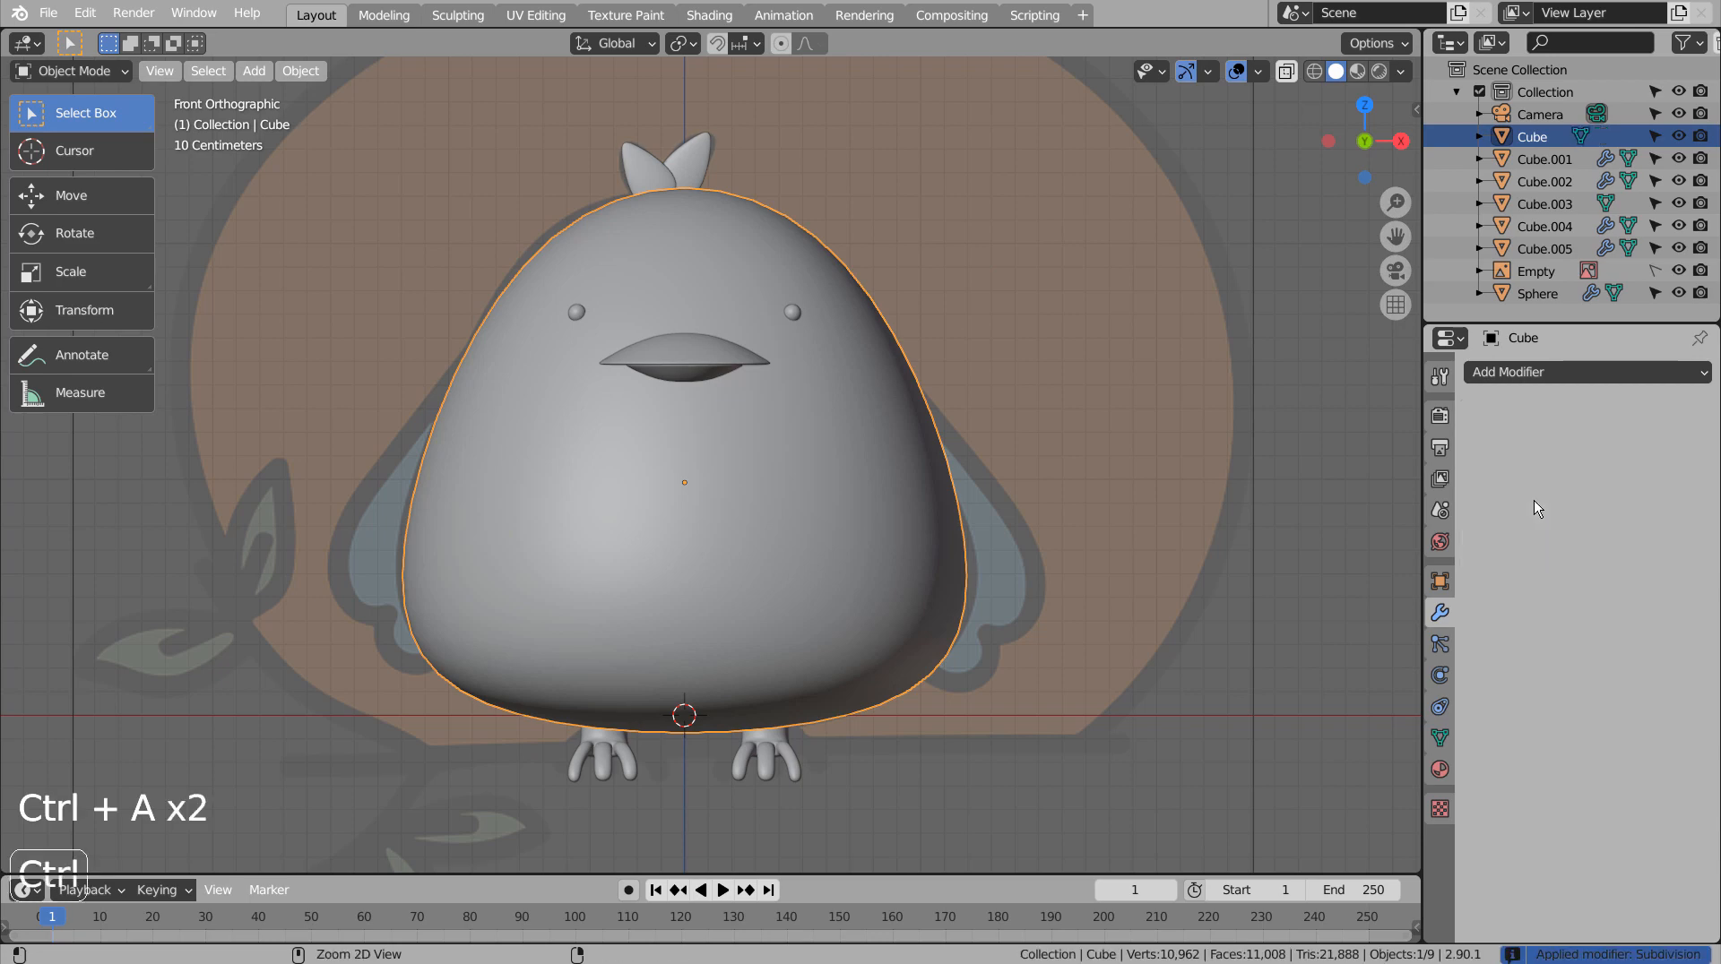
left_click(1542, 159)
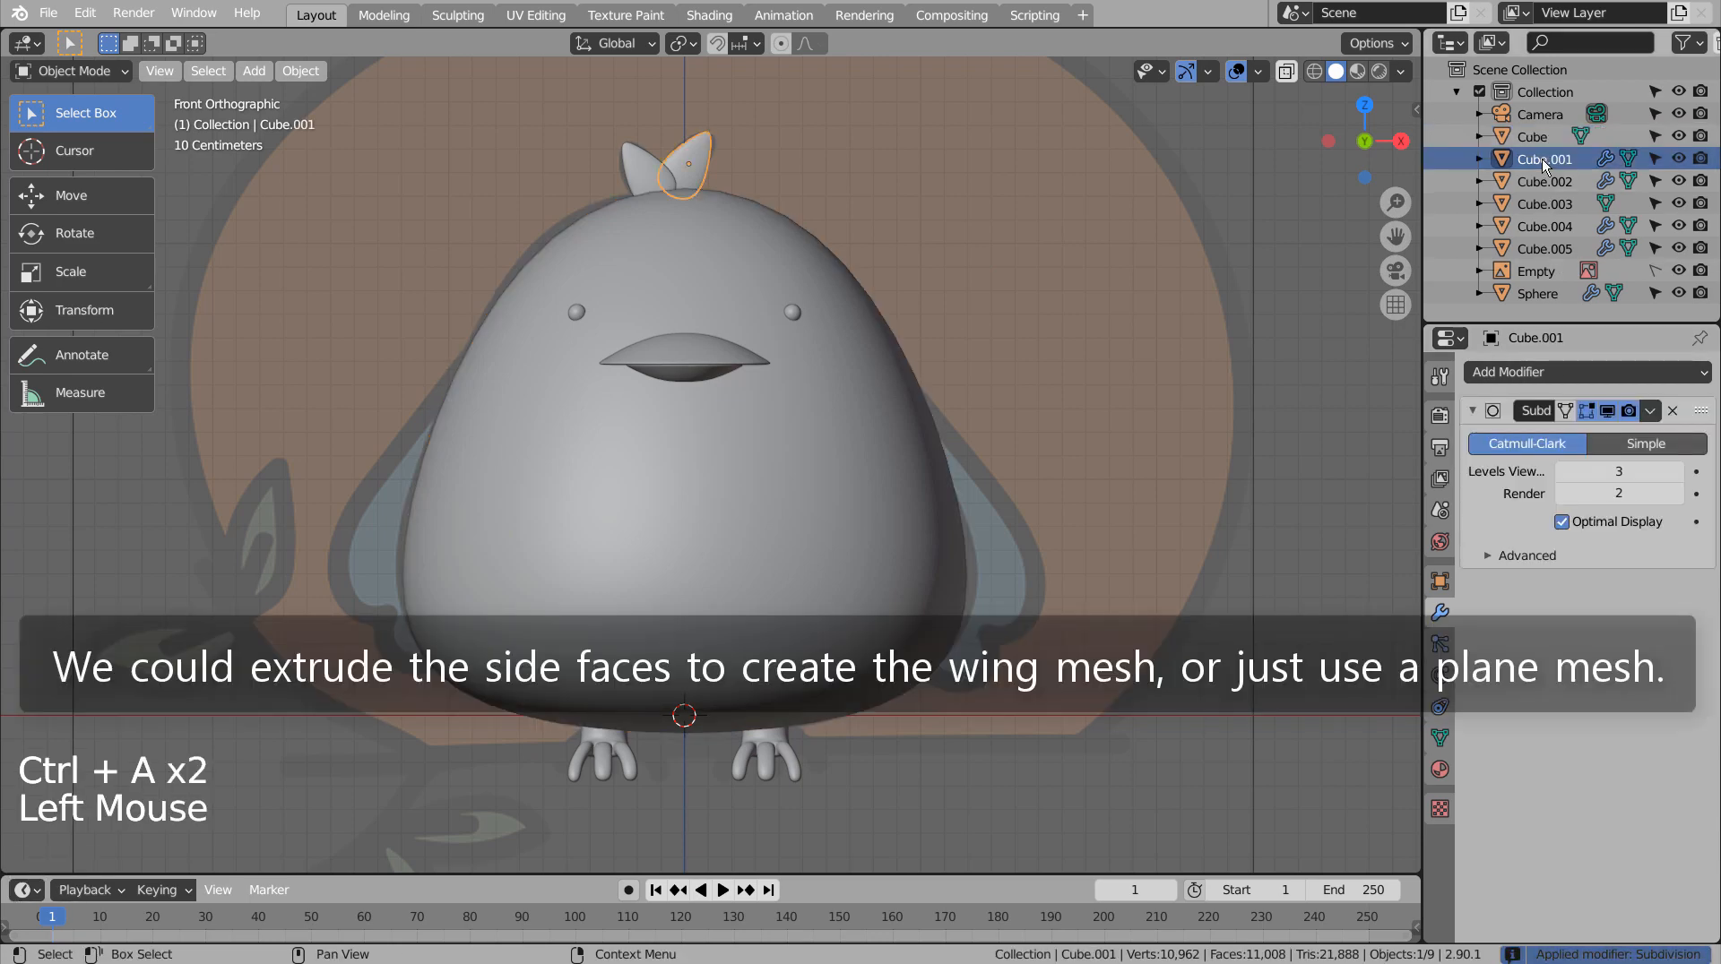
left_click(936, 462)
key("Tab")
middle_click_drag(936, 462, 906, 473)
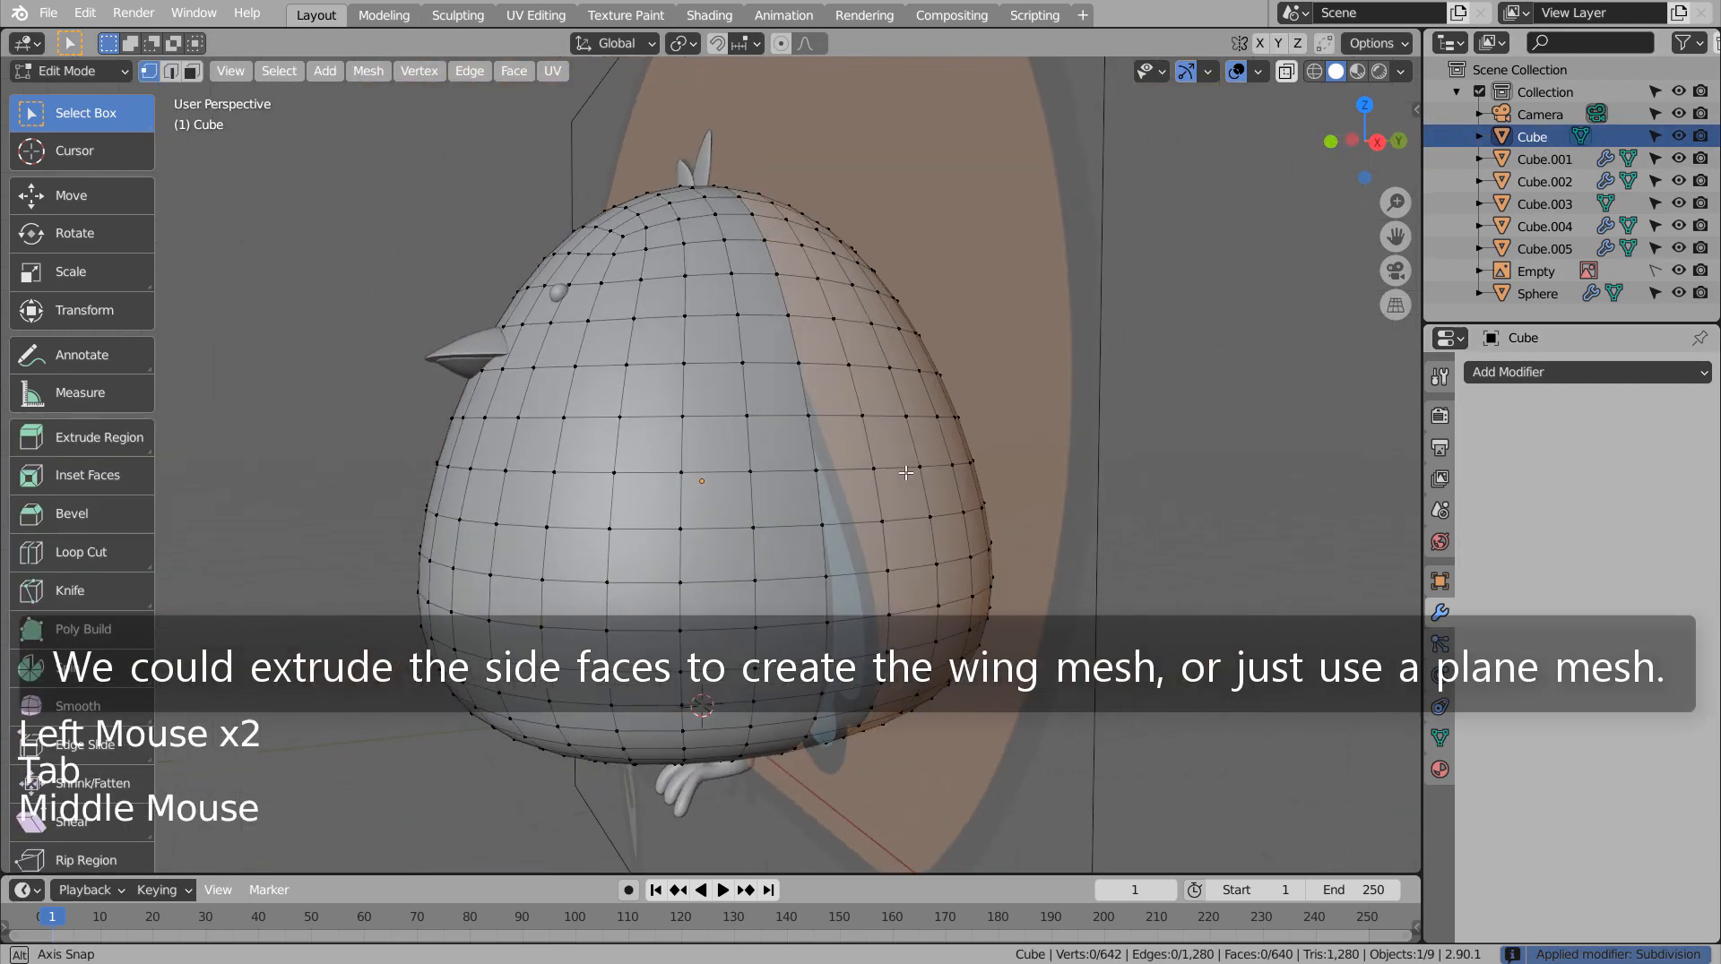
key("KP_1")
key("KP_3")
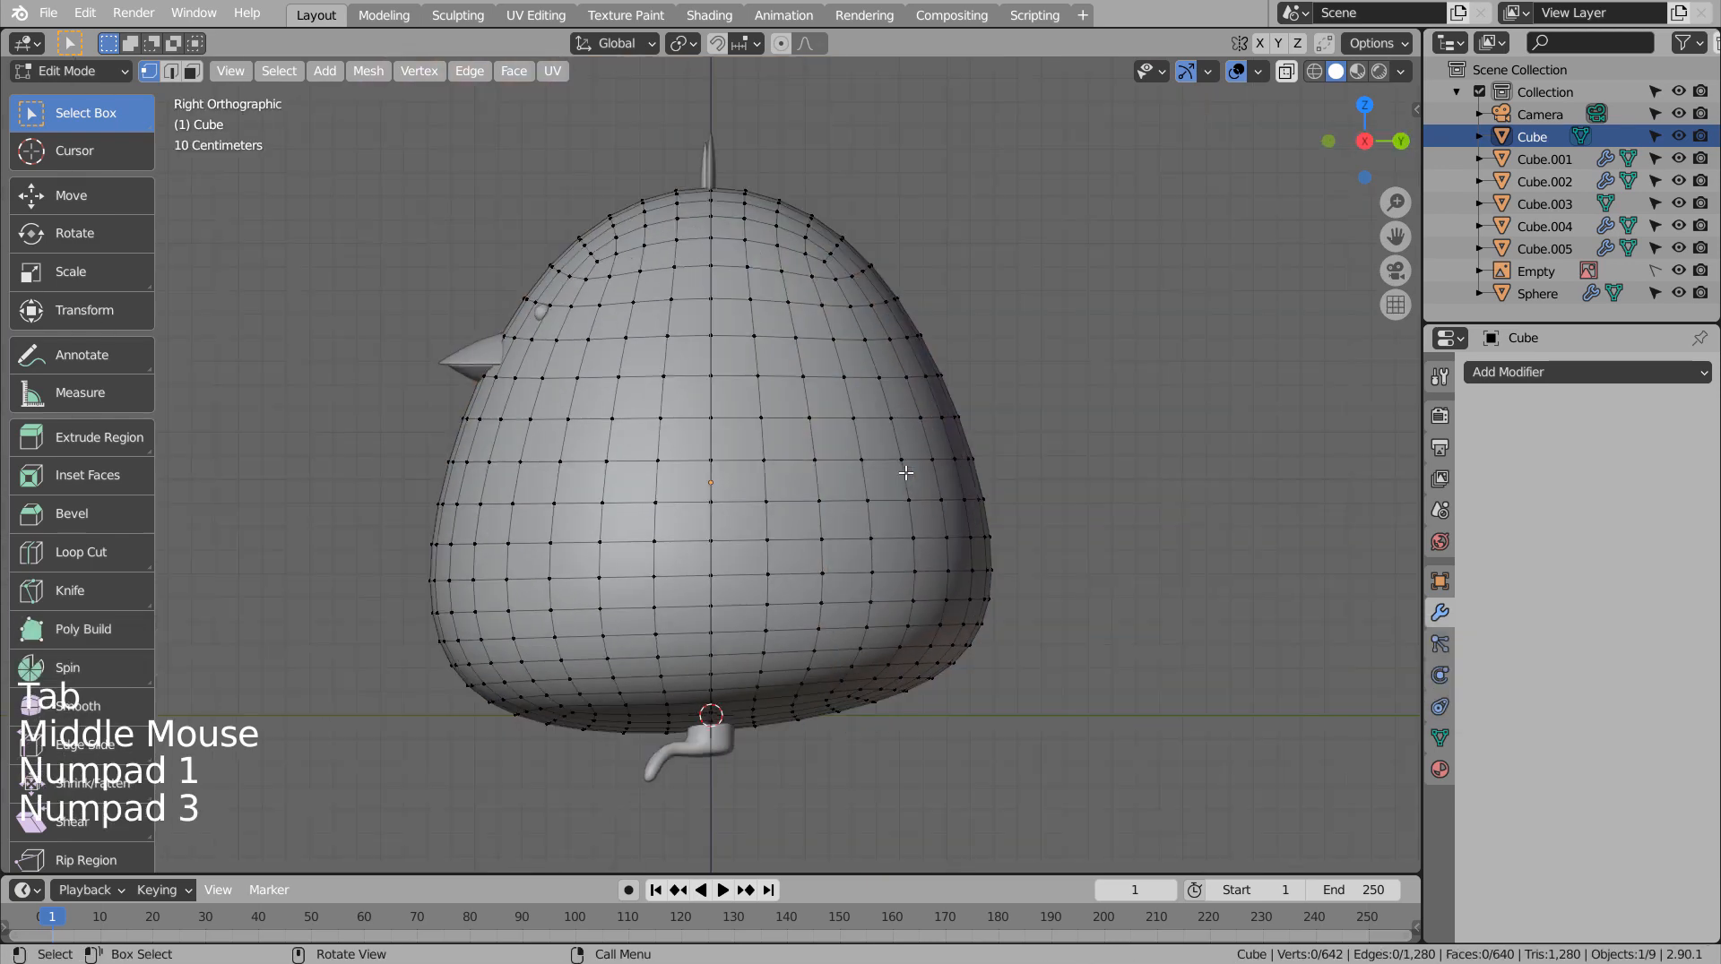
Undo the application of the body's Subdivision modifier.
key("ctrl+z")
key("ctrl+z")
left_click(884, 485)
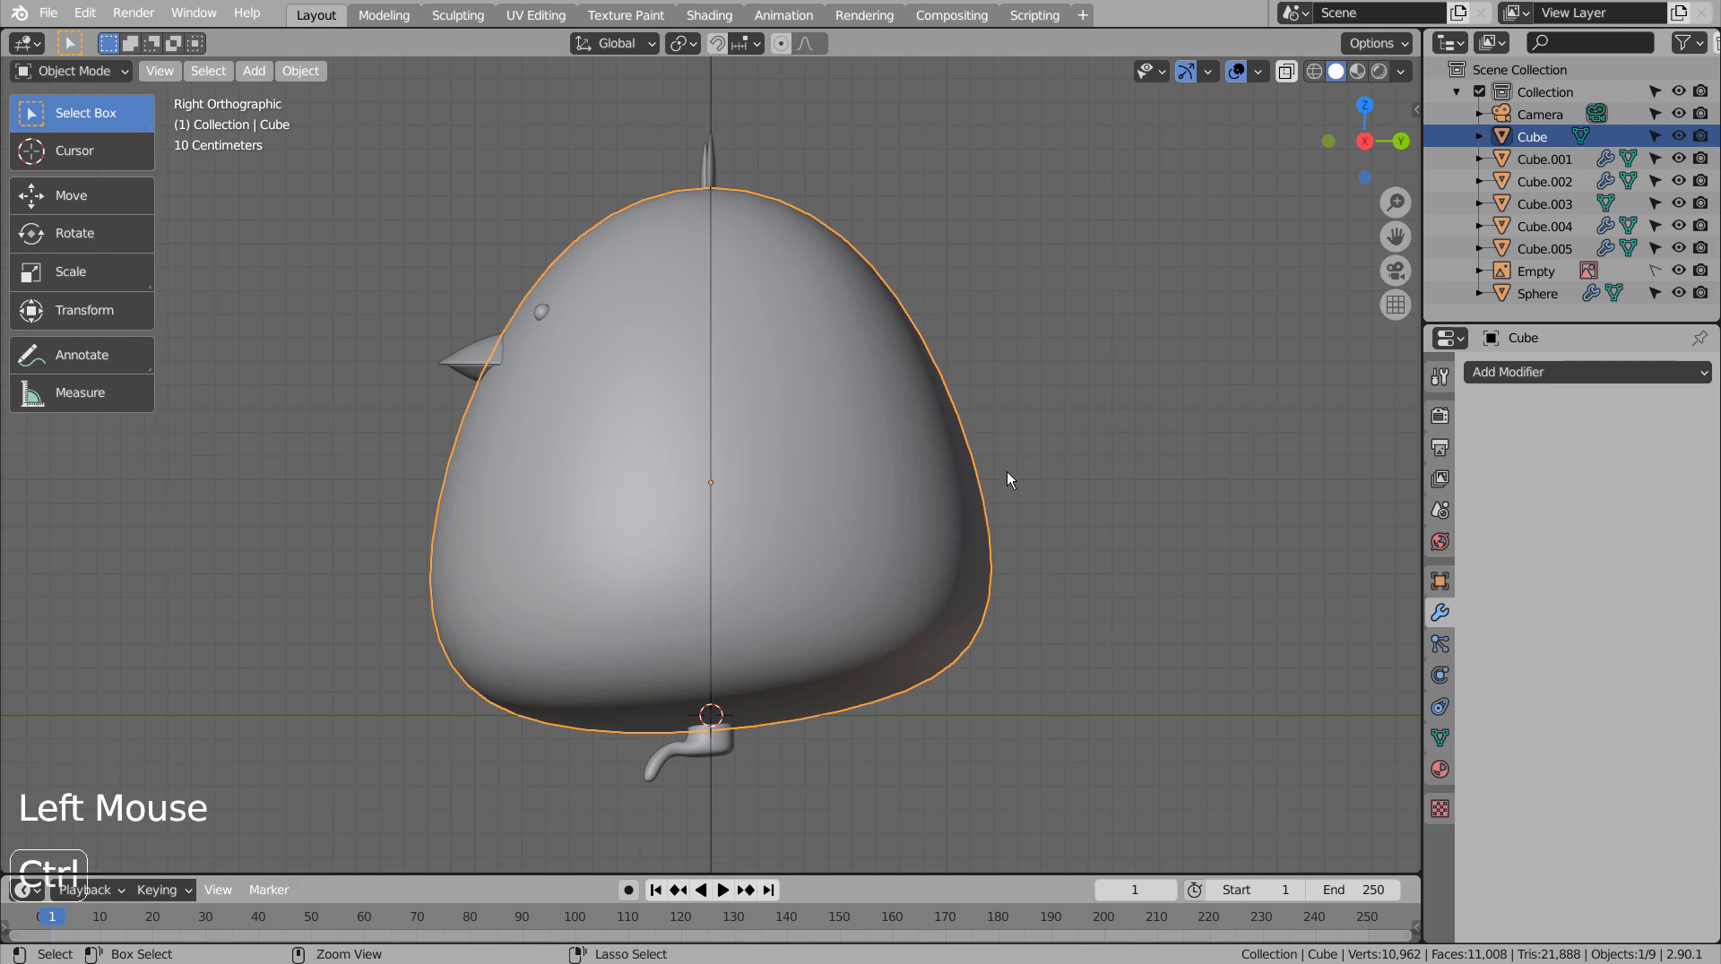
key("ctrl+z")
key("ctrl+z")
key("ctrl+z")
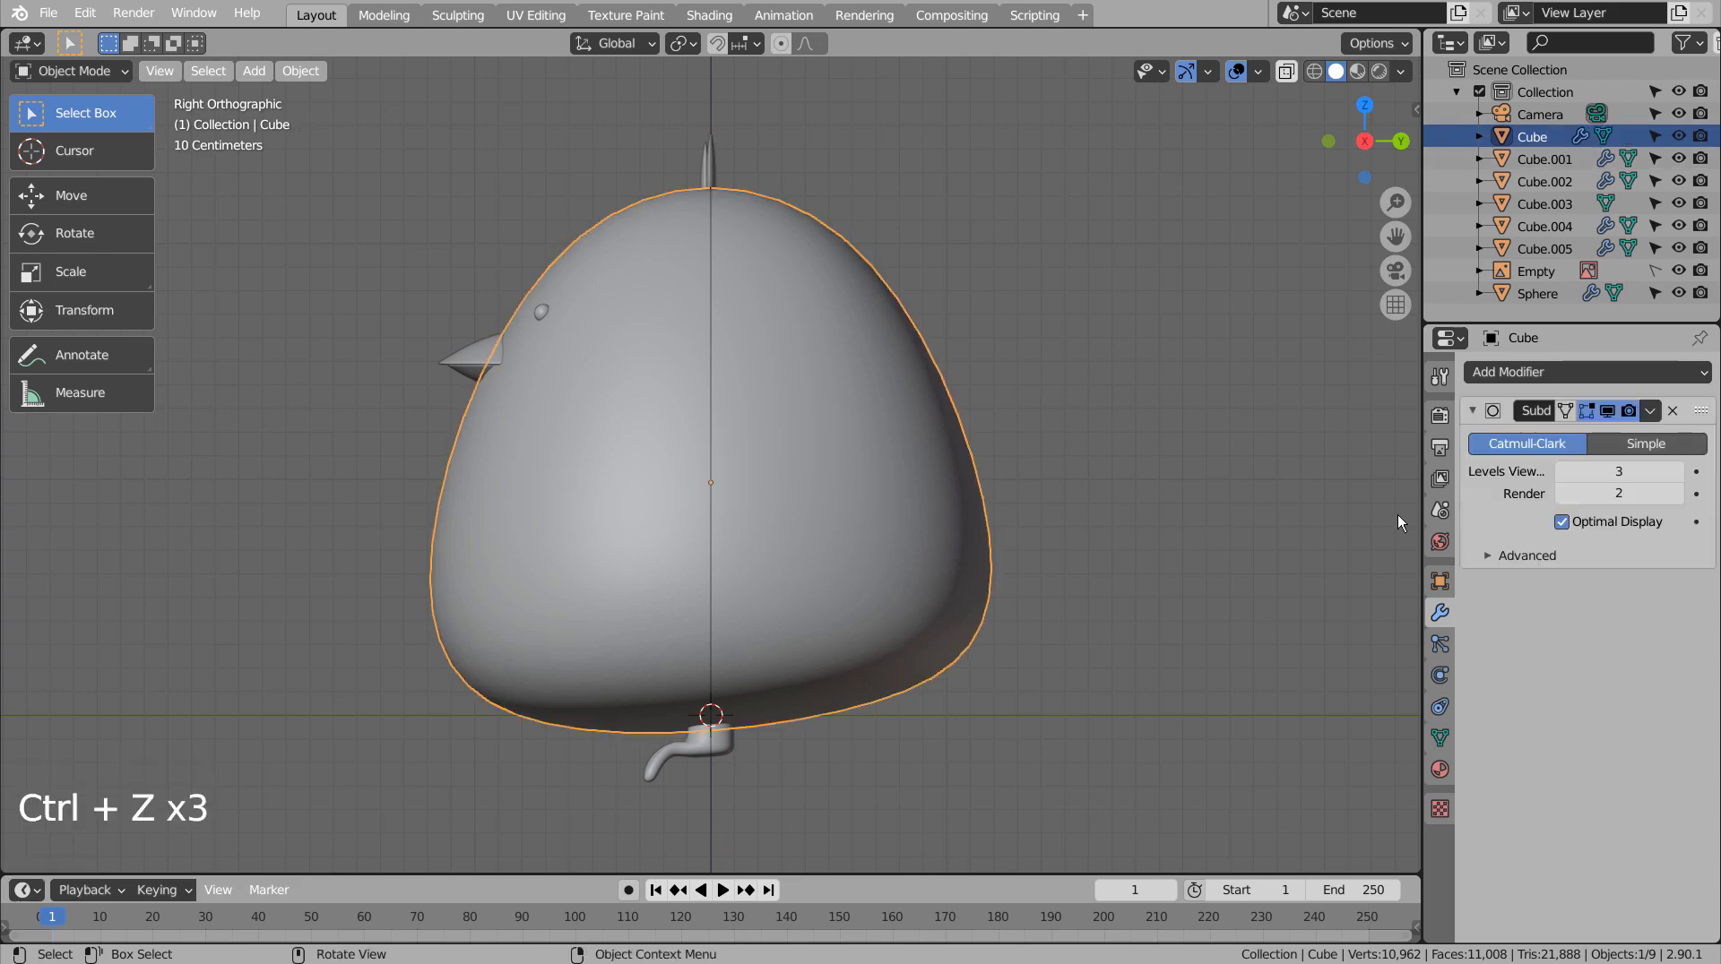
Open the body mesh for editing and examine its base cage with the subdivision display temporarily turned off.
left_click(1609, 411)
key("Tab")
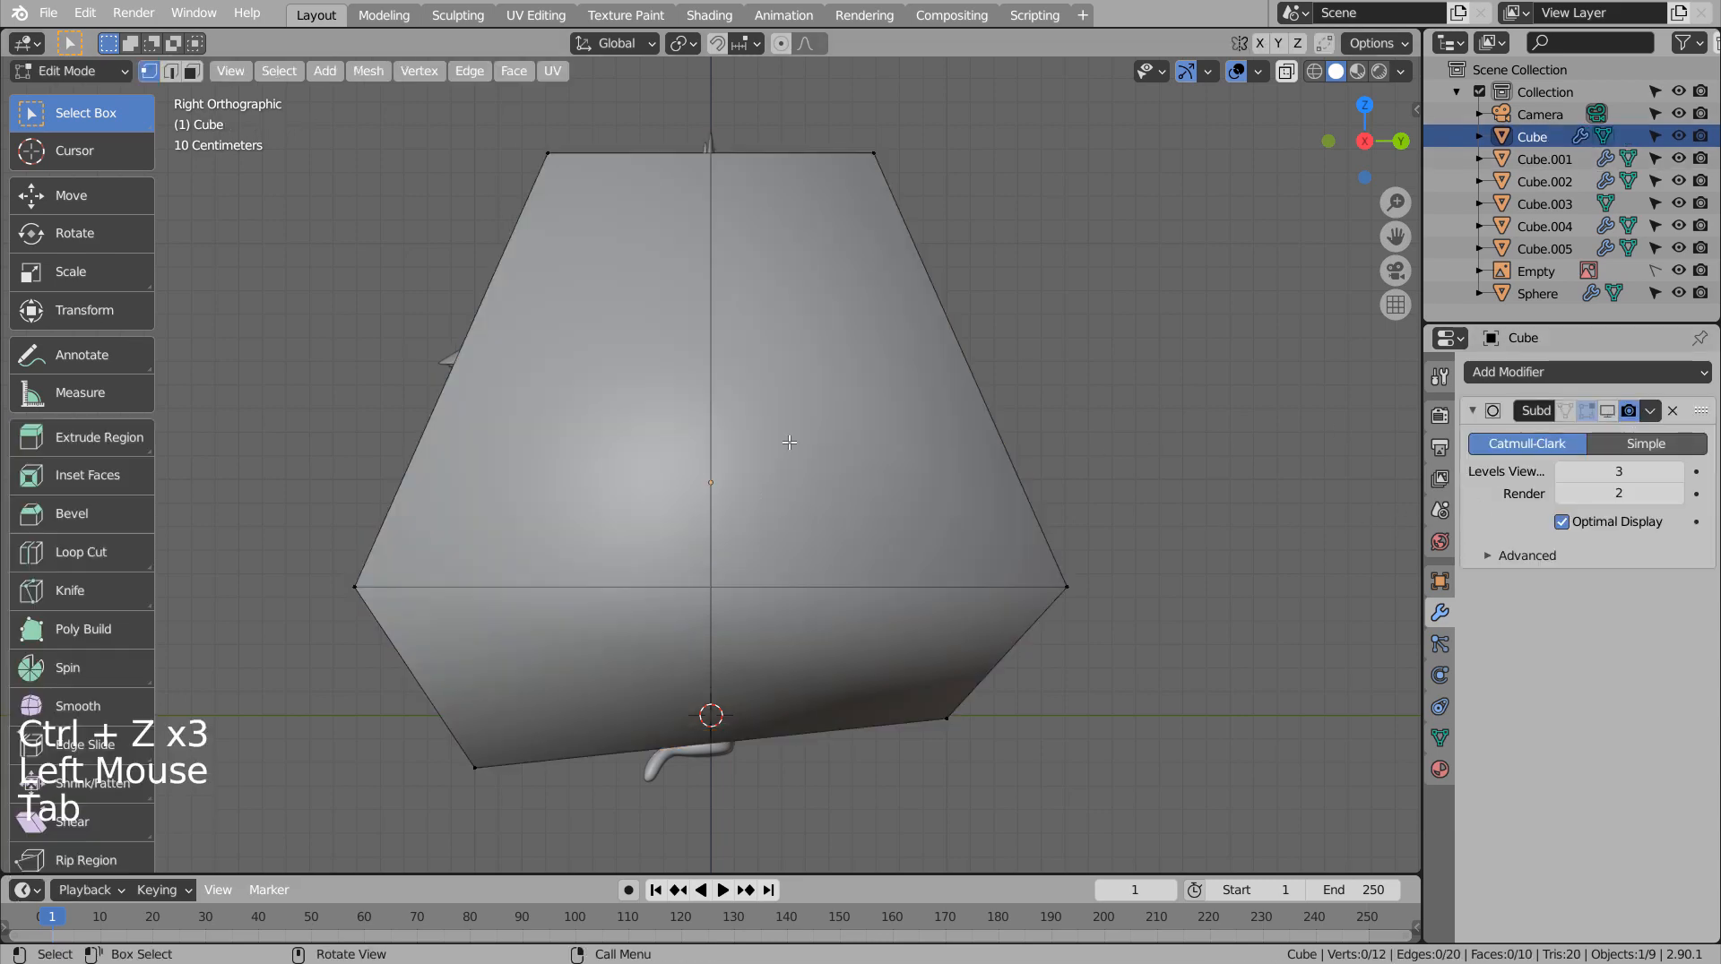
middle_click_drag(887, 448, 804, 464)
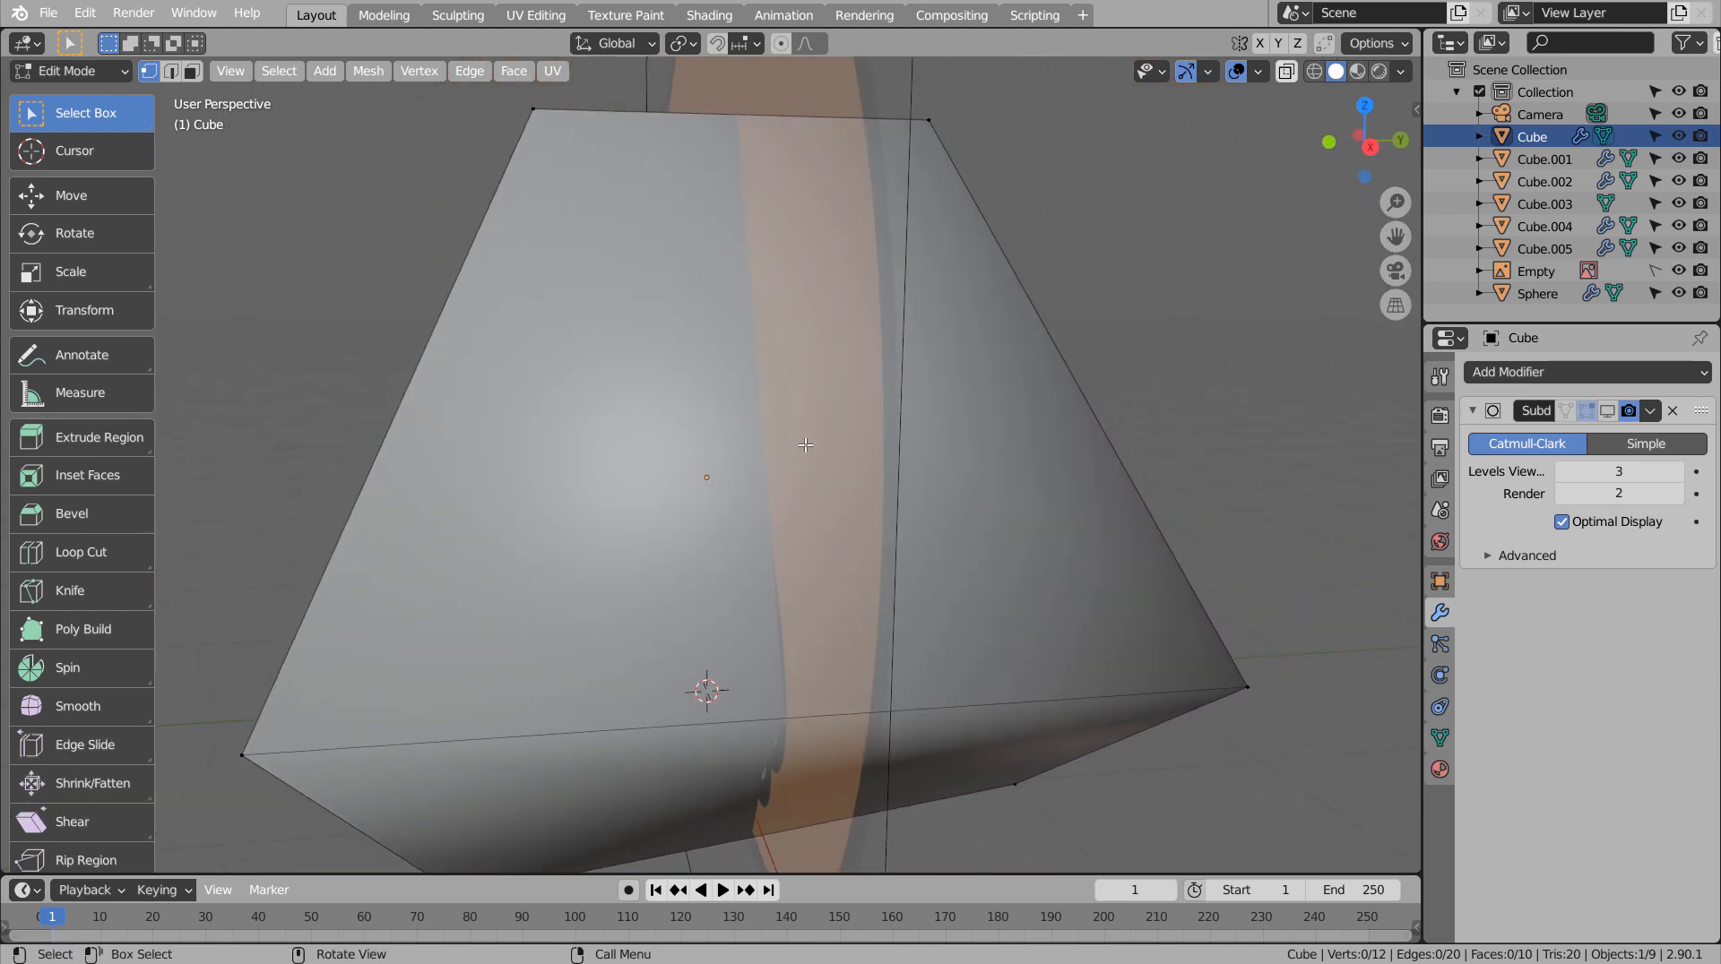
left_click(1607, 411)
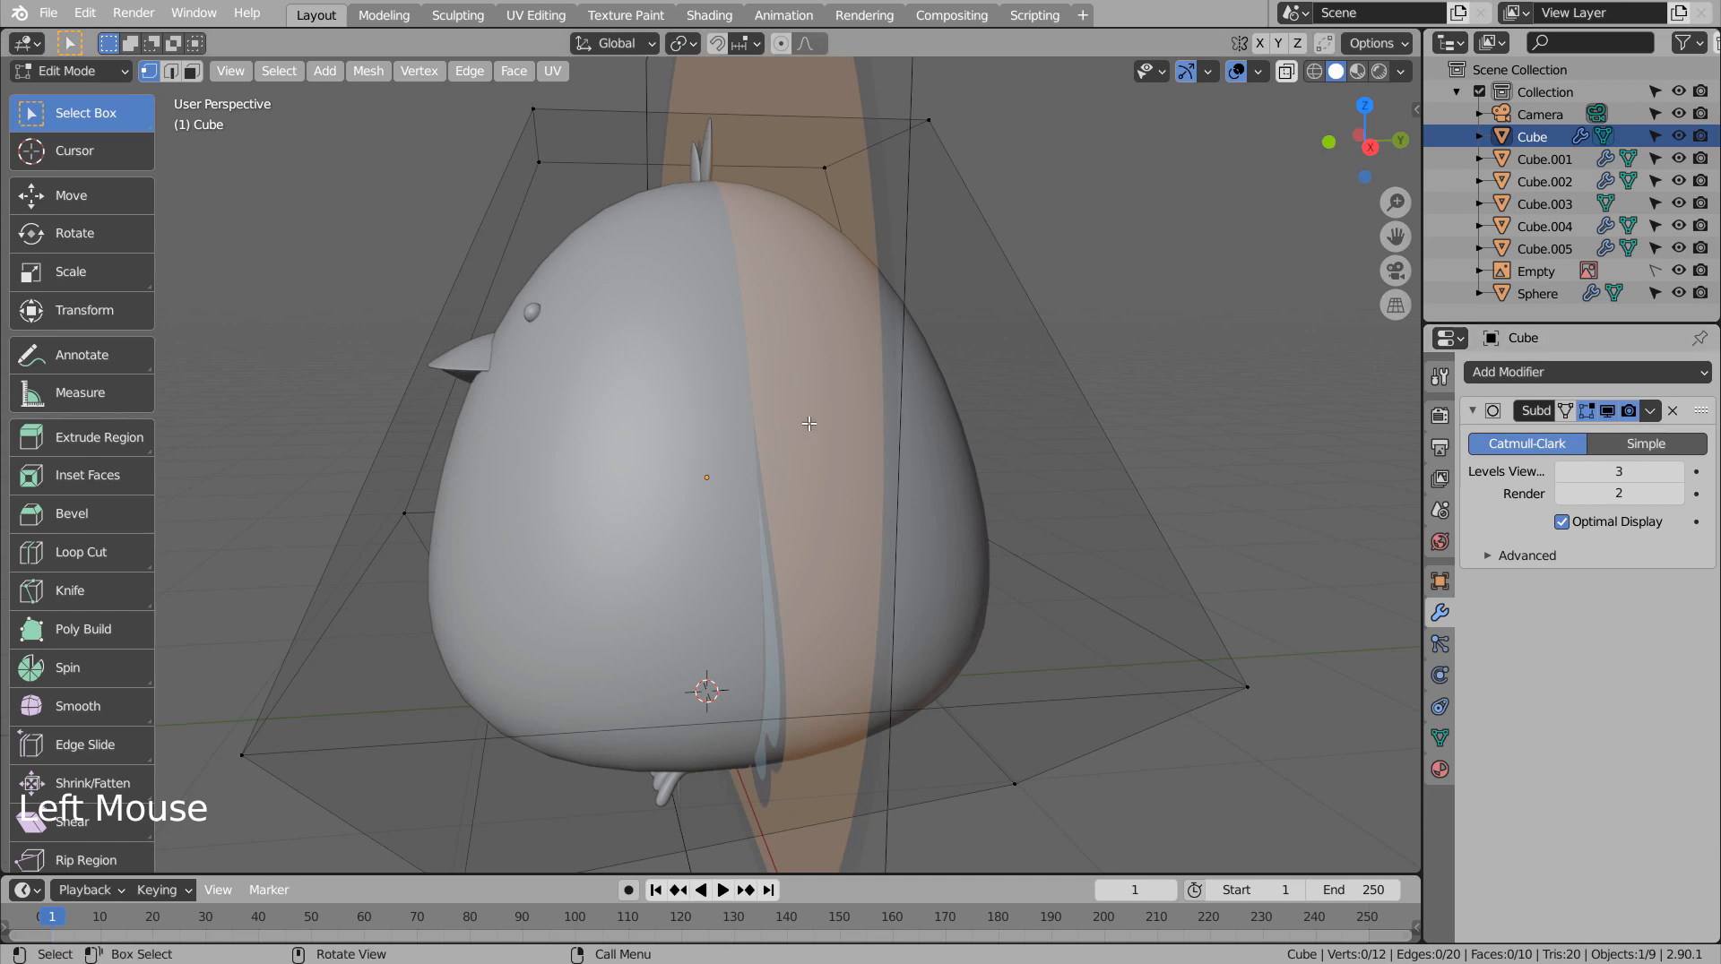
middle_click_drag(708, 470, 764, 465)
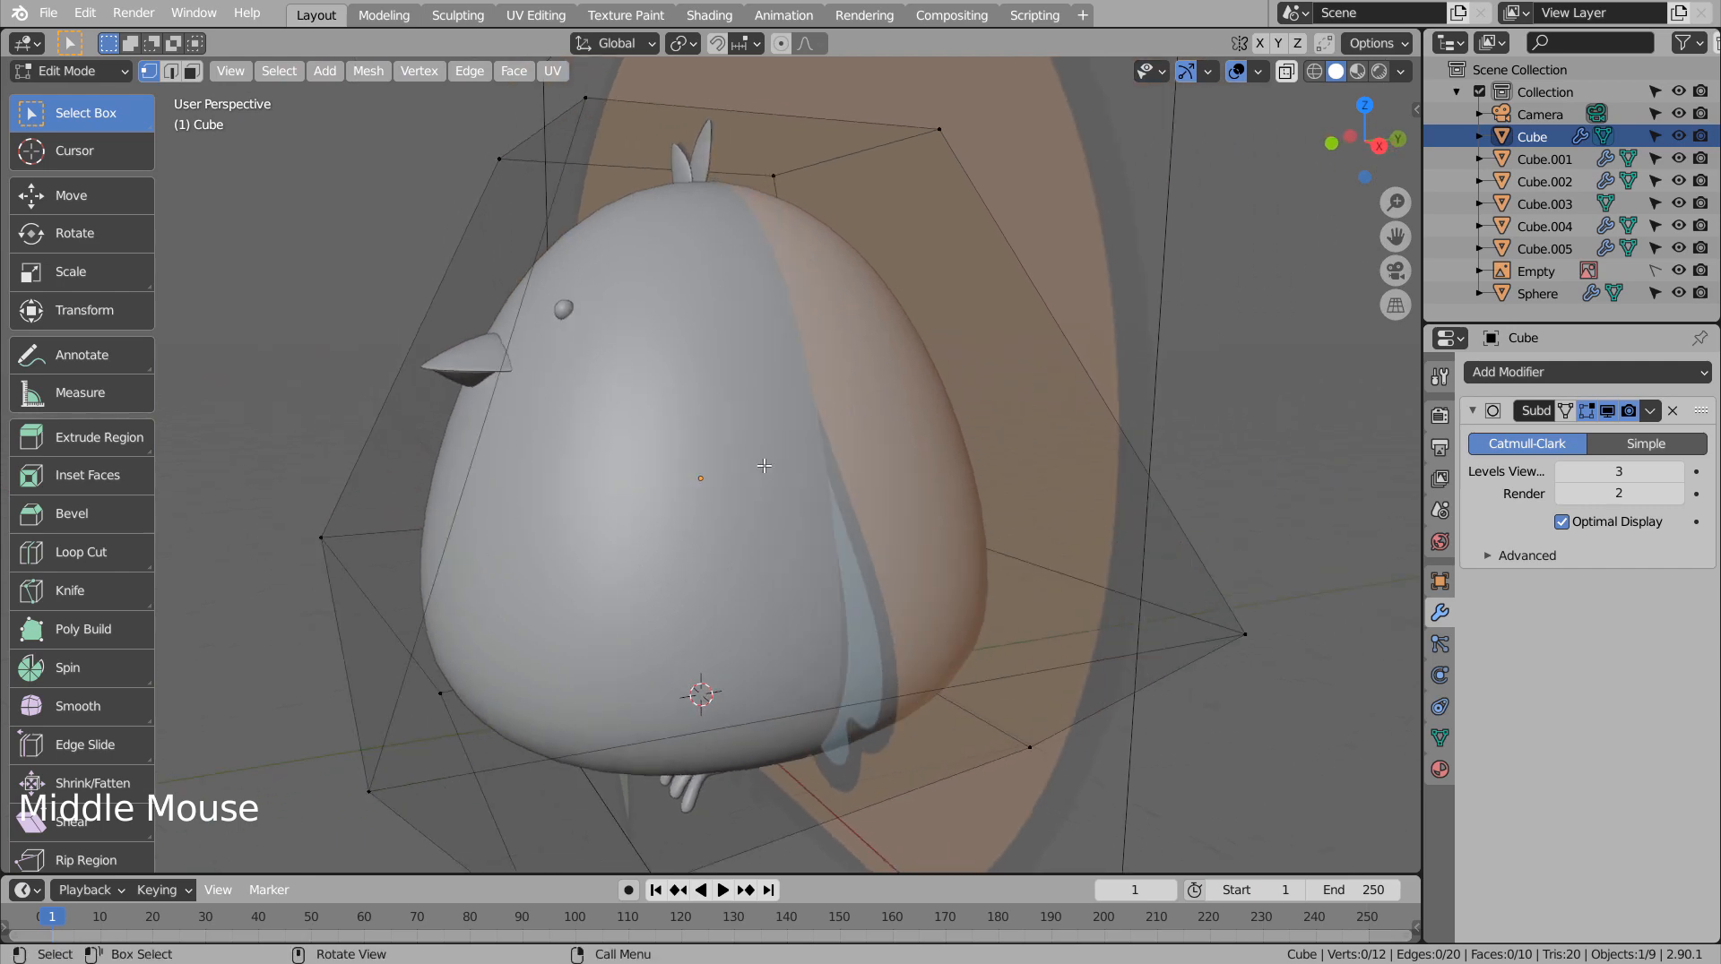
Duplicate the body cage's upper positive-X side face in place, separate it into its own object, and select that object in Object Mode.
key("3")
left_click(820, 428)
key("KP_1")
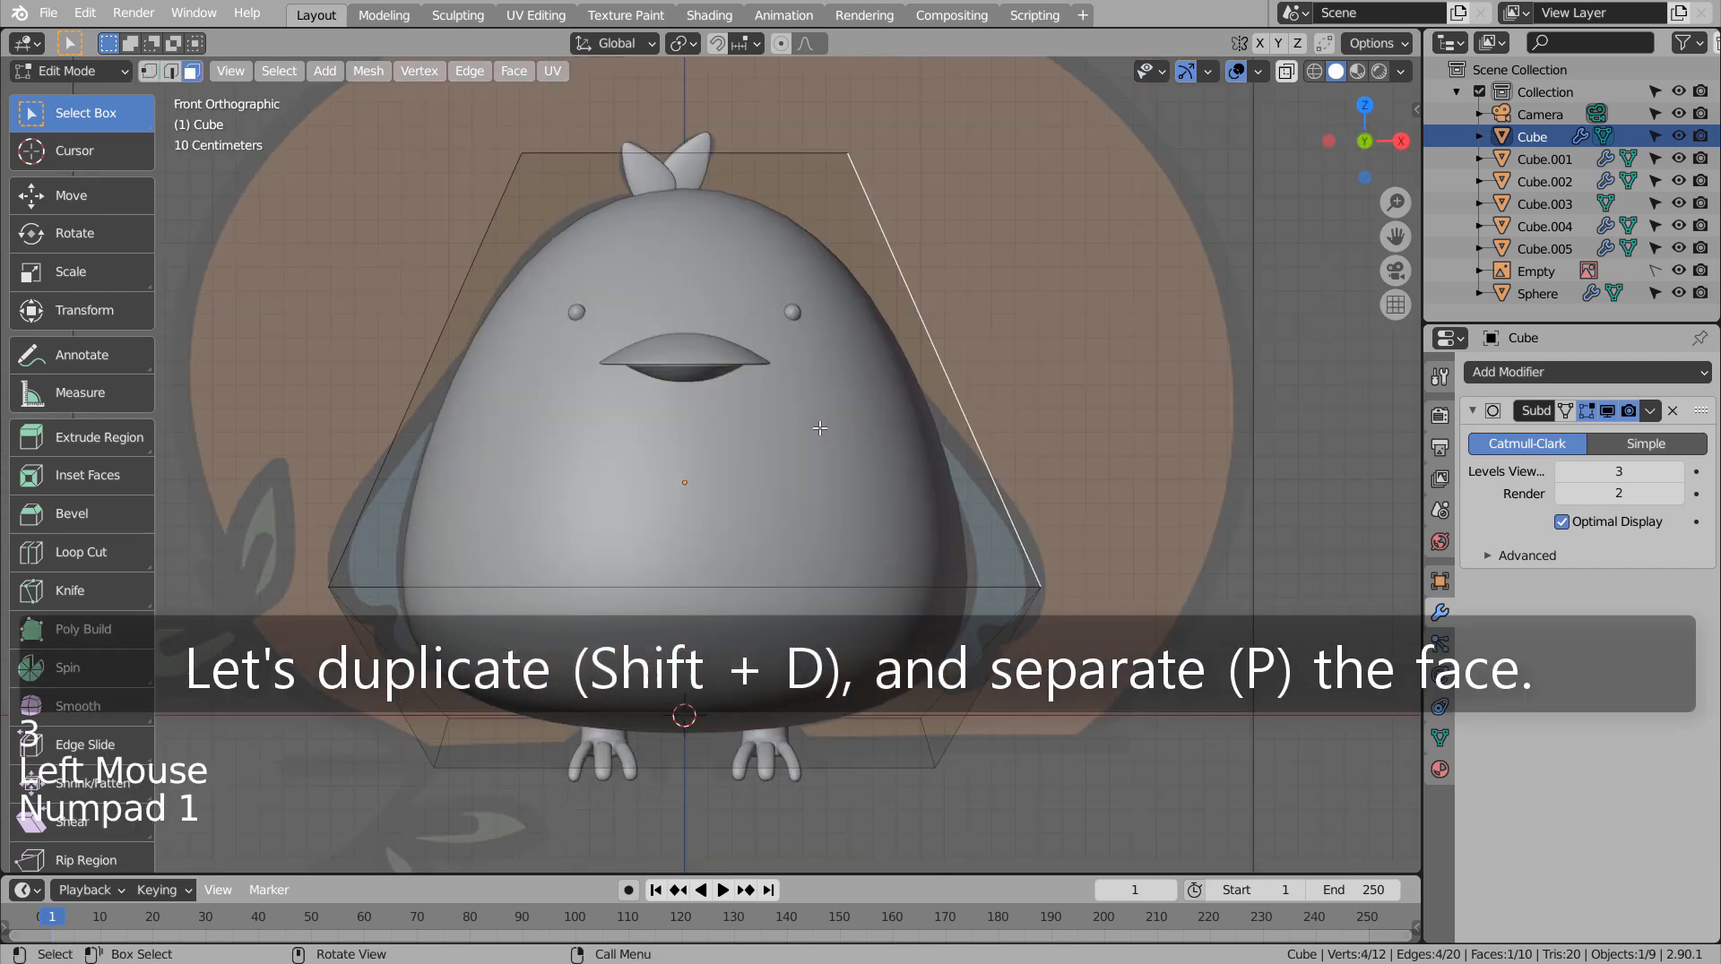
key("shift+d")
key("s")
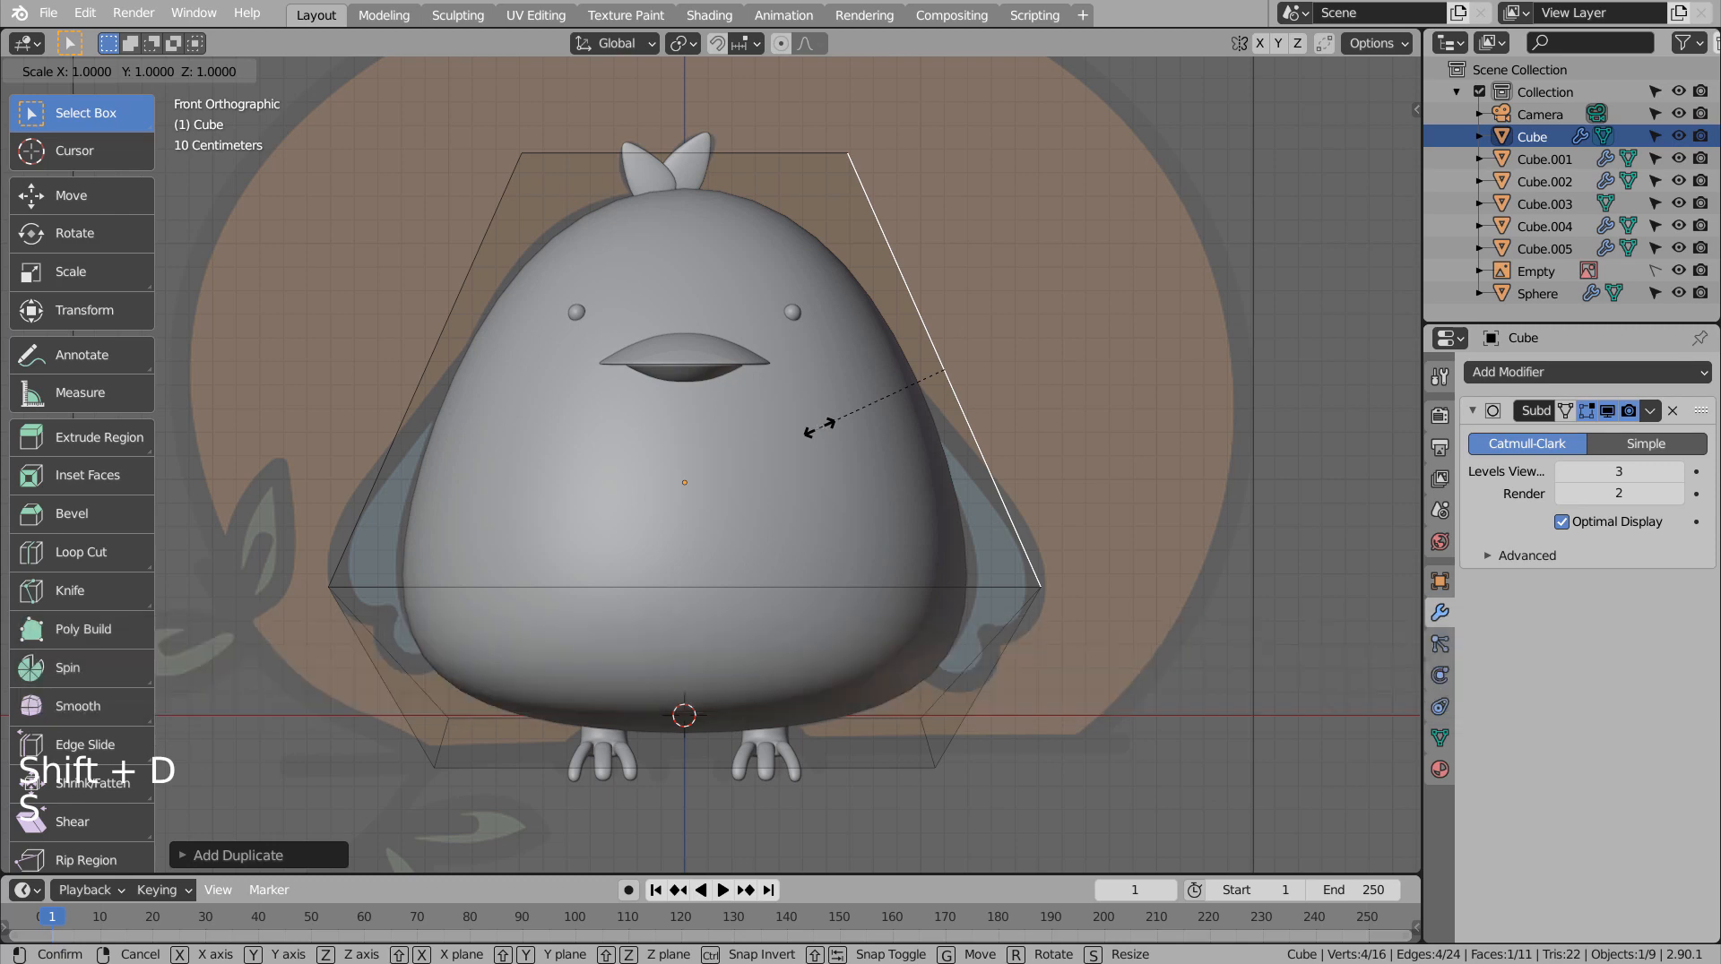
right_click(820, 429)
key("p")
left_click(820, 429)
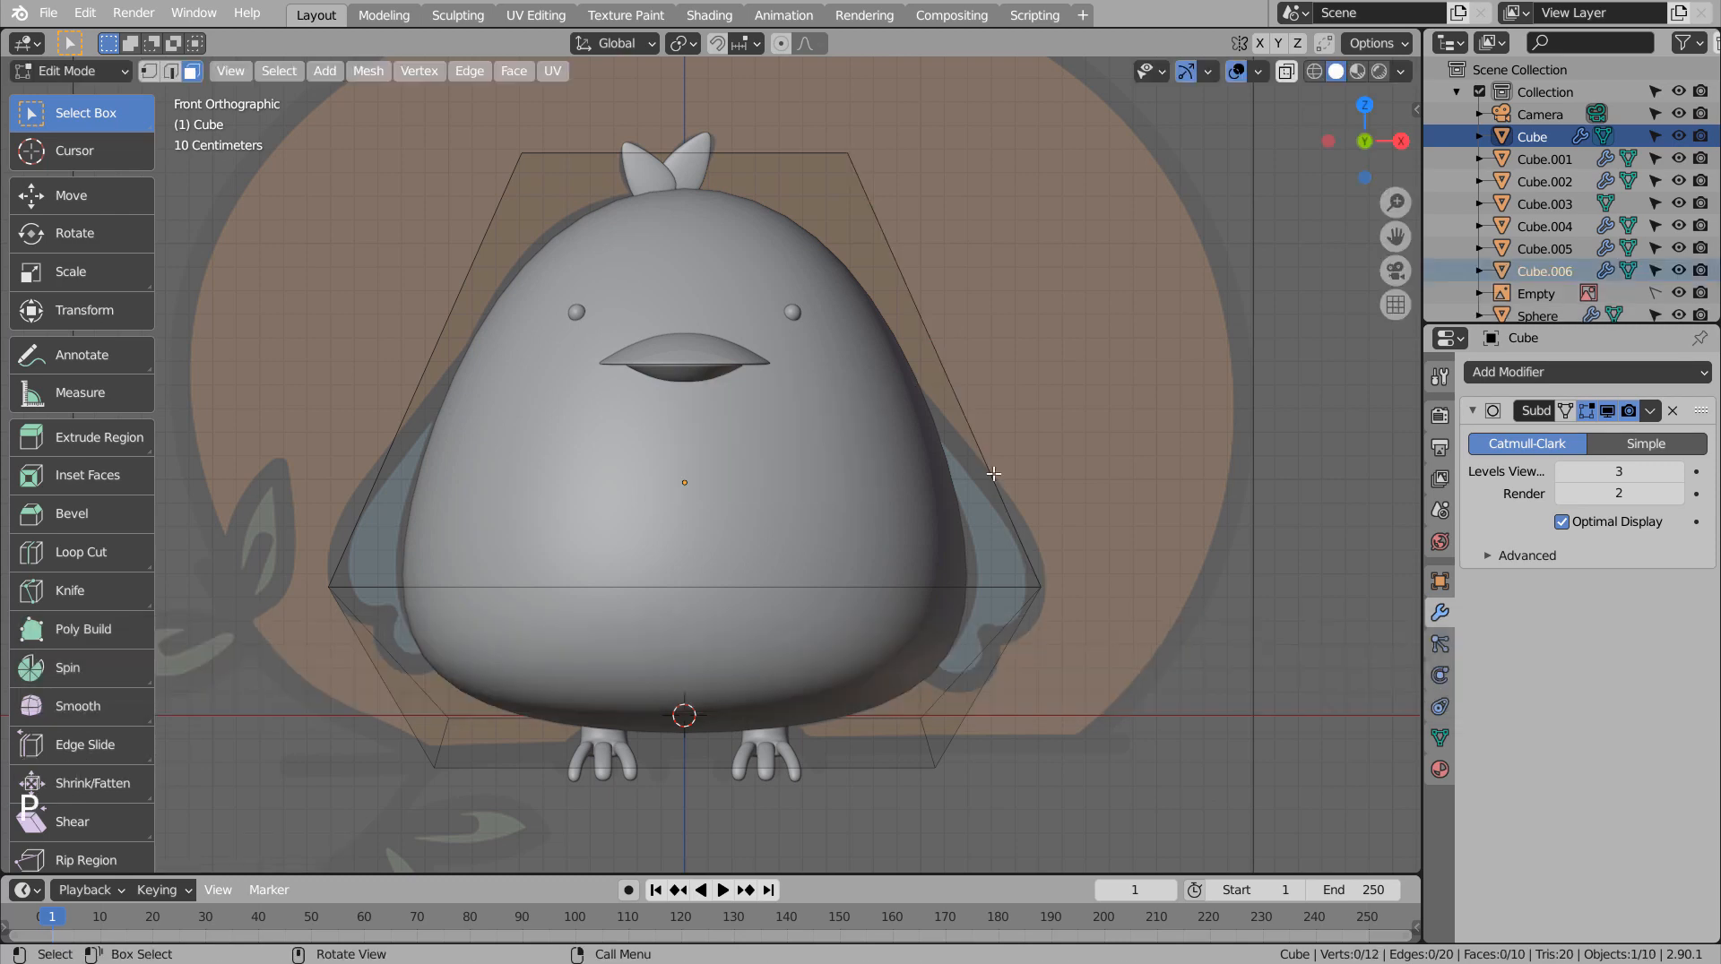
middle_click_drag(993, 473, 889, 449)
key("Tab")
left_click(897, 443)
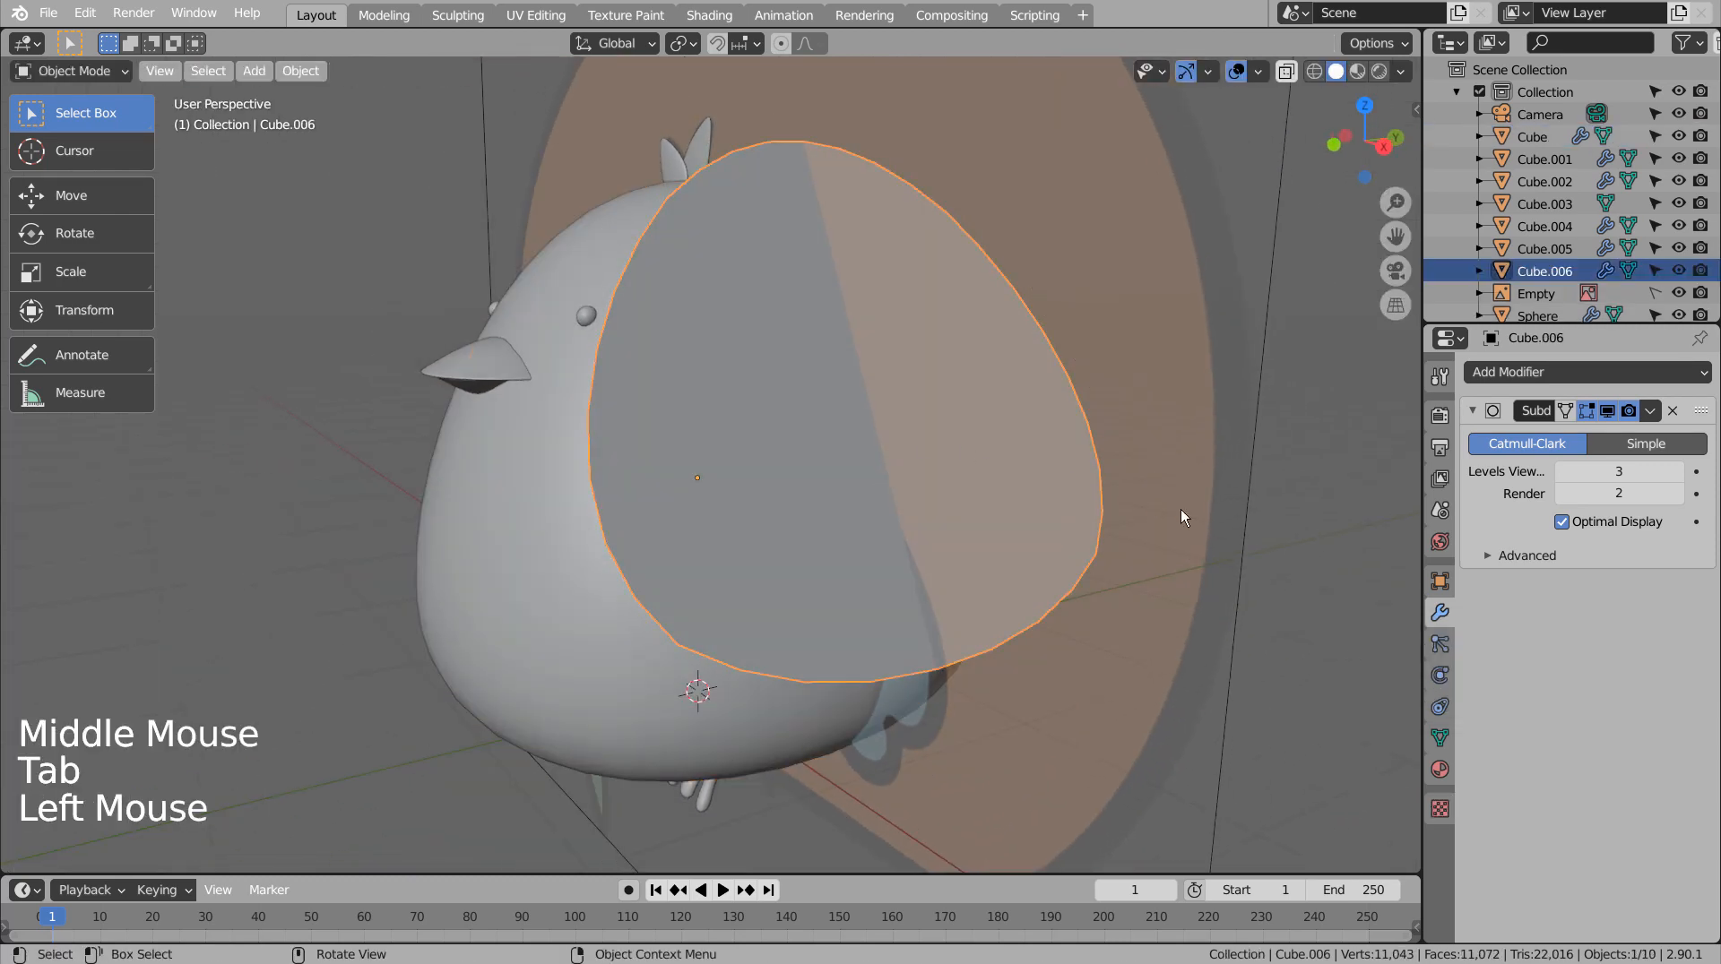
Try shrinking the separated face to about 0.22 scale and moving it to the body's positive-X side.
key("s")
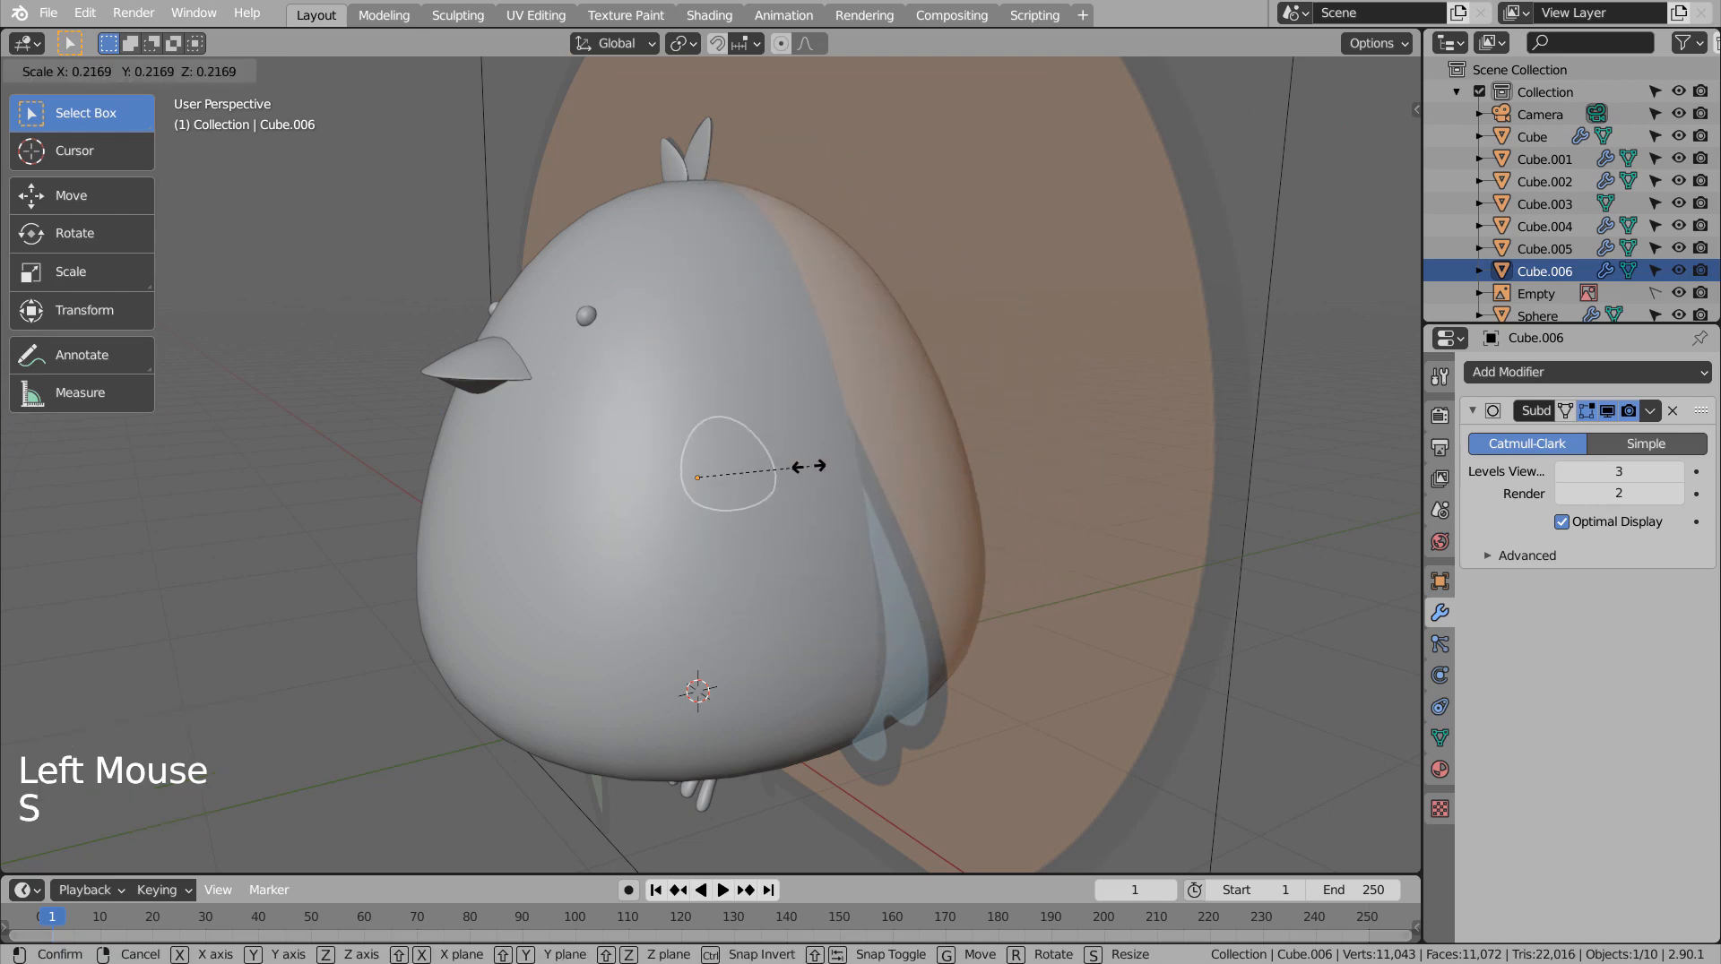
left_click(796, 466)
key("KP_1")
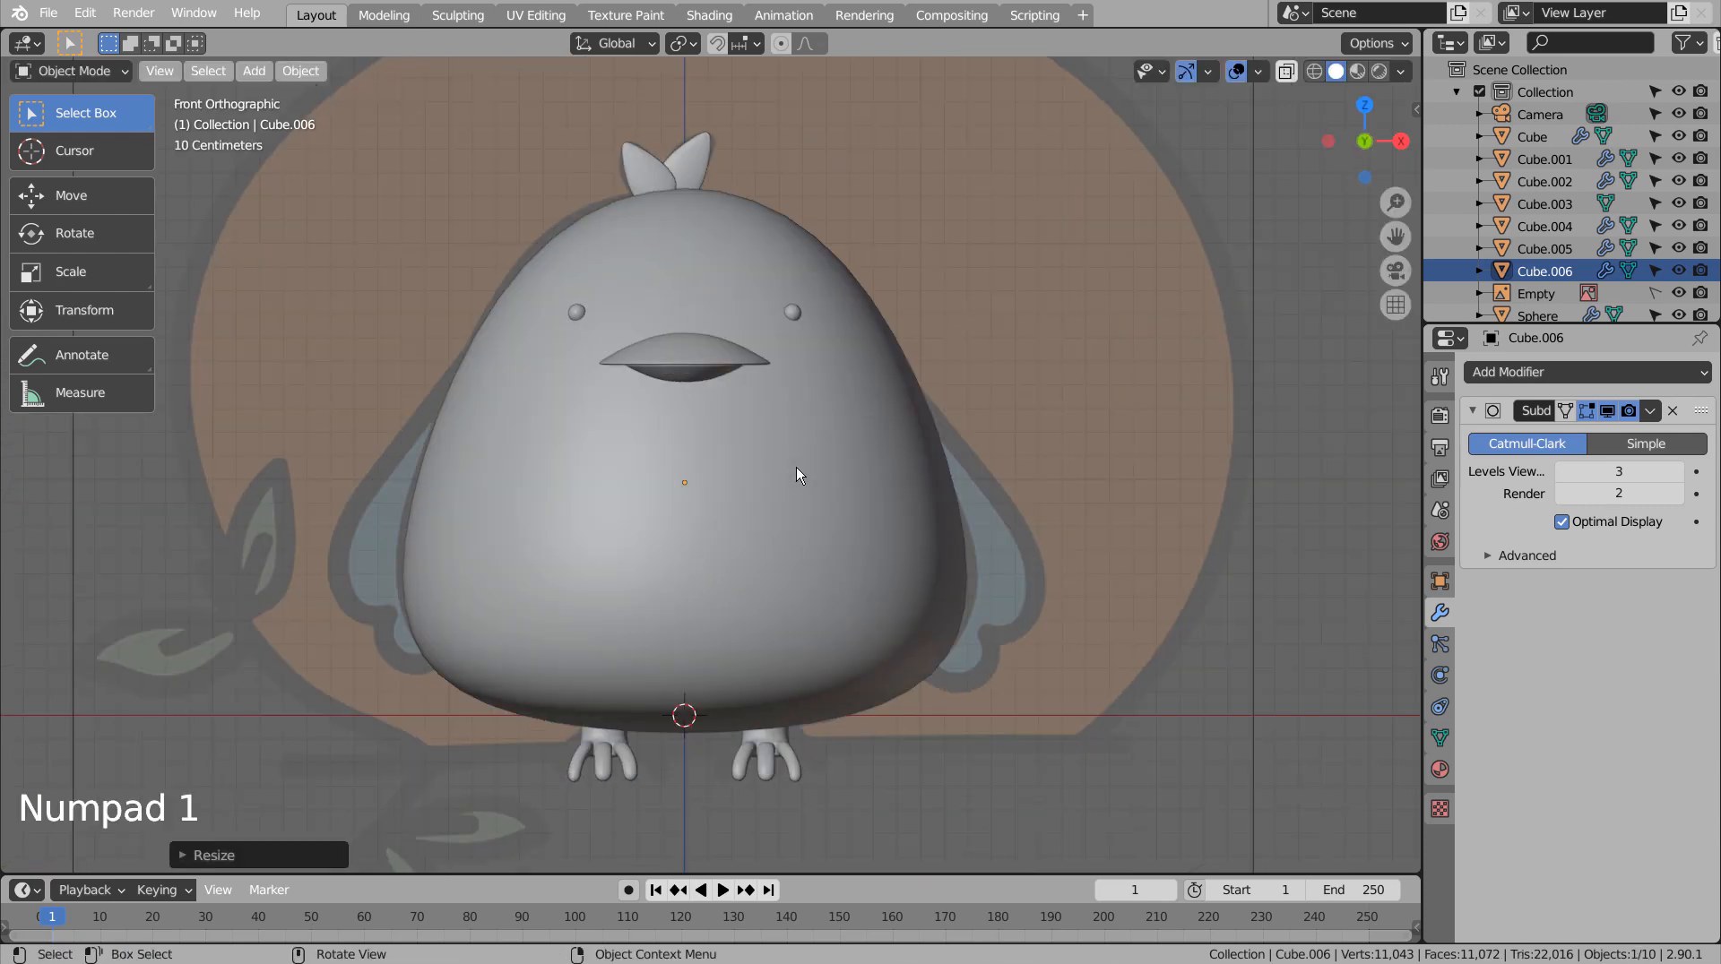
key("g")
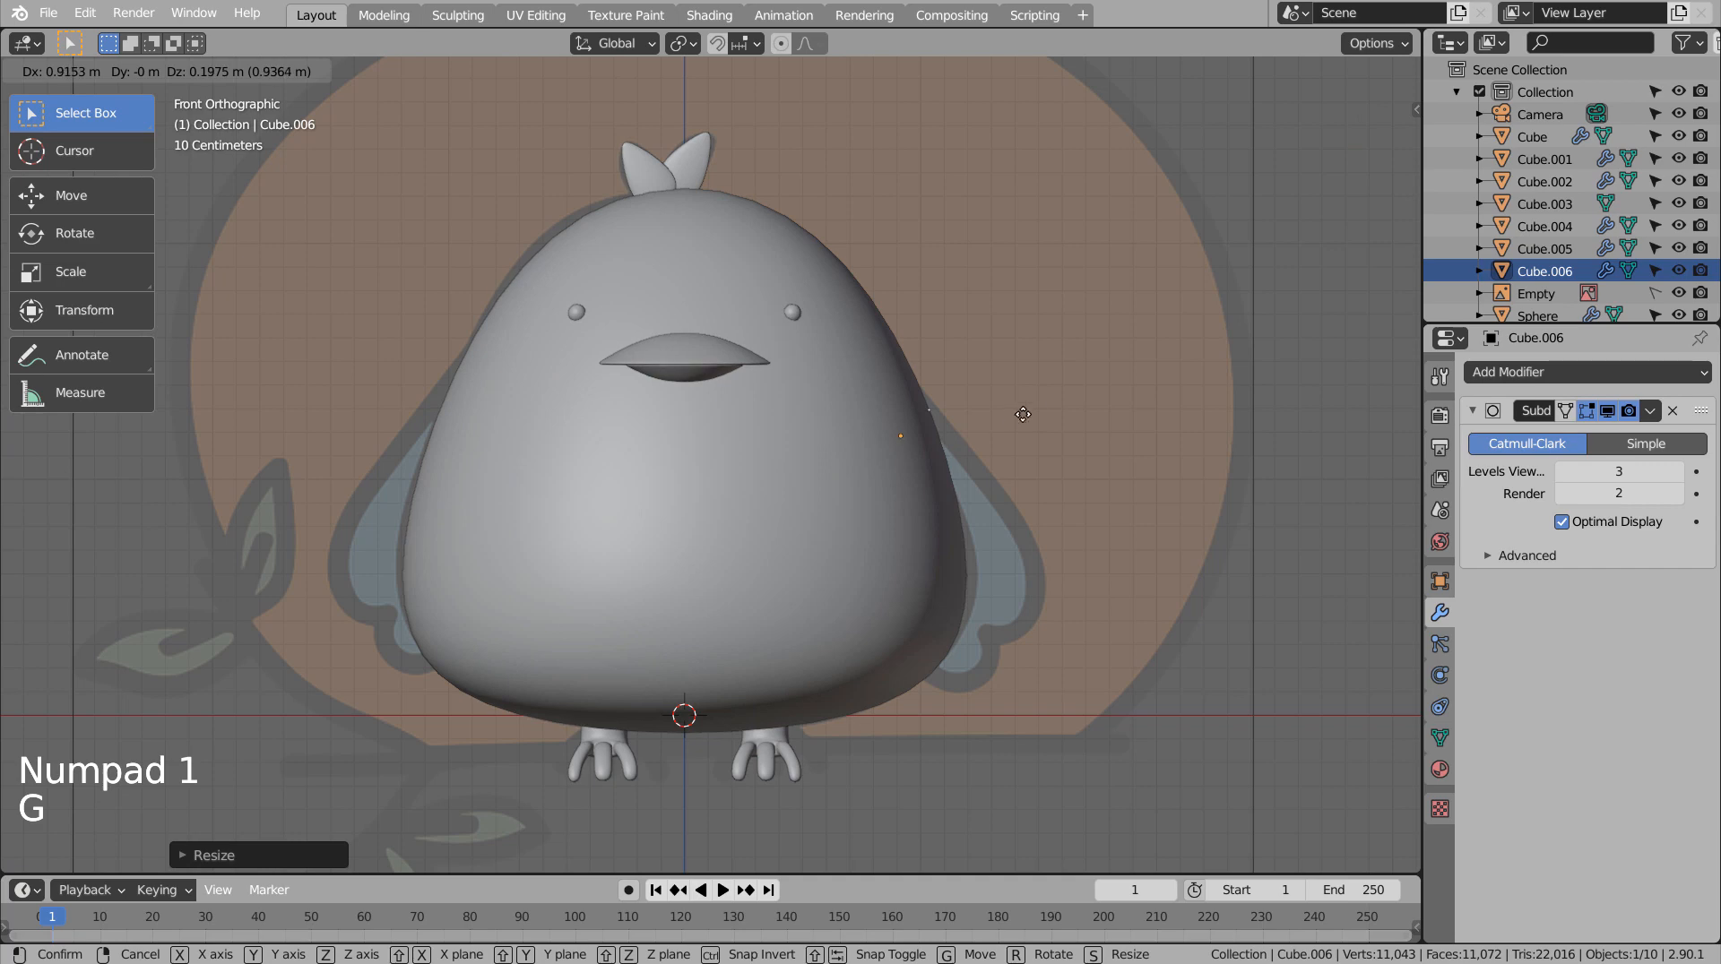
left_click(1004, 408)
middle_click_drag(1028, 451, 653, 525)
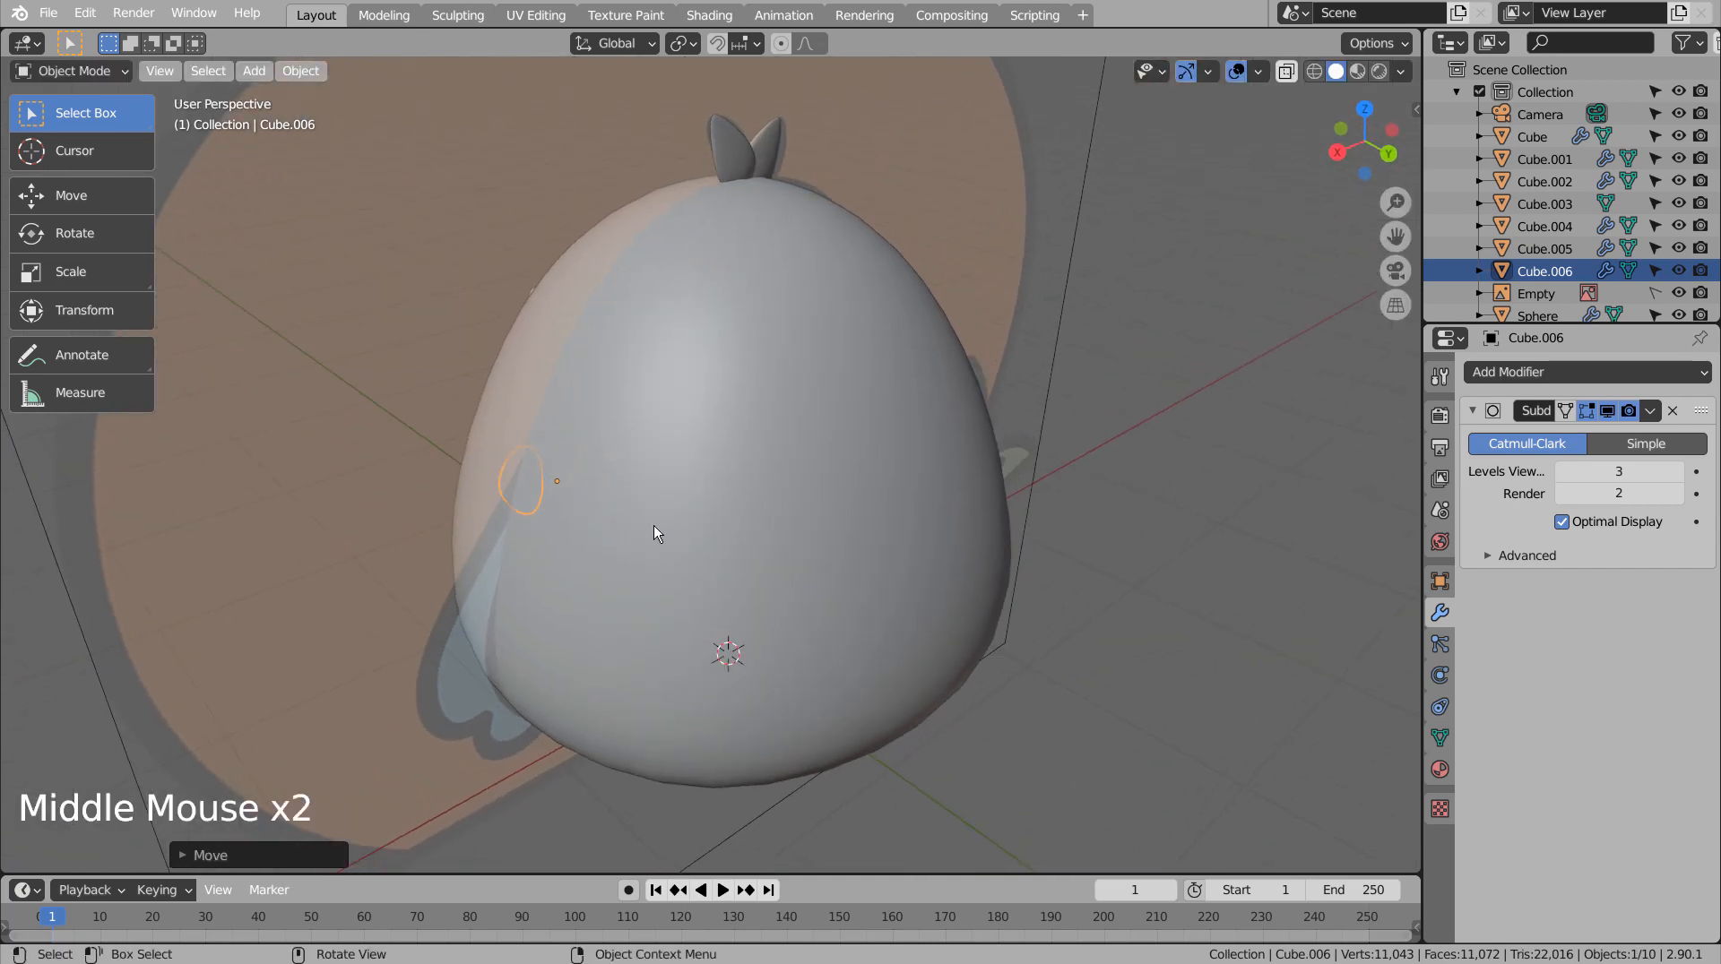
key("ctrl+z")
key("ctrl+z")
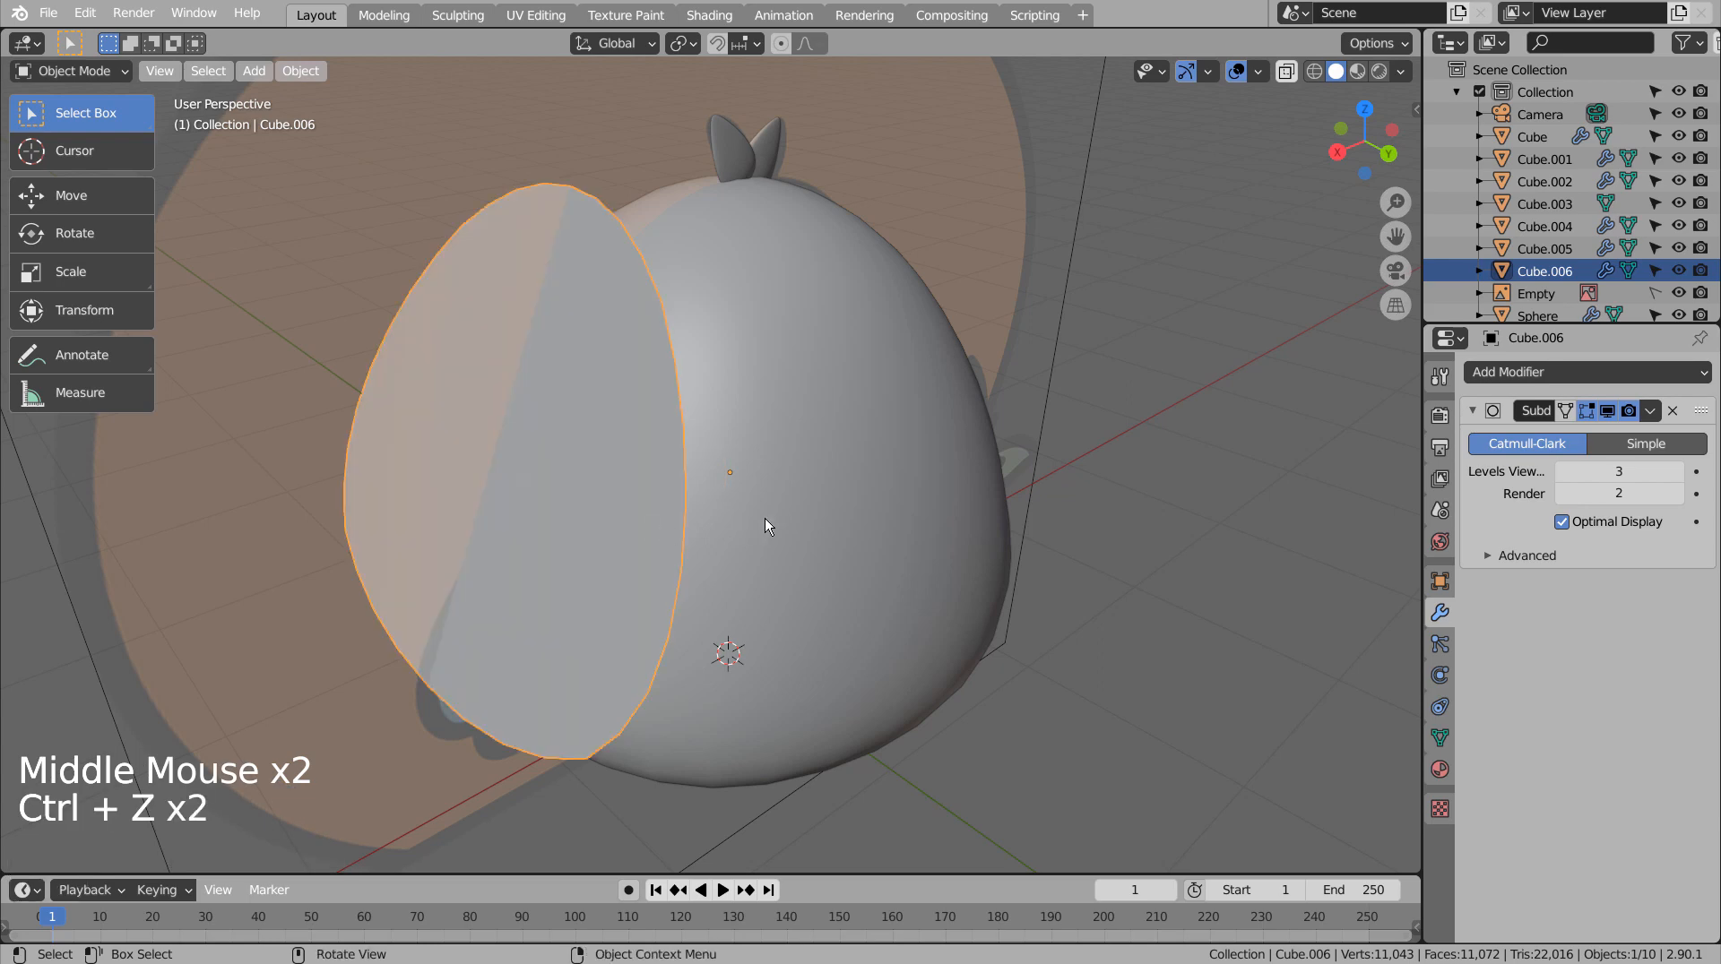
Shrink the separated face in wireframe front view and move it down toward the reference's positive-X wing.
middle_click_drag(765, 518, 1133, 462)
key("KP_1")
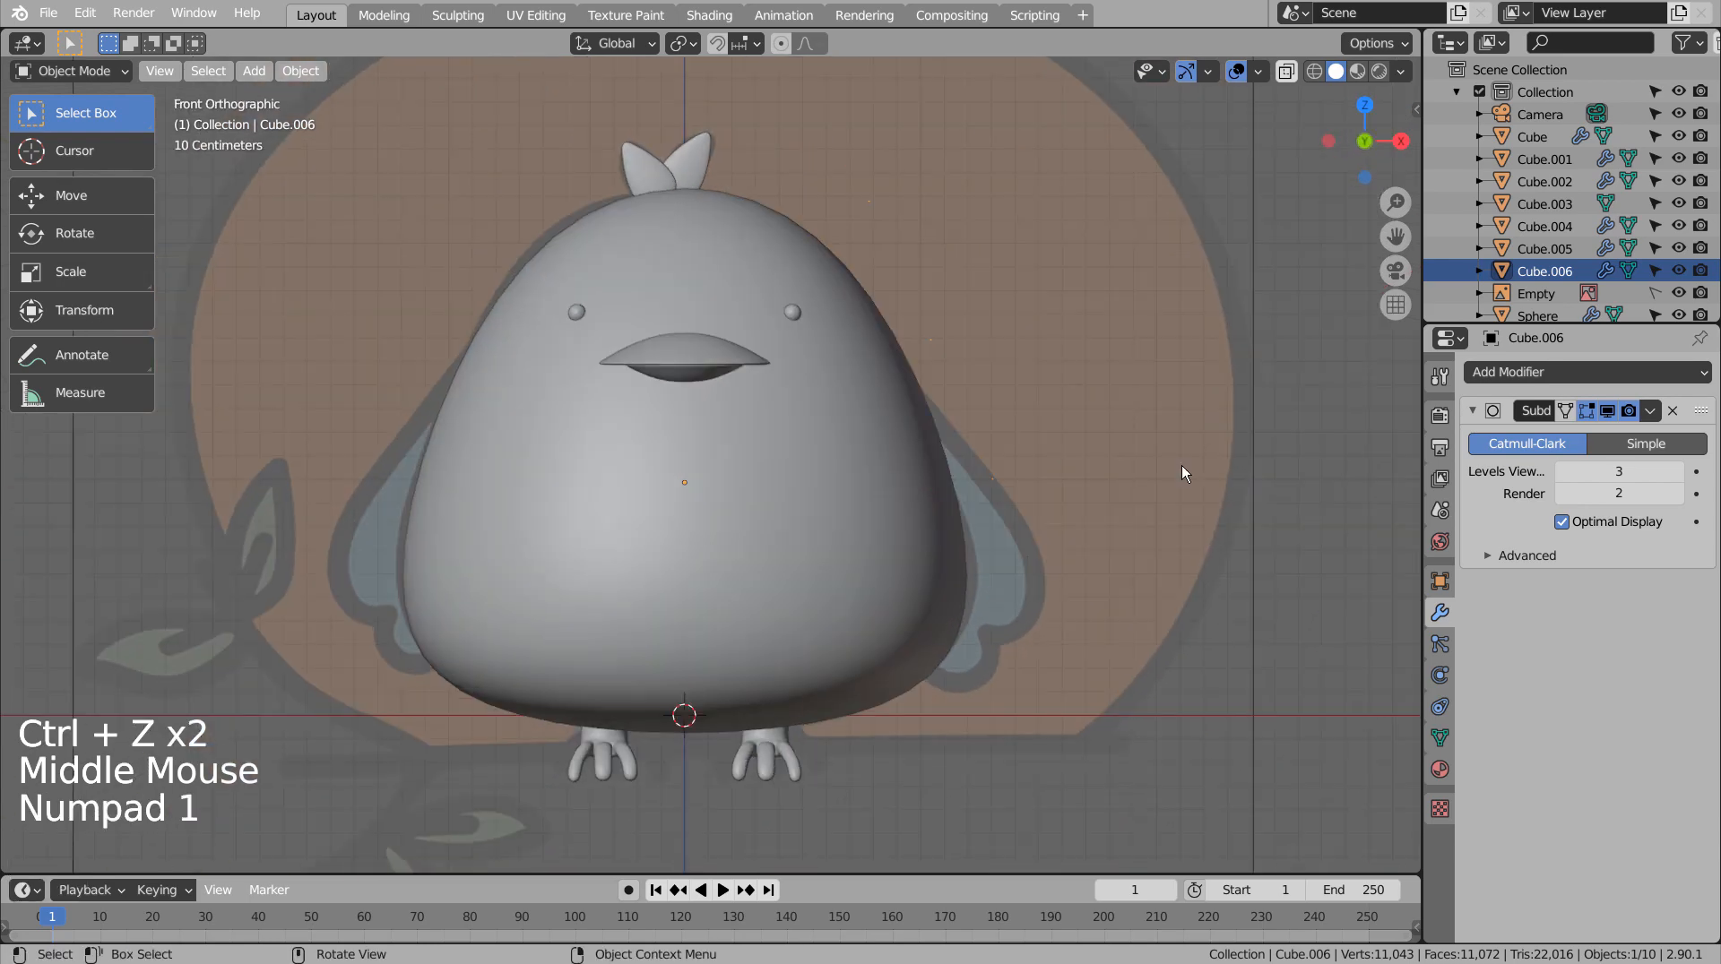
key("shift+z")
key("s")
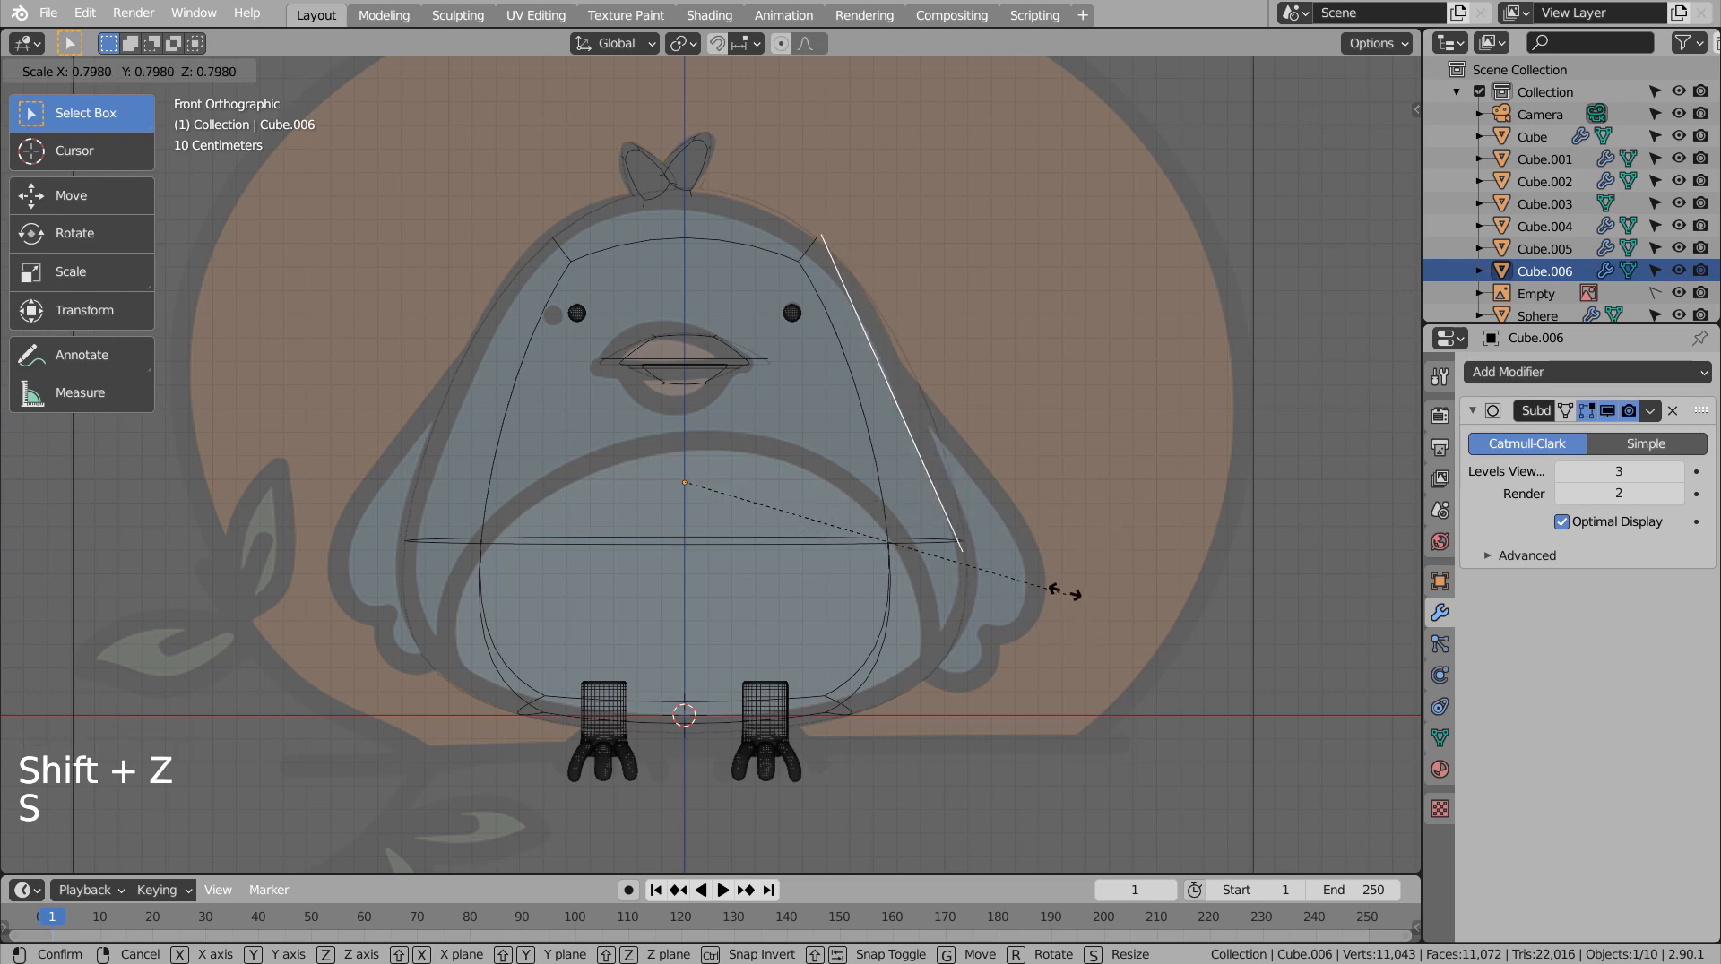
left_click(975, 493)
key("g")
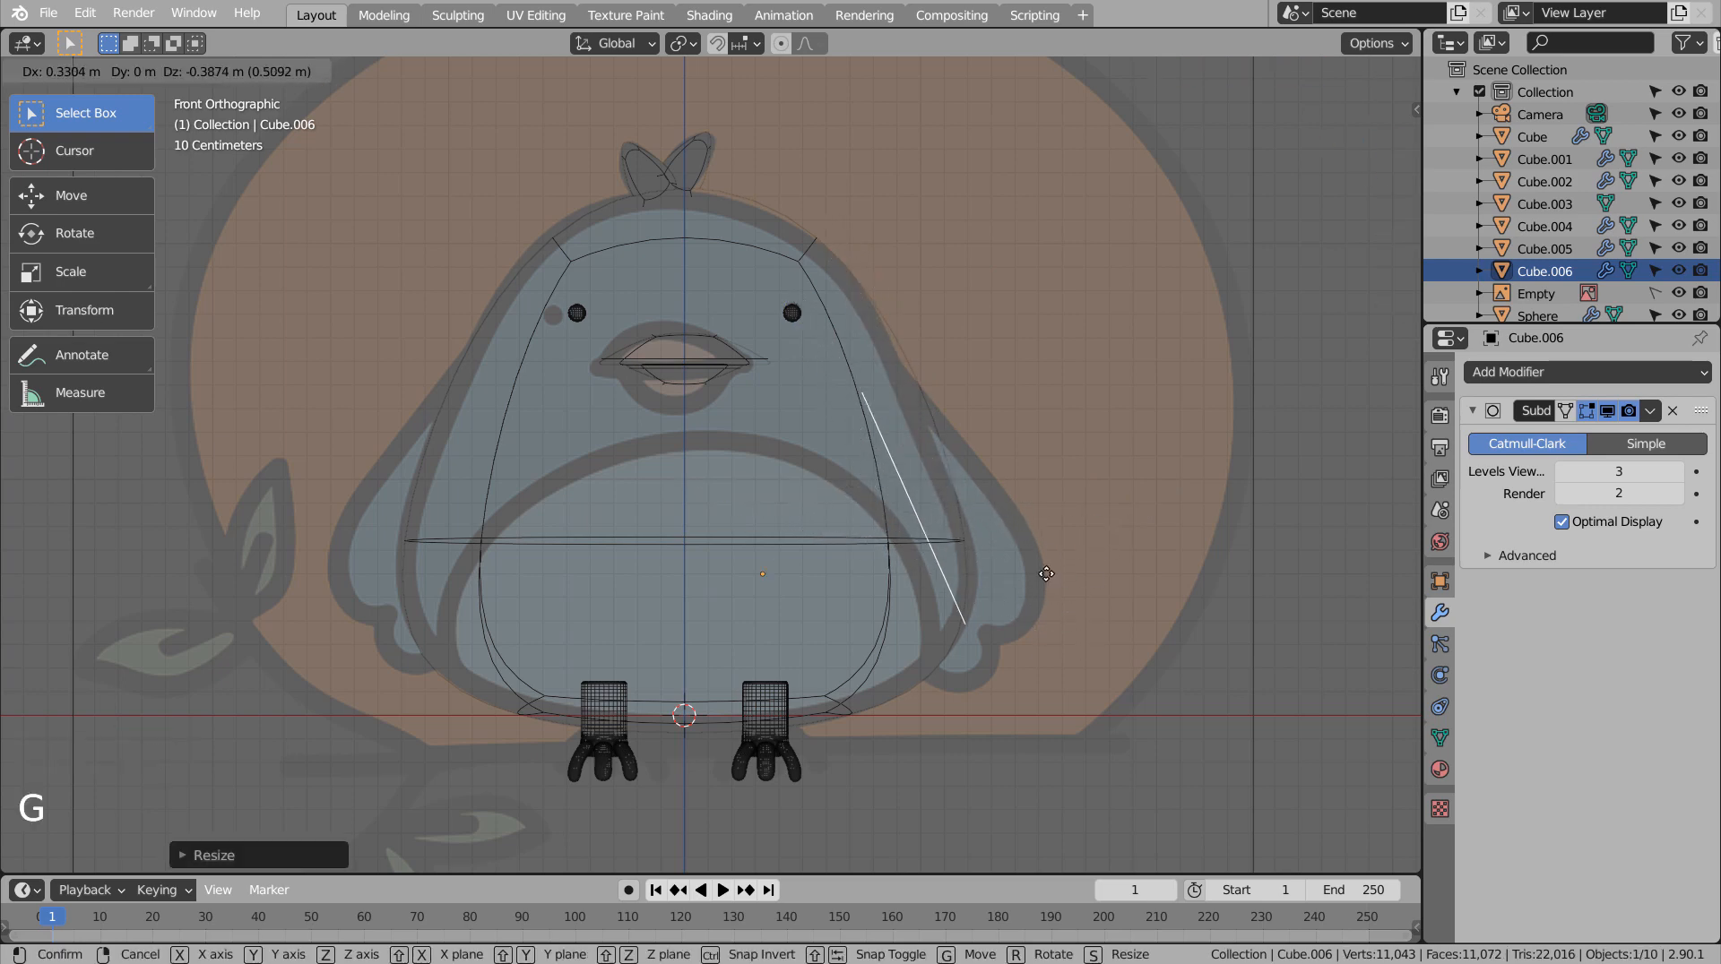
left_click(1037, 571)
Rotate the face until it stands nearly vertical and reposition it at the wing's inner edge.
key("r")
key("g")
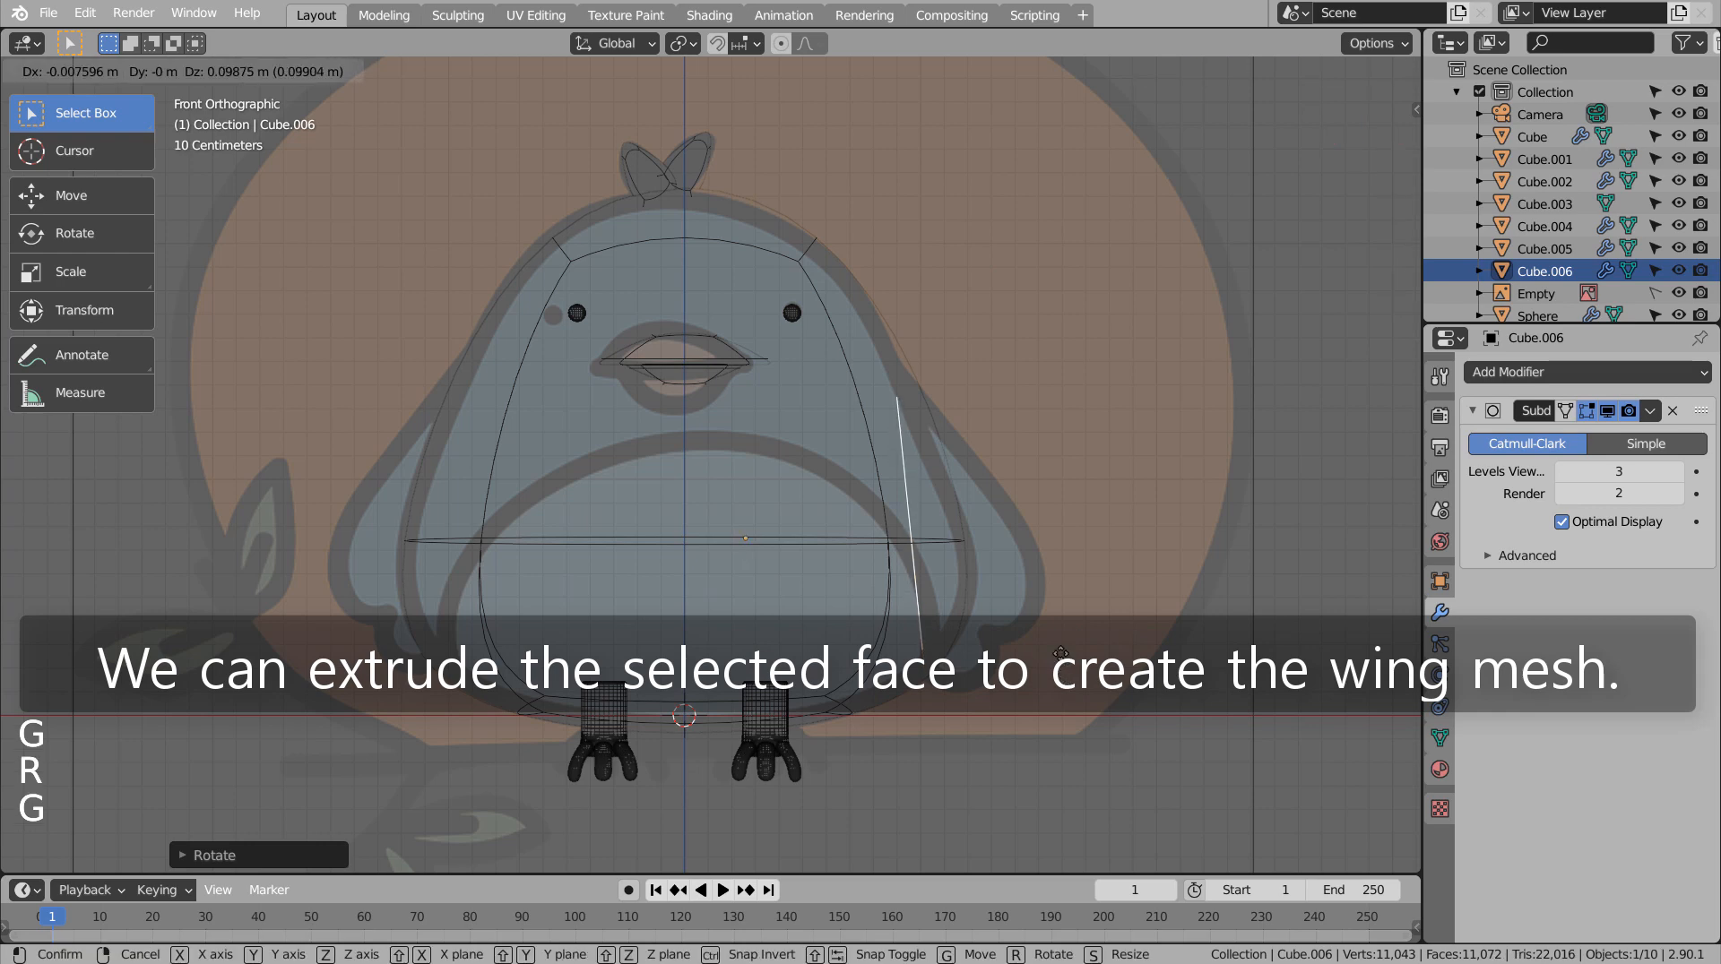
left_click(1060, 654)
key("r")
left_click(1132, 723)
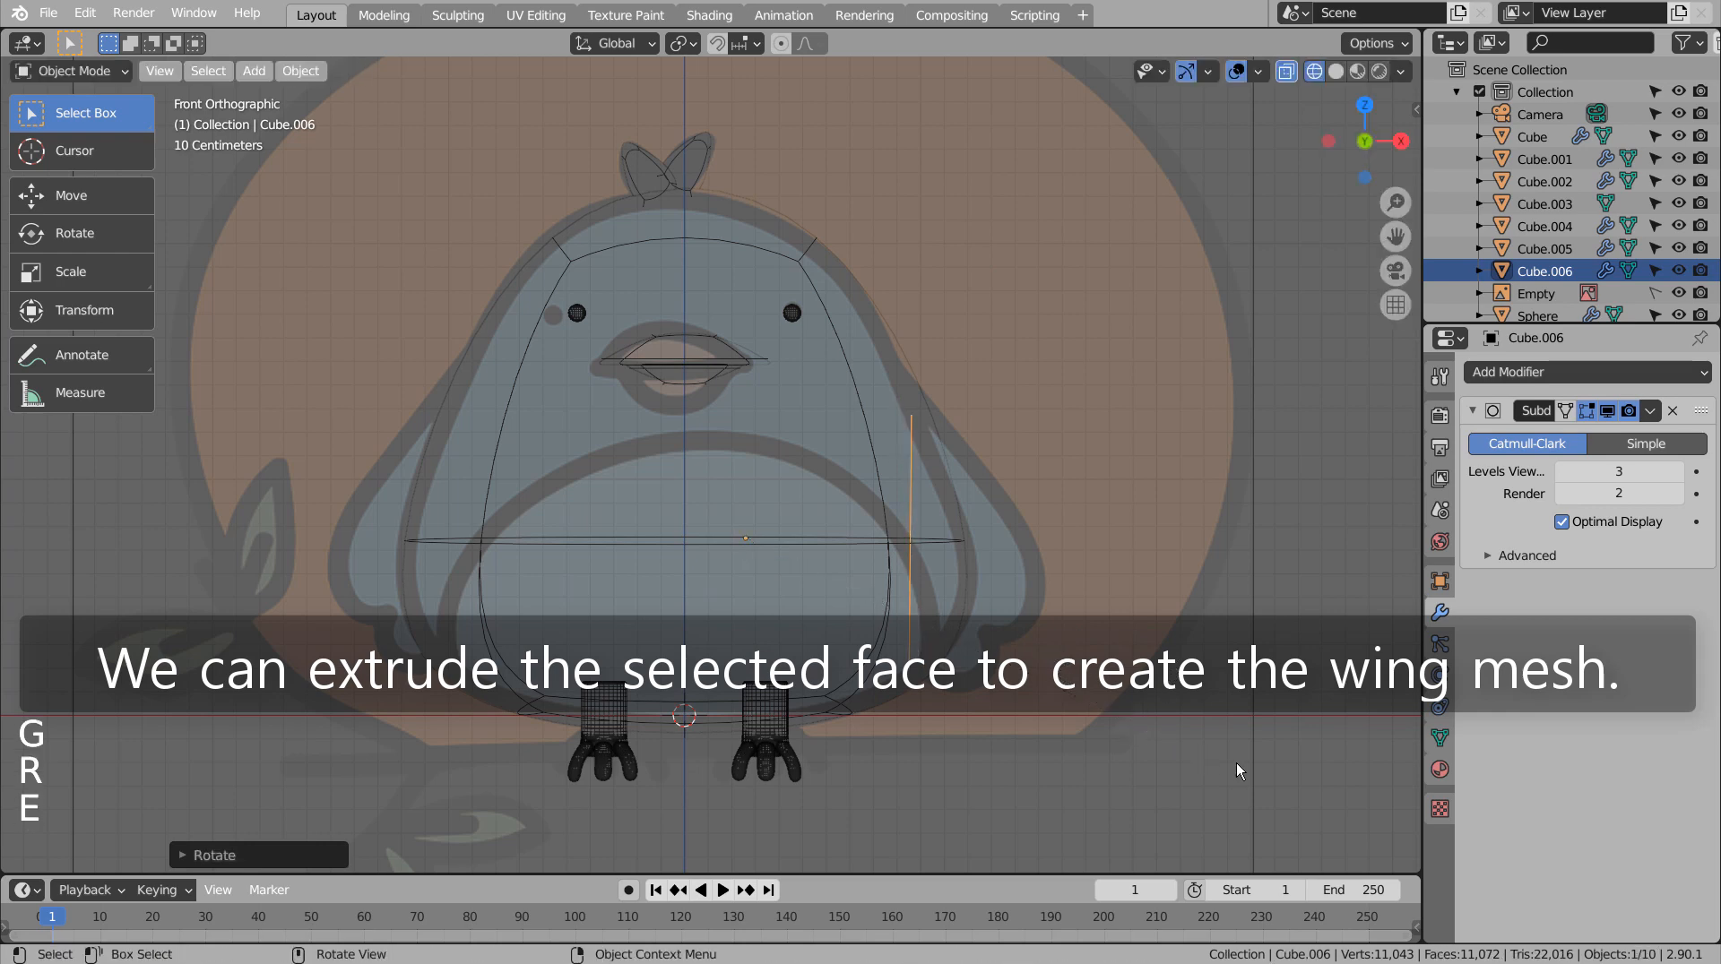
Extrude the separated face outward across the reference wing in Edit Mode and lower the new outer face.
key("Tab")
key("a")
key("e")
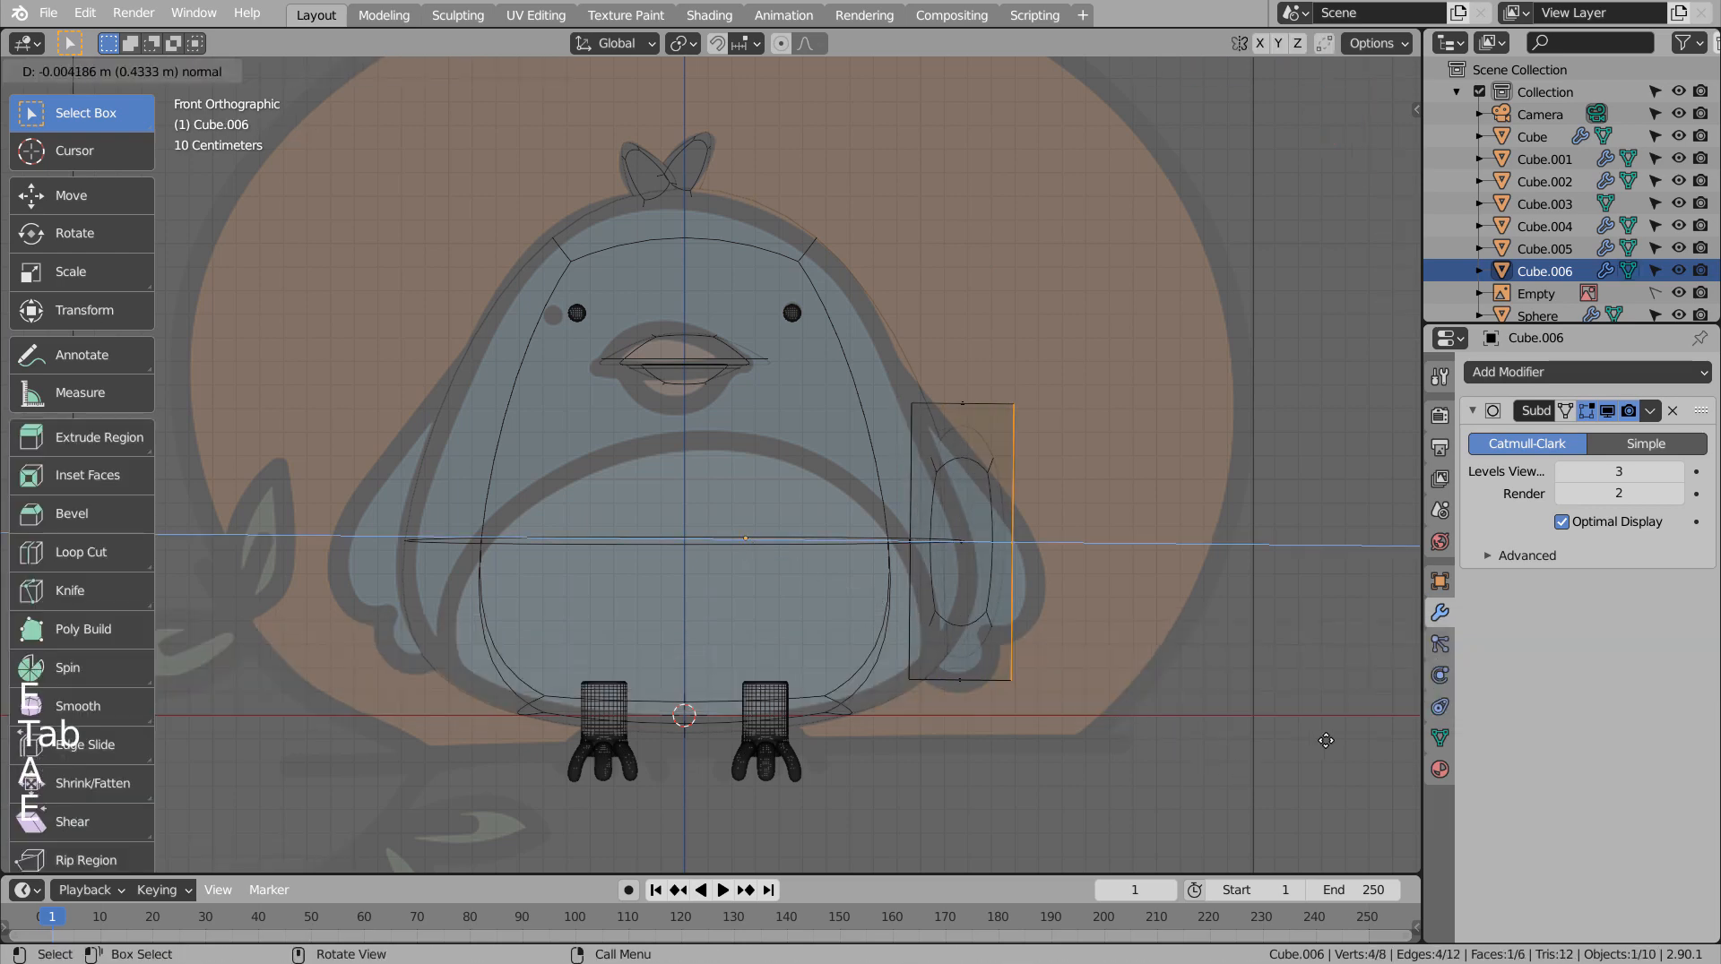
left_click(1326, 741)
key("g")
left_click(1327, 782)
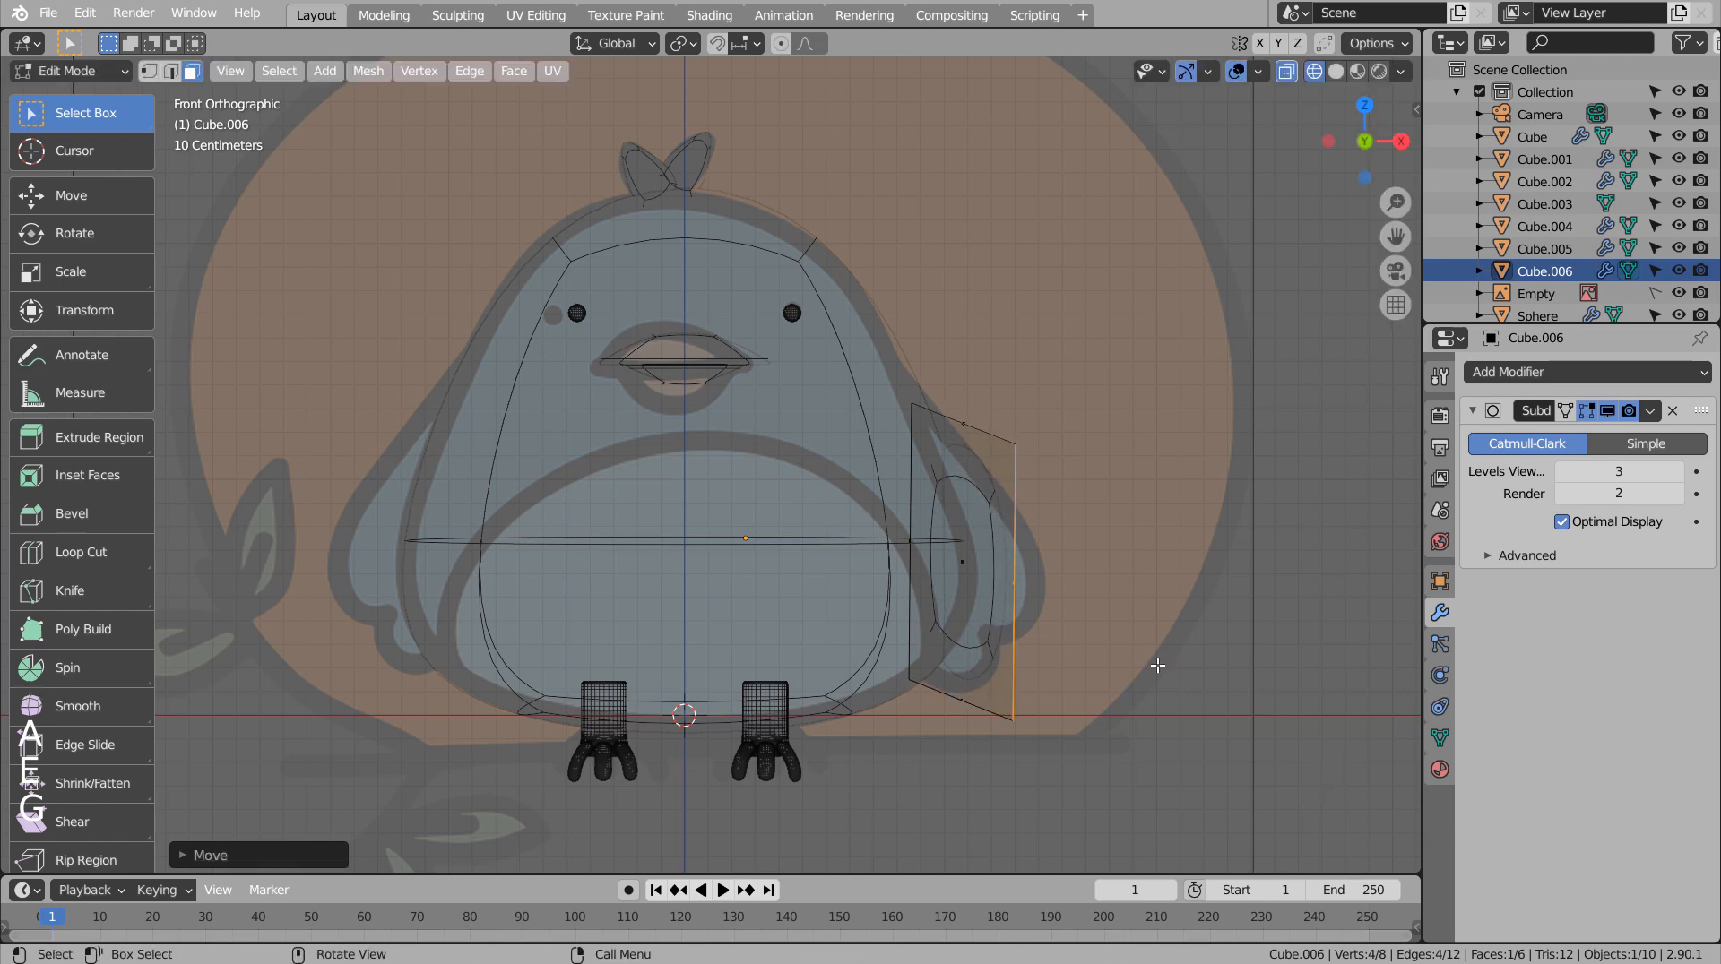
Add a loop cut across the lower part of the wing and move its outer vertices inward to form a notch.
key("ctrl+r")
left_click(1060, 628)
left_click(1071, 679)
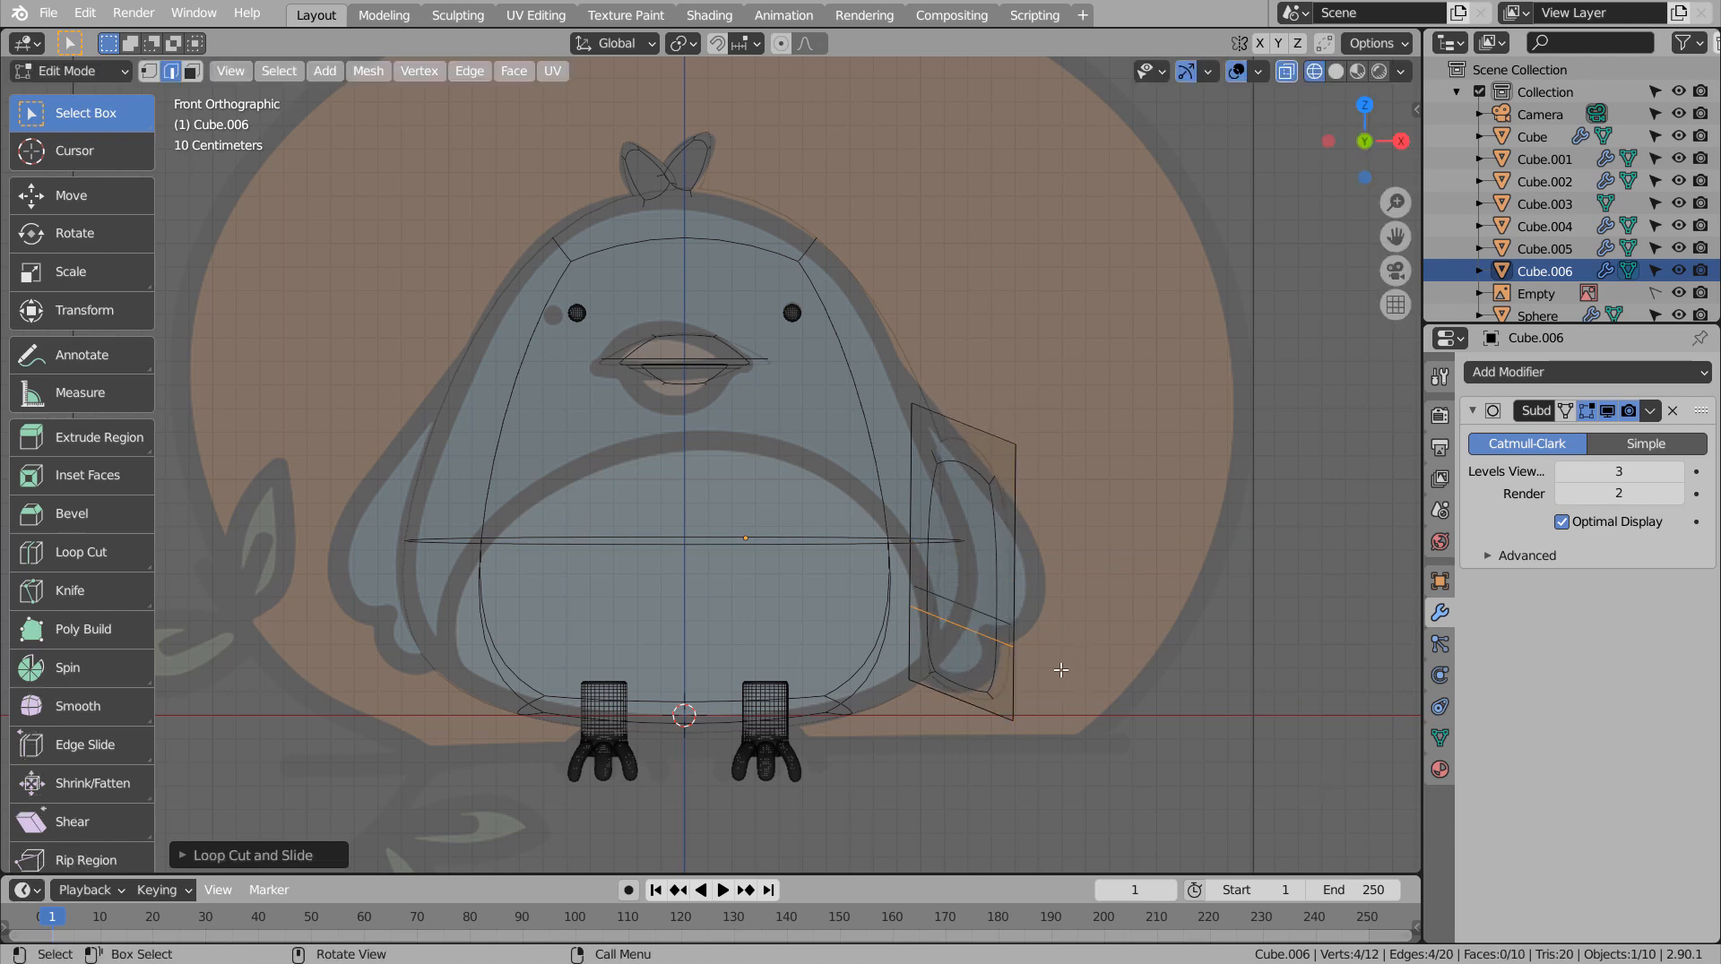
key("Tab")
key("Tab")
key("1")
left_click(1062, 671)
key("b")
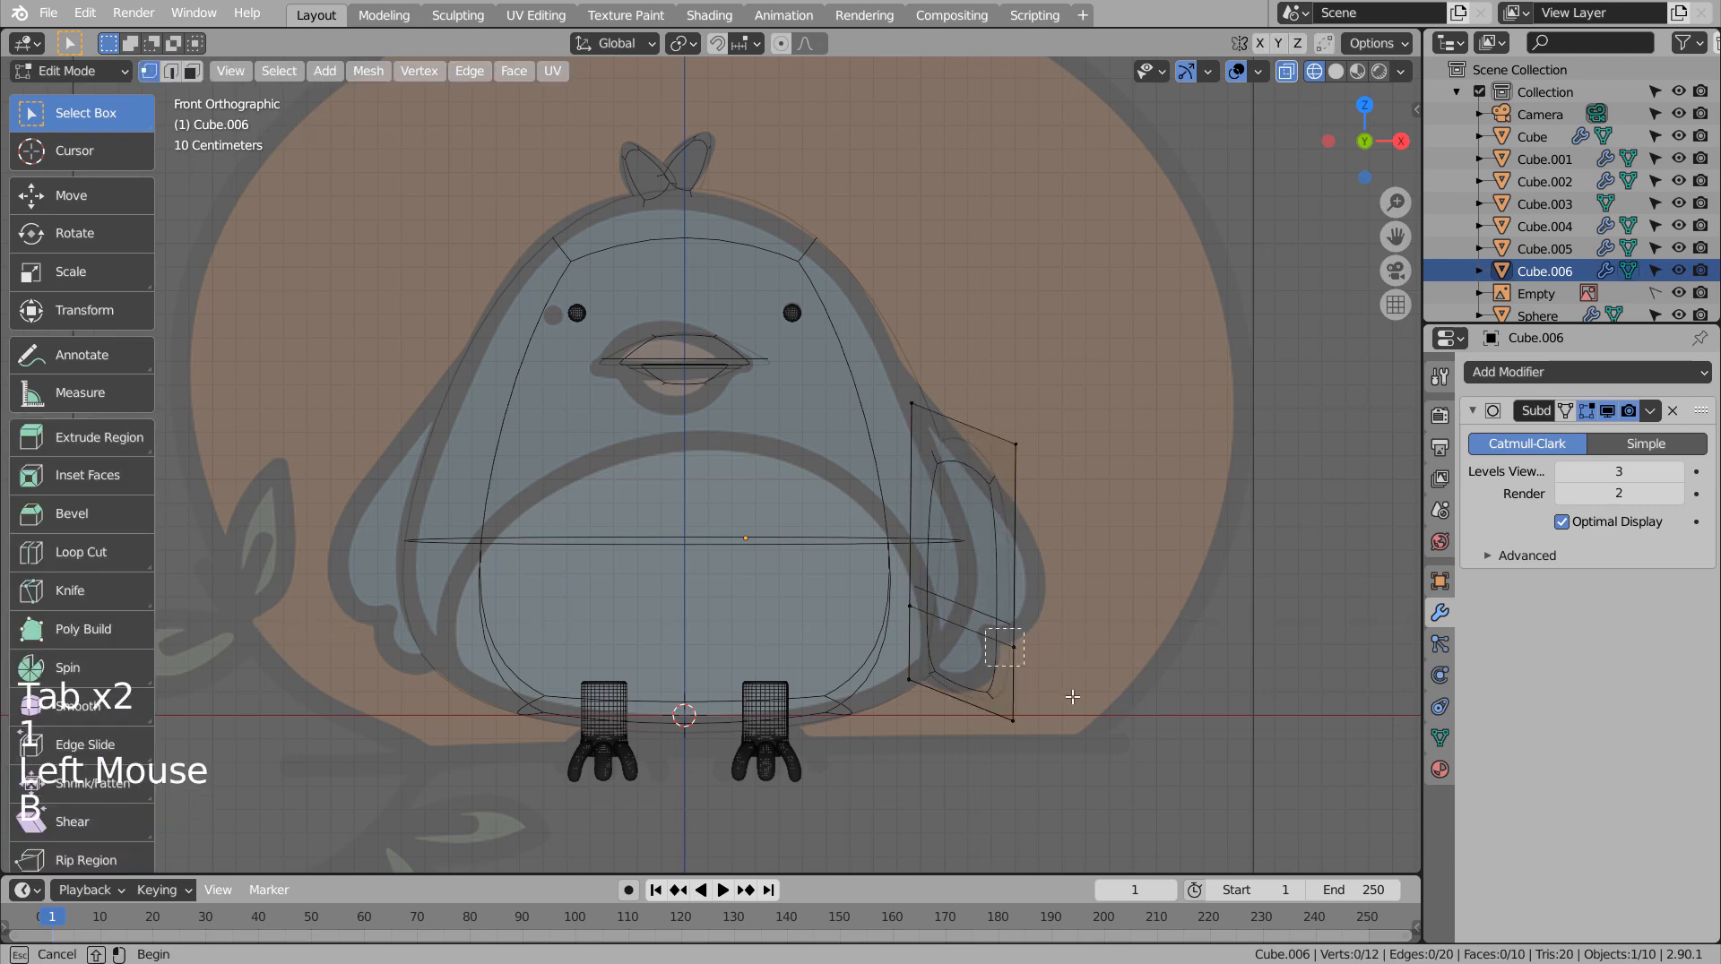
left_click_drag(1072, 697, 1071, 695)
key("g")
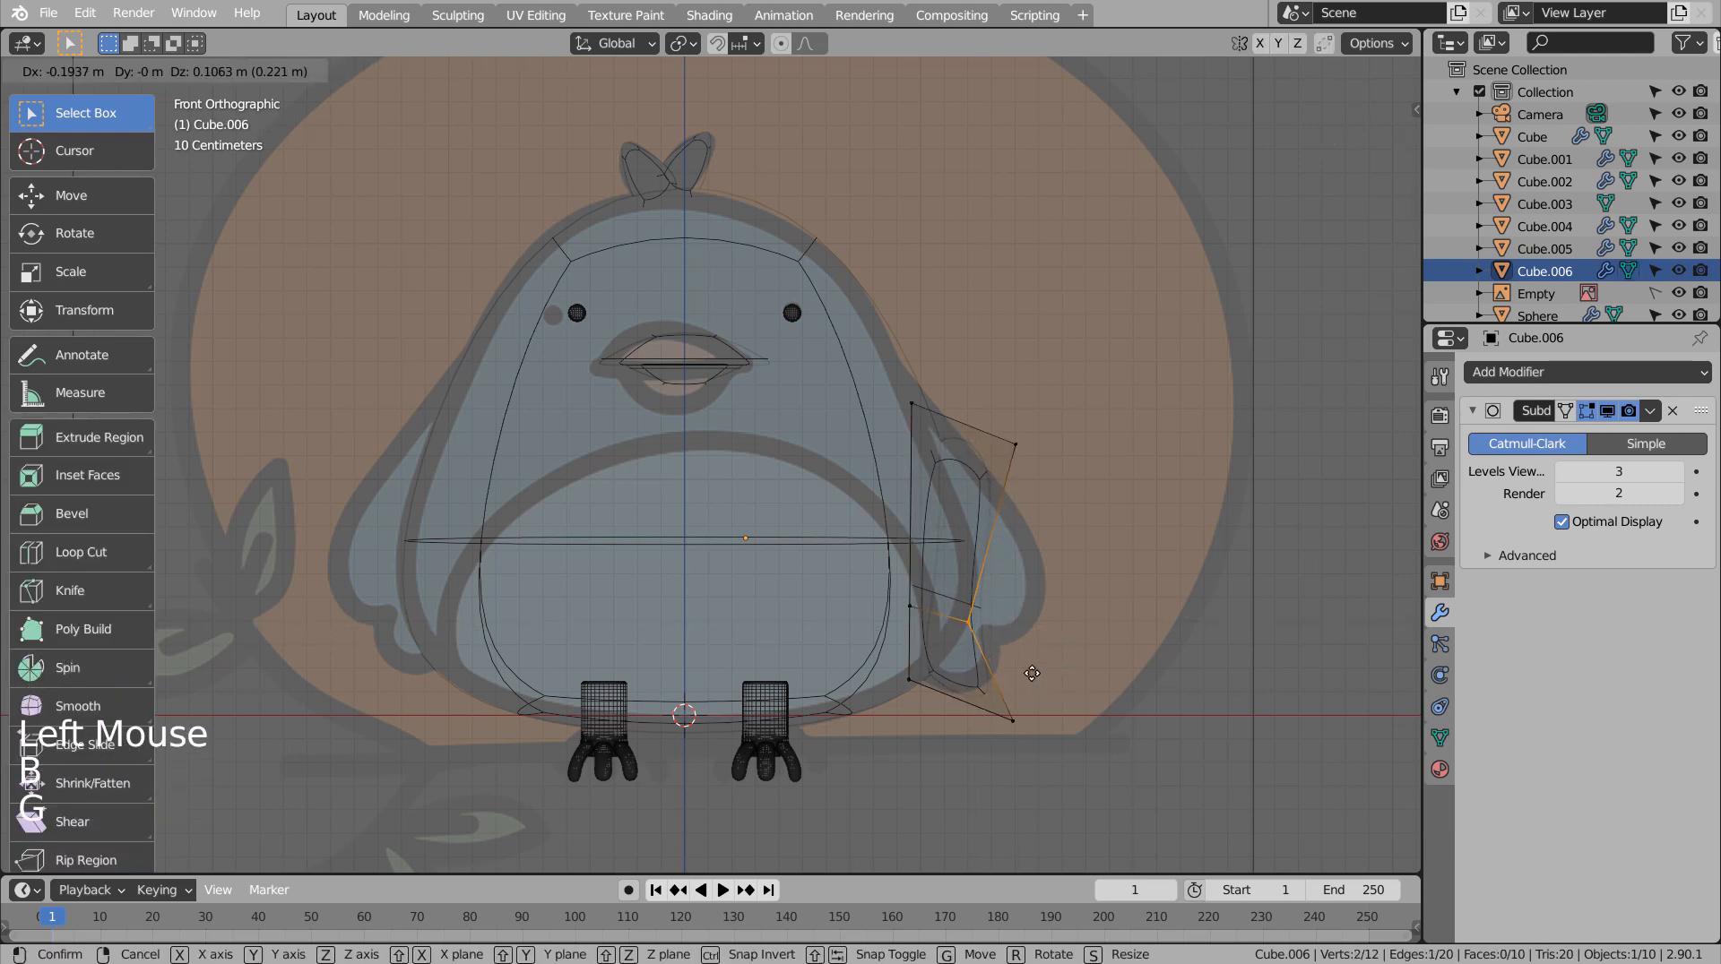
left_click(1037, 671)
Shift the wing's lower outer corner outward and pull its upper outer corner down and out beyond the reference wing tip.
key("b")
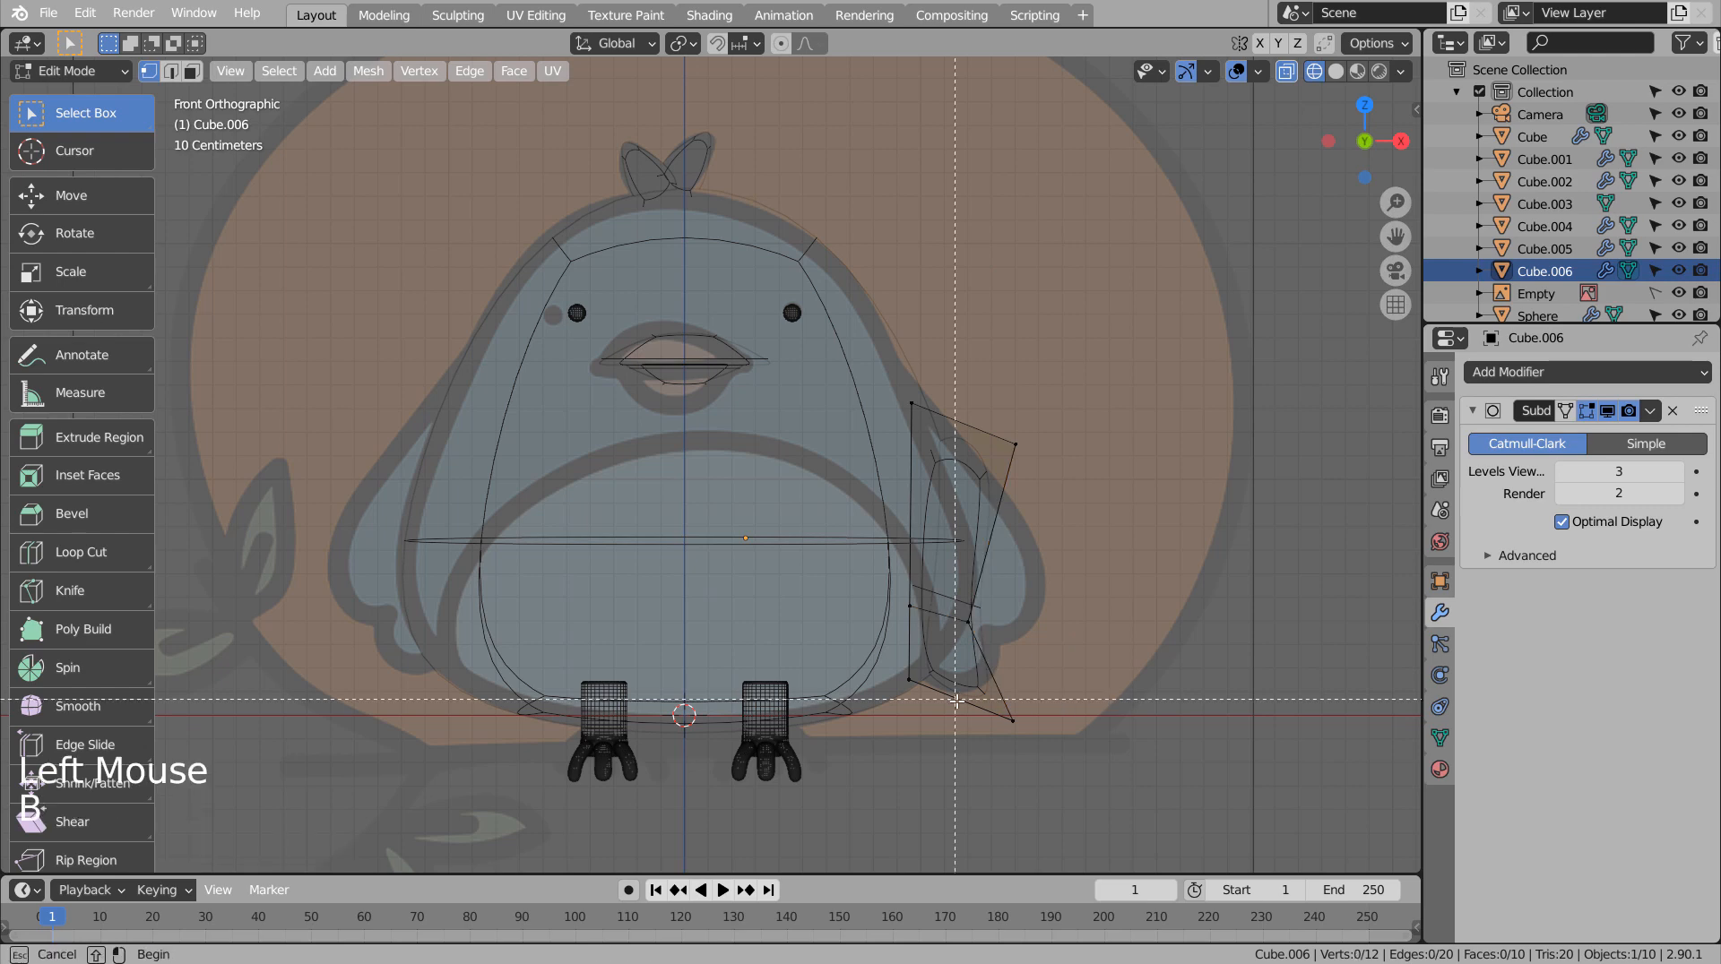
left_click_drag(985, 690, 1110, 791)
key("g")
left_click(1139, 757)
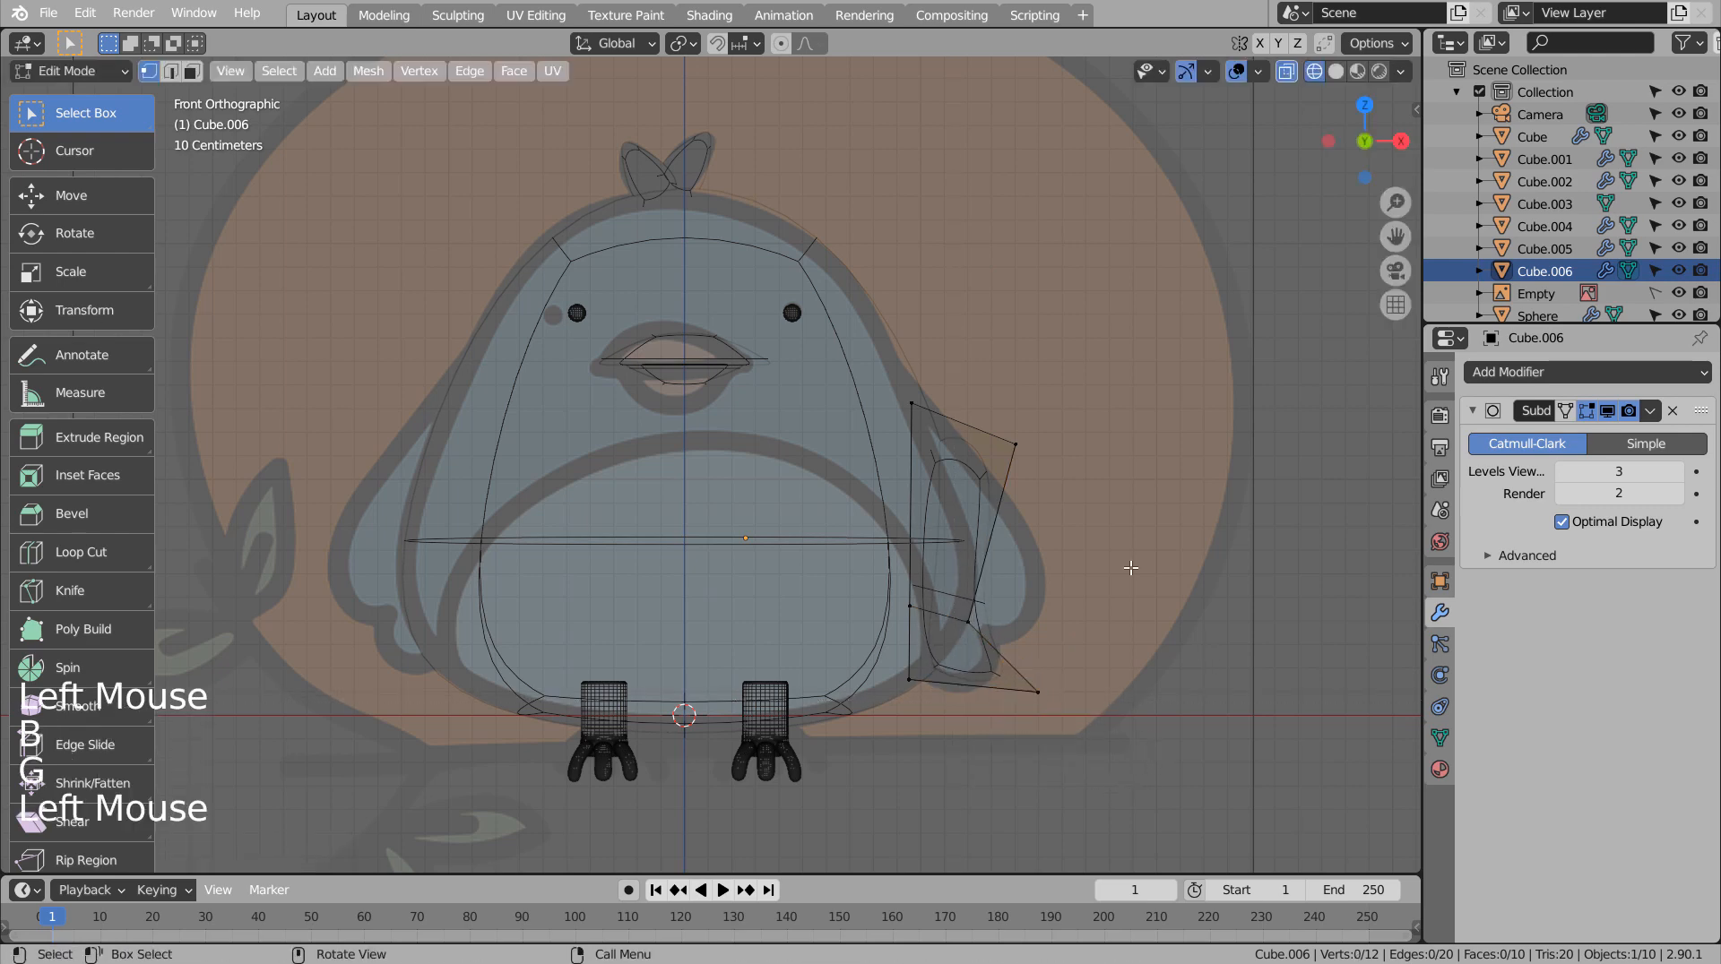
key("b")
left_click_drag(987, 384, 1041, 432)
key("g")
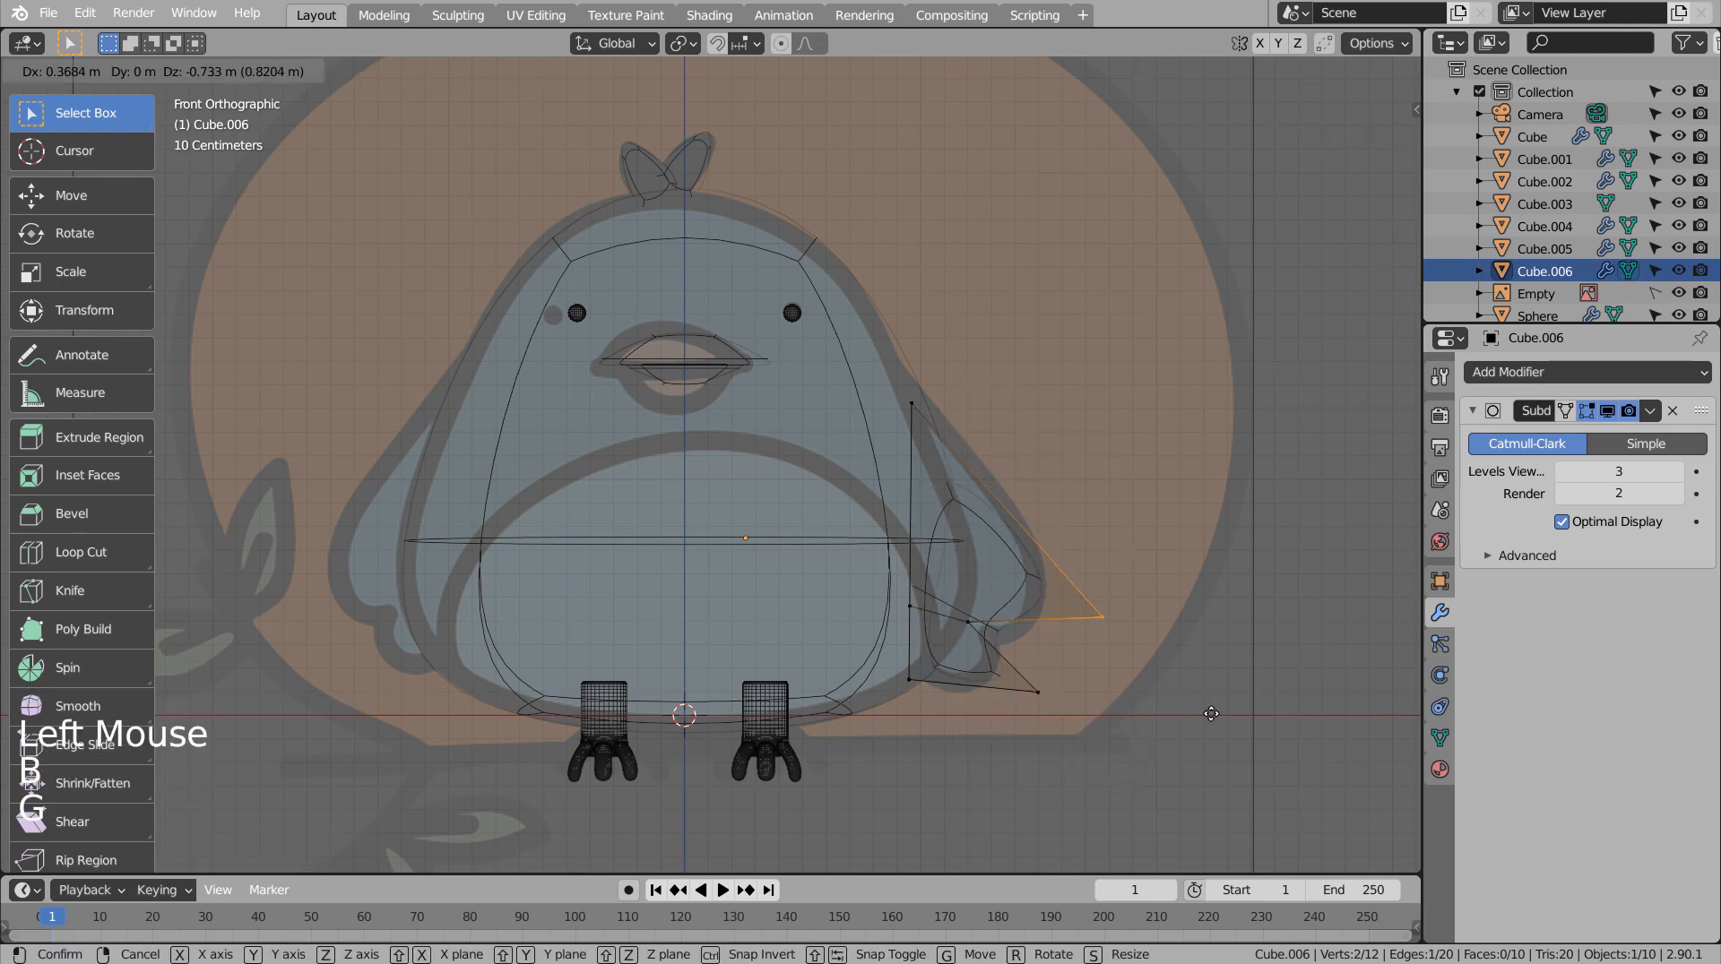
left_click(1226, 732)
Move the wing's upper inner corner up and inward to the shoulder, returning to Object Mode in solid shading.
key("b")
left_click_drag(874, 356, 1019, 472)
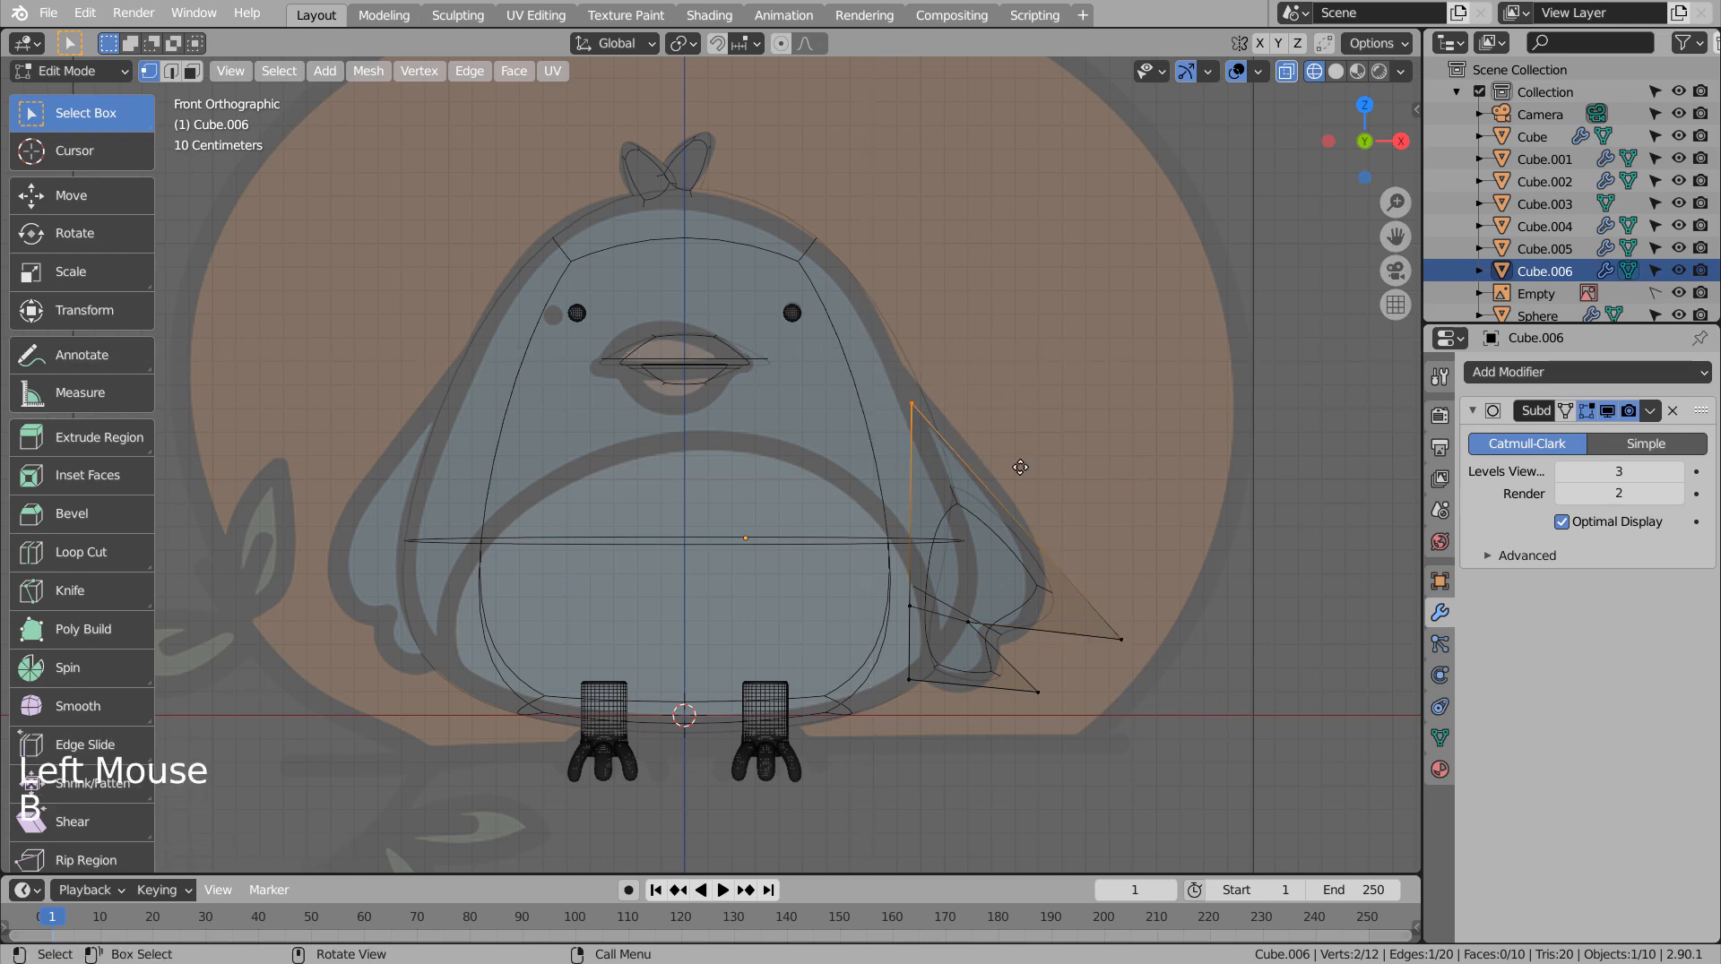
key("g")
left_click(938, 304)
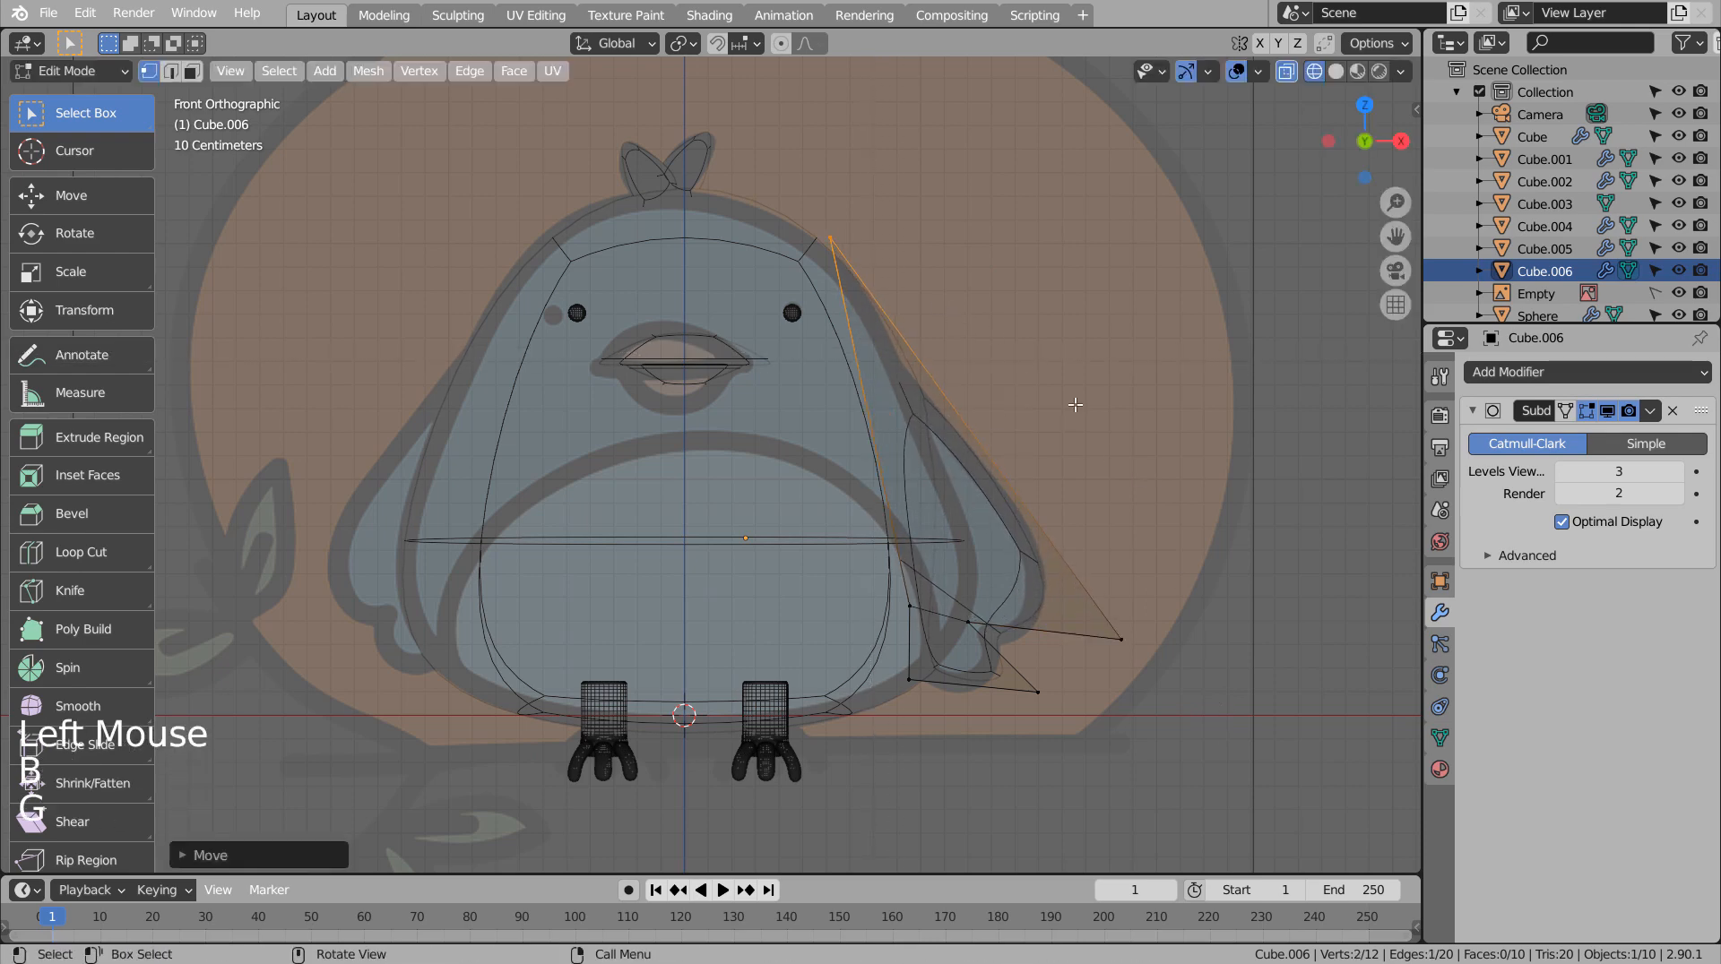
key("Tab")
key("shift+z")
middle_click_drag(1195, 512, 977, 555)
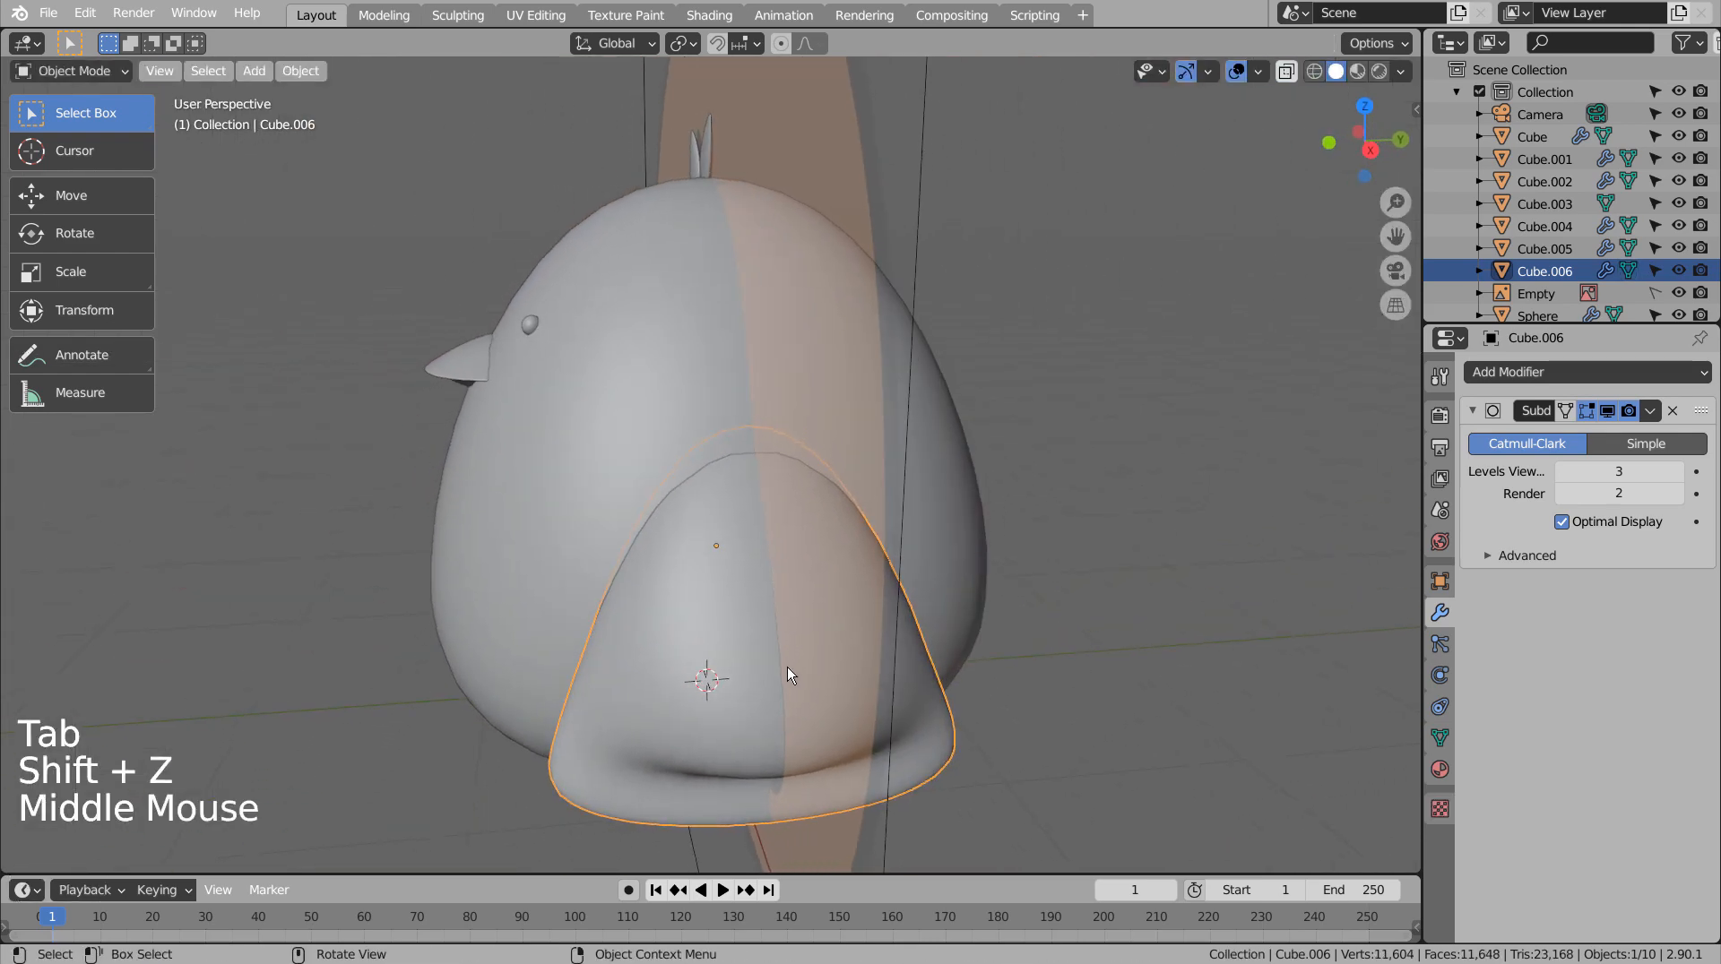
left_click(786, 667)
key("s")
key("y")
key("ctrl+z")
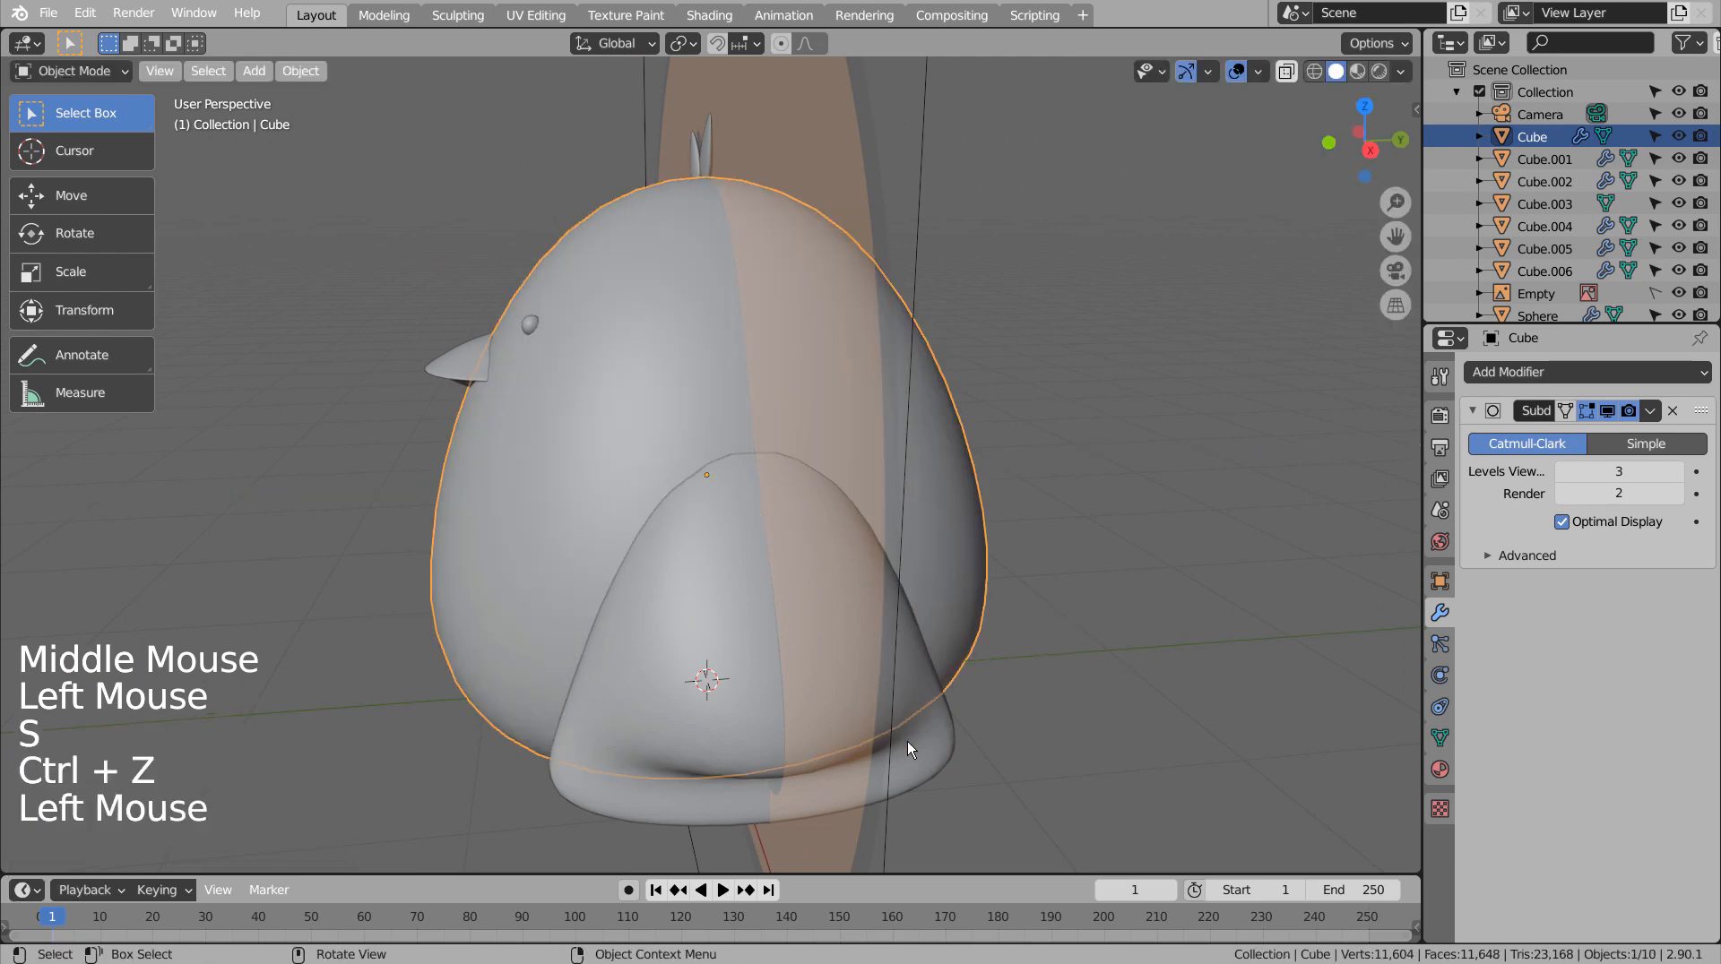
Narrow the wing by scaling it down along the global Y axis, returning to front view.
left_click(907, 740)
key("s")
key("y")
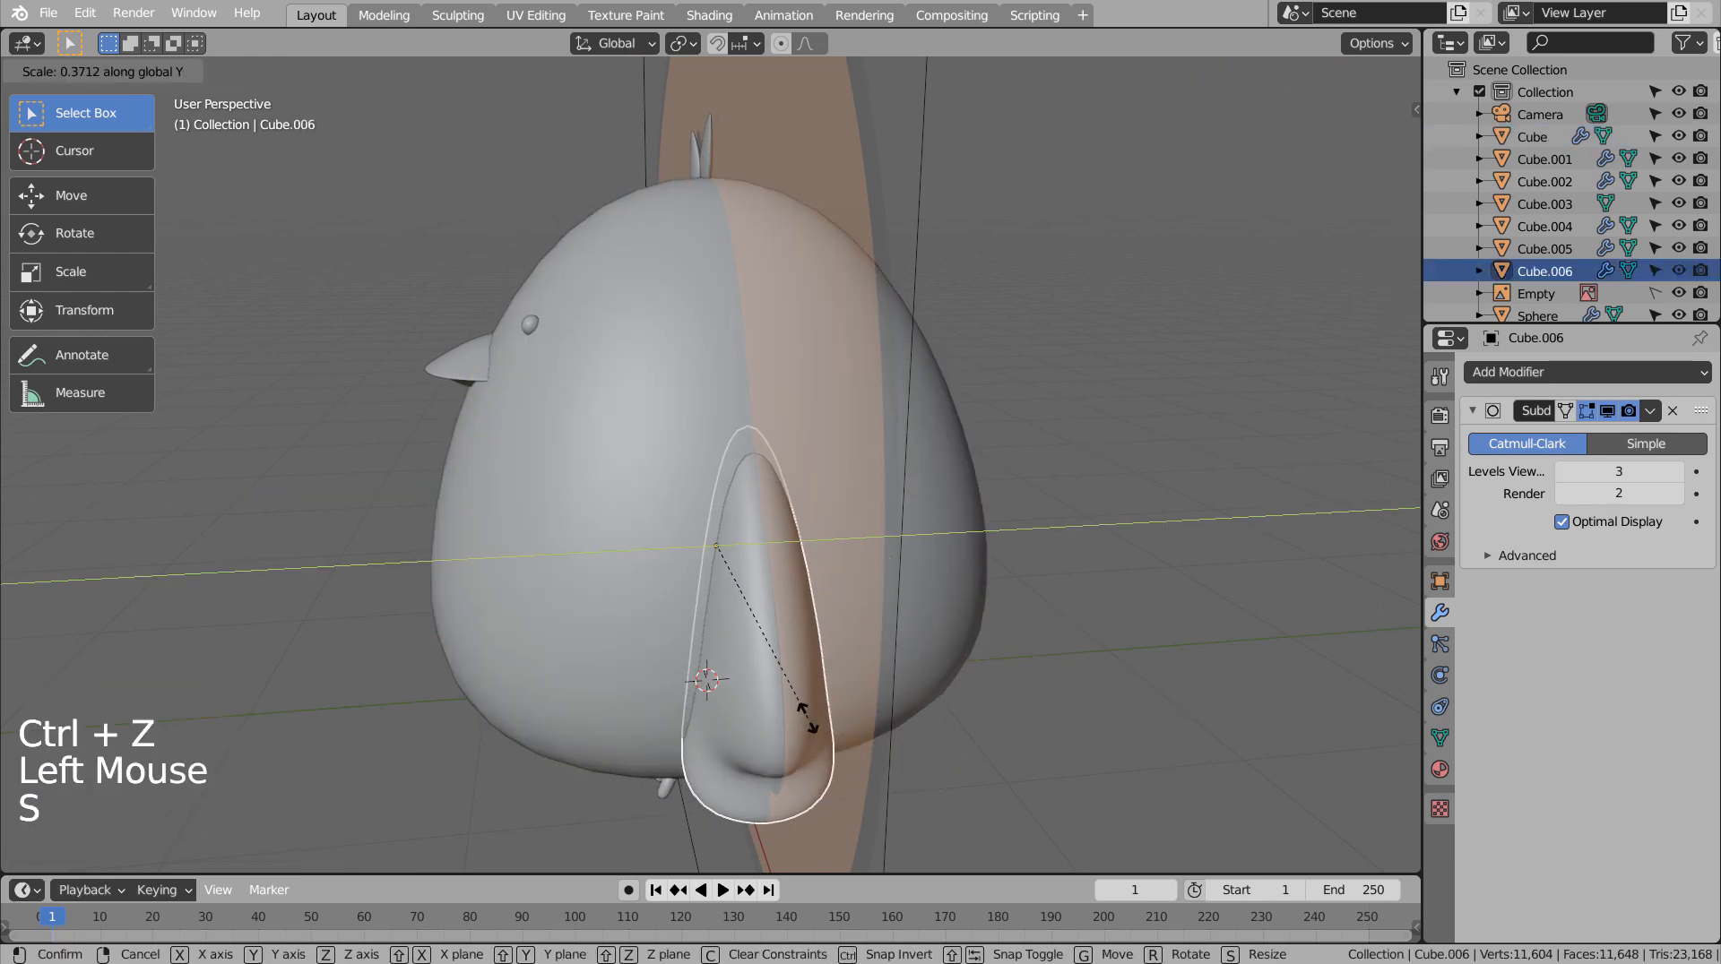
left_click(853, 720)
middle_click_drag(853, 719, 1078, 719)
key("KP_1")
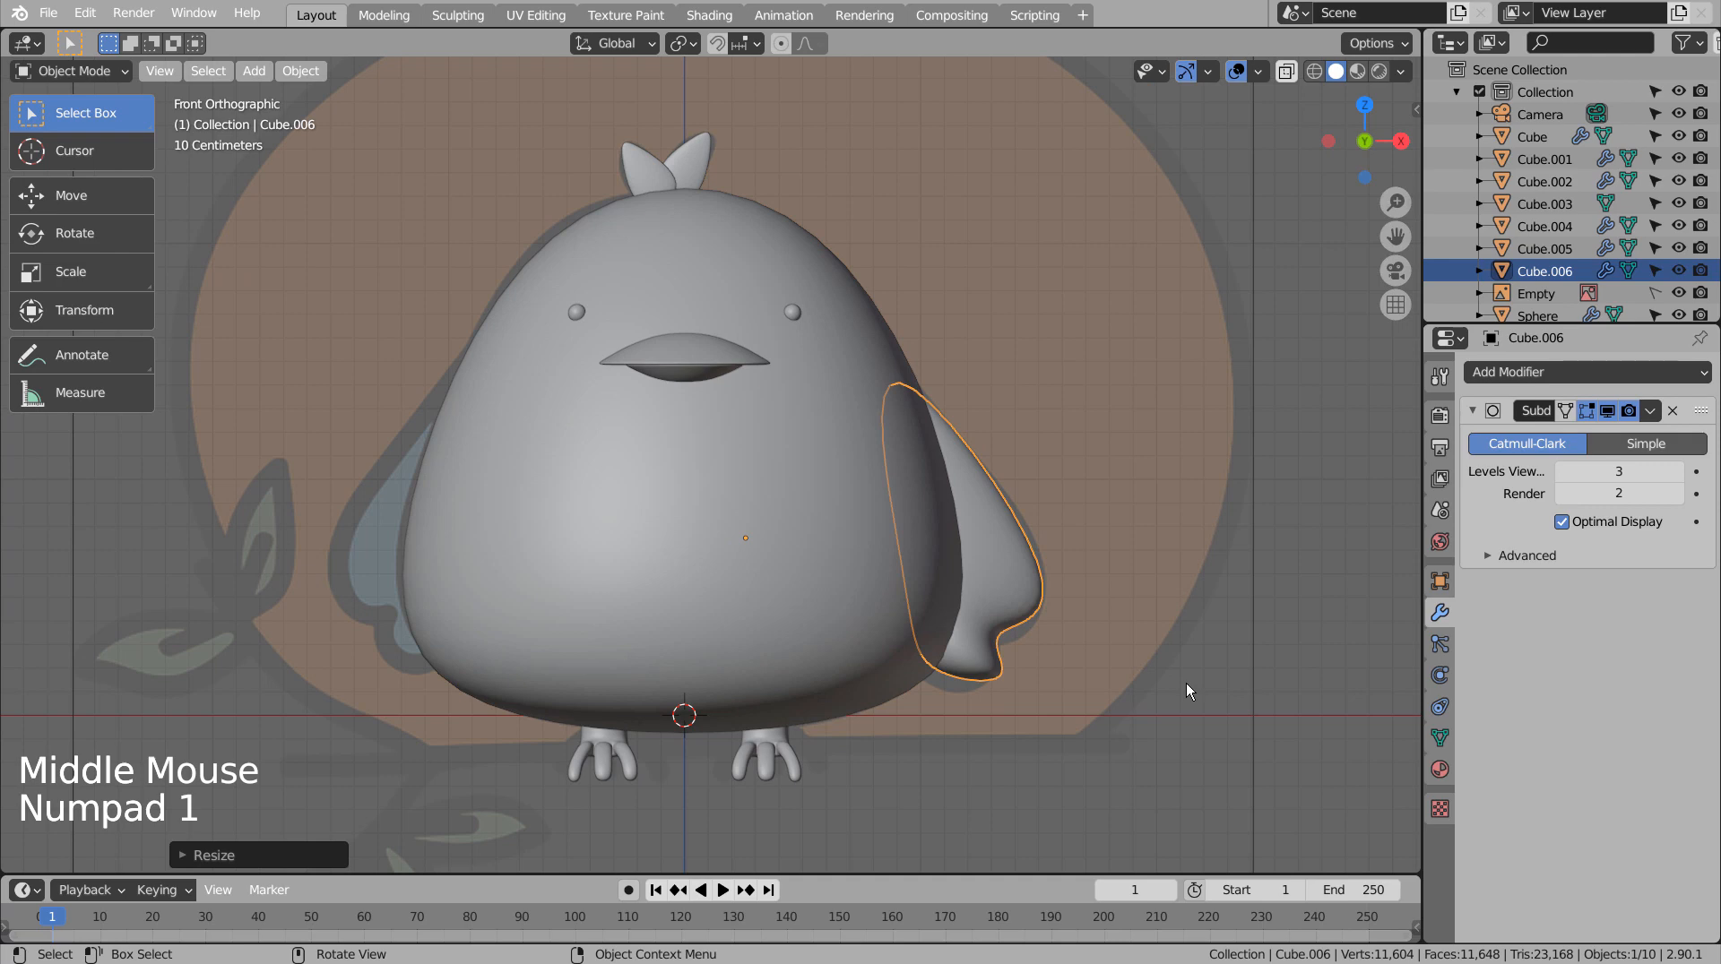
Move the wing's notch vertices outward and down in Edit Mode with wireframe shading.
left_click(1186, 691)
left_click(1026, 583)
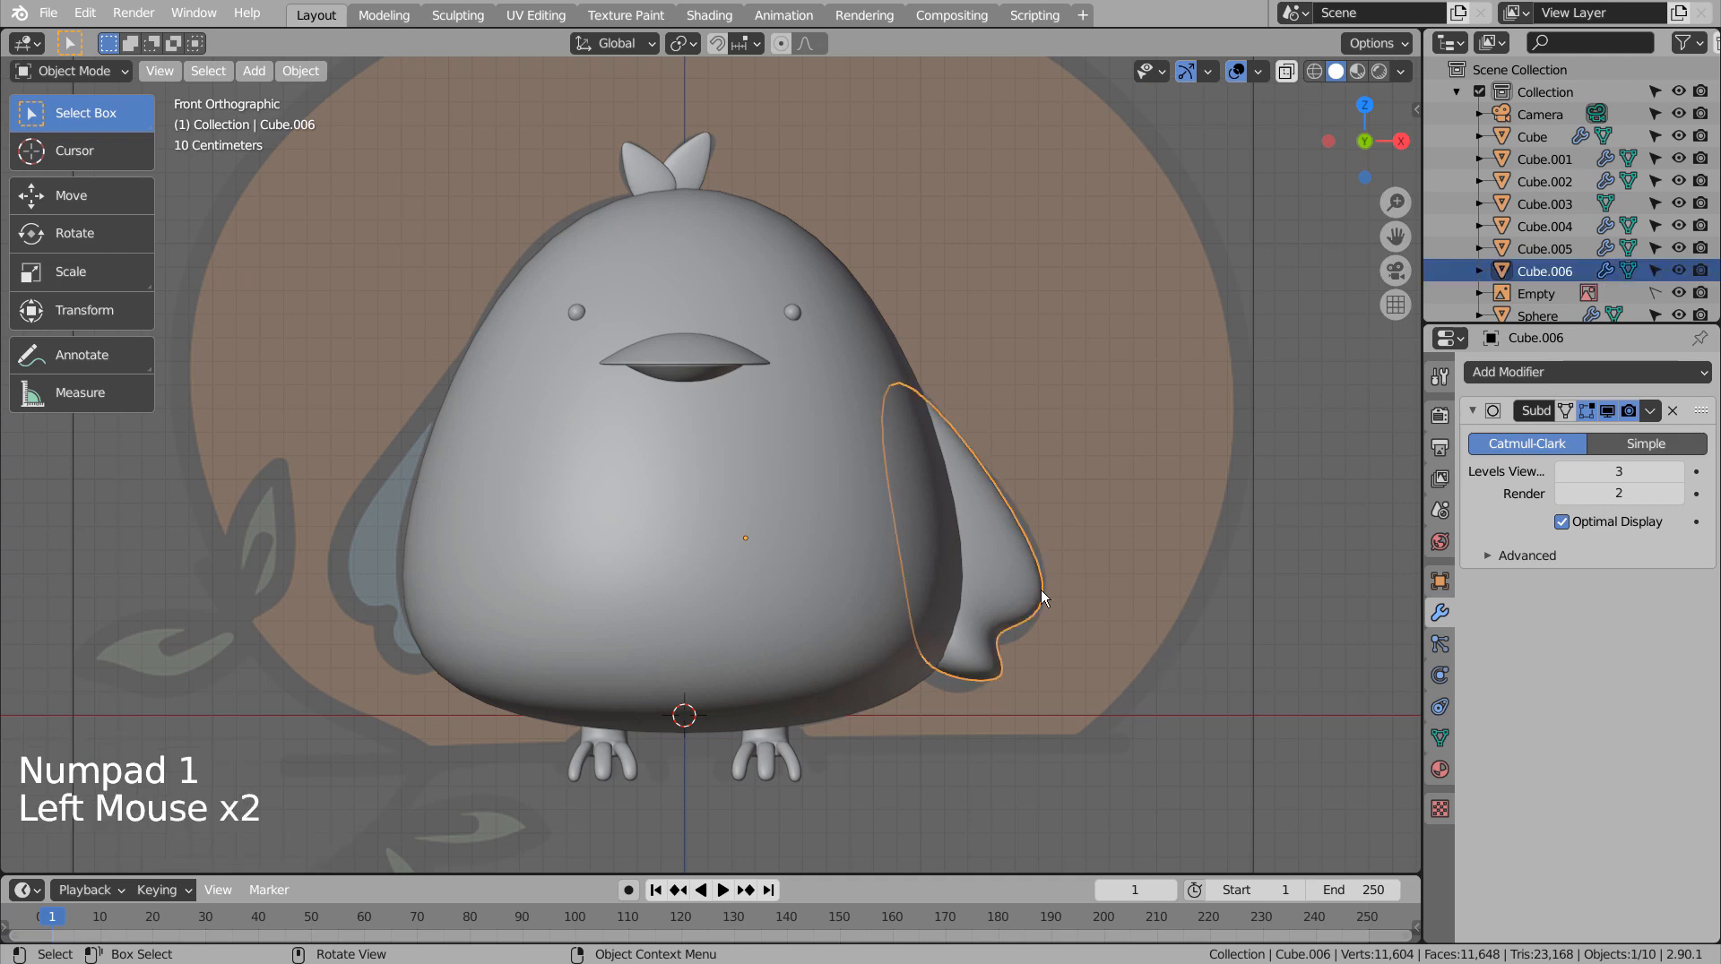
key("Tab")
key("shift+z")
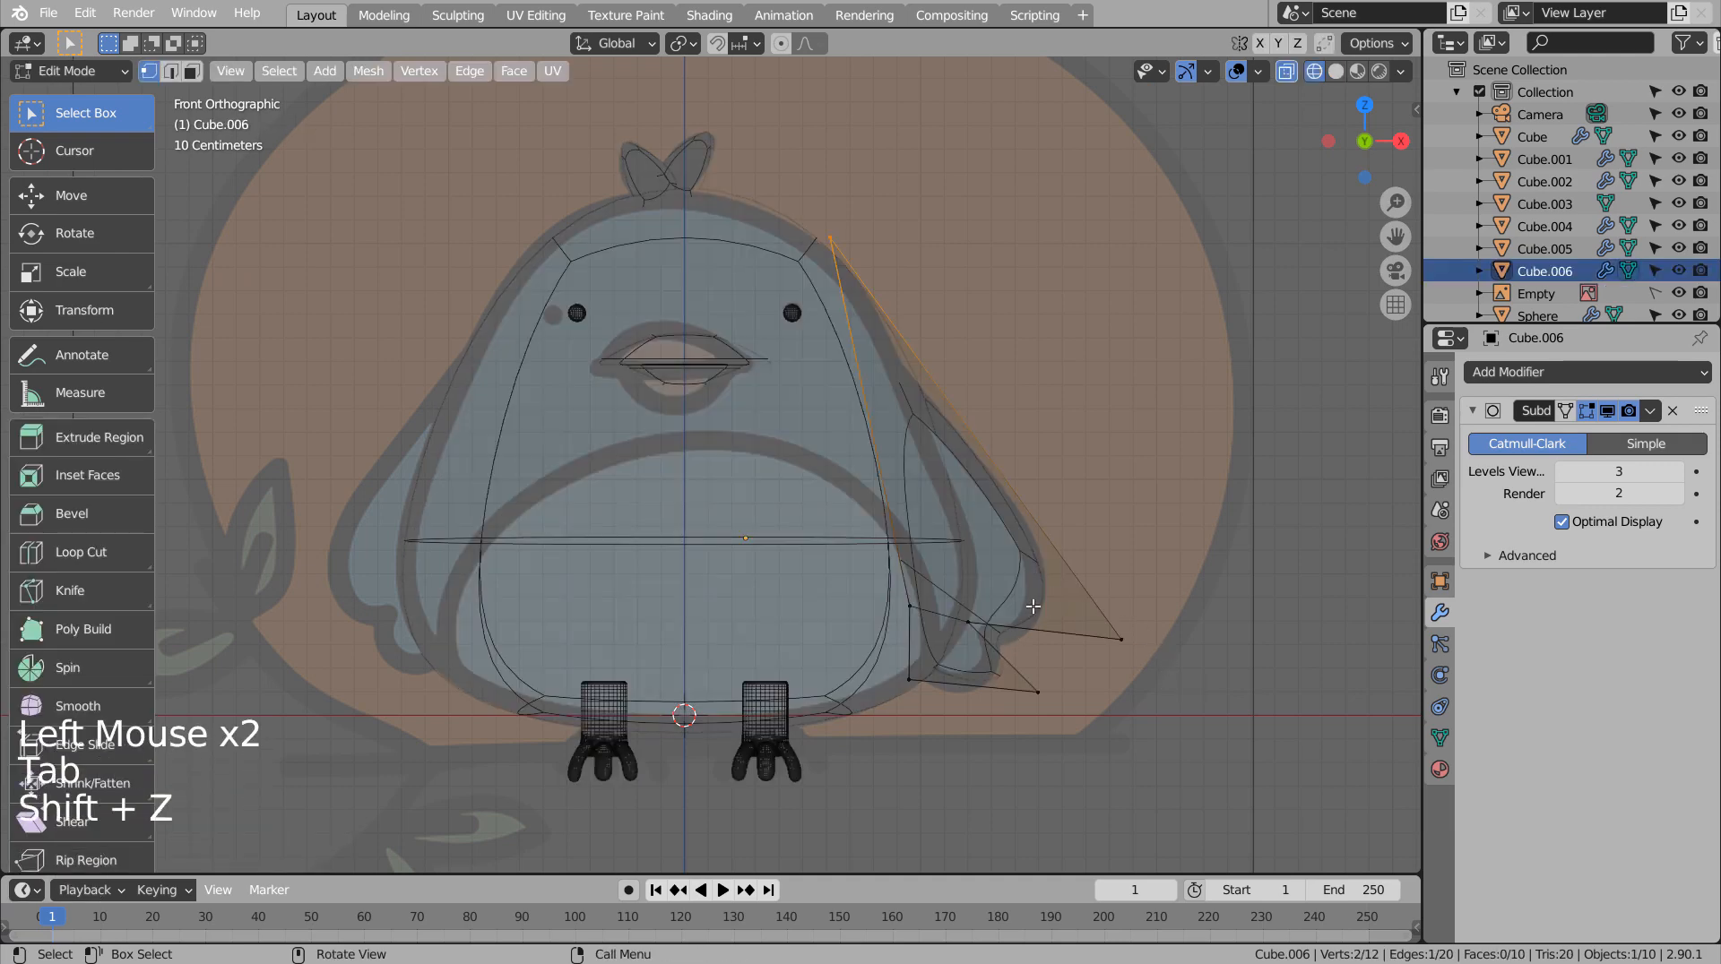
left_click(1030, 610)
key("b")
left_click_drag(955, 602, 1011, 647)
key("g")
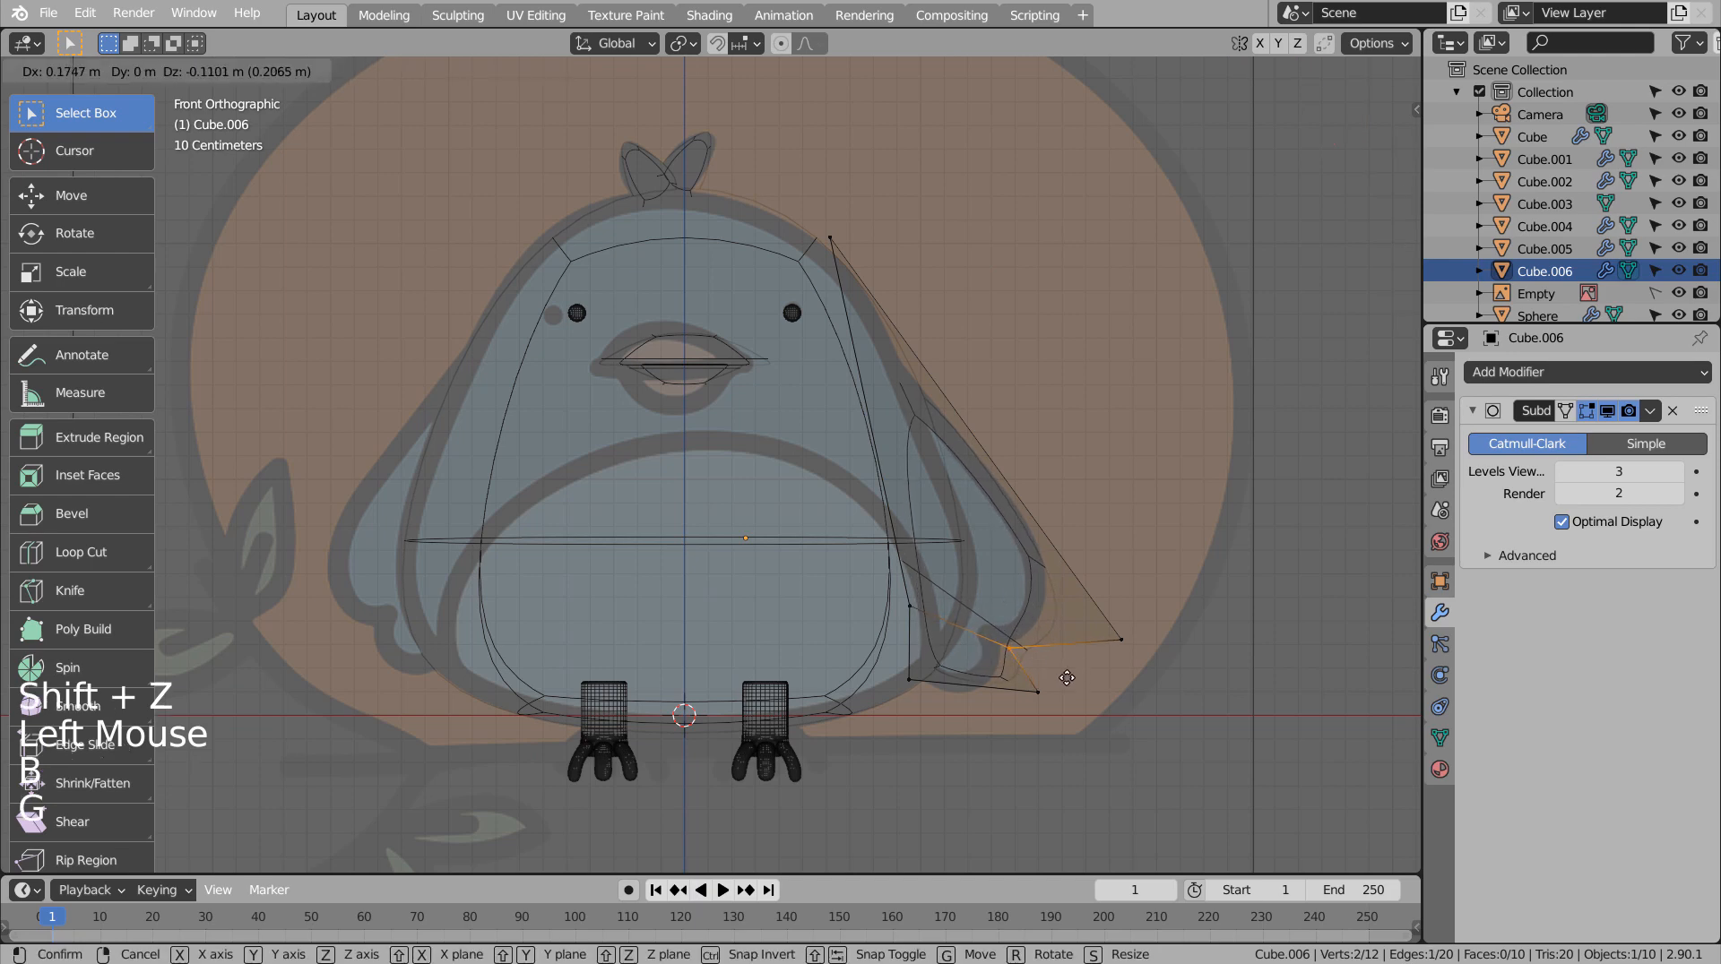
left_click(1061, 673)
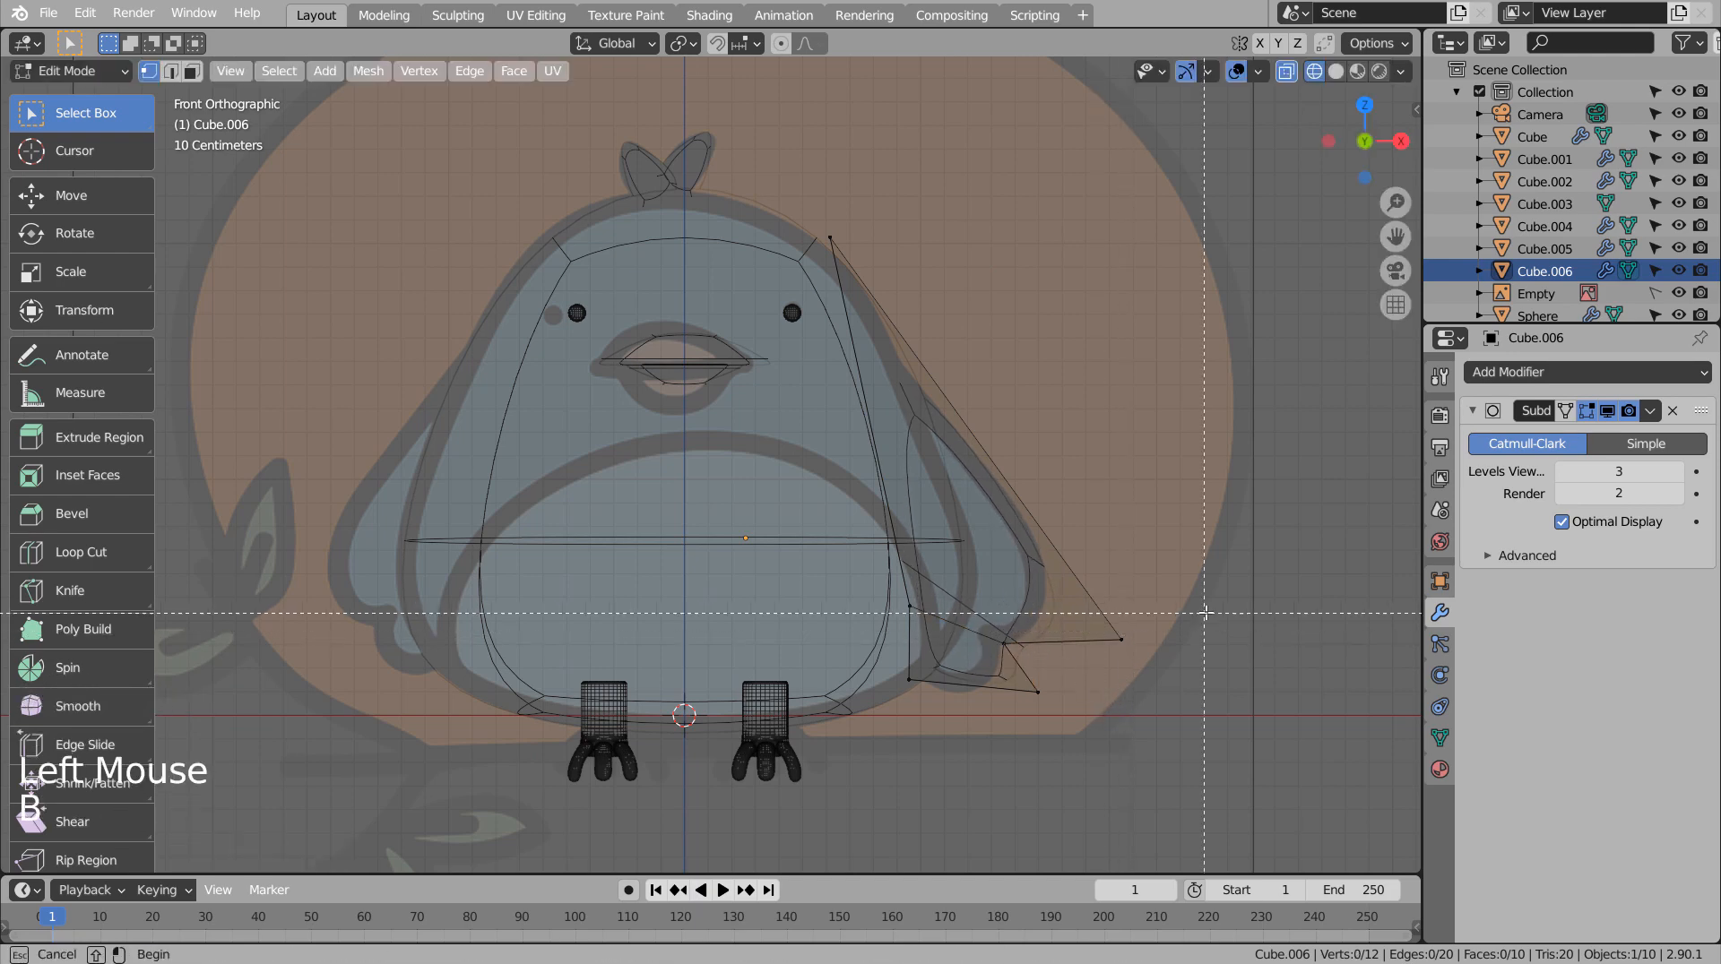
key("Tab")
key("Tab")
left_click(1126, 696)
key("b")
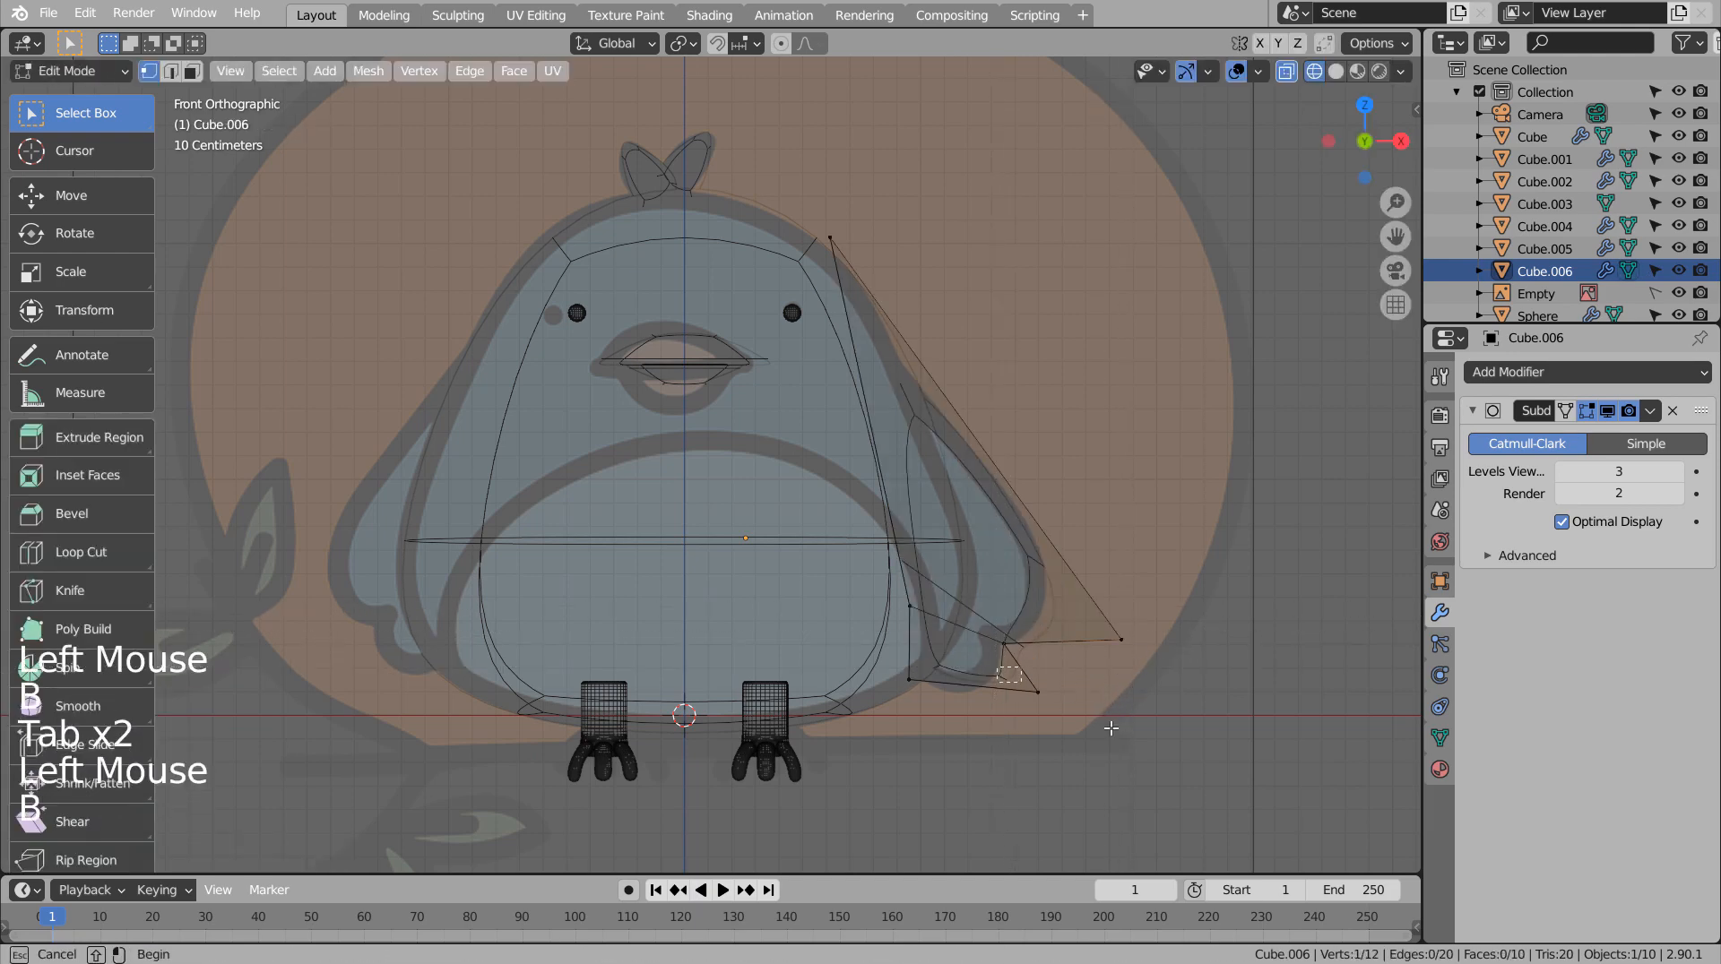
left_click_drag(932, 649, 1127, 742)
key("g")
left_click(1085, 750)
key("ctrl+z")
left_click(1163, 741)
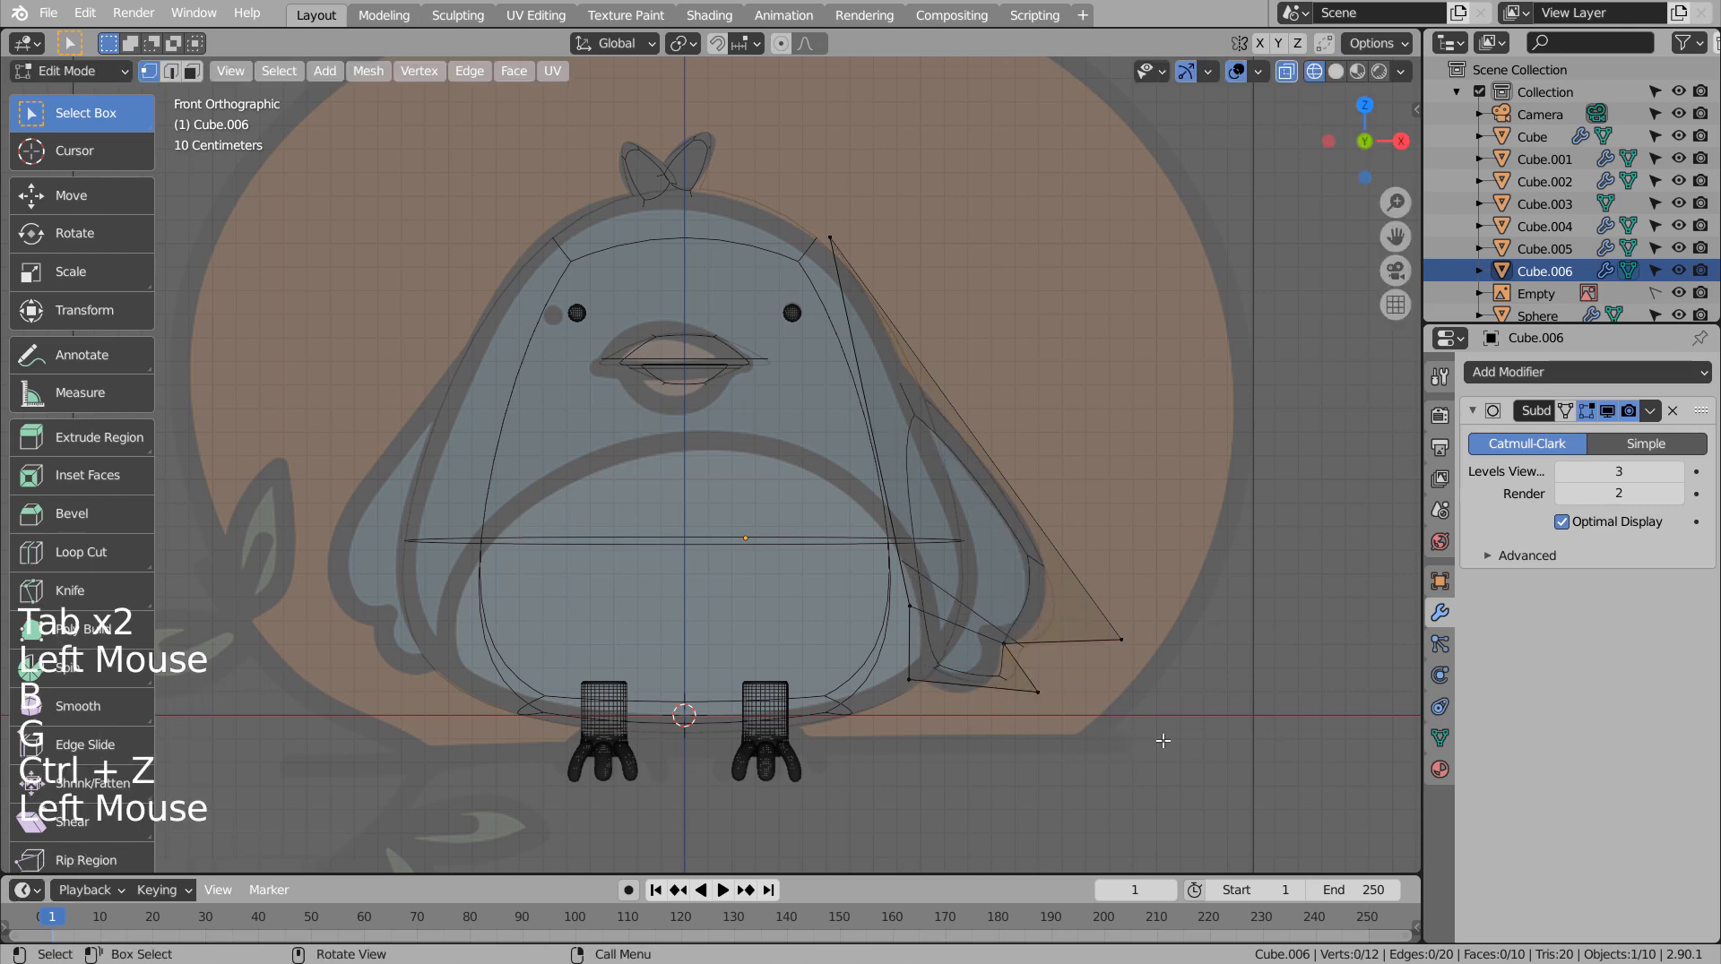
Pull the wing's lower outer corner inward and down, raise its outer tip slightly, and return to solid Object Mode.
key("b")
left_click_drag(1022, 672, 1126, 763)
key("g")
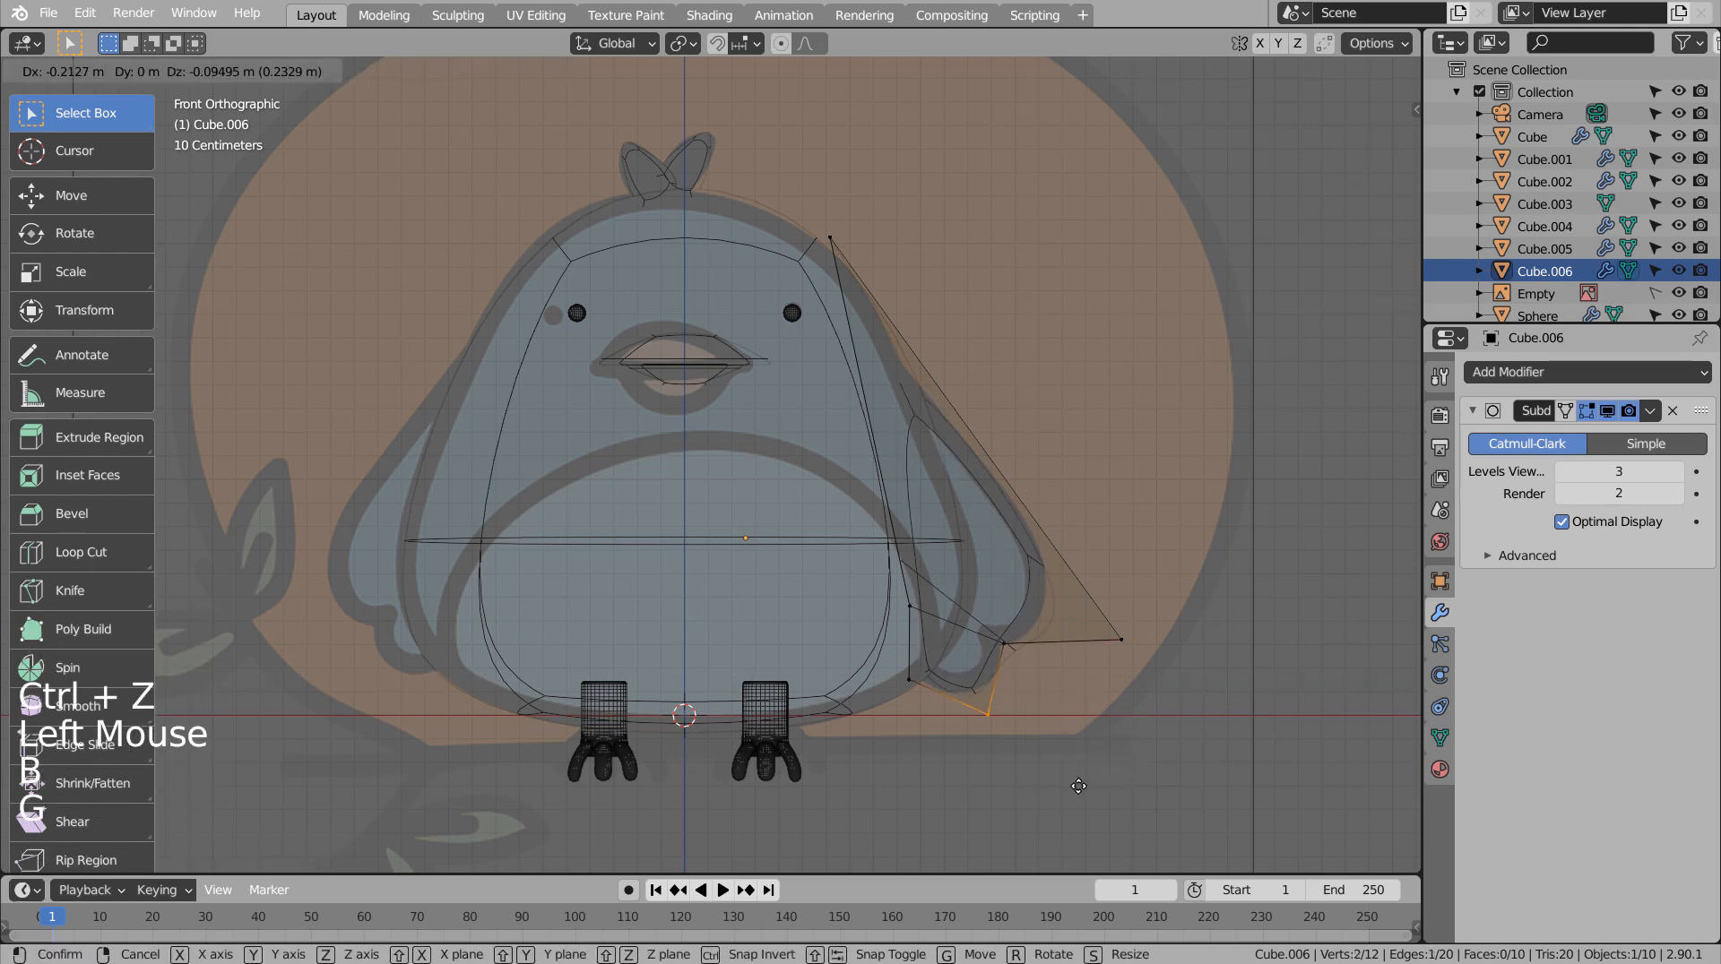
left_click(1078, 786)
key("b")
left_click_drag(1085, 583, 1165, 654)
key("g")
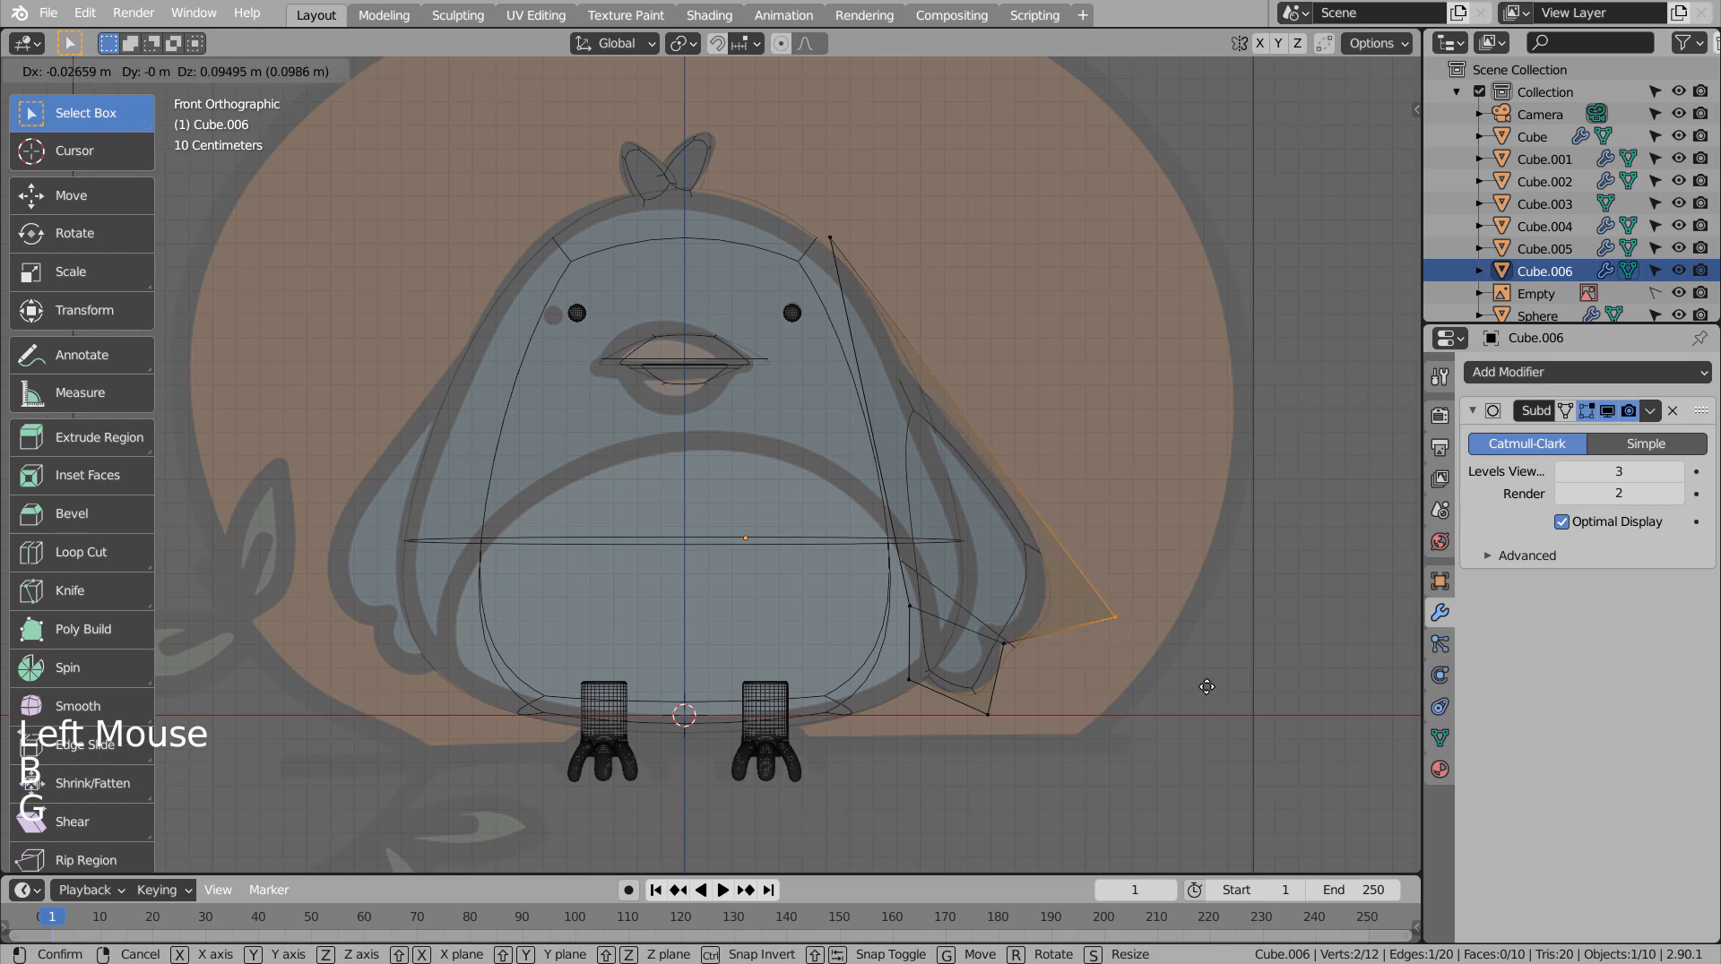
key("Tab")
key("shift+z")
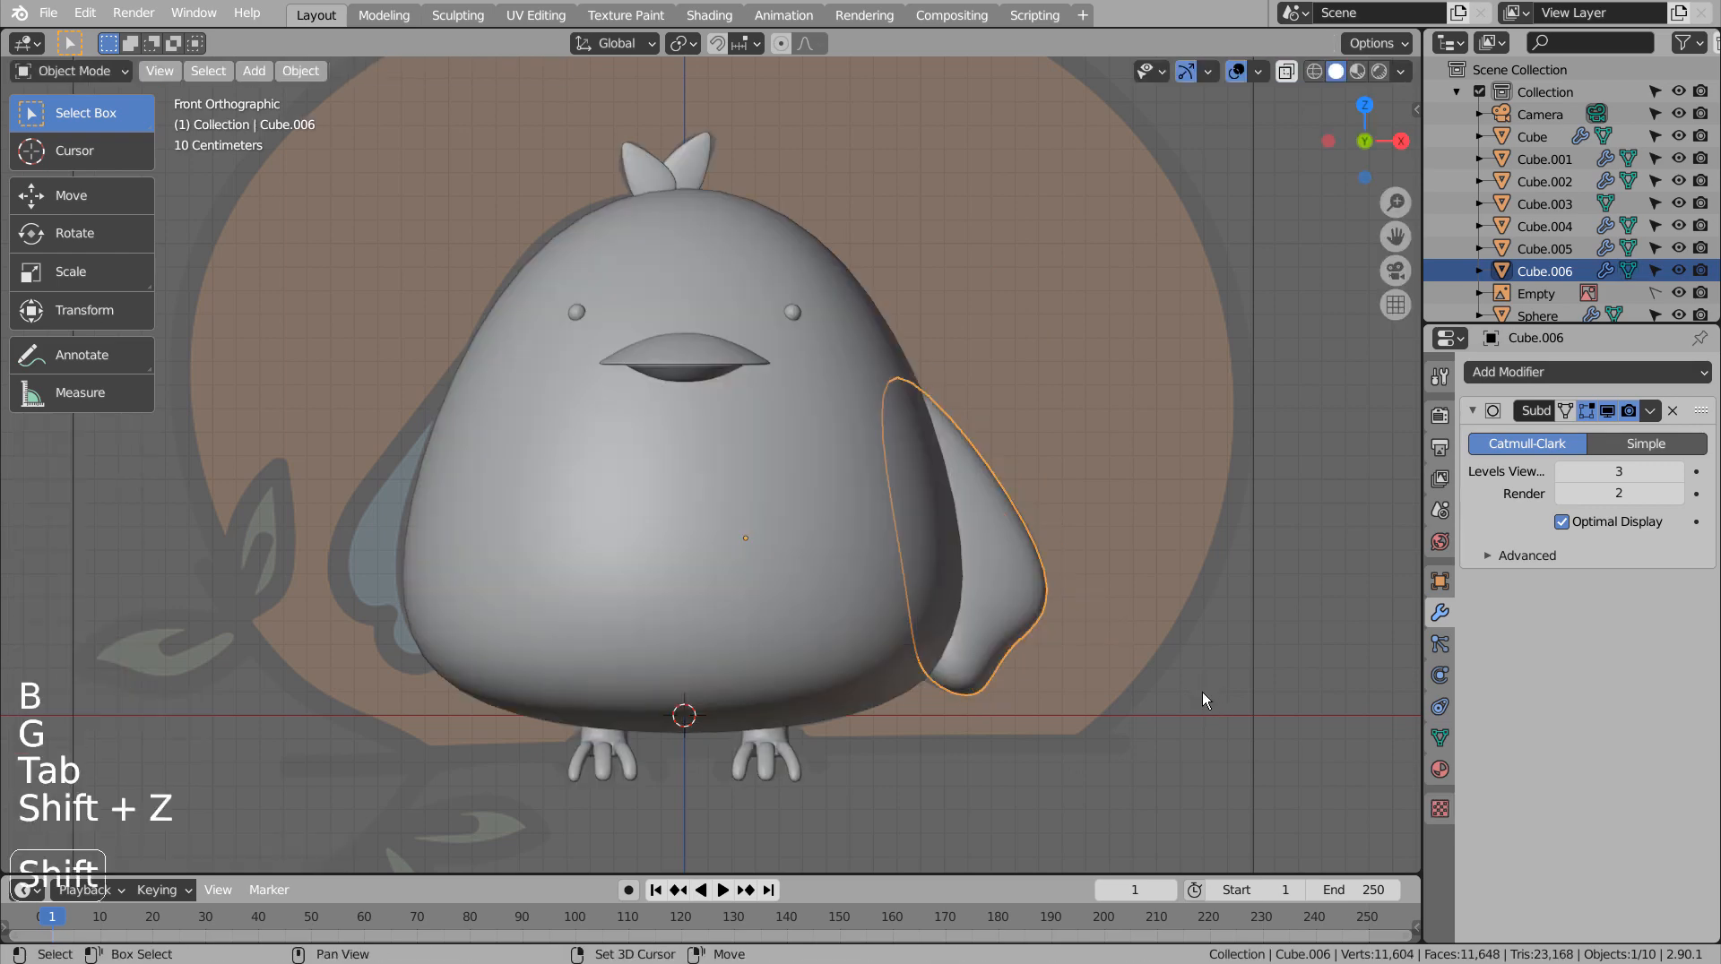
left_click(1202, 692)
middle_click_drag(1202, 691, 1136, 713)
Mirror the wing across X with a Mirror modifier that uses Cube as the mirror object.
left_click(1014, 622)
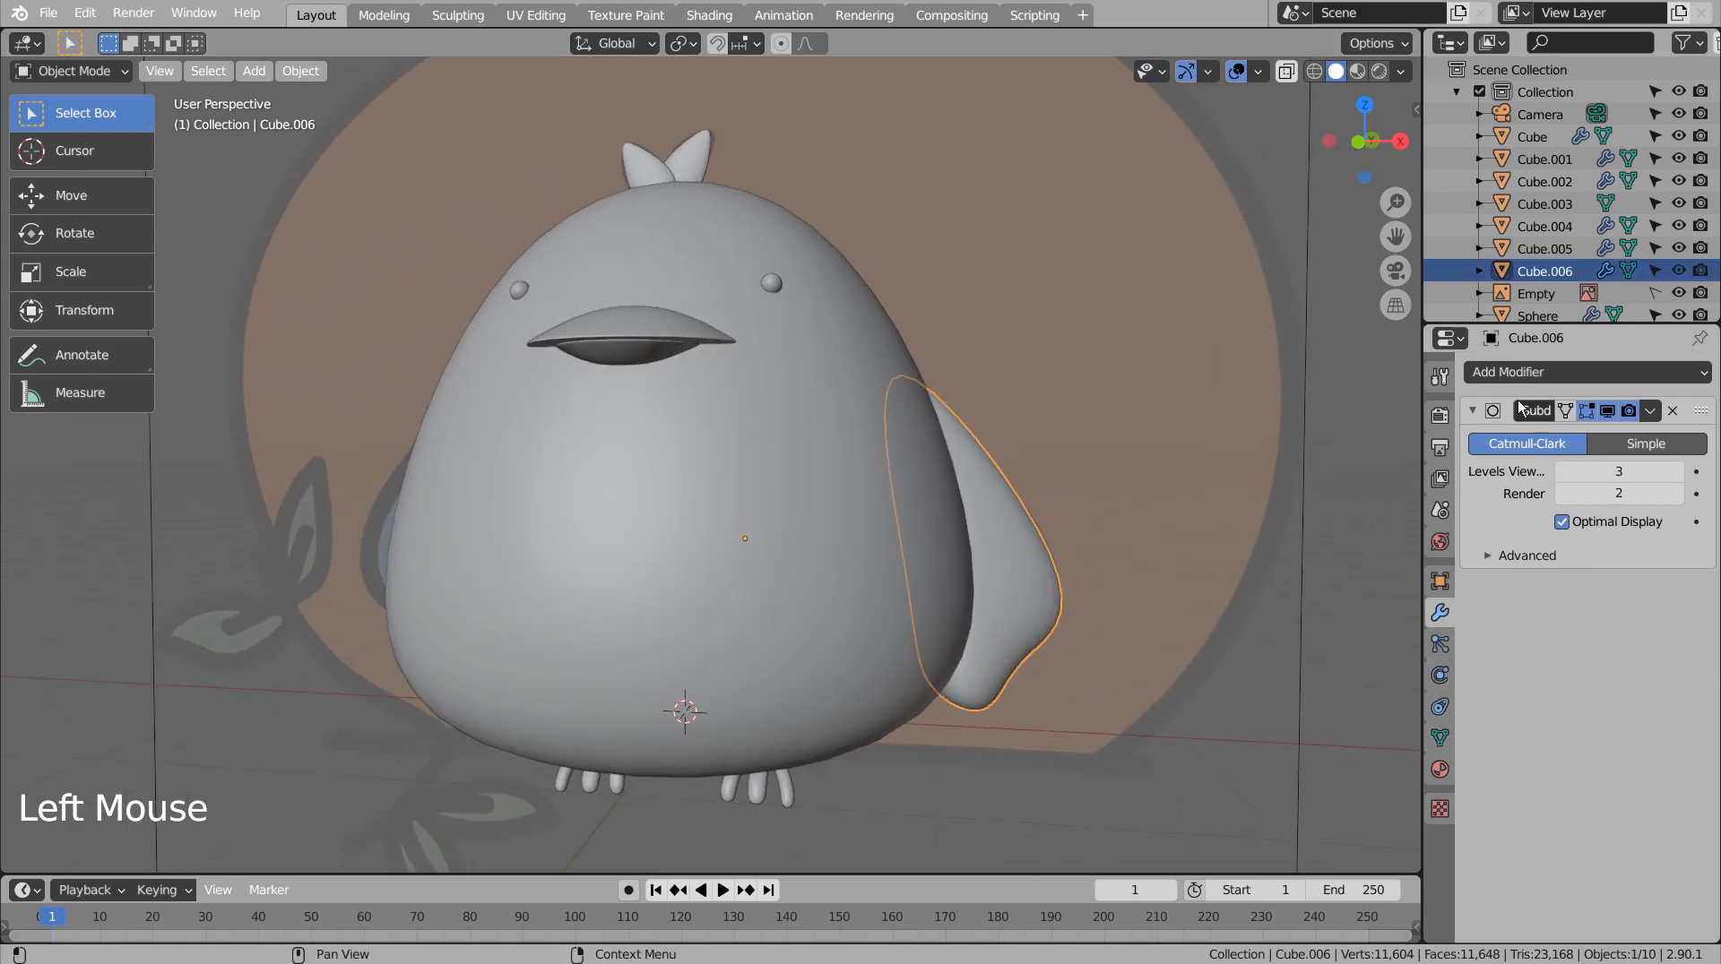
left_click(1524, 376)
left_click(1314, 593)
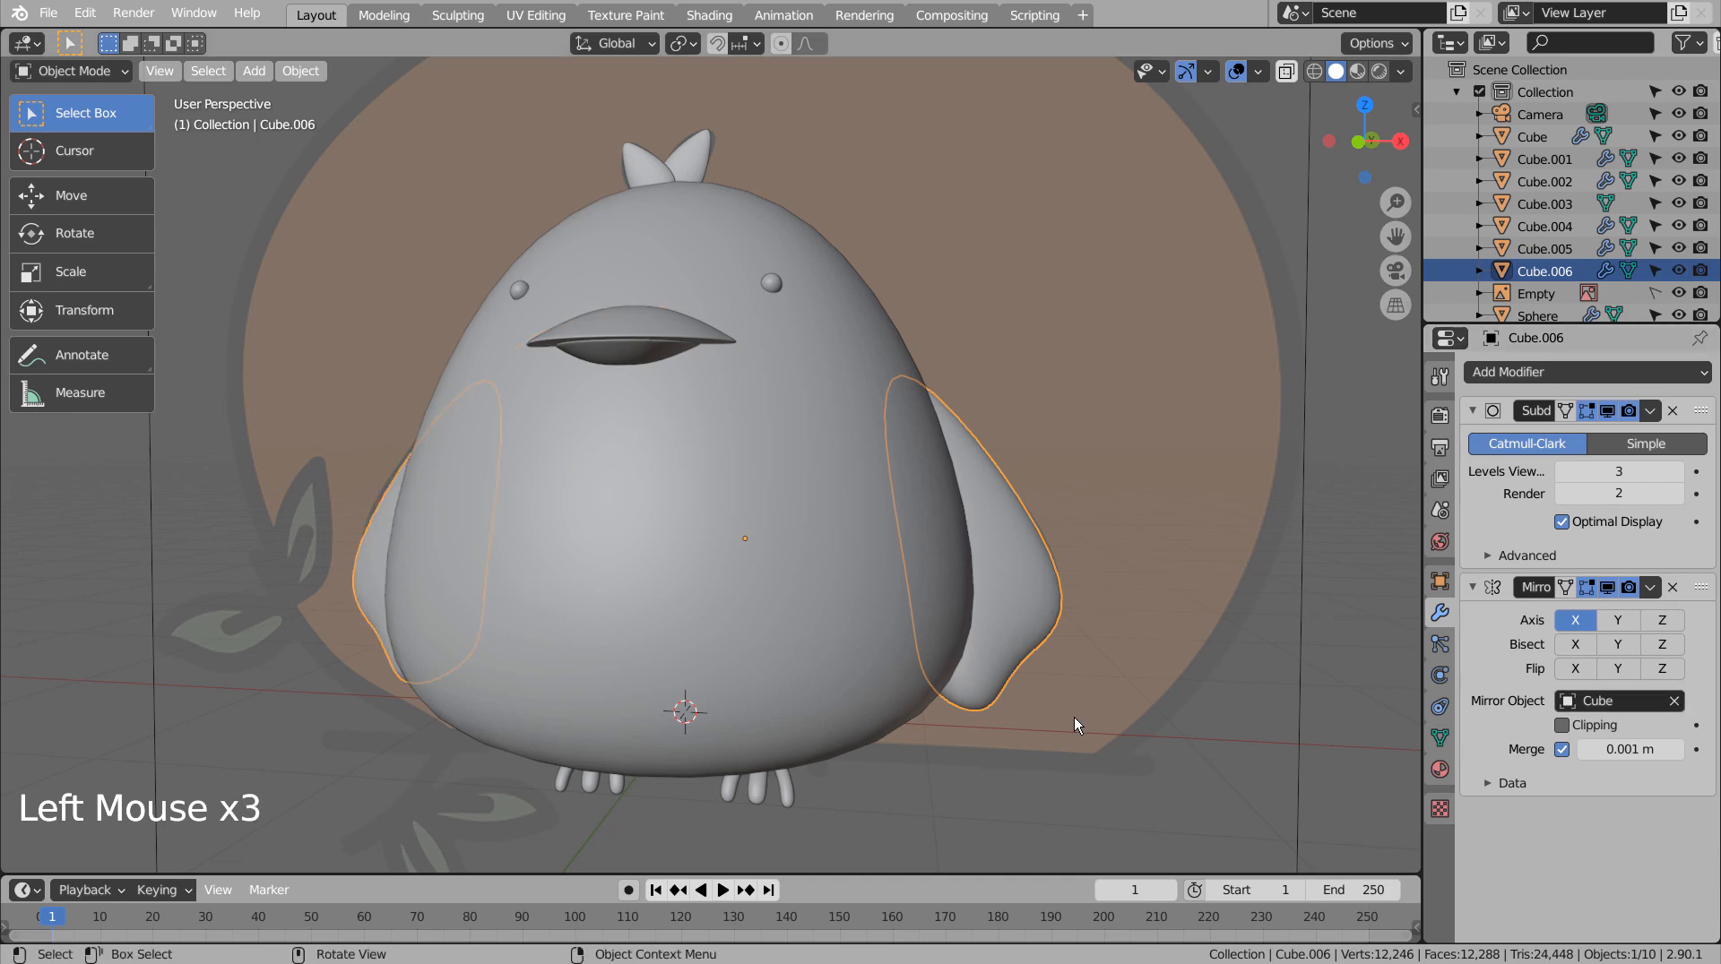
left_click(1080, 743)
scroll(1014, 740, "down", 2)
mouse_move(1014, 740)
middle_mouse_down()
mouse_move(1088, 734)
mouse_move(1015, 734)
middle_mouse_up()
key("KP_1")
left_click(1014, 734)
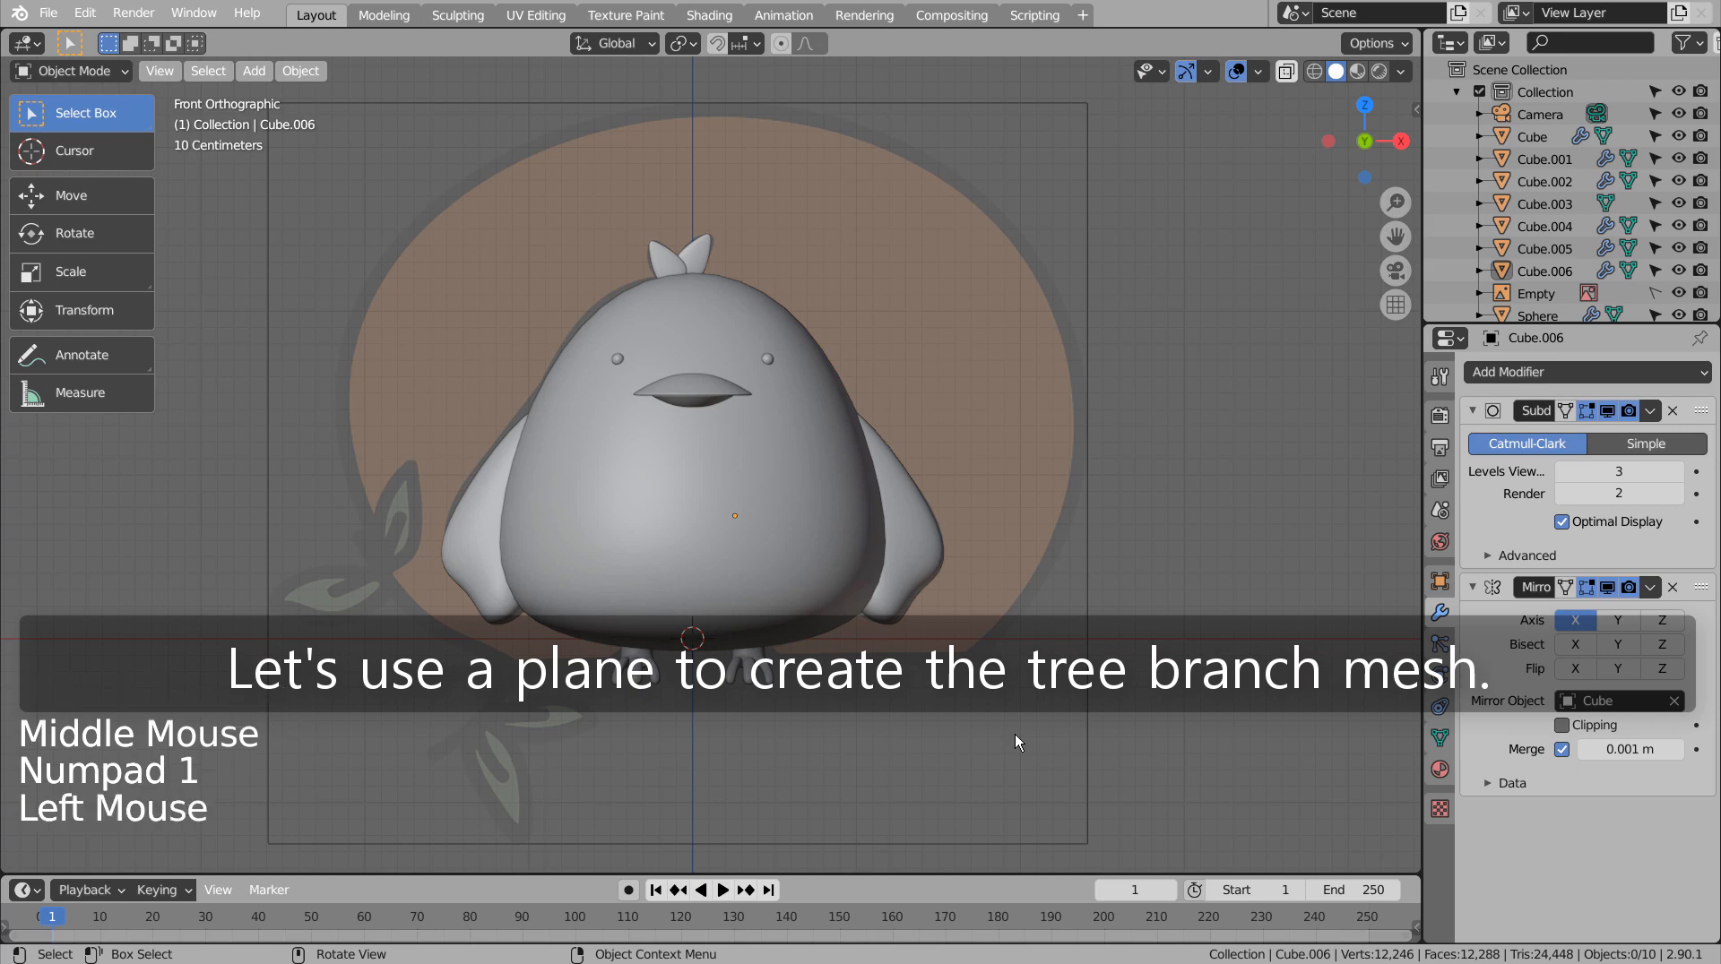
Add a mesh plane at the 3D cursor for the tree branch.
key("shift+a")
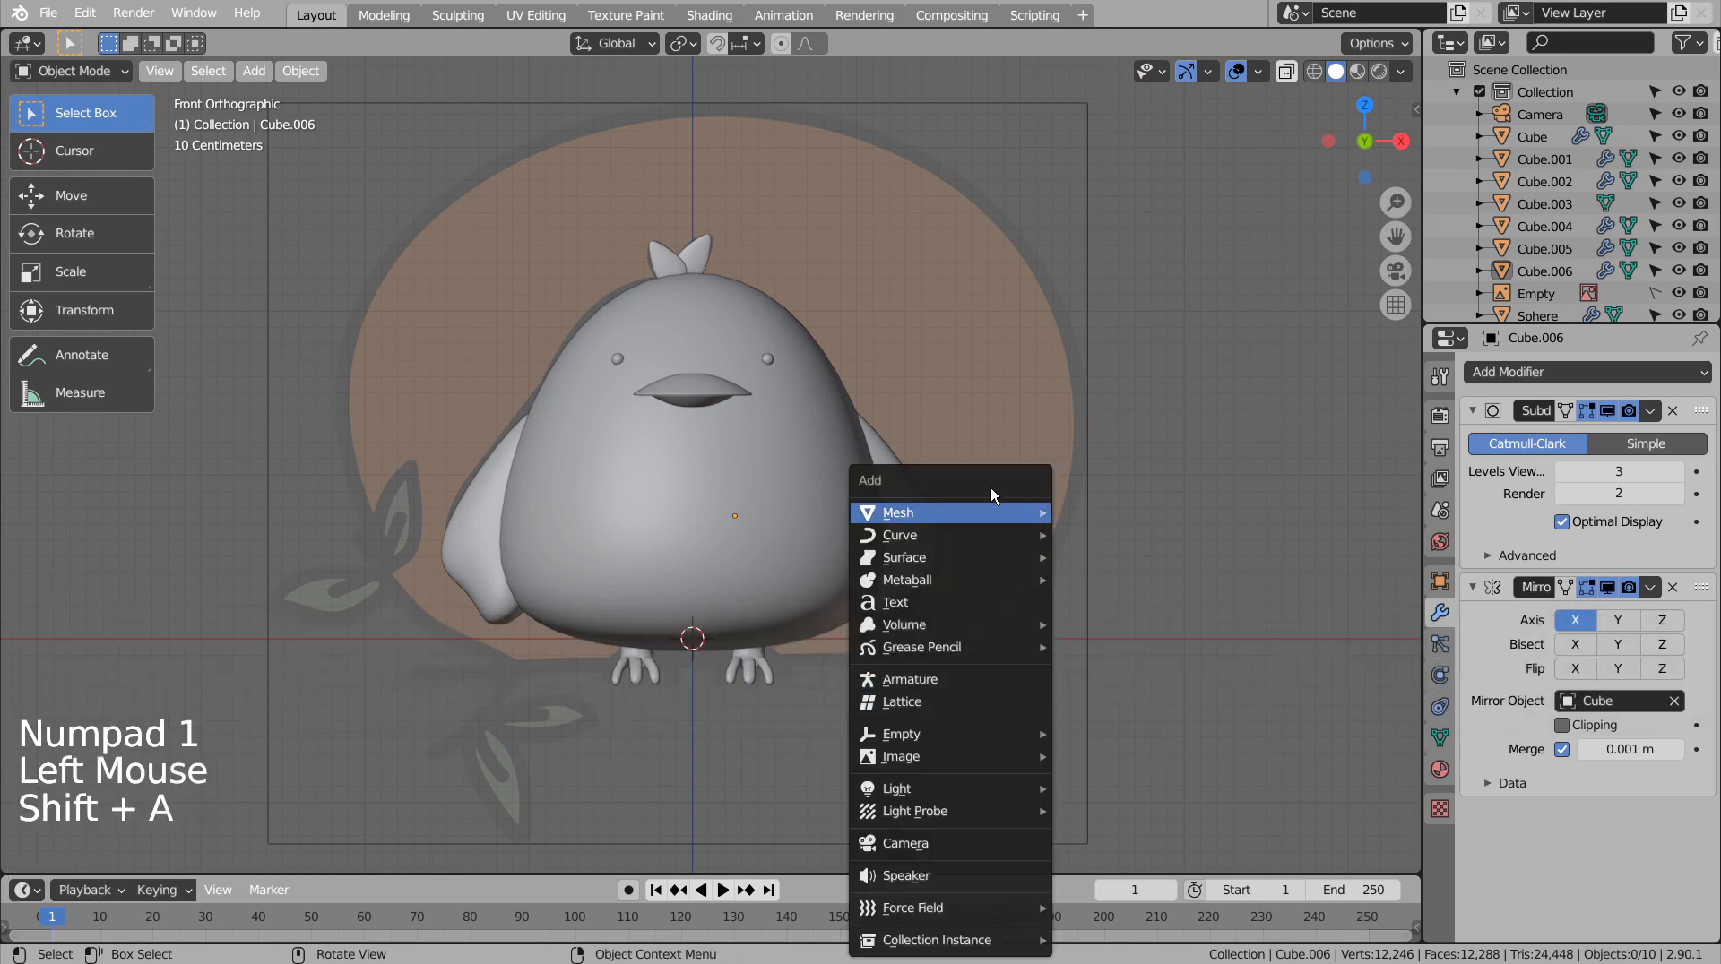
mouse_move(983, 528)
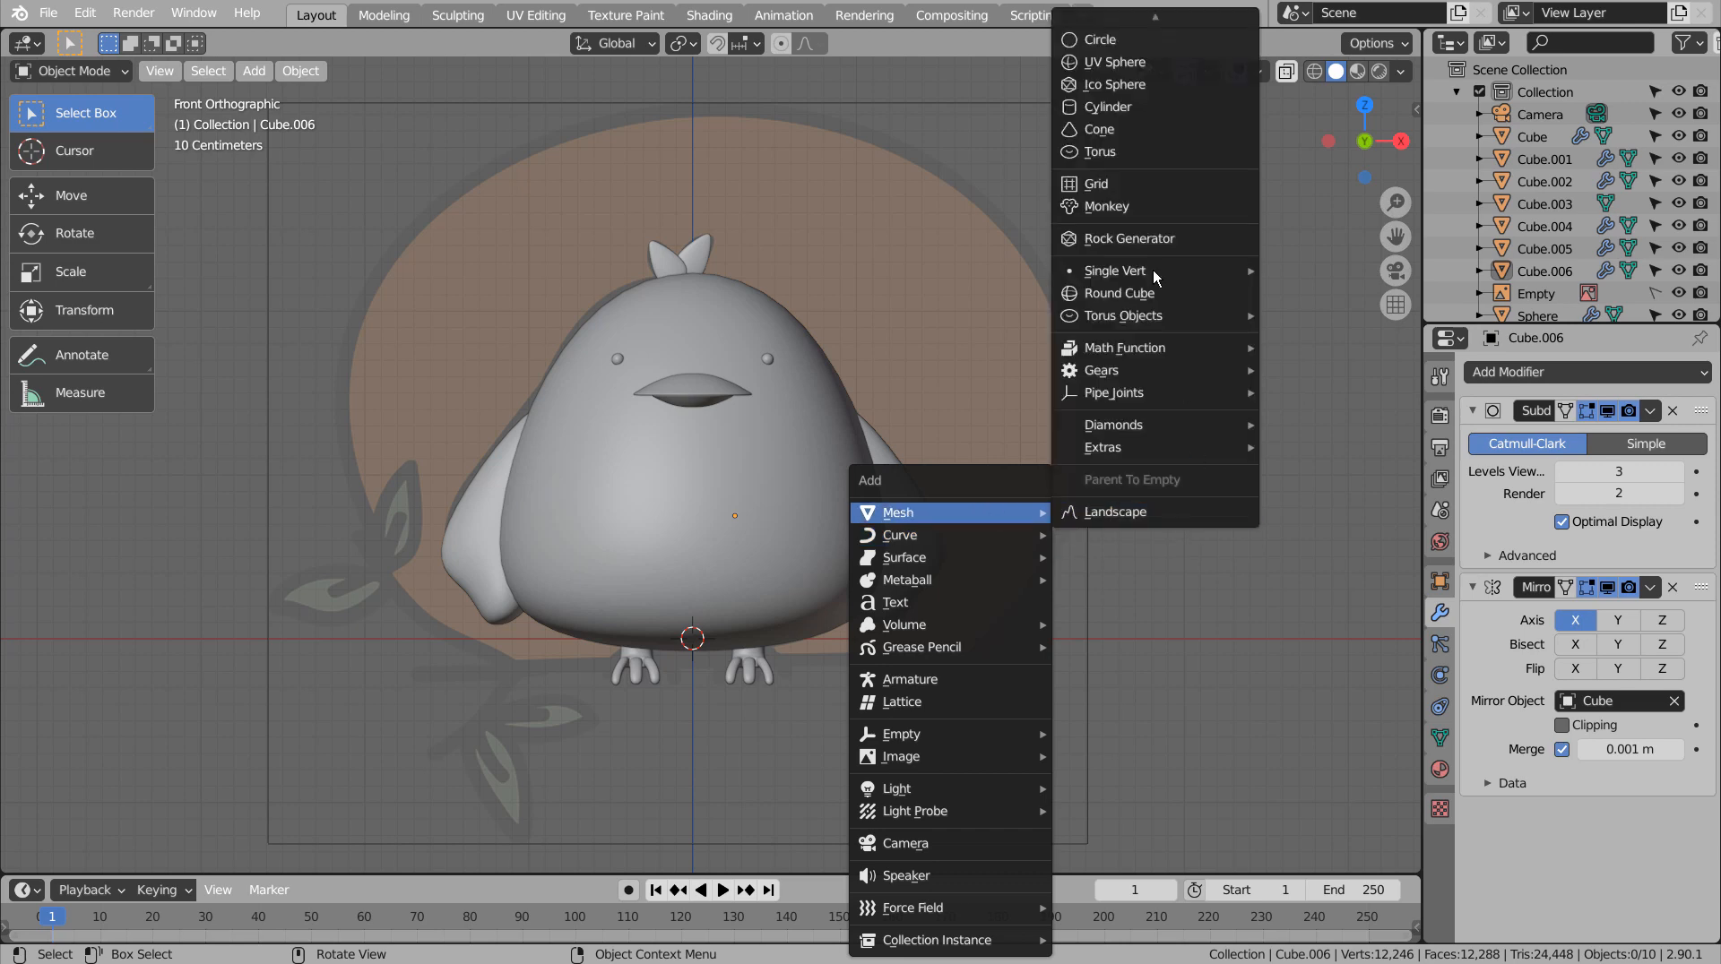
left_click(1121, 24)
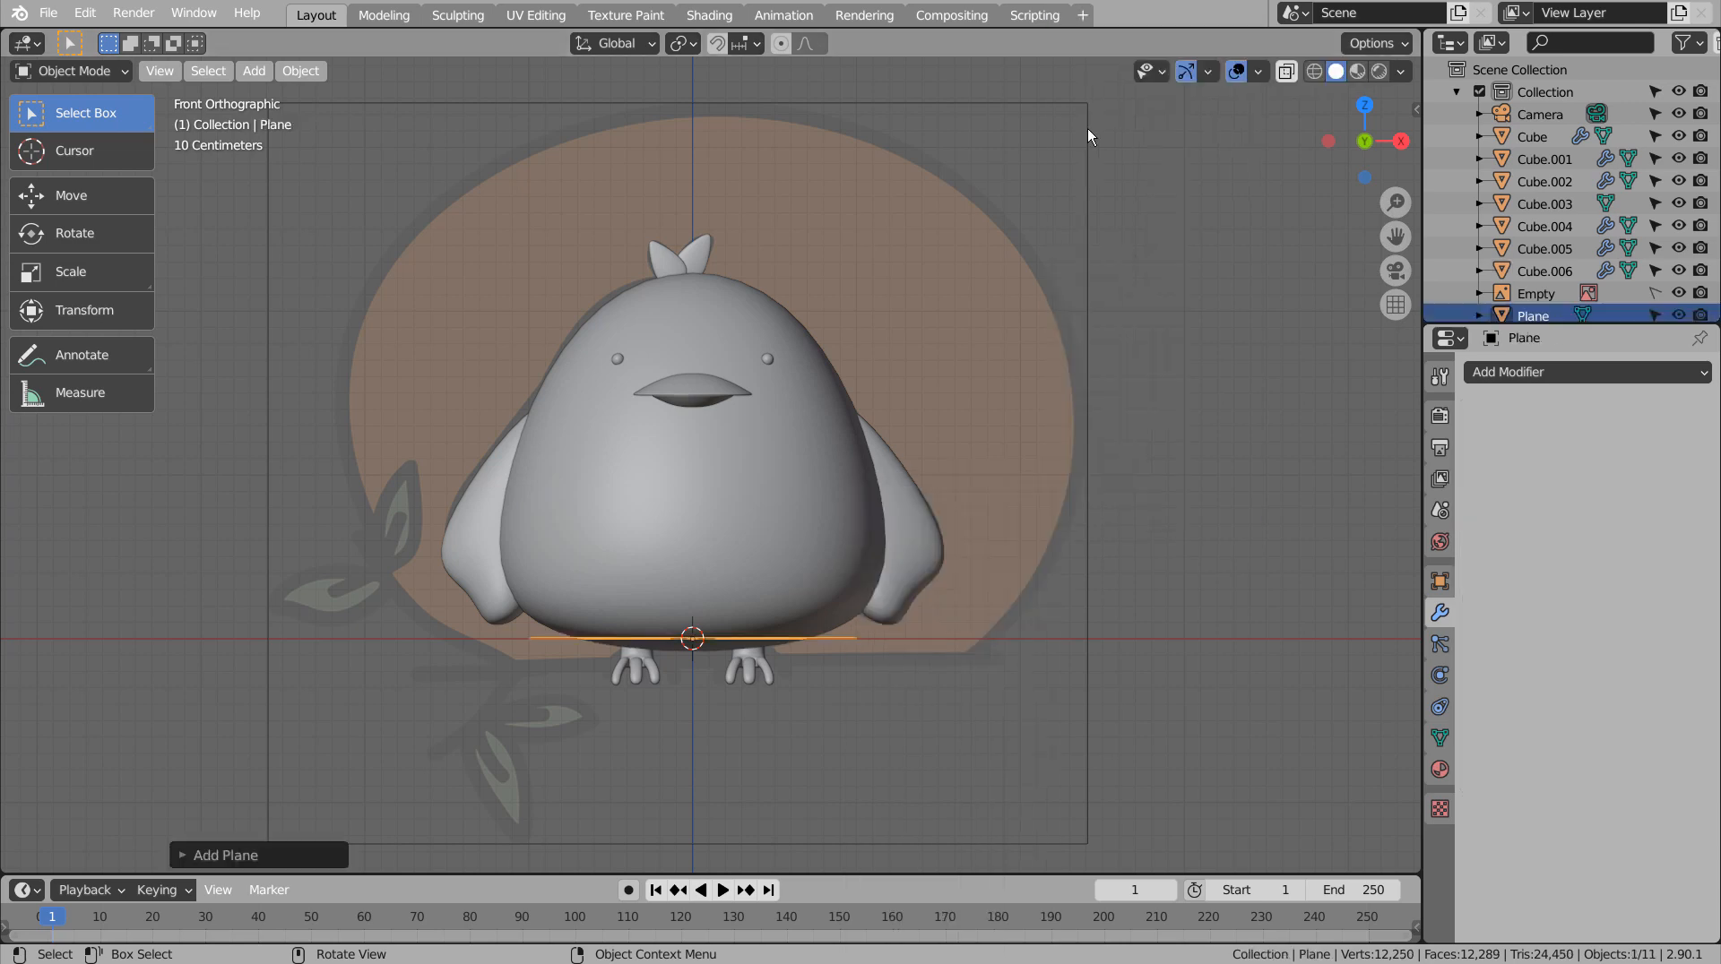
Try rotating the plane 90° about the X axis.
key("r")
key("x")
key("9")
key("0")
key("Return")
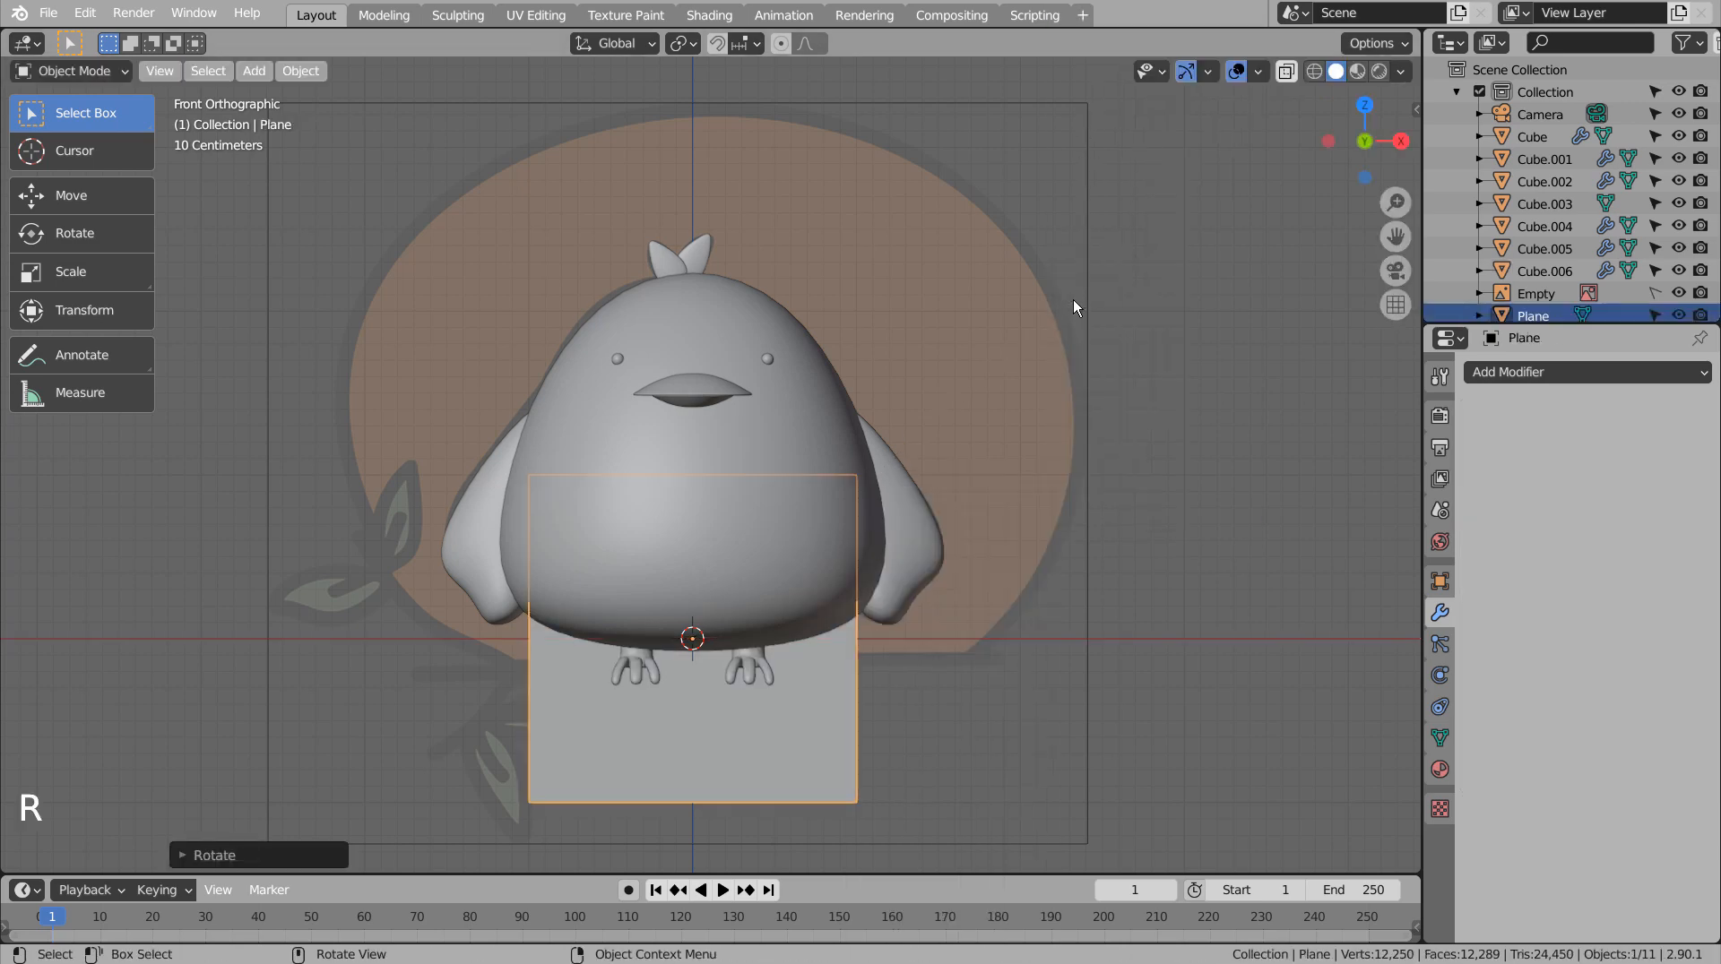
key("ctrl+z")
Rotate the plane 90° about the Y axis and give it a level 3 Subdivision Surface modifier.
key("r")
key("y")
key("9")
key("0")
key("Return")
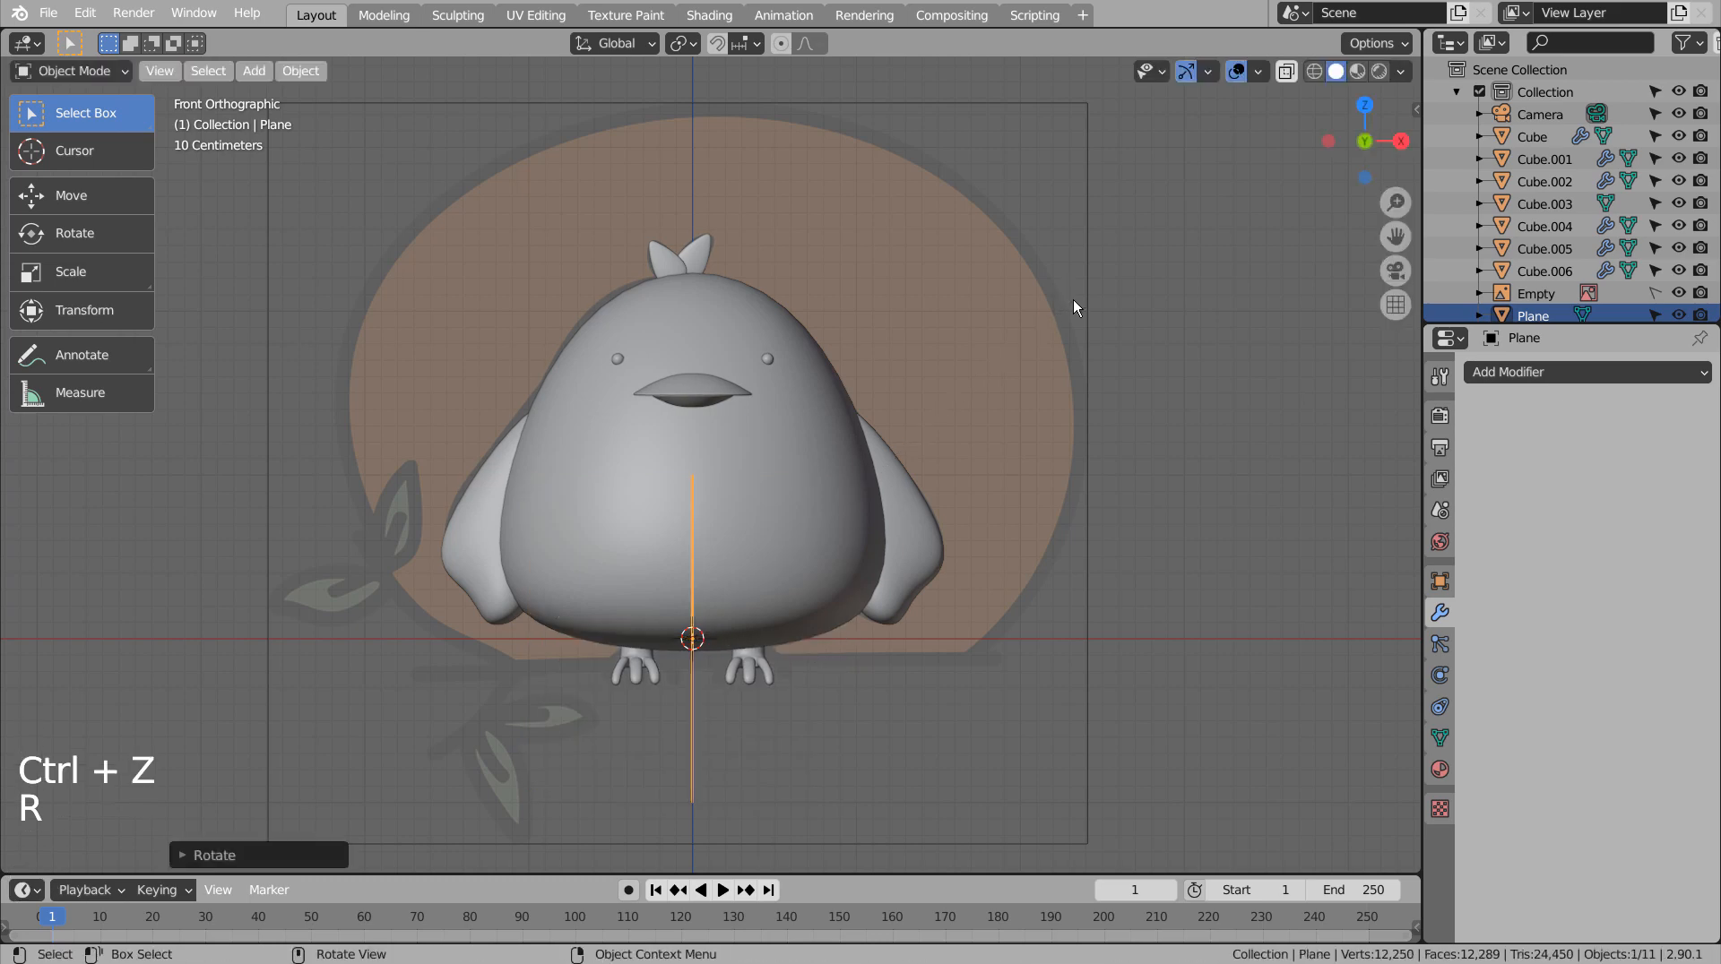
key("ctrl+3")
Shrink the plane to the branch's thickness and move it about 1.89 m along X and -0.14 m along Z, in wireframe front view.
key("s")
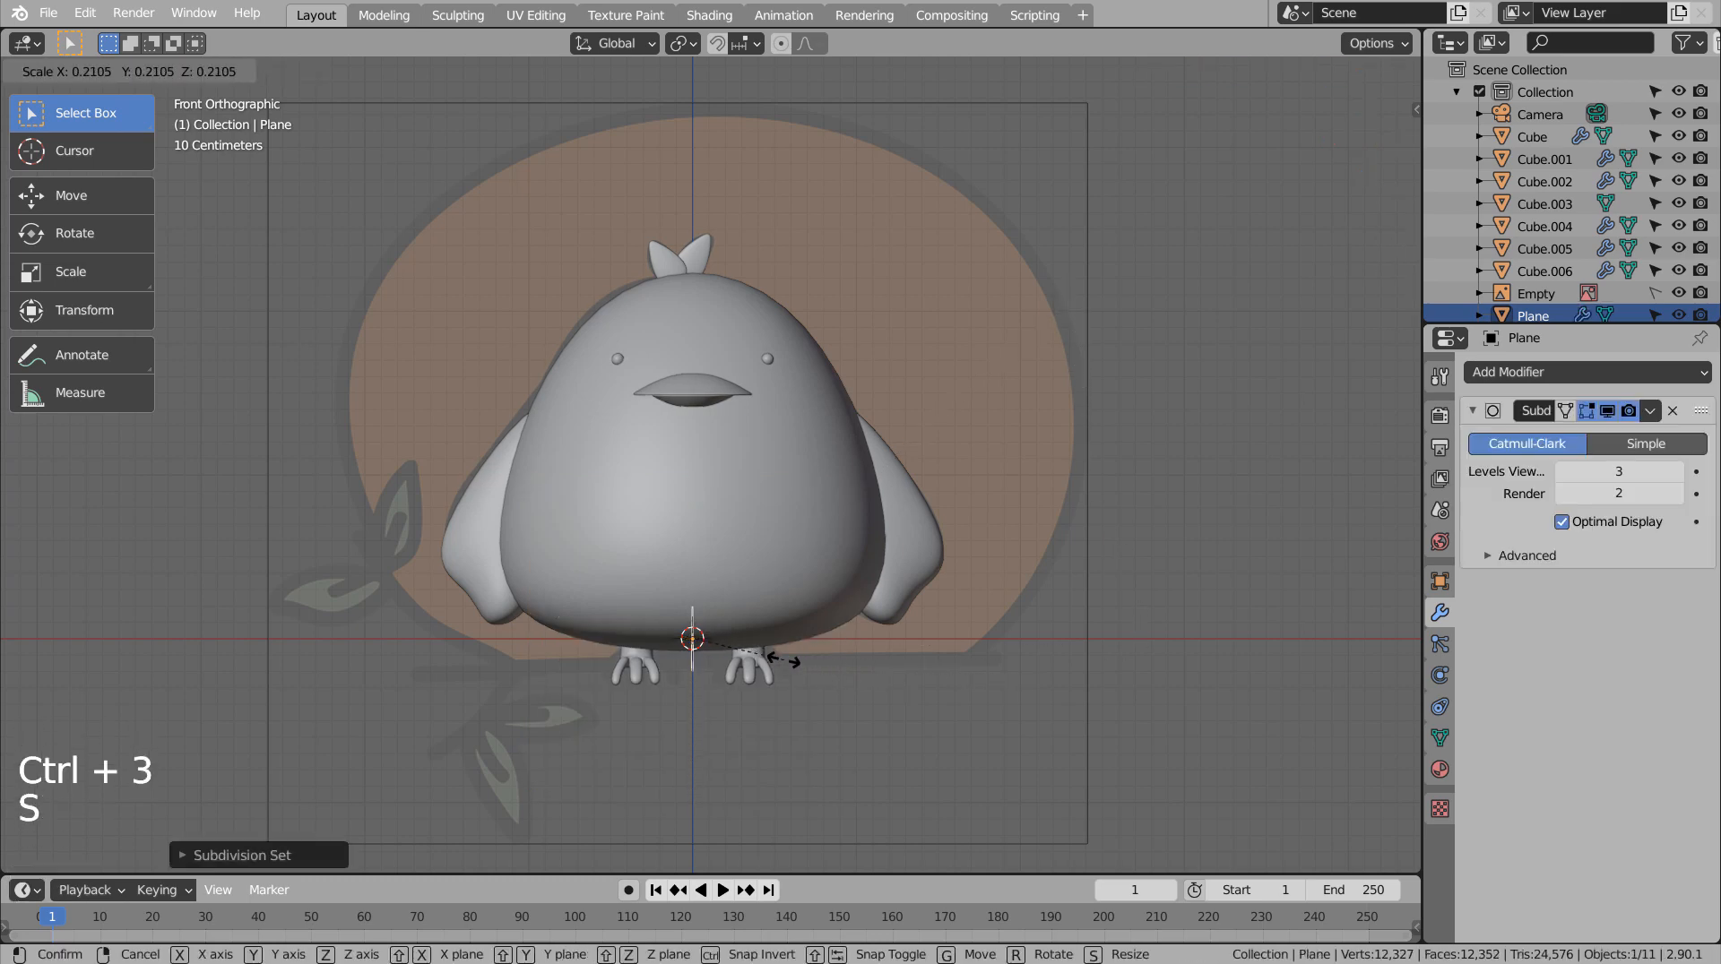
left_click(717, 642)
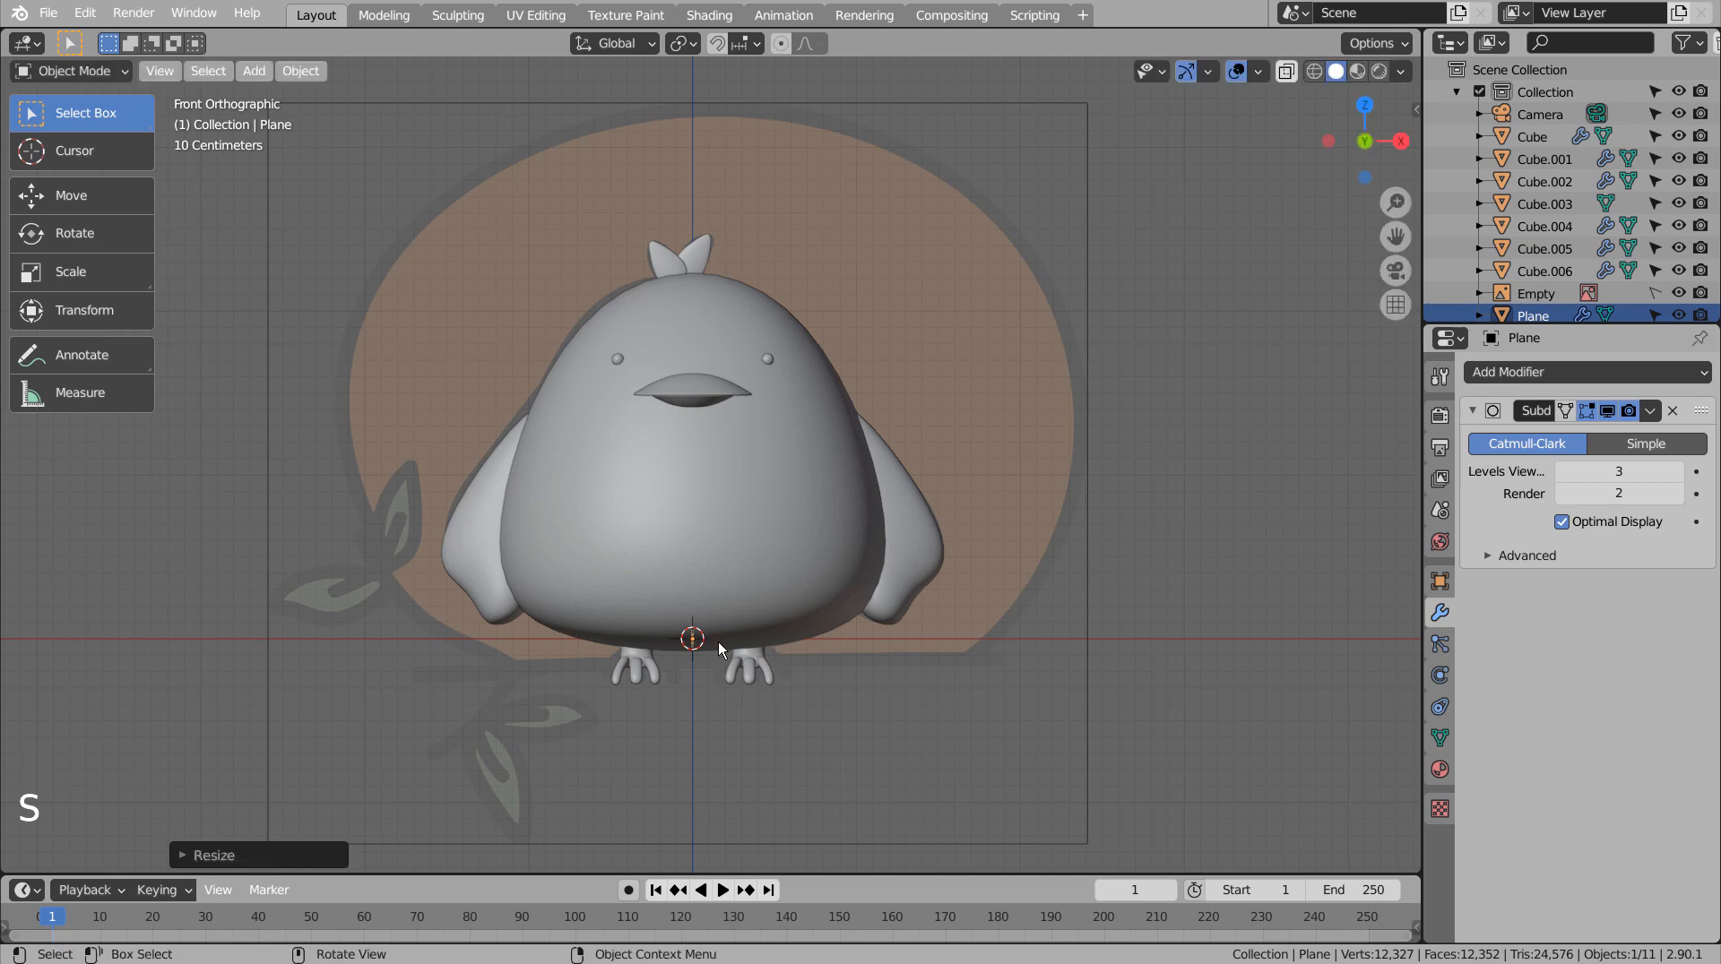
key("g")
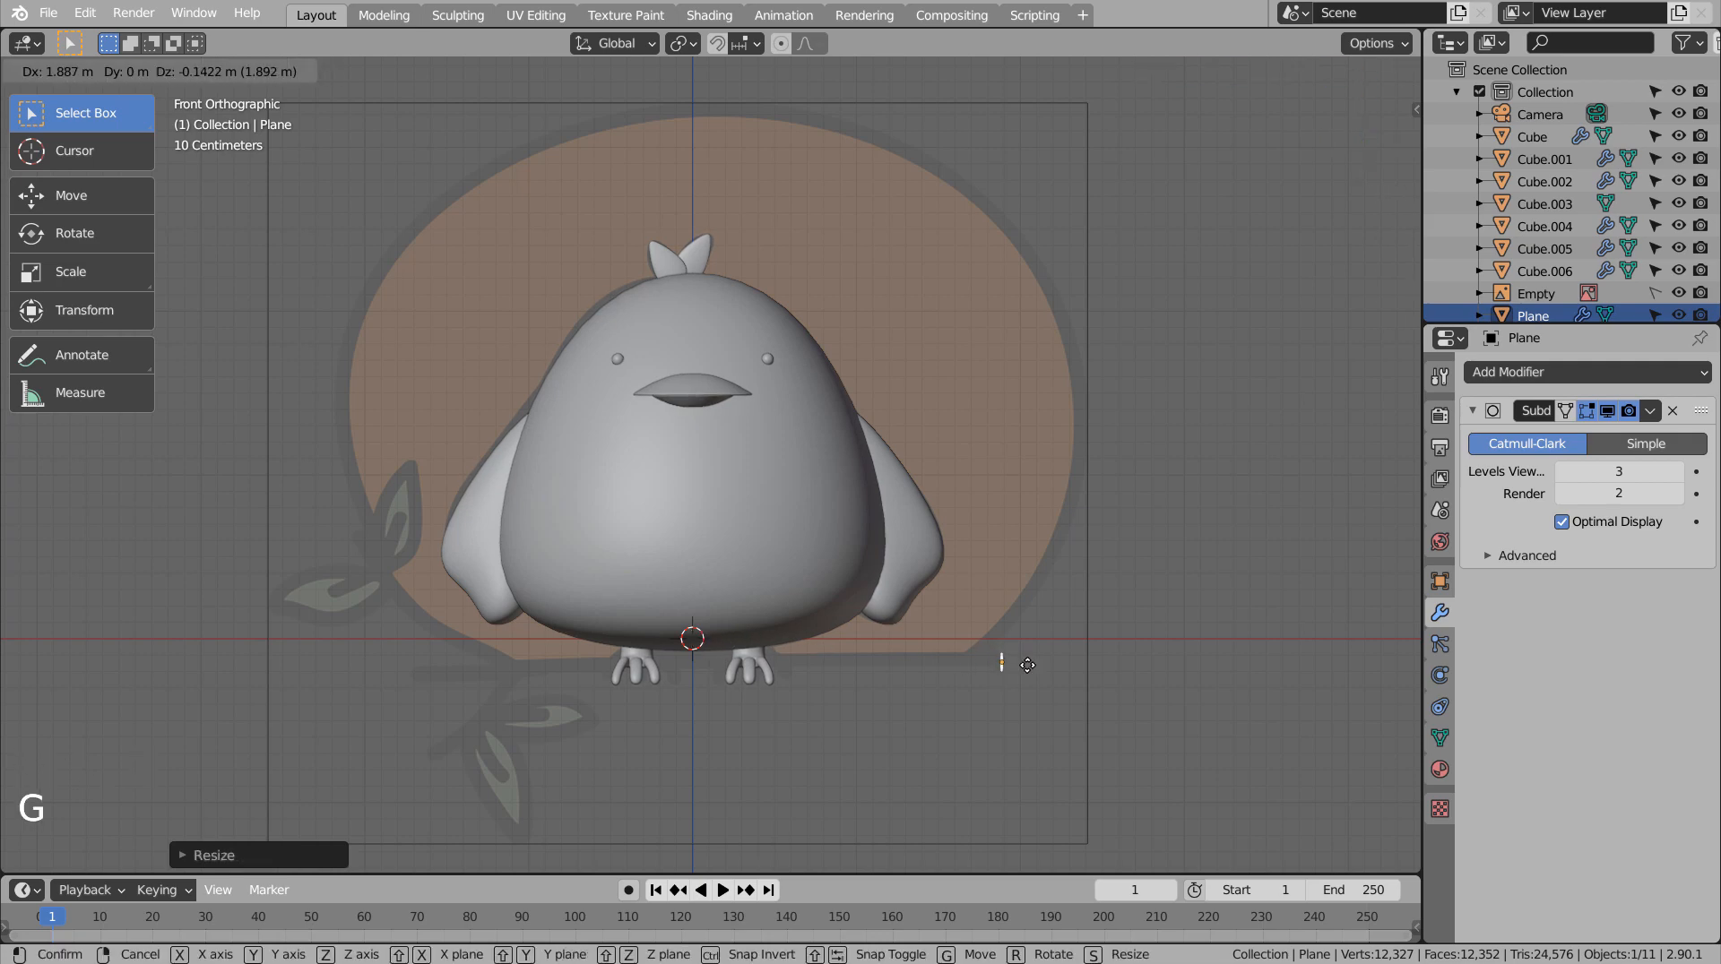
left_click(1027, 664)
middle_click_drag(1027, 664, 1151, 715)
key("KP_1")
key("shift+z")
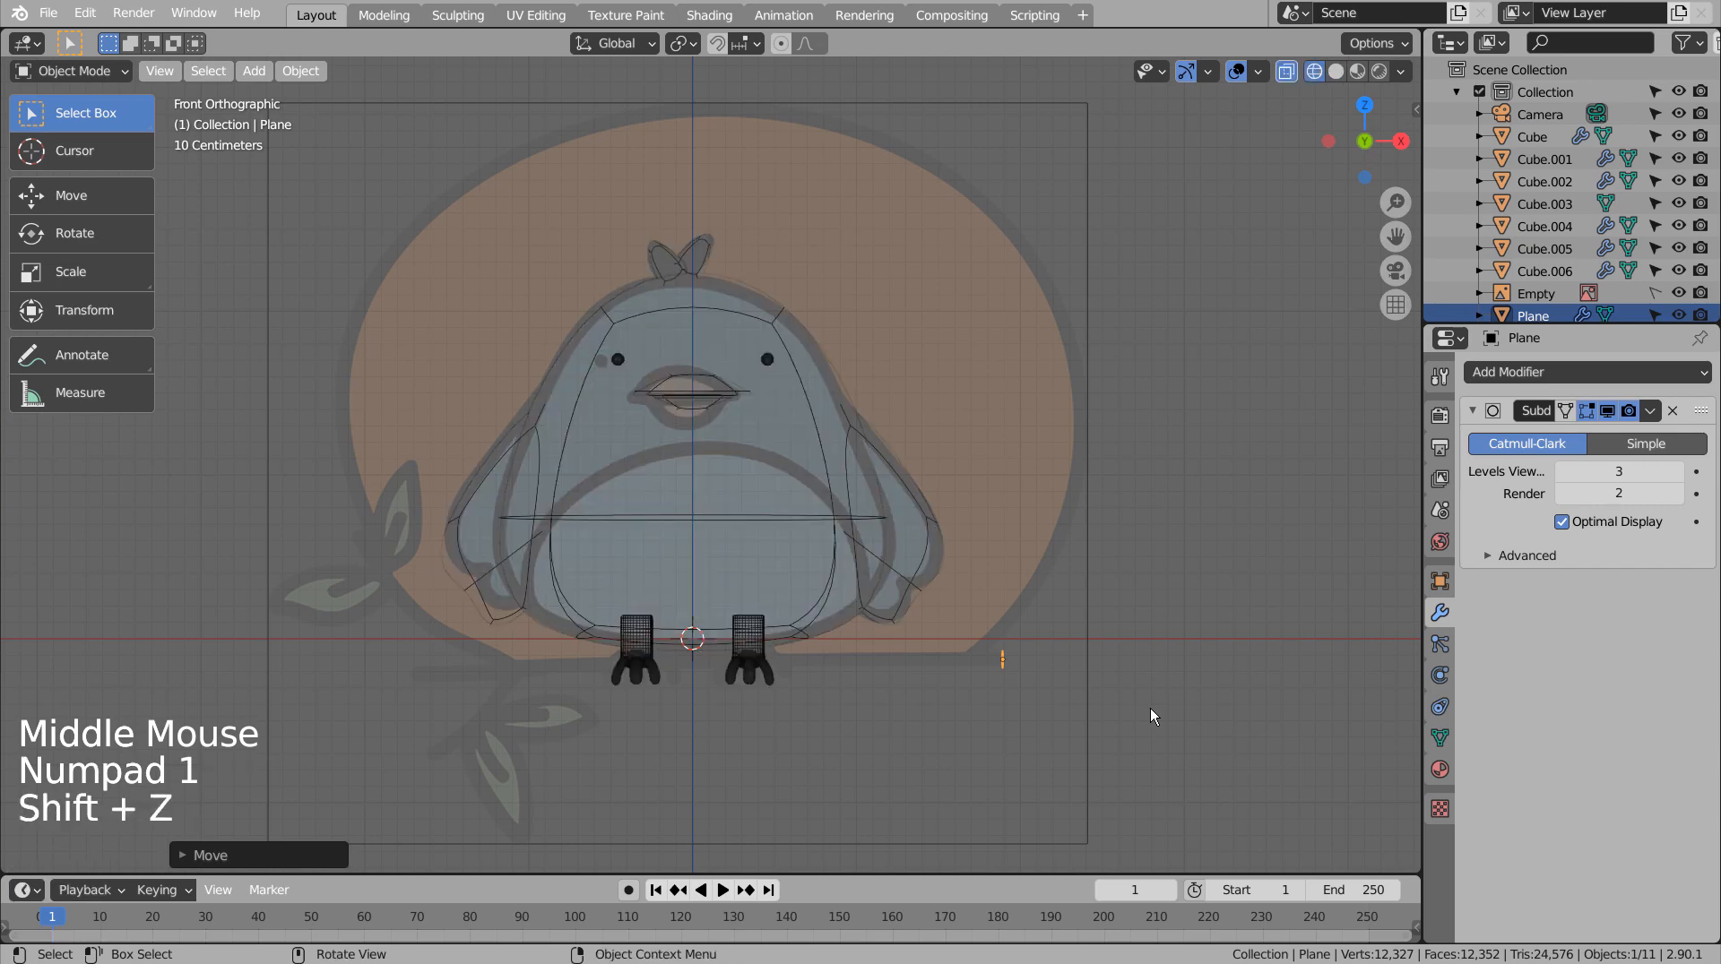
Extrude the whole plane twice along -X from the branch's right end, making the second segment about 0.48 m long.
key("Tab")
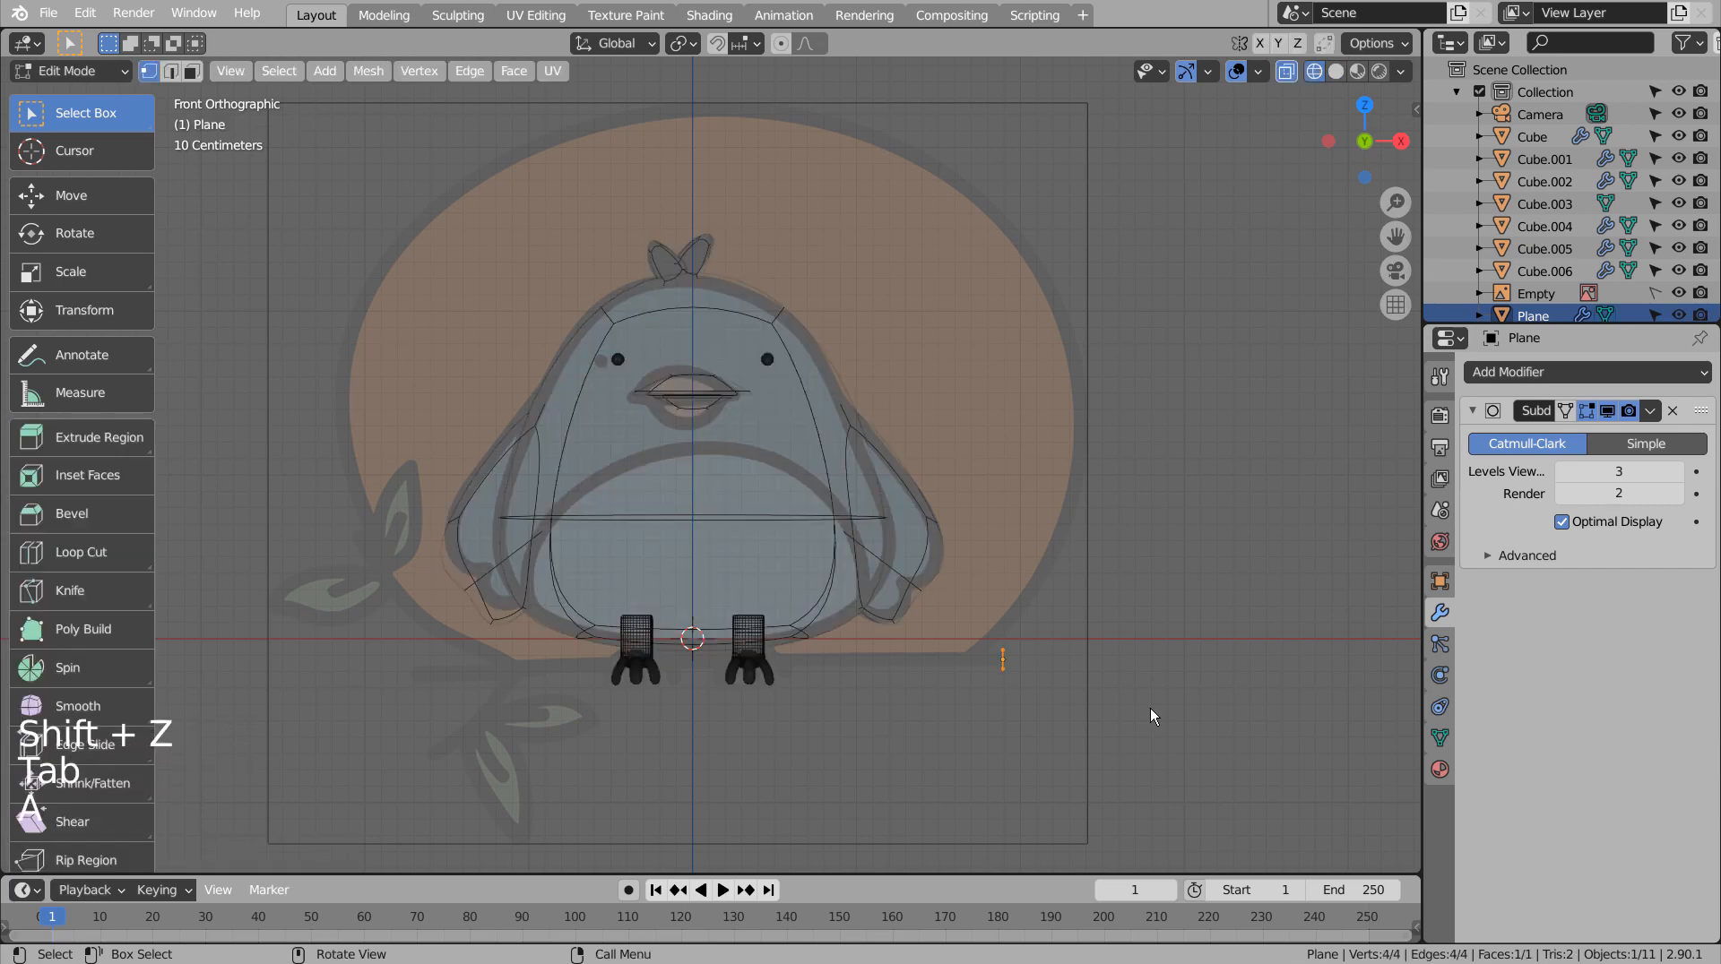
key("a")
key("e")
left_click(994, 706)
key("e")
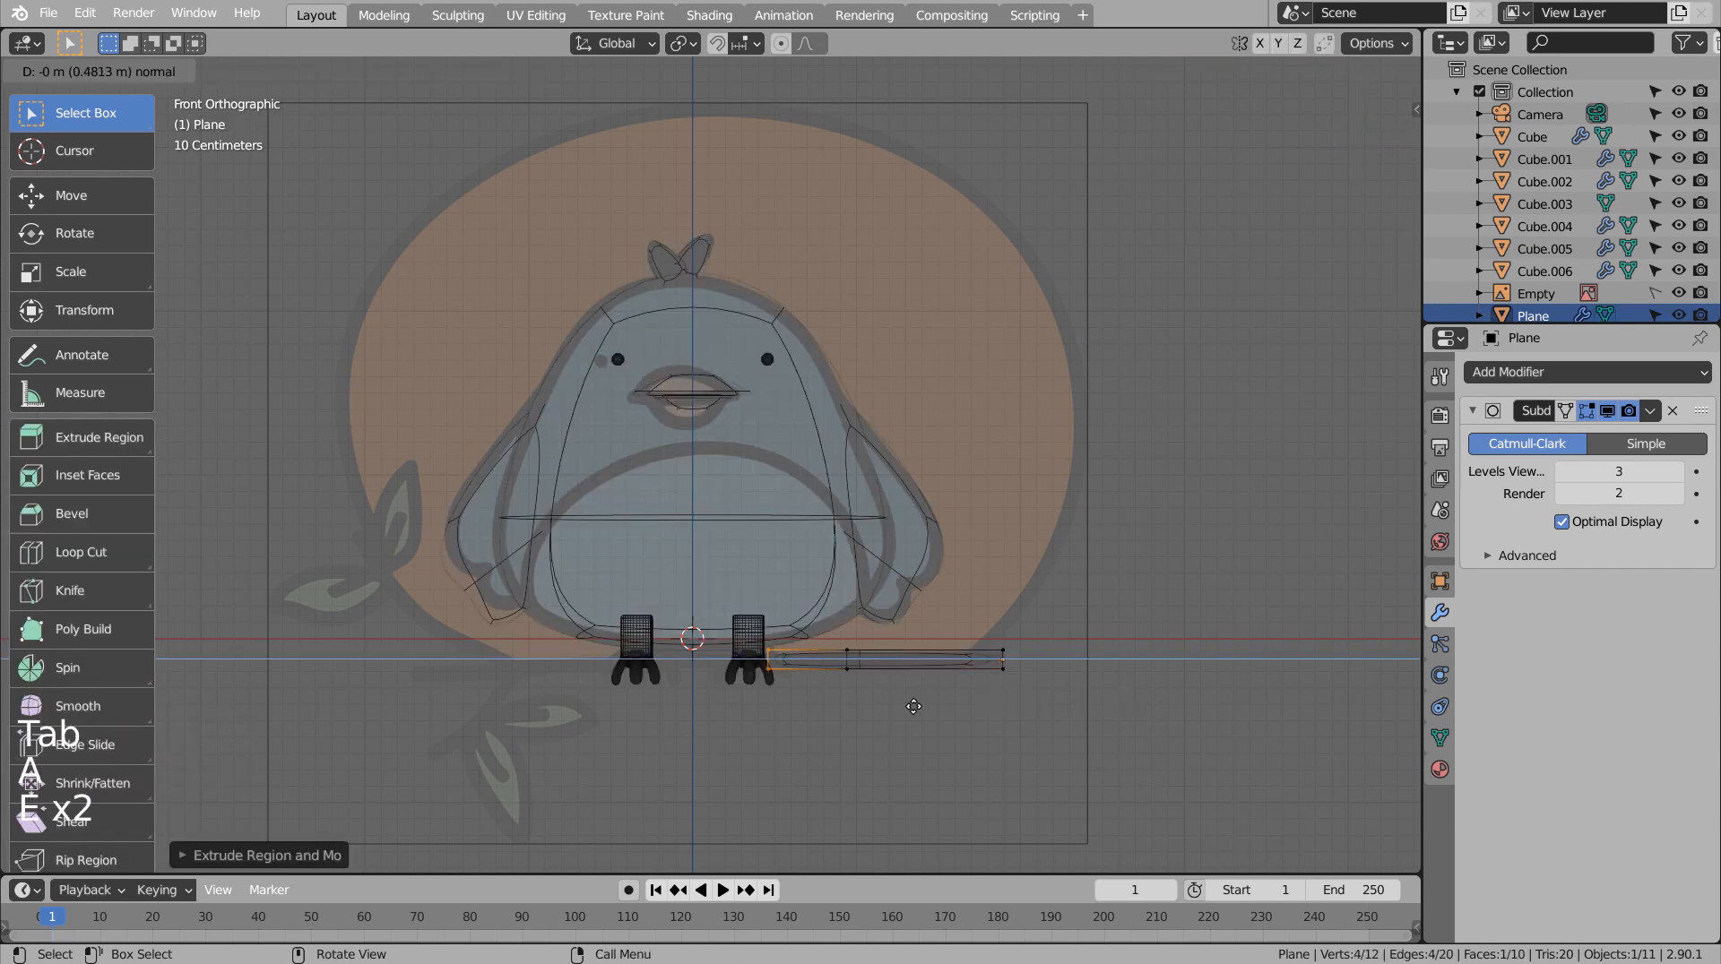
left_click(912, 710)
key("g")
left_click(912, 711)
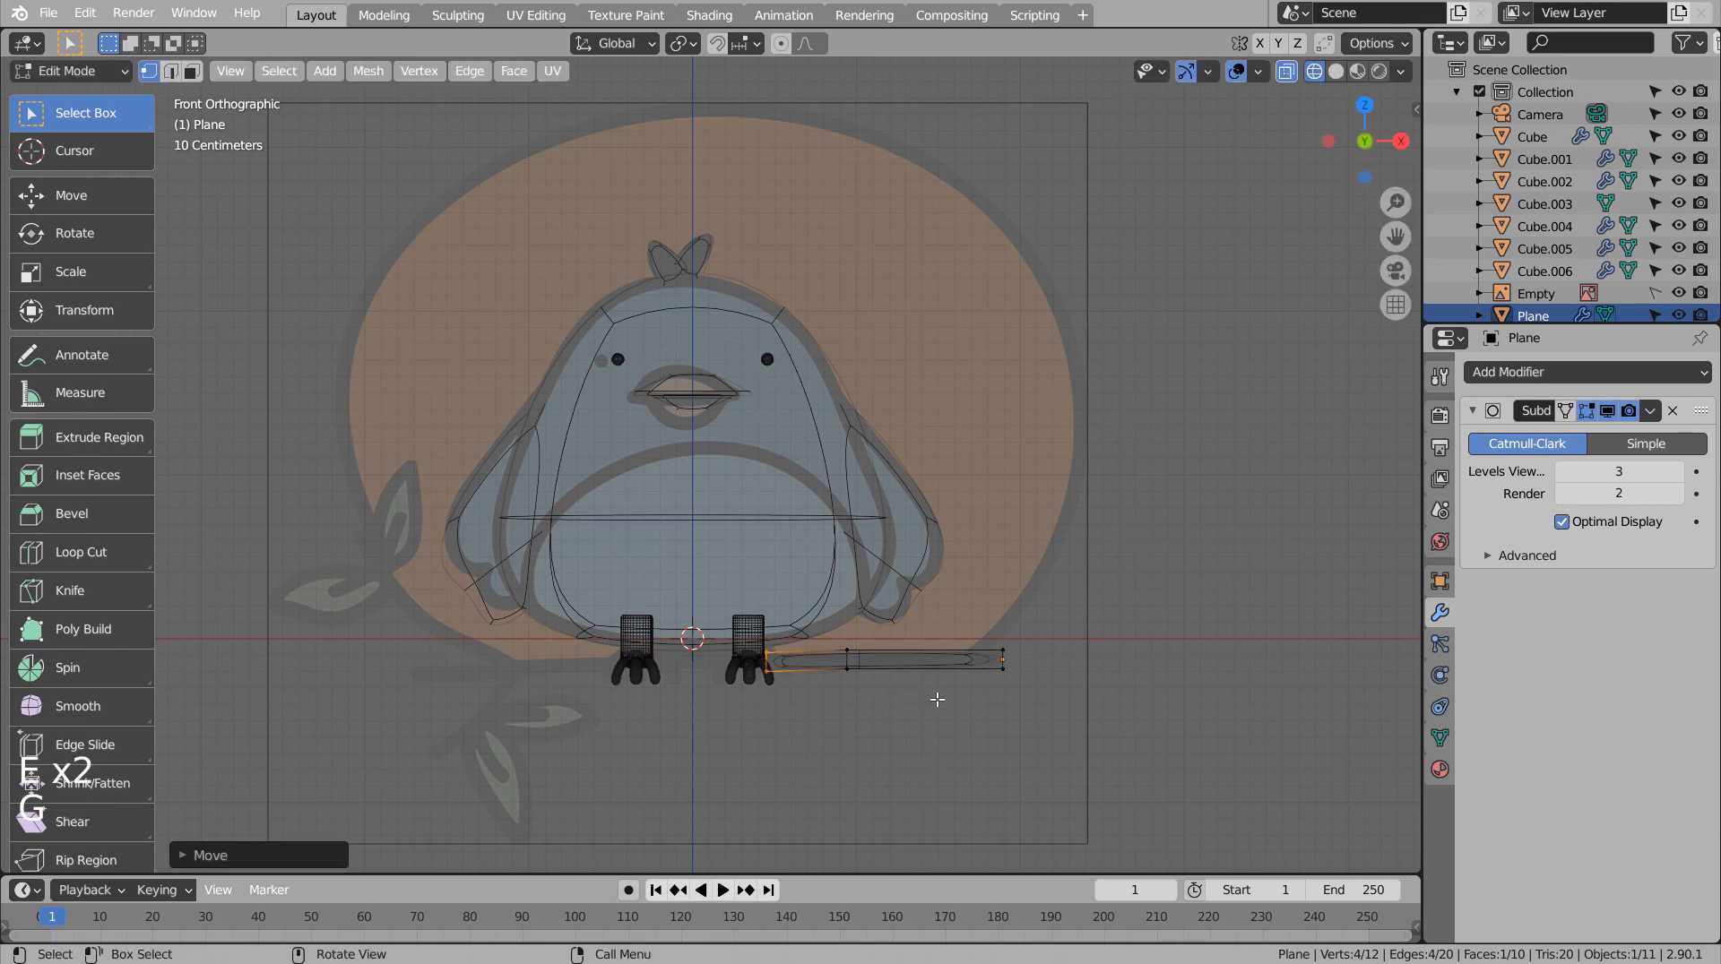
Tilt the branch's end face, extrude a third segment between the bird's feet, and shift and rotate its new end.
key("r")
left_click(970, 668)
key("e")
left_click(842, 688)
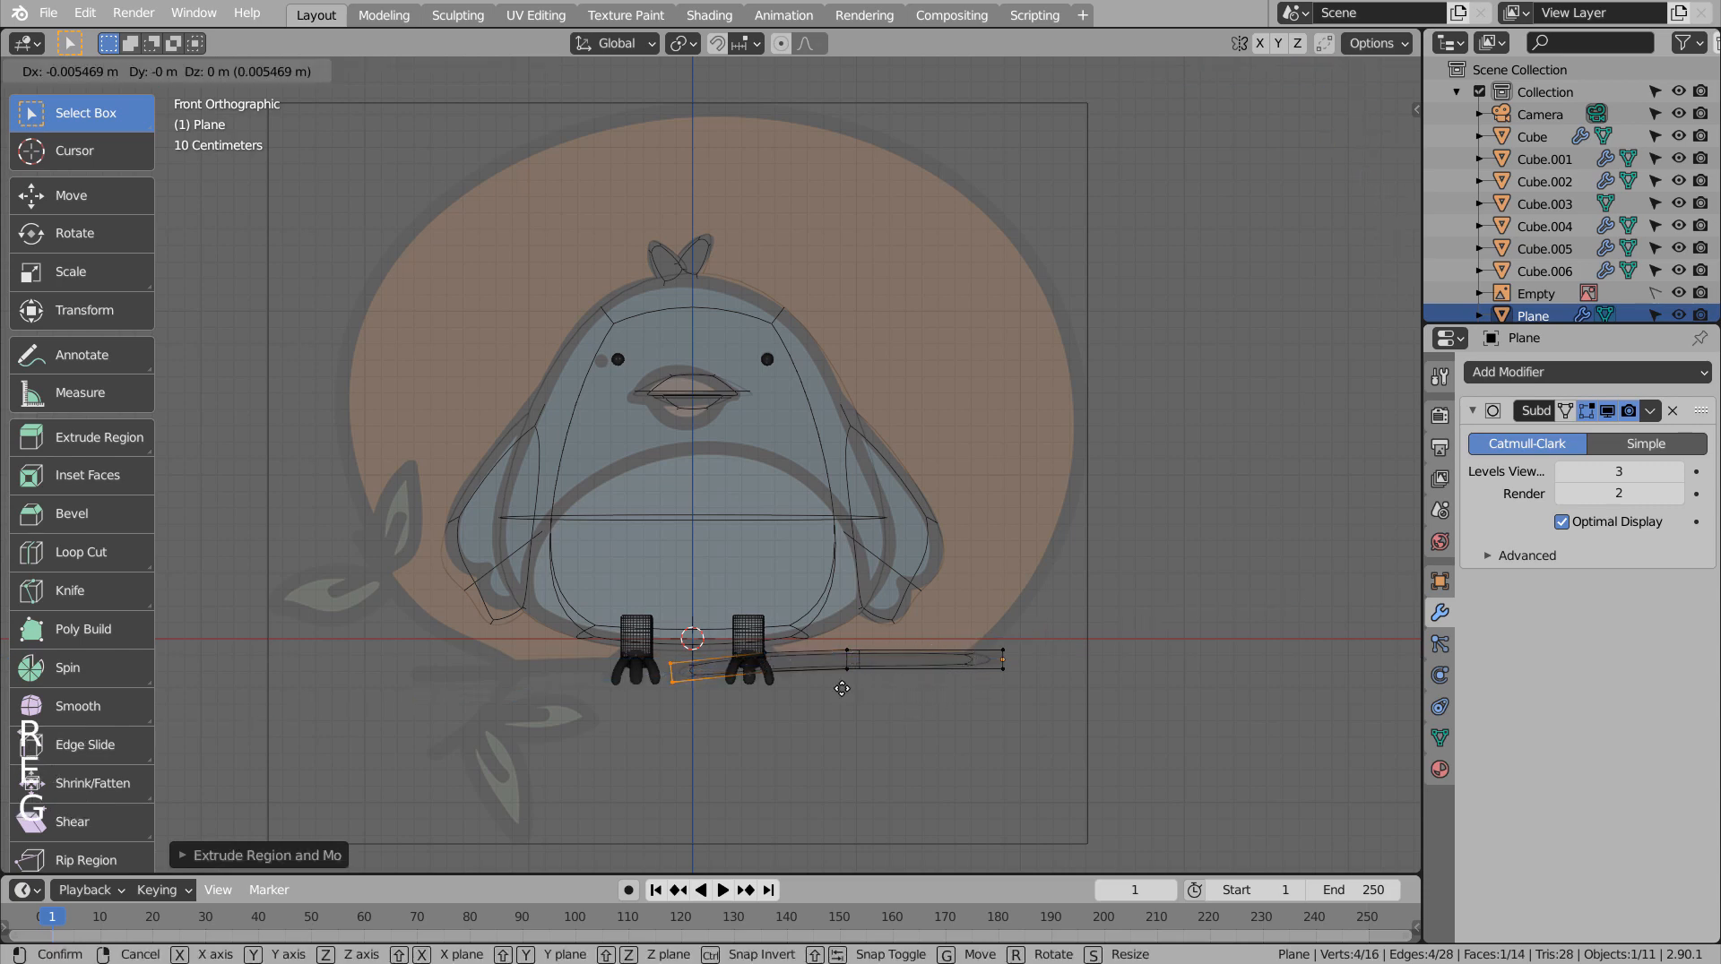
key("g")
left_click(918, 693)
key("r")
left_click(907, 736)
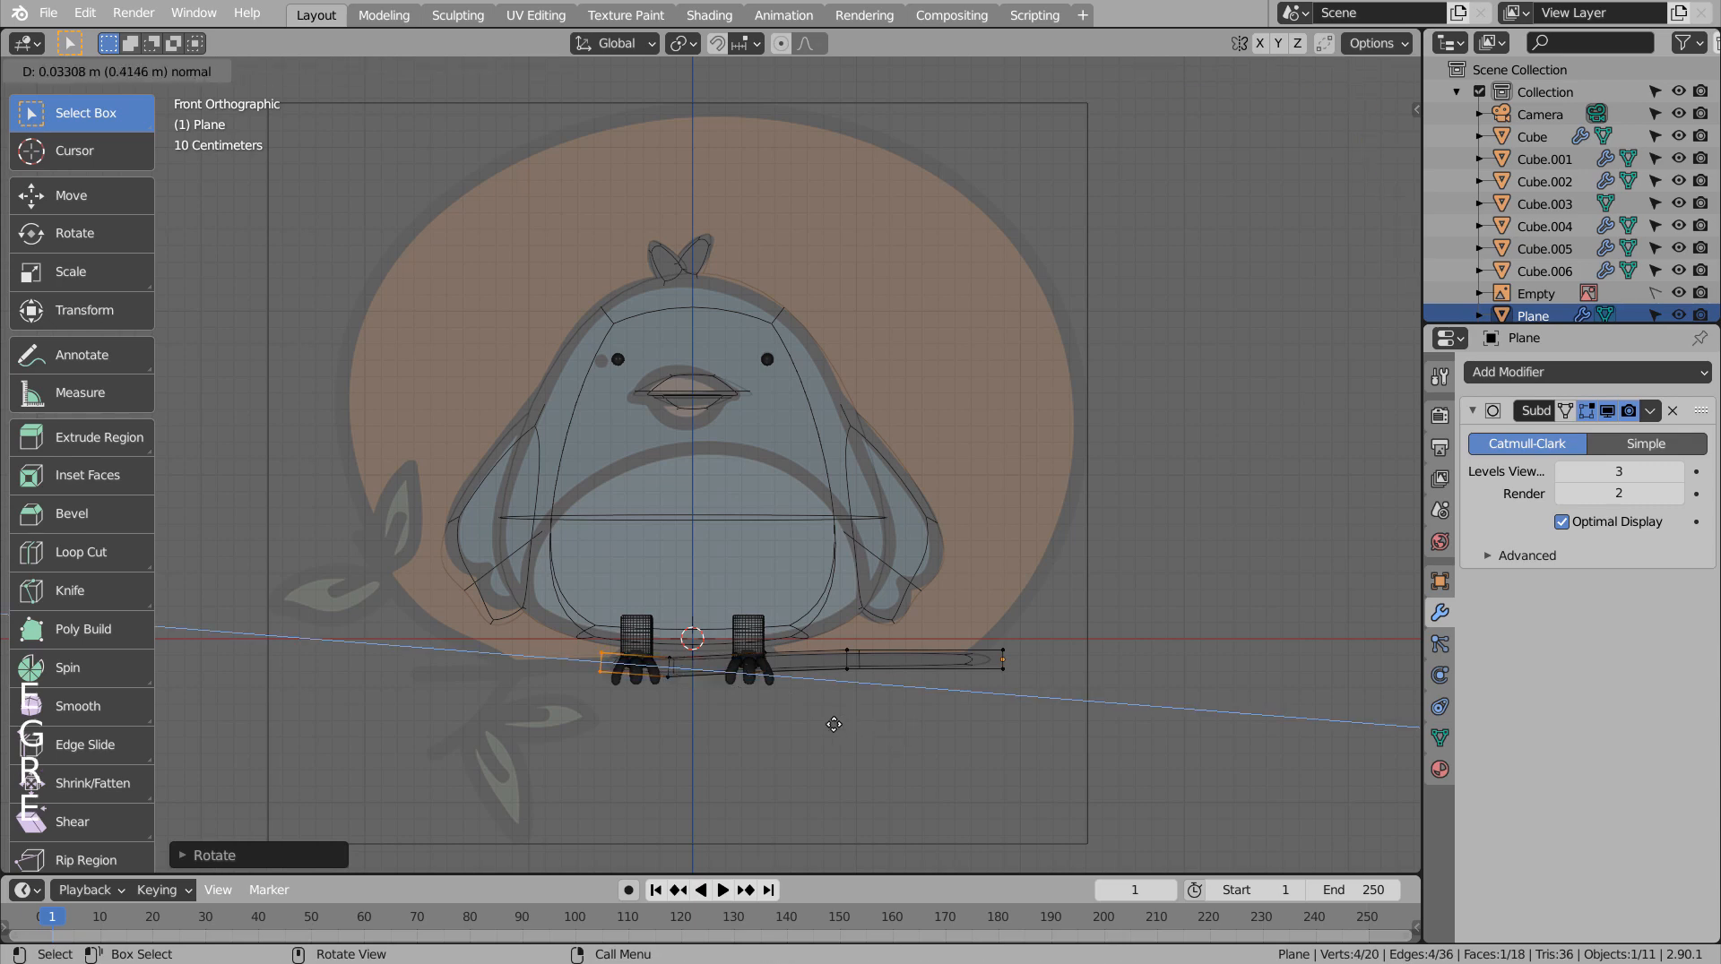
Extrude a fourth segment past the bird's left-side foot, then move and tilt its end to follow the reference branch.
key("e")
key("g")
left_click(806, 730)
key("r")
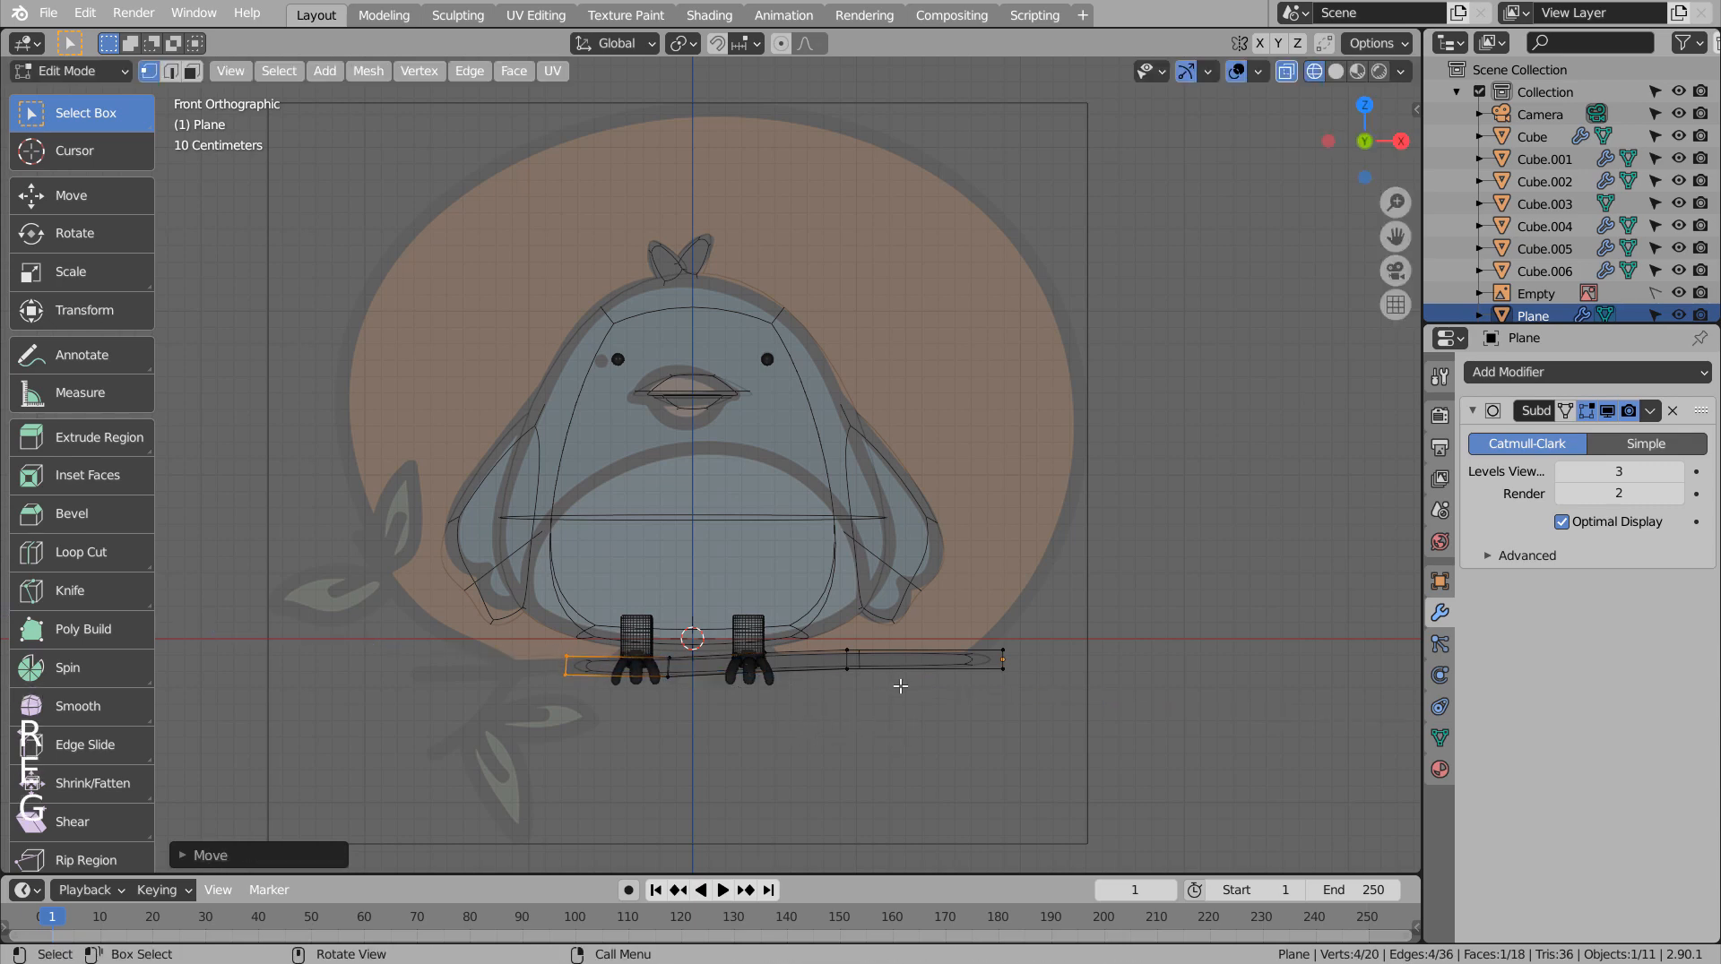
left_click(890, 622)
Extrude three more short segments to lengthen the branch beyond the bird's wing, then rotate its end and raise it slightly.
key("e")
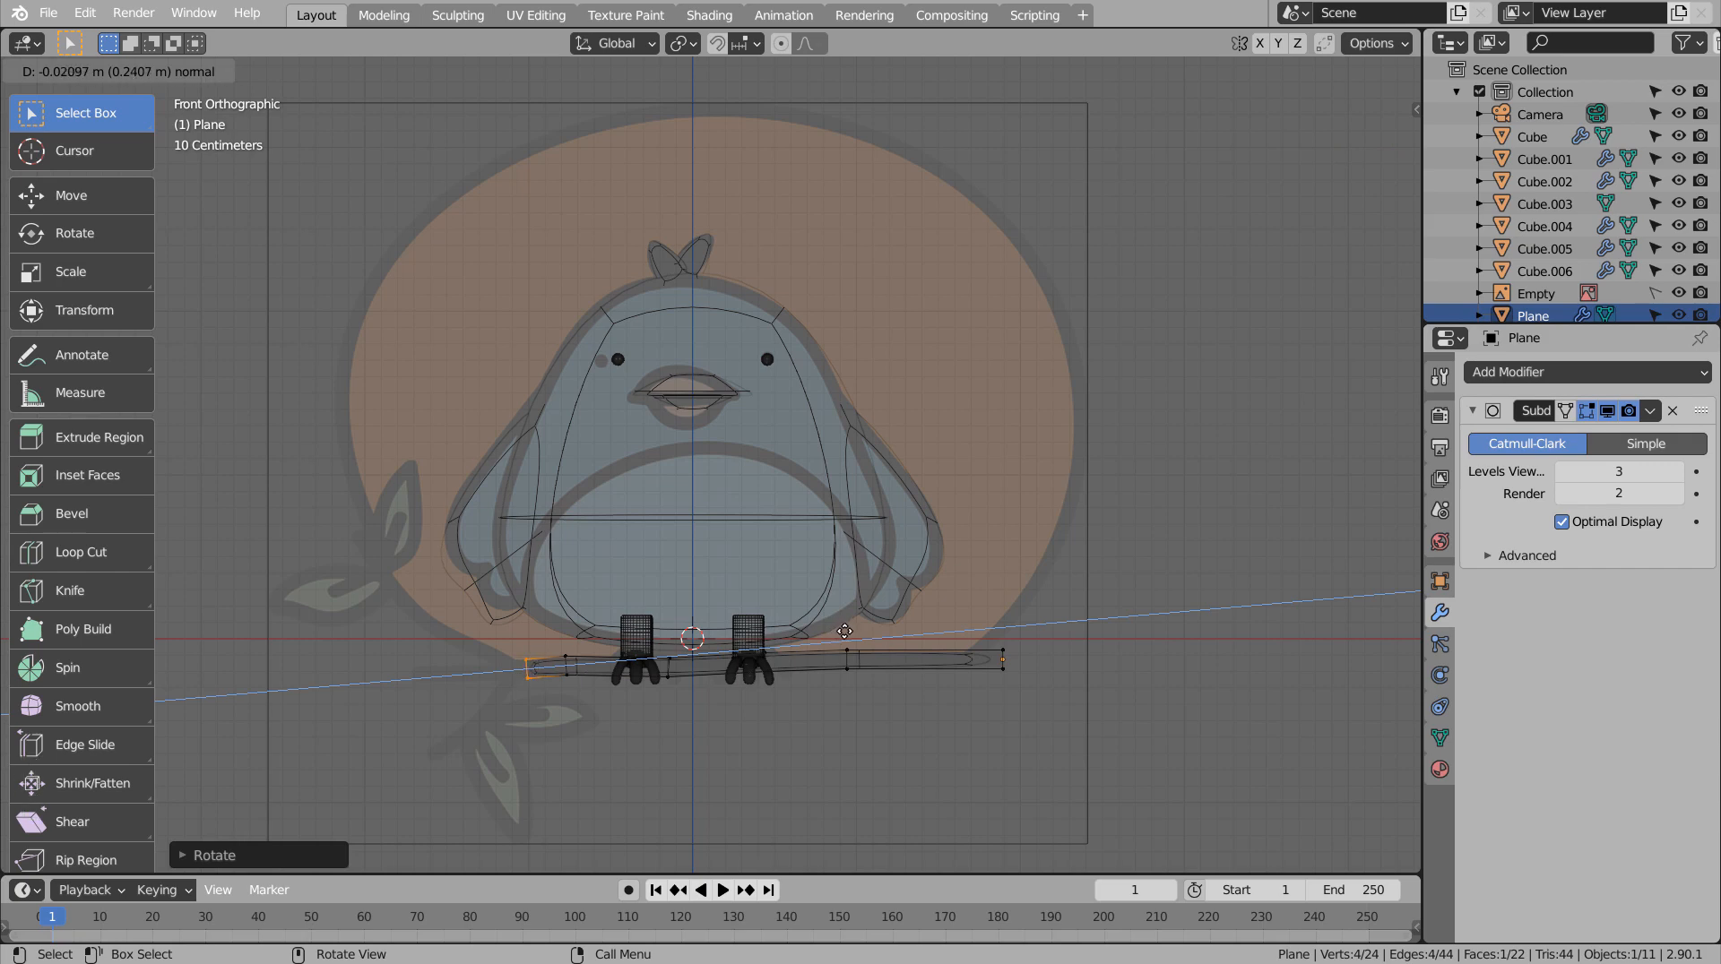
left_click(829, 633)
key("e")
left_click(811, 635)
key("e")
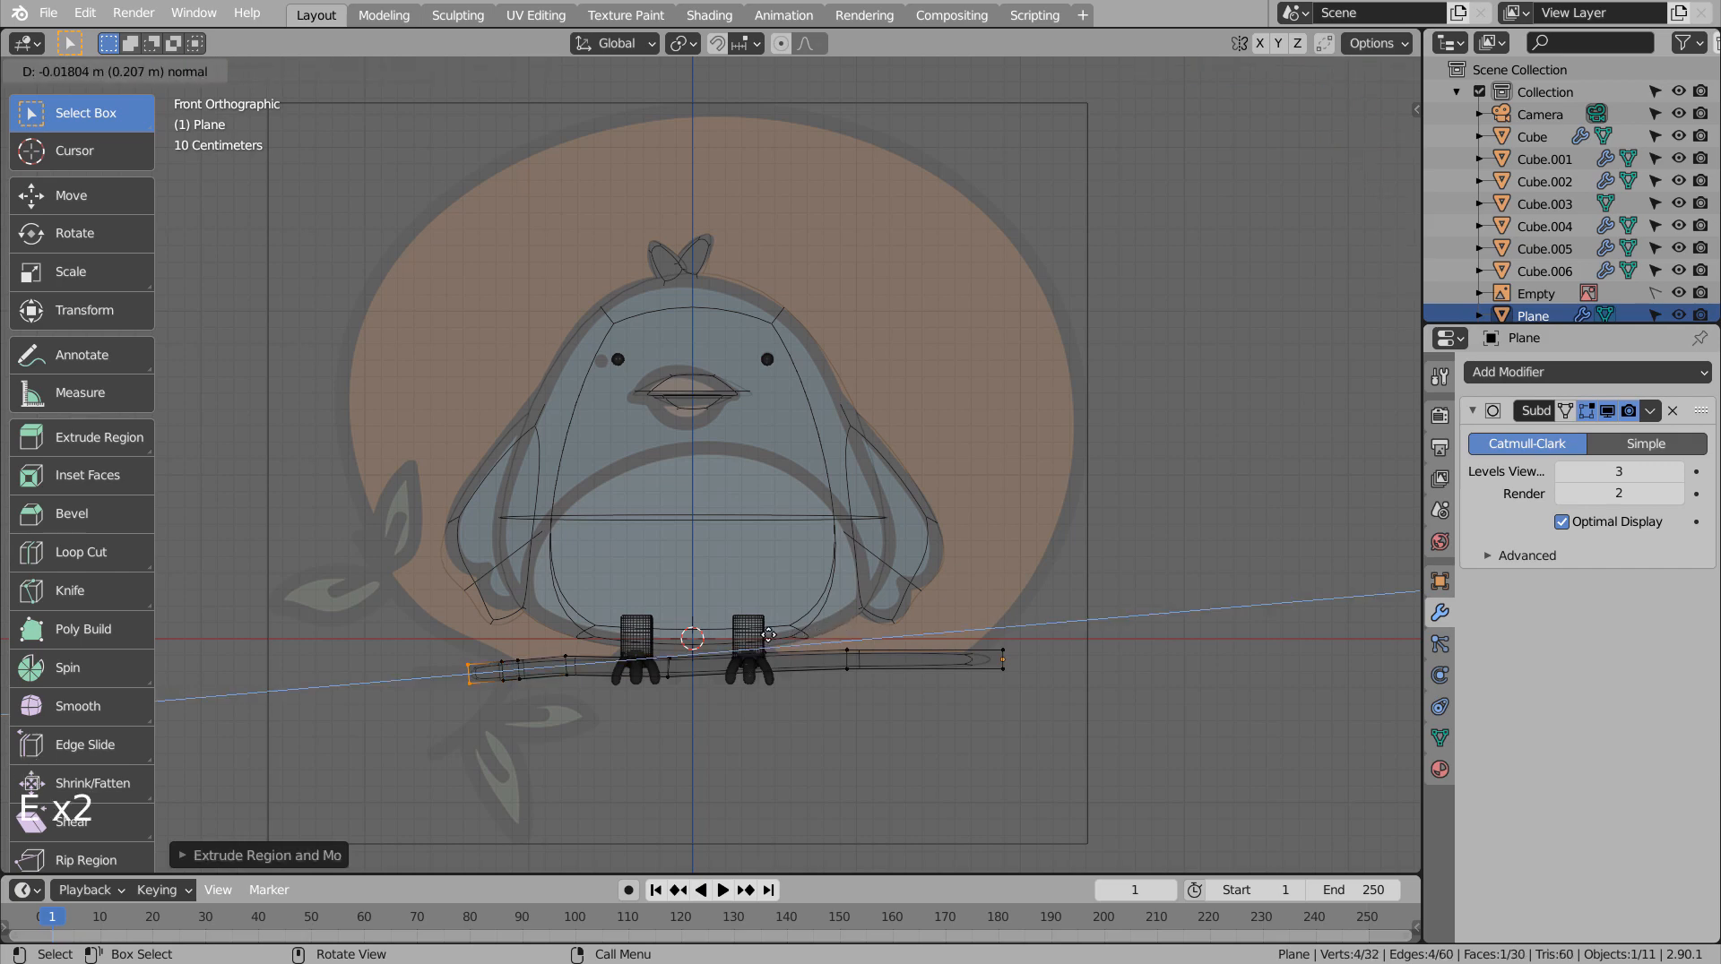
key("r")
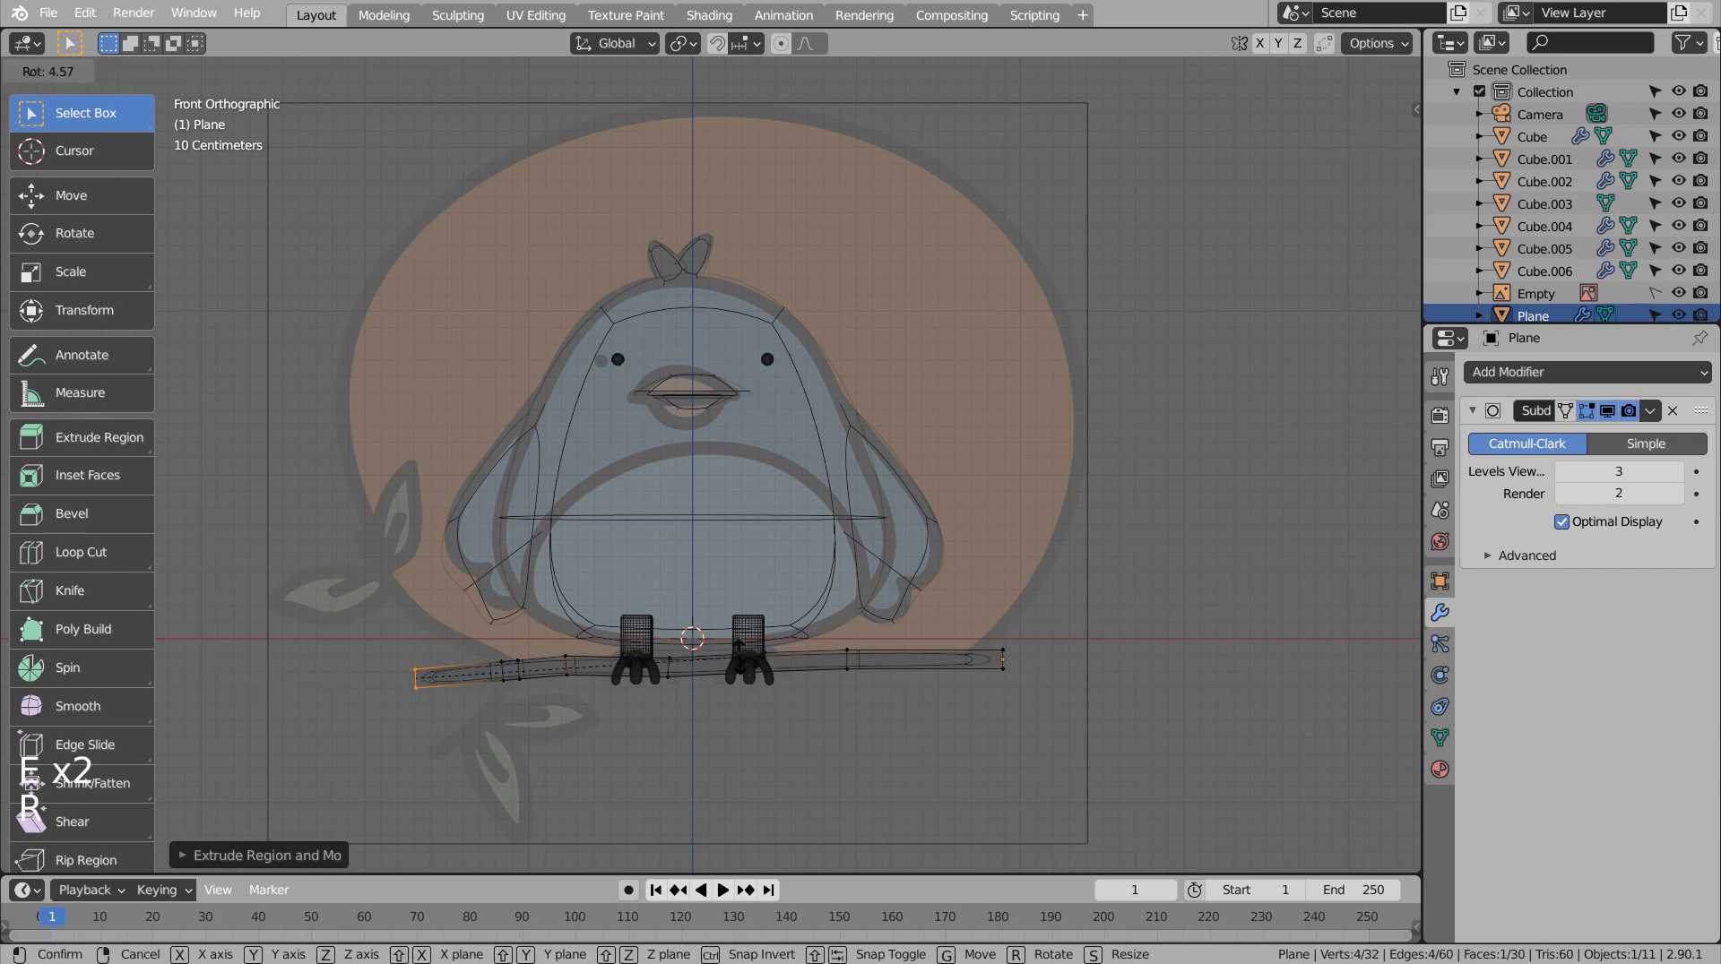
left_click(739, 661)
key("g")
left_click(746, 671)
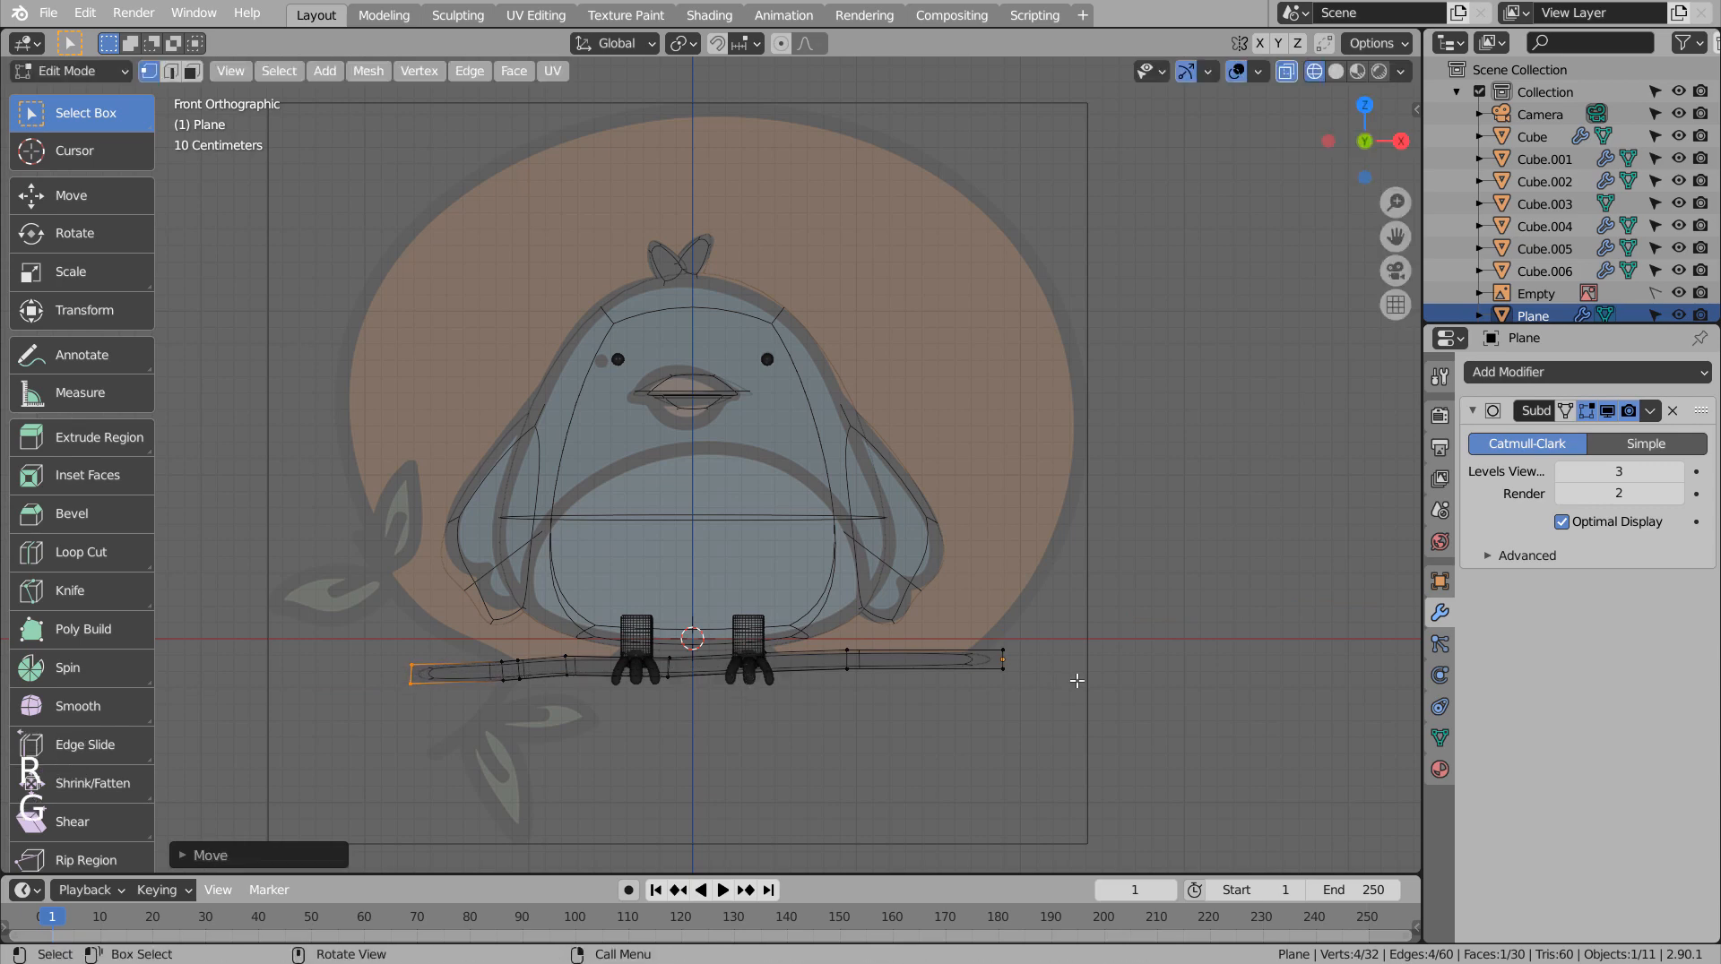
Add a loop cut close to each end of the branch to tighten its ends, and return to Object Mode in solid shading.
key("ctrl+r")
left_click(981, 647)
left_click(1105, 647)
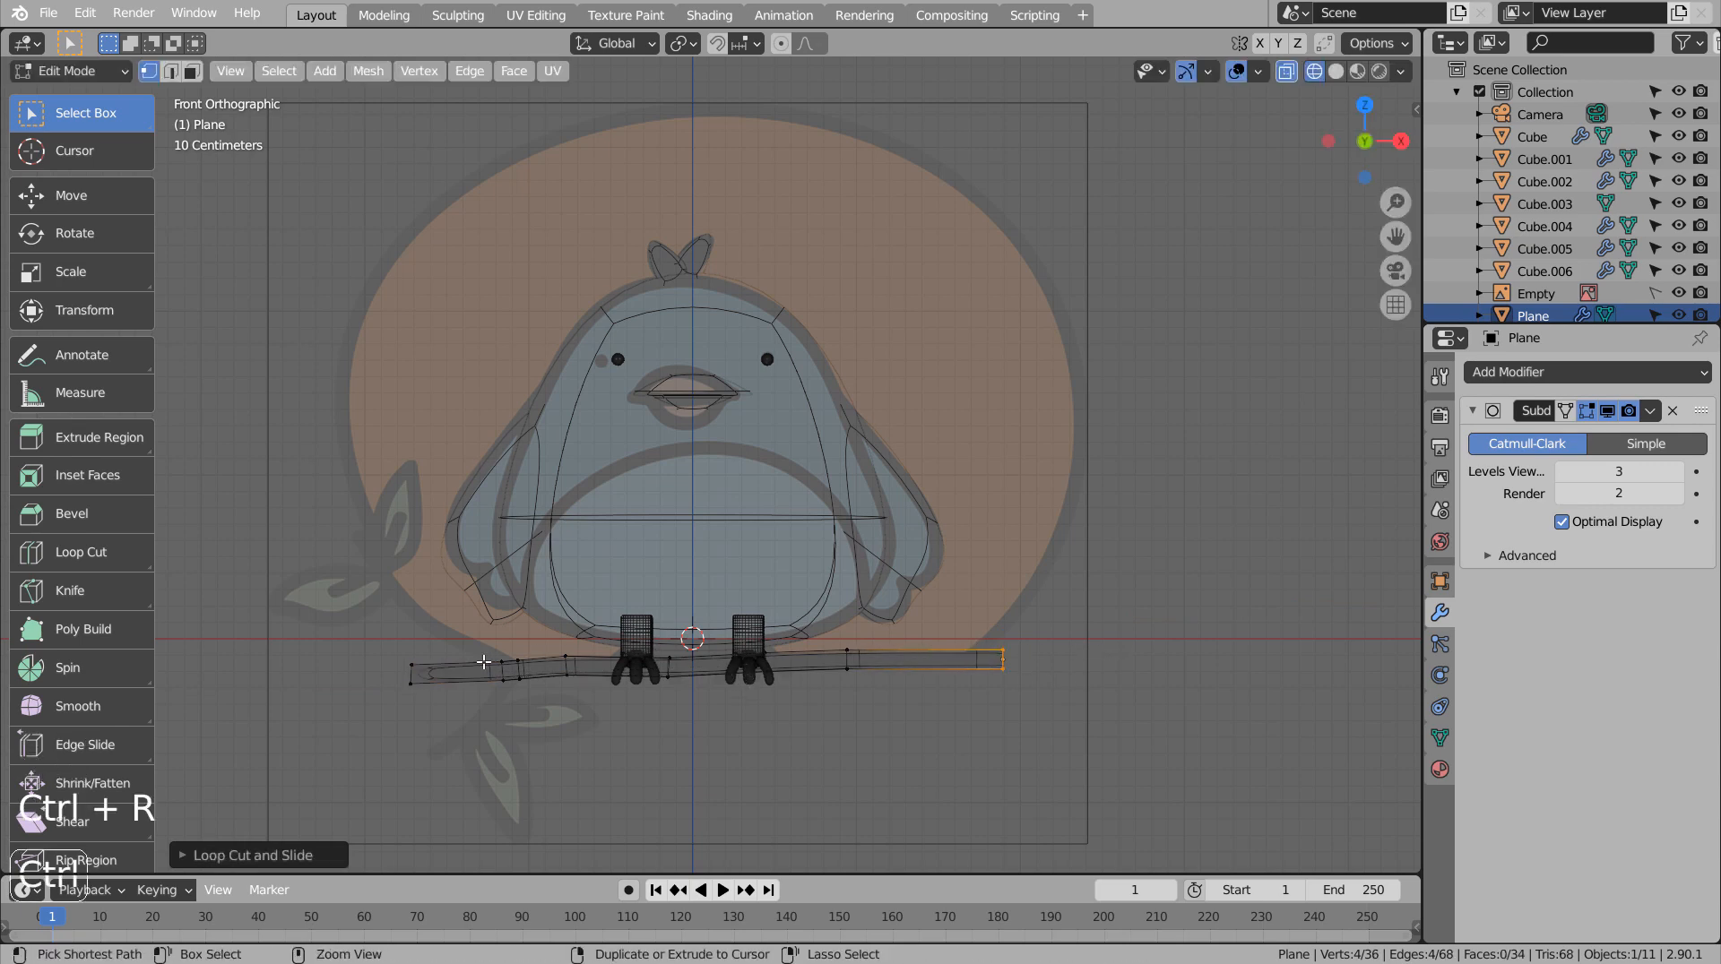
key("ctrl+r")
key("Tab")
key("shift+z")
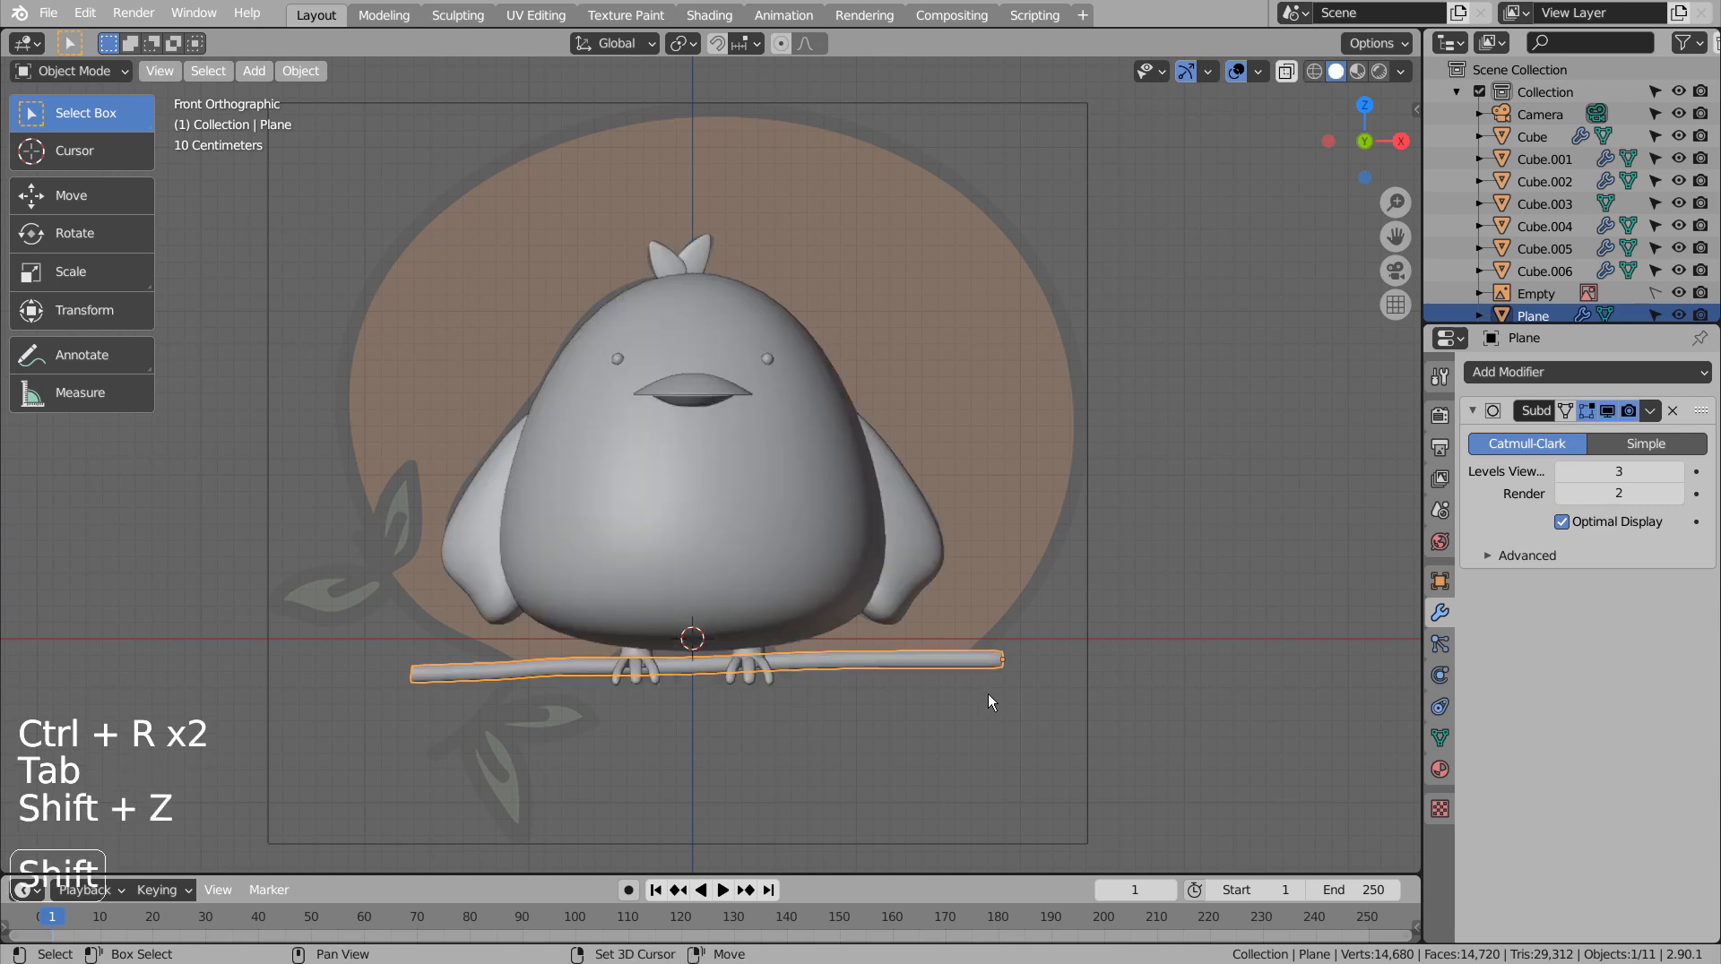
Lower the branch about 0.055 m along the Z axis.
mouse_move(988, 693)
middle_mouse_down()
mouse_move(909, 707)
mouse_move(750, 671)
middle_mouse_up()
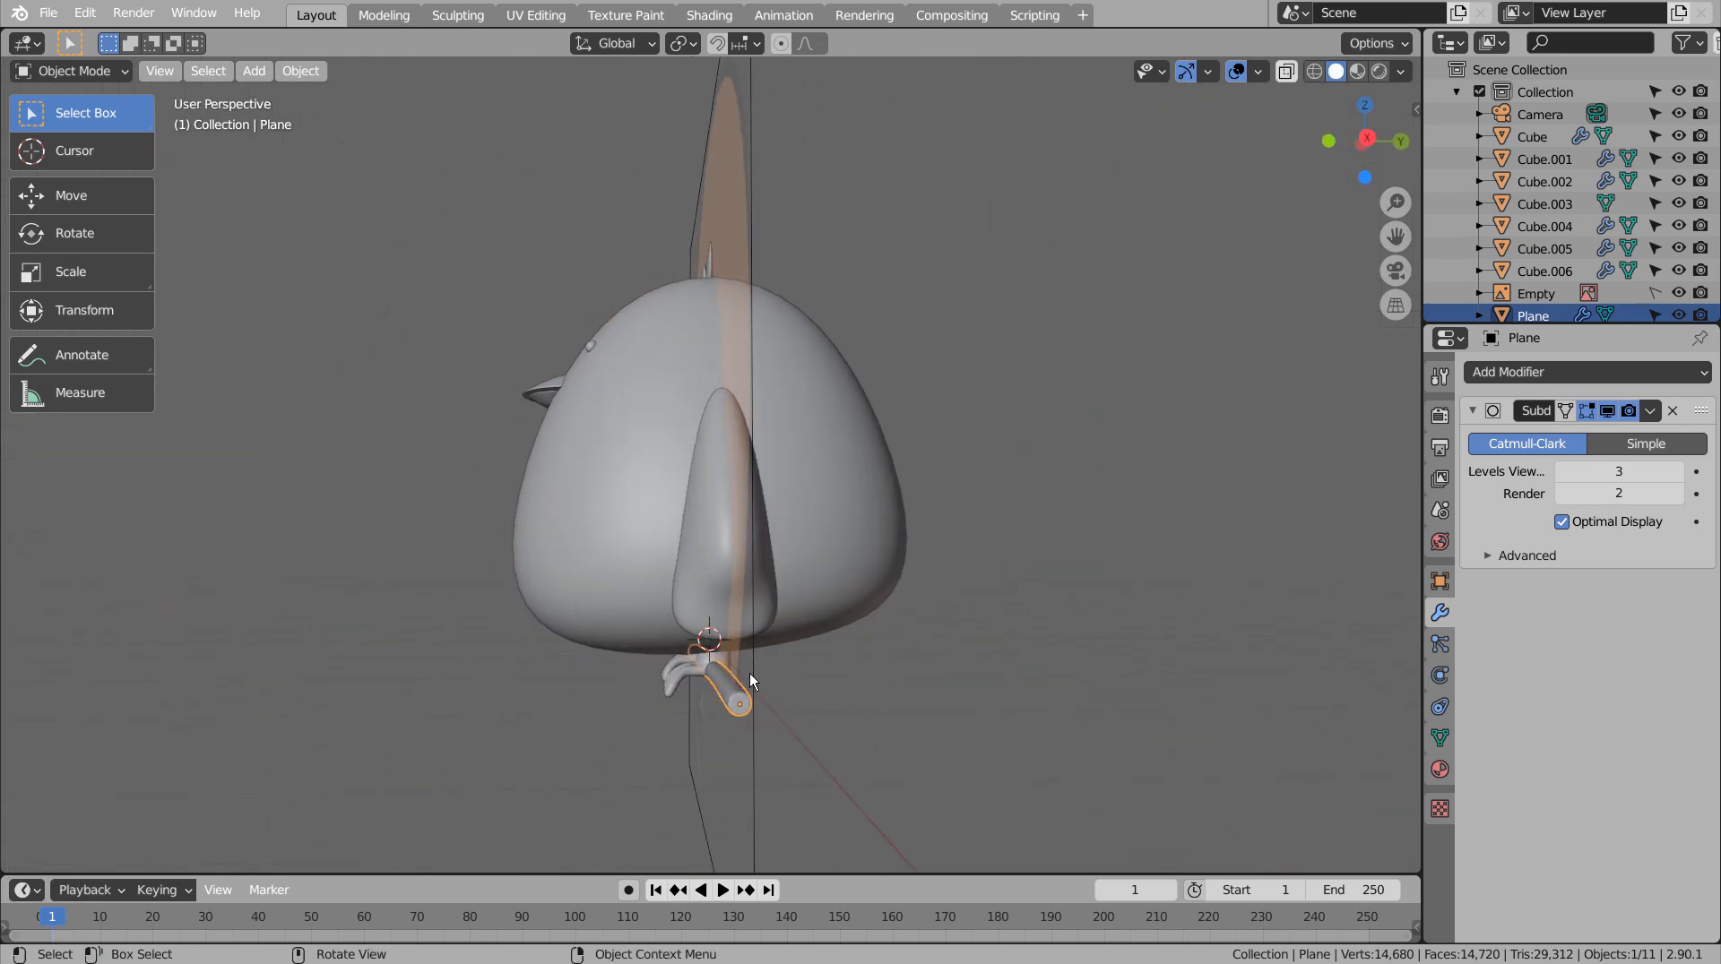
key("g")
key("y")
key("z")
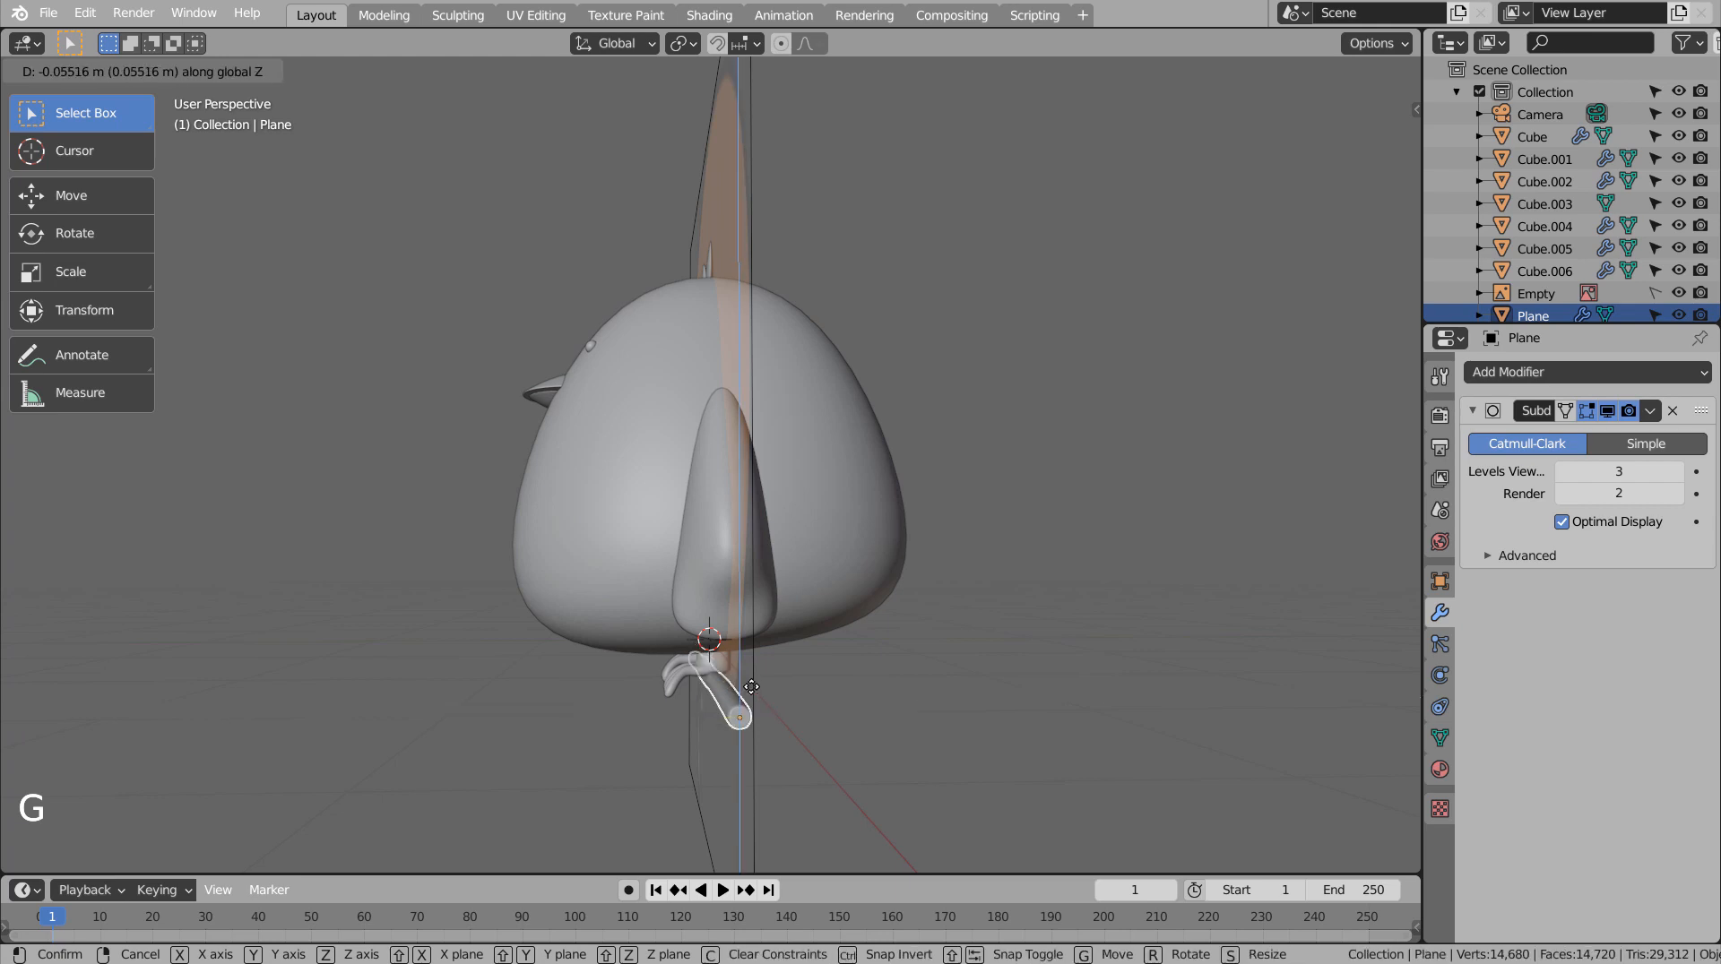
left_click(755, 685)
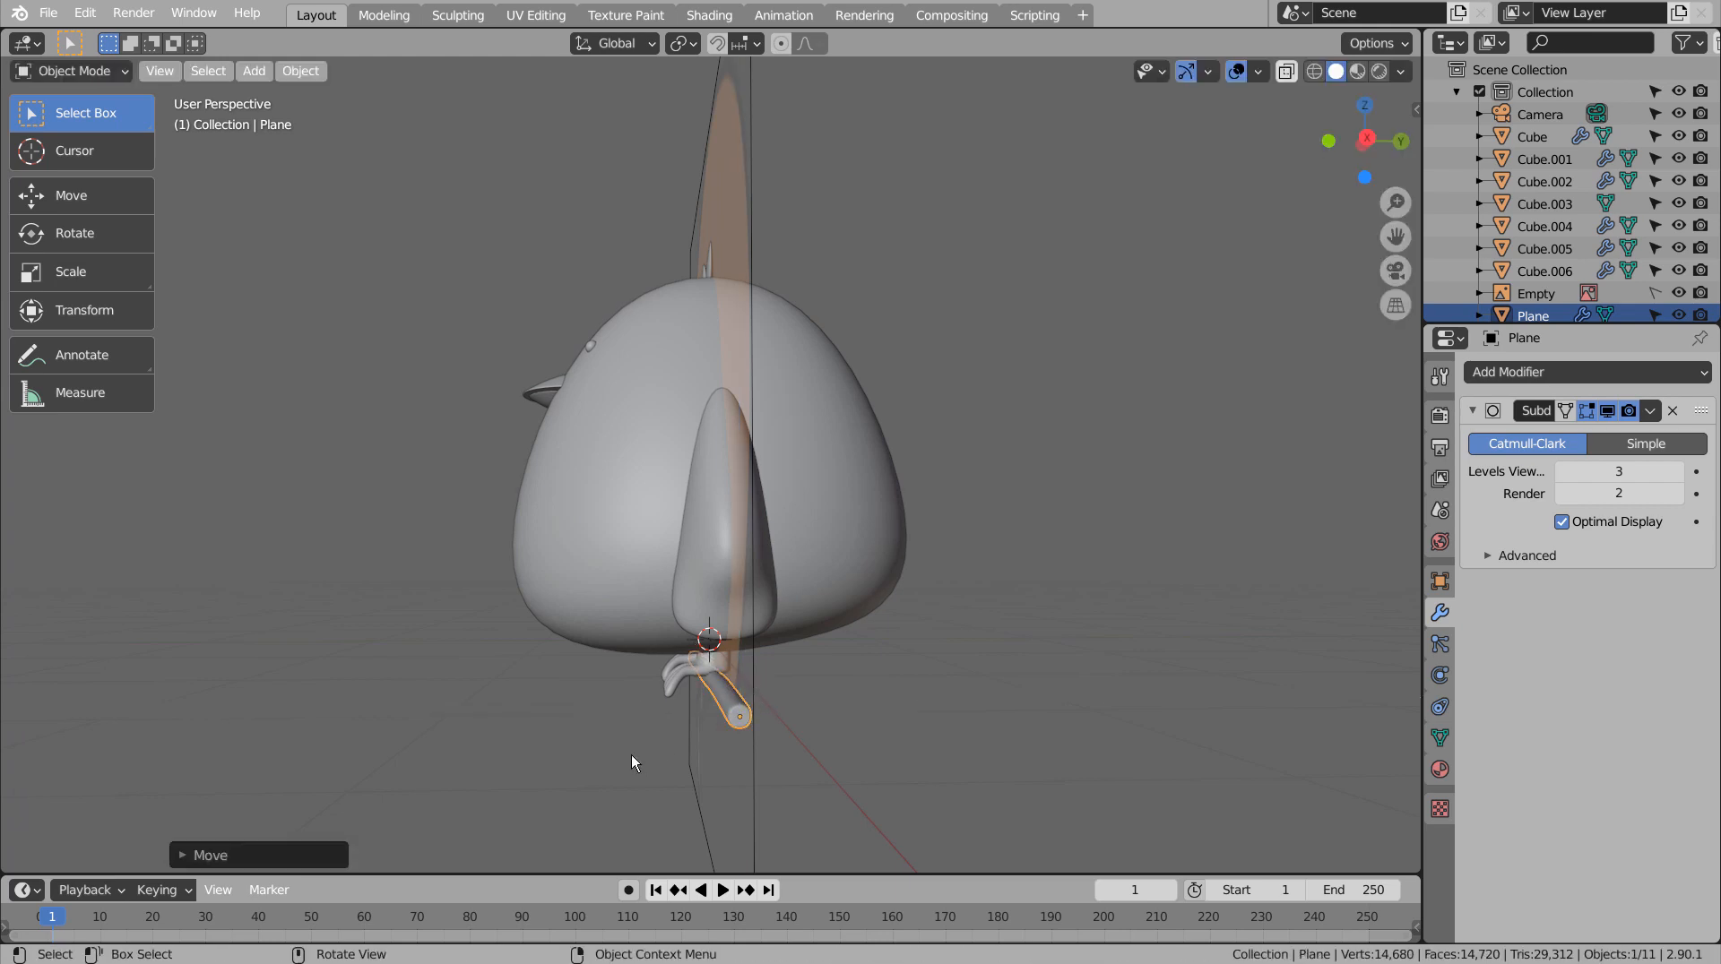
Enlarge the branch in right side view until it is much thicker and position it just under the bird's feet.
middle_click_drag(631, 754, 661, 738)
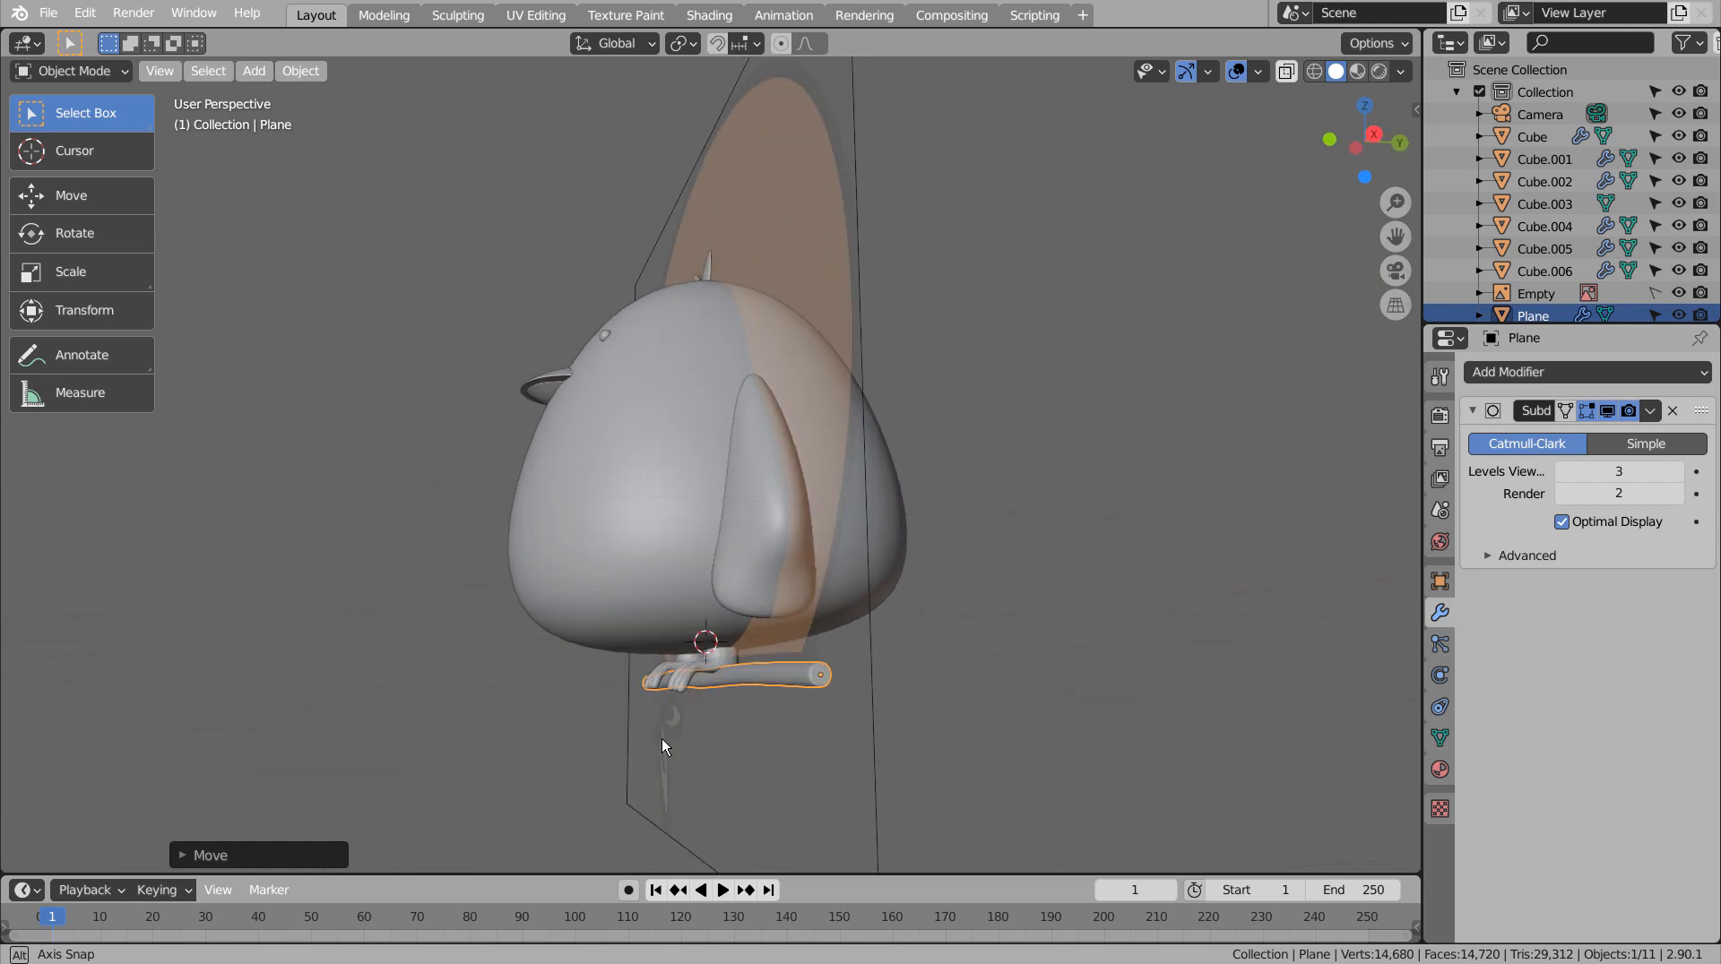
left_click(798, 675)
key("KP_3")
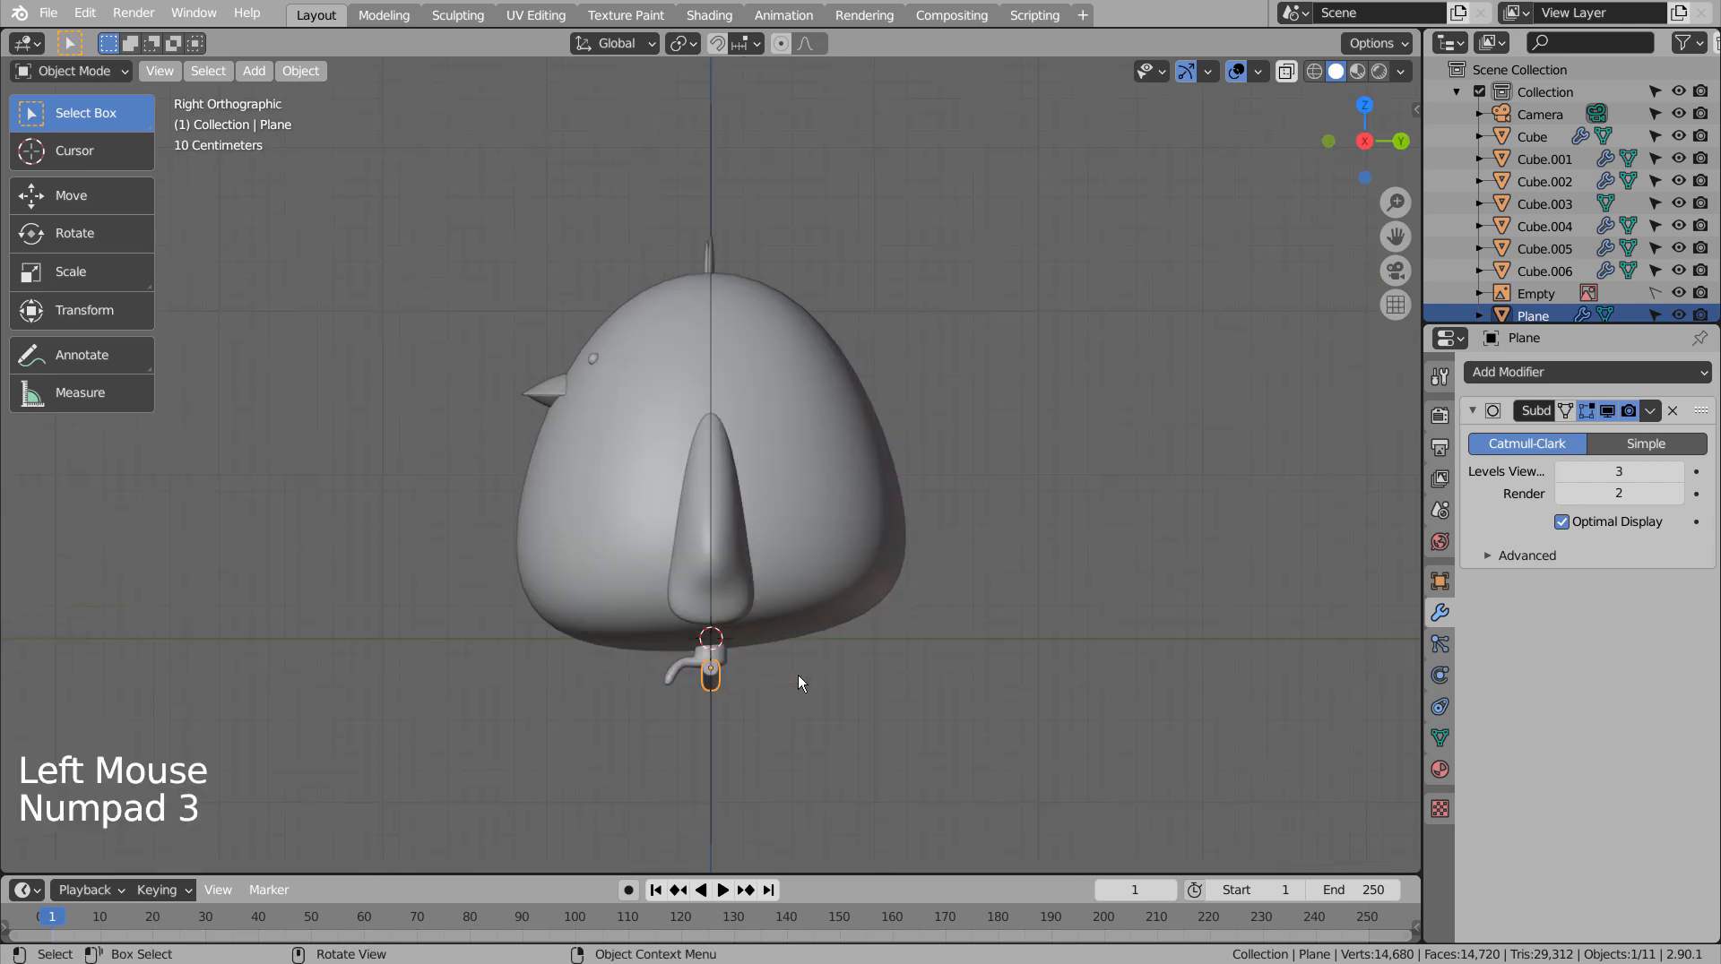
key("s")
left_click(936, 683)
key("g")
left_click(945, 691)
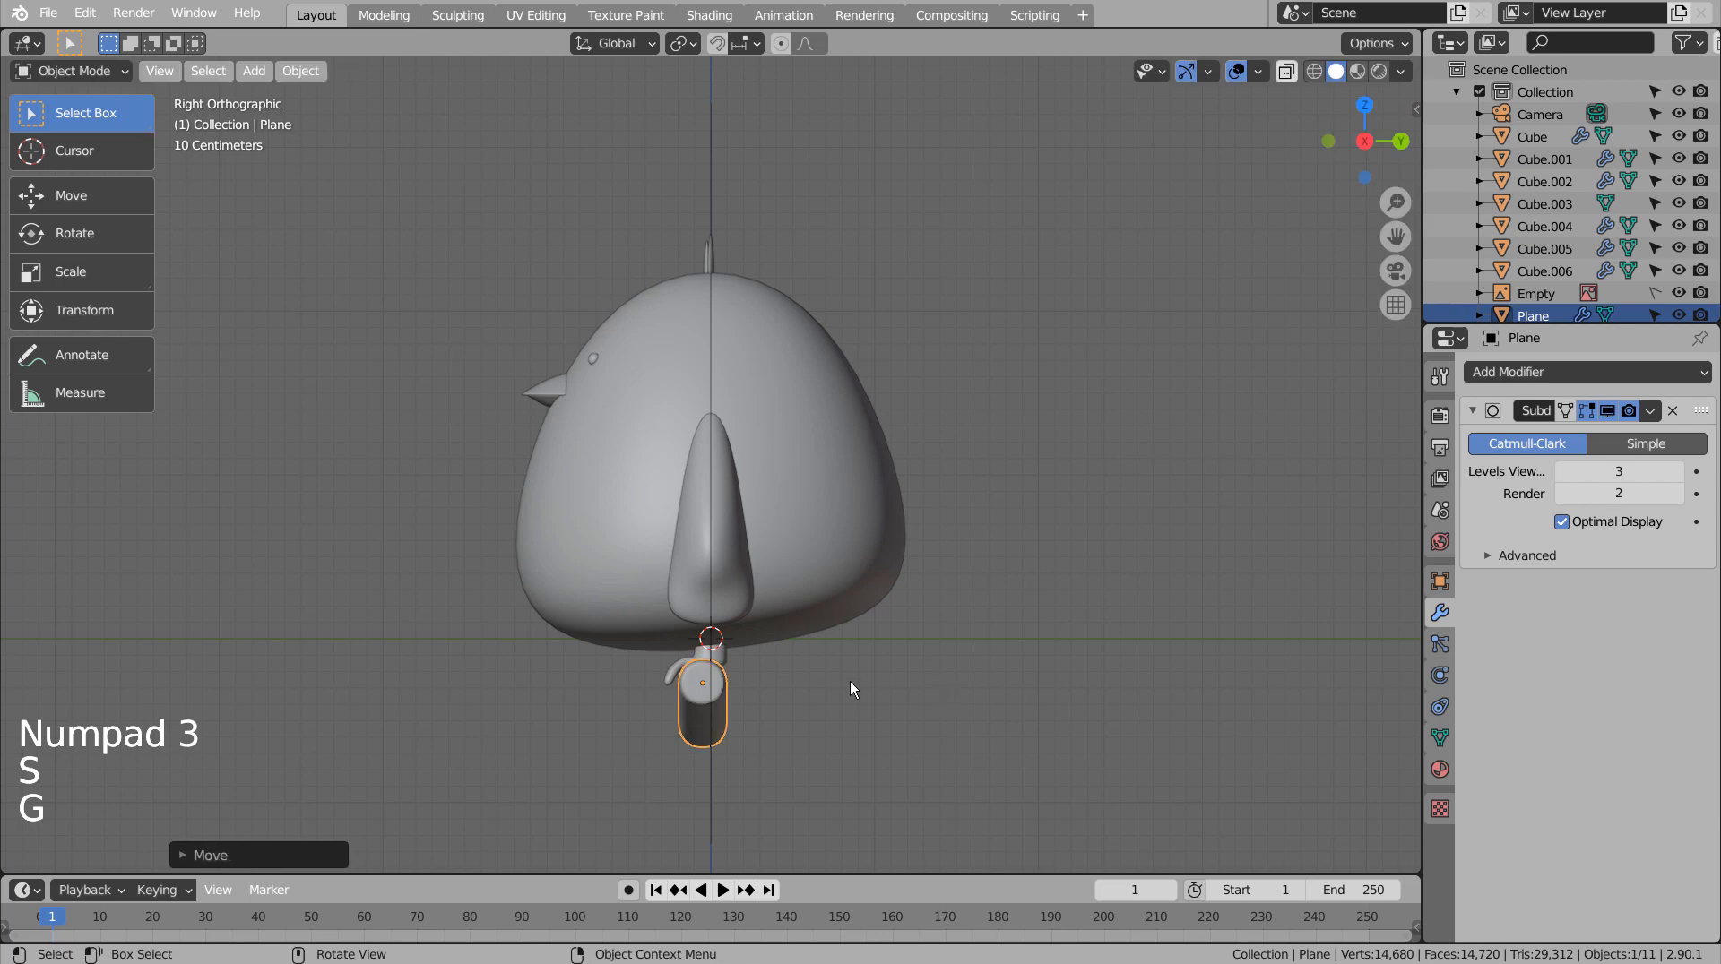
Apply smooth shading to the enlarged branch and check it from the side.
mouse_move(850, 681)
middle_mouse_down()
mouse_move(914, 708)
mouse_move(981, 674)
mouse_move(839, 714)
middle_mouse_up()
right_click(828, 715)
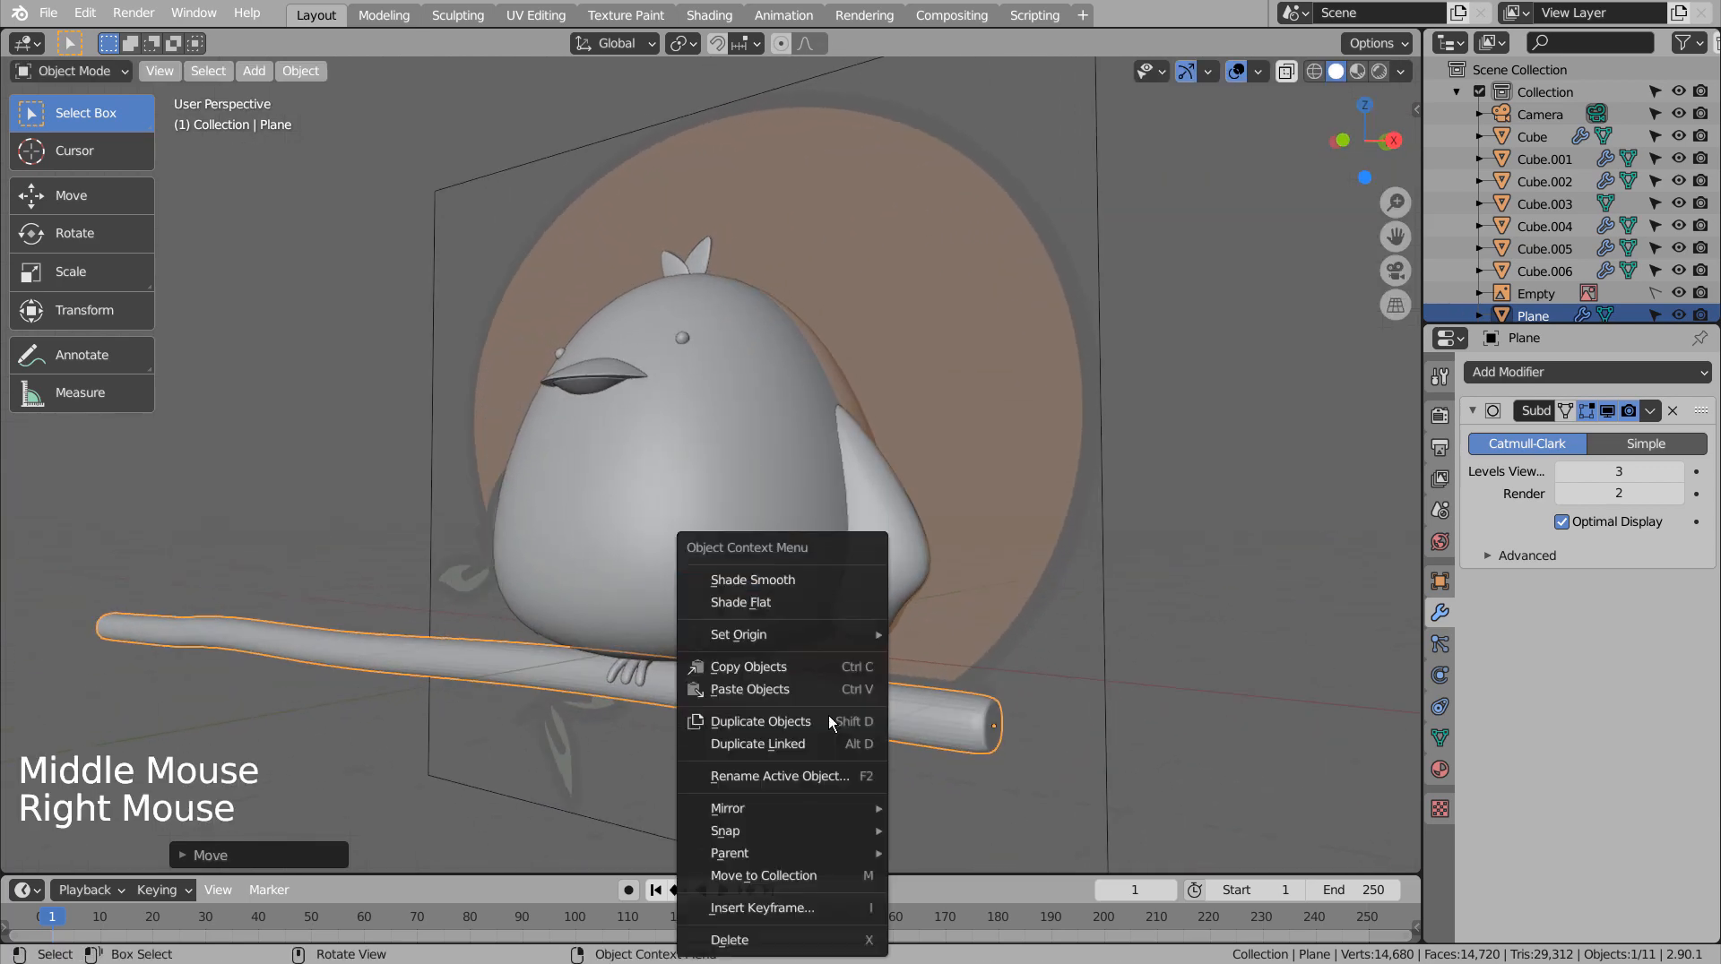
middle_click_drag(800, 611, 781, 723)
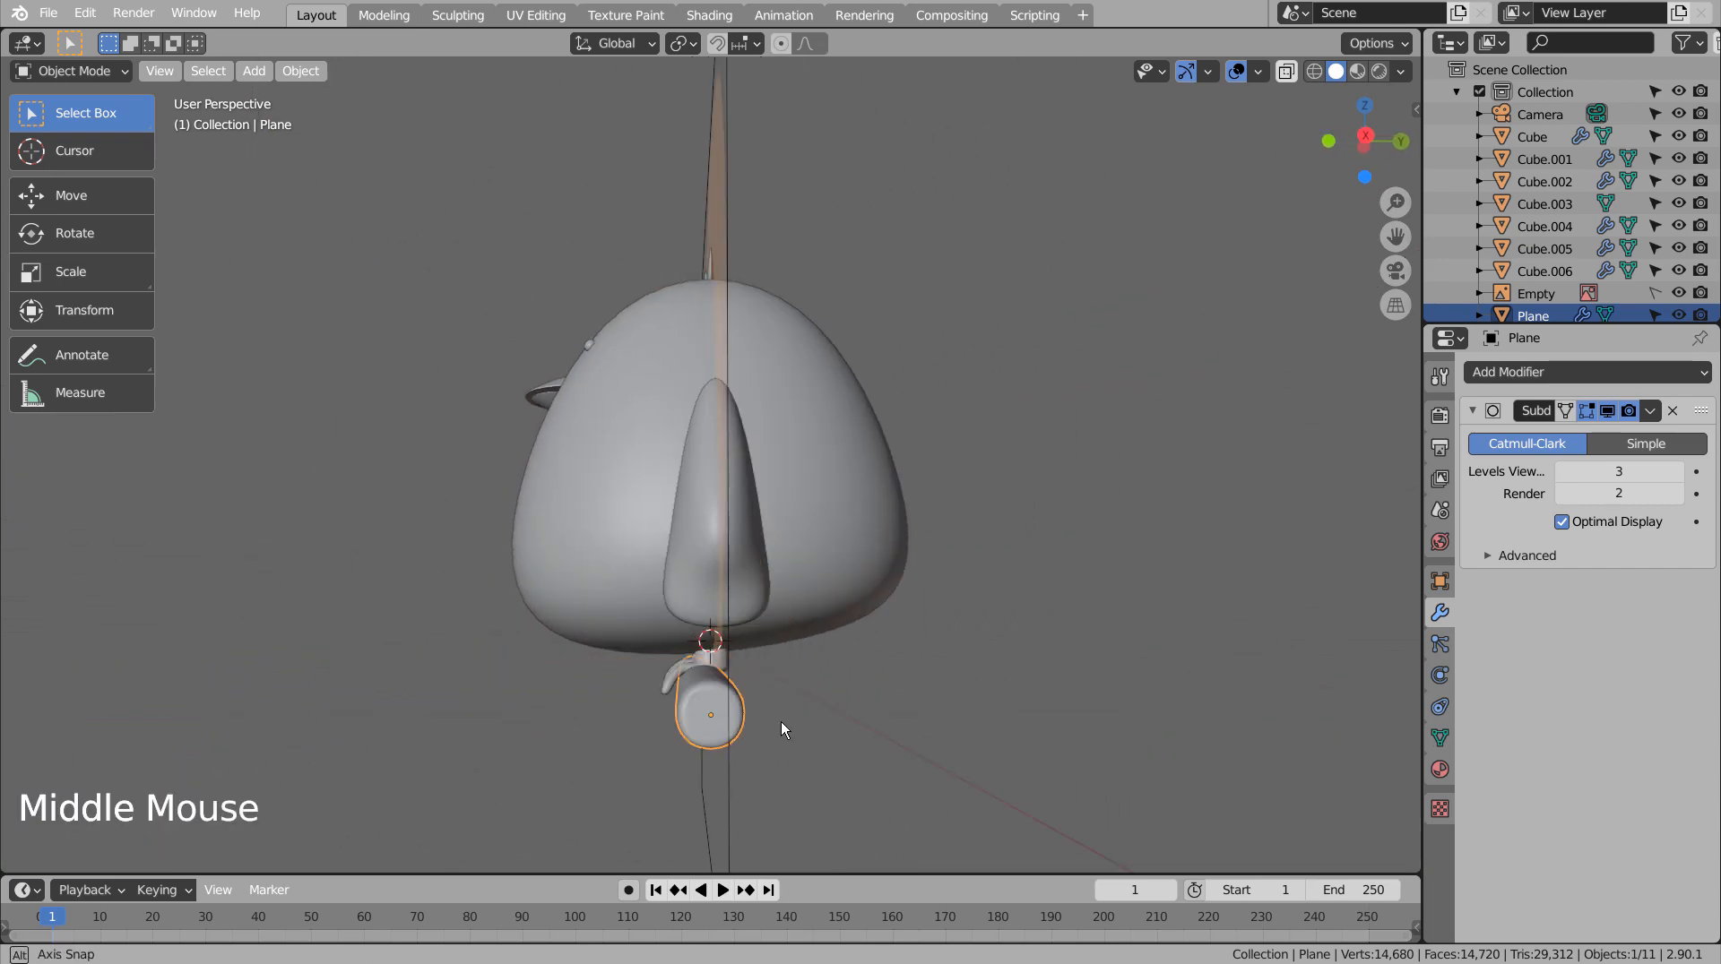
Examine the branch against the reference image in front view, in both wireframe and solid shading.
key("KP_1")
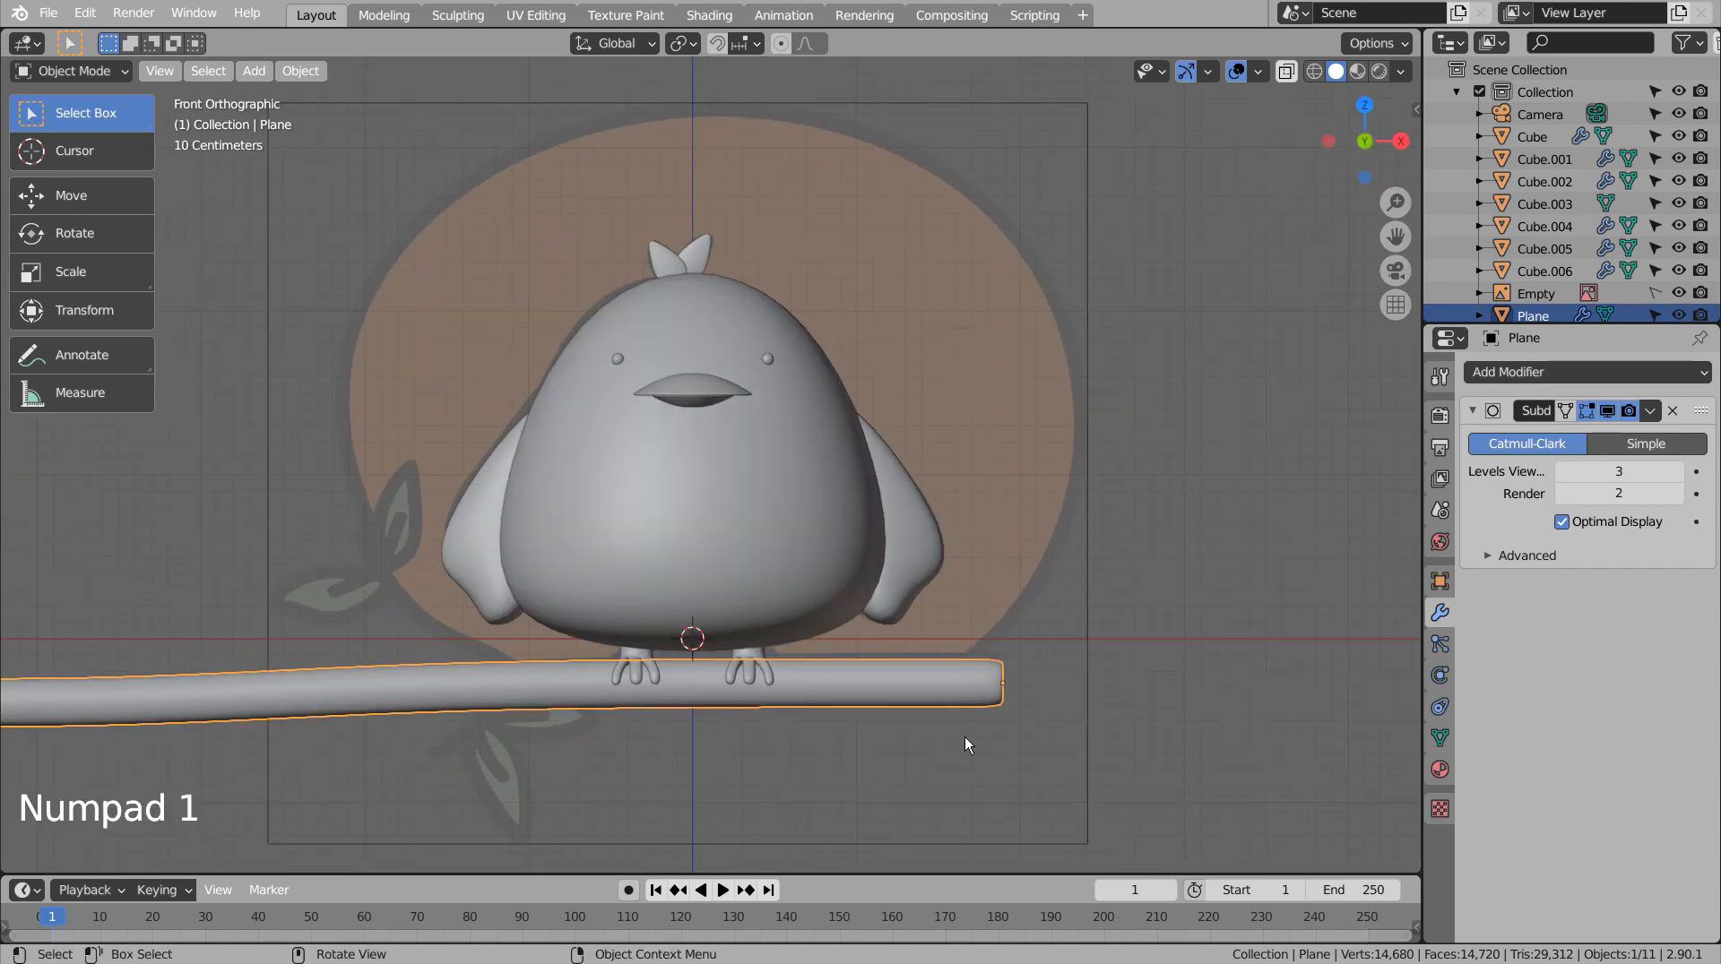
left_click(518, 687)
key("shift+z")
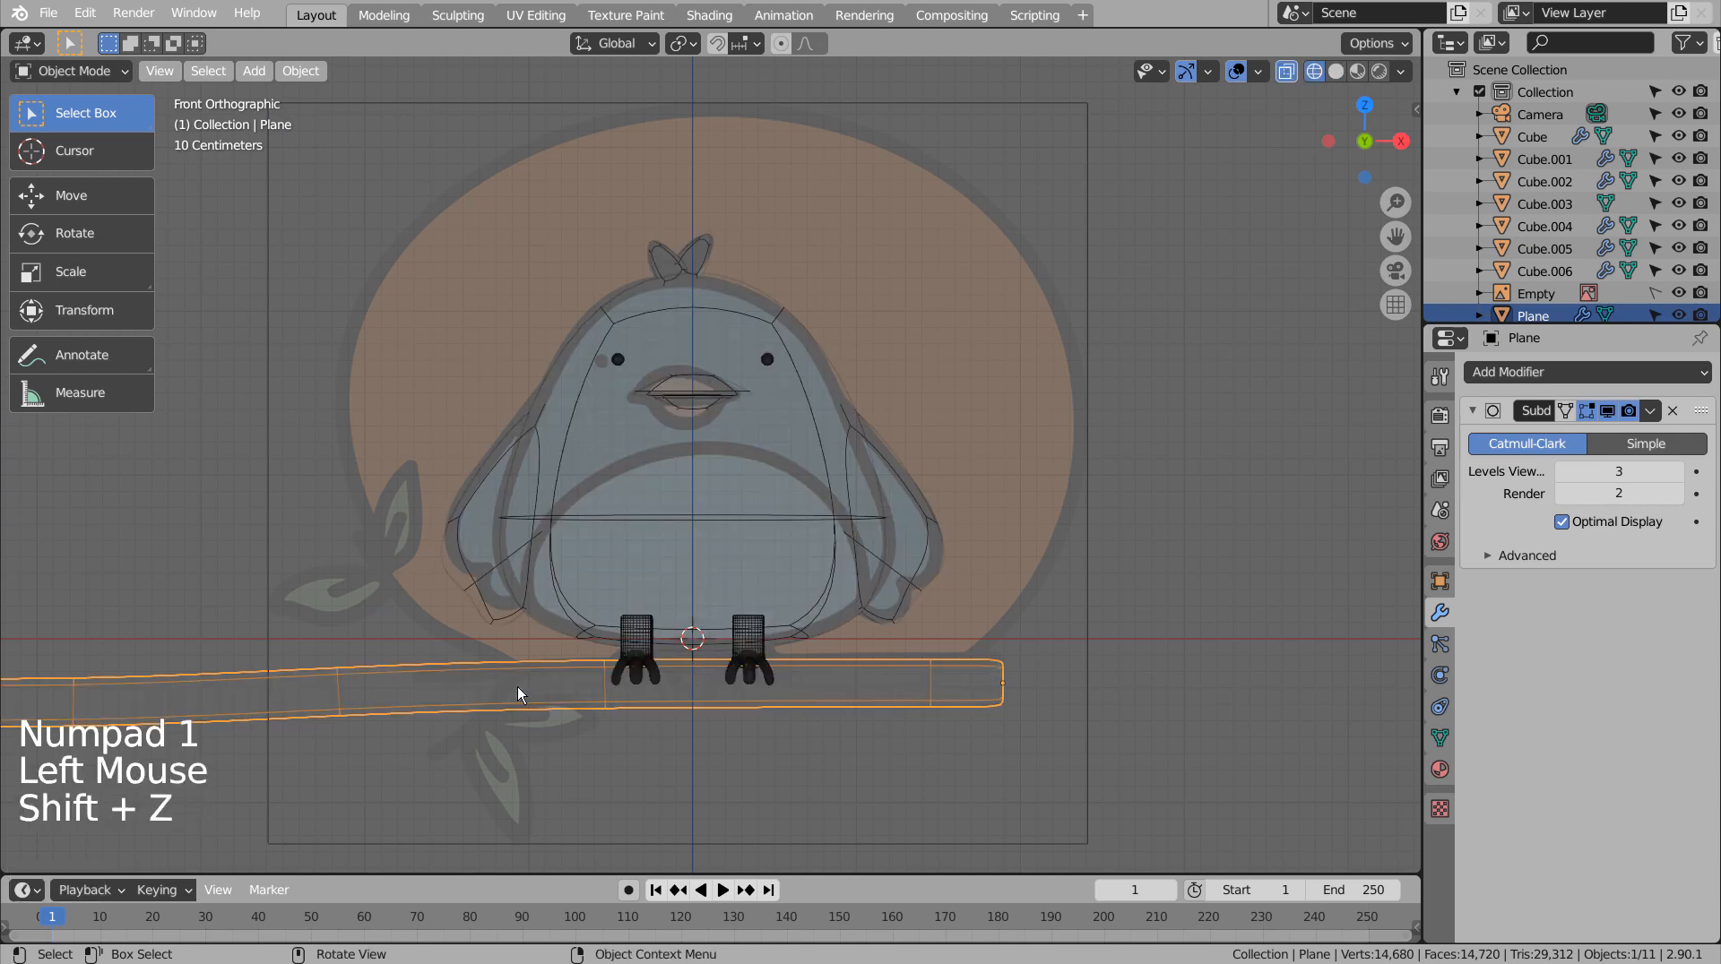
key("shift+z")
scroll(374, 726, "down", 3)
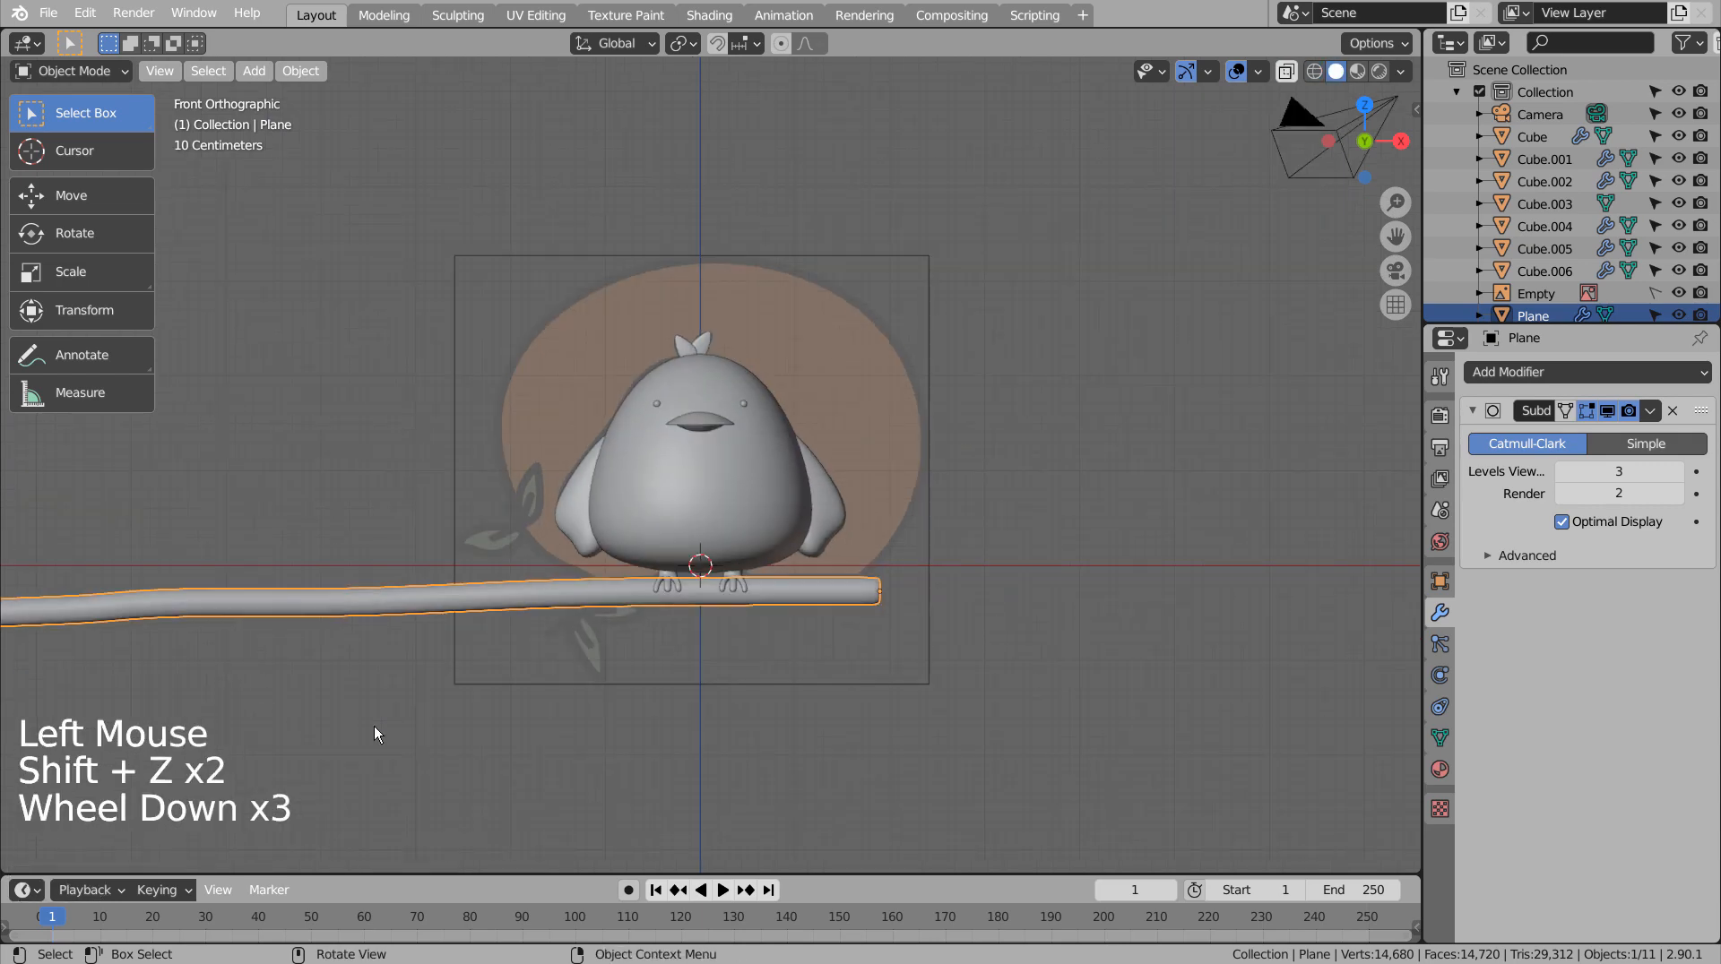
scroll(549, 735, "up", 2)
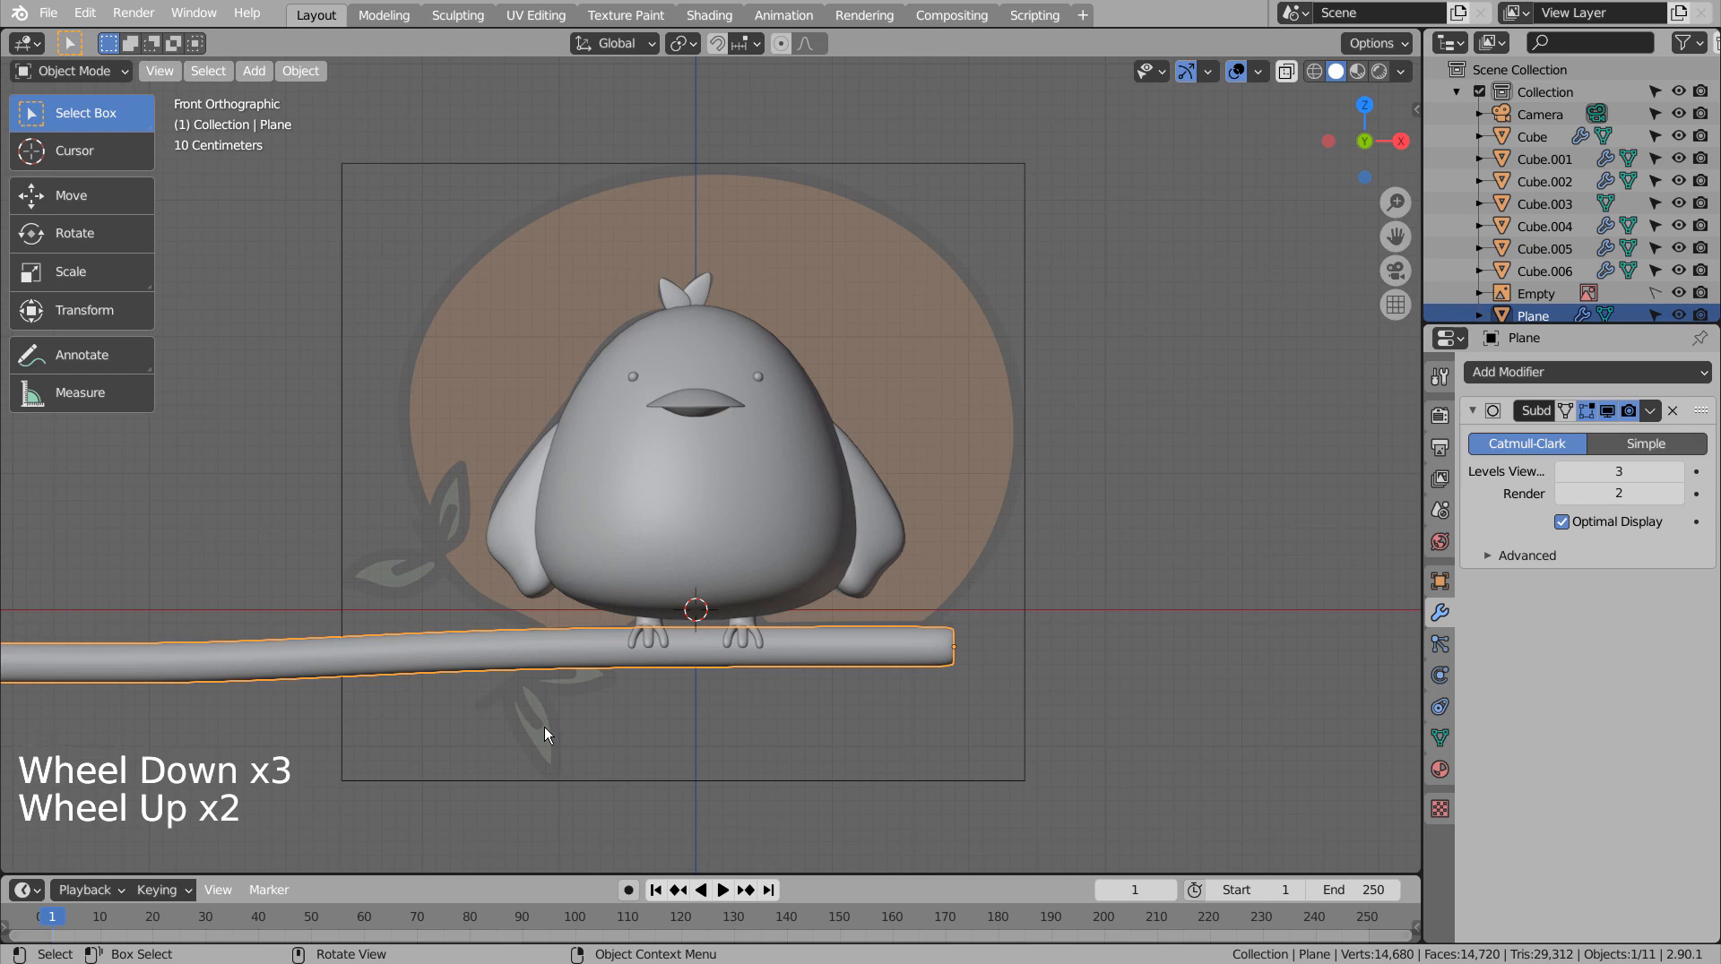
key("shift+z")
key("shift+z")
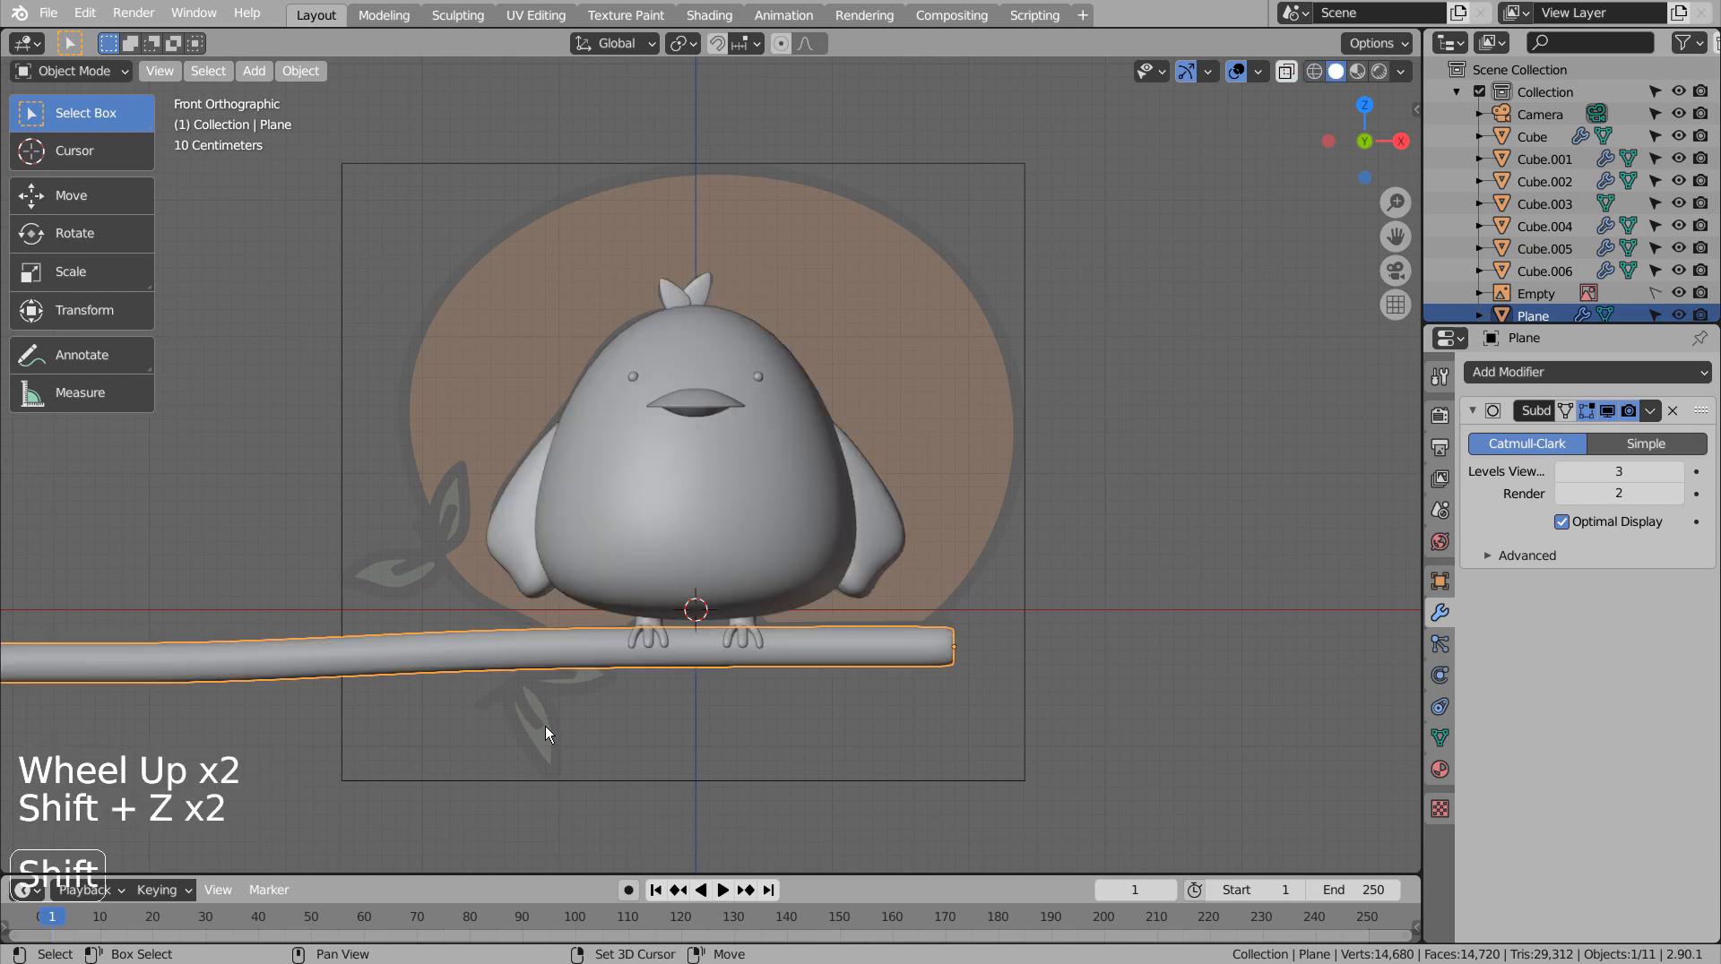
left_click(714, 740)
key("shift+a")
mouse_move(706, 531)
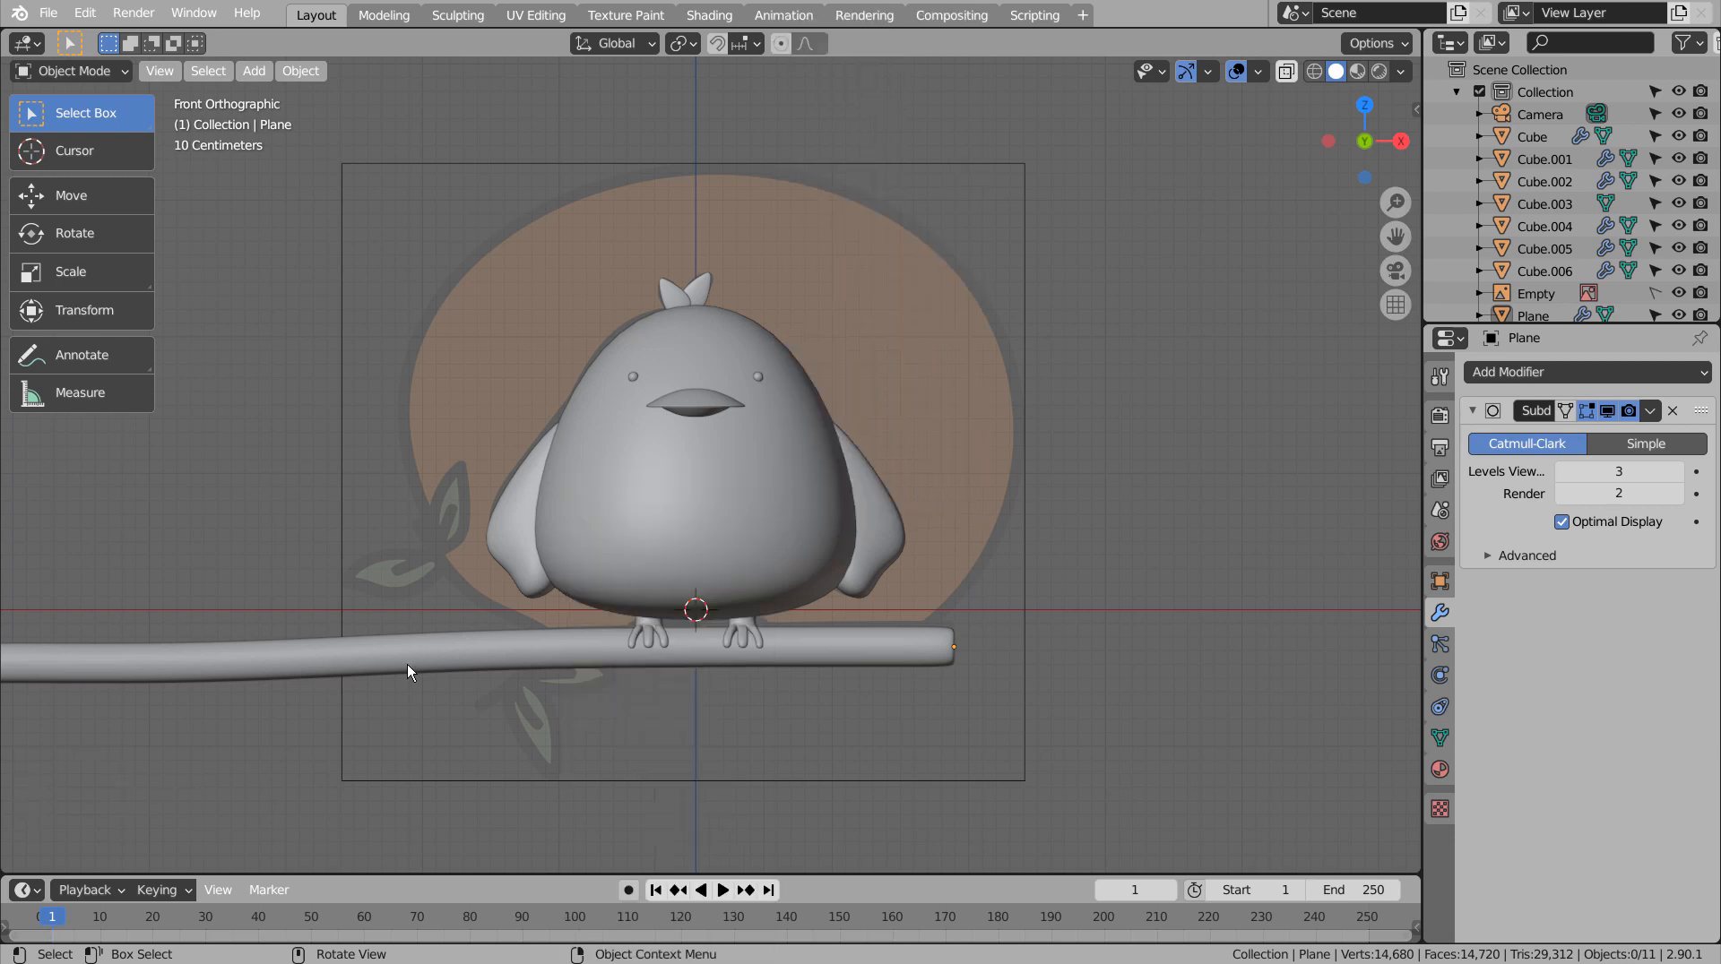
Duplicate the branch and scale the copy down to a thin twig.
left_click(416, 653)
key("shift+d")
key("s")
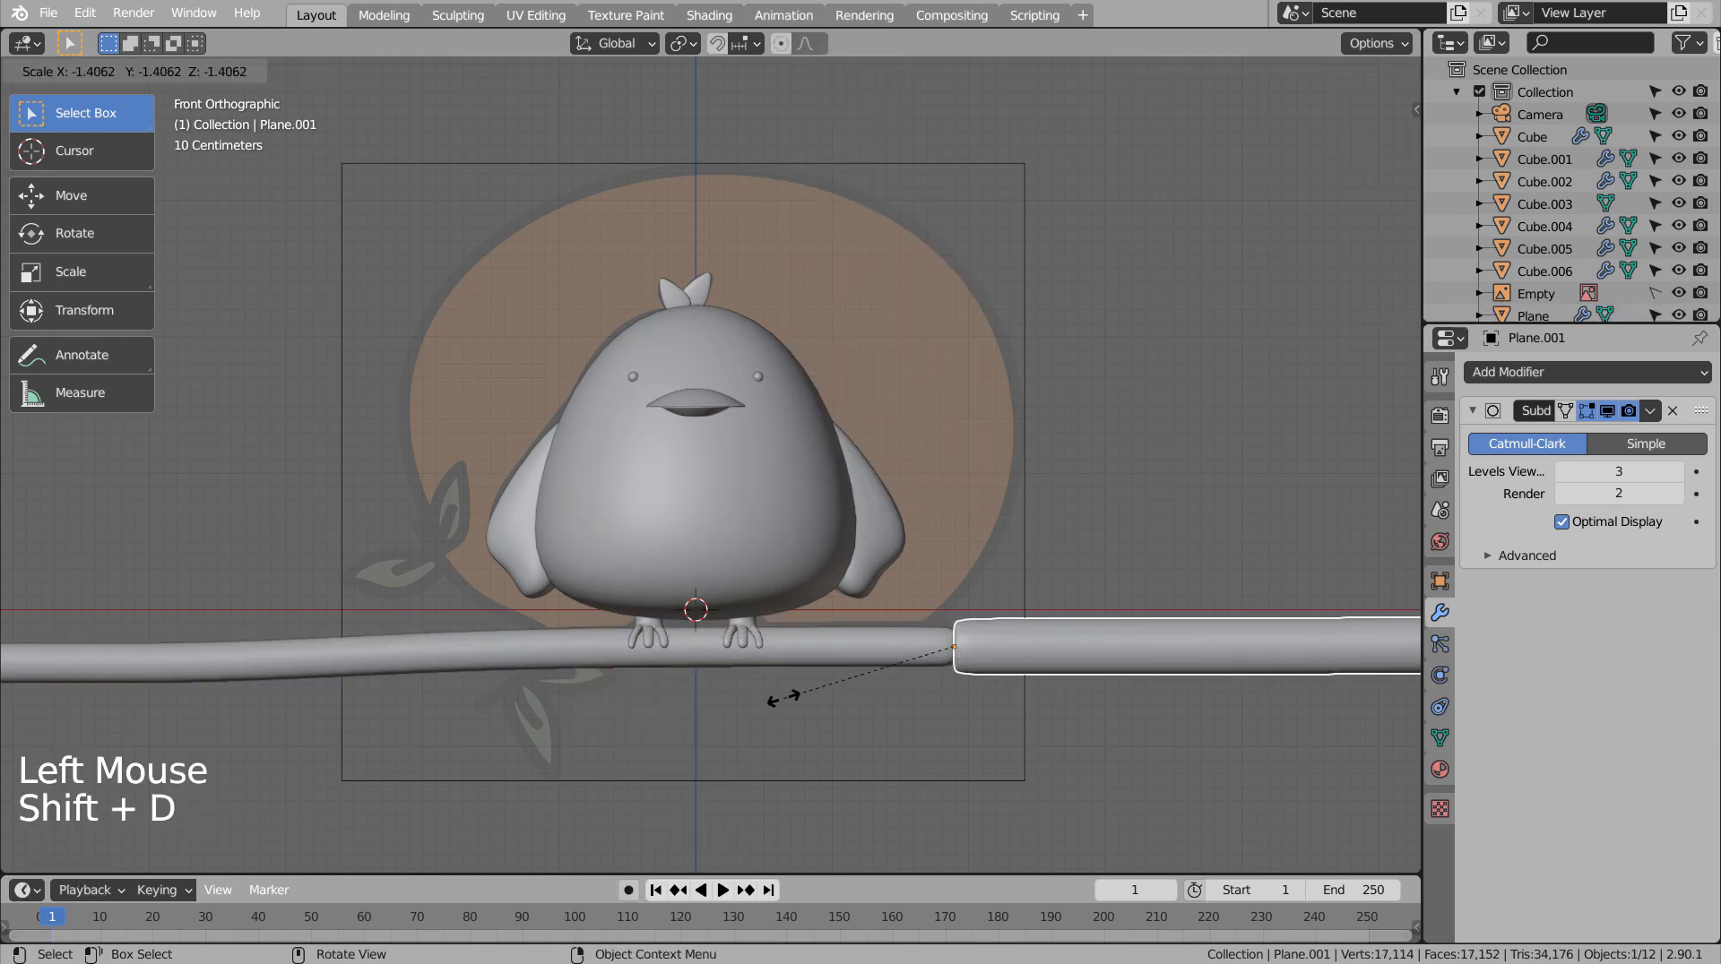
left_click(973, 681)
Rotate the twig about 32° and place its base on the main branch beside the bird's left-side foot.
key("g")
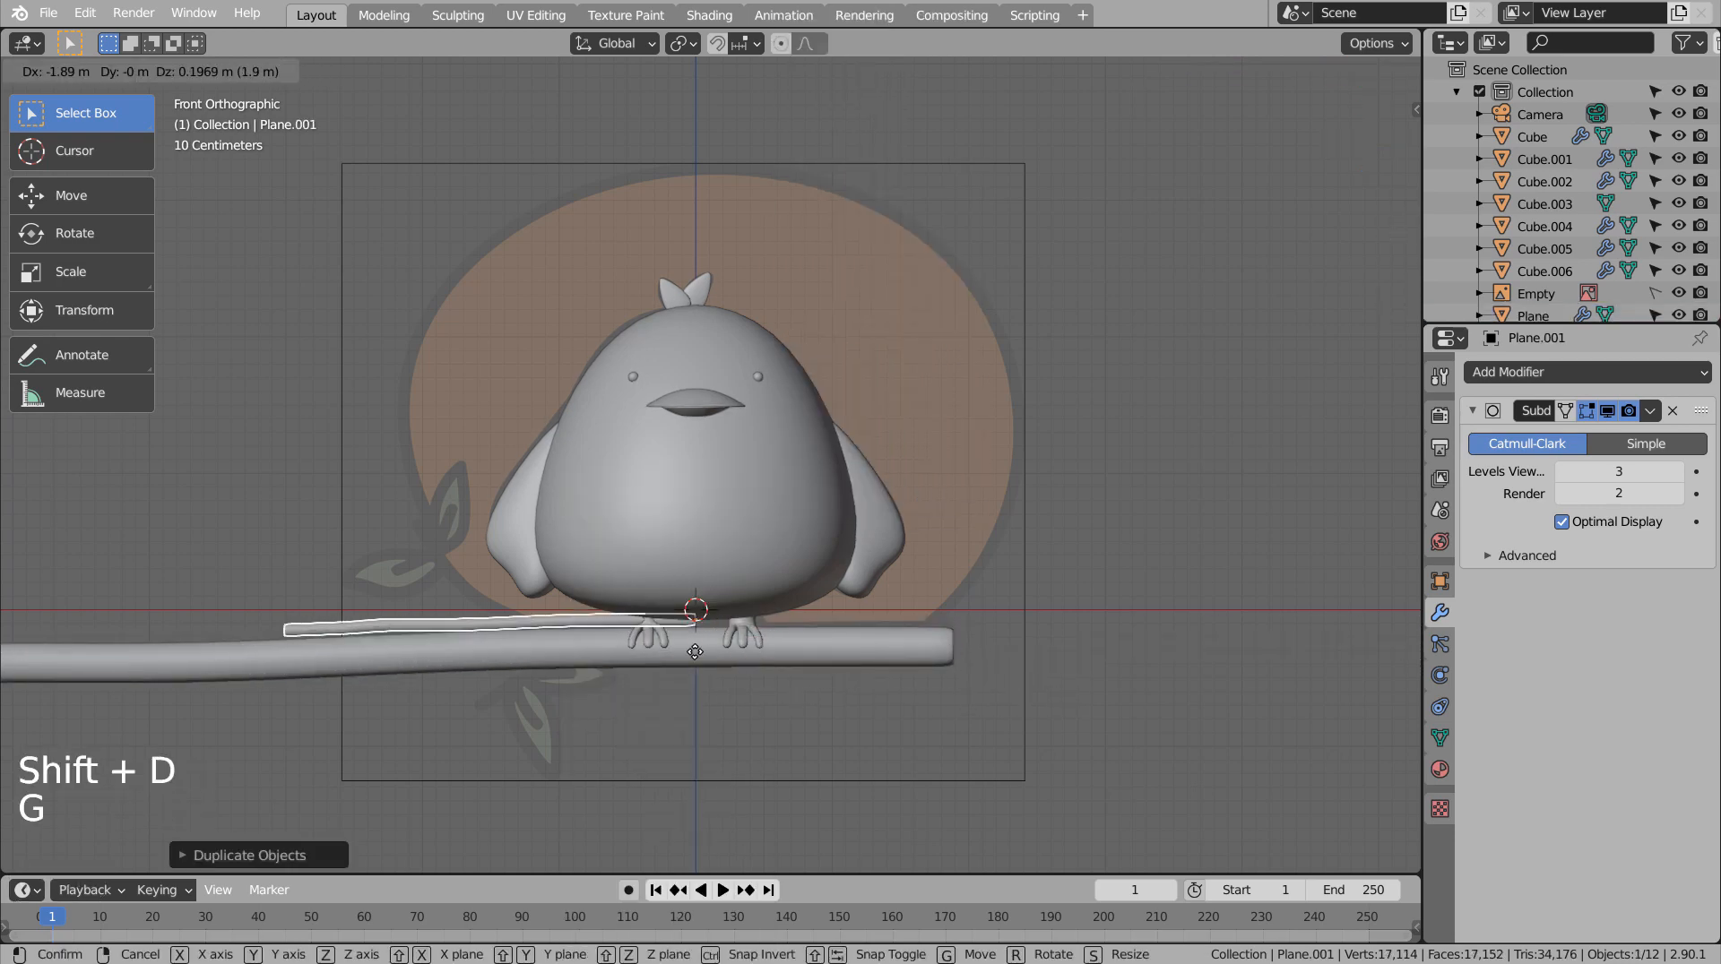
left_click(489, 627)
key("r")
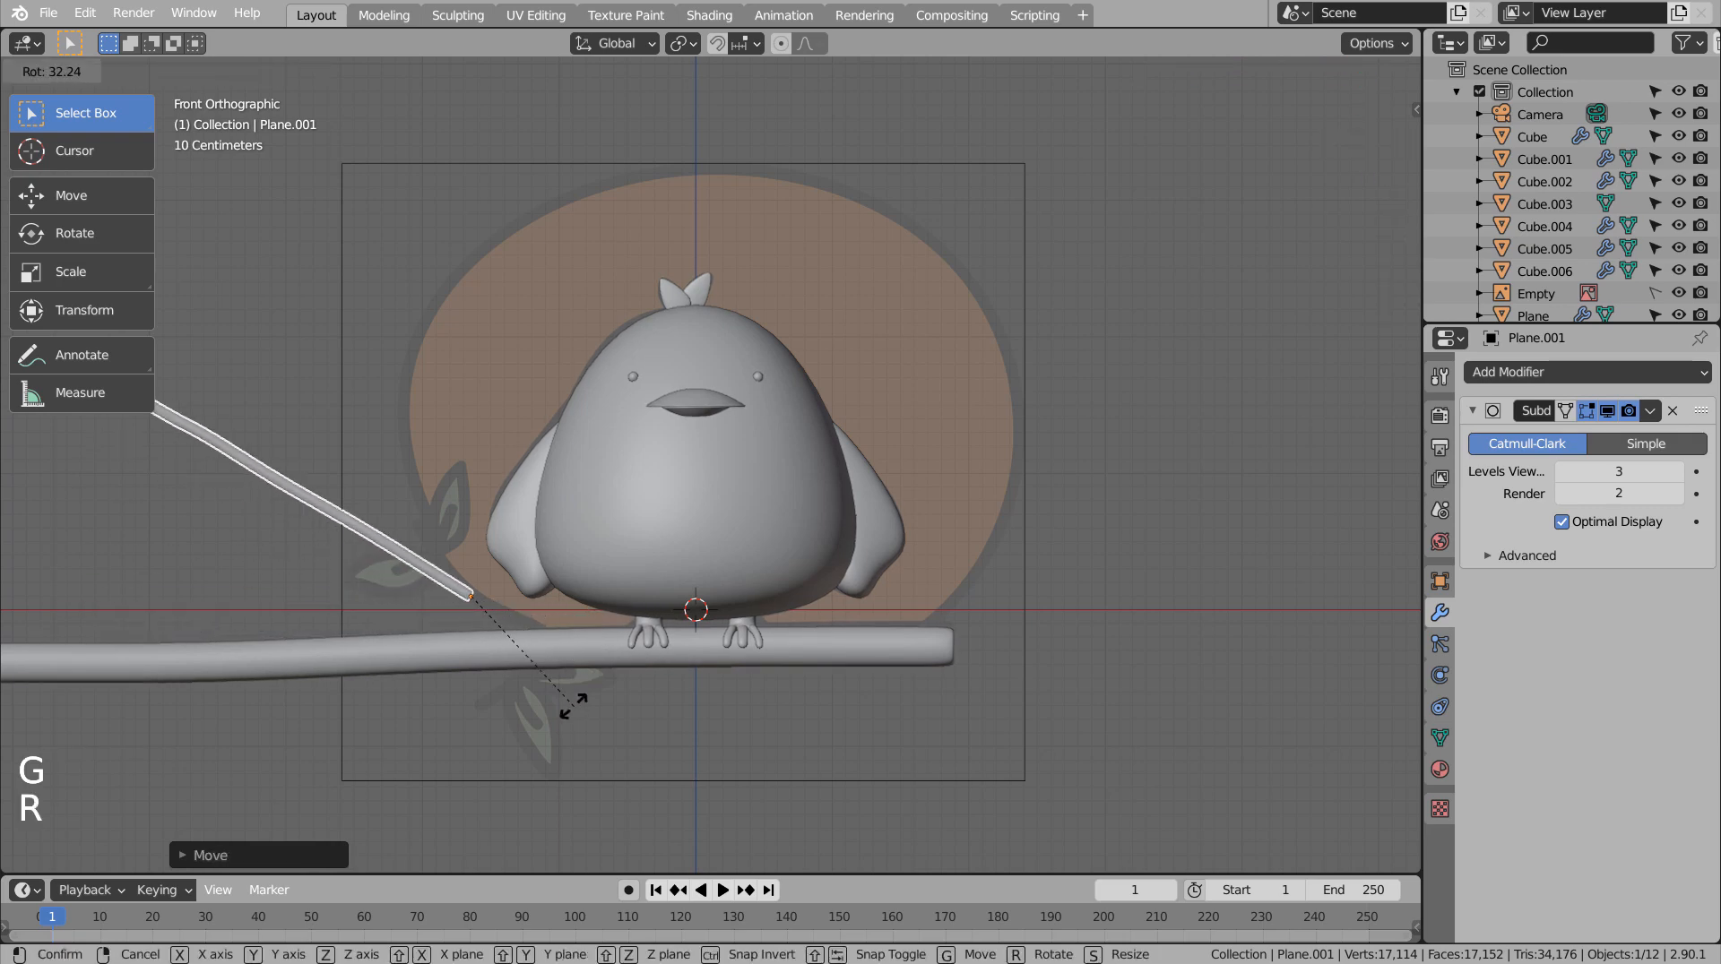
key("g")
left_click(660, 754)
Enable proportional editing and move the twig's tip about 1.4 m along X and -0.75 m along Z, toward the reference leaves.
key("Tab")
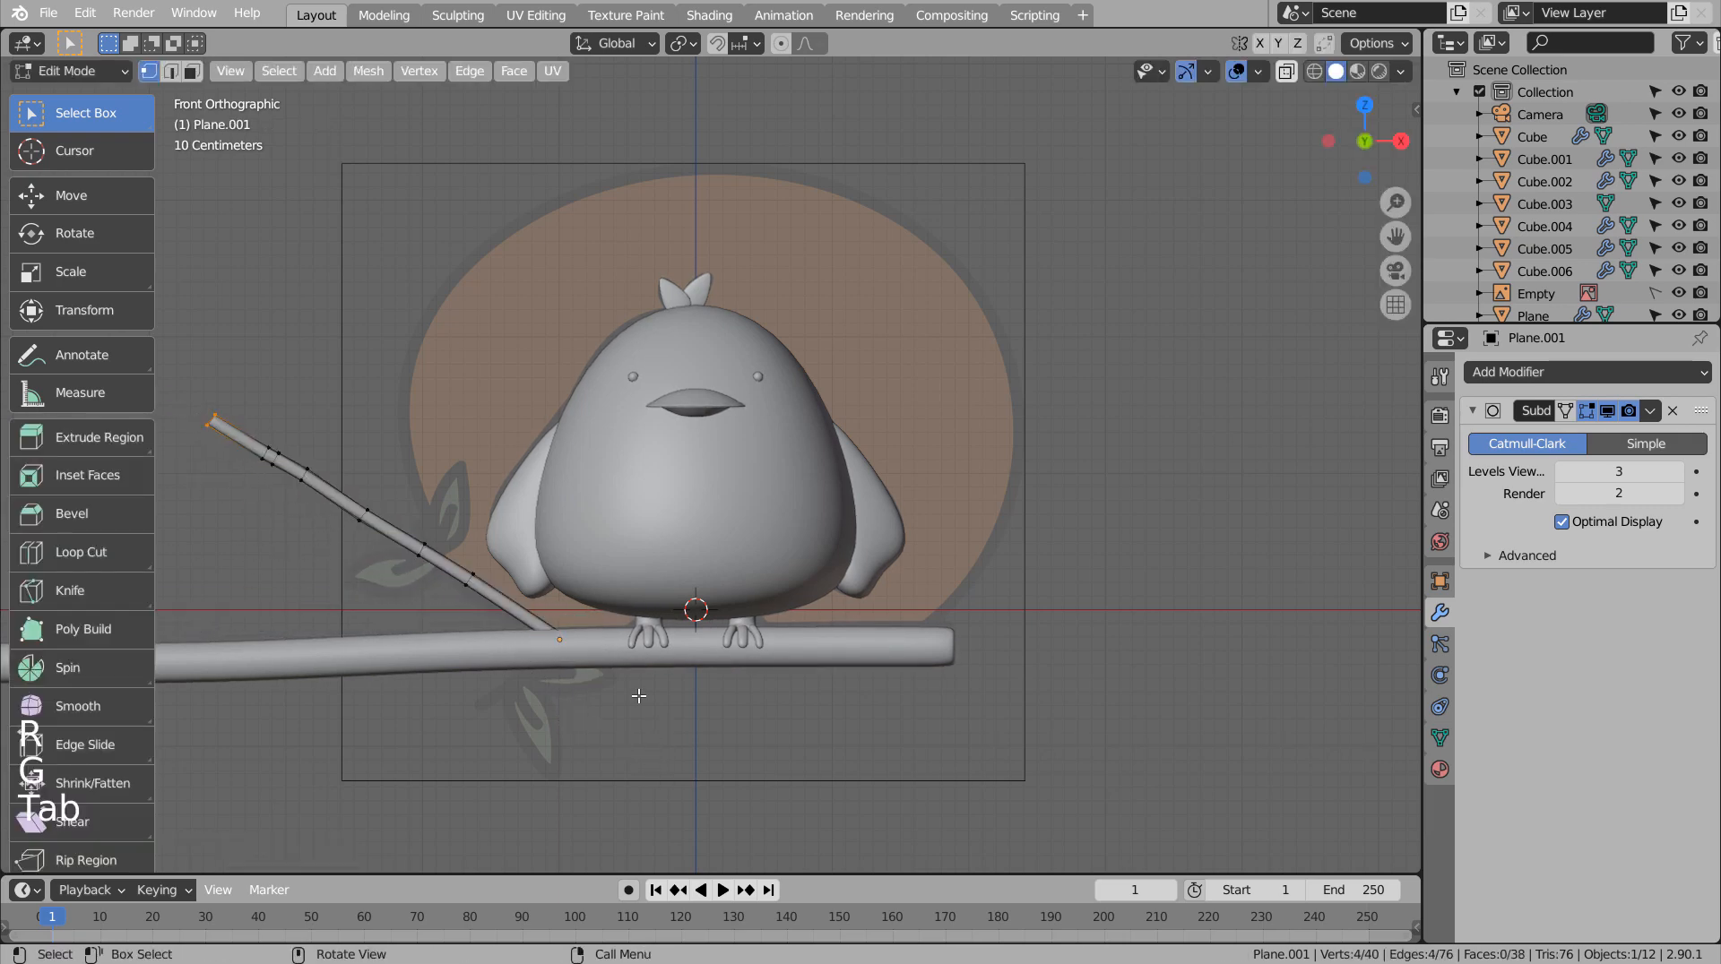
left_click(780, 43)
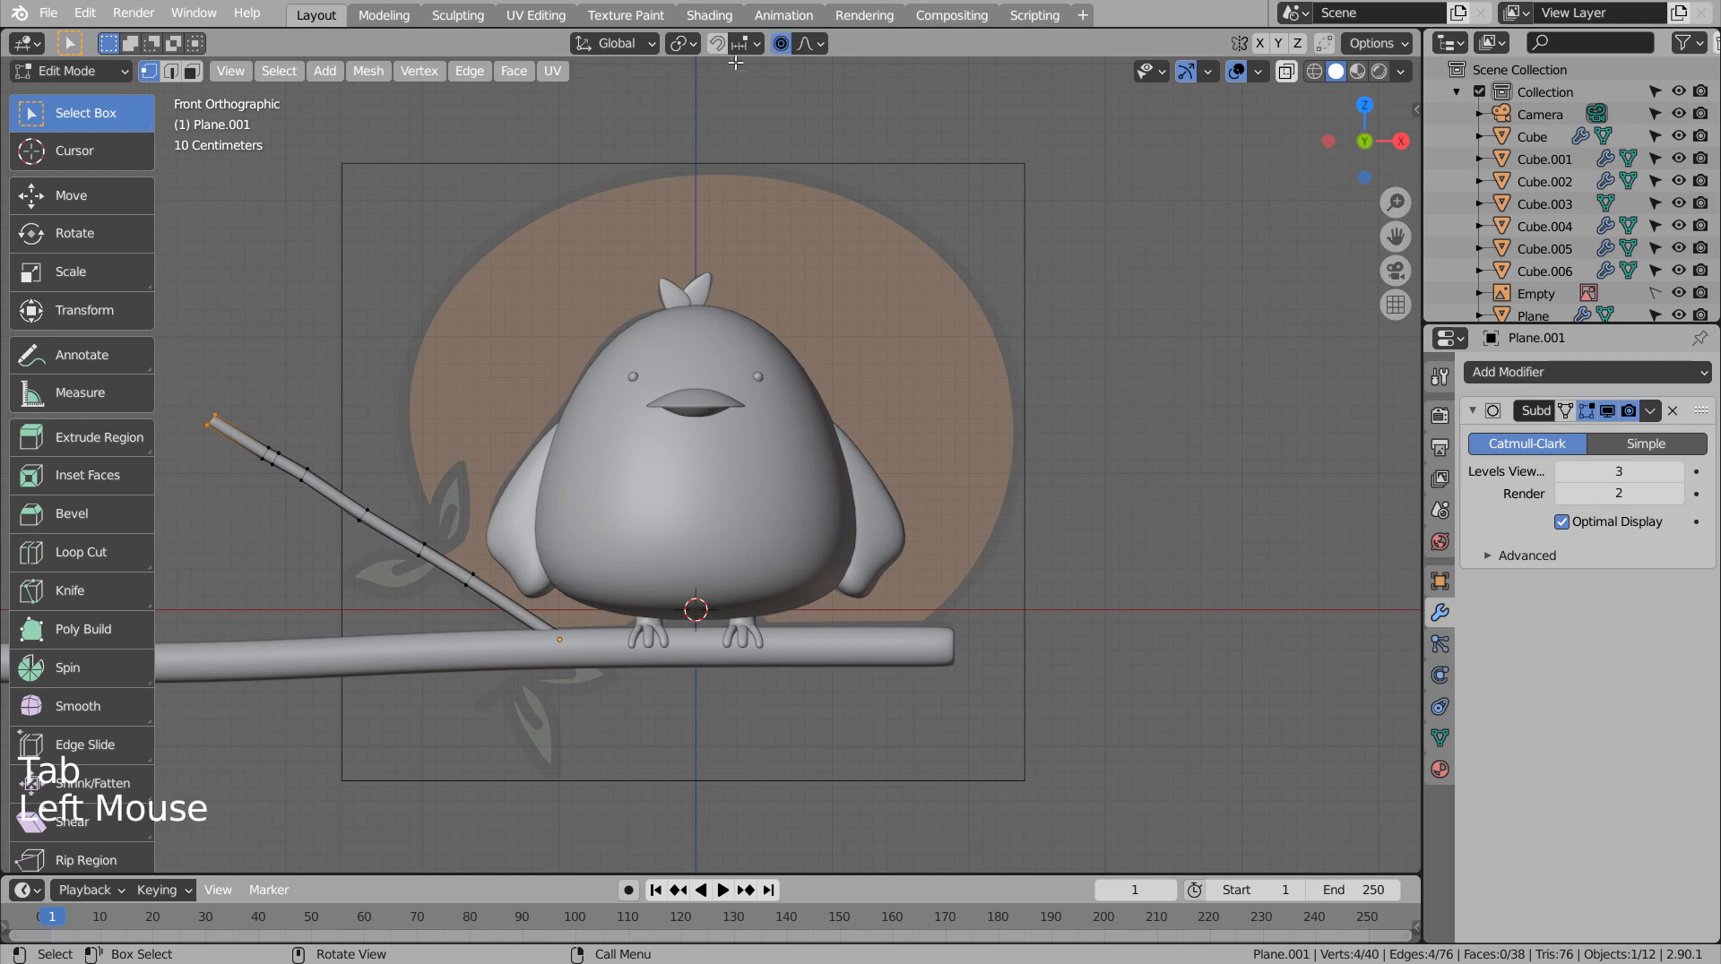
key("g")
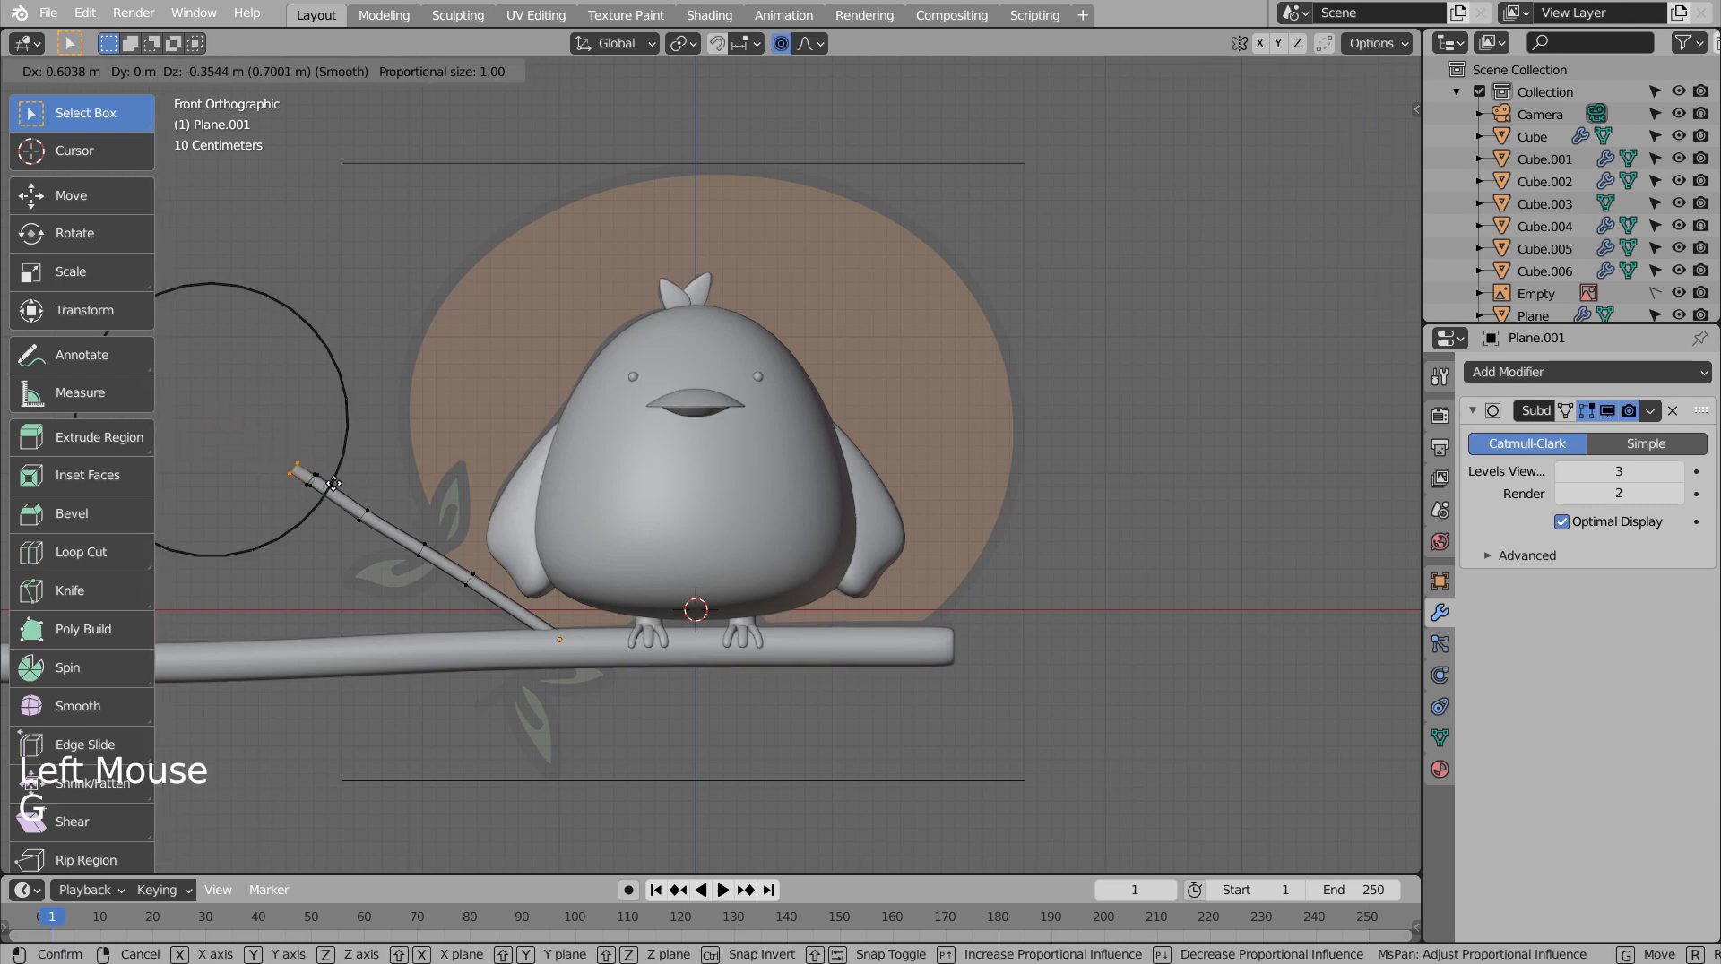
scroll(394, 506, "down", 9)
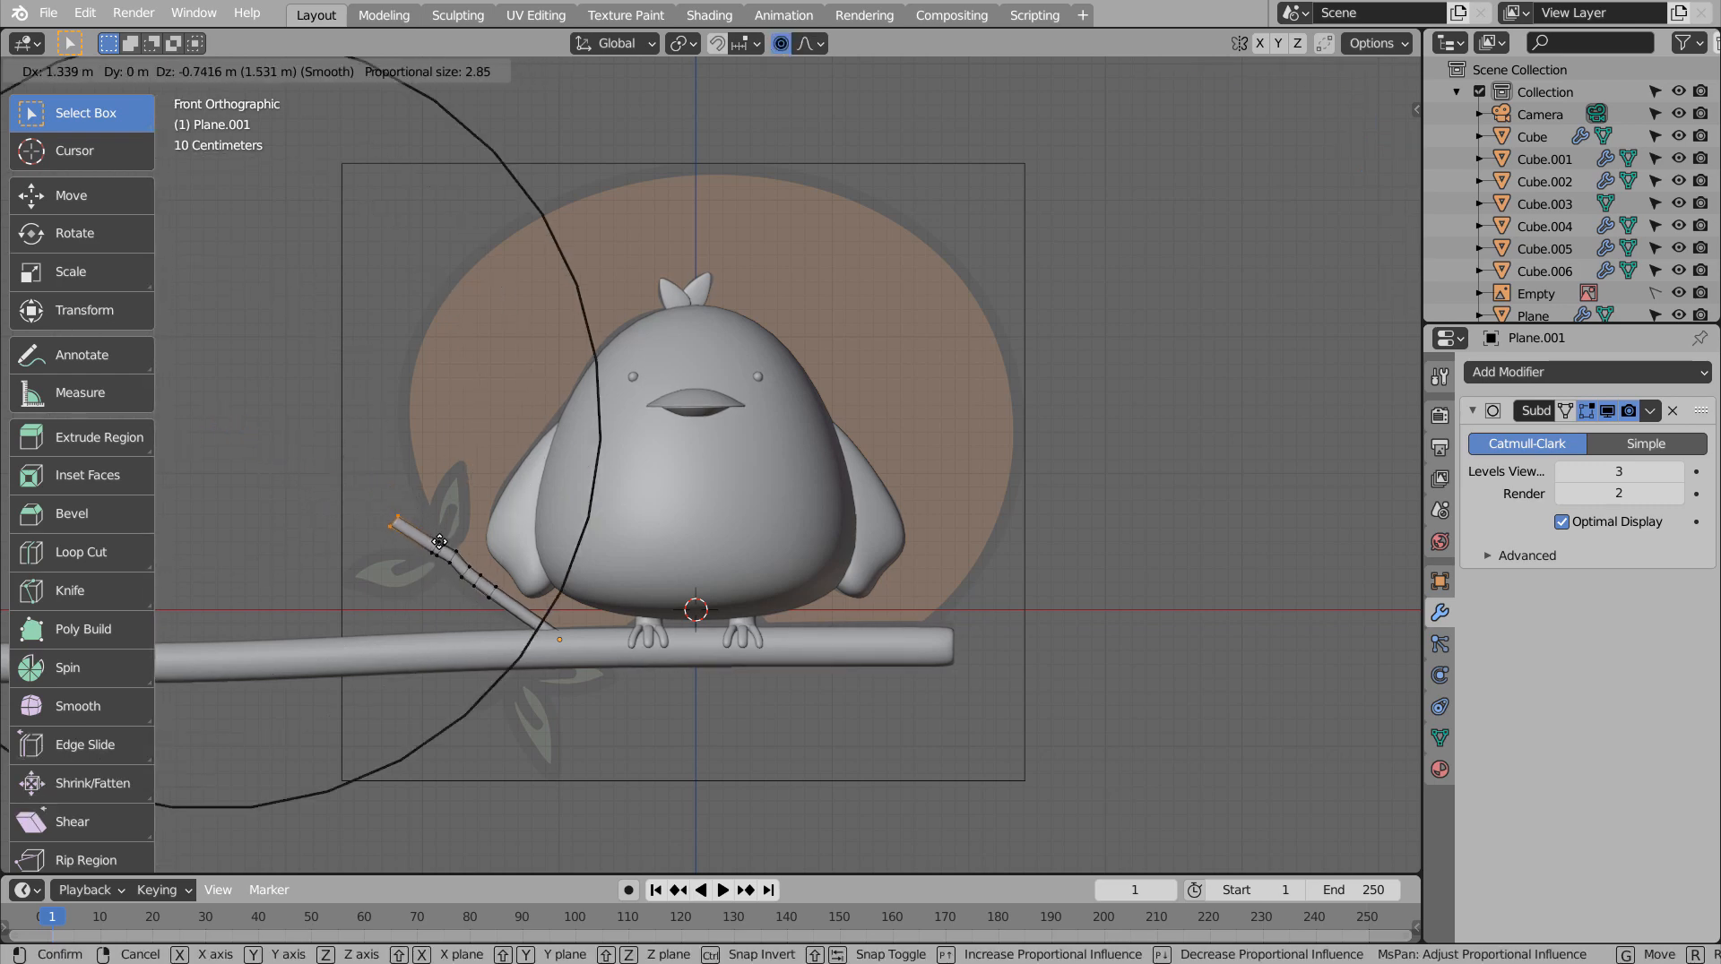
left_click(450, 542)
Curve the twig by rotating its tip about 25.6° with a proportional size of 1.33, and check it against the reference in Object Mode.
key("r")
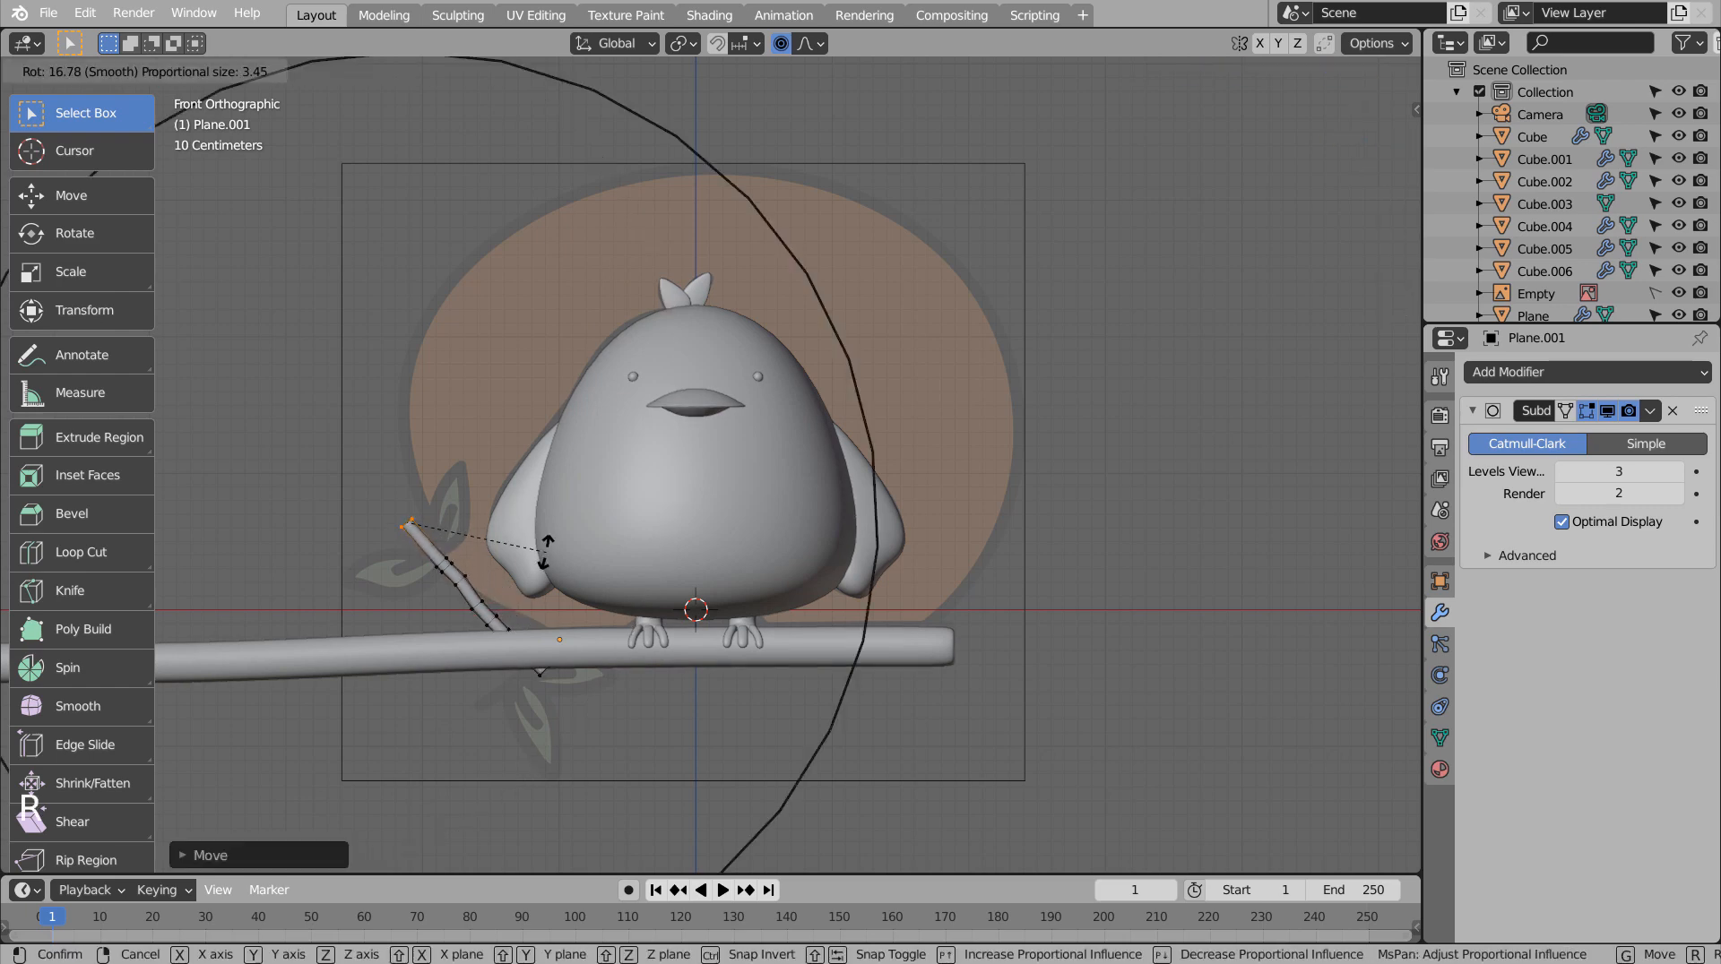
scroll(545, 556, "up", 10)
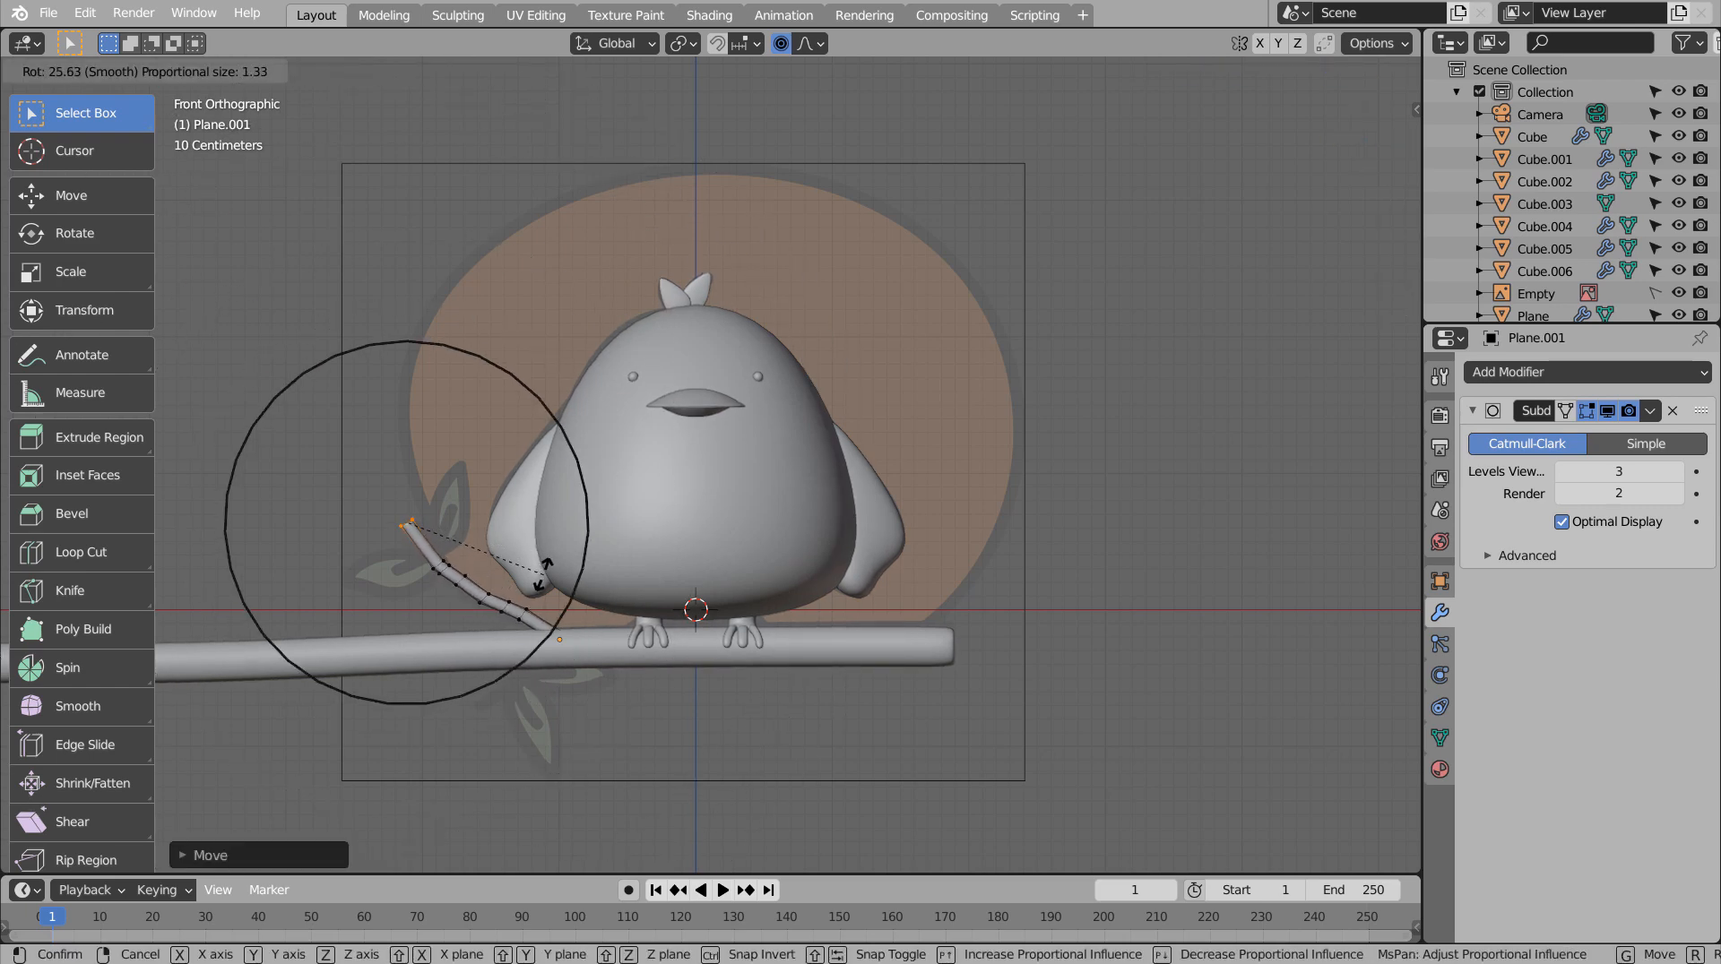
left_click(541, 574)
key("Tab")
key("shift+z")
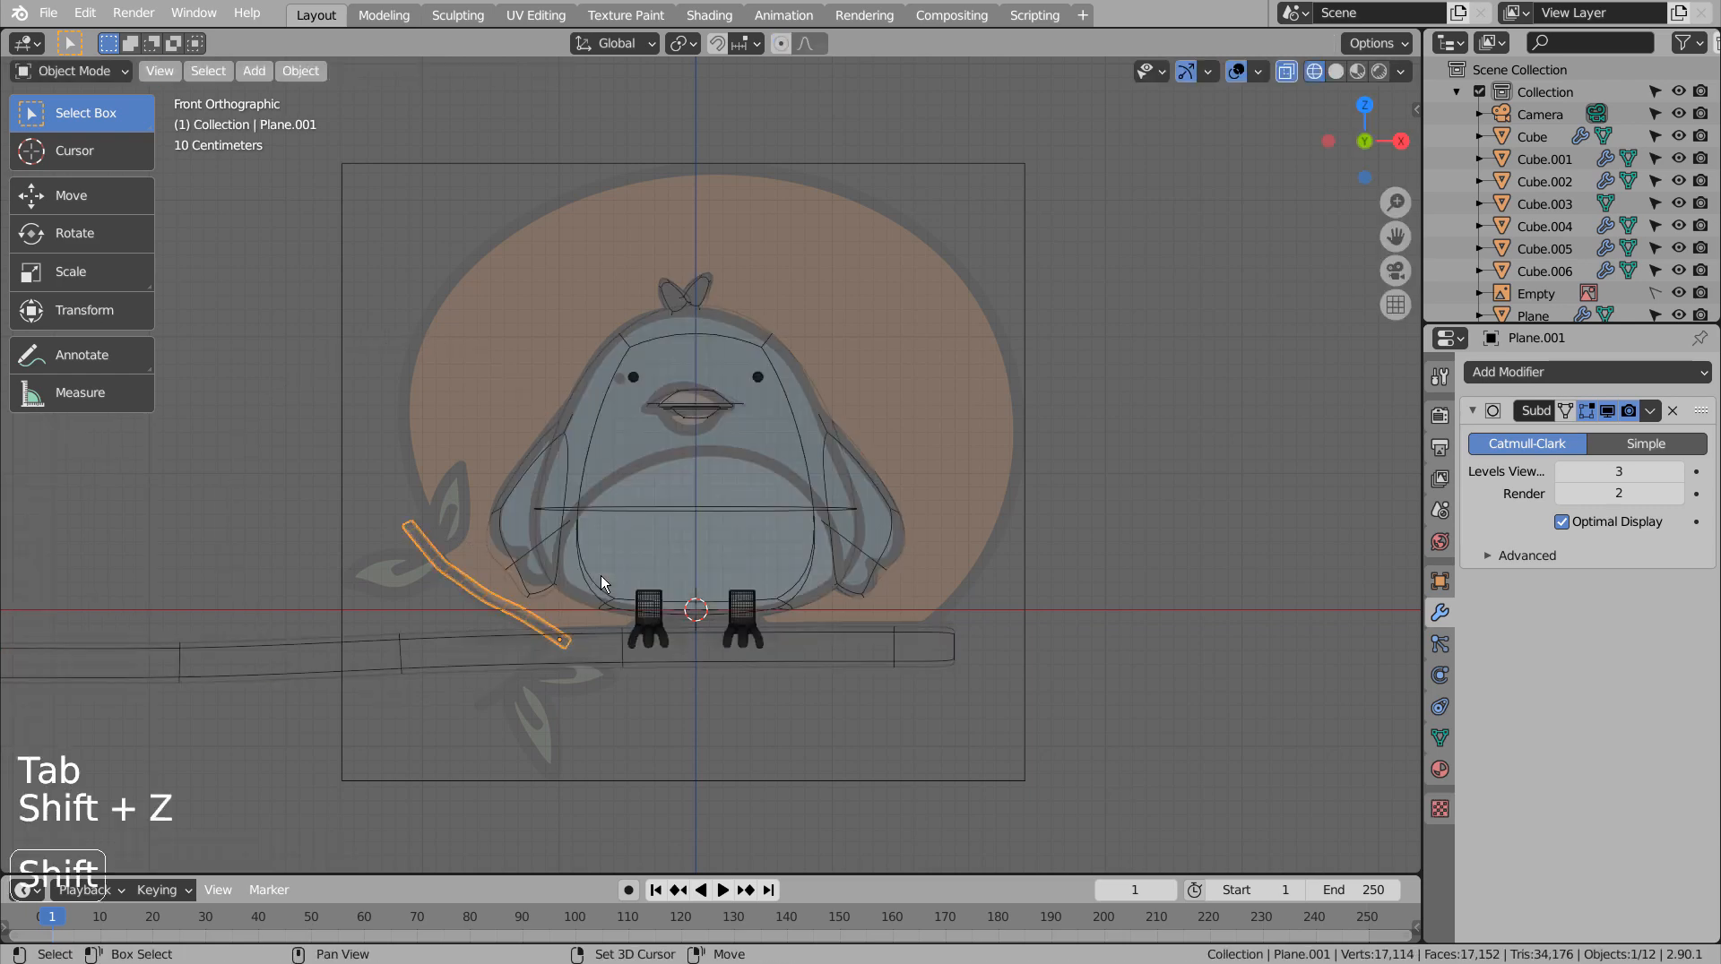
key("shift+z")
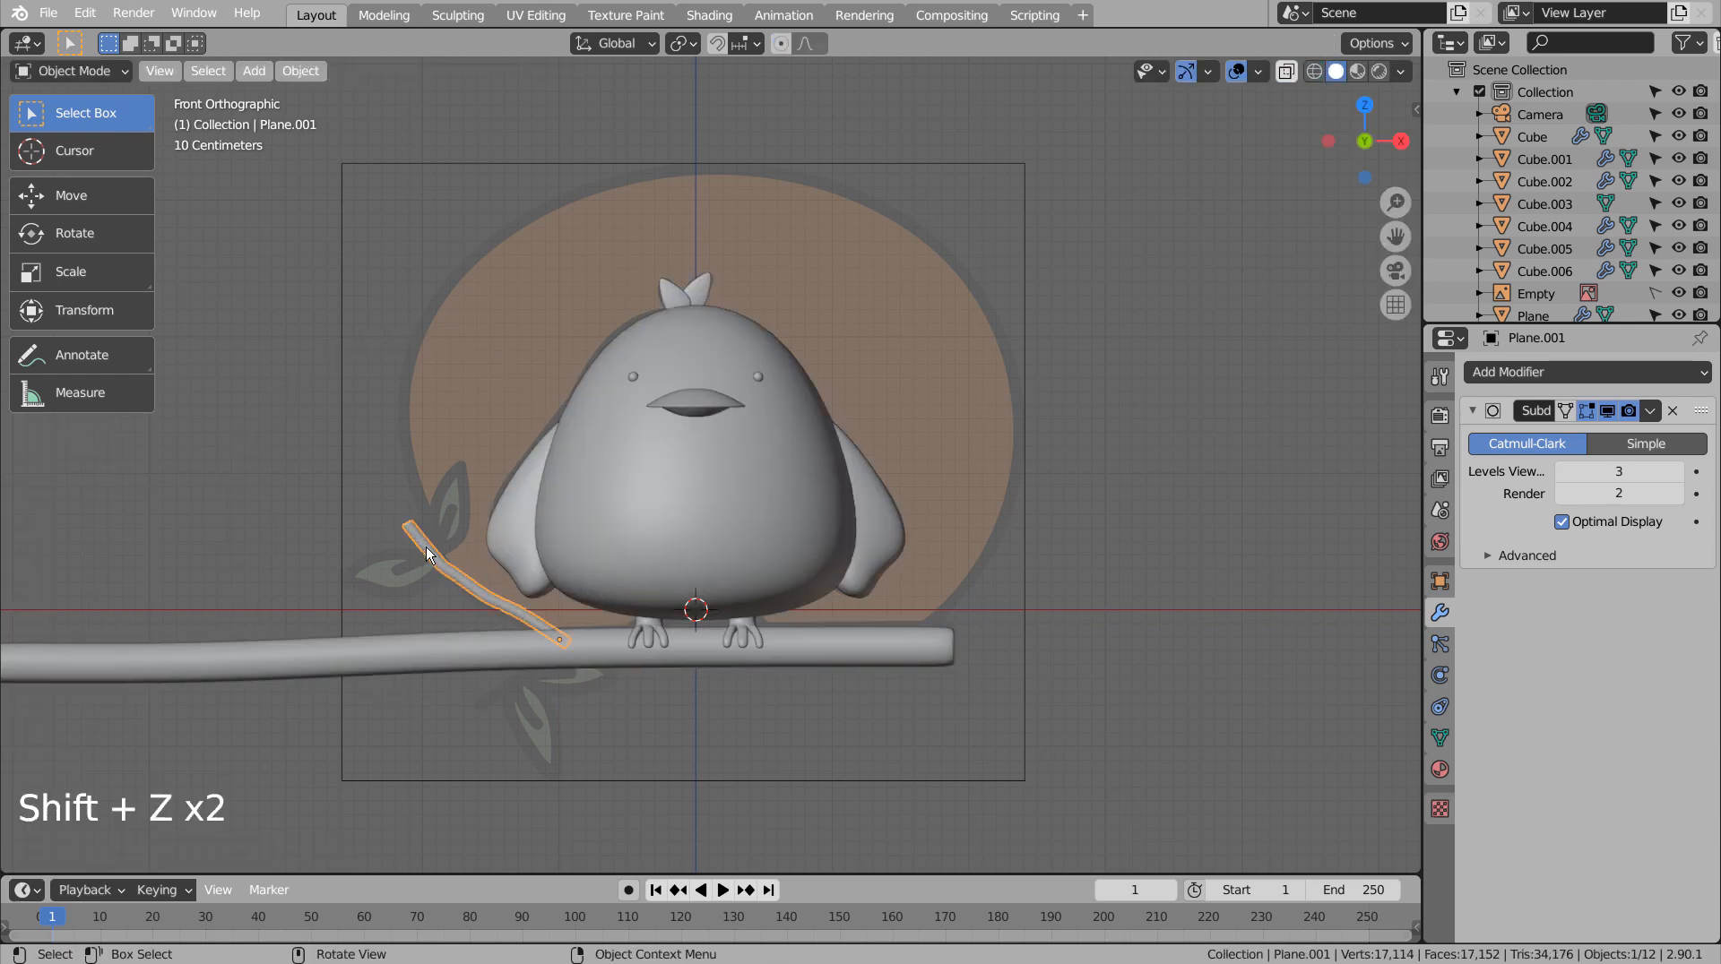
Duplicate the upper twig, then rotate, shrink and place the copy below the main branch over the reference's lower twig.
key("shift+d")
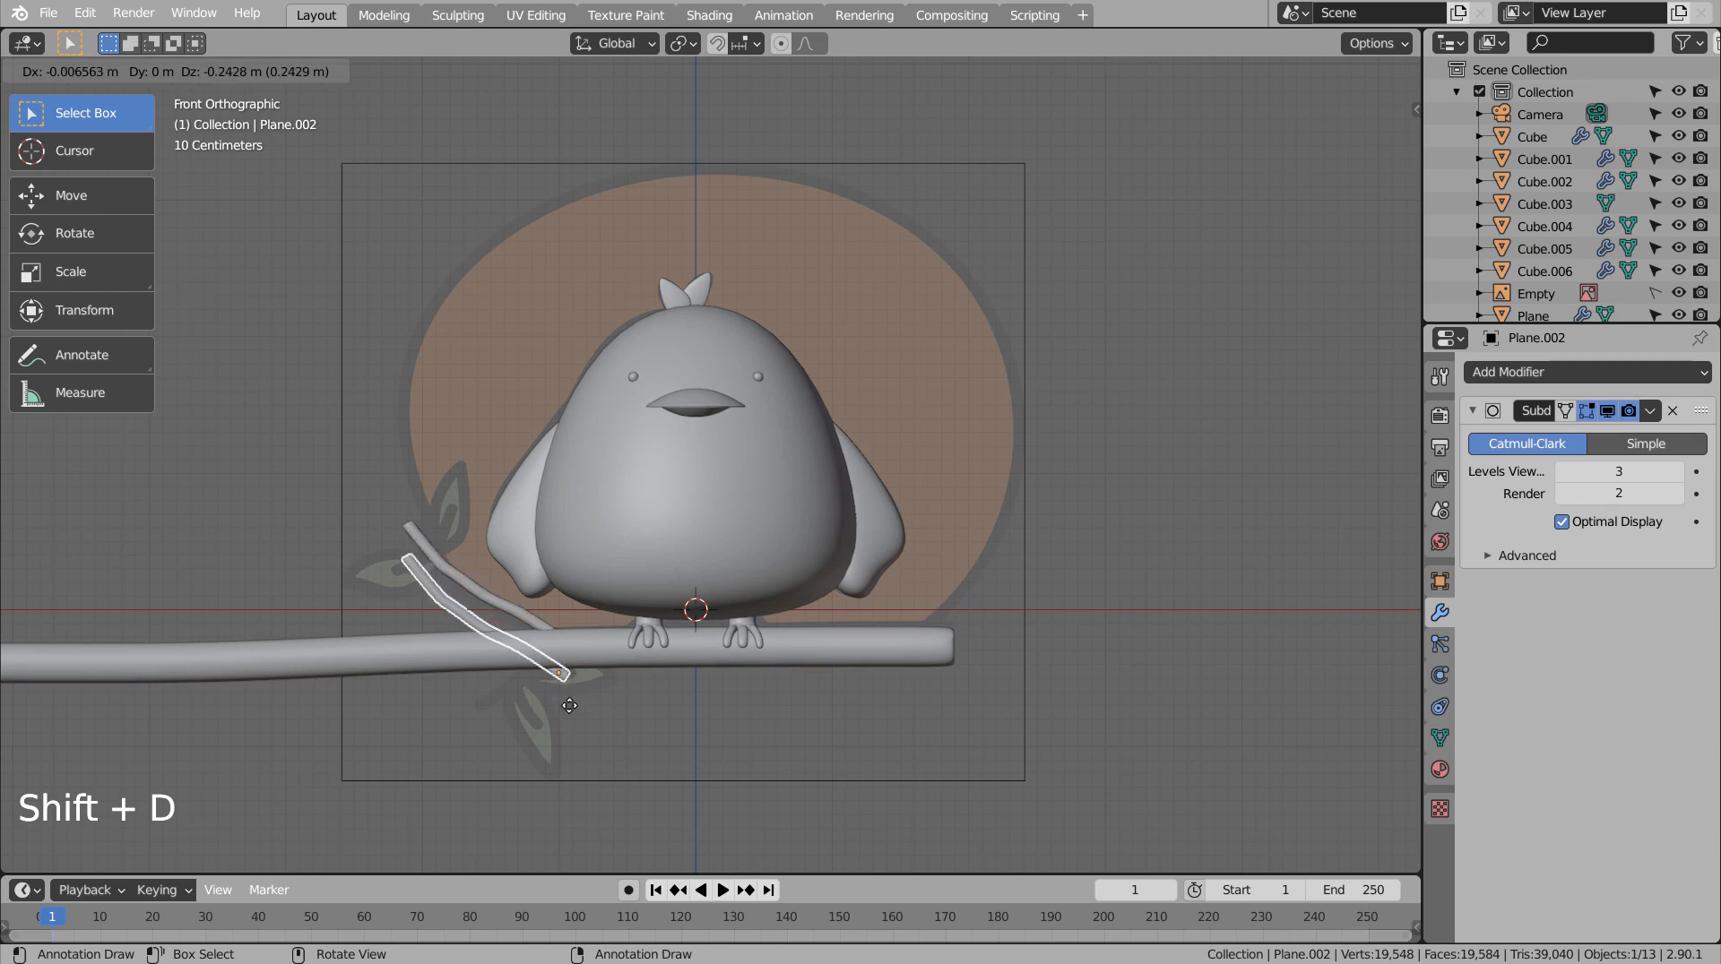
key("r")
left_click(687, 614)
key("s")
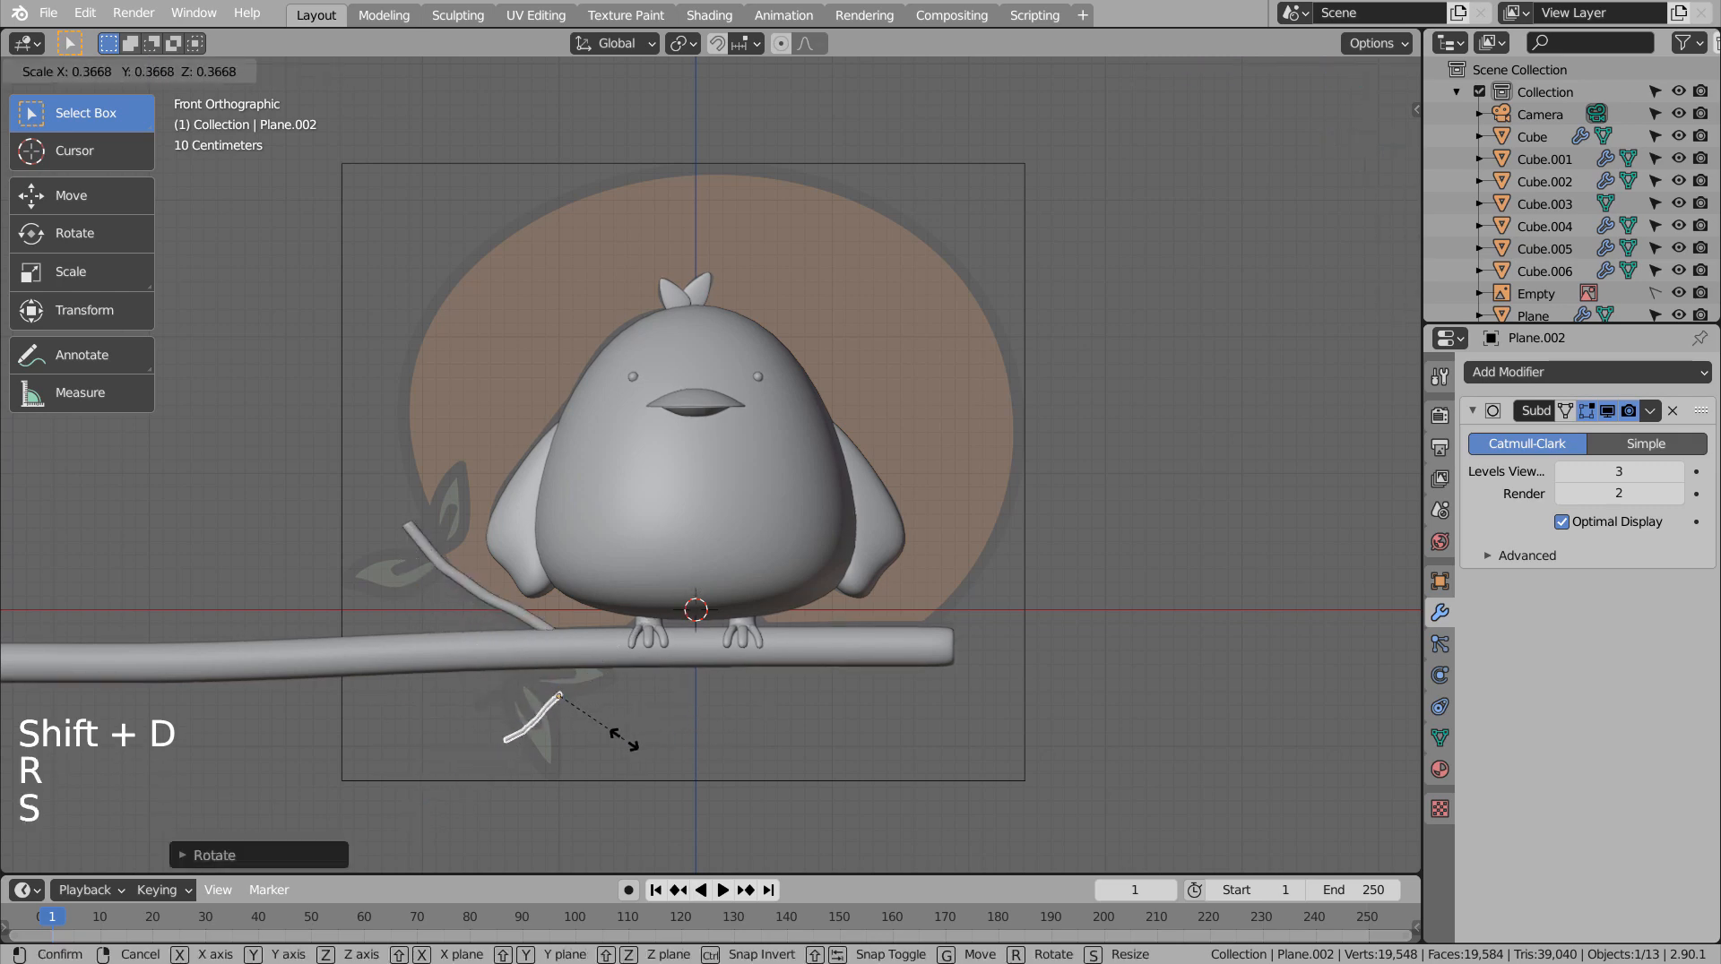
left_click(658, 739)
key("g")
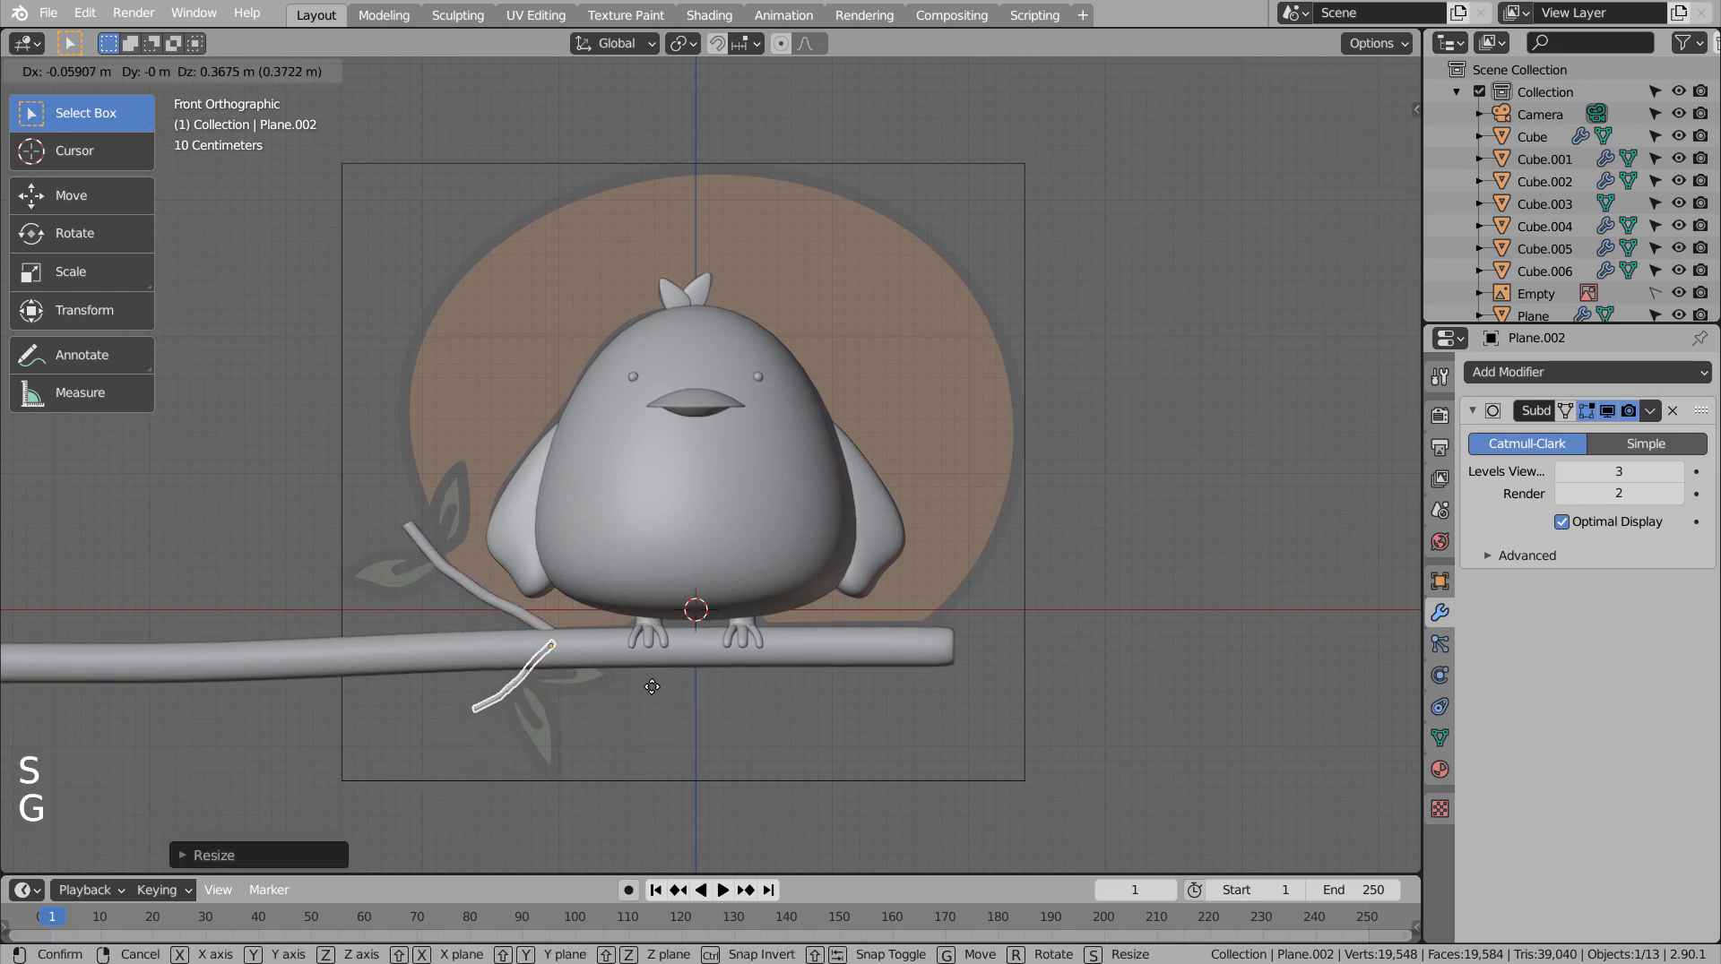
left_click(746, 738)
mouse_move(746, 739)
middle_mouse_down()
mouse_move(707, 738)
mouse_move(905, 719)
mouse_move(732, 718)
middle_mouse_up()
key("KP_1")
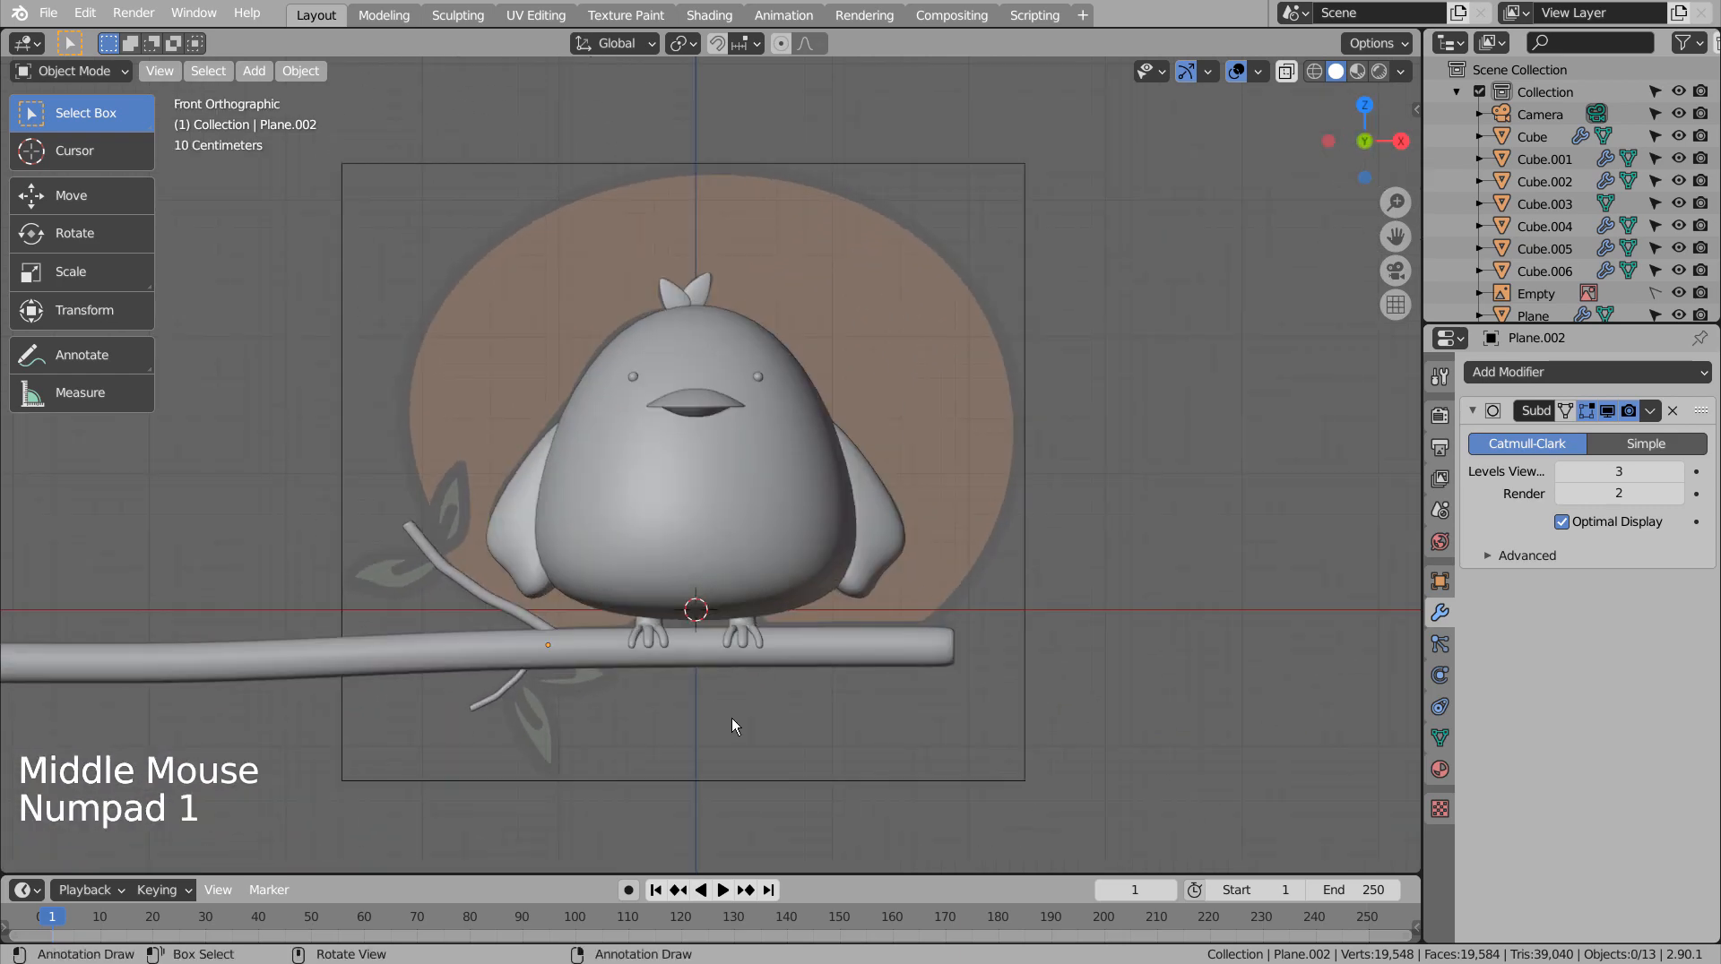
Open the upper twig for mesh editing with proportional editing off and wireframe shading on.
scroll(457, 719, "up", 3)
scroll(337, 622, "up", 2)
middle_click_drag(337, 622, 604, 648, "shift")
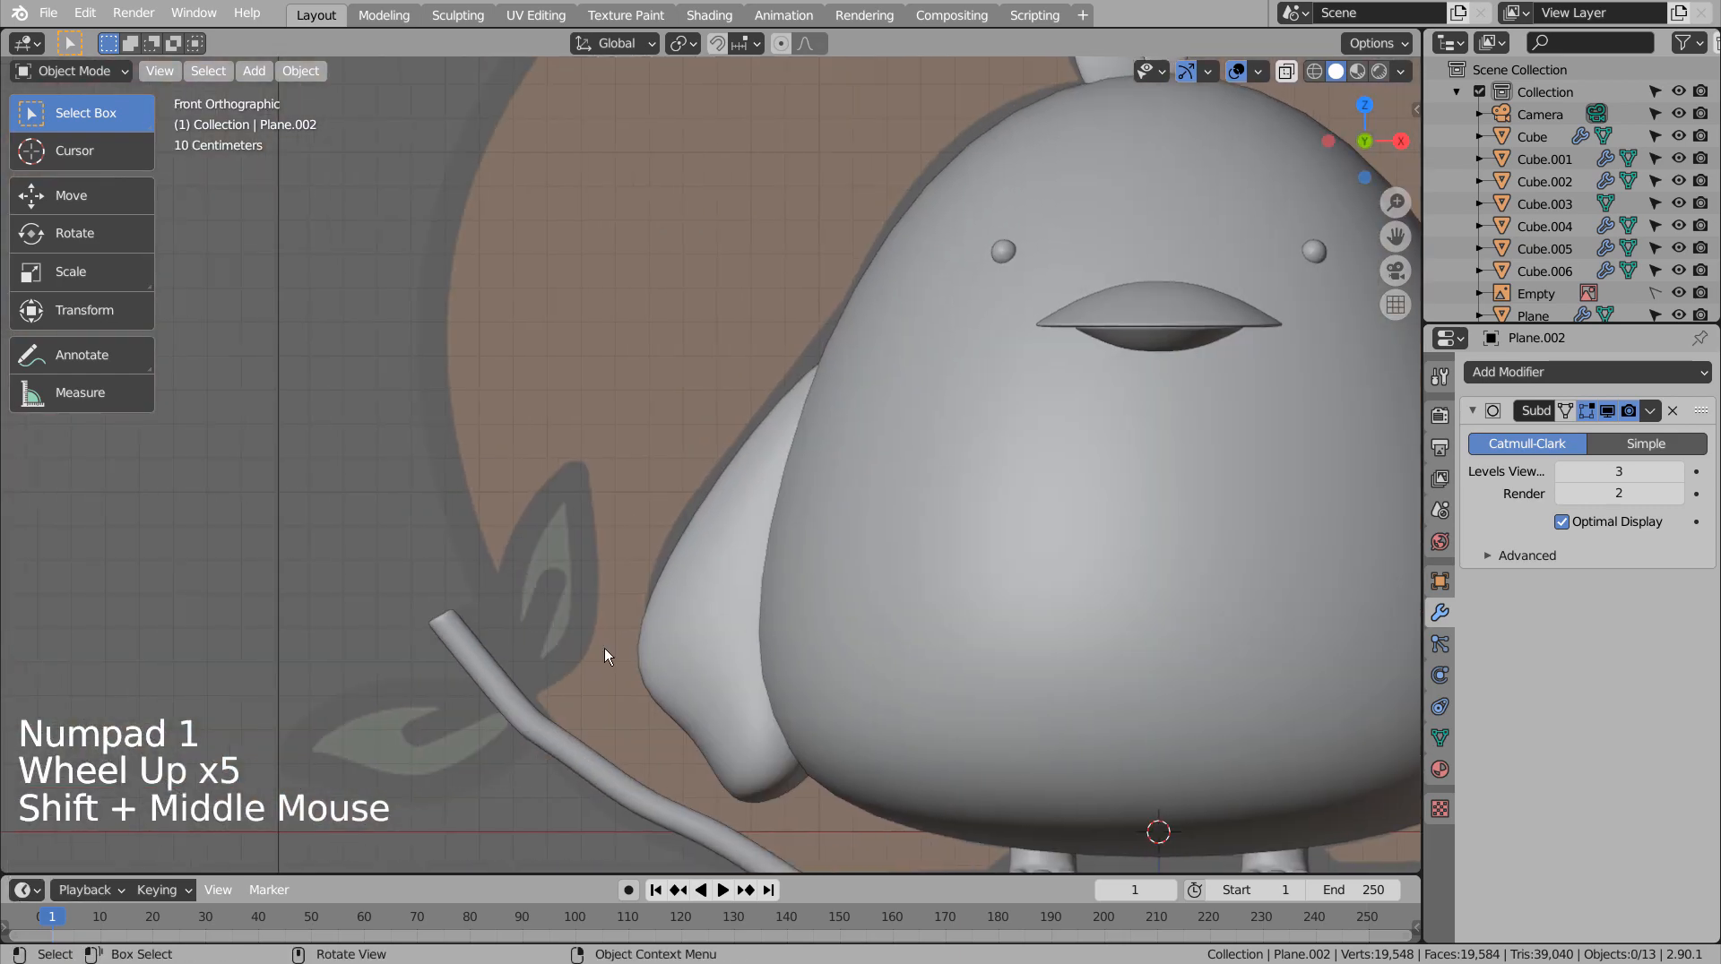
left_click(496, 673)
key("Tab")
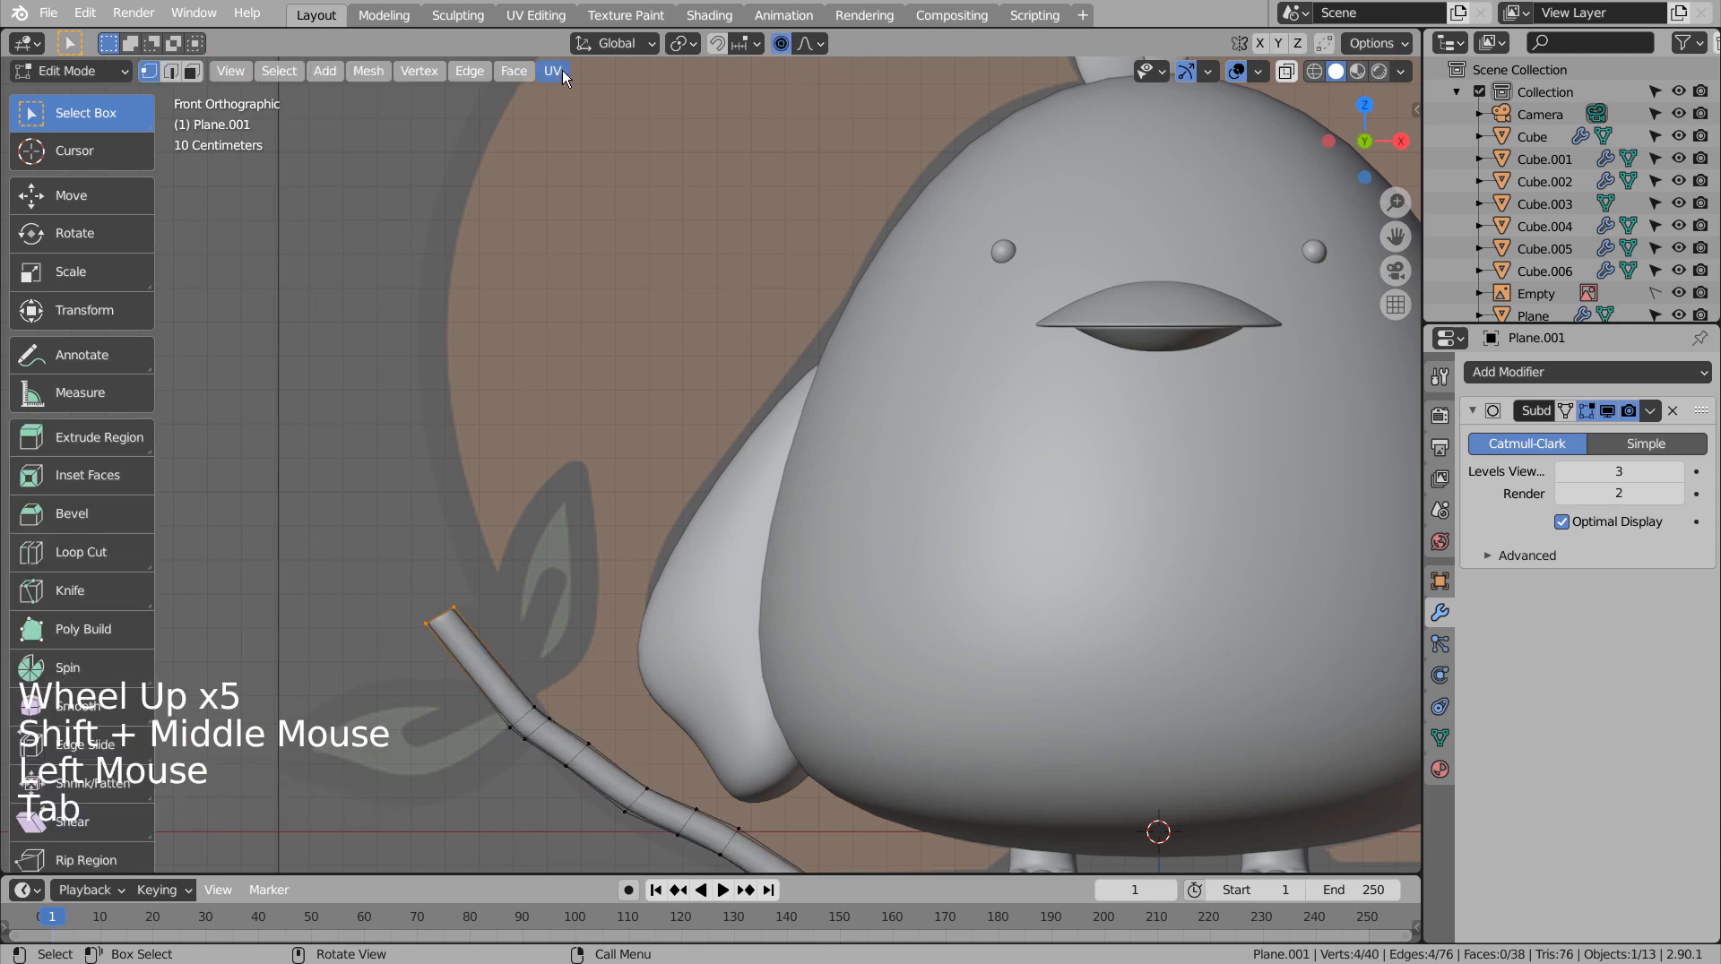
left_click(781, 43)
key("shift+z")
key("s")
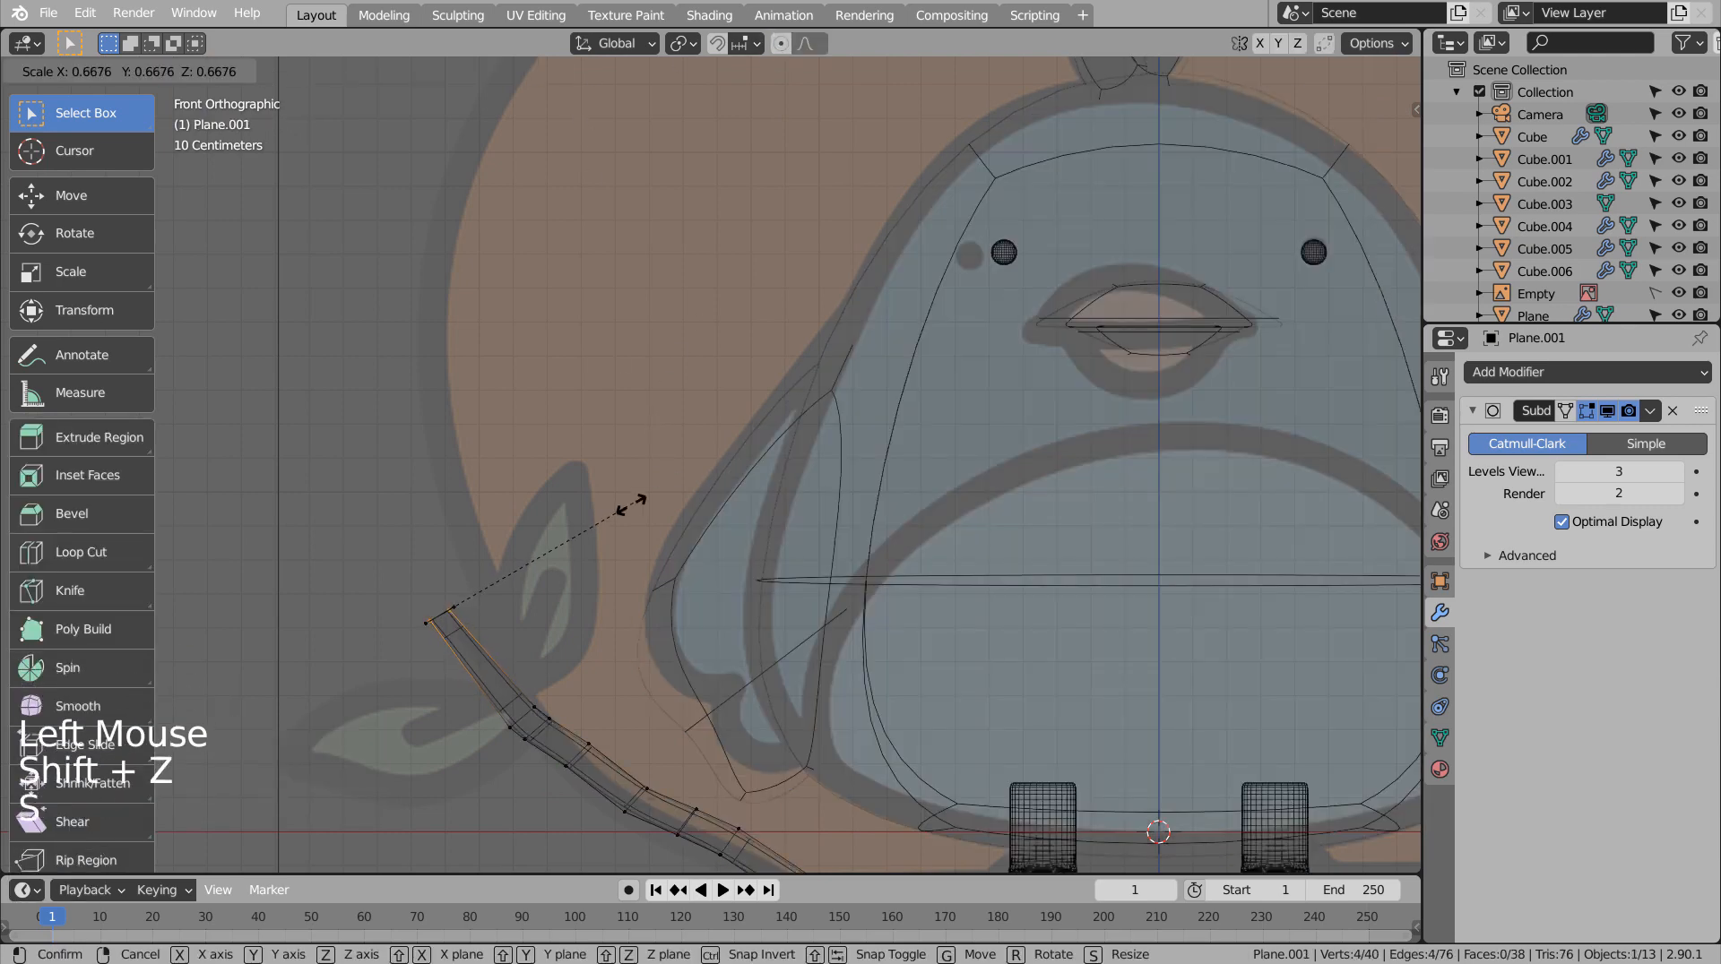
left_click(522, 538)
key("ctrl+z")
Taper the upper twig by scaling down all the vertices at its free end, then return to solid-shaded Object Mode.
left_click(385, 542)
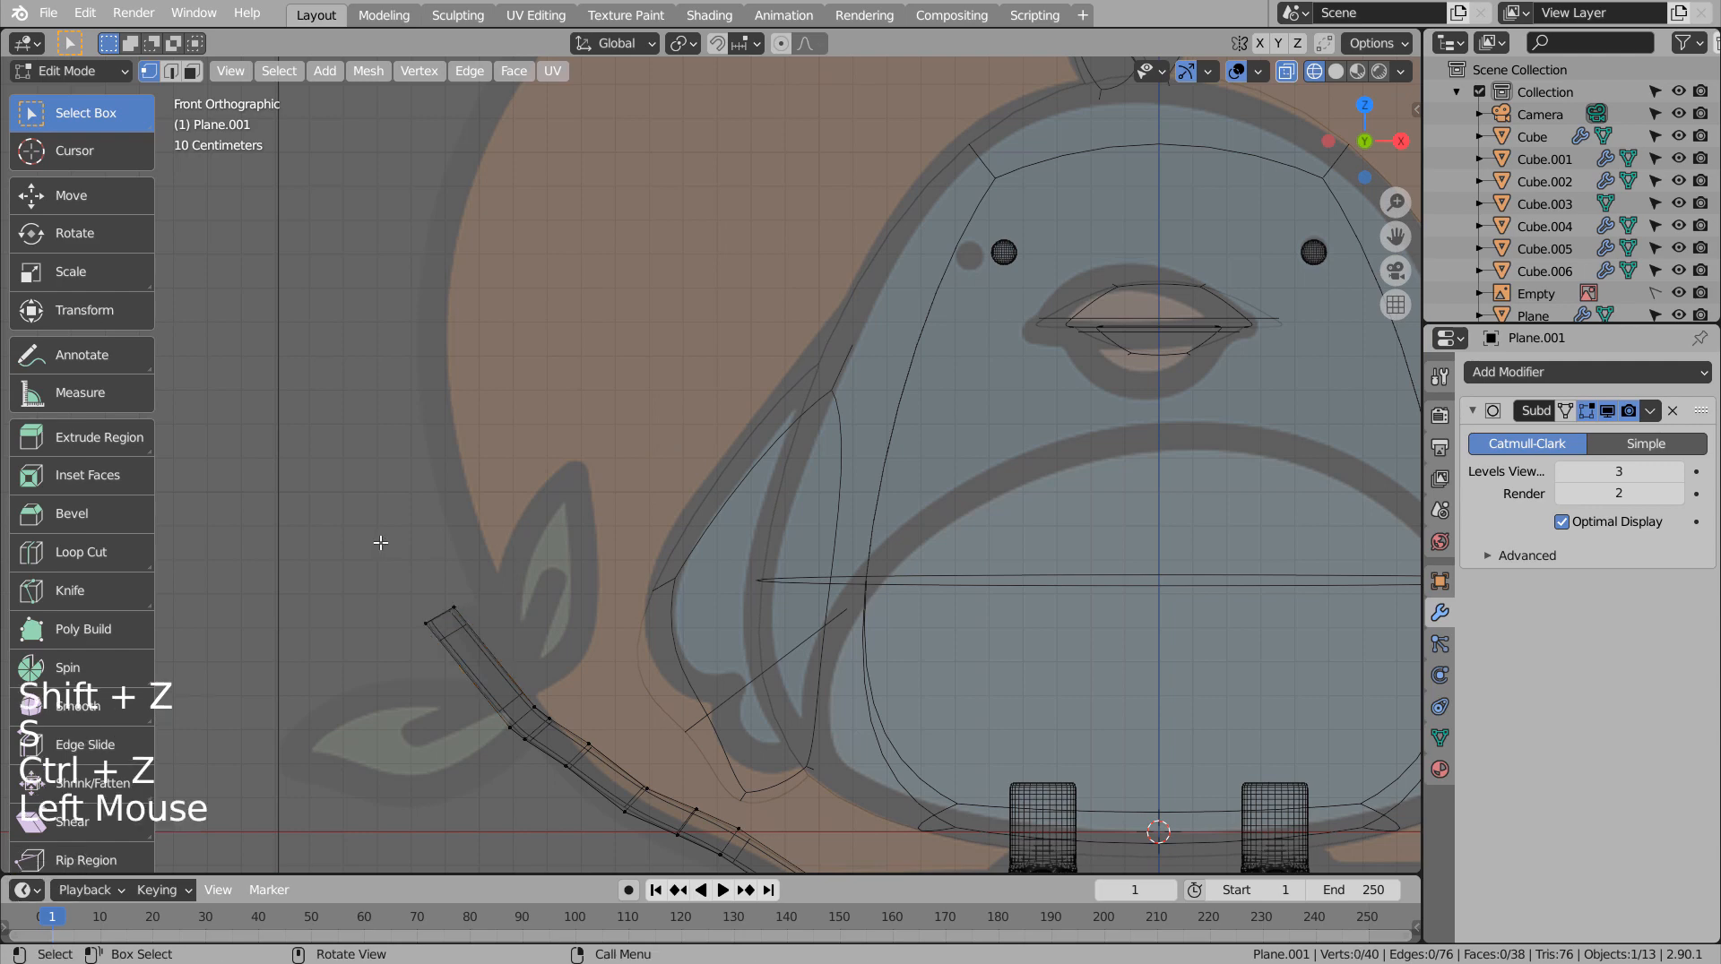
key("b")
left_click_drag(337, 577, 537, 645)
key("s")
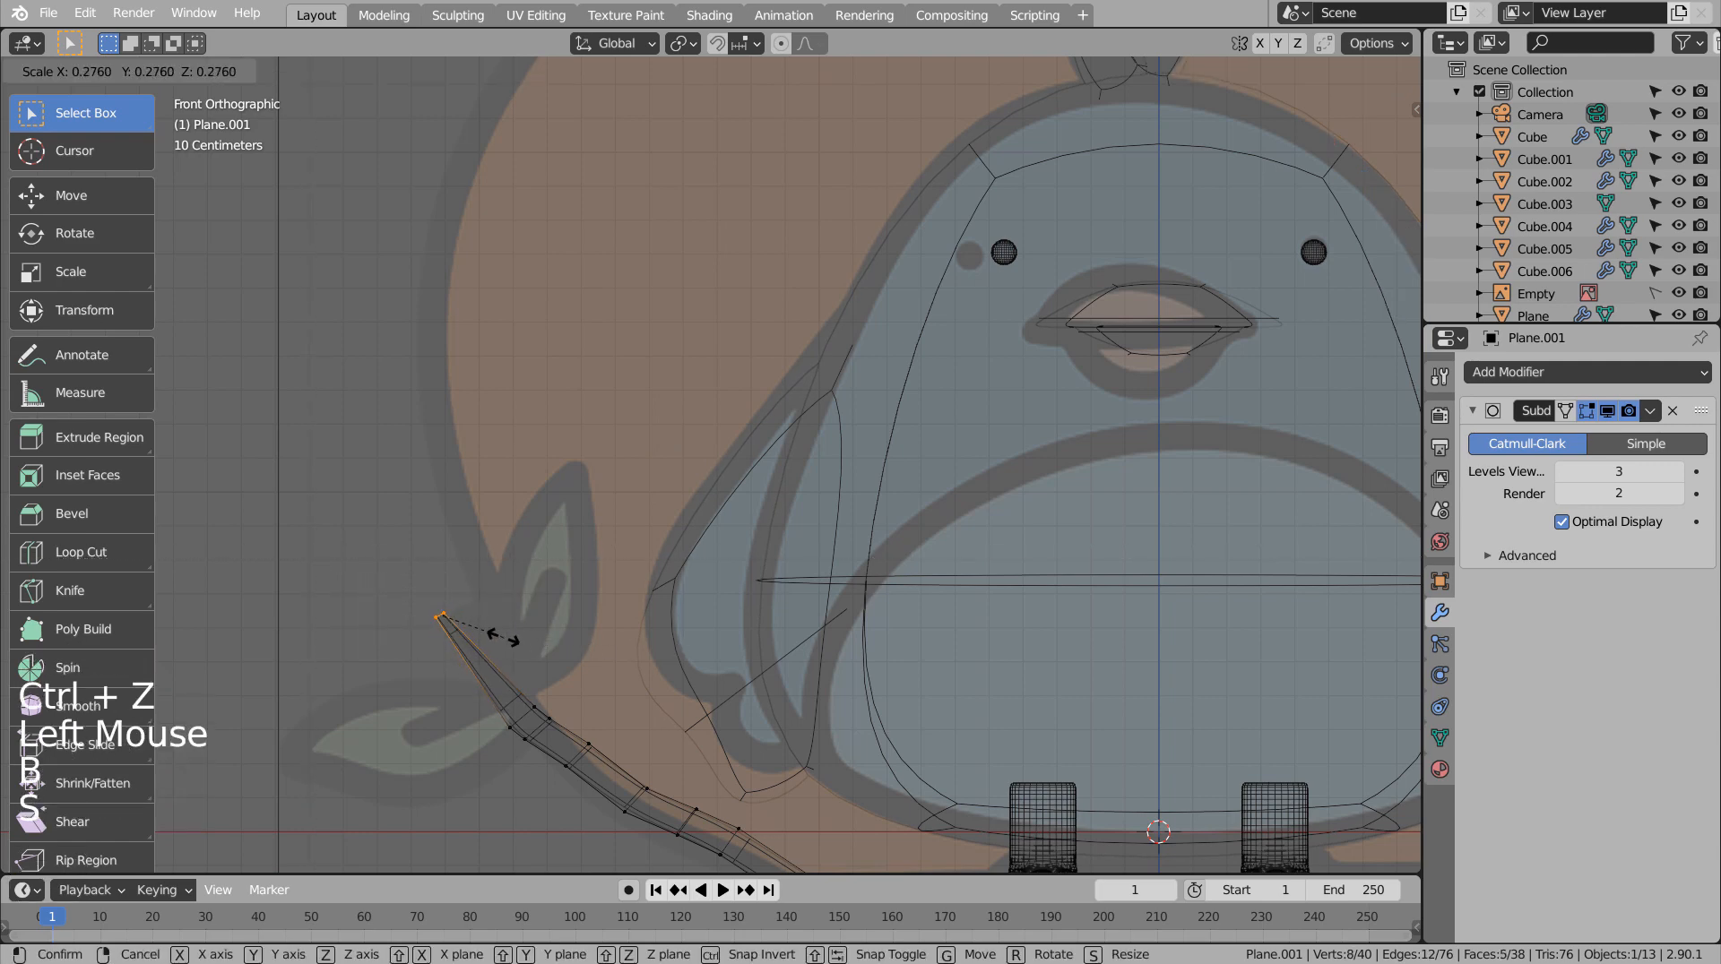
left_click(536, 639)
key("Tab")
scroll(565, 638, "down", 7)
left_click(760, 727)
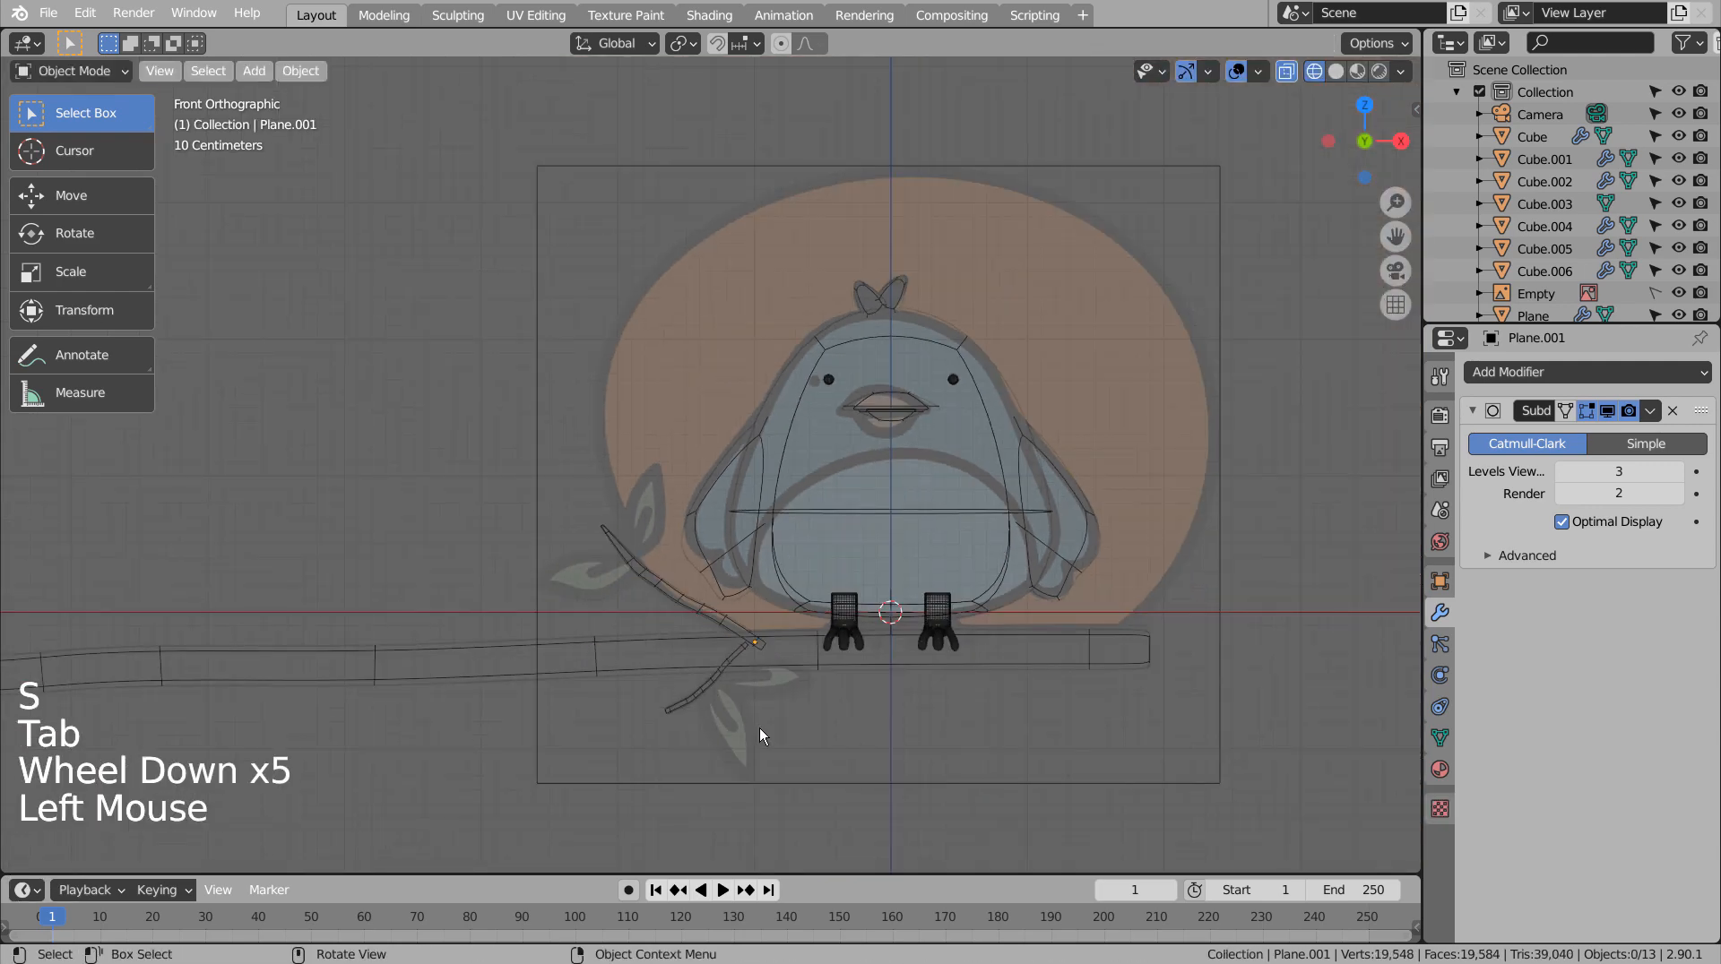
key("shift+z")
left_click(911, 708)
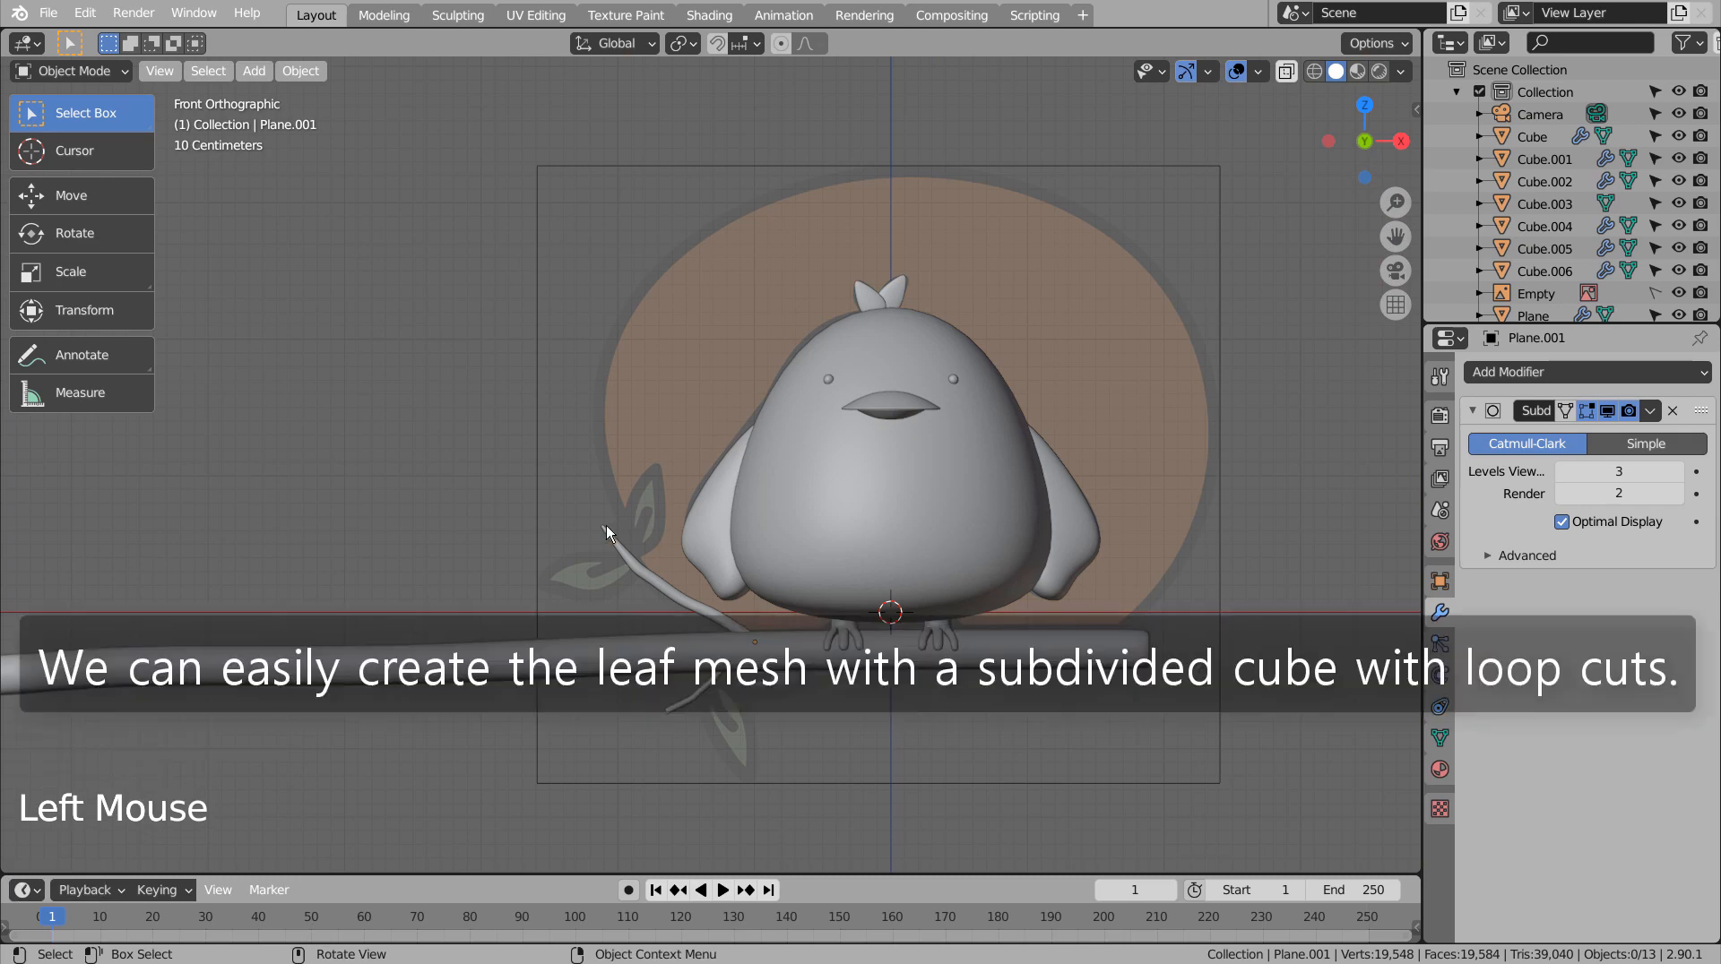
Add a mesh plane, rotate it 90° about X, and give it a level 3 Subdivision Surface modifier.
key("shift+a")
mouse_move(418, 450)
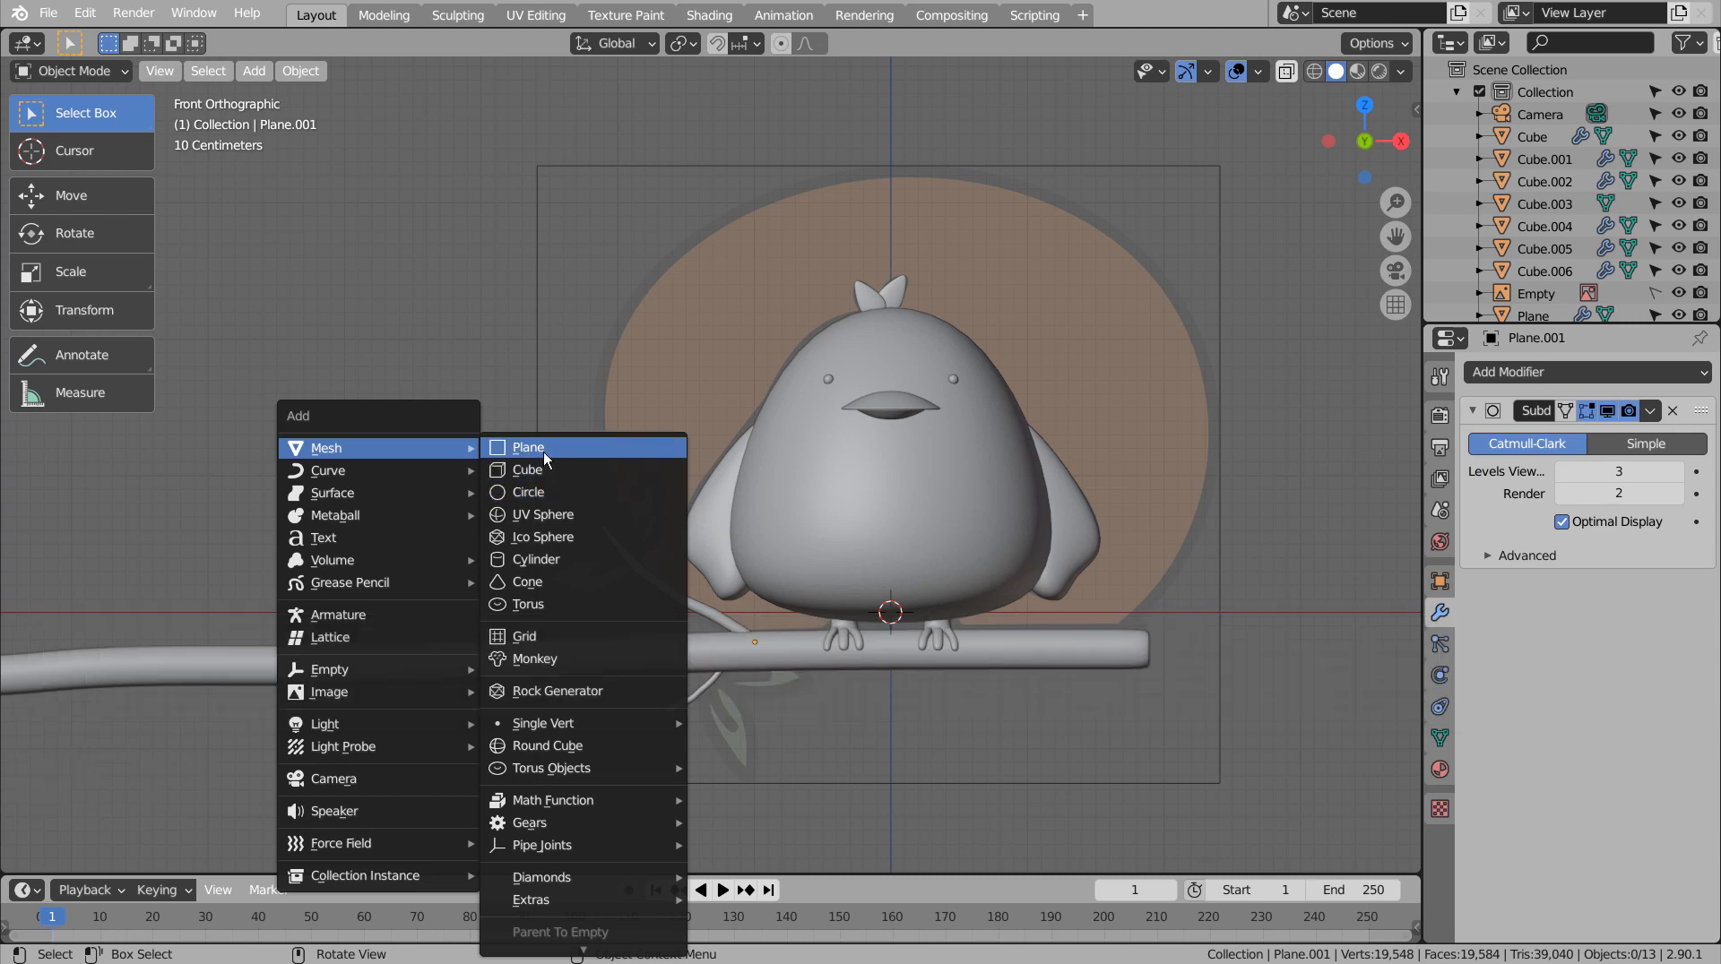
left_click(543, 451)
key("r")
key("x")
key("9")
key("0")
key("Return")
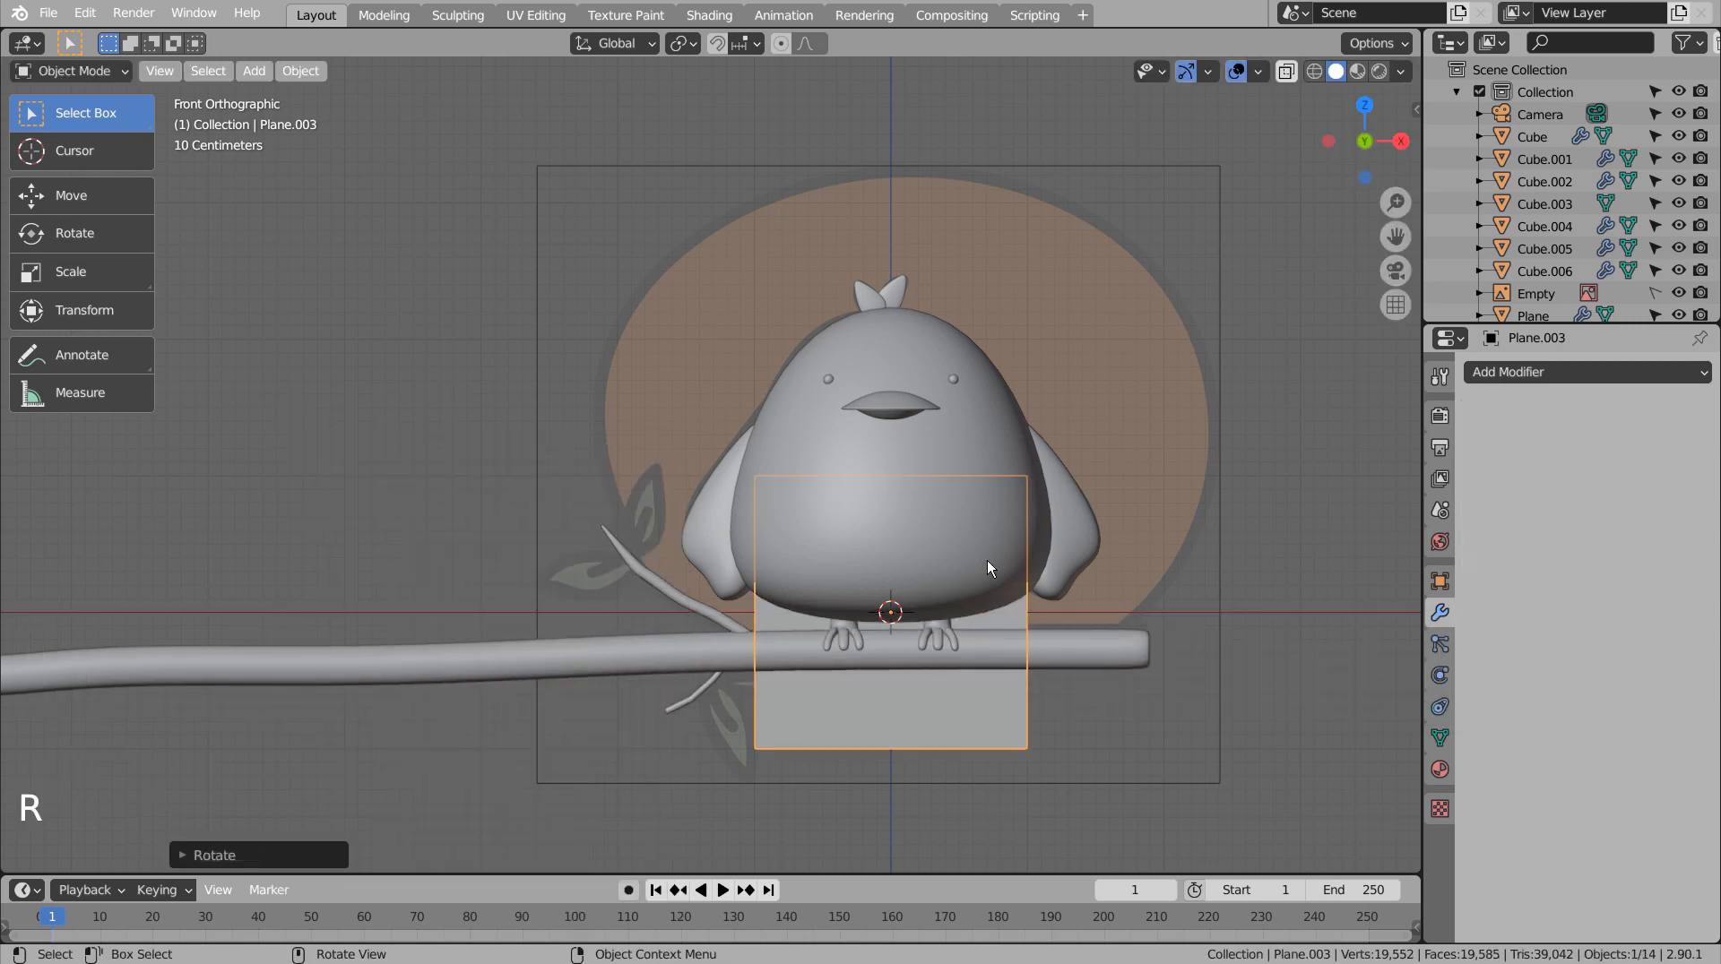
key("ctrl+3")
Scale the new plane's upper edge down to a narrow end in wireframe Edit Mode.
key("Tab")
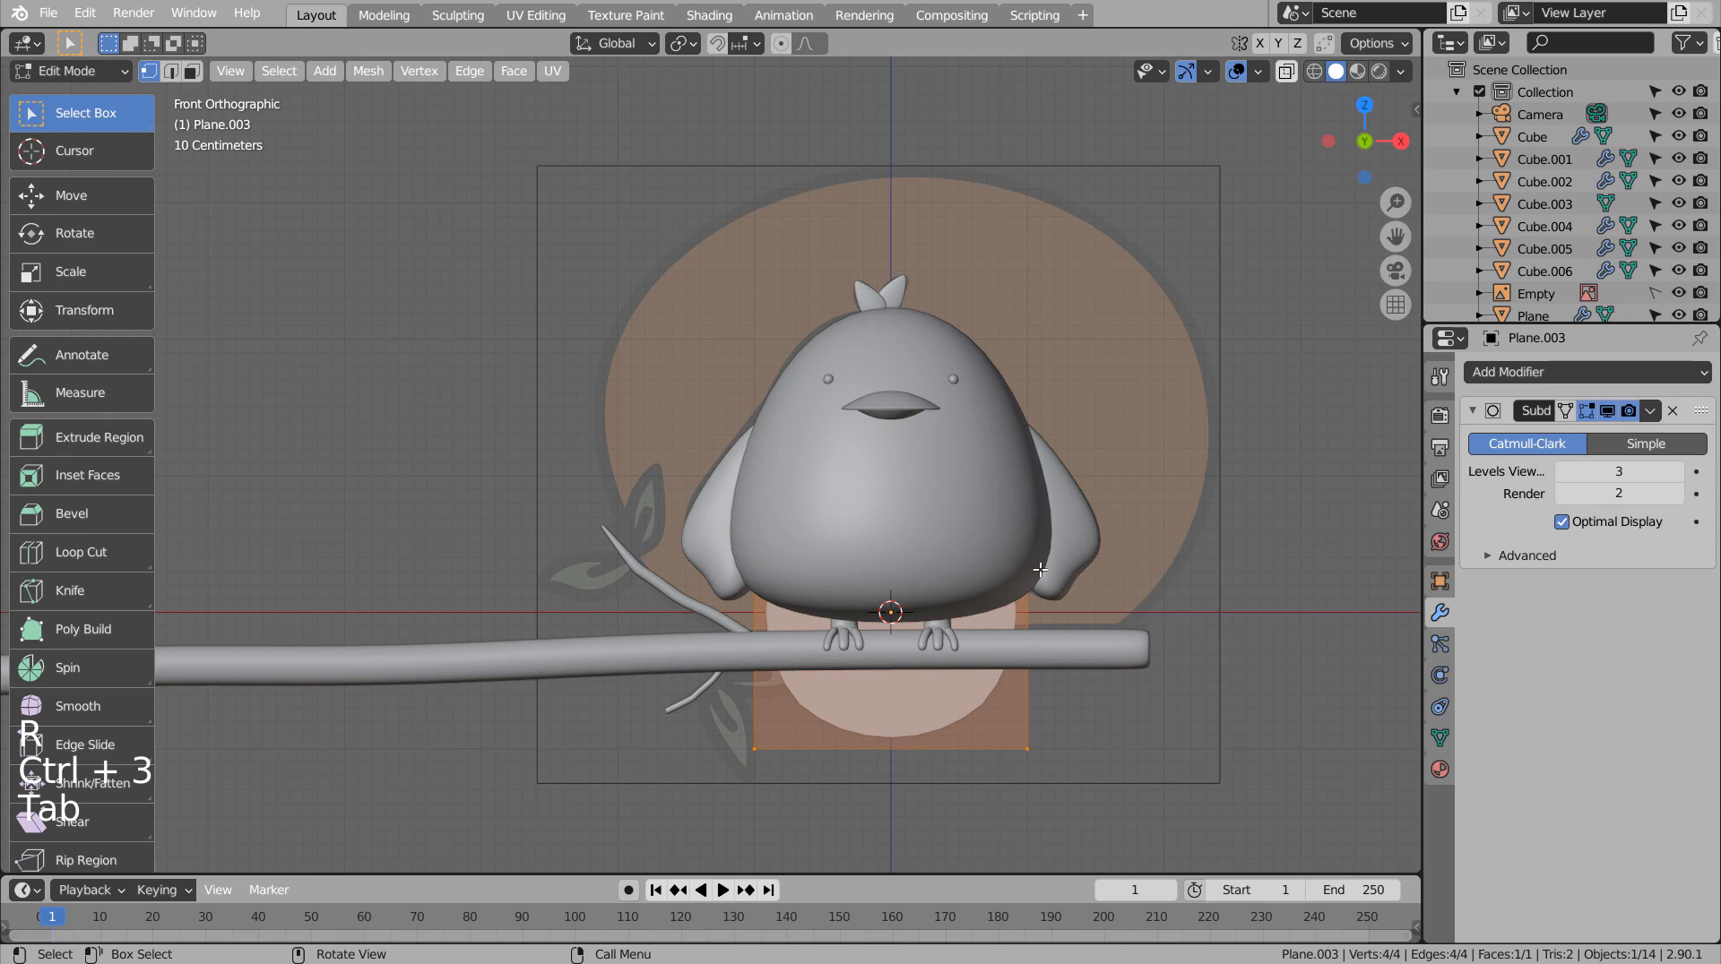
key("shift+z")
left_click(309, 526)
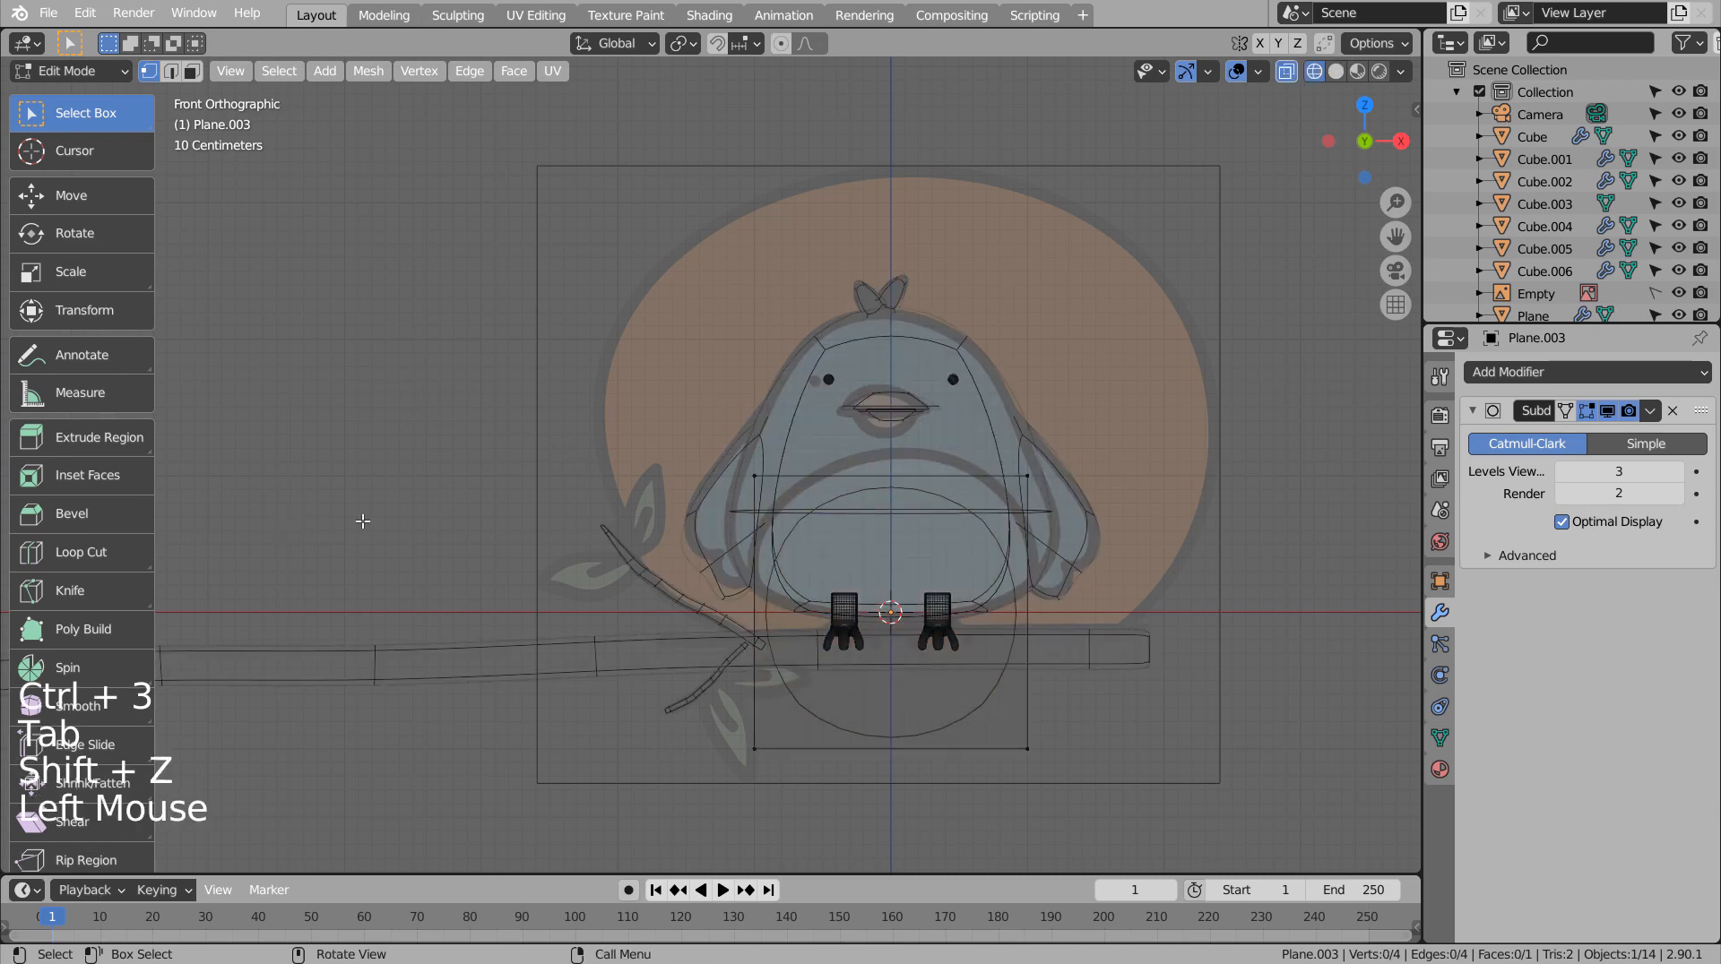
key("b")
left_click_drag(592, 454, 1140, 541)
key("s")
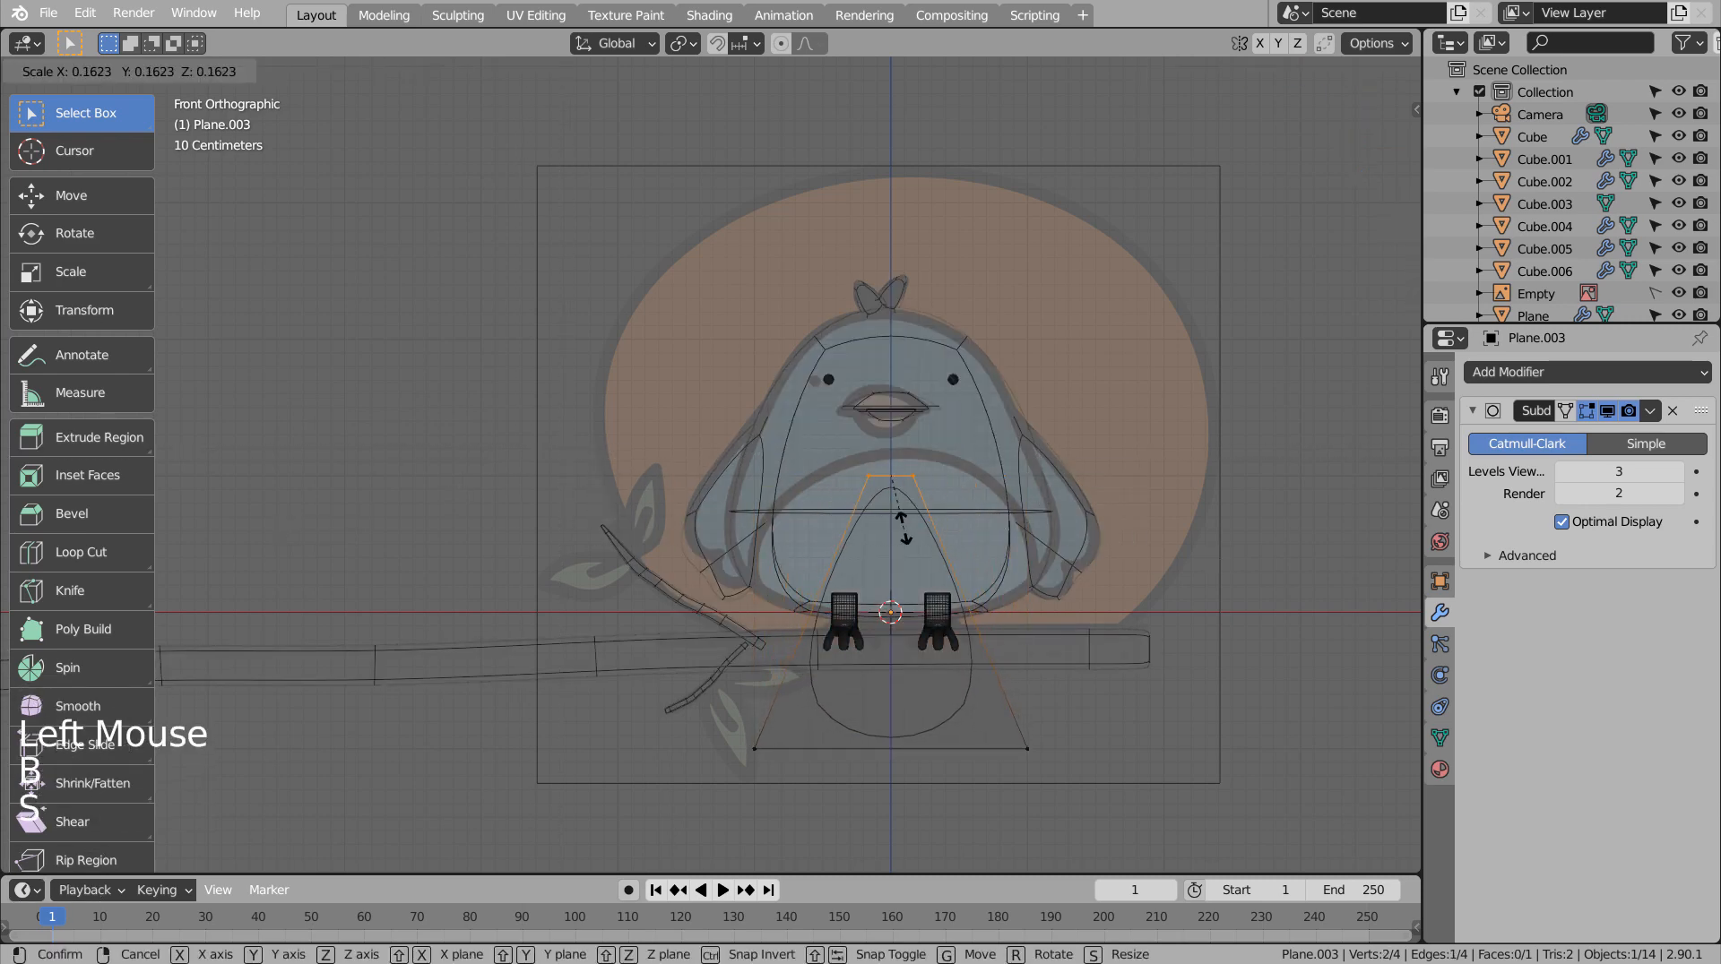
key("Tab")
key("Tab")
Add a centred vertical loop cut to the plane and lower its bottom vertex about 0.94 m along Z to form a leaf tip.
key("ctrl+r")
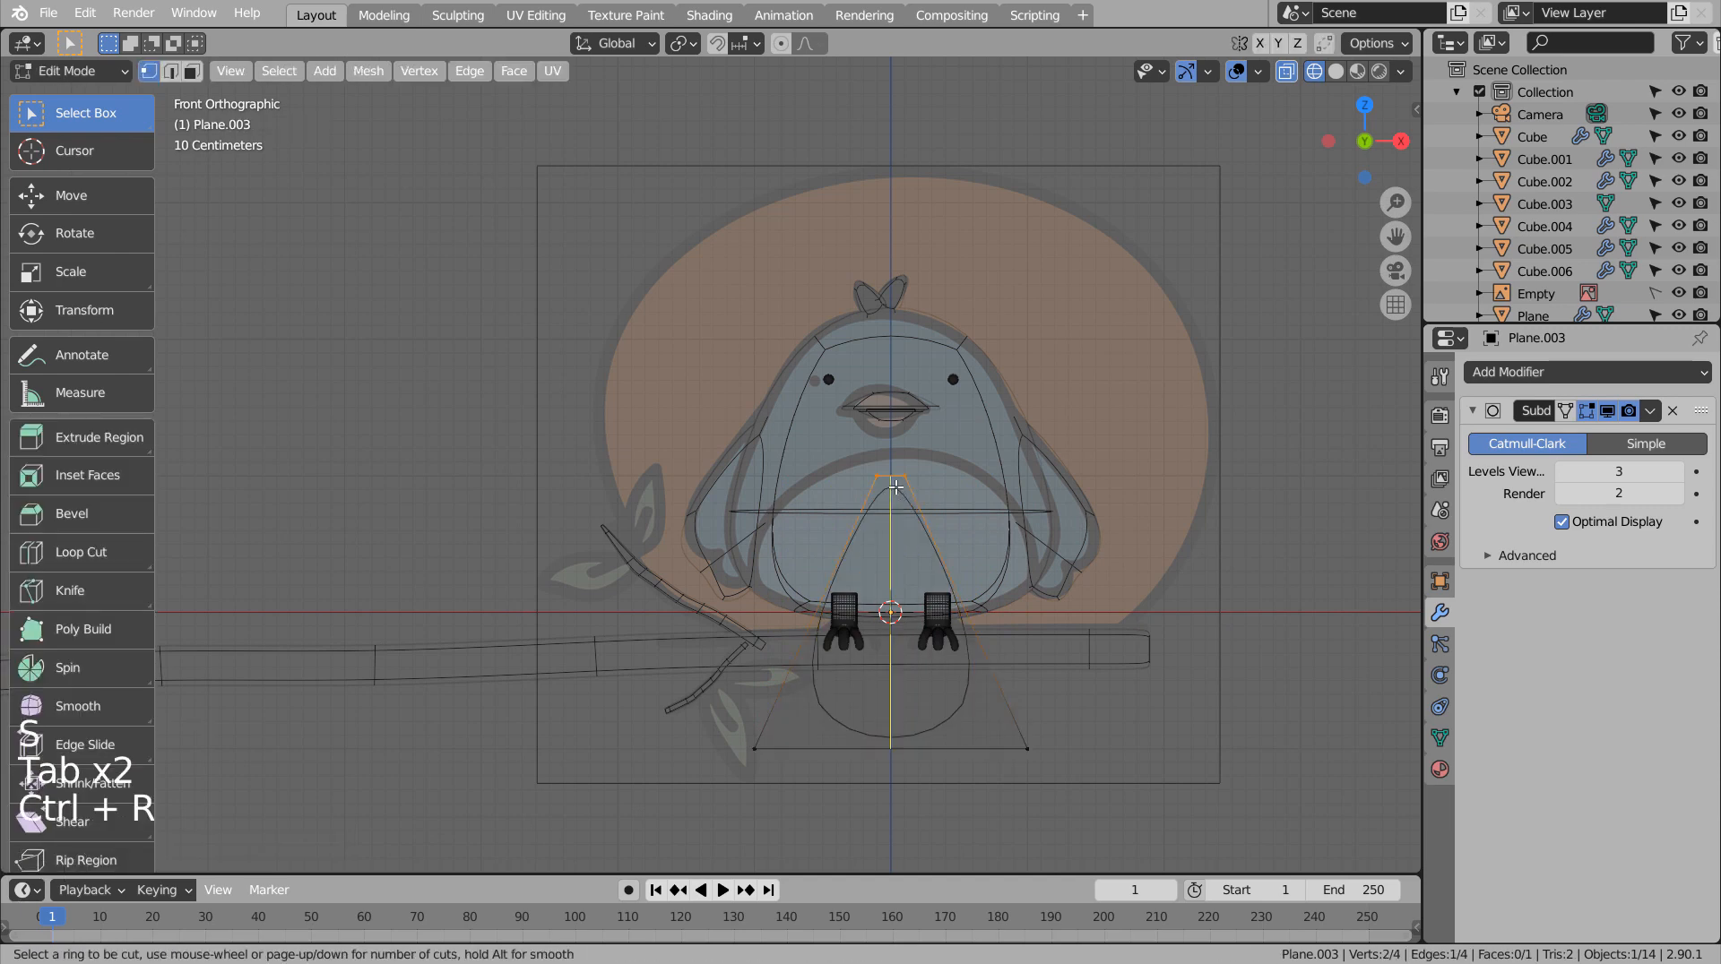
left_click(895, 489)
right_click(895, 488)
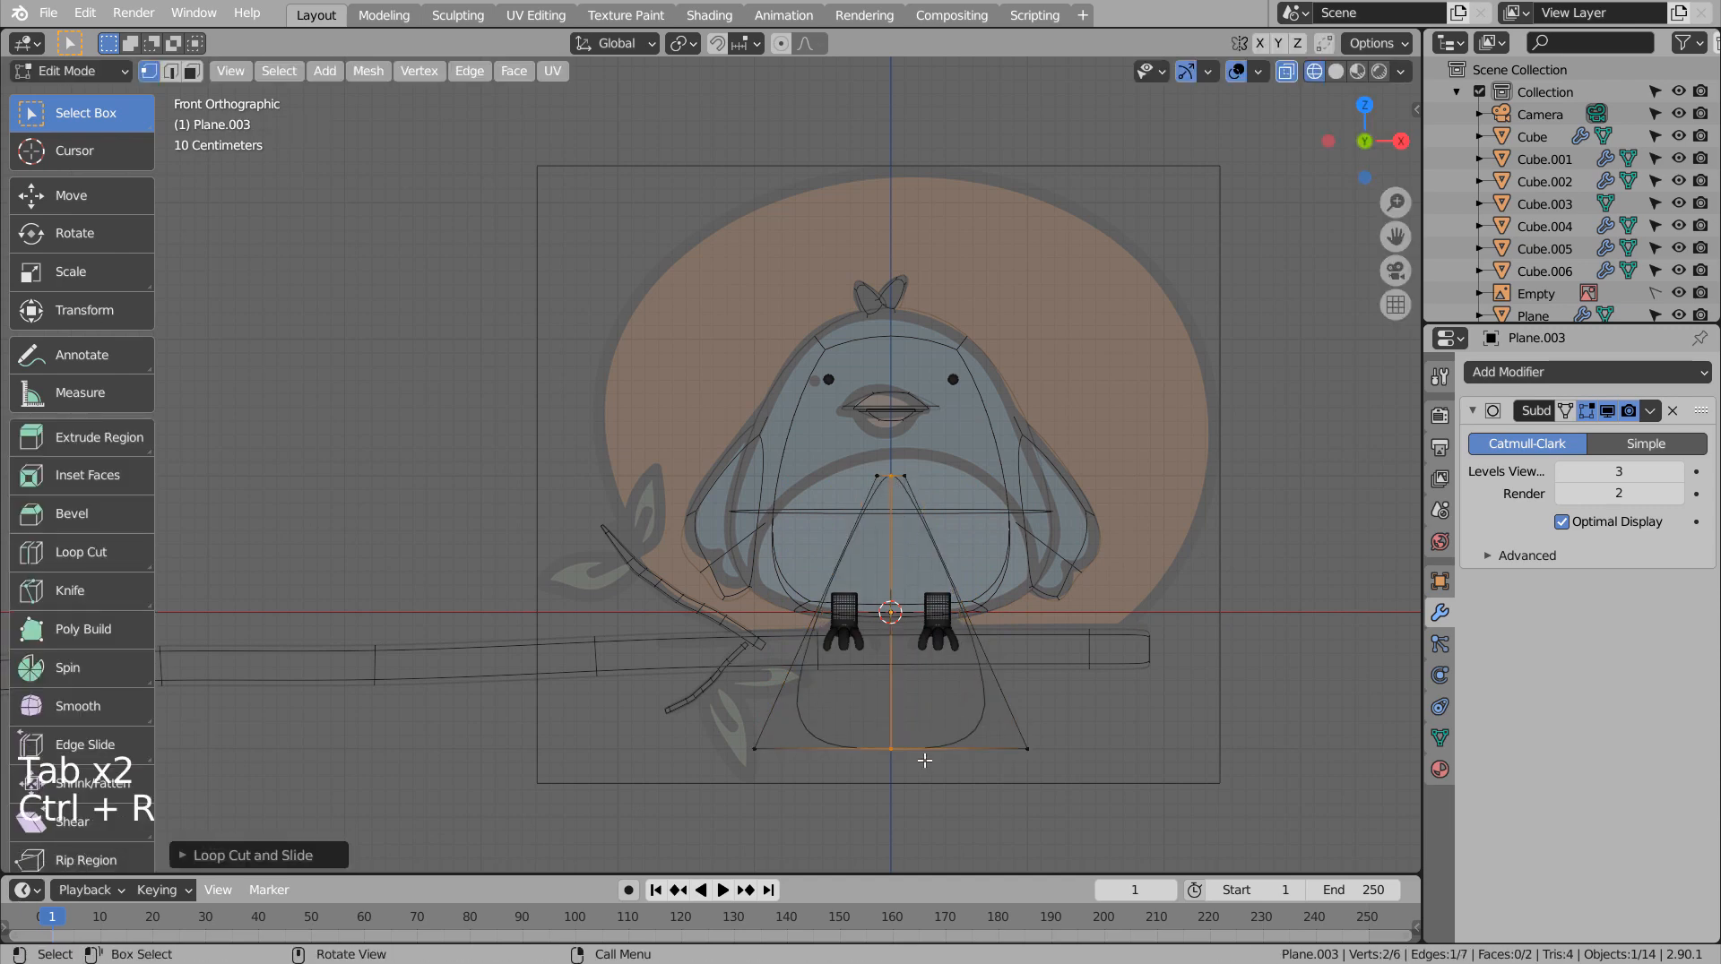
key("b")
left_click_drag(868, 728, 931, 789)
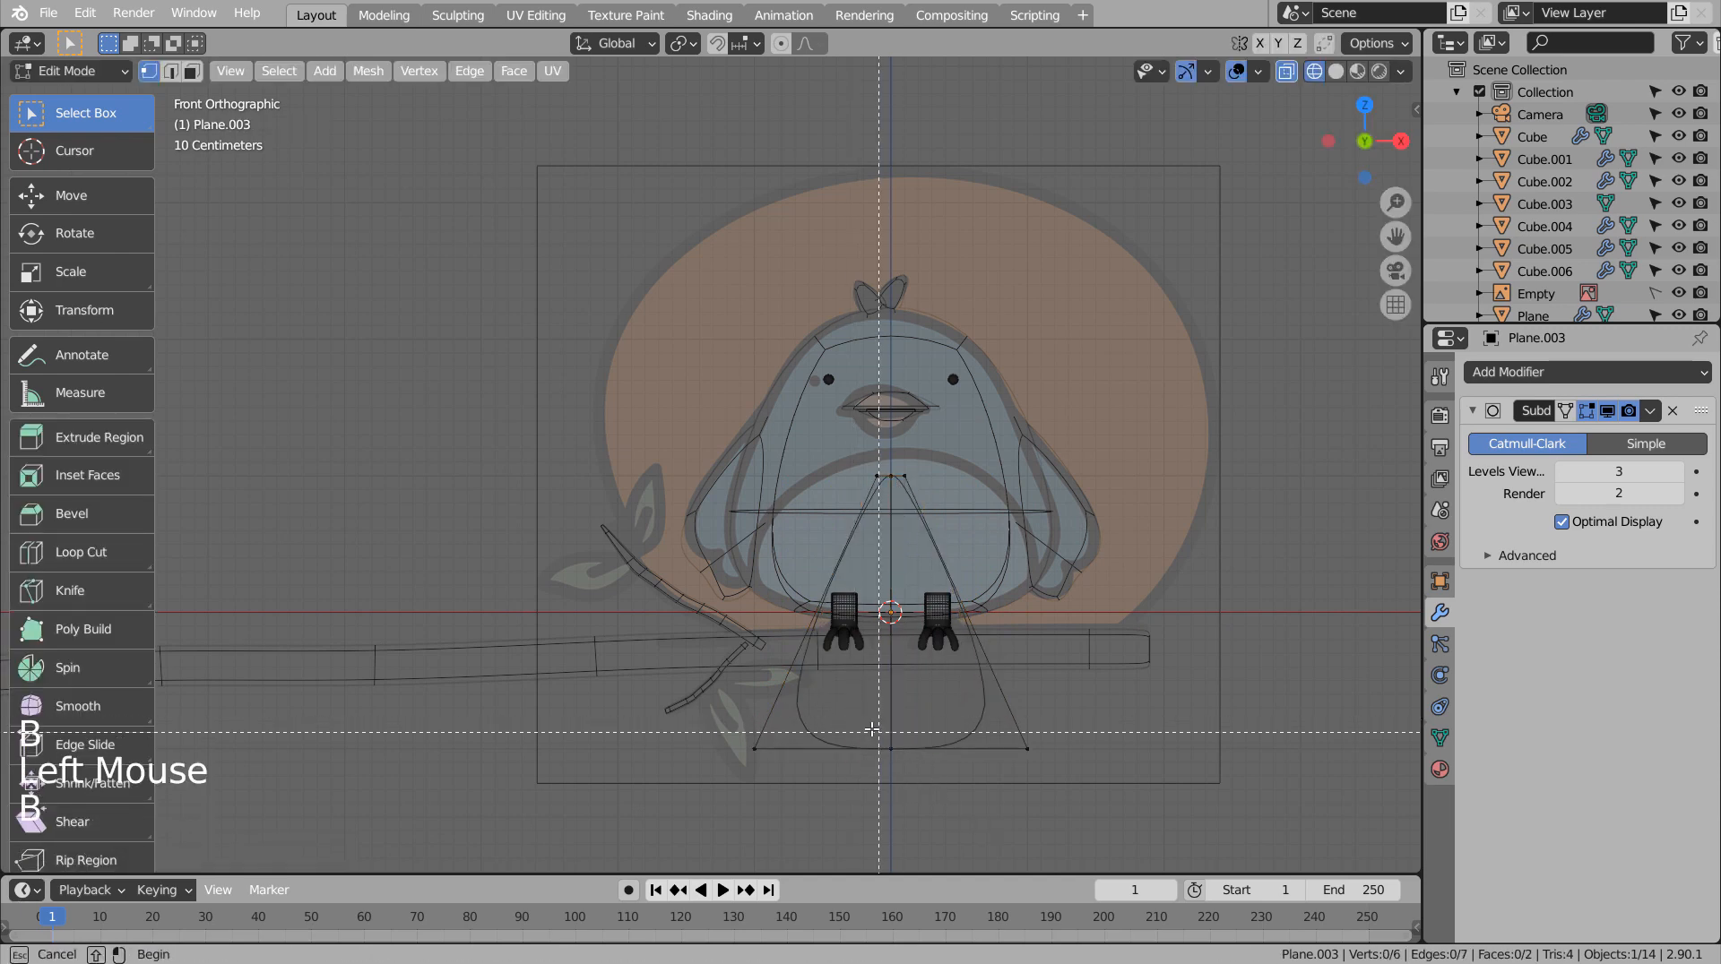
key("b")
key("g")
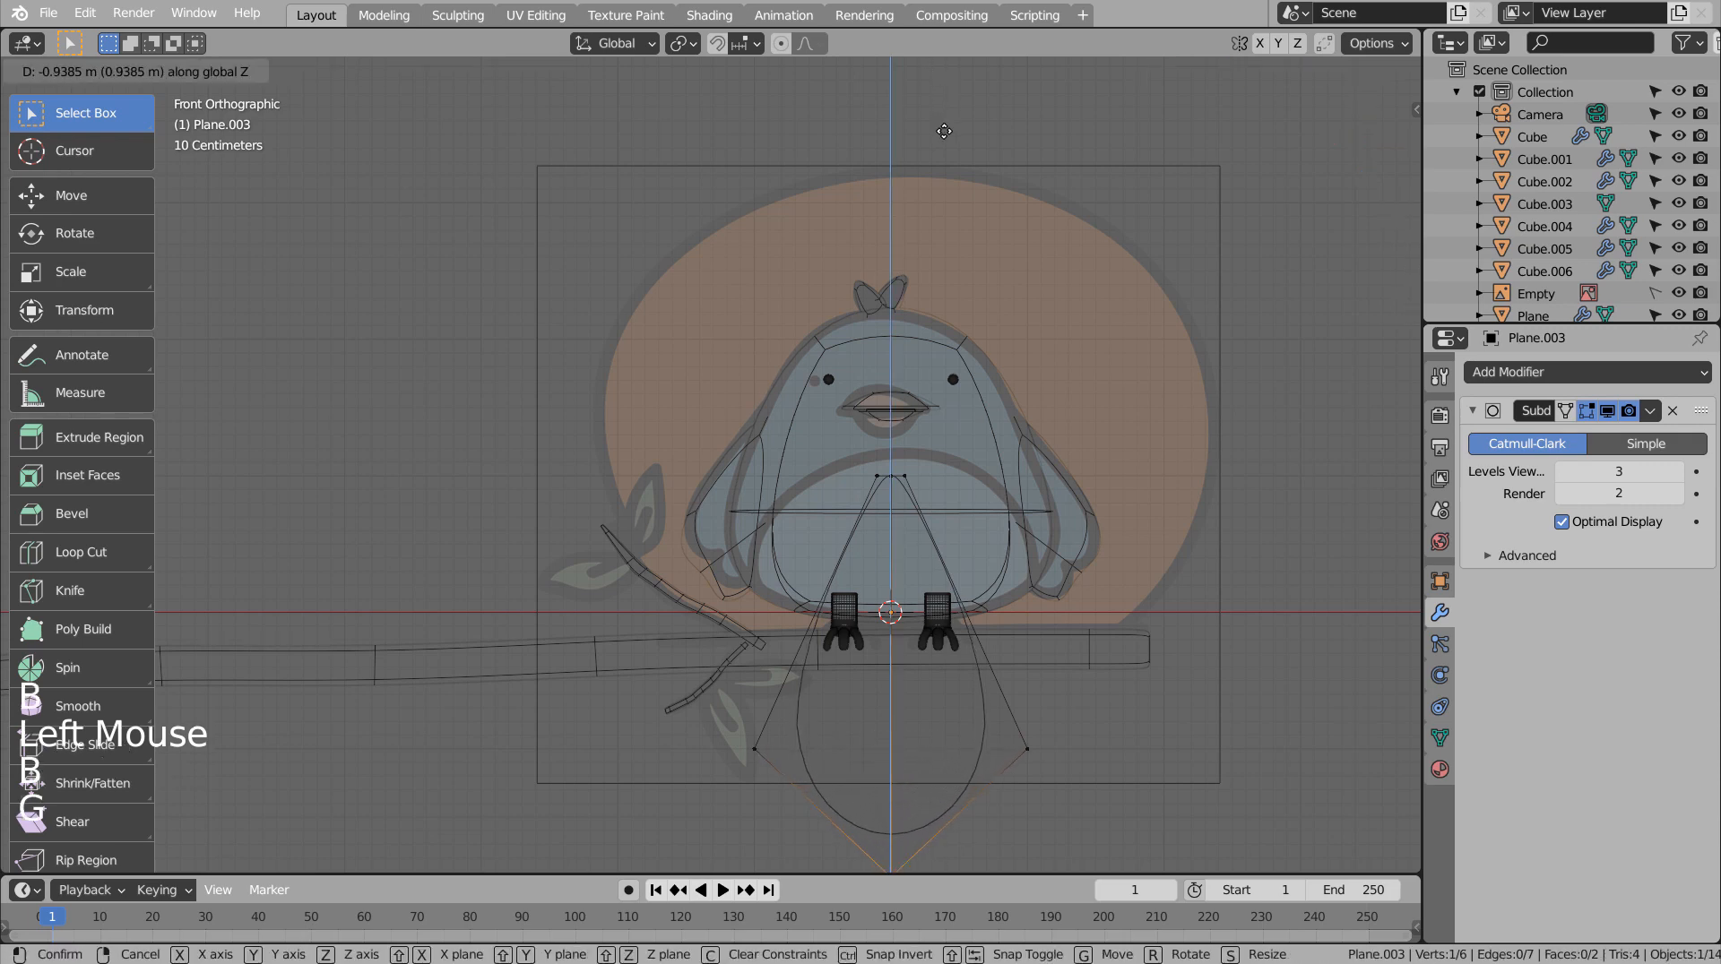
left_click(944, 141)
Add a vertical loop cut on each side of the leaf's centre line, sliding both close to it for a sharp midrib.
key("ctrl+r")
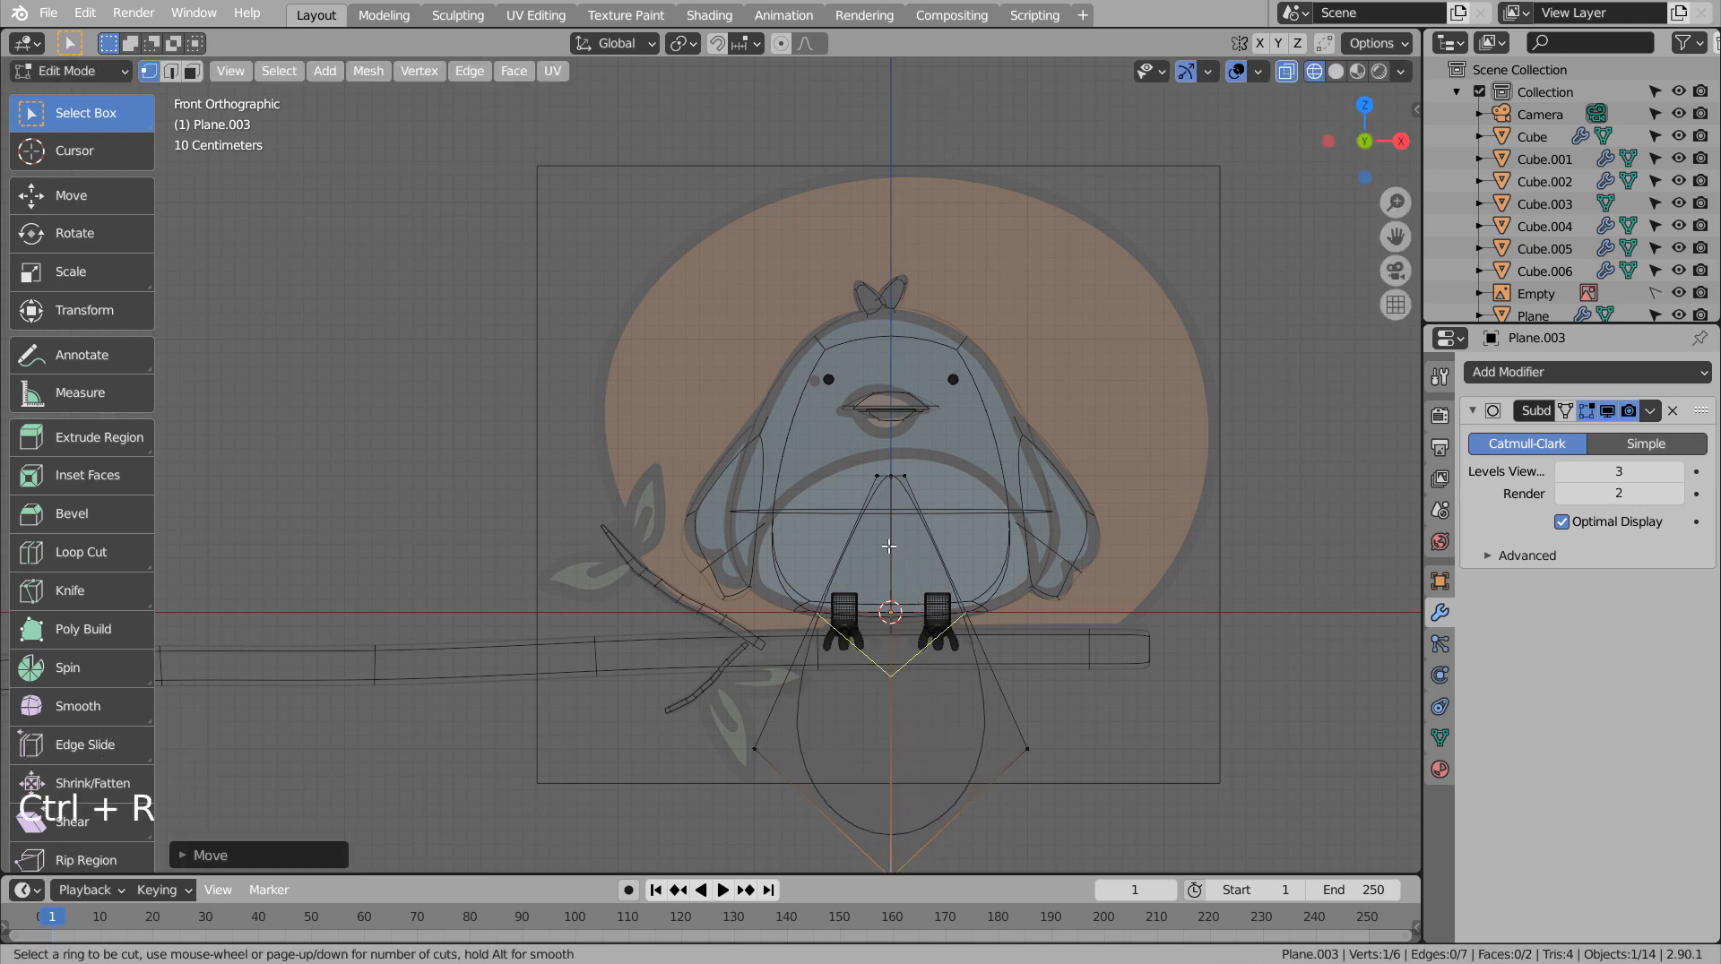
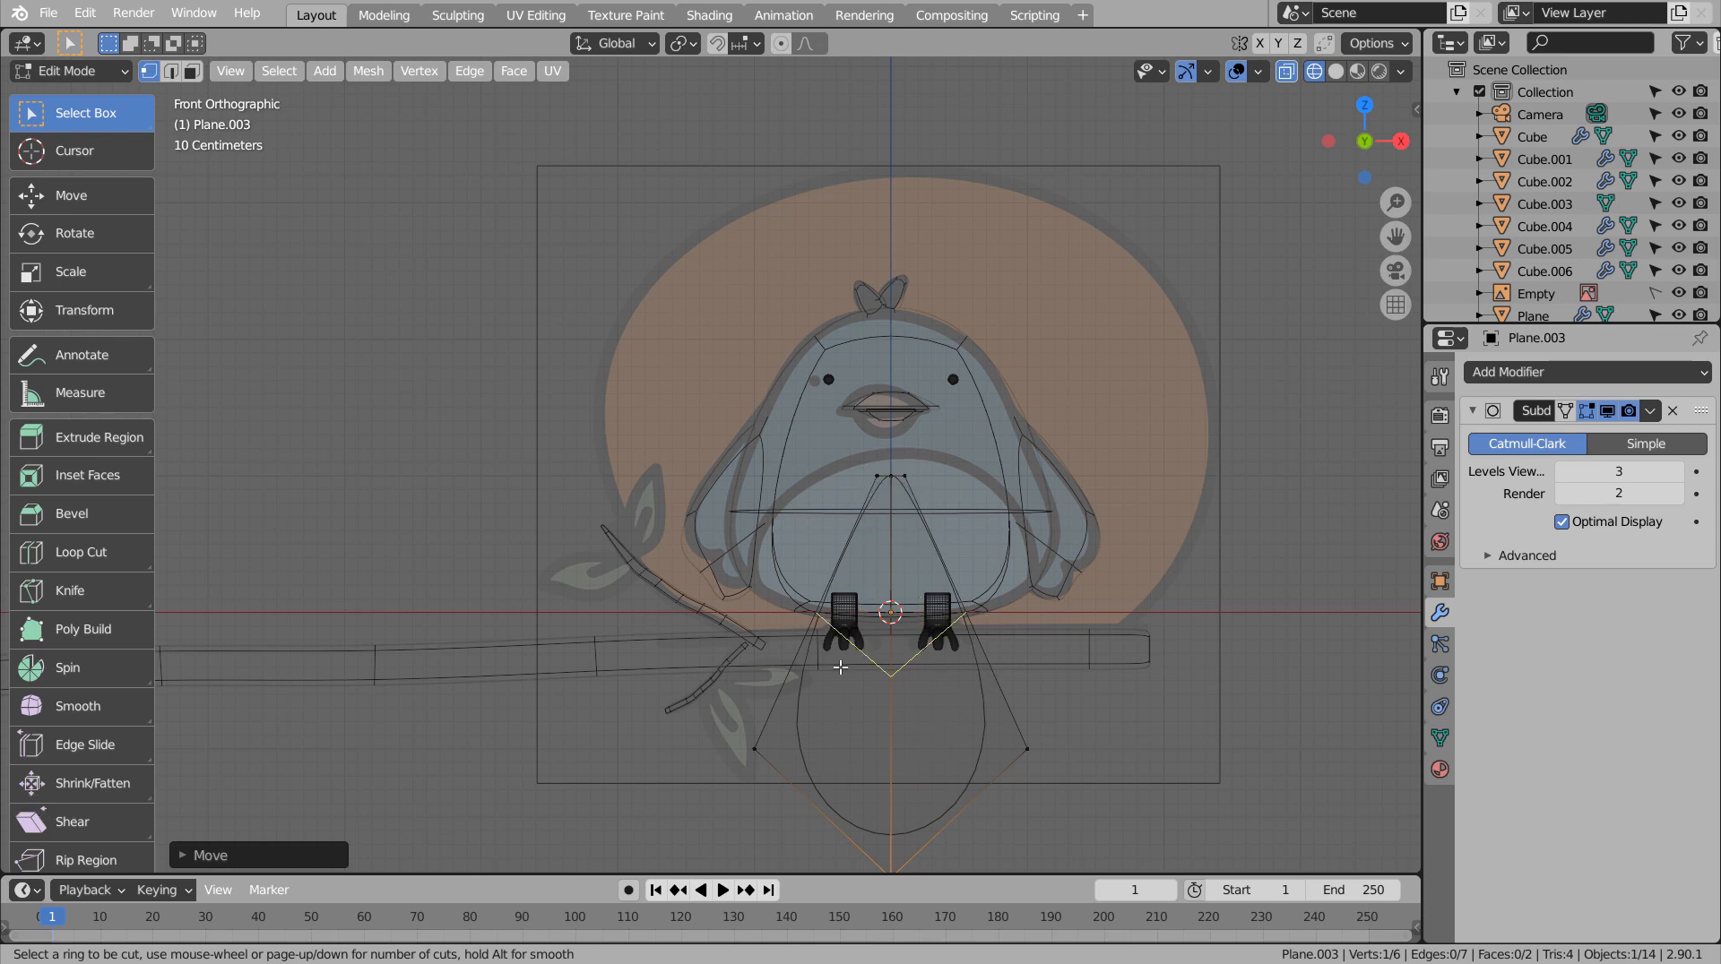
left_click(817, 809)
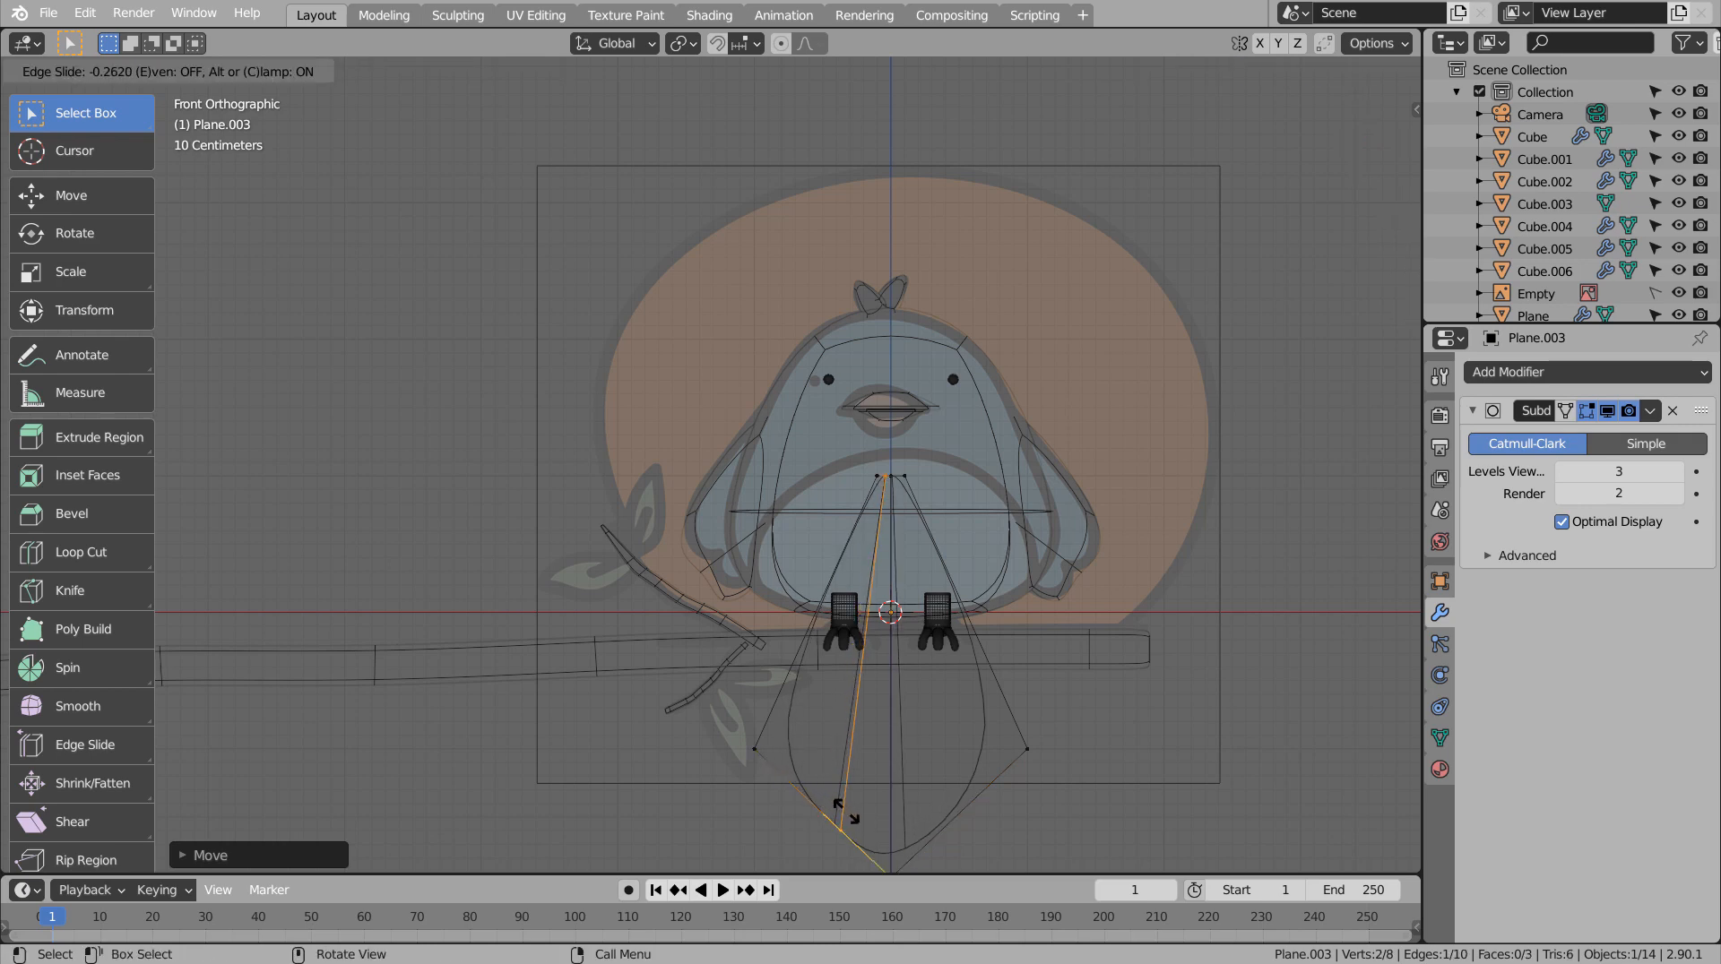
left_click(905, 832)
key("ctrl+r")
left_click(921, 811)
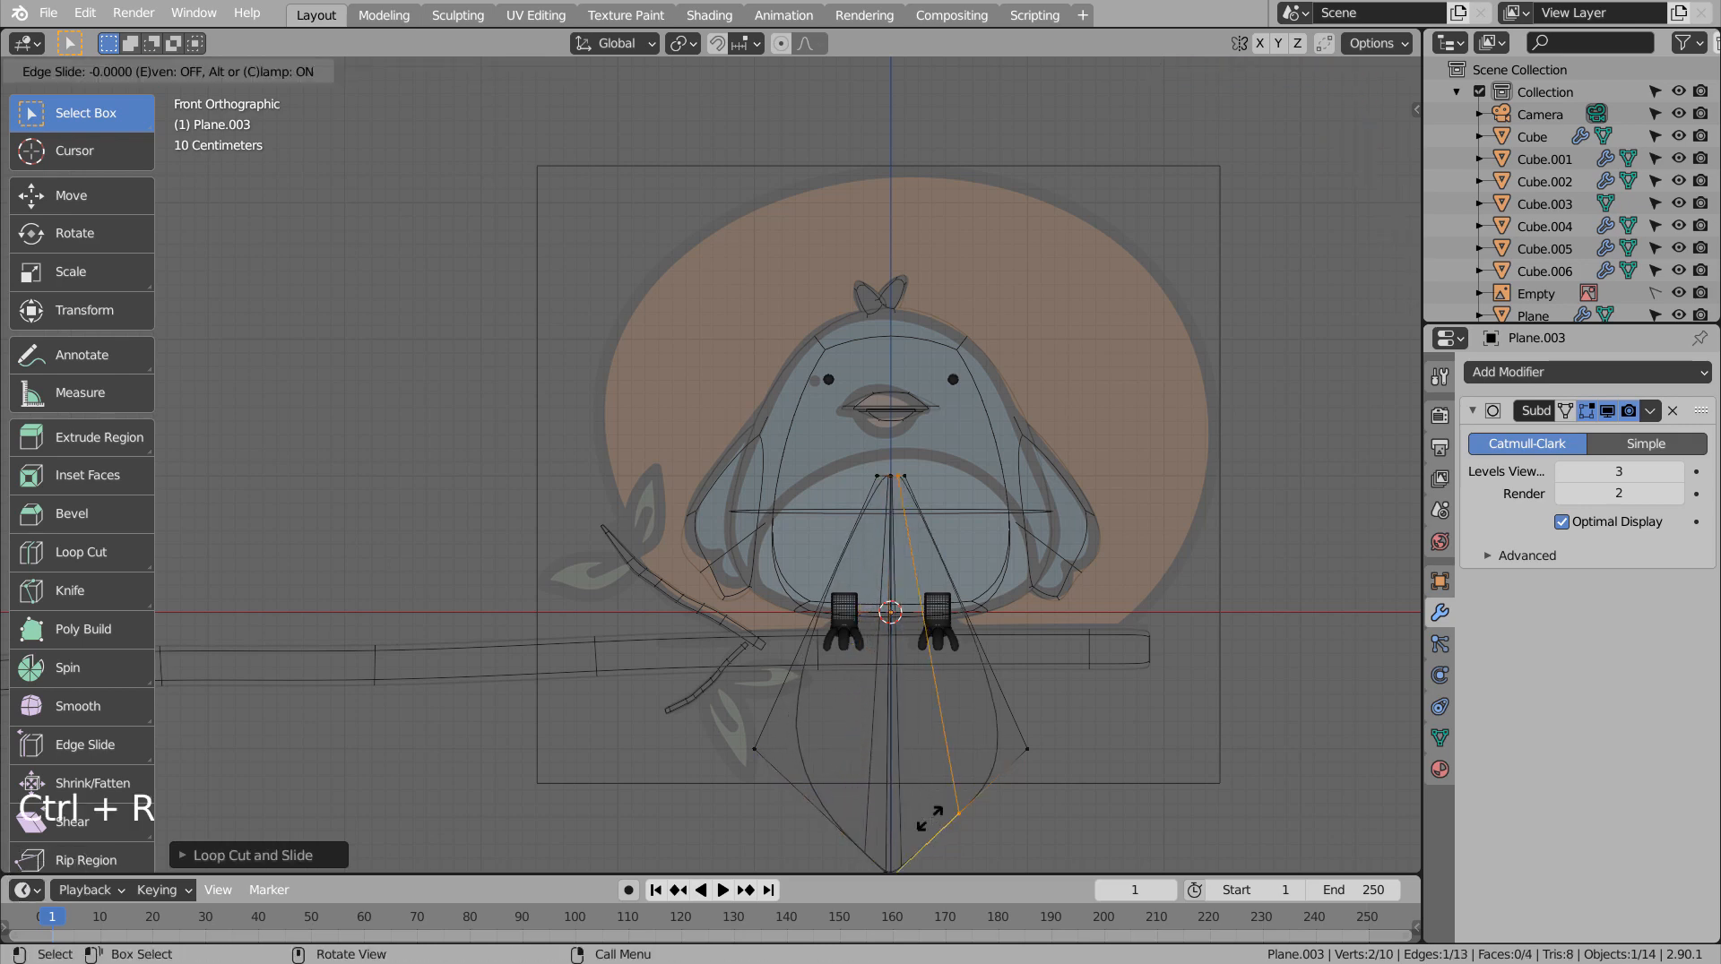
left_click(887, 856)
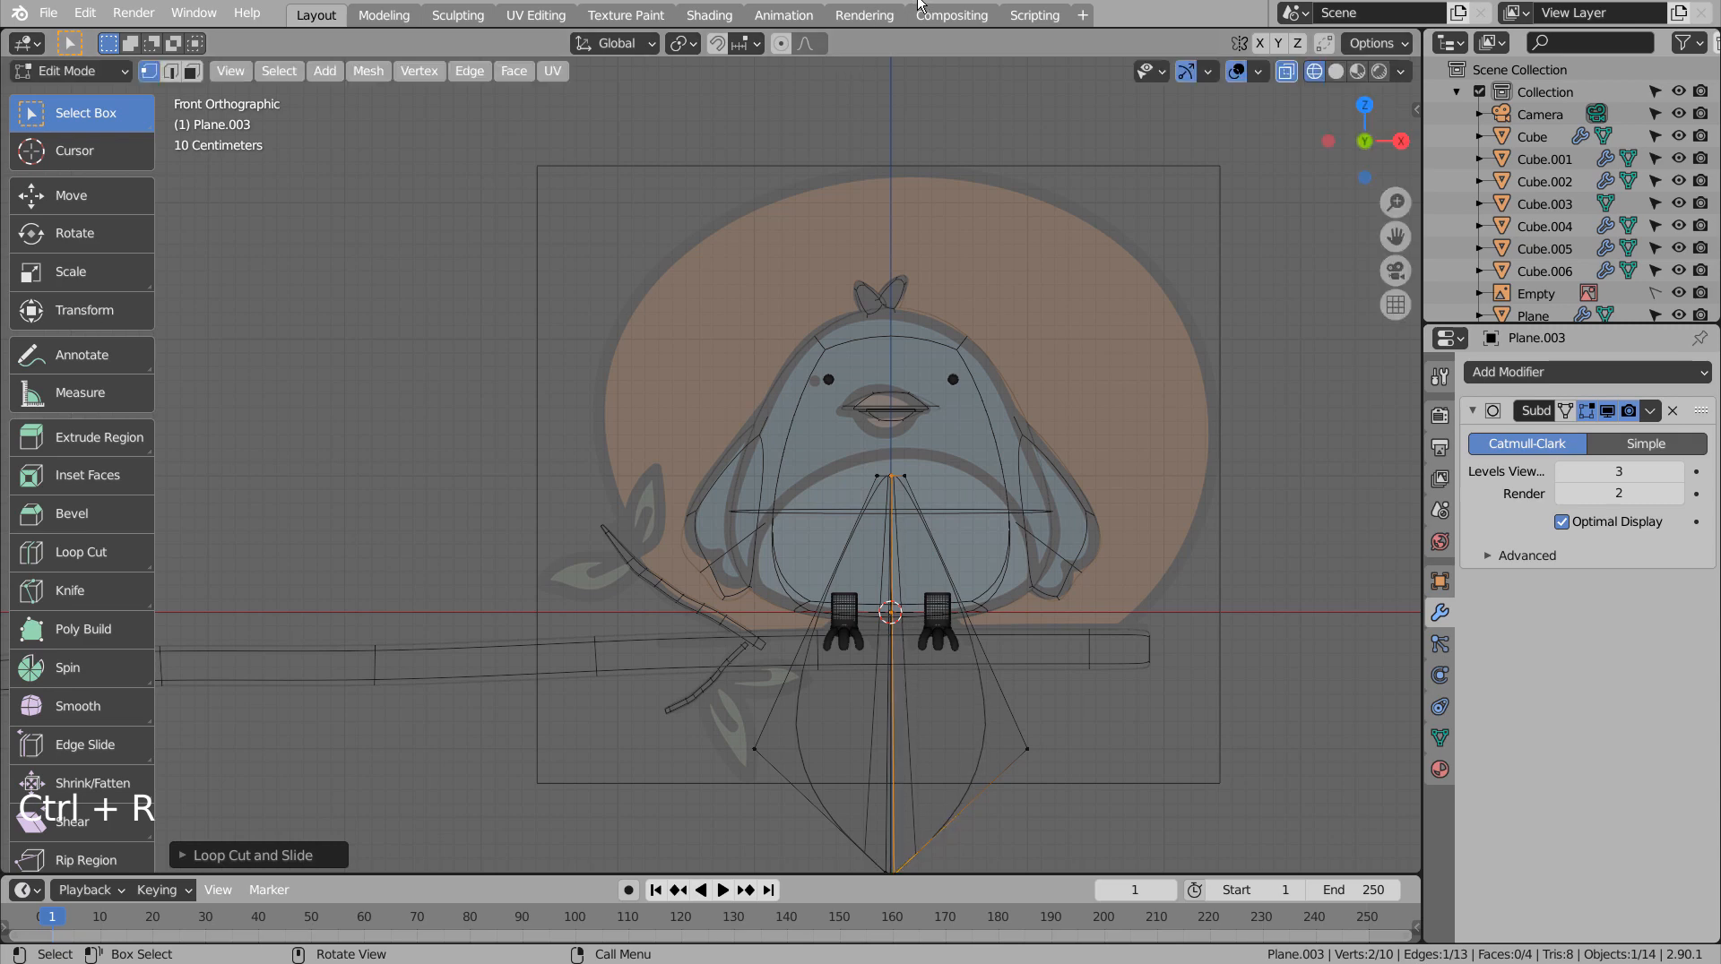
Move the leaf's central edge loops about 0.34 m along Y to fold the midrib, then return to solid-shaded Object Mode.
scroll(921, 448, "down", 1)
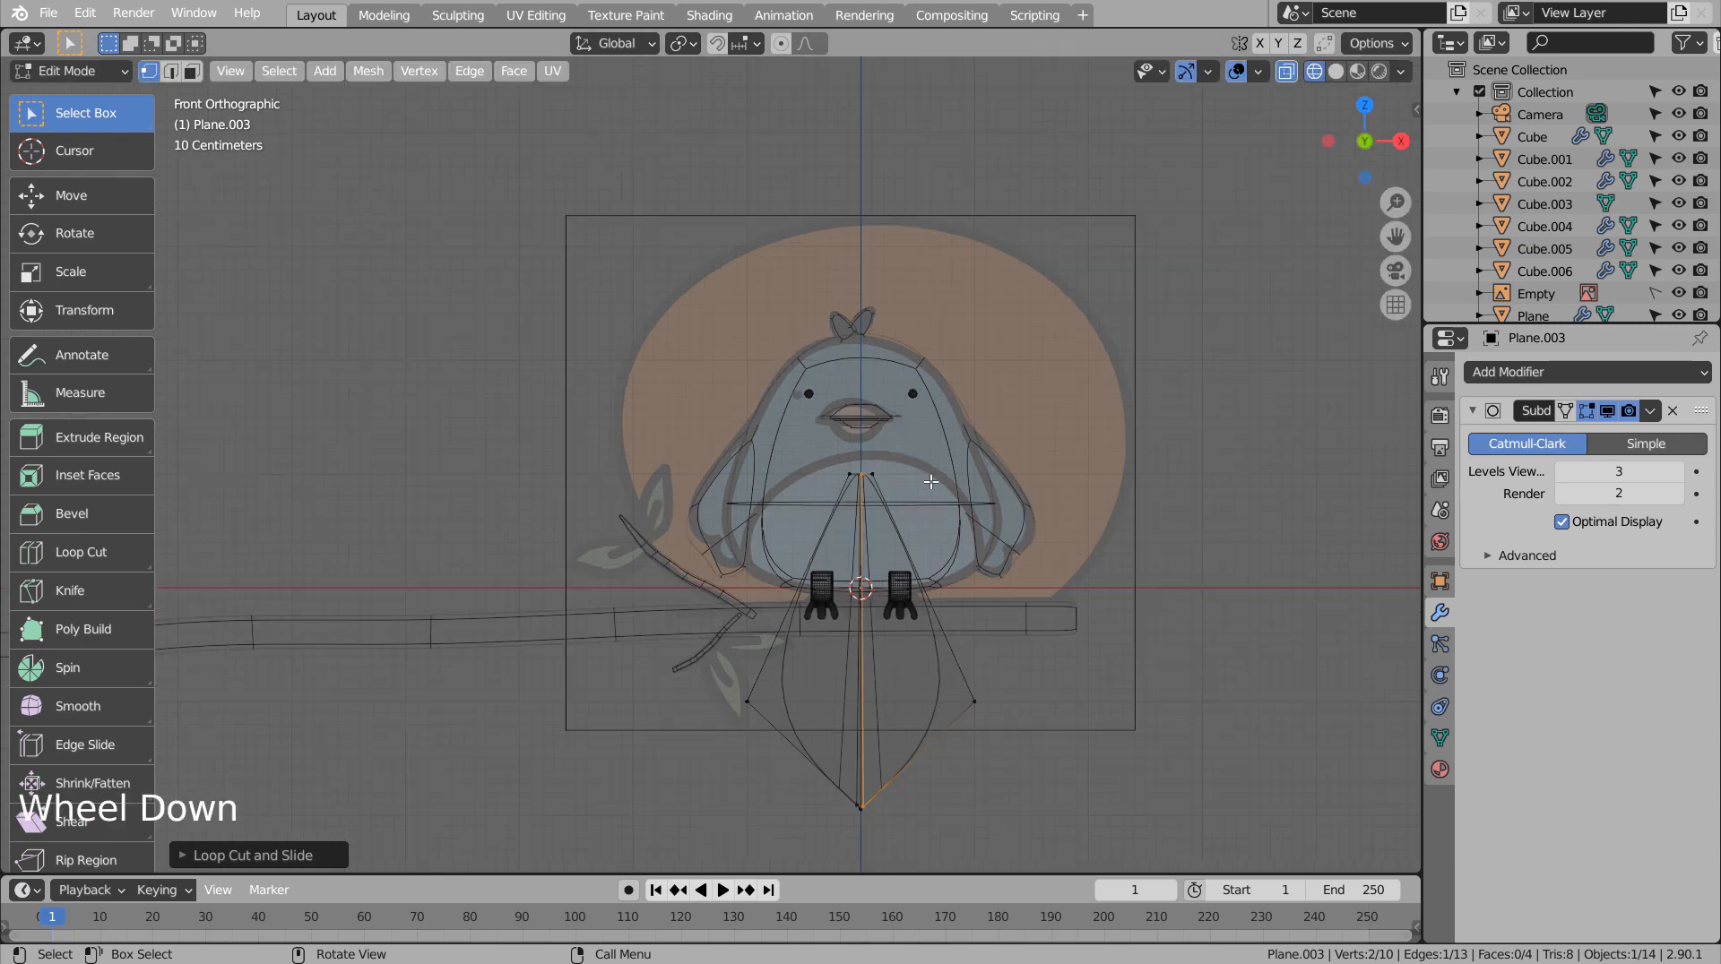
left_click(1299, 564)
key("b")
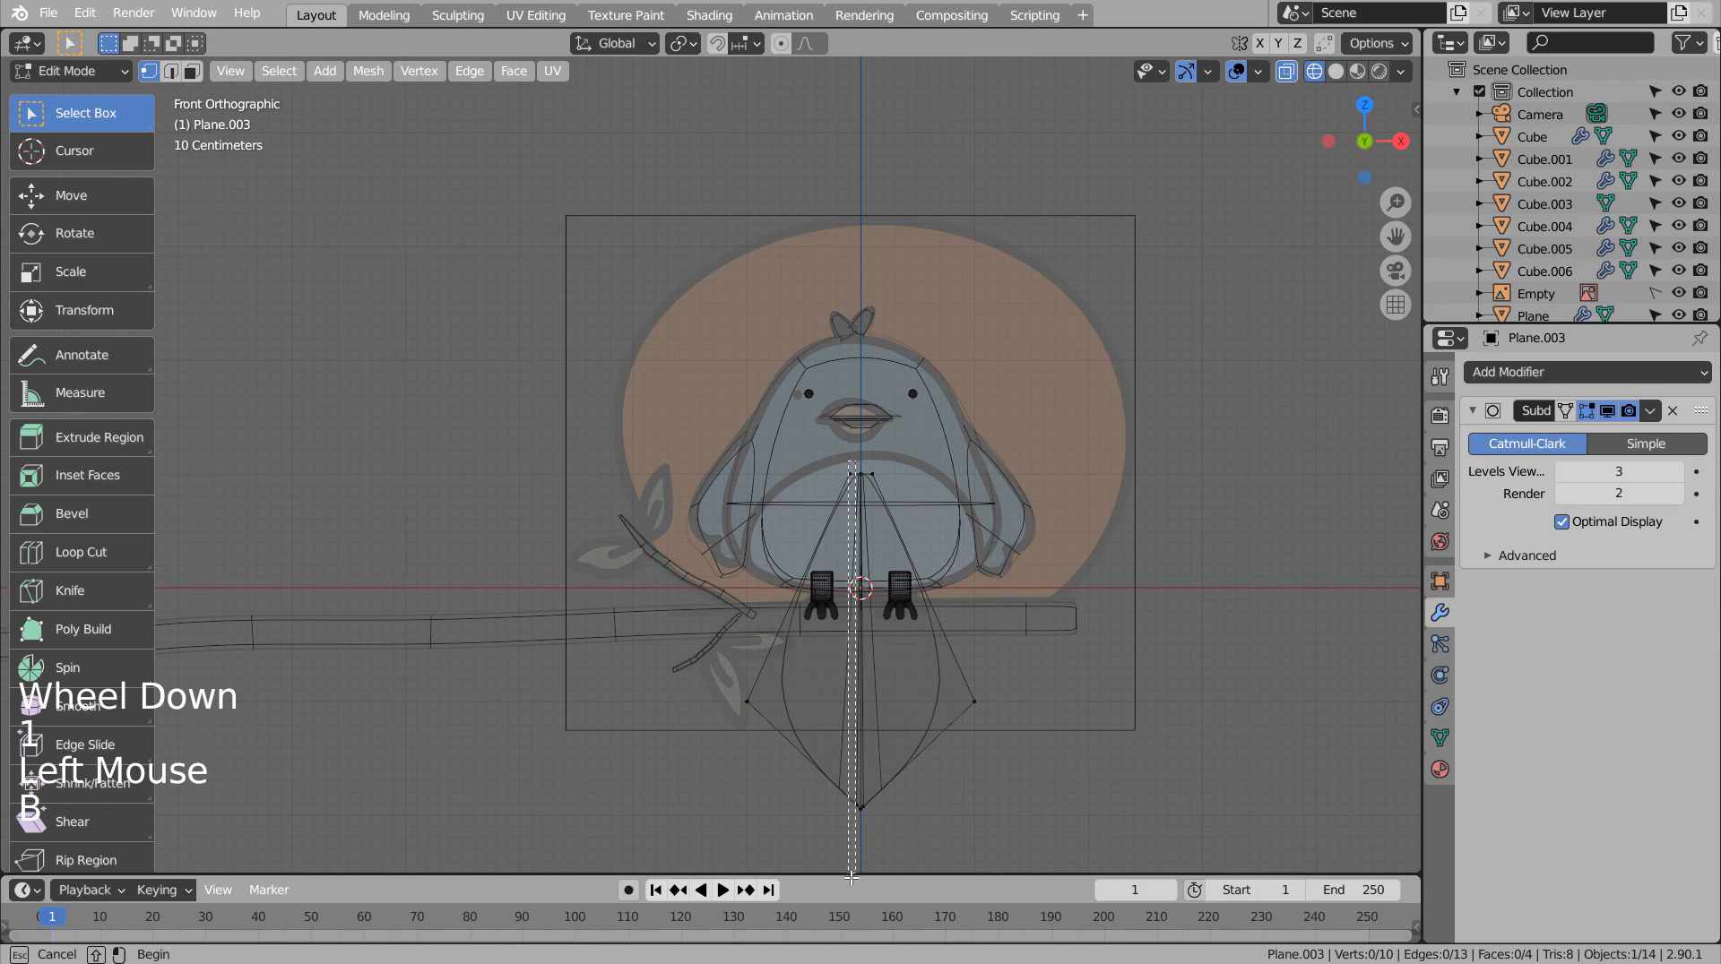
left_click_drag(852, 876, 851, 877)
middle_click_drag(851, 874, 847, 743)
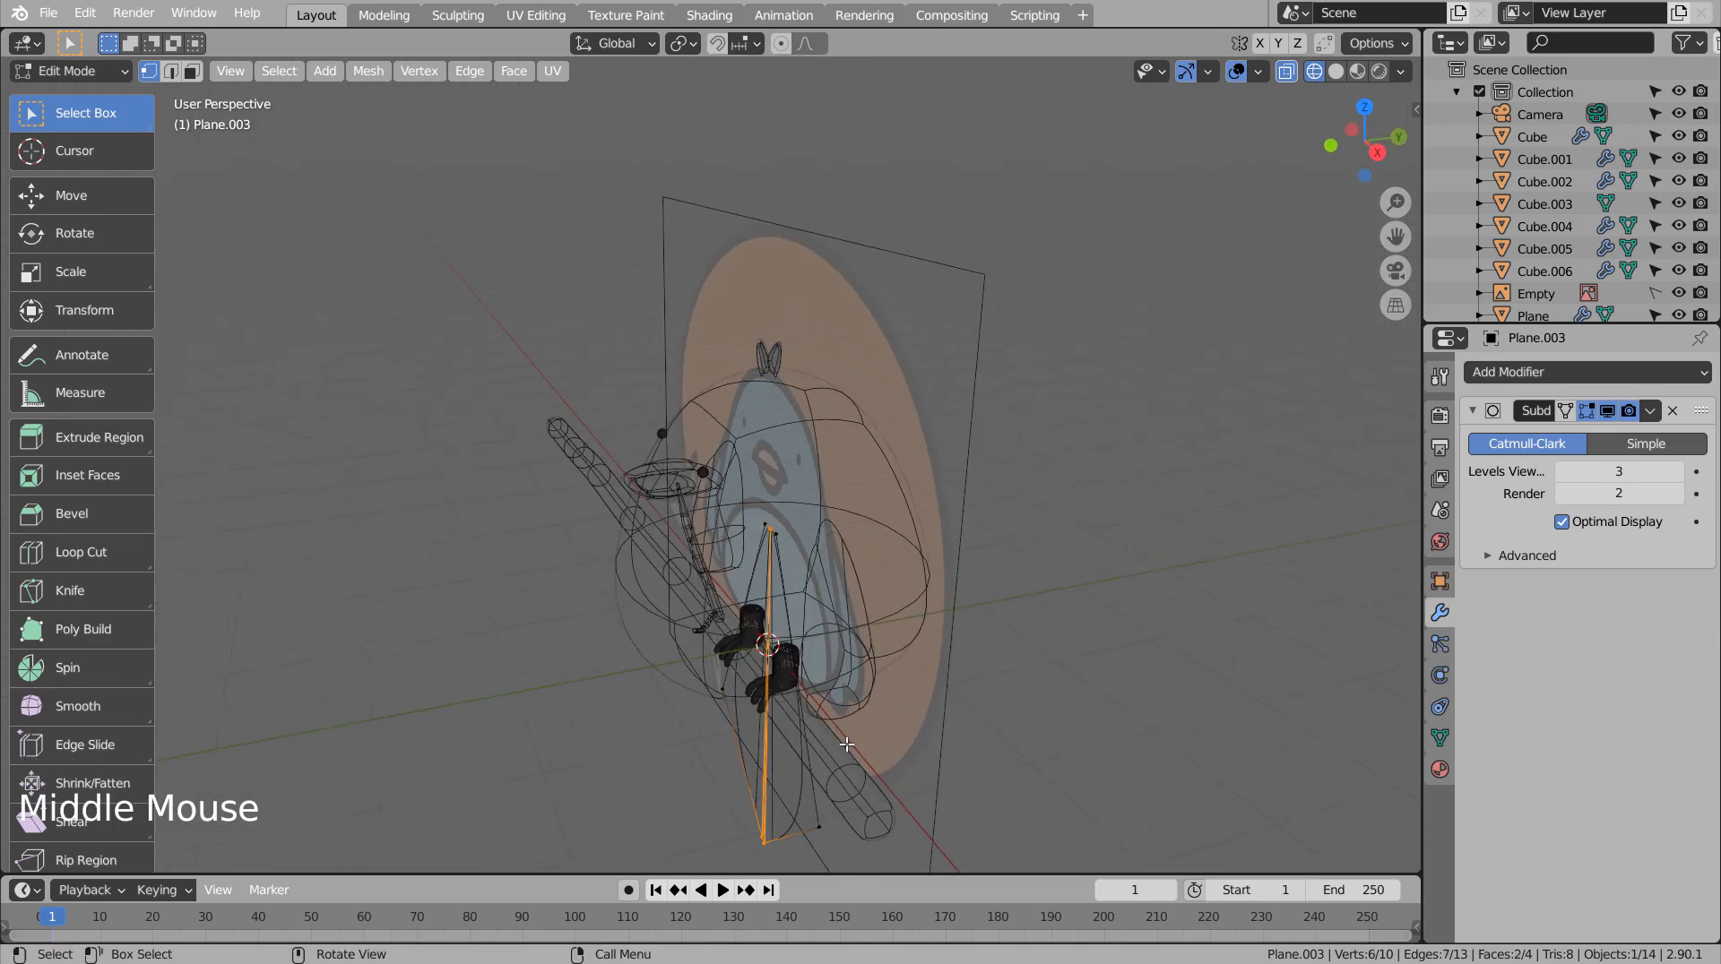
key("g")
key("y")
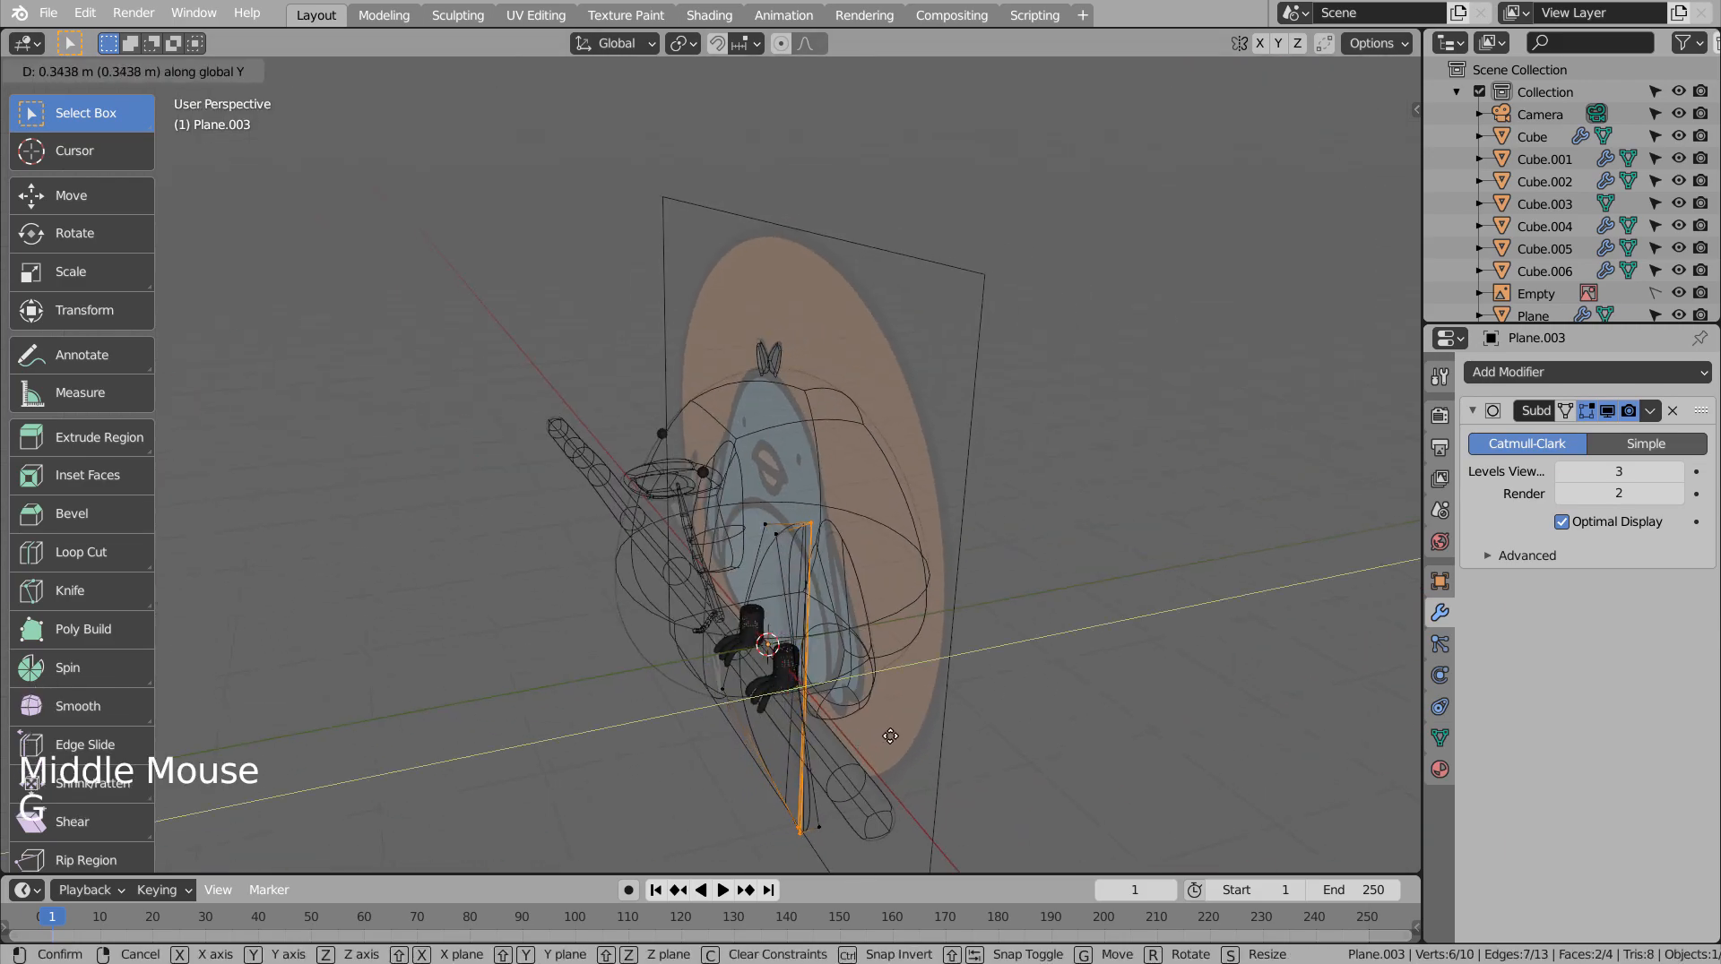
left_click(890, 735)
key("Tab")
key("shift+z")
middle_click_drag(881, 735, 1037, 641)
In front view, move the leaf up beside the bird and rotate it to lie nearly horizontal.
left_click(927, 708)
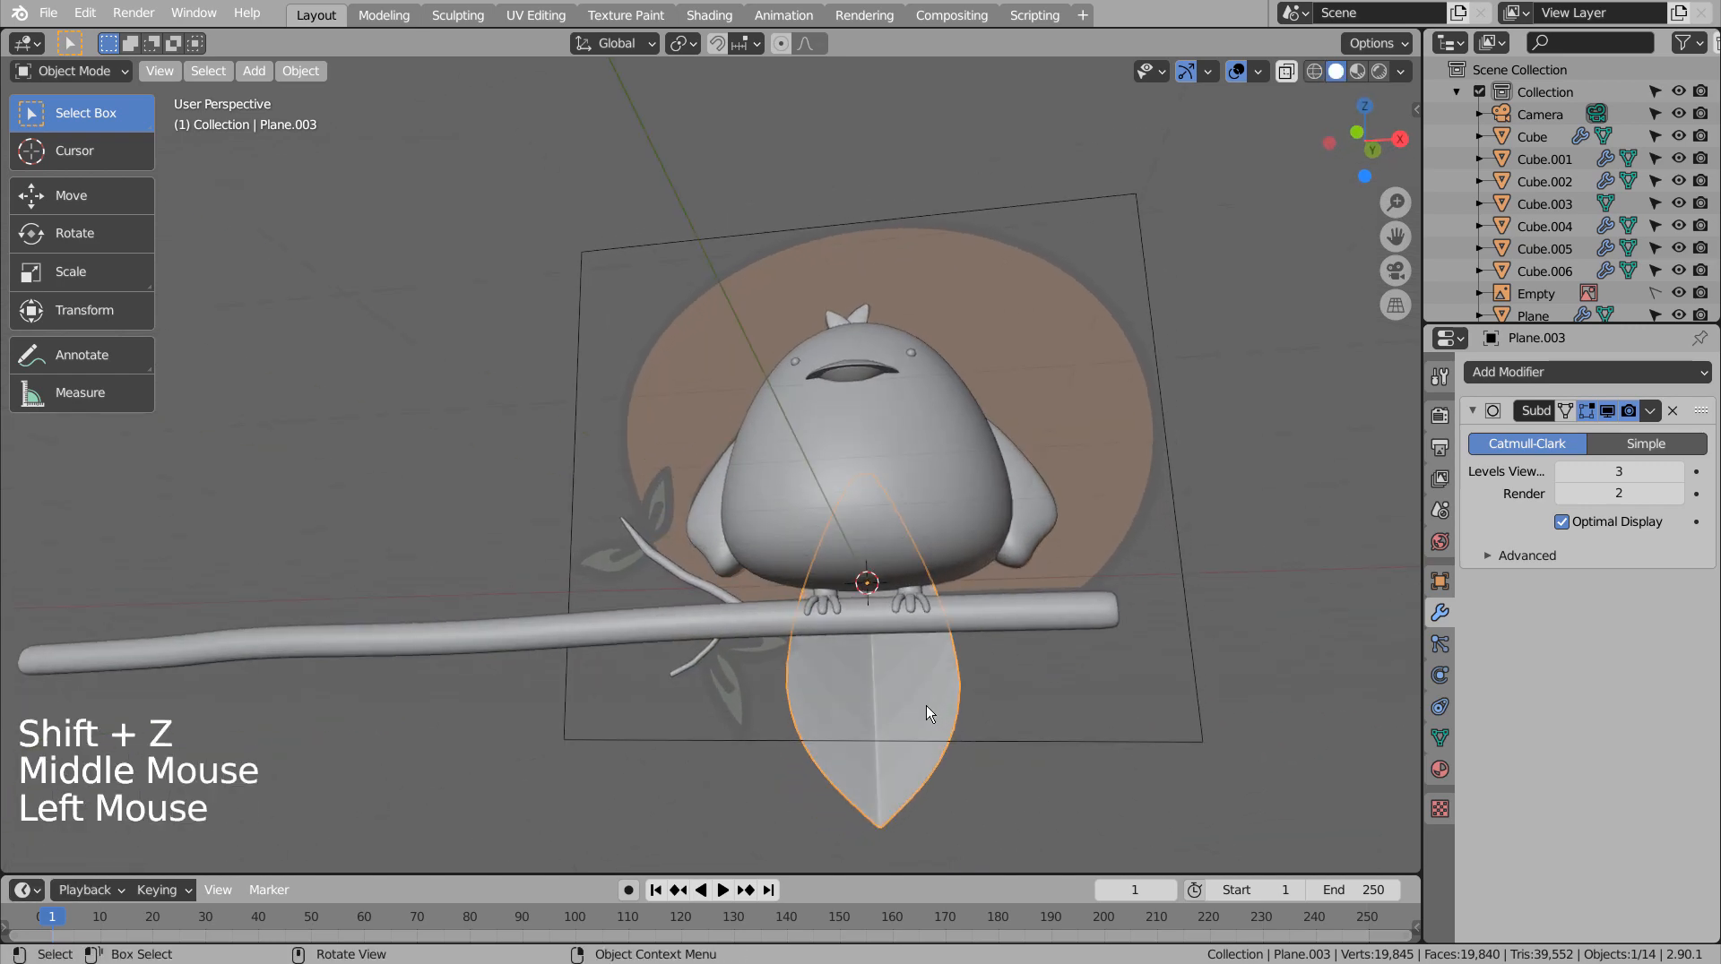
key("KP_1")
key("g")
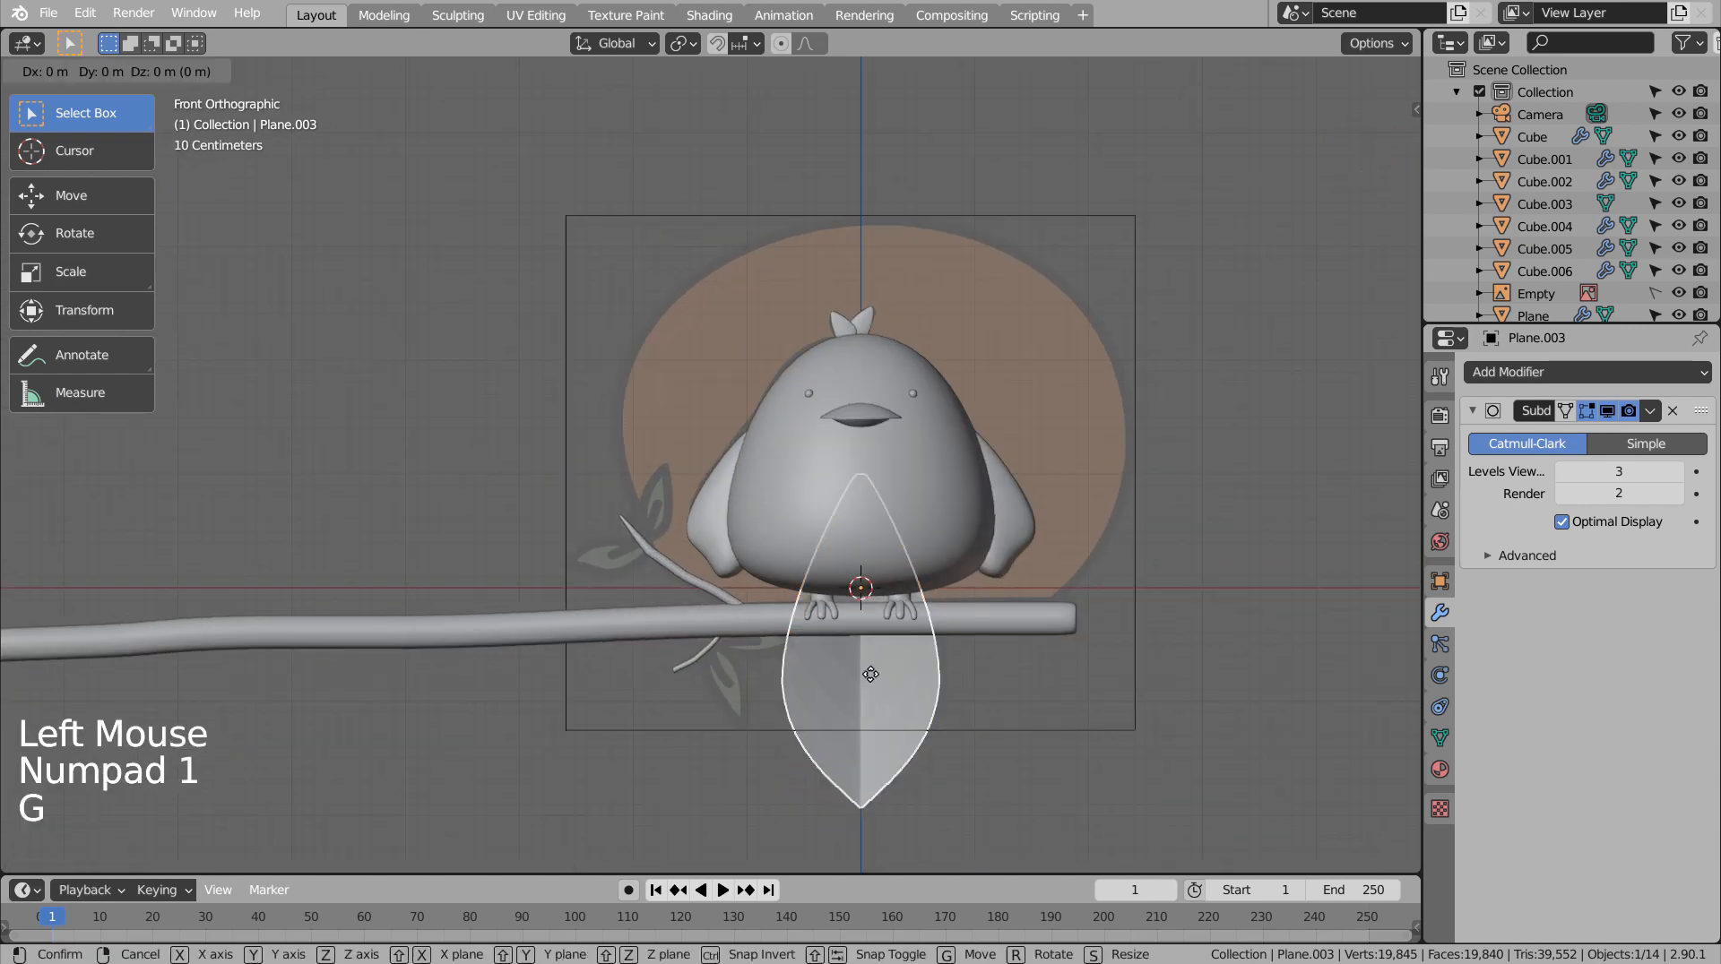
left_click(687, 517)
key("r")
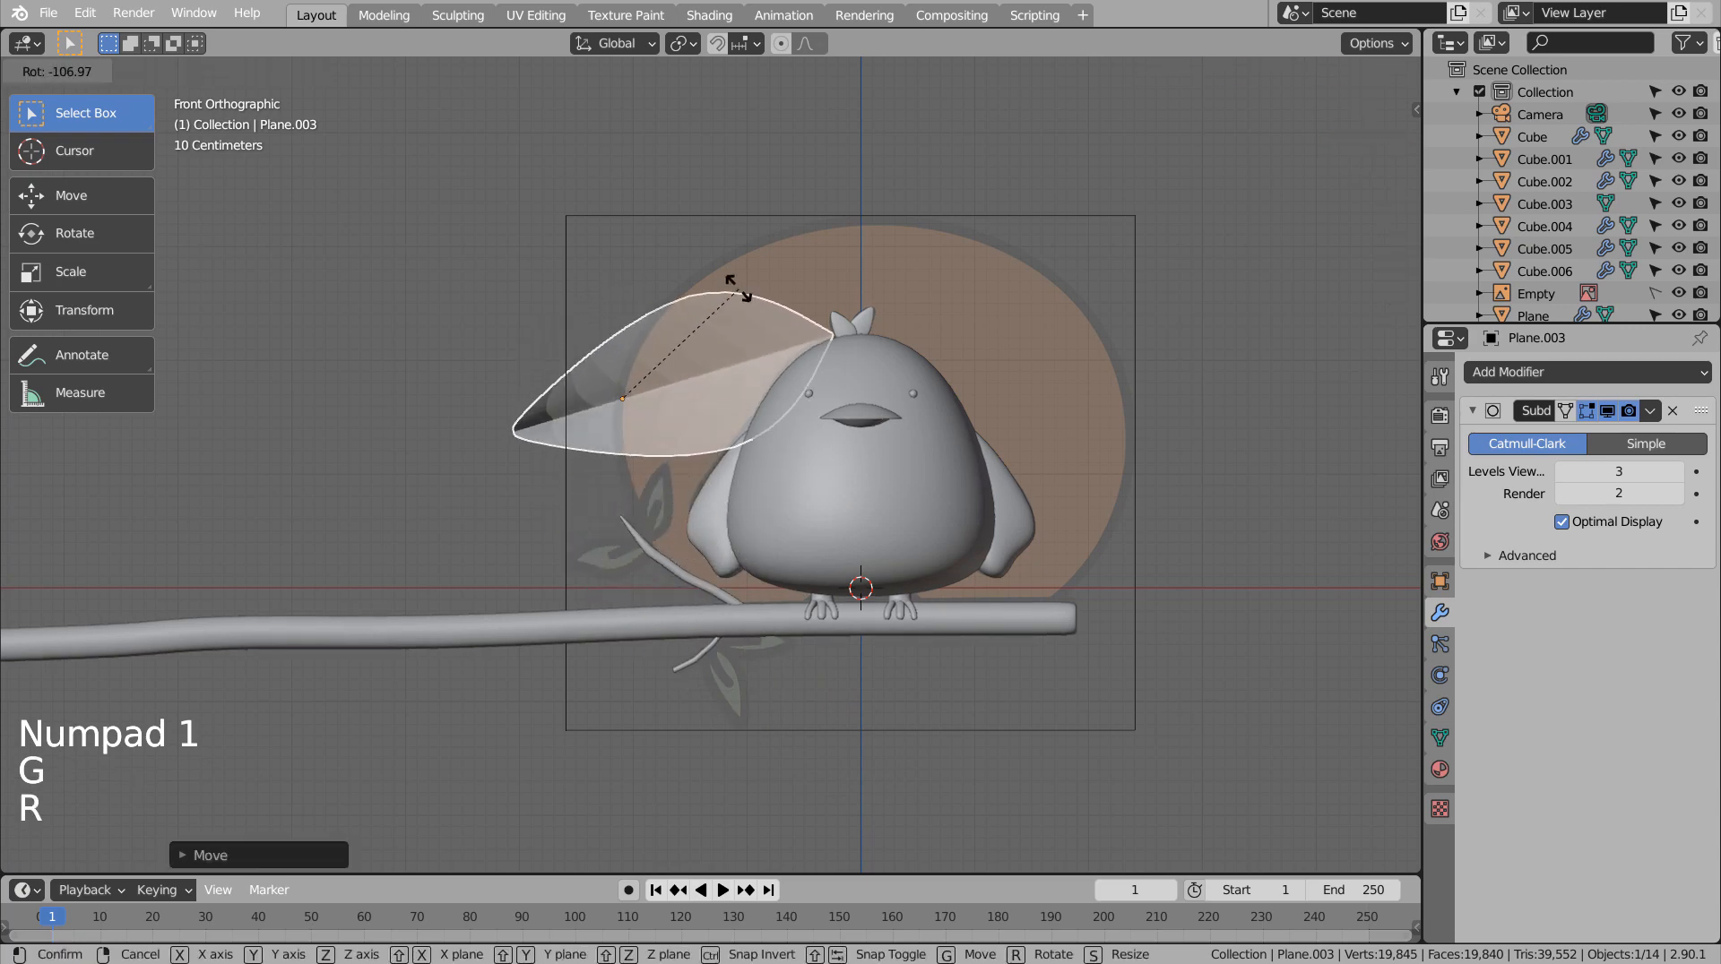
left_click(730, 269)
Shrink the leaf, move it to the upper twig and rotate it slightly to match the lower-left leaf in the reference image.
key("g")
left_click(589, 508)
key("s")
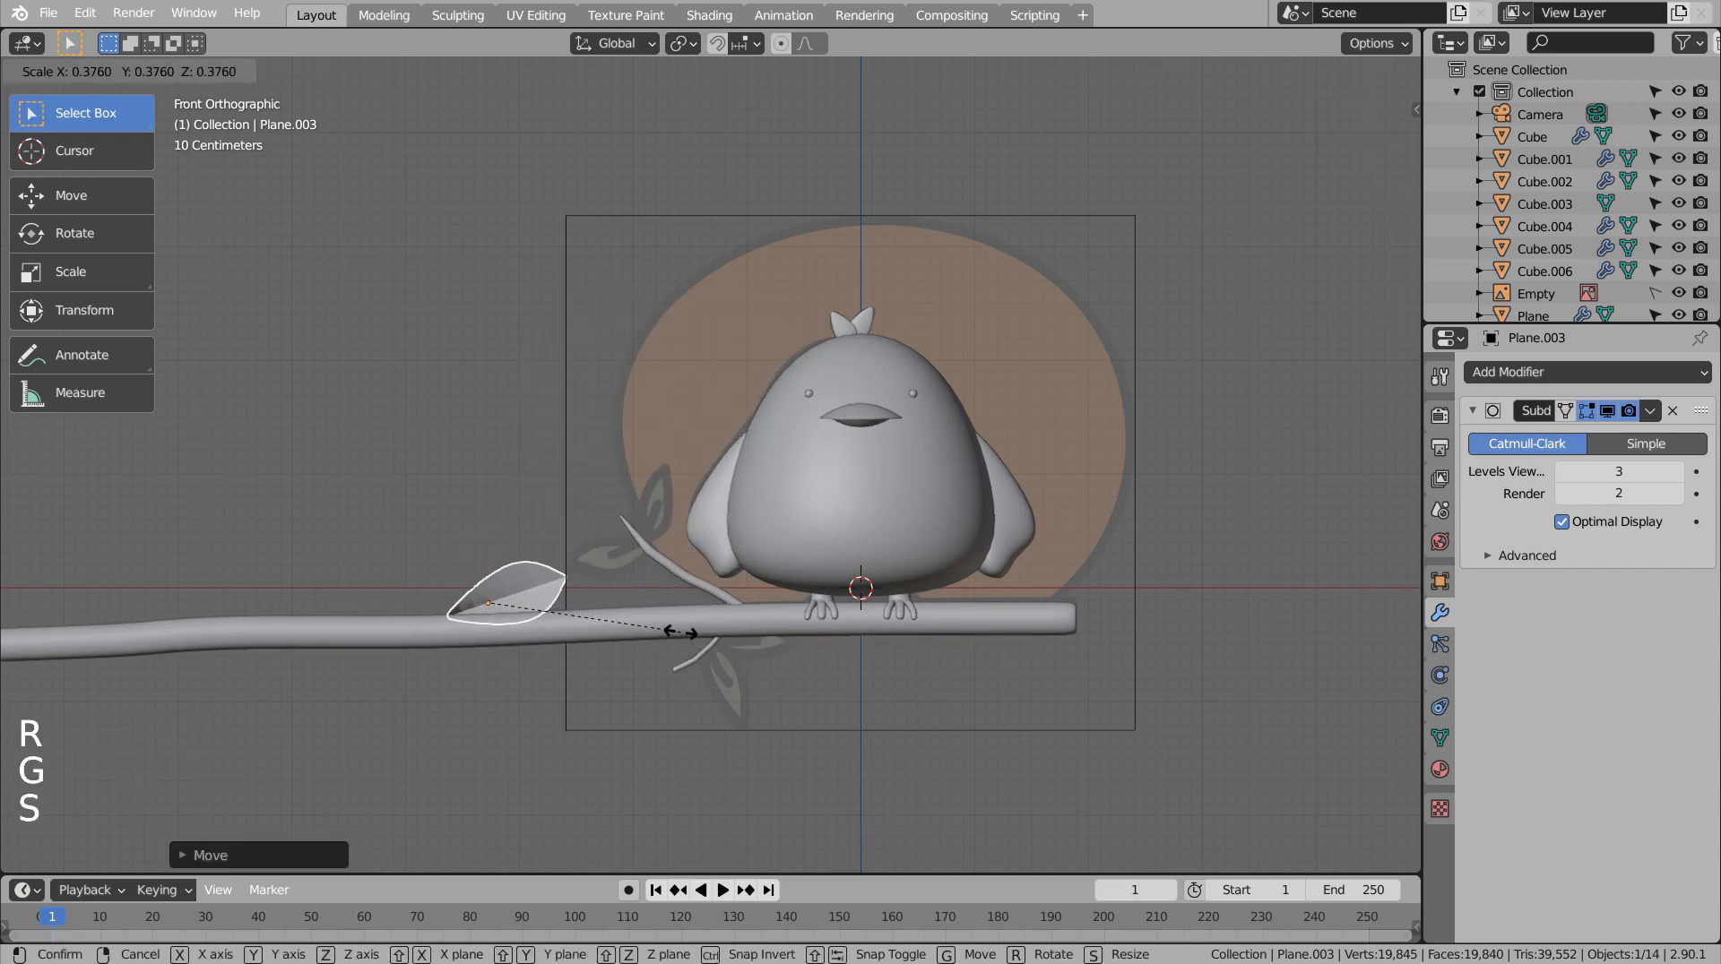
left_click(595, 624)
key("g")
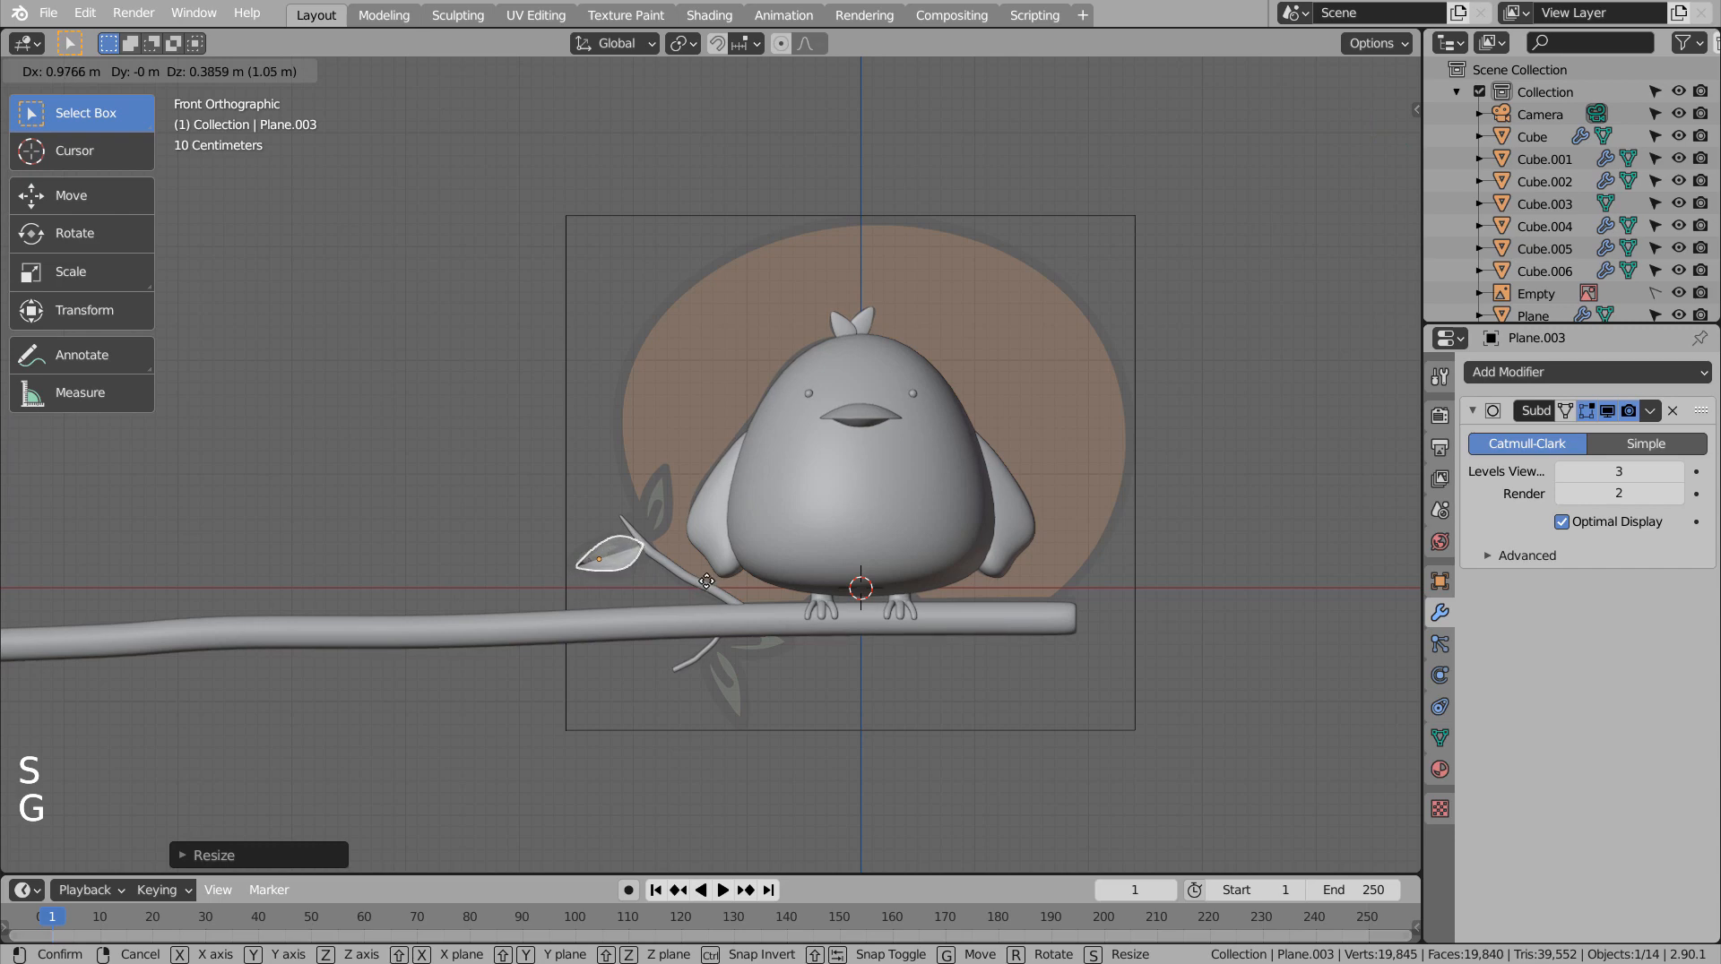
left_click(722, 586)
key("r")
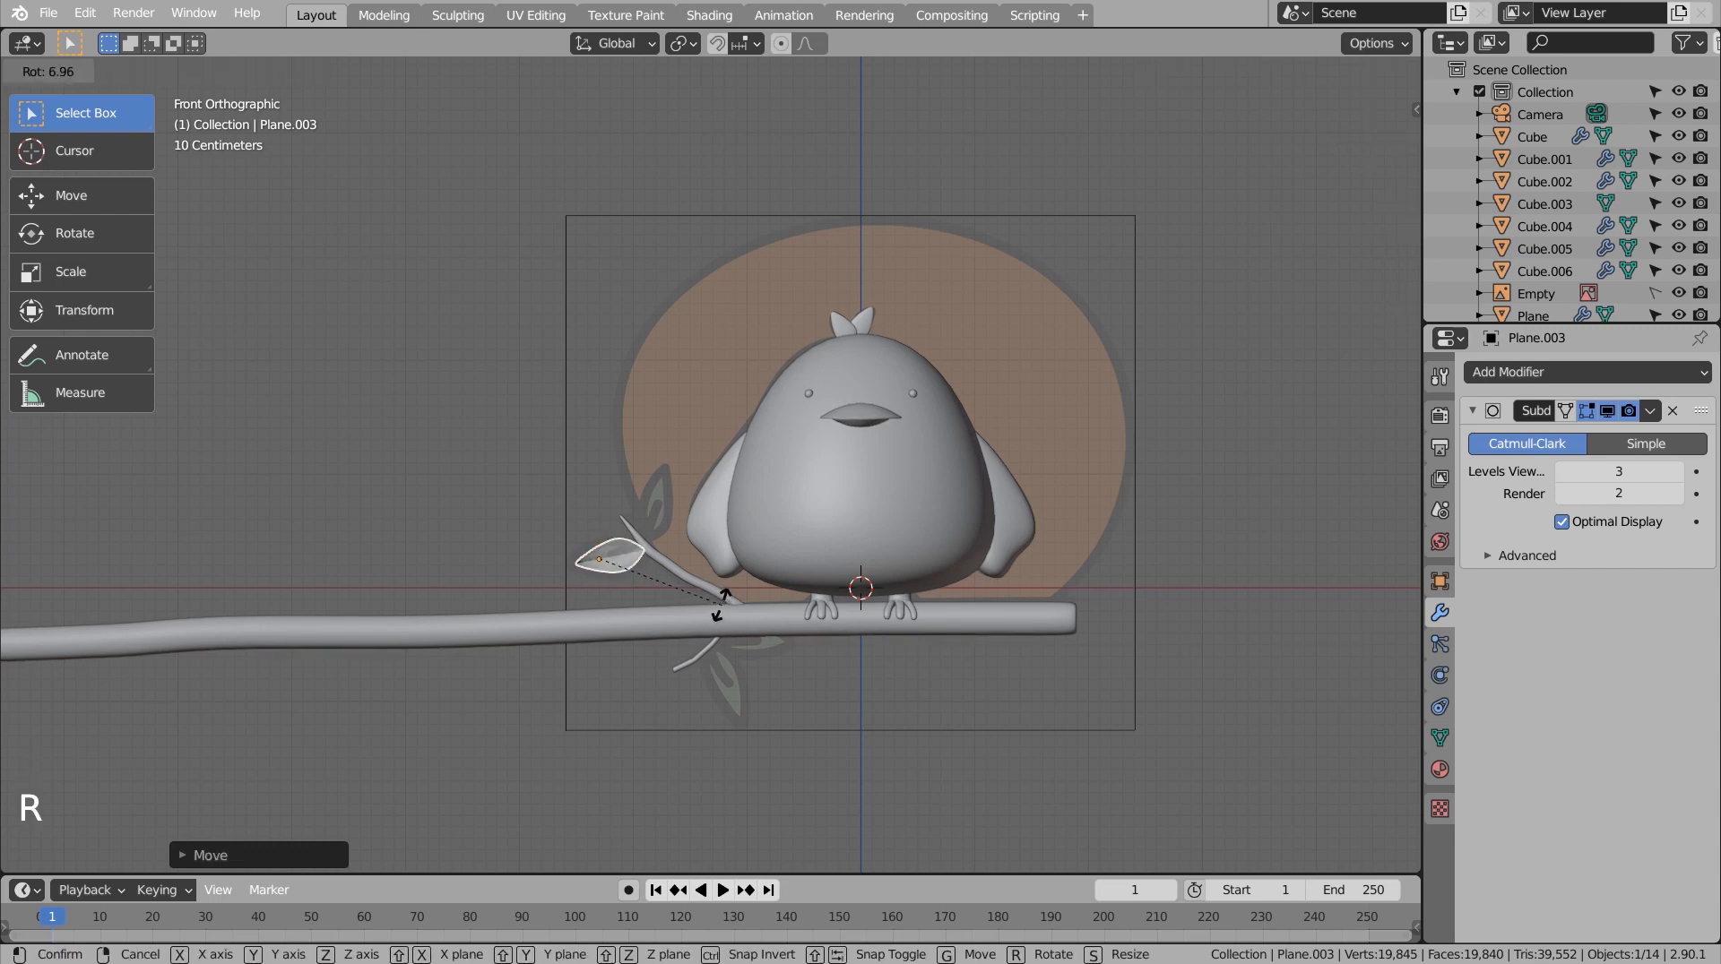
key("g")
left_click(738, 583)
Duplicate the leaf, rotate the copy about 113°, and place and scale it to match the upright reference leaf on the upper twig.
key("shift+d")
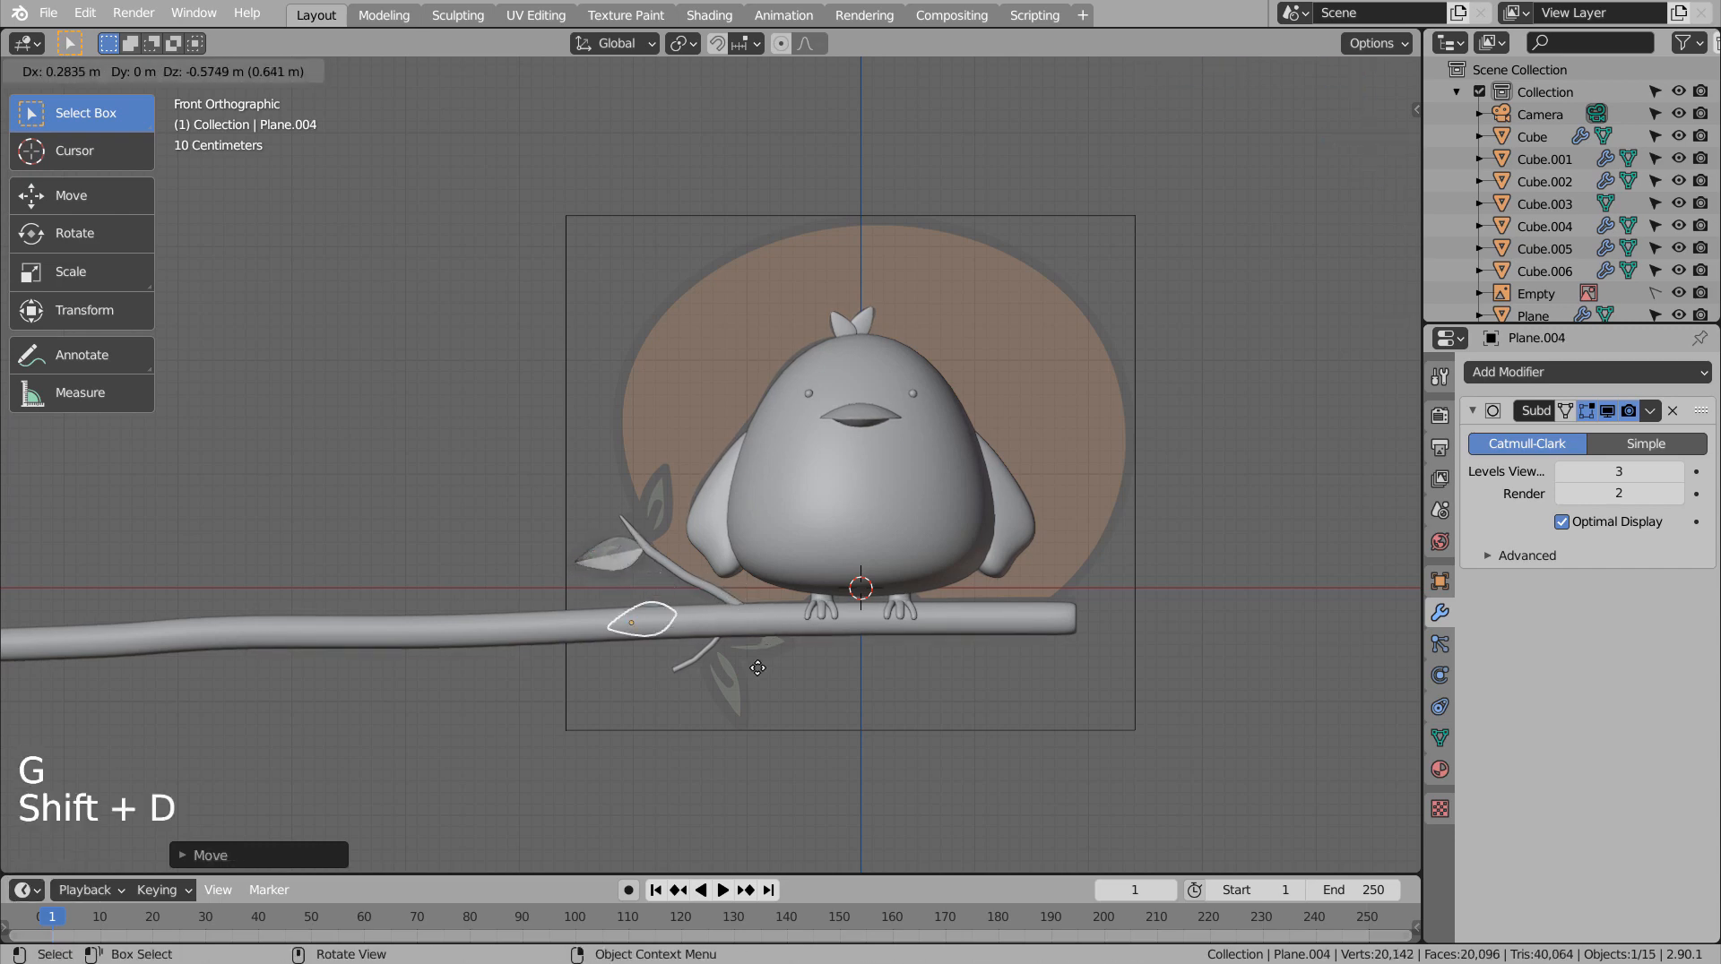
left_click(737, 567)
key("r")
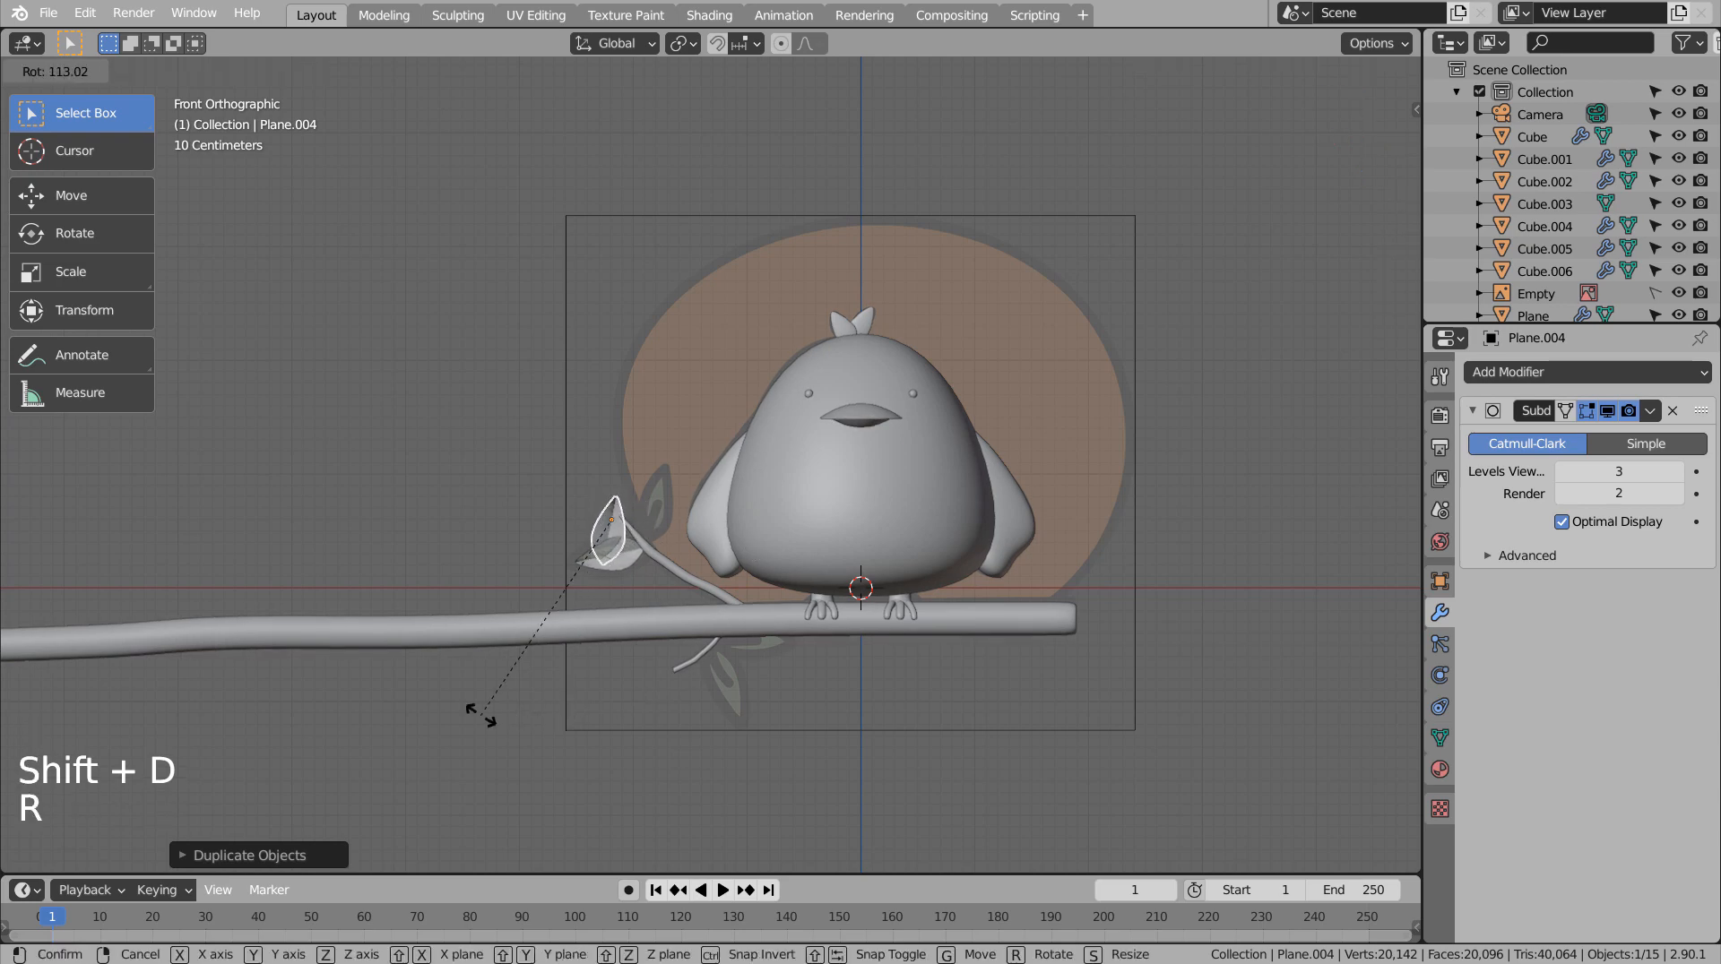
left_click(488, 709)
key("g")
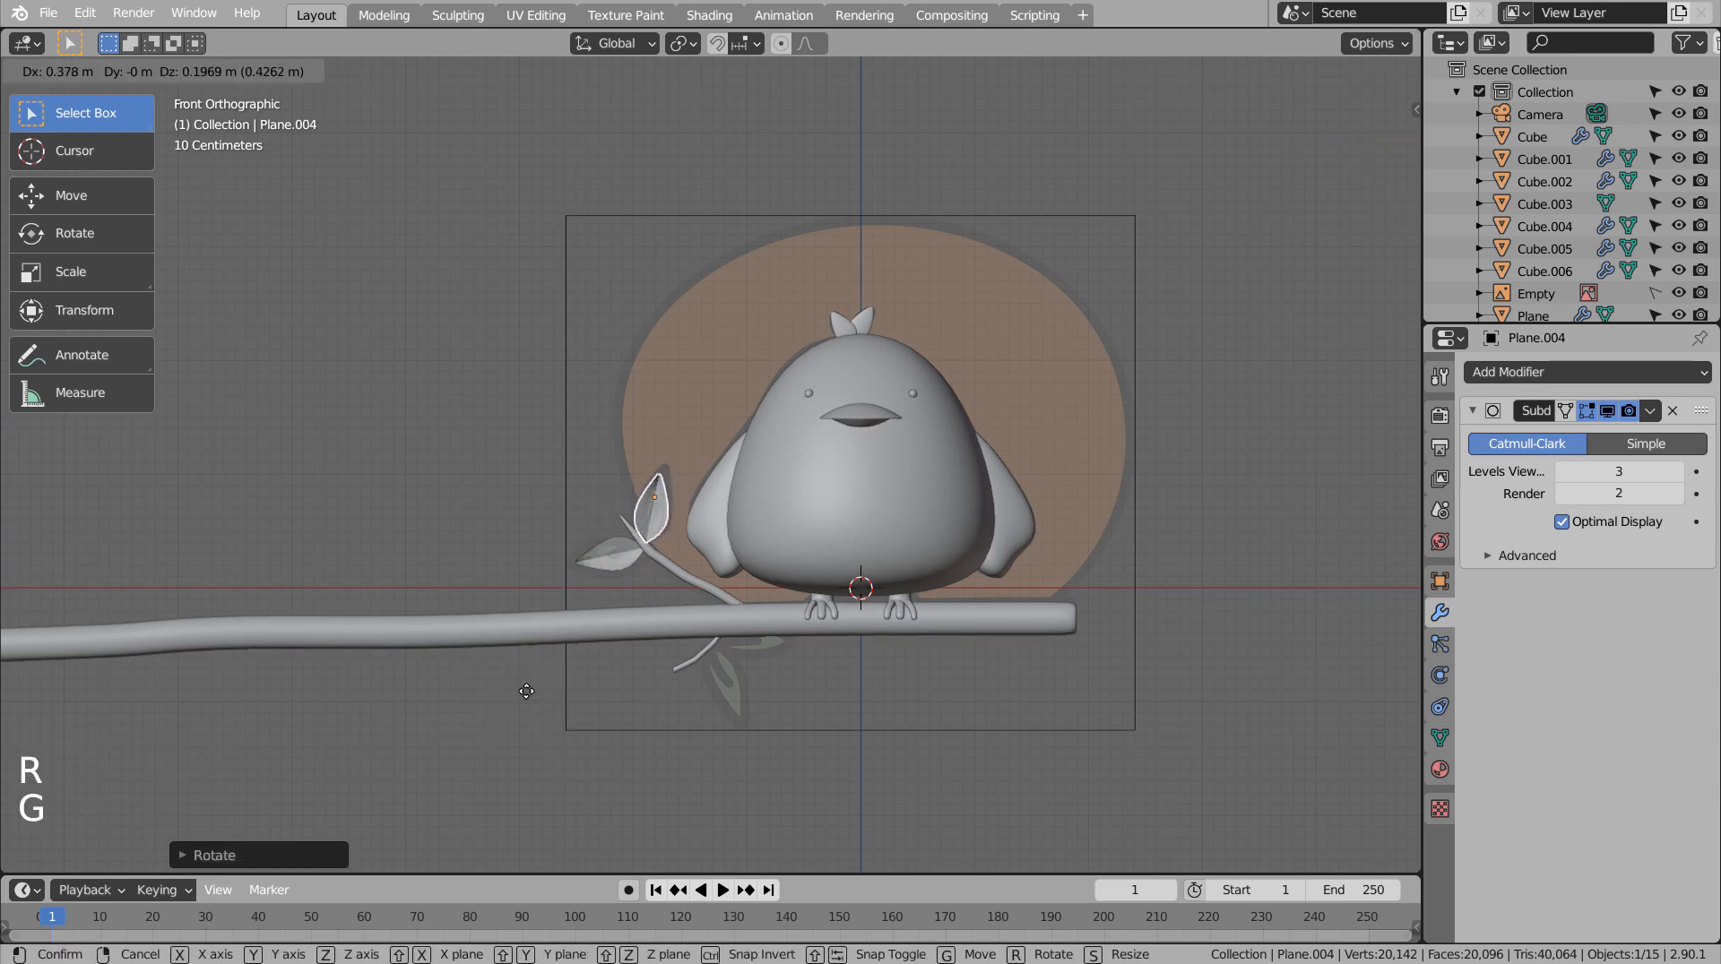
left_click(526, 691)
key("s")
left_click(721, 685)
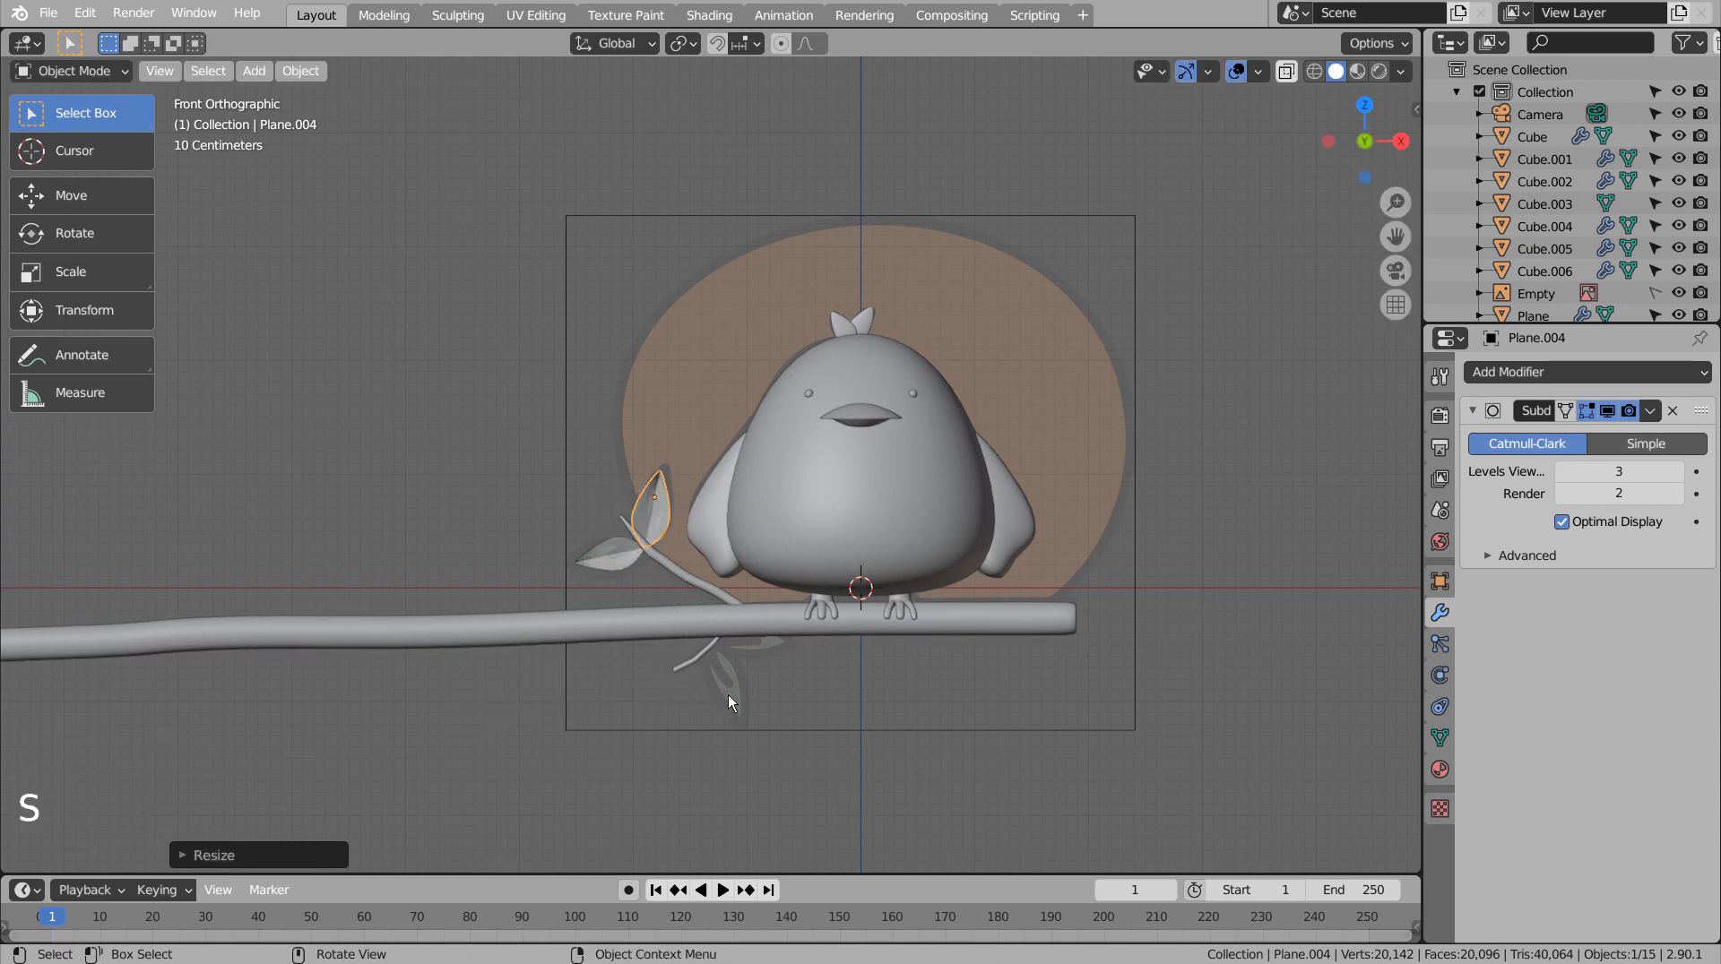
key("g")
left_click(730, 691)
key("r")
left_click(804, 707)
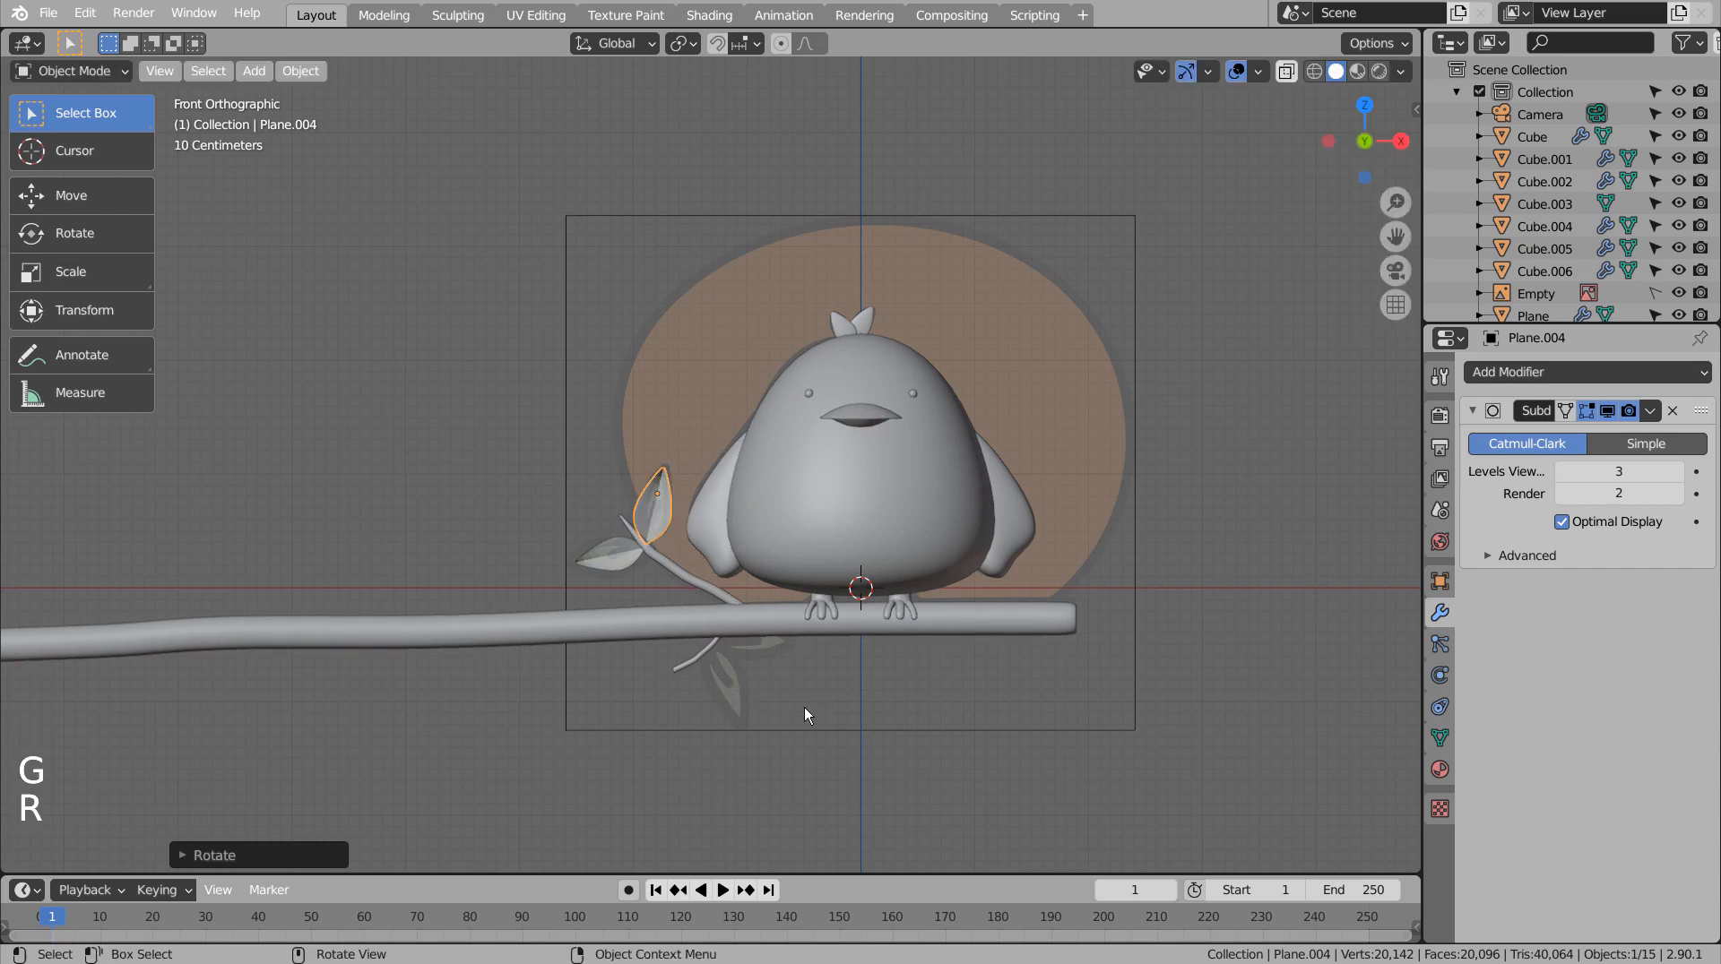
Duplicate the upright leaf, turn the copy to point downward and place it over the lowest reference leaf on the lower twig.
left_click(670, 702)
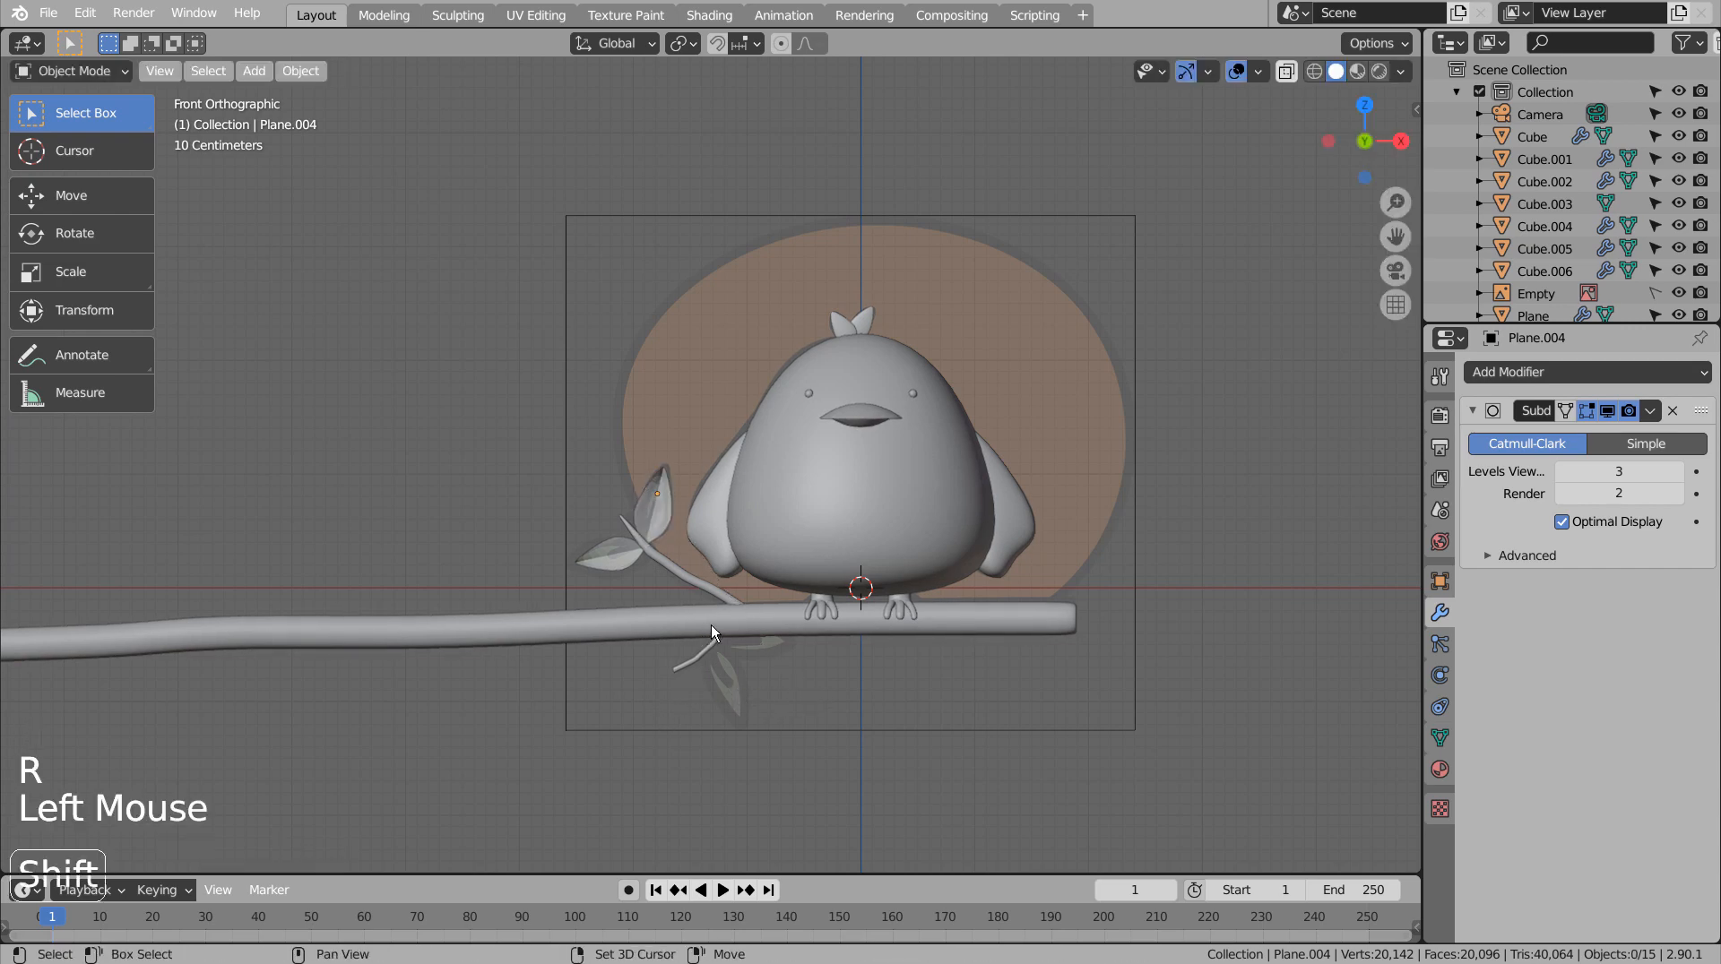
key("shift+d")
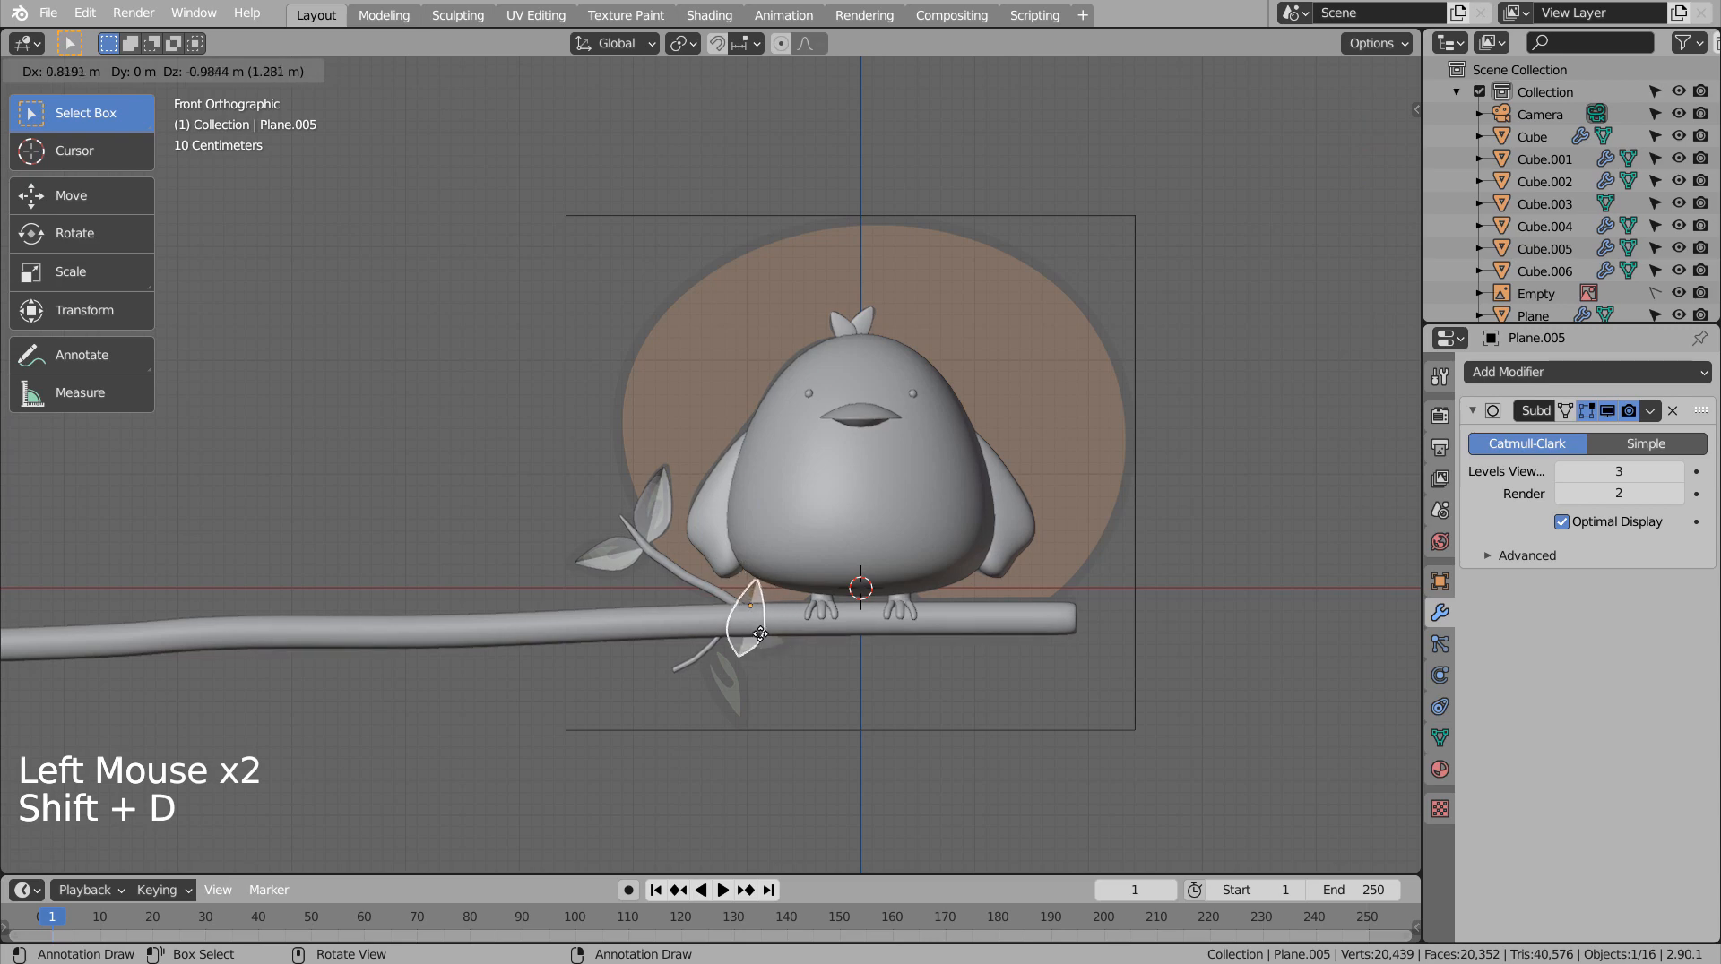
left_click(745, 634)
key("r")
left_click(618, 692)
key("g")
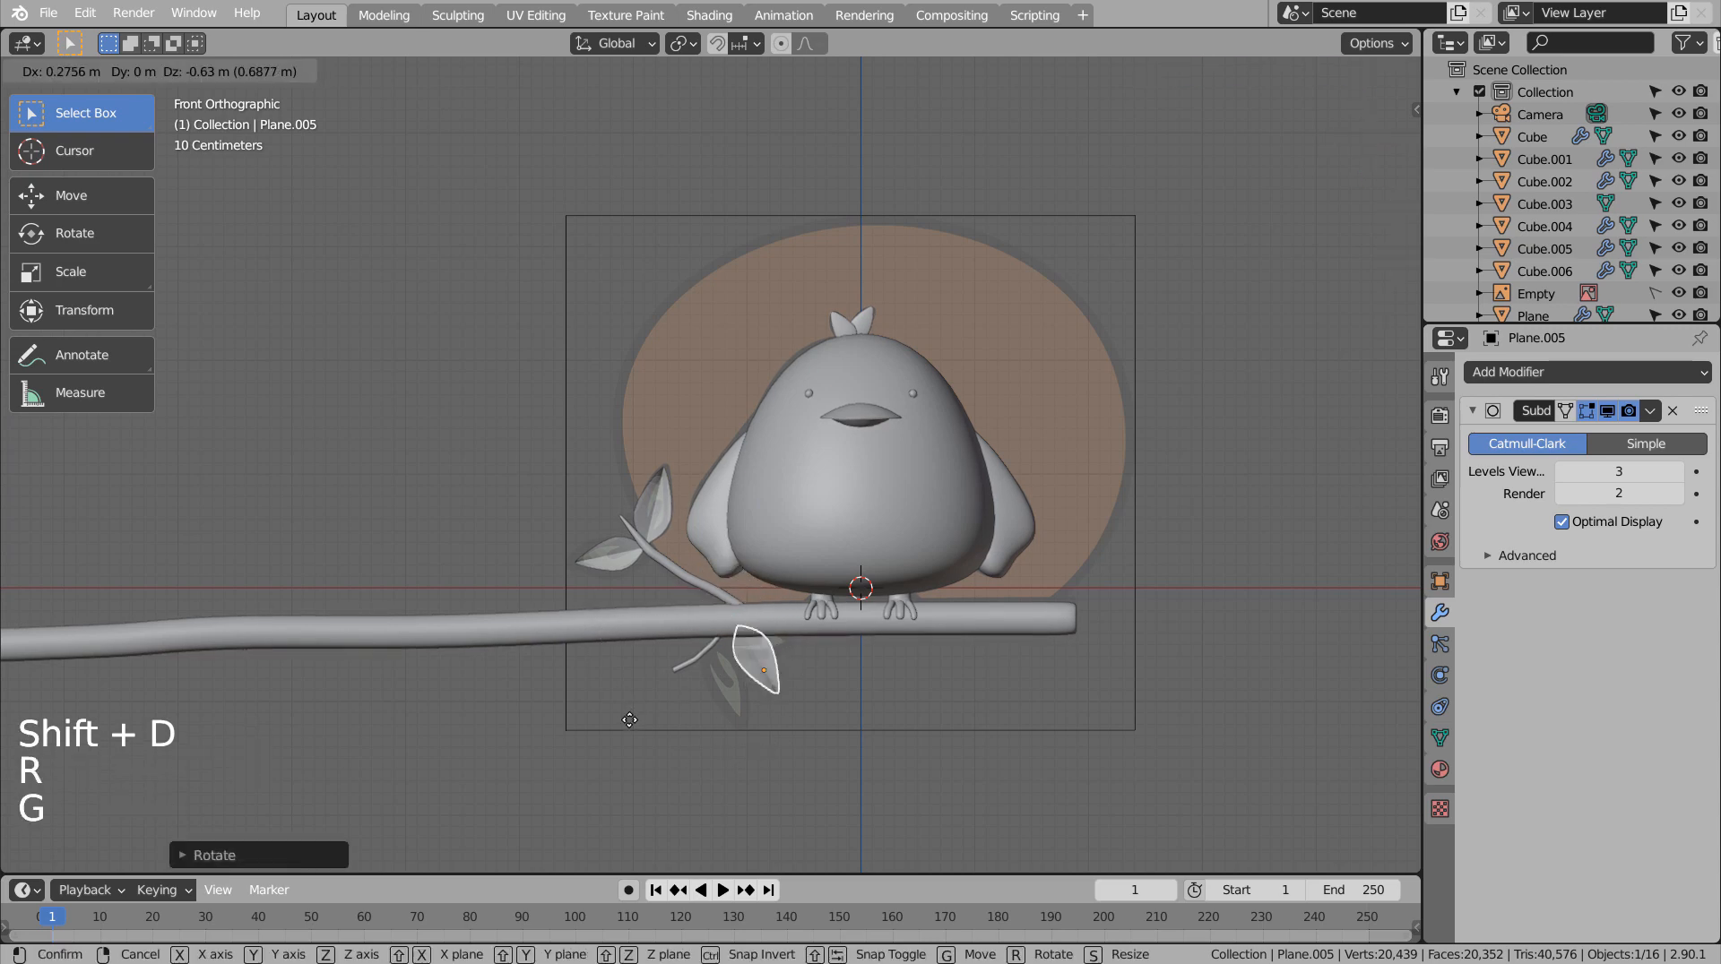
left_click(596, 723)
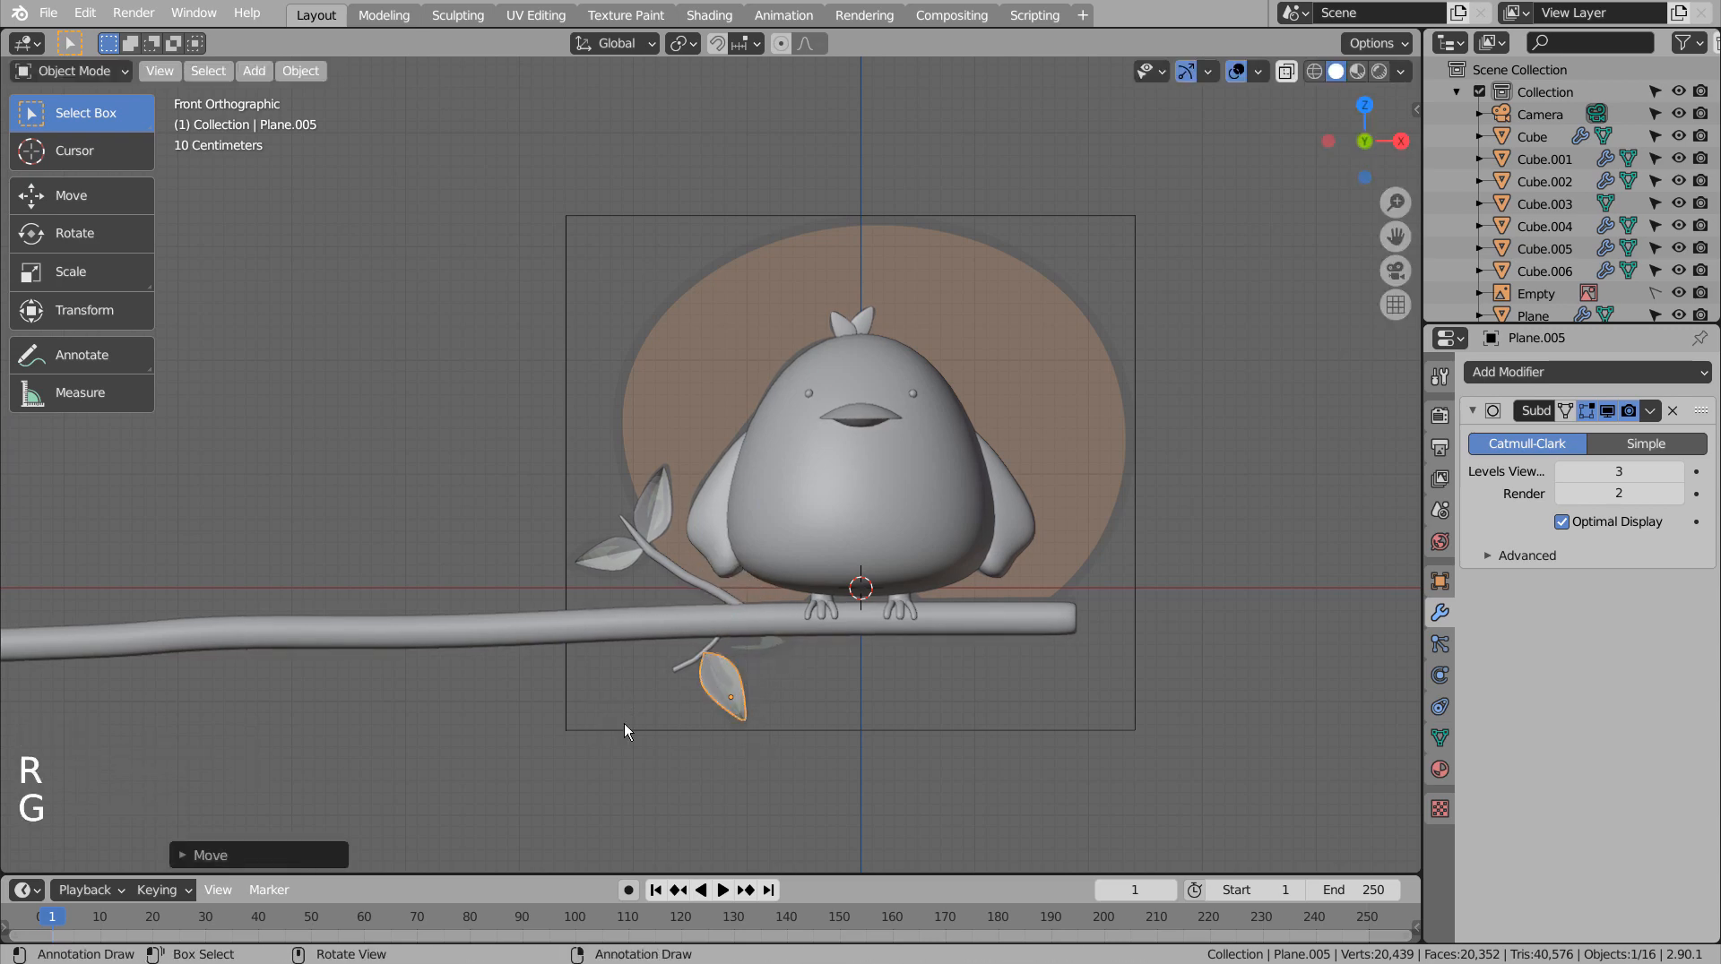
Duplicate the hanging leaf, rotate the copy nearly horizontal, and place it on the remaining reference leaf just under the branch.
key("shift+d")
left_click(806, 703)
key("r")
left_click(876, 625)
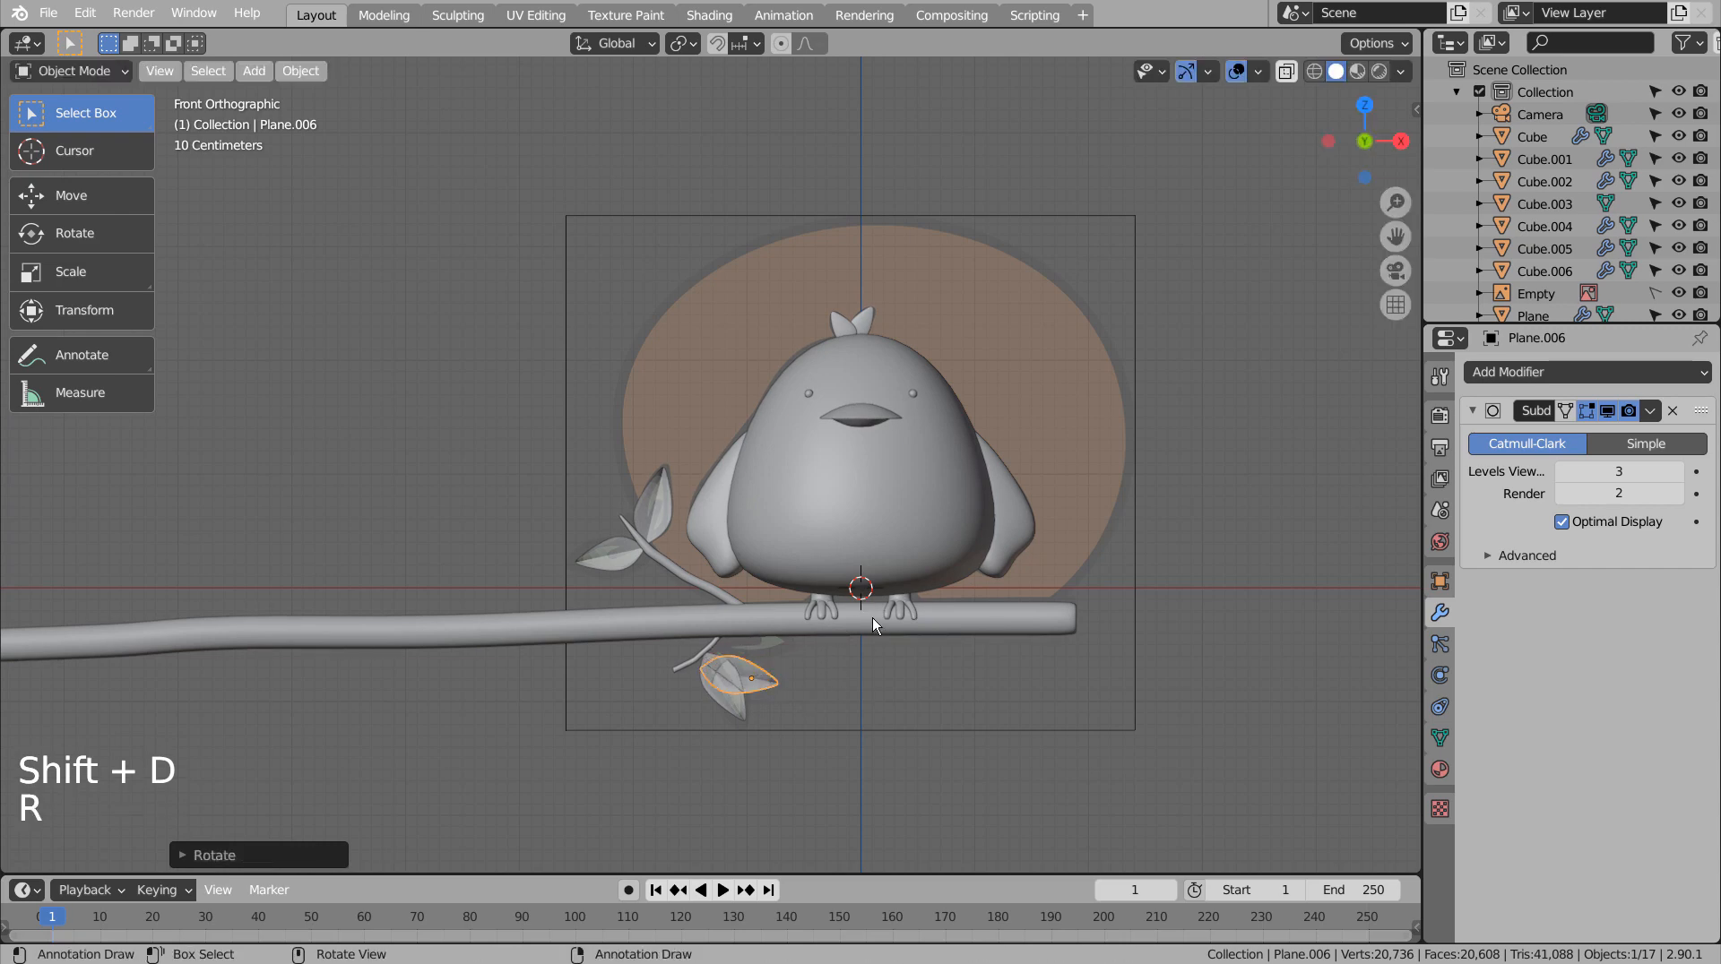
key("g")
left_click(883, 594)
key("g")
key("g")
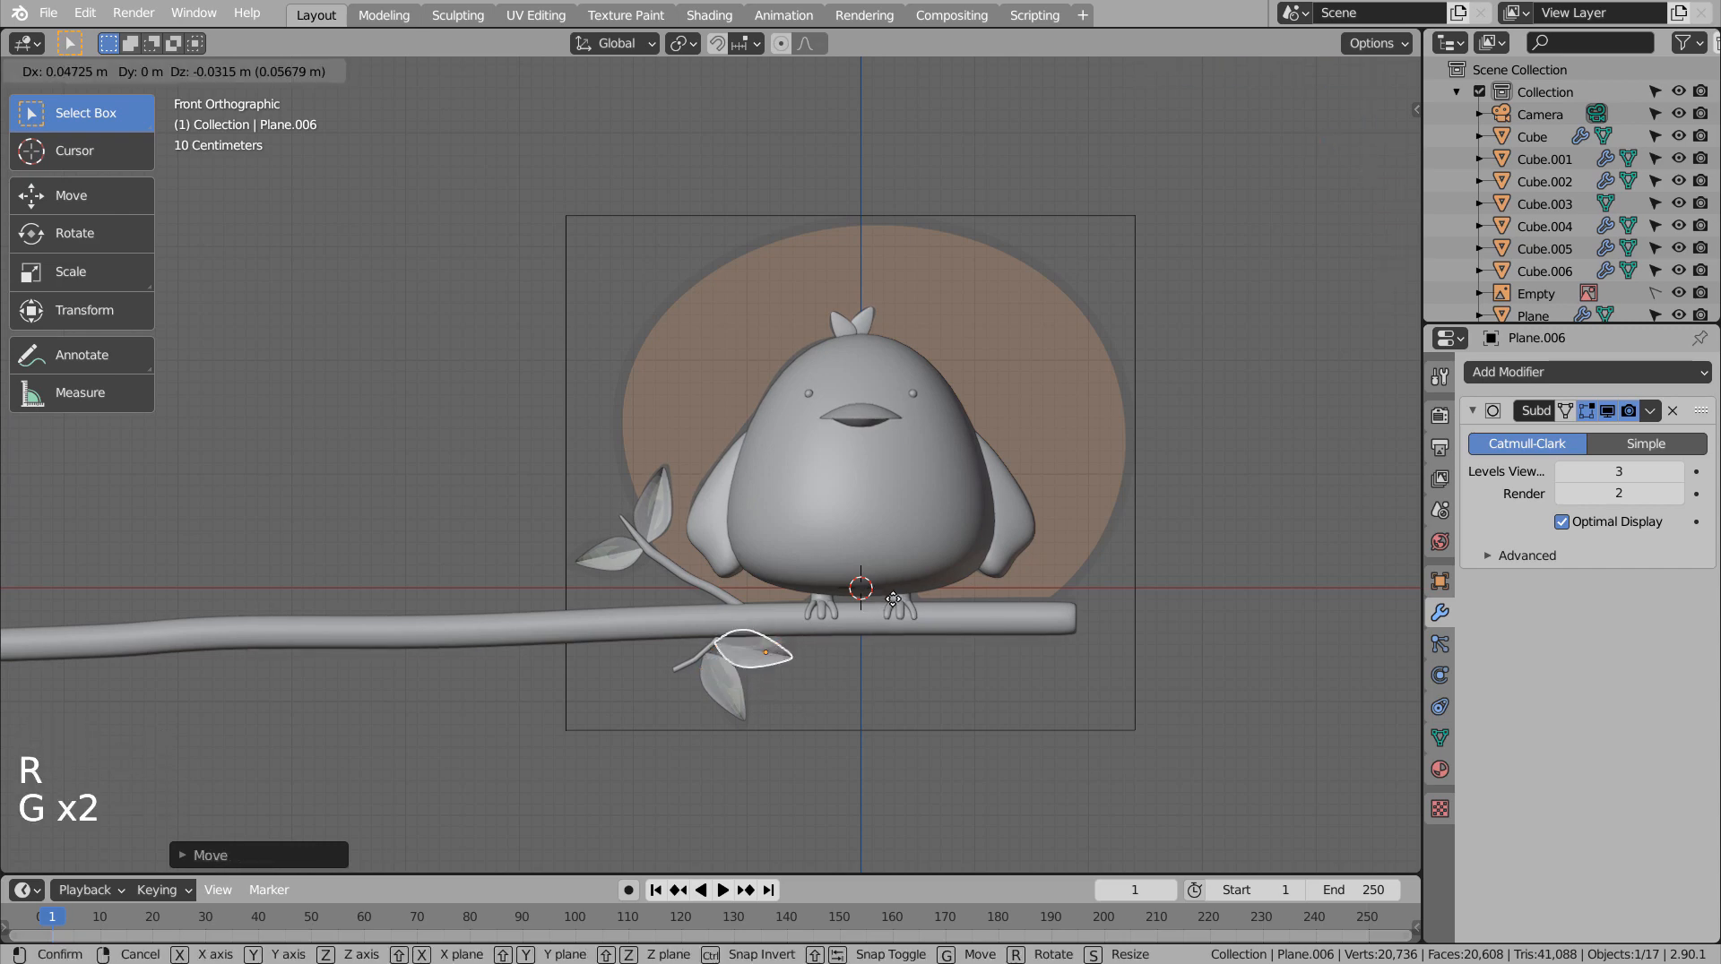
left_click(880, 790)
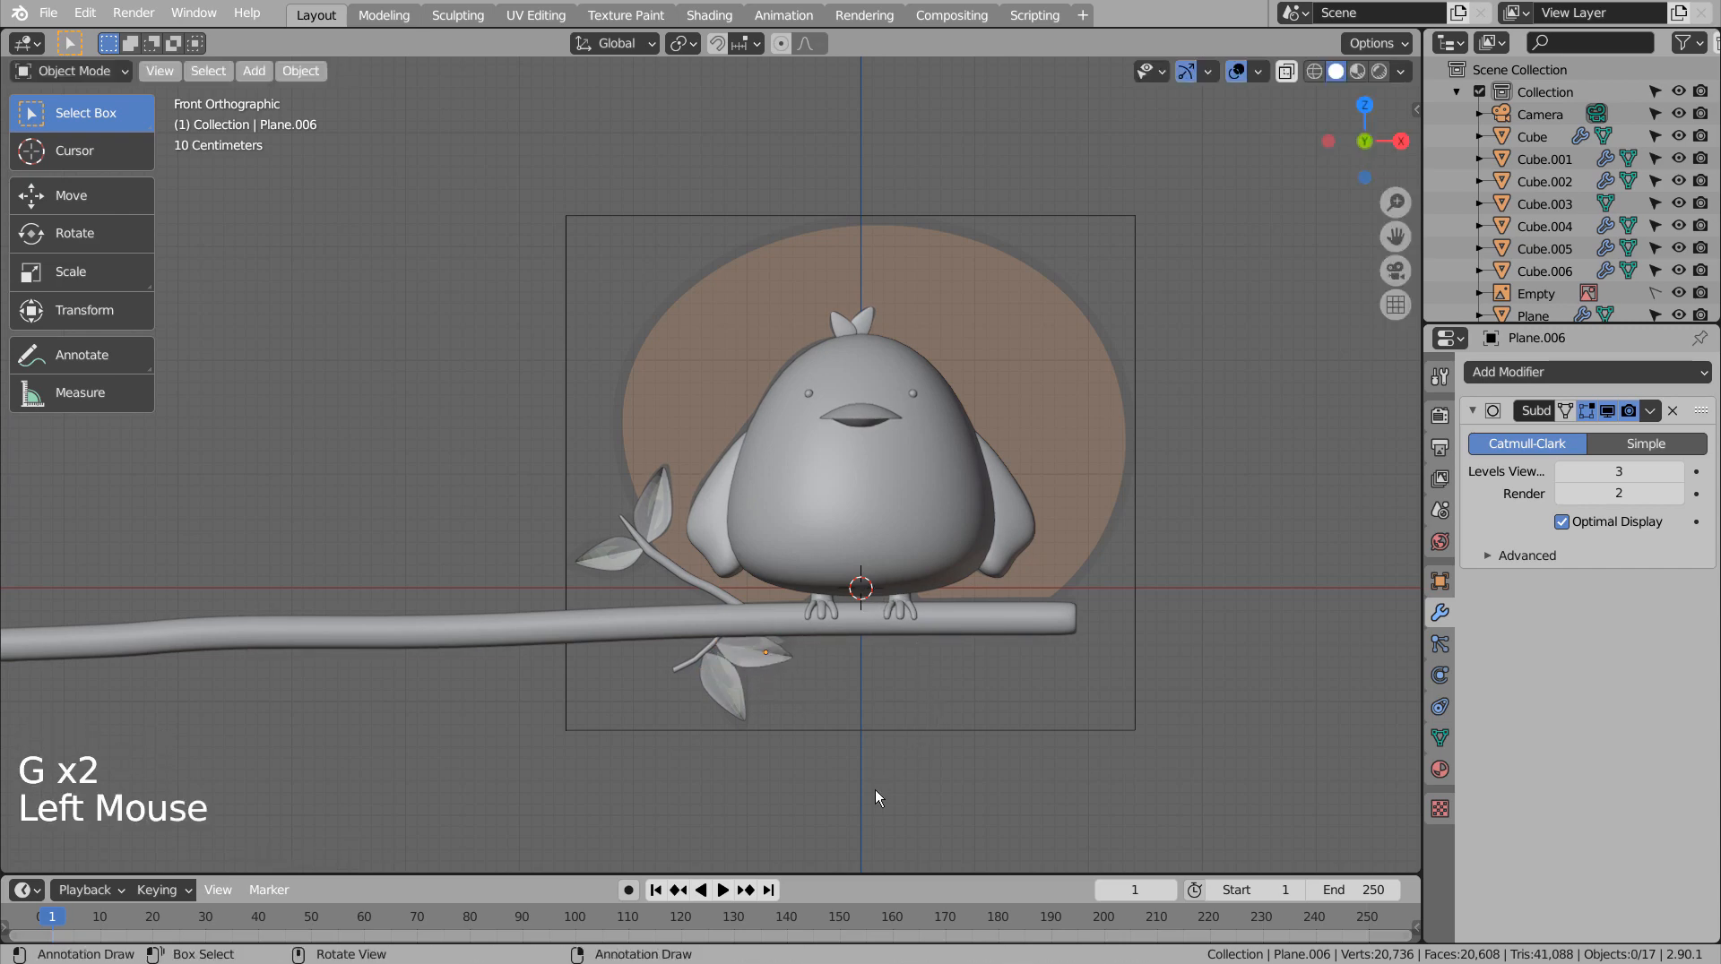
left_click(875, 789)
Add a UV sphere for the moon, scale it up beyond the reference circle and move it up around the bird.
key("shift+a")
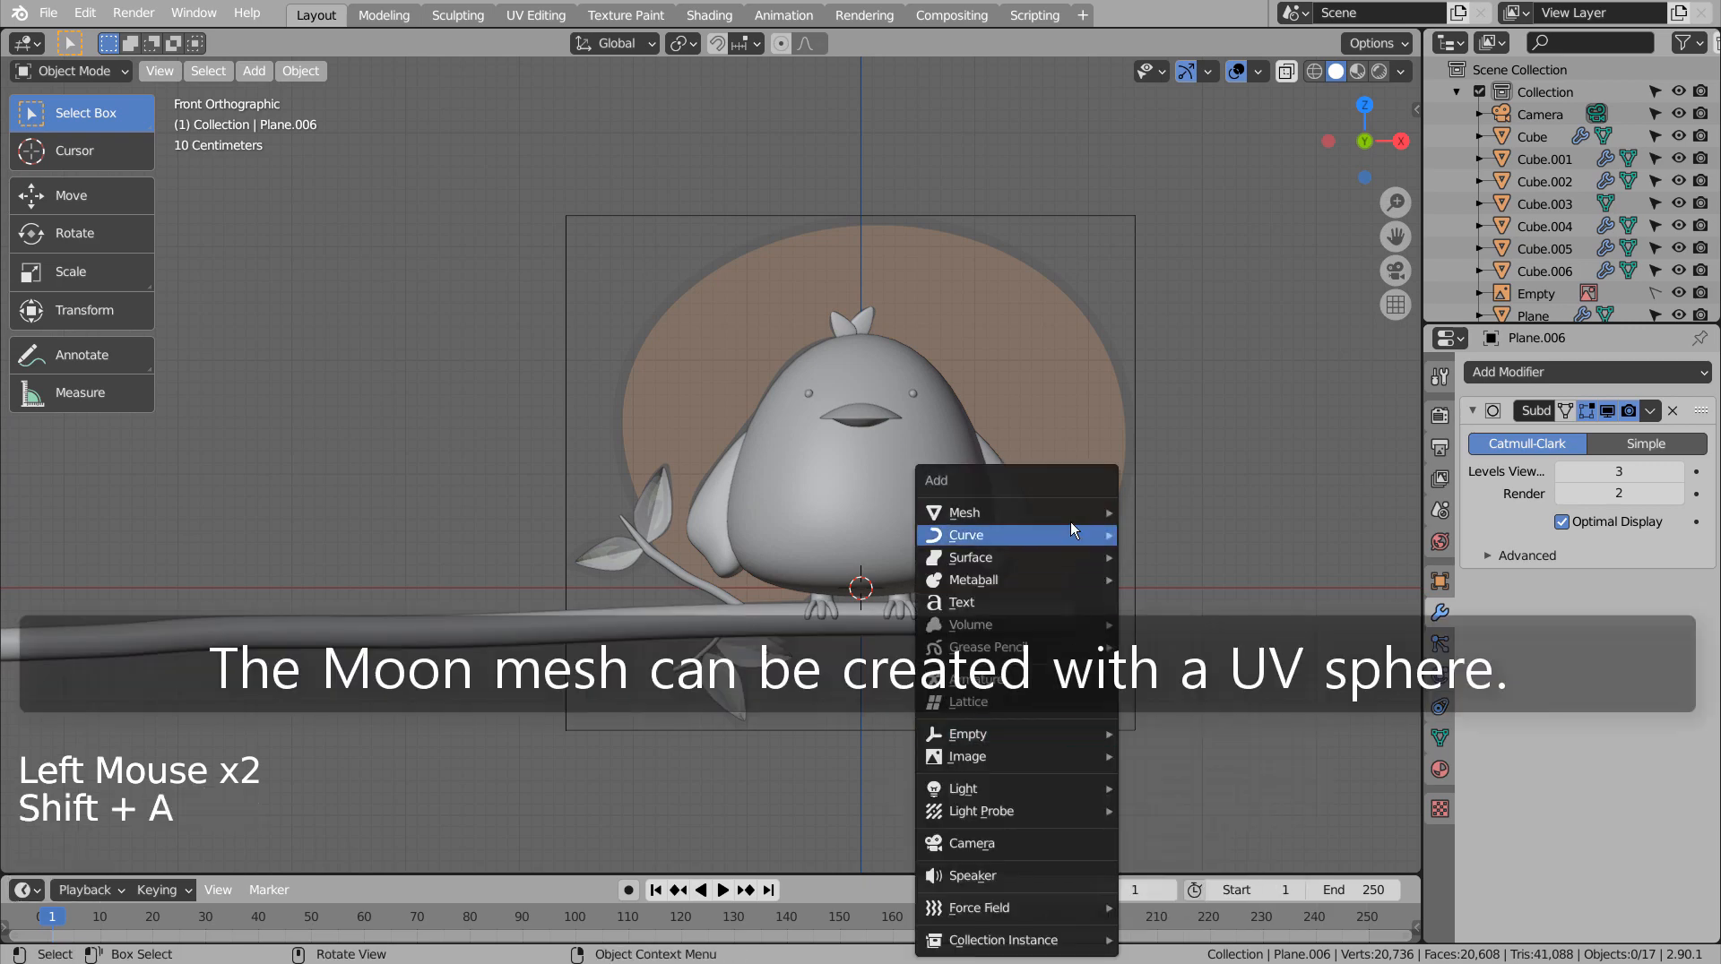
mouse_move(1078, 507)
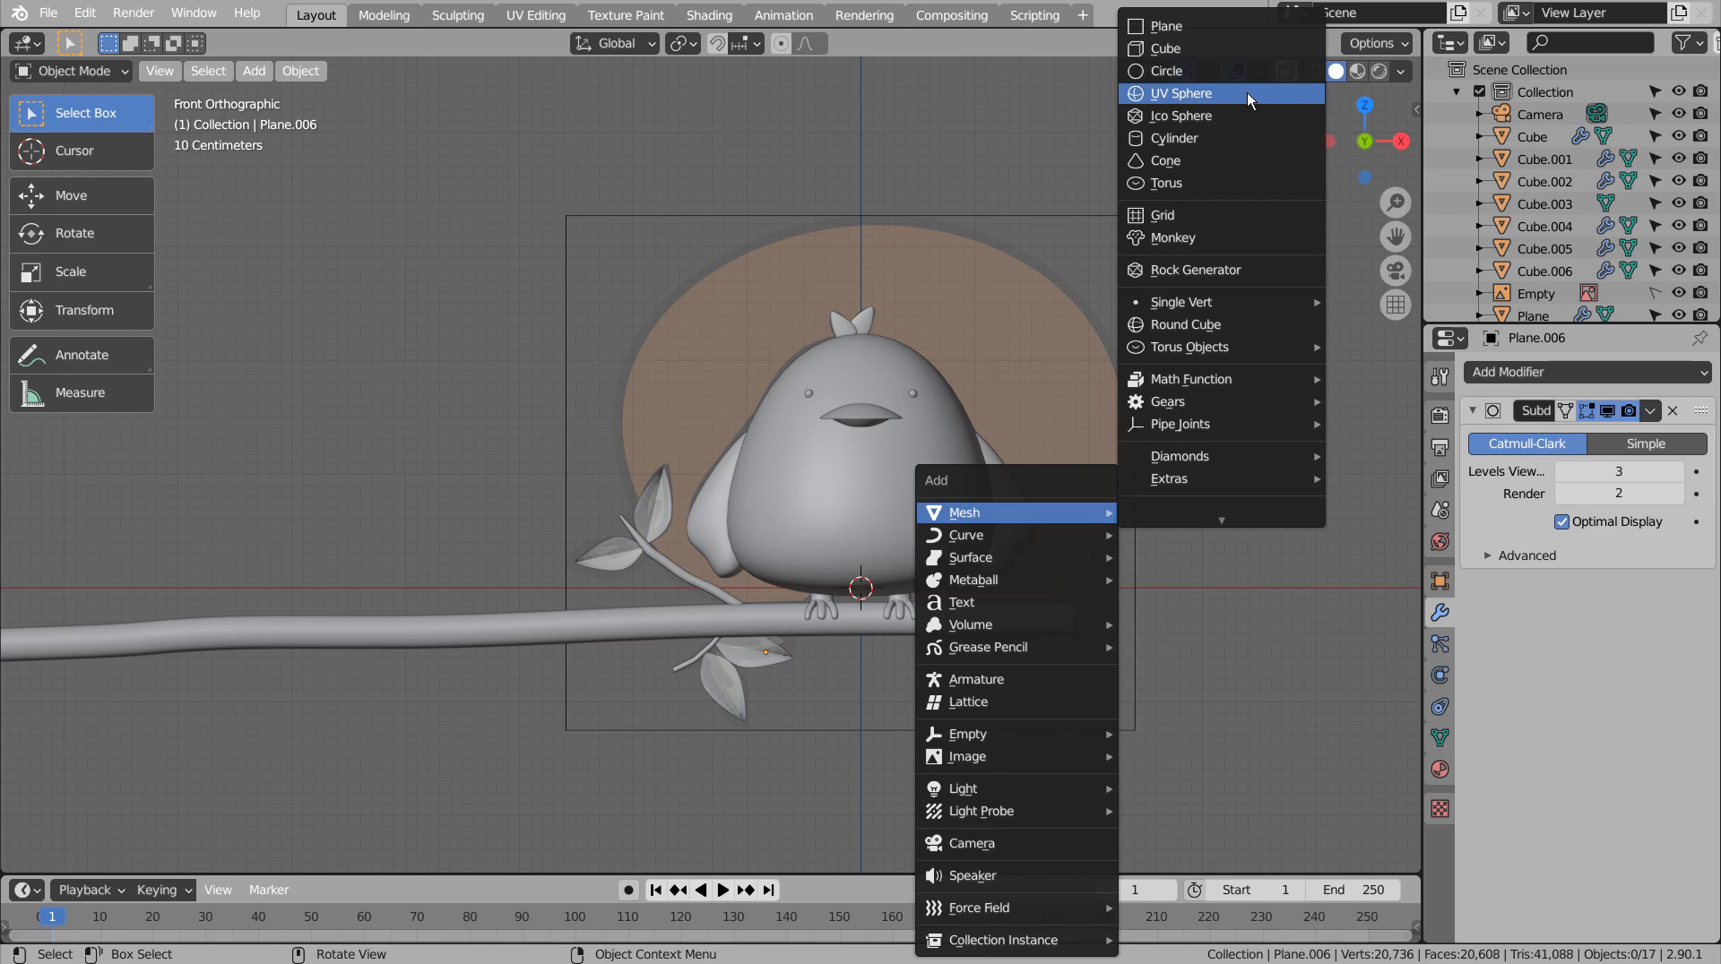
left_click(1238, 97)
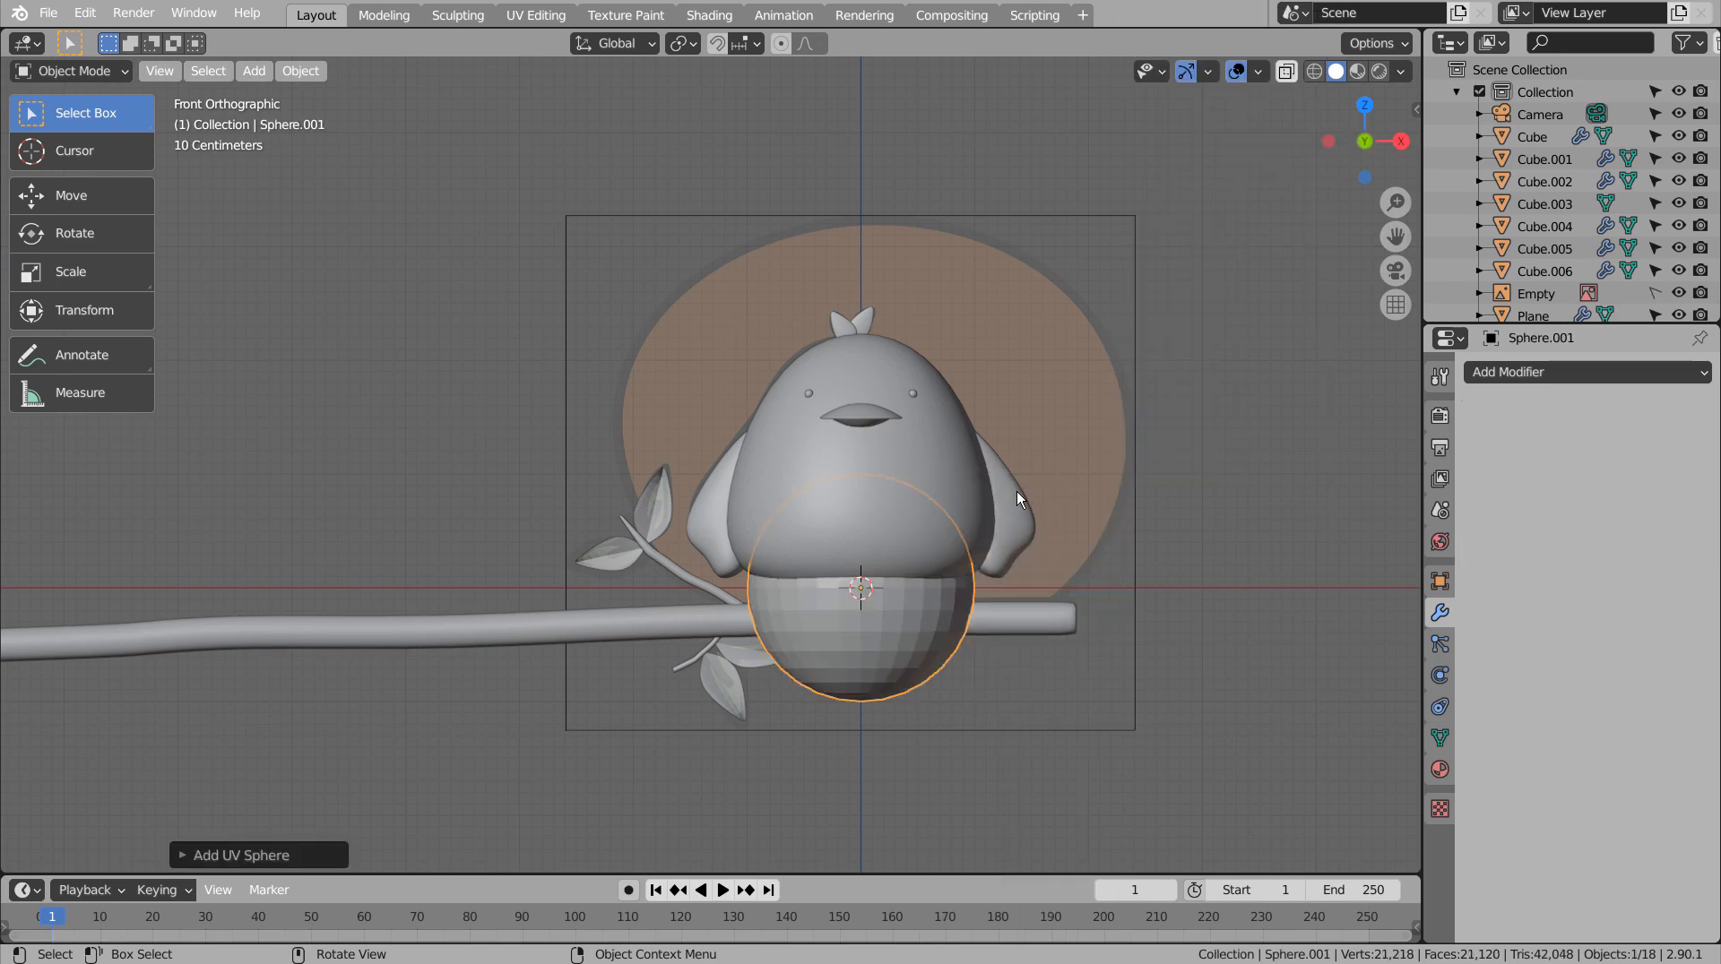
key("s")
left_click(1326, 601)
key("g")
left_click(1362, 431)
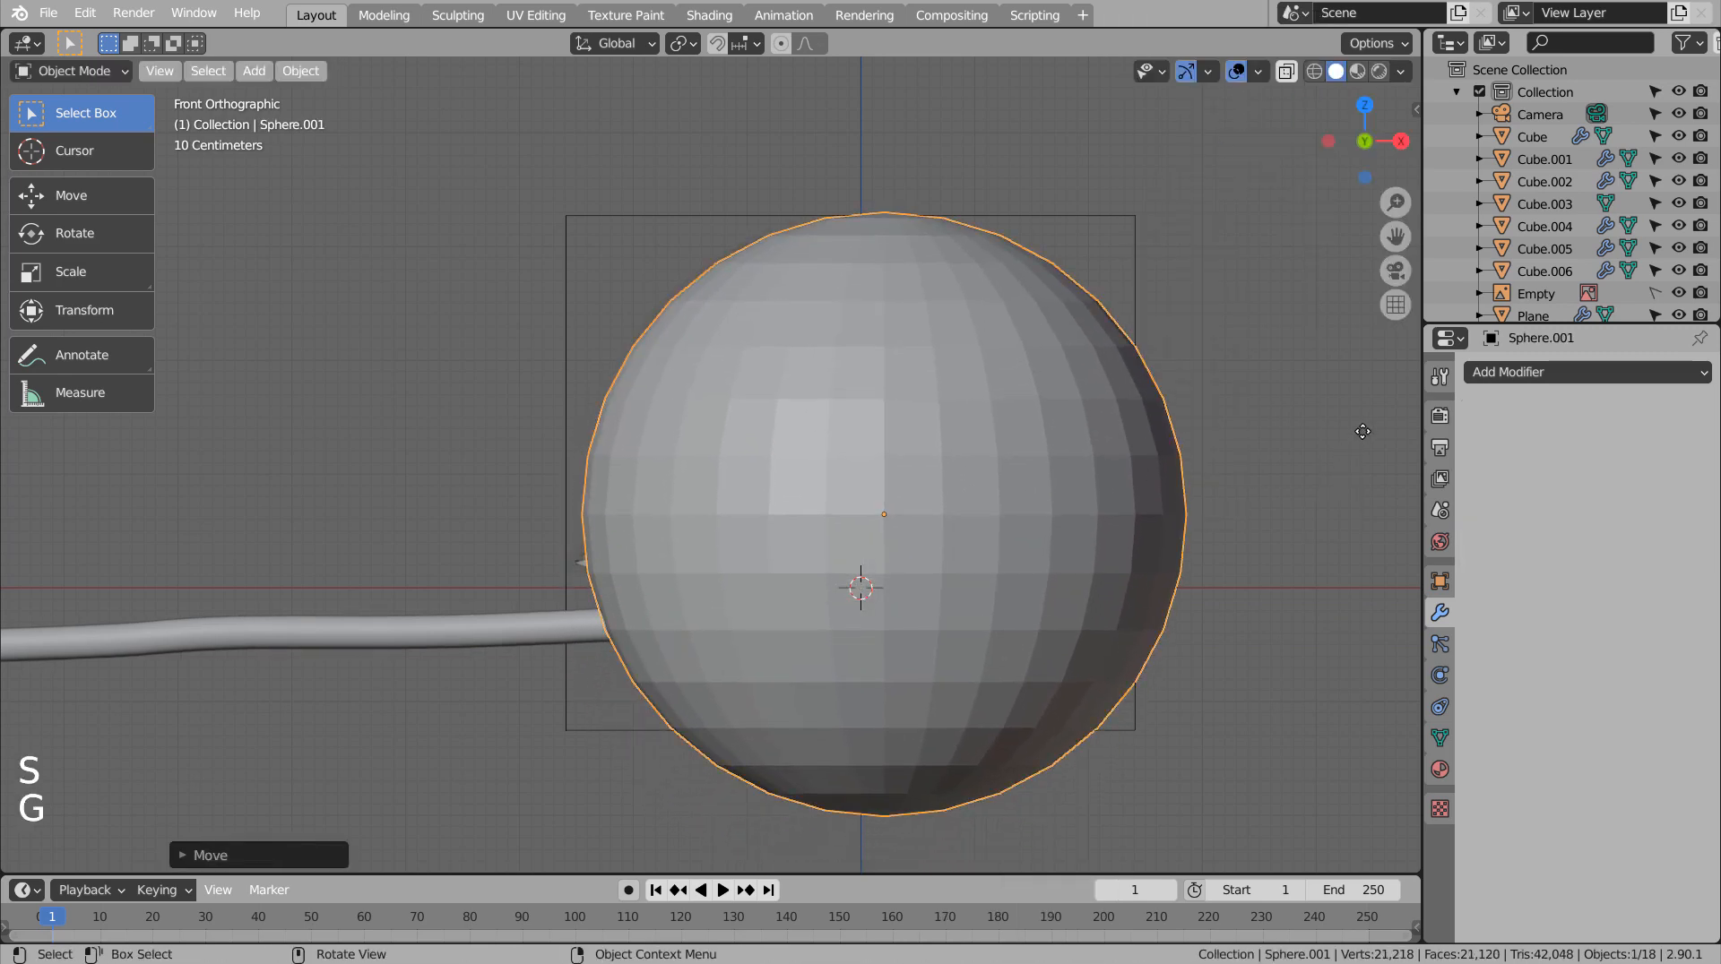
Shade the moon sphere smooth, then add a level 1 Subdivision modifier and apply it.
right_click(1074, 379)
left_click(1074, 379)
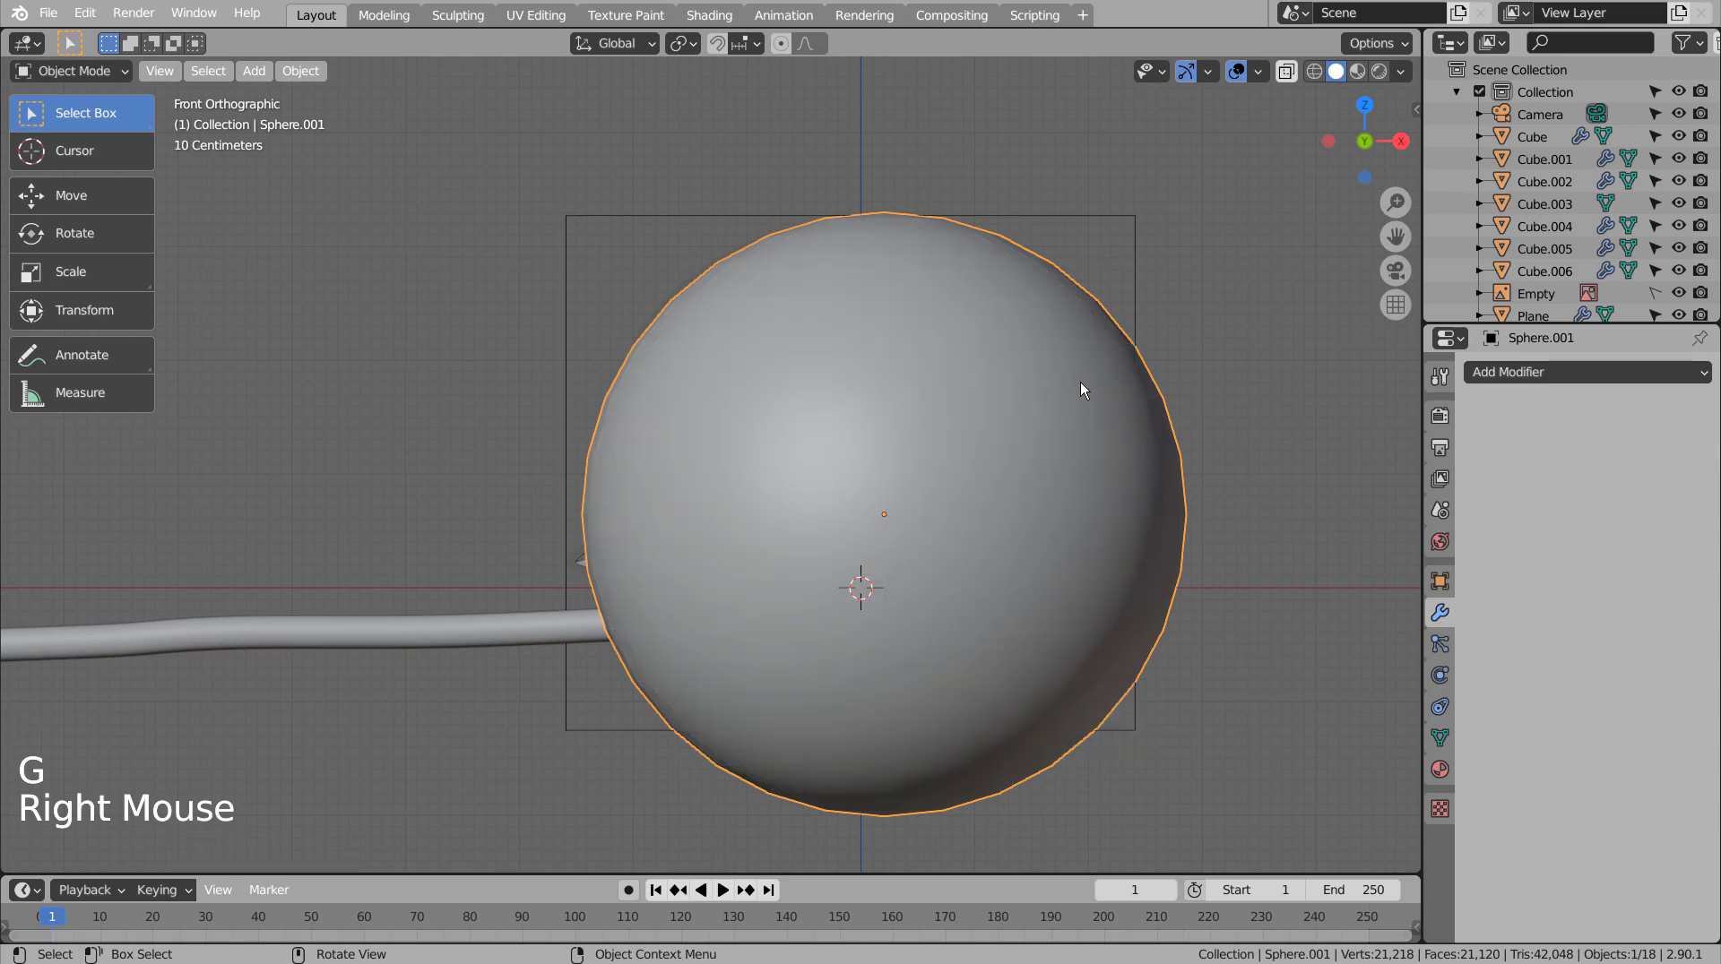
key("ctrl+1")
key("ctrl+a")
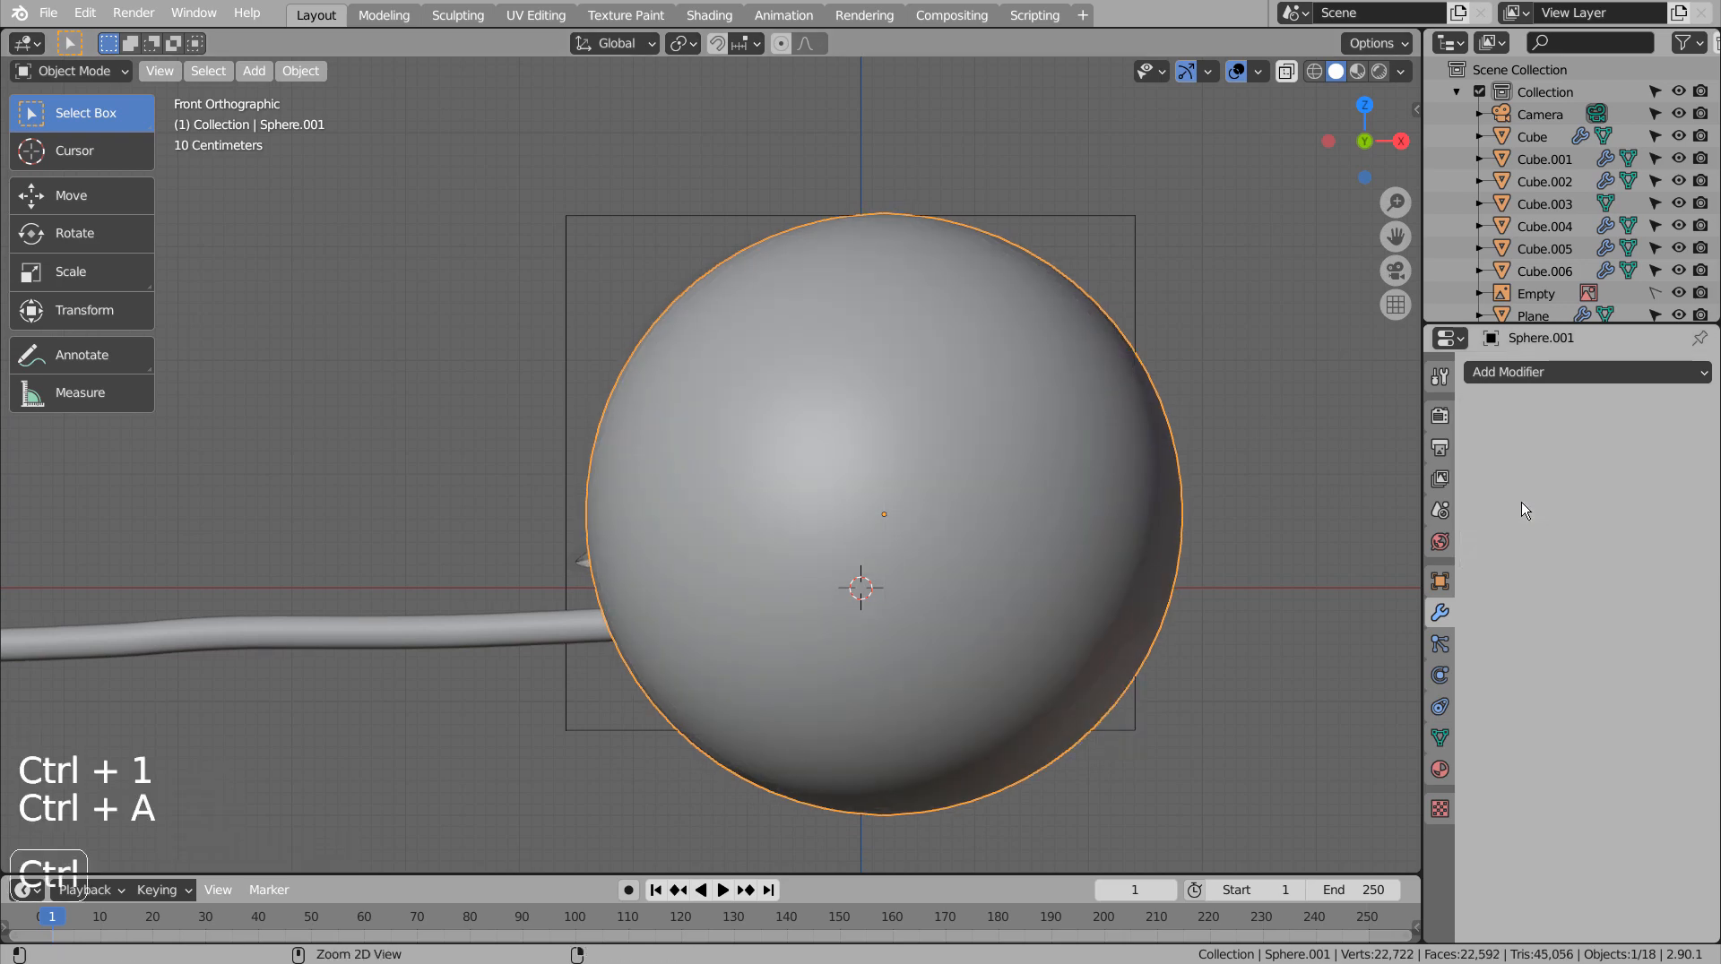
left_click(1079, 485)
In right view, move the moon sphere well behind the bird along Y, then return to front view and deselect it.
key("KP_3")
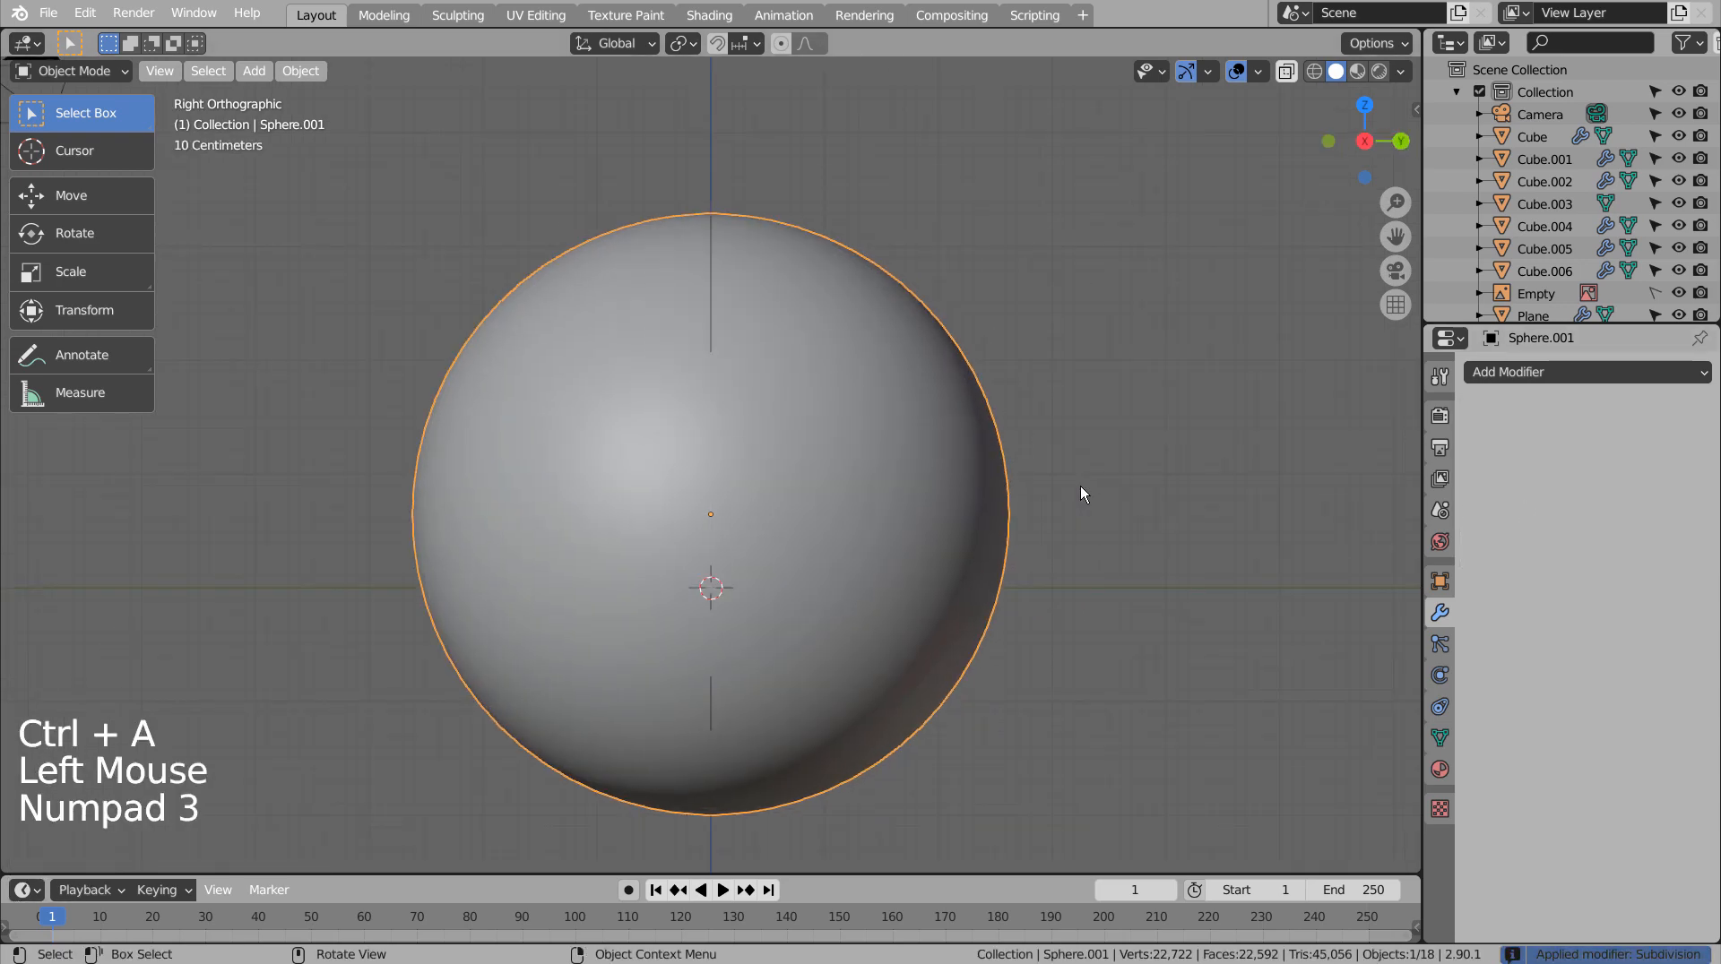
key("g")
left_click(313, 491)
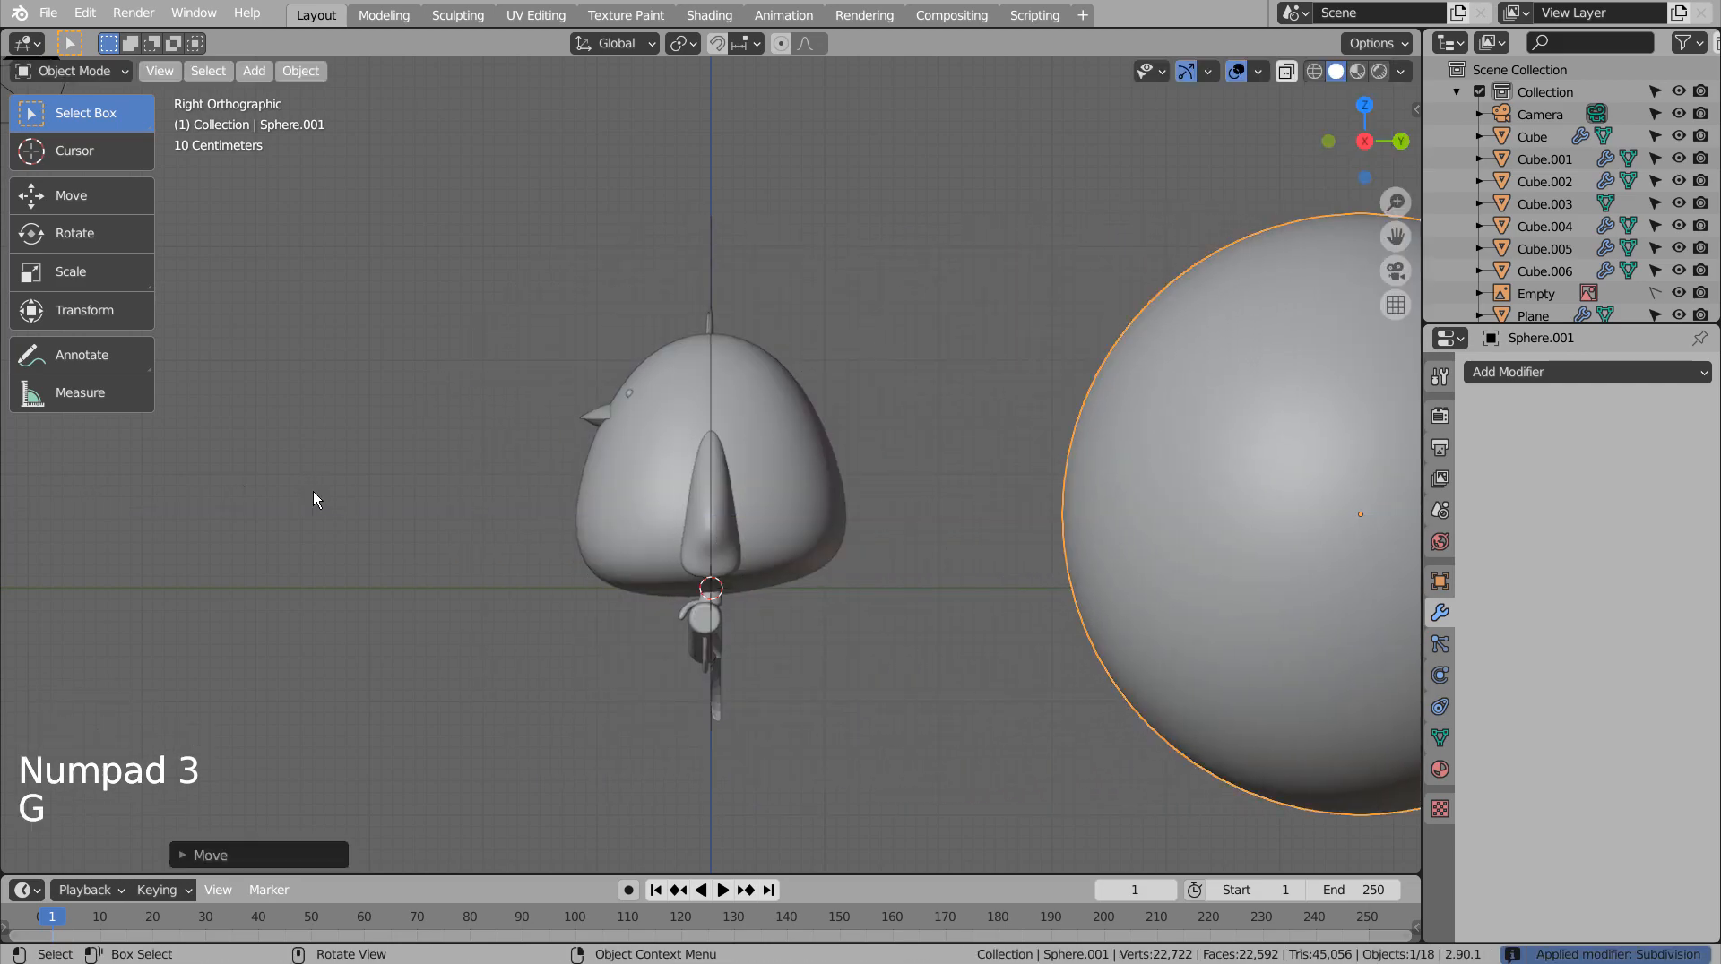
key("KP_0")
key("KP_1")
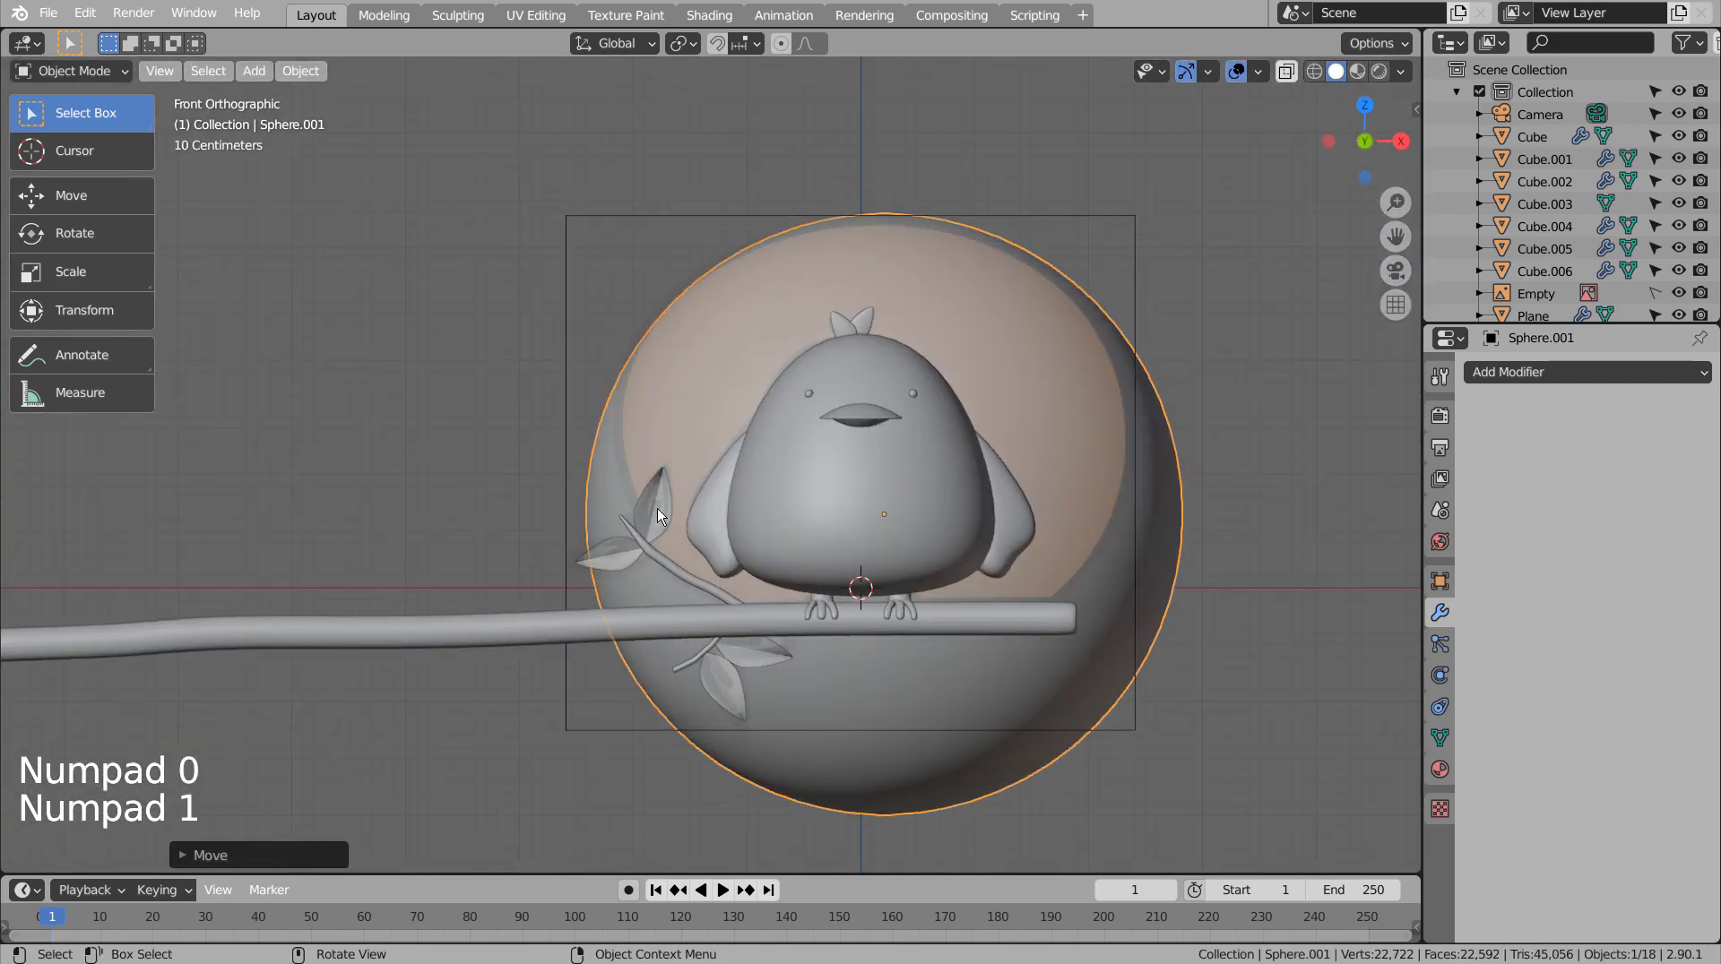
left_click(1271, 568)
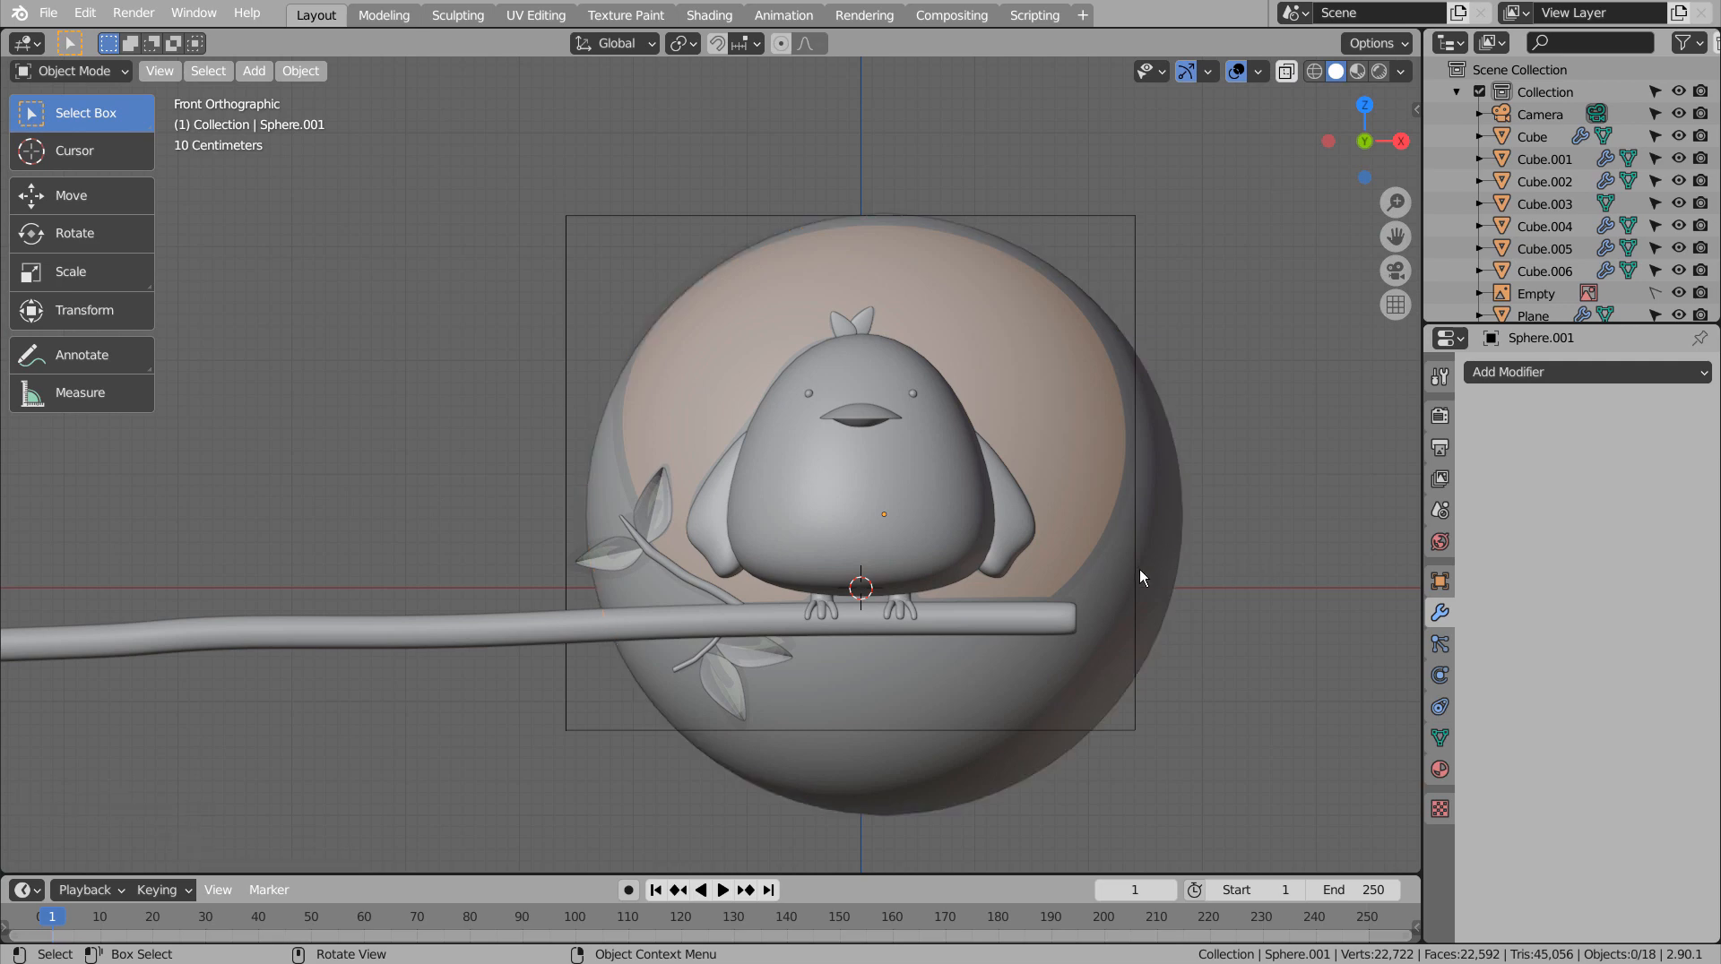
Recentre the front view, align the camera to it and change the camera's lens type to Orthographic.
middle_click_drag(1183, 583, 1116, 597, "shift")
key("ctrl+alt+KP_0")
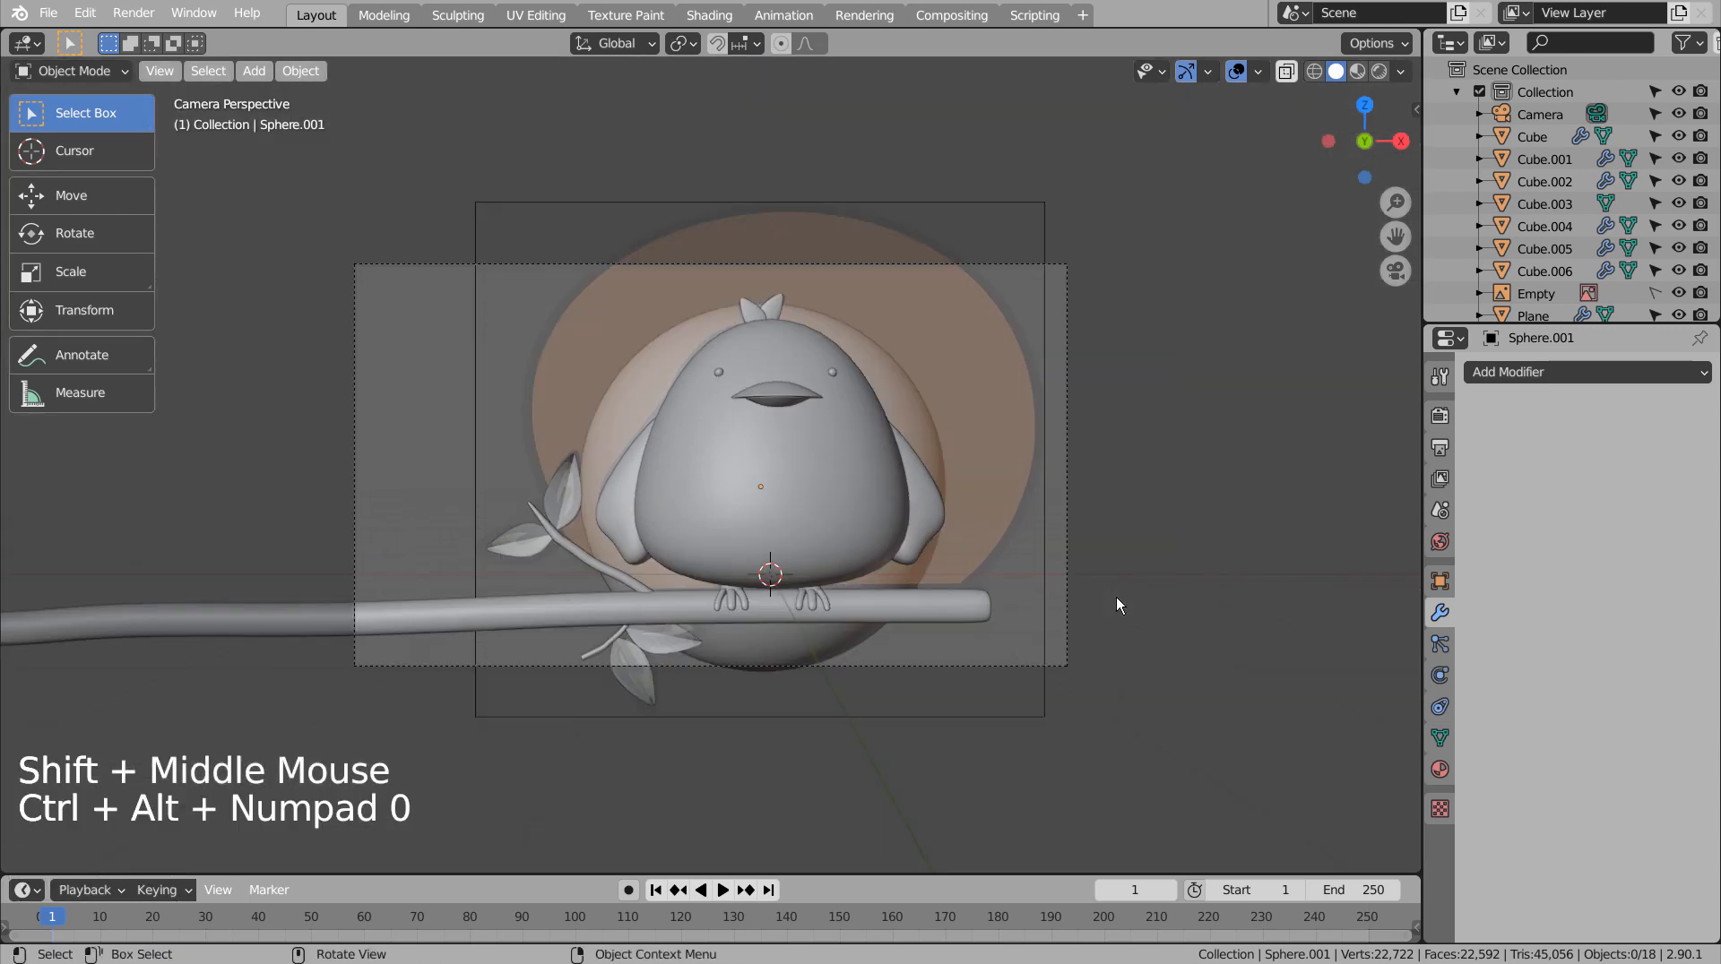
left_click(1533, 118)
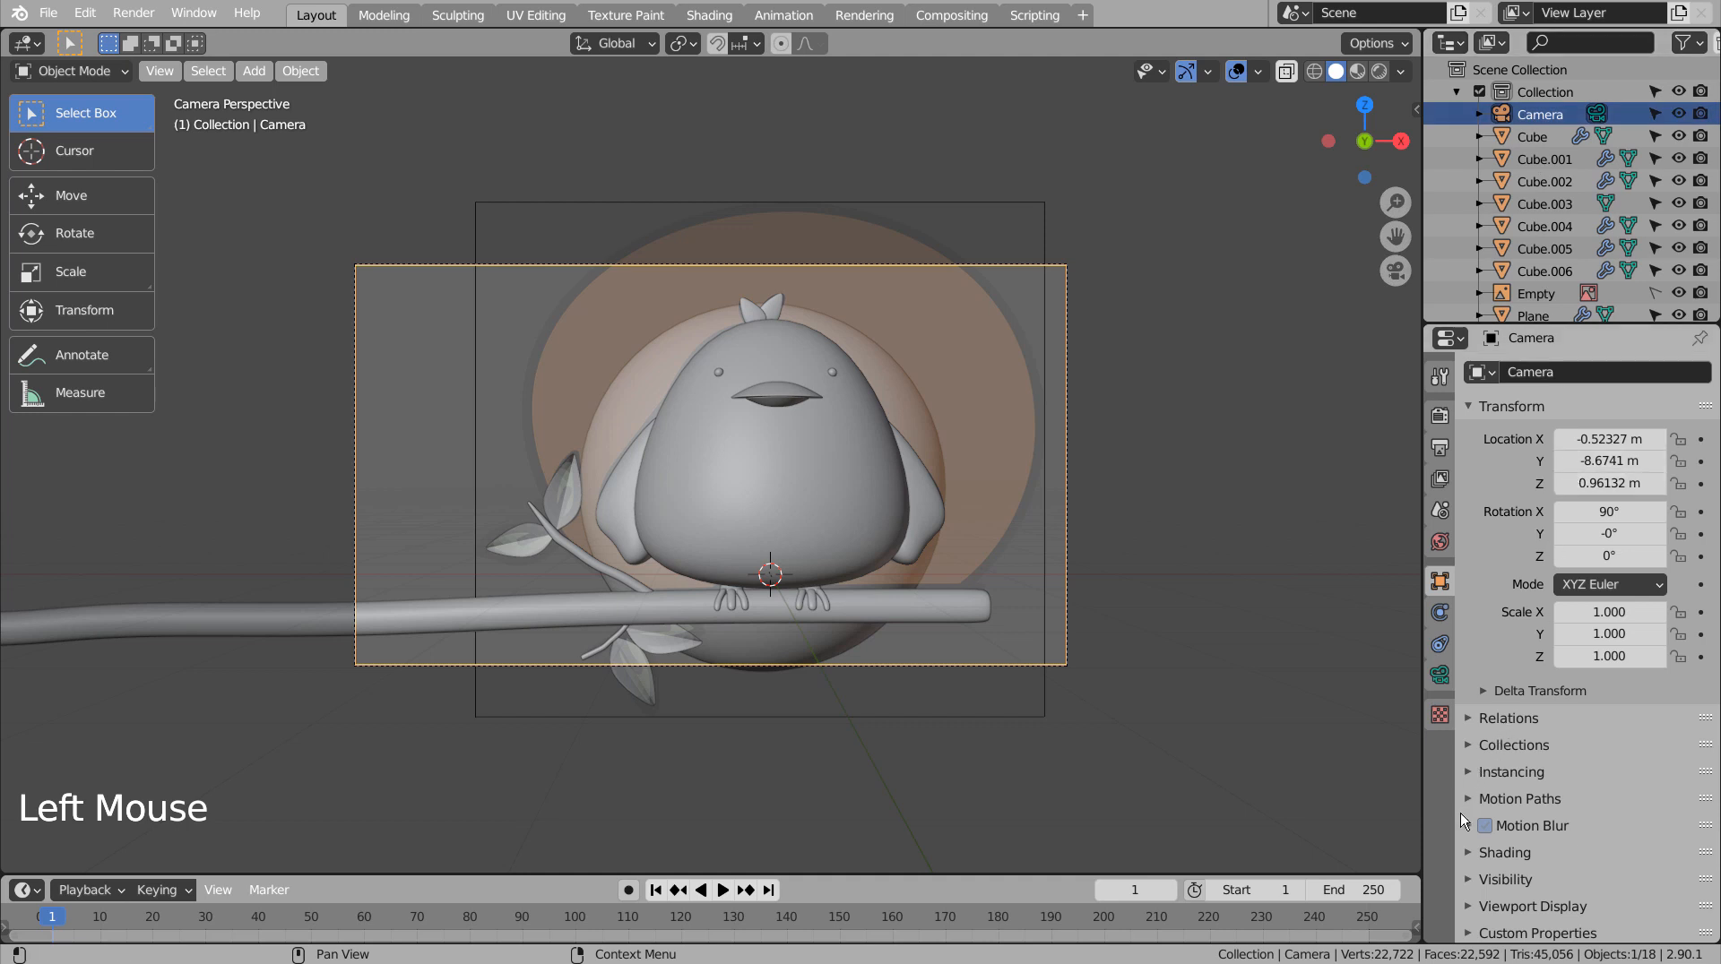
left_click(1439, 674)
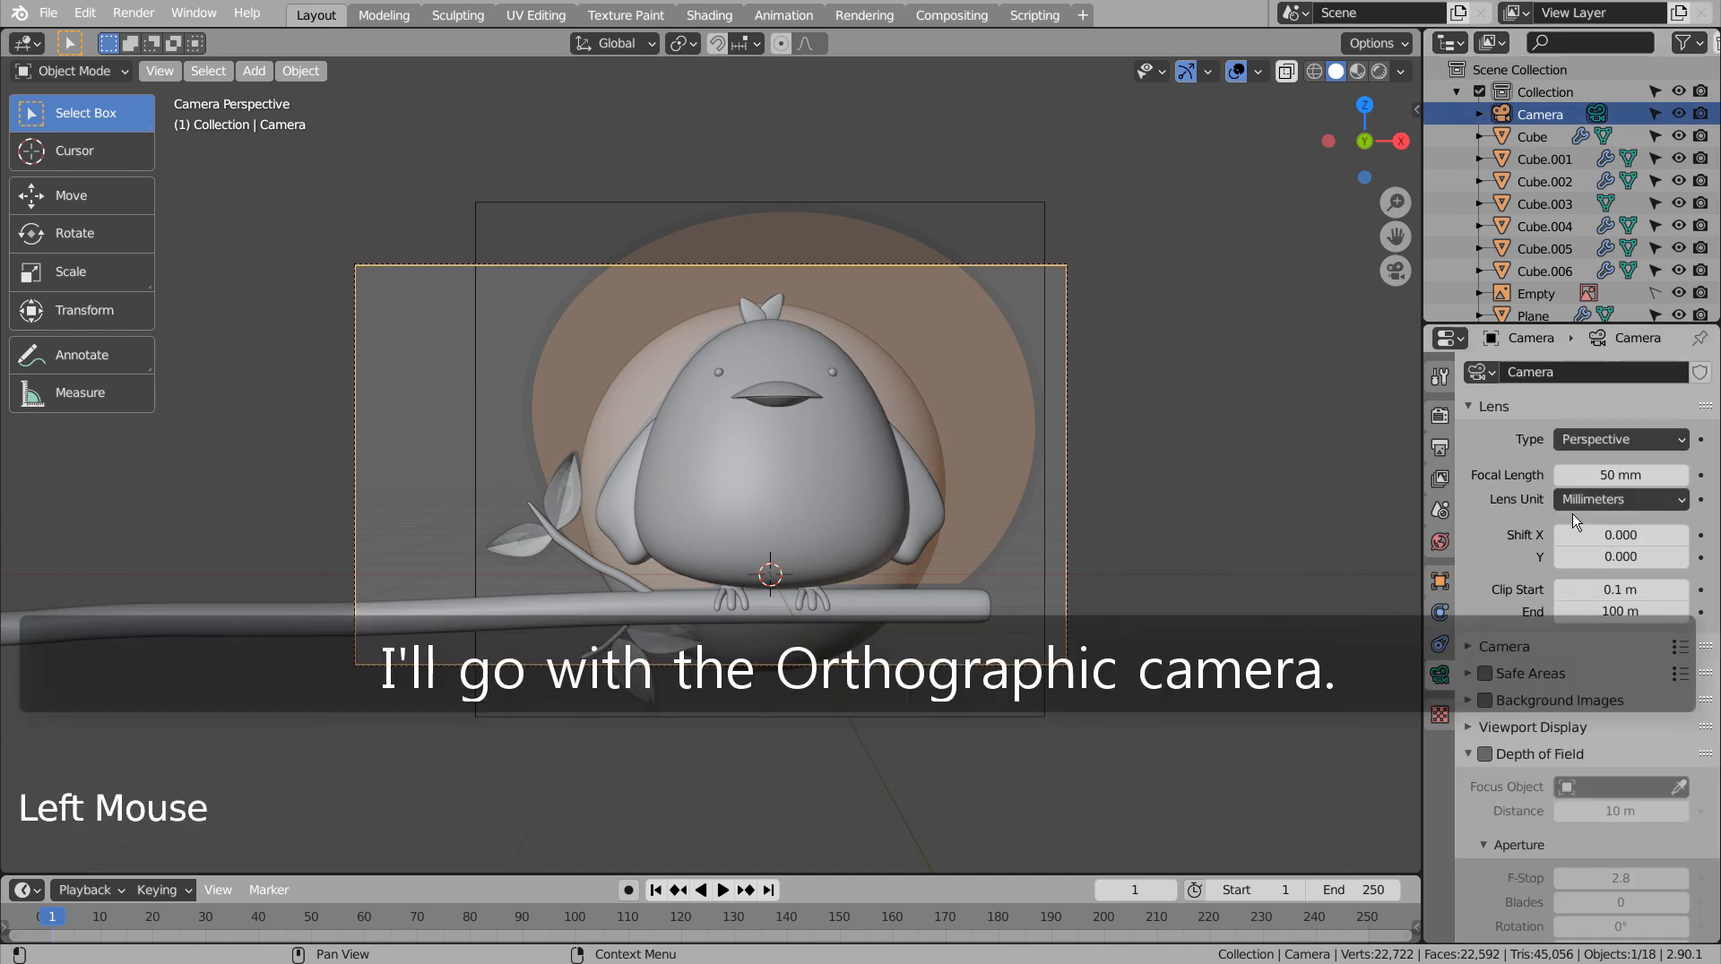
left_click(1606, 441)
left_click(1604, 488)
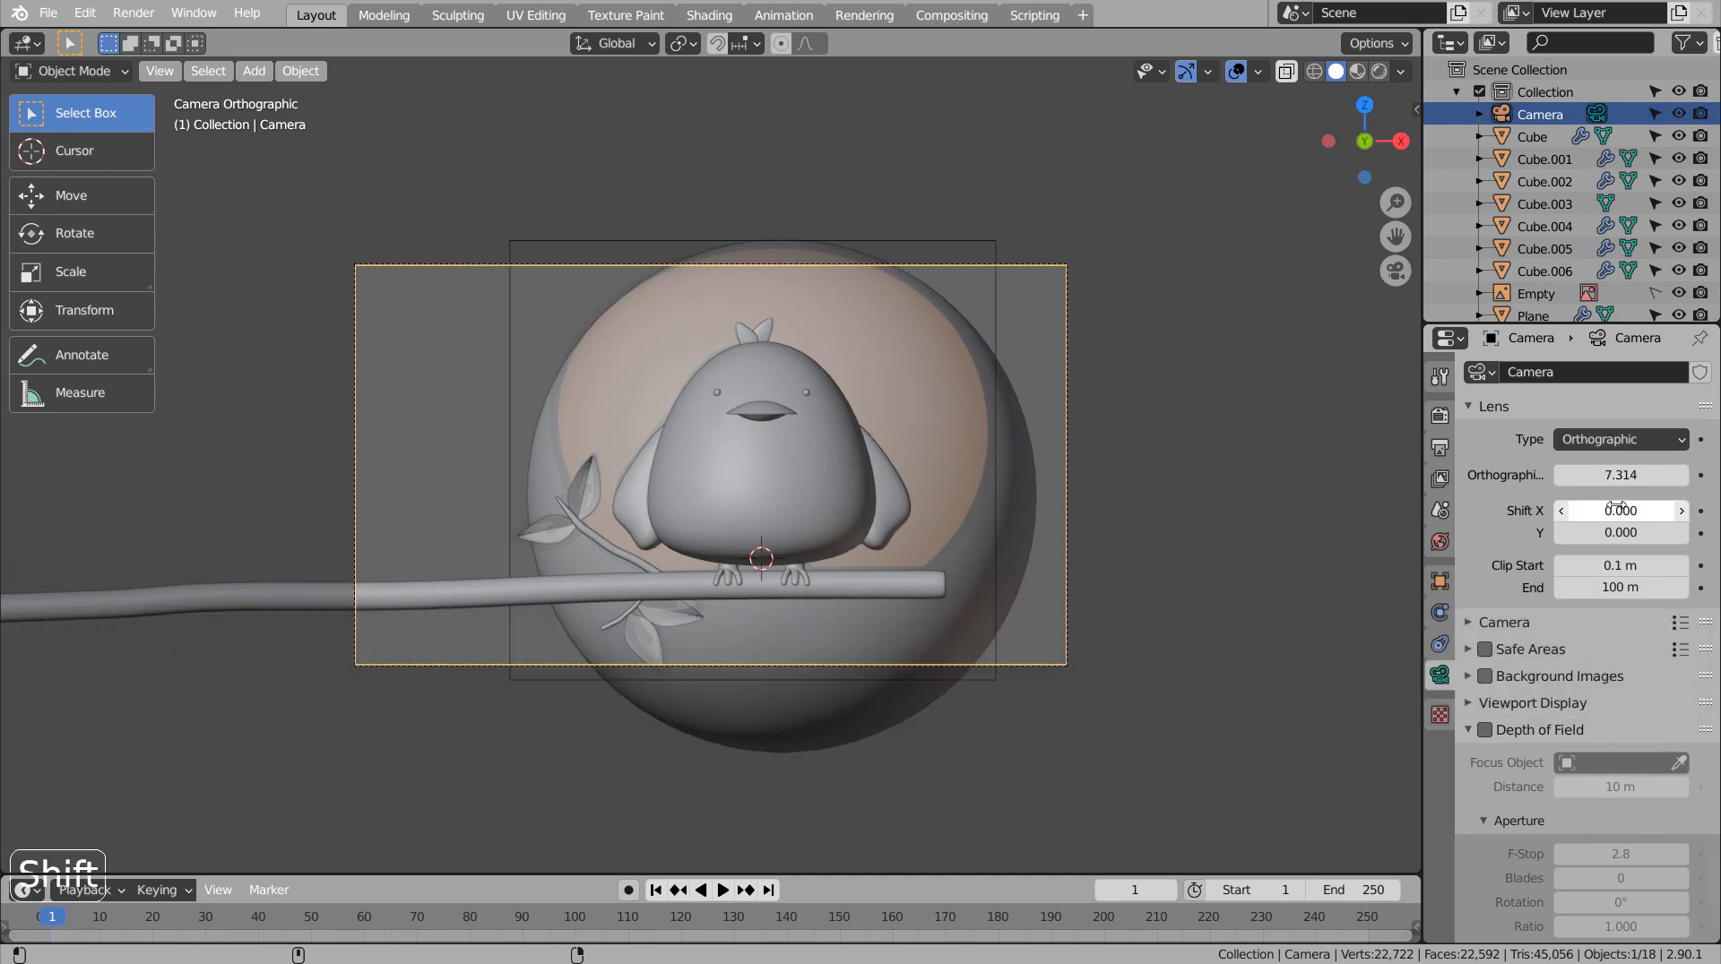
Set the camera's Shift X to 0.110 to frame the bird left of centre.
mouse_move(1621, 509)
left_mouse_down("shift")
mouse_move(1713, 509)
mouse_move(1647, 517)
left_mouse_up("shift")
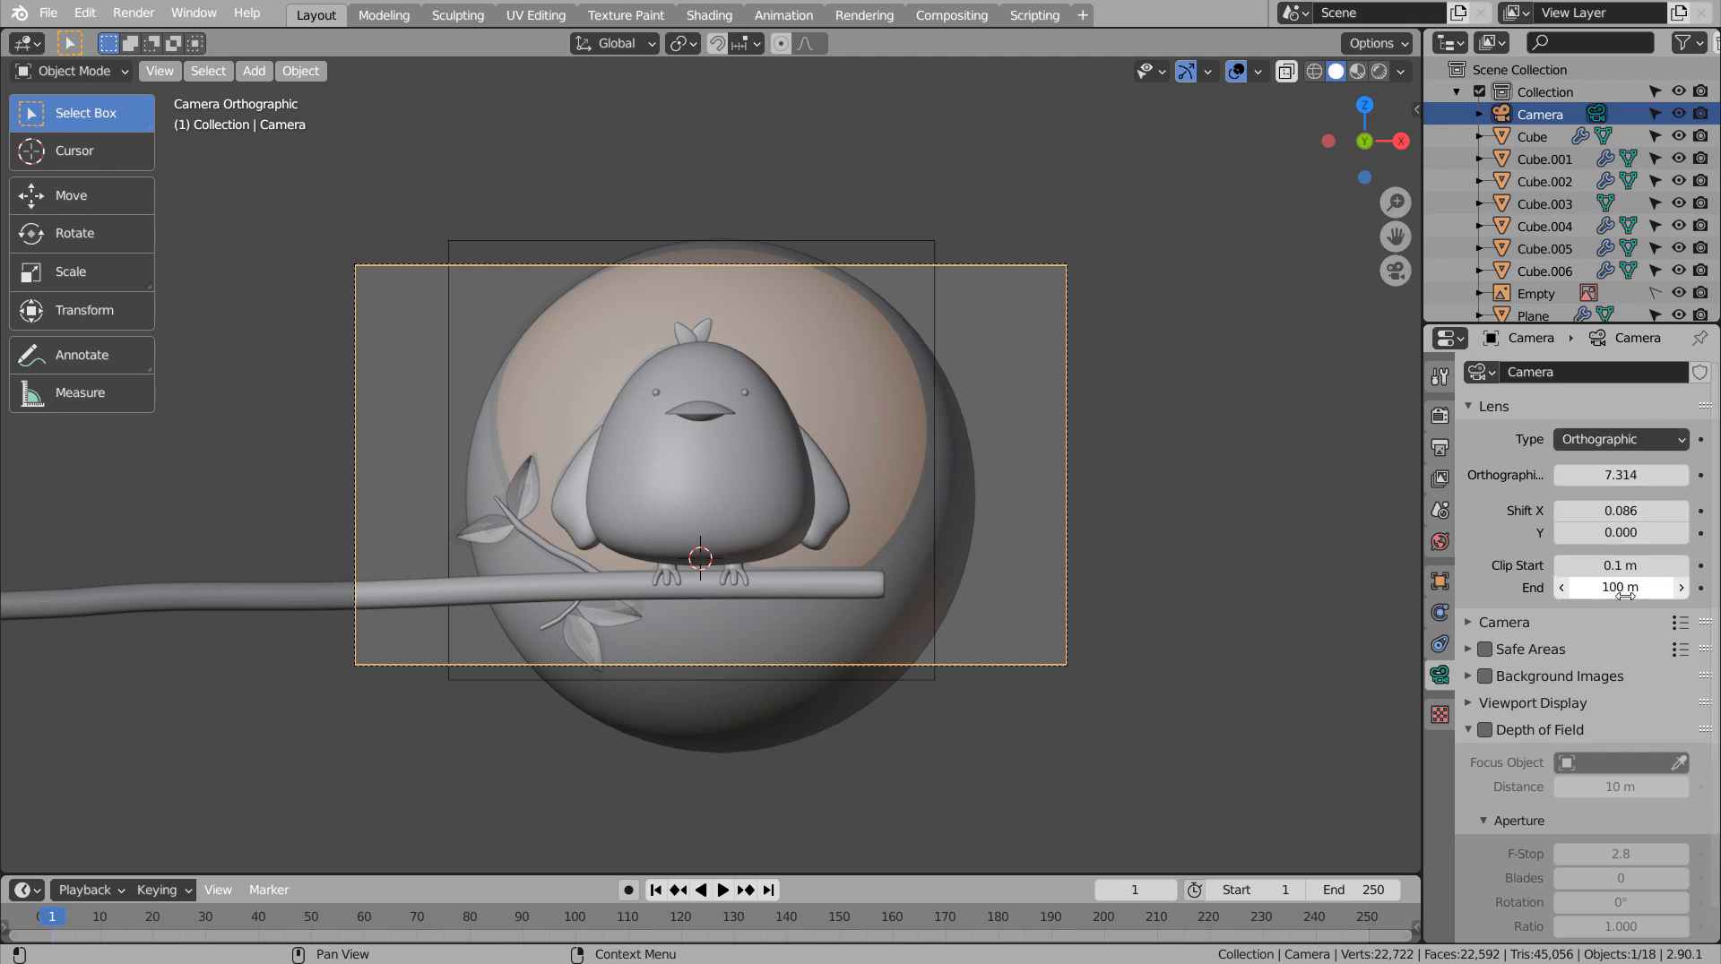
left_click(969, 494)
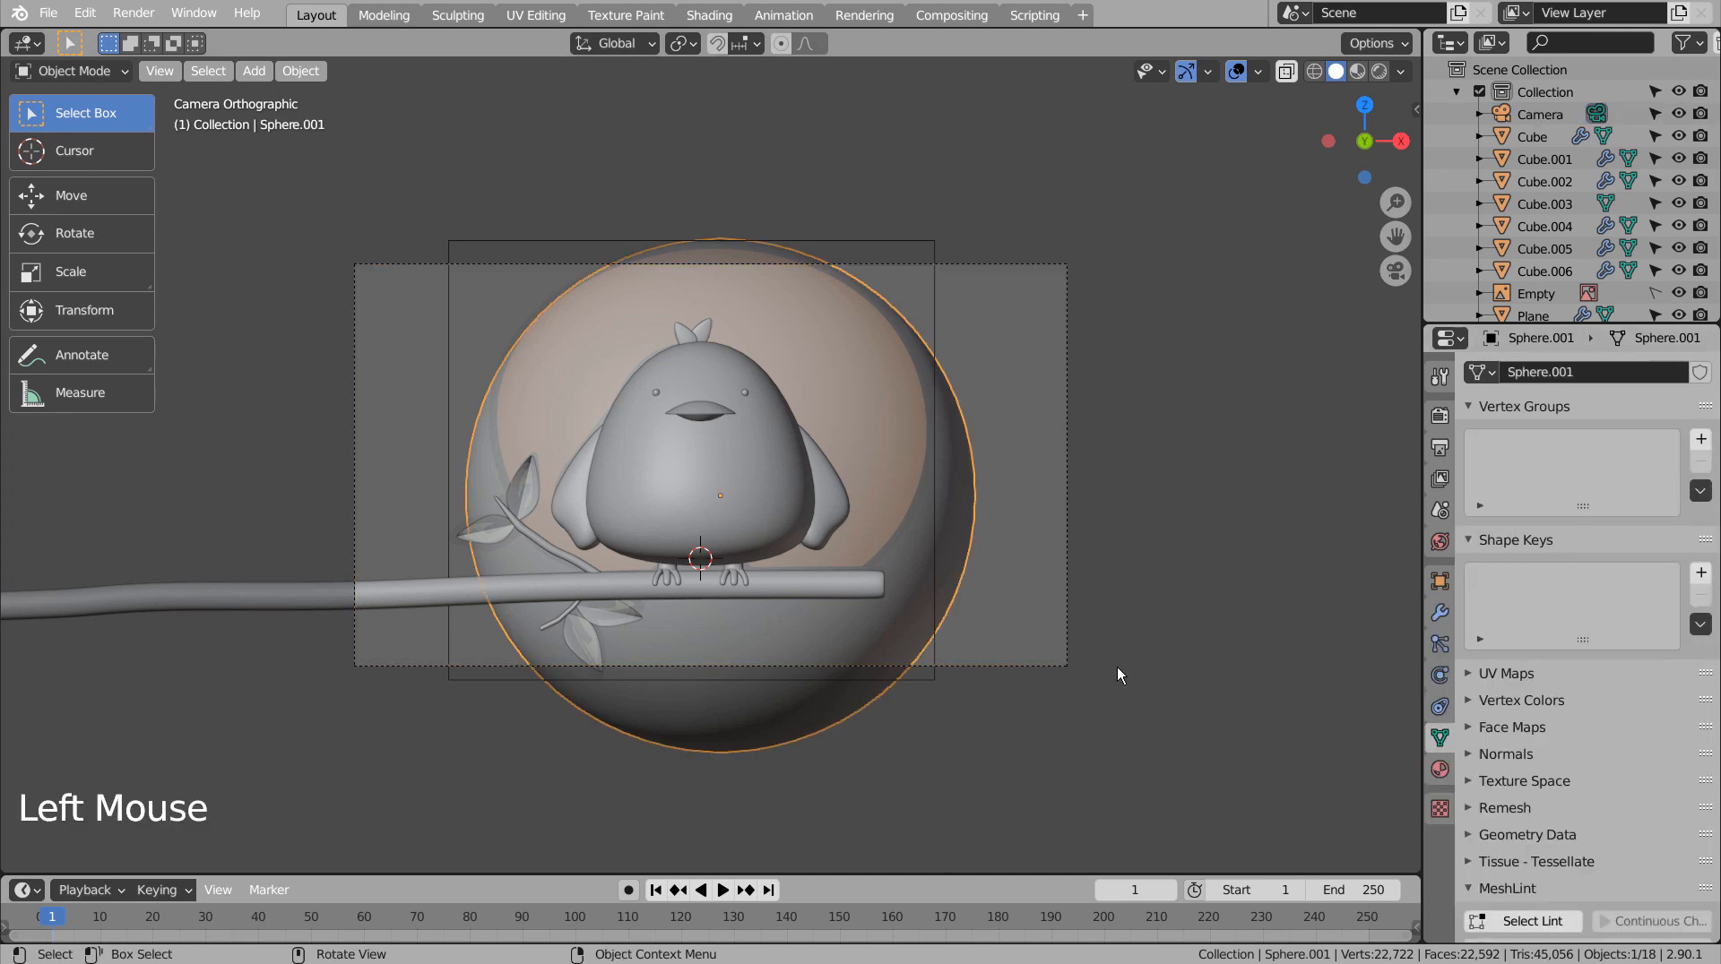
left_click(1540, 114)
left_click_drag(1610, 503, 1644, 503, "shift")
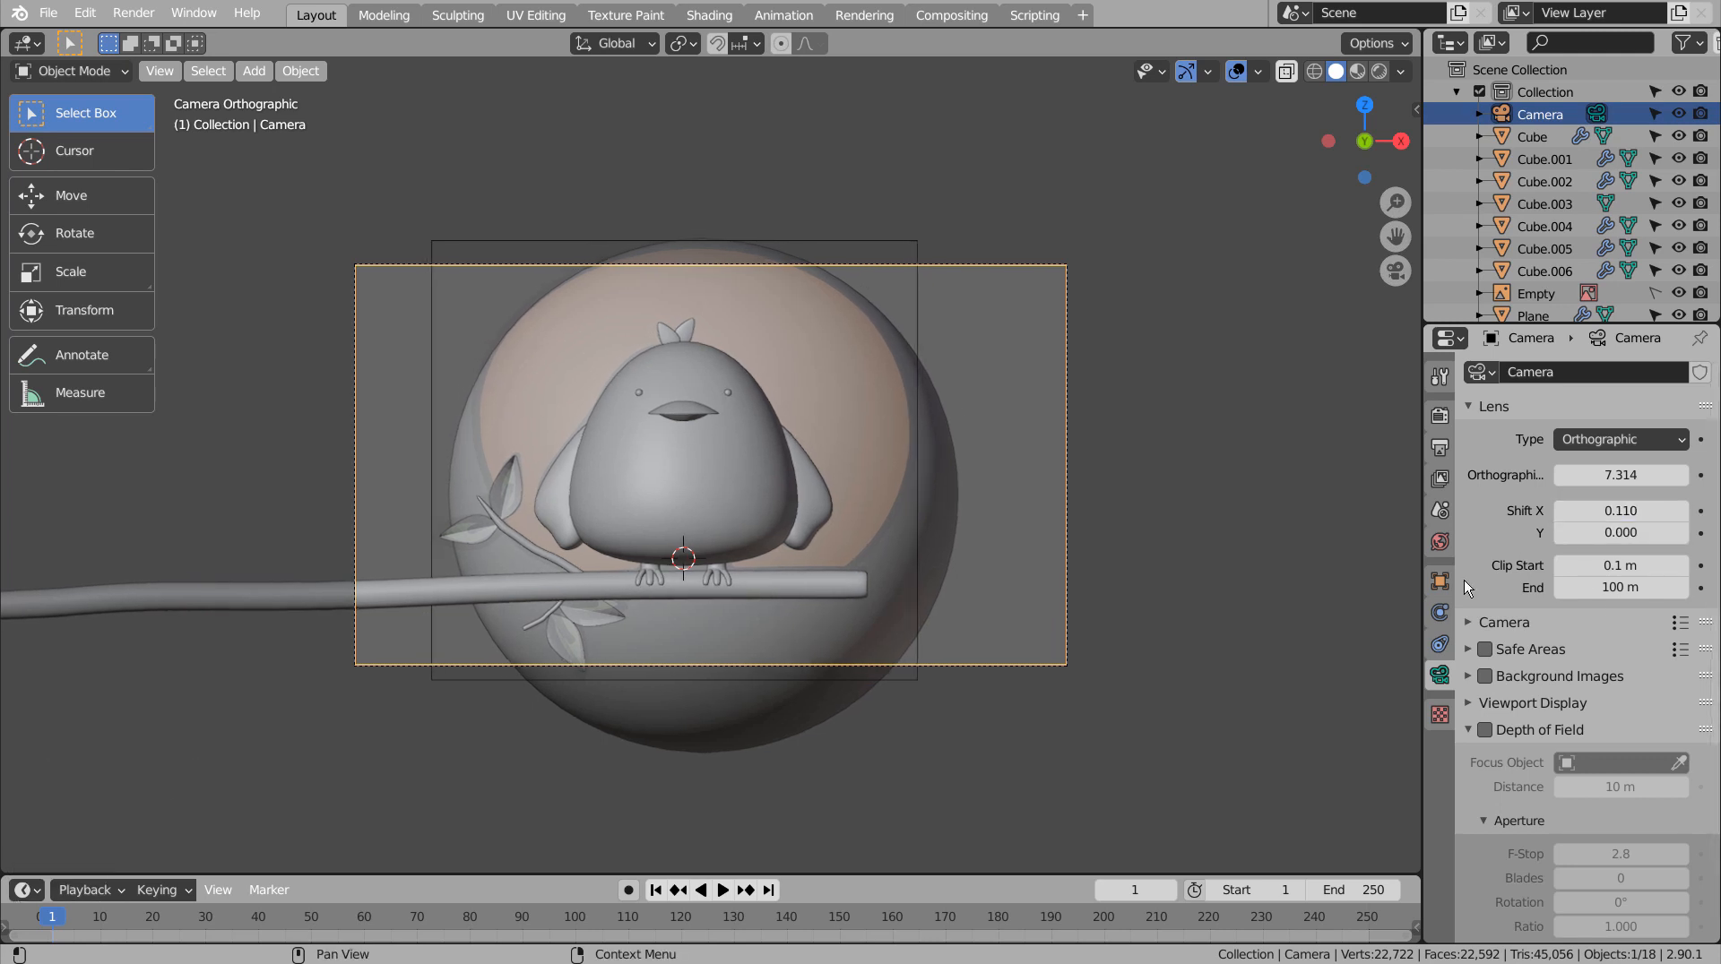
Scale the moon sphere down very slightly, then select the bird's body.
left_click(949, 536)
key("s")
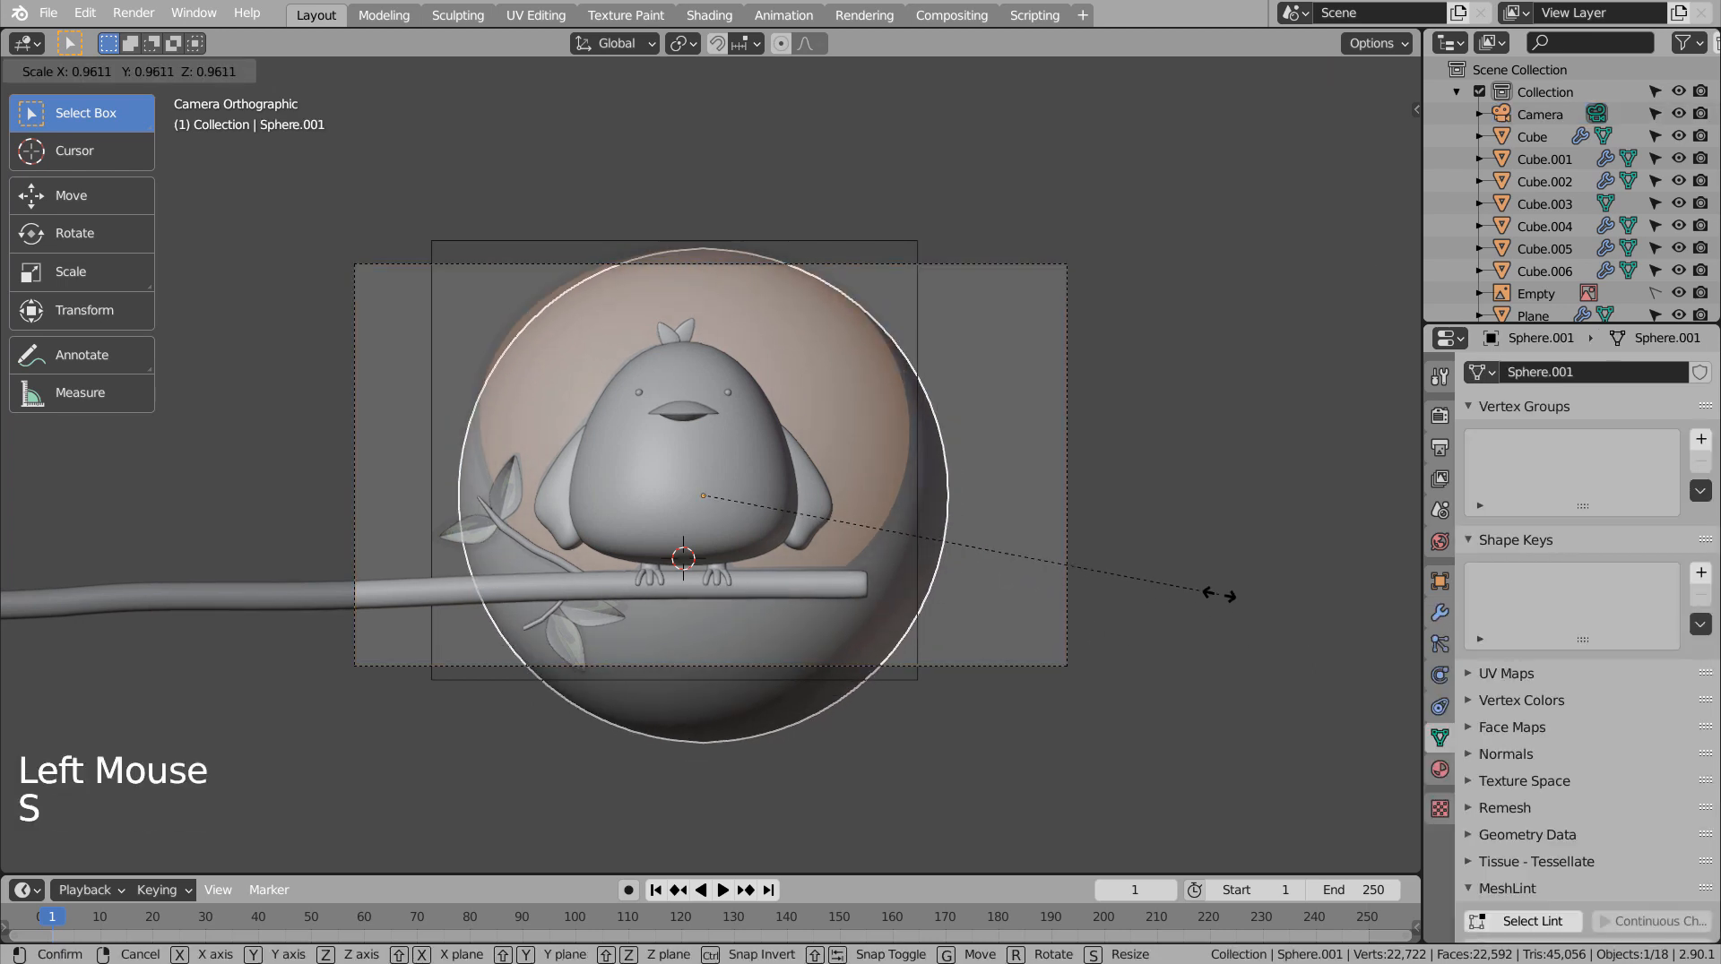
left_click(1236, 596)
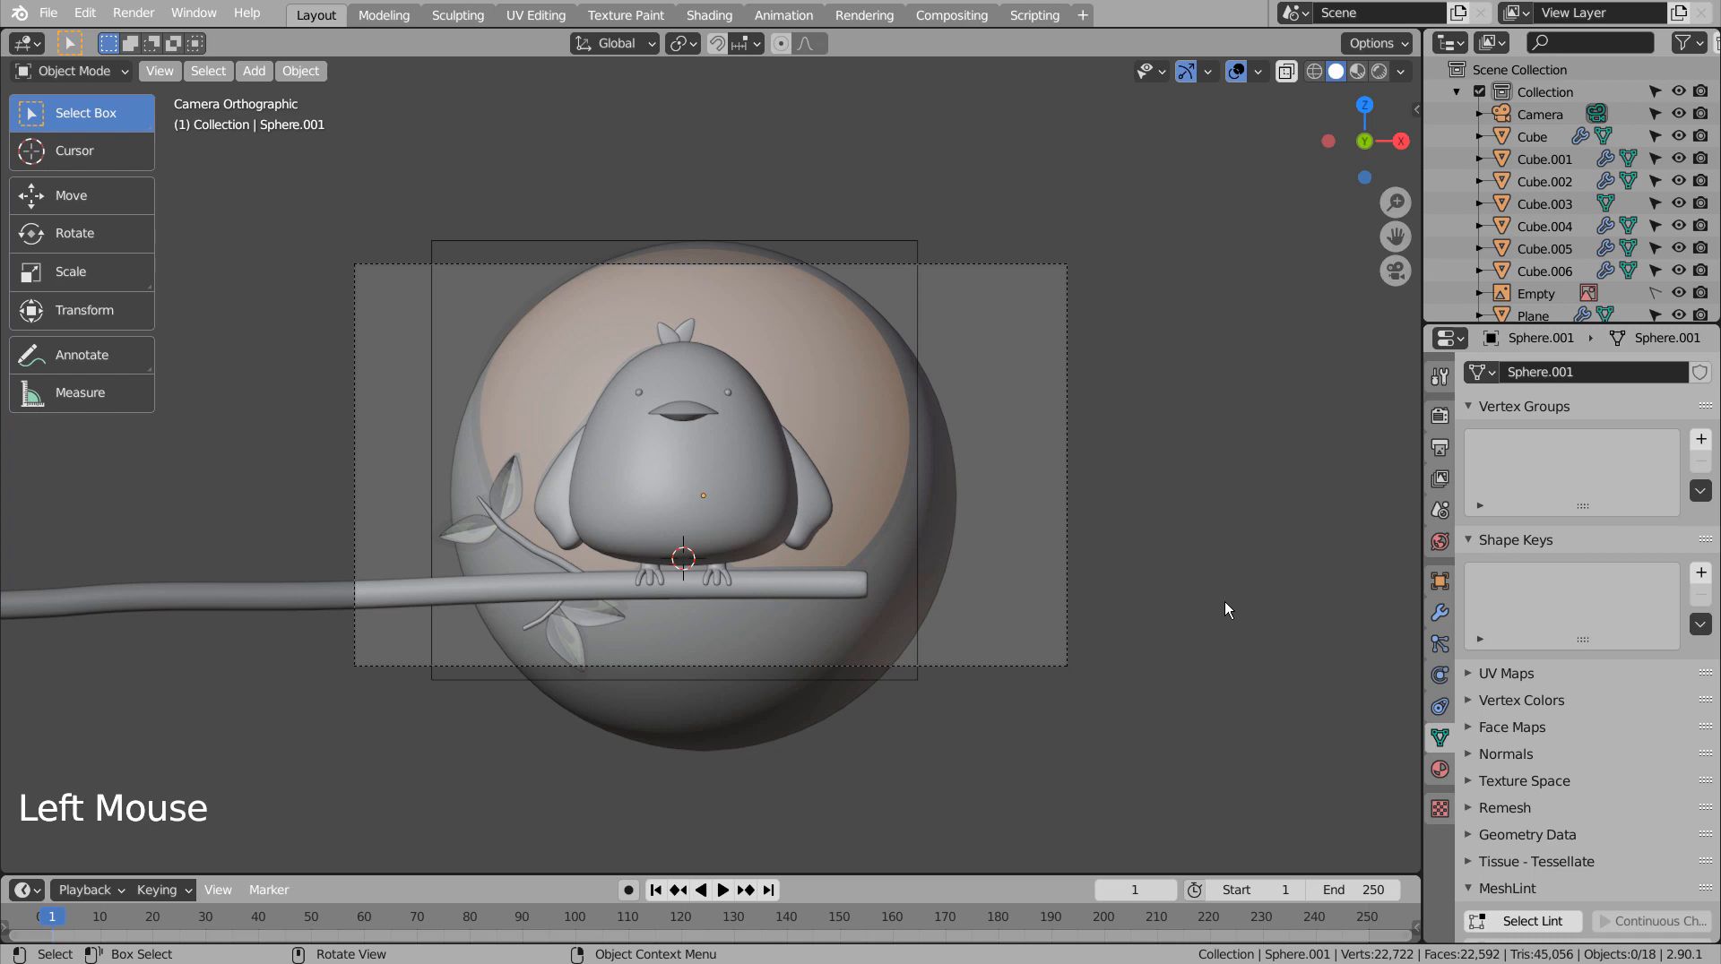
left_click(703, 485)
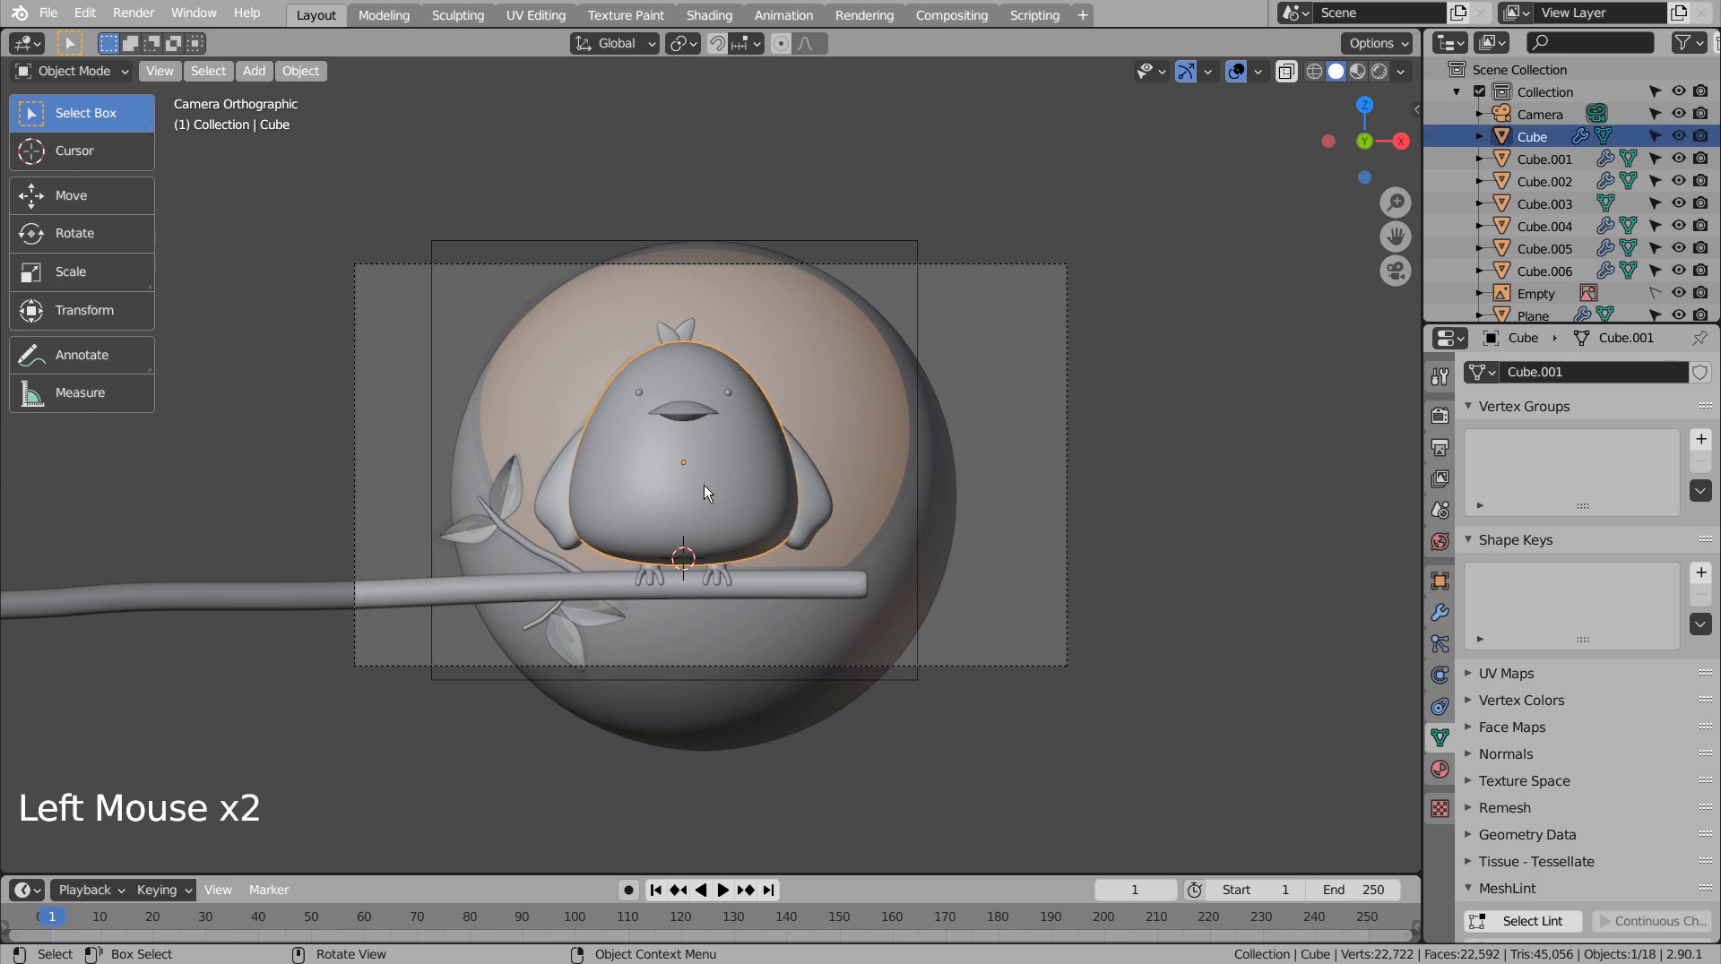
Return to the front view and hide the camera object in the viewport.
key("KP_1")
scroll(704, 484, "up", 3)
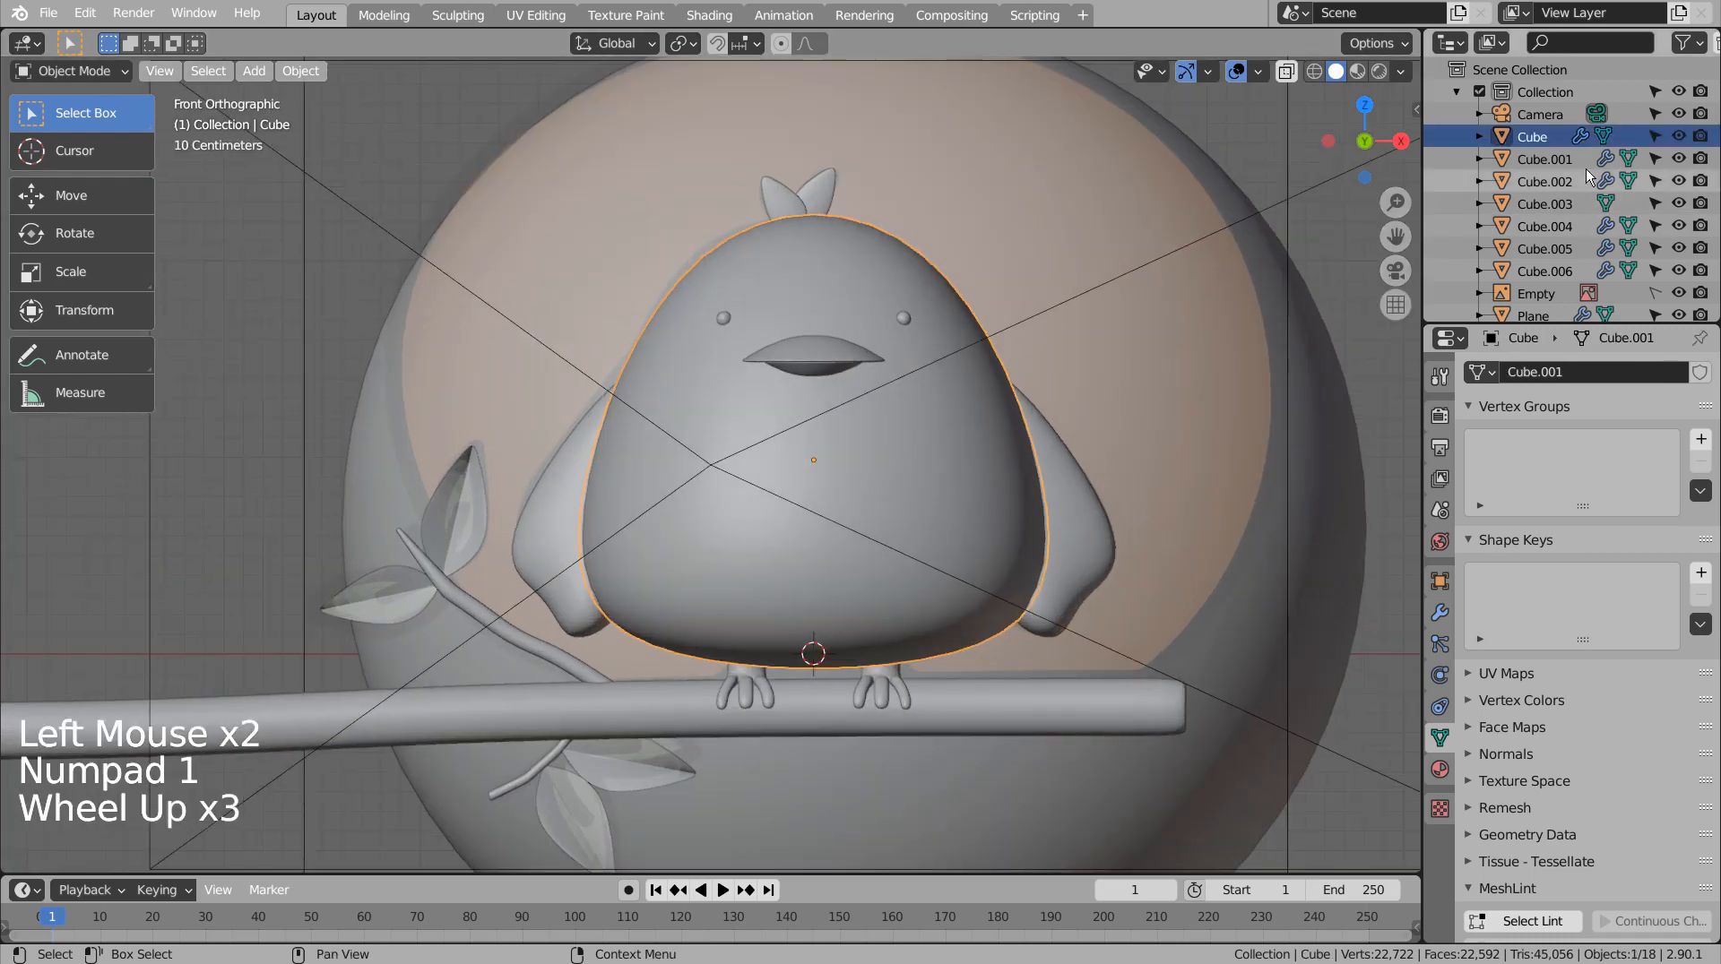
left_click(1676, 136)
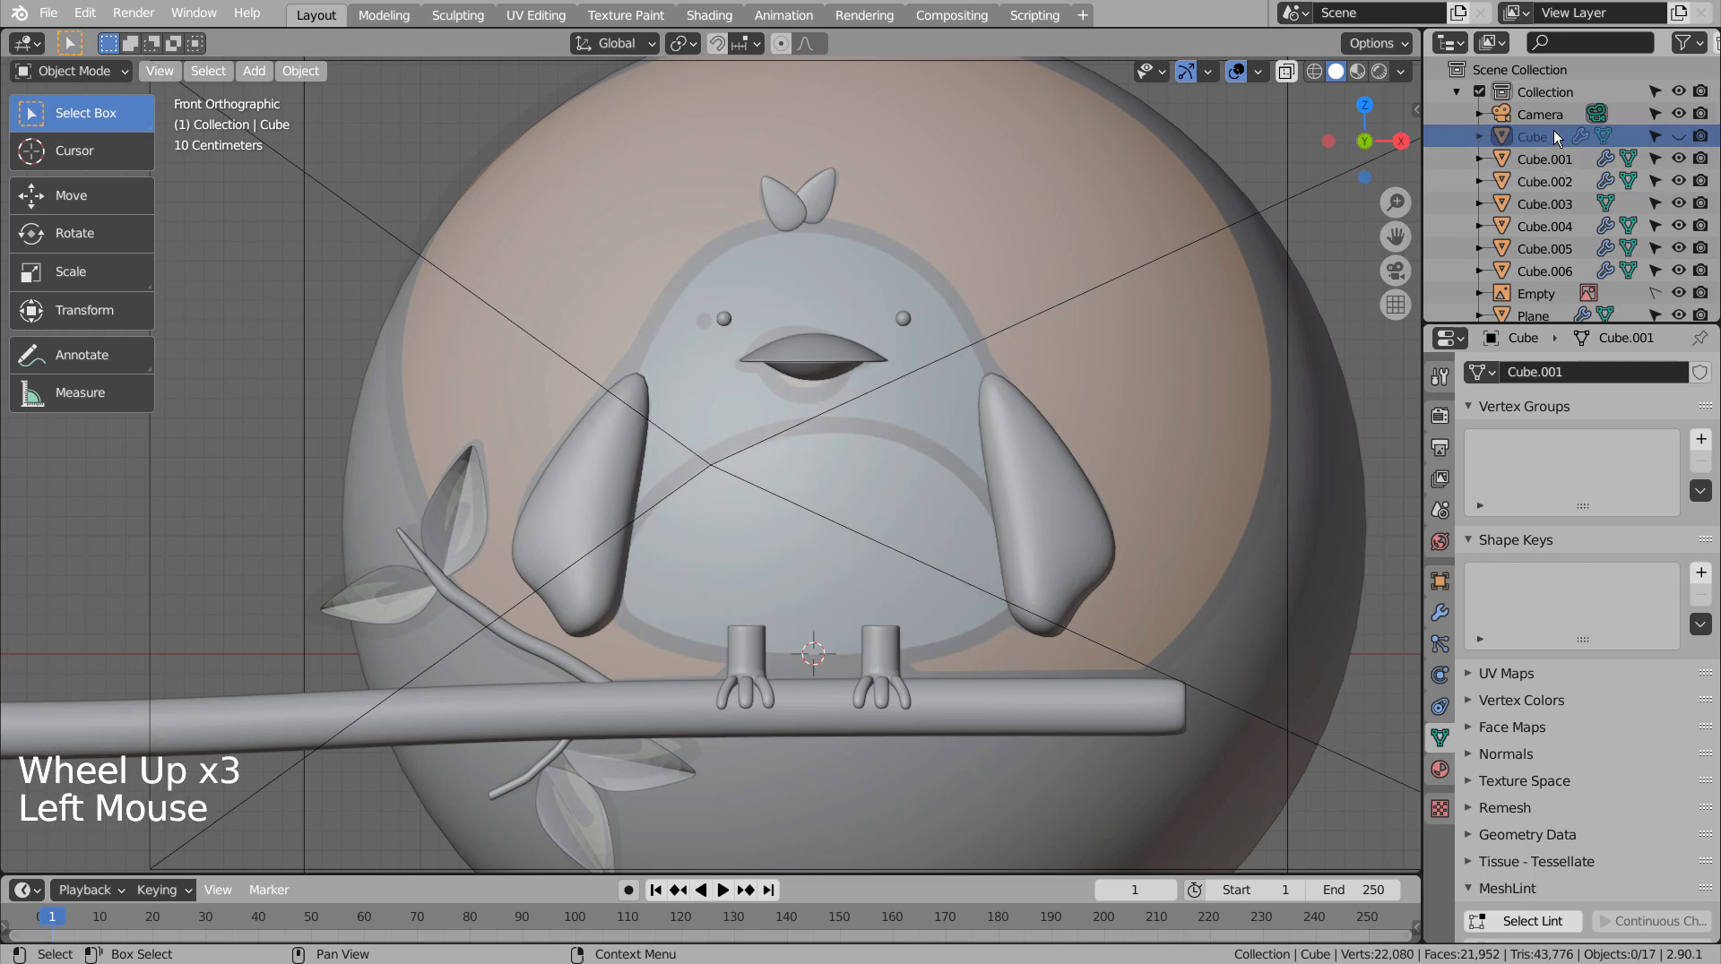
left_click(1682, 135)
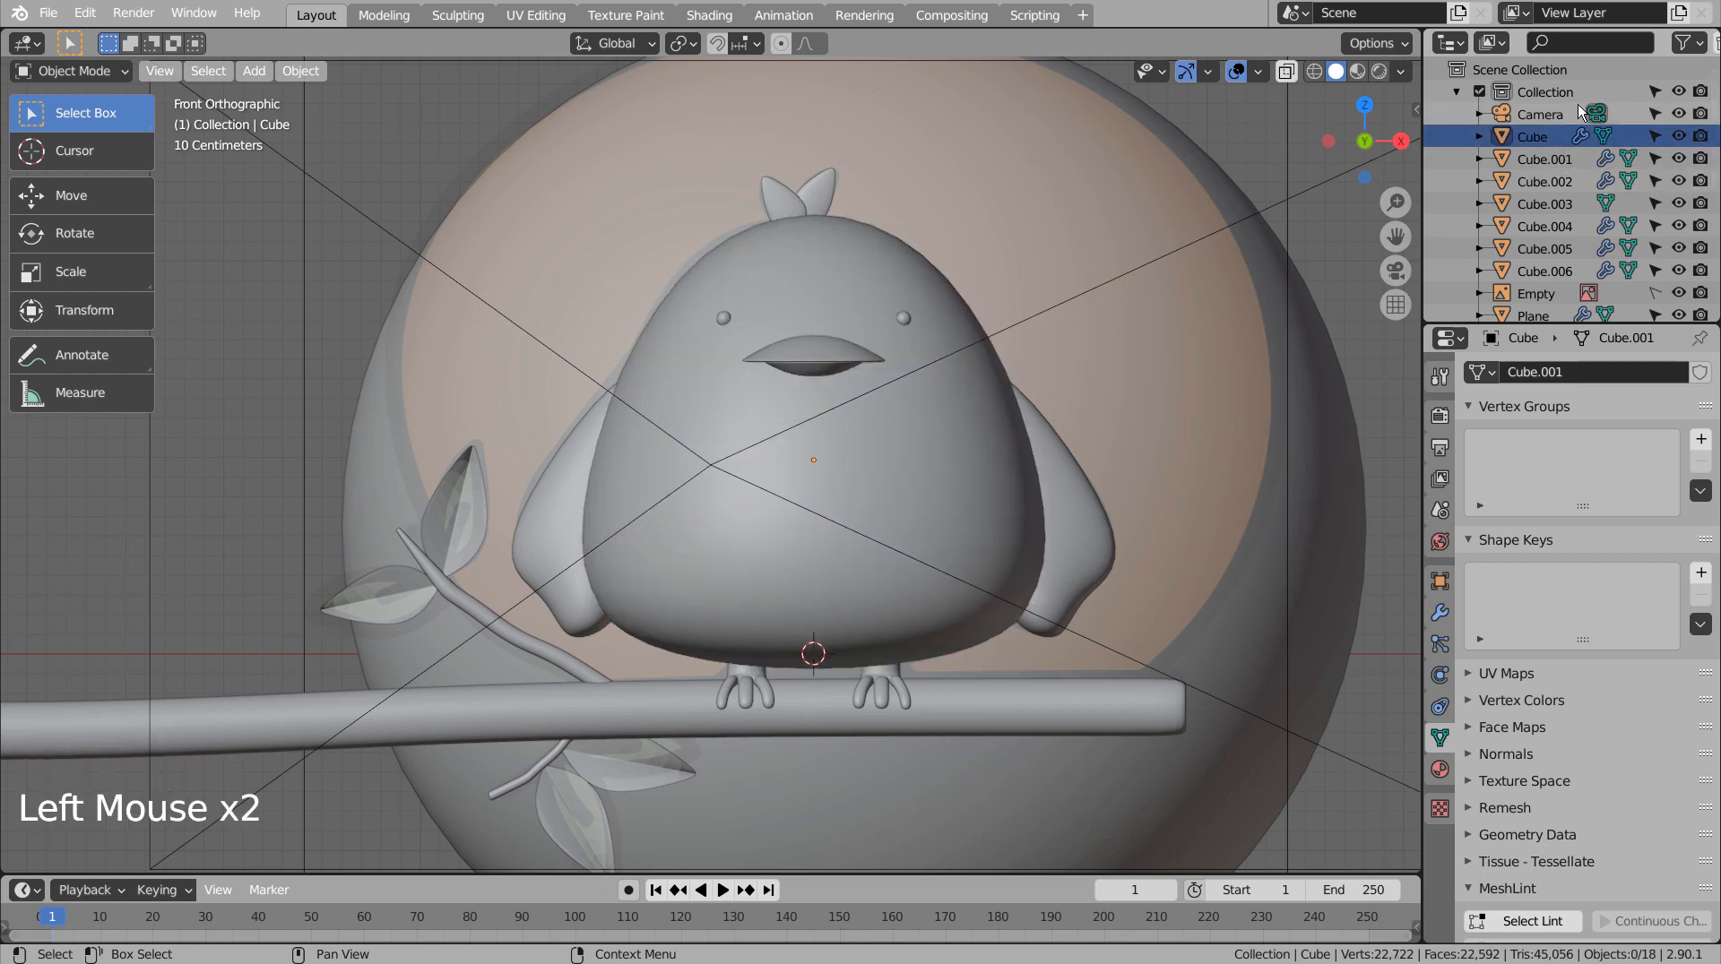
left_click(1677, 113)
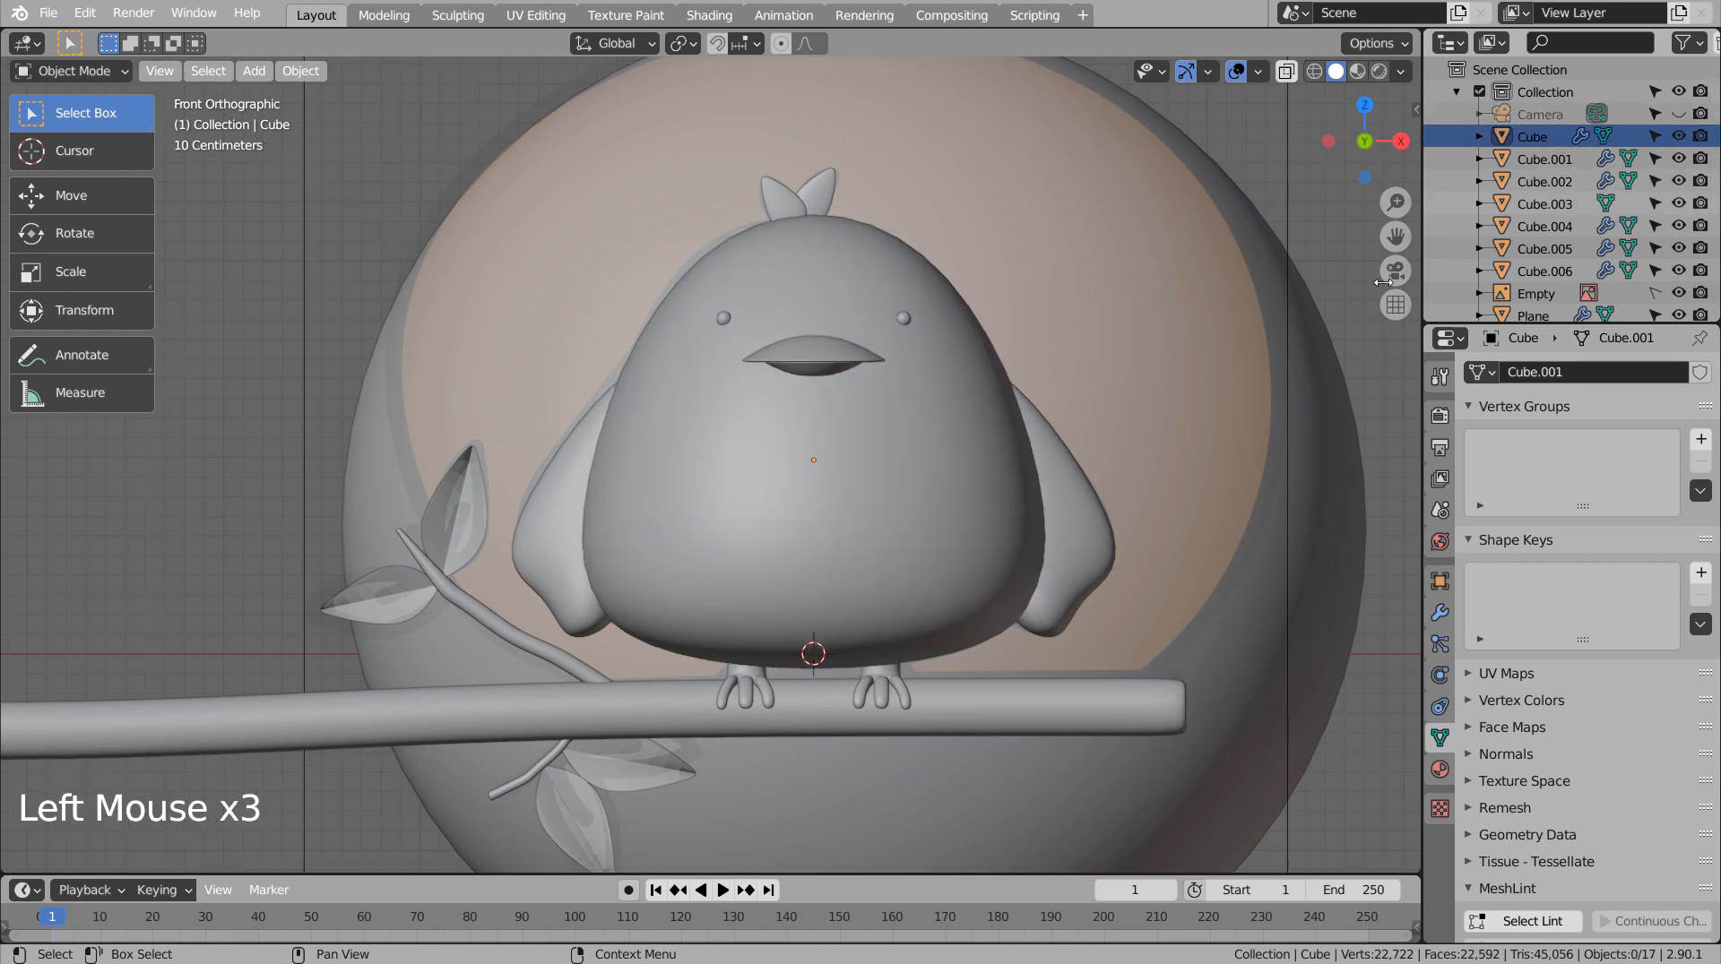
mouse_move(1090, 502)
middle_mouse_down("shift")
mouse_move(1029, 487)
mouse_move(1075, 507)
middle_mouse_up("shift")
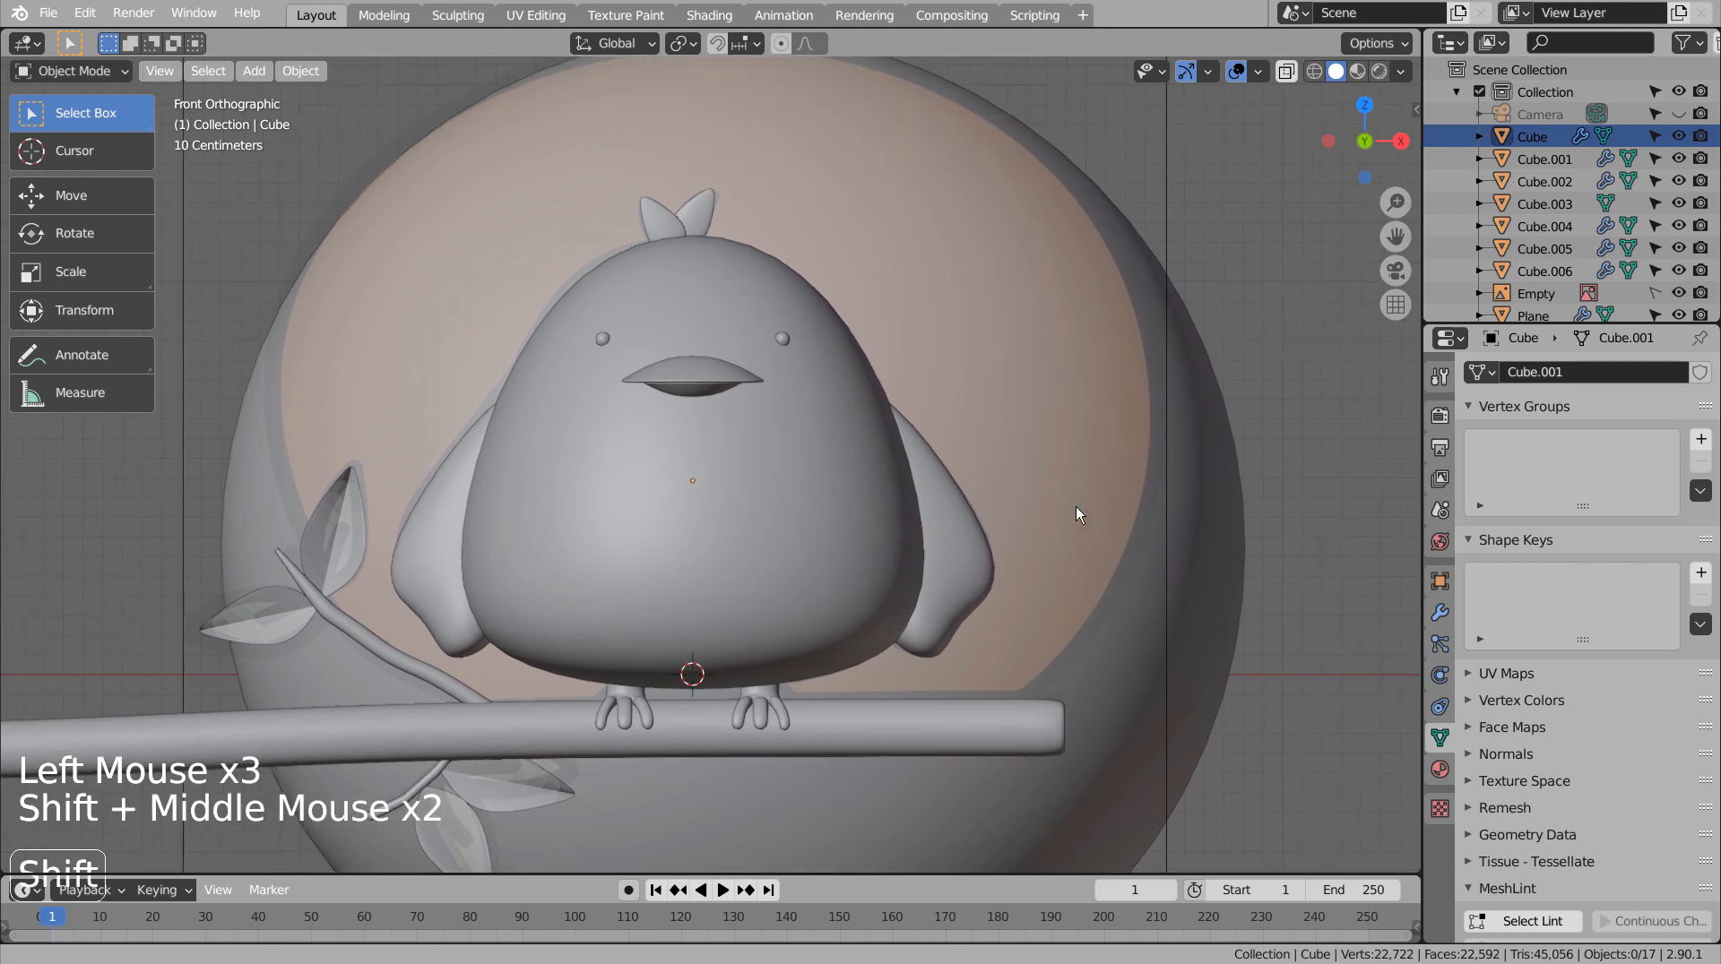
Select the bird's body and apply its Subdivision modifier.
left_click(851, 534)
left_click(811, 540)
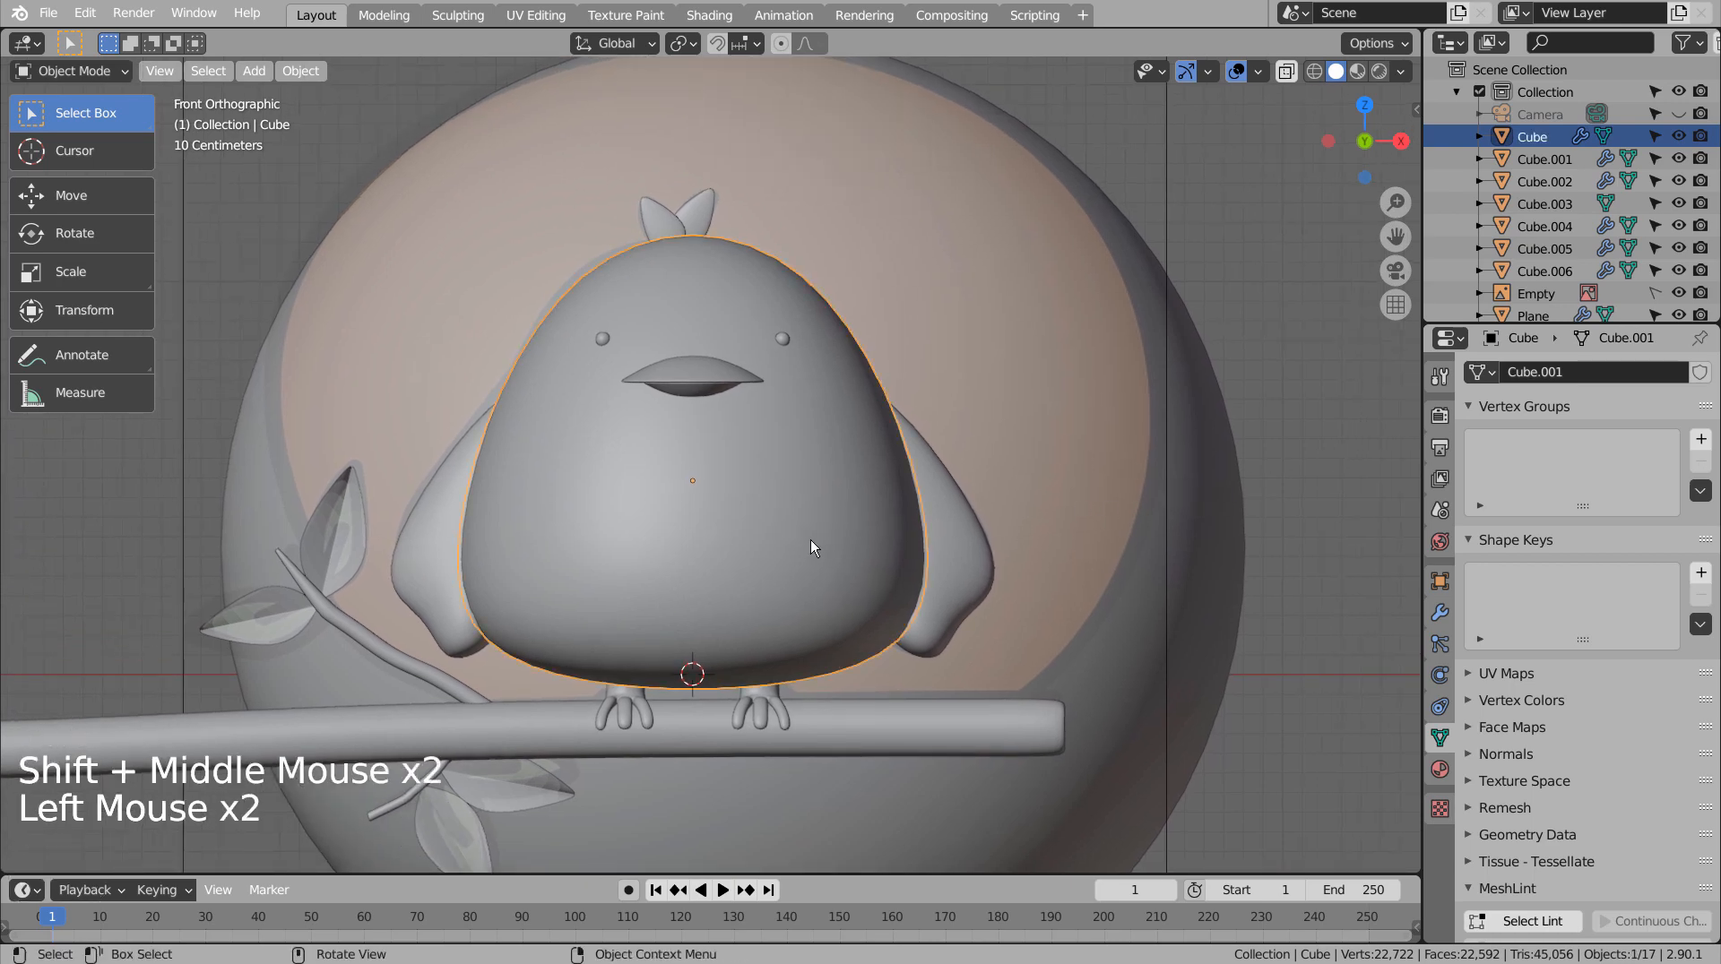
left_click(1438, 621)
left_click(1437, 616)
left_click(1435, 615)
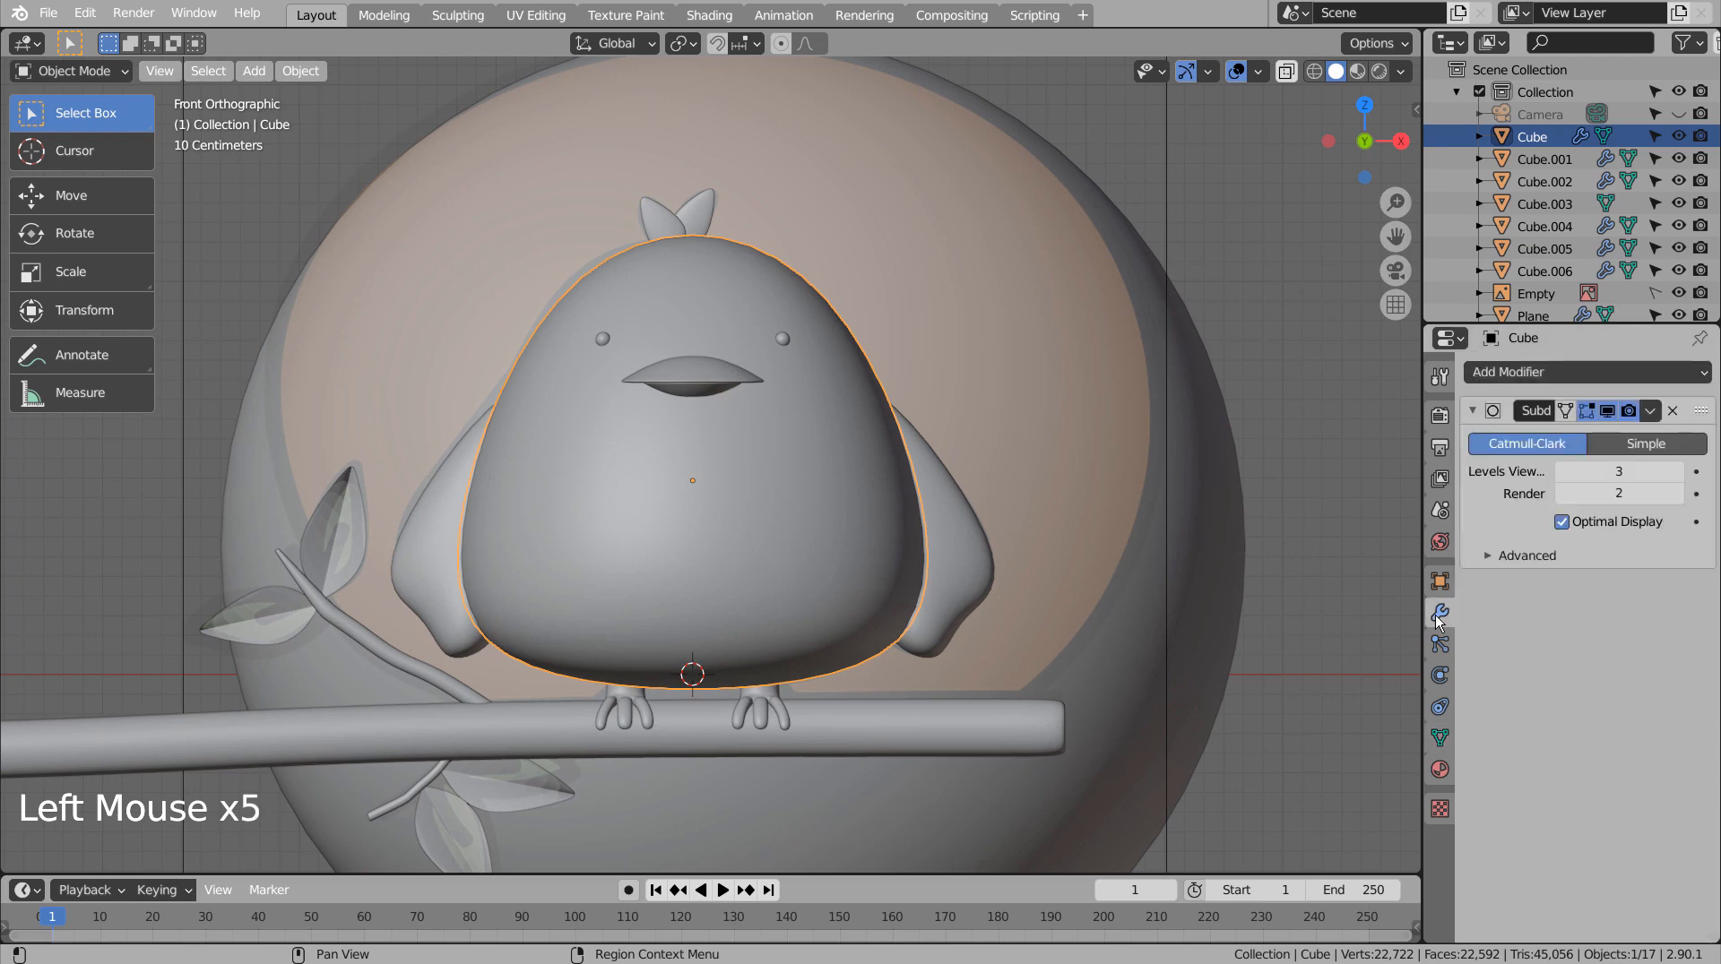
key("ctrl+a")
Add a mesh circle in wireframe display and rotate it 90° about the X axis.
left_click(840, 489)
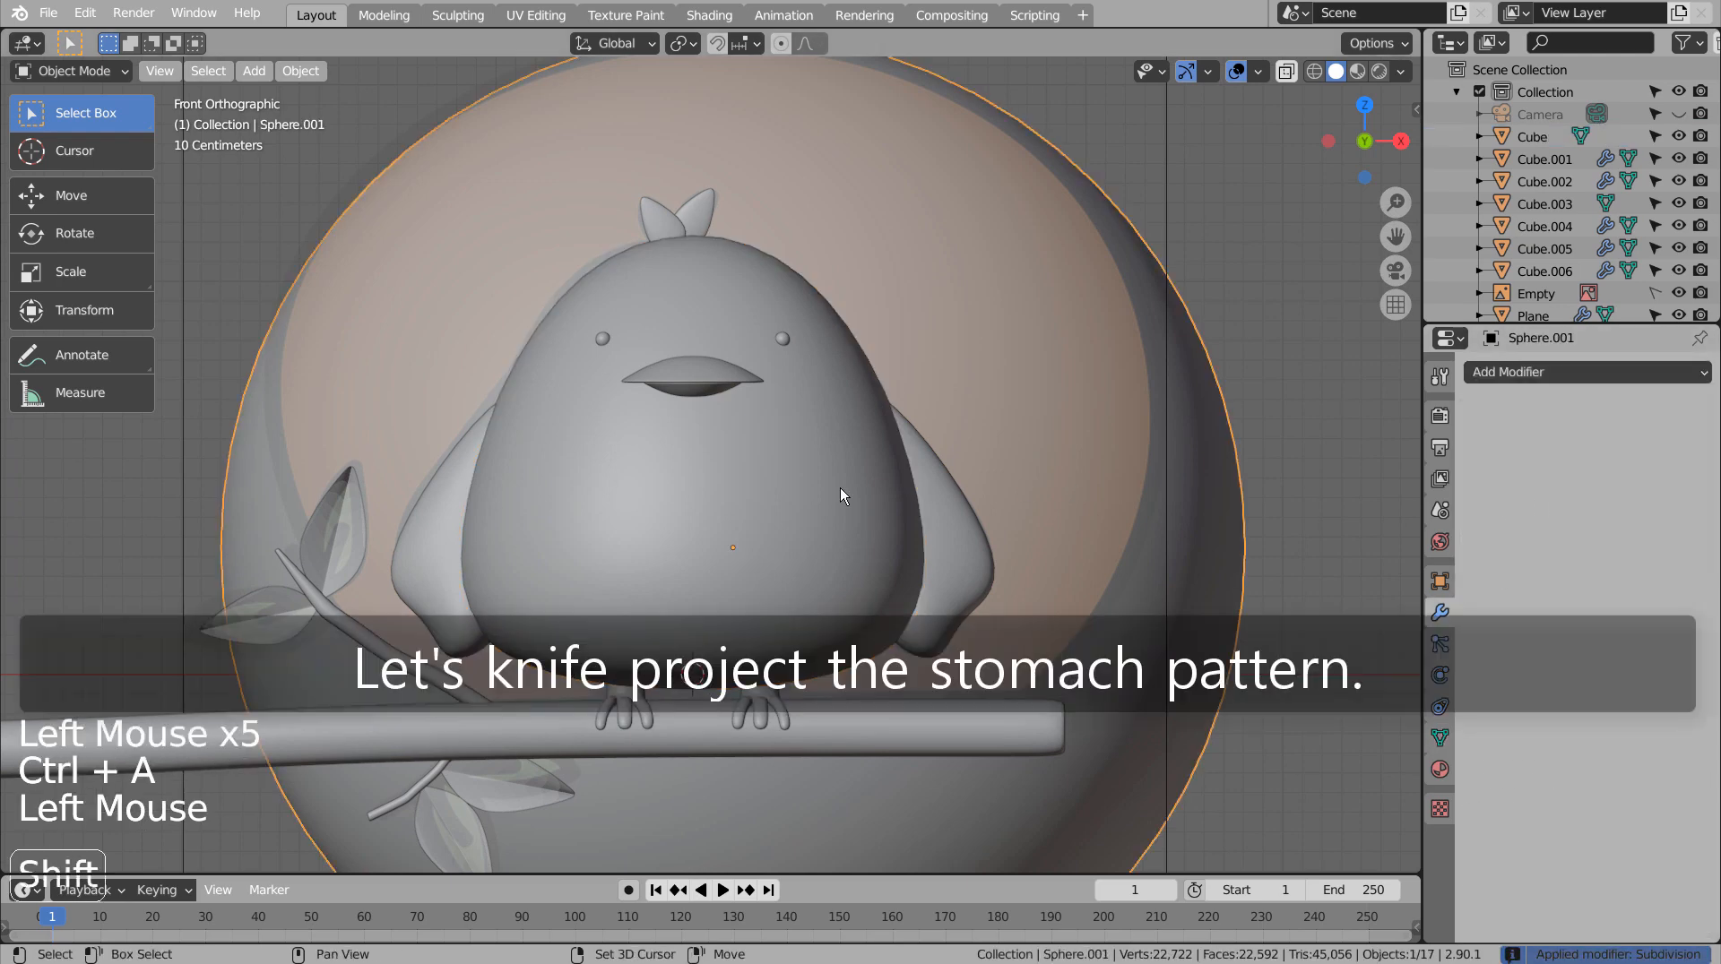
key("shift+z")
left_click(1314, 491)
key("shift+a")
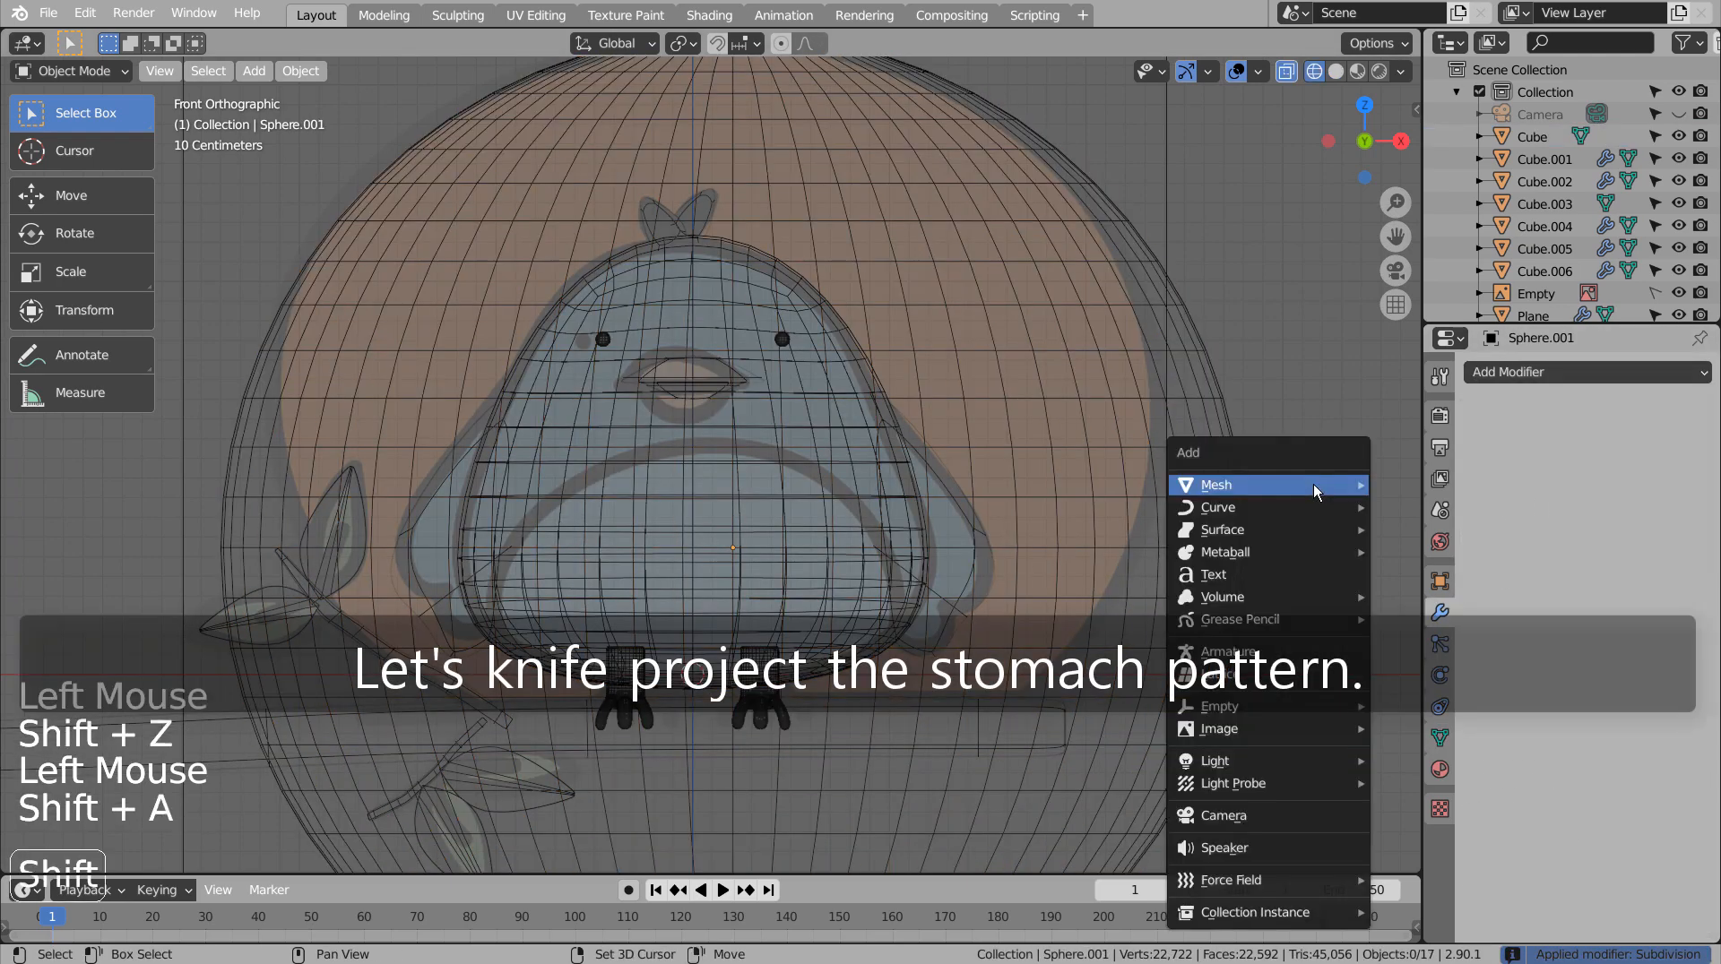
mouse_move(1313, 484)
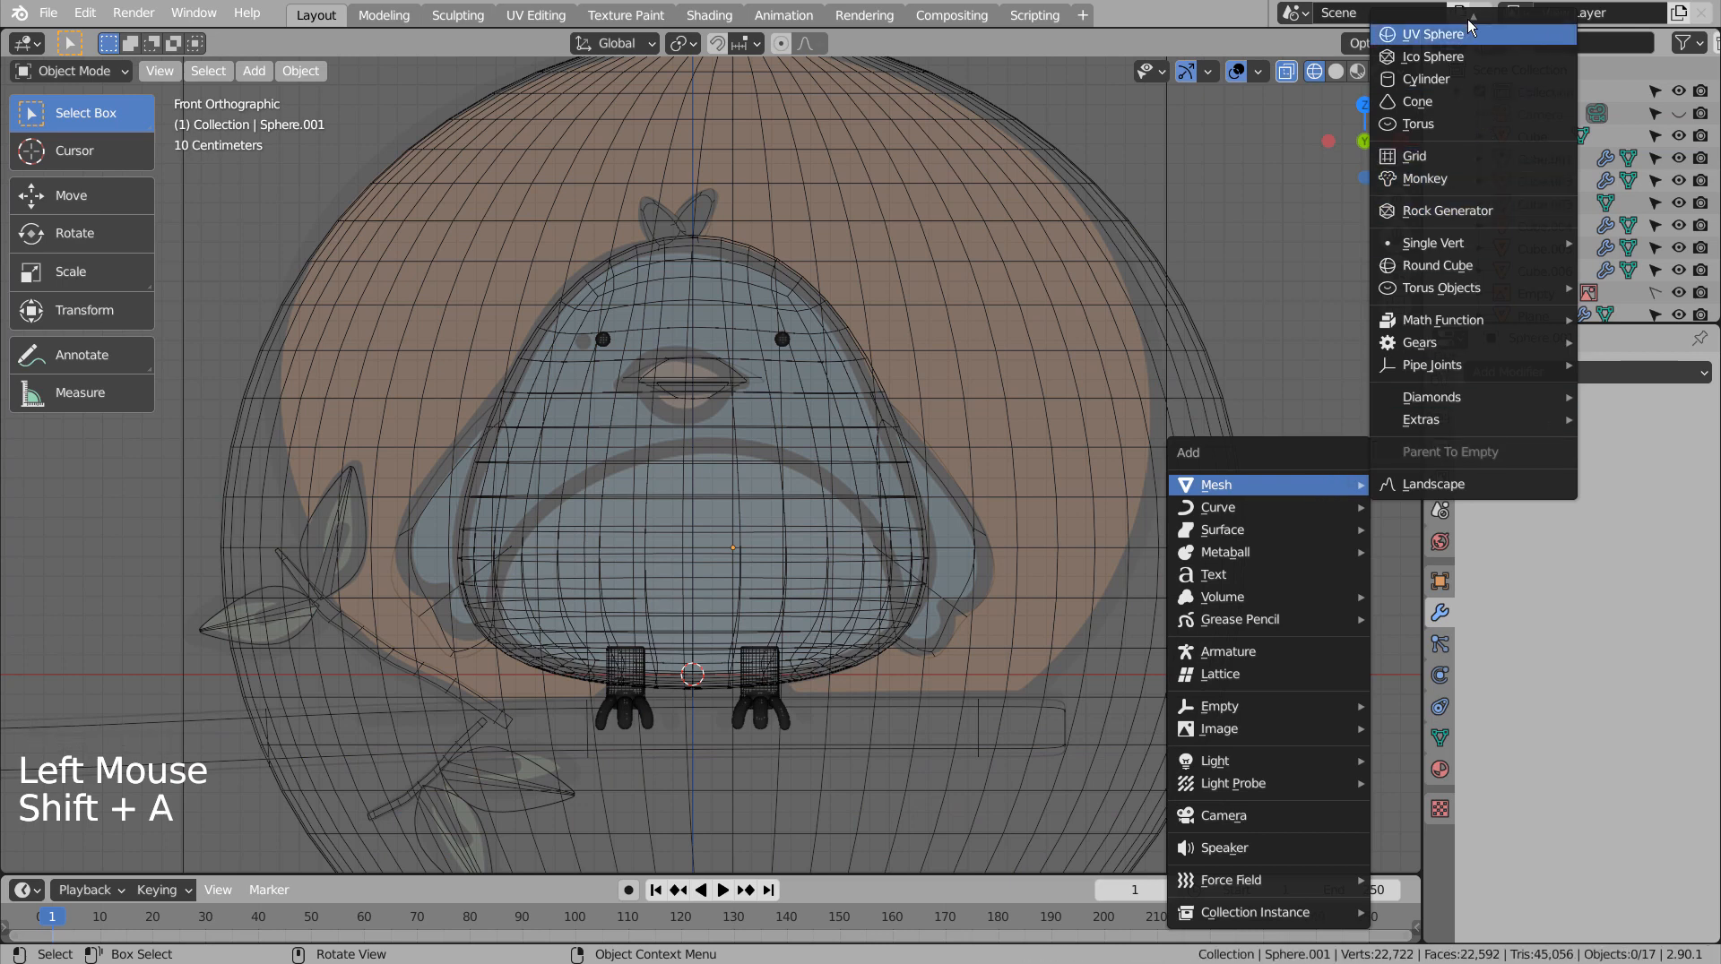
left_click(1448, 64)
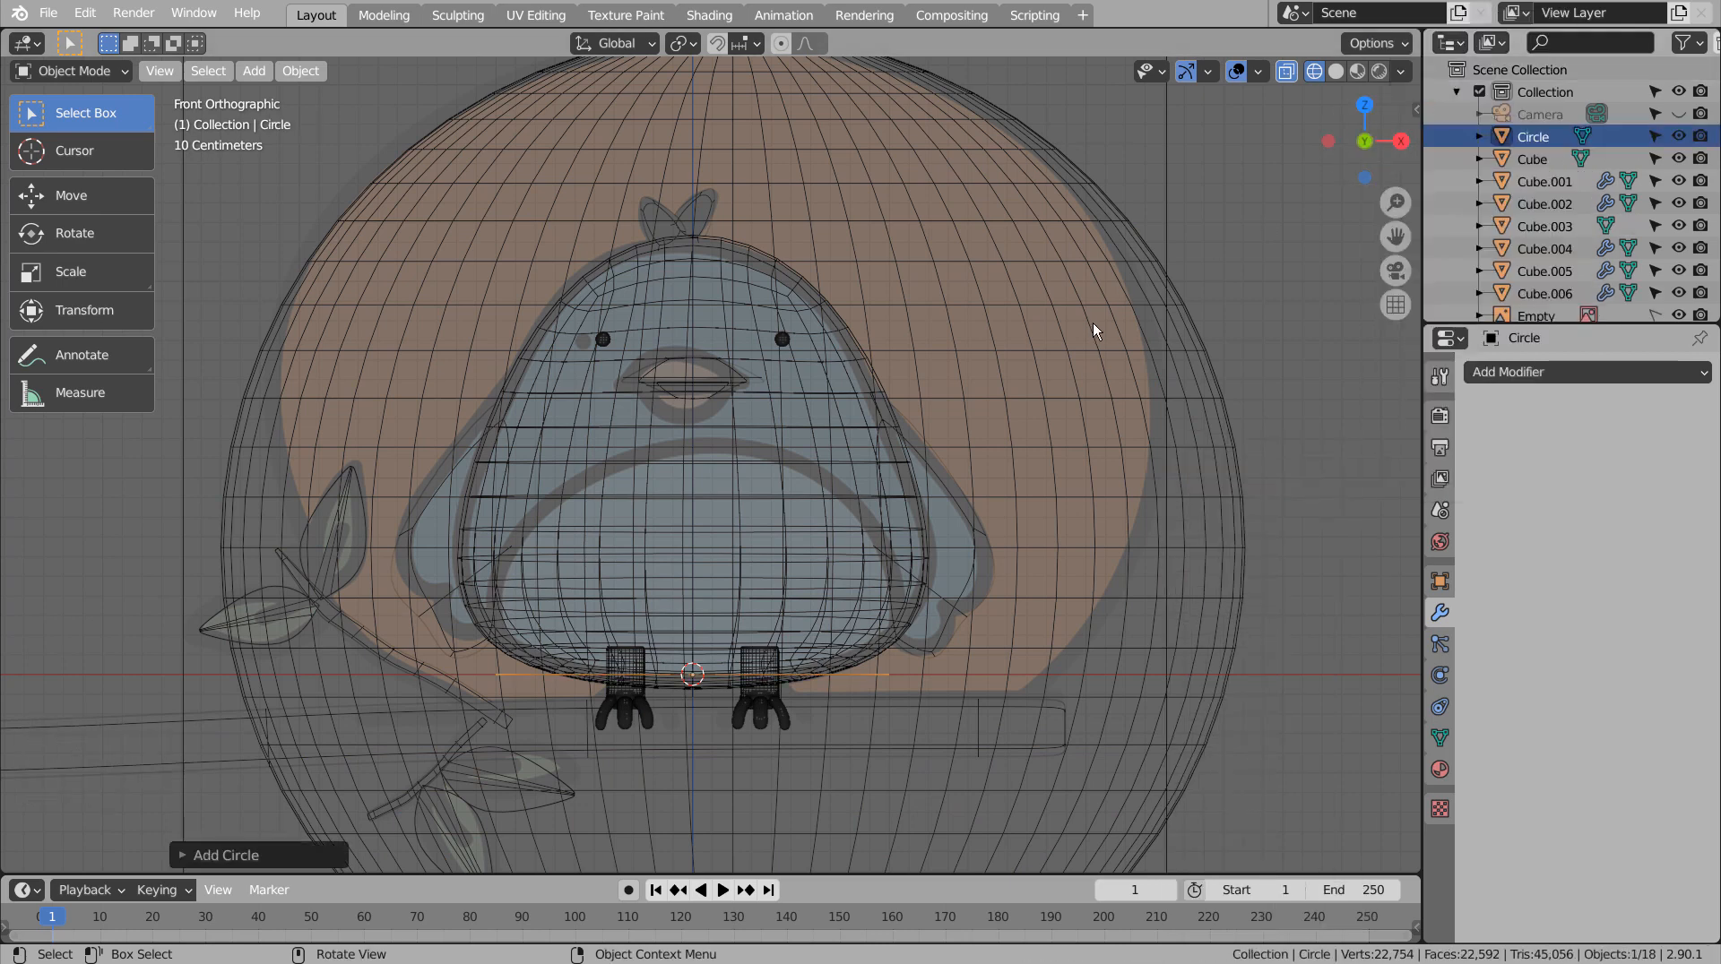
key("r")
key("x")
key("9")
key("0")
key("Return")
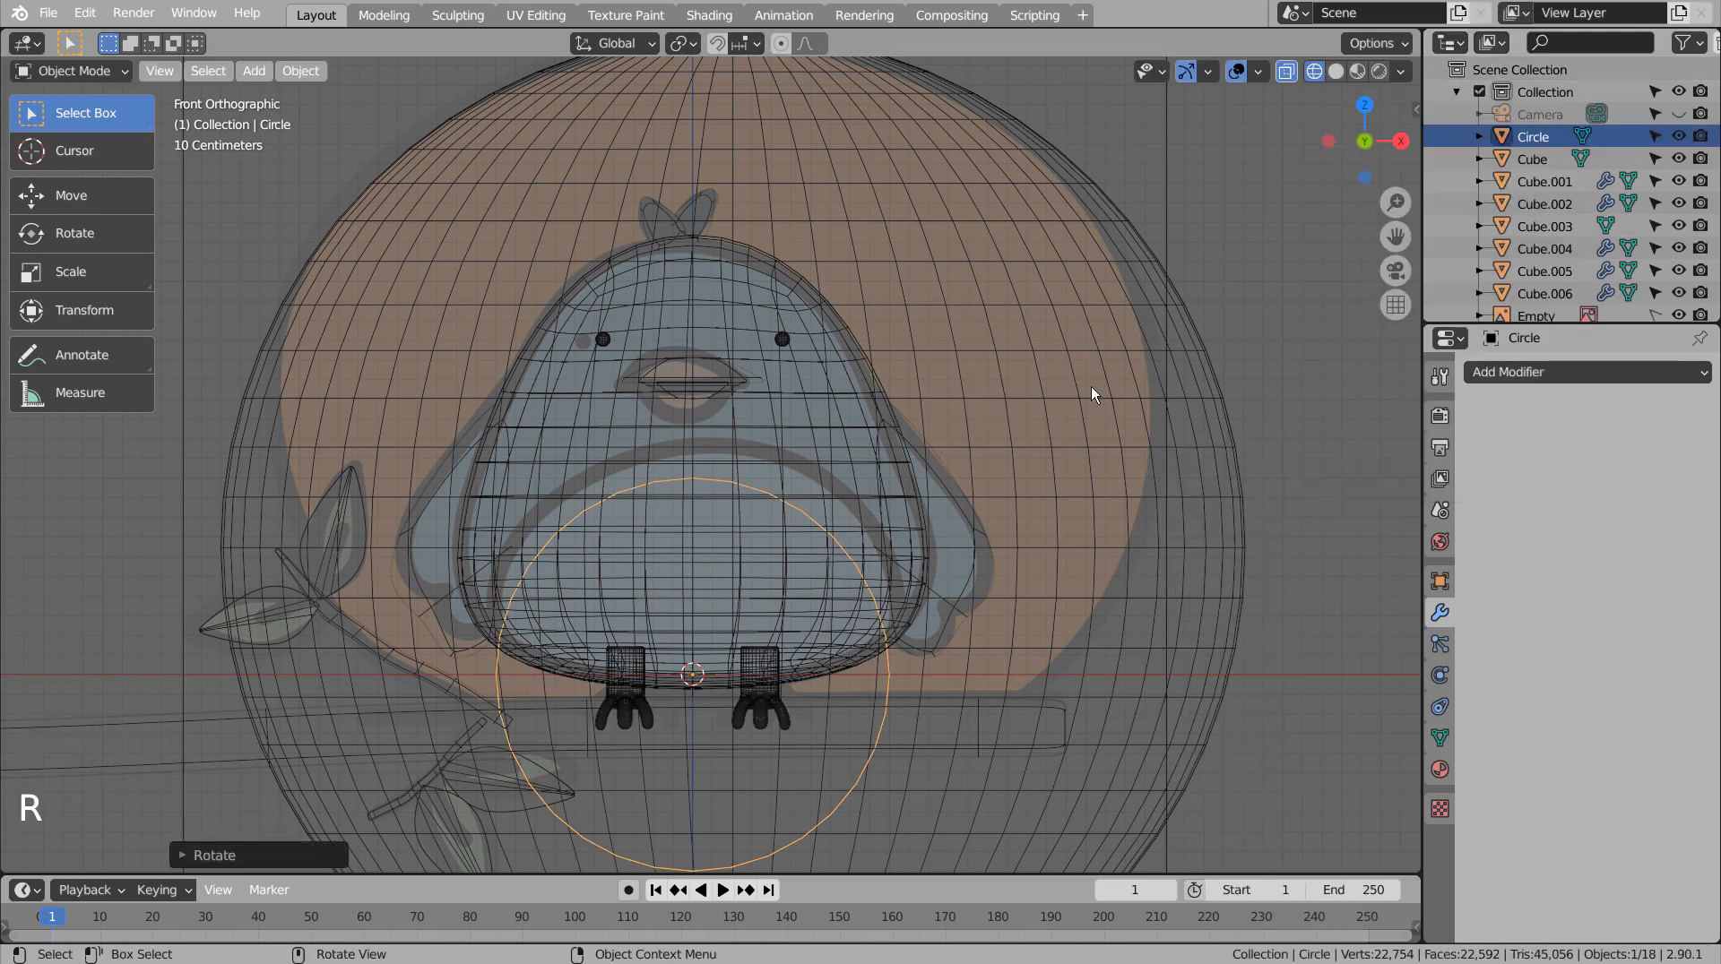
Raise the circle about 0.17 m along Z to the belly outline, and move it along Y well in front of the bird.
key("g")
key("z")
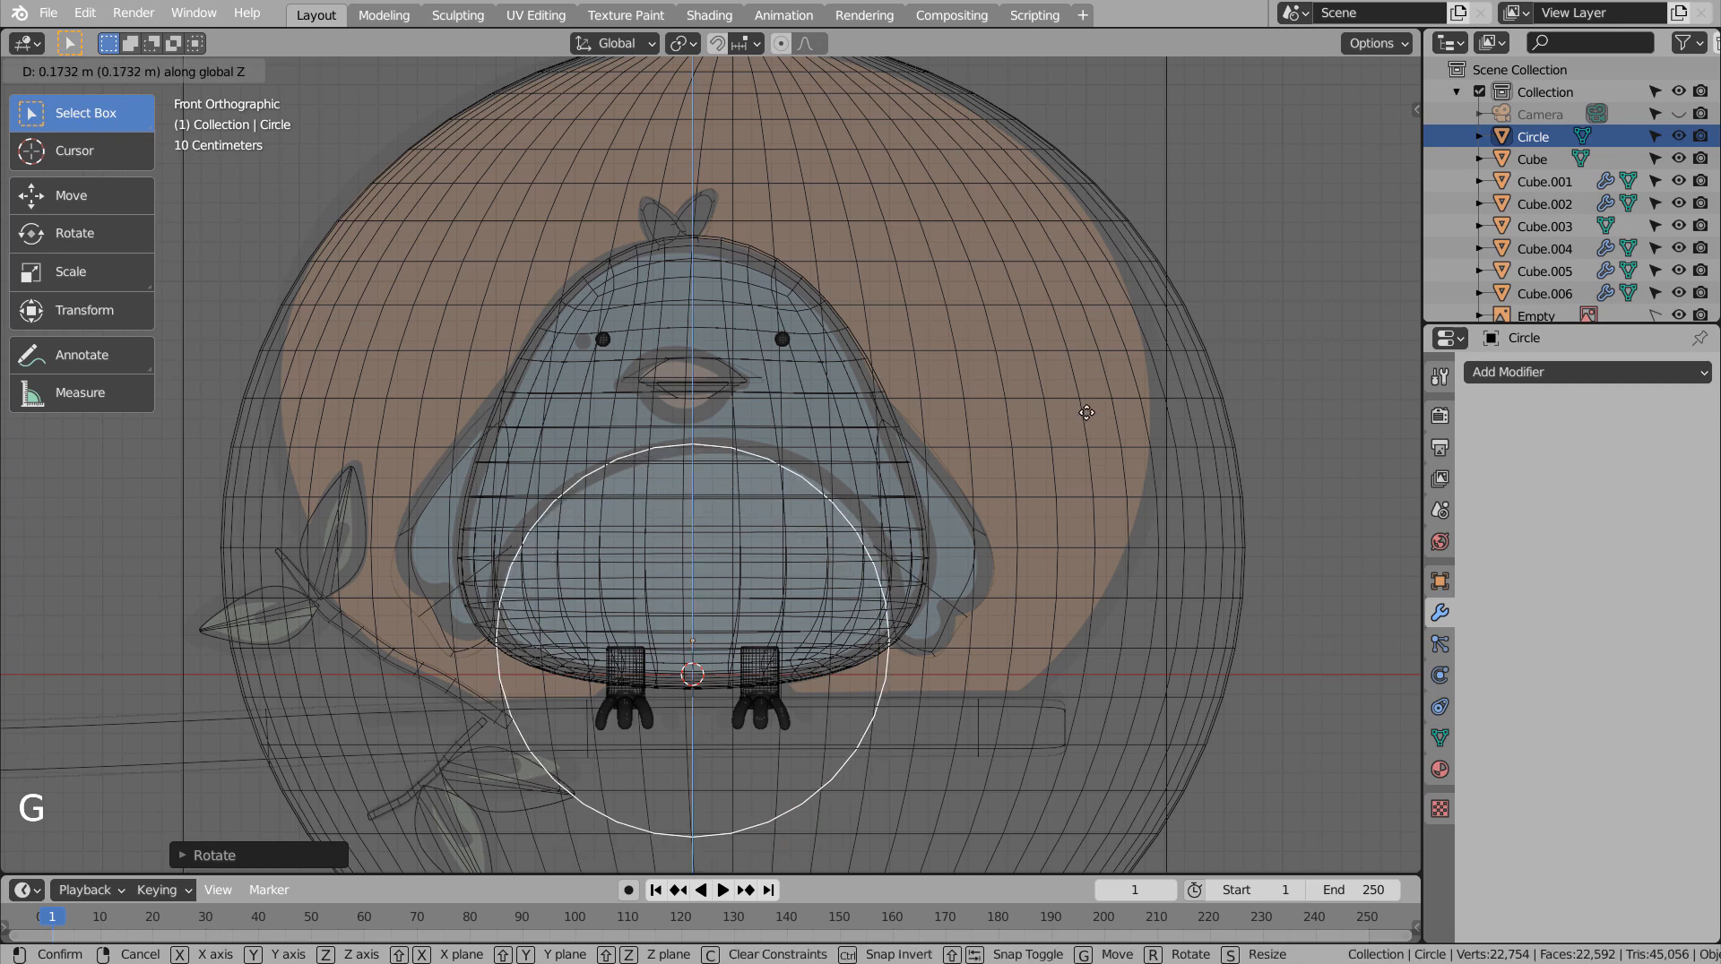
left_click(1086, 412)
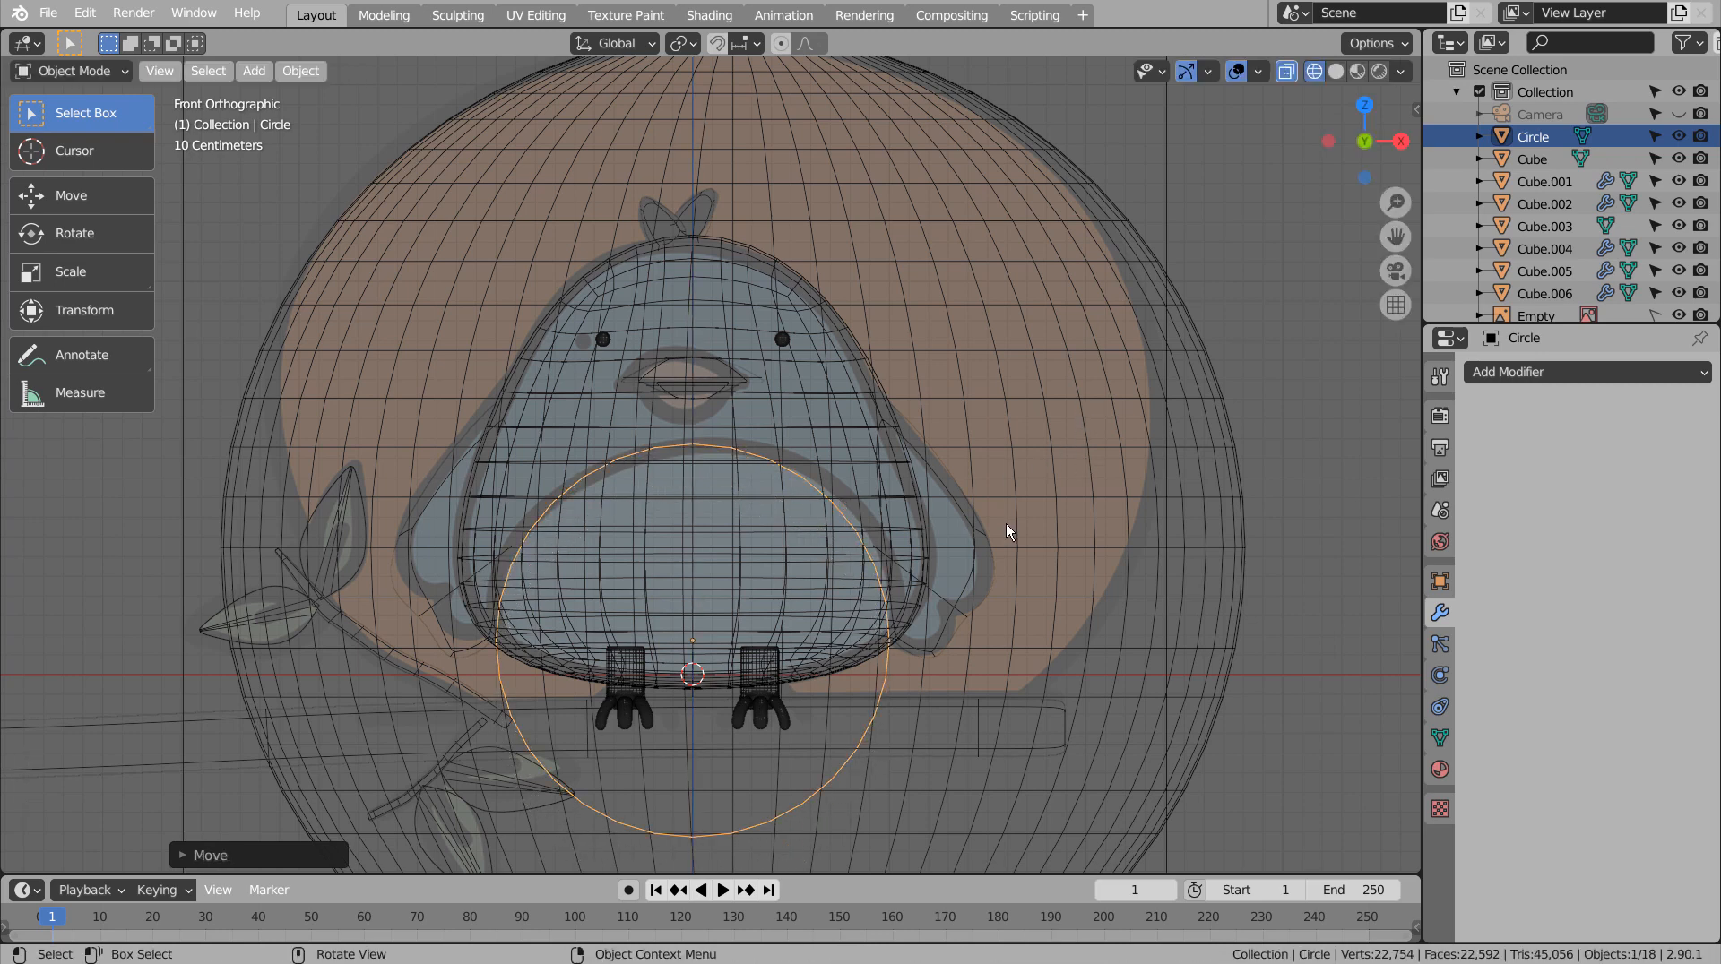
key("shift+z")
middle_click_drag(1063, 588, 846, 652)
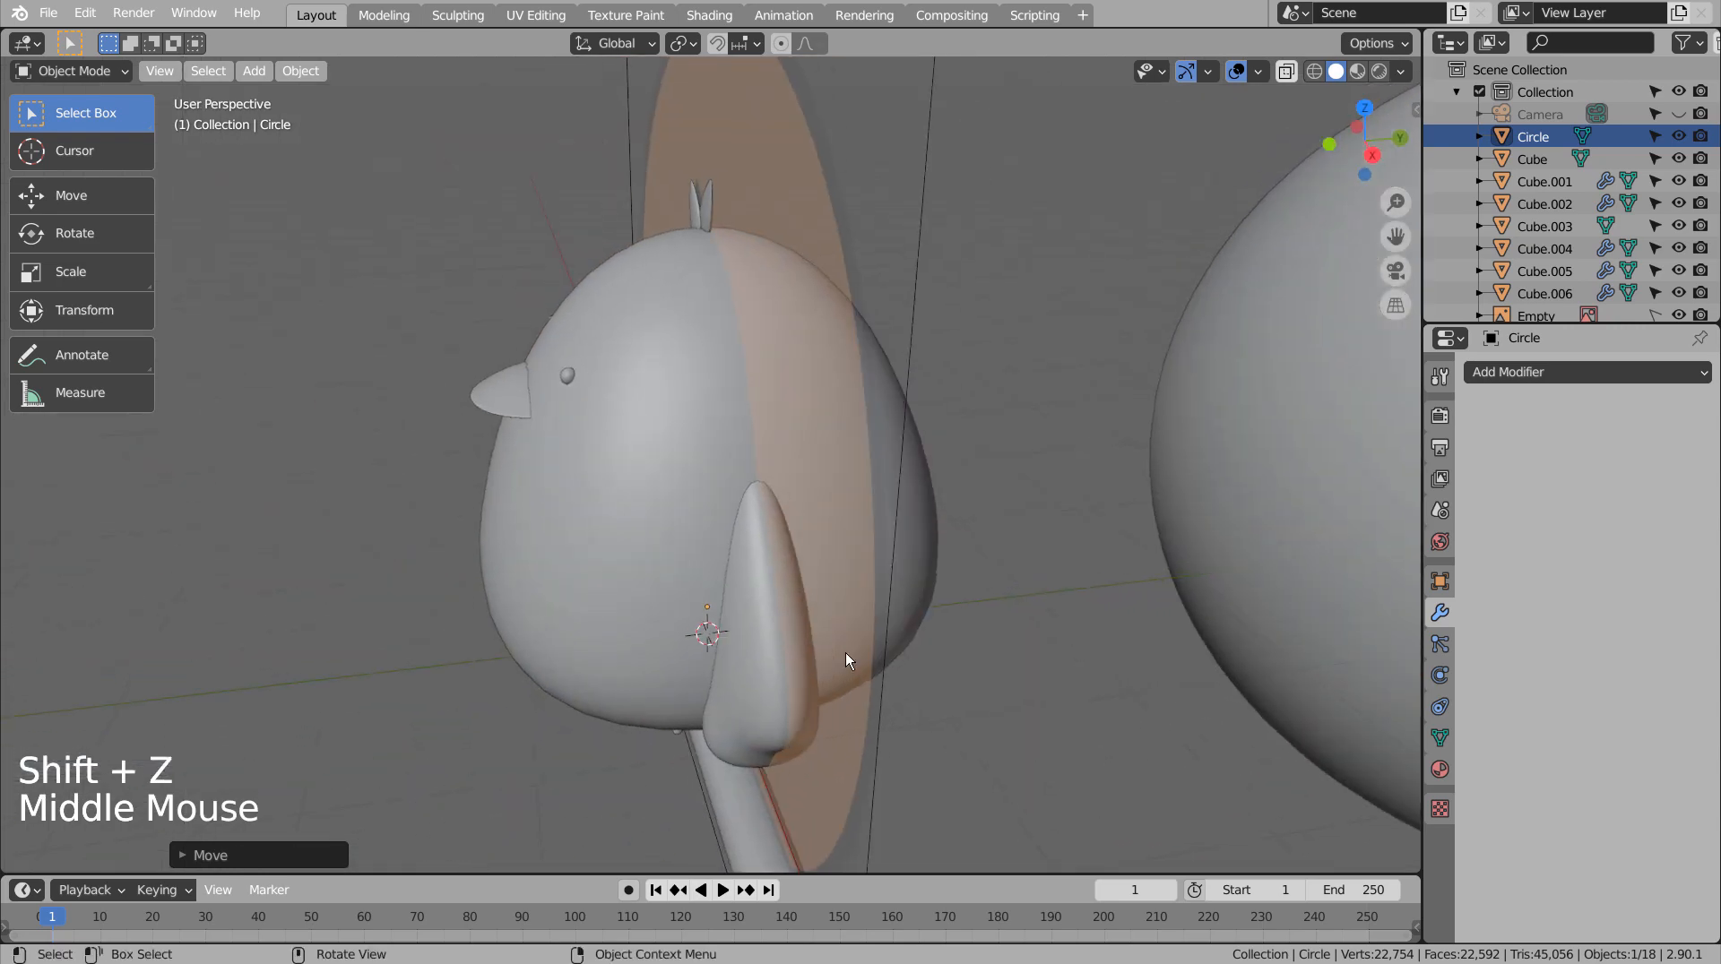
key("g")
left_click(254, 669)
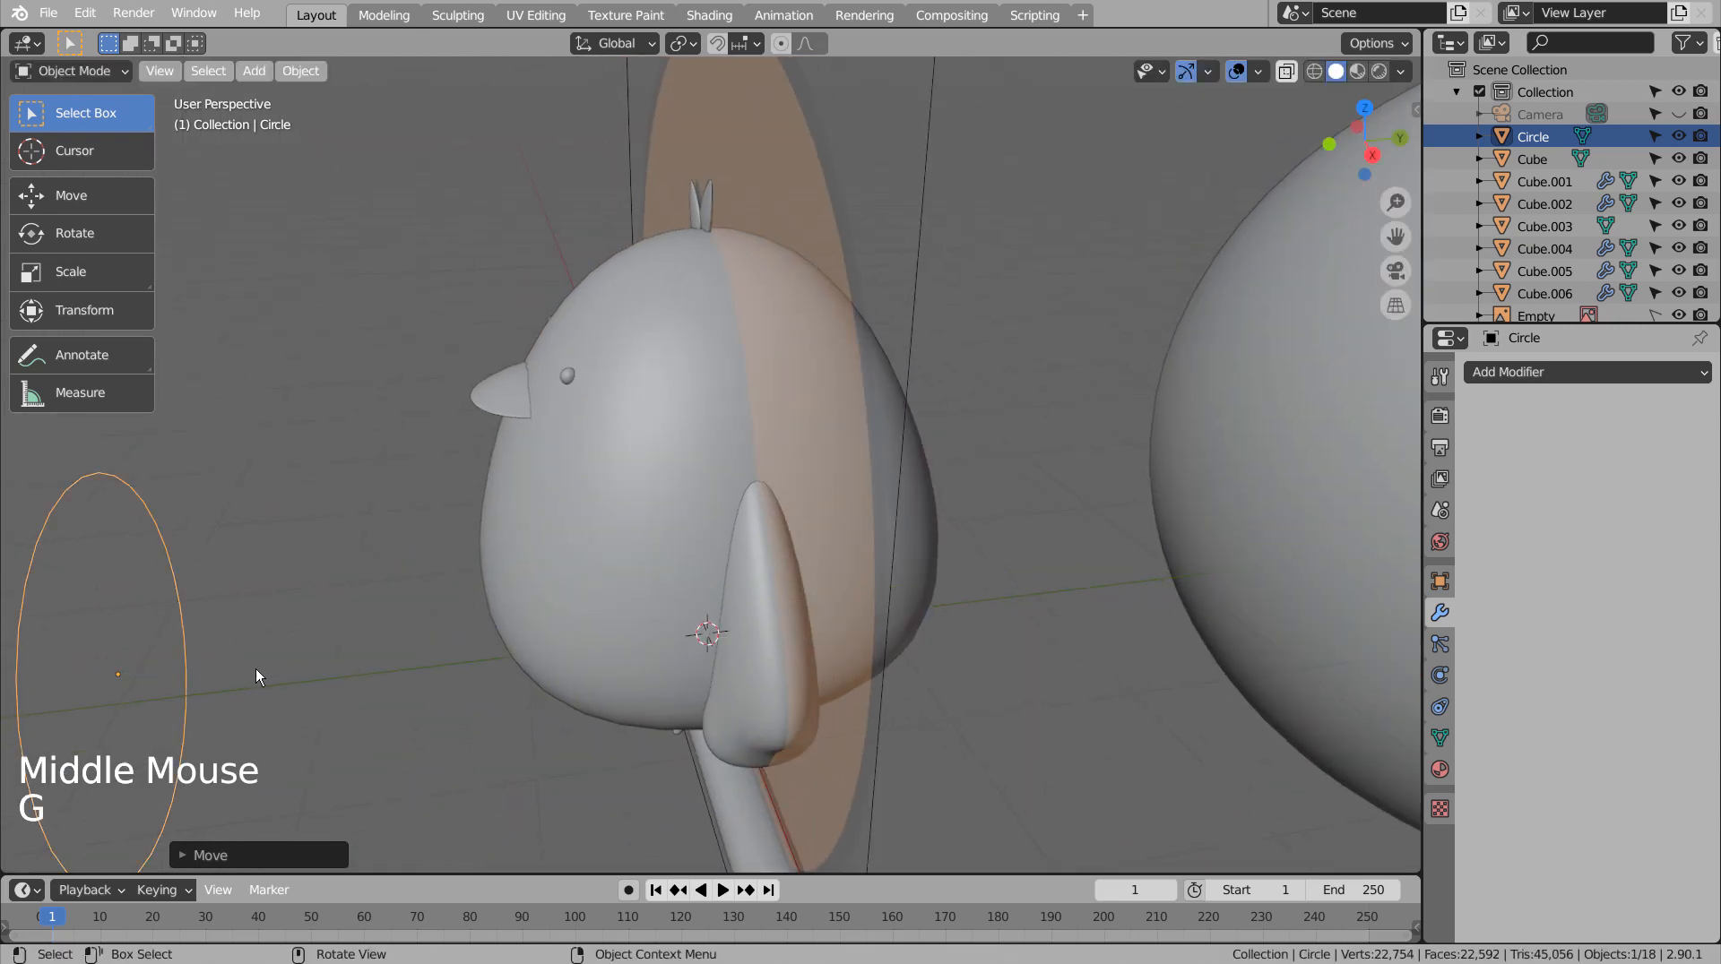
key("KP_0")
key("KP_1")
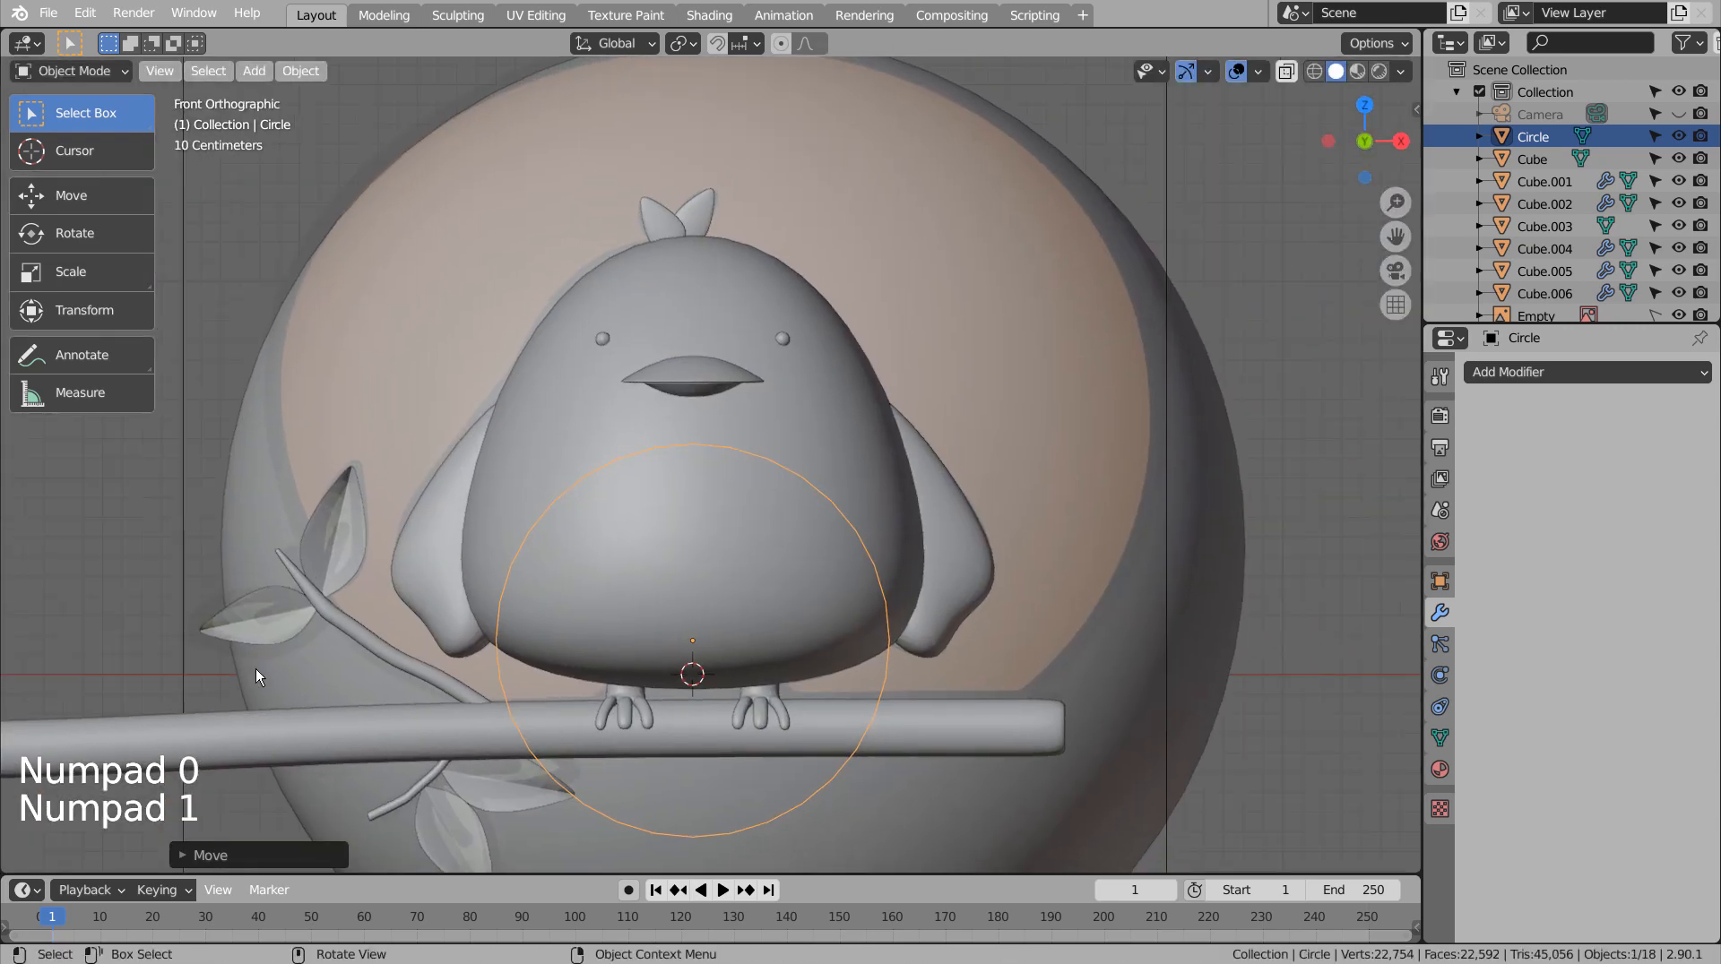
Apply a level 1 Subdivision modifier to the circle, then knife-project it onto the bird's body from the front view.
key("ctrl+1")
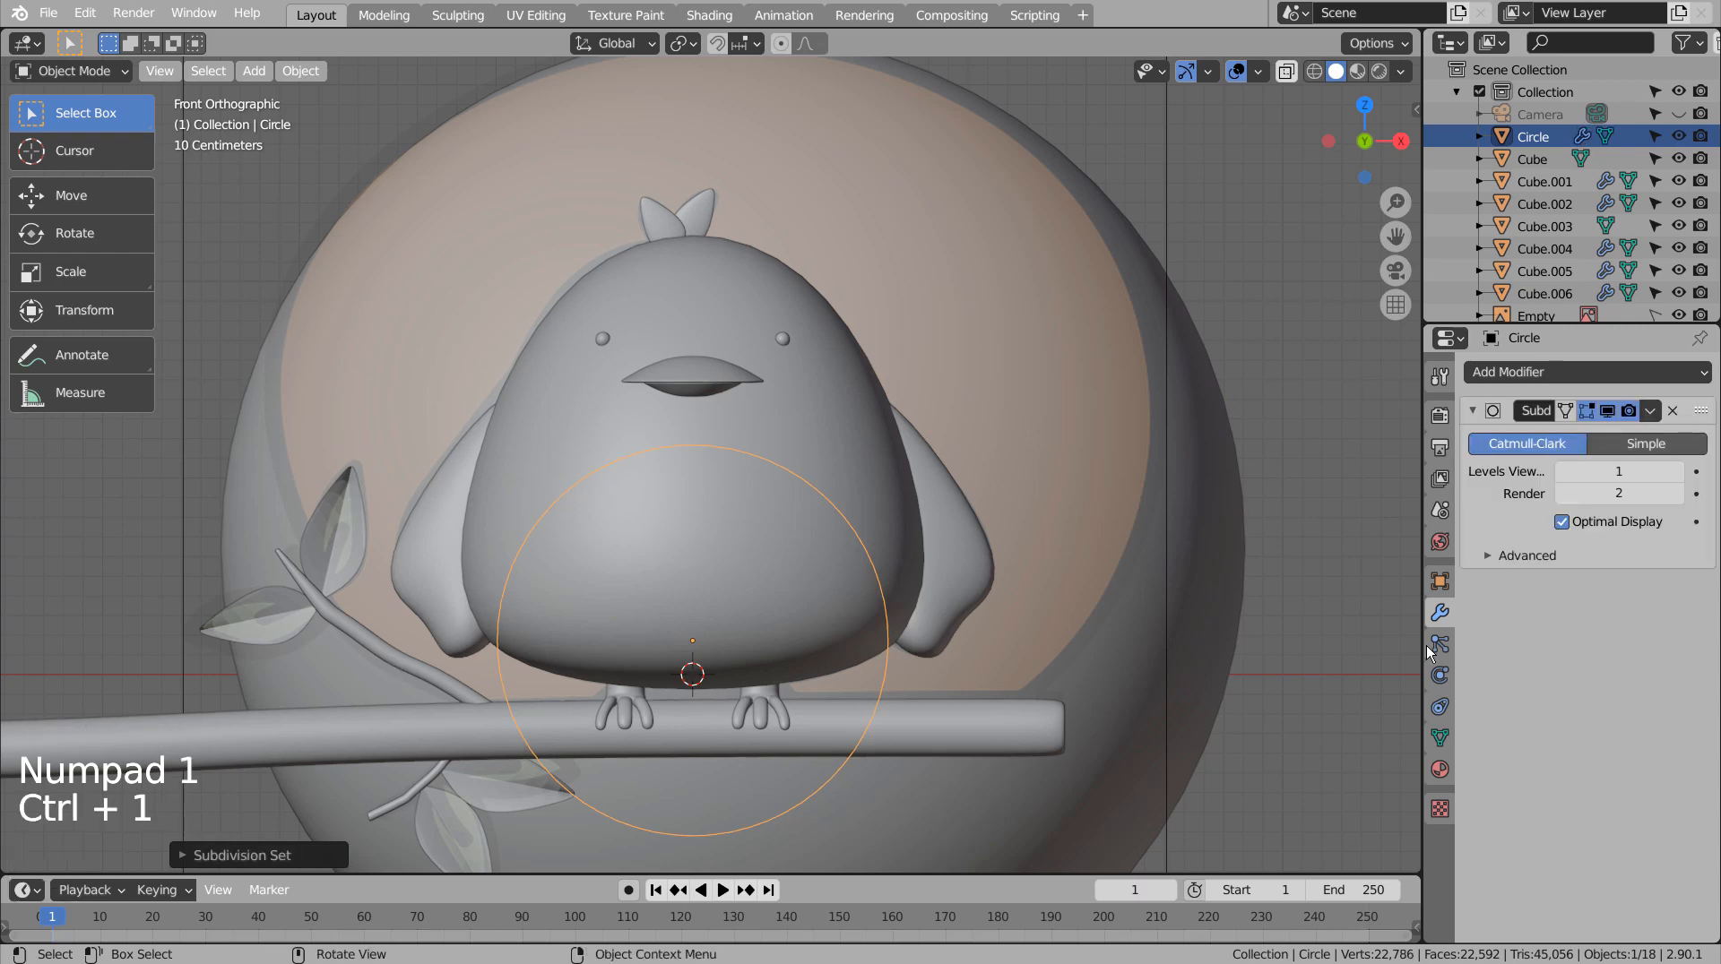
key("ctrl+a")
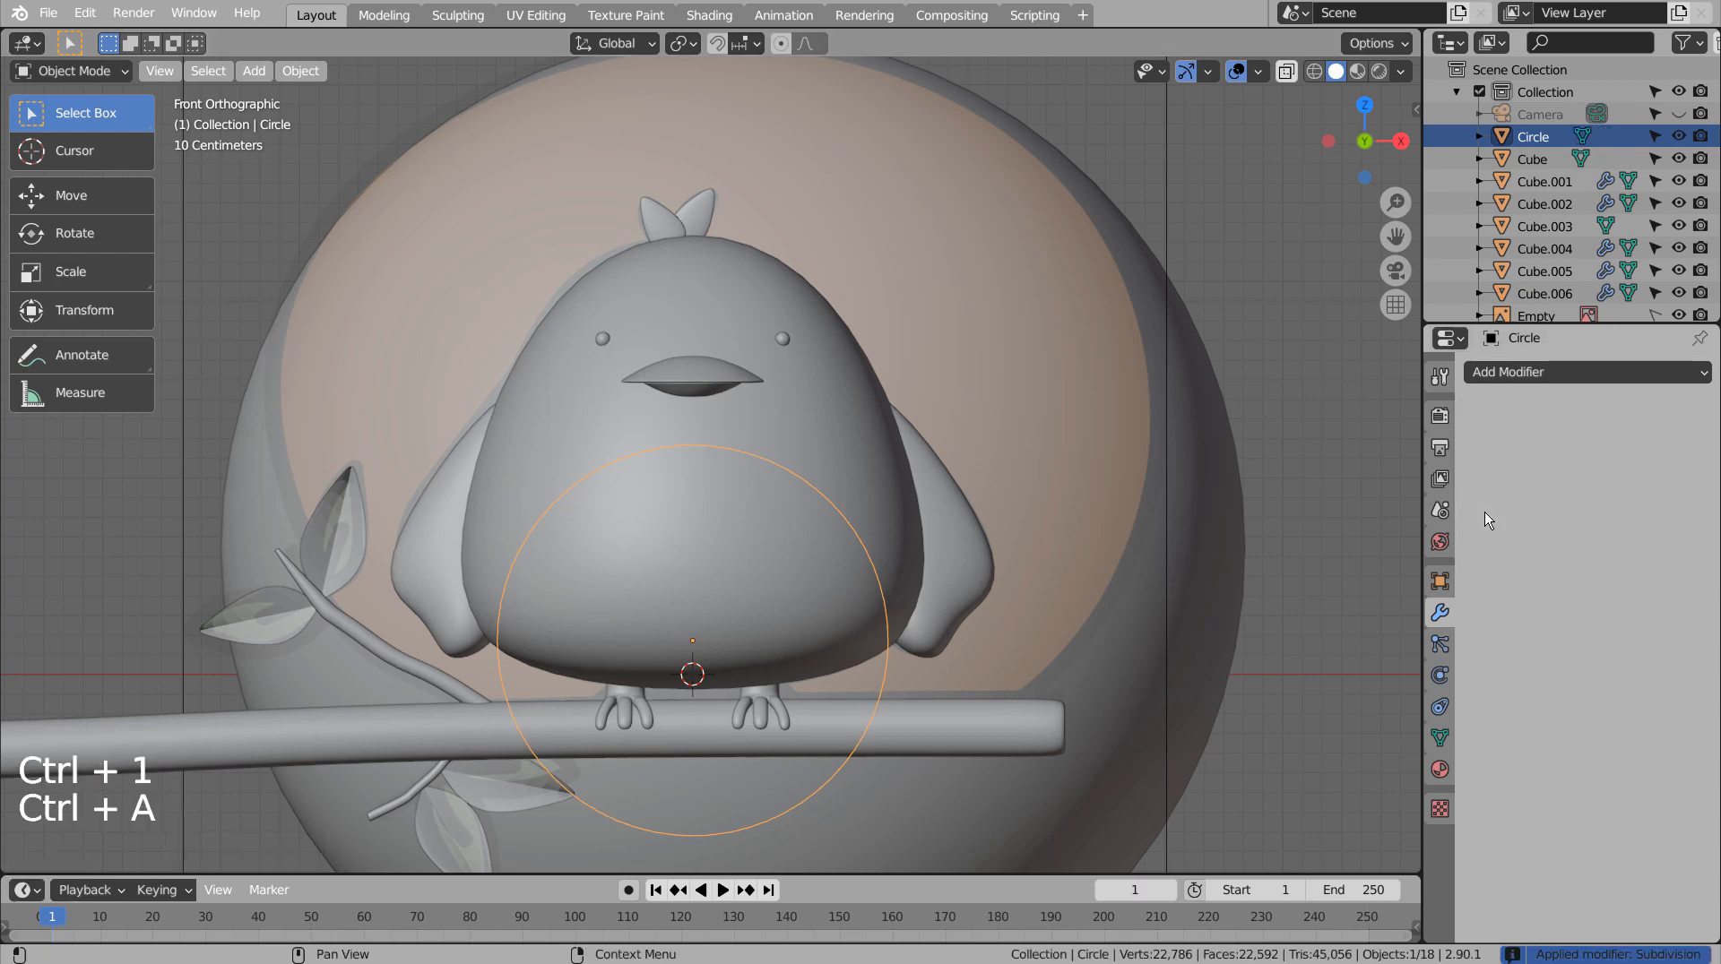
left_click(872, 451, "shift")
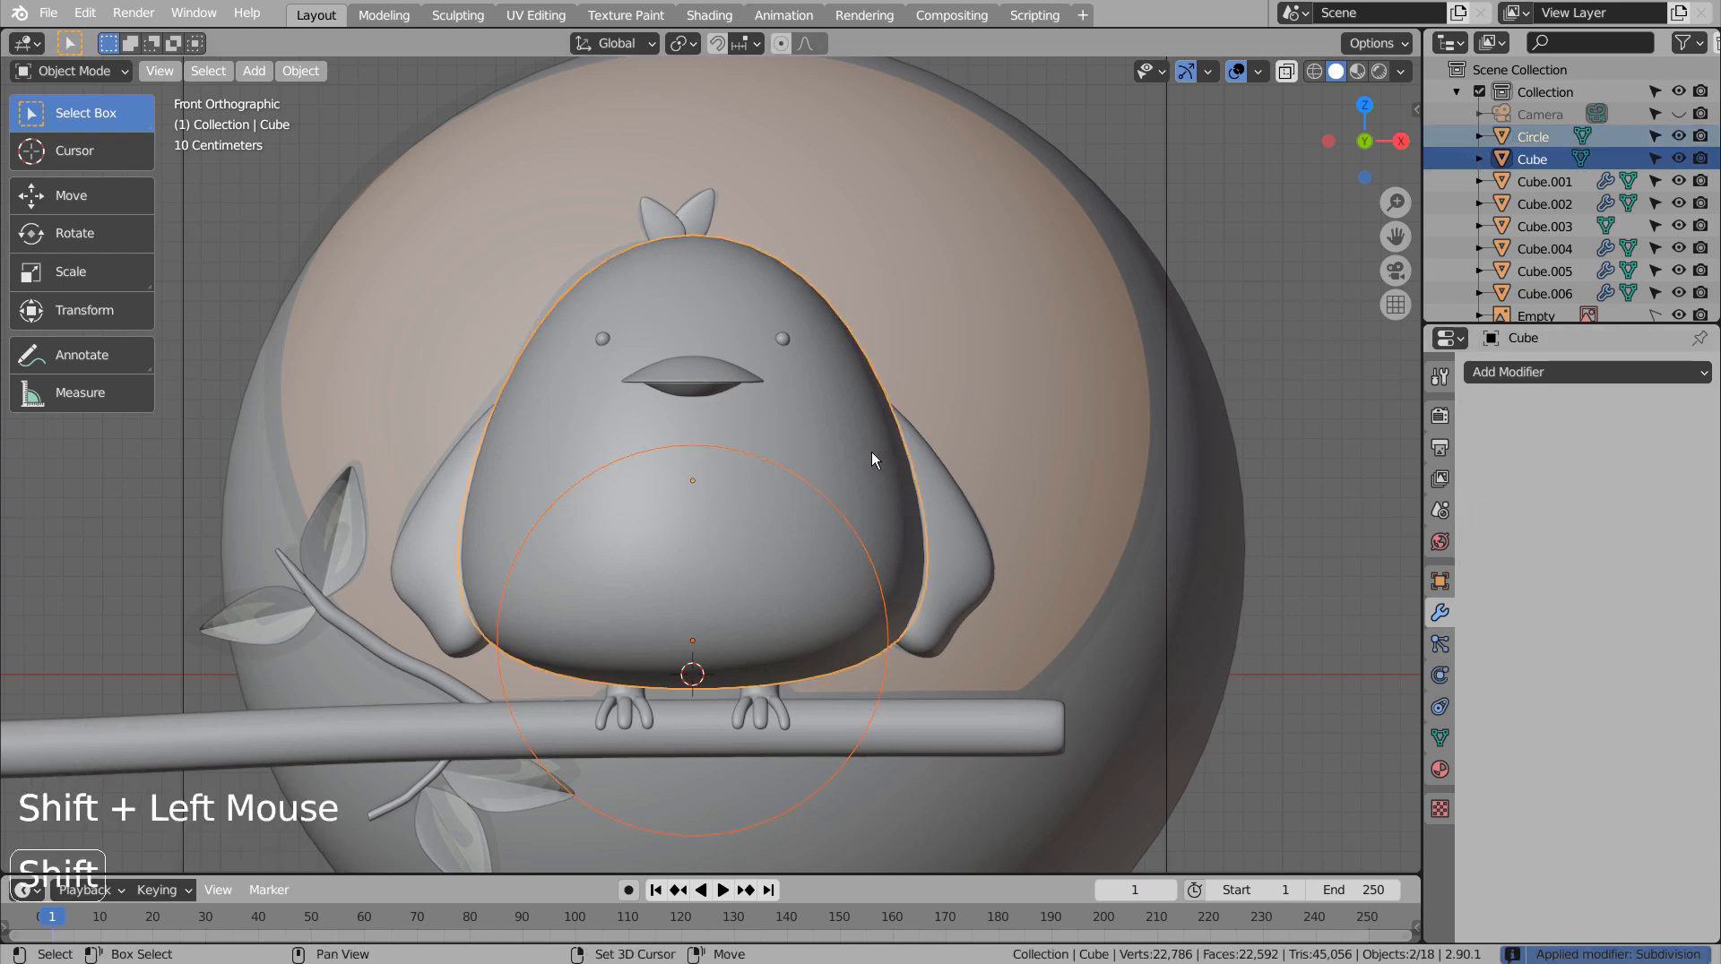
key("Tab")
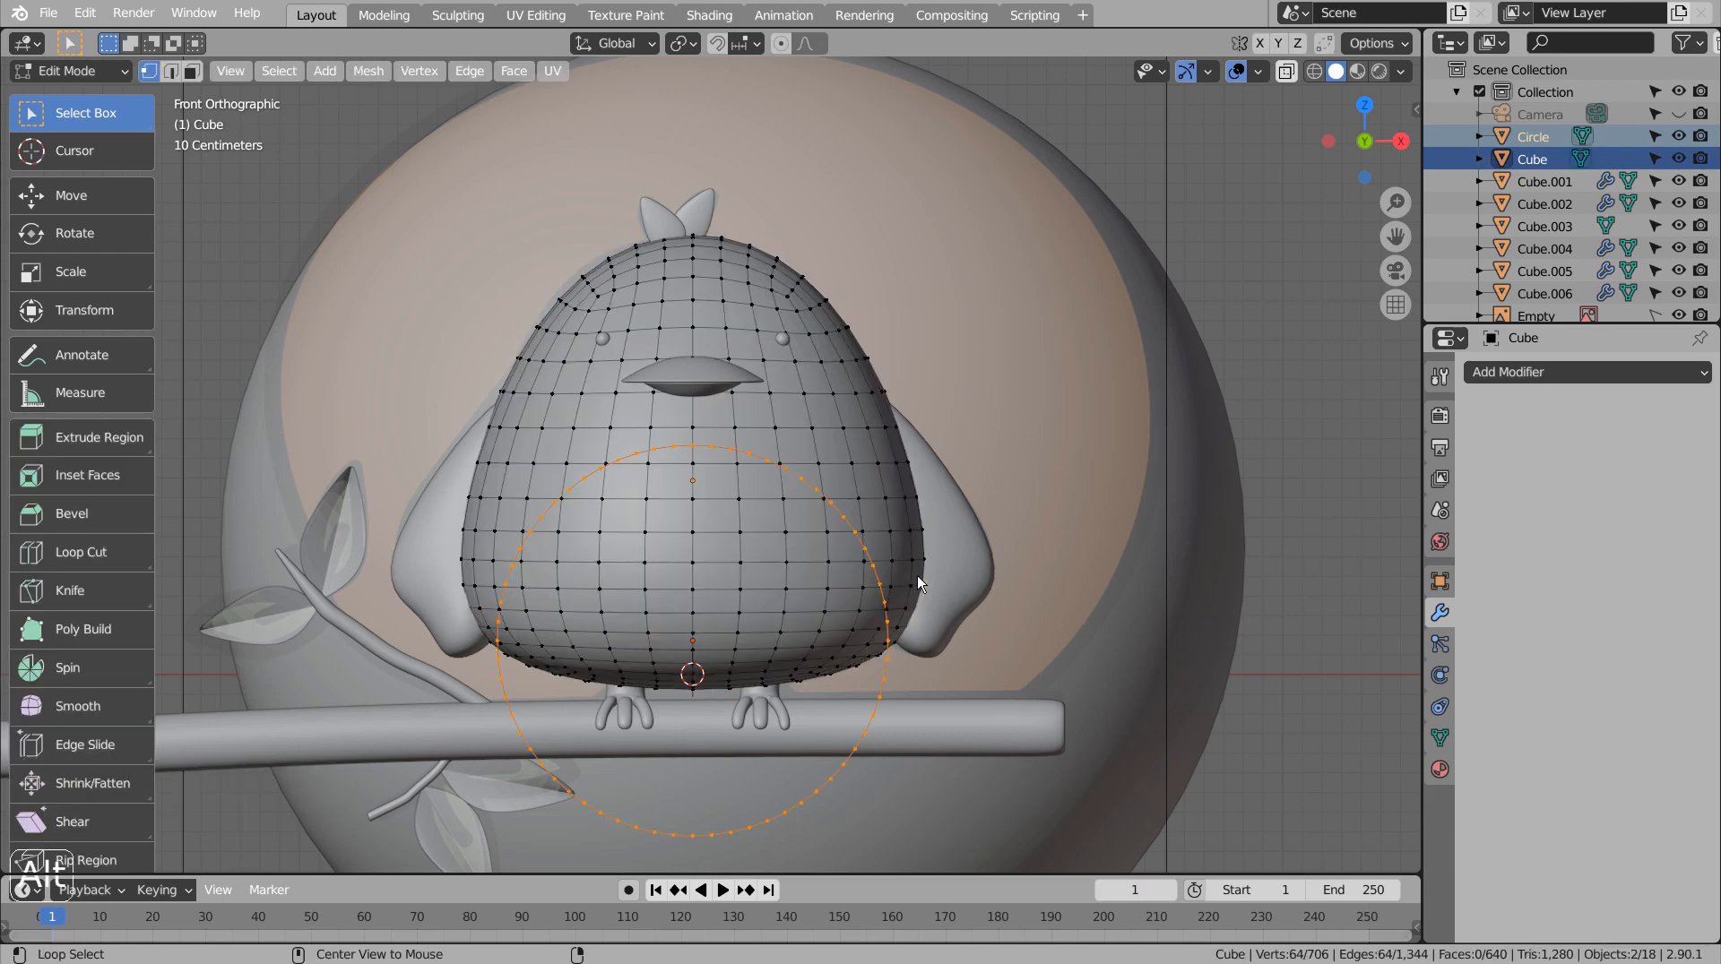
key("alt+a")
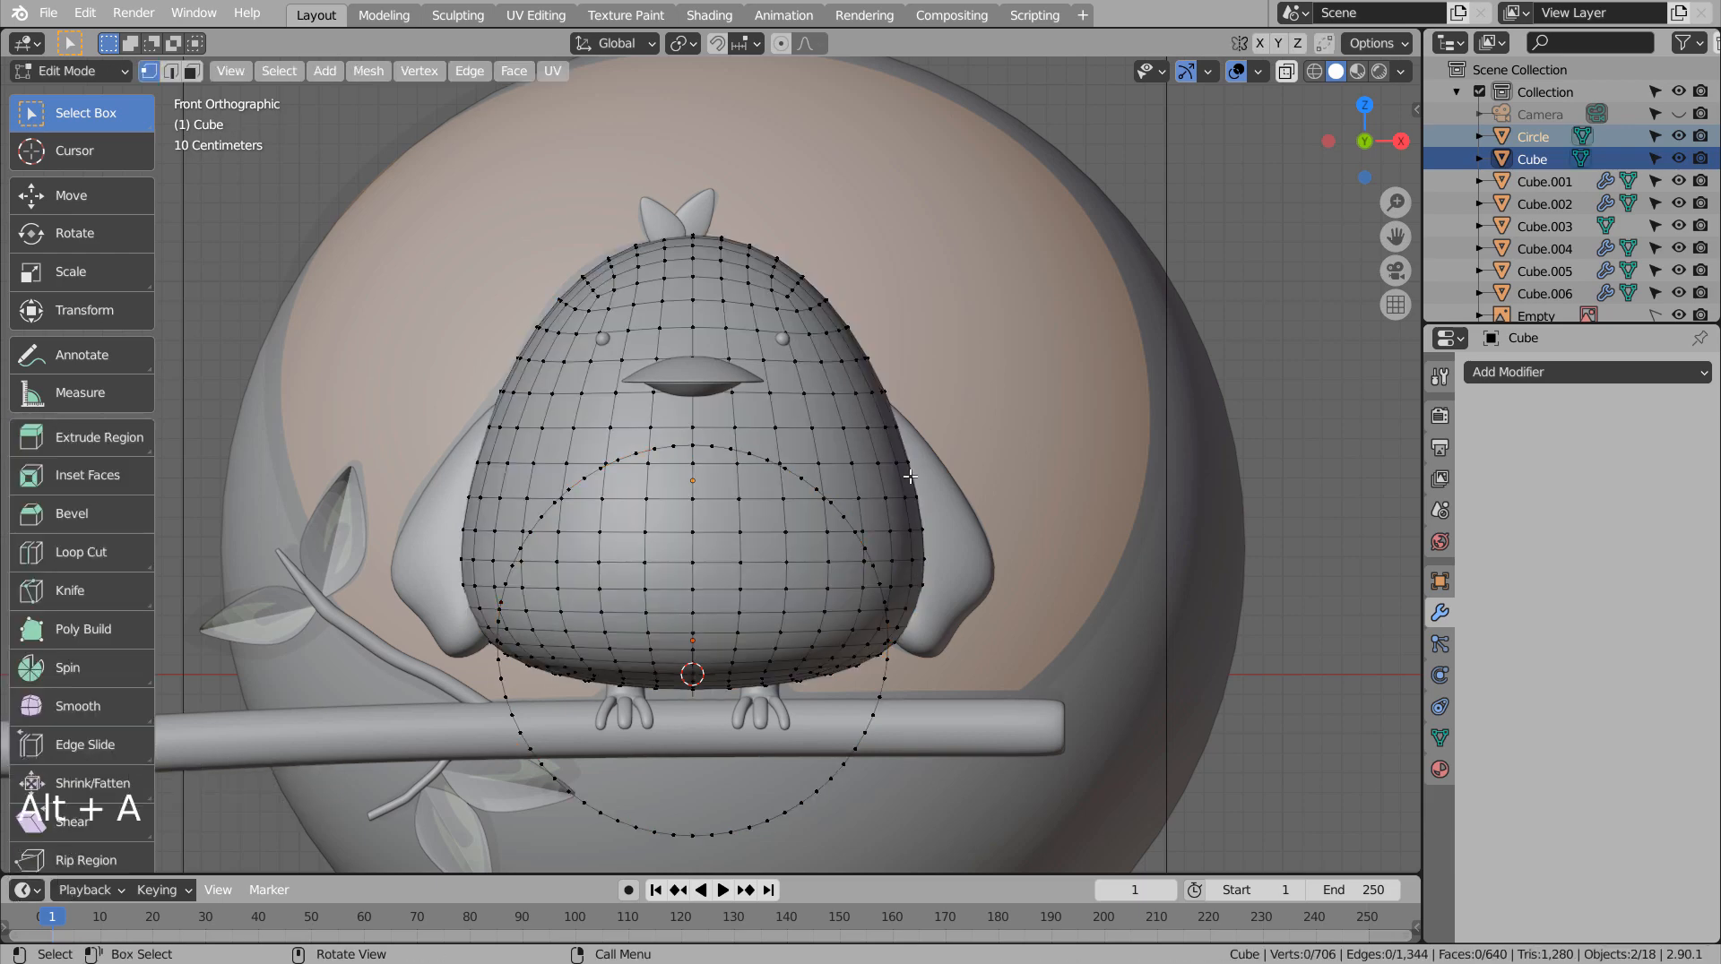
left_click(369, 72)
mouse_move(416, 227)
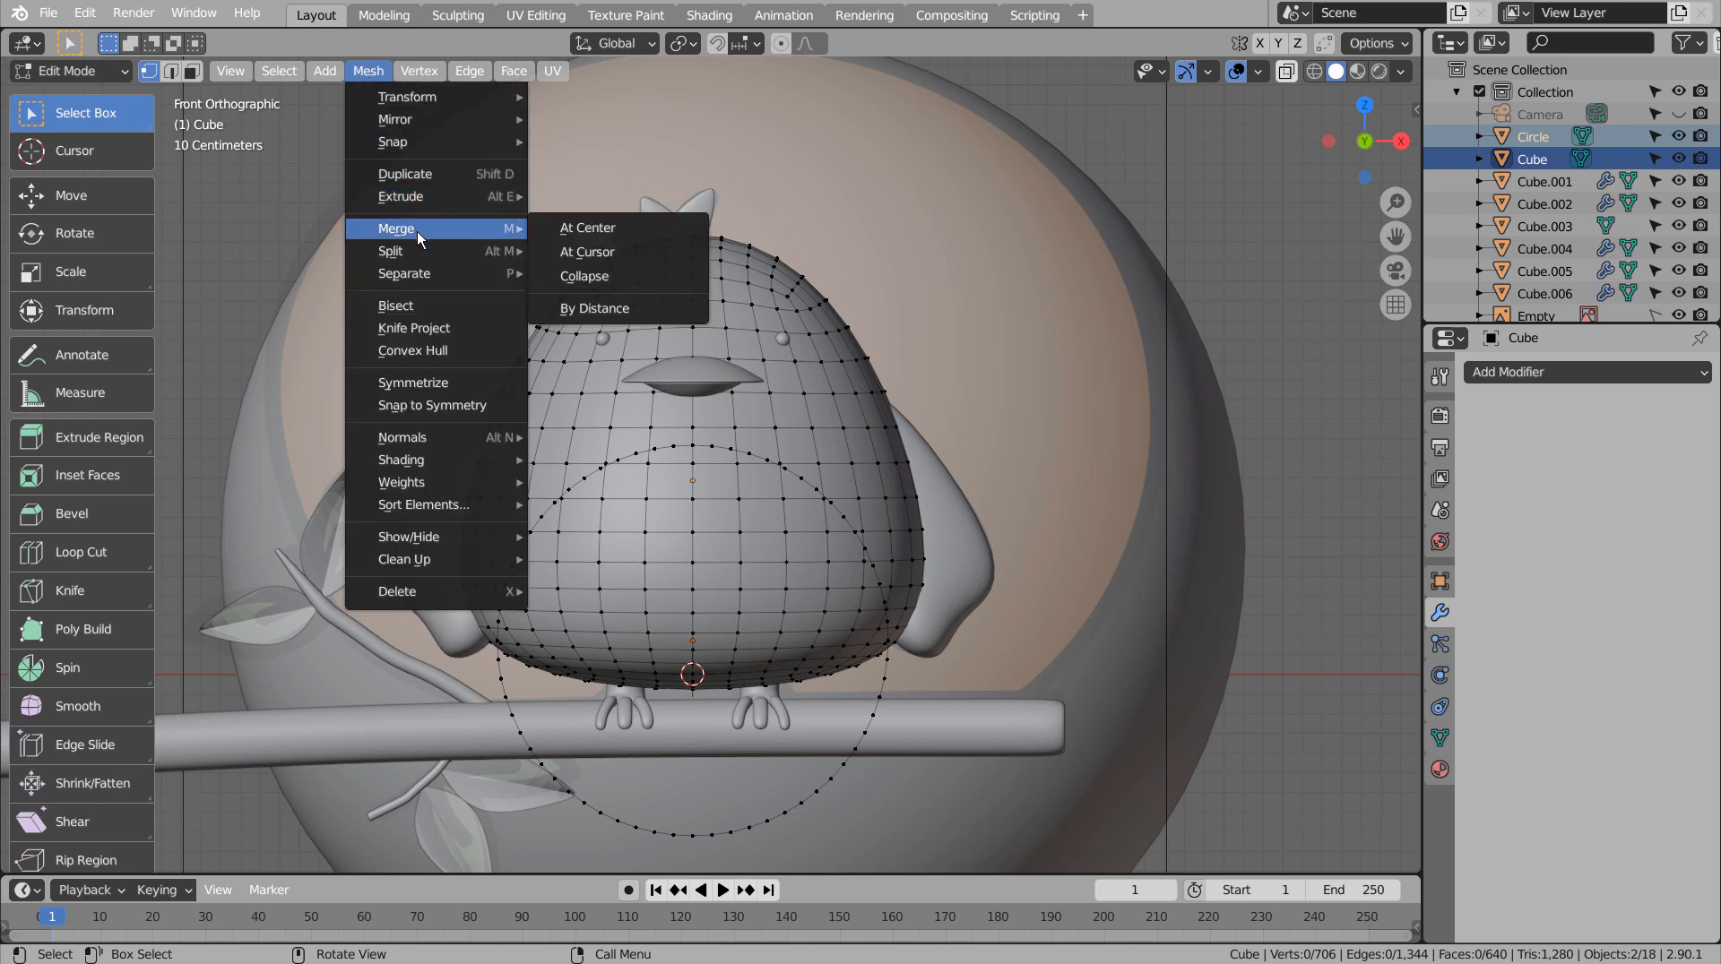
left_click(489, 329)
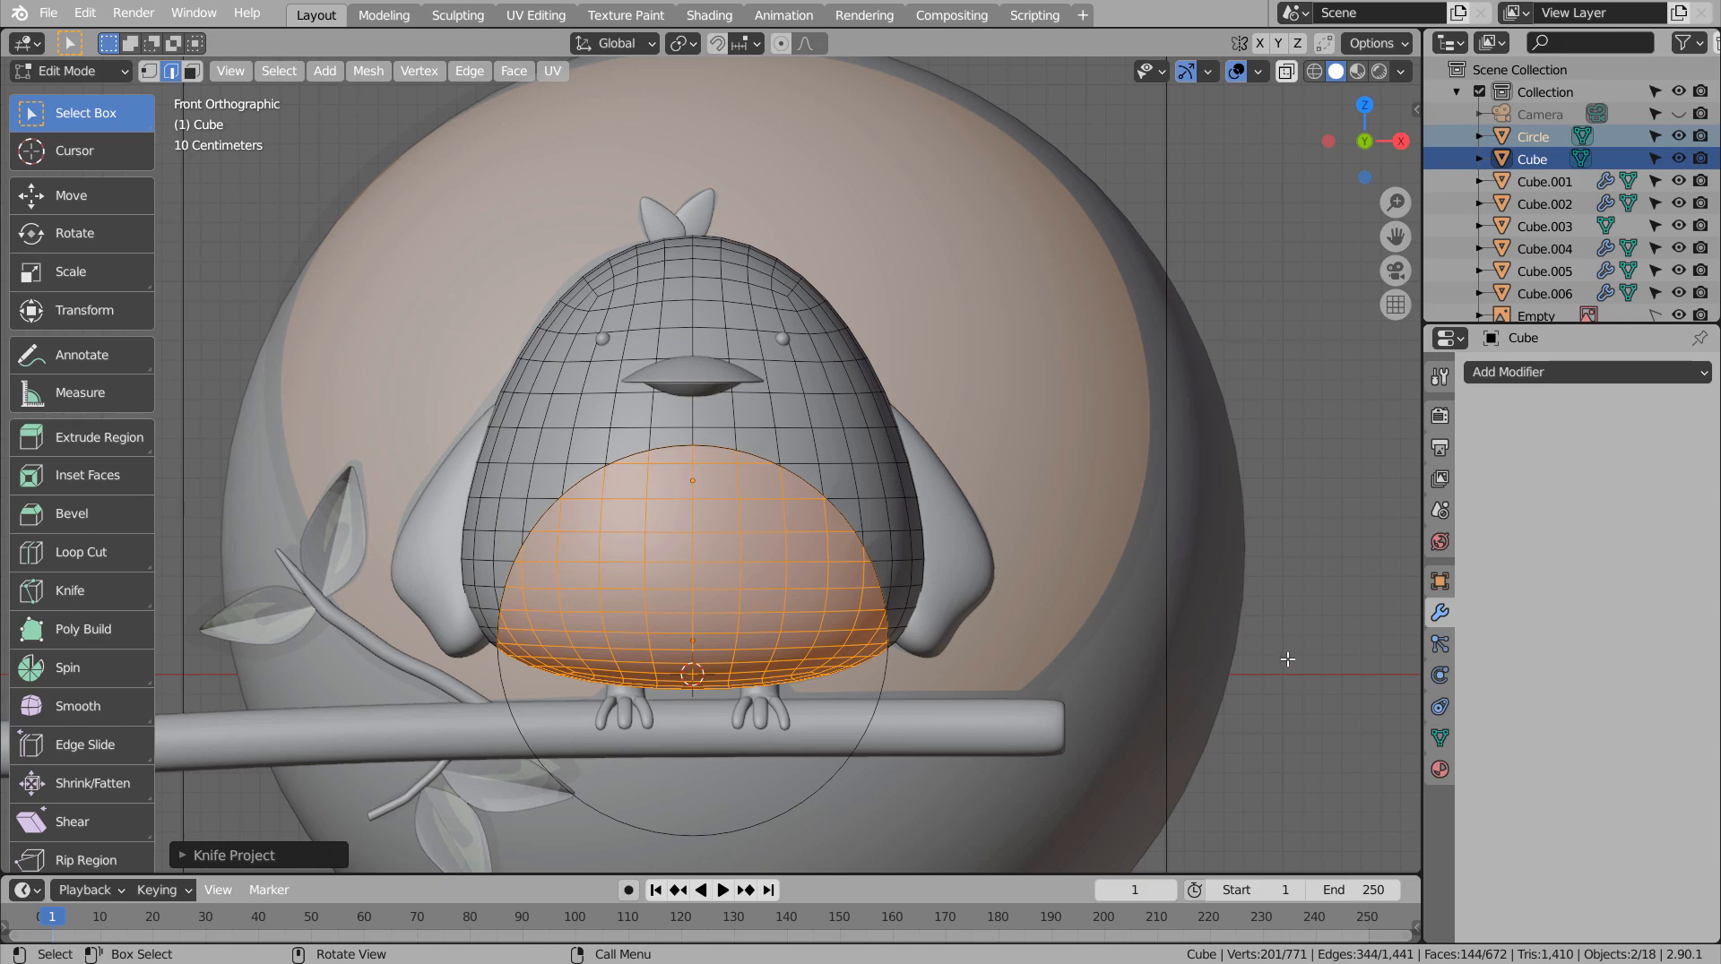
In face select mode, deselect the stray face on each side of the projected belly area.
middle_click_drag(1307, 717, 1406, 615)
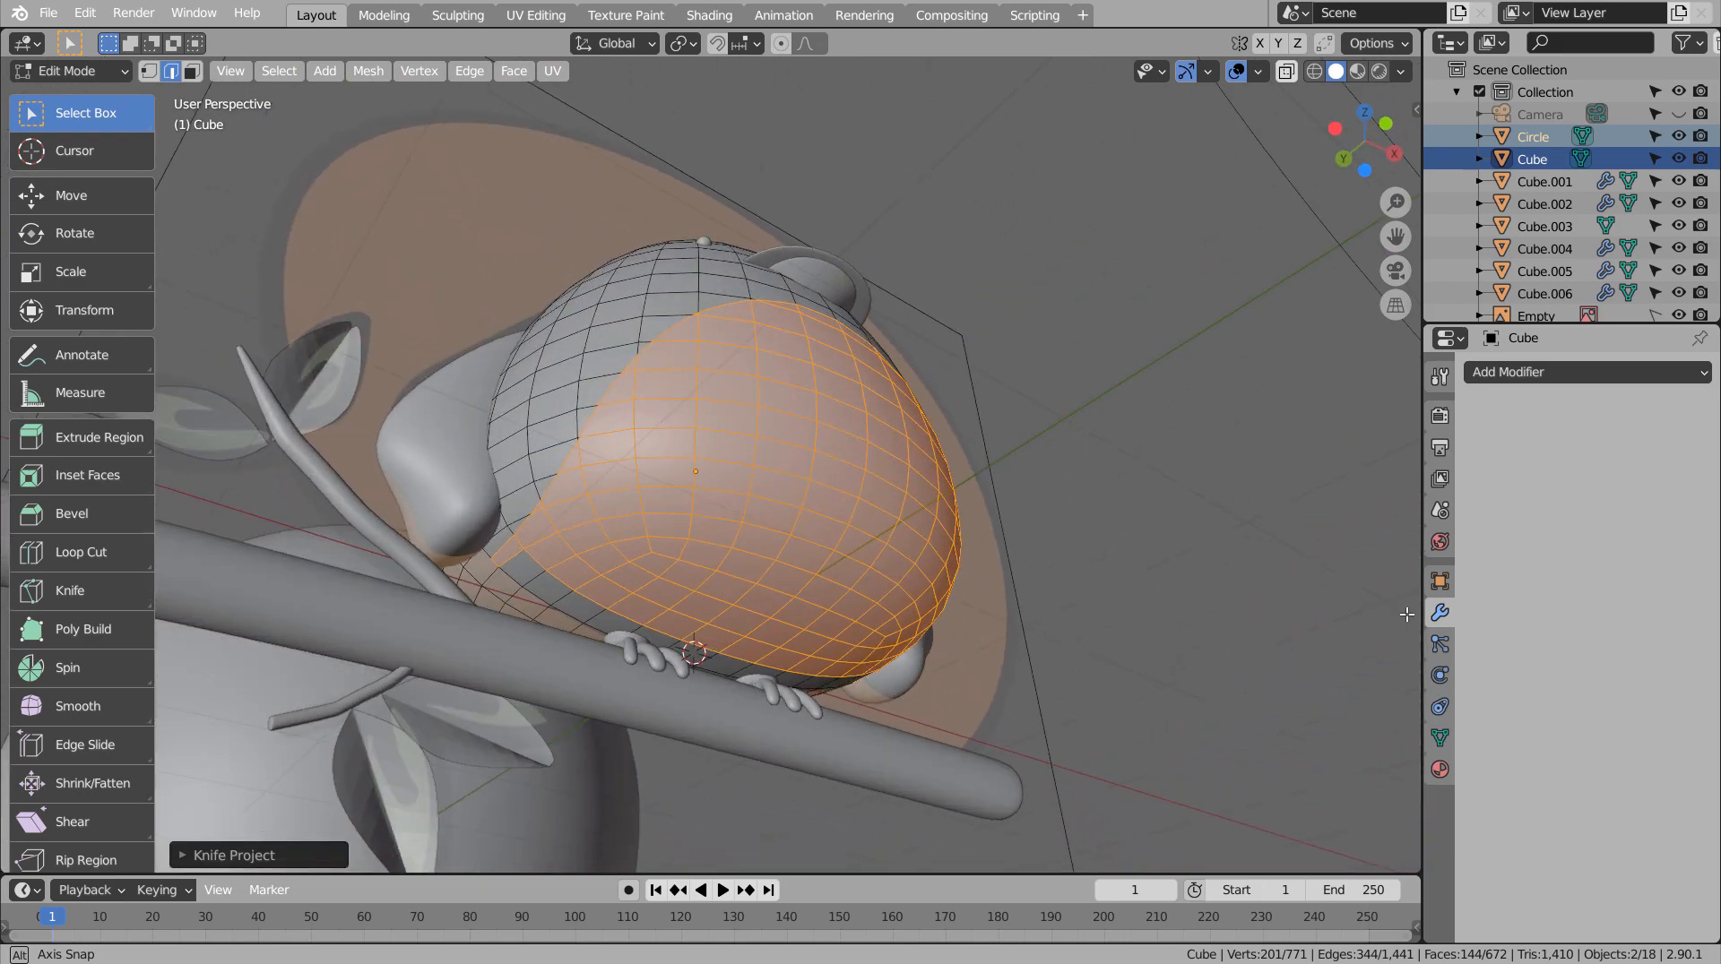
key("3")
left_click(513, 554, "shift")
middle_click_drag(504, 662, 1114, 626)
left_click(860, 561, "shift")
Add two material slots to the body and create an orange-yellow material in the first one.
left_click(1440, 769)
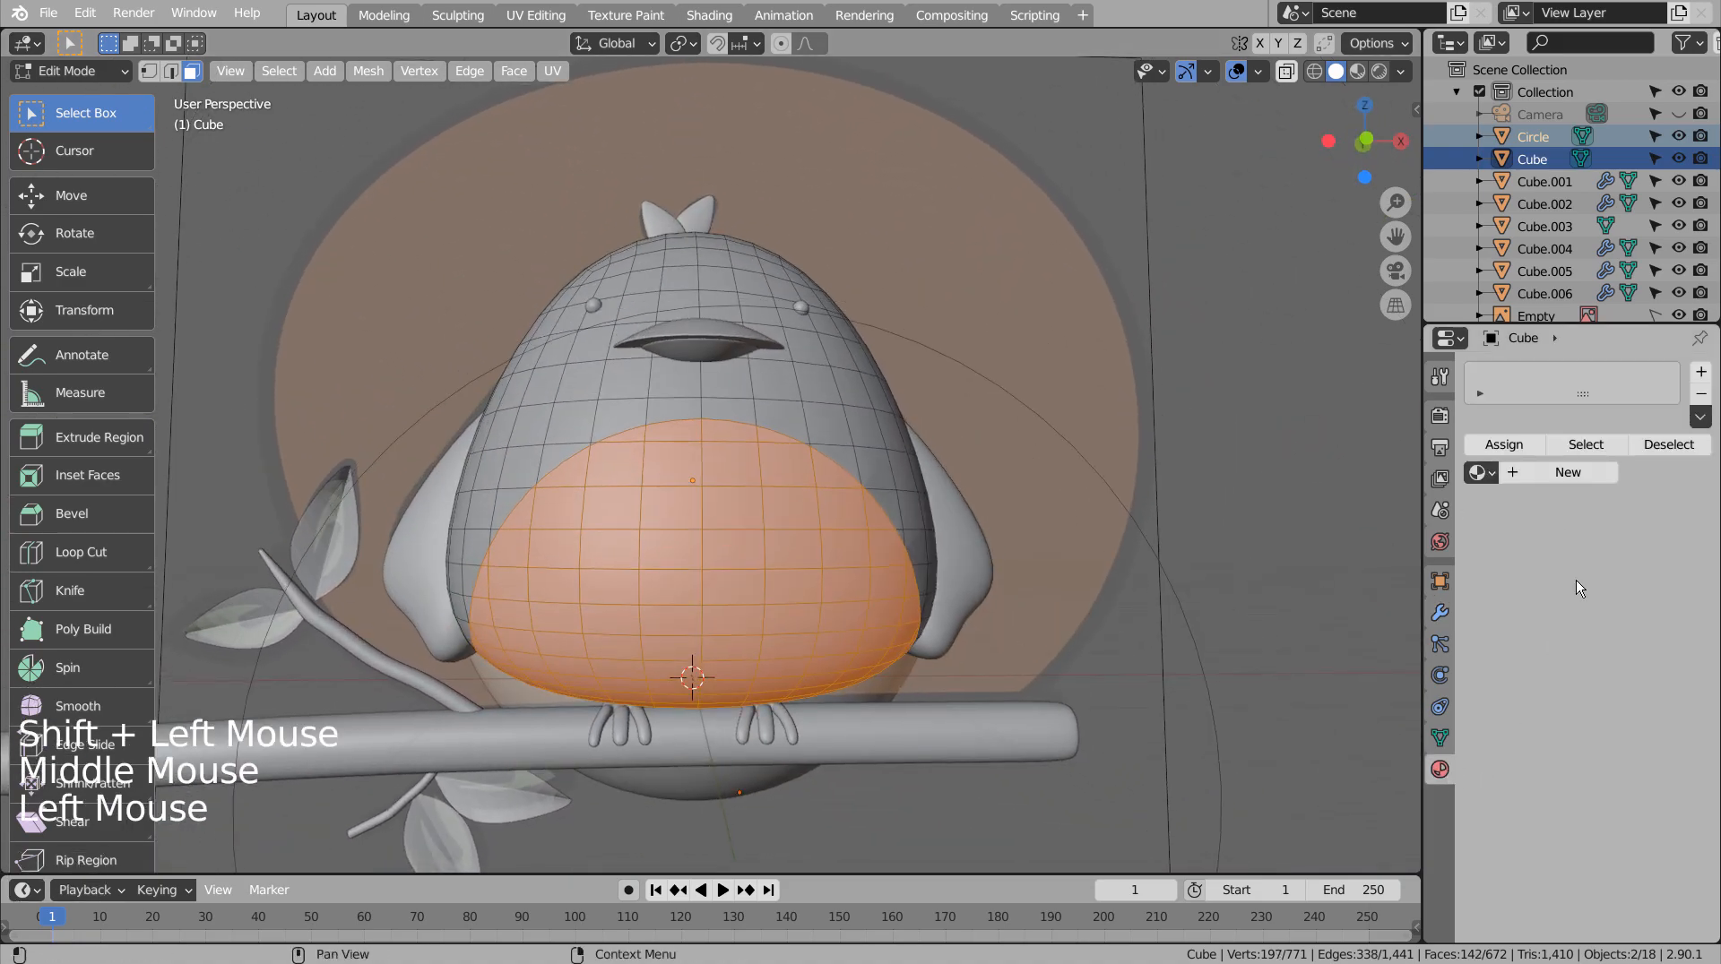
left_click(1701, 373)
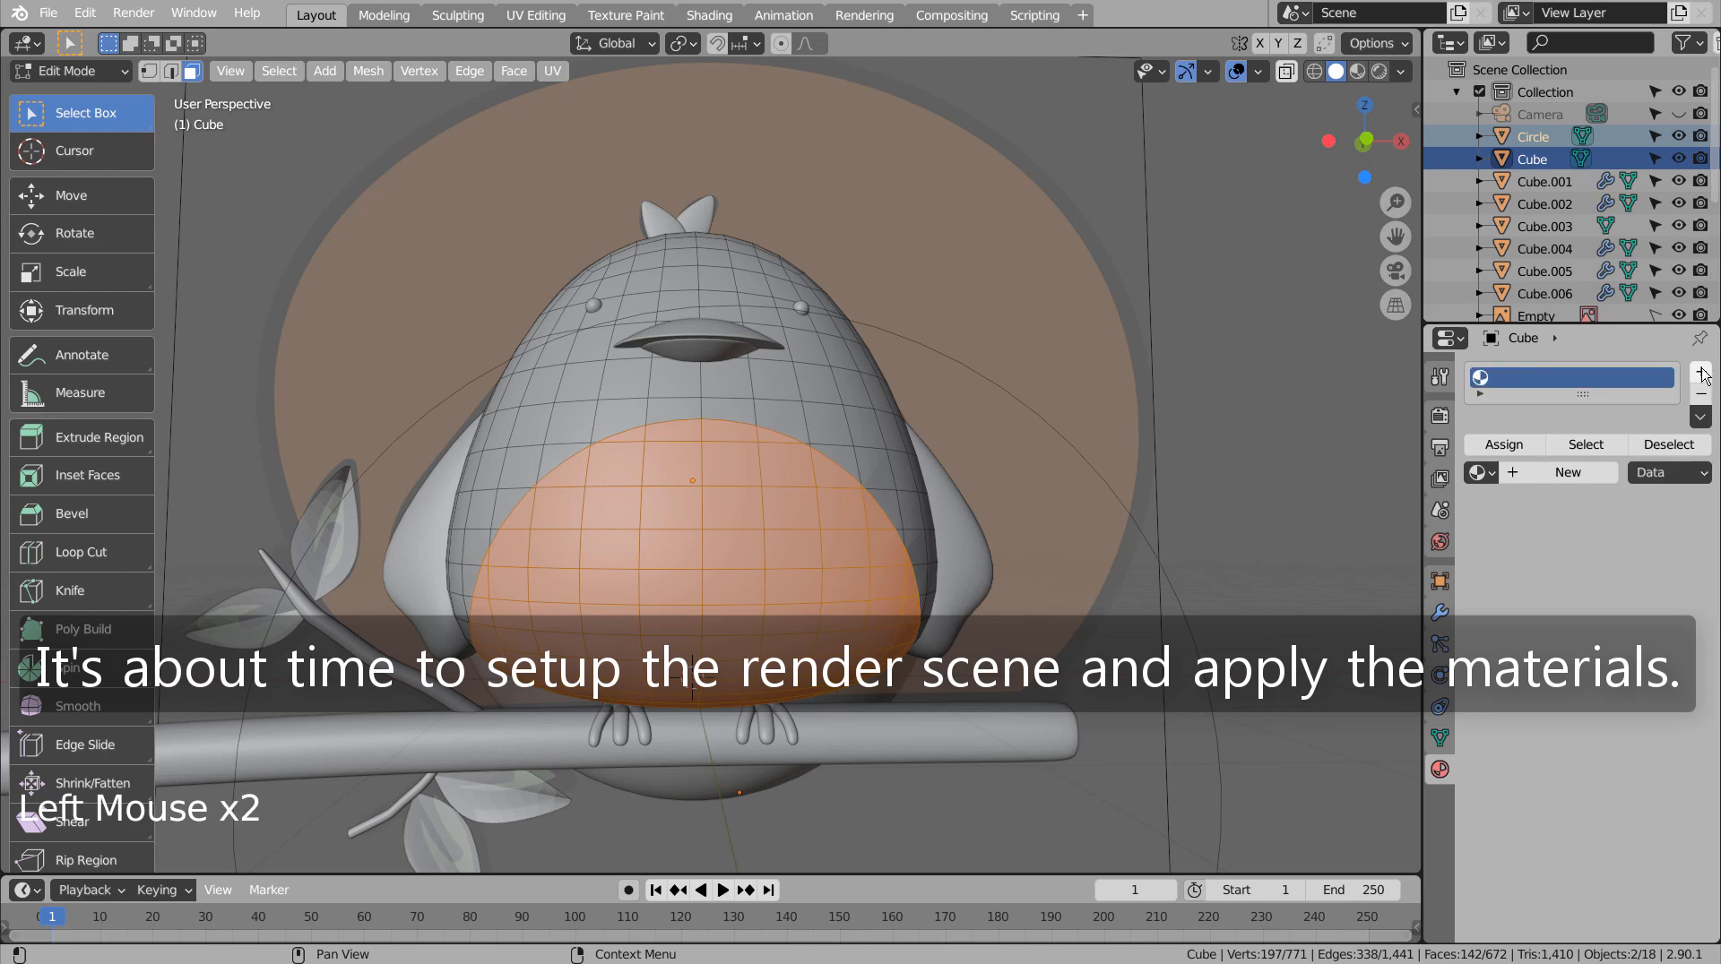
left_click(1701, 372)
left_click(1528, 377)
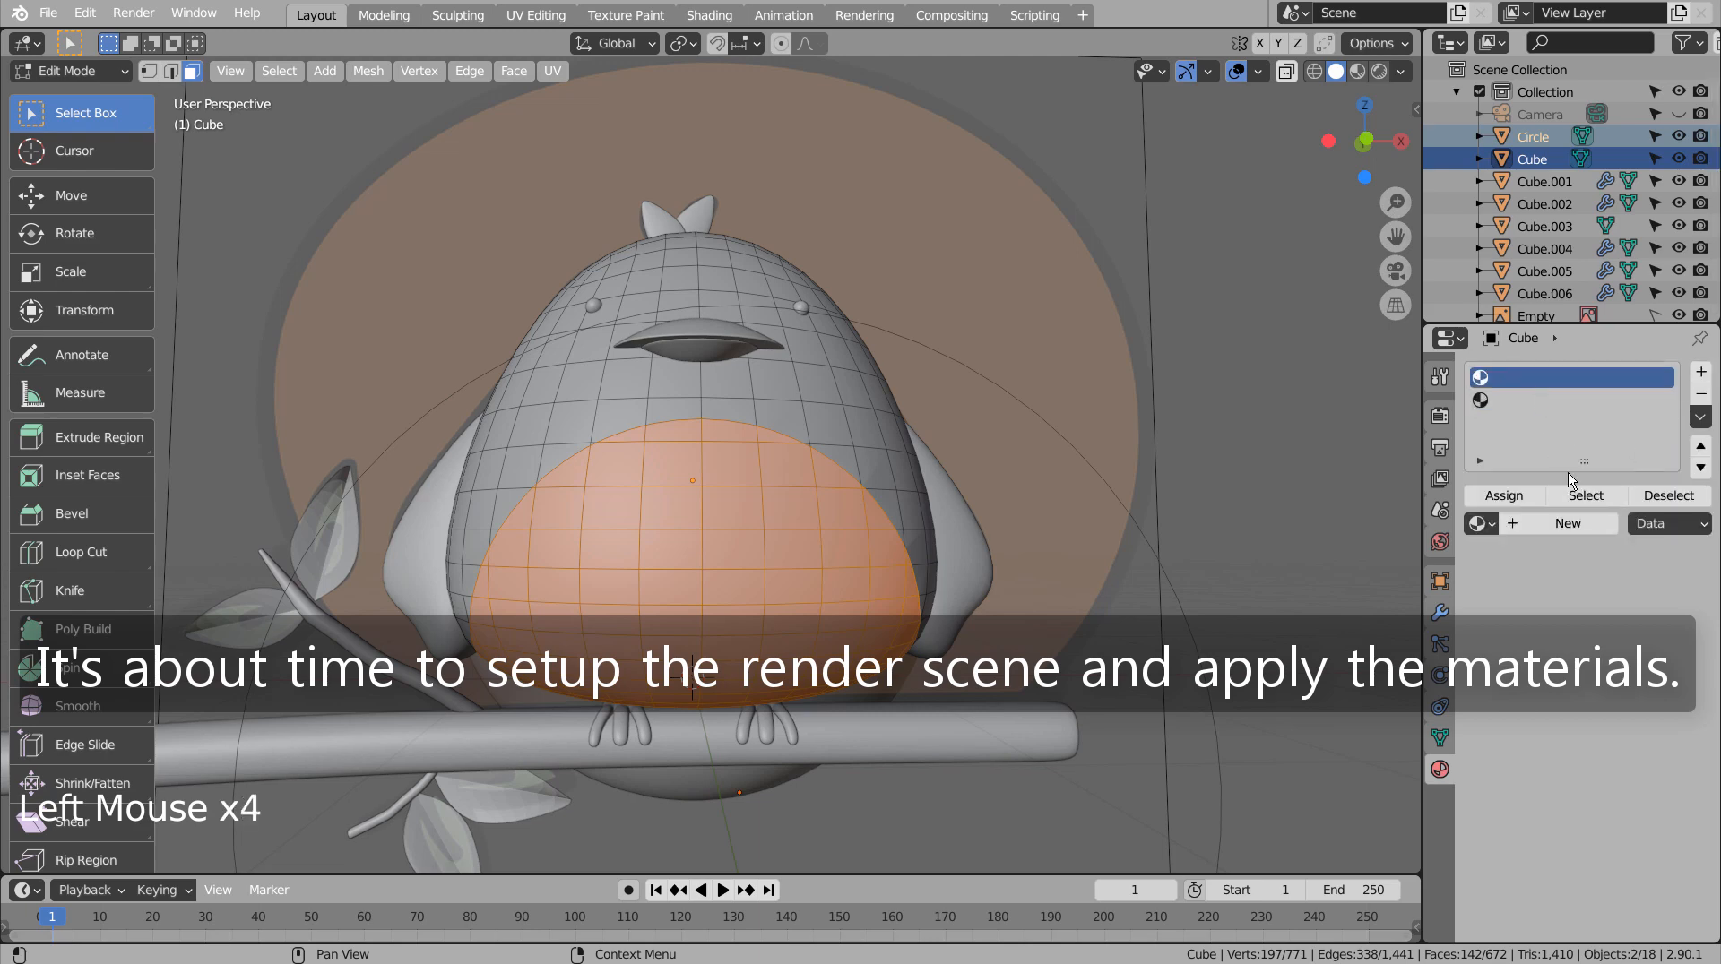
left_click(1568, 523)
left_click(1649, 713)
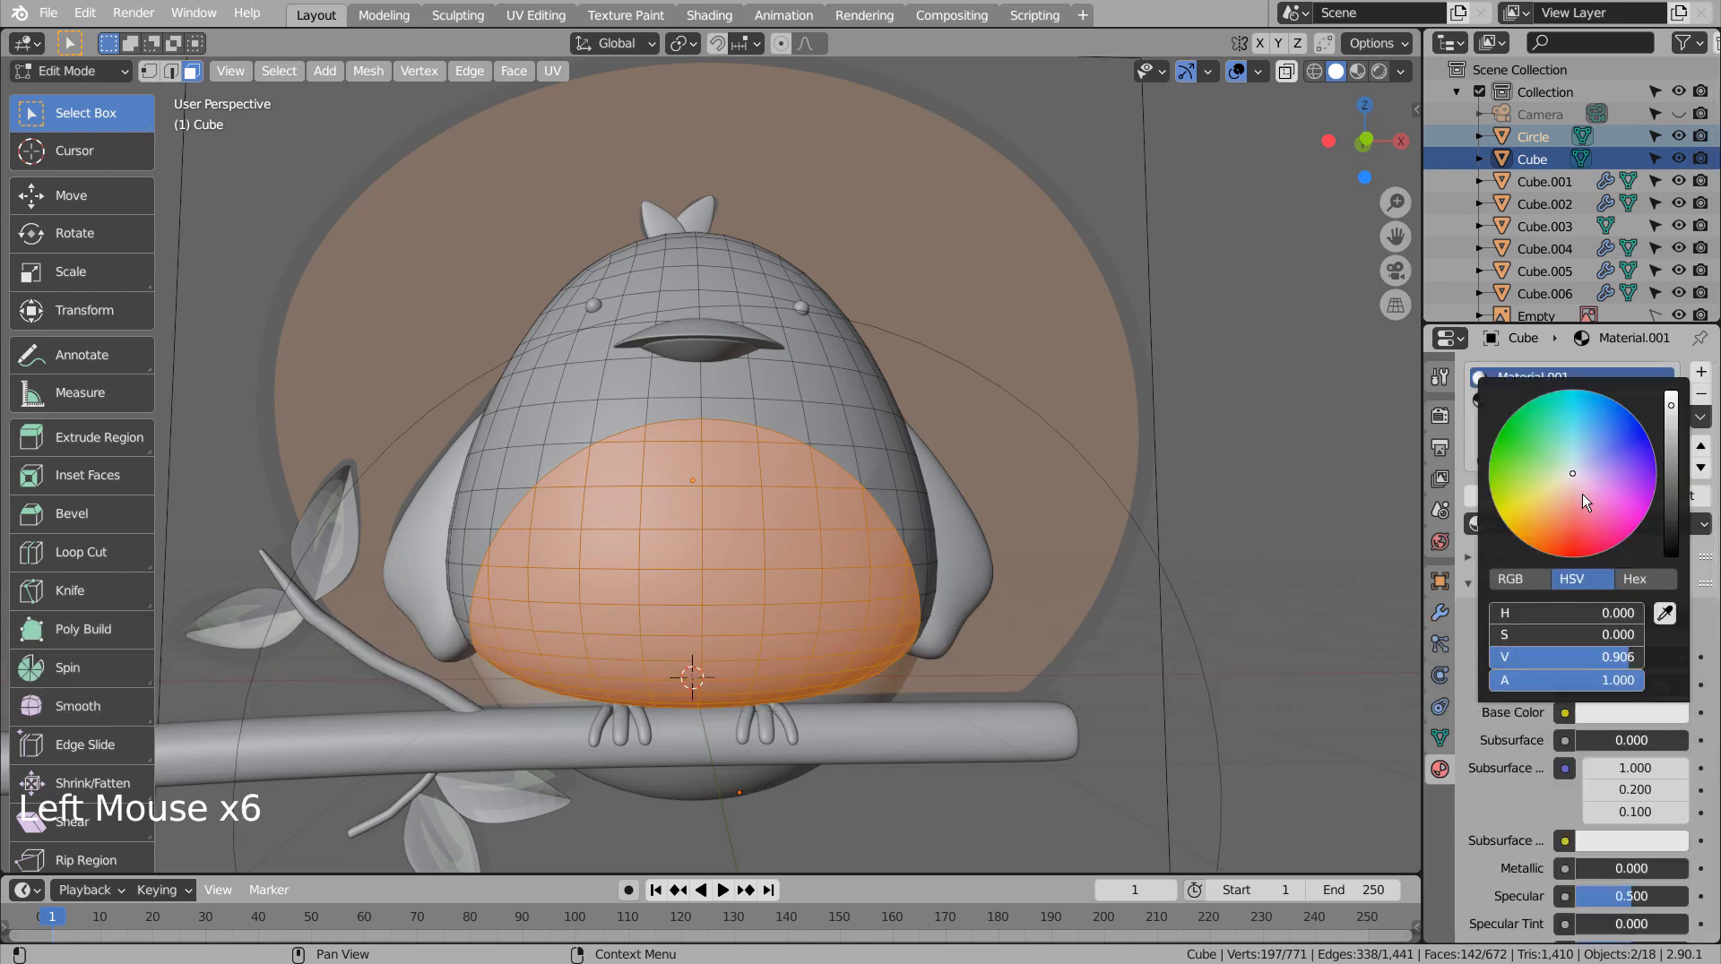
left_click(1531, 522)
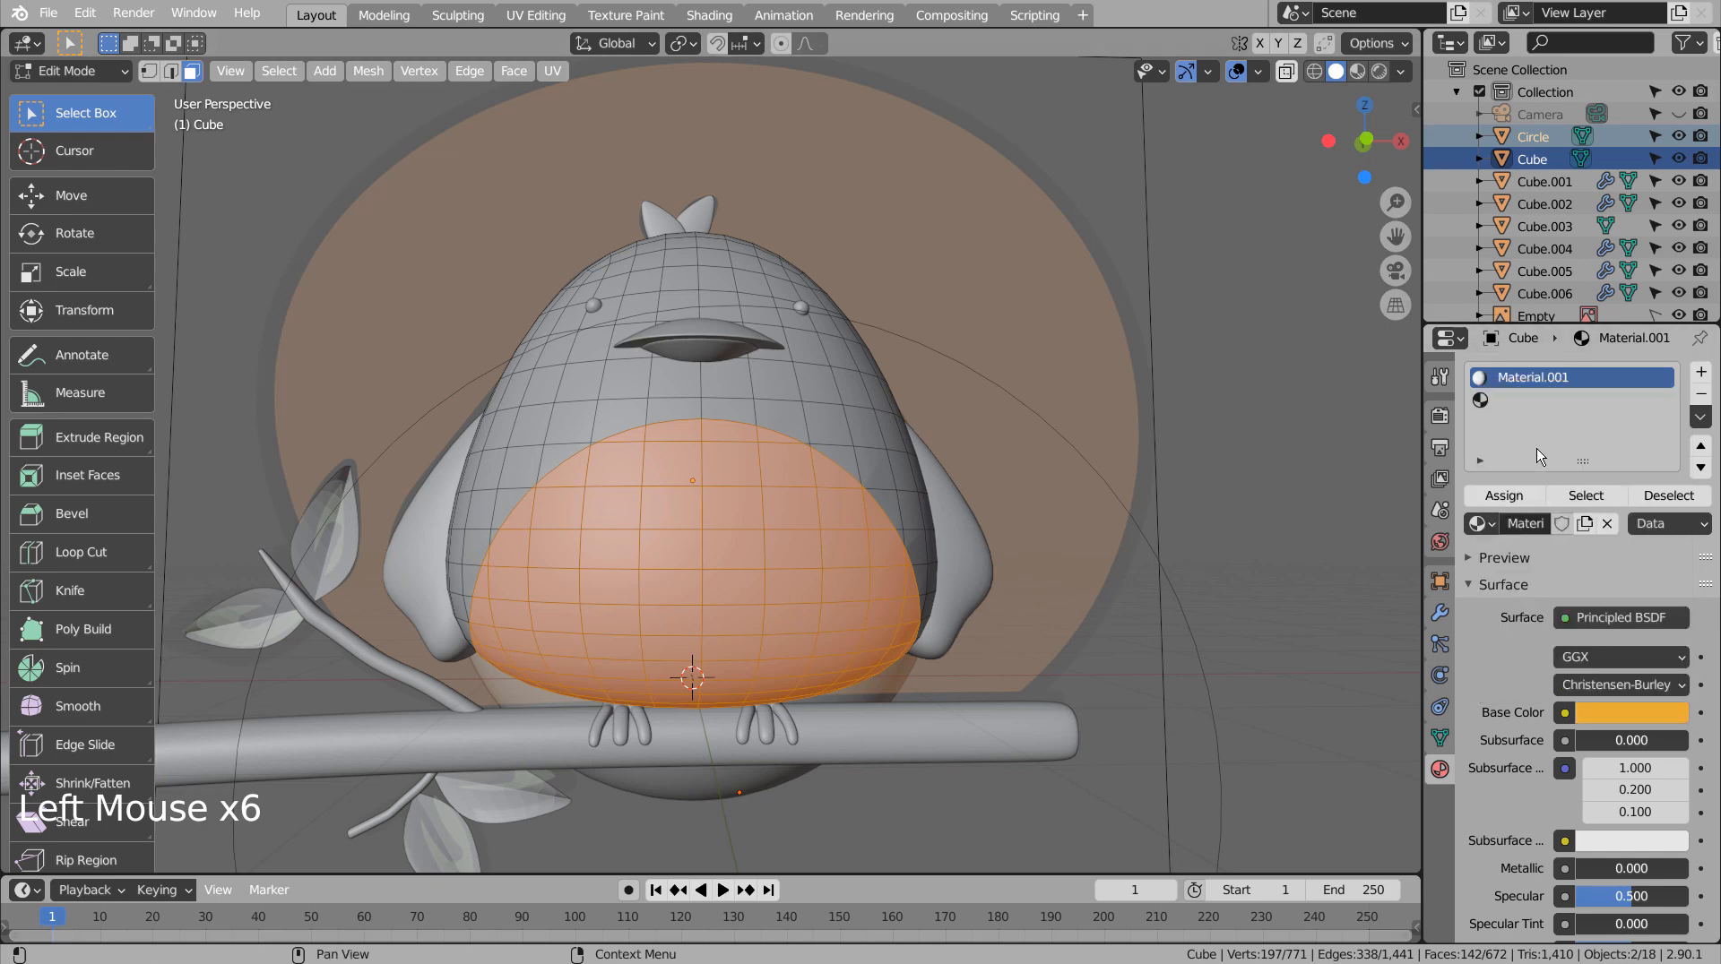
Create a white material in the body's second slot and assign it to the selected belly faces.
left_click(1601, 400)
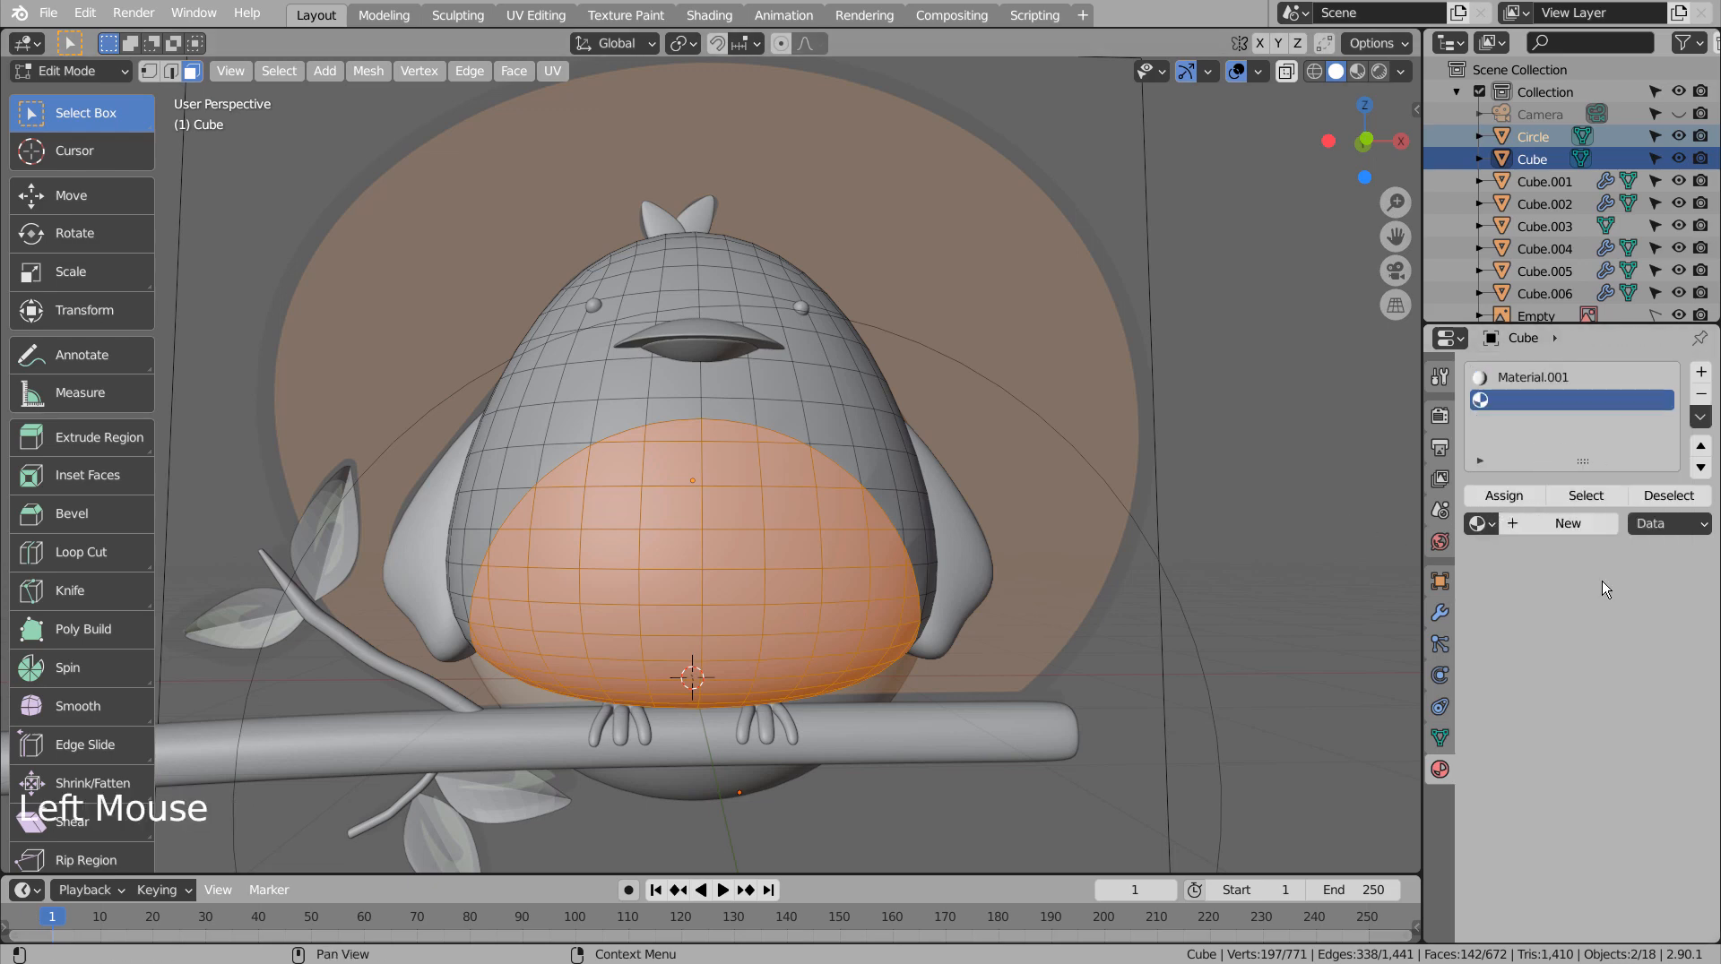
left_click(1564, 527)
left_click(1504, 495)
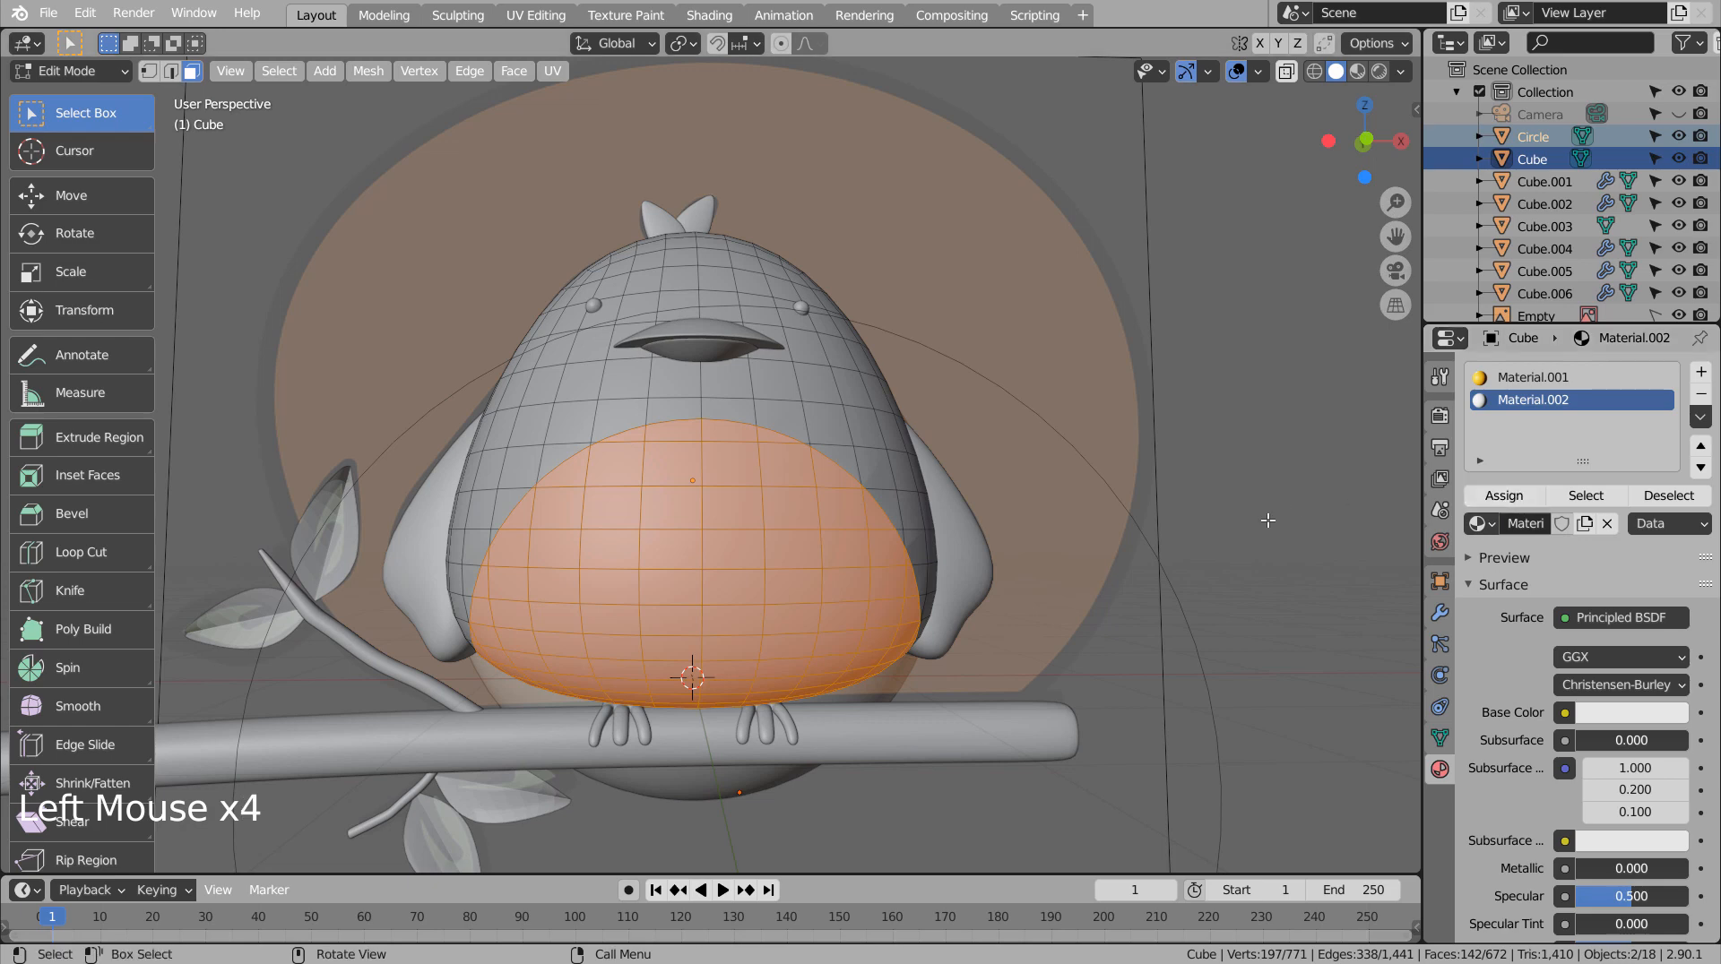
Leave Edit Mode, switch the viewport to Material Preview shading and deselect everything.
key("Tab")
key("shift+z")
key("shift+z")
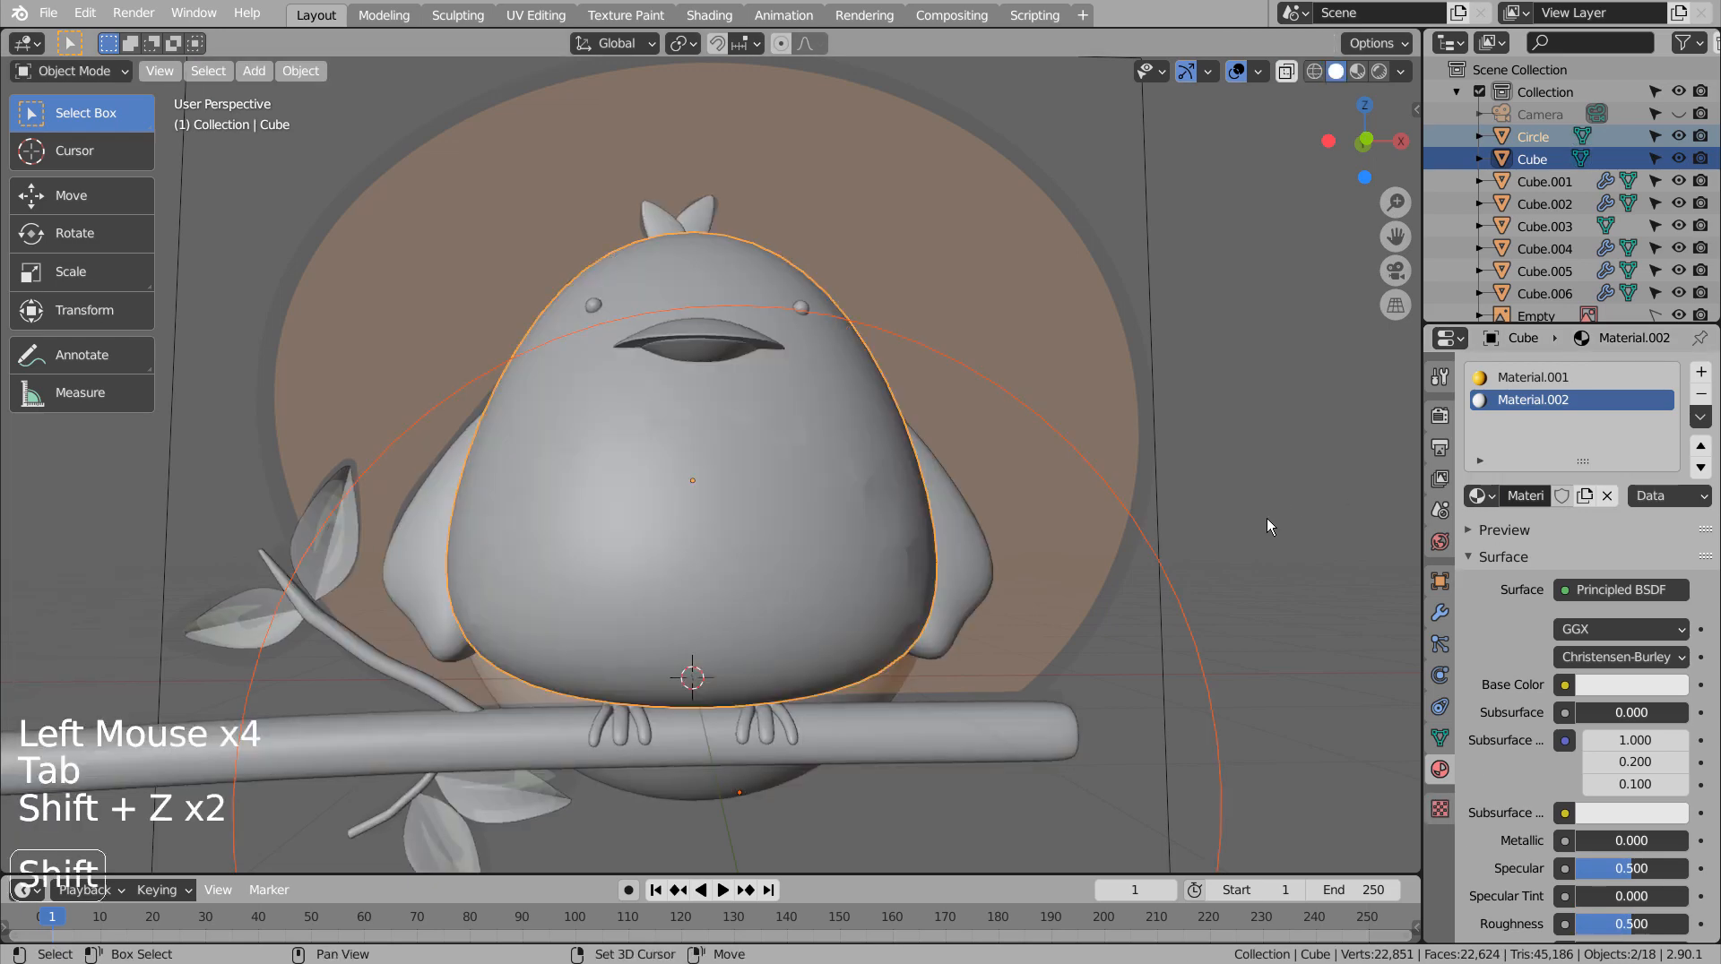
left_click(1357, 71)
left_click(1293, 412)
mouse_move(1292, 412)
middle_mouse_down()
mouse_move(1243, 498)
mouse_move(1180, 509)
middle_mouse_up()
scroll(1021, 542, "down", 2)
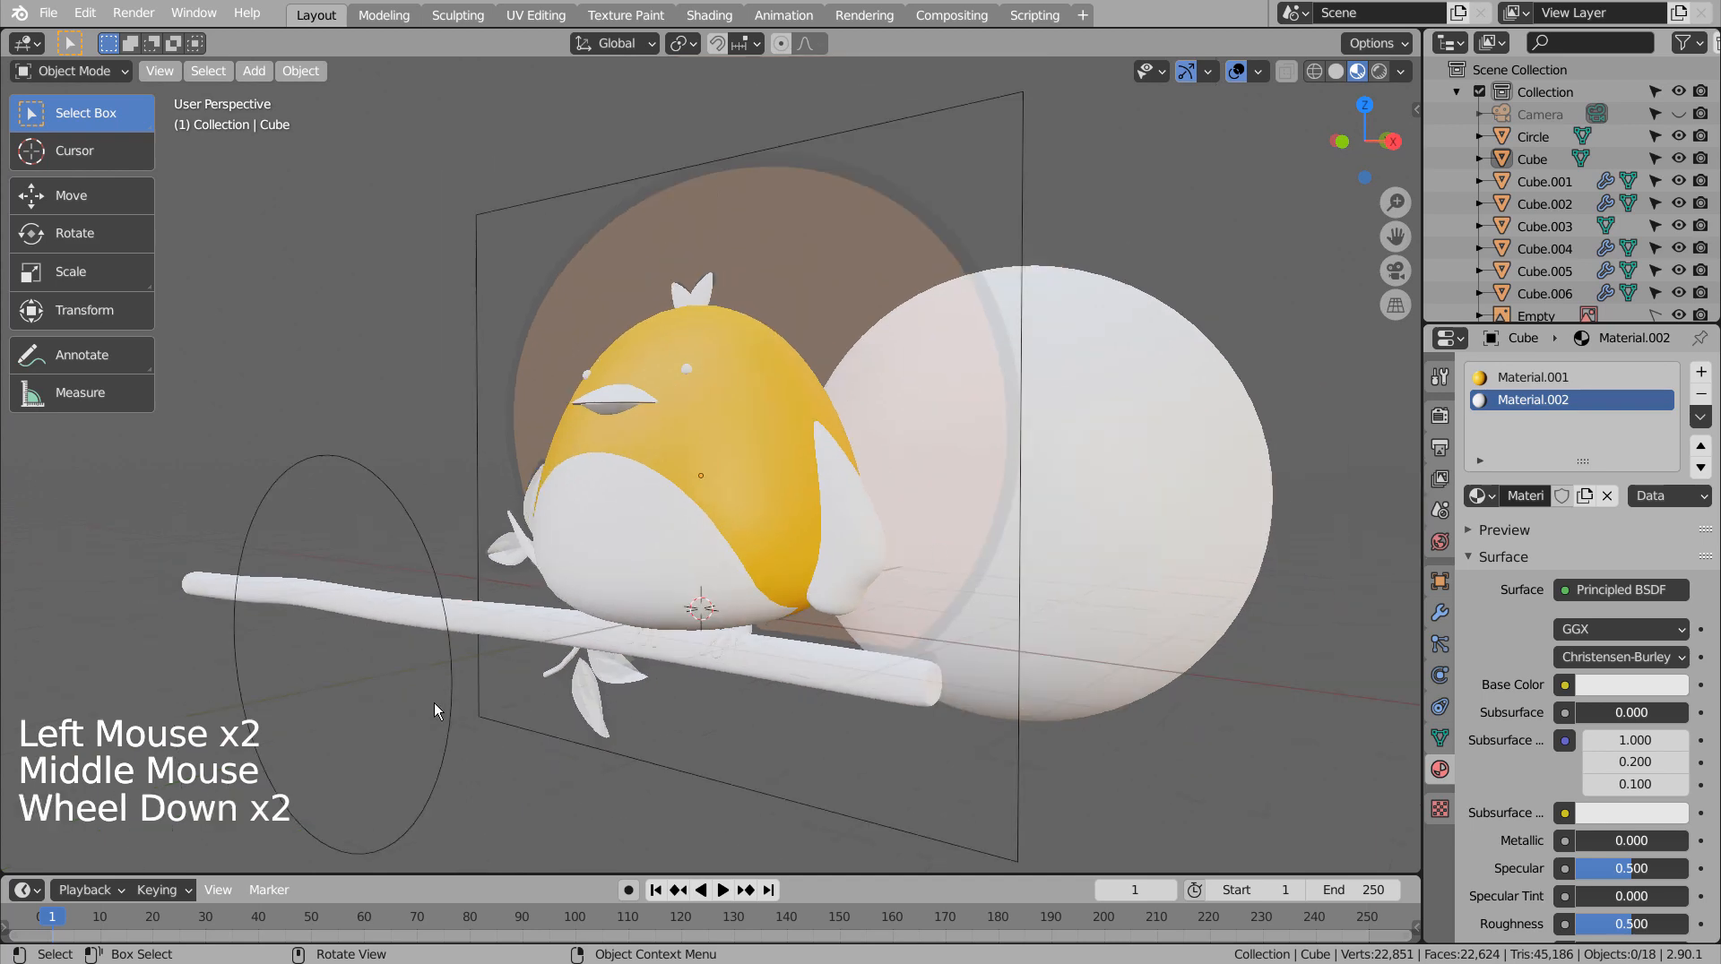
Delete the cutting circle in front of the bird and return to the front view.
left_click(444, 734)
key("x")
key("KP_1")
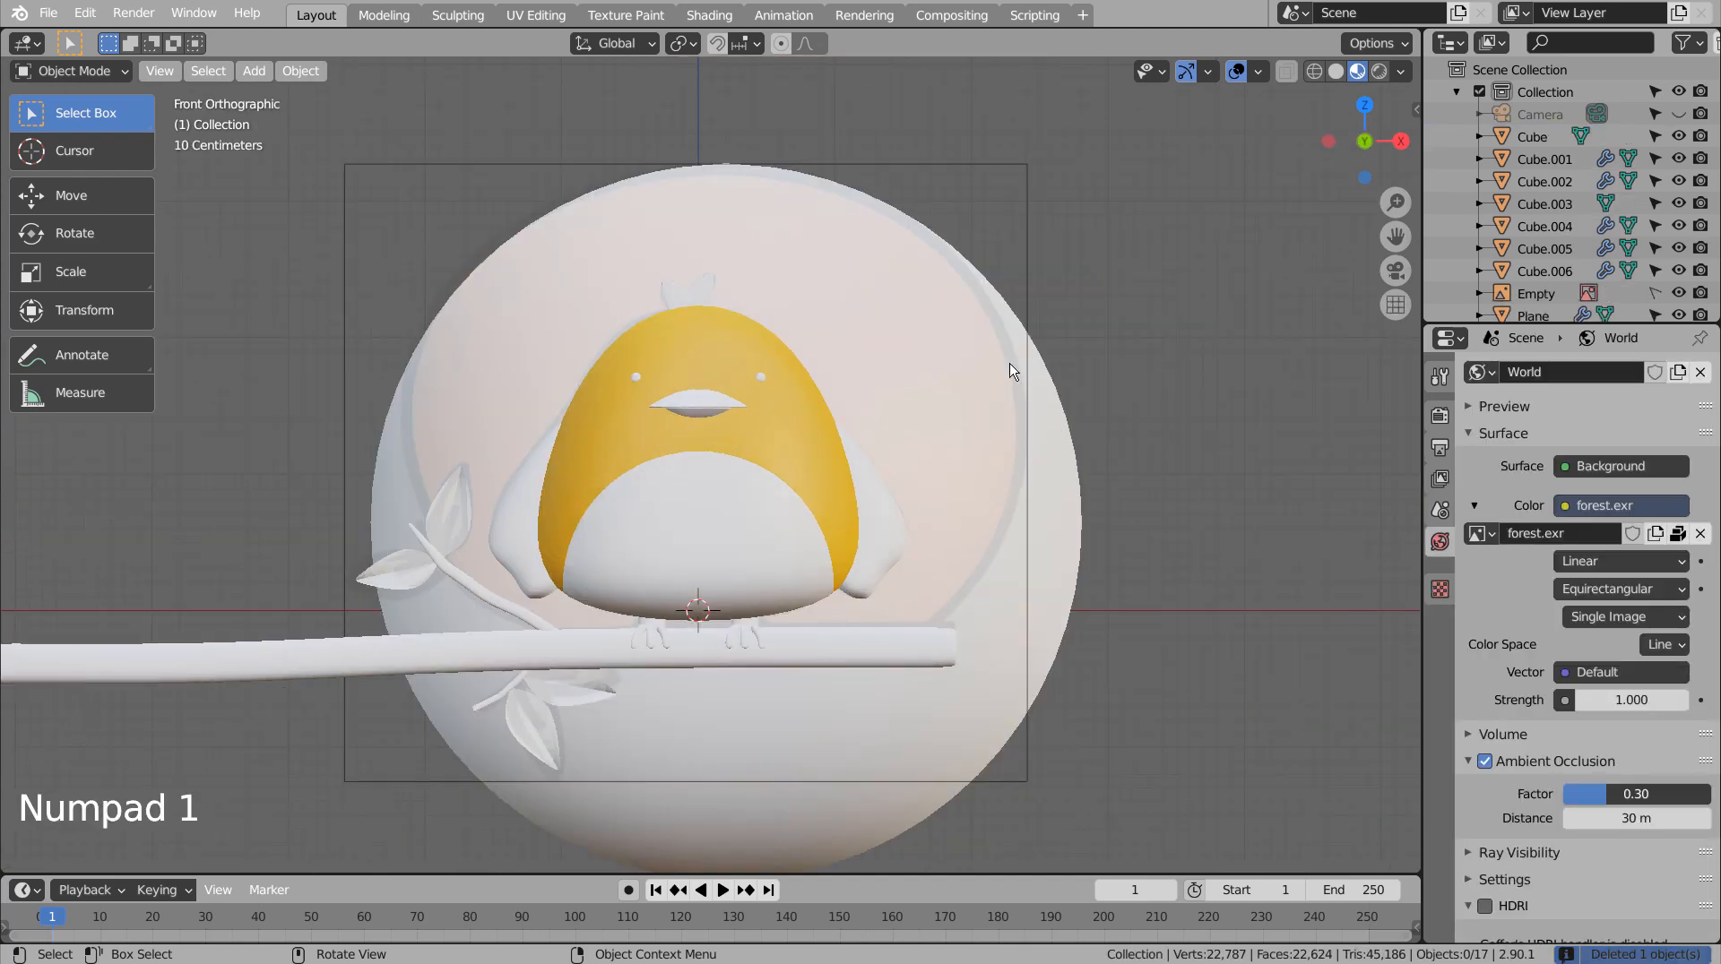
Apply the Subdivision modifiers on the two head-tuft feathers, Cube.001 and Cube.002.
left_click(1563, 157)
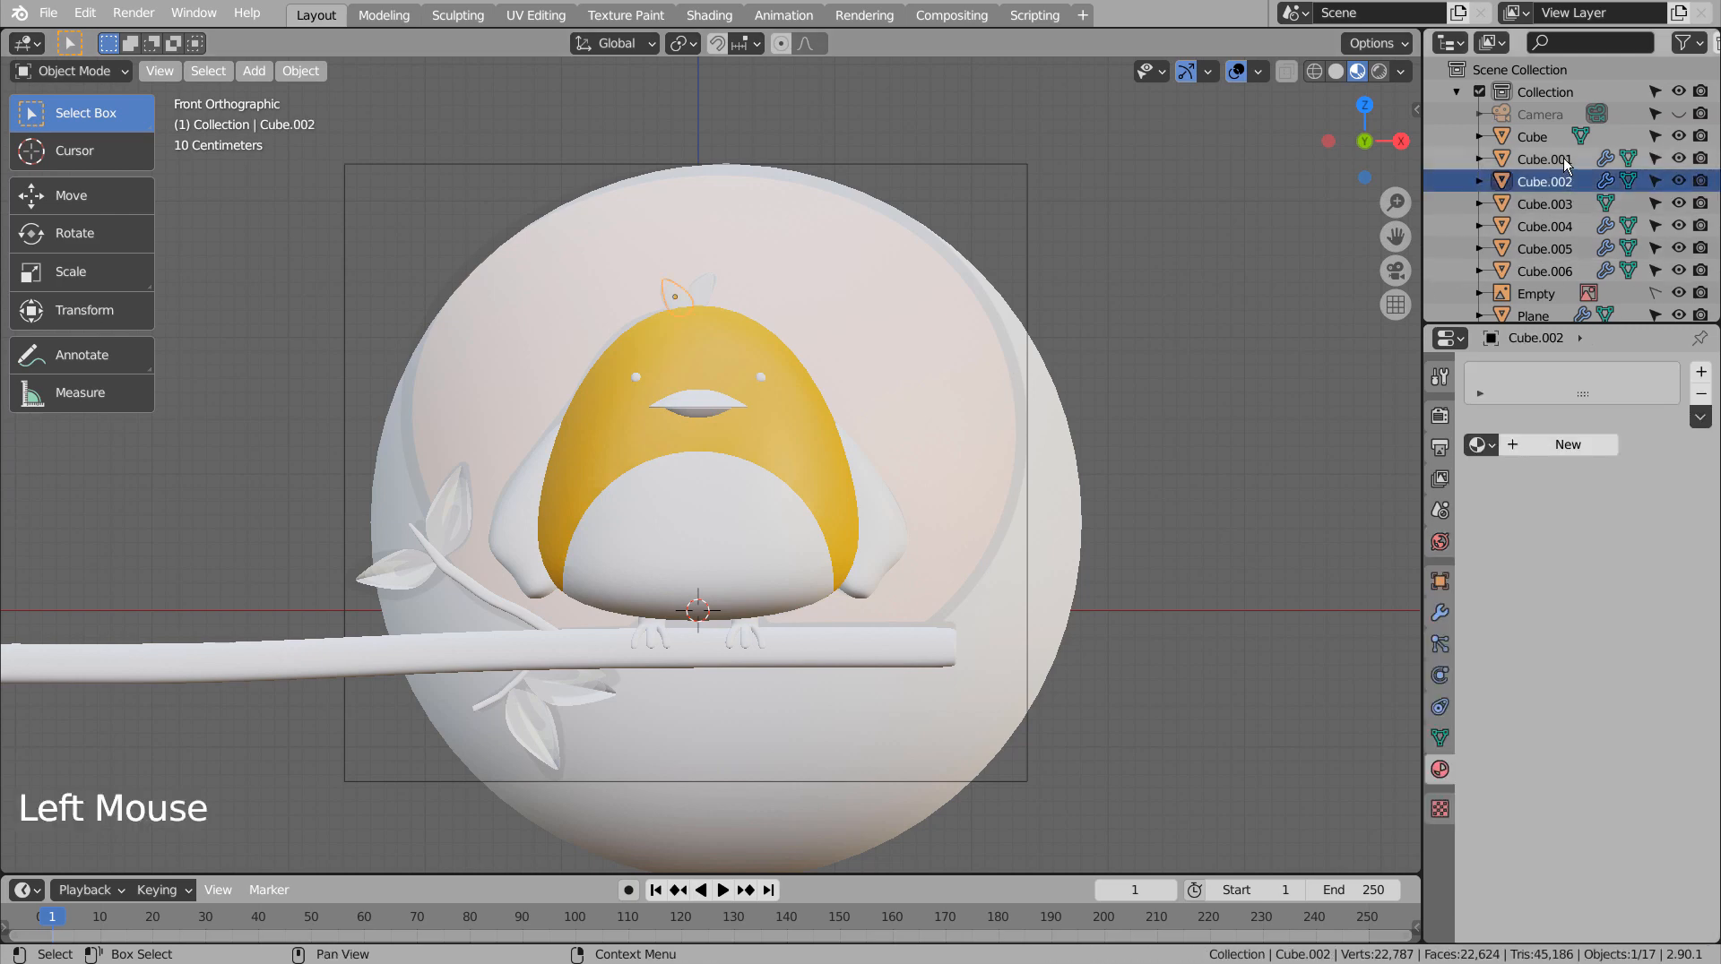
left_click(1563, 158)
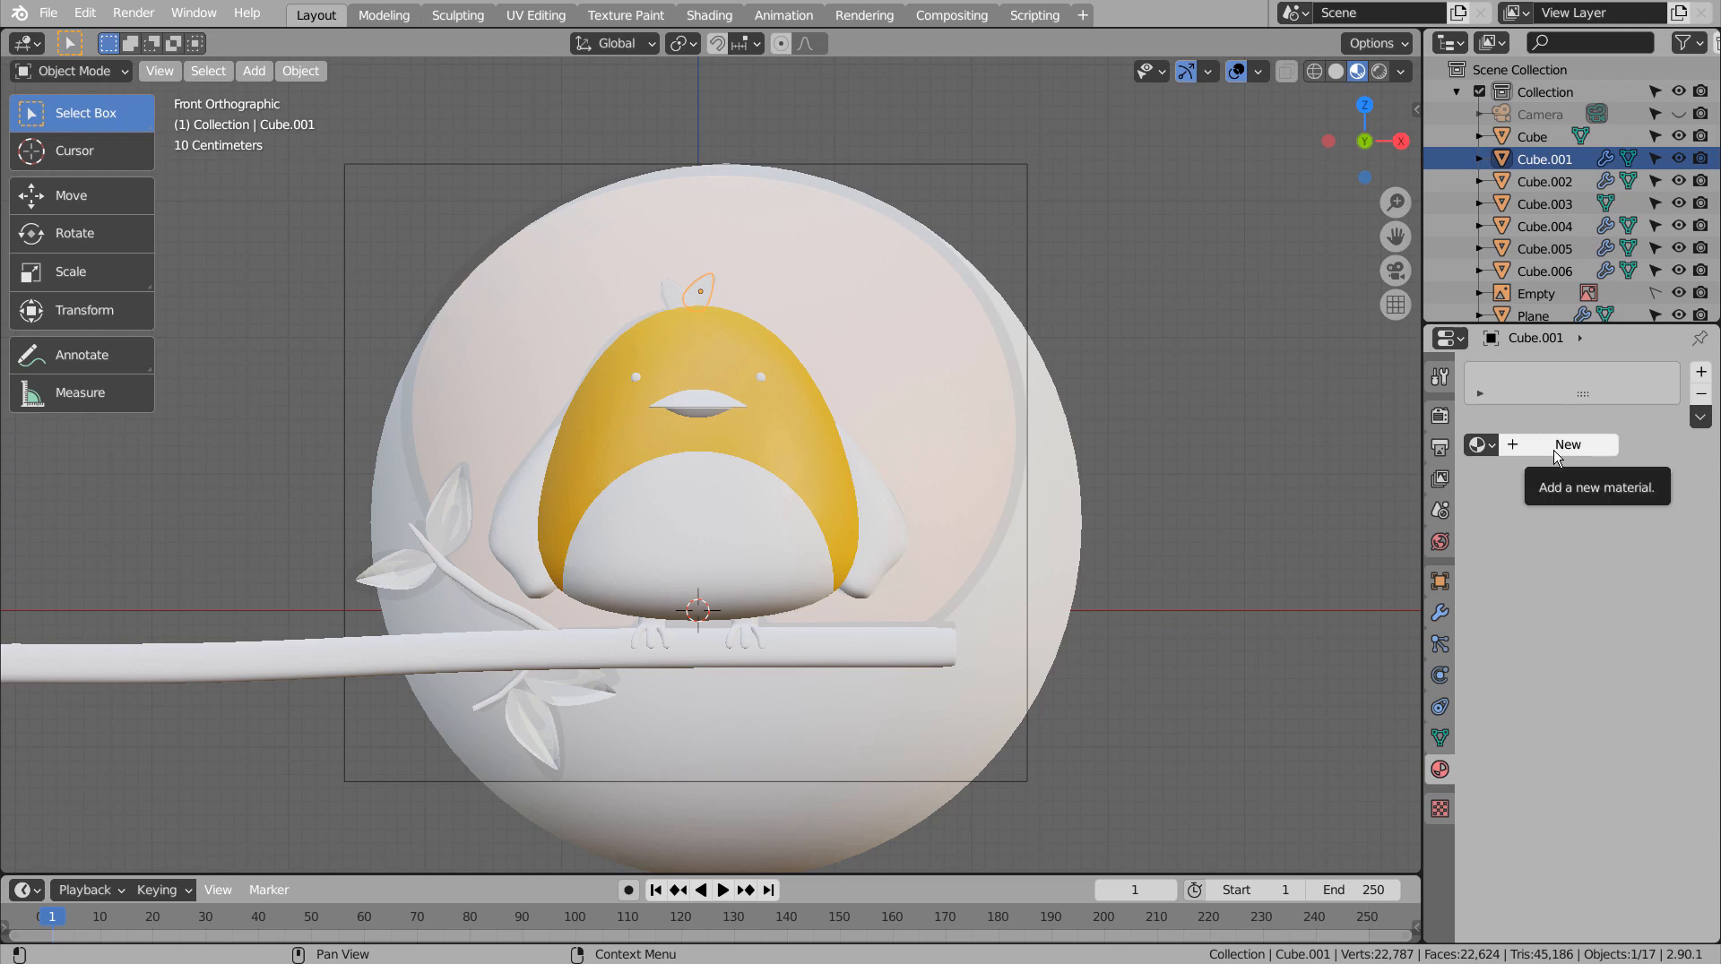
left_click(1543, 160)
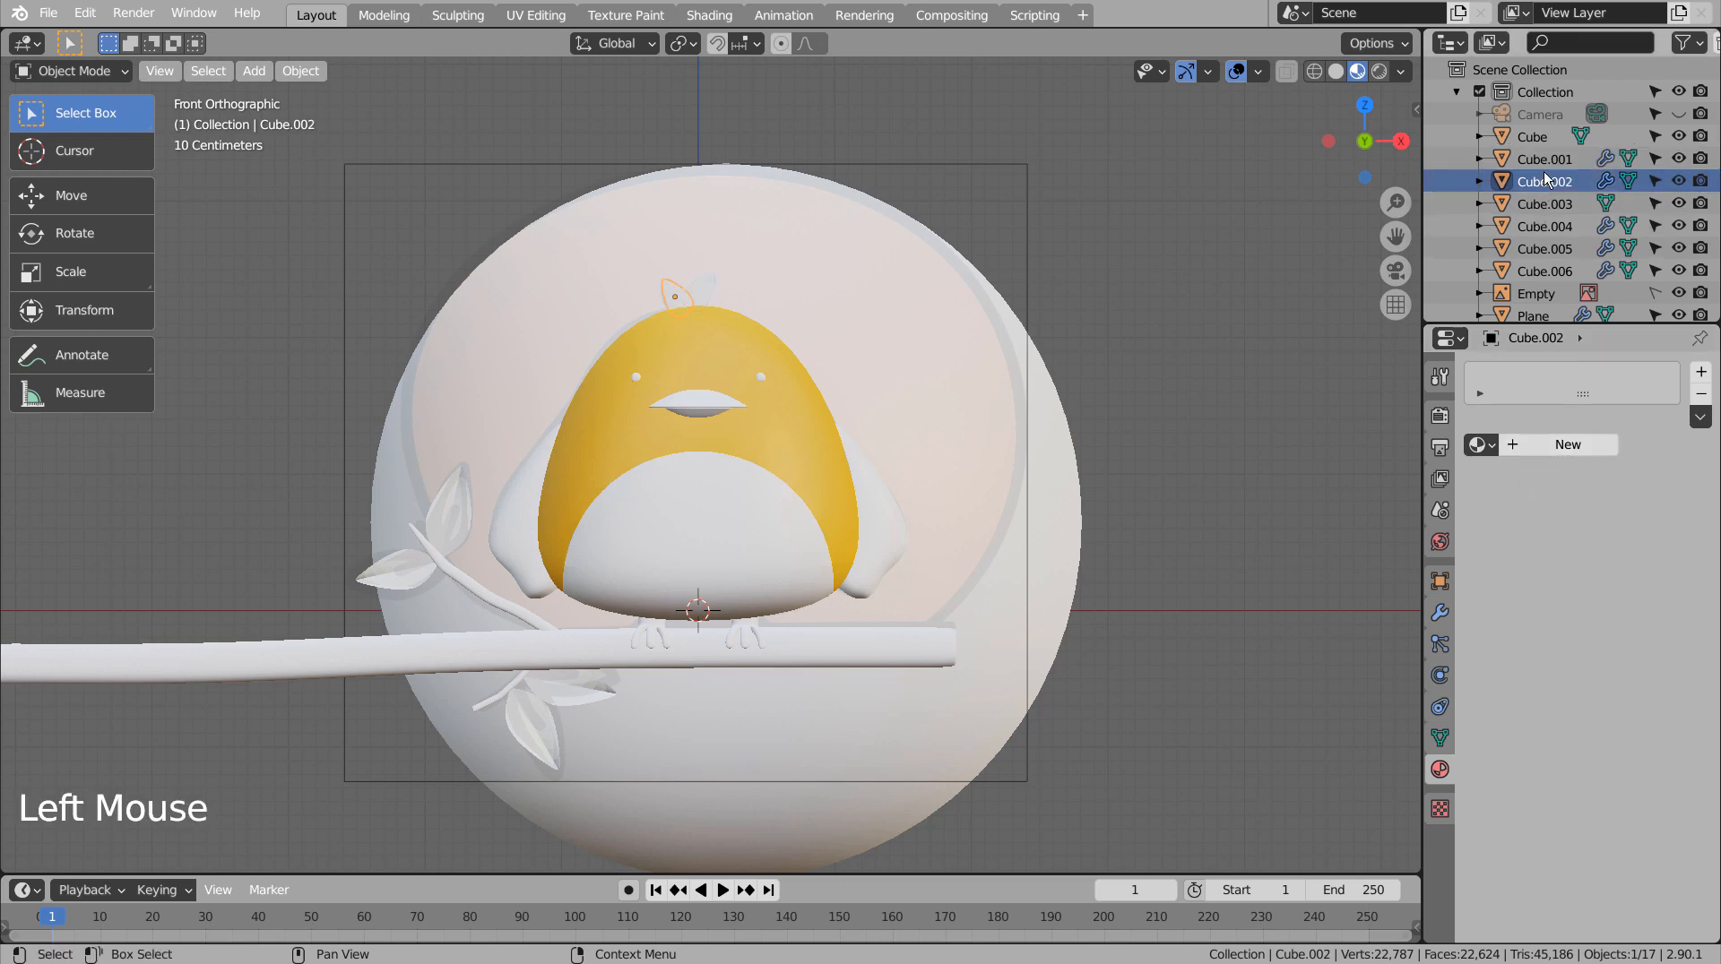
left_click(1544, 161)
left_click(1439, 613)
key("ctrl+a")
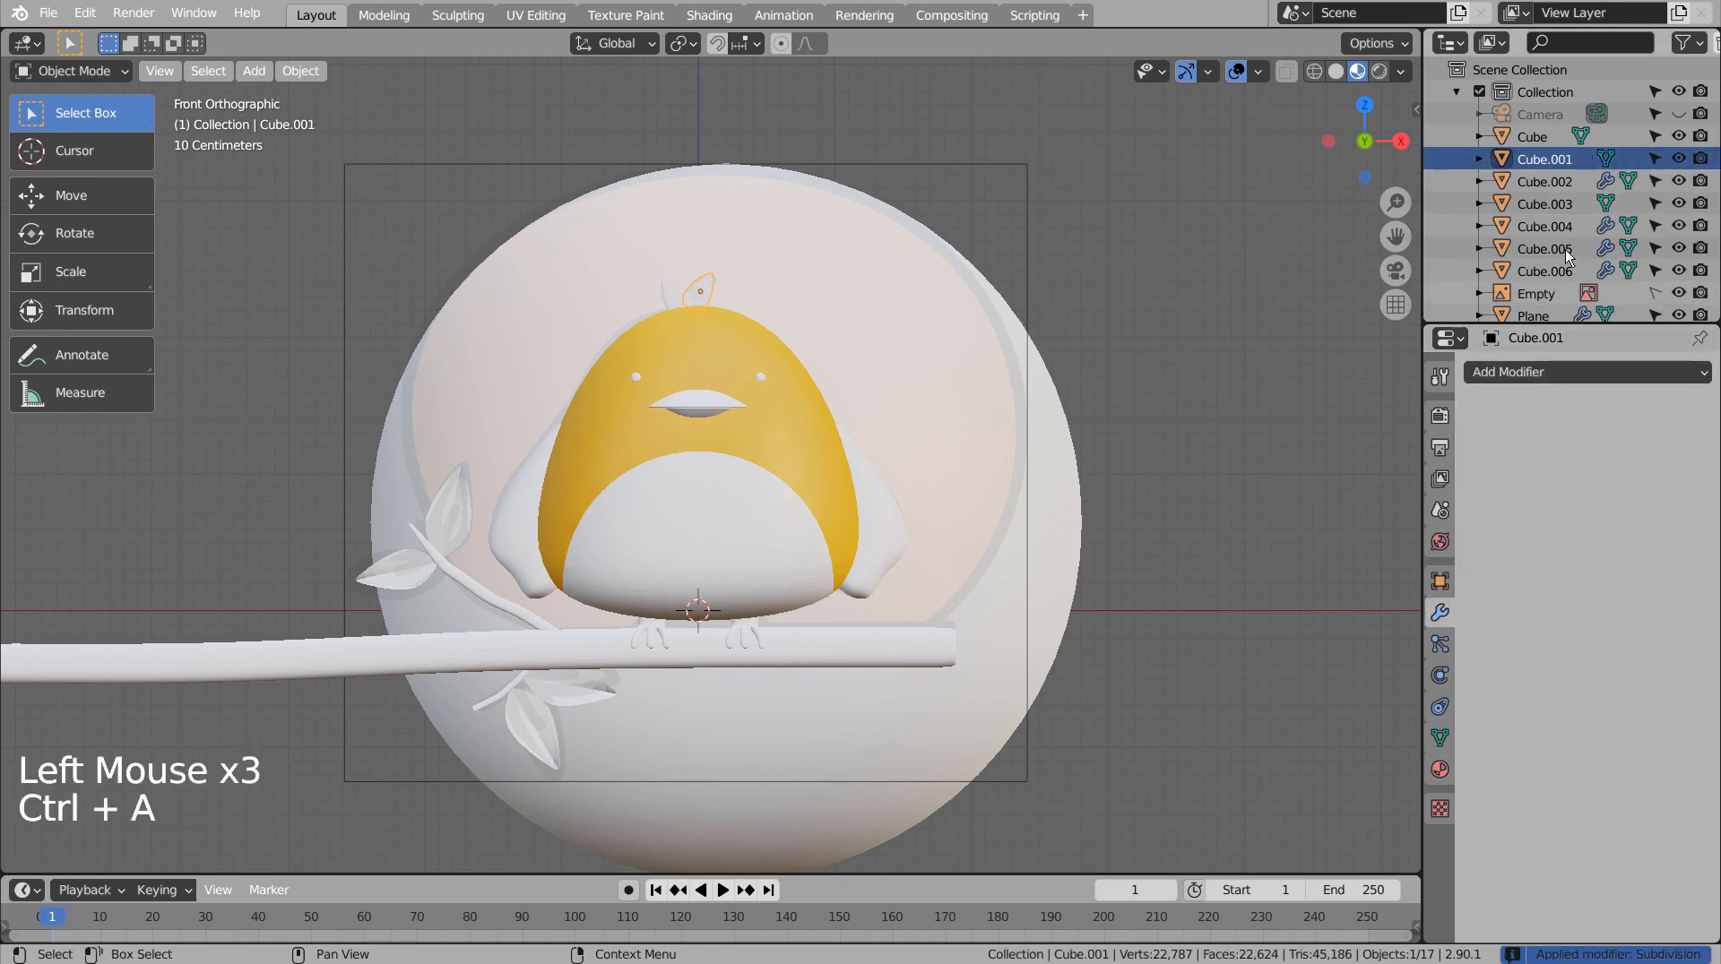
left_click(1564, 182)
key("ctrl+a")
Apply the Subdivision modifiers on Cube.004 and Cube.005, plus the Subdivision and Mirror modifiers on the wings, Cube.006.
left_click(1573, 224)
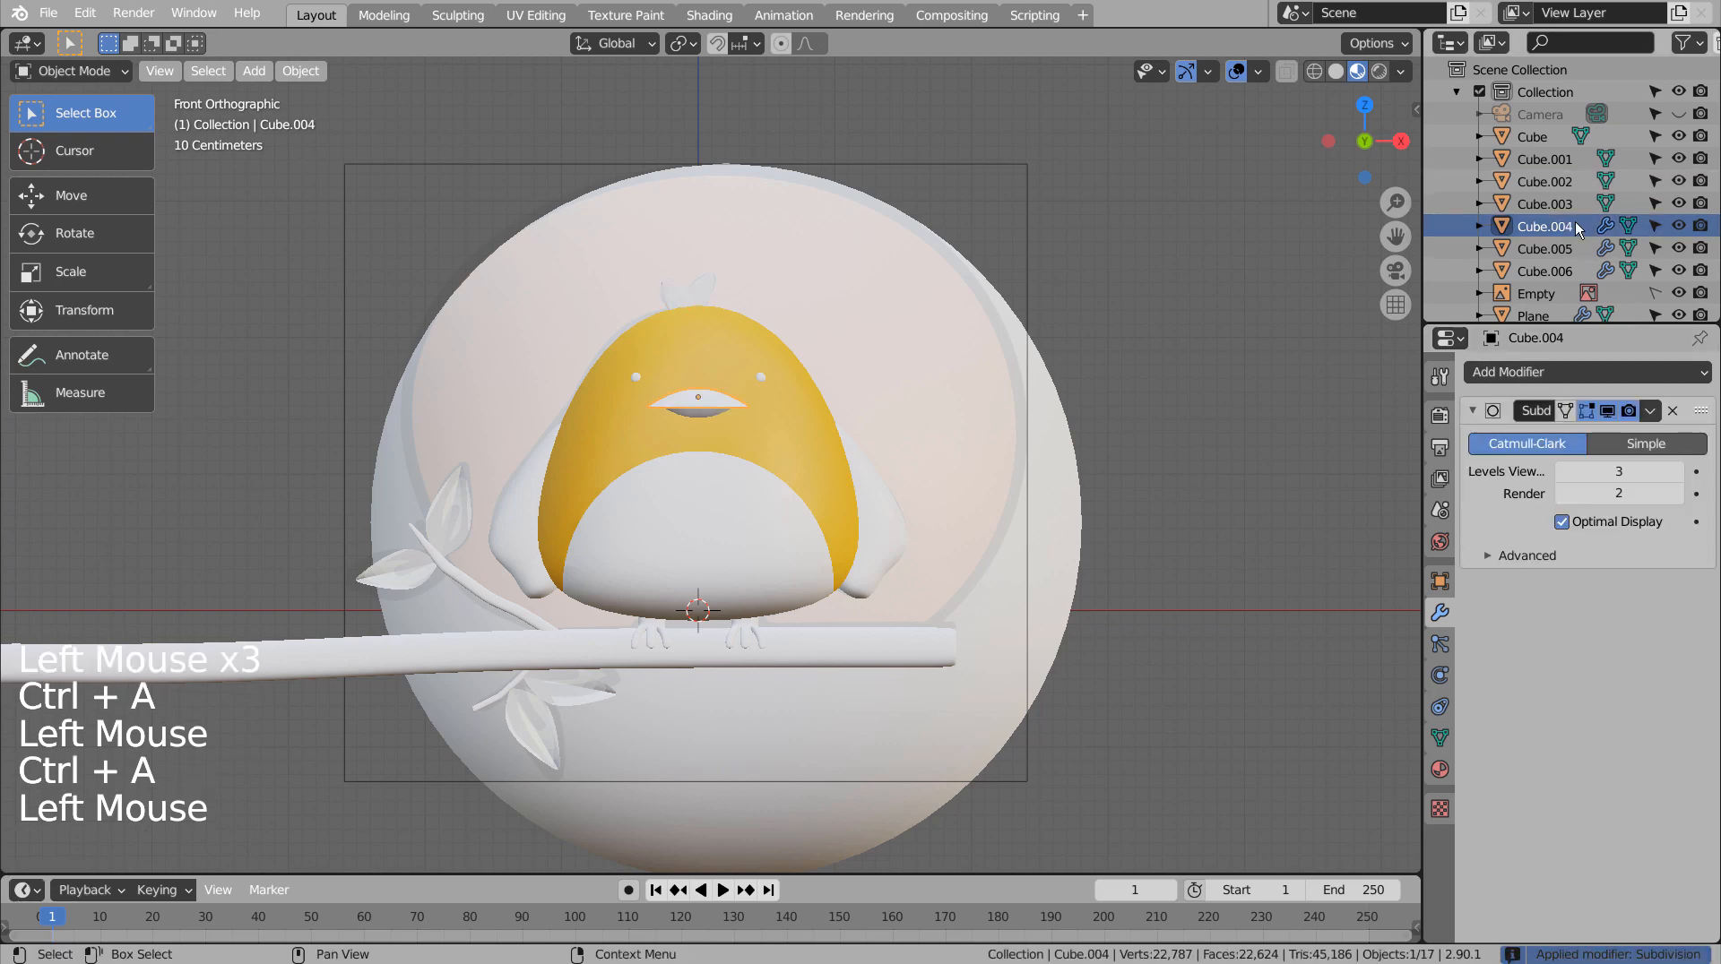
key("ctrl+a")
left_click(1554, 249)
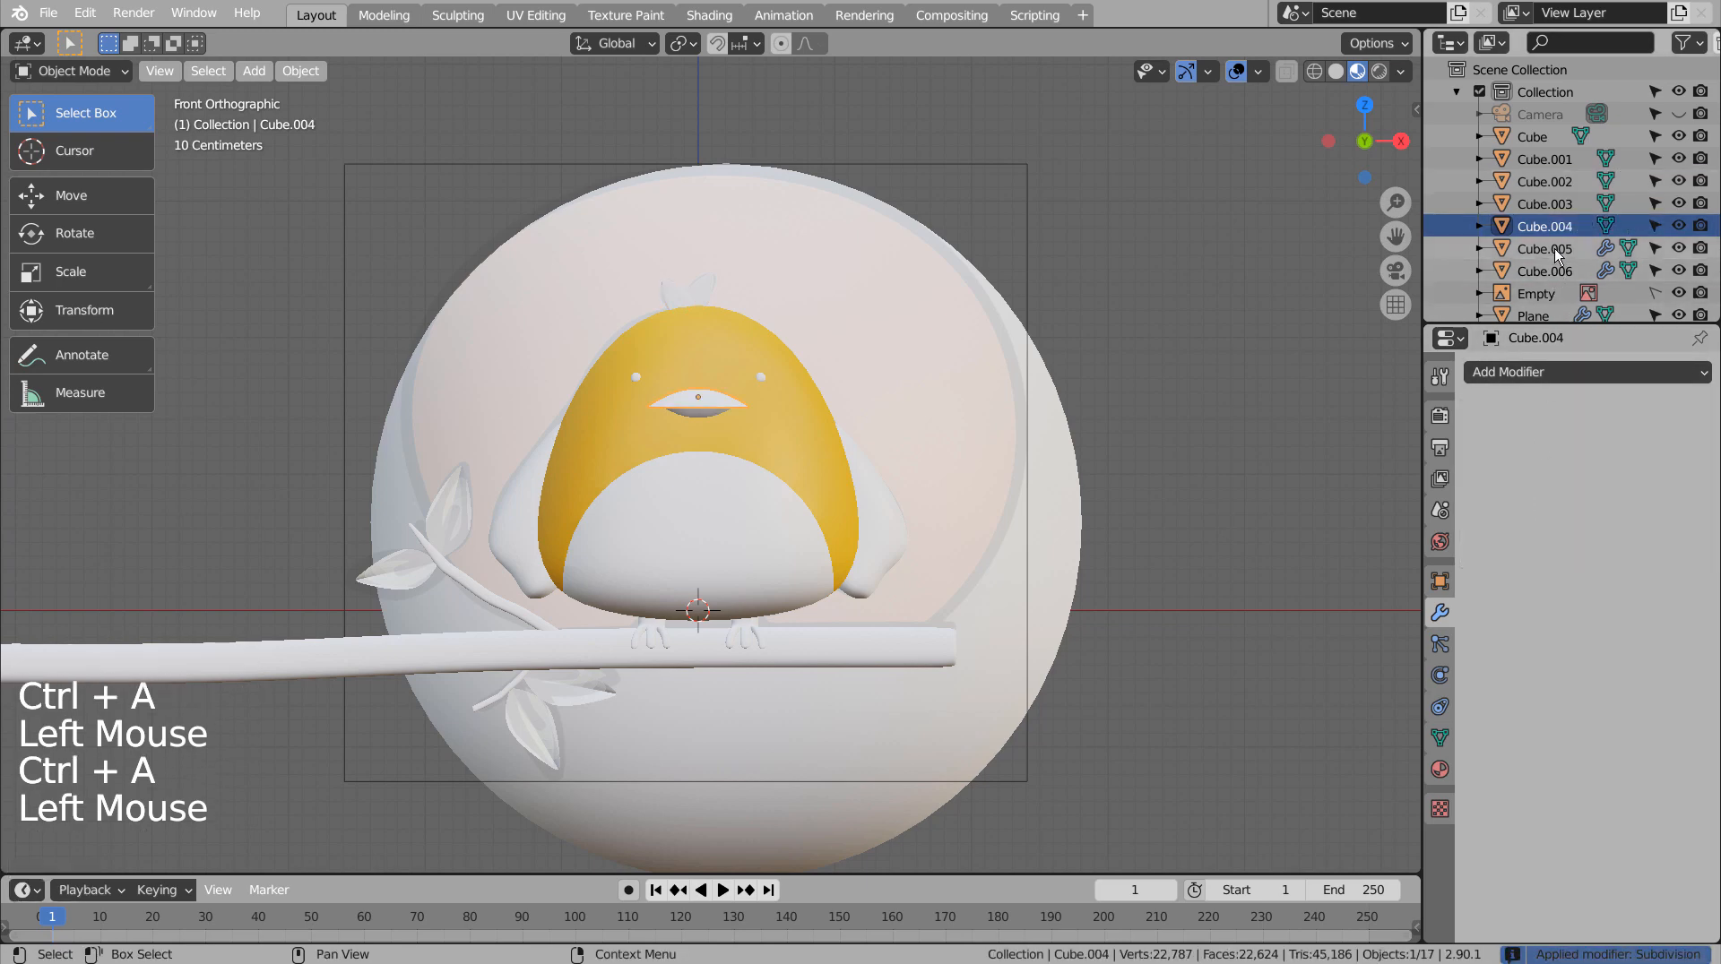
key("ctrl+a")
left_click(1536, 271)
key("ctrl+a")
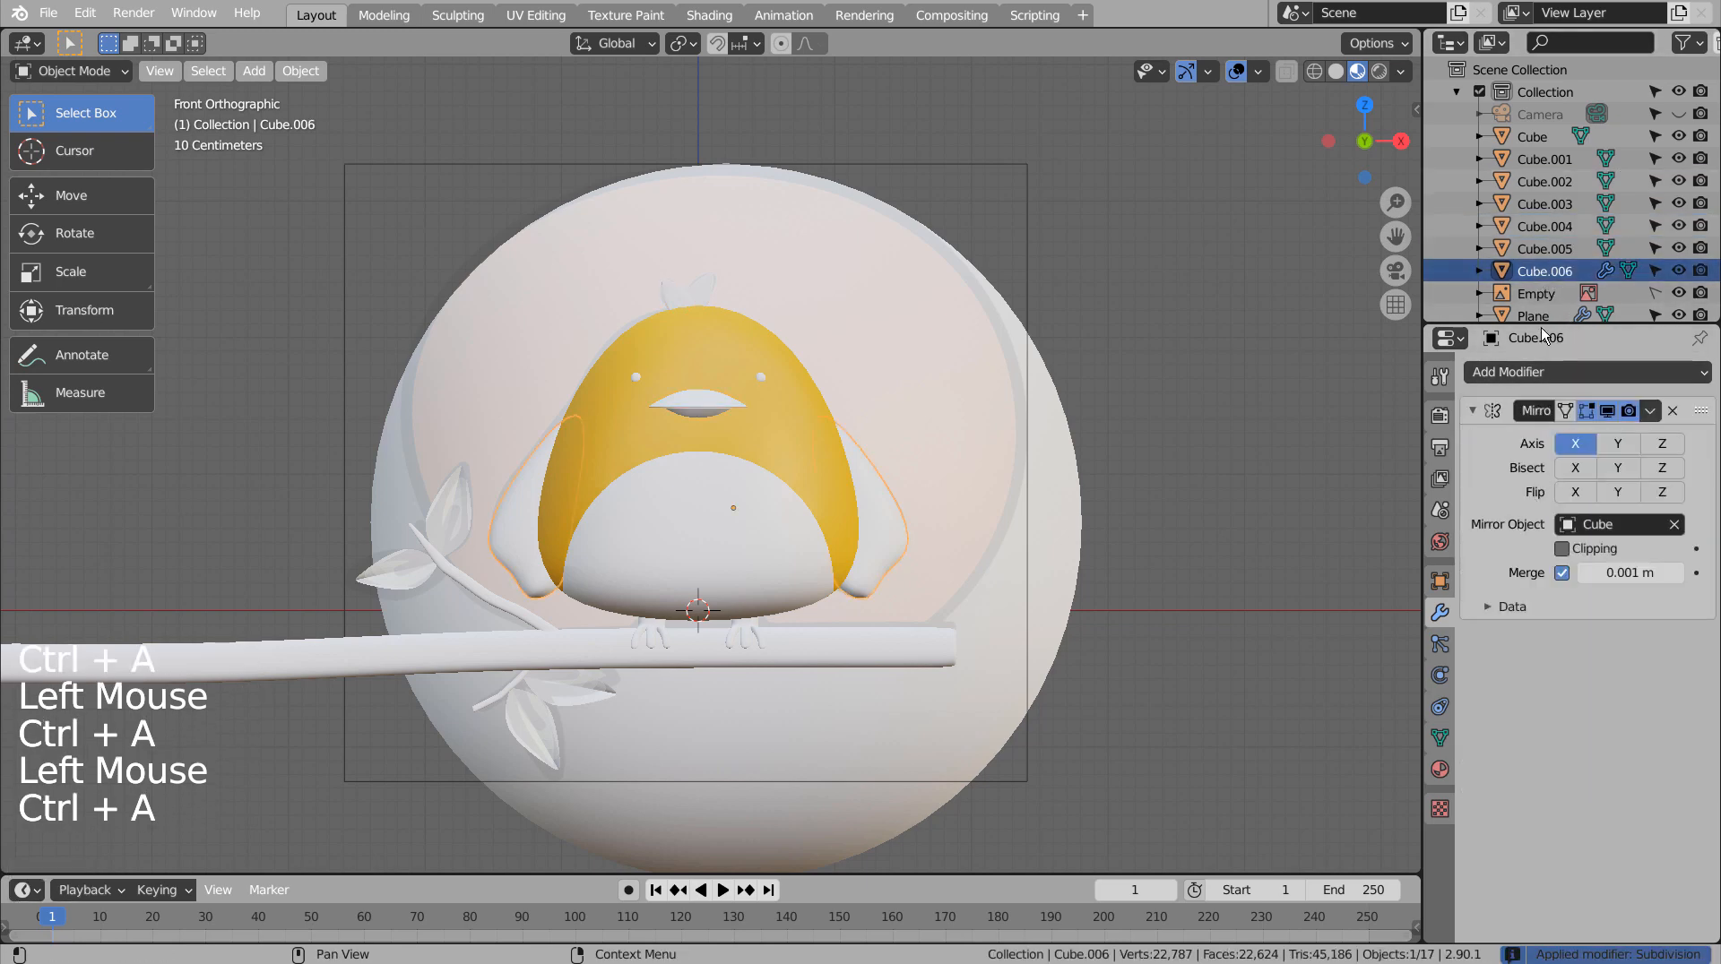
key("ctrl+a")
Apply the Subdivision modifiers on the main branch and its two twigs, Plane, Plane.001 and Plane.002.
left_click(1535, 315)
scroll(1535, 316, "down", 4)
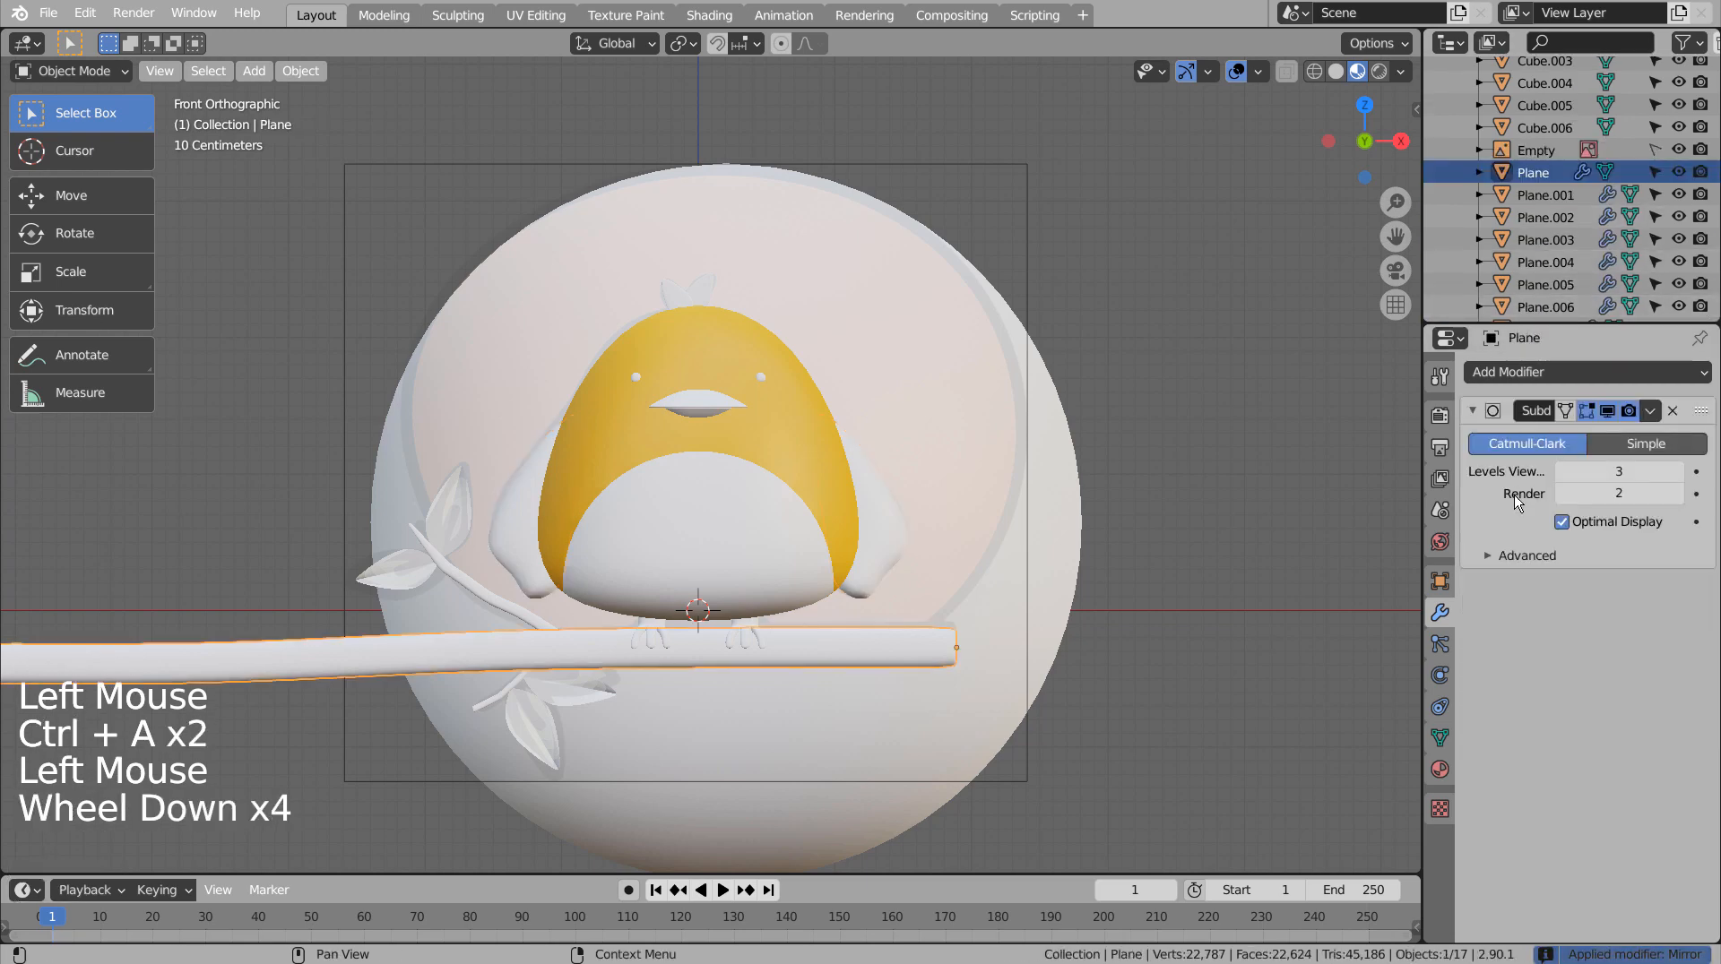
key("ctrl+a")
left_click(1543, 196)
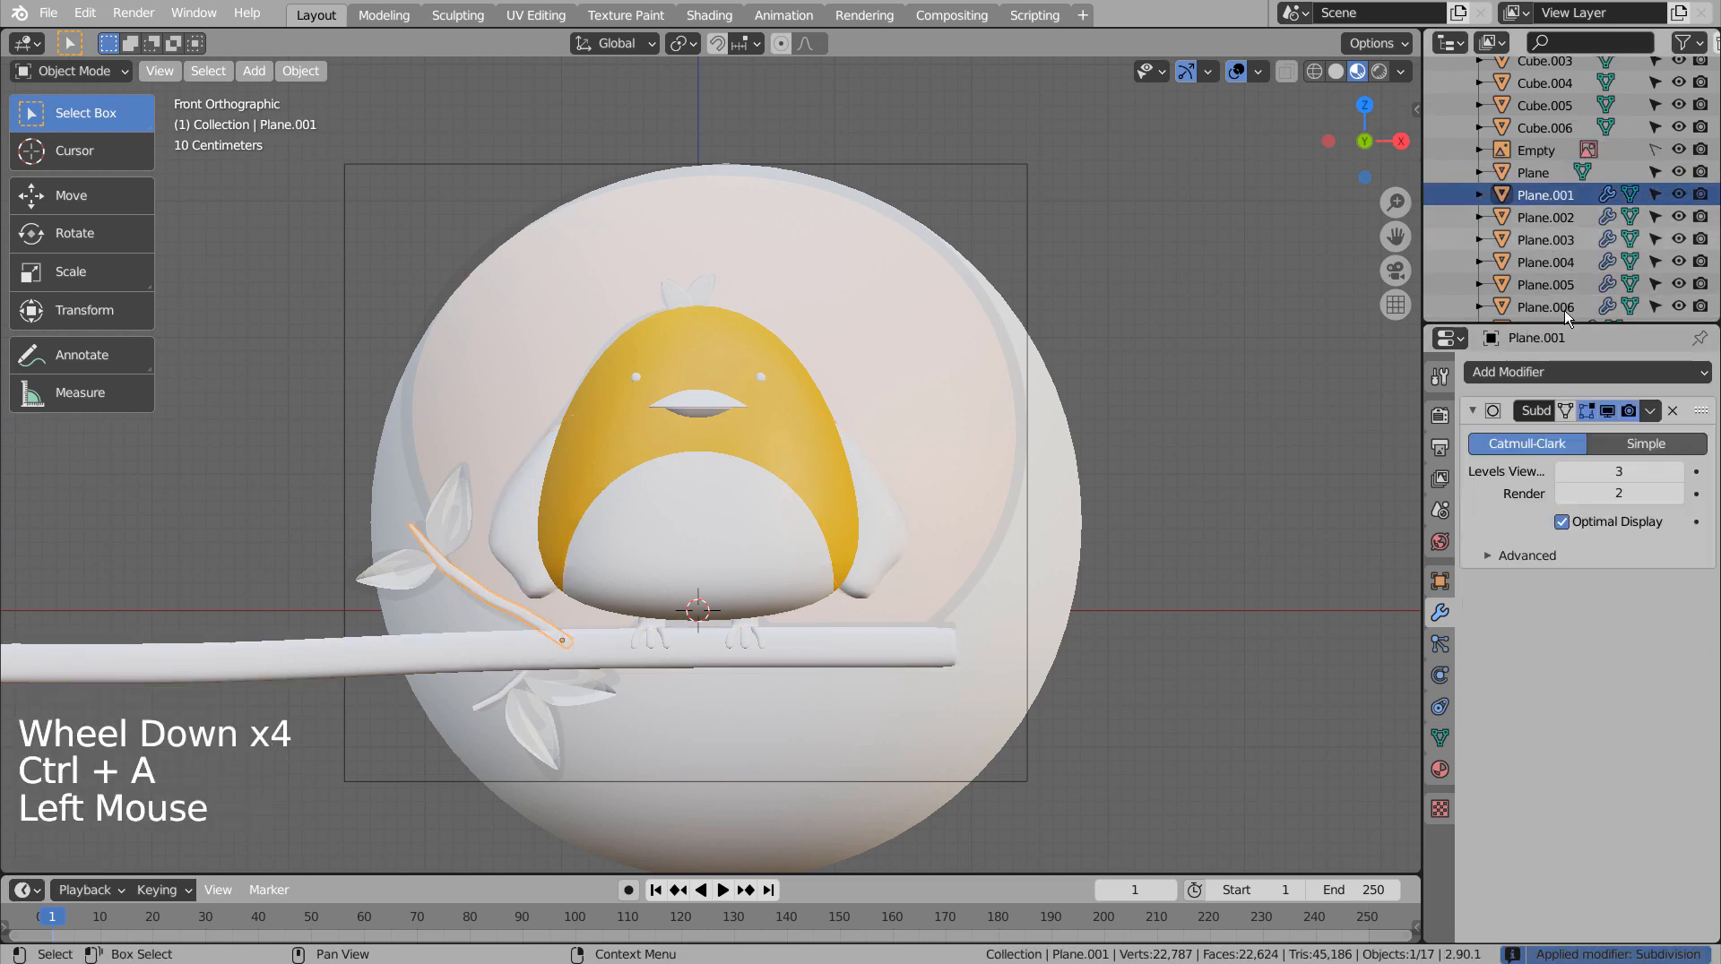
key("ctrl+a")
left_click(1559, 217)
key("ctrl+a")
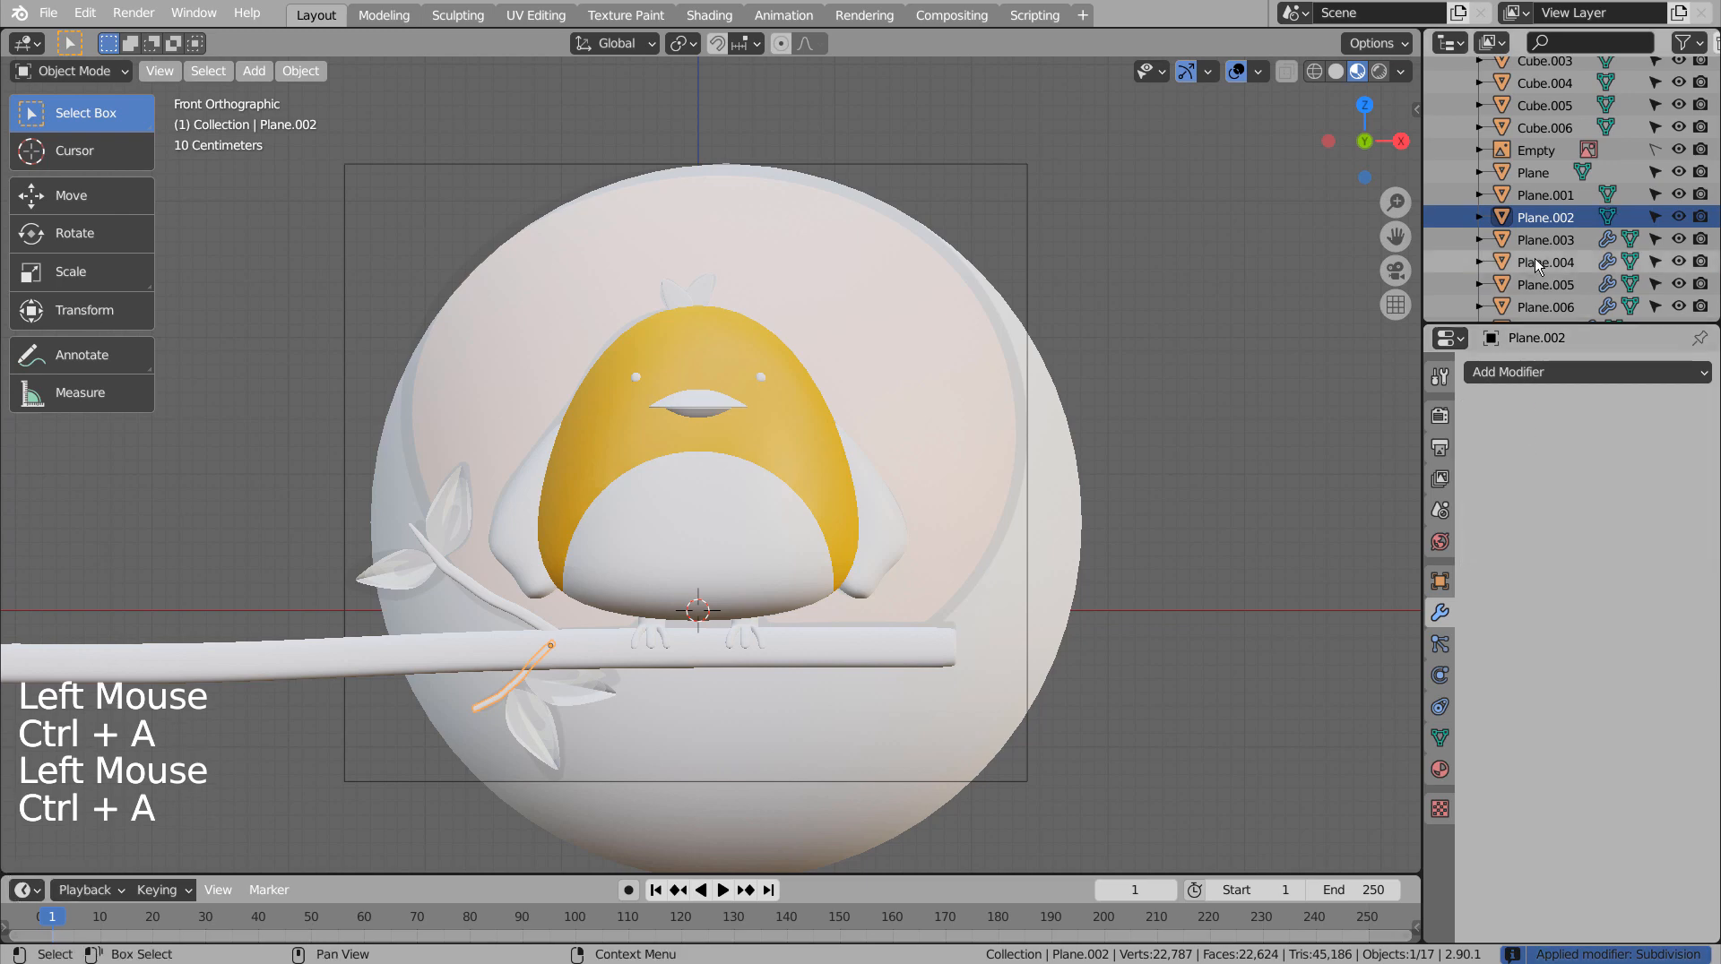
Apply the Subdivision modifiers on the four leaves, Plane.003 through Plane.006.
left_click(1540, 252)
left_click(1543, 240)
key("ctrl+a")
left_click(1546, 263)
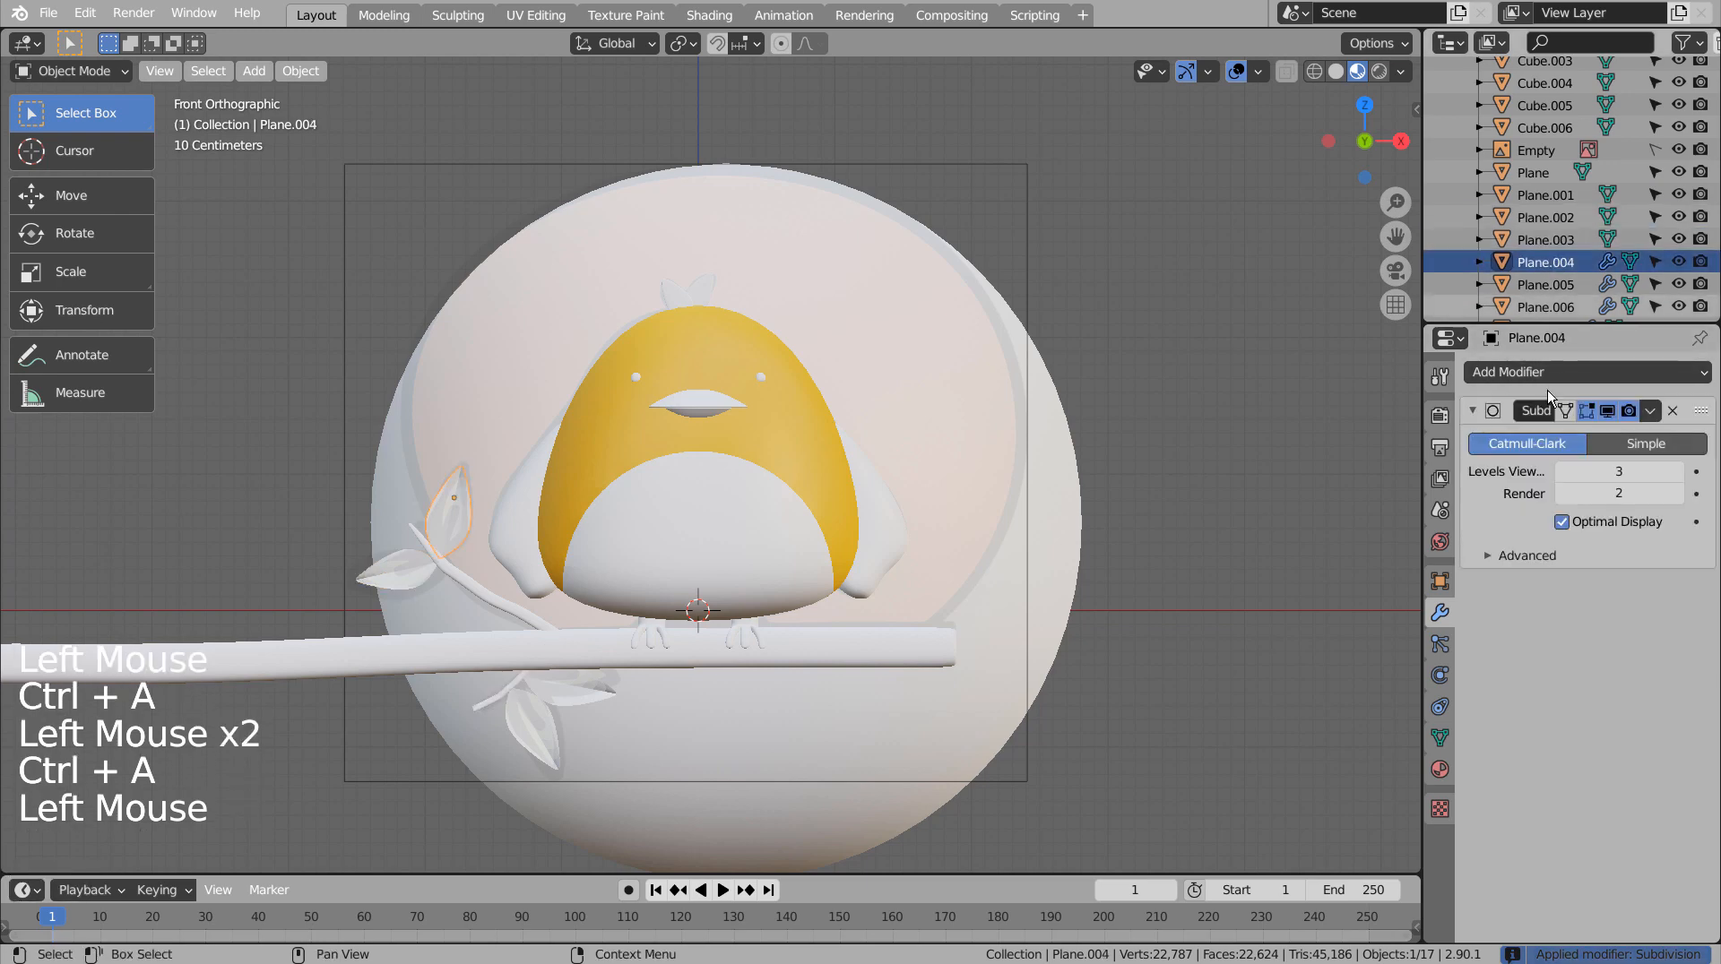
key("ctrl+a")
left_click(1548, 285)
key("ctrl+a")
left_click(1559, 308)
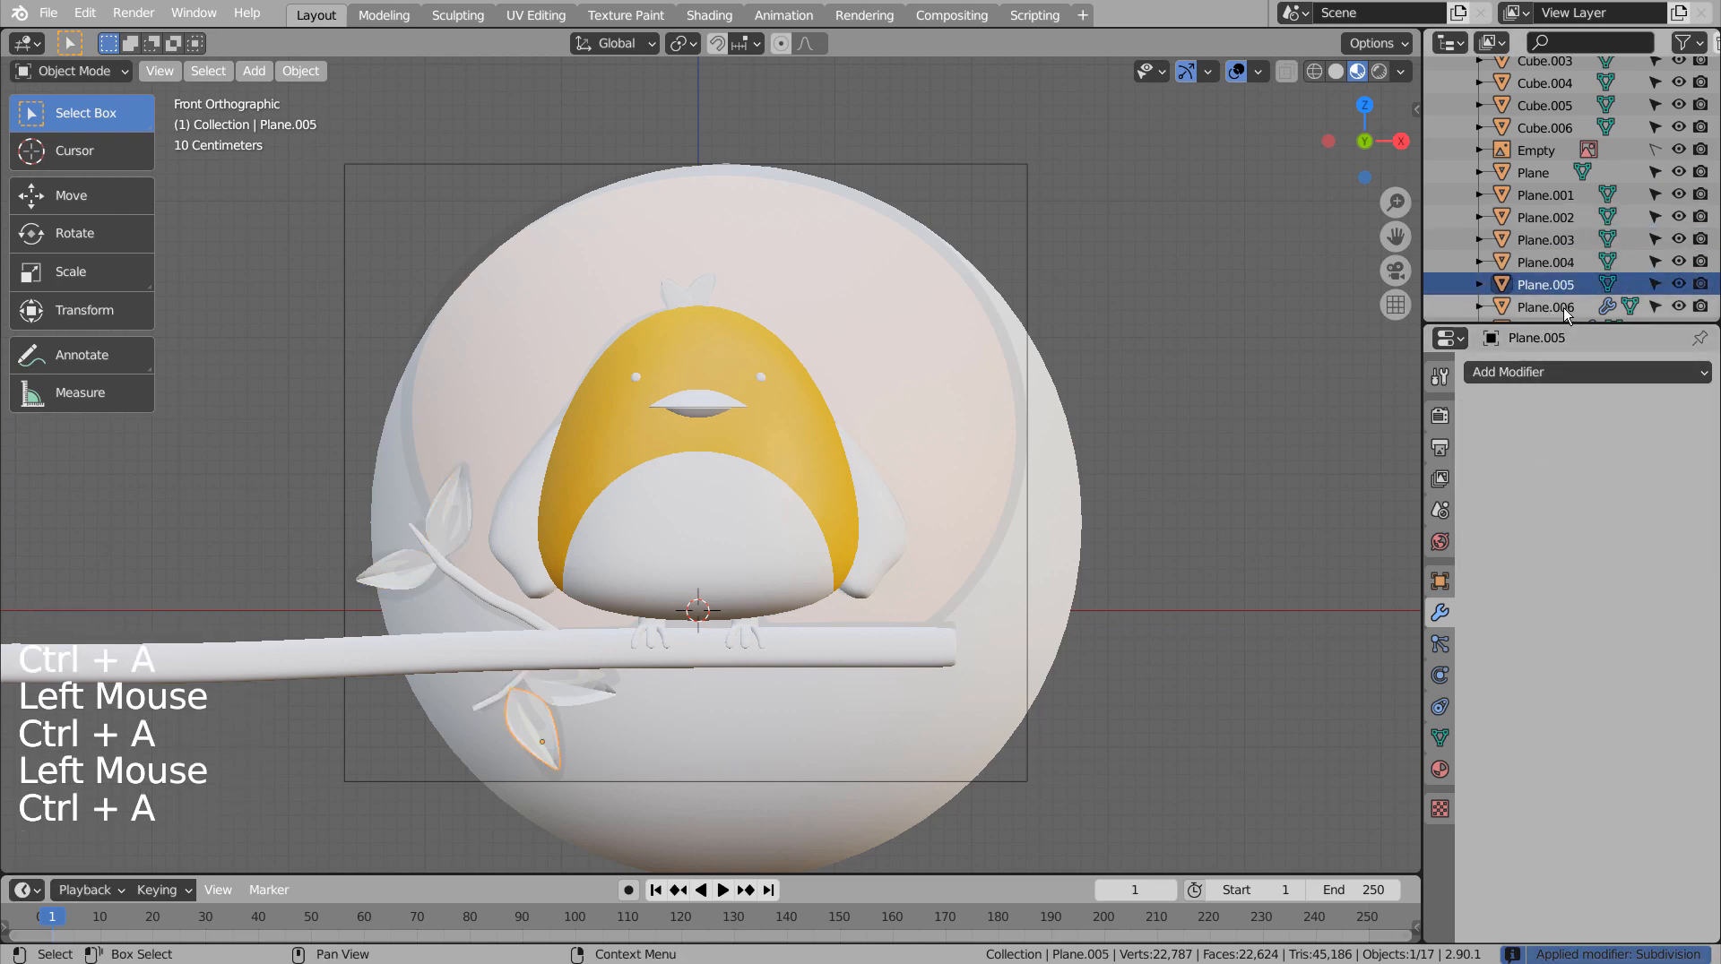
key("ctrl+a")
Apply the Mirror modifier on the bird's eyes and deselect everything.
scroll(1523, 268, "down", 4)
left_click(1527, 278)
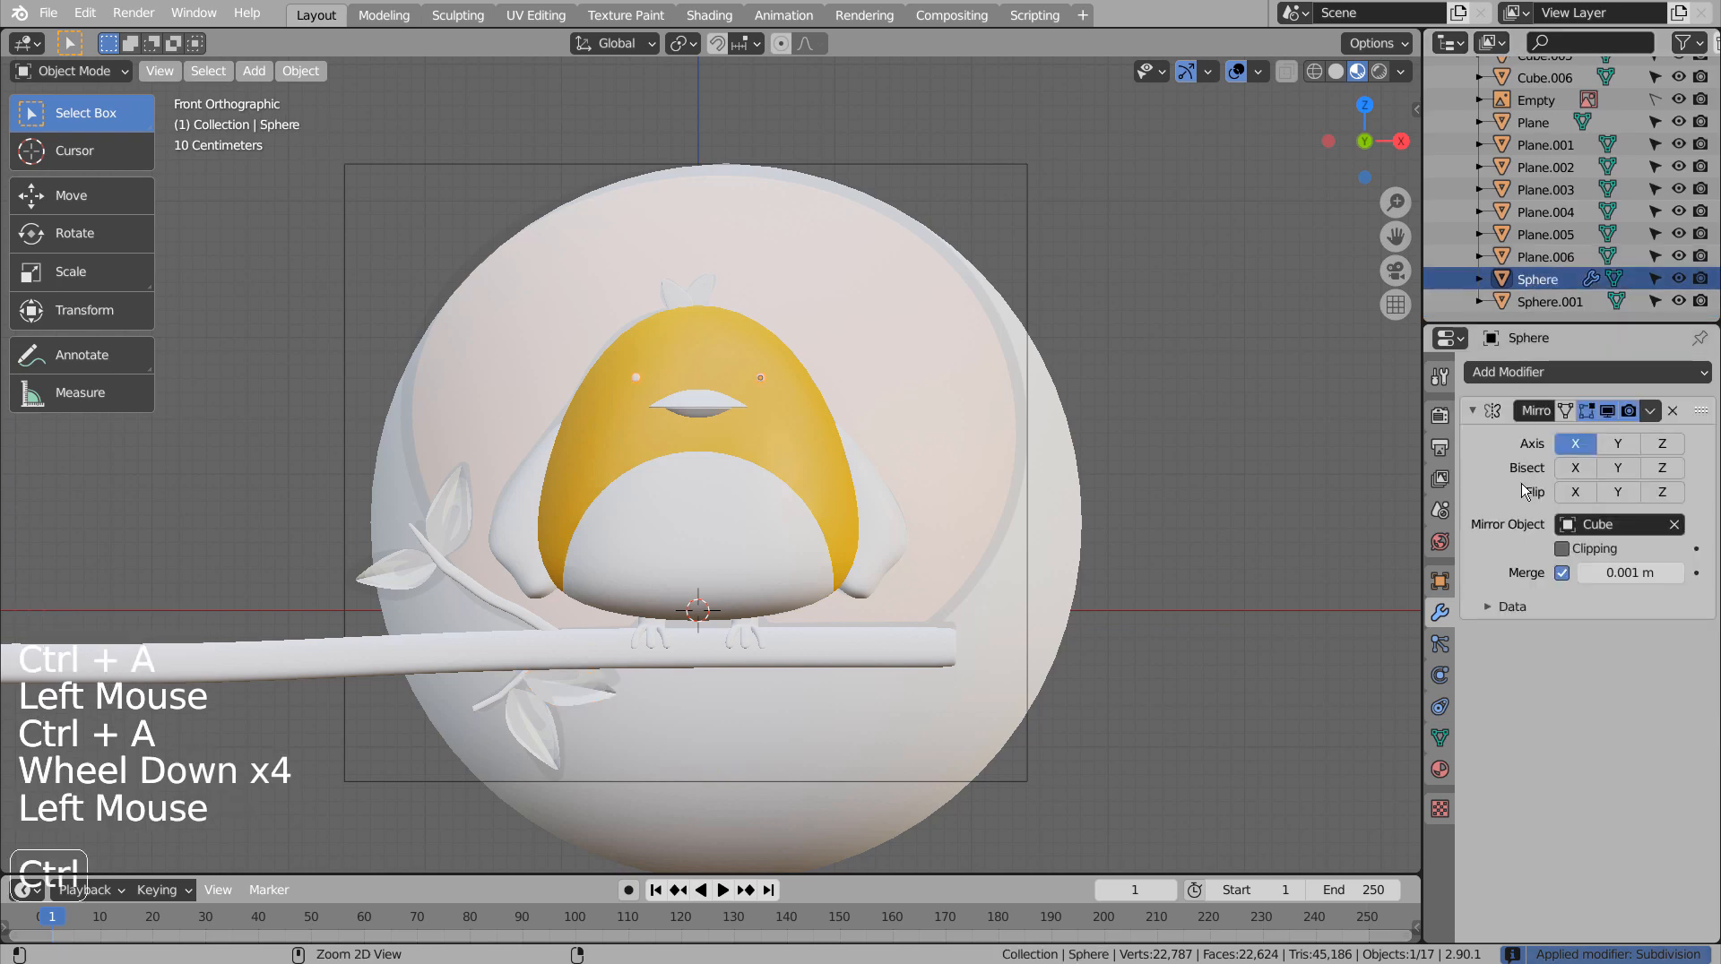
key("ctrl+a")
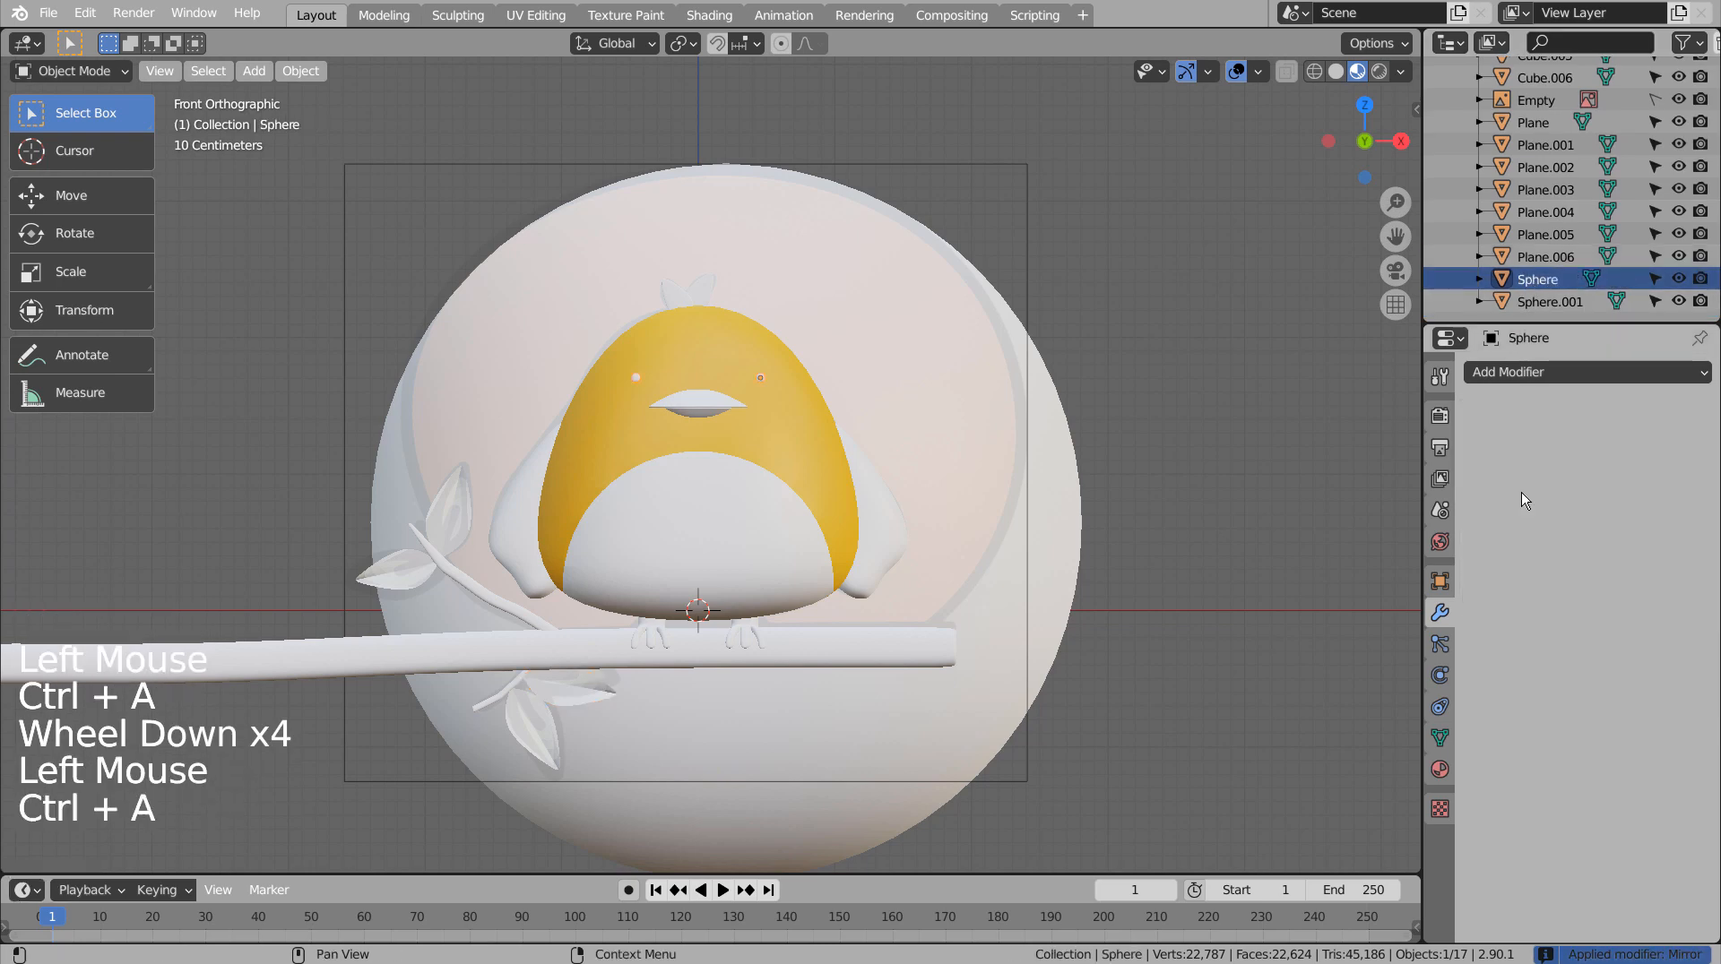
left_click(1261, 514)
Unlock the reference image, move it along X beside the model to about 4.56 m, and turn off its transparency.
scroll(1667, 224, "up", 2)
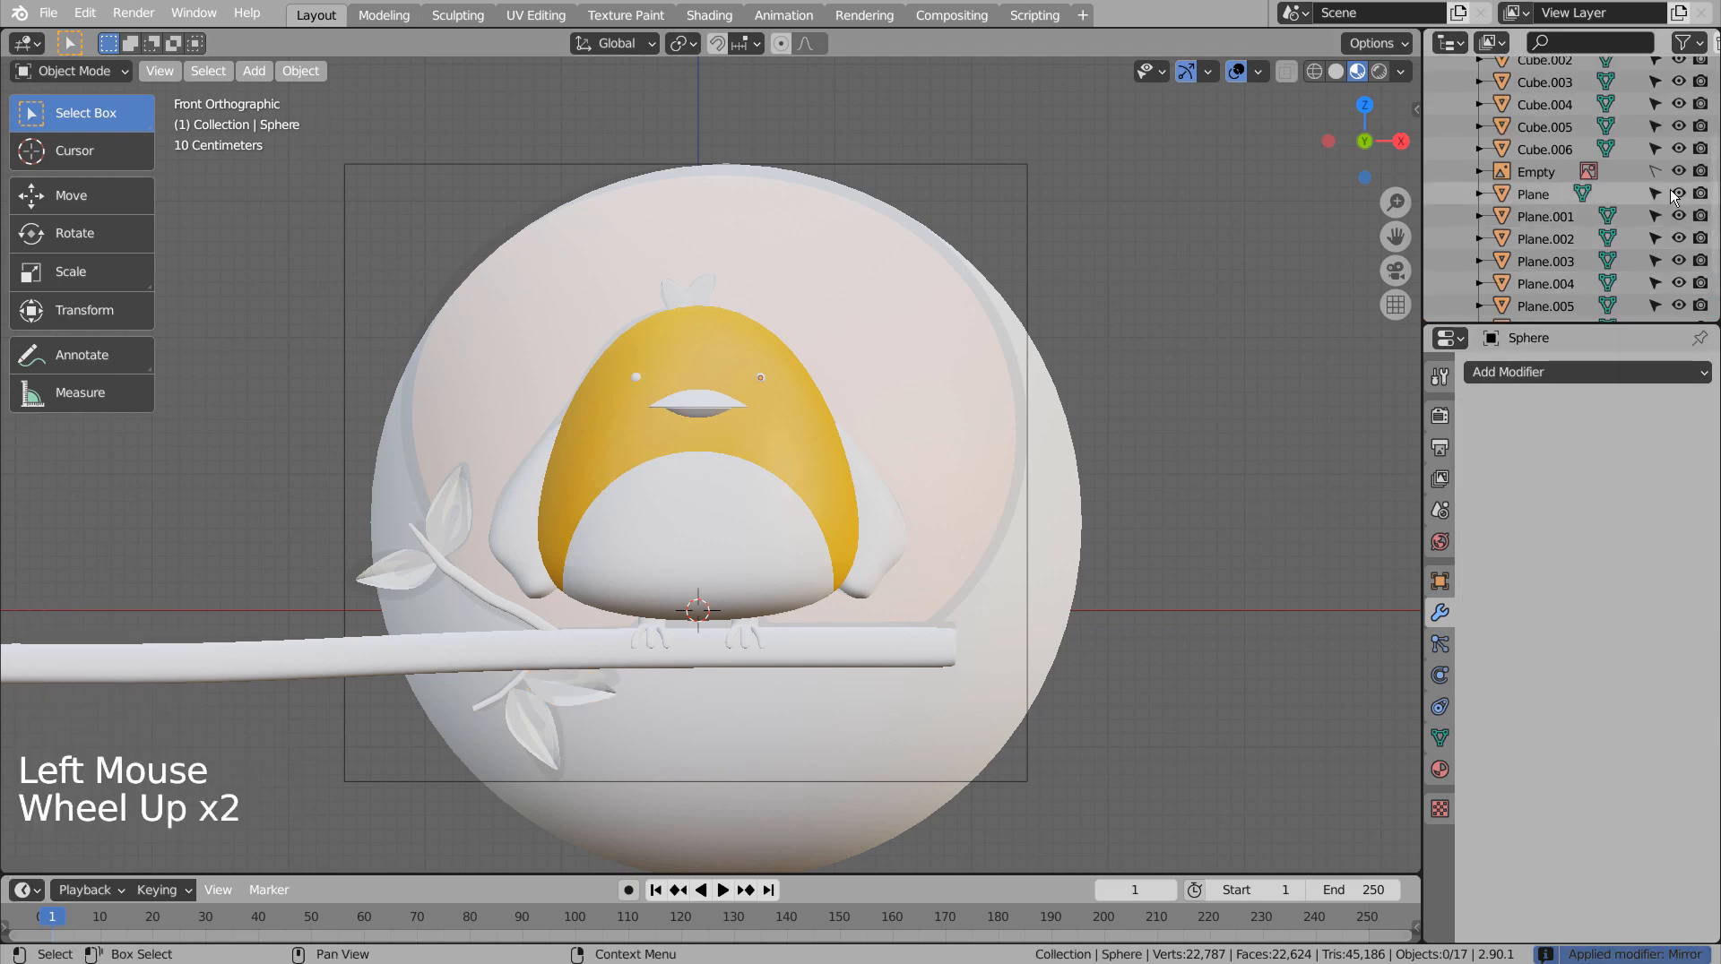
left_click(1657, 171)
left_click(1536, 173)
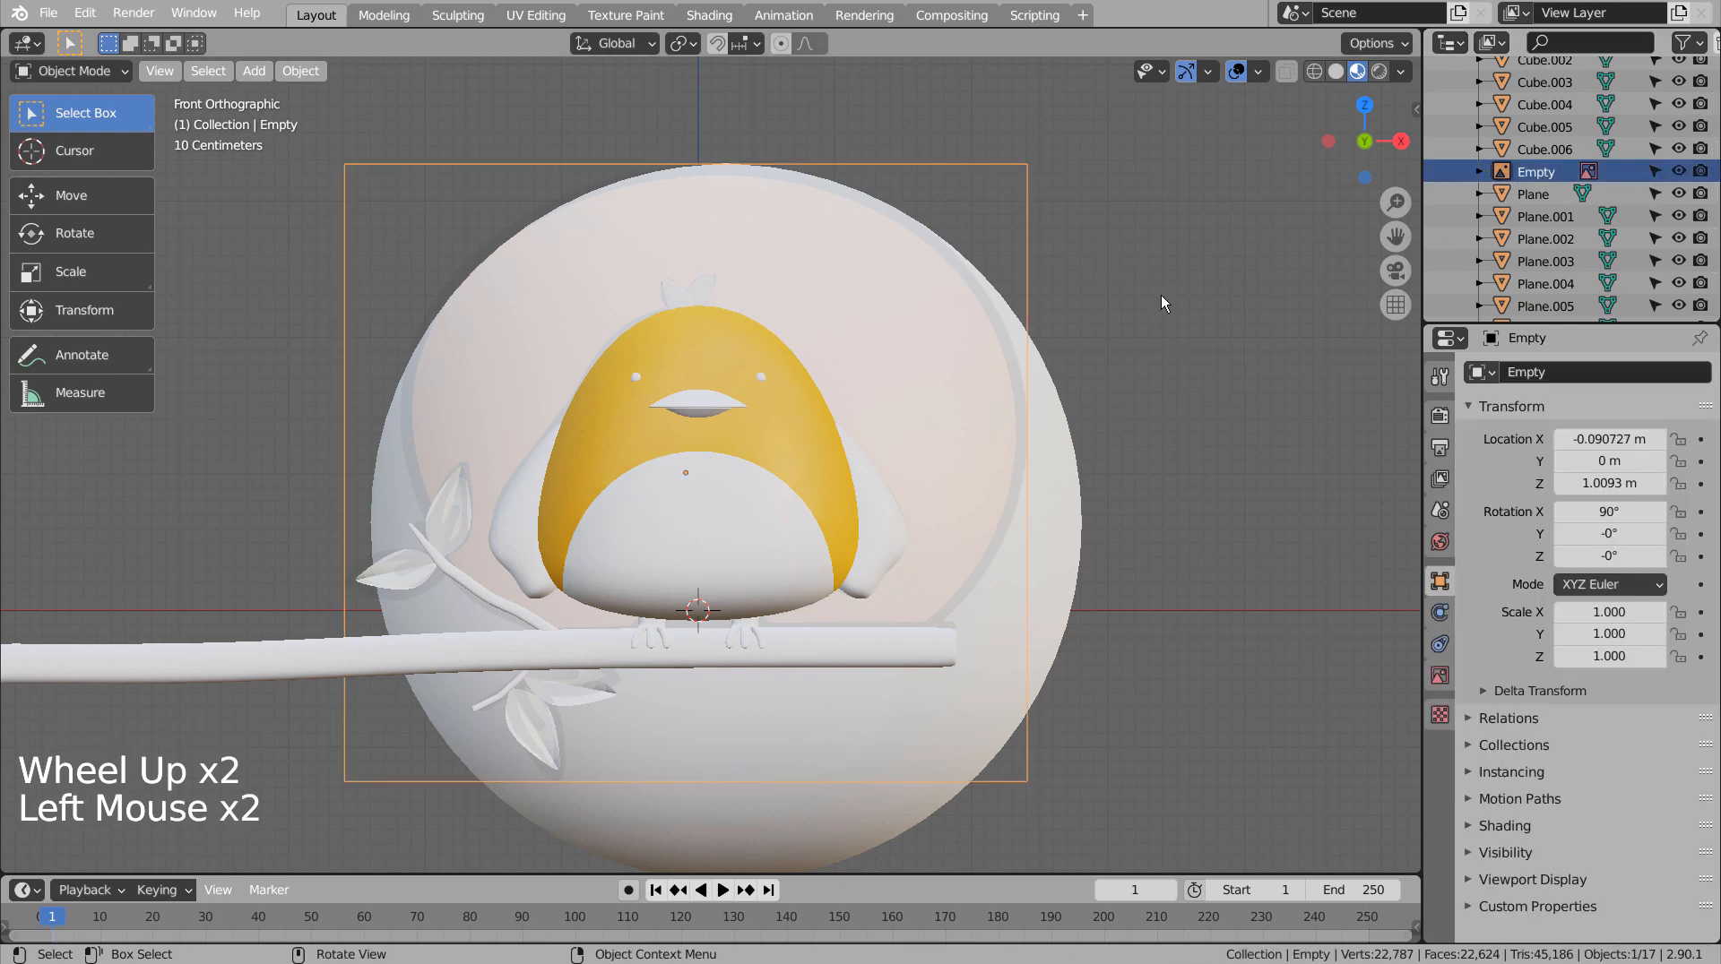
key("g")
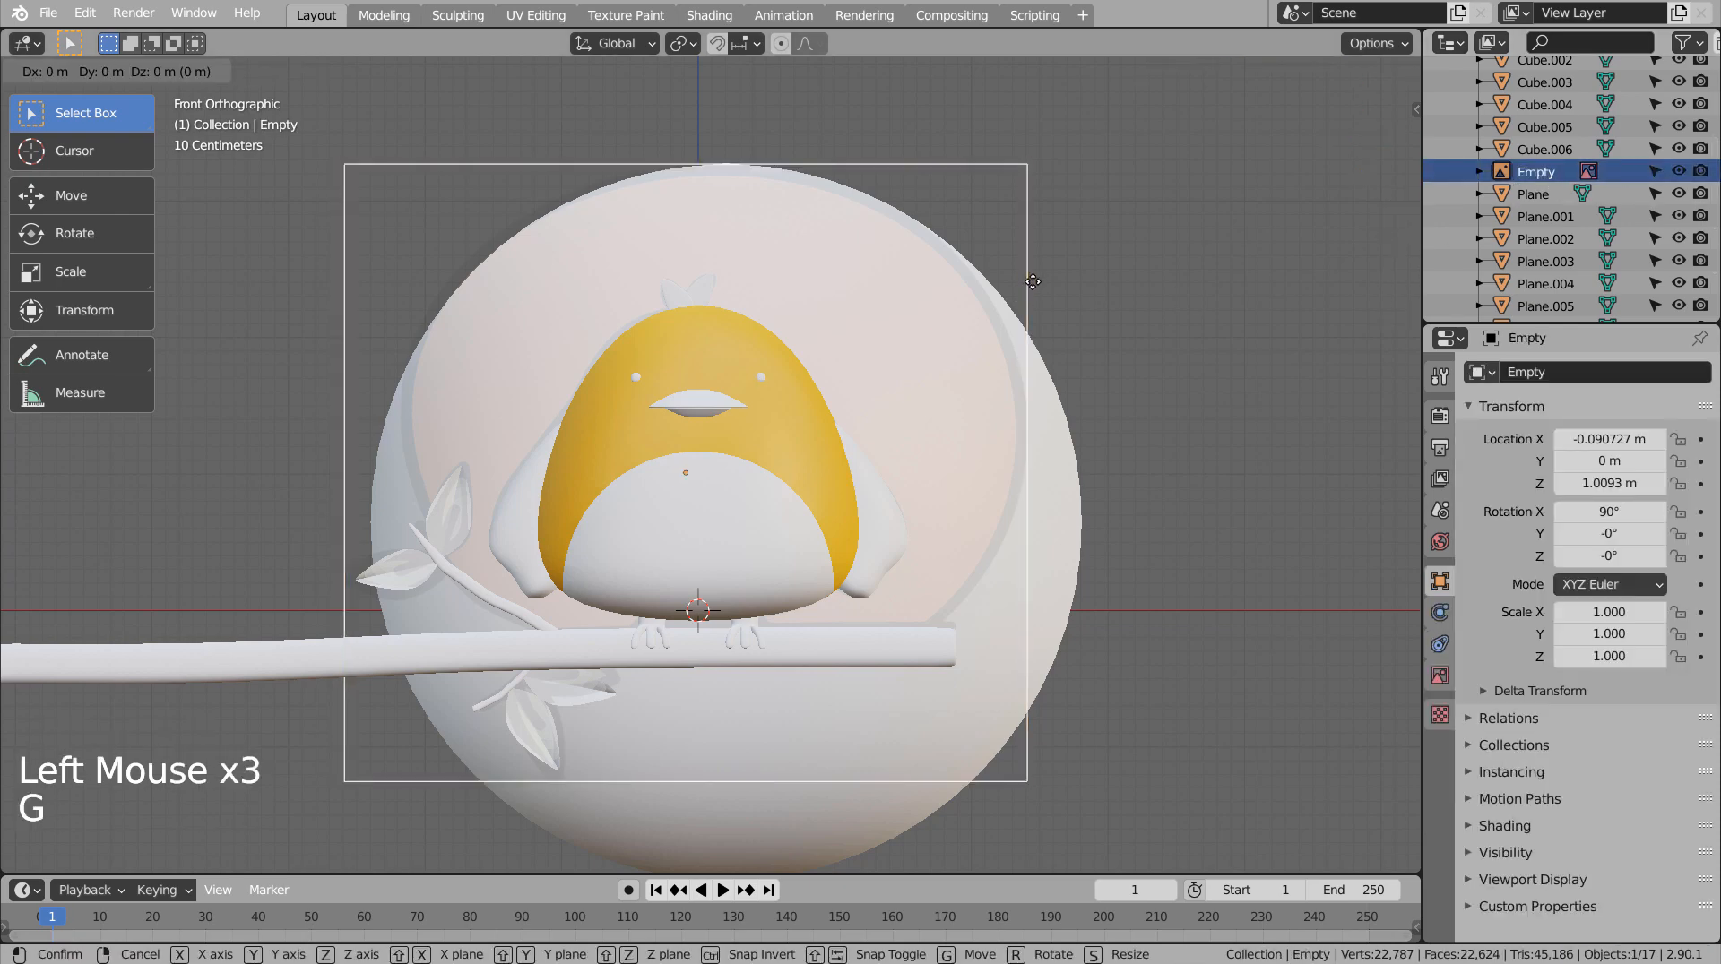
left_click(283, 321)
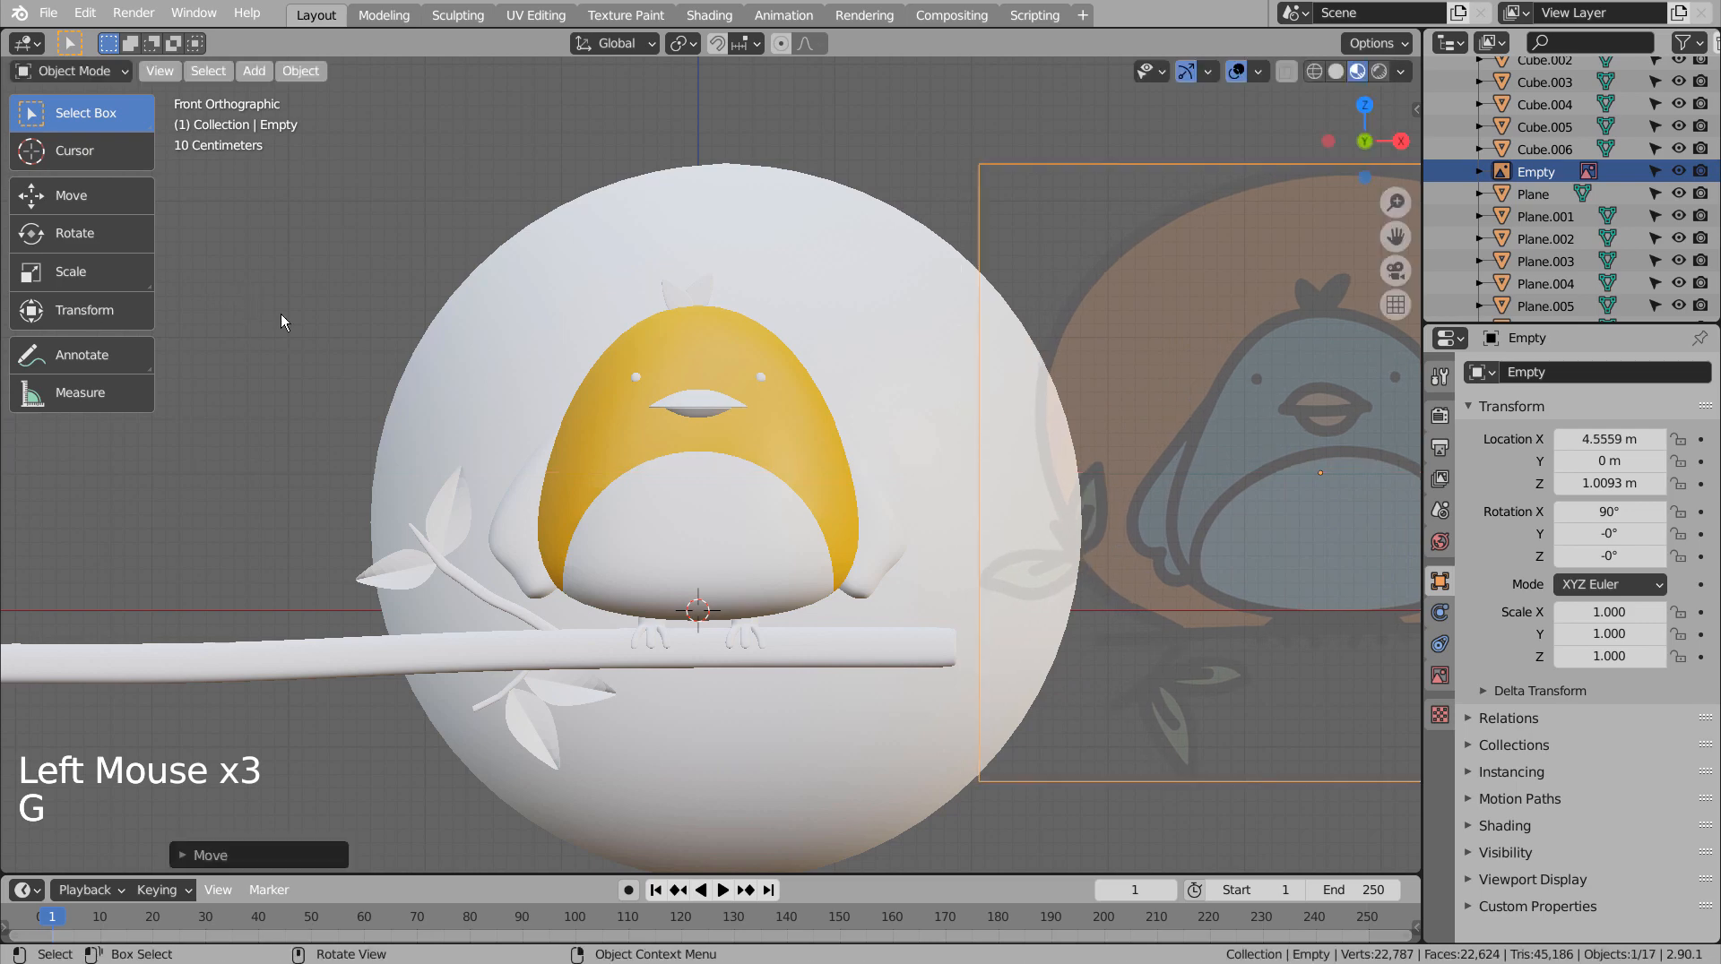
left_click(1439, 675)
left_click(1501, 638)
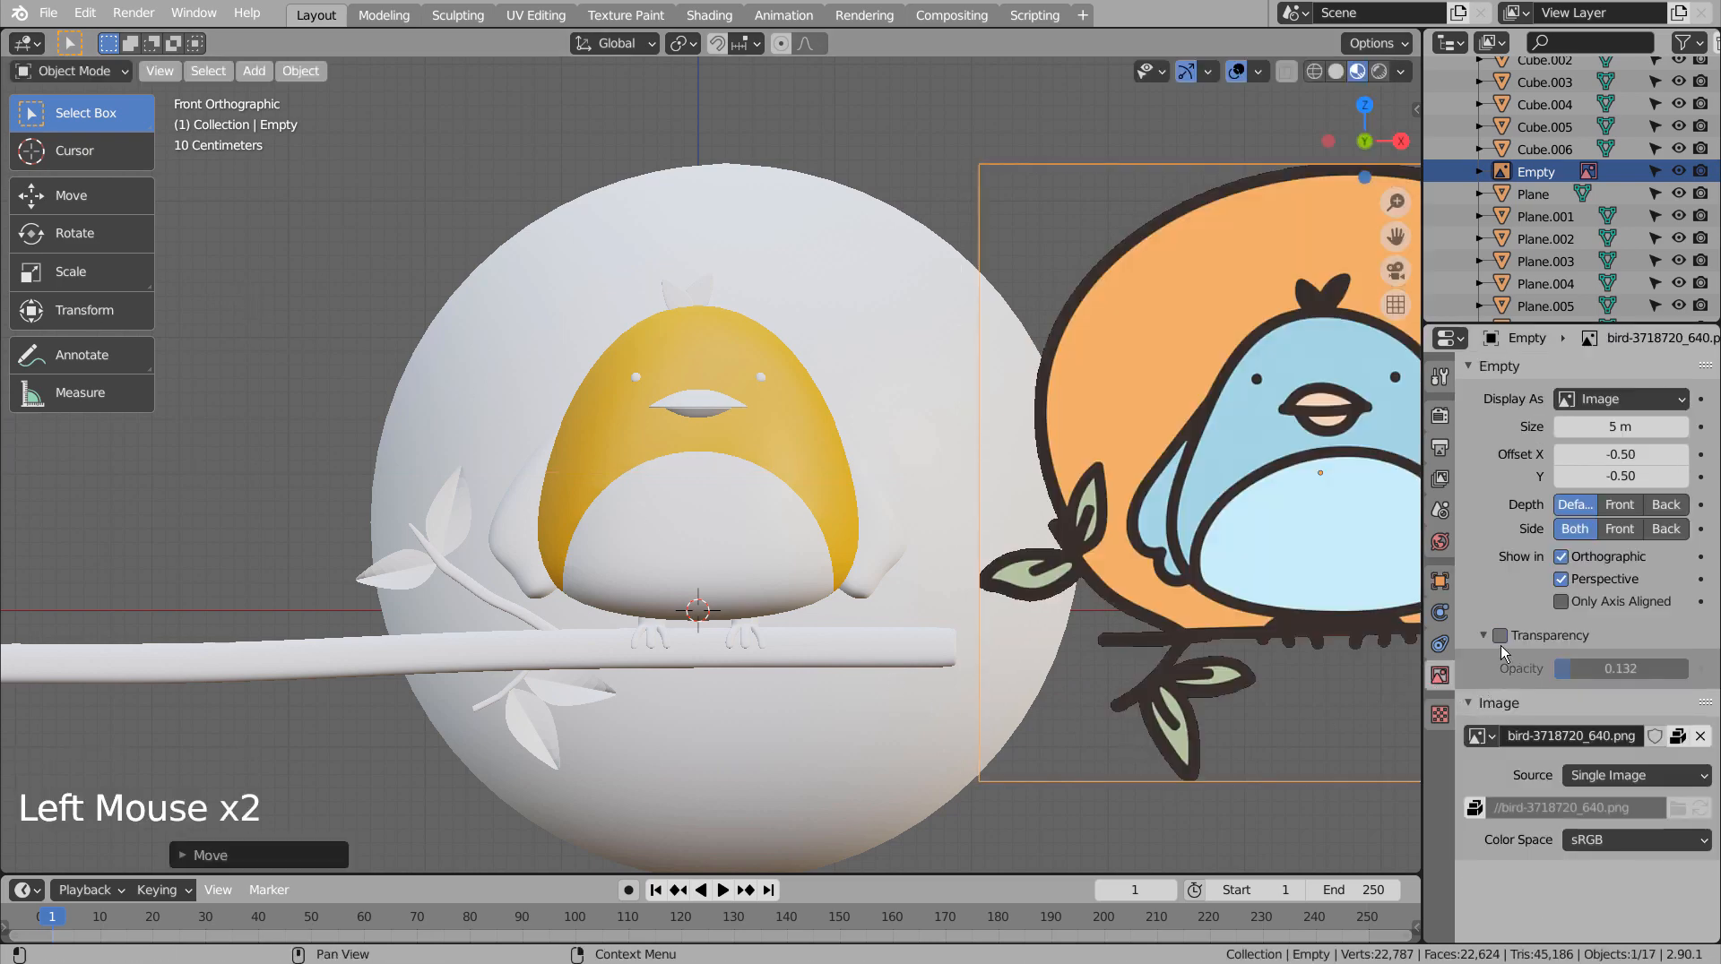
Set the base color of the body's Material.001 to the blue sampled from the bird in the reference image.
left_click(804, 464)
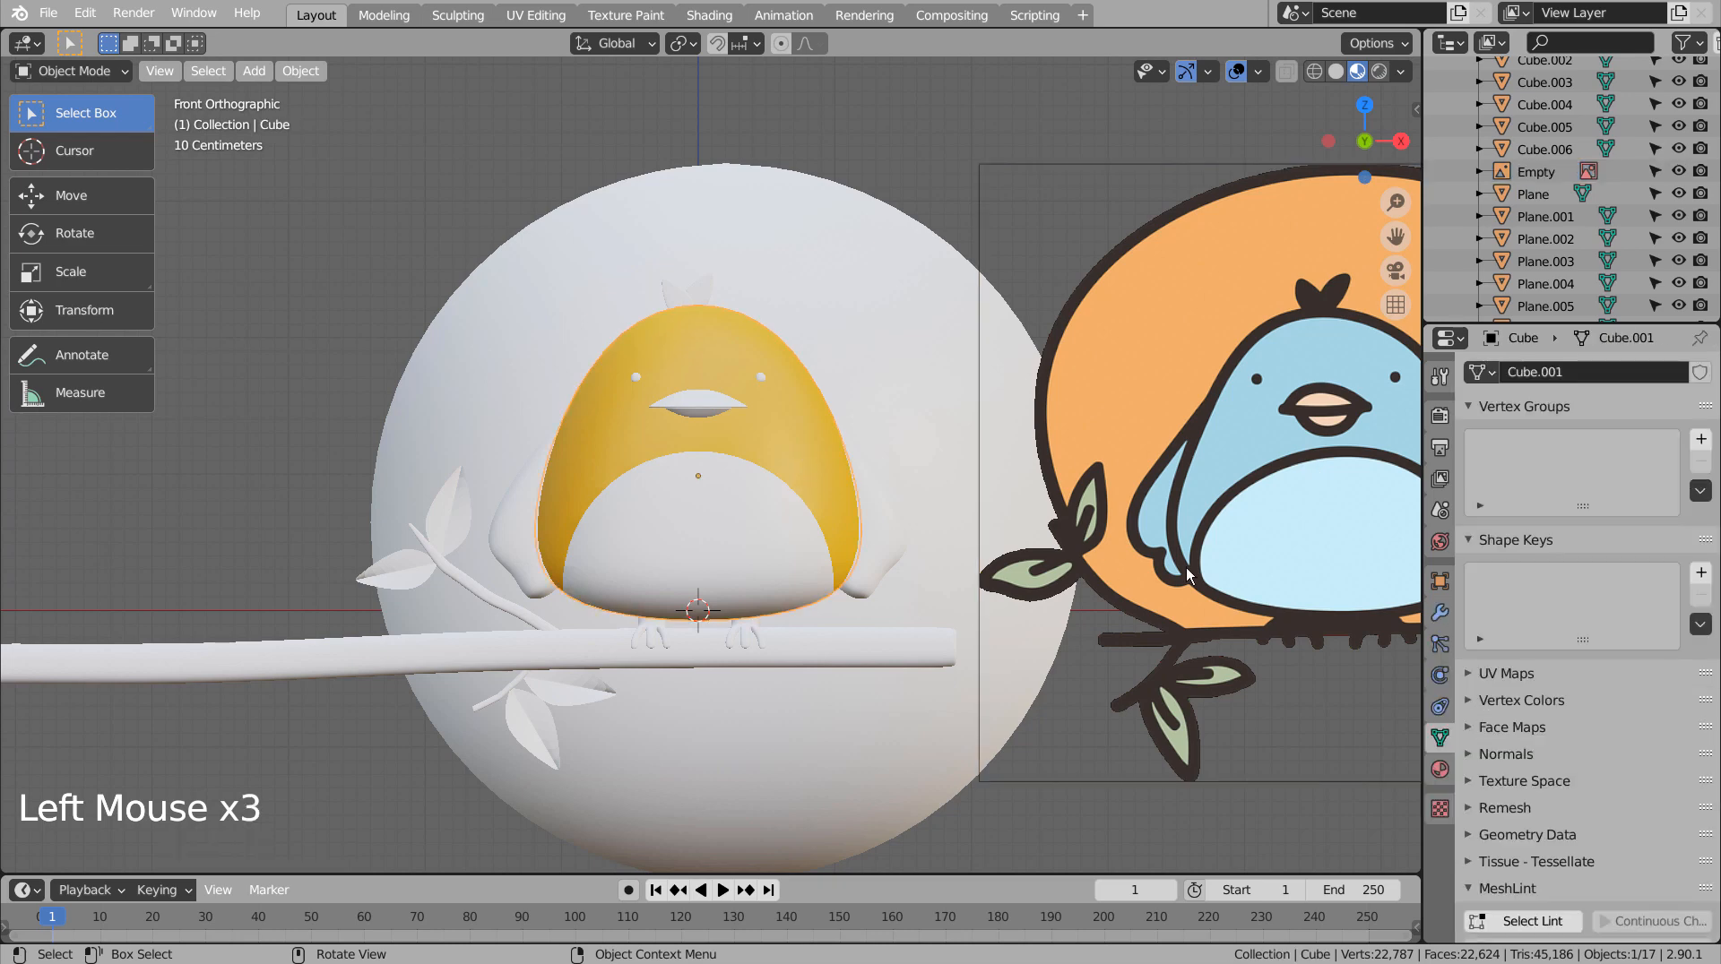
left_click(1440, 769)
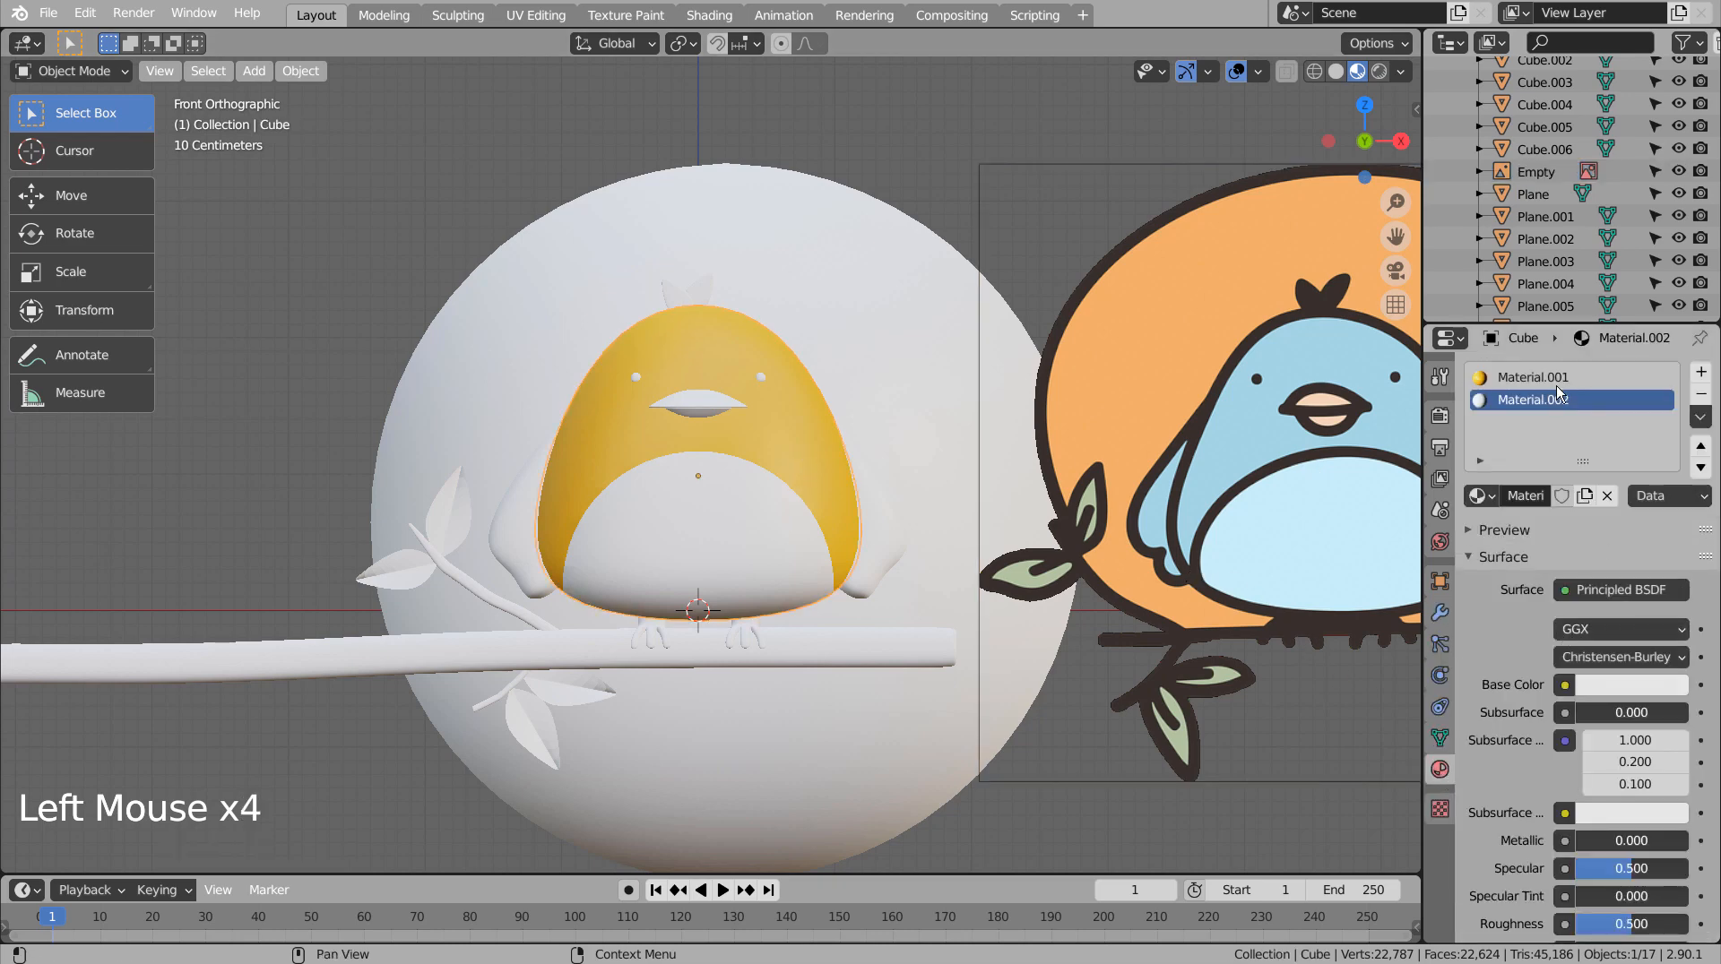
left_click(1594, 545)
left_click(1609, 690)
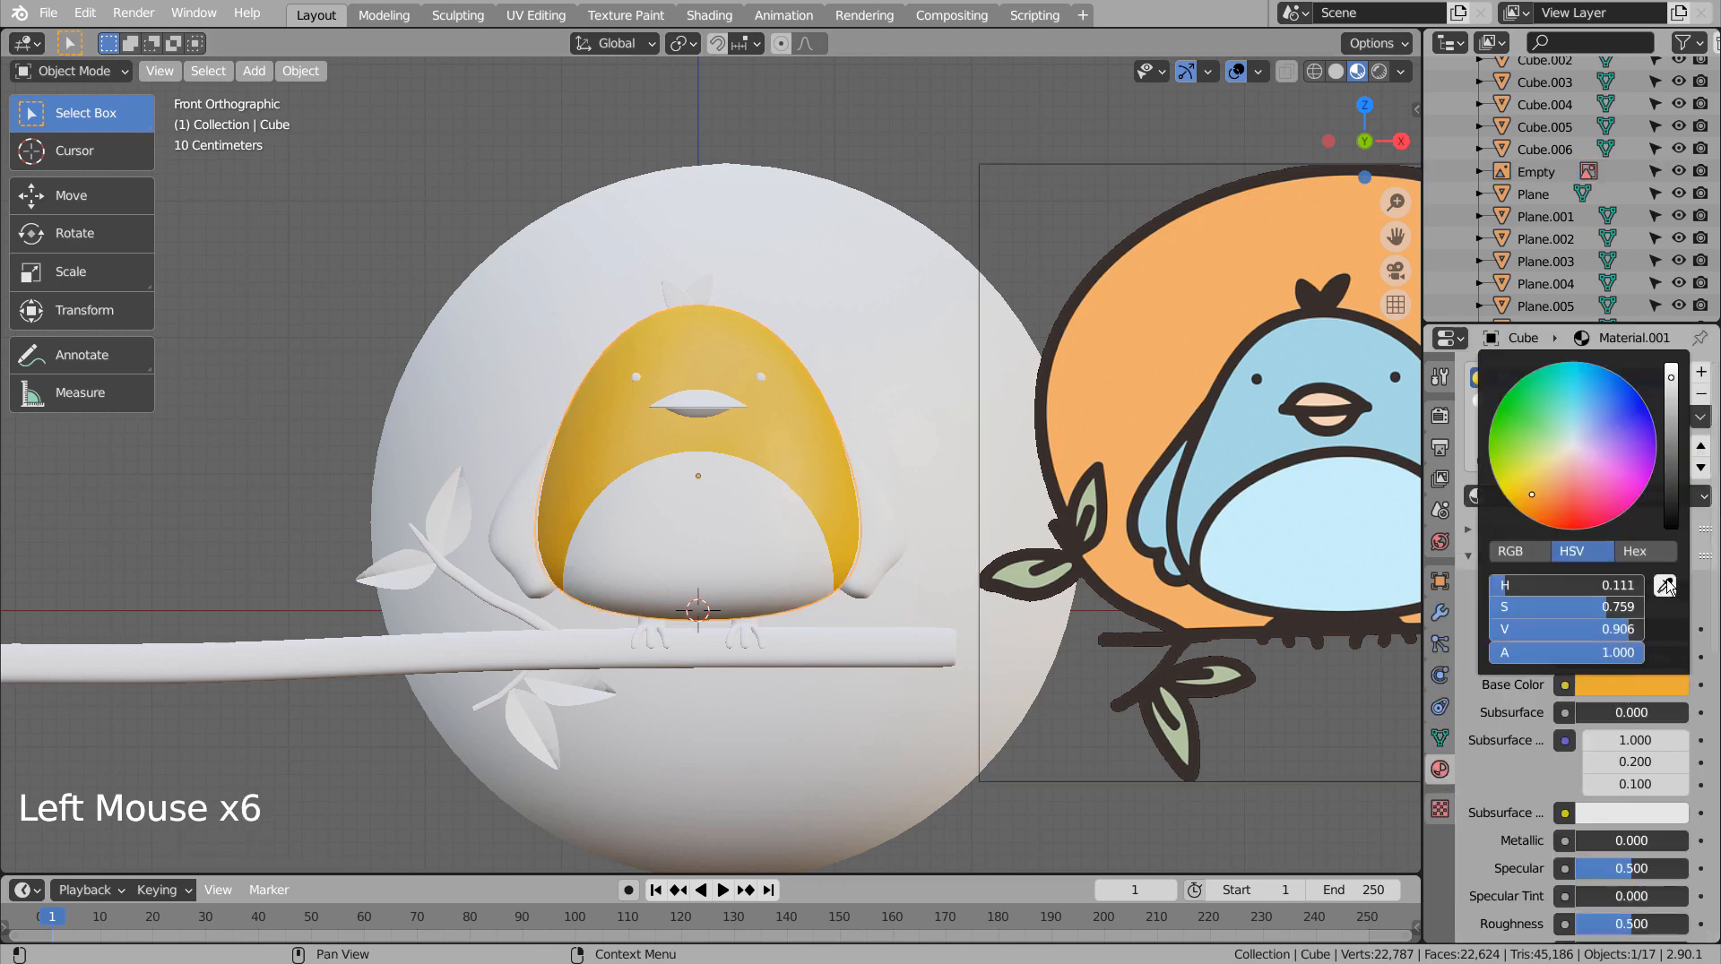
key("e")
left_click(1253, 436)
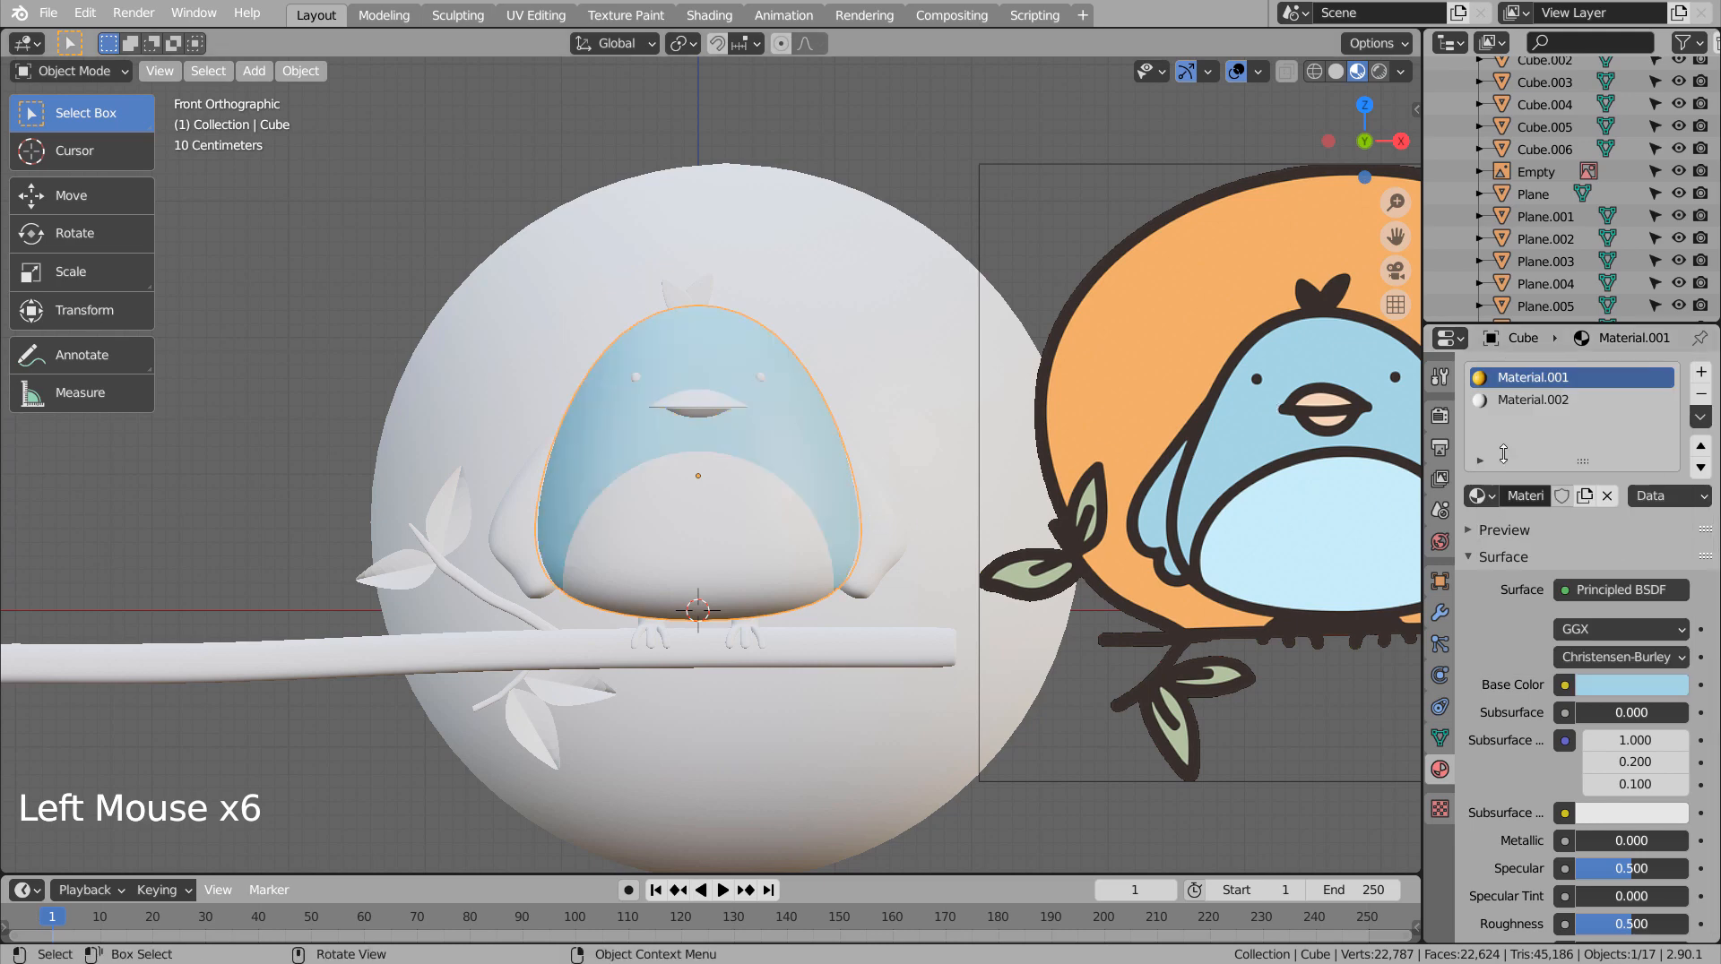
Set the base color of the belly's Material.002 to the pale blue sampled from the reference belly.
left_click(1532, 400)
left_click(1627, 684)
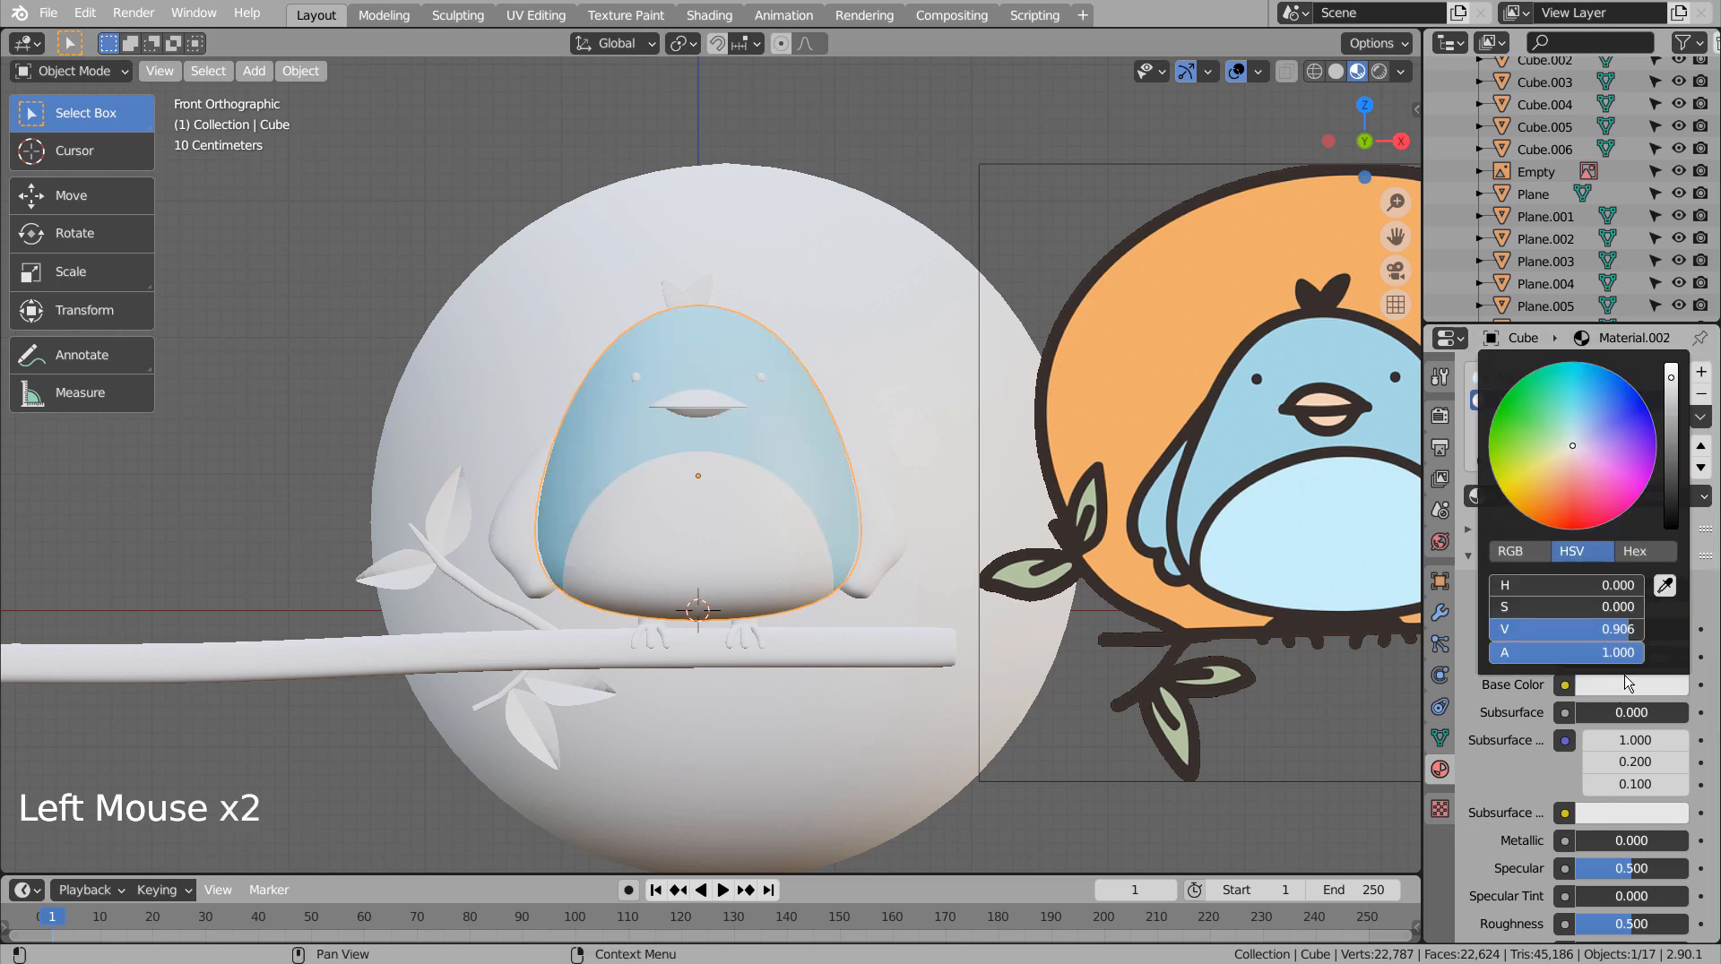
left_click(1664, 588)
left_click(1356, 559)
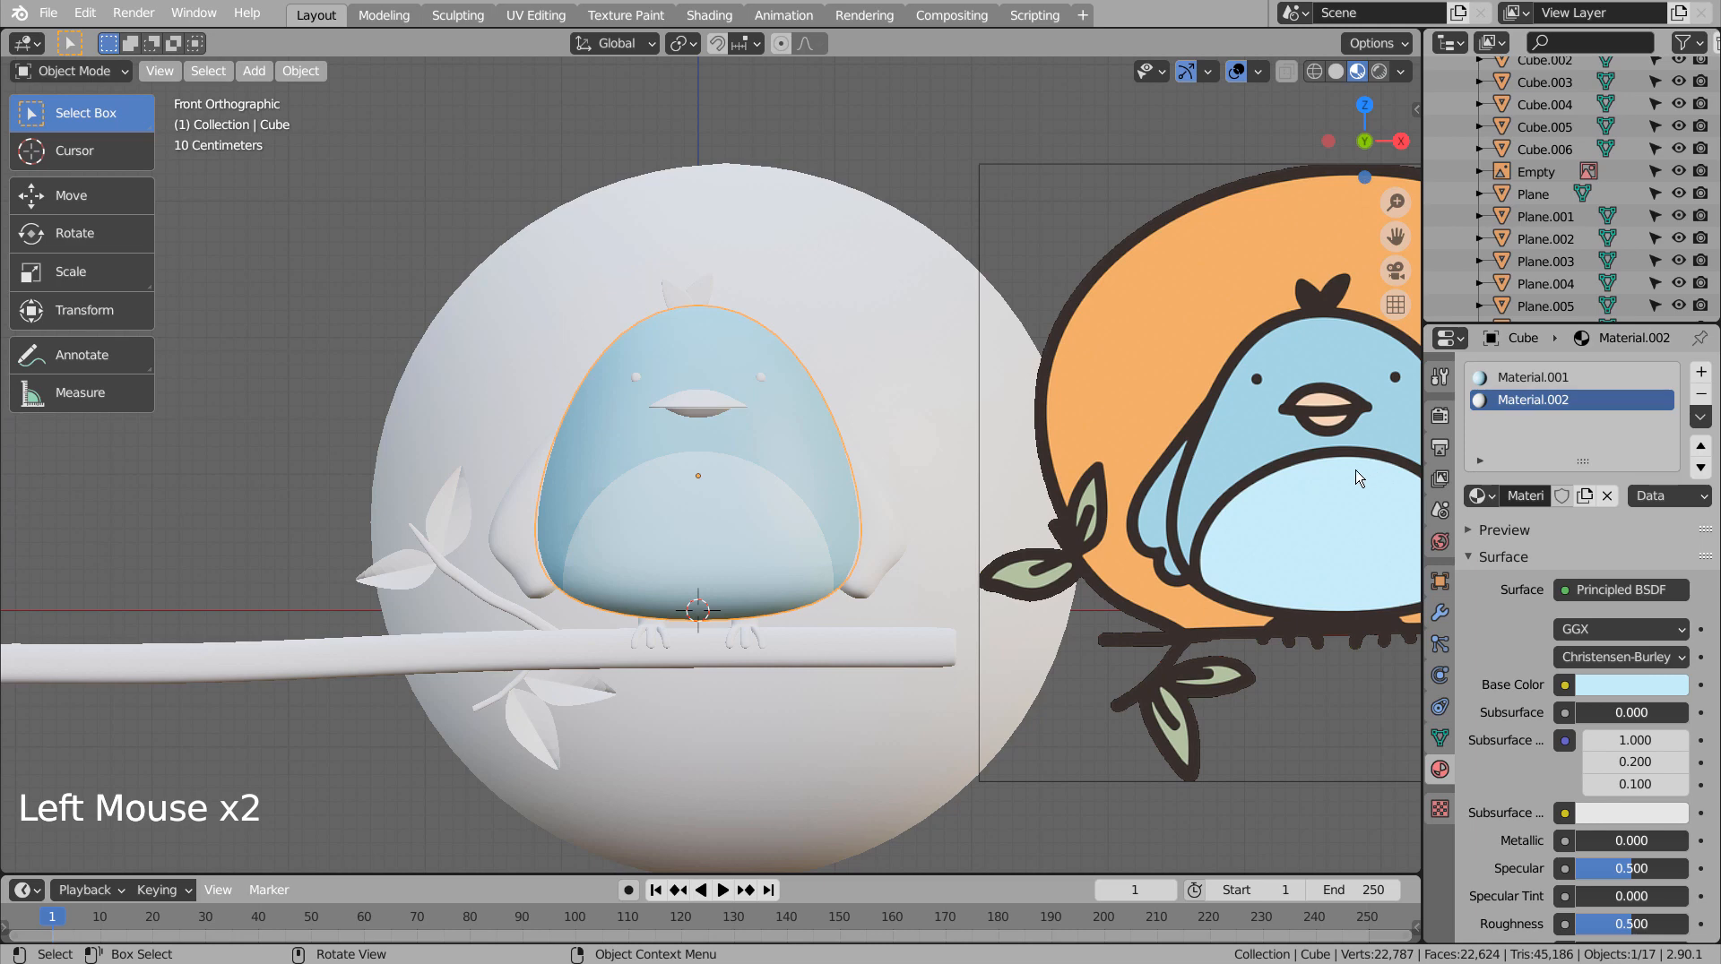
Copy the body's materials to the wings and both head-tuft feathers, with the body as the active object, then deselect everything.
left_click(877, 522)
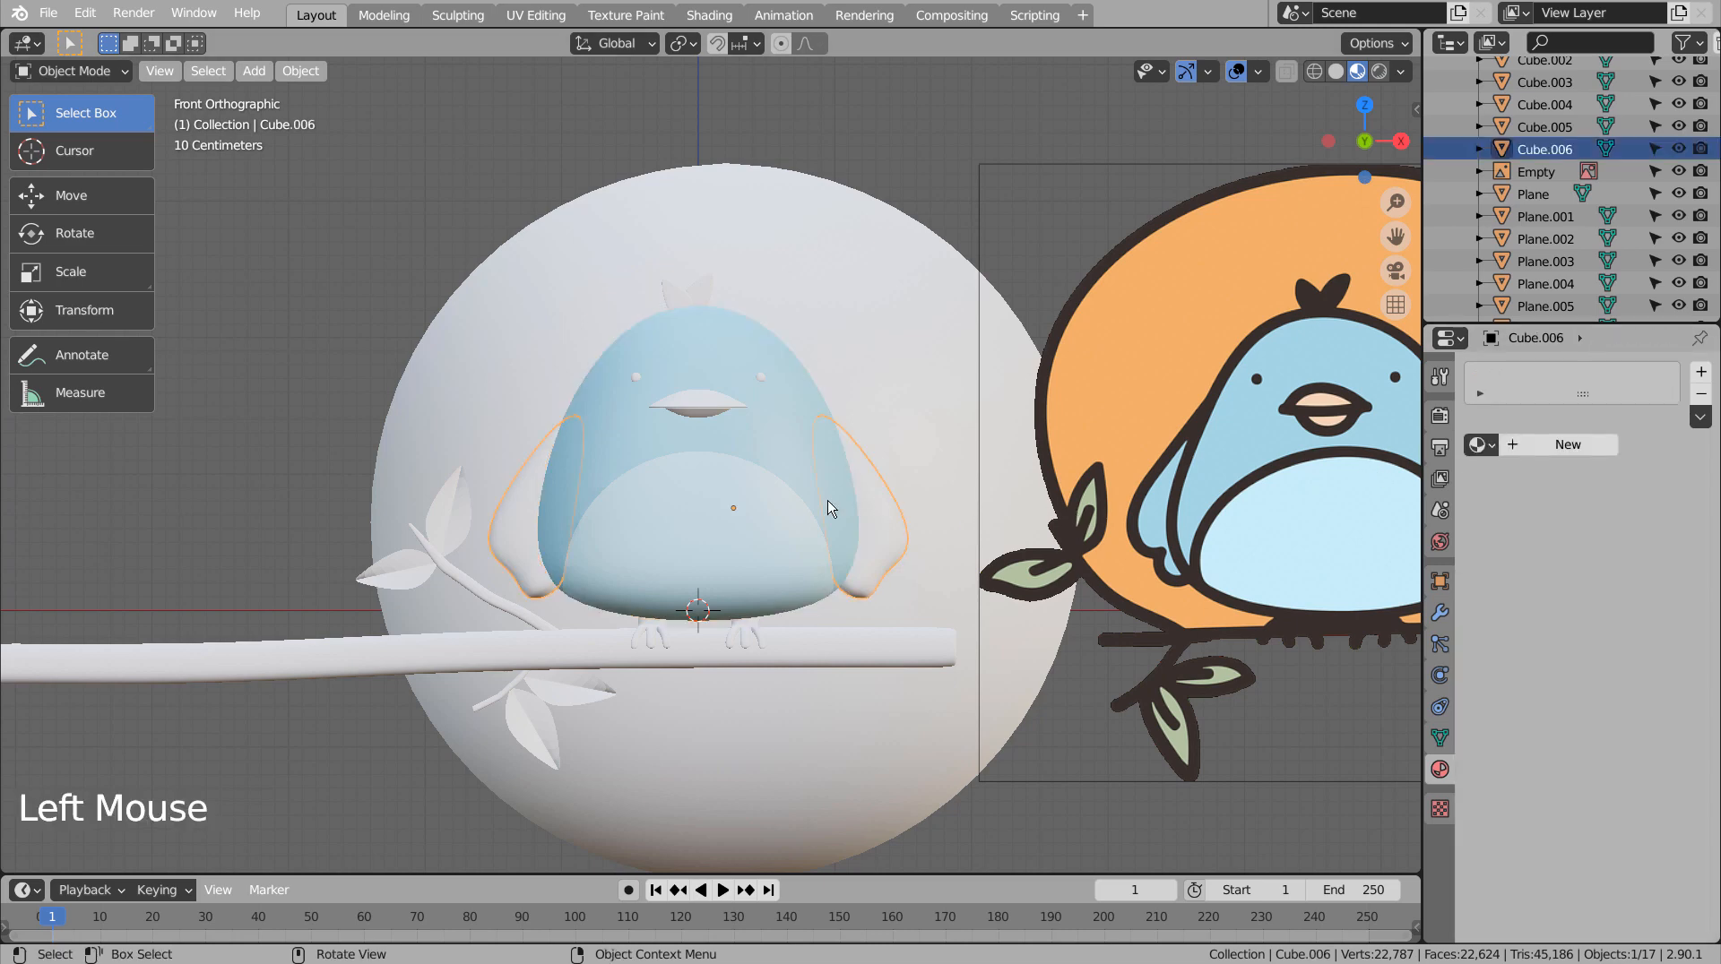
left_click(719, 532)
left_click(1532, 377)
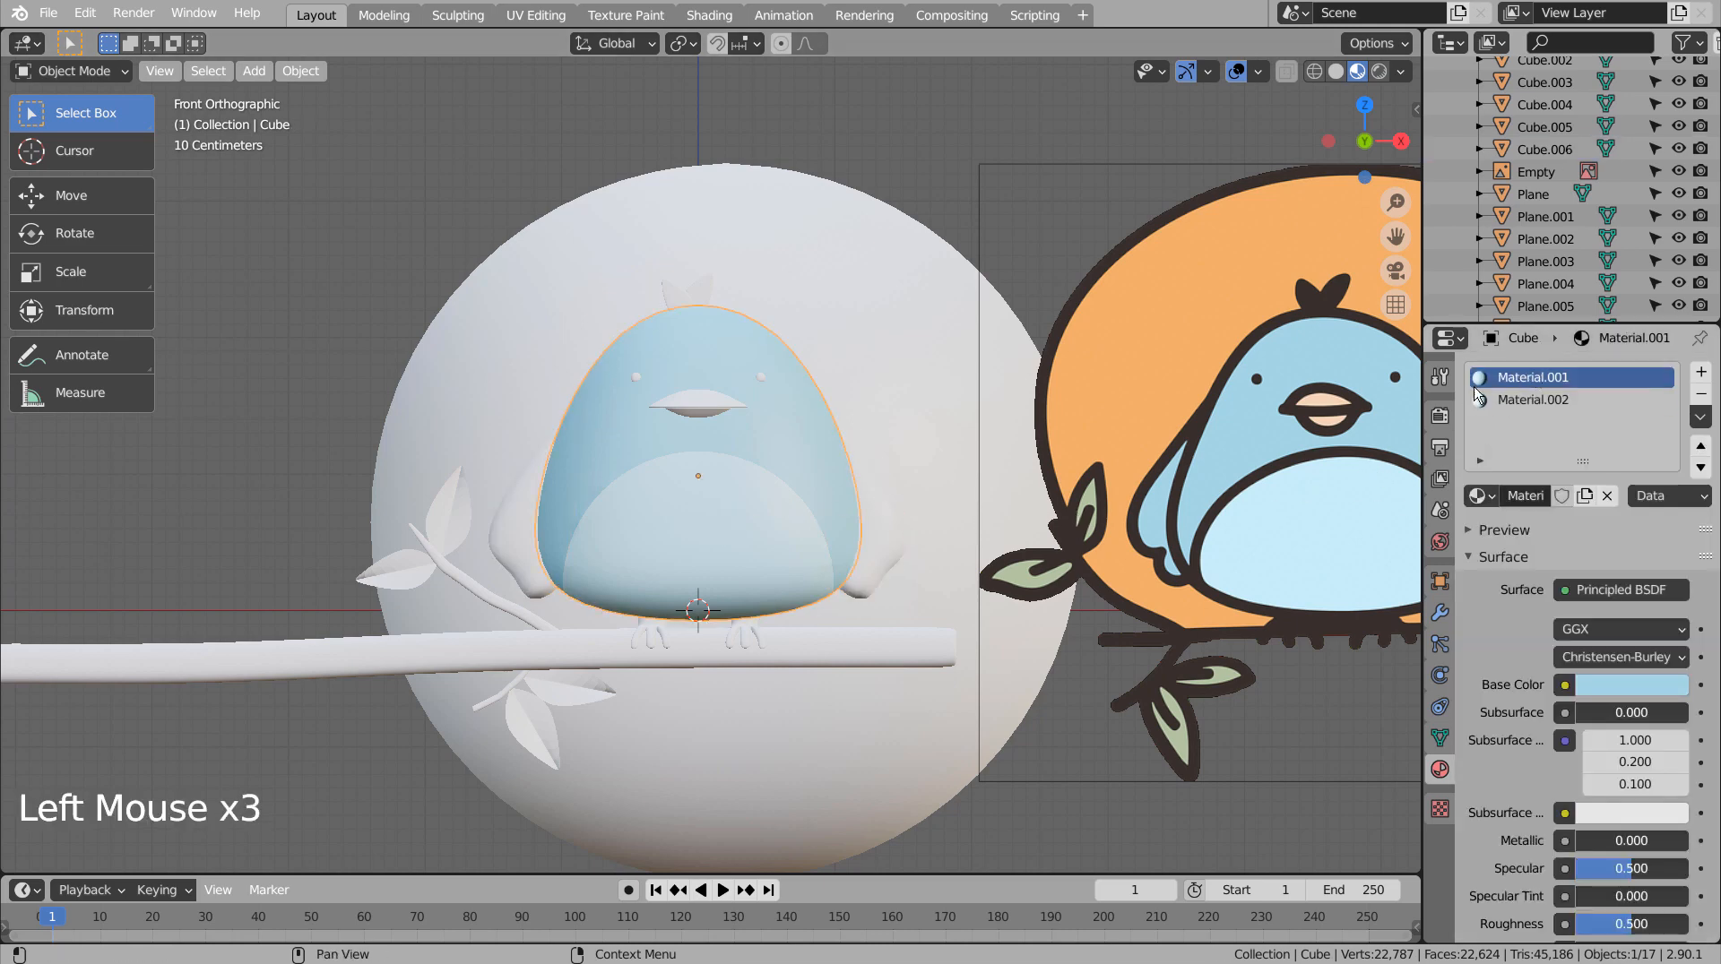
left_click(877, 530)
left_click(817, 483, "shift")
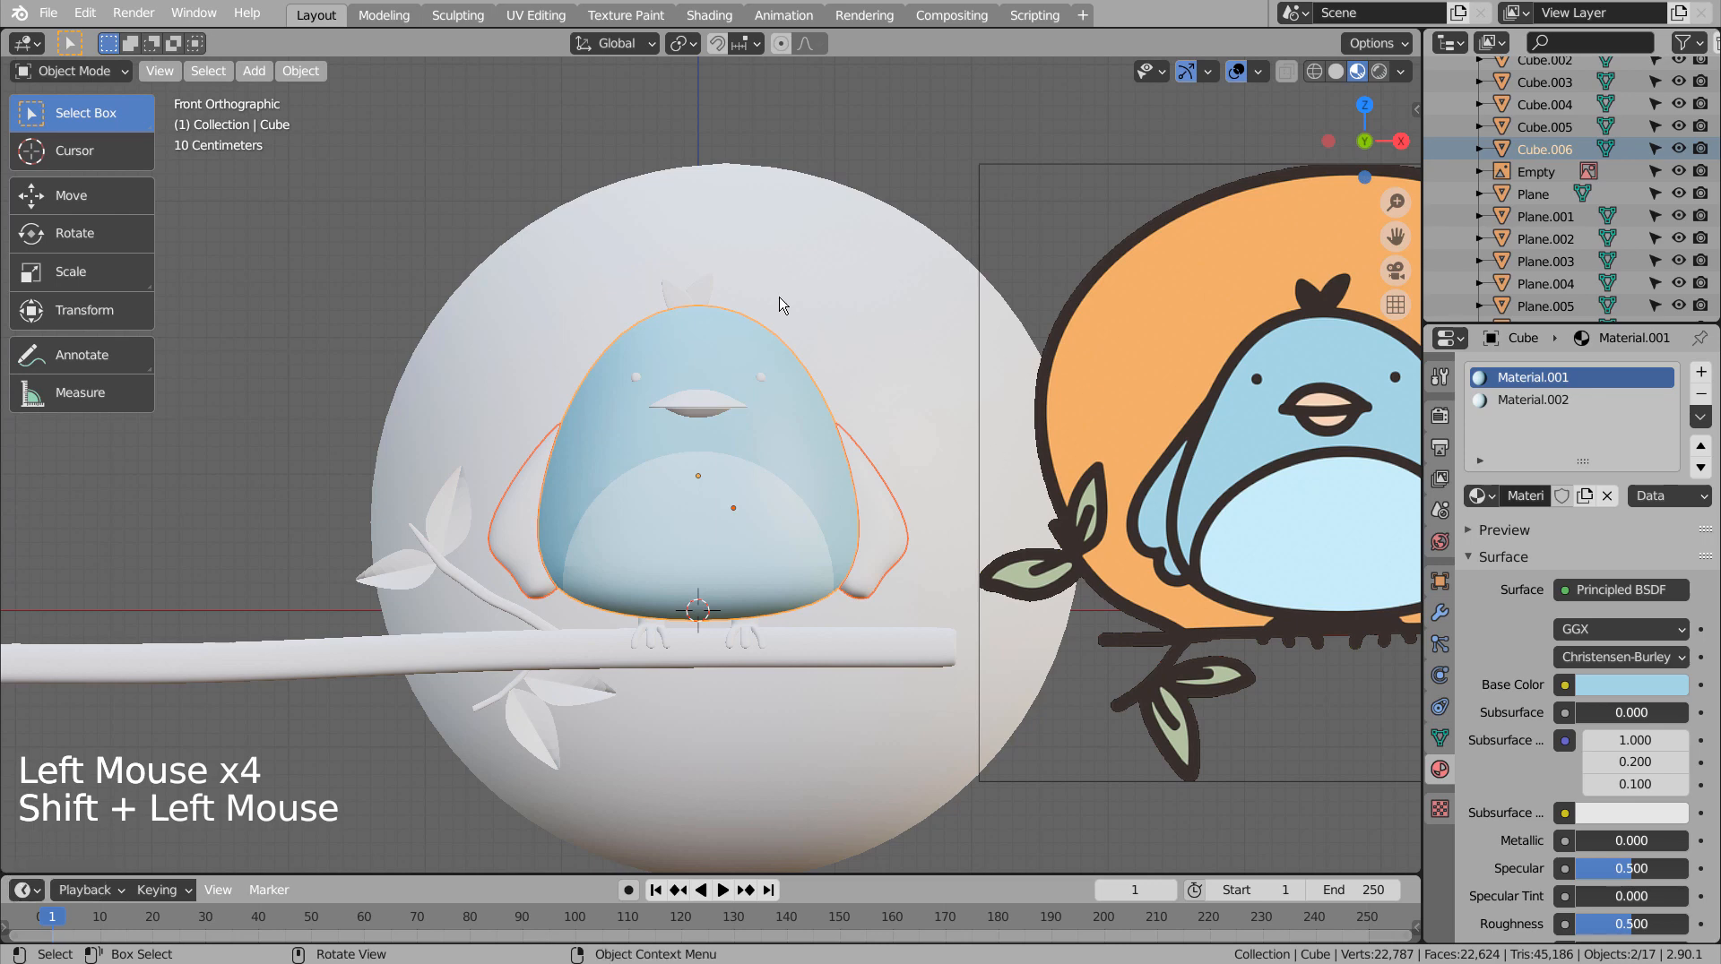
left_click(713, 292)
left_click(753, 343, "shift")
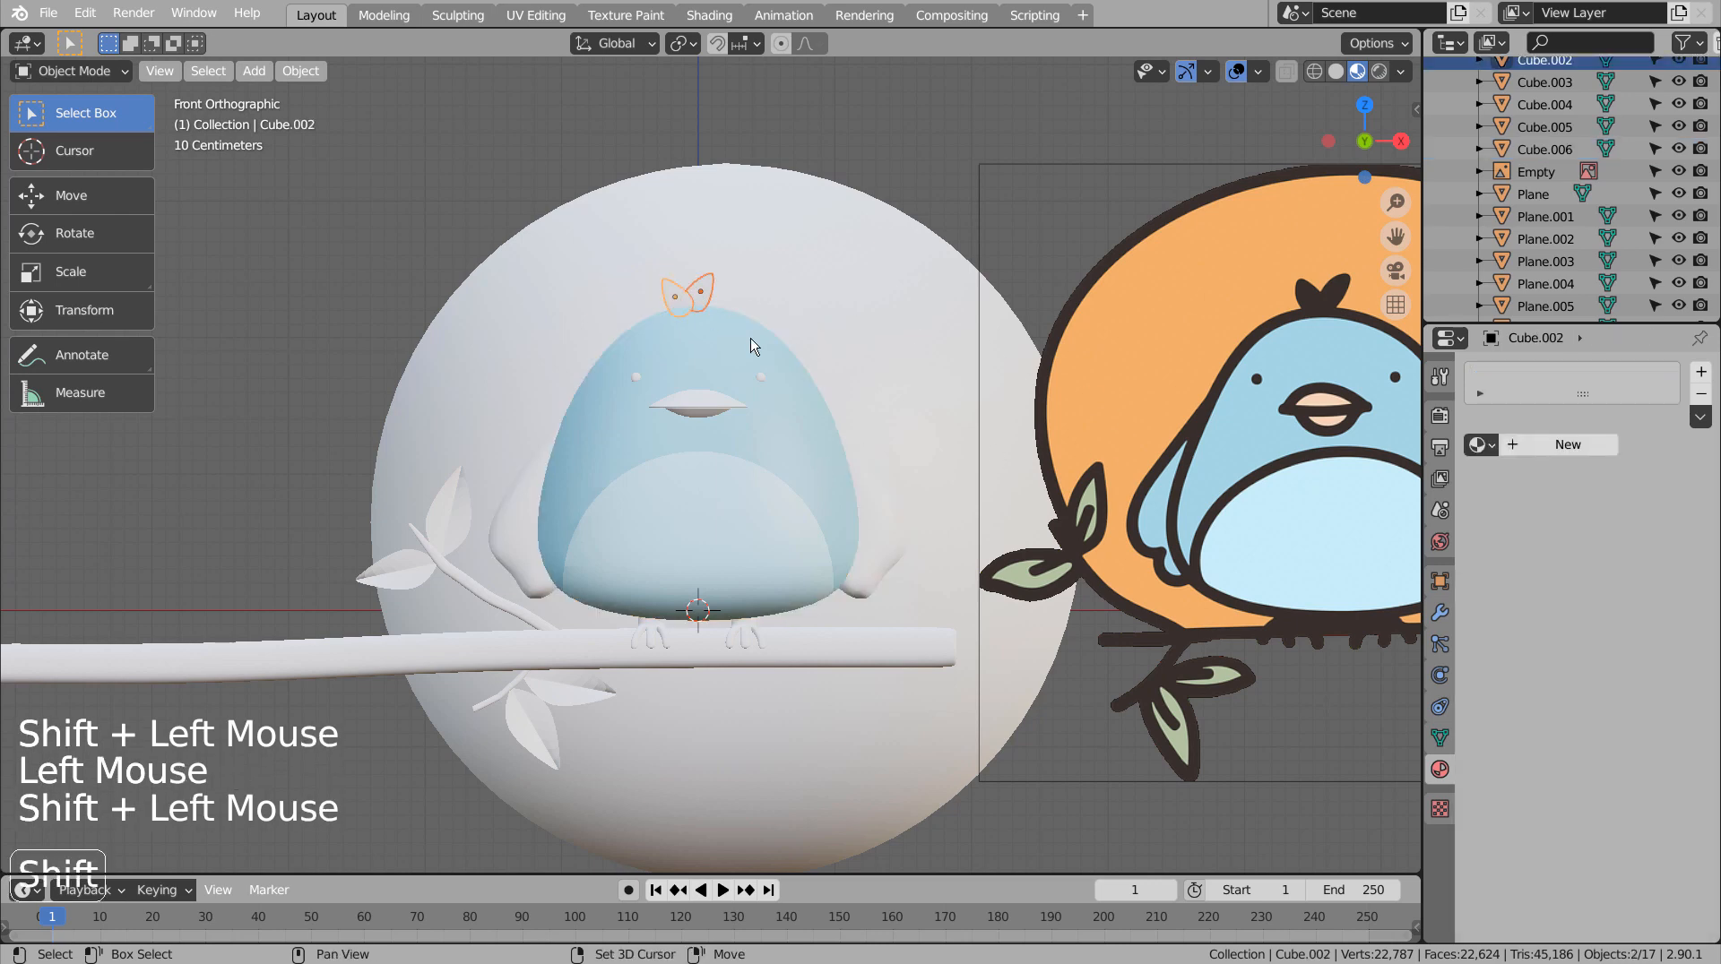
left_click(865, 491, "shift")
left_click(779, 455, "shift")
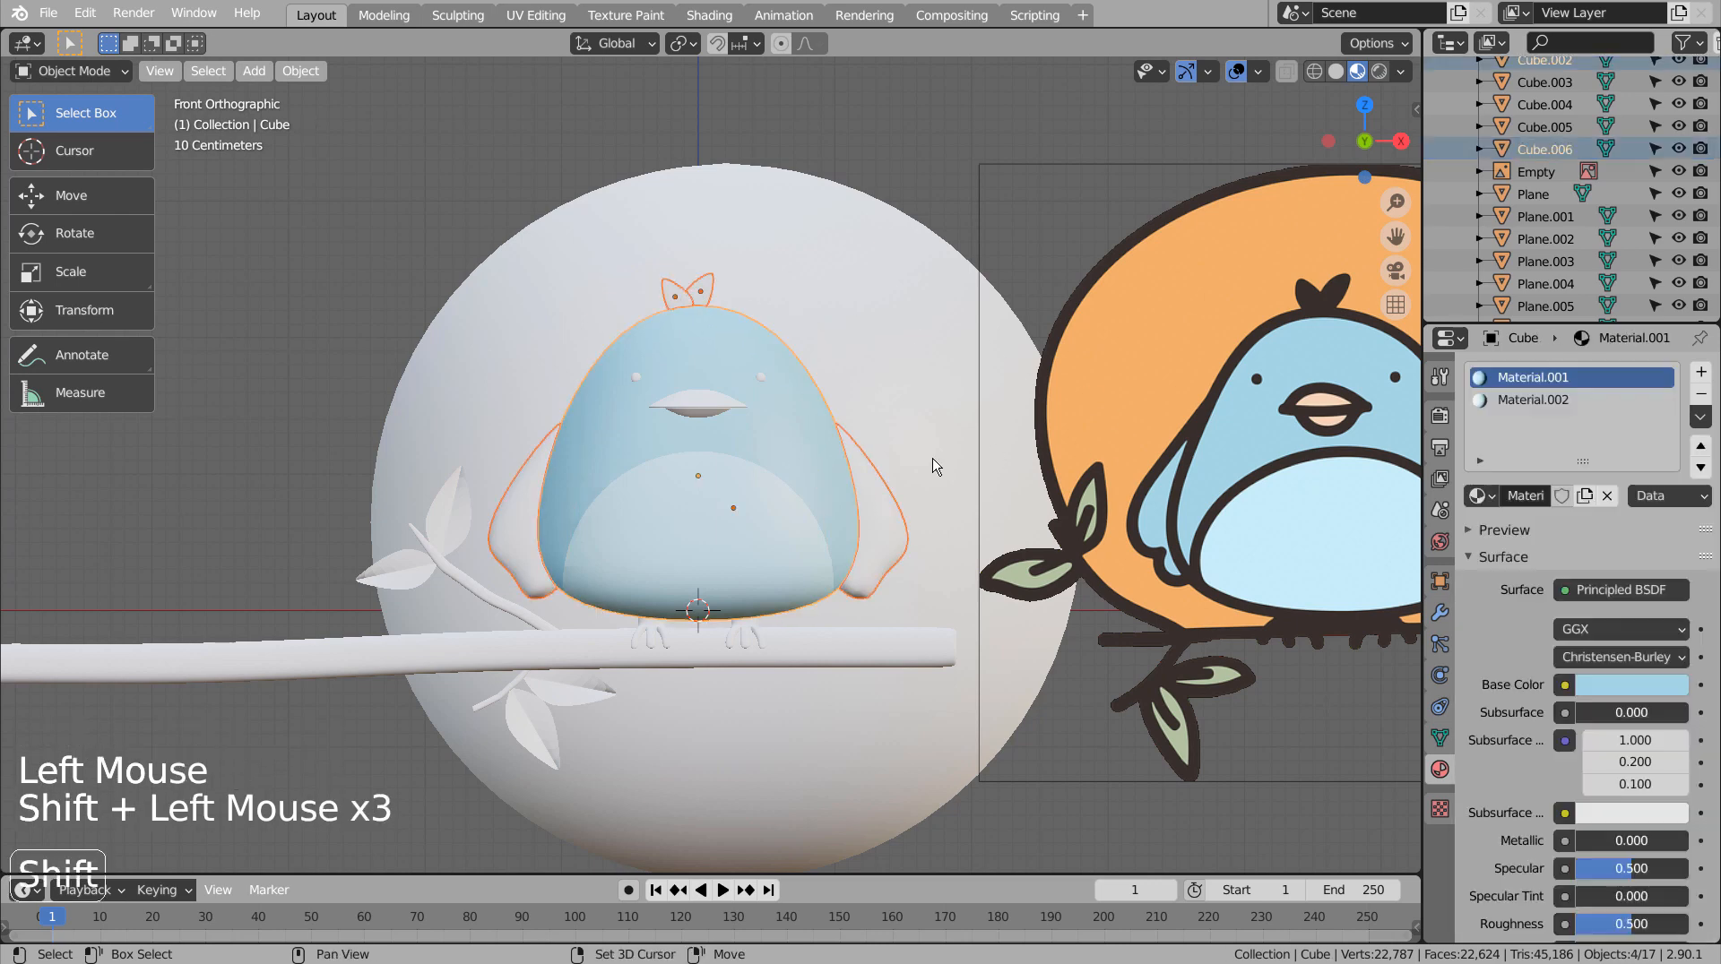
left_click(1700, 417)
left_click(1667, 465)
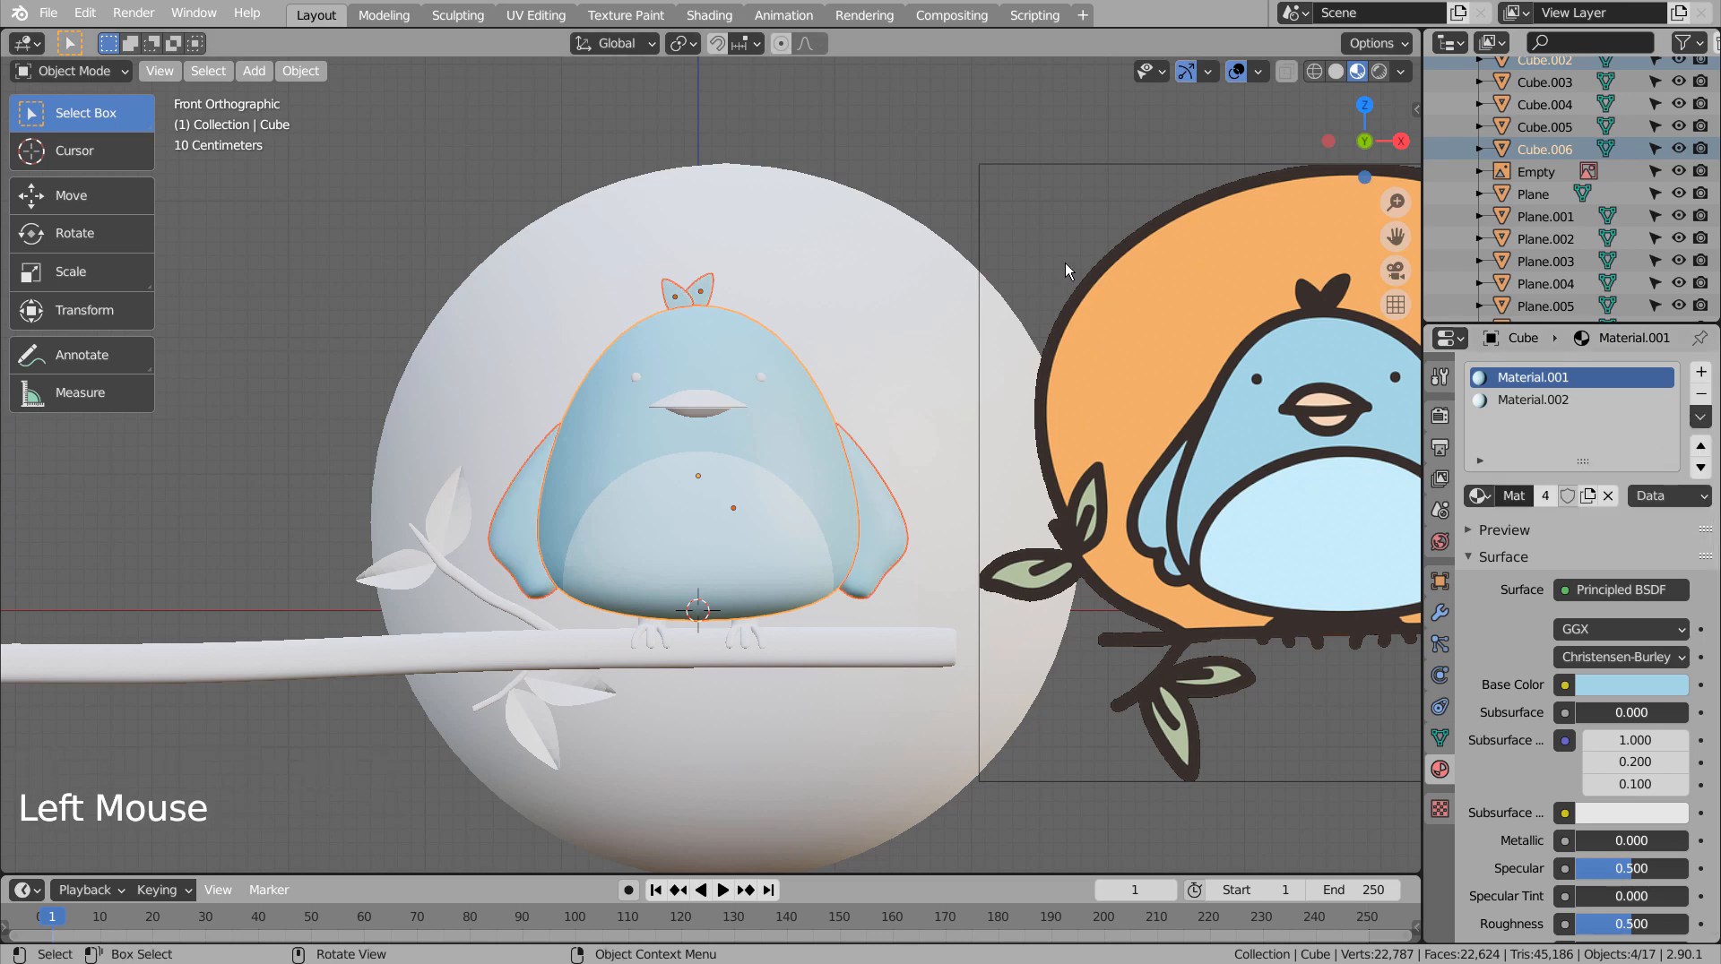
double_click(1049, 180)
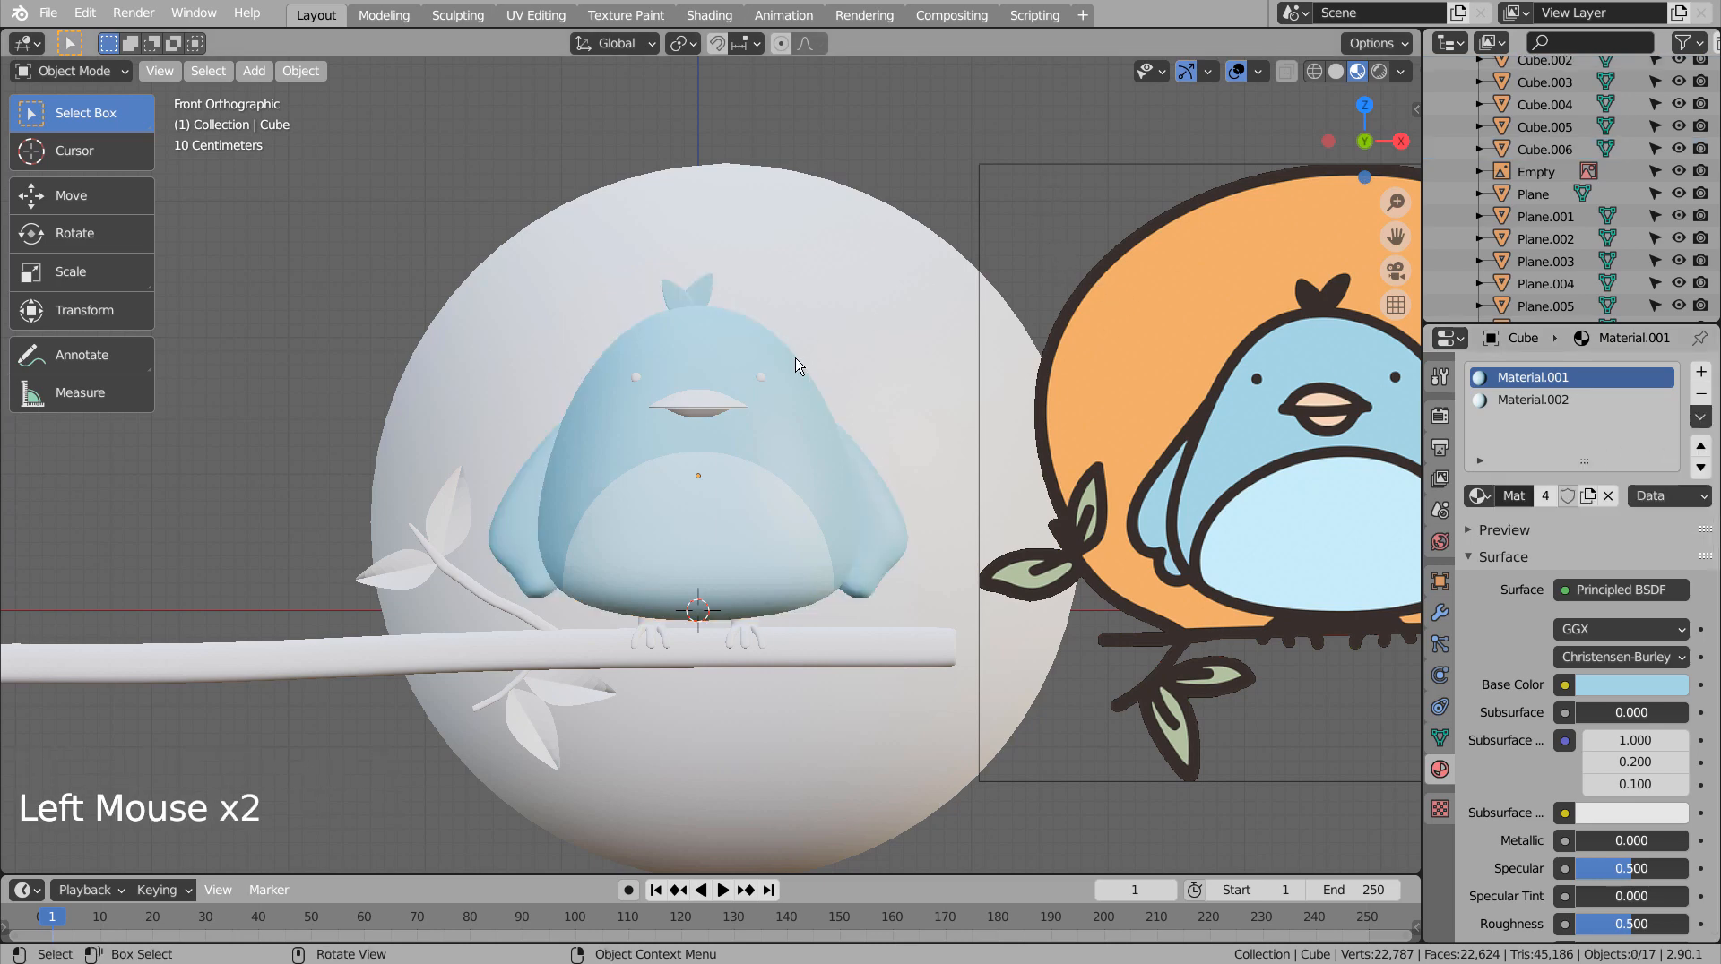
Create a new material for the eyes with a near-black base color of value about 0.209, then deselect them.
left_click(764, 387)
left_click(762, 378)
left_click(1564, 449)
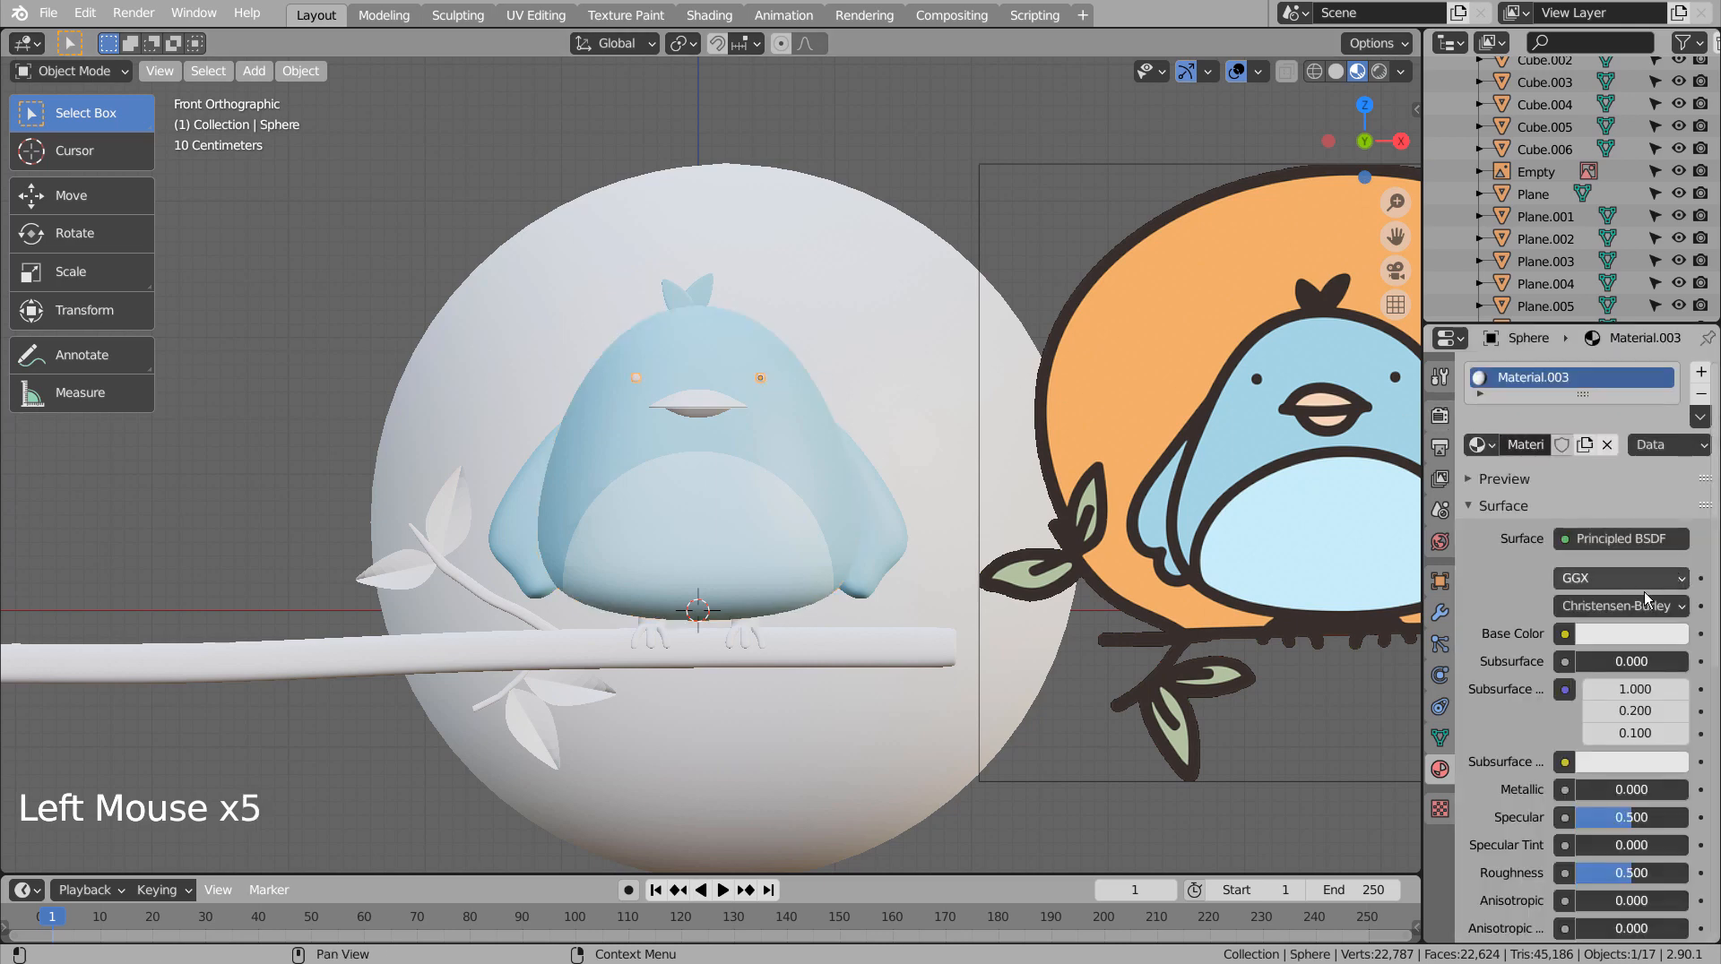
left_click(1635, 633)
left_click_drag(1681, 440, 1672, 475)
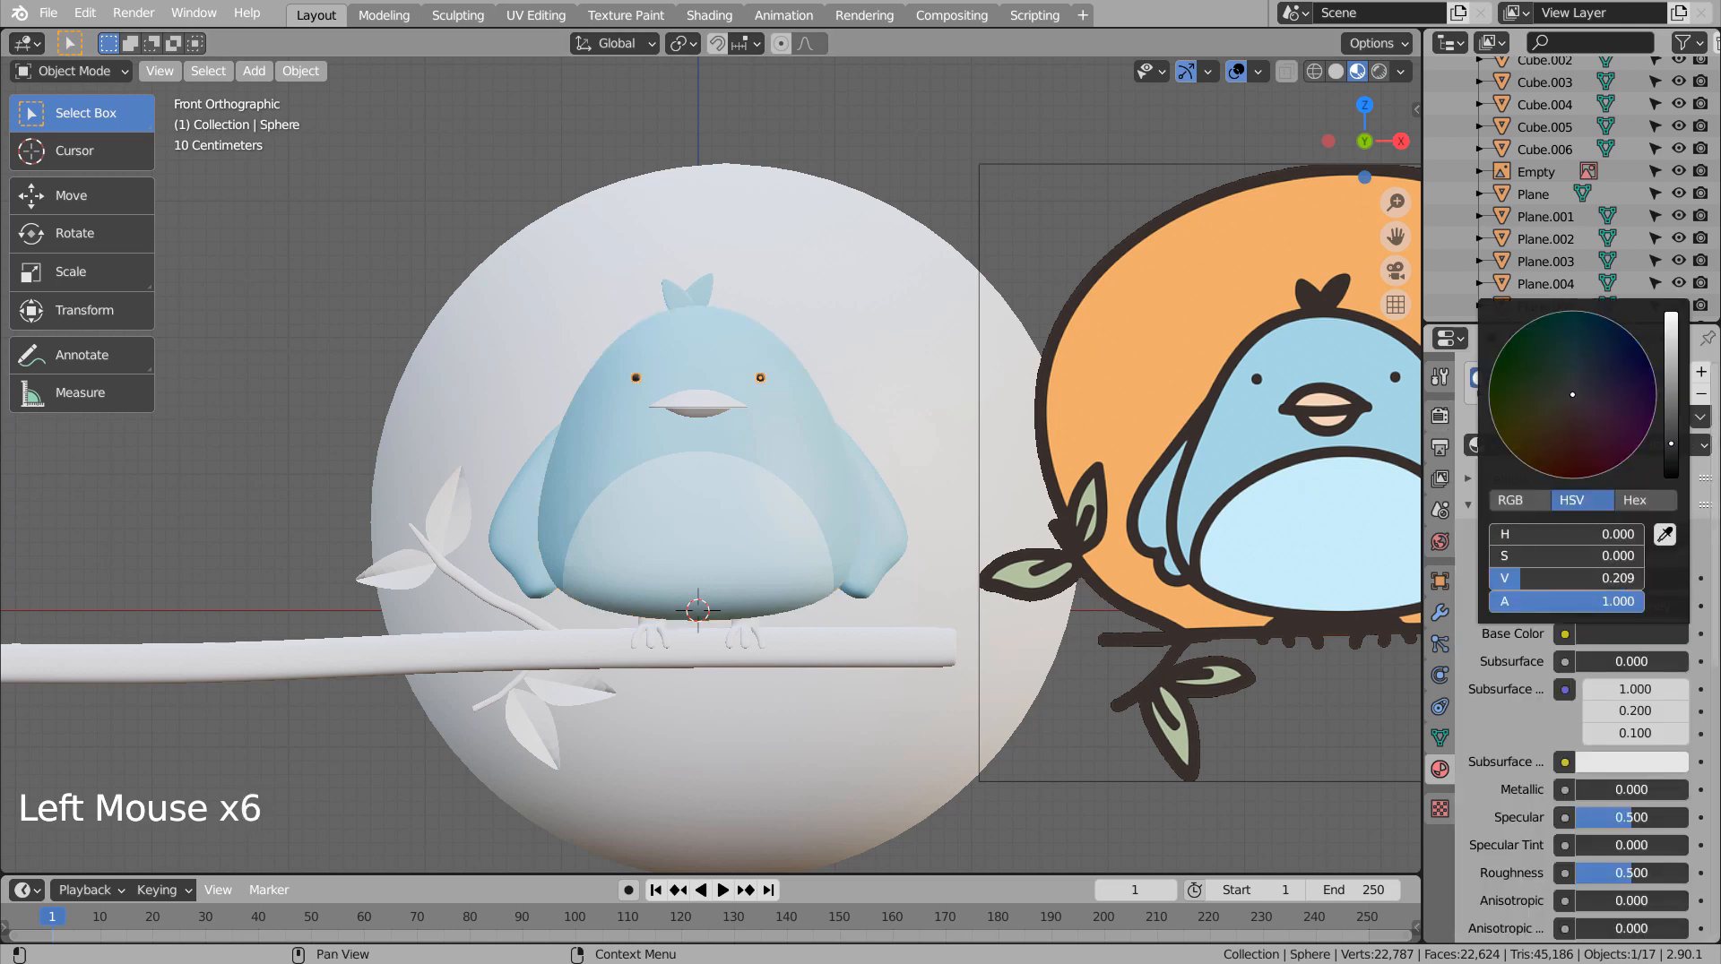
left_click(965, 195)
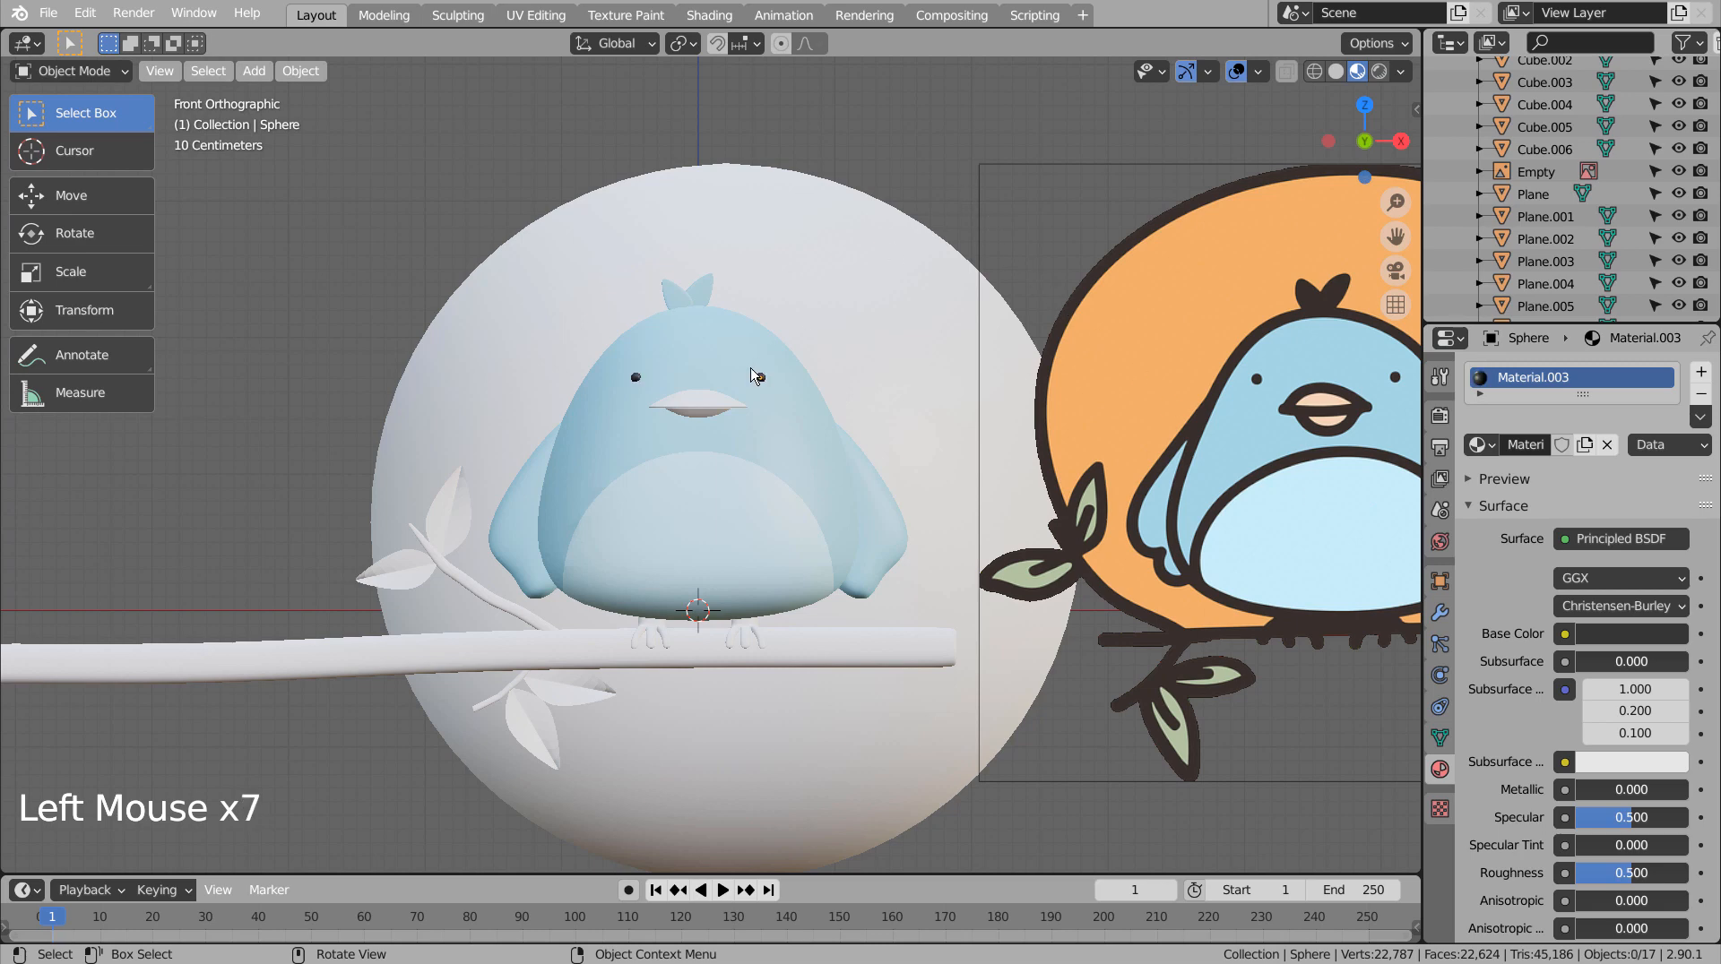
Create a new material for the upper beak with a yellow-orange base color.
left_click(722, 401)
left_click(1562, 445)
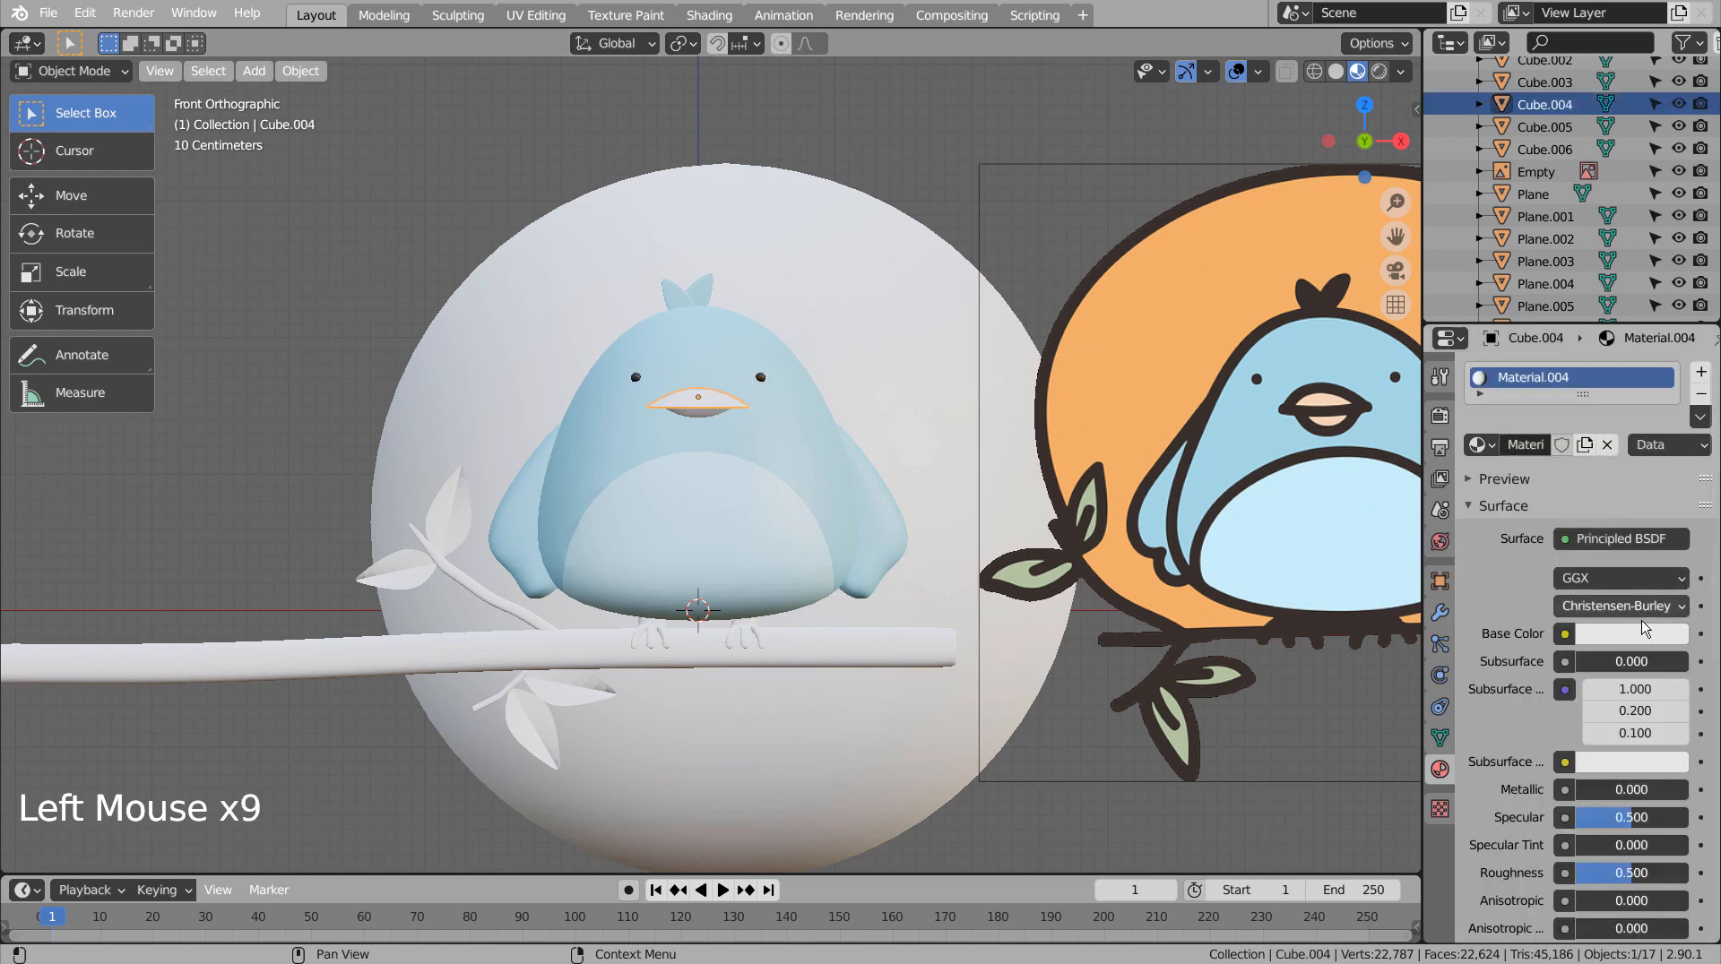
left_click(1646, 633)
left_click(1554, 442)
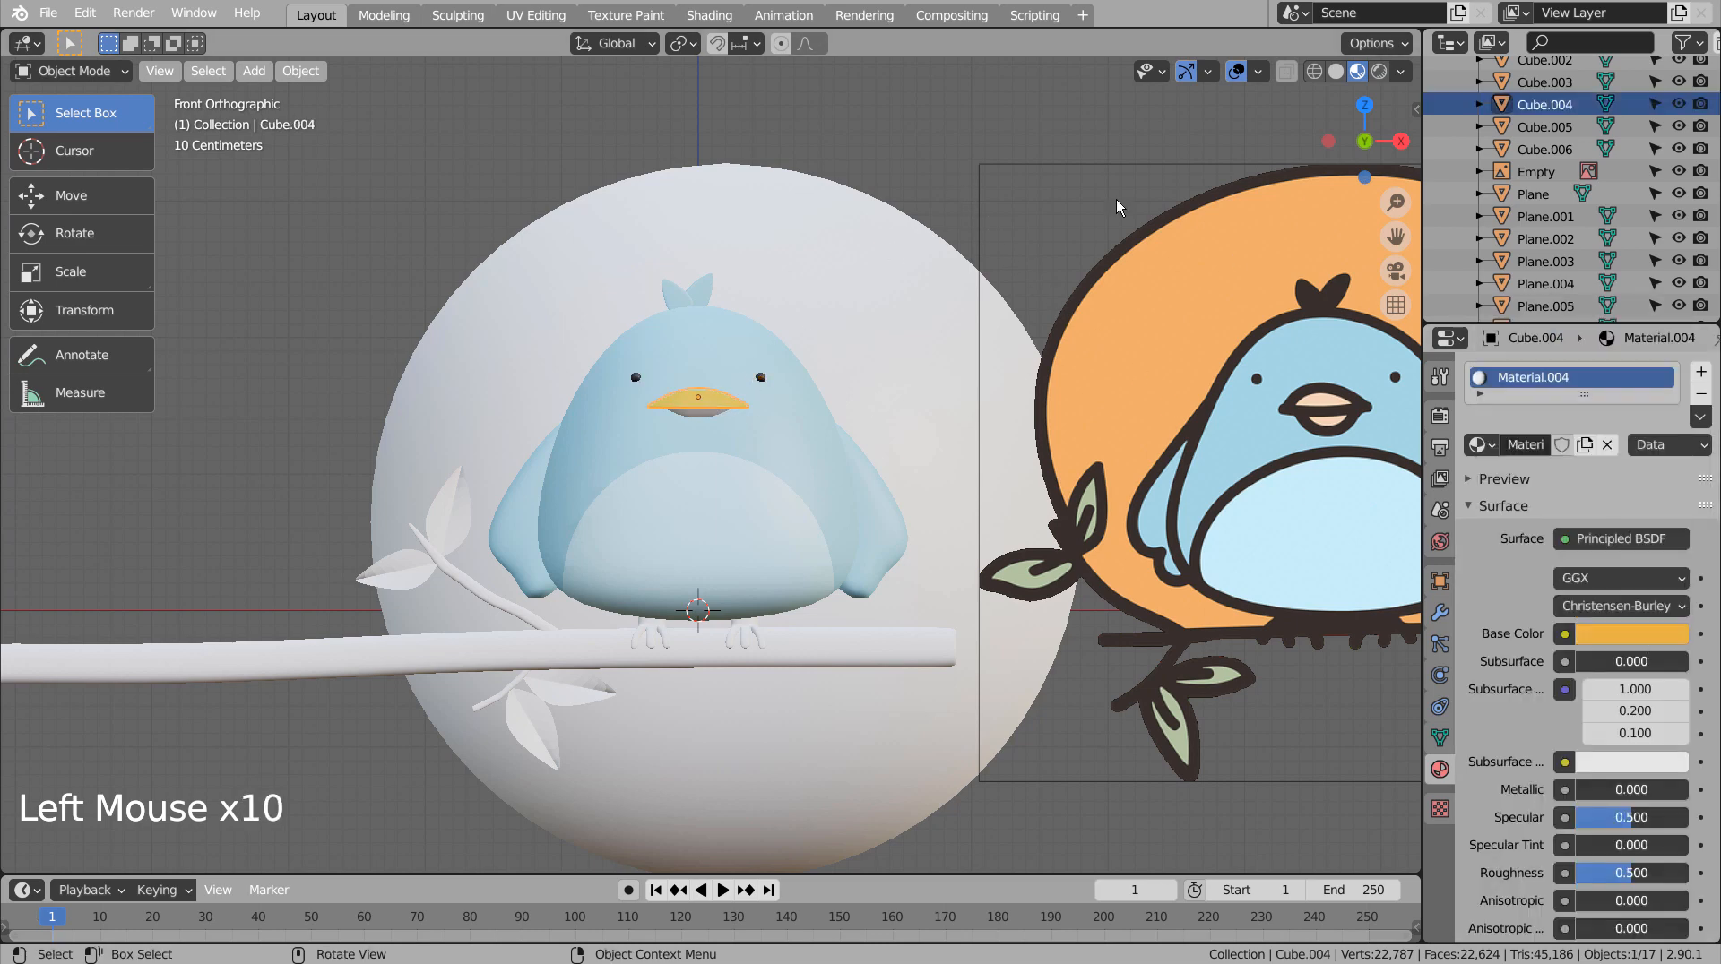
left_click(876, 327)
Copy the upper beak's material to the lower beak, with the upper beak as the active object, then deselect both.
left_click(713, 419)
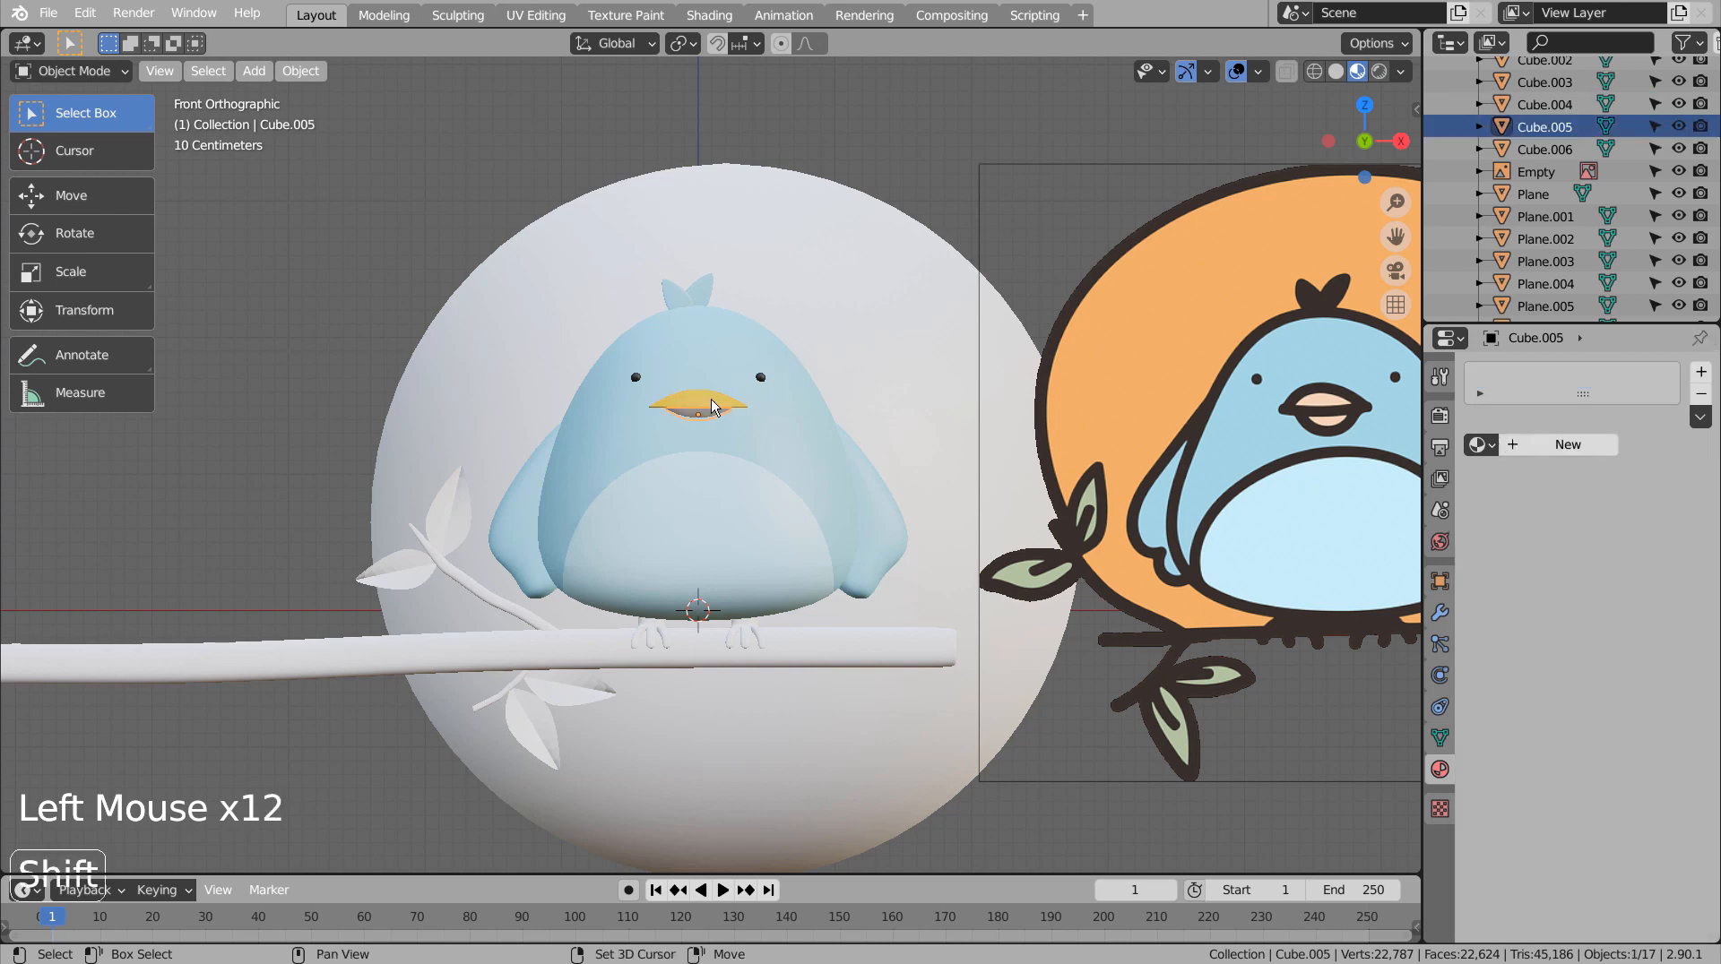
left_click(725, 402, "shift")
left_click(1703, 419)
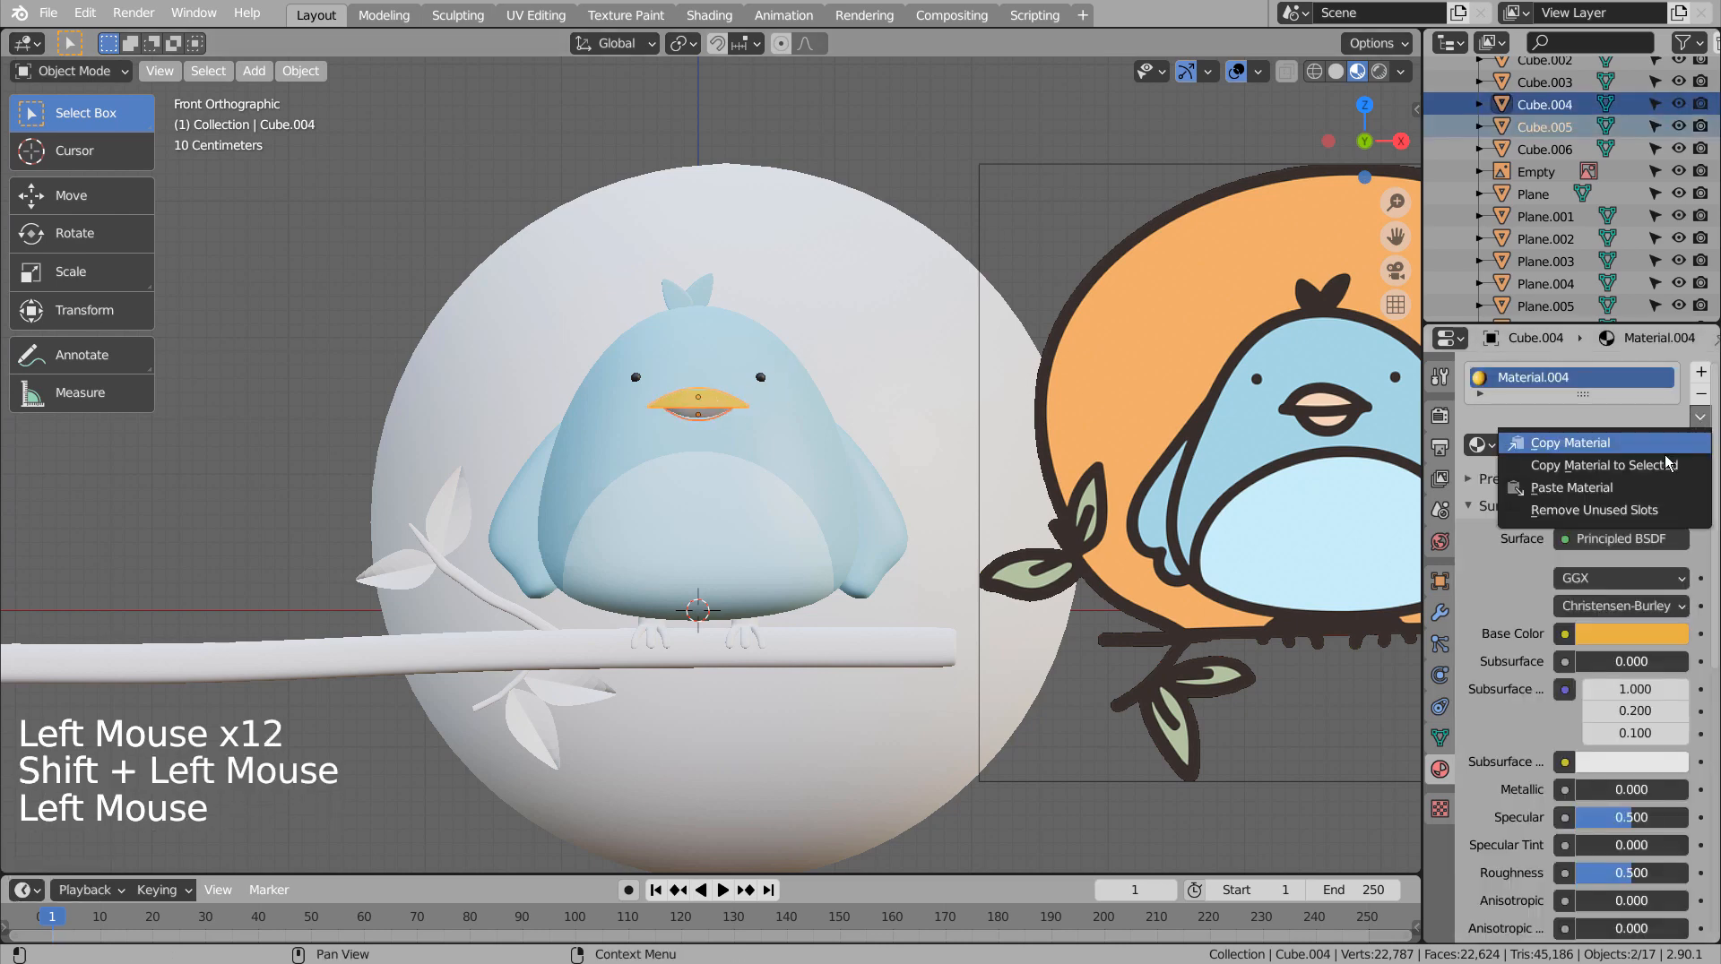
left_click(1573, 471)
left_click(1054, 164)
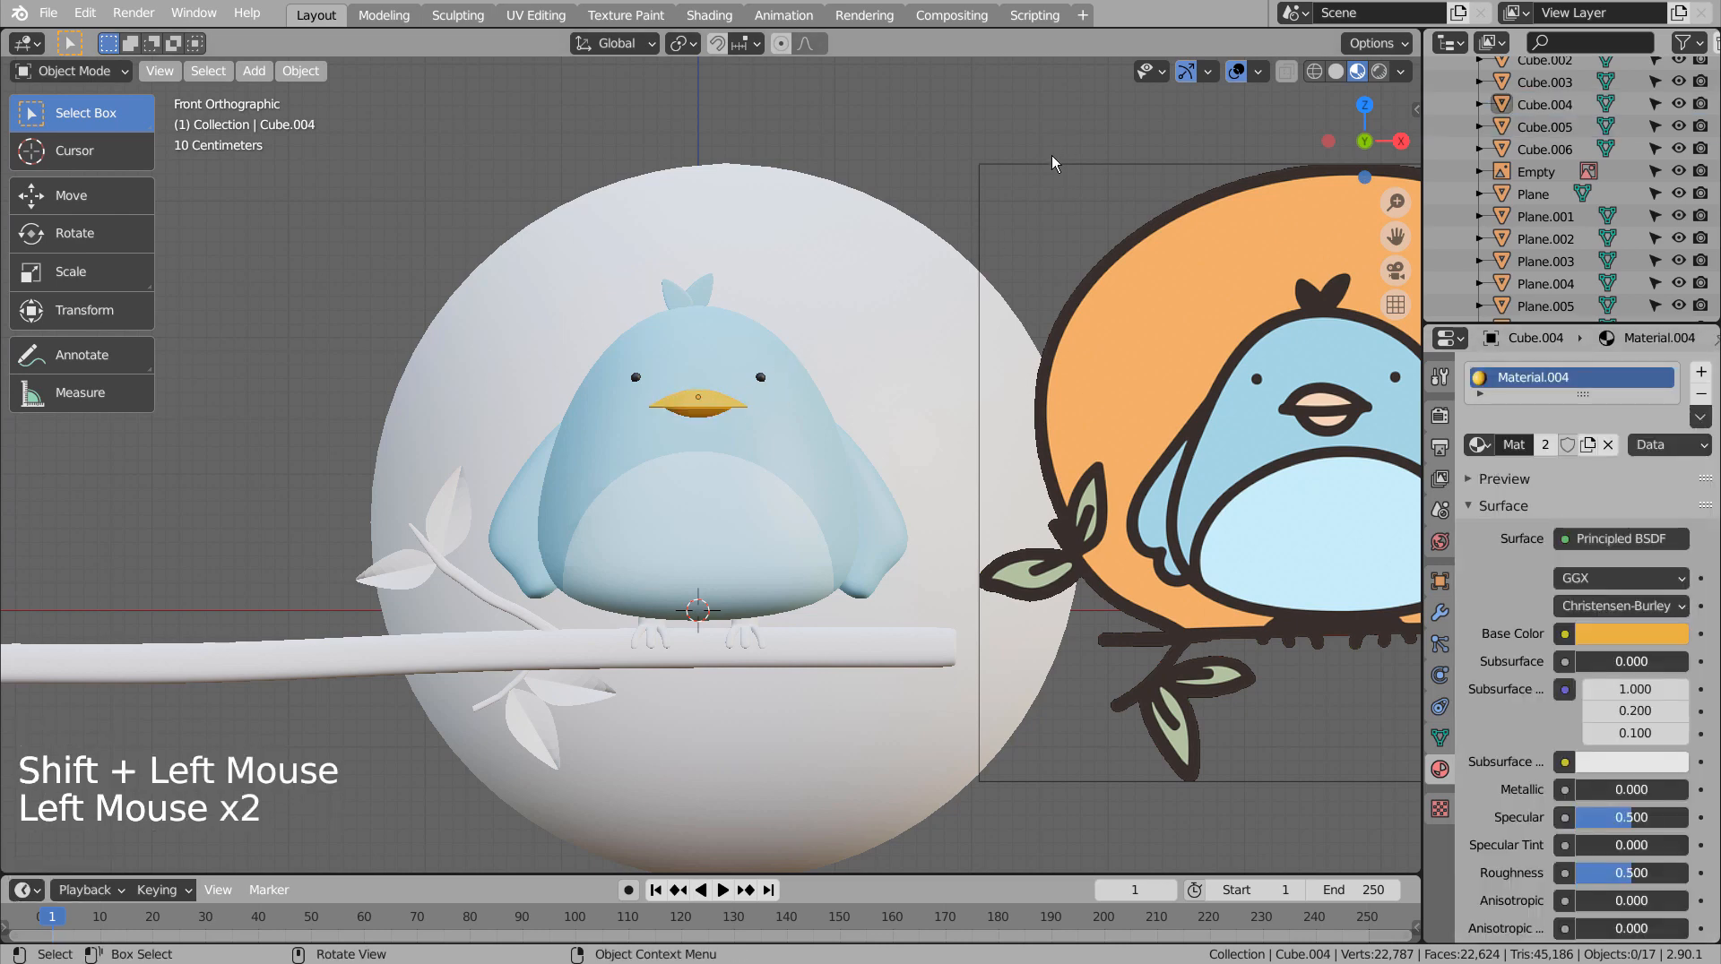
Try to raise the lower beak slightly along the Z axis, then undo the move.
left_click(713, 421)
key("g")
key("z")
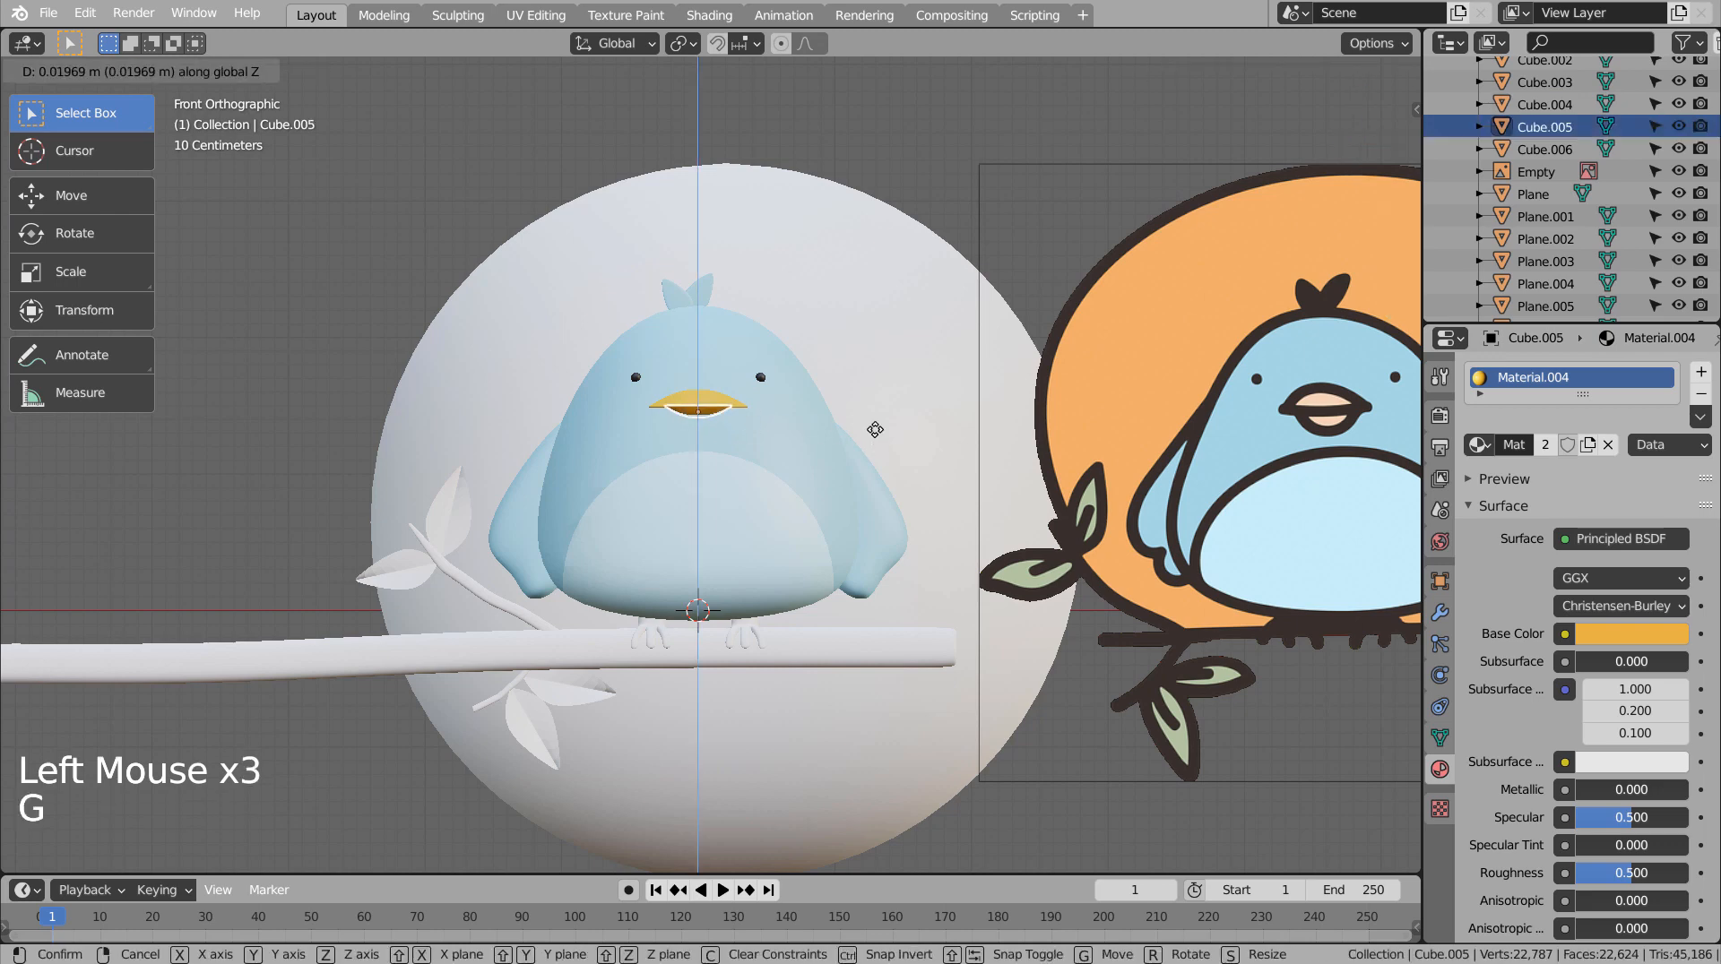
left_click(875, 430)
left_click(995, 234)
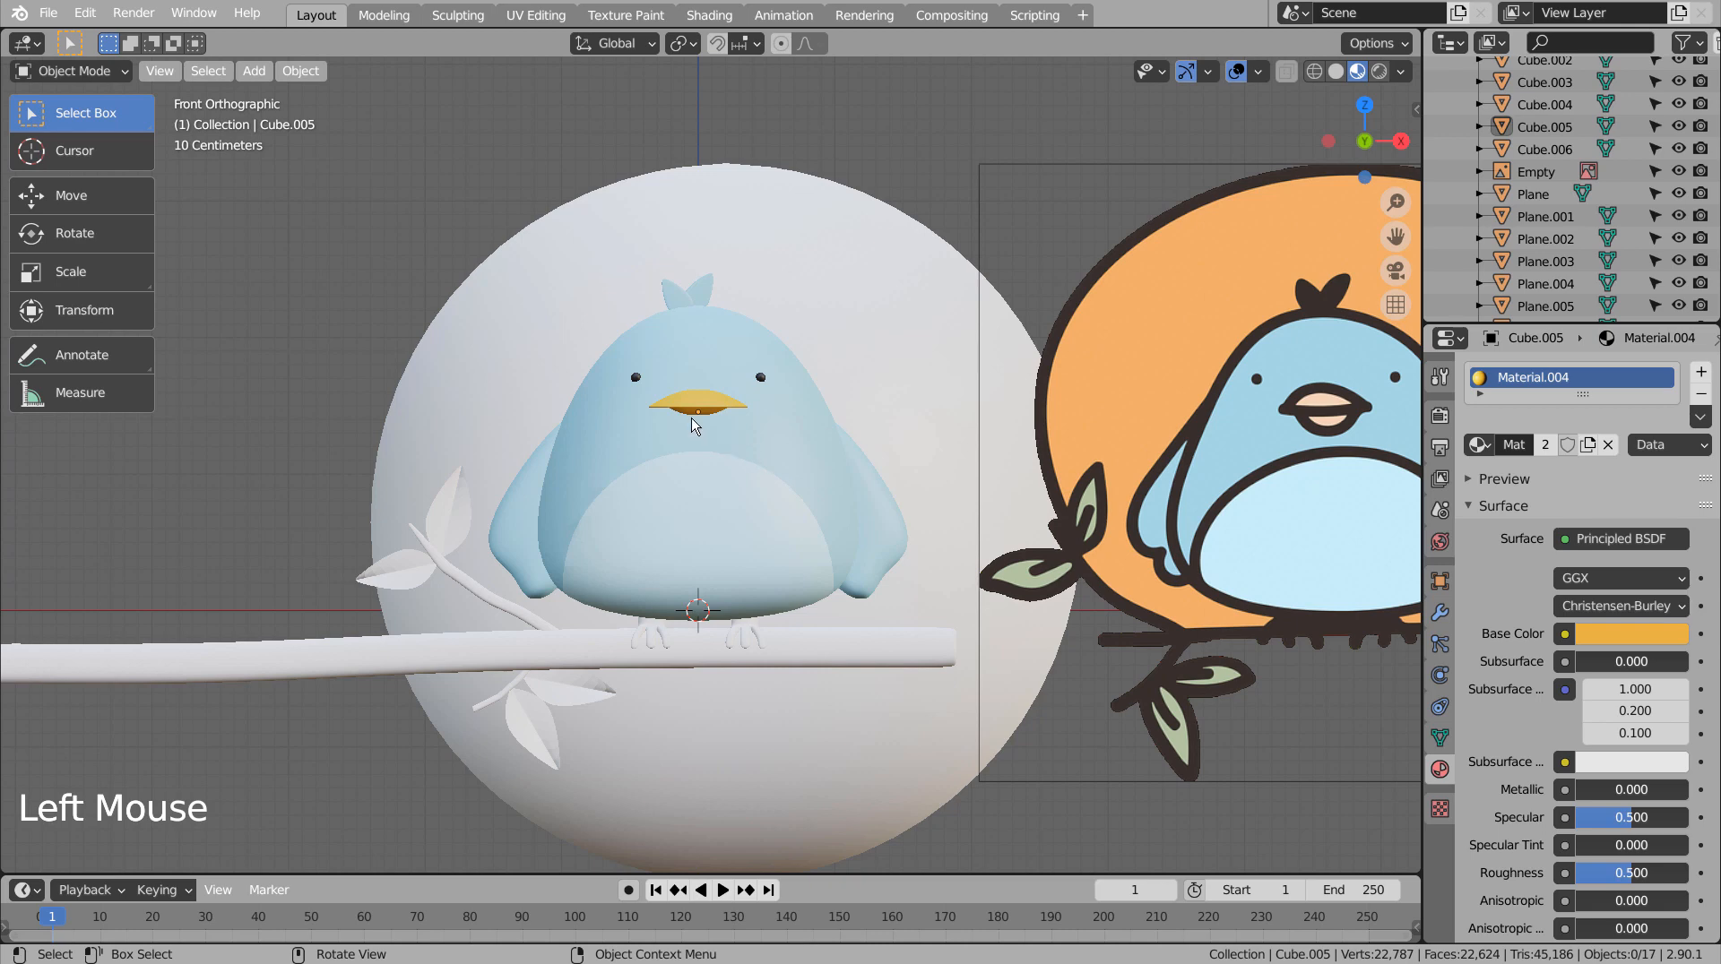
key("ctrl+z")
key("ctrl+z")
left_click(919, 315)
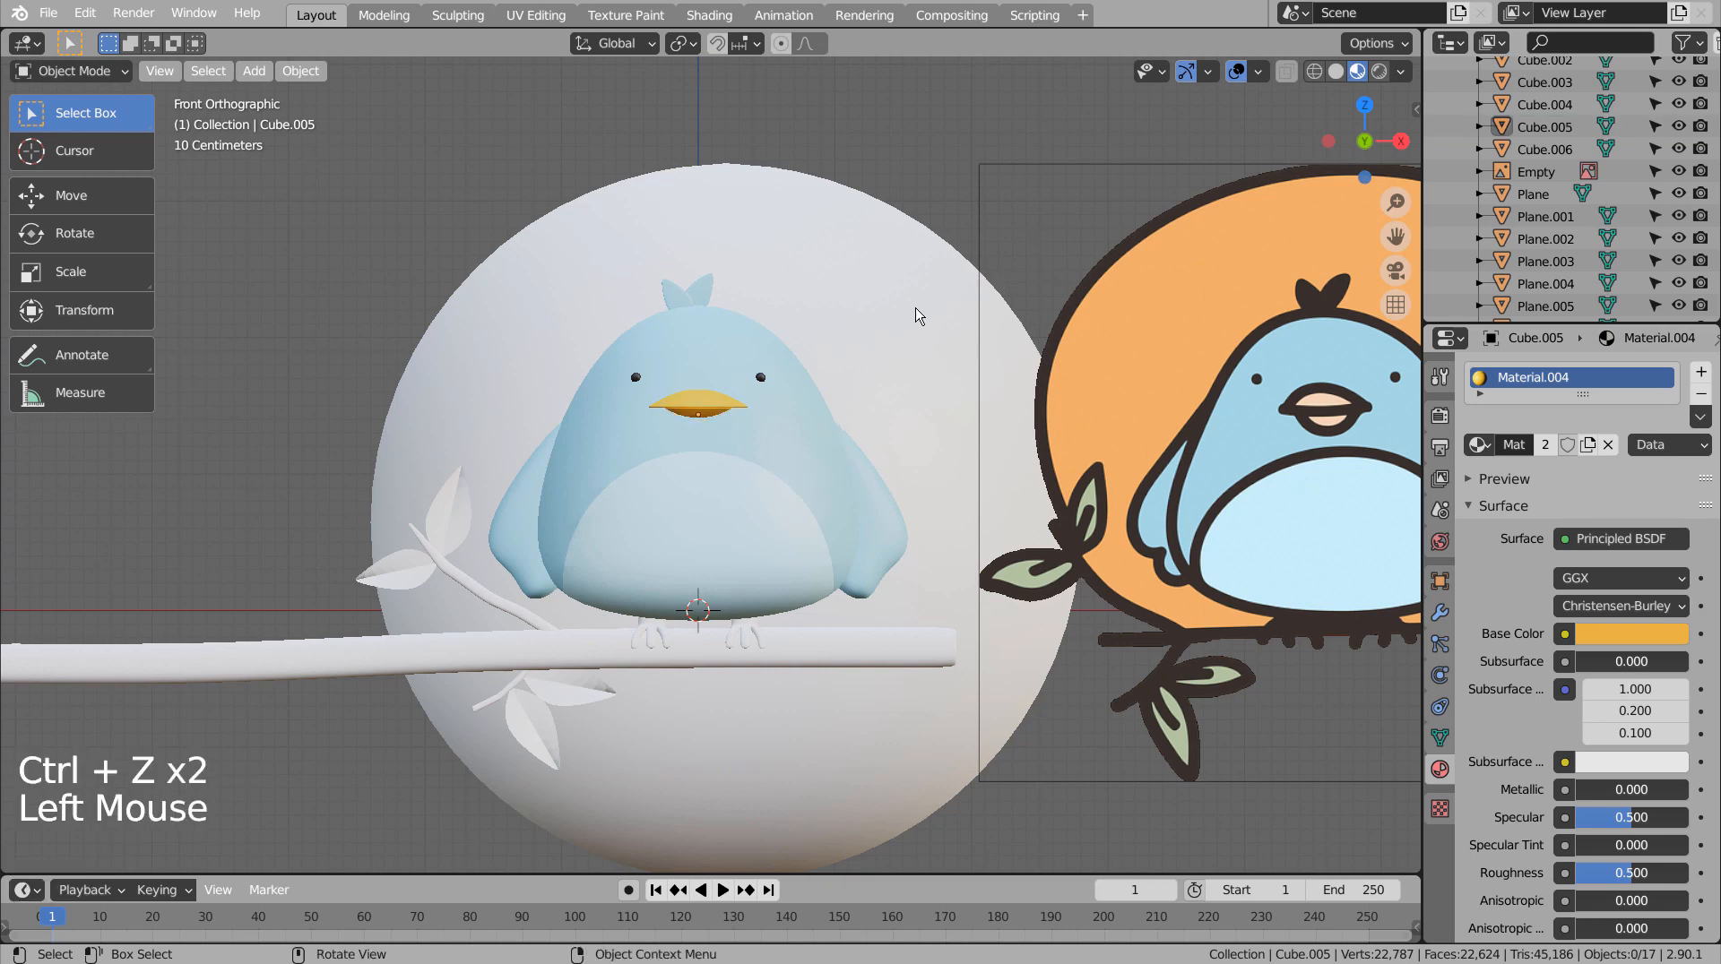
Move the lower beak slightly along the Z axis to adjust the mouth opening, then deselect everything.
left_click(716, 424)
key("g")
key("z")
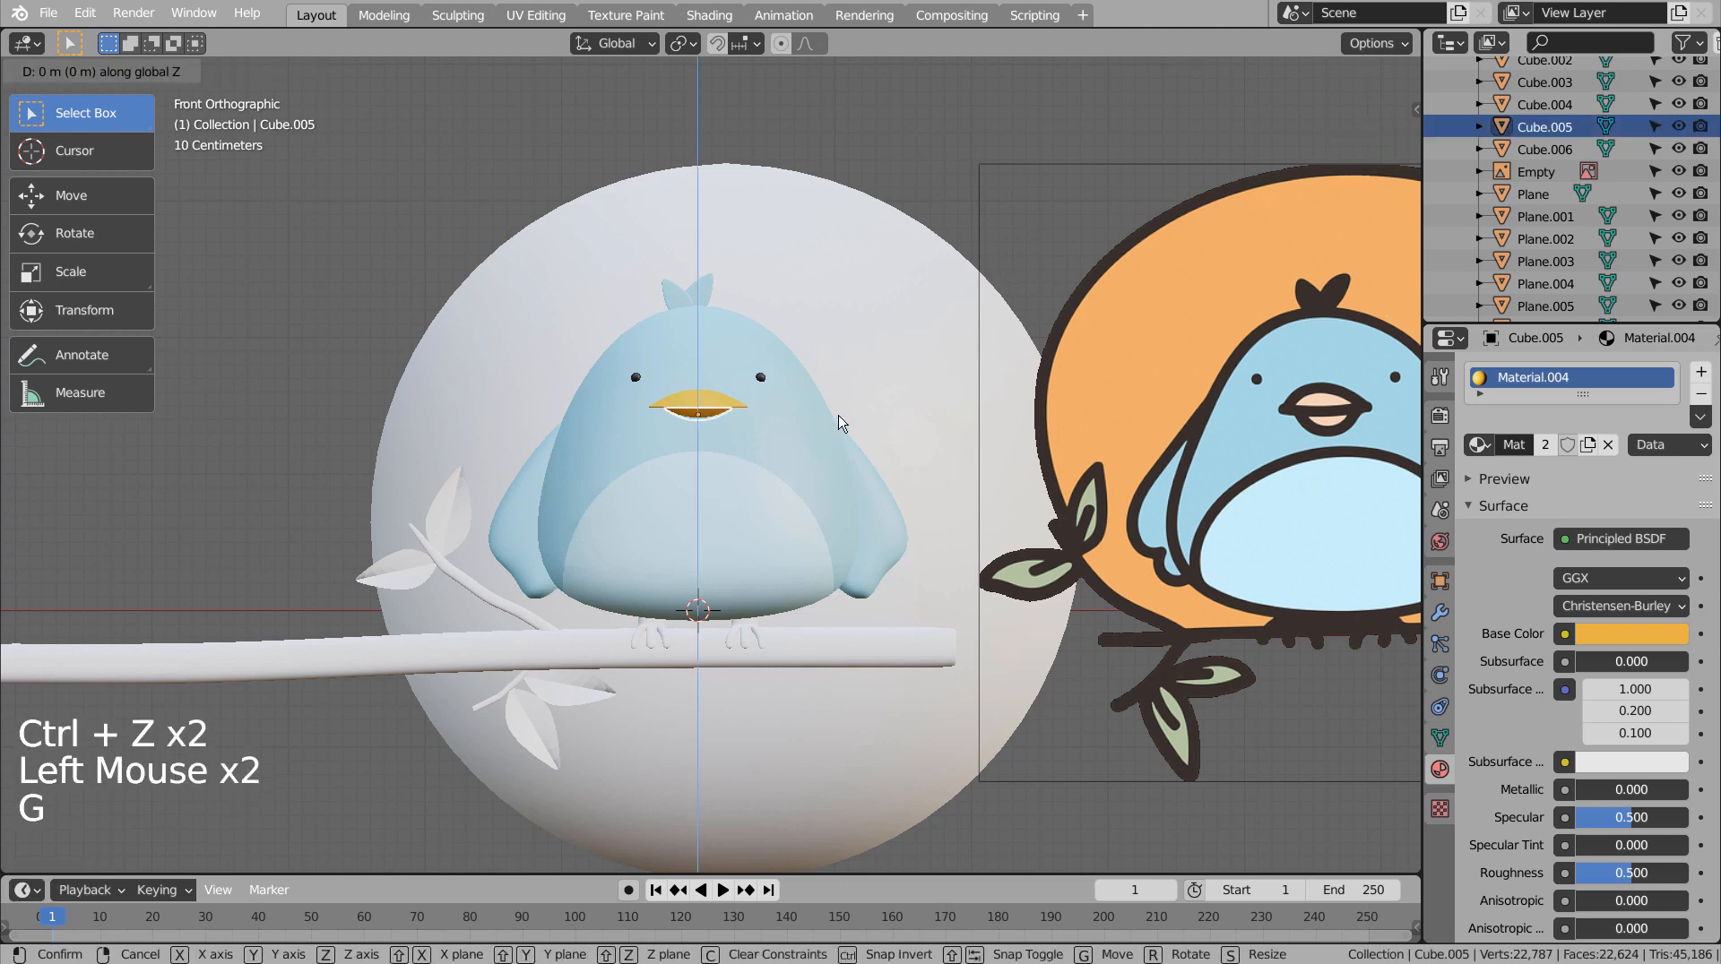
left_click(838, 415)
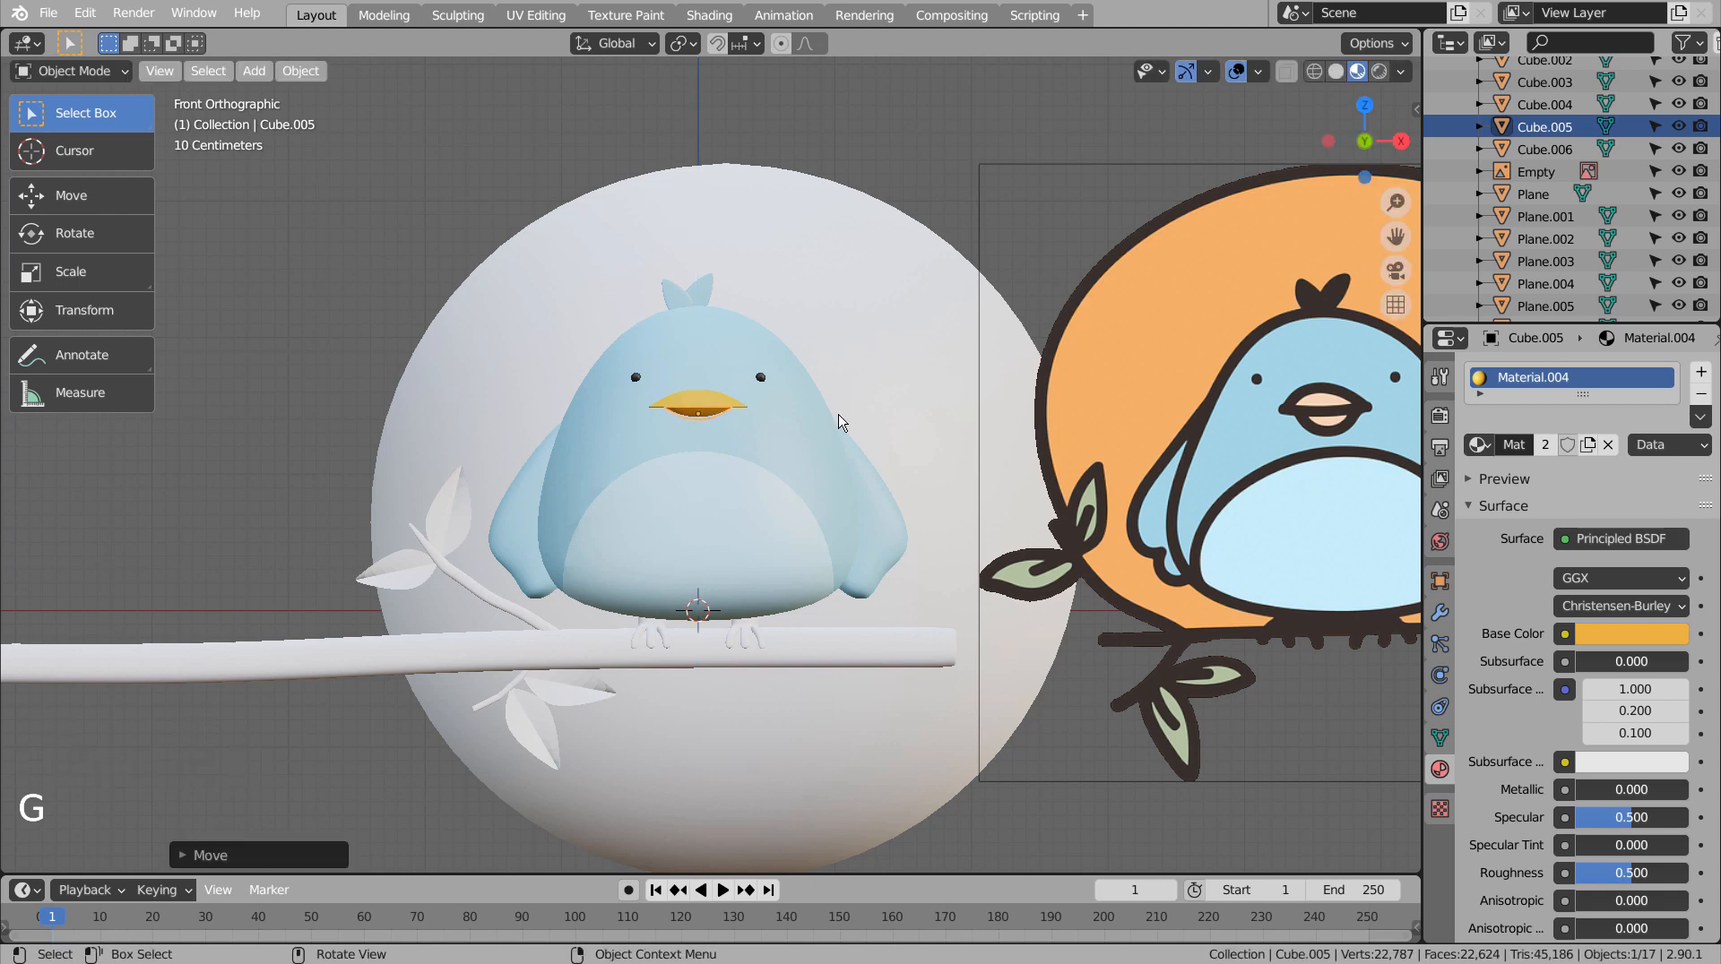
left_click(995, 296)
left_click(1062, 213)
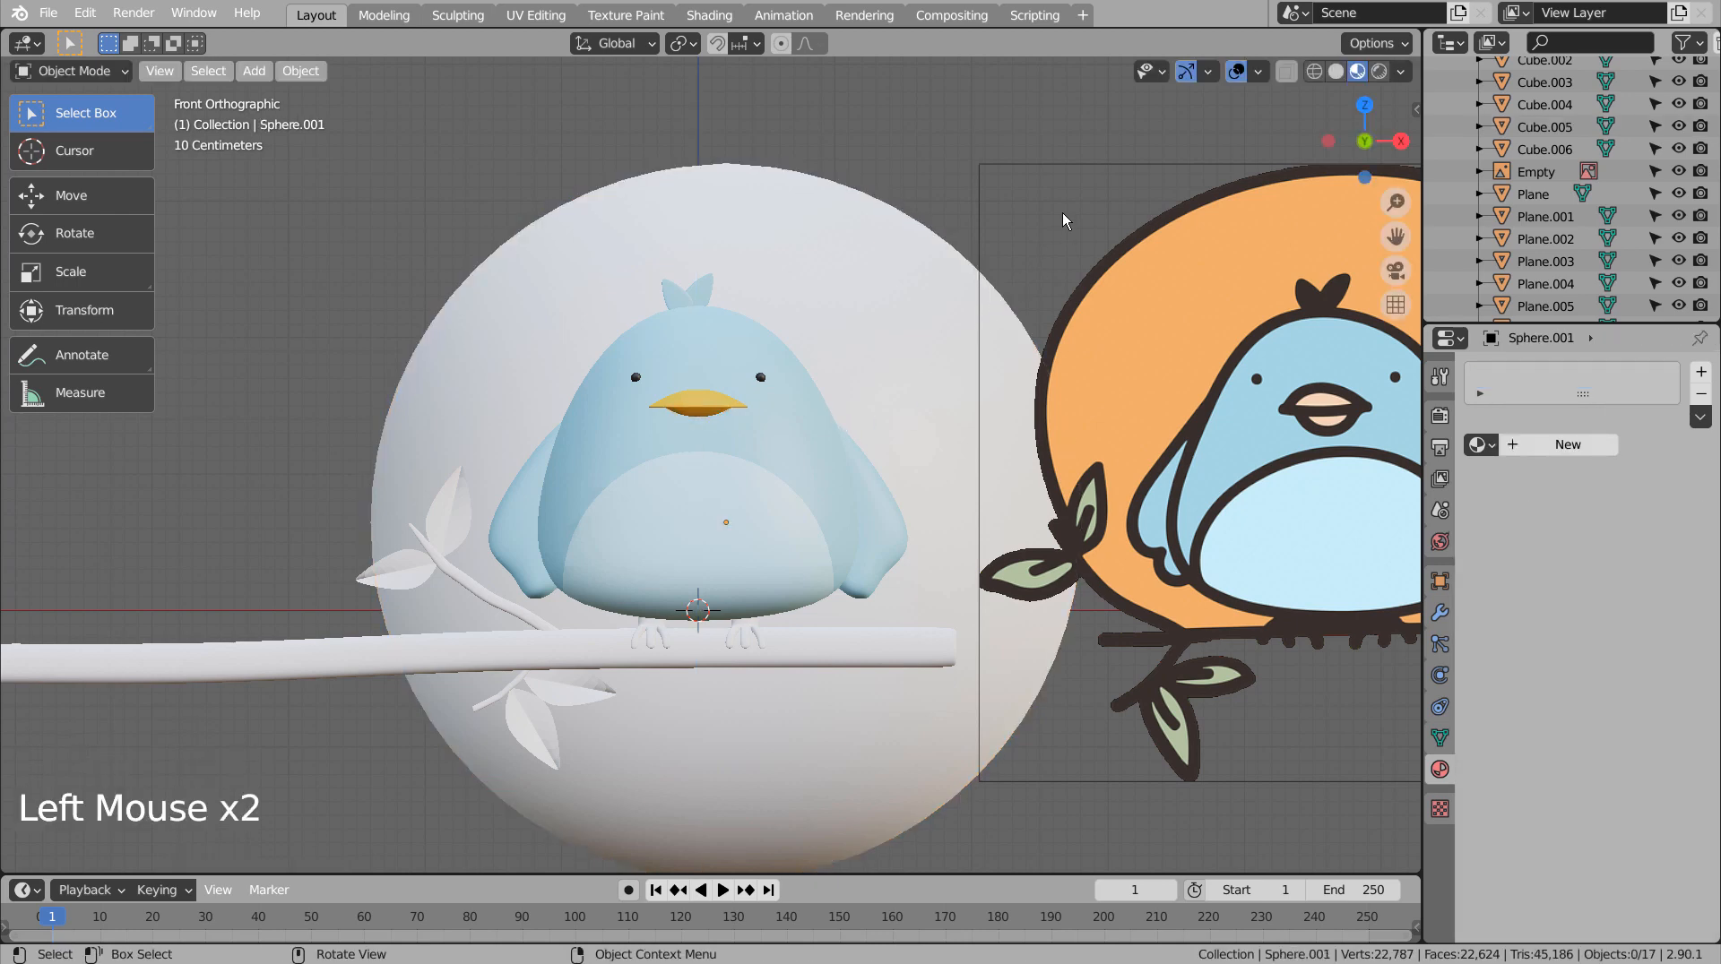
Create a new material for the bird's feet with a dark gray base color of value 0.273, then deselect them.
left_click(838, 653)
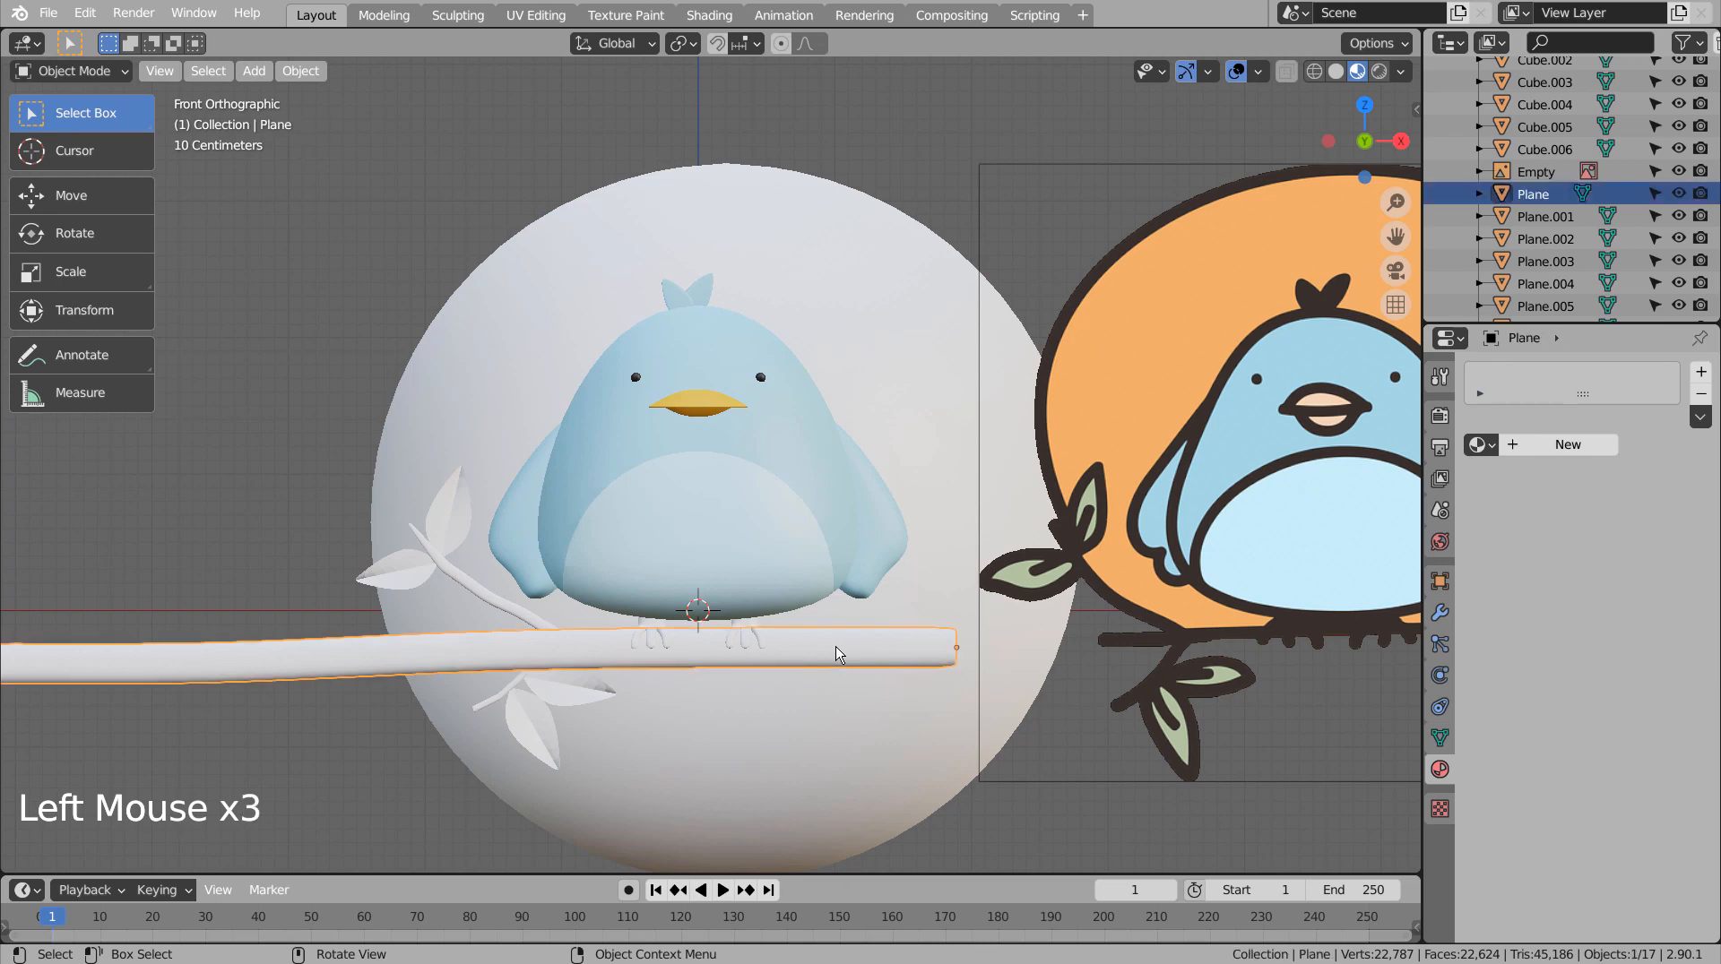
left_click(743, 630)
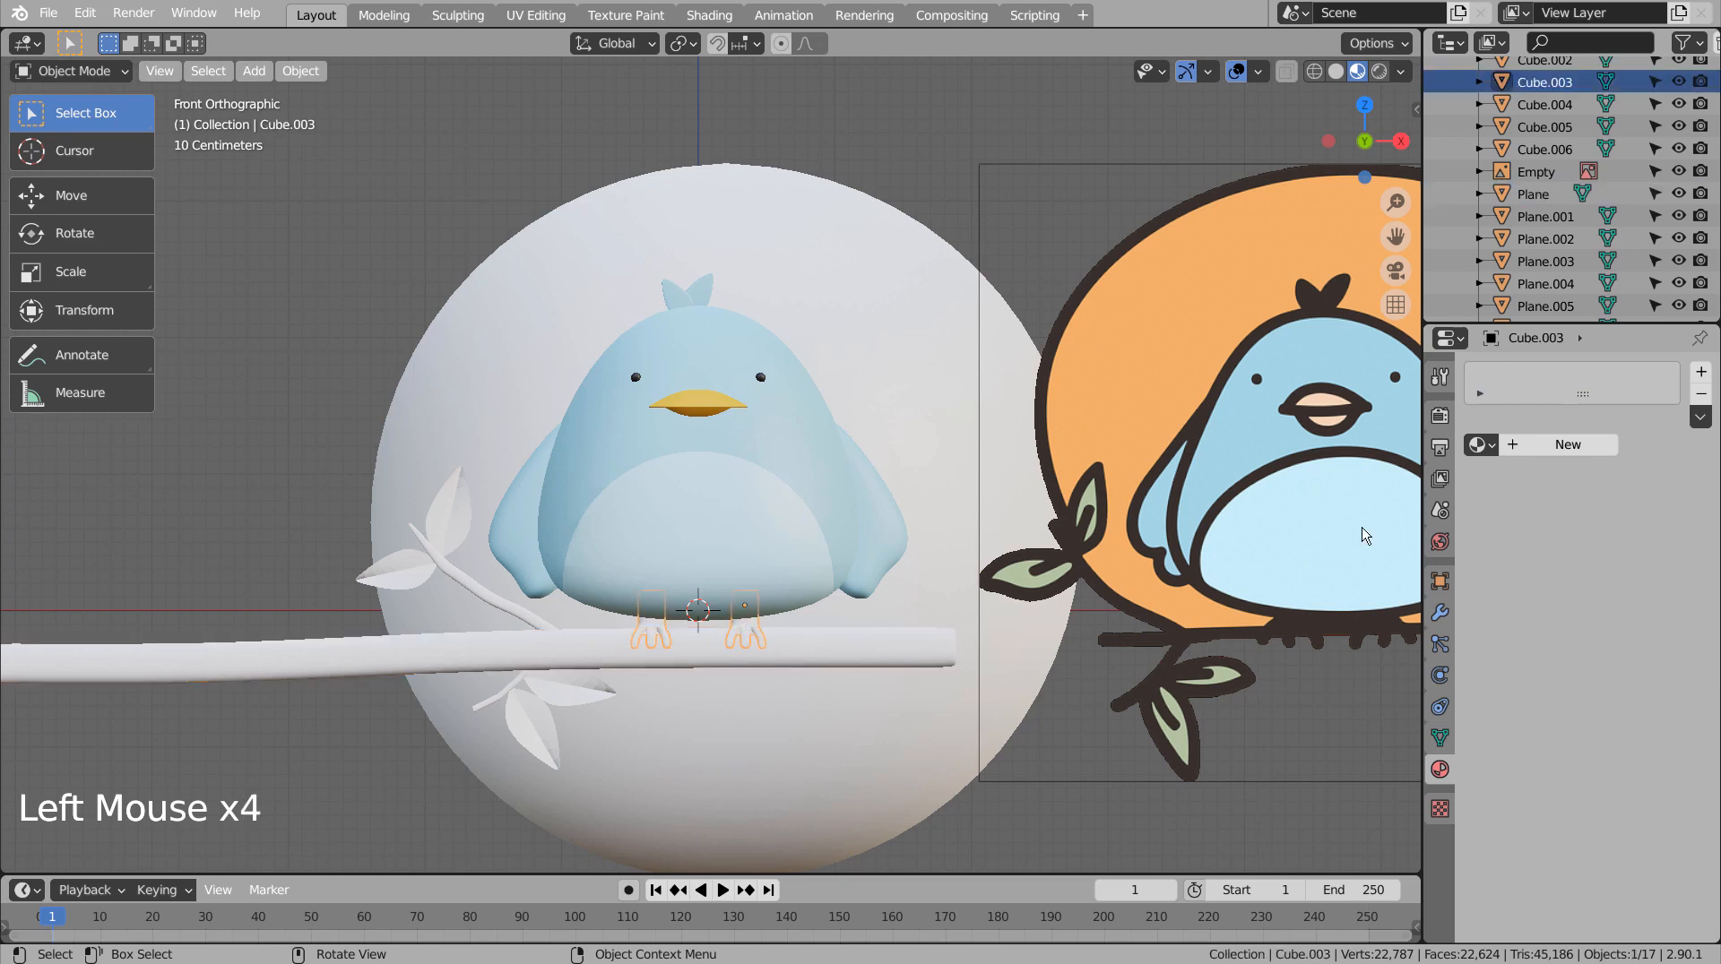
left_click(1568, 445)
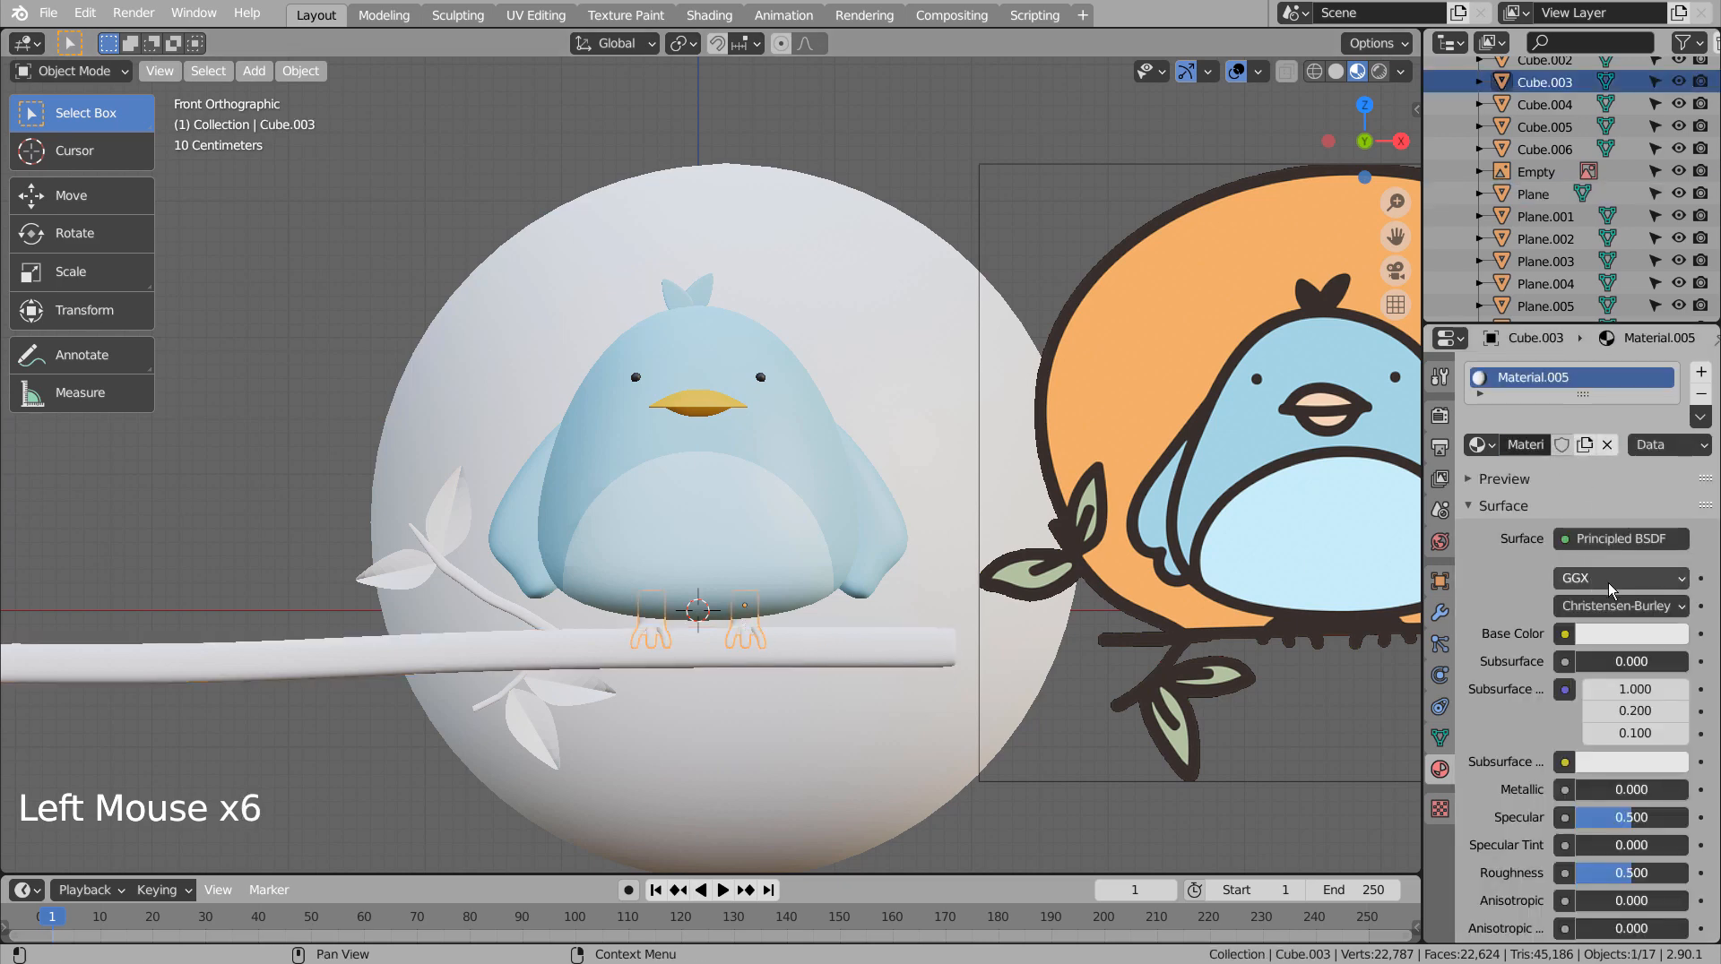
left_click(1631, 634)
left_click(1672, 432)
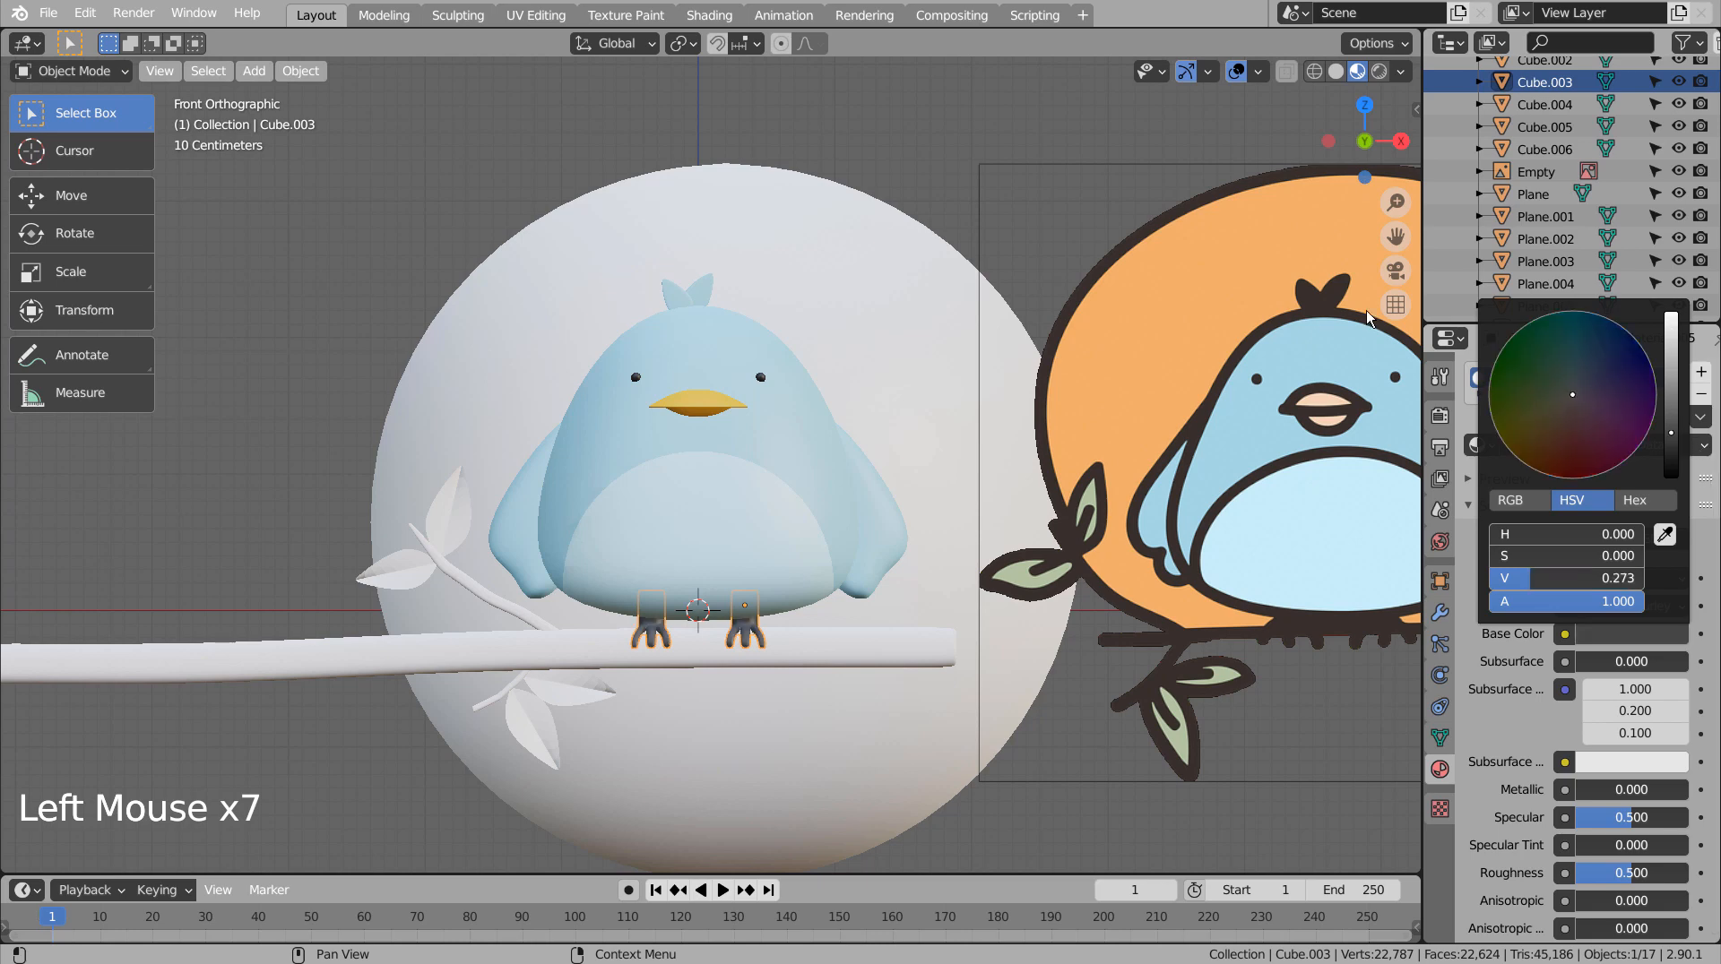
left_click(1080, 268)
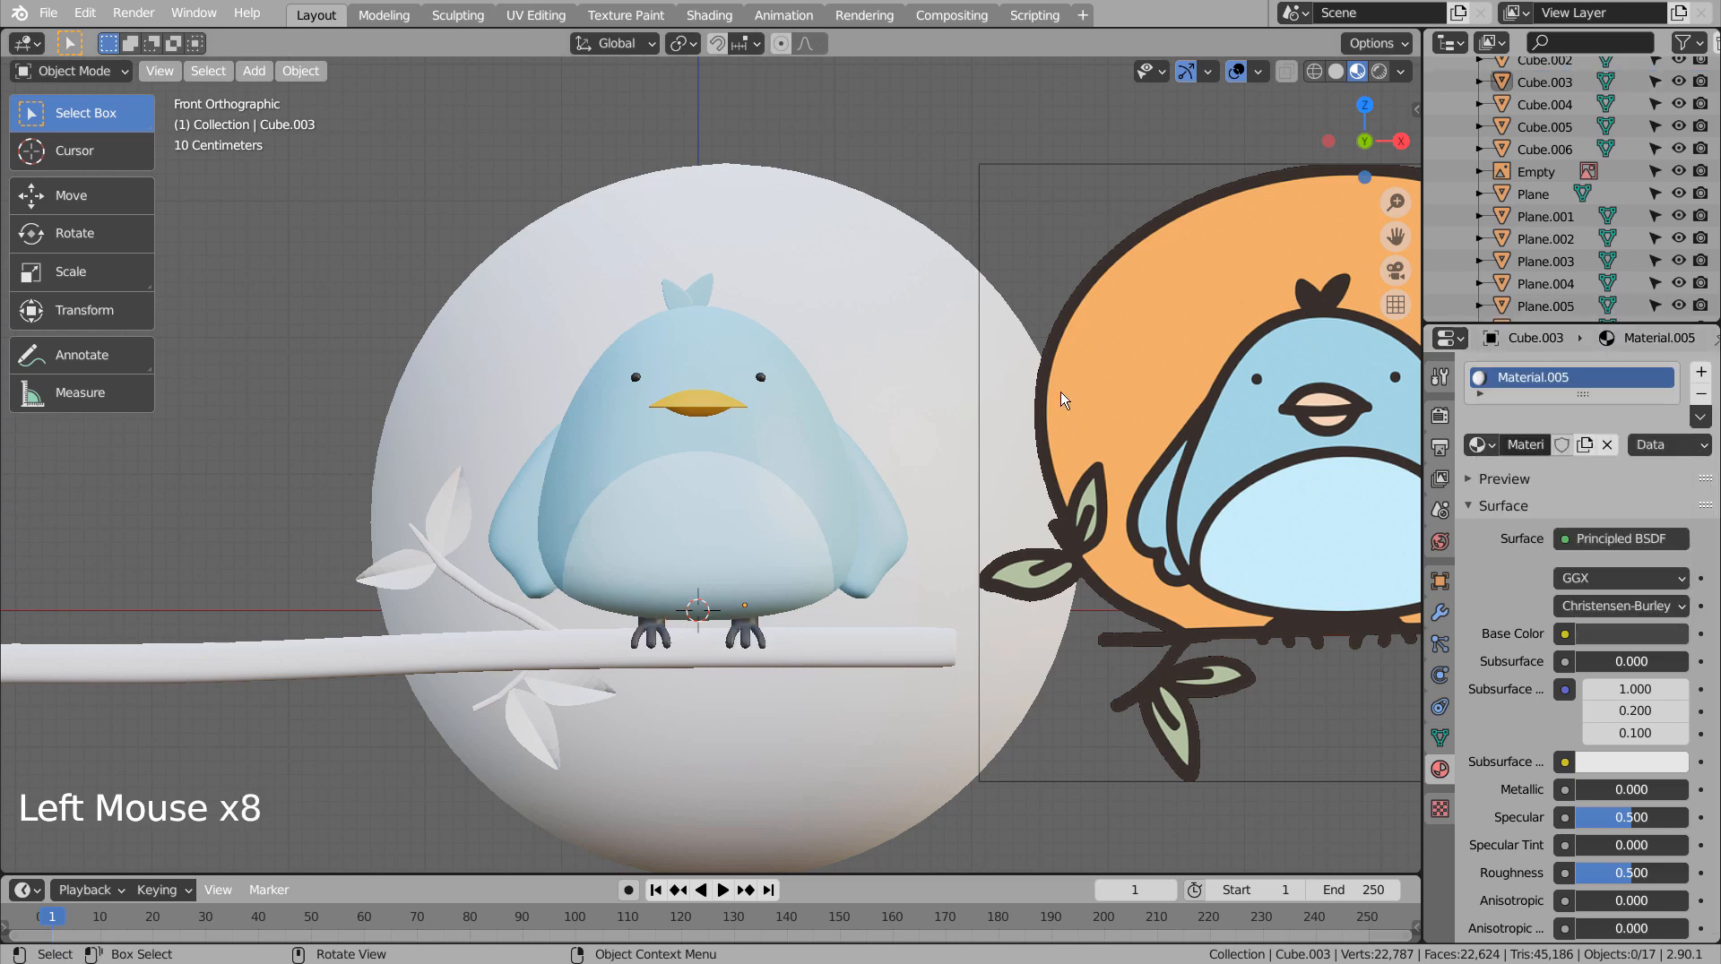
Set the Specular of the feet's material to 0, then deselect them.
left_click(753, 638)
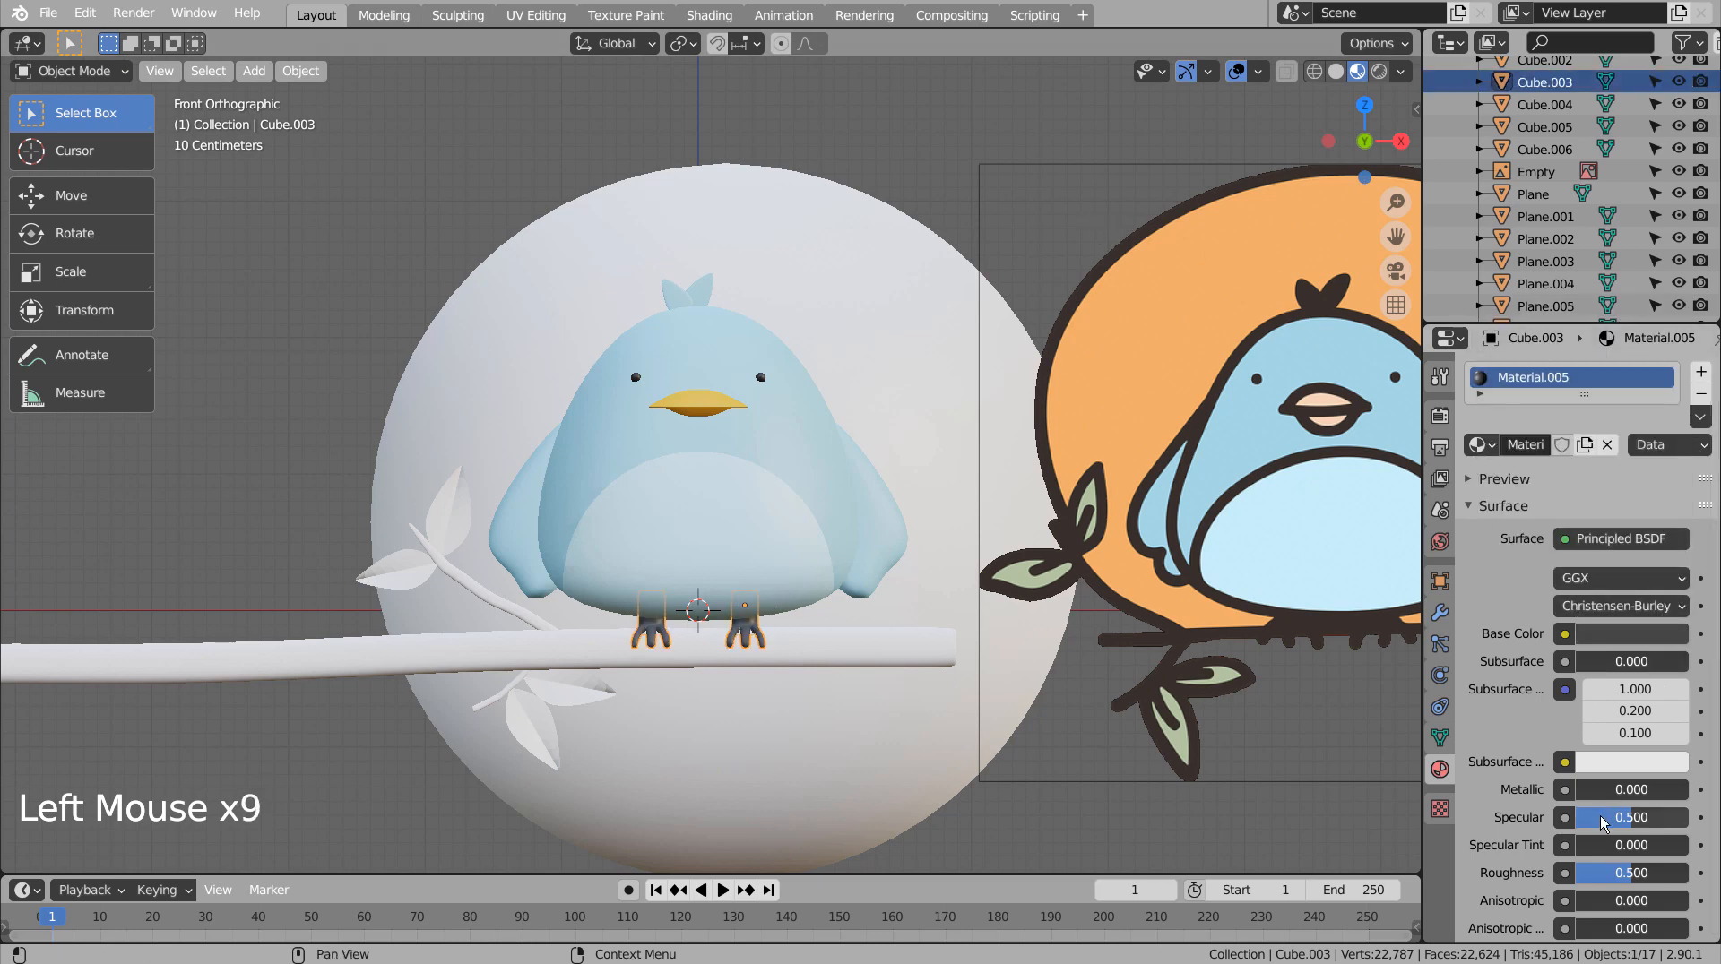
left_click_drag(1626, 817, 1577, 817)
left_click(1042, 256)
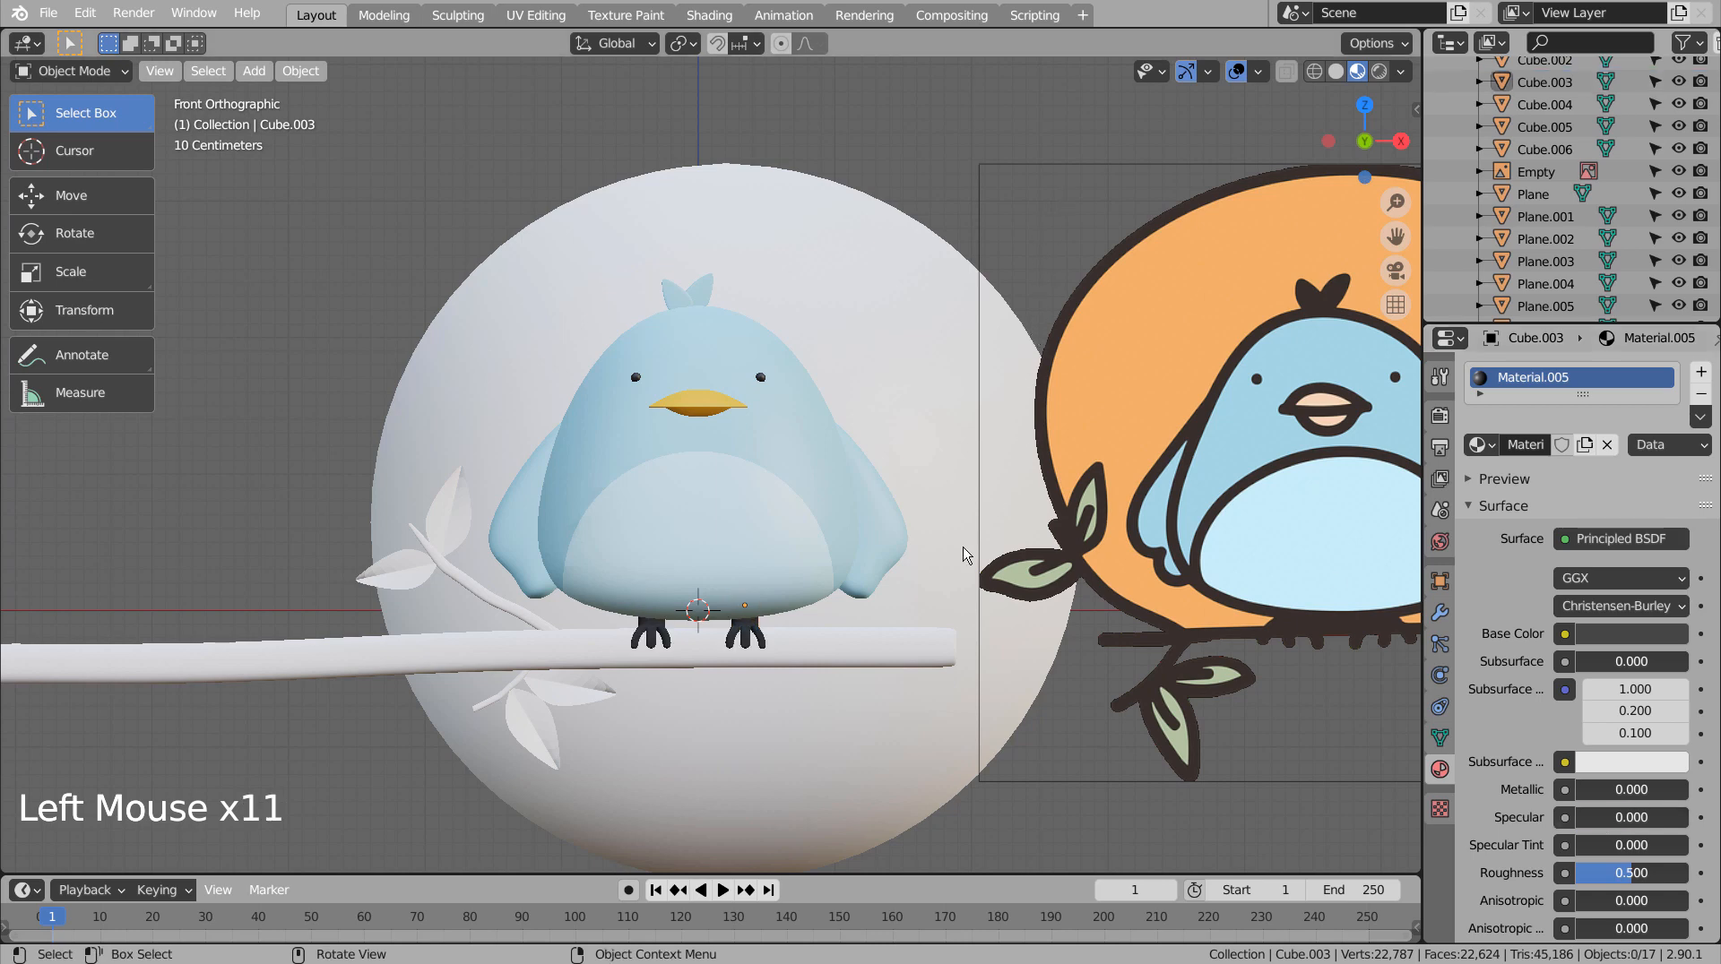
Create a new material for the main branch with an orange base color of saturation 0.782 and value 0.906.
left_click(885, 651)
left_click(1600, 507)
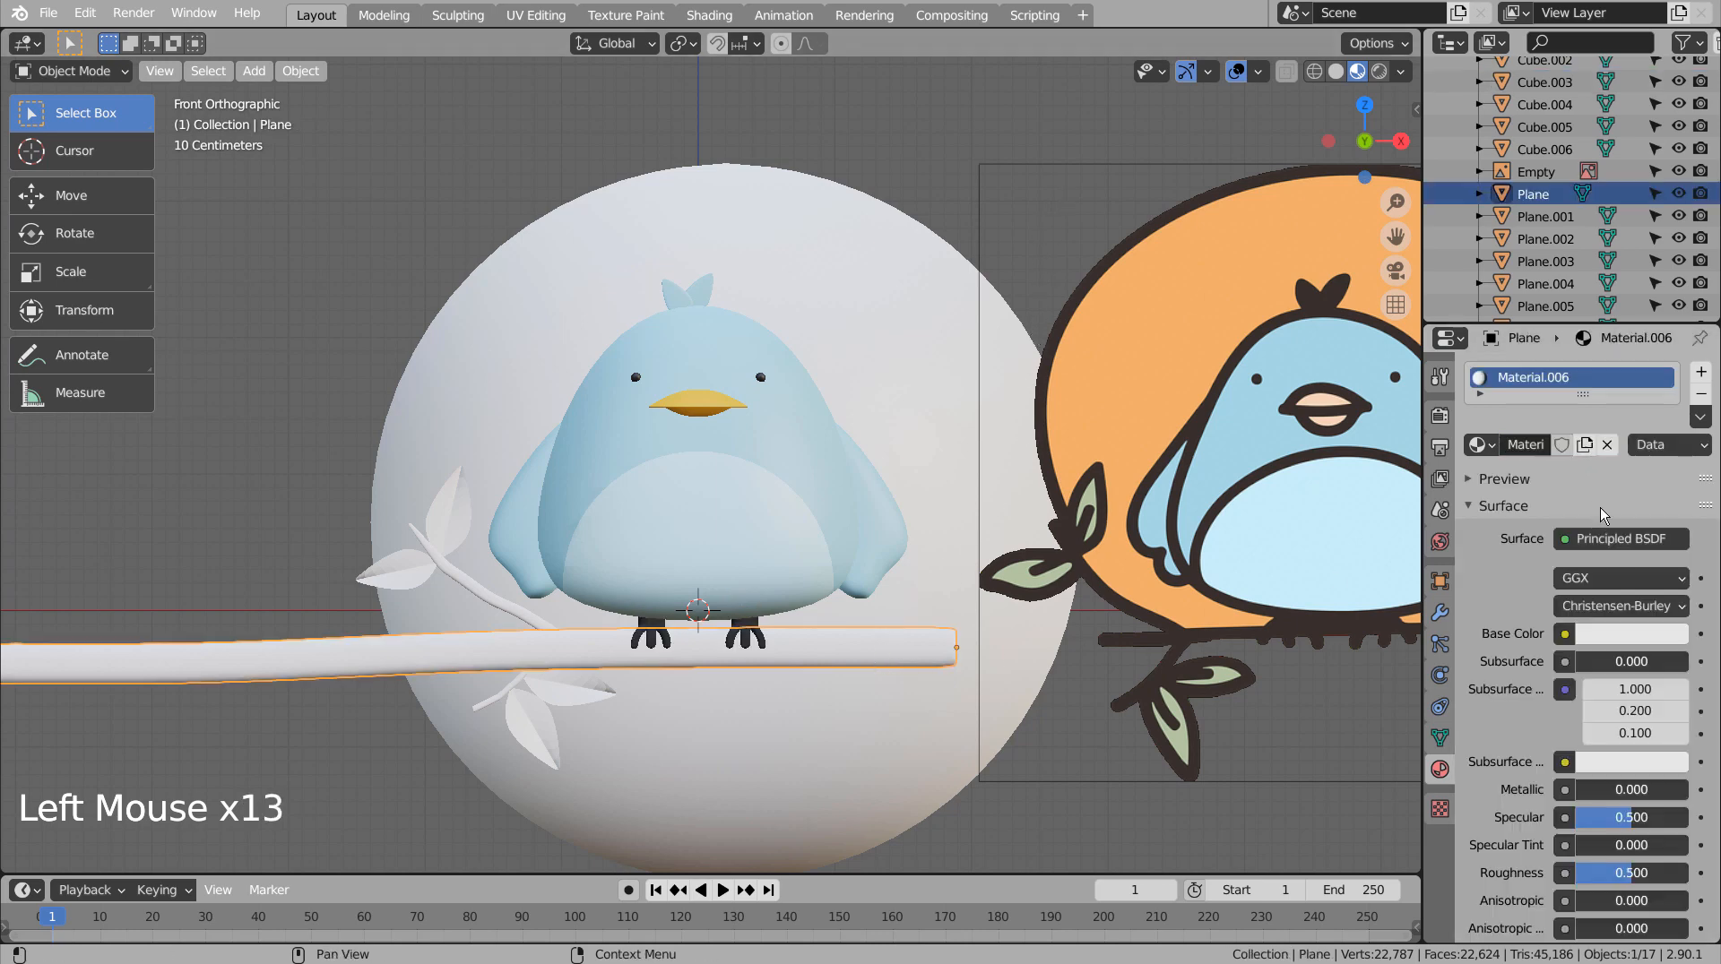
left_click(1620, 633)
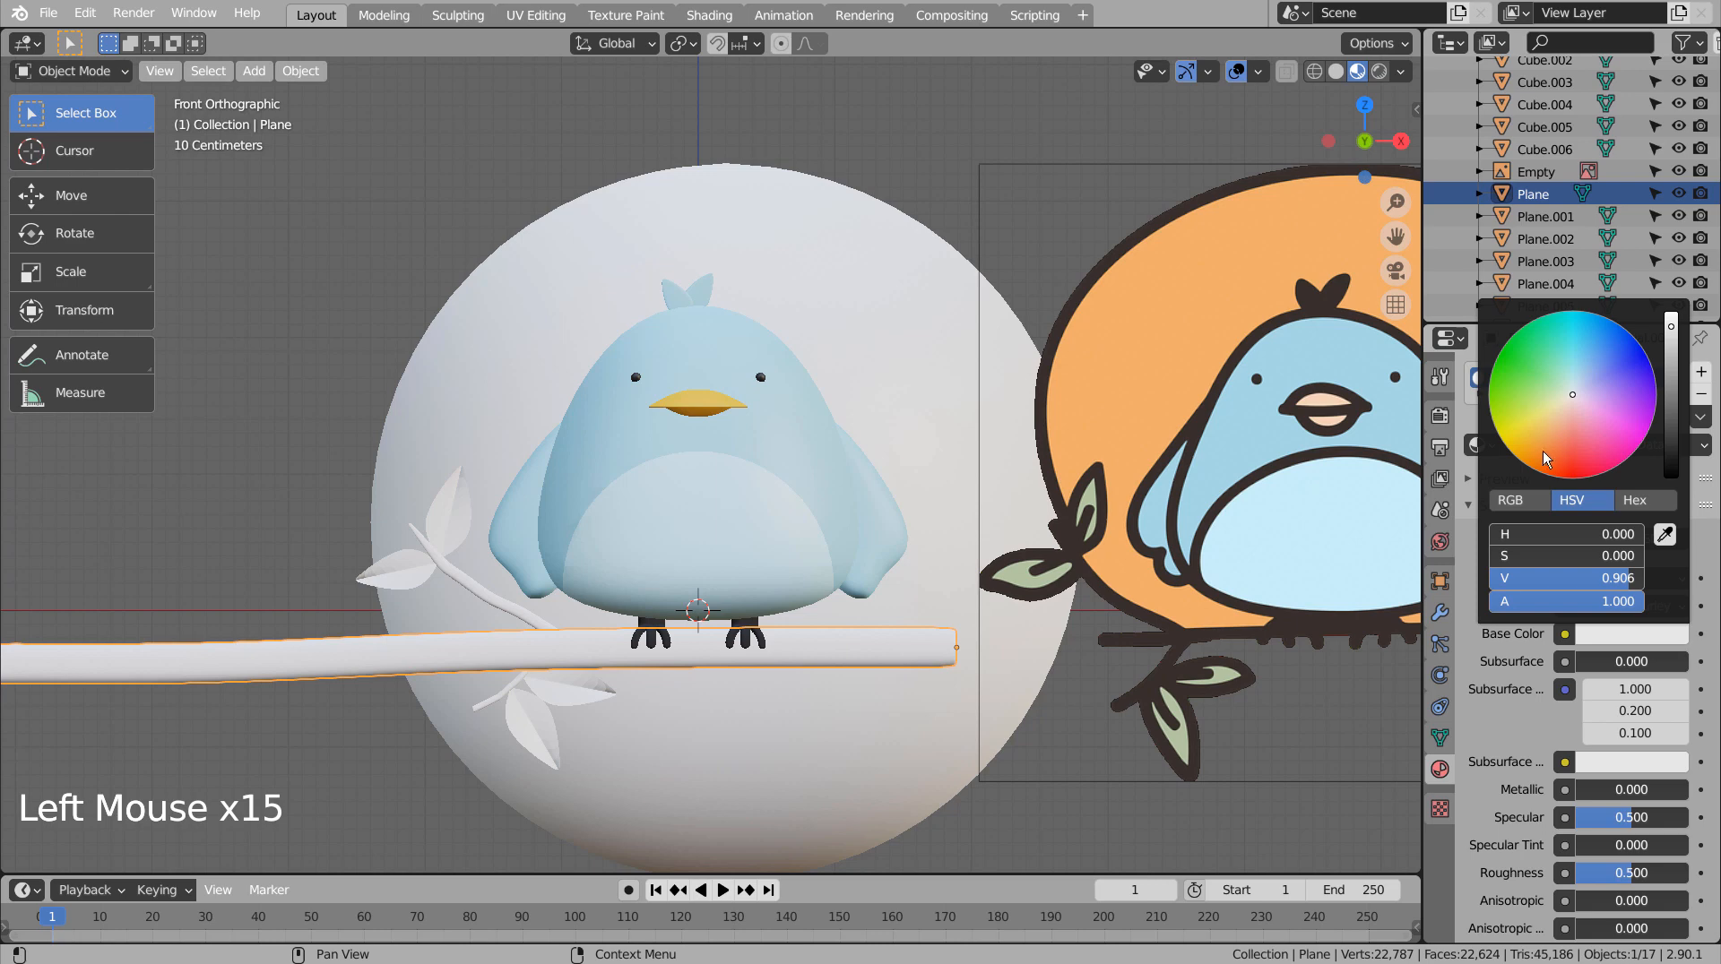
left_click(1543, 456)
left_click(1547, 451)
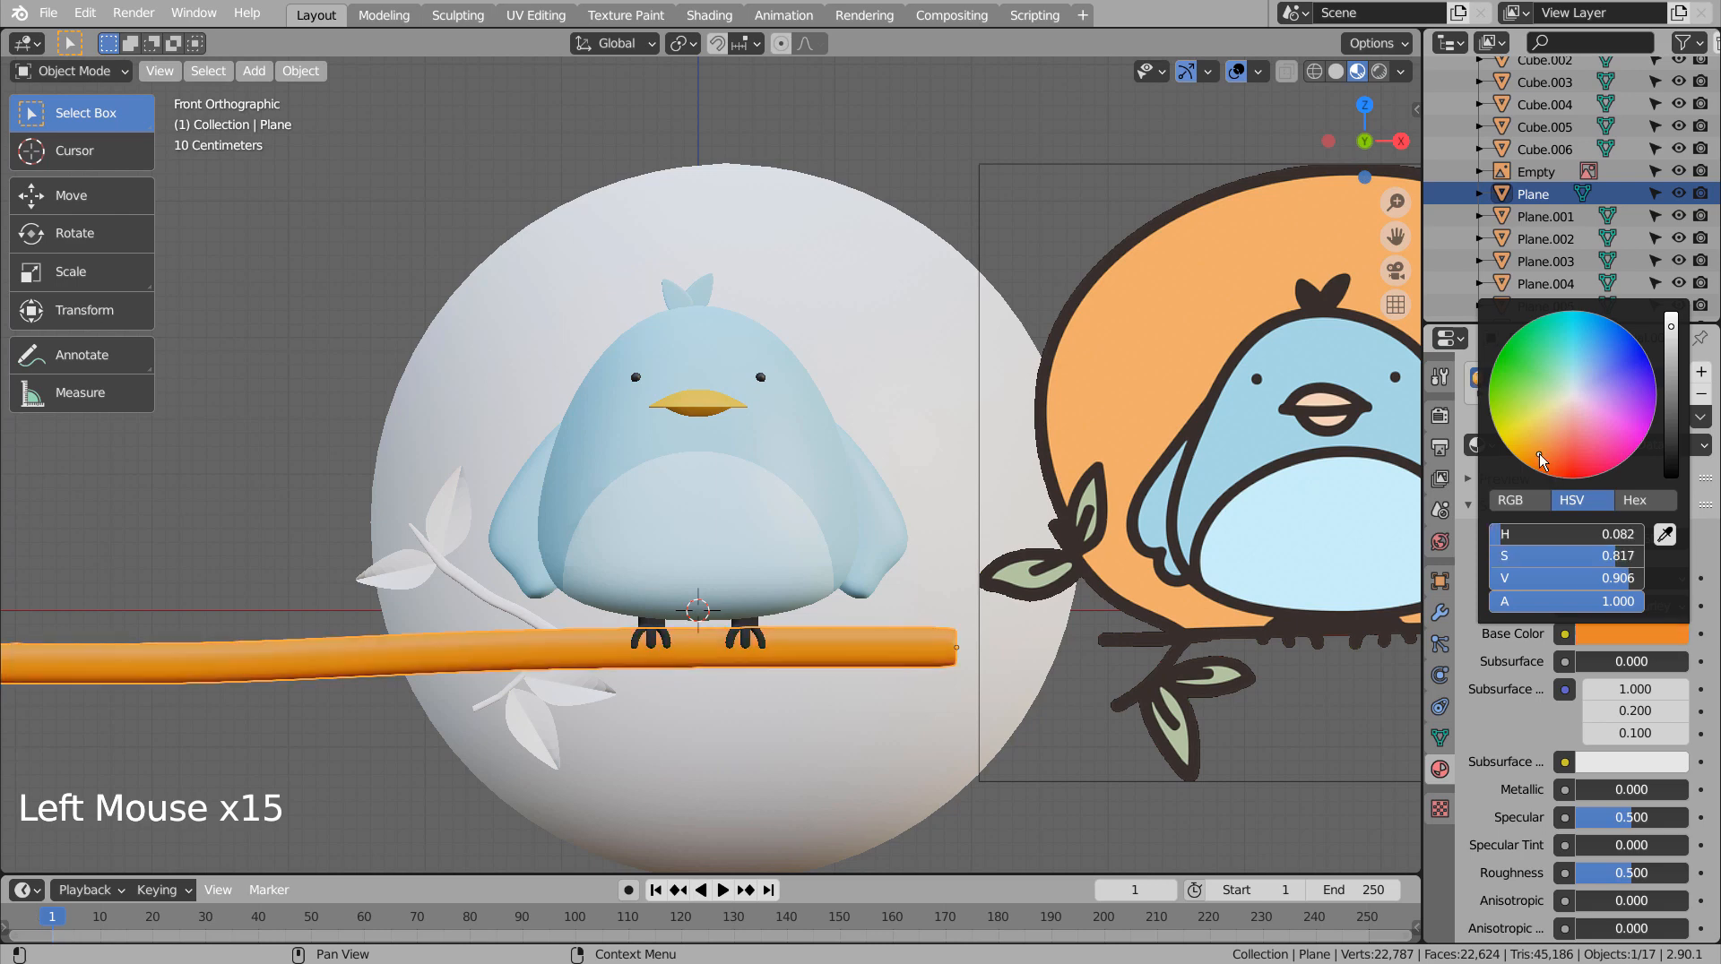
left_click(1553, 466)
left_click(1552, 448)
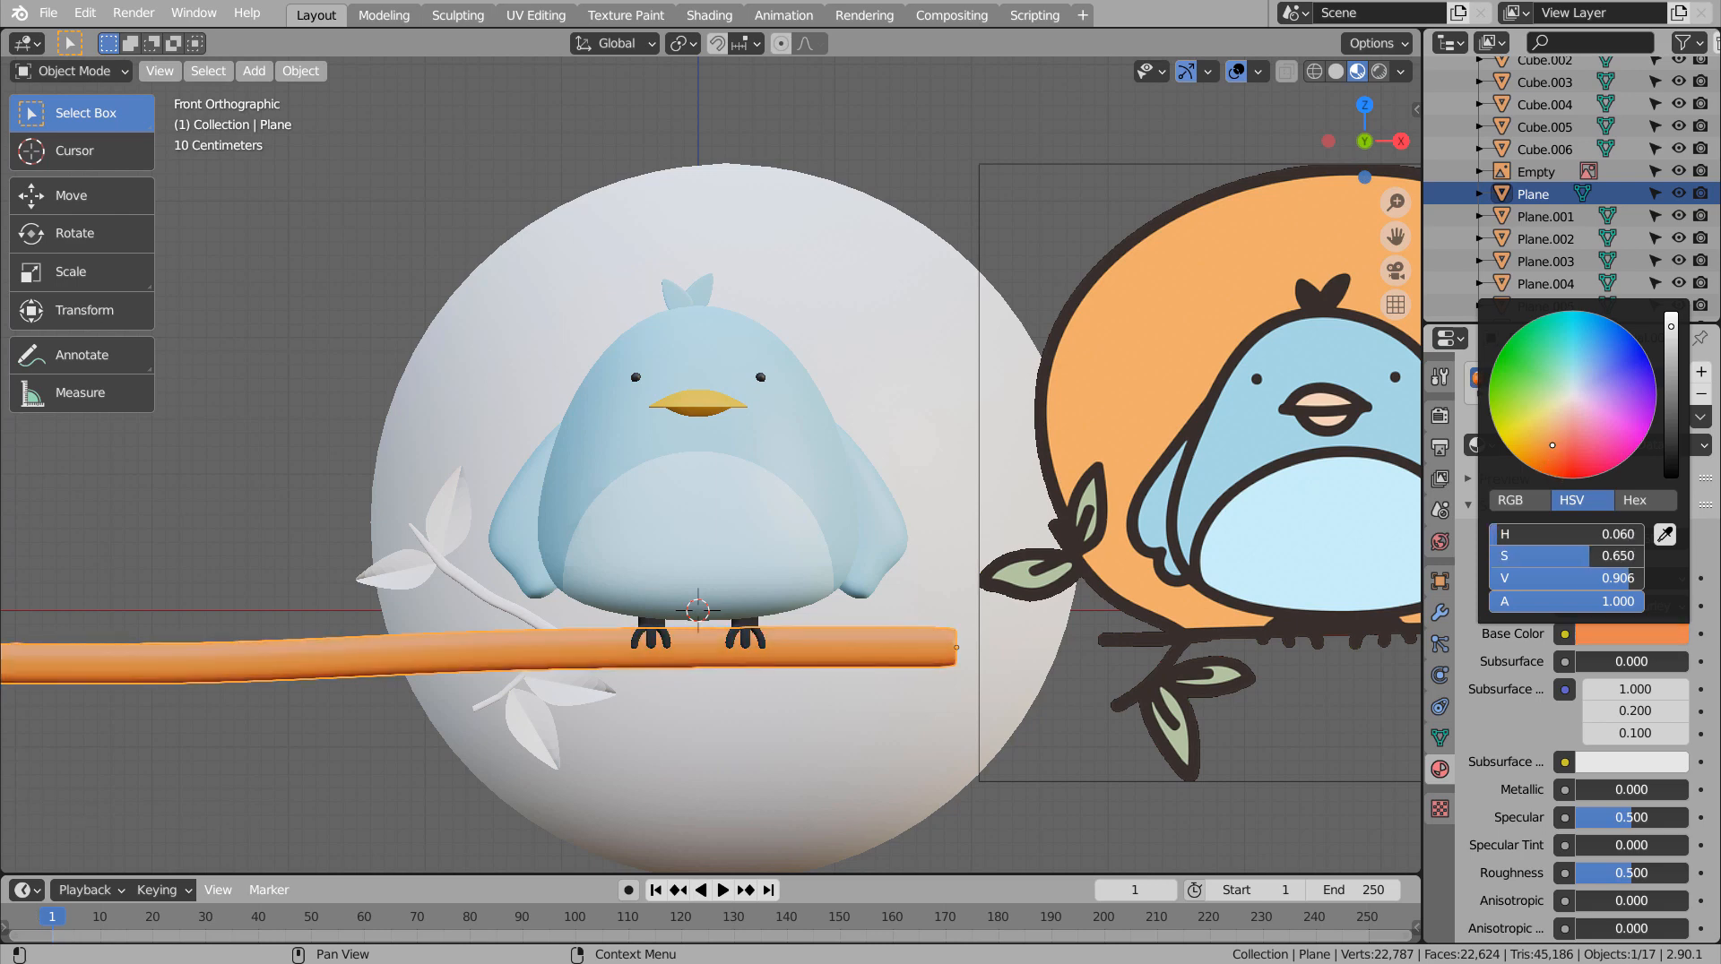
left_click(1543, 454)
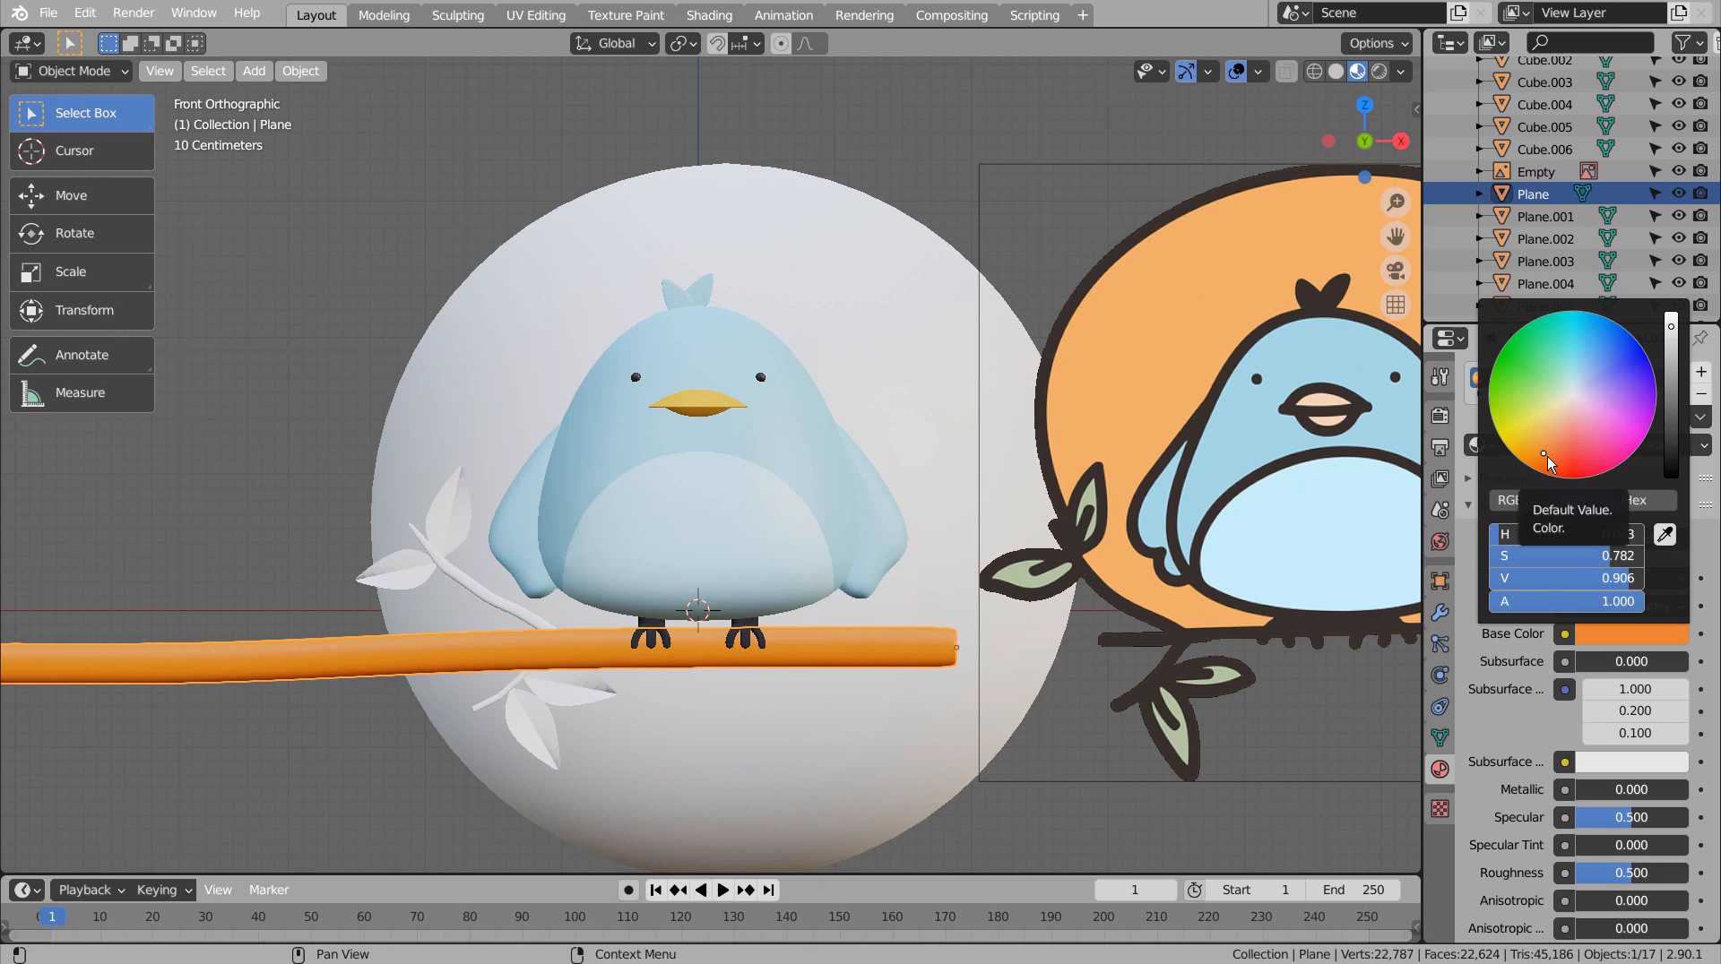
Copy the main branch's orange material to the two small twigs, with the main branch as the active object.
left_click(464, 587)
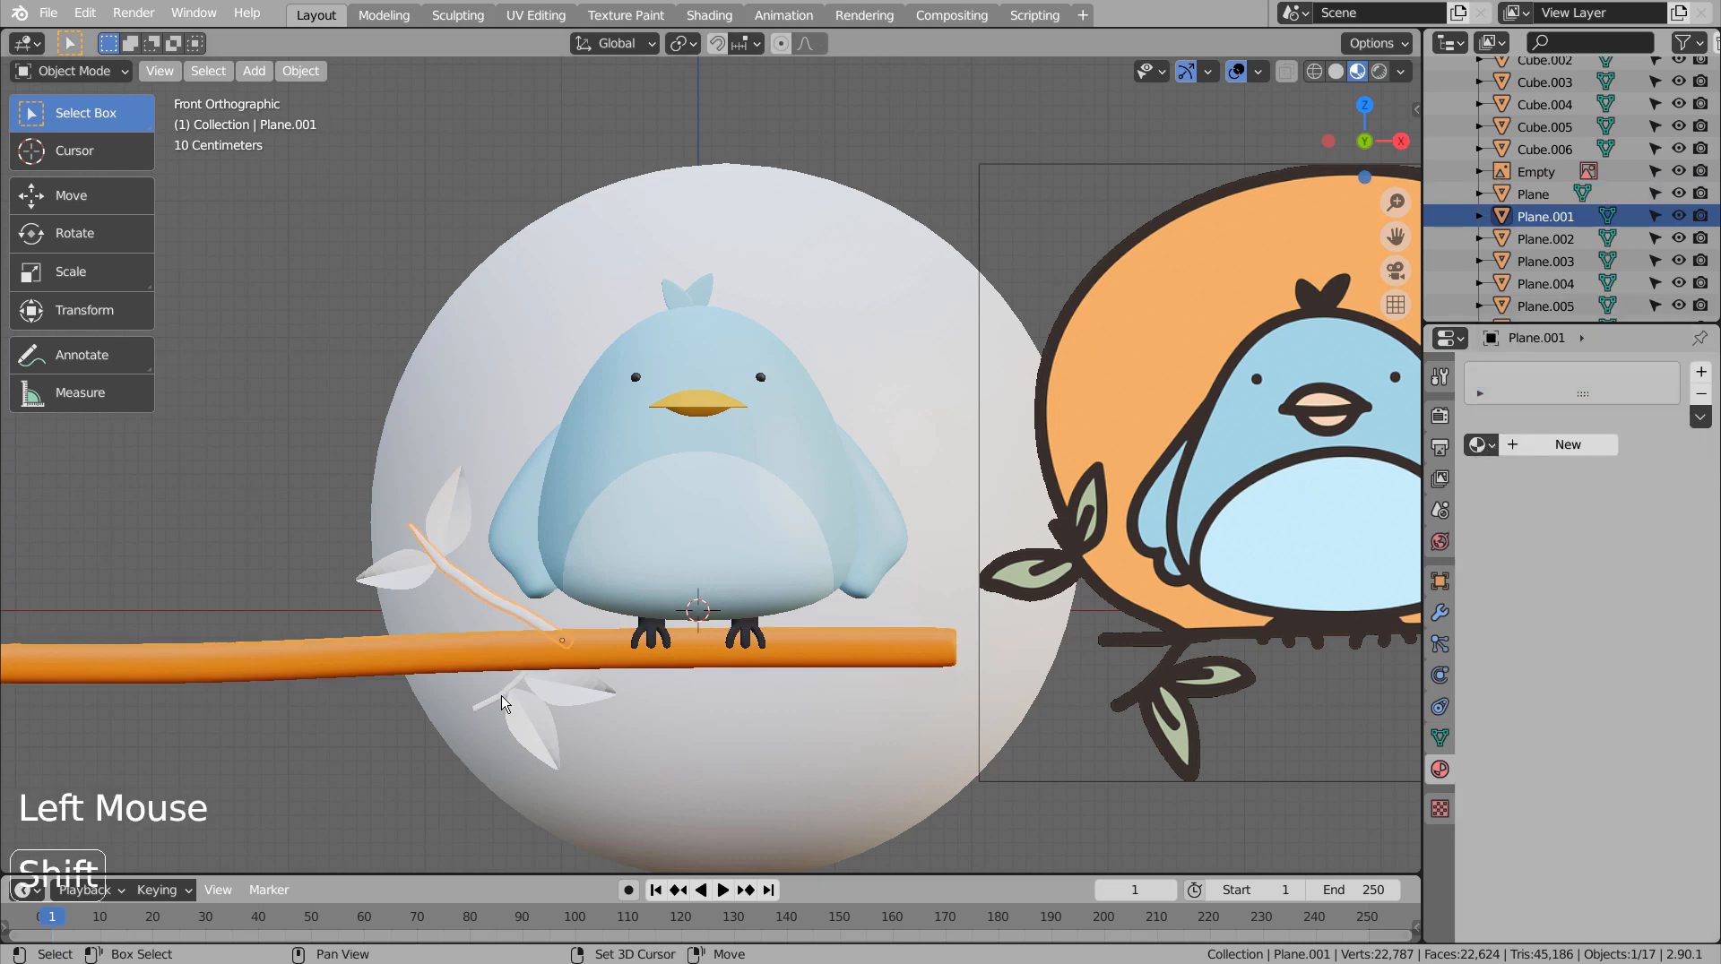
left_click(504, 701, "shift")
left_click(665, 652, "shift")
left_click(1700, 417)
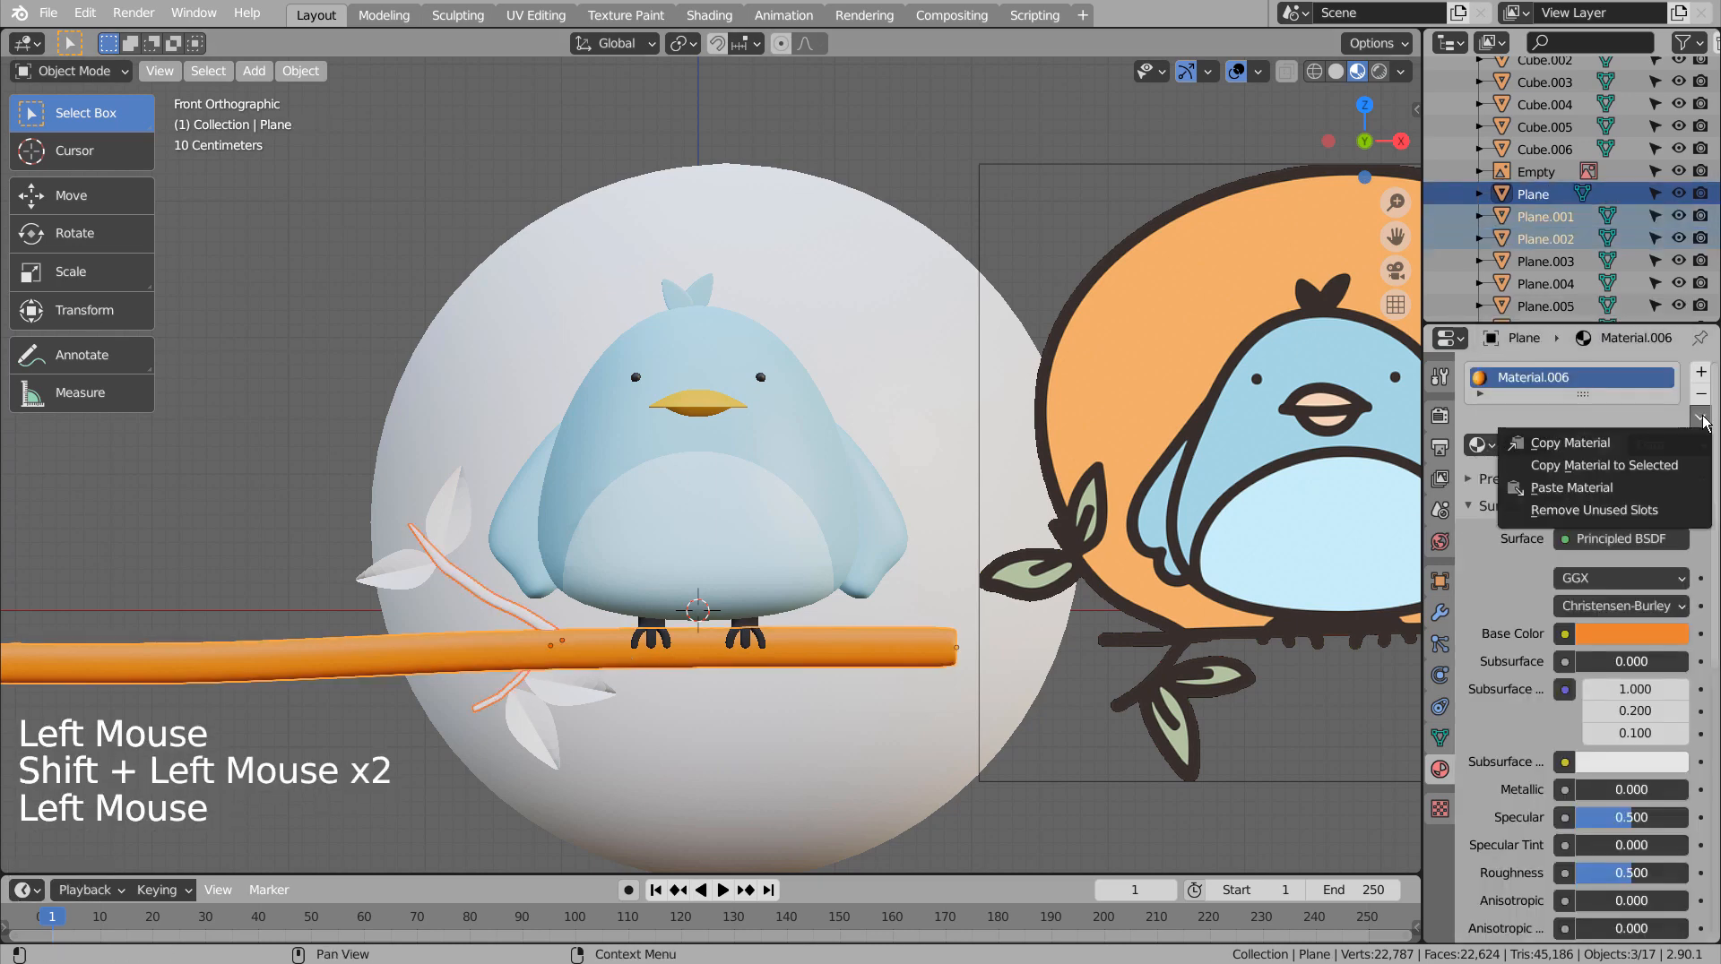
left_click(1577, 466)
Create a new material with a bright green base color for the upper leaf on the twig below the branch.
left_click(581, 701)
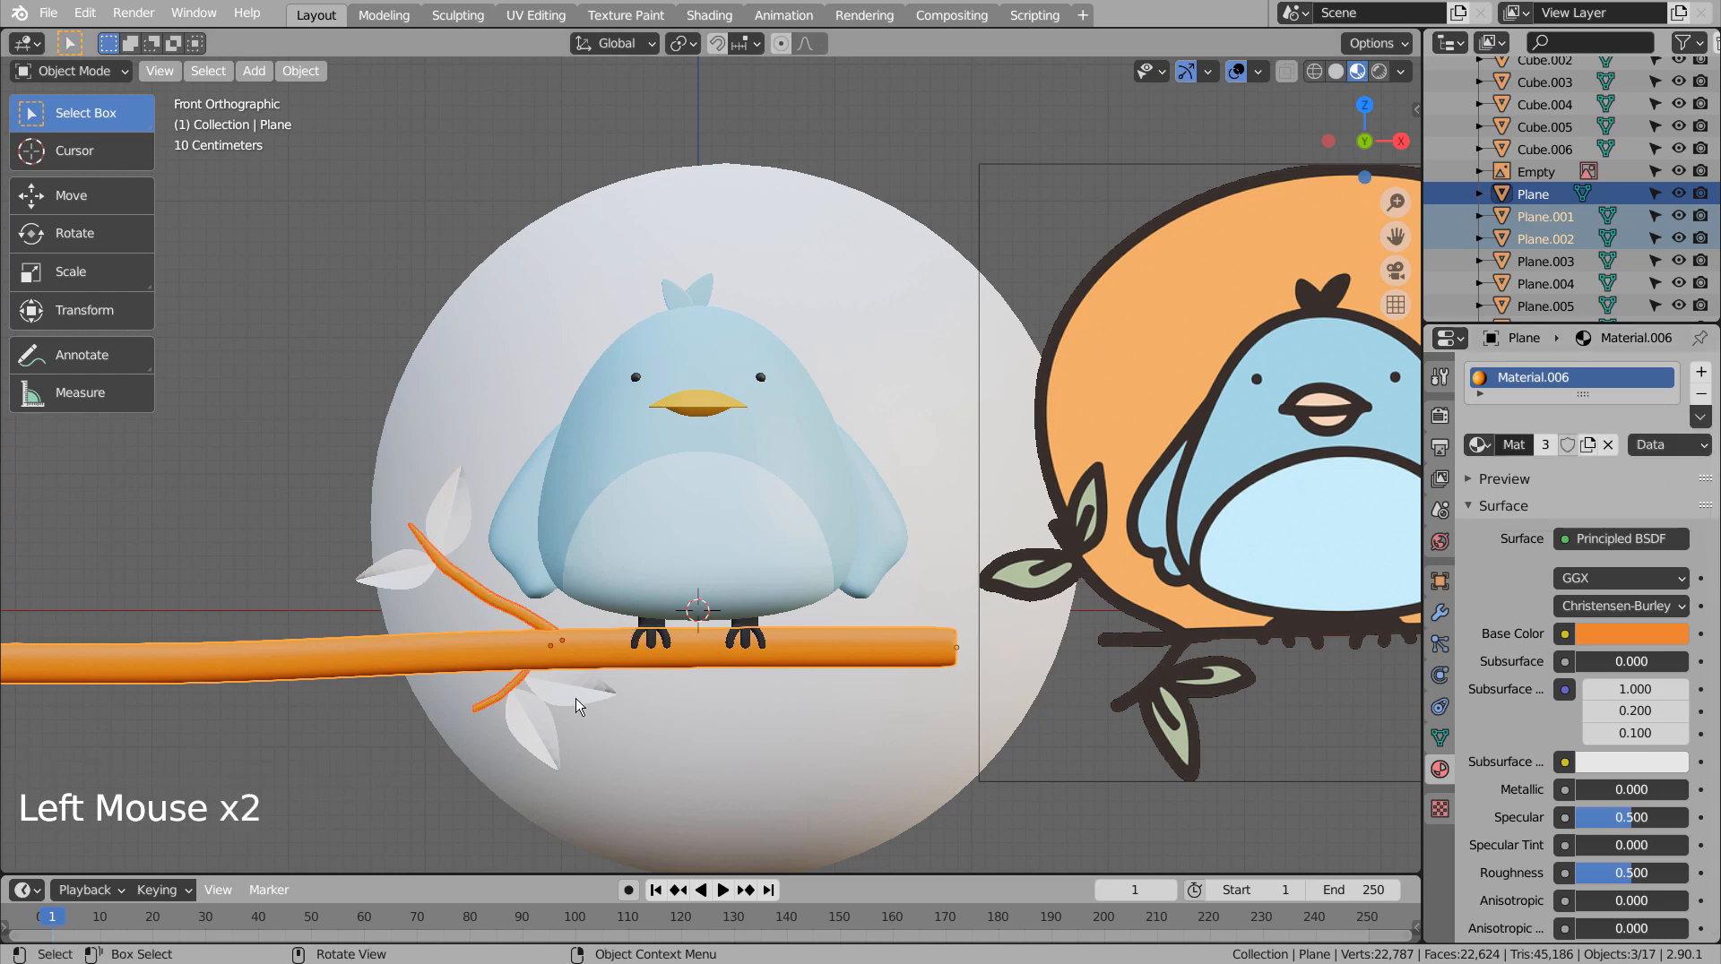
left_click(1570, 445)
left_click(1624, 626)
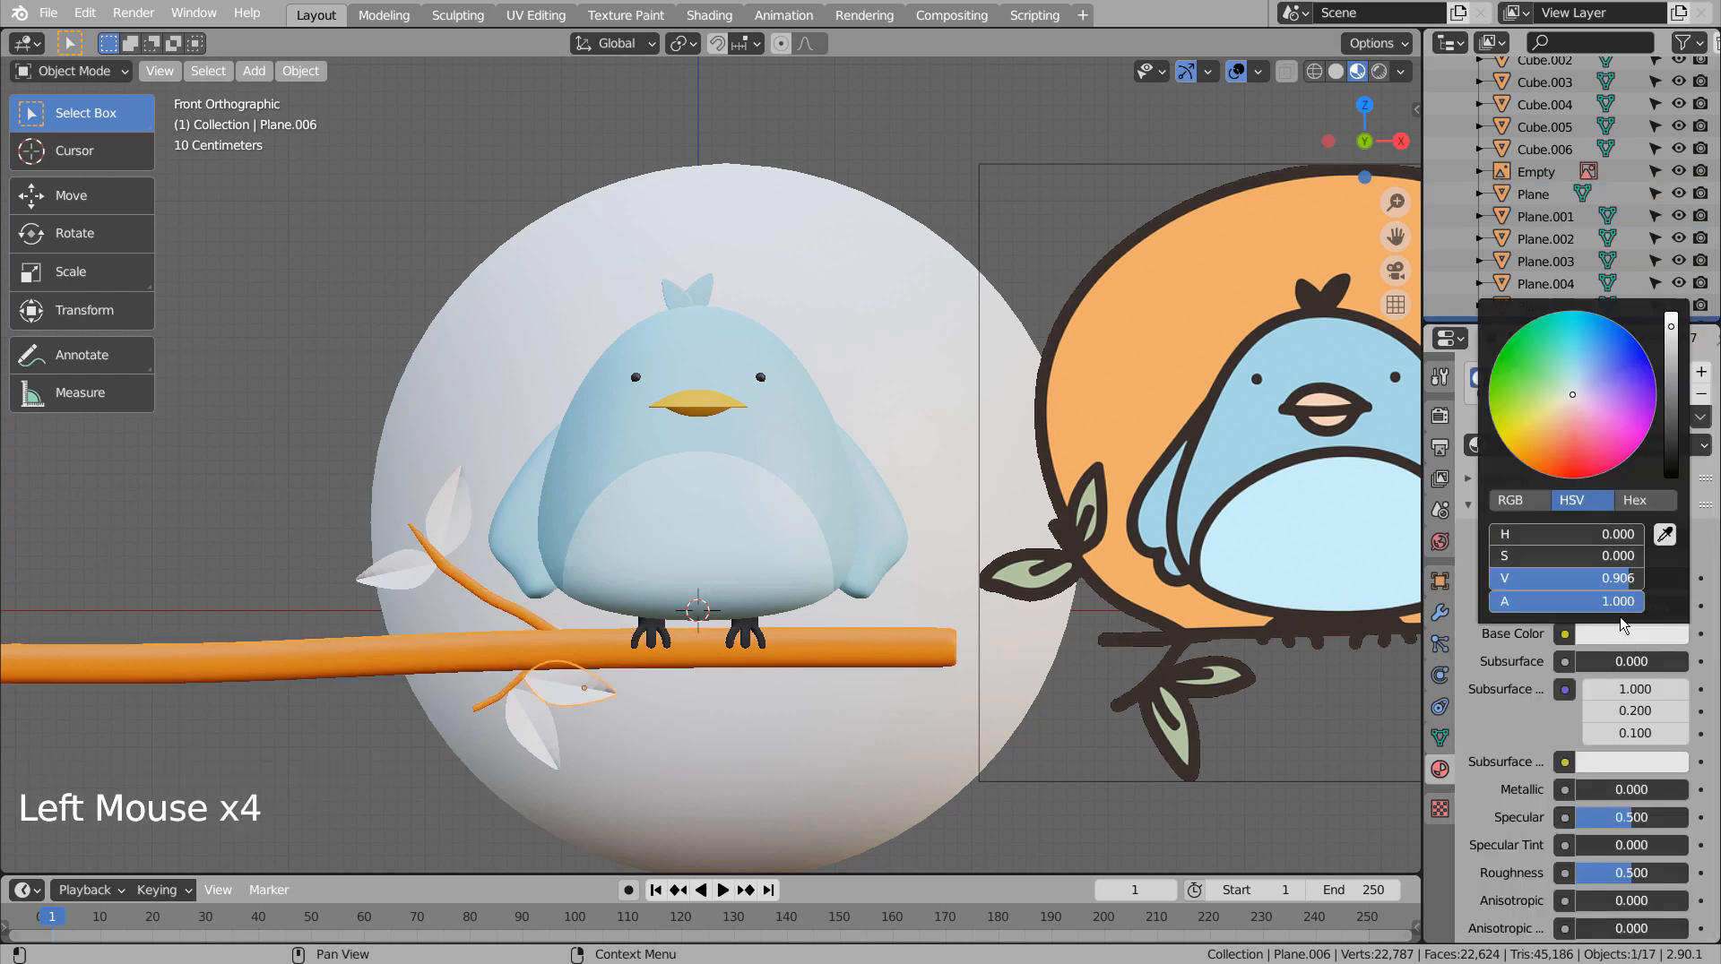
left_click(1514, 392)
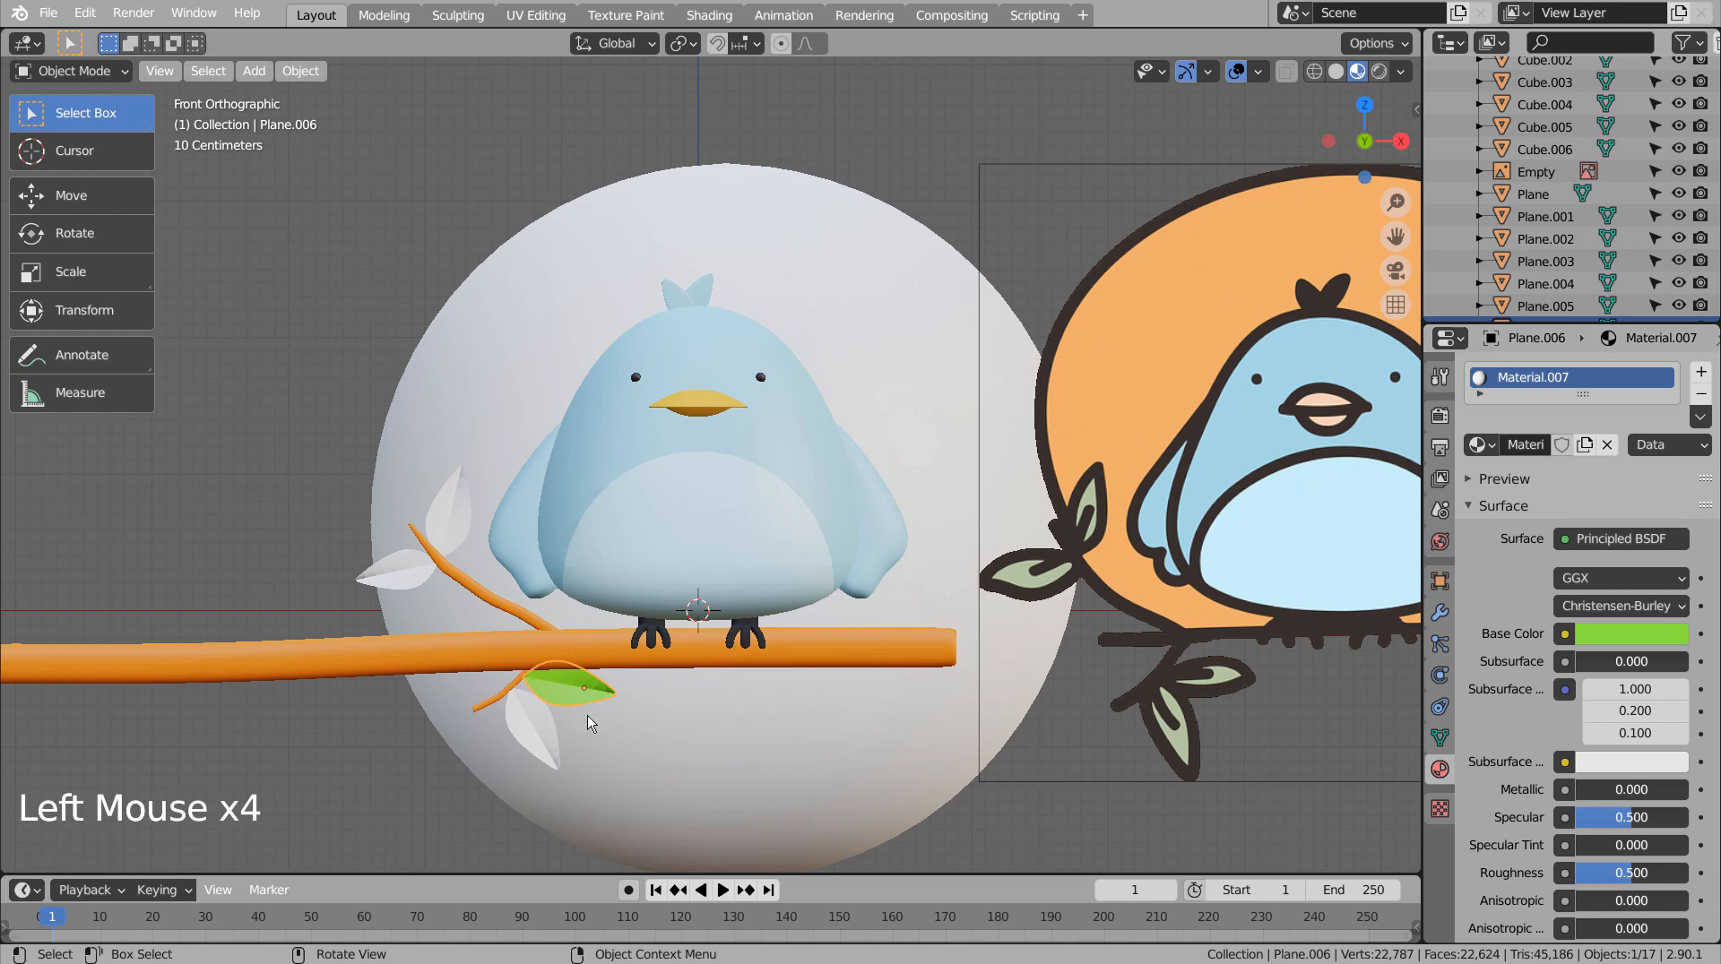
Copy the green leaf's material to the other three leaves, with the green leaf as the active object, then deselect all.
left_click(535, 745)
left_click(441, 536, "shift")
left_click(395, 578, "shift")
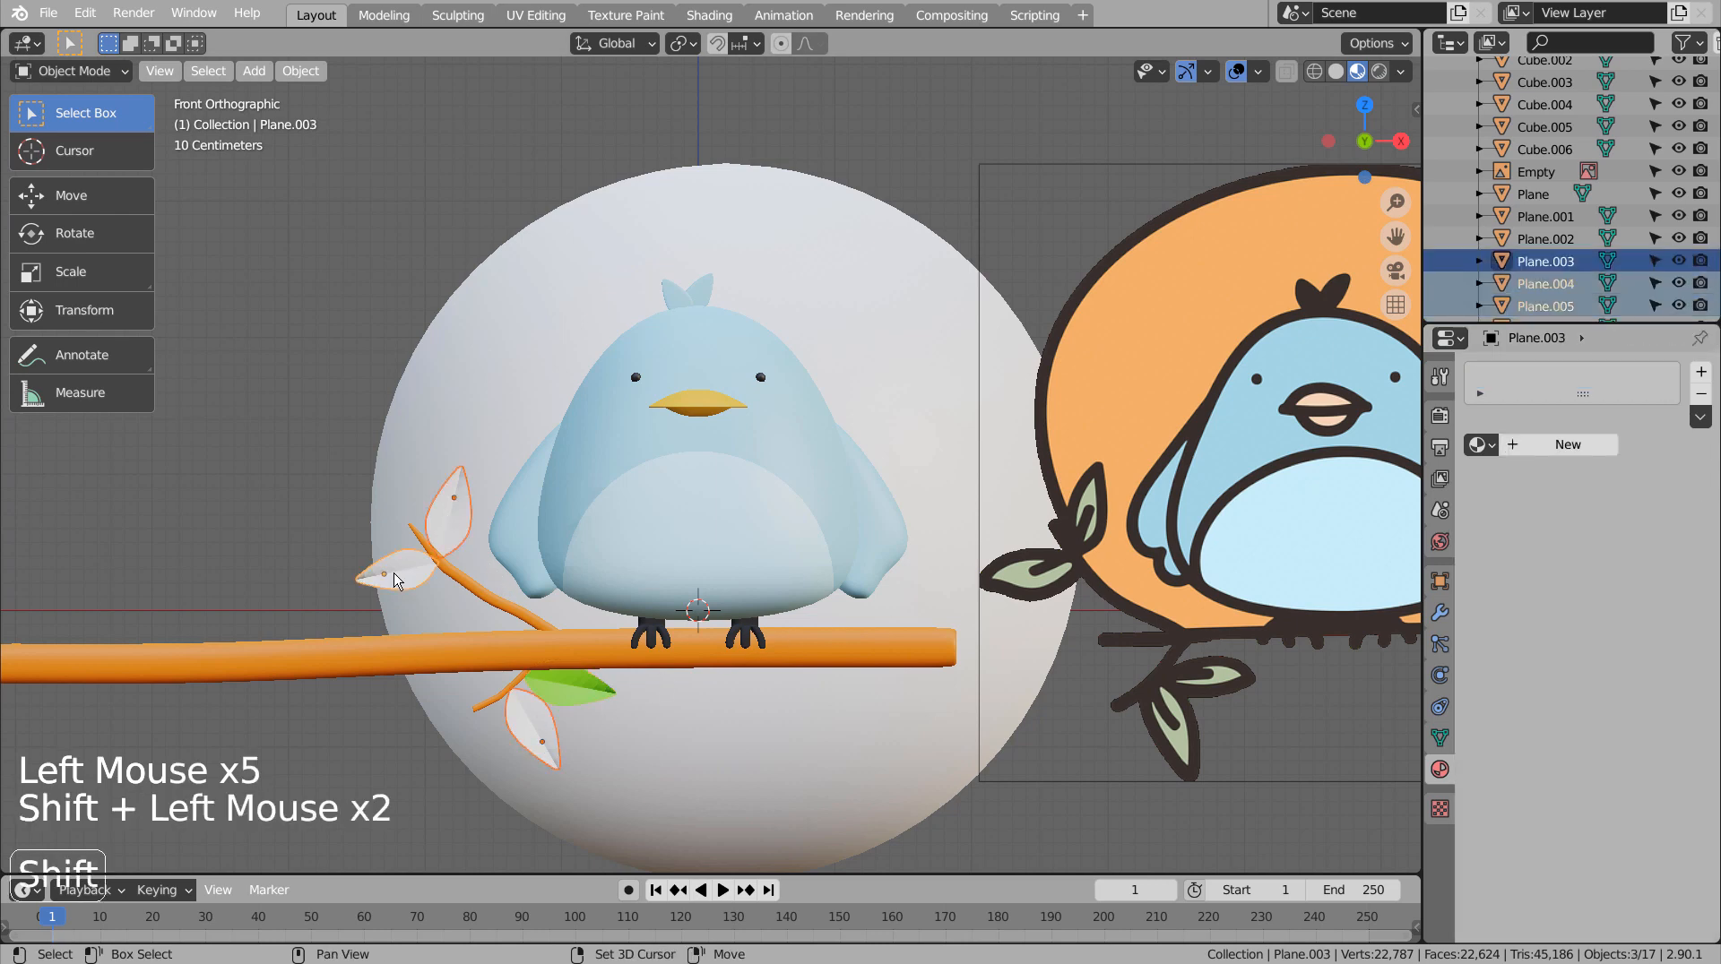
left_click(581, 691, "shift")
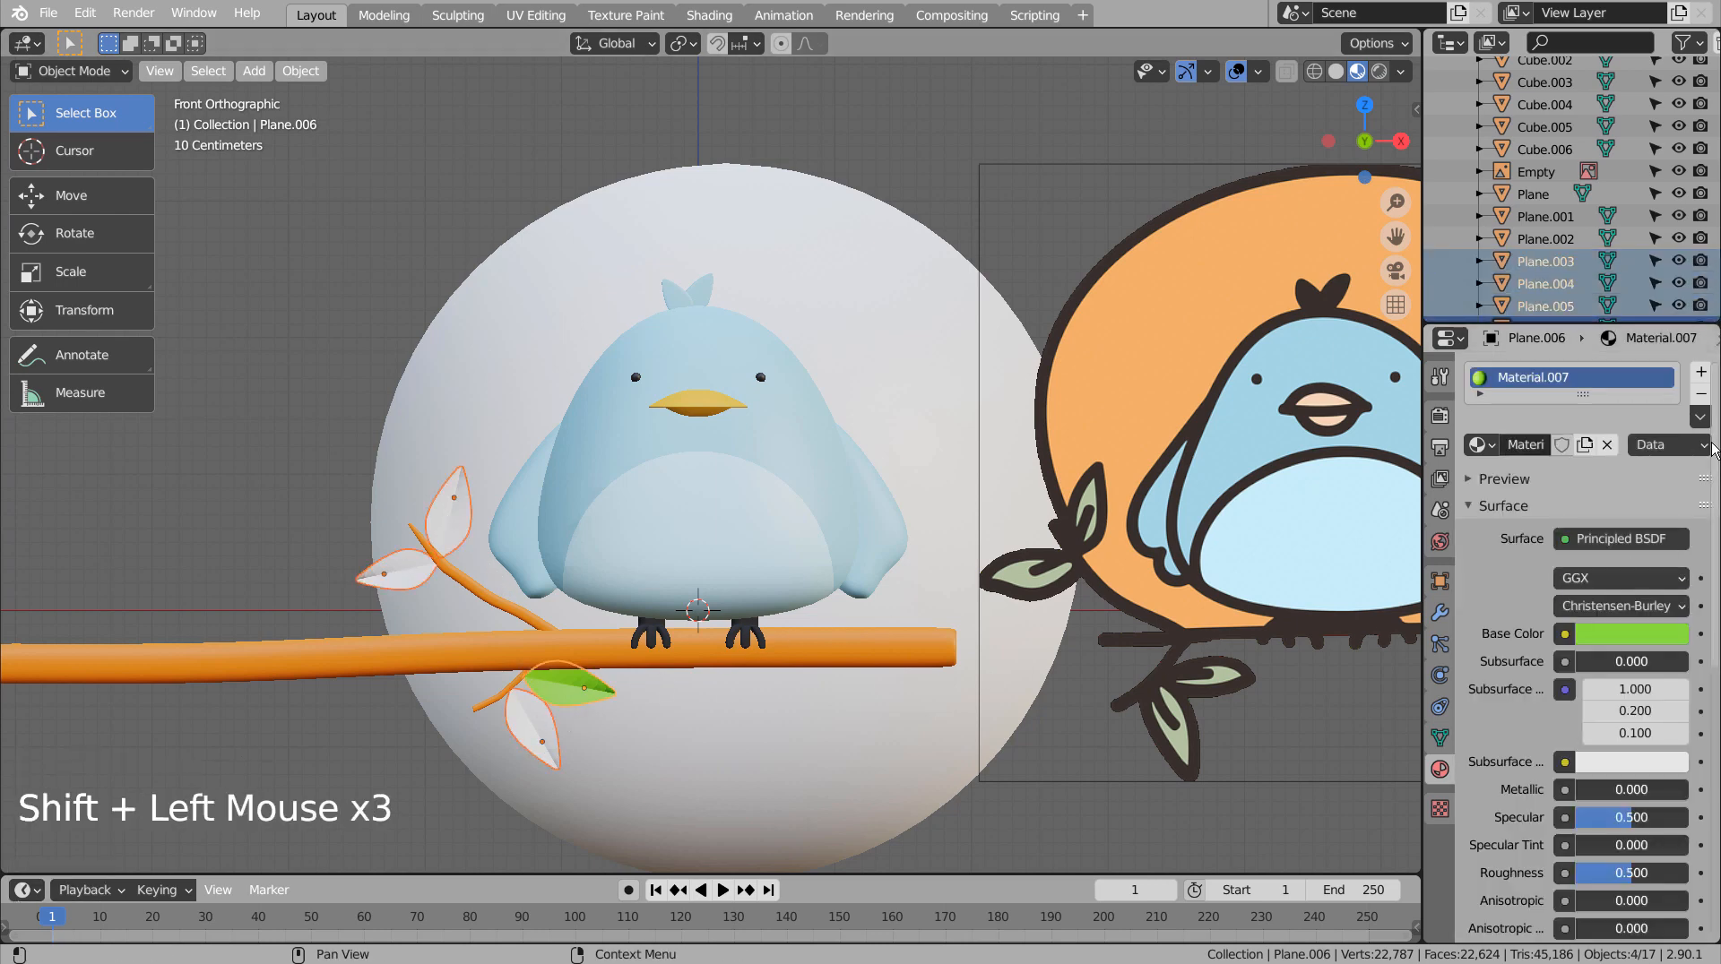
left_click(1699, 418)
left_click(1578, 478)
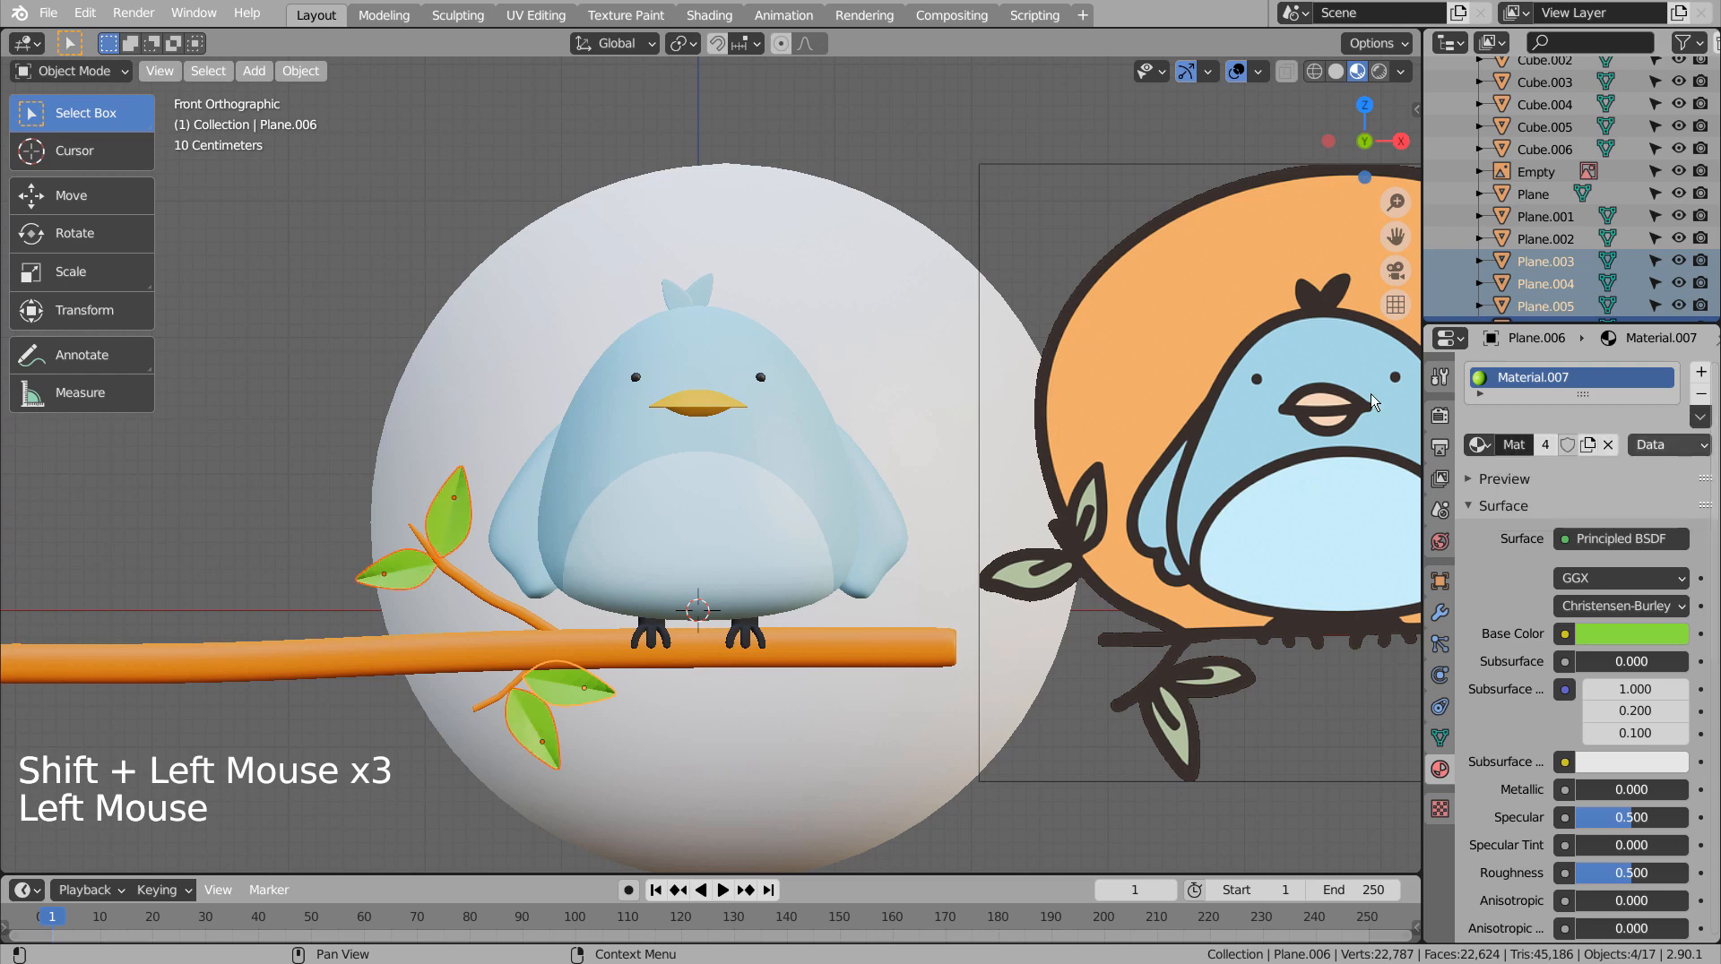
left_click(1003, 205)
Create a new material for the moon sphere with the orange base color sampled from the reference image's moon, then deselect it.
left_click(936, 316)
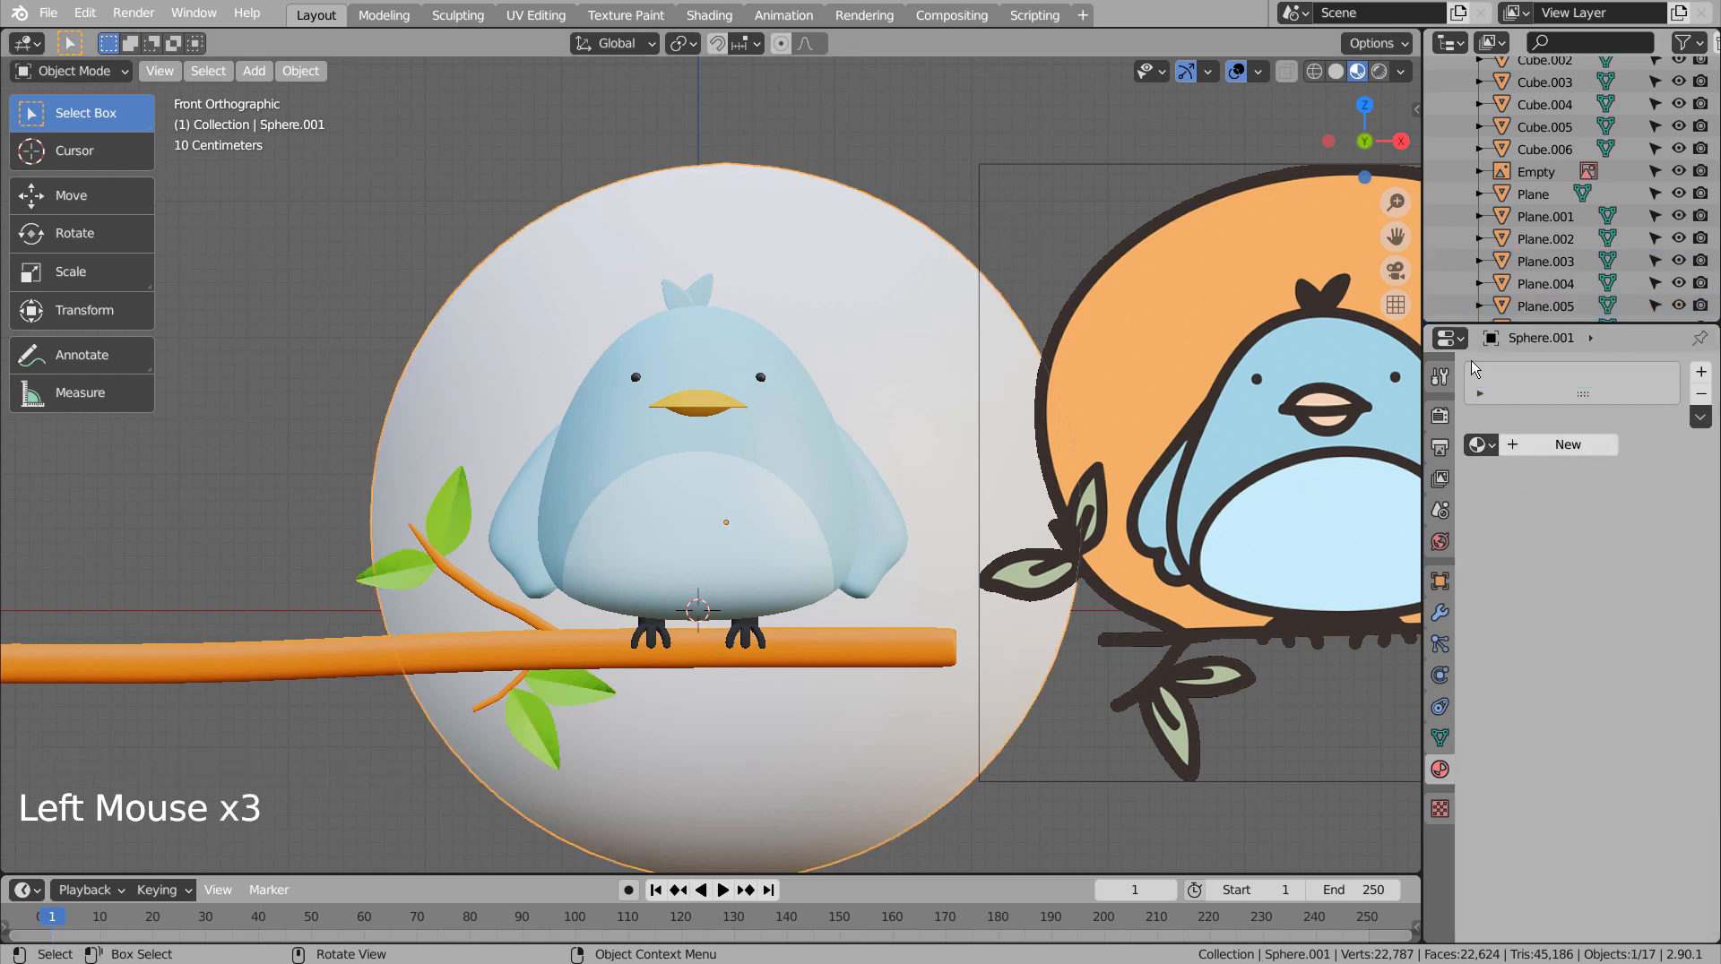
left_click(1580, 445)
left_click(1629, 635)
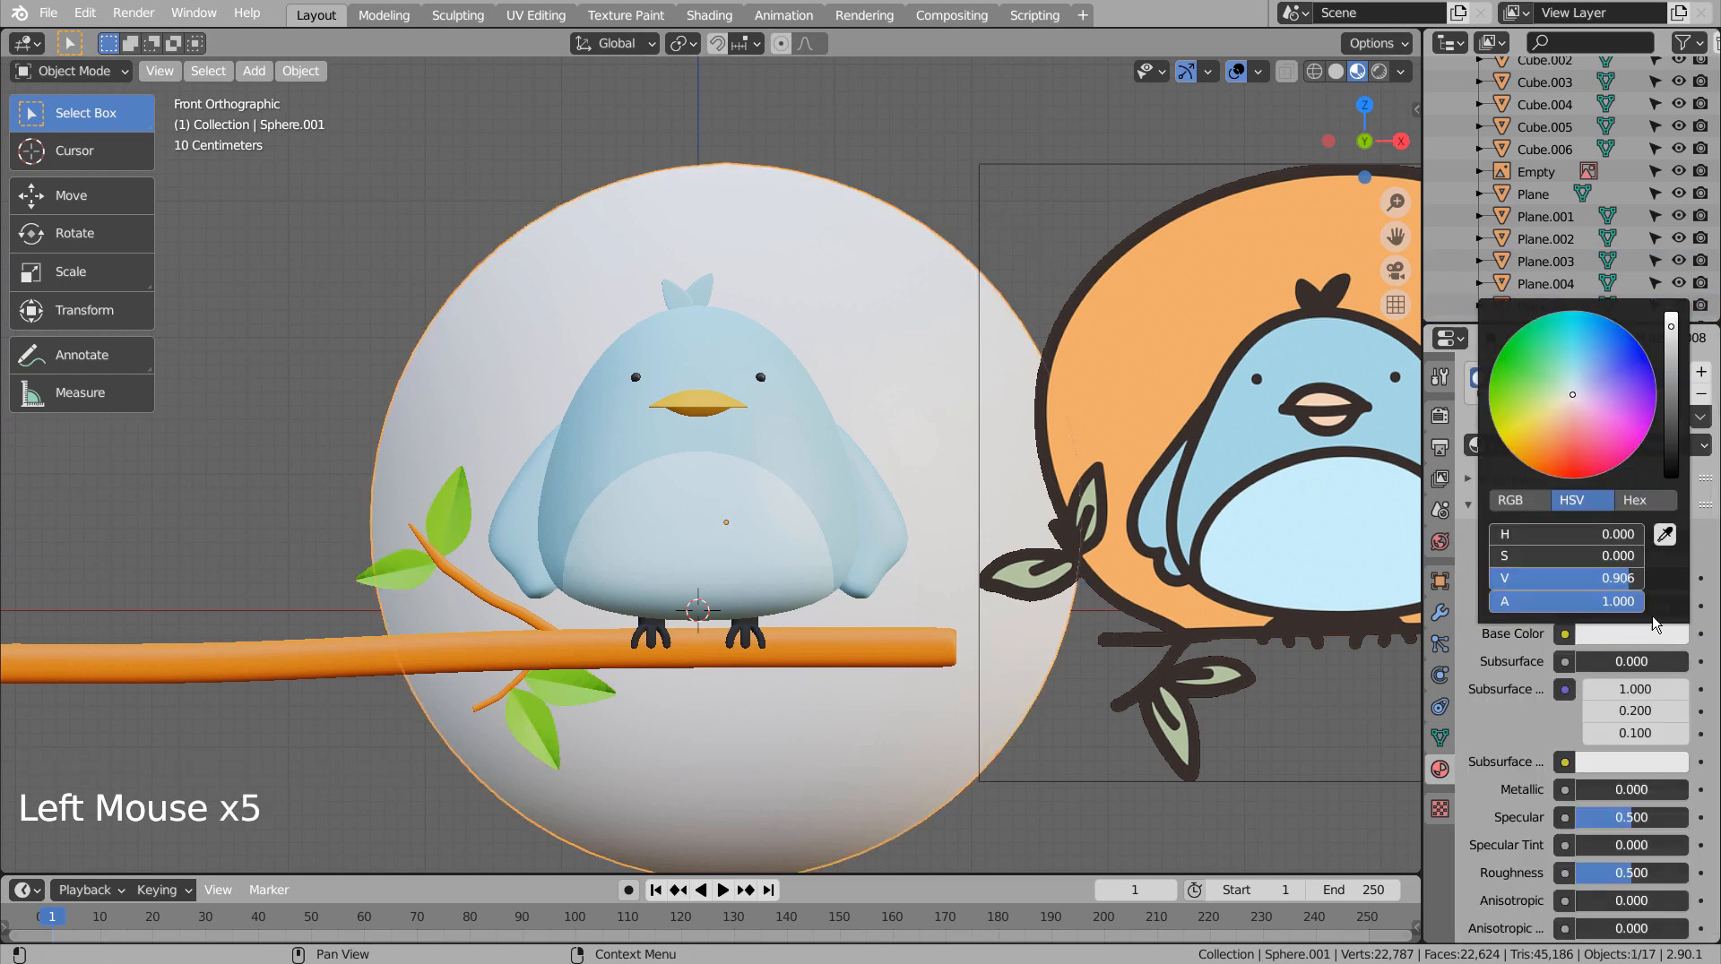
left_click(1664, 534)
left_click(1156, 327)
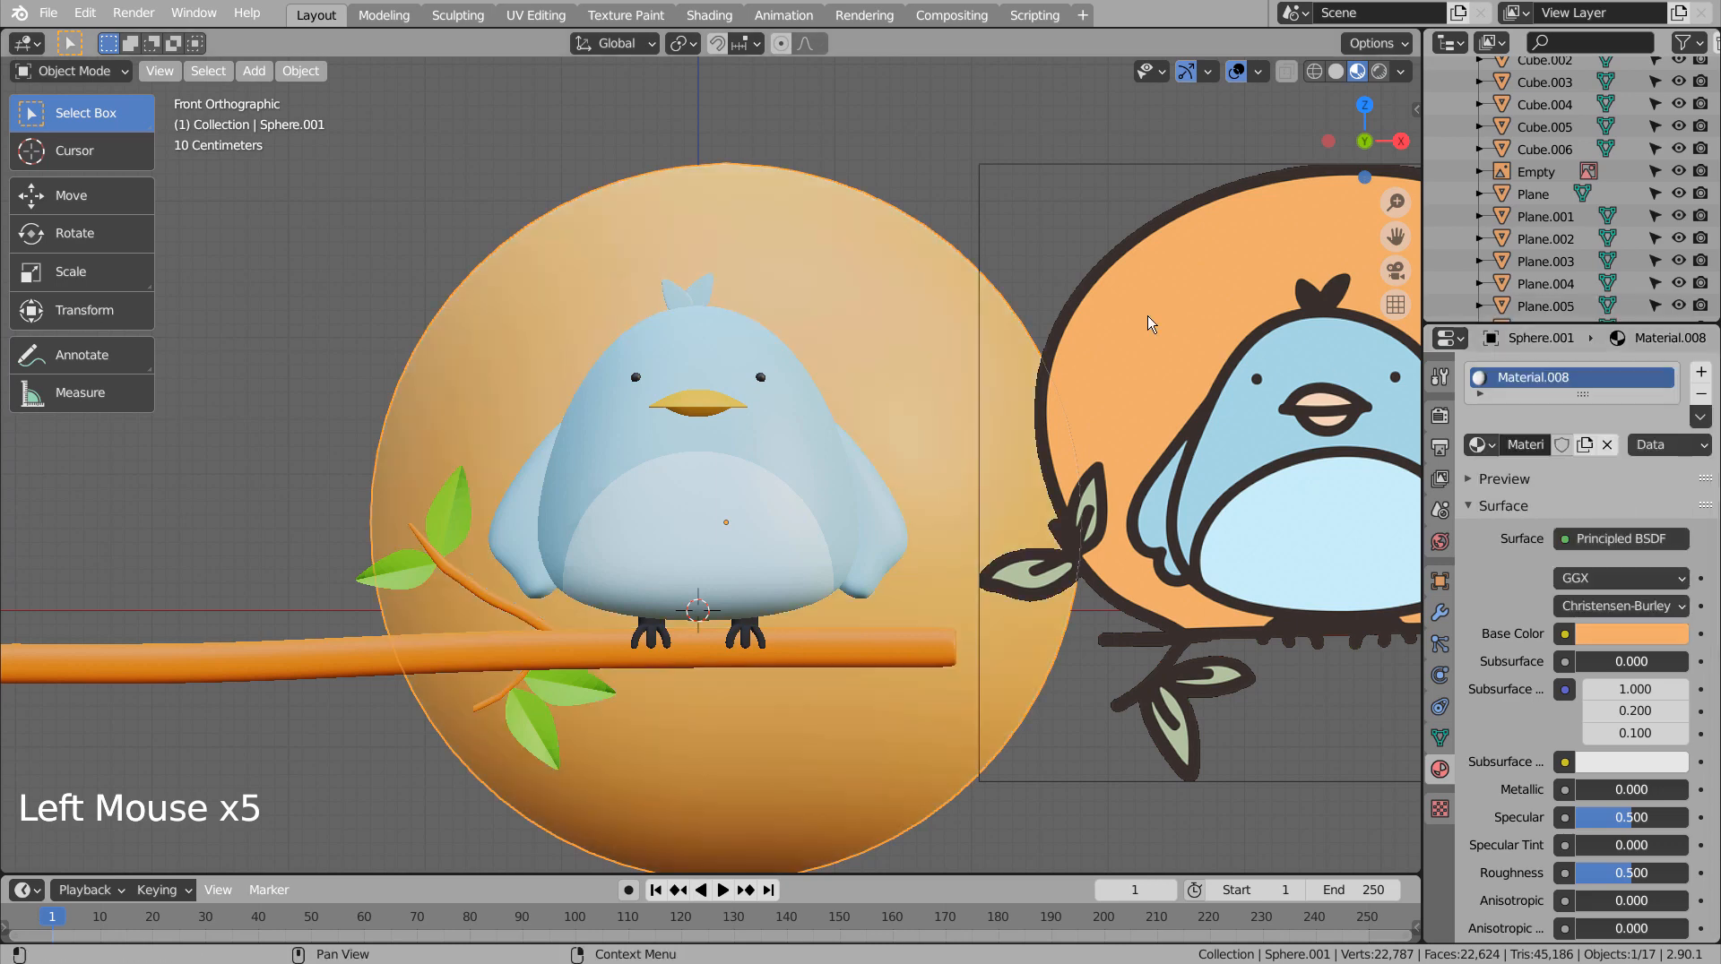
left_click(994, 150)
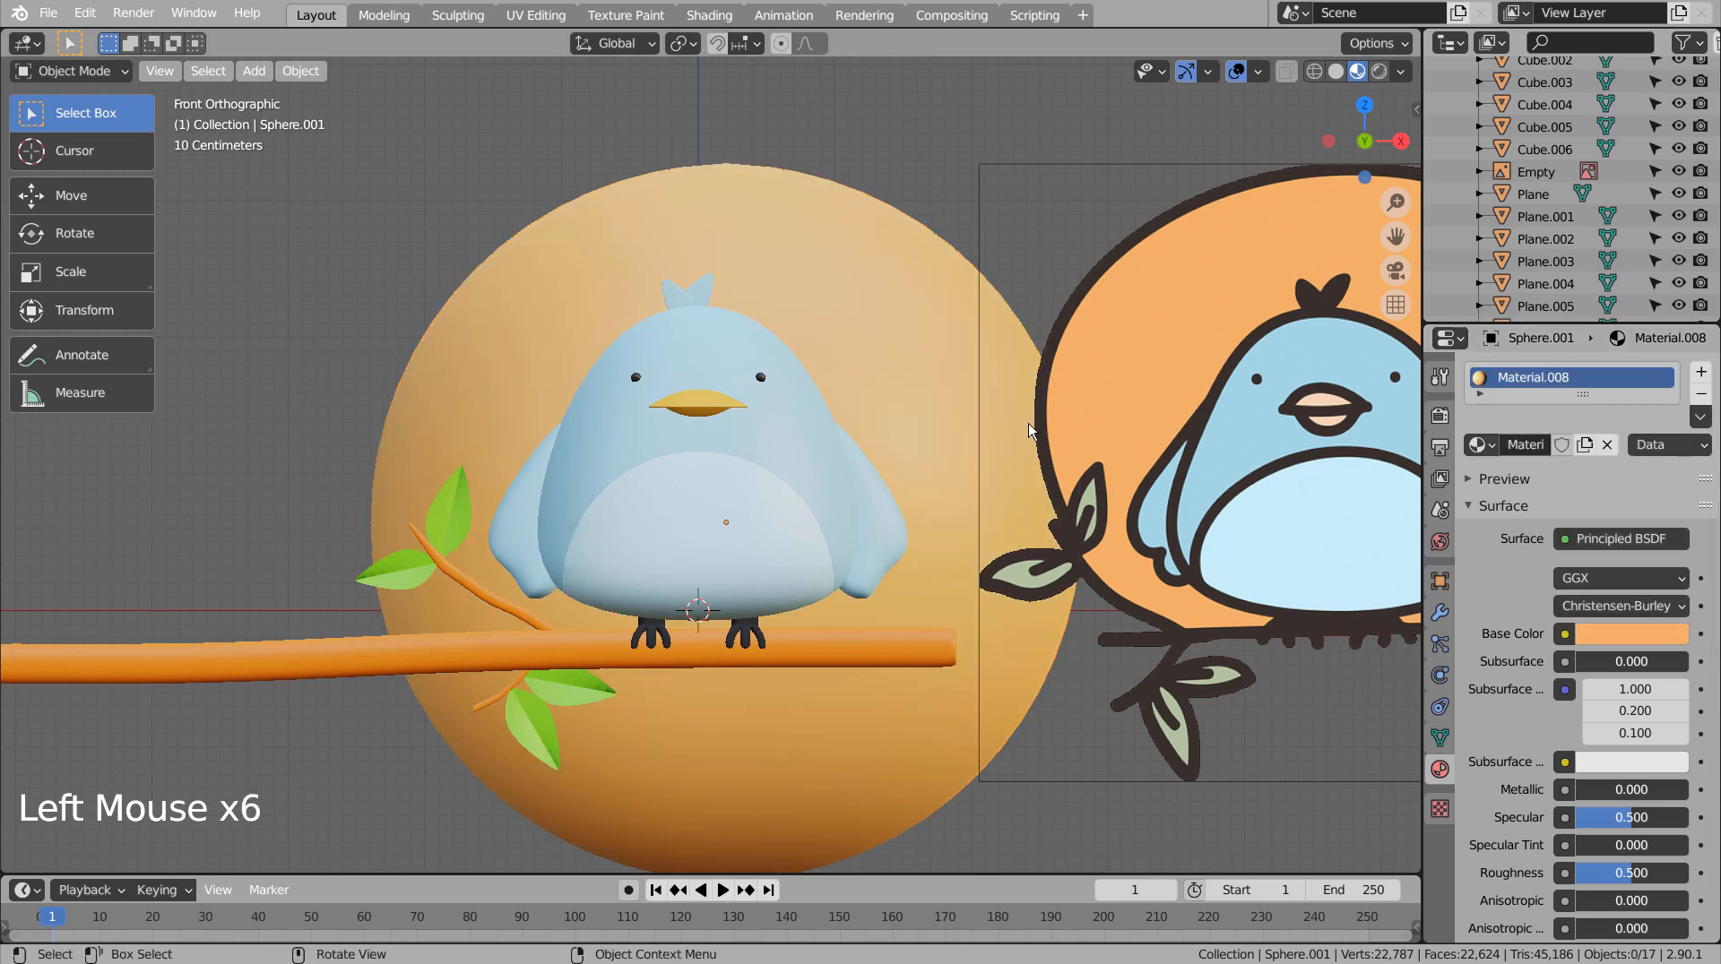
Look through the camera and hide the reference image empty.
scroll(1034, 489, "down", 2)
key("KP_0")
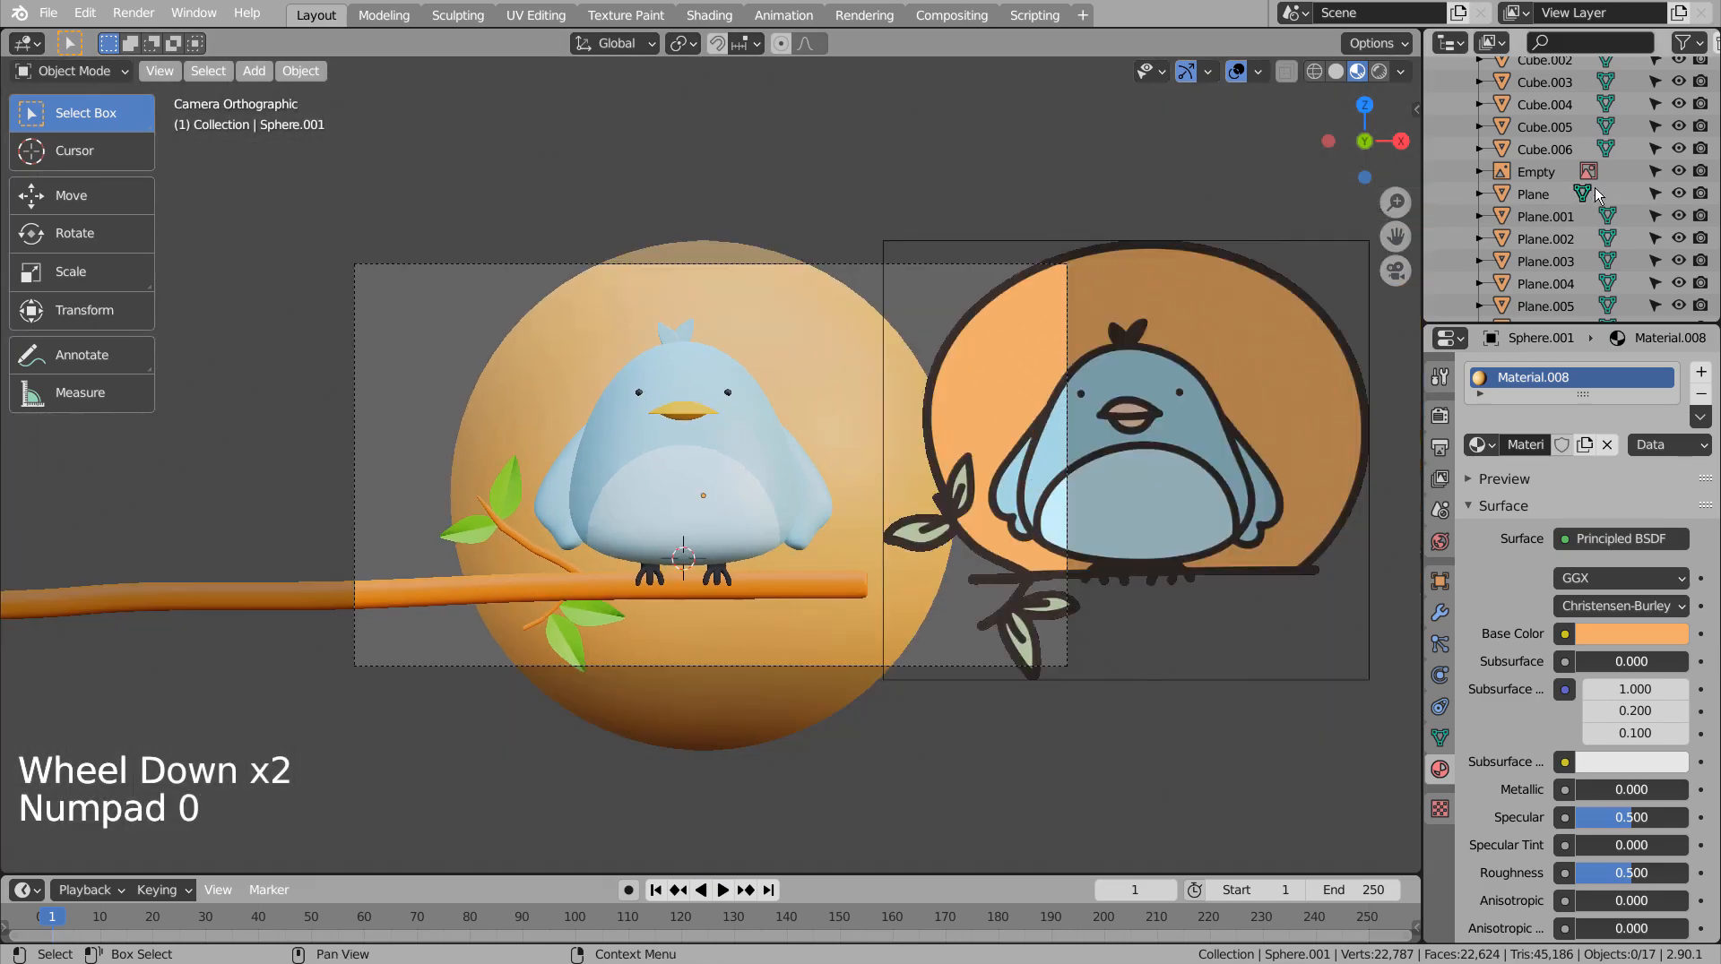
left_click(1679, 172)
left_click(1684, 173)
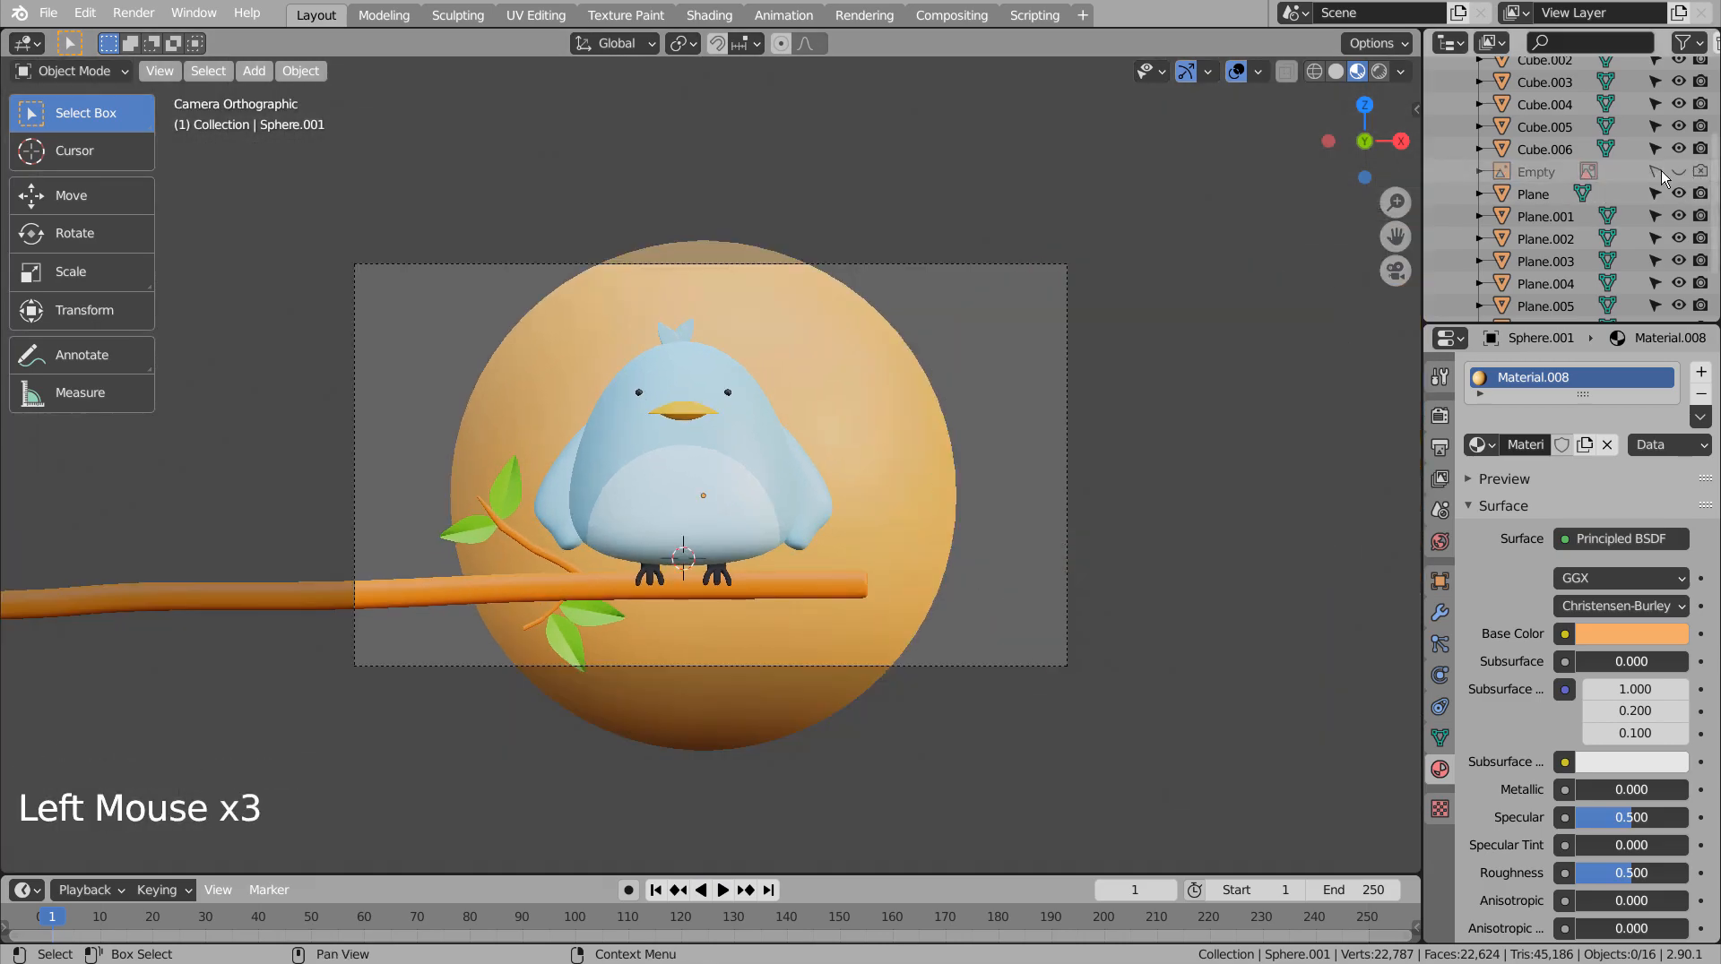
scroll(1649, 188, "up", 6)
scroll(1613, 233, "down", 5)
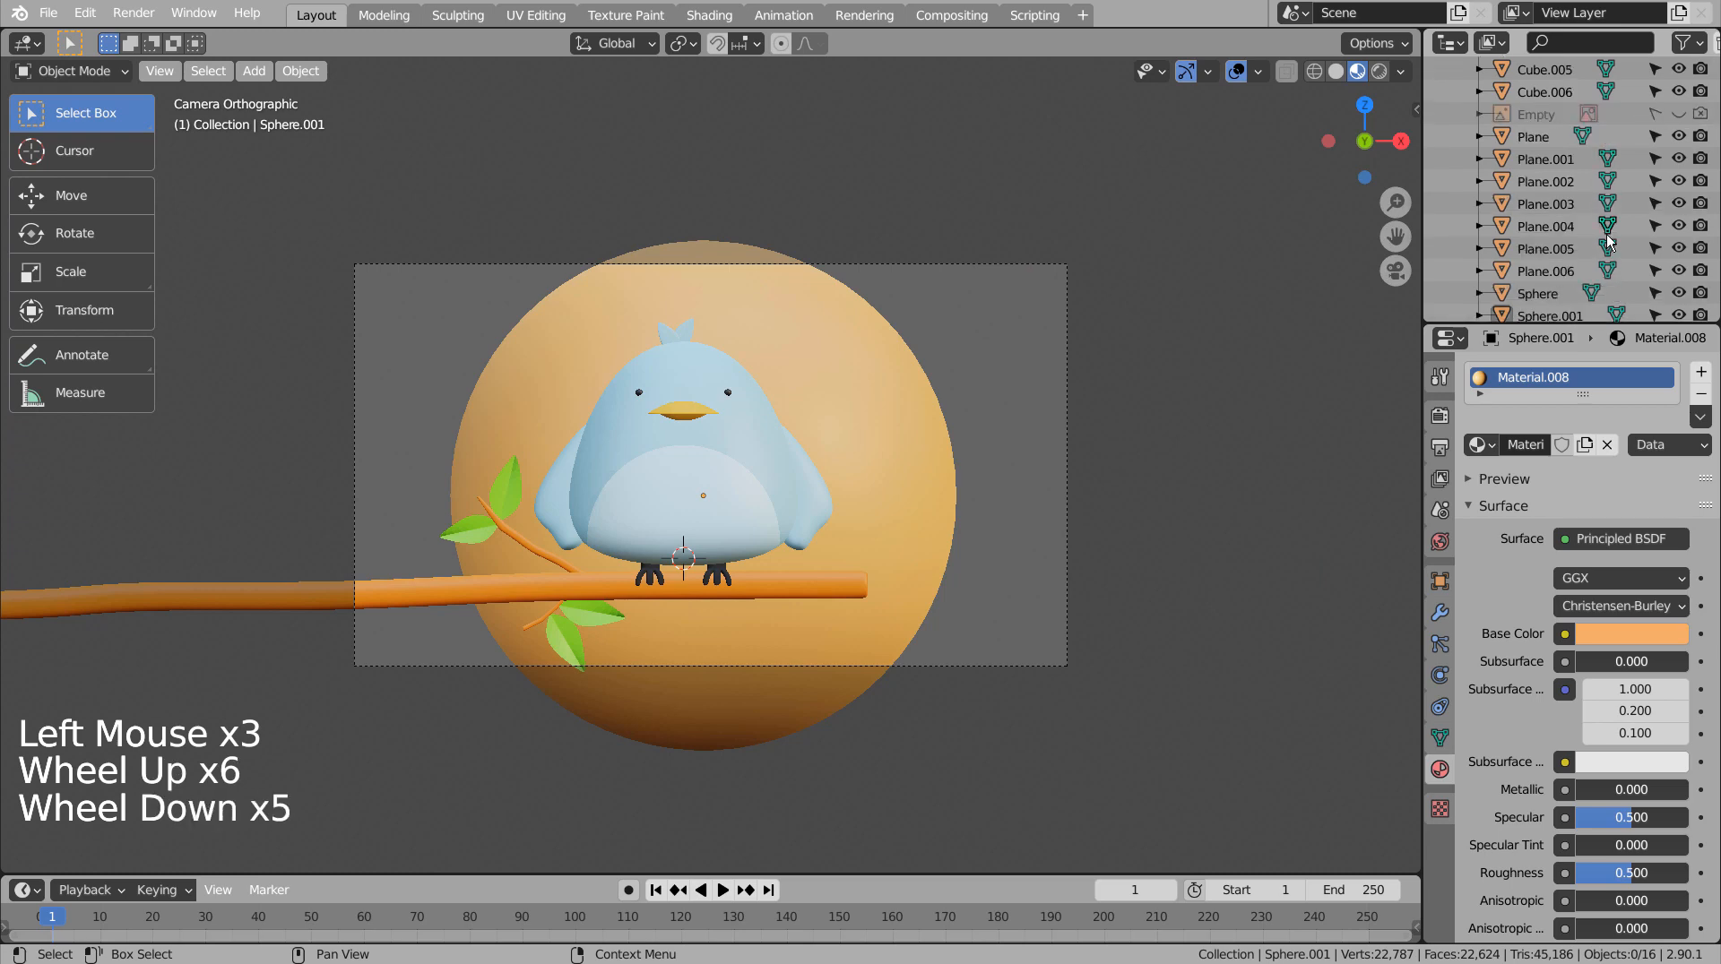
scroll(1609, 241, "down", 3)
Add a plane facing the camera at the bird and scale it up to serve as a backdrop.
key("shift+a")
mouse_move(1036, 296)
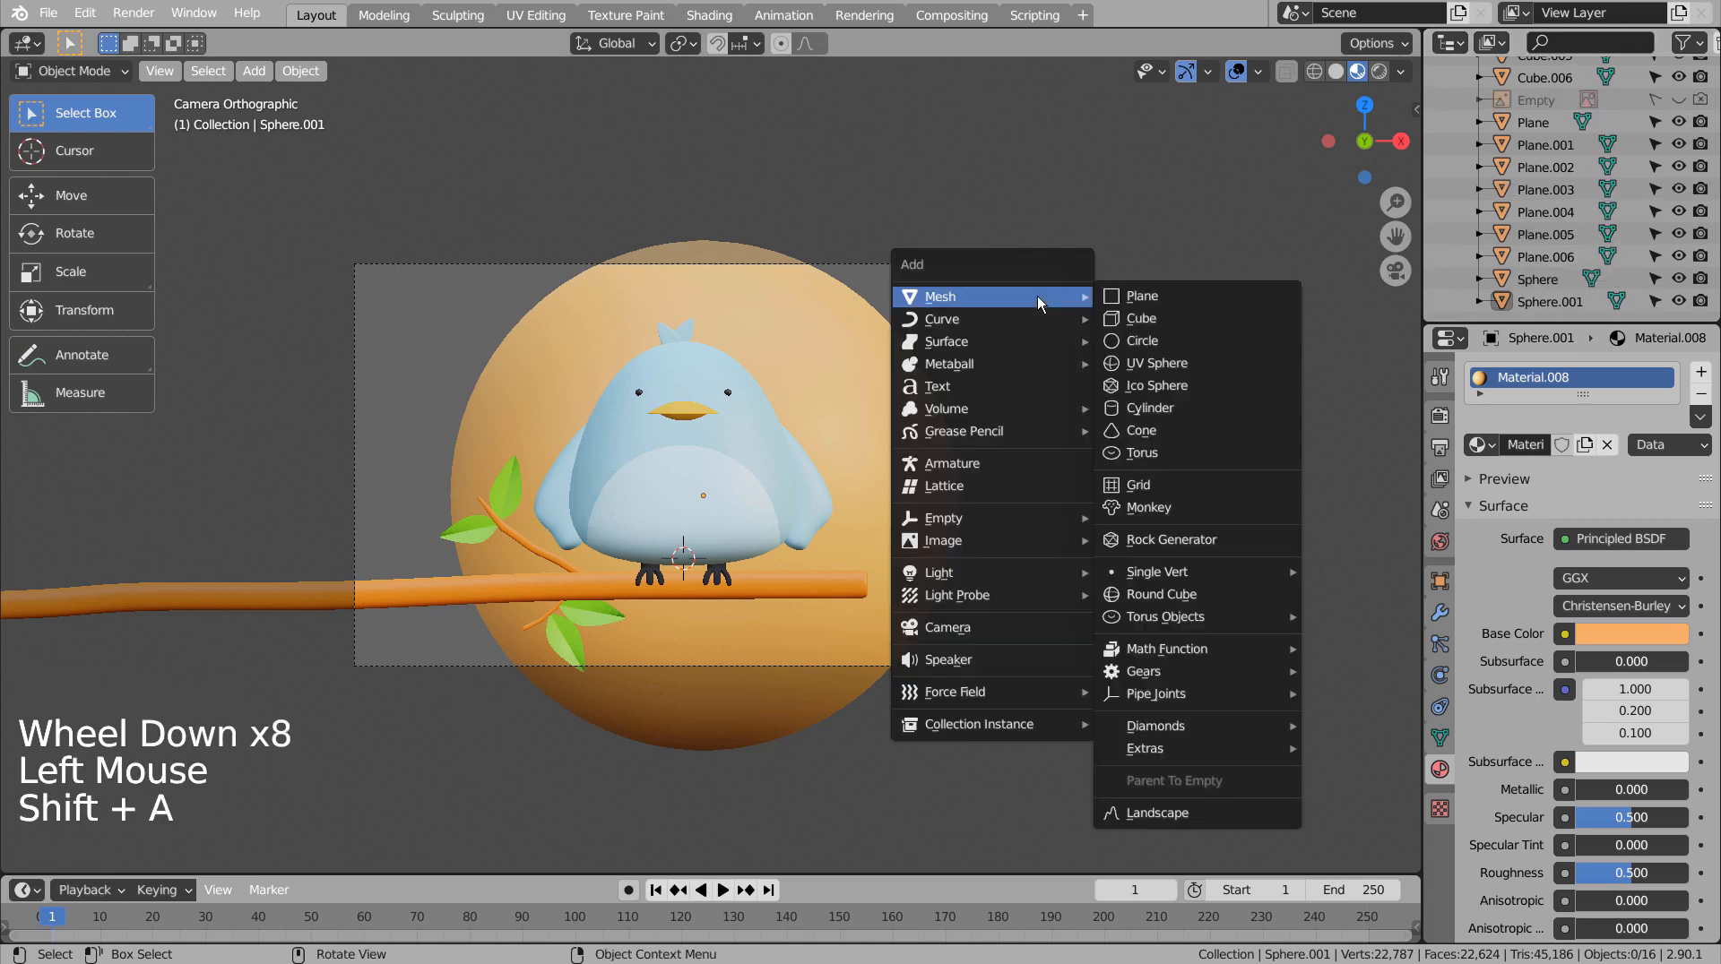
left_click(1129, 295)
key("r")
right_click(1130, 296)
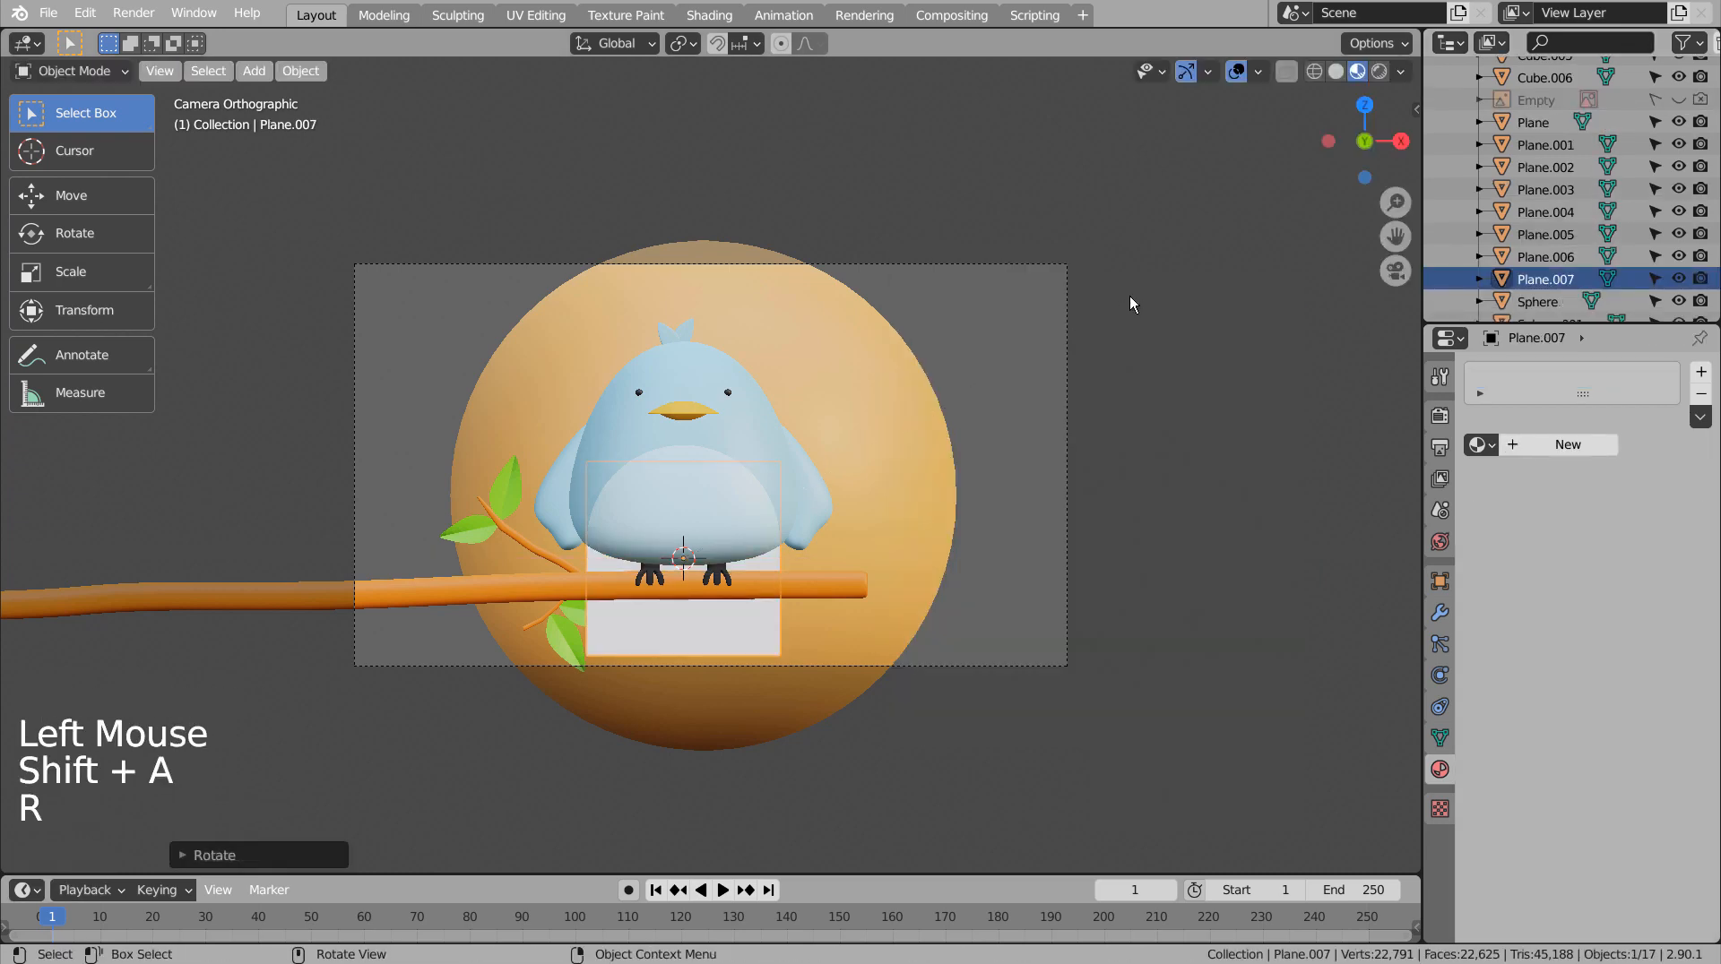
key("s")
left_click(762, 414)
Move the backdrop plane well behind the moon in the side view and scale it up about three times to fill the camera frame.
key("KP_3")
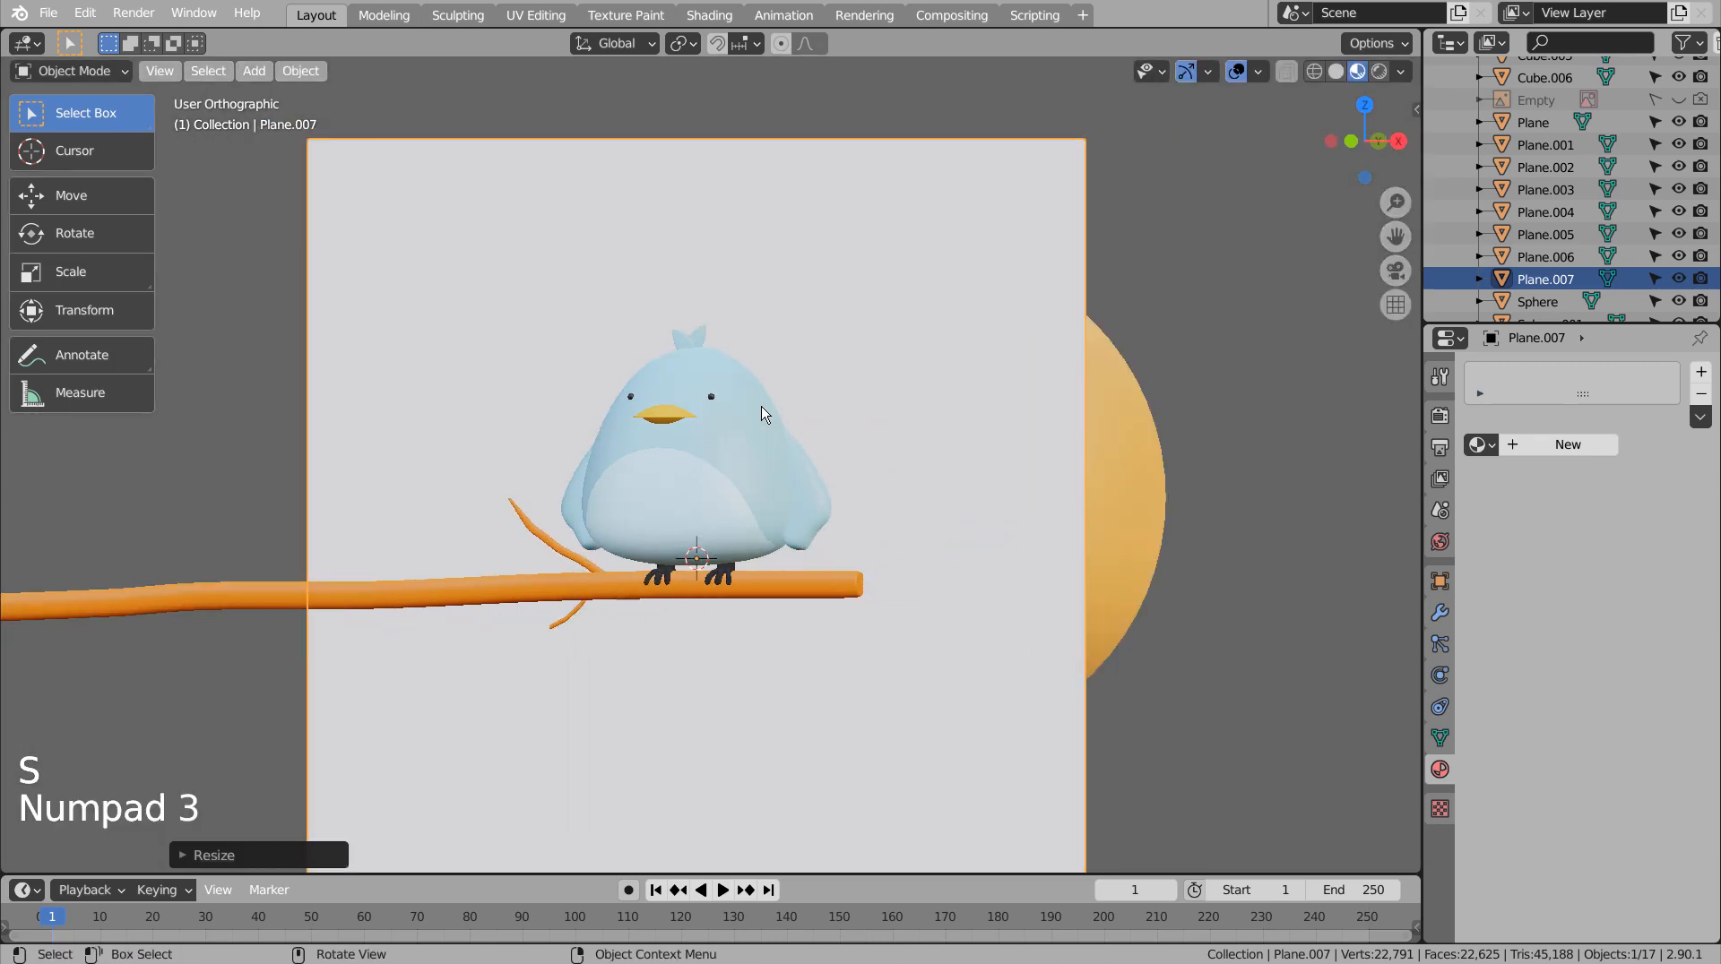
scroll(708, 485, "down", 5)
key("g")
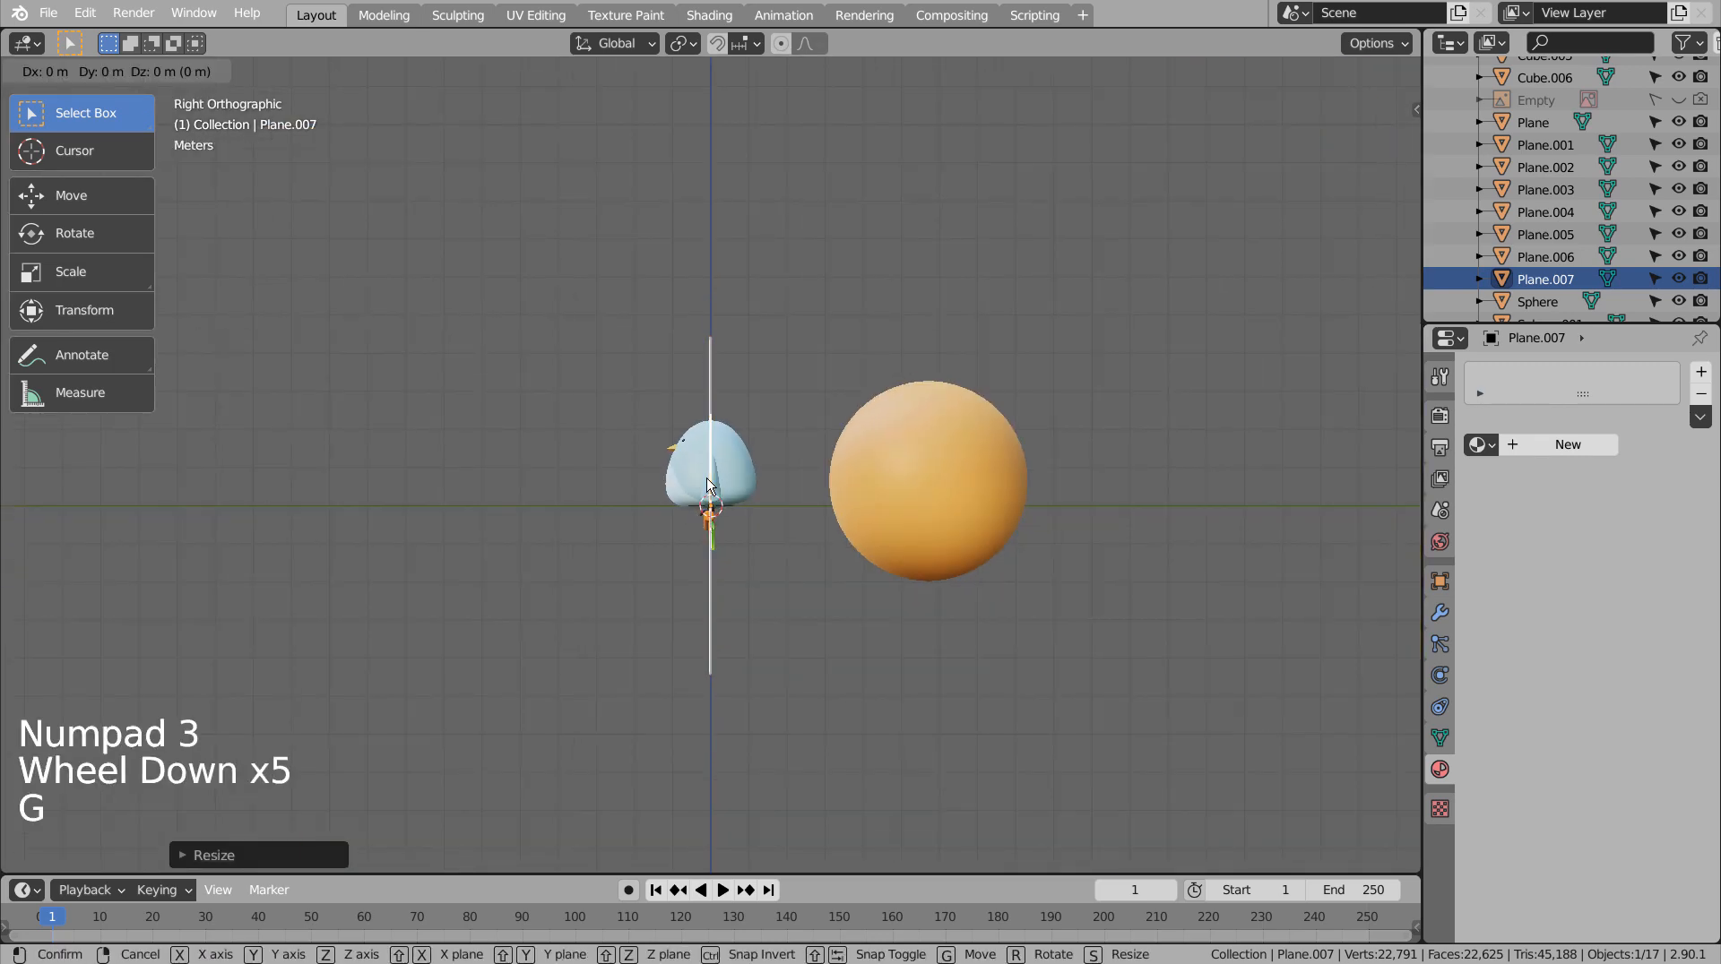
left_click(1243, 472)
key("s")
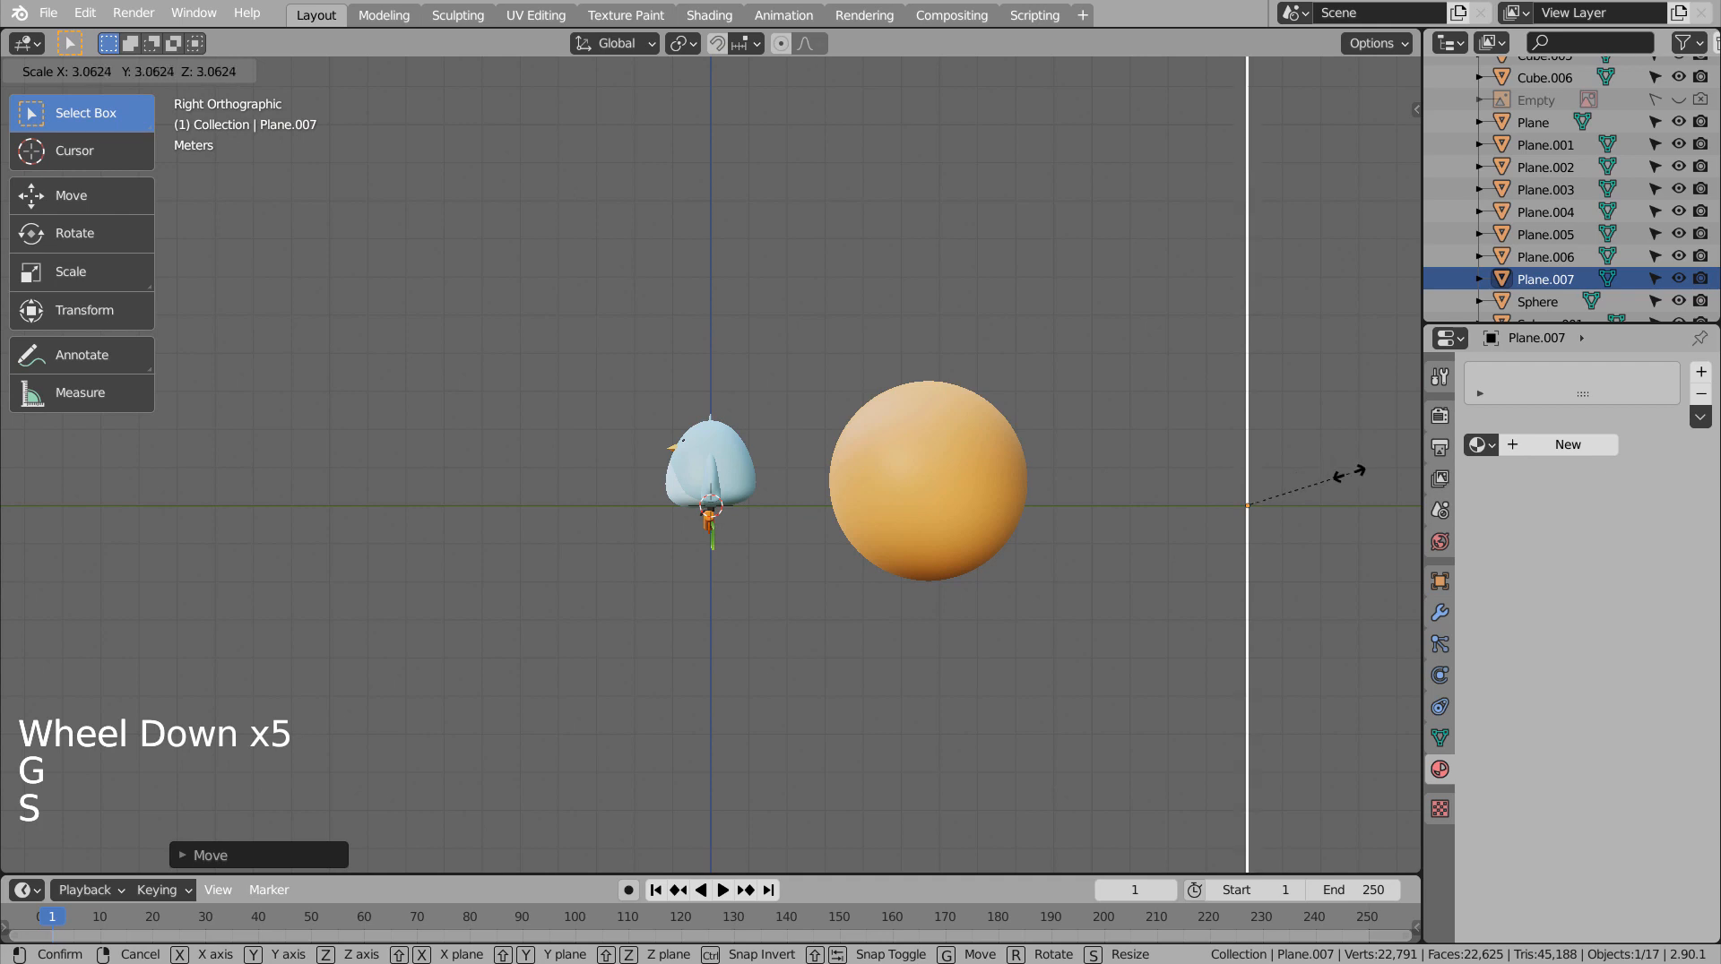
left_click(1347, 473)
key("KP_0")
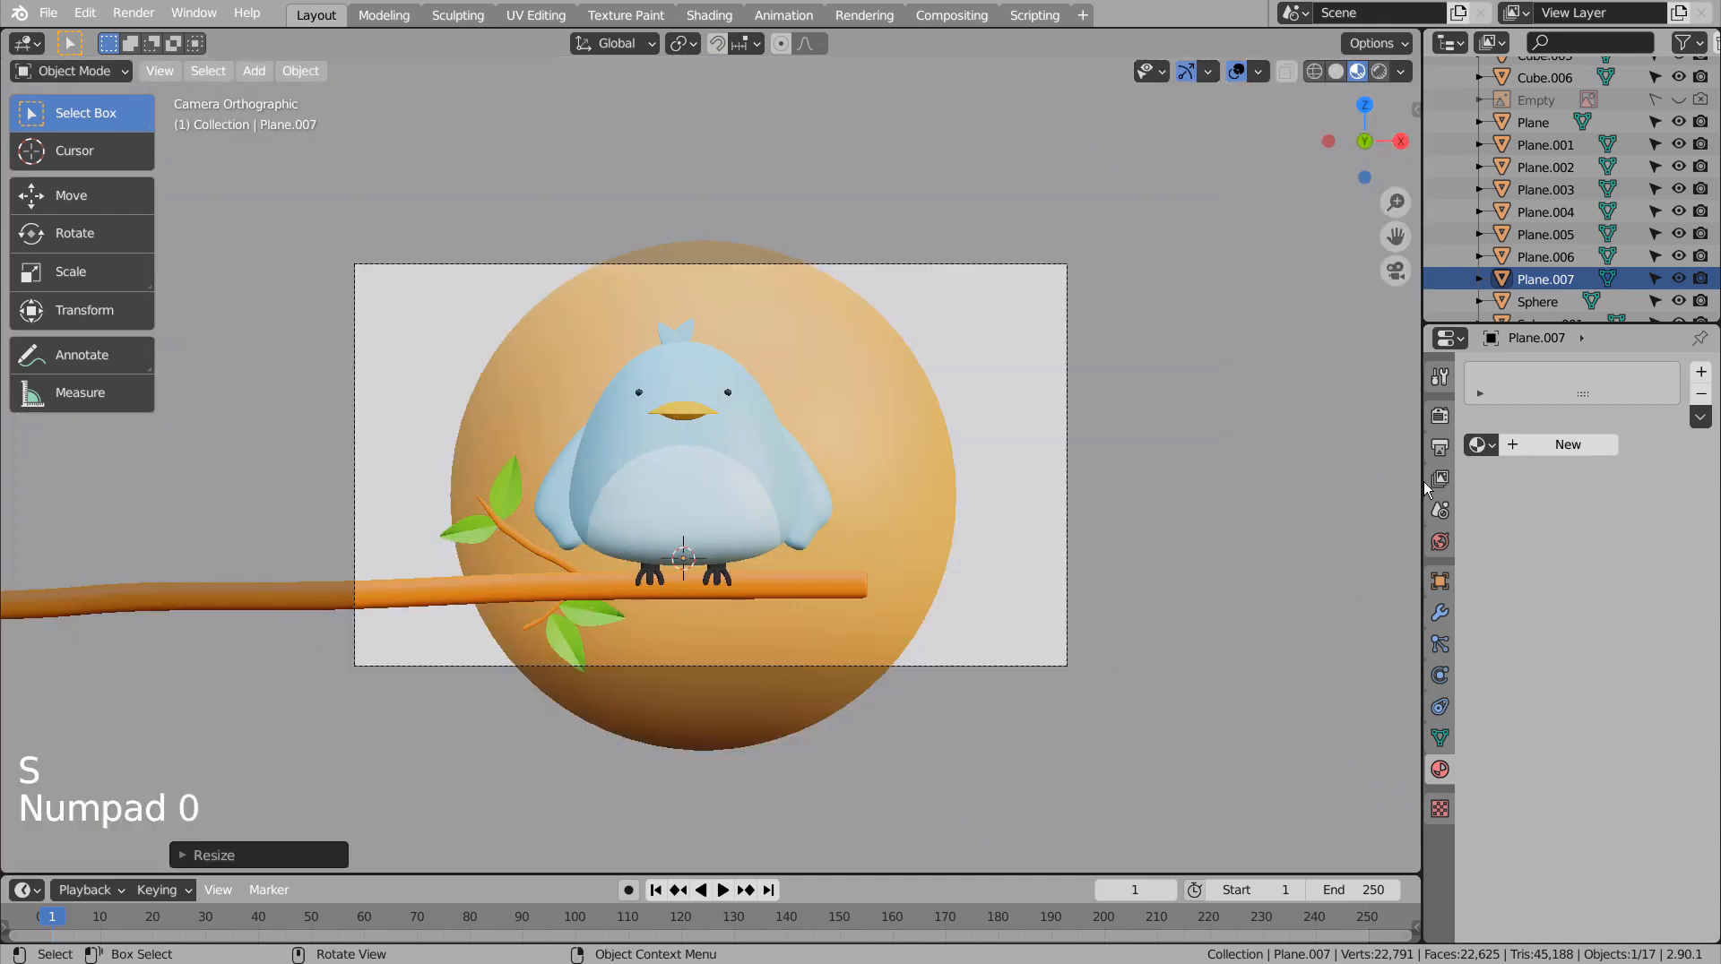
Create a new material for the backdrop plane, try several base colors, and settle on a pale blue with hue 0.585 and saturation 0.242.
left_click(1568, 444)
left_click(1624, 634)
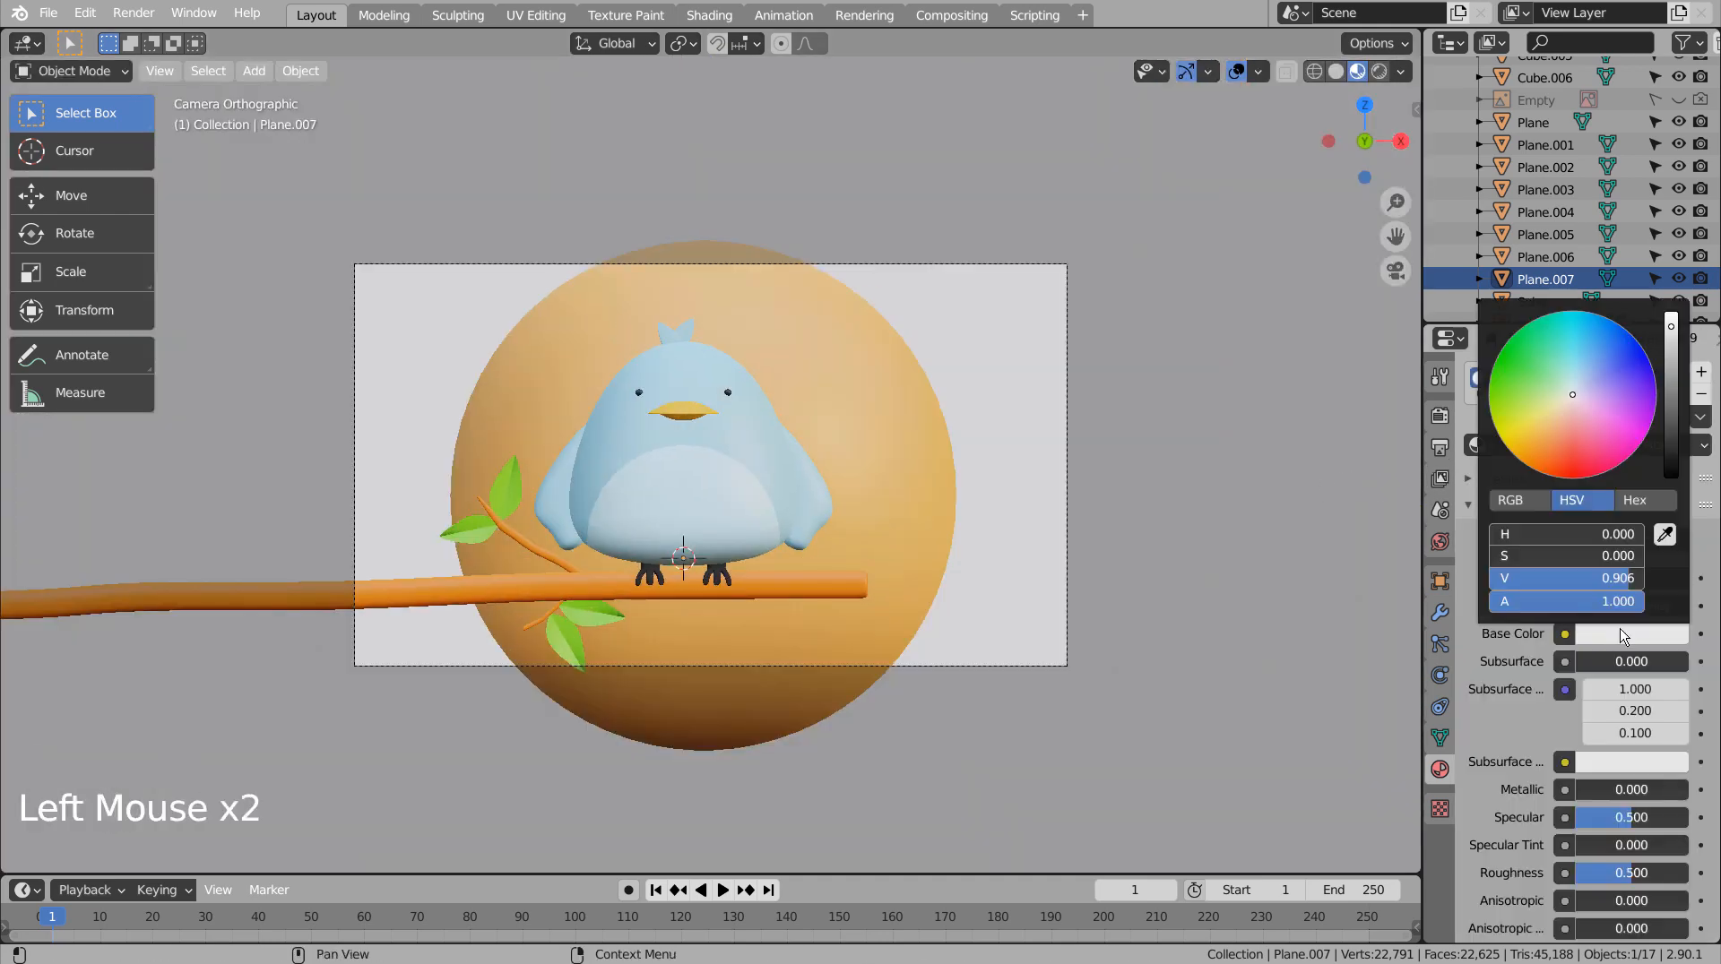
left_click_drag(1543, 447, 1543, 455)
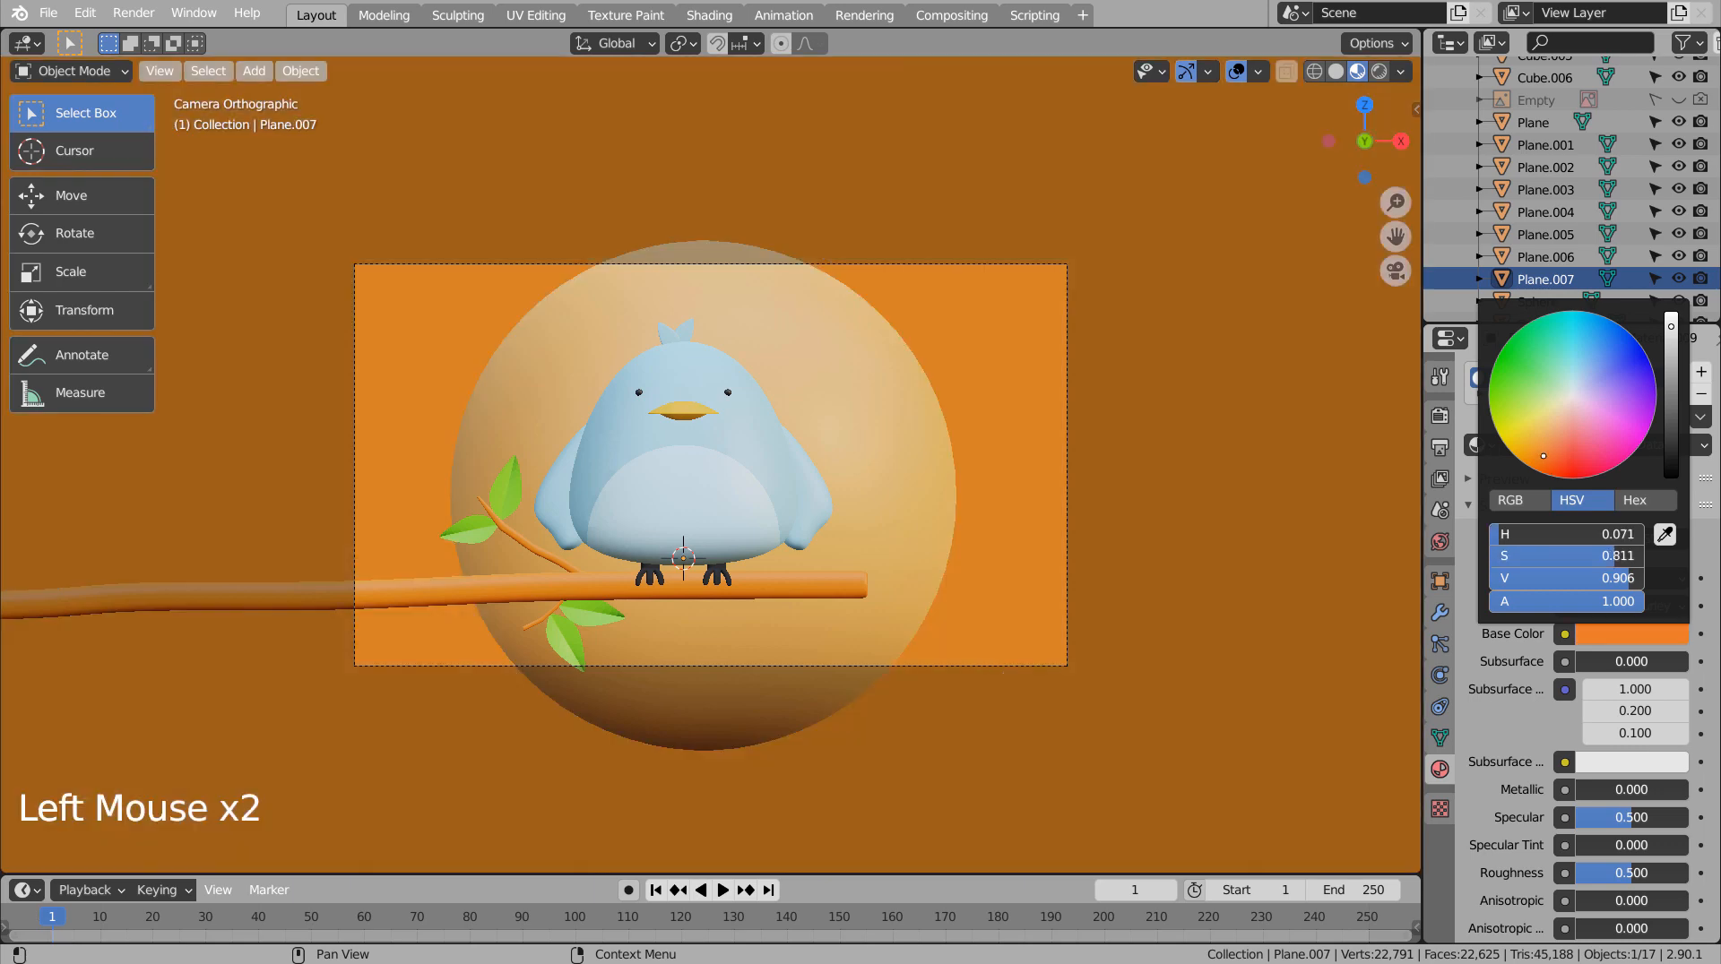
left_click(1543, 376)
left_click(1584, 324)
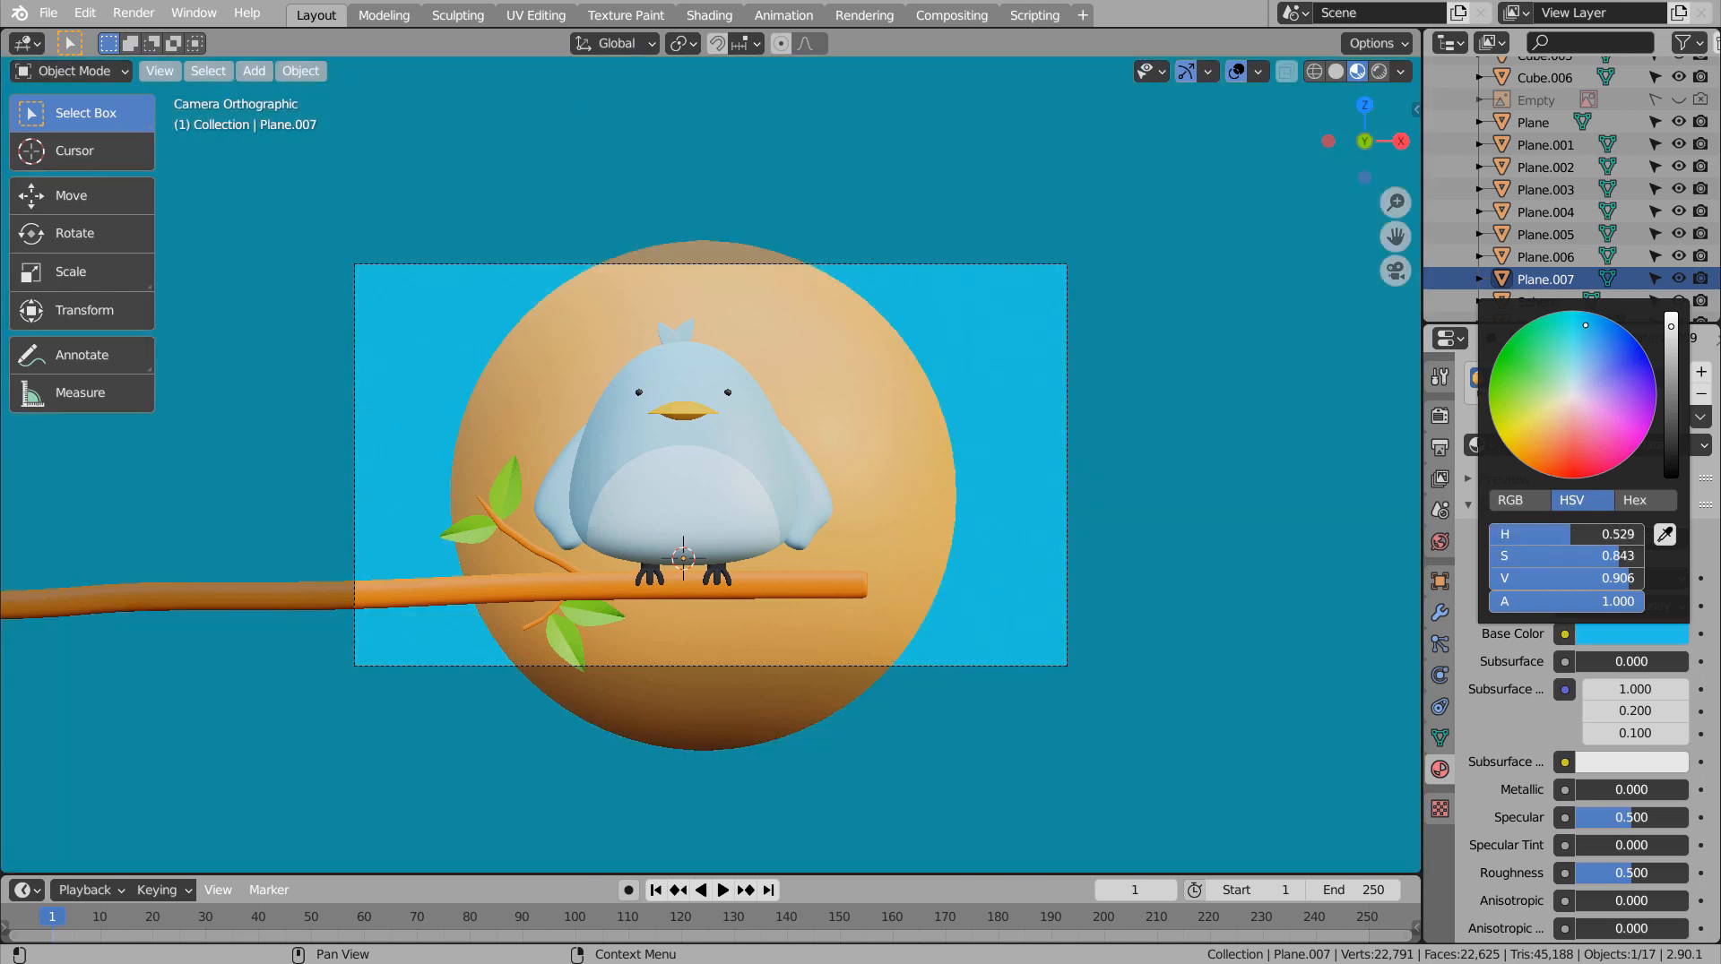
left_click(1569, 353)
left_click(1539, 381)
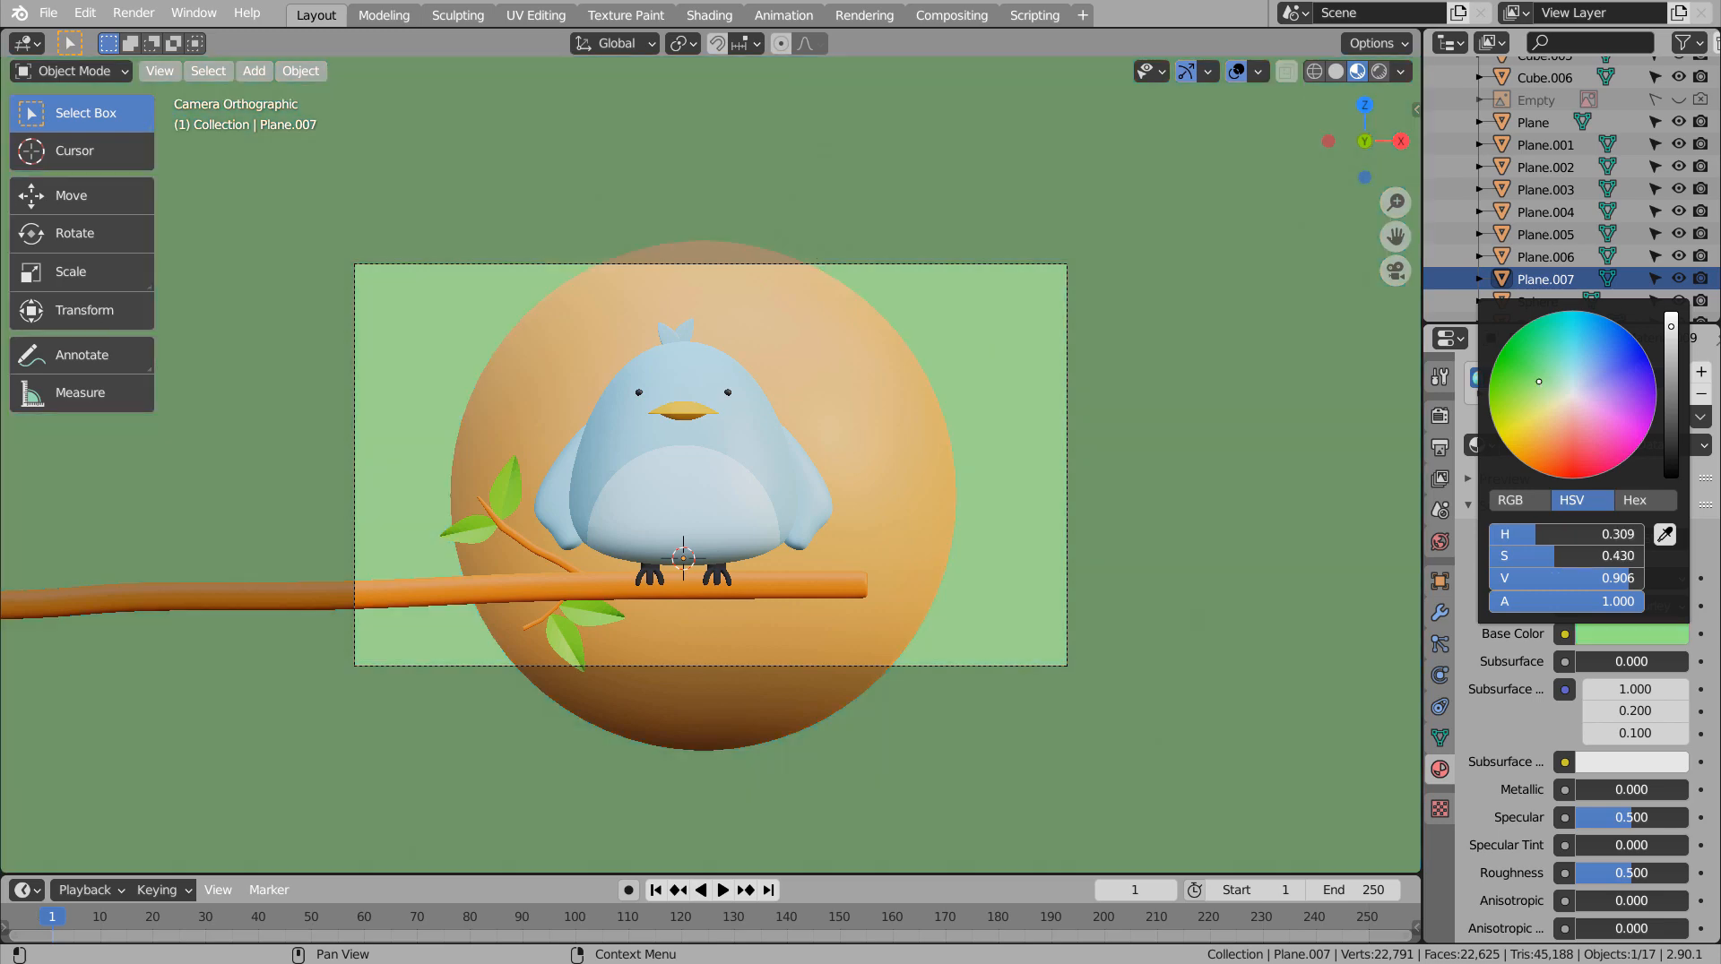
left_click(1585, 401)
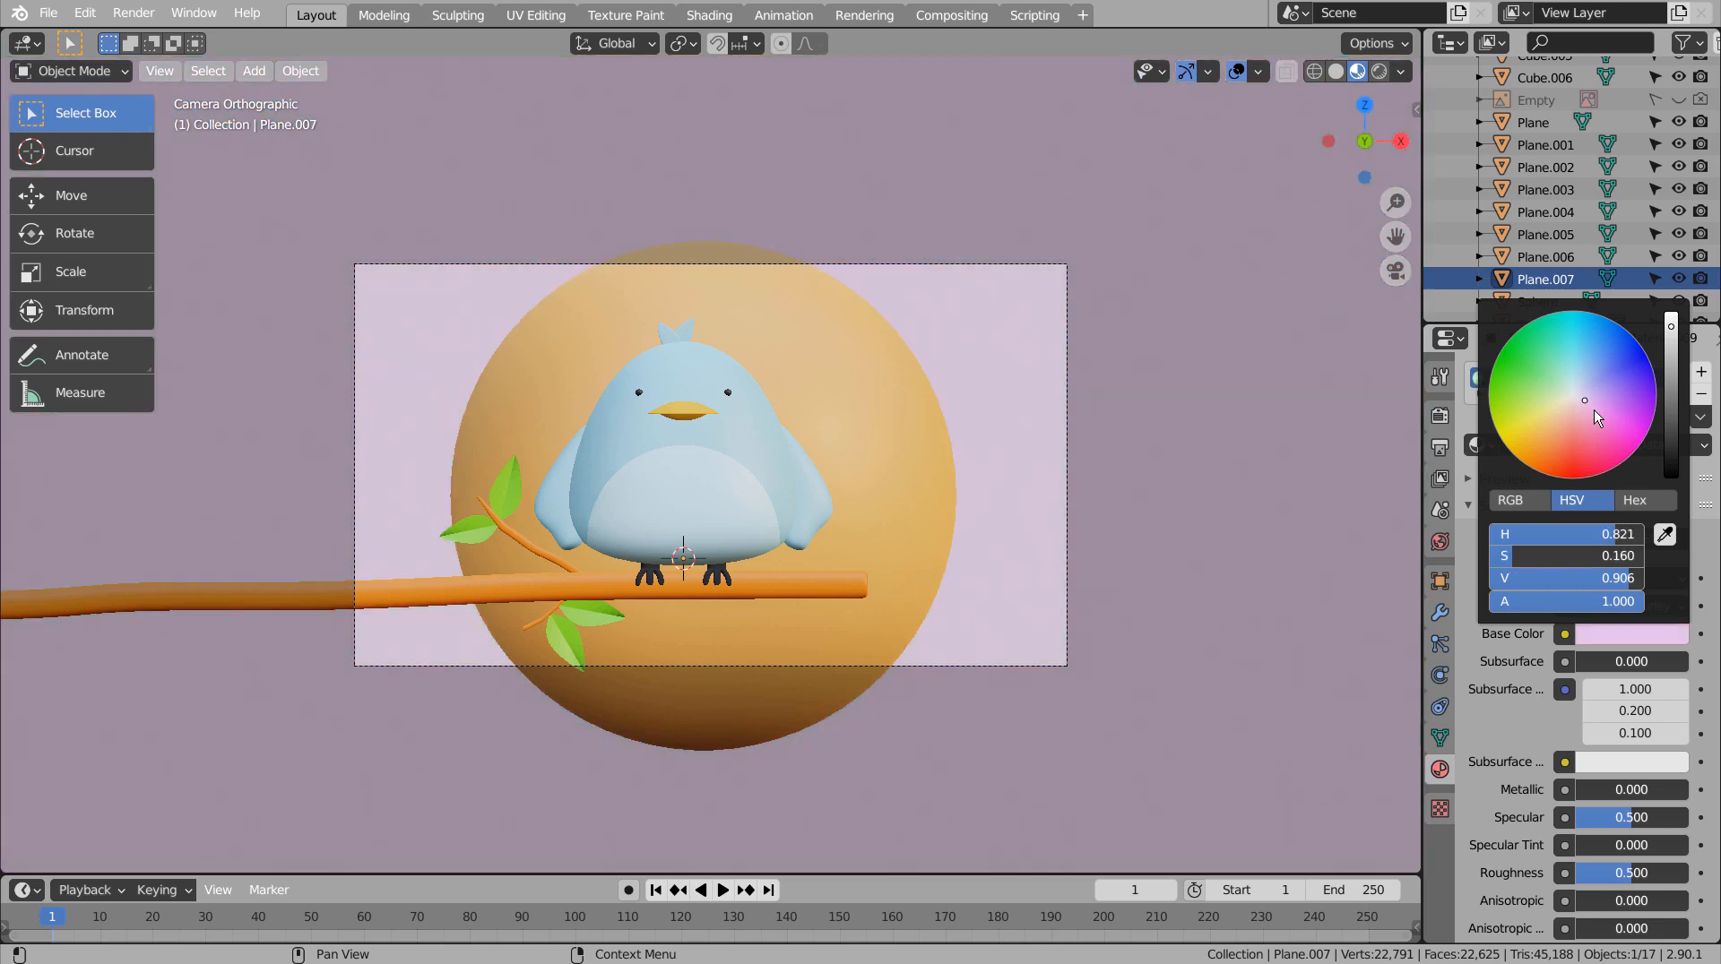
left_click(1599, 416)
left_click(1577, 417)
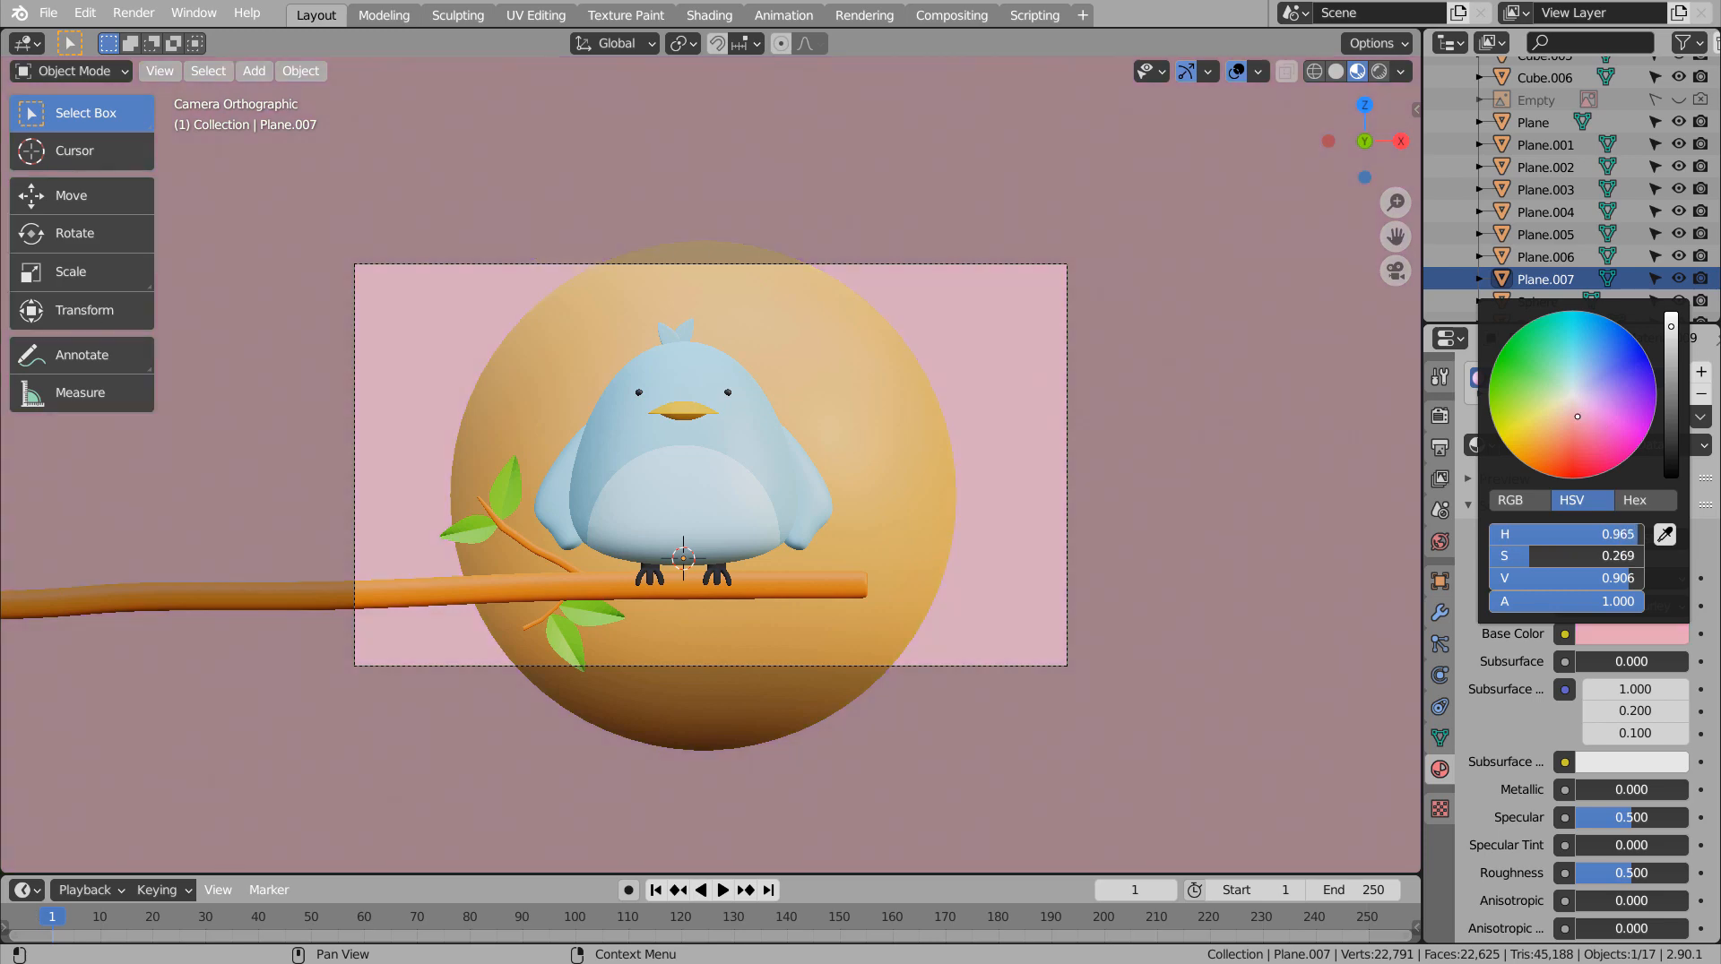
left_click(1568, 415)
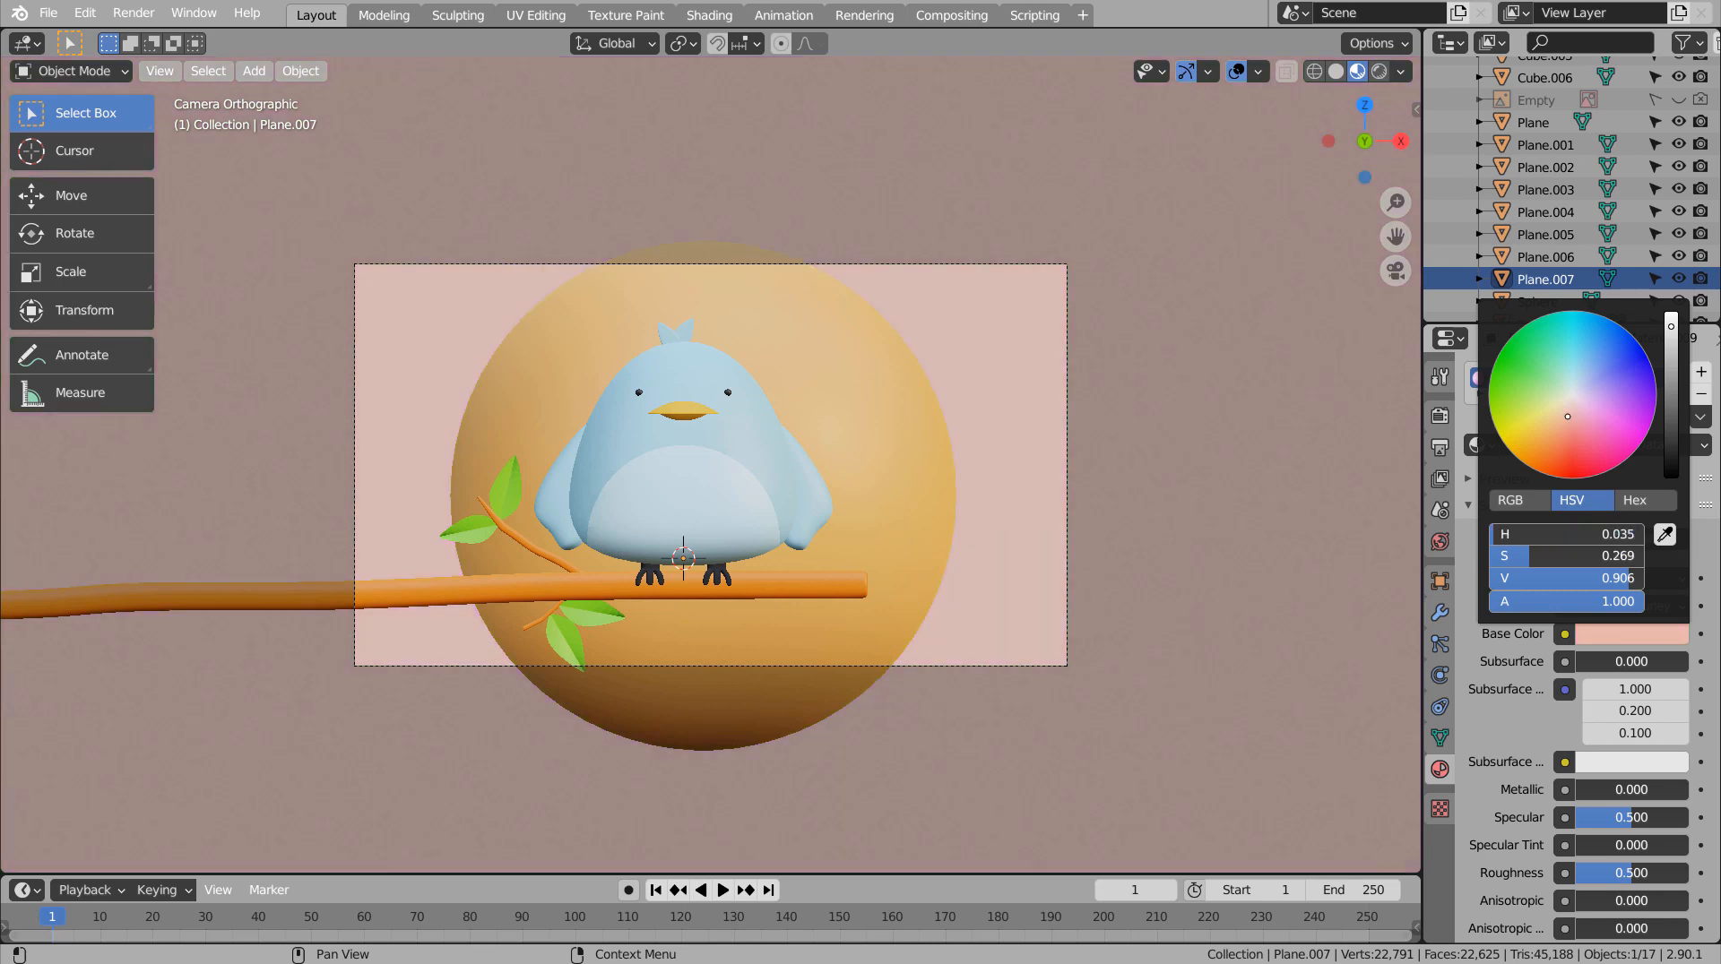
left_click(1574, 405)
left_click(1574, 412)
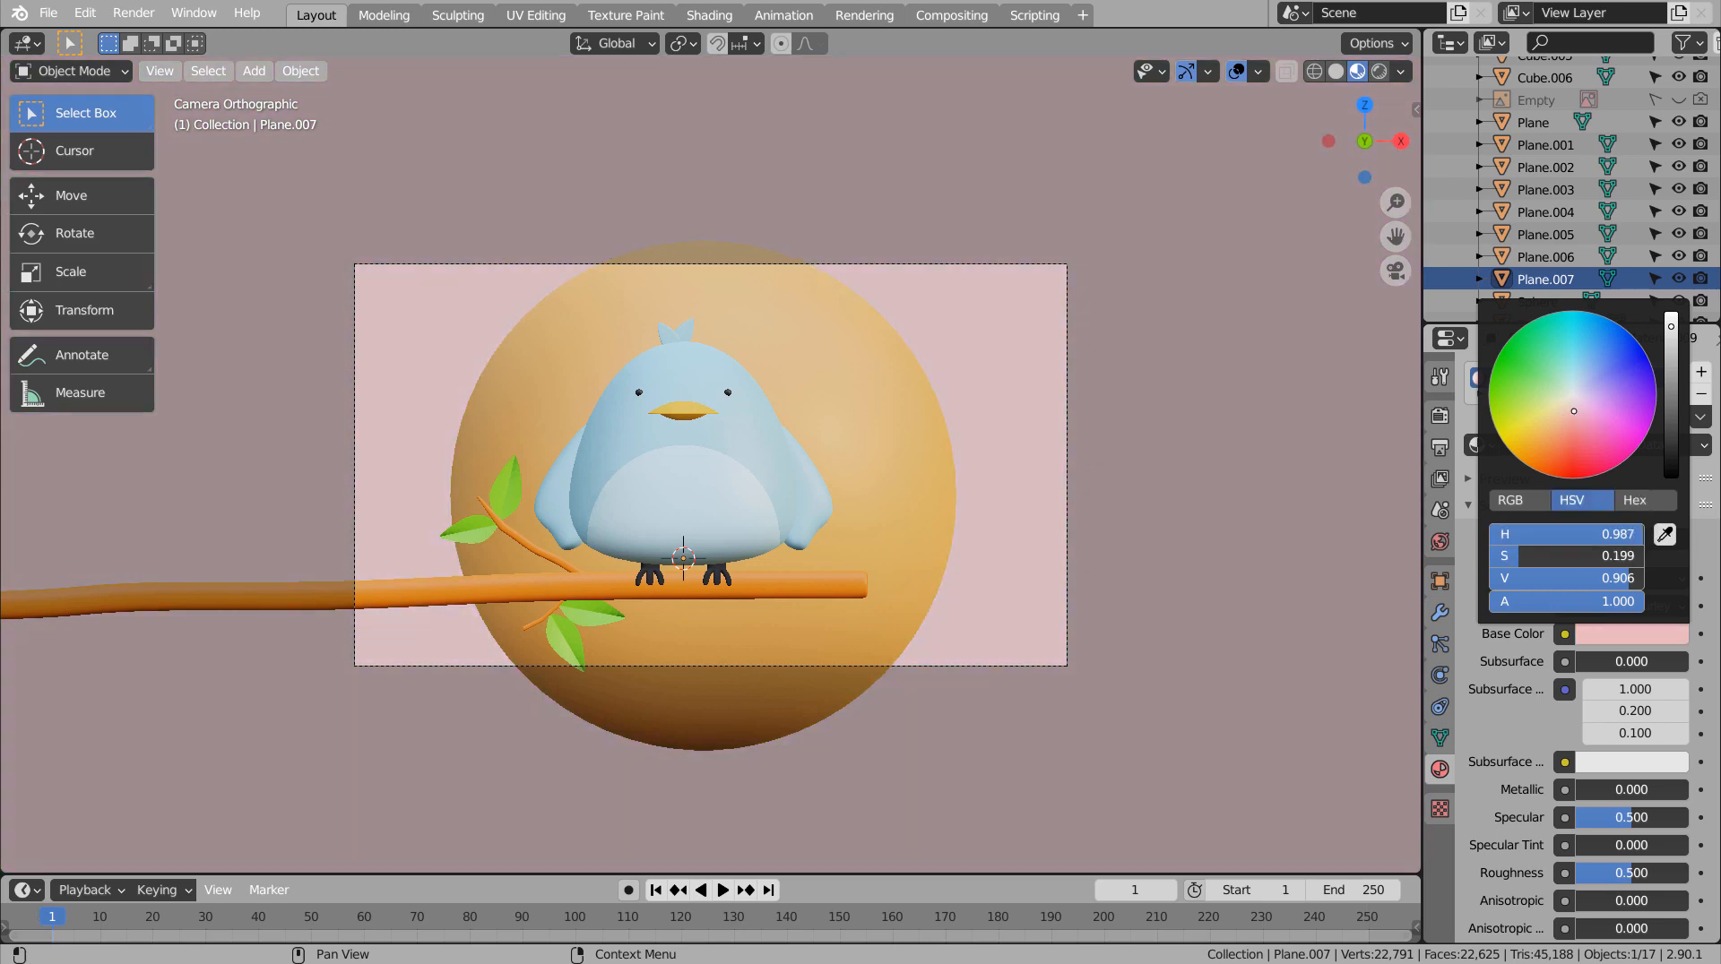
mouse_move(1576, 415)
left_mouse_down()
mouse_move(1554, 383)
mouse_move(1579, 383)
mouse_move(1599, 334)
mouse_move(1583, 377)
left_mouse_up()
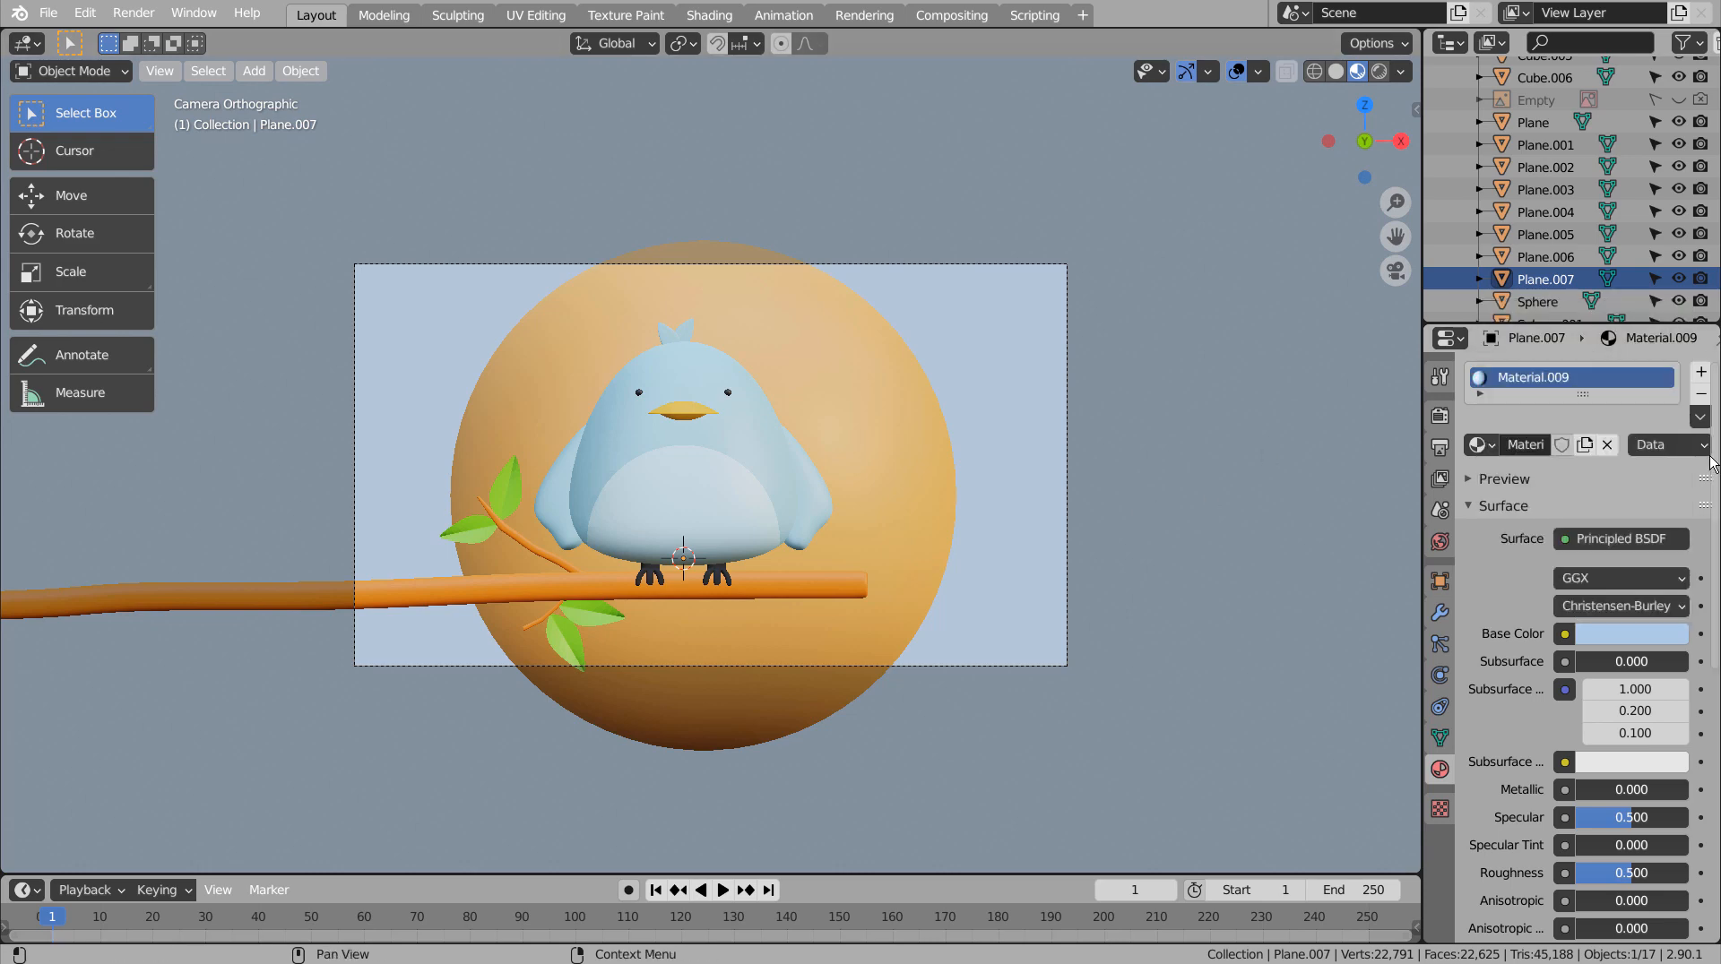
Set the backdrop material's base color to a light purple.
left_click(1636, 653)
left_click(1631, 633)
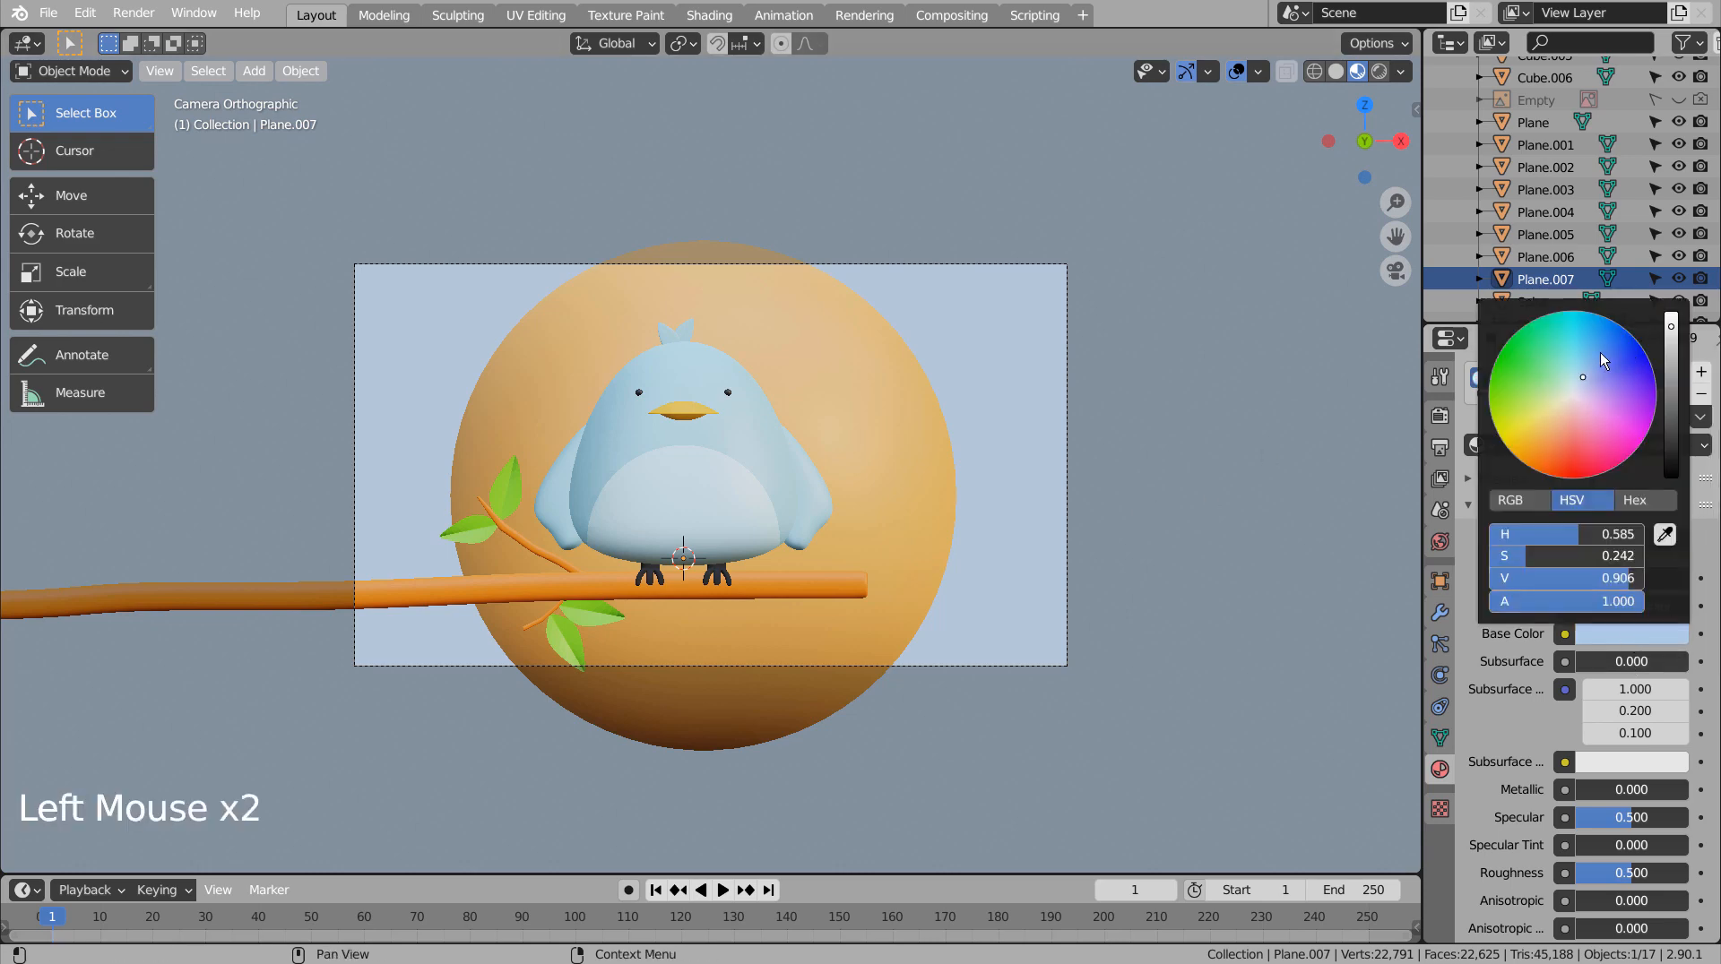
left_click_drag(1587, 385, 1596, 401)
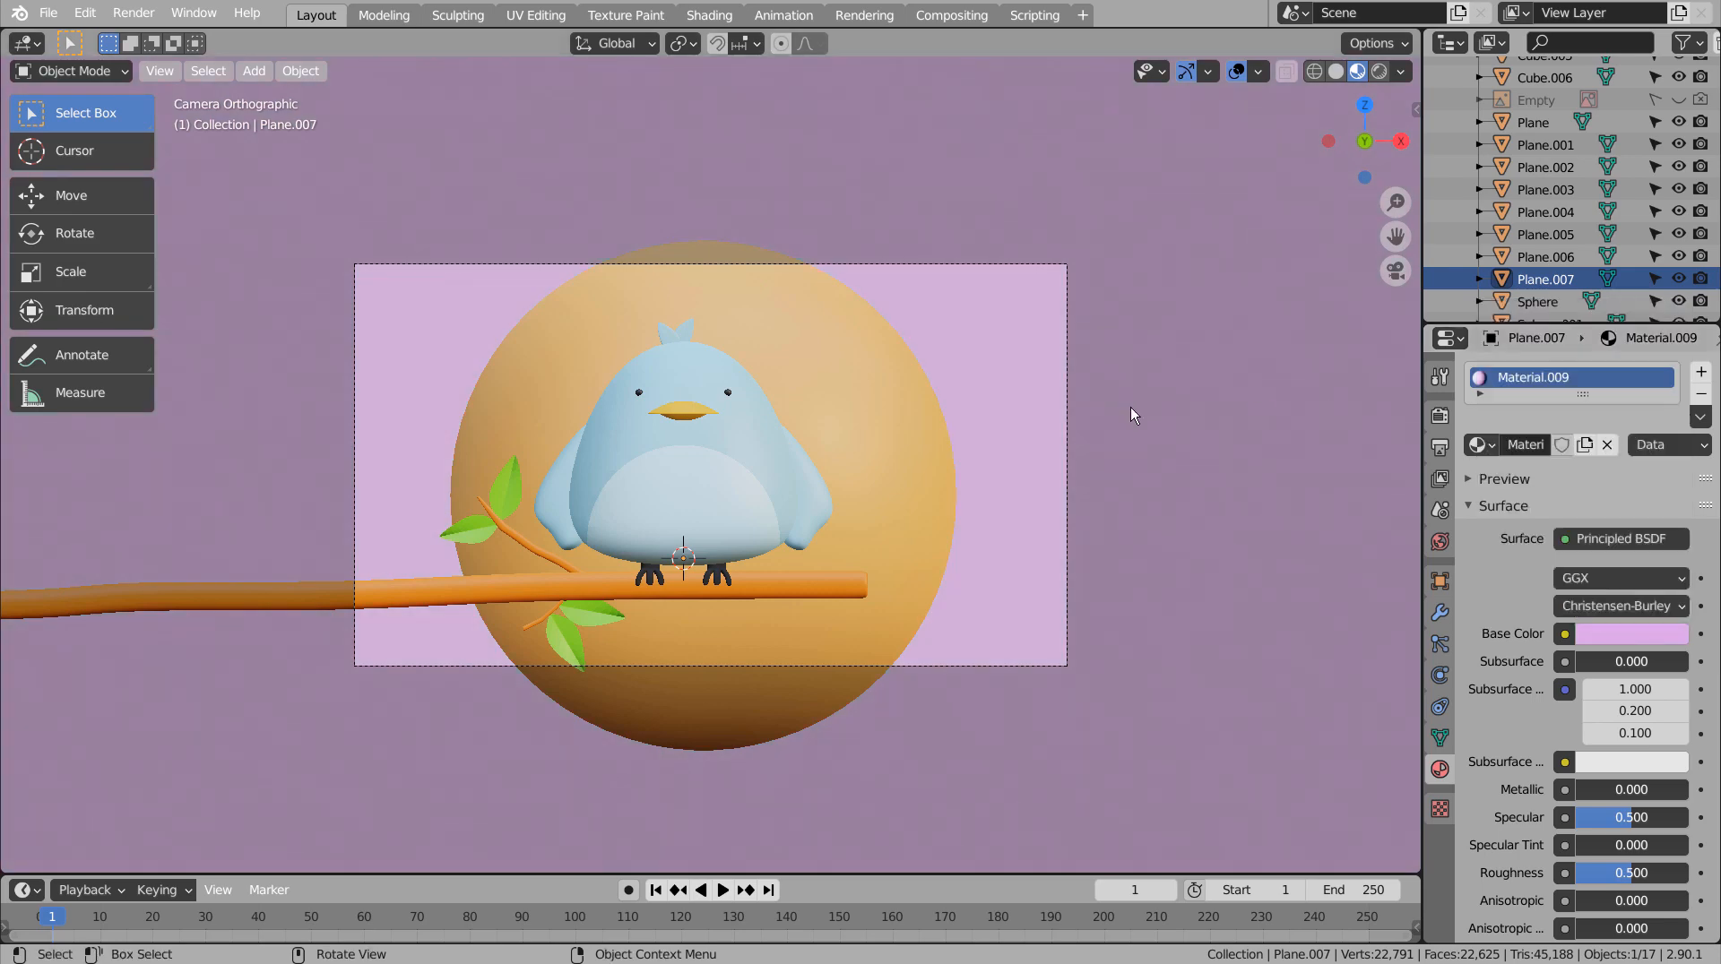
Preview the scene in rendered shading, and select and unhide the camera object.
left_click(1379, 70)
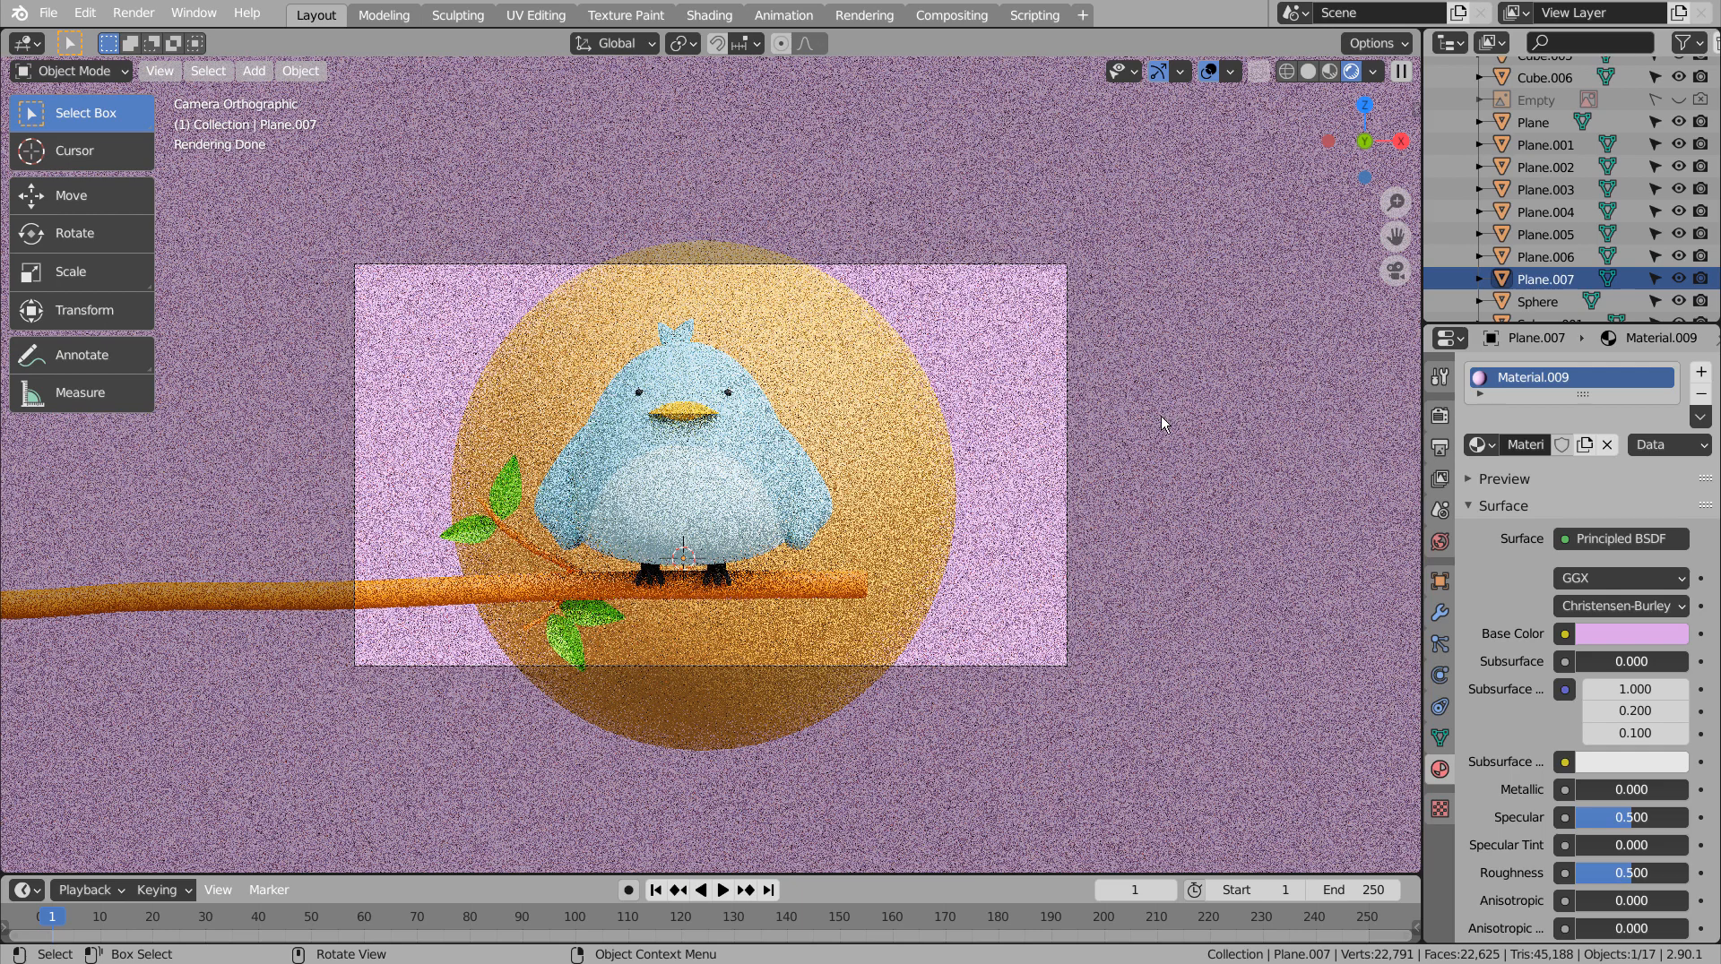
scroll(1529, 125, "up", 2)
scroll(1529, 122, "up", 5)
left_click(1534, 116)
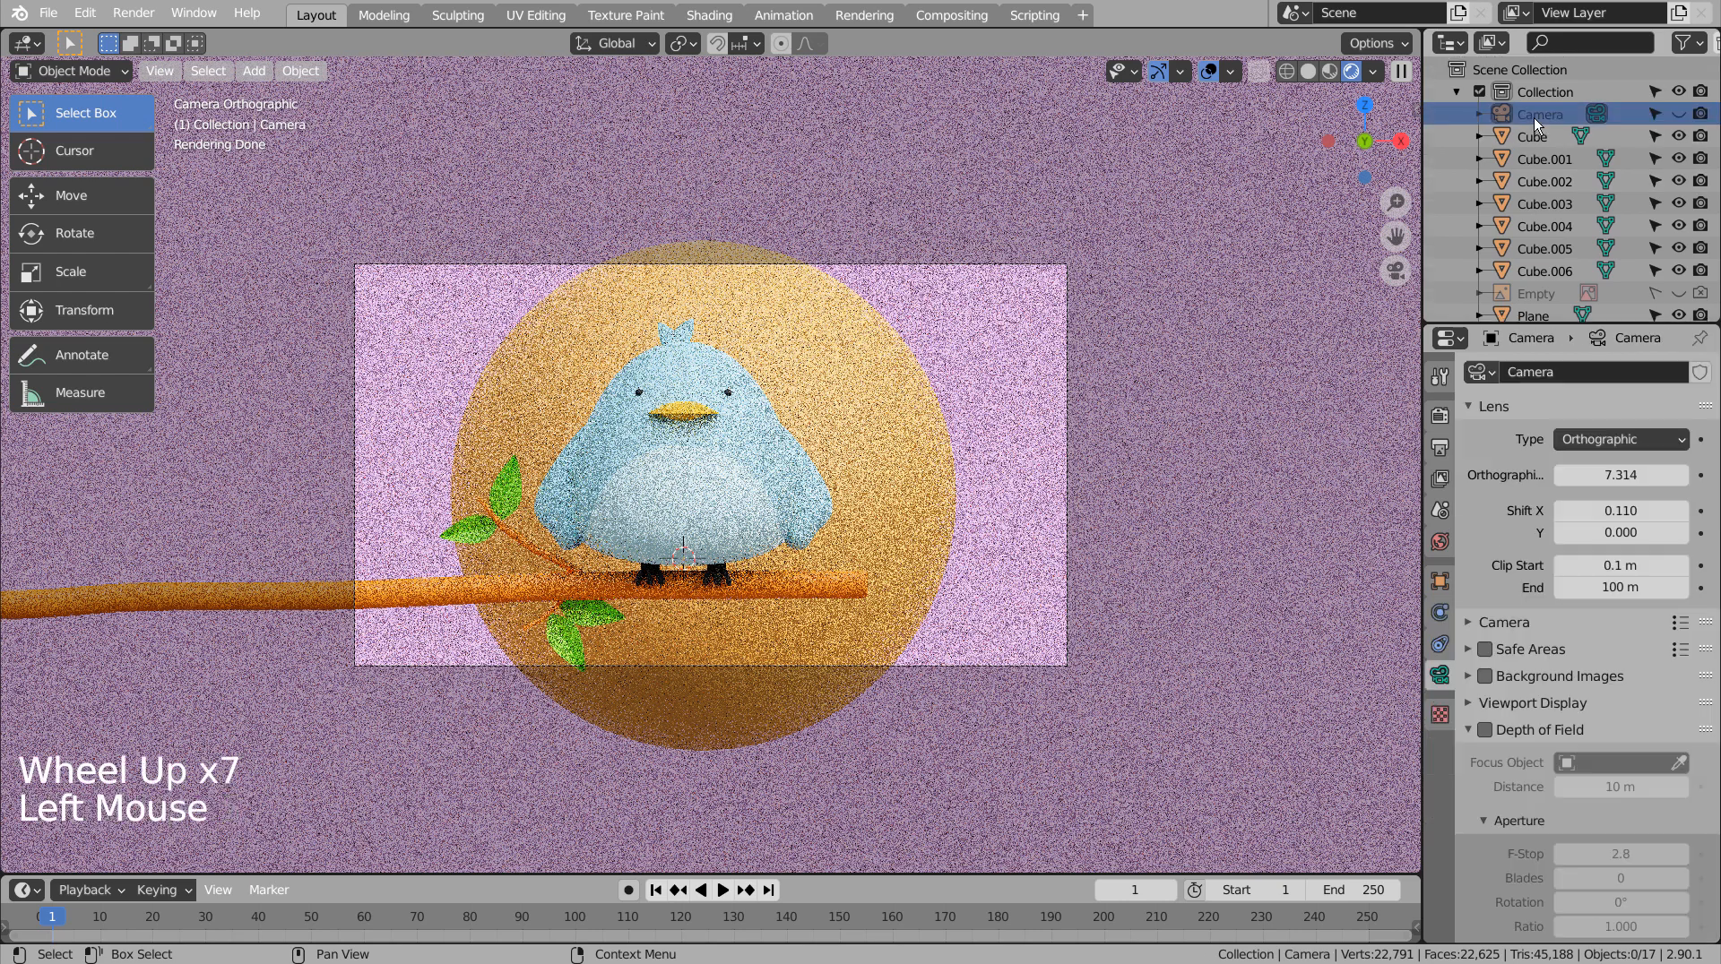
left_click(1677, 115)
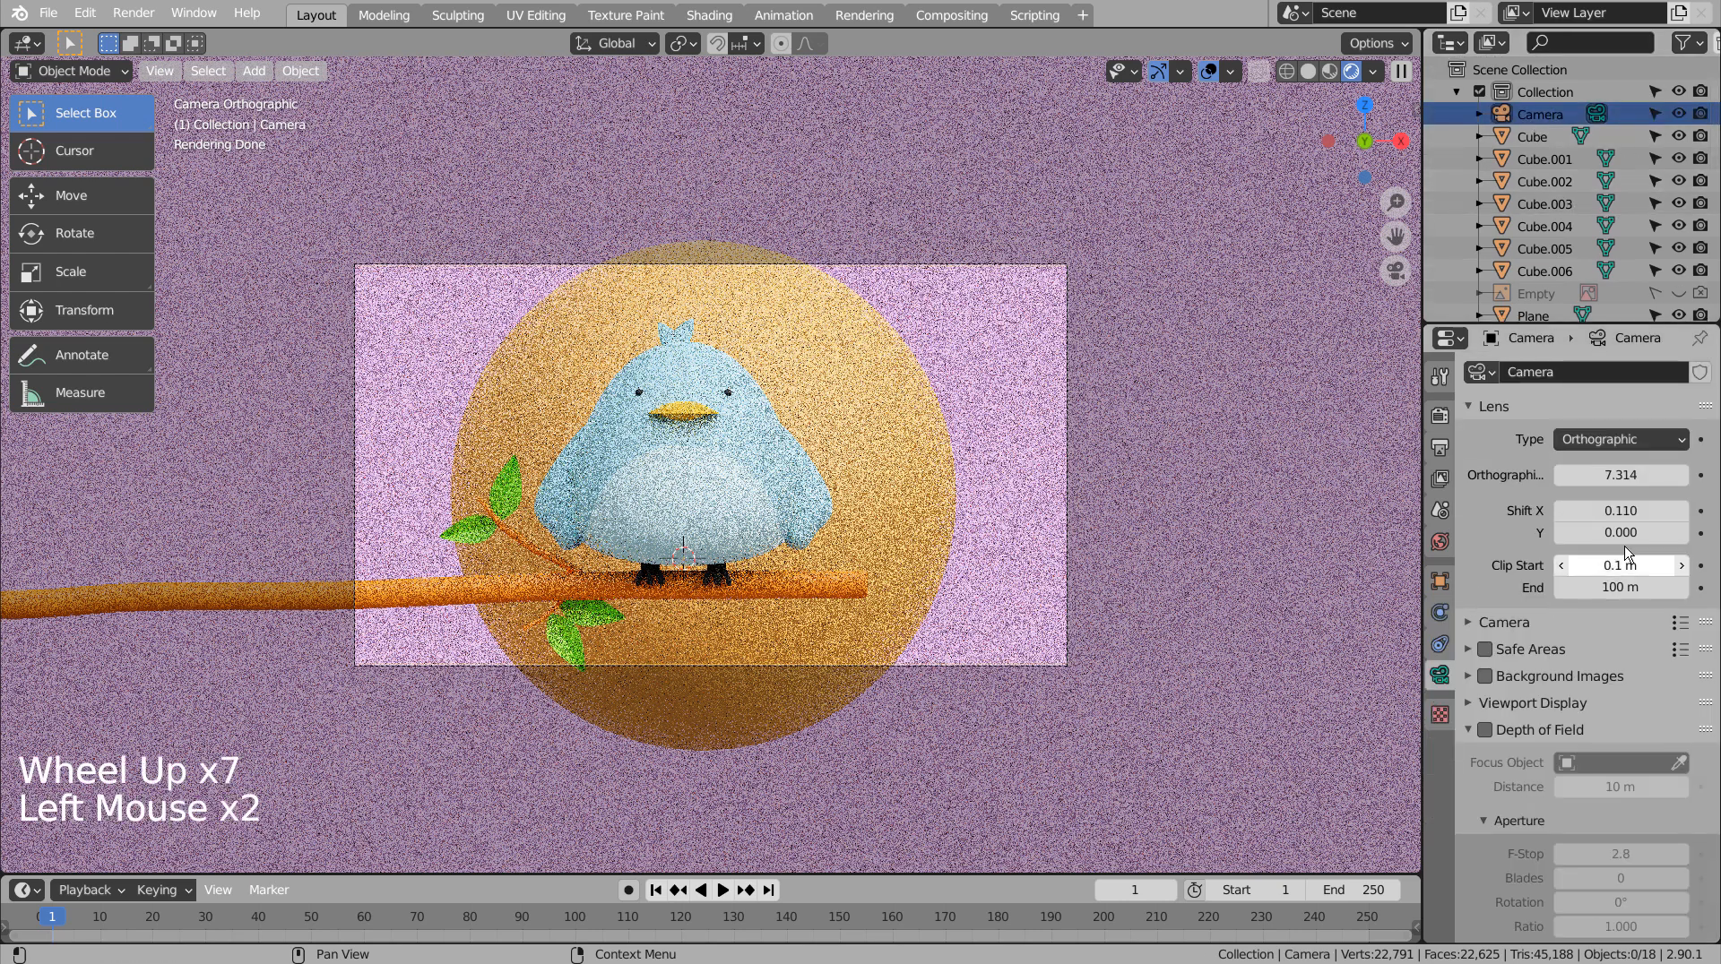
Try a slight change to the camera's vertical lens shift and undo it.
mouse_move(1621, 533)
left_mouse_down("shift")
mouse_move(1603, 532)
mouse_move(1618, 533)
left_mouse_up("shift")
key("ctrl+z")
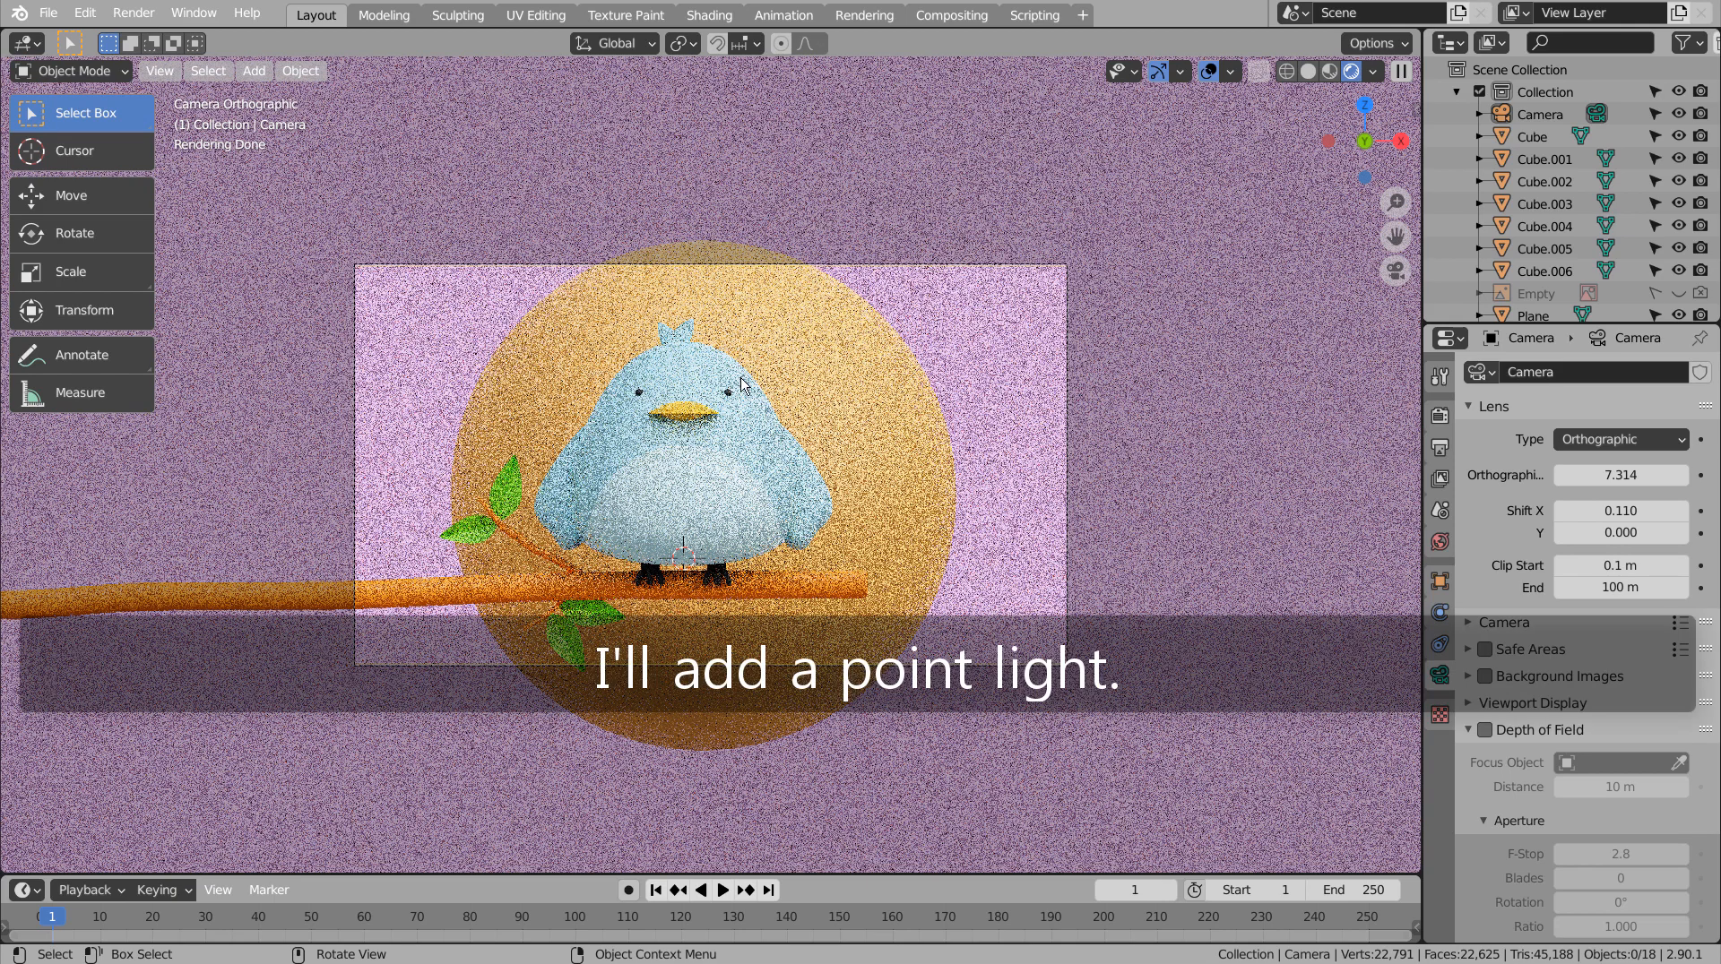
Set the strength of the world's forest.exr background to 0.3.
left_click(1440, 541)
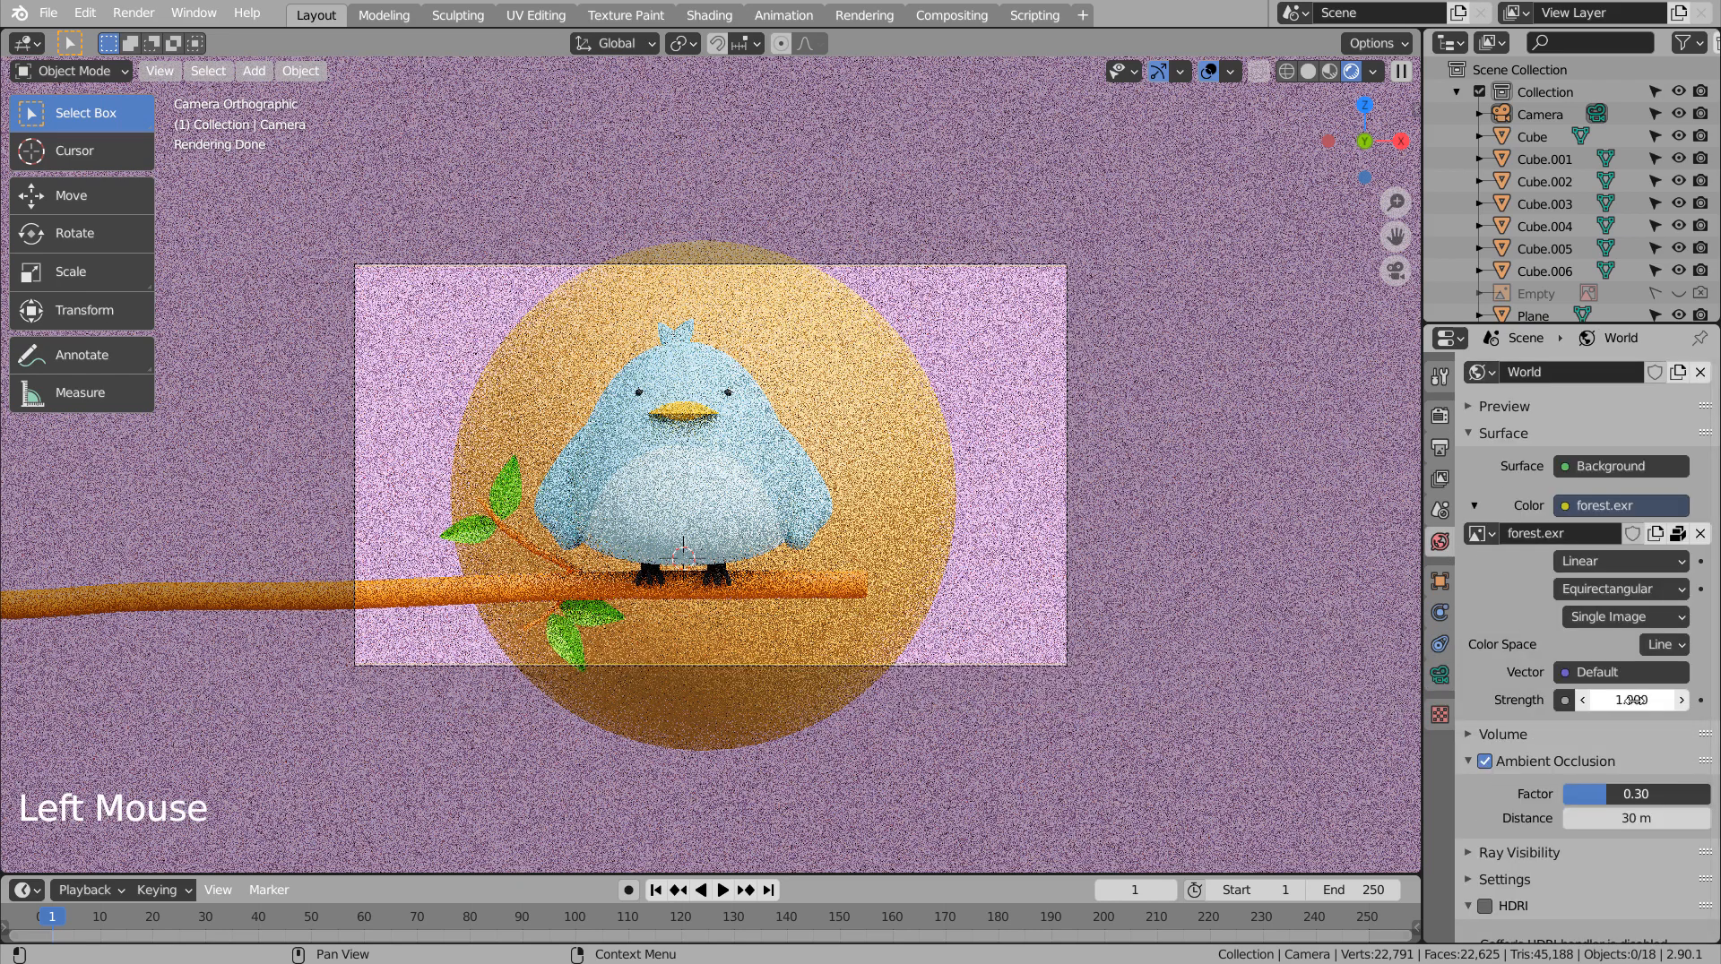
double_click(1623, 695)
type("0.3")
key("Return")
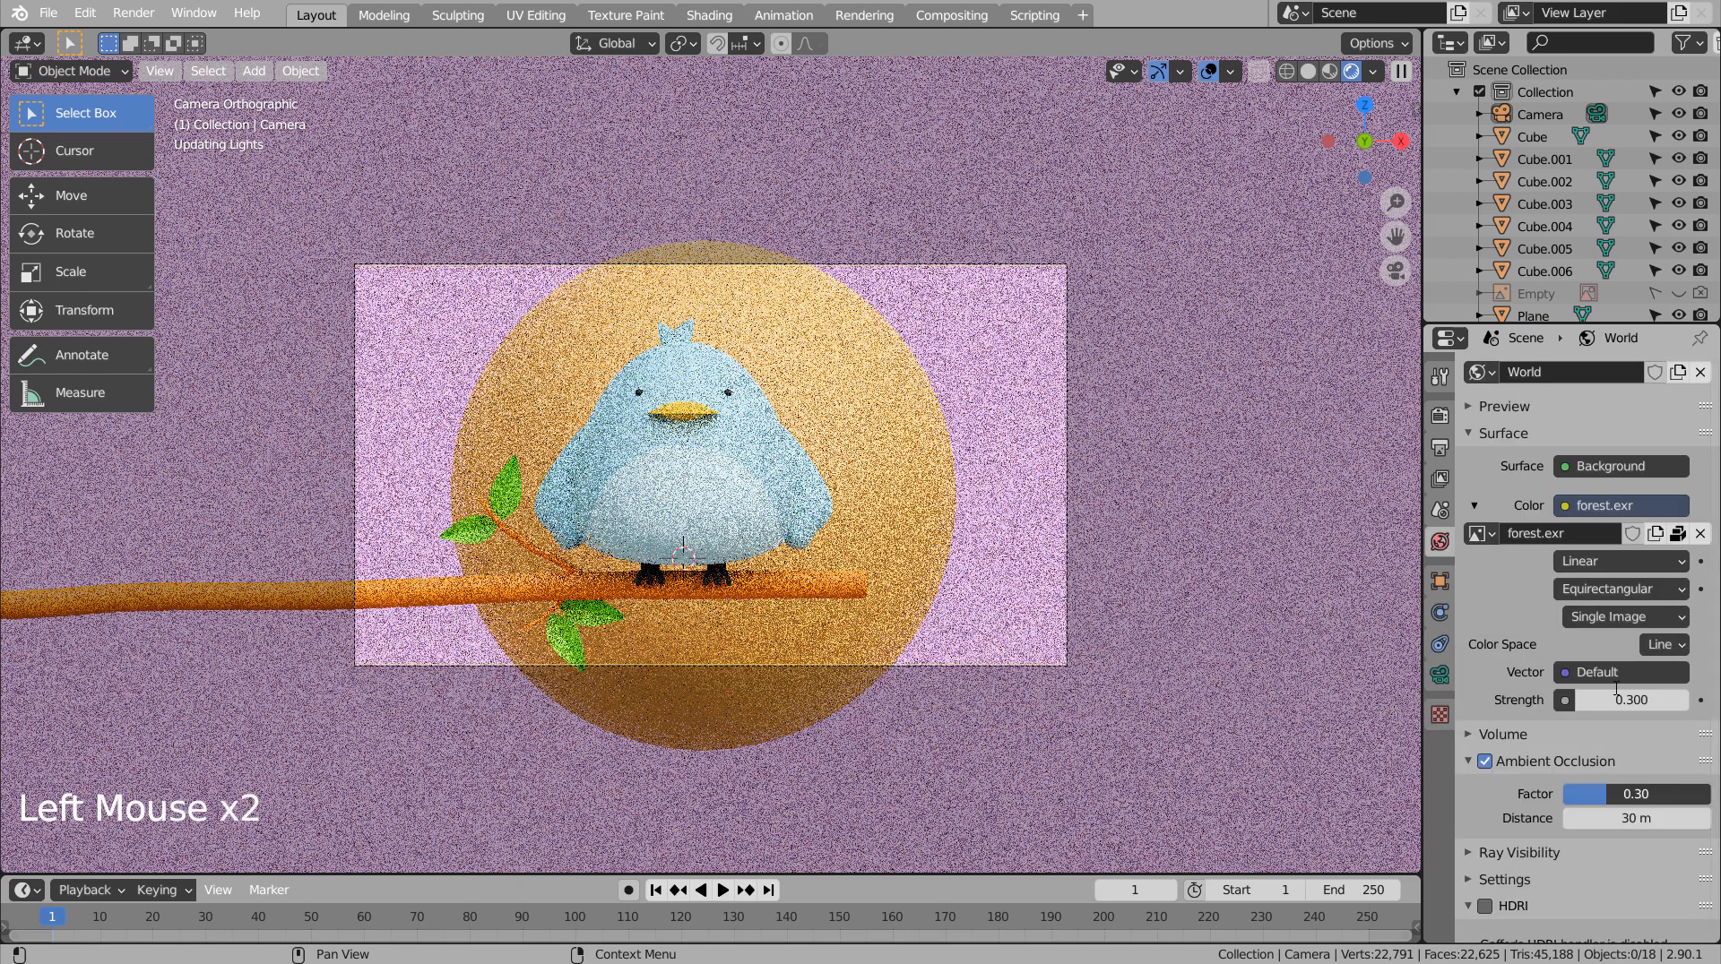
Add a point light in solid shading and move it diagonally in front of the bird in the top view.
left_click(1309, 71)
left_click(1203, 291)
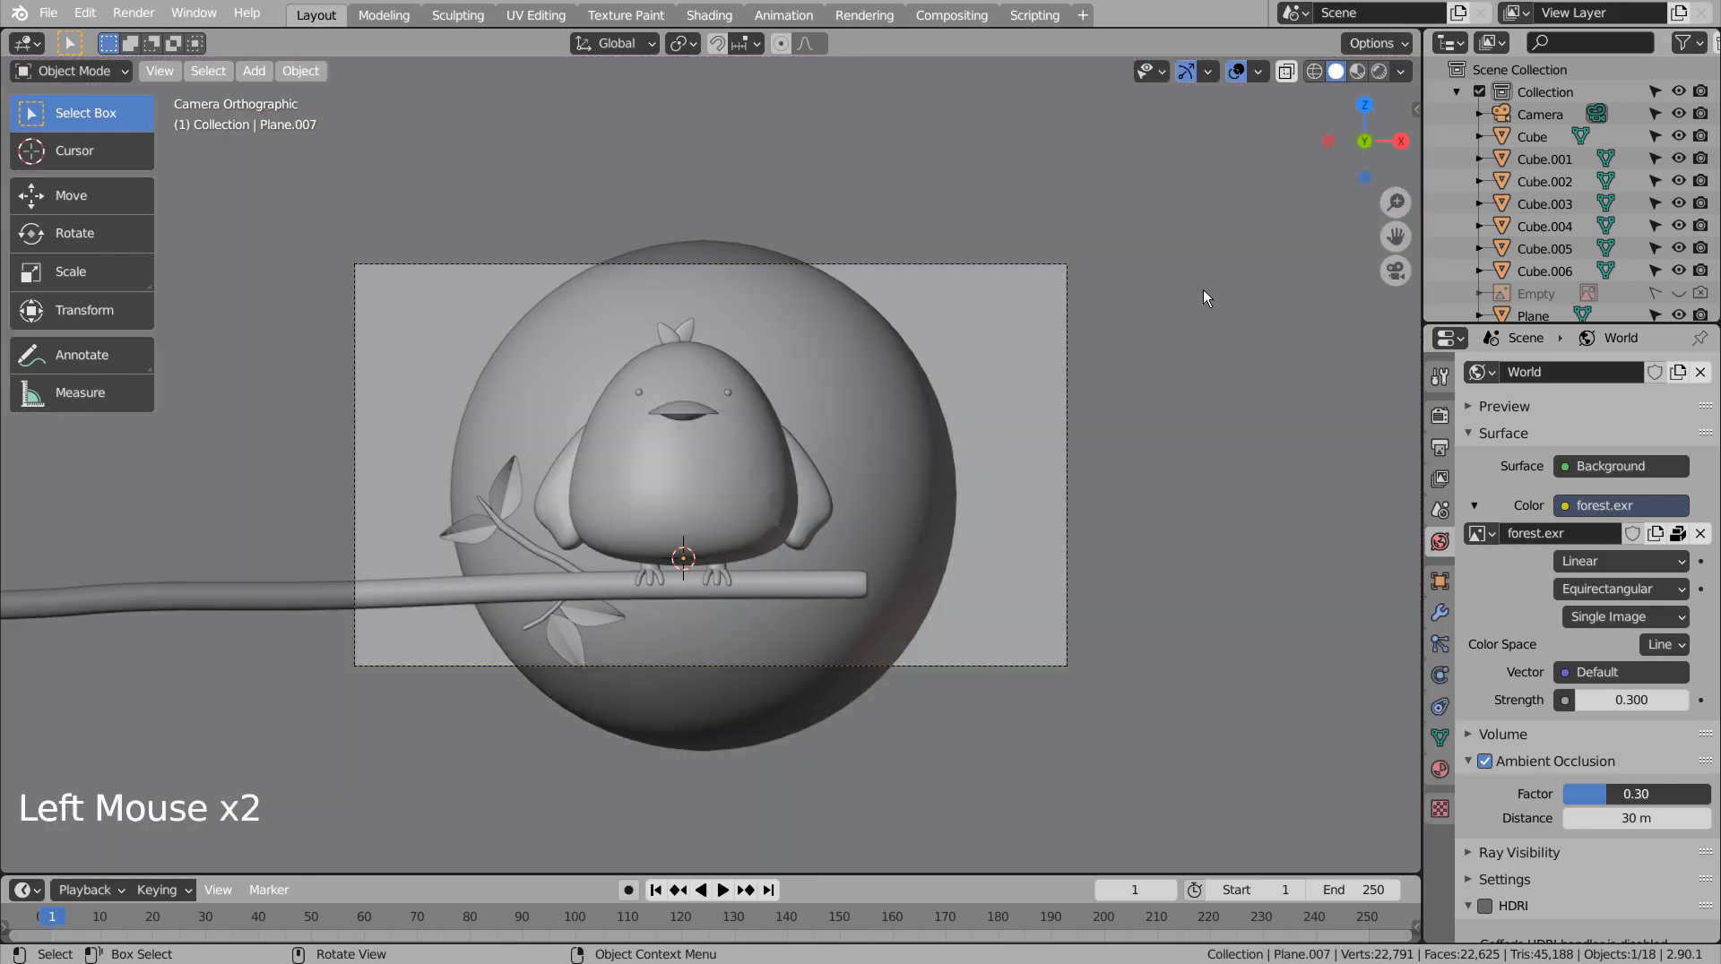
key("KP_7")
key("shift+a")
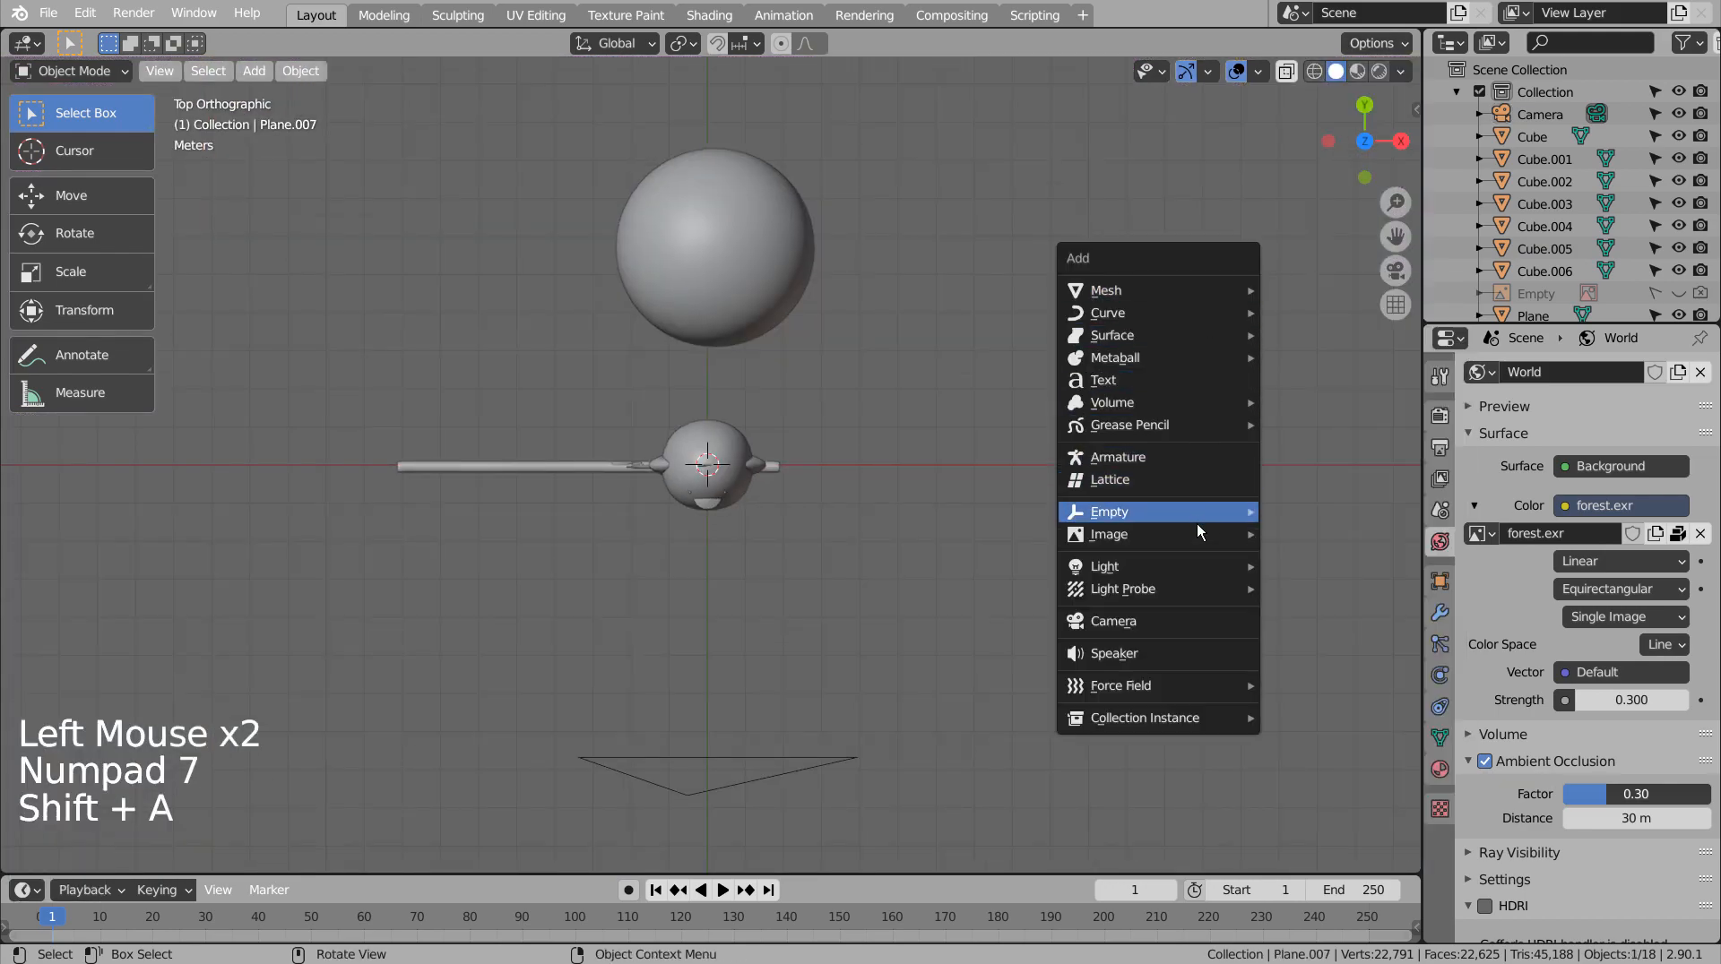
mouse_move(1197, 562)
left_click(1284, 568)
key("g")
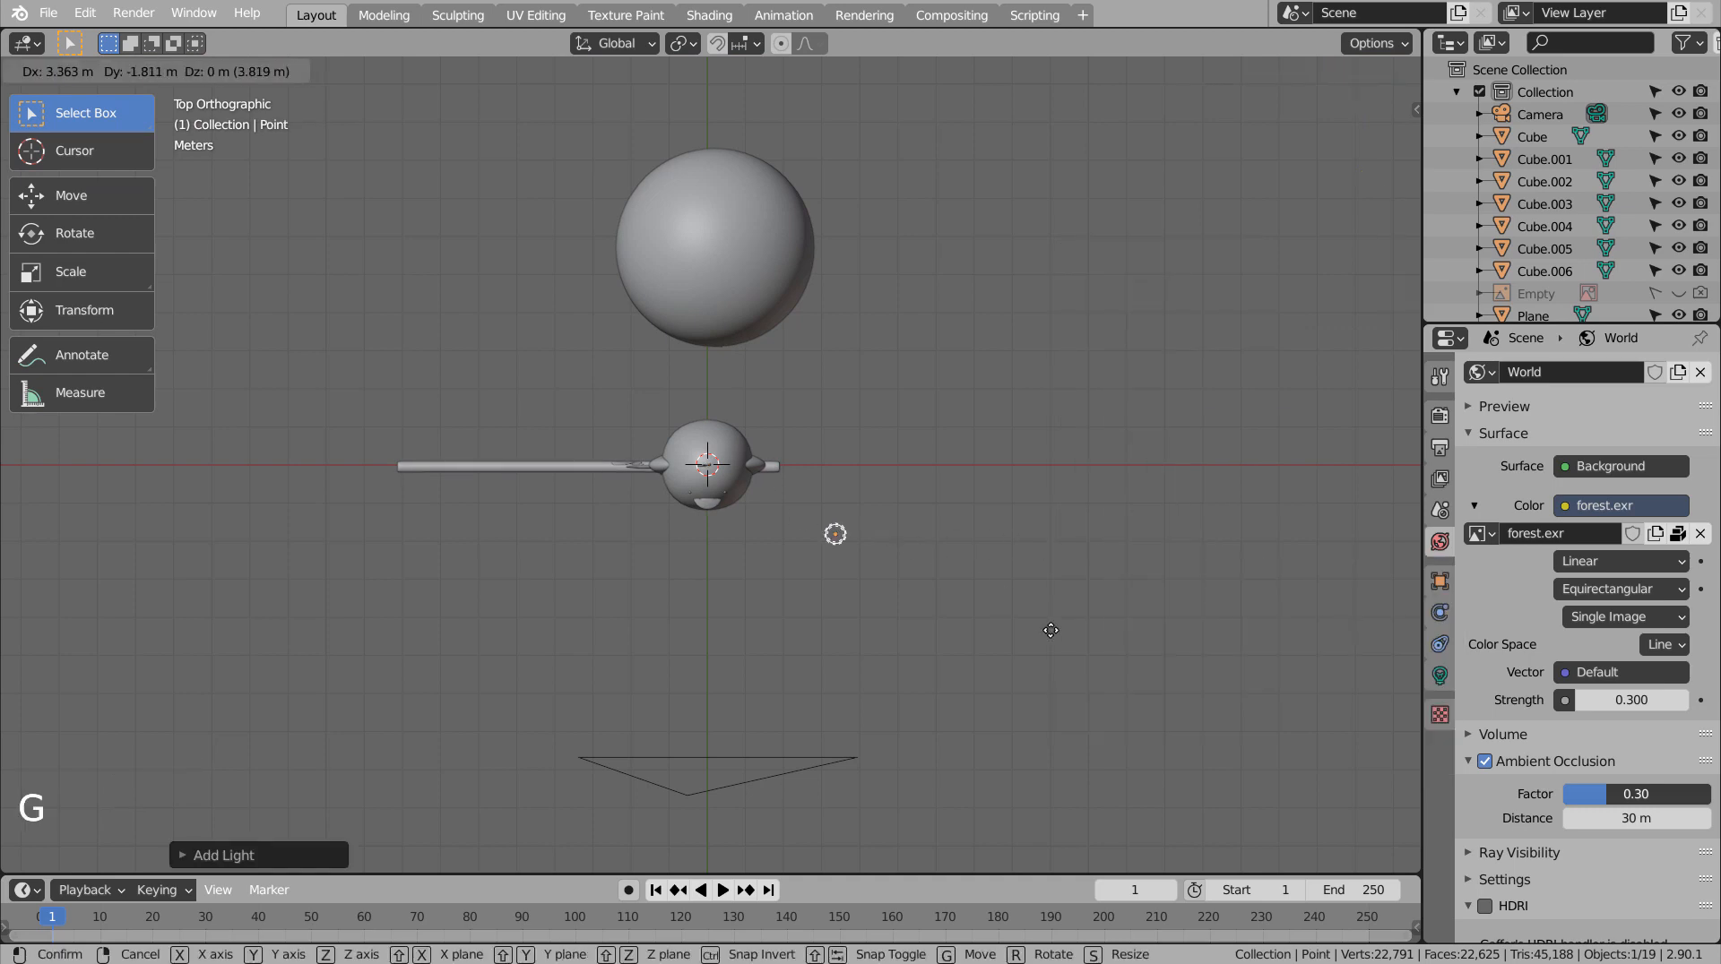
left_click(1133, 731)
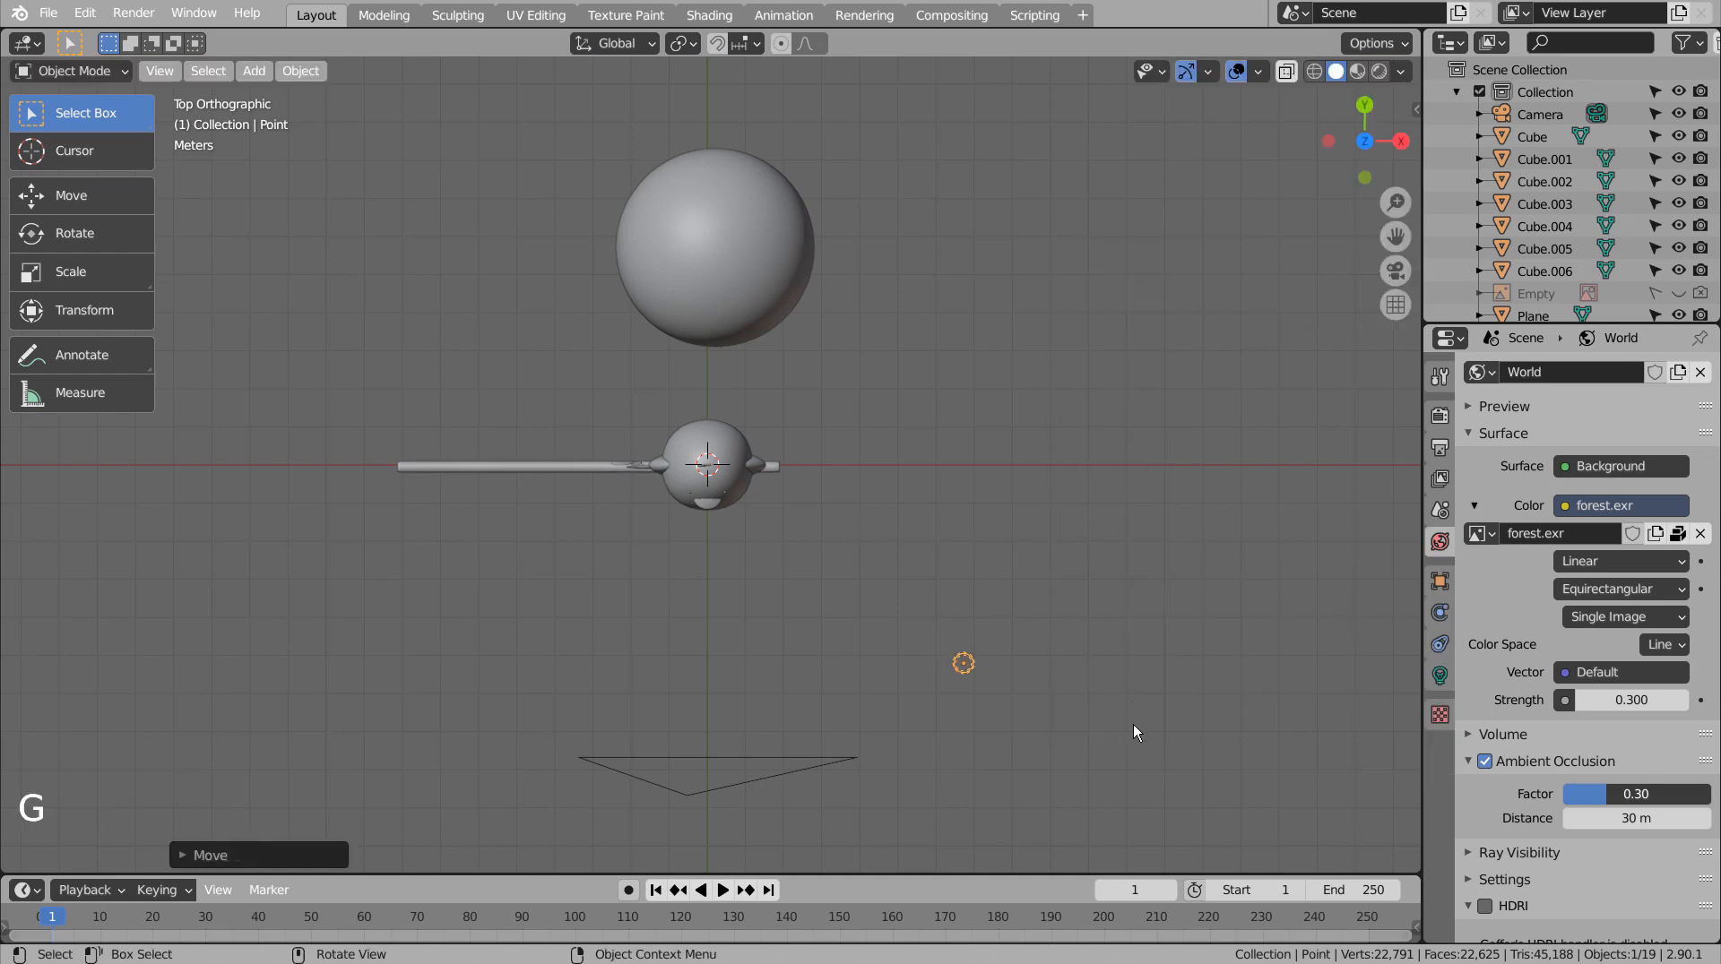
Raise the point light above the bird, adjust its position from a side angle, and return to the camera view.
middle_click_drag(1135, 732, 1054, 502)
key("g")
left_click(1011, 159)
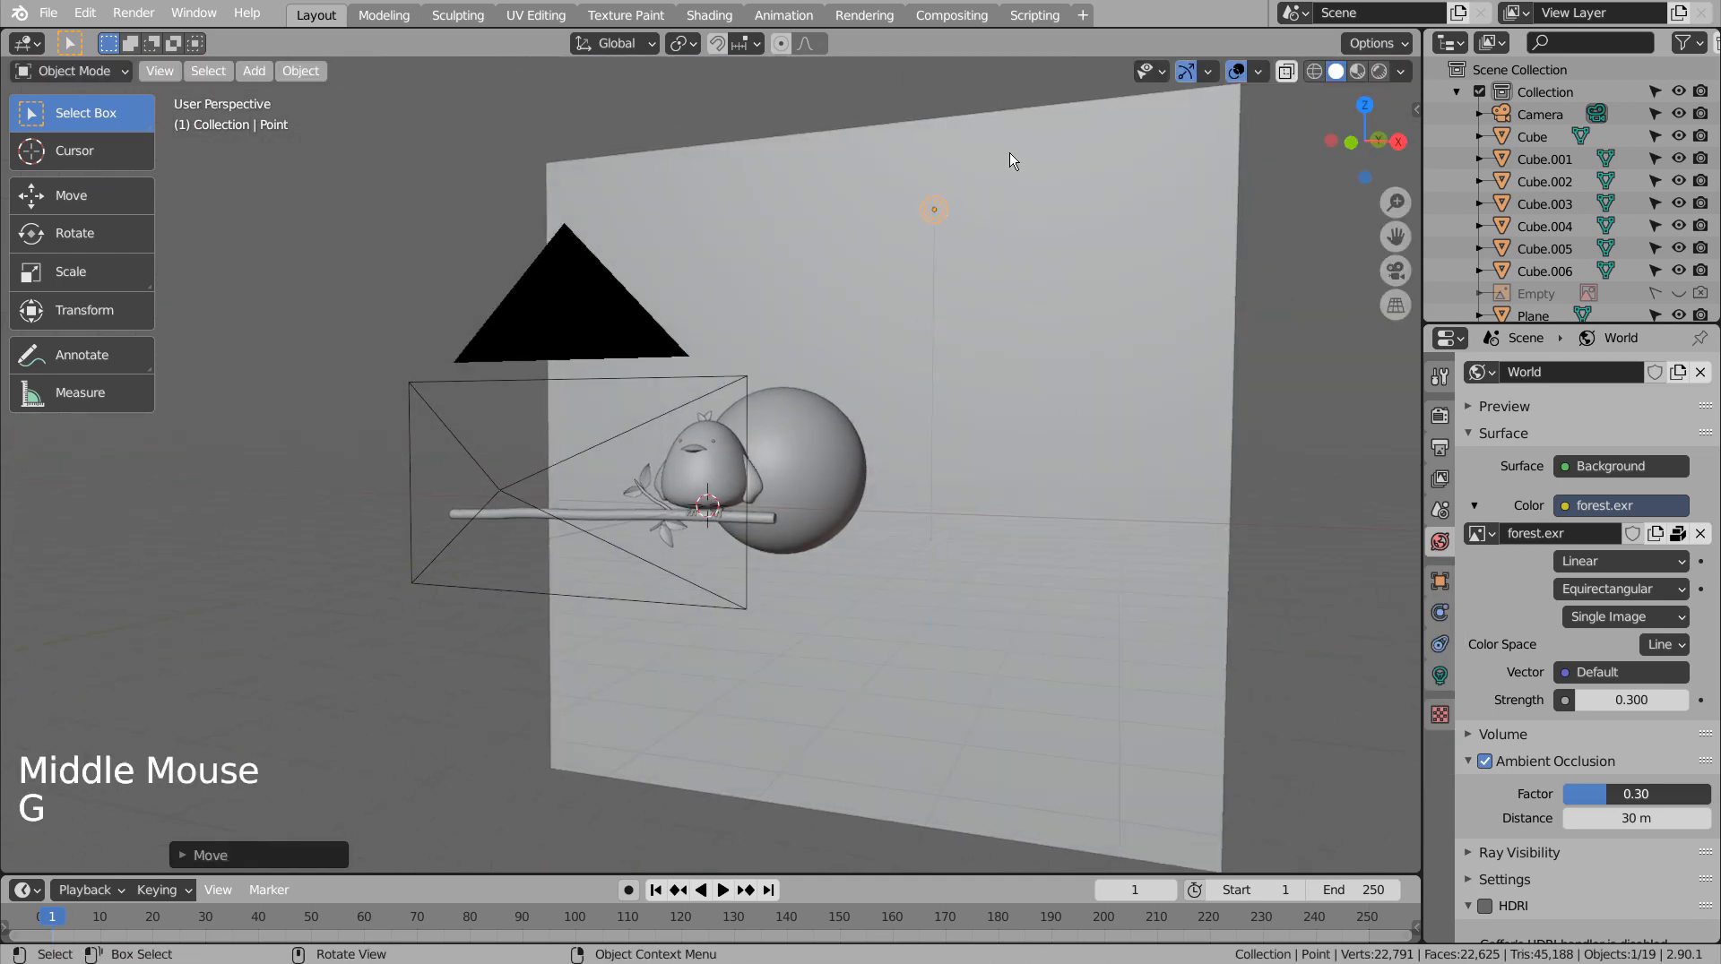
middle_click_drag(1011, 160, 972, 427)
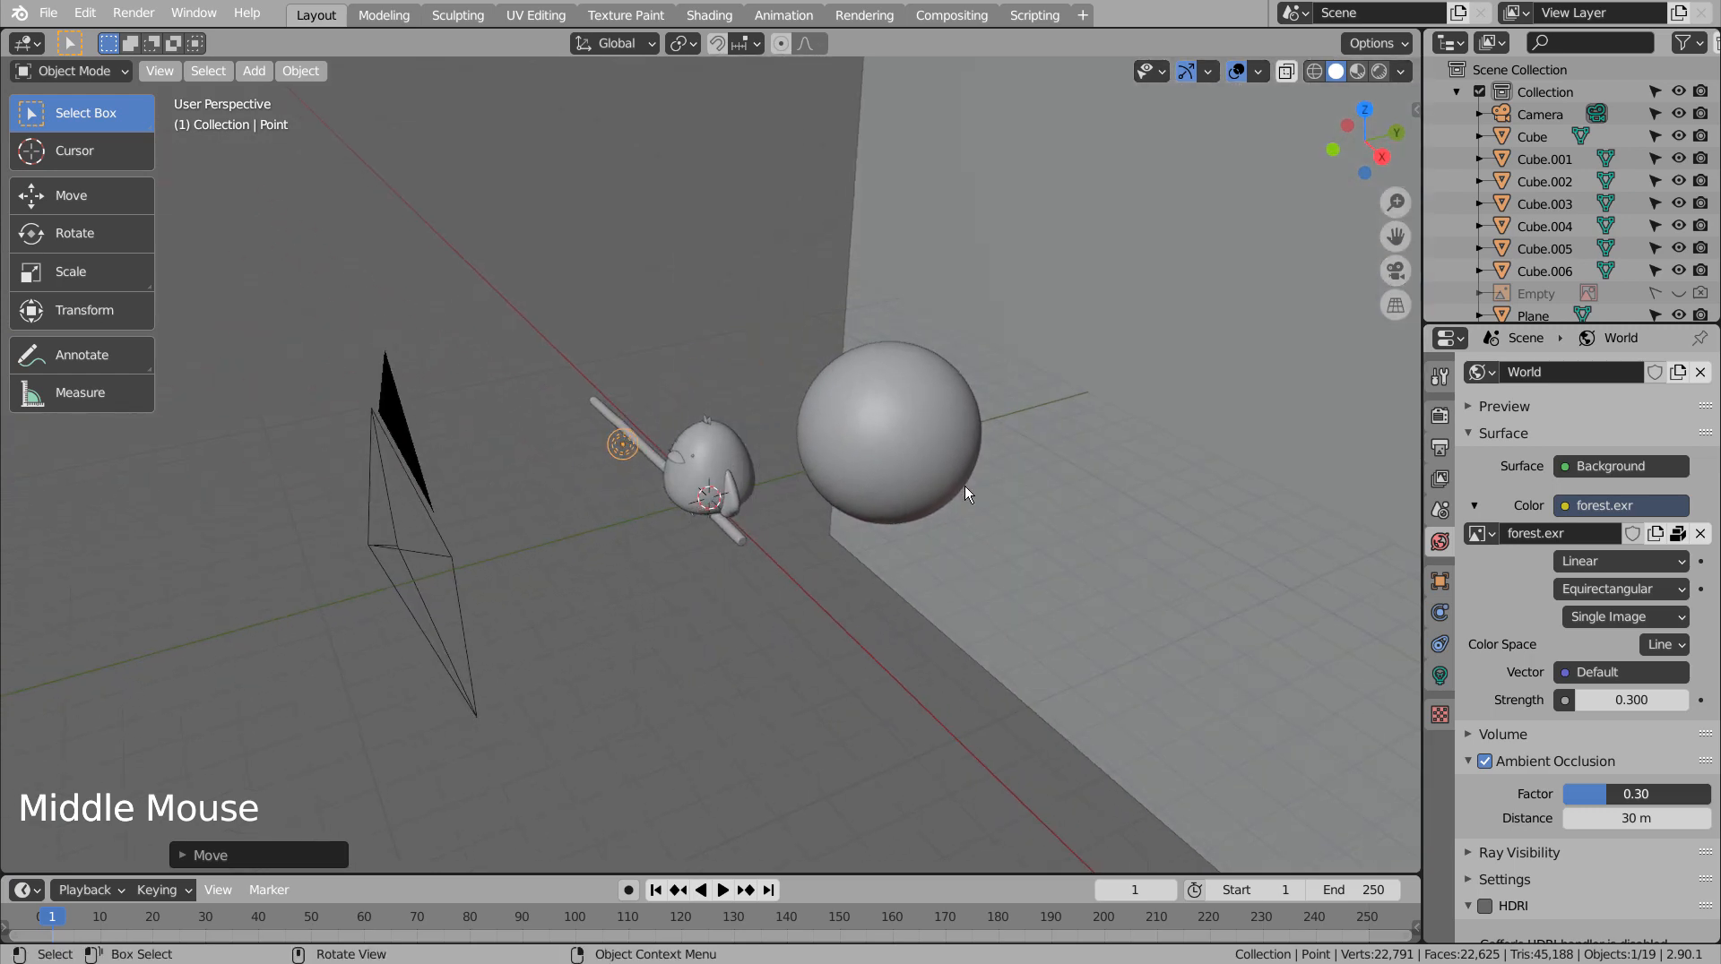
key("g")
left_click(822, 517)
middle_click_drag(774, 614, 932, 576)
key("KP_0")
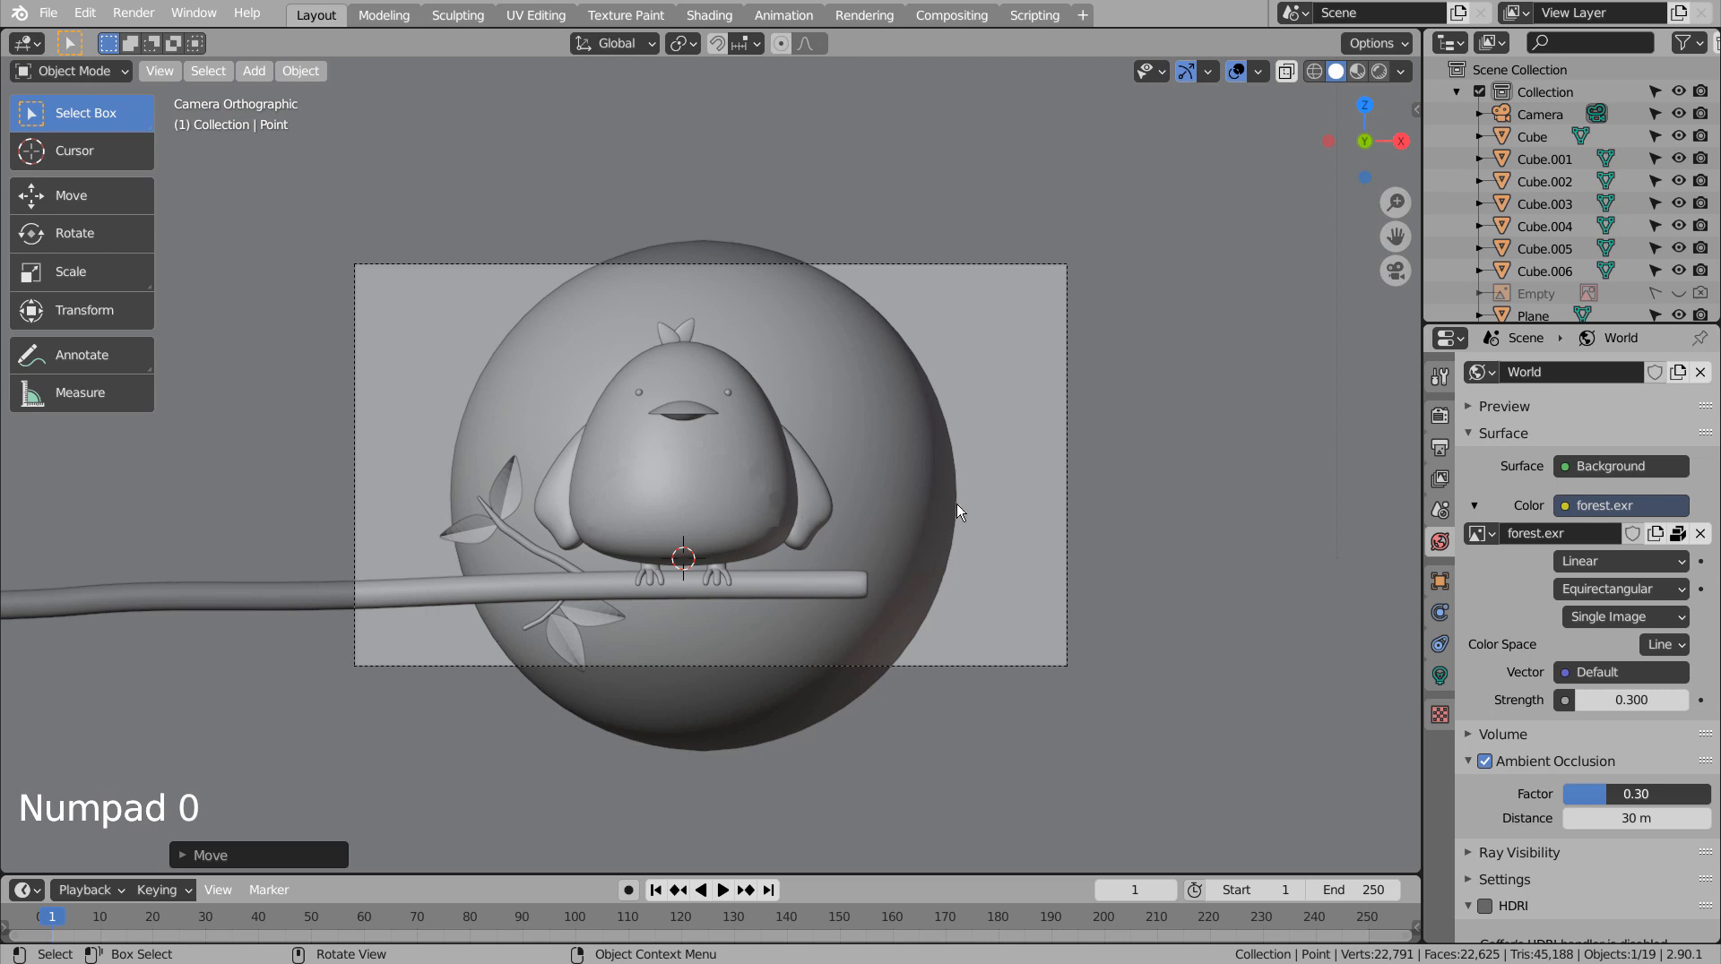
Set the point light's power to 1111 W and preview the camera view in rendered shading.
left_click(1356, 72)
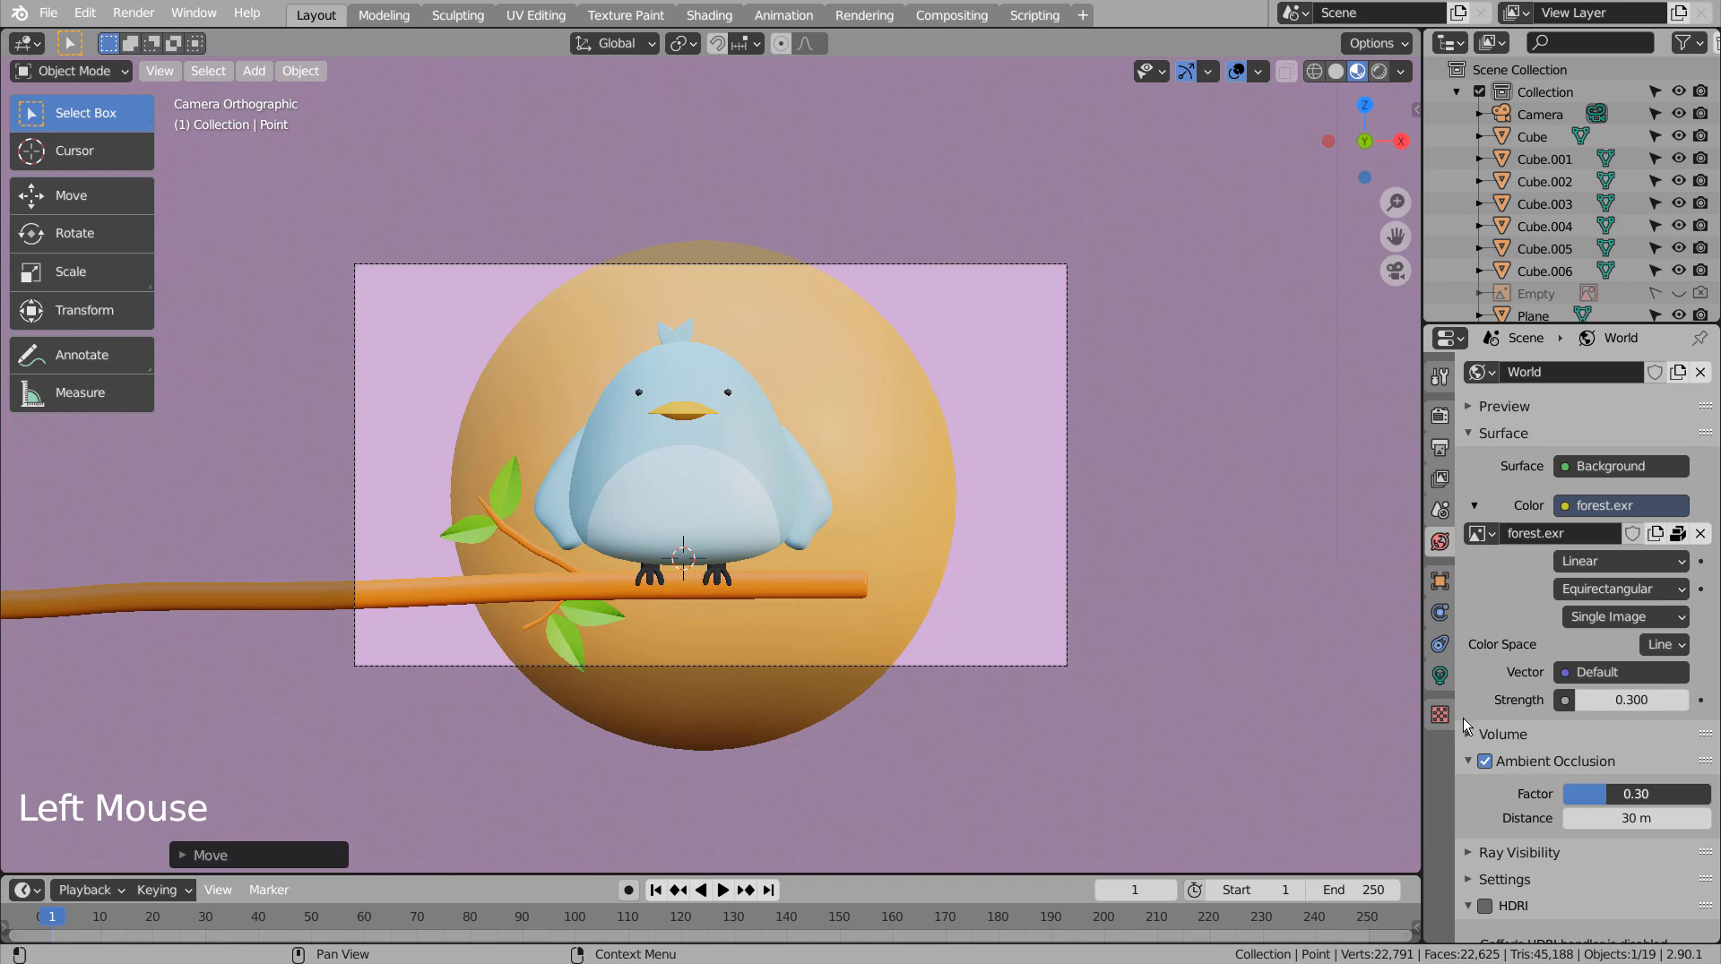
left_click(1440, 676)
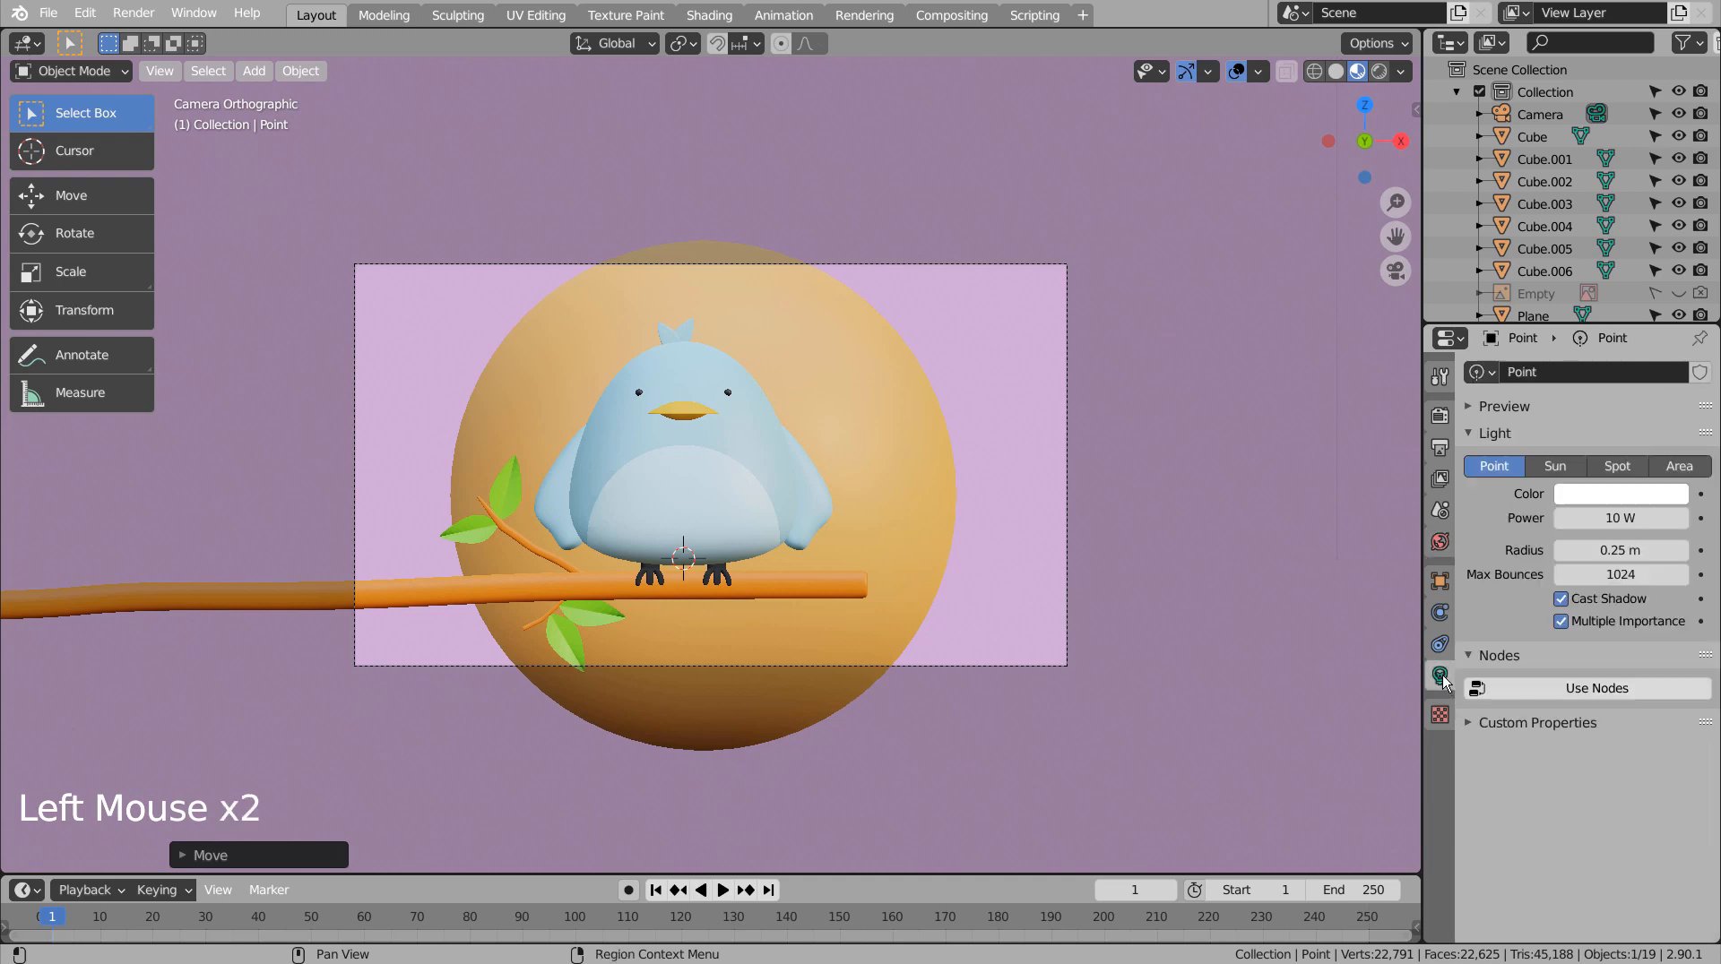
left_click(1609, 518)
type("1111")
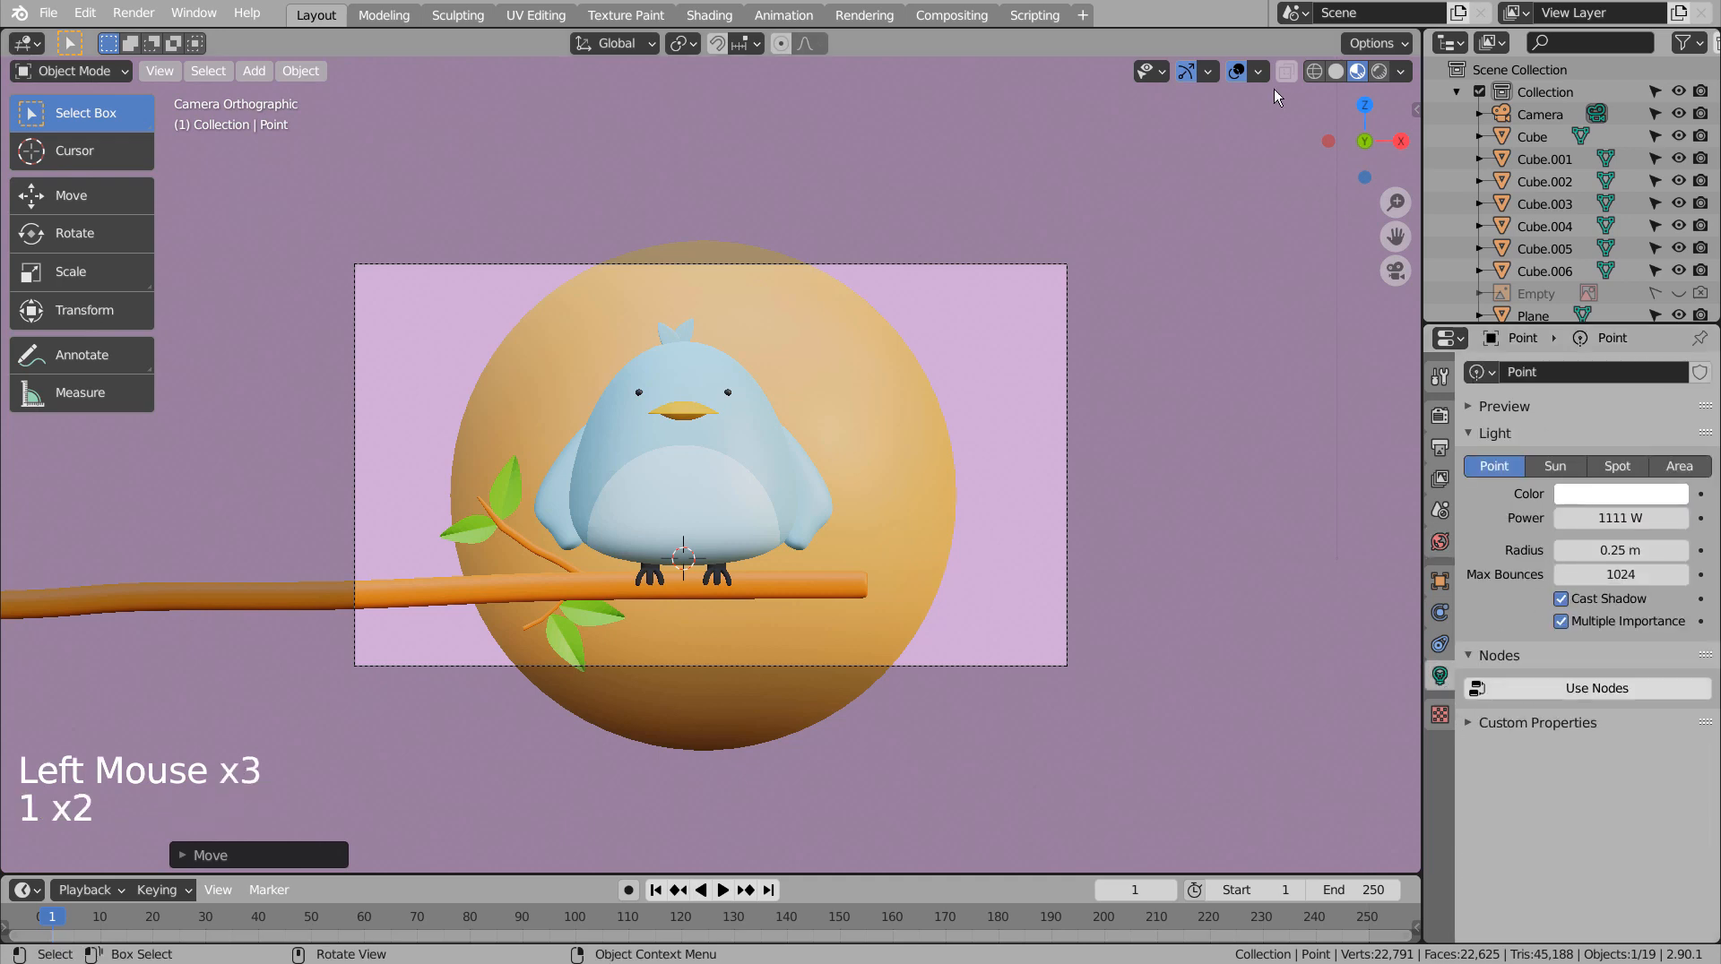
left_click(1379, 71)
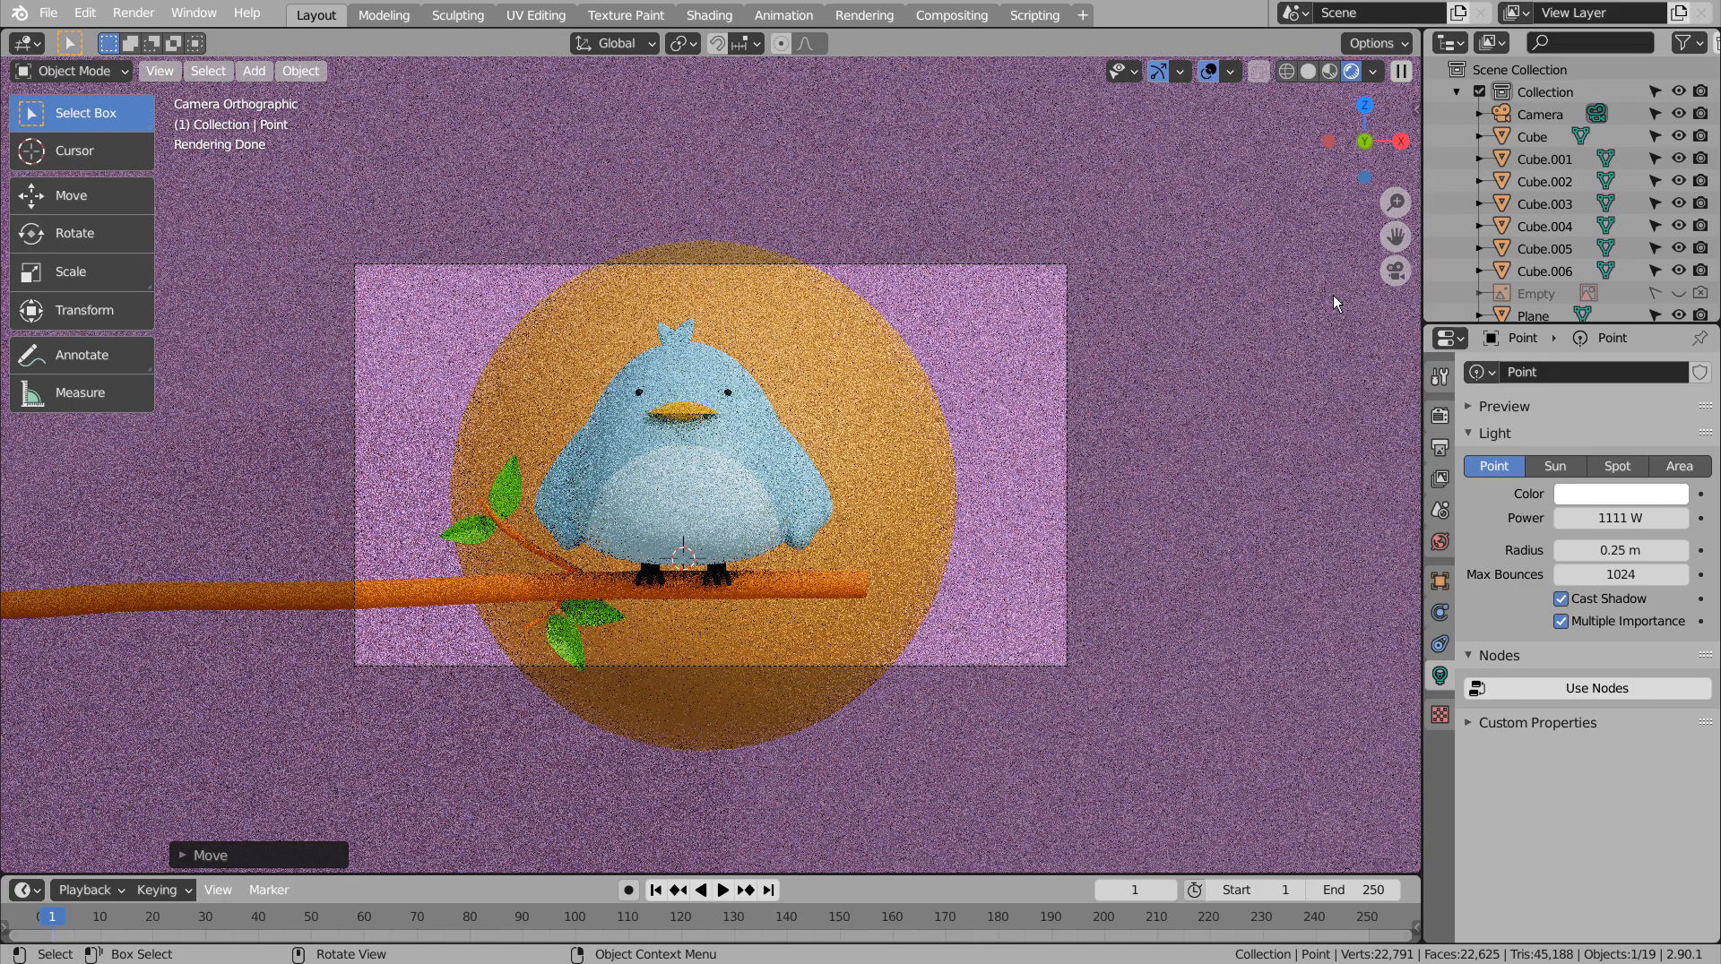
Set the point light's power to 3333 W.
left_click(1620, 518)
type("4444")
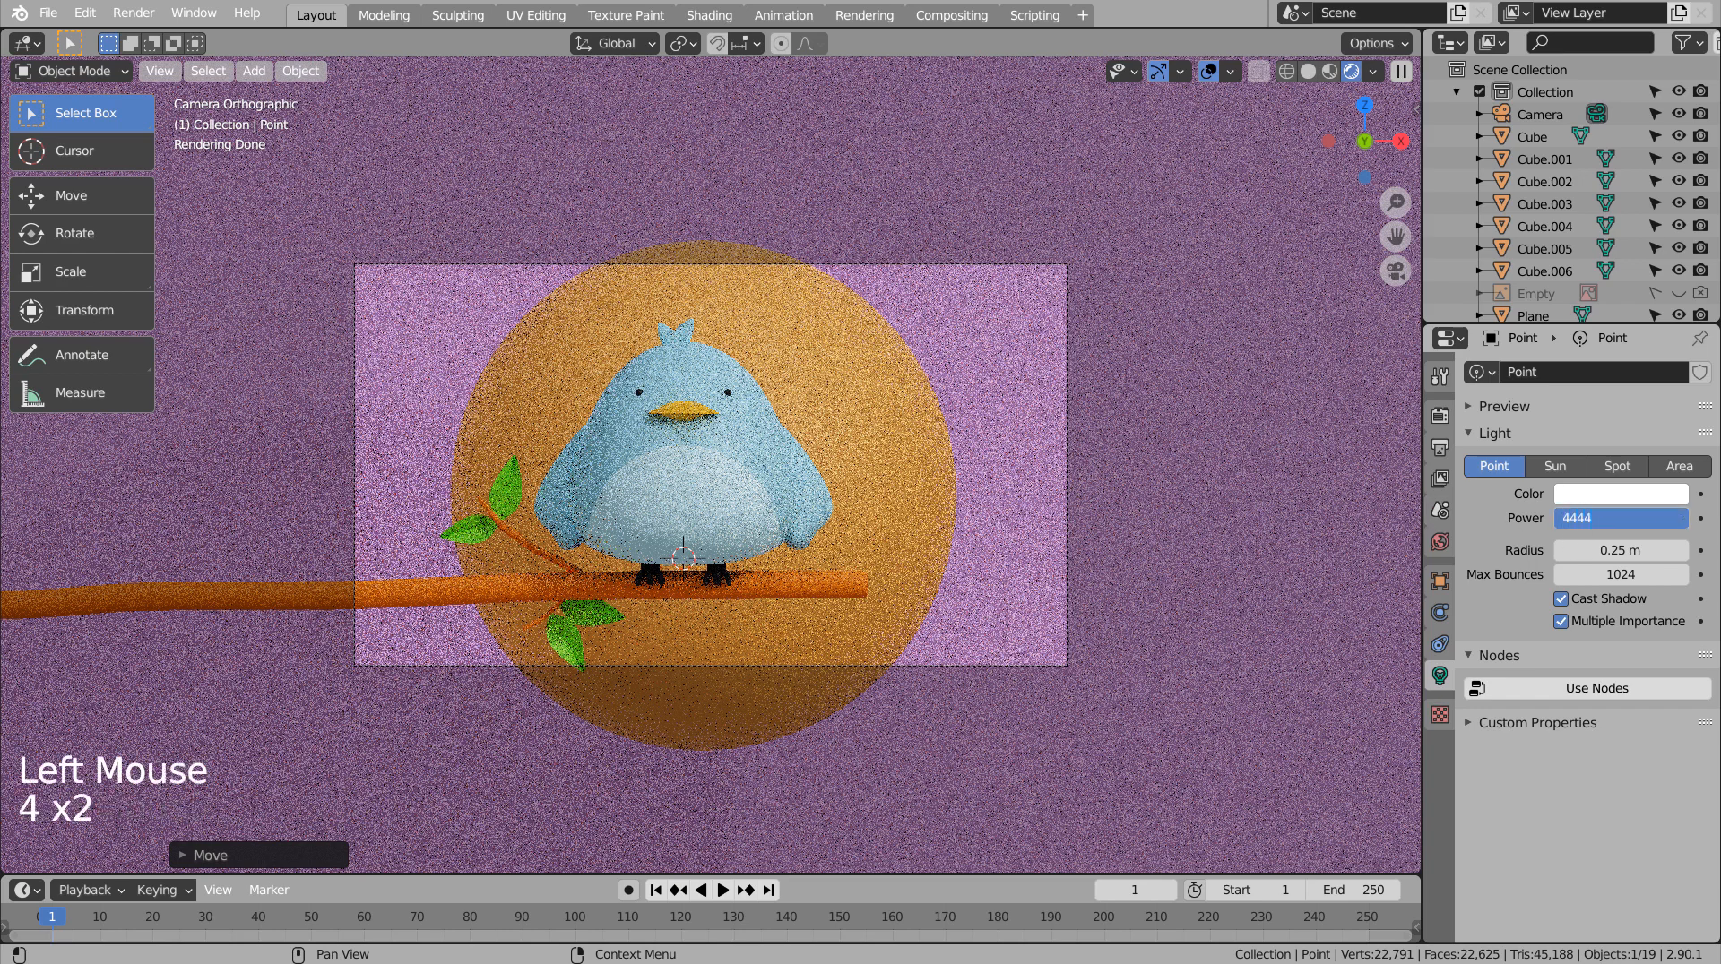
key("BackSpace")
key("BackSpace")
key("BackSpace")
type("3333")
key("Return")
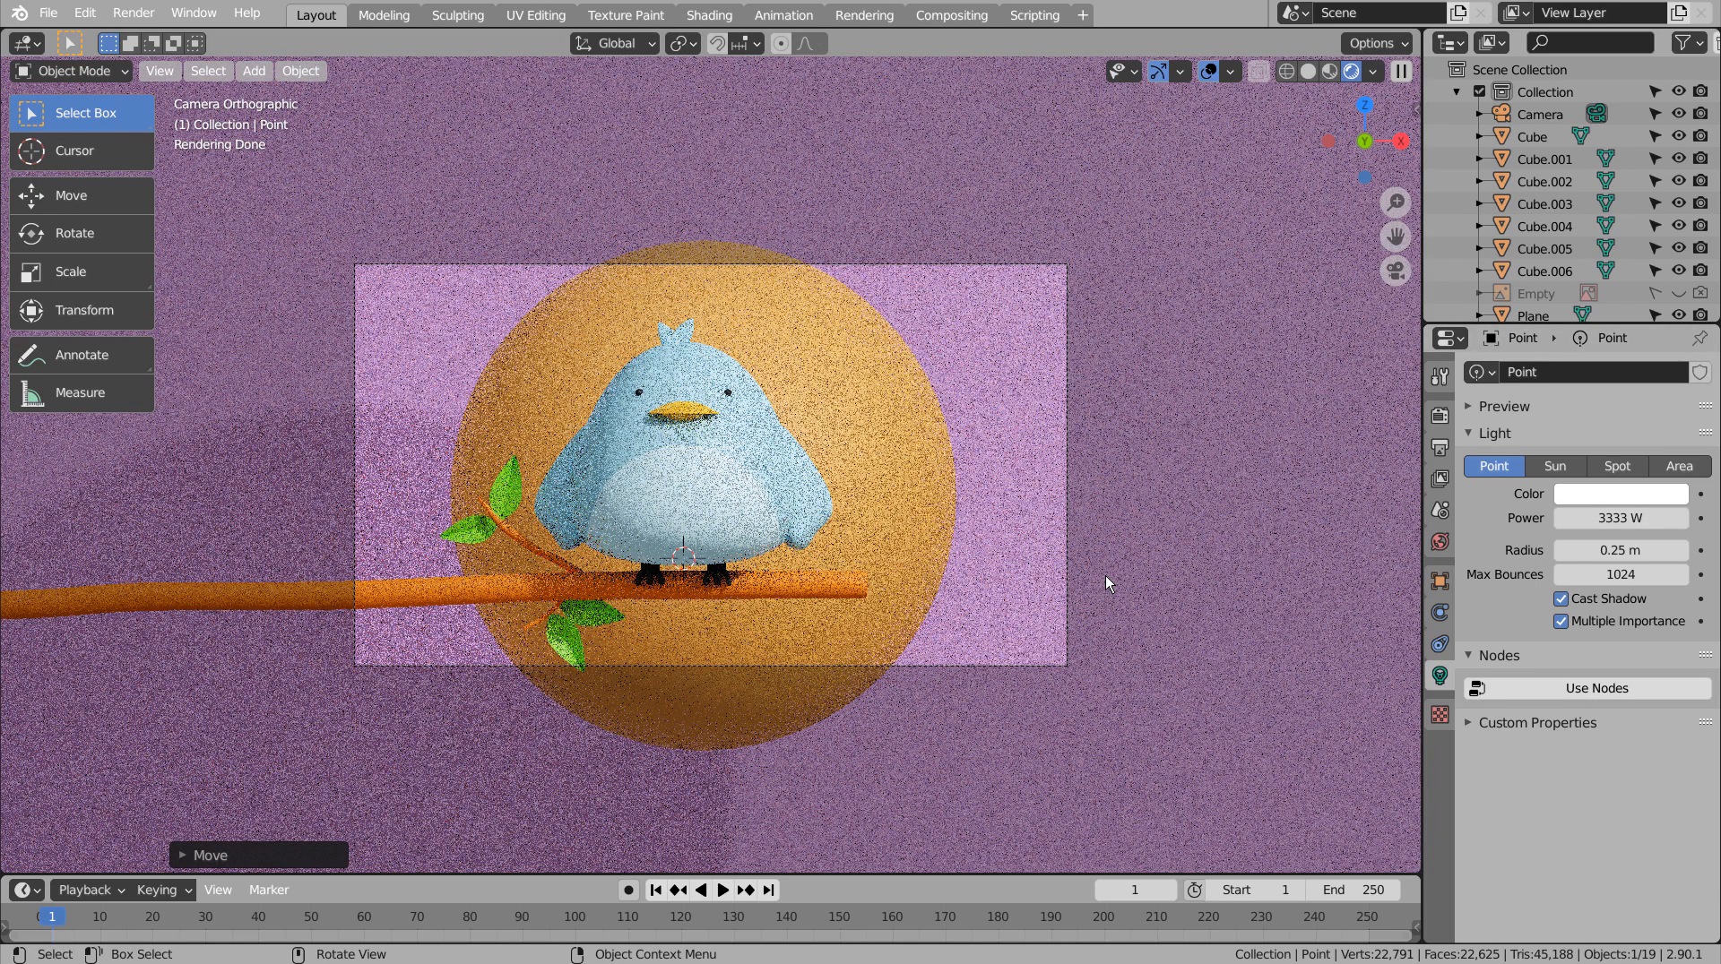
Reposition the backdrop plane behind the moon from an angled view and return to the camera view.
middle_click_drag(1181, 584, 1004, 643)
scroll(1273, 537, "down", 4)
left_click(1273, 538)
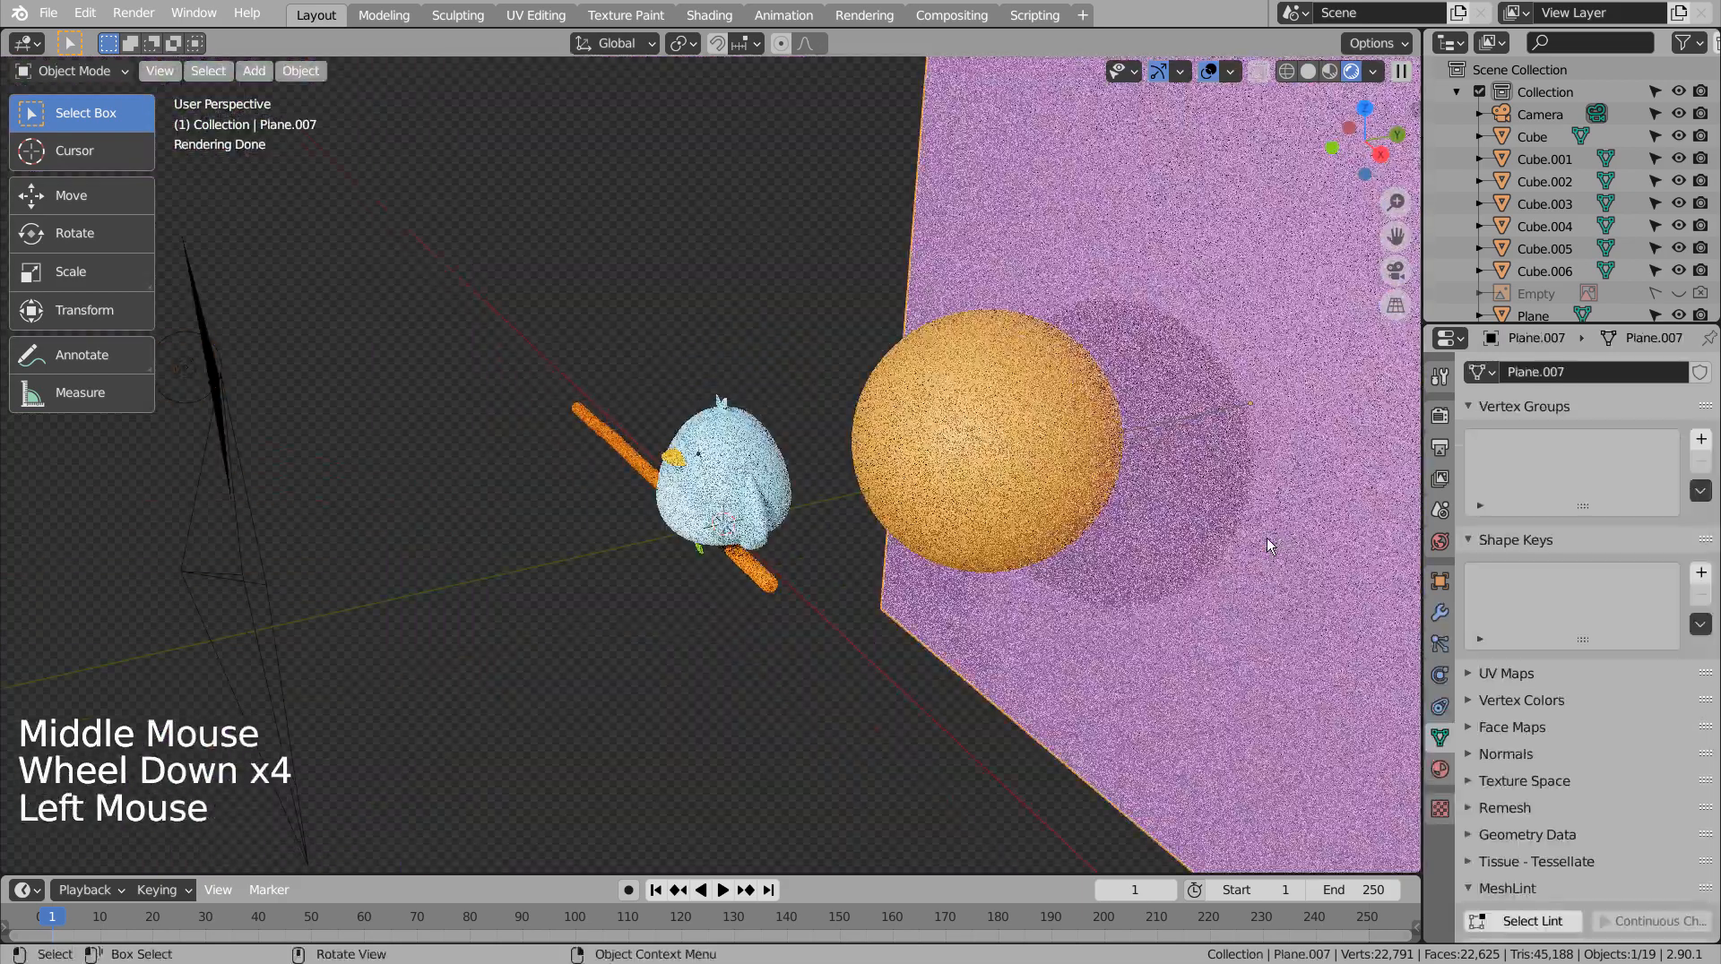
key("g")
left_click(434, 369)
key("KP_0")
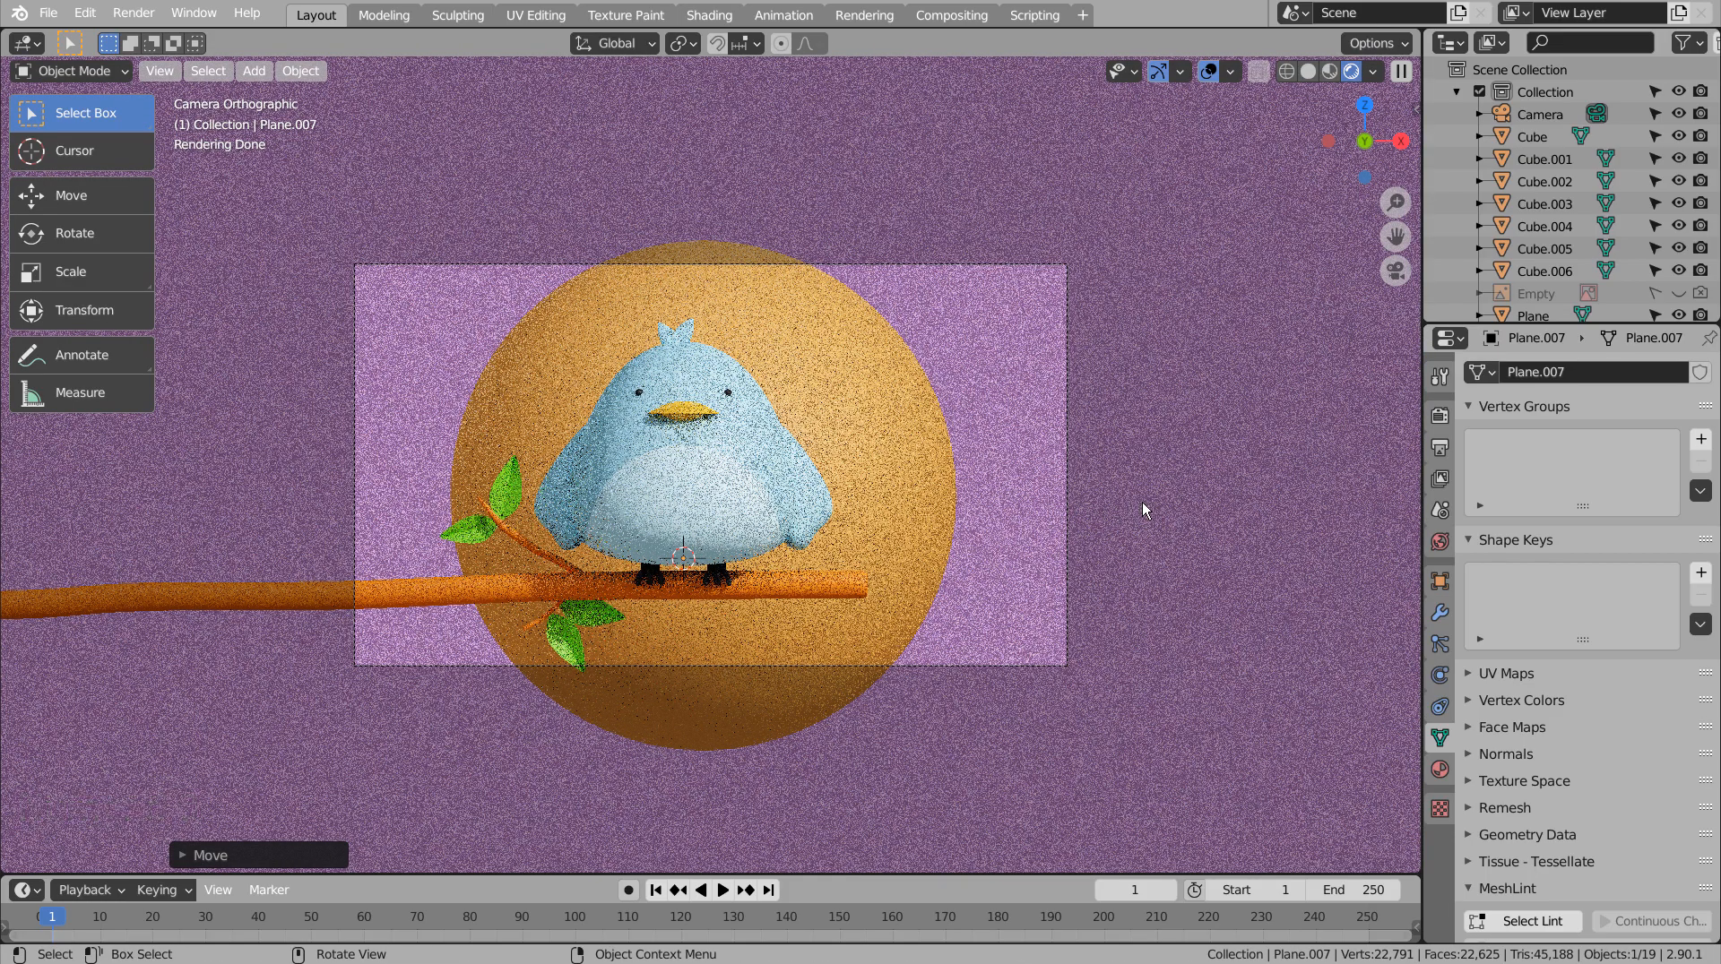
Lighten the backdrop material's base color to a pale lilac by raising its brightness value to 1.000.
left_click(1186, 519)
left_click(1439, 769)
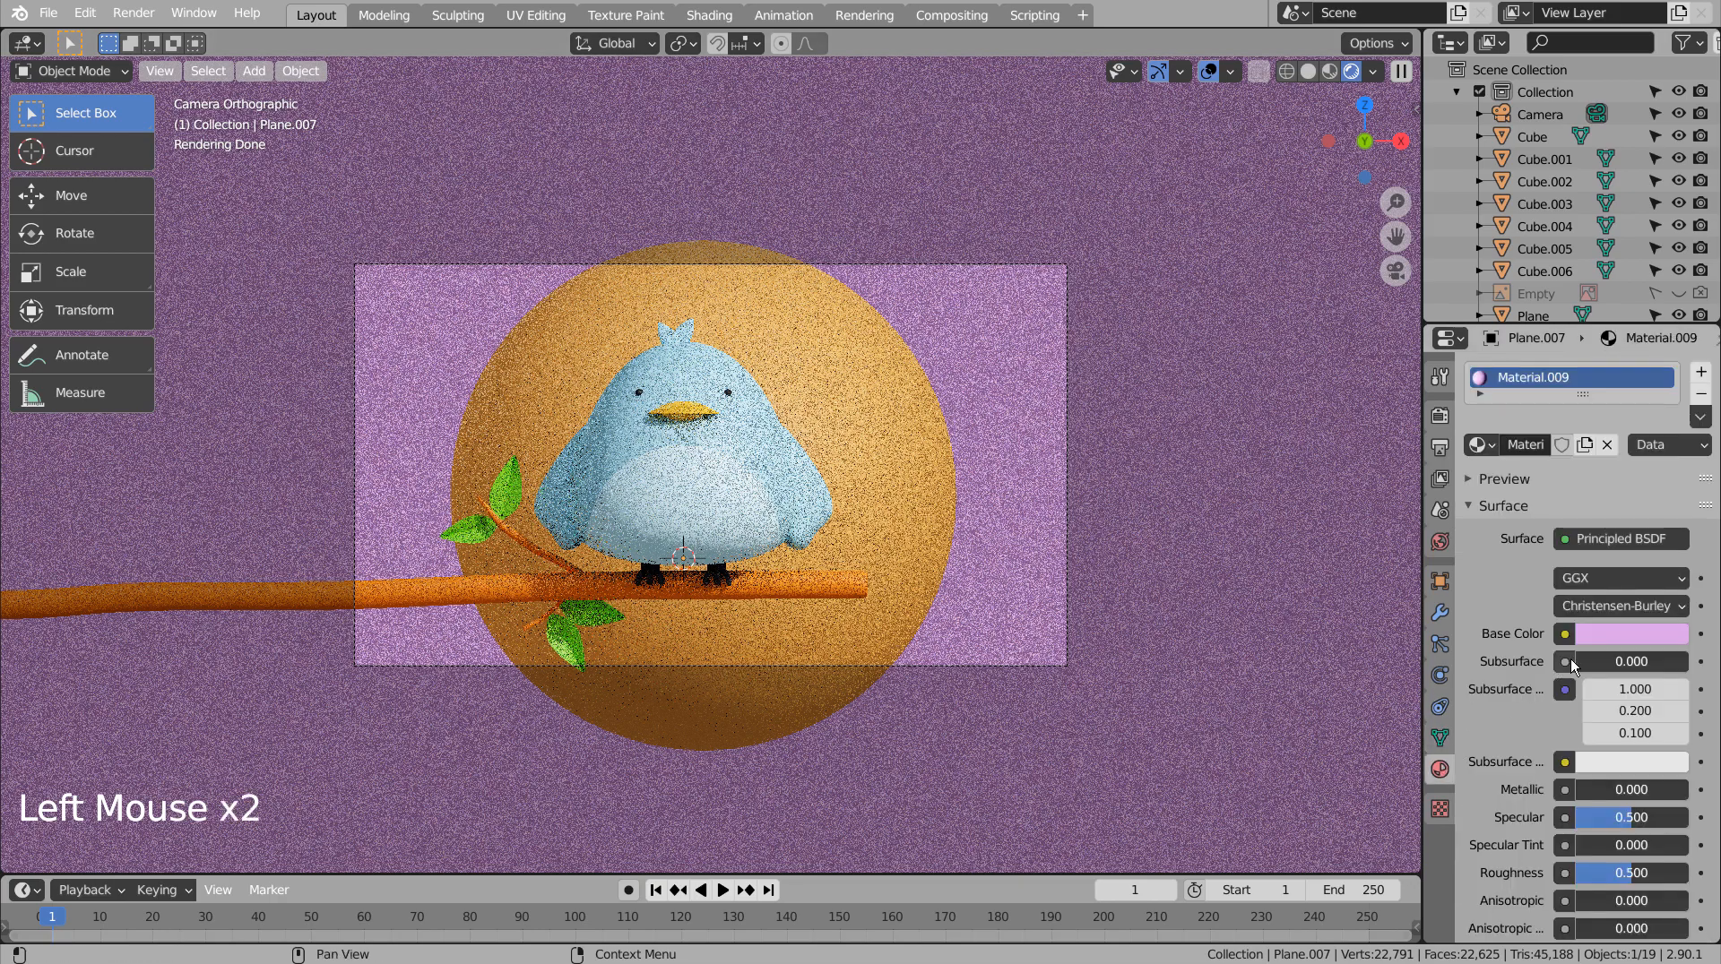
left_click(1629, 634)
left_click_drag(1670, 333, 1671, 313)
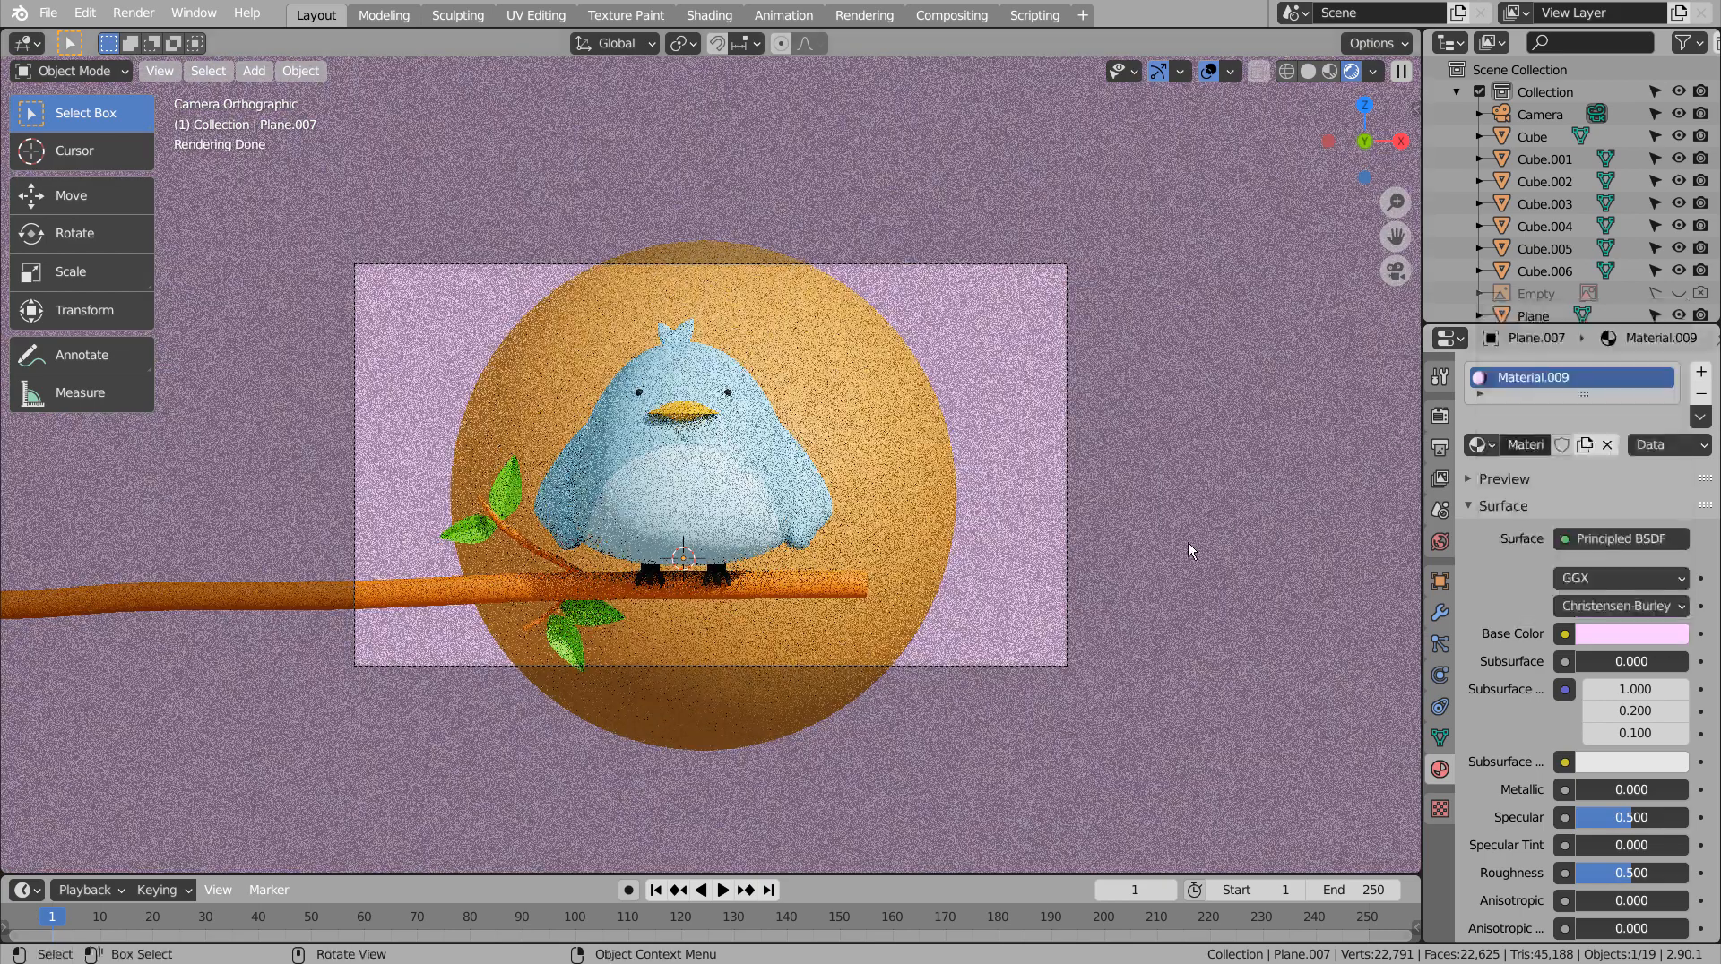
Try pale green and peach base colors on the backdrop and settle on a very pale pink.
left_click(1632, 634)
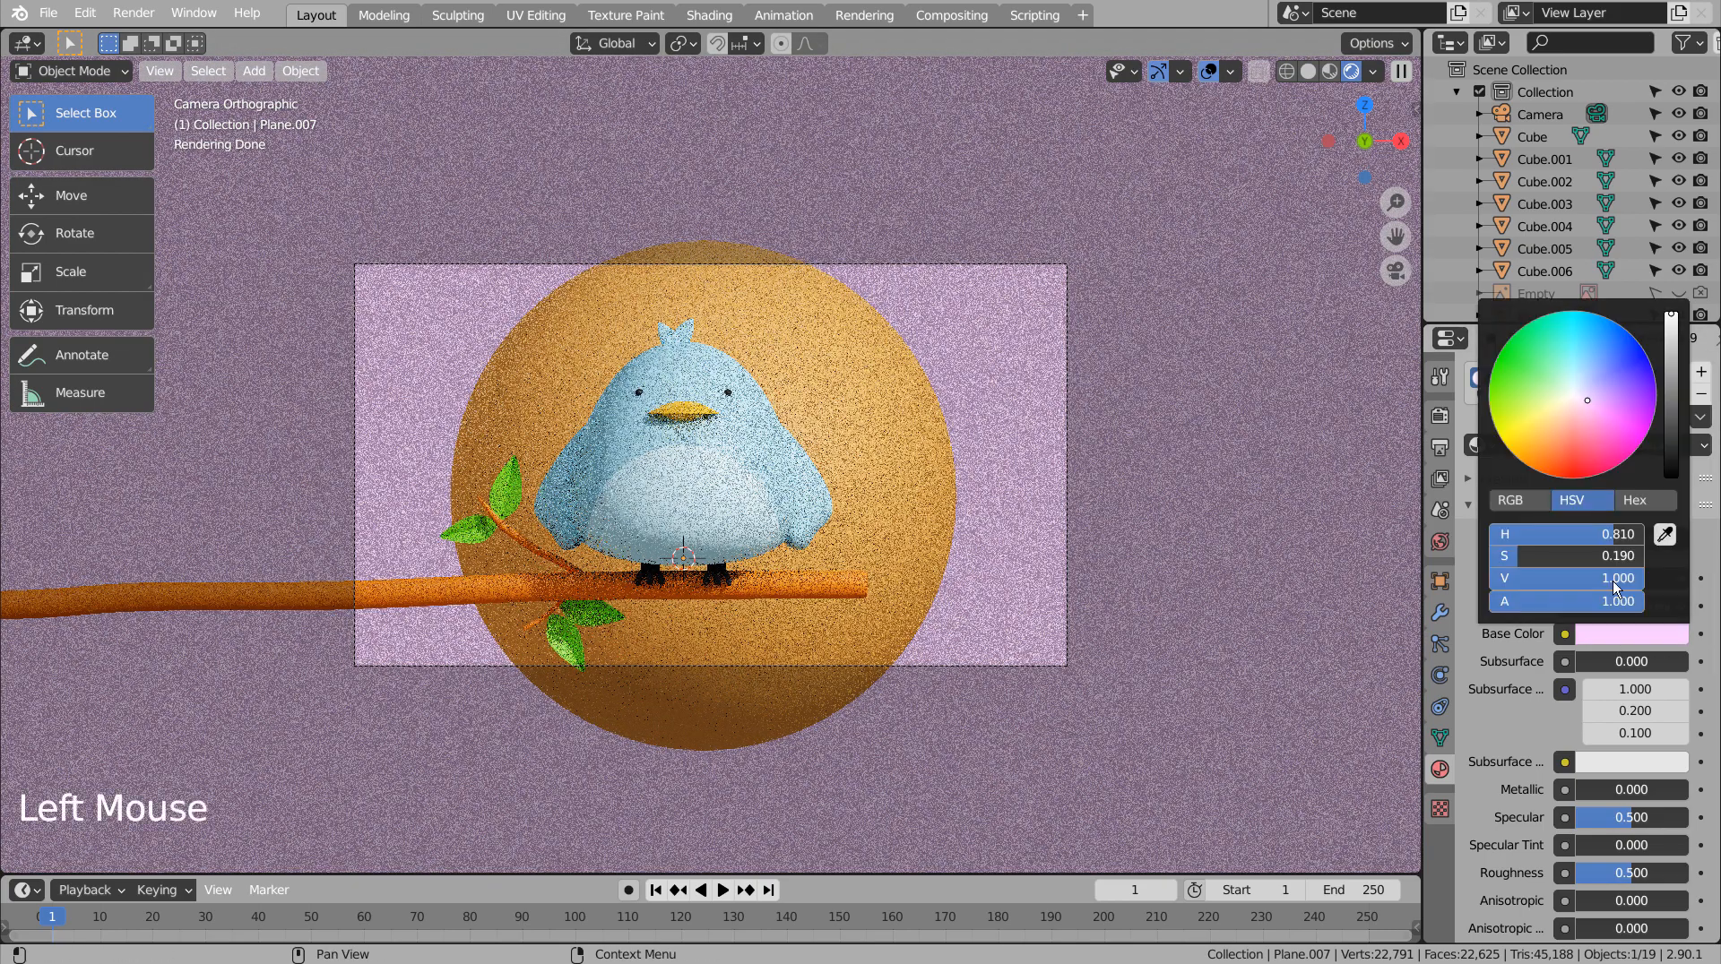
left_click(1556, 386)
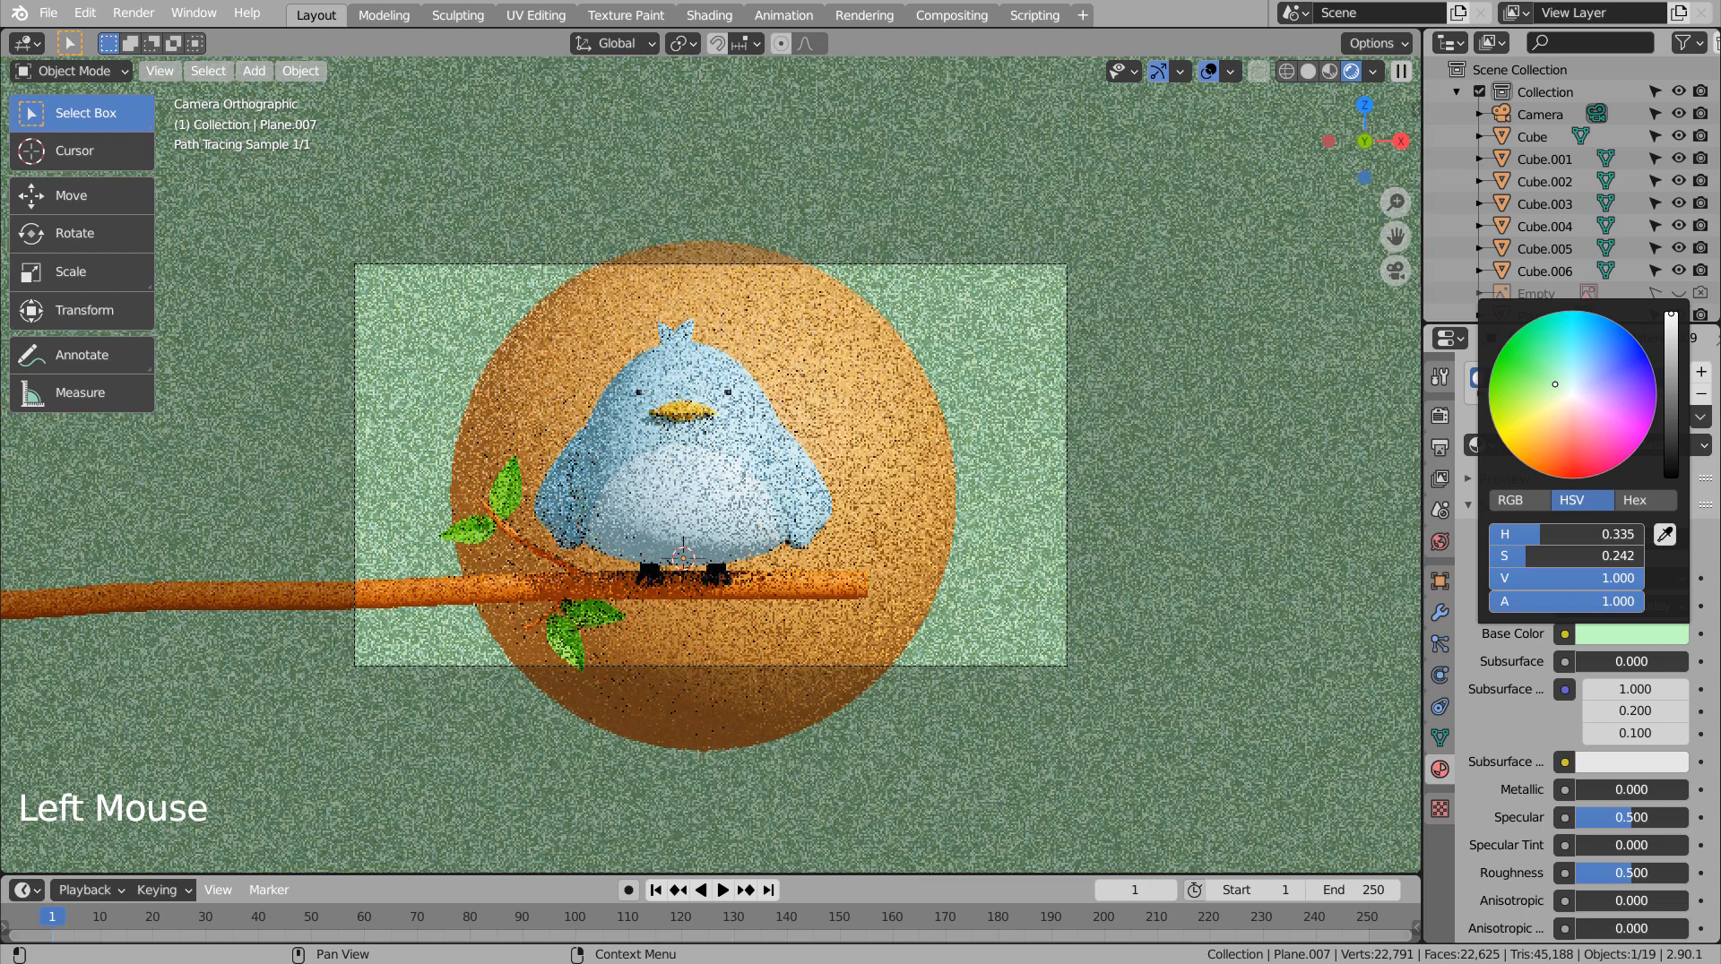
left_click(1563, 410)
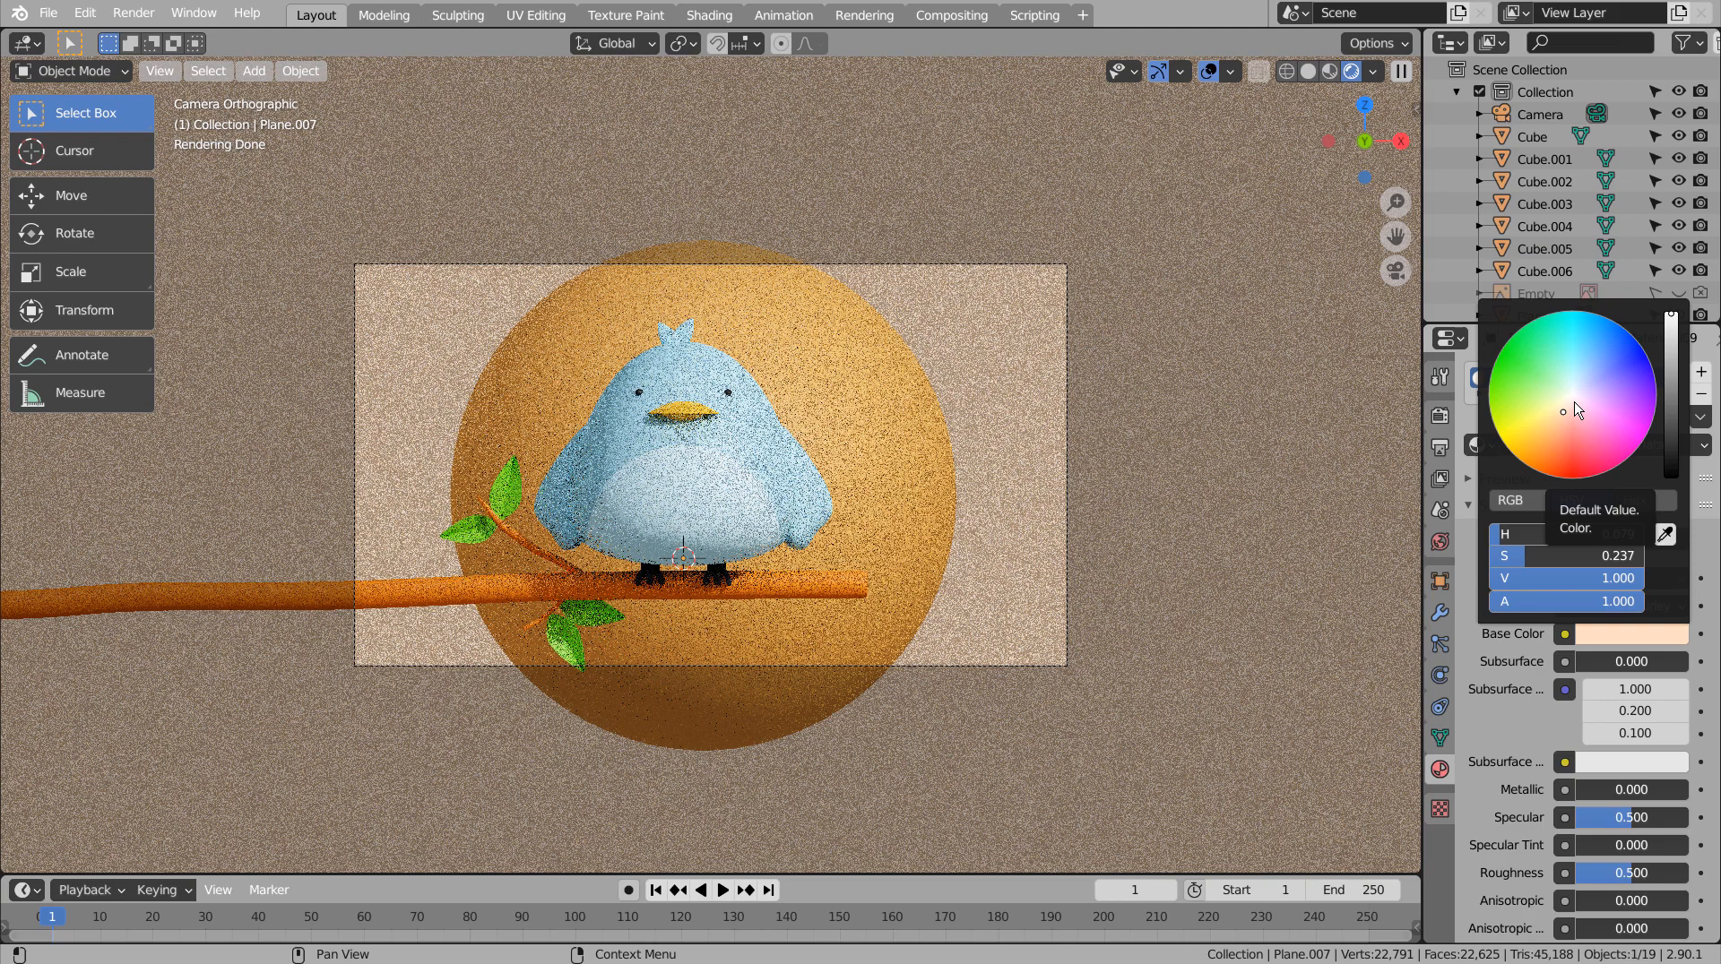
left_click(1580, 412)
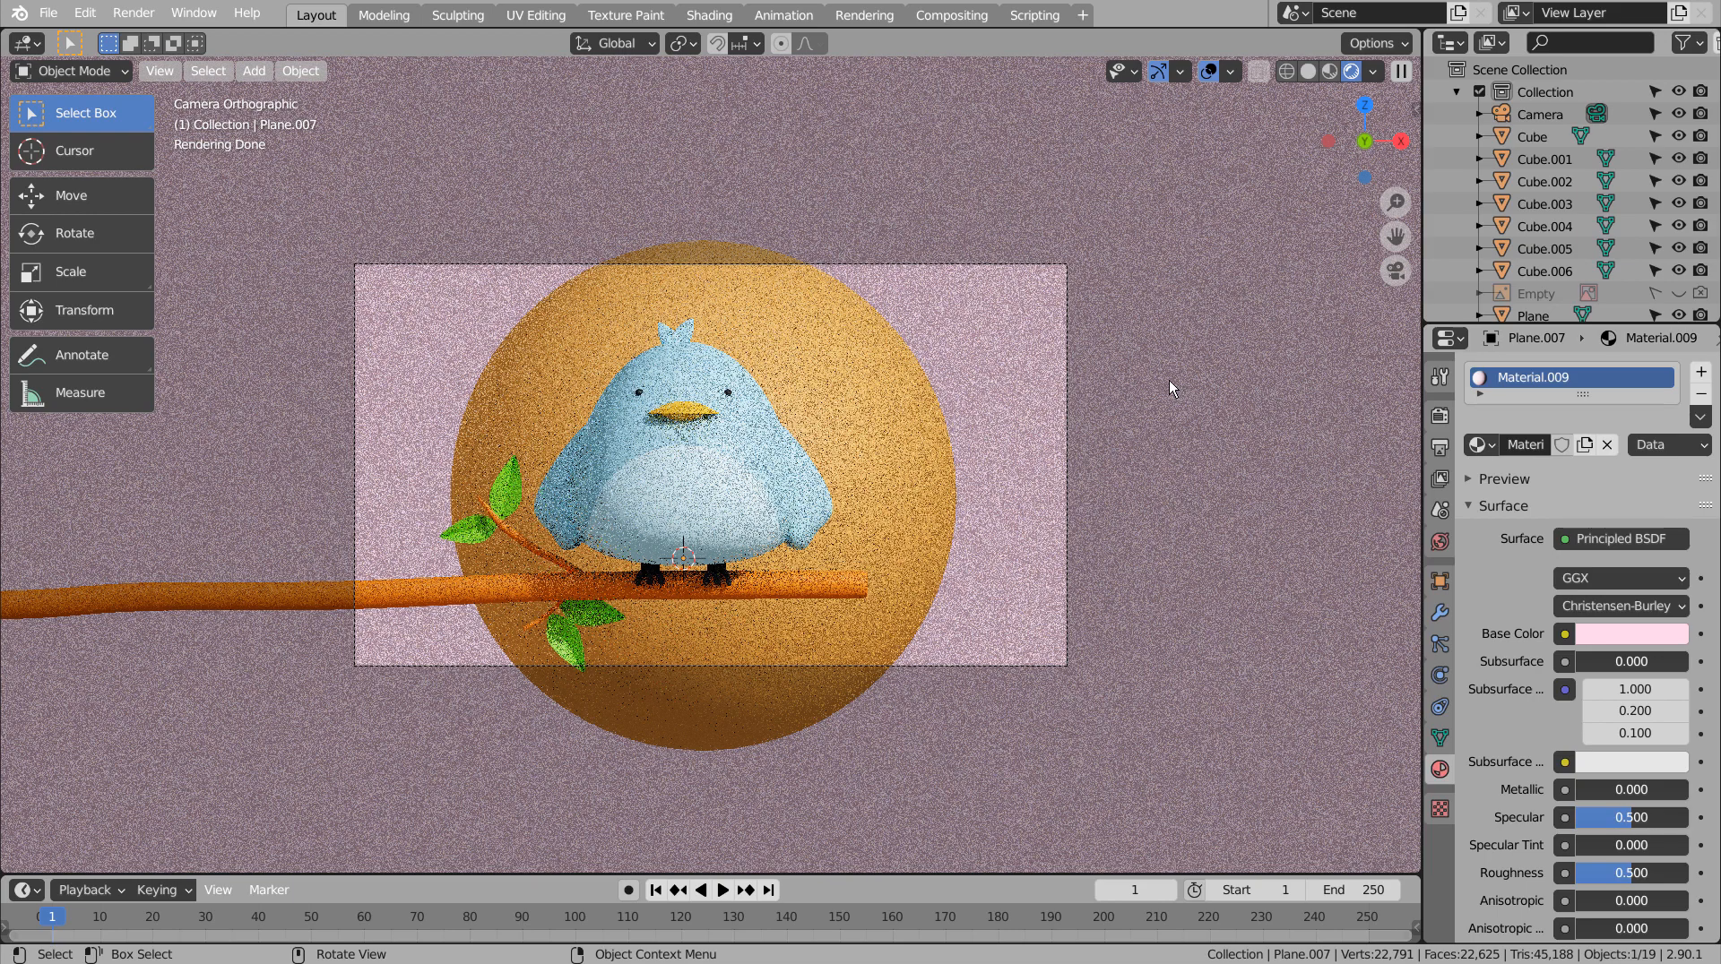
Fine-tune the camera's horizontal lens shift to 0.103.
left_click(1562, 115)
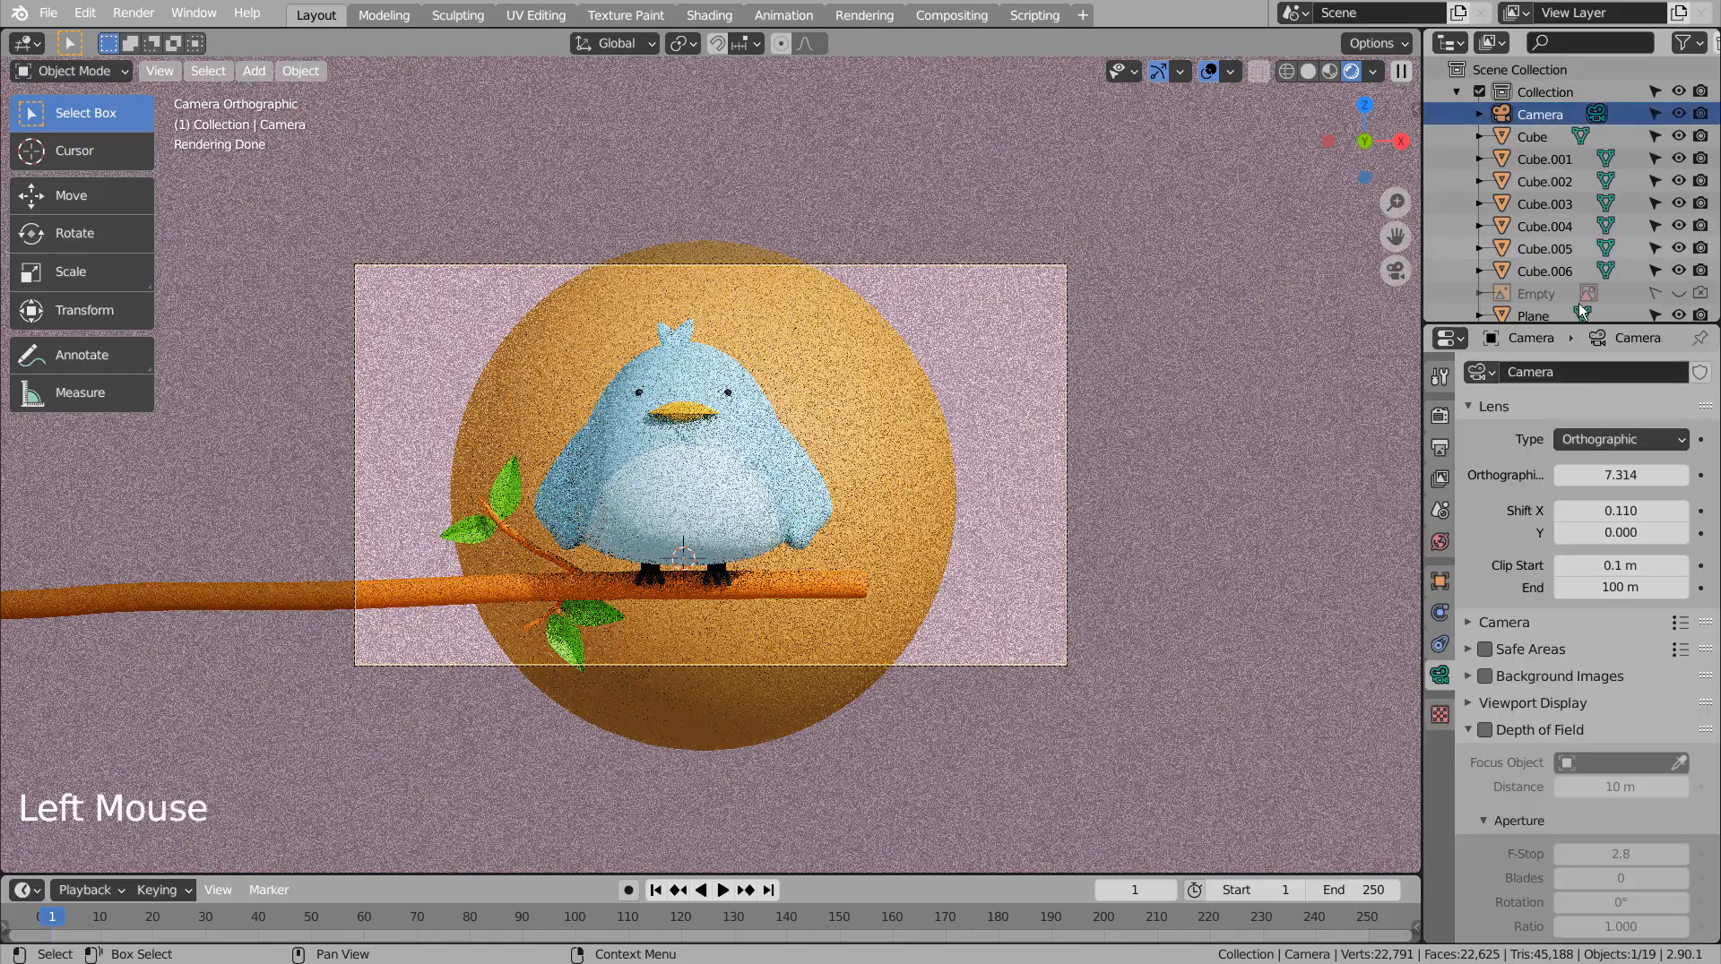
left_click(1620, 511, "shift")
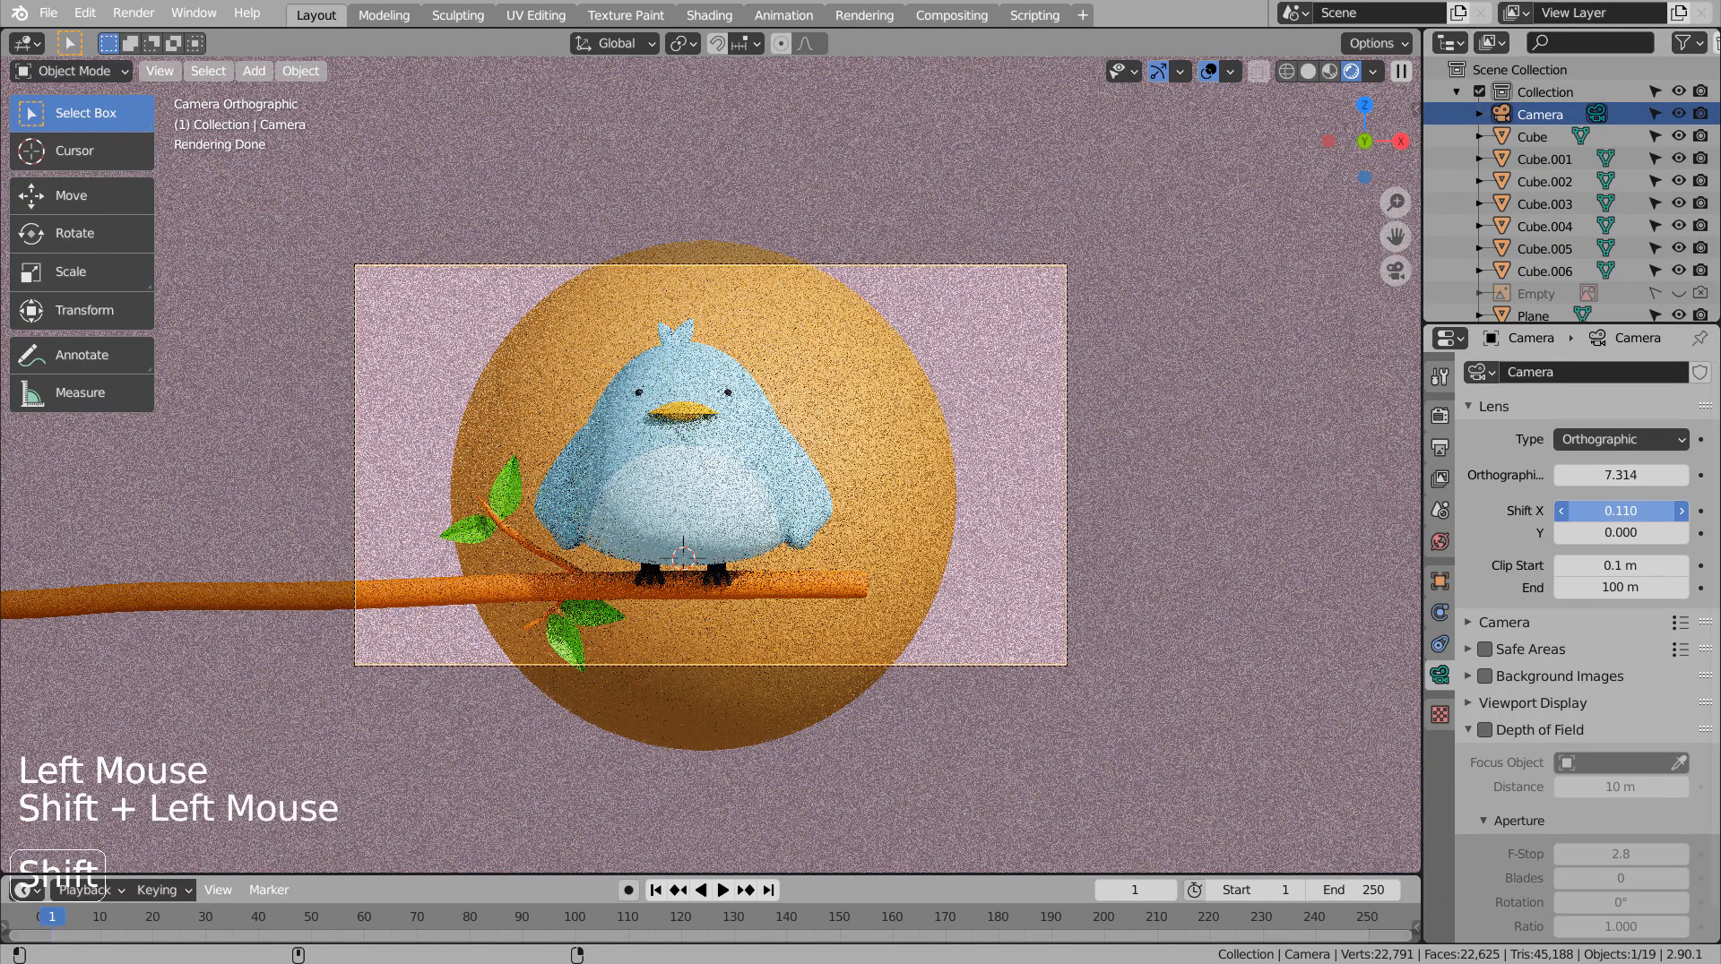
mouse_move(1621, 511)
left_mouse_down("shift")
mouse_move(1587, 511)
mouse_move(1634, 509)
left_mouse_up("shift")
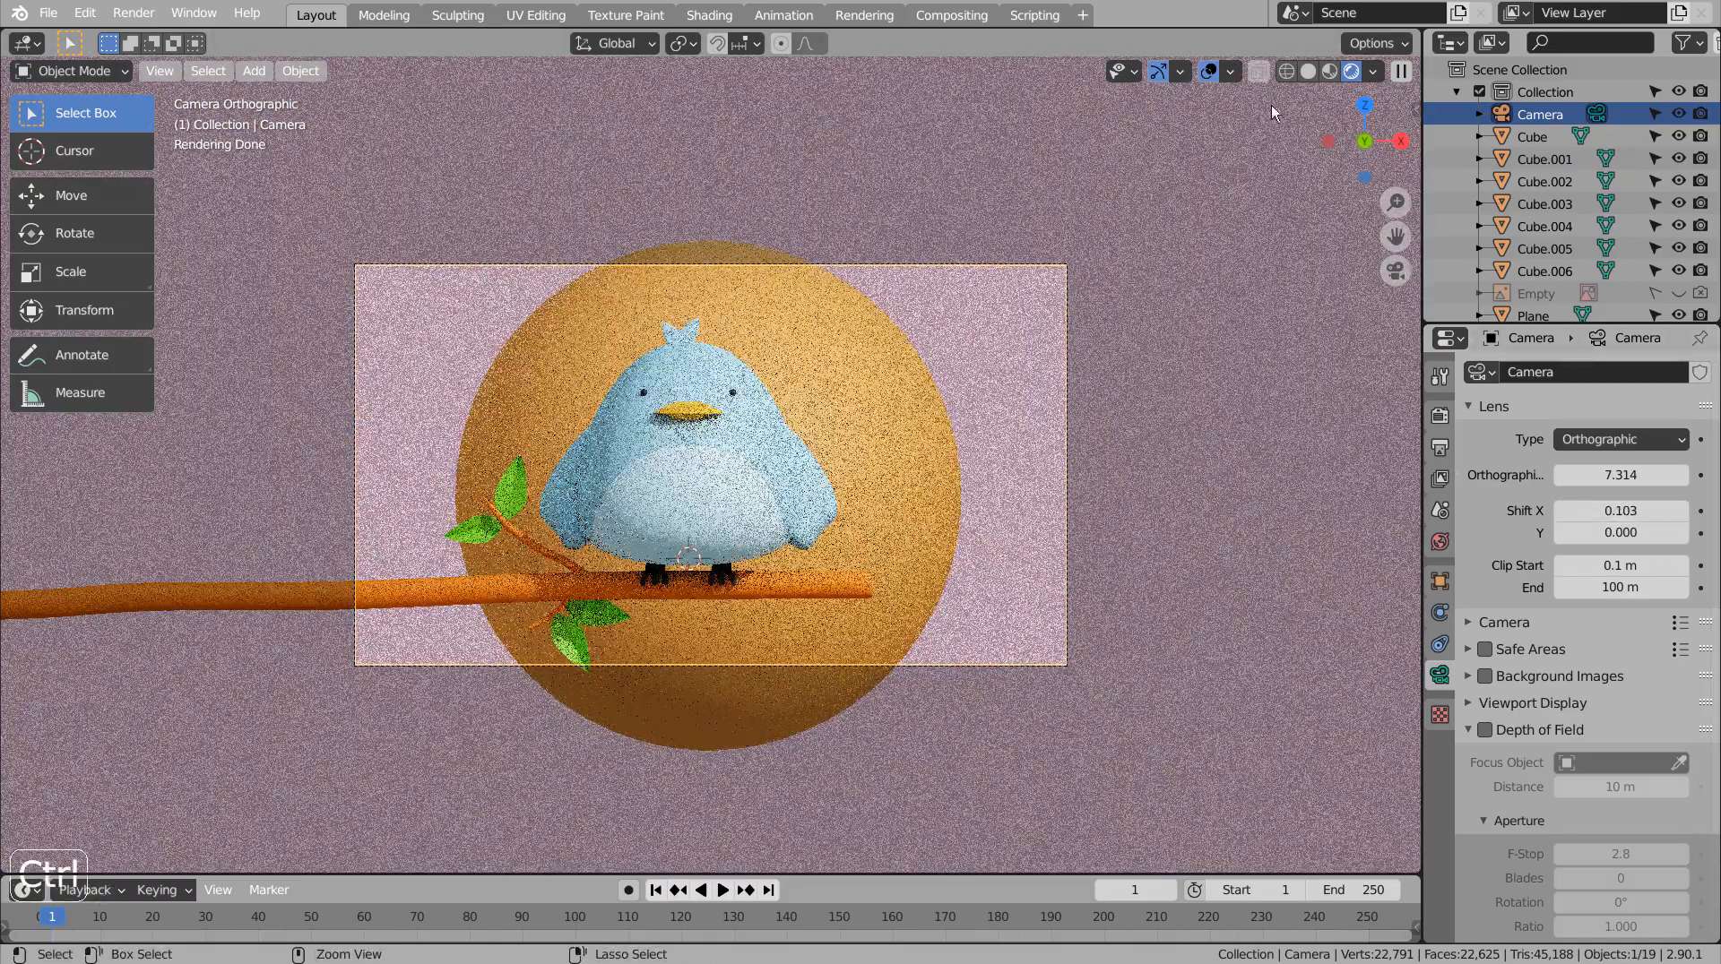
Save the file in wireframe shading, then run a test render, stopping it partway and closing the render window.
left_click(1286, 71)
left_click(1212, 190)
key("ctrl+s")
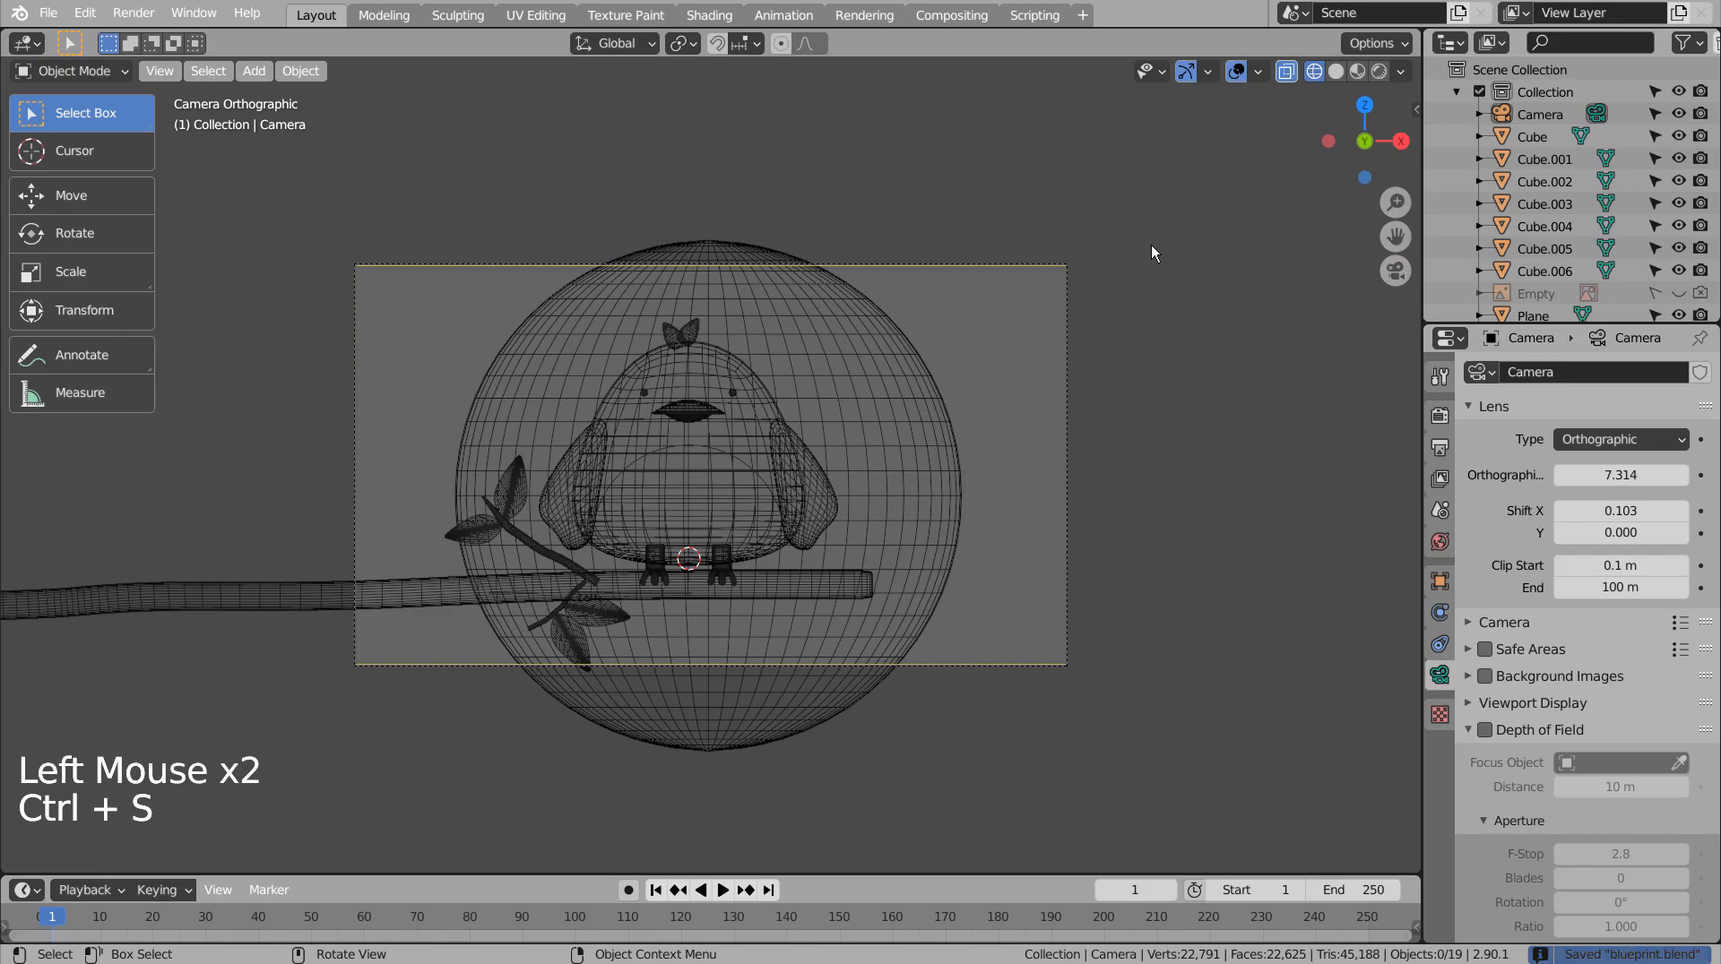
key("F12")
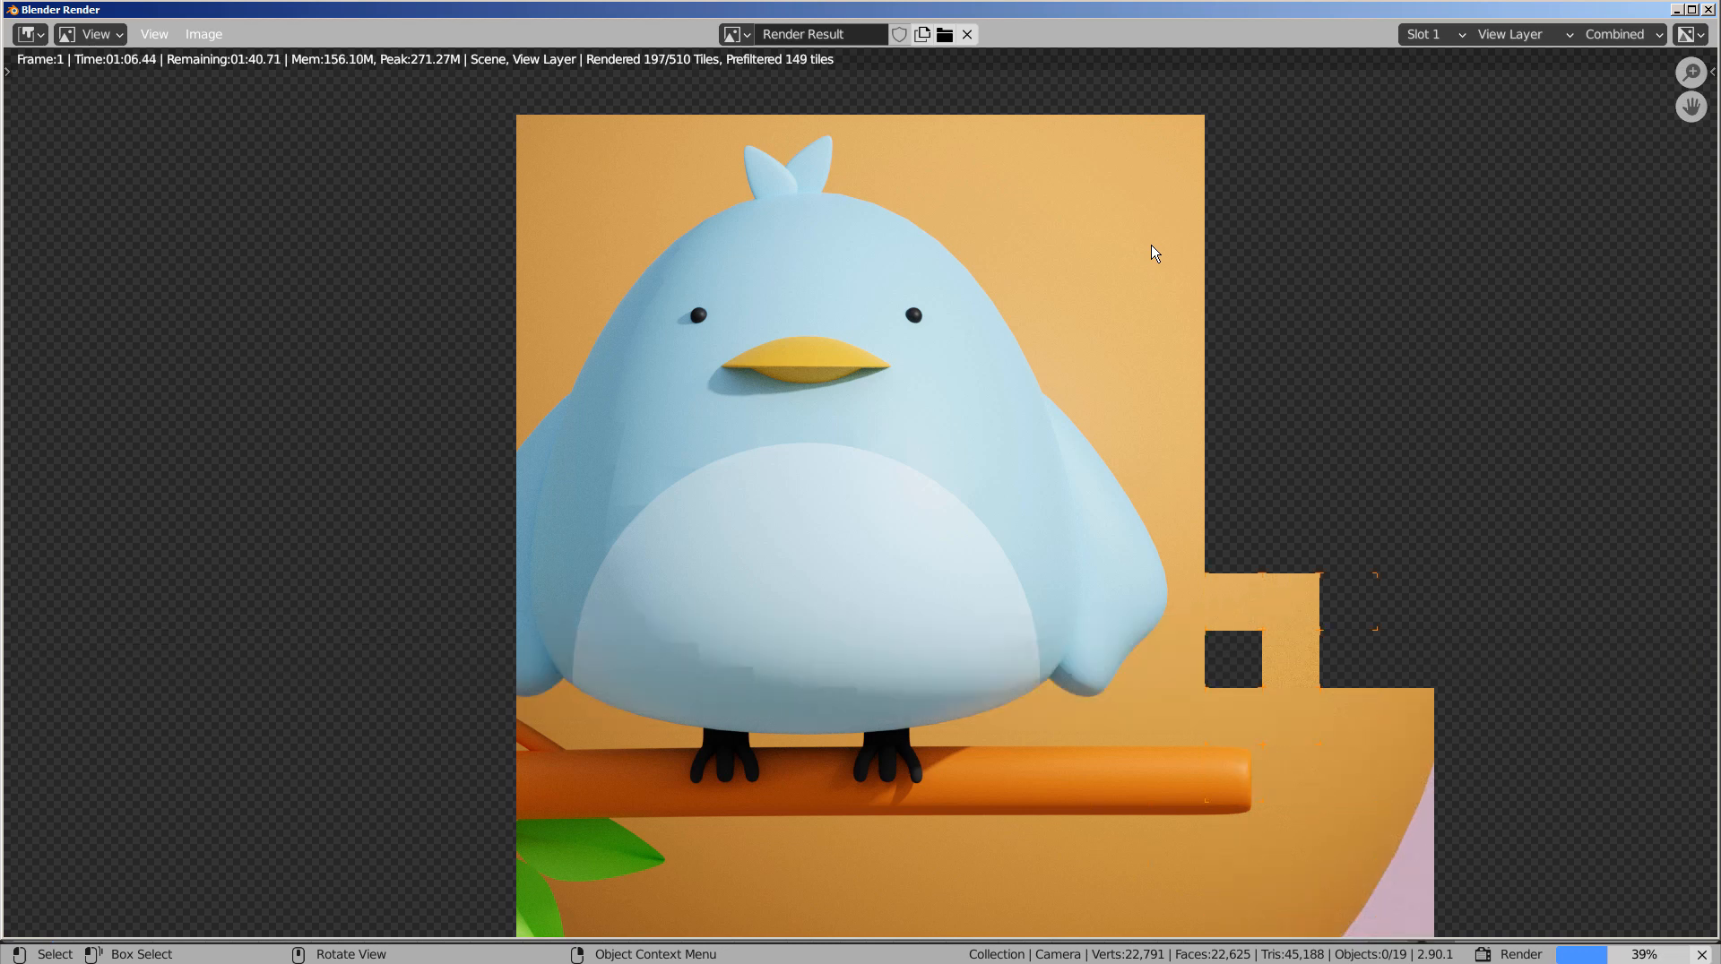
key("Escape")
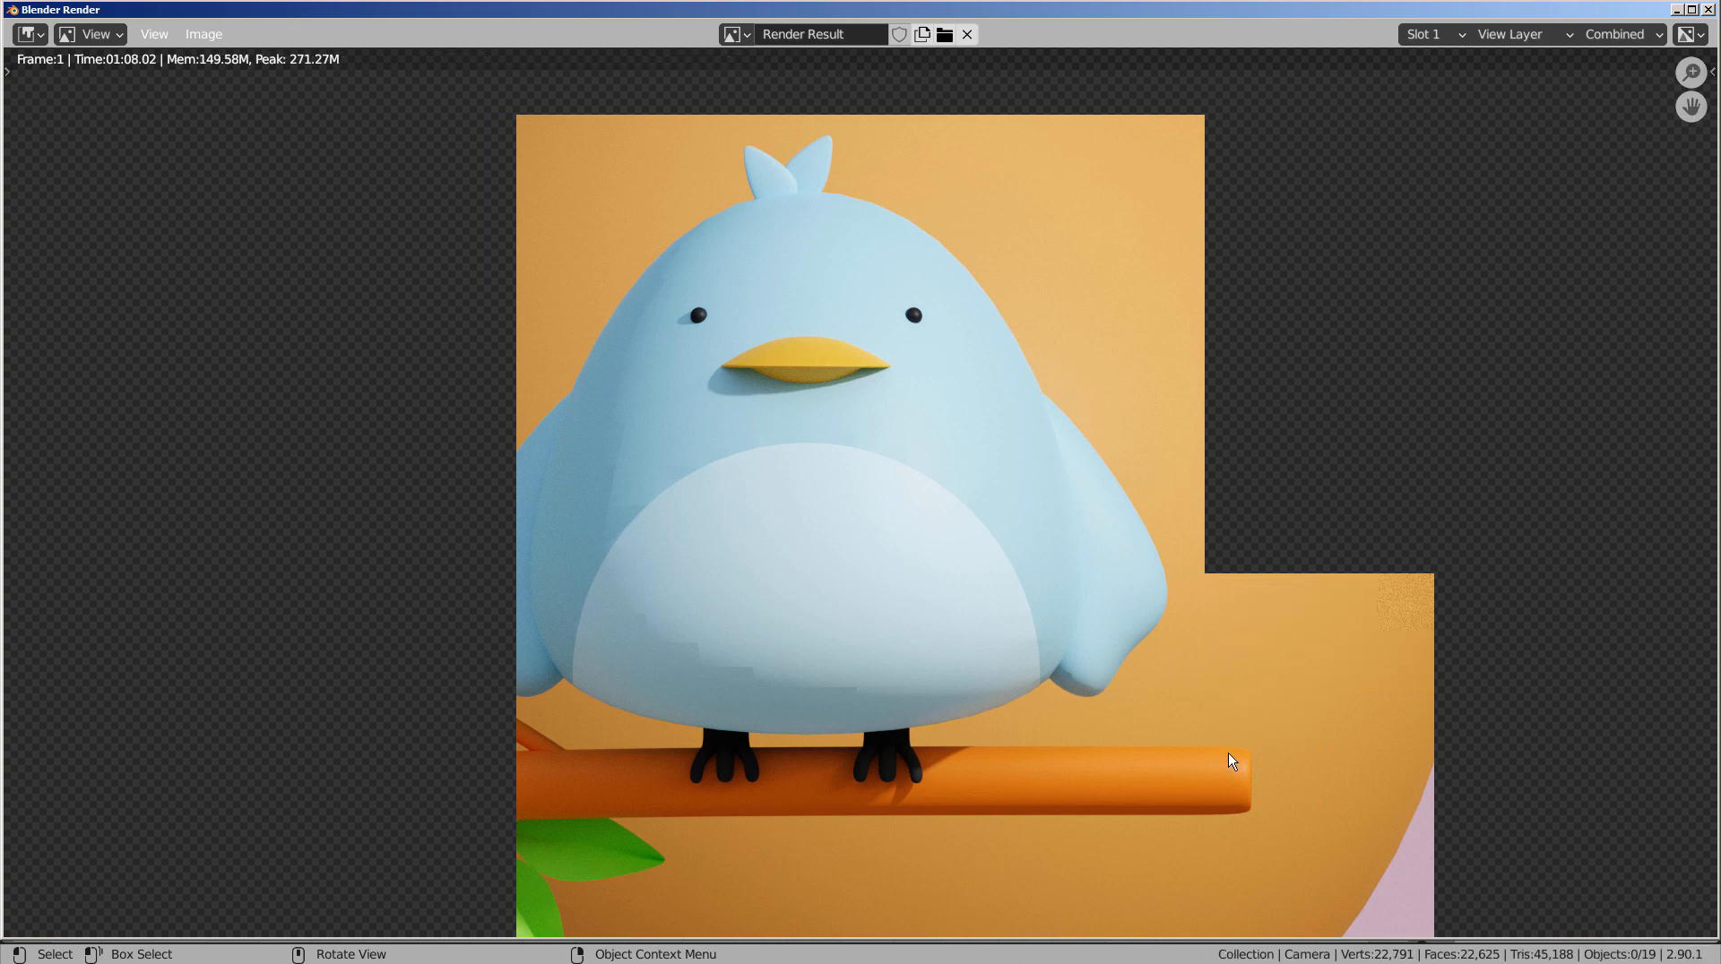
left_click(1709, 9)
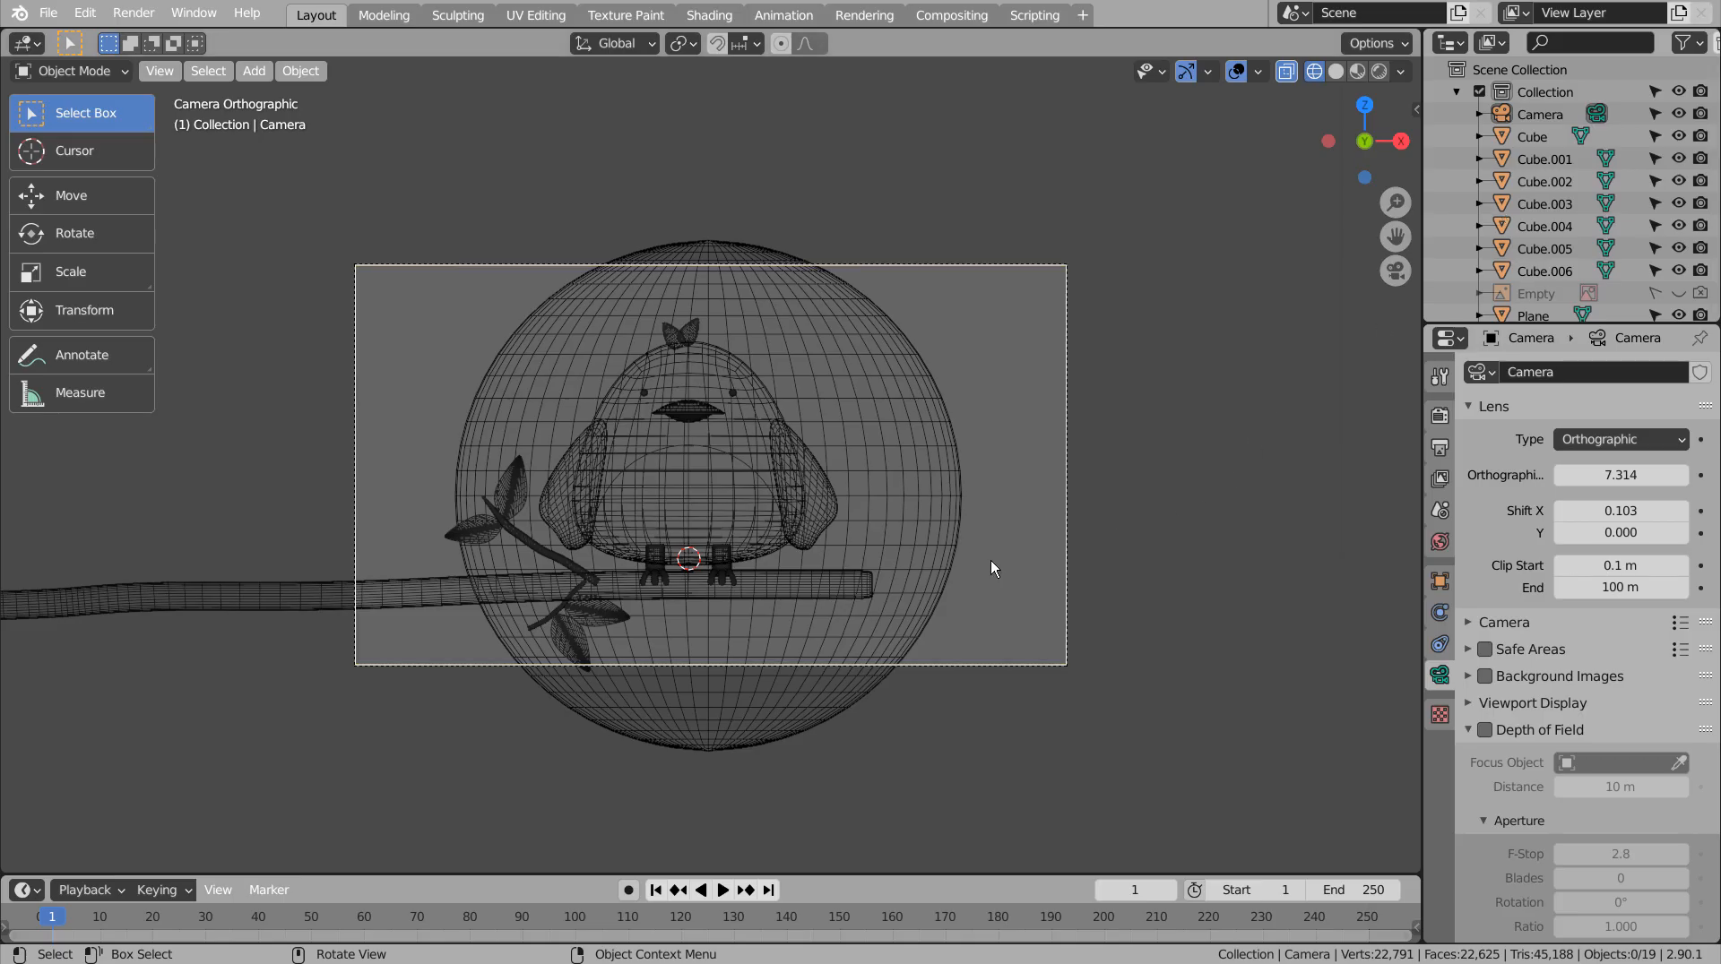
Select the end vertices of the branch beside the bird and move them outward past the edge of the camera frame.
left_click(850, 579)
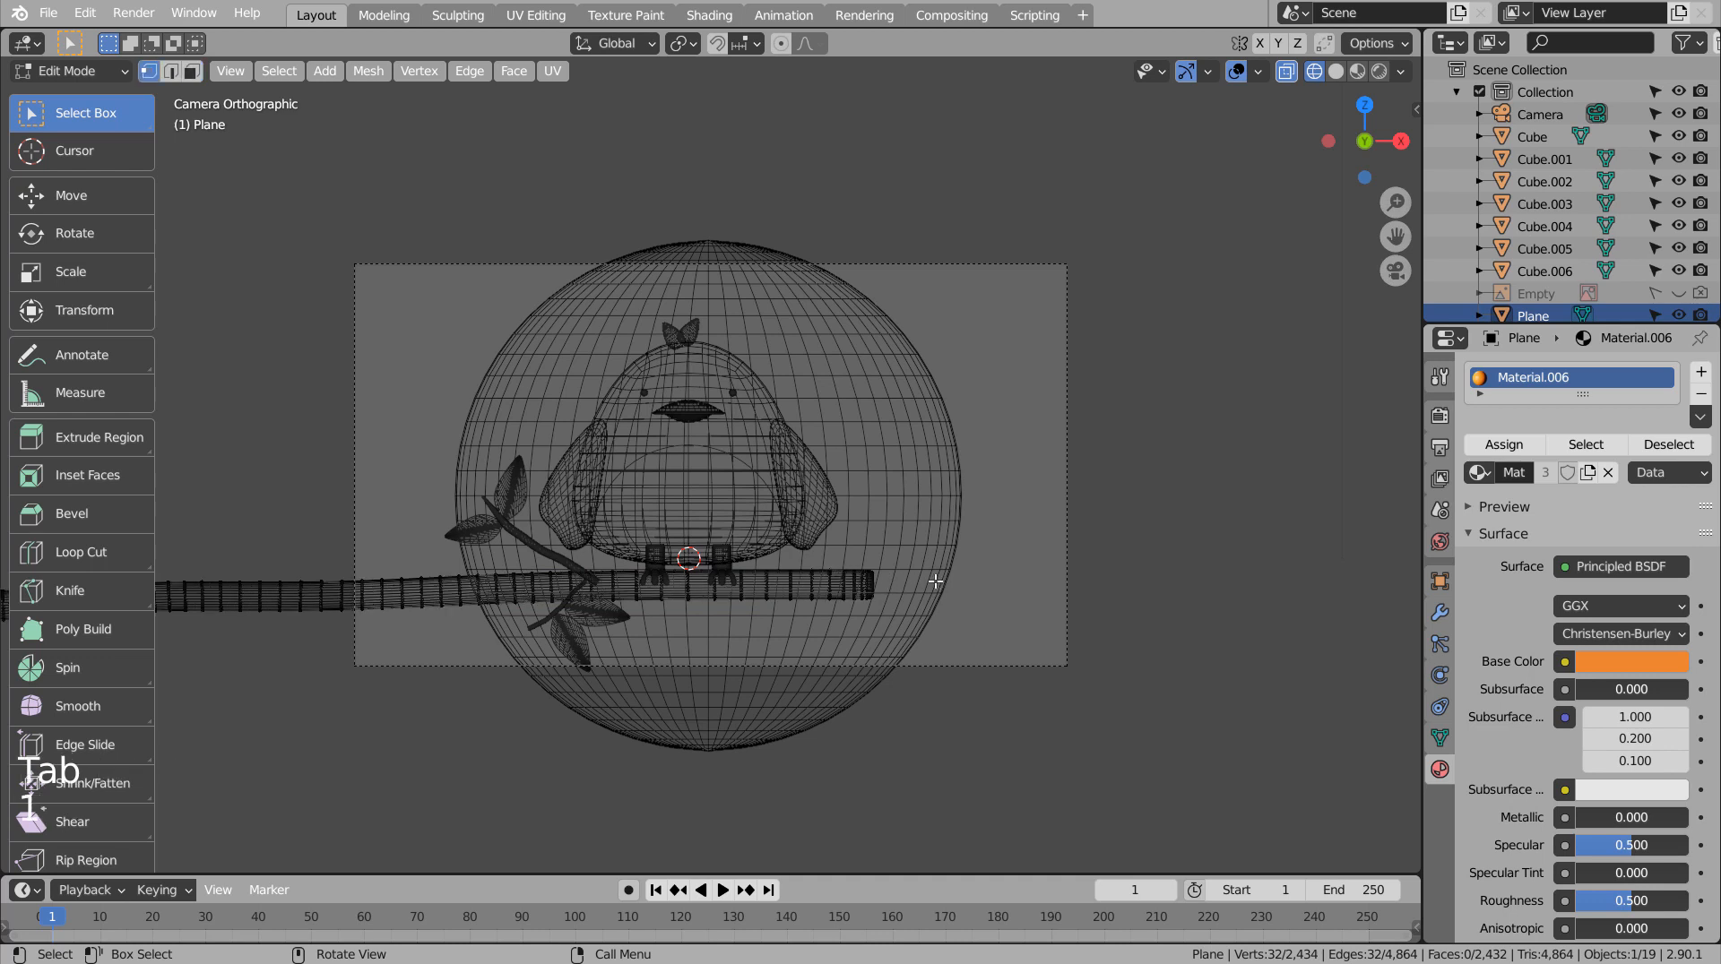
key("1")
key("b")
left_click_drag(884, 601, 856, 558)
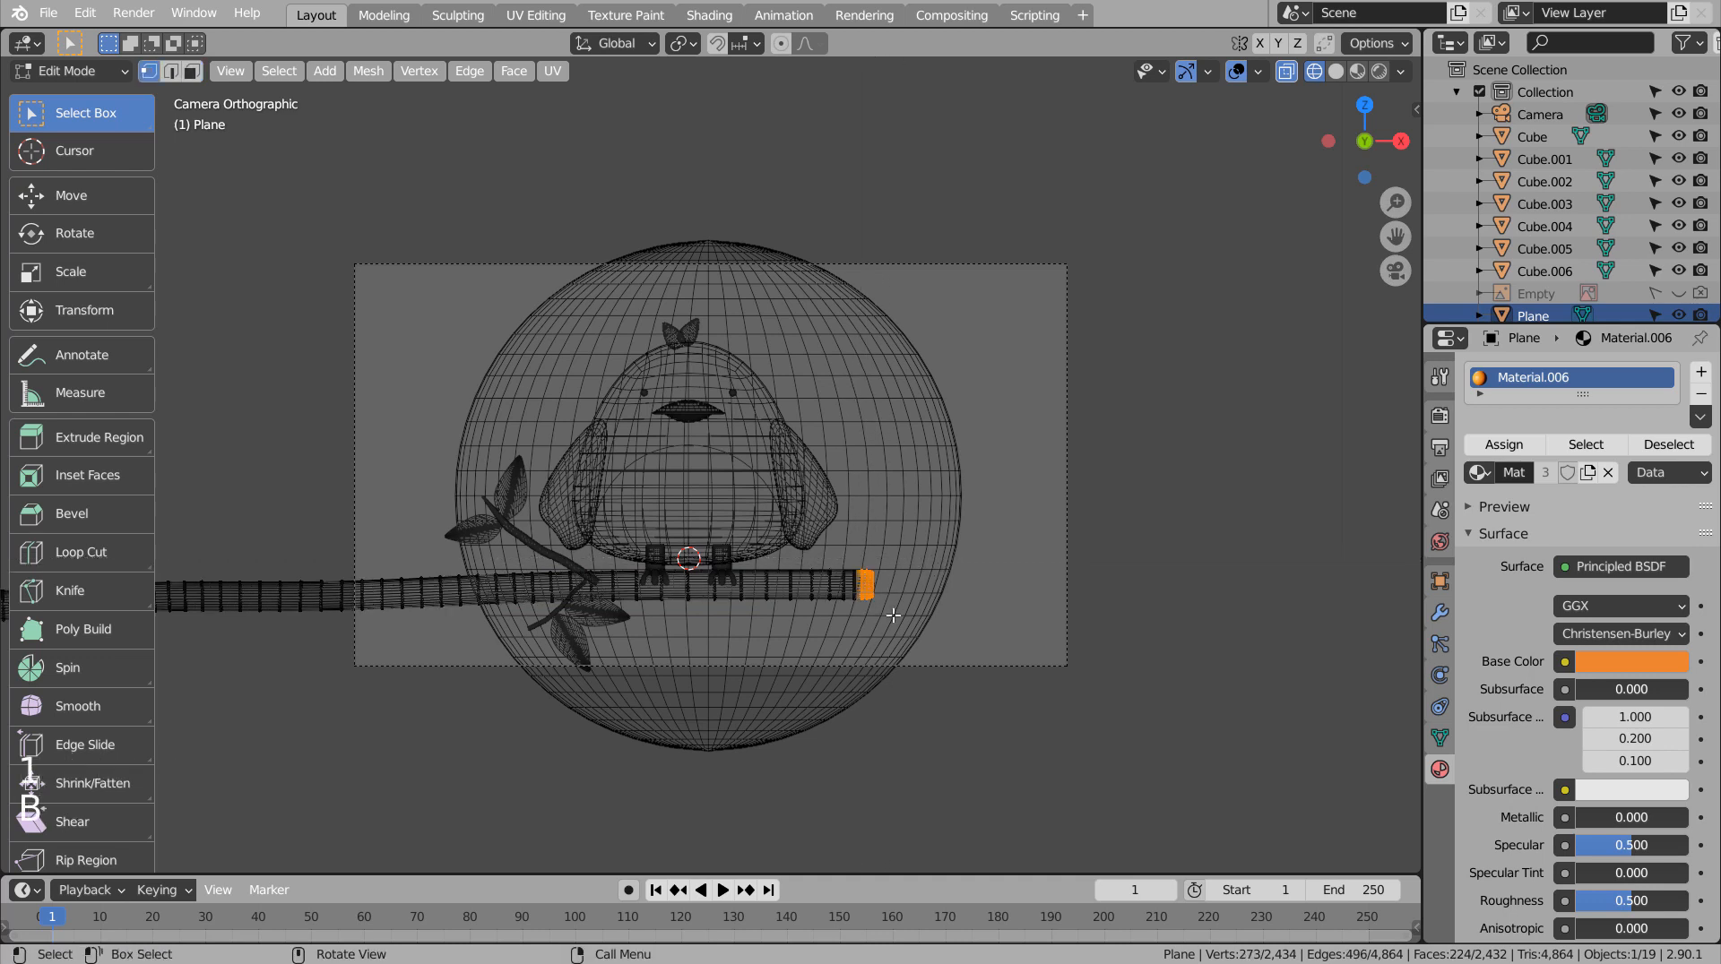
key("g")
left_click(1132, 613)
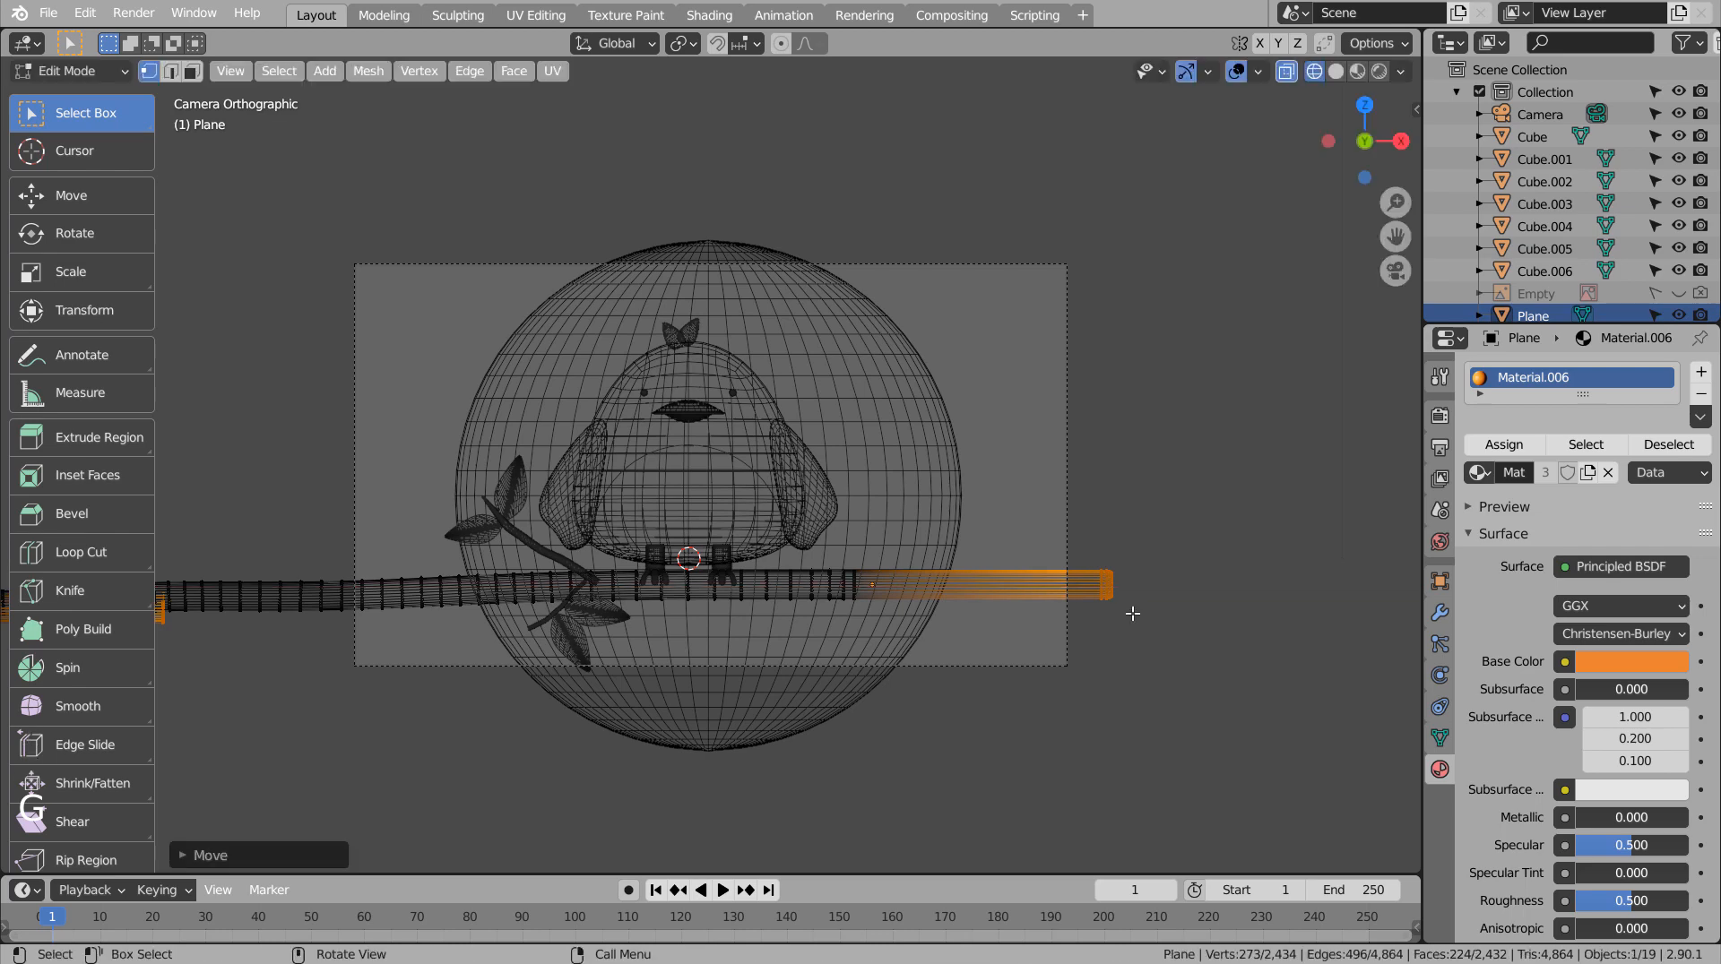
key("Tab")
key("shift+z")
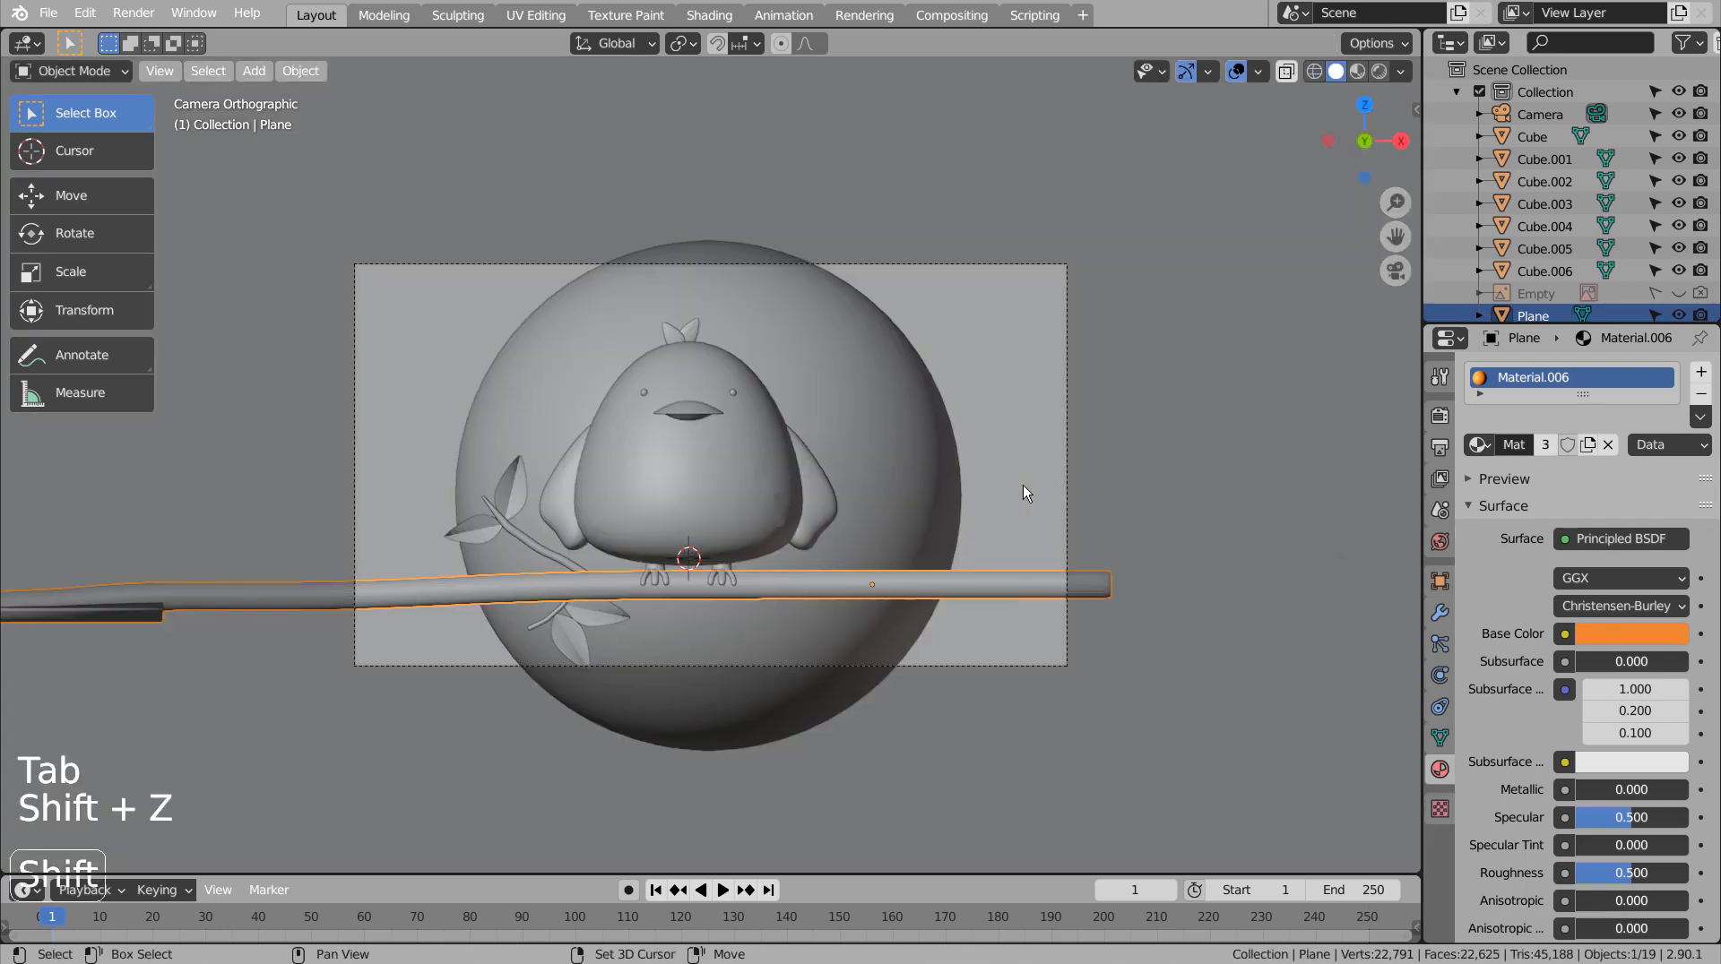
key("shift+z")
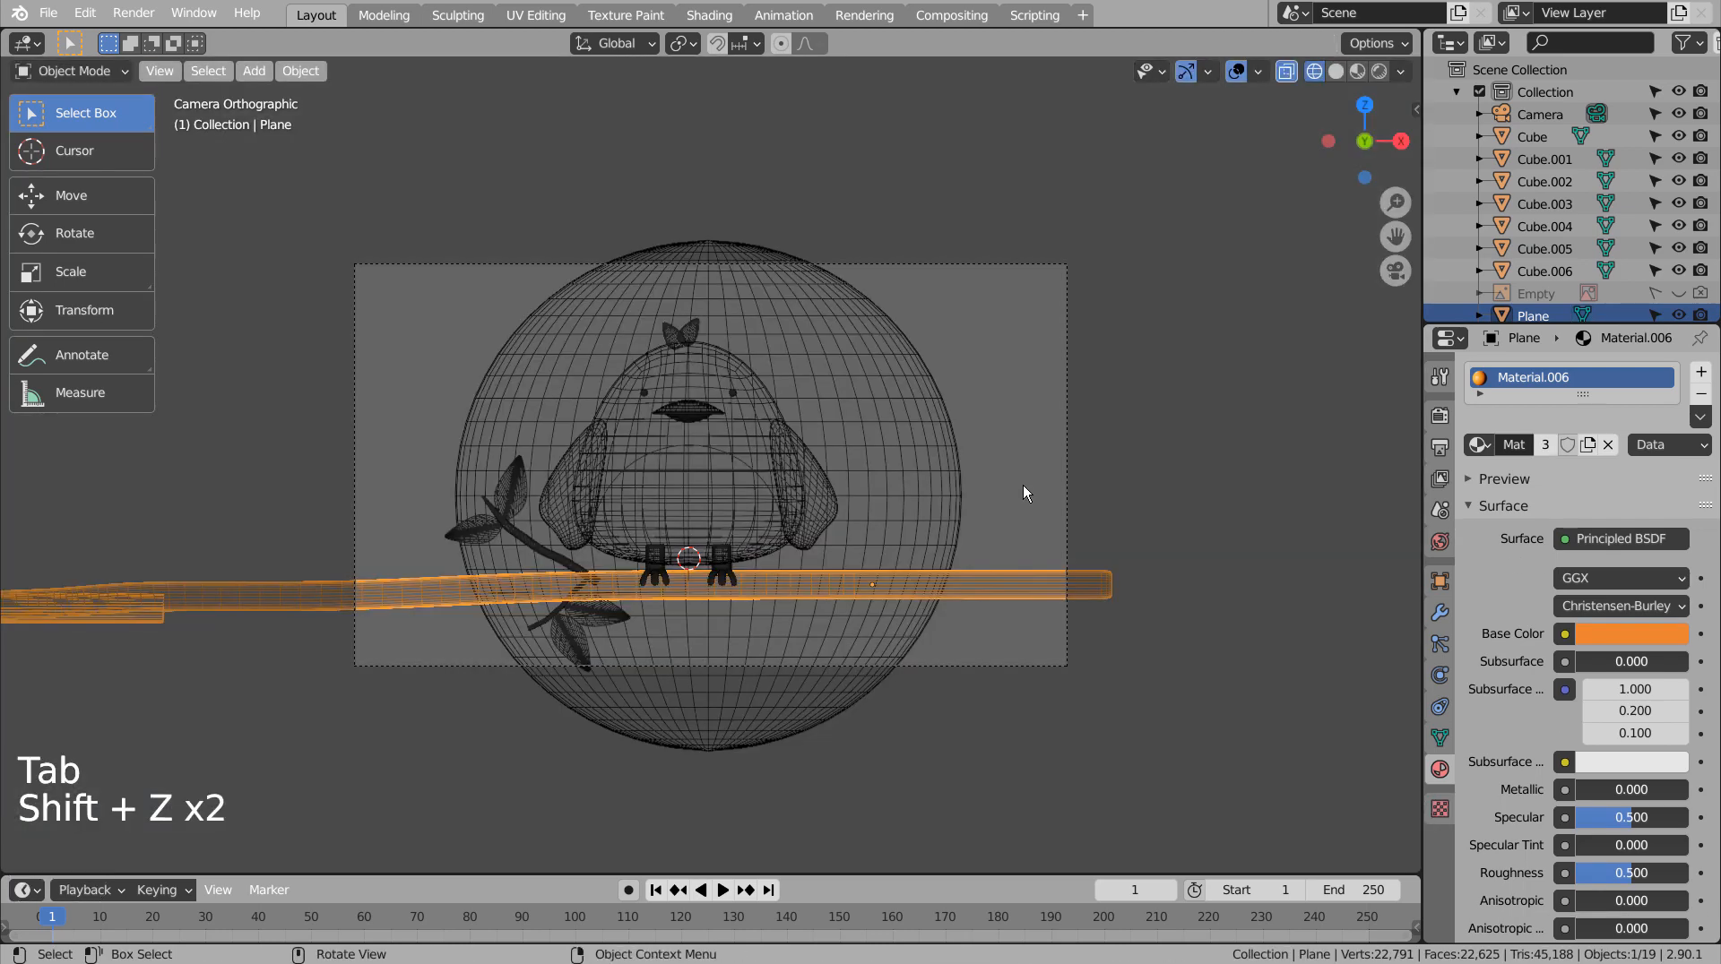
Set the branch material's specular to 0.000 while previewing the scene in rendered shading.
left_click(1355, 71)
left_click(1127, 312)
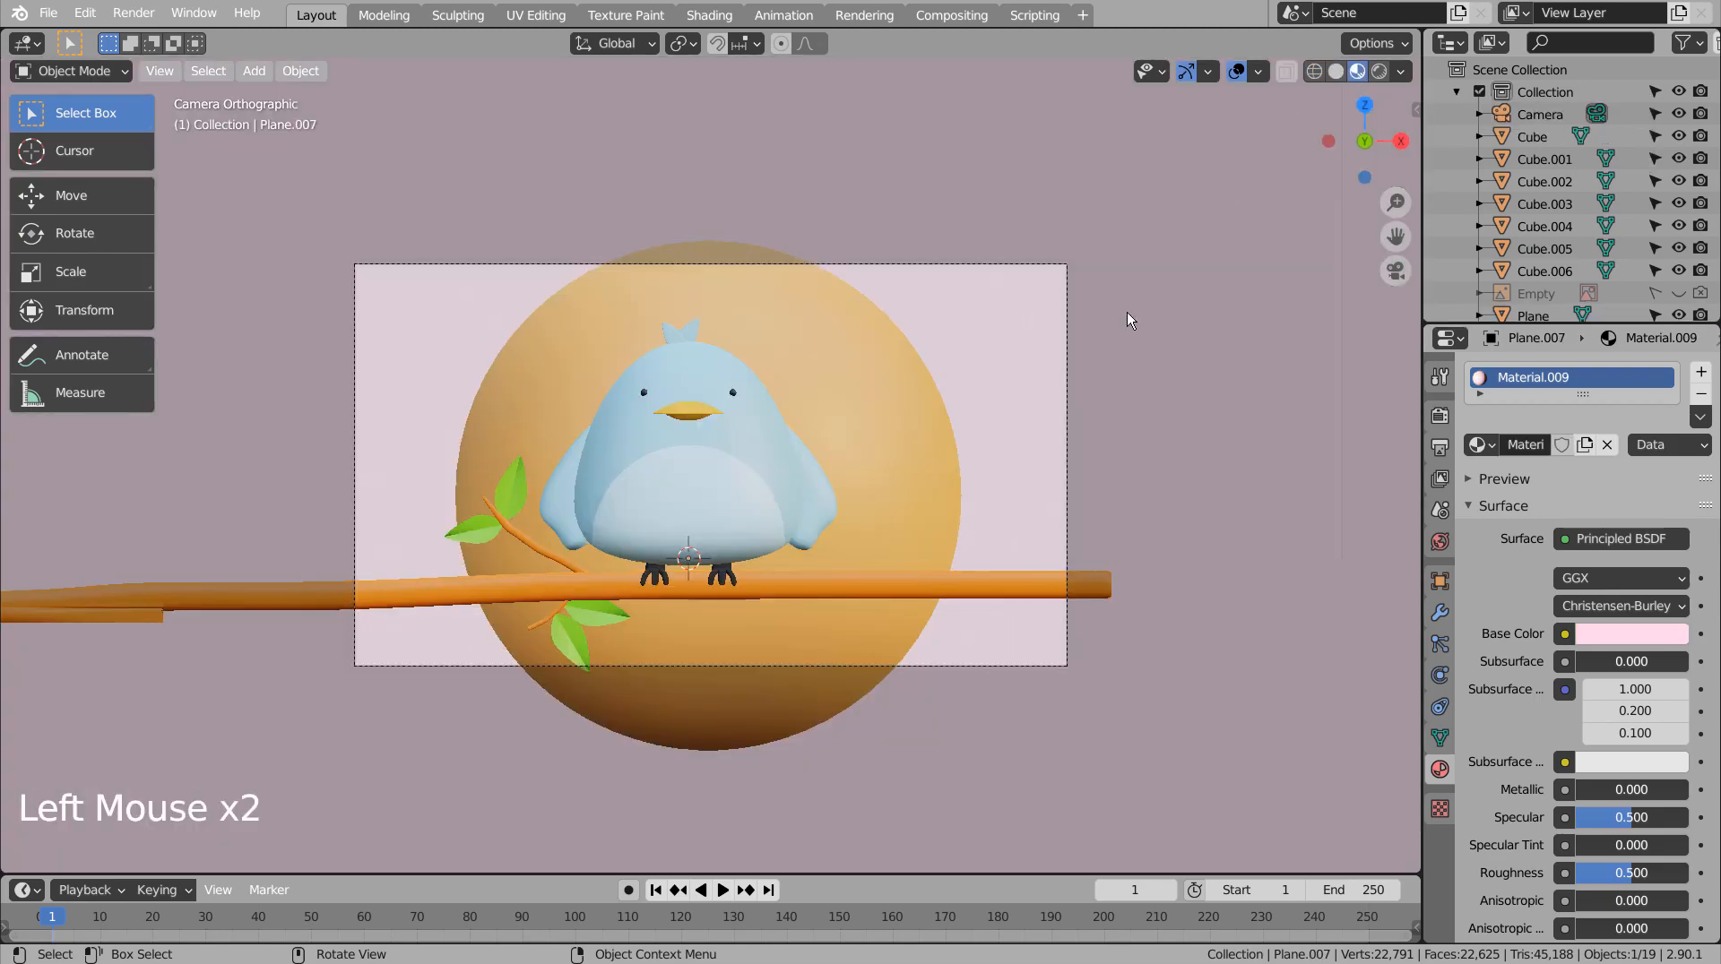
left_click(1378, 72)
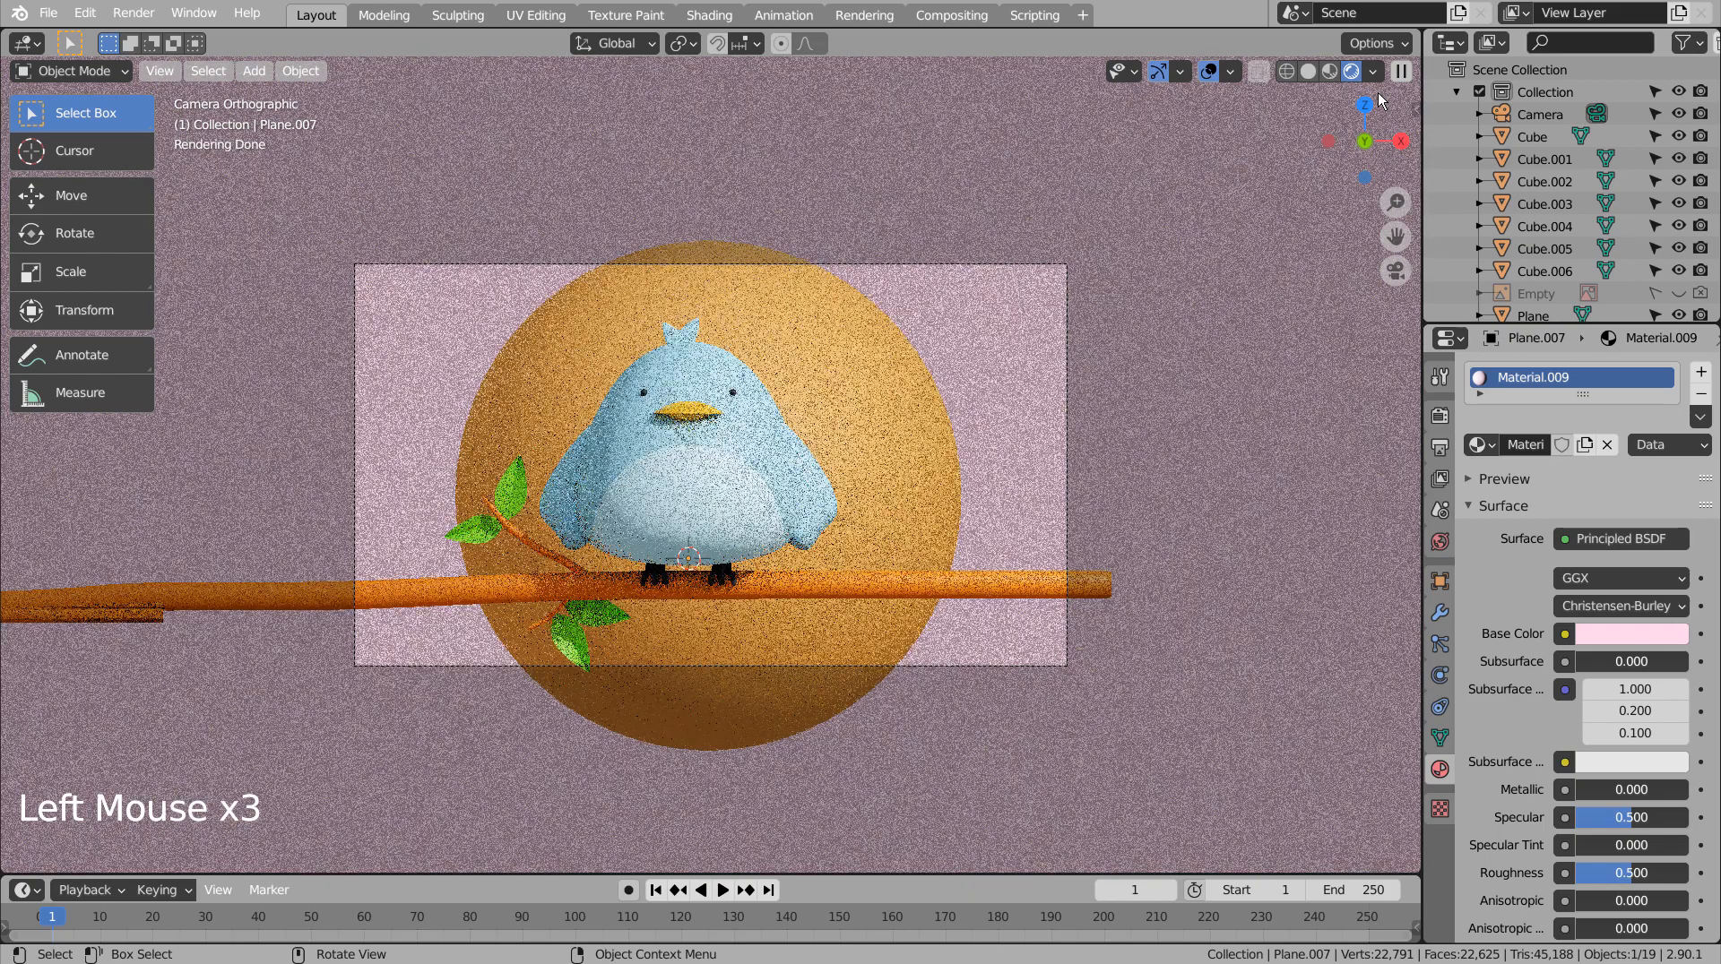
left_click(1063, 595)
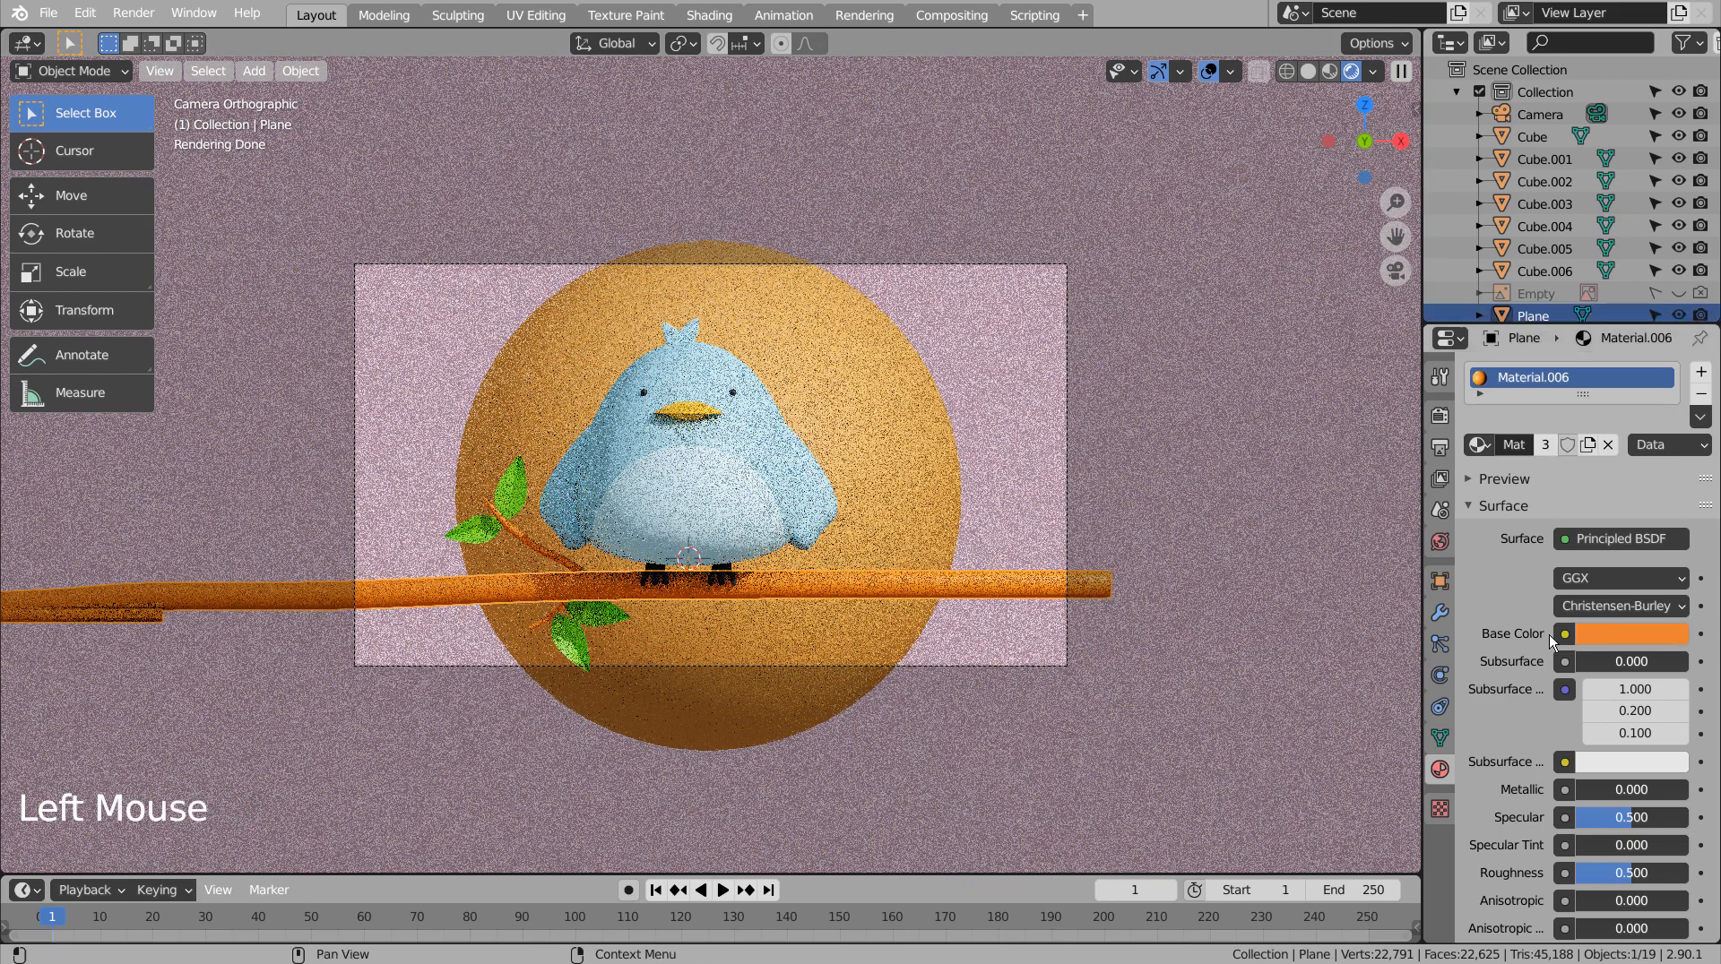
left_click_drag(1603, 822, 1572, 822)
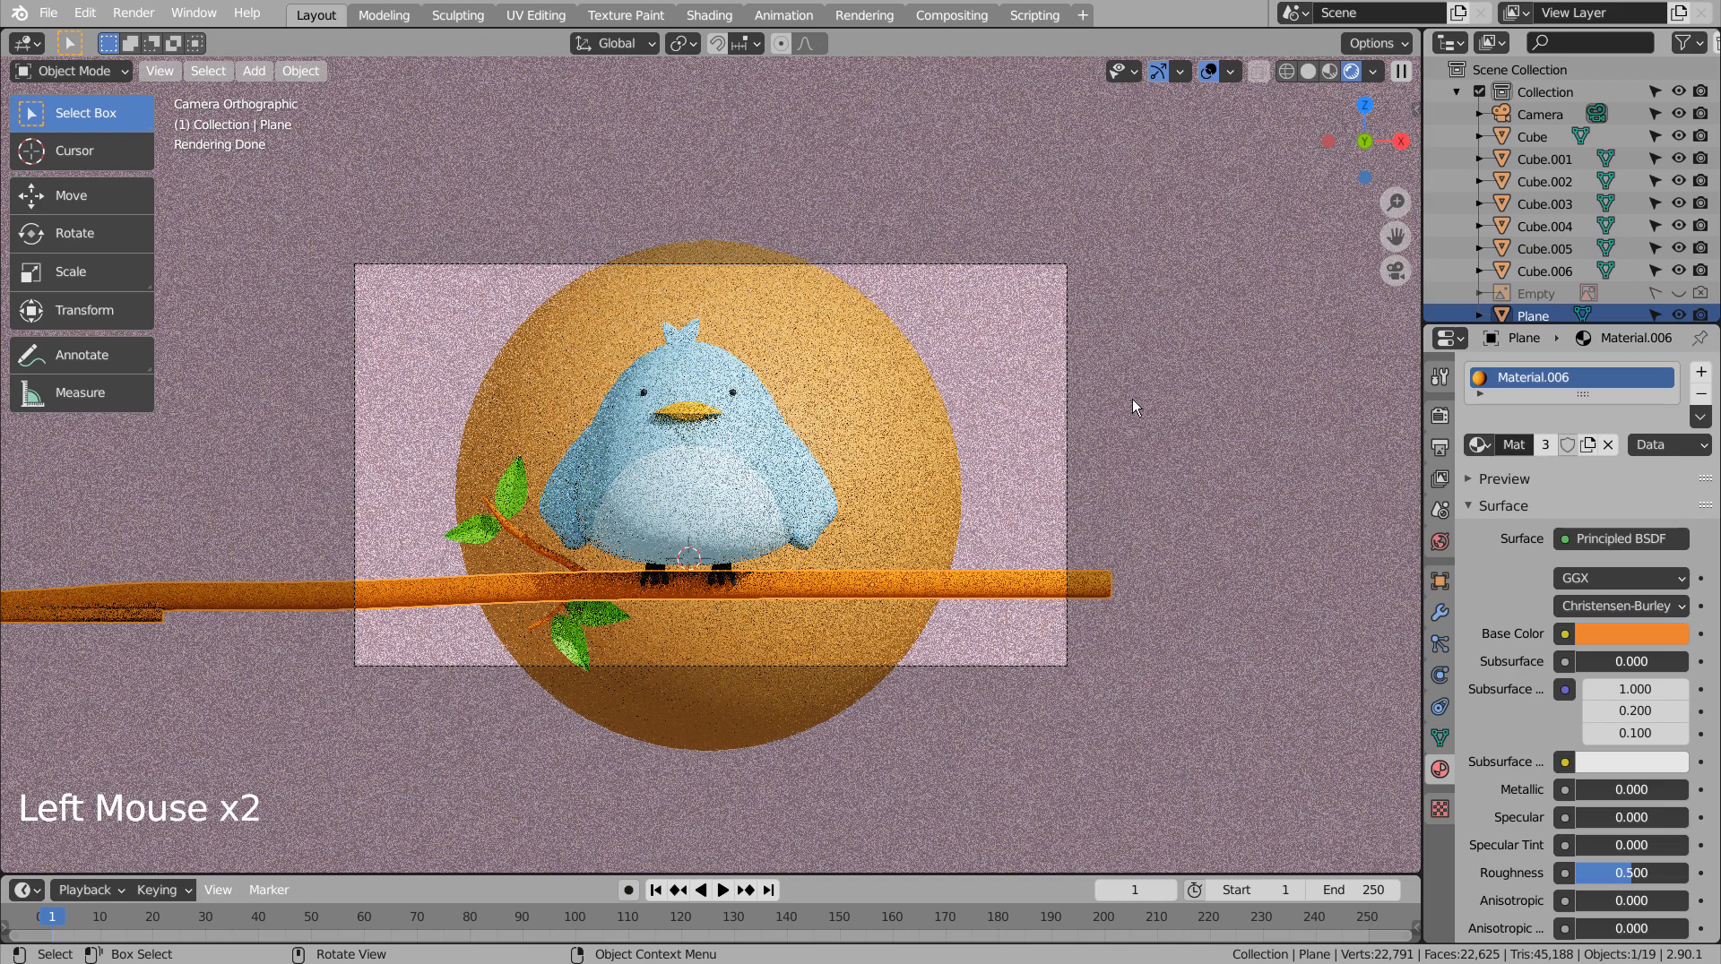
left_click(1153, 362)
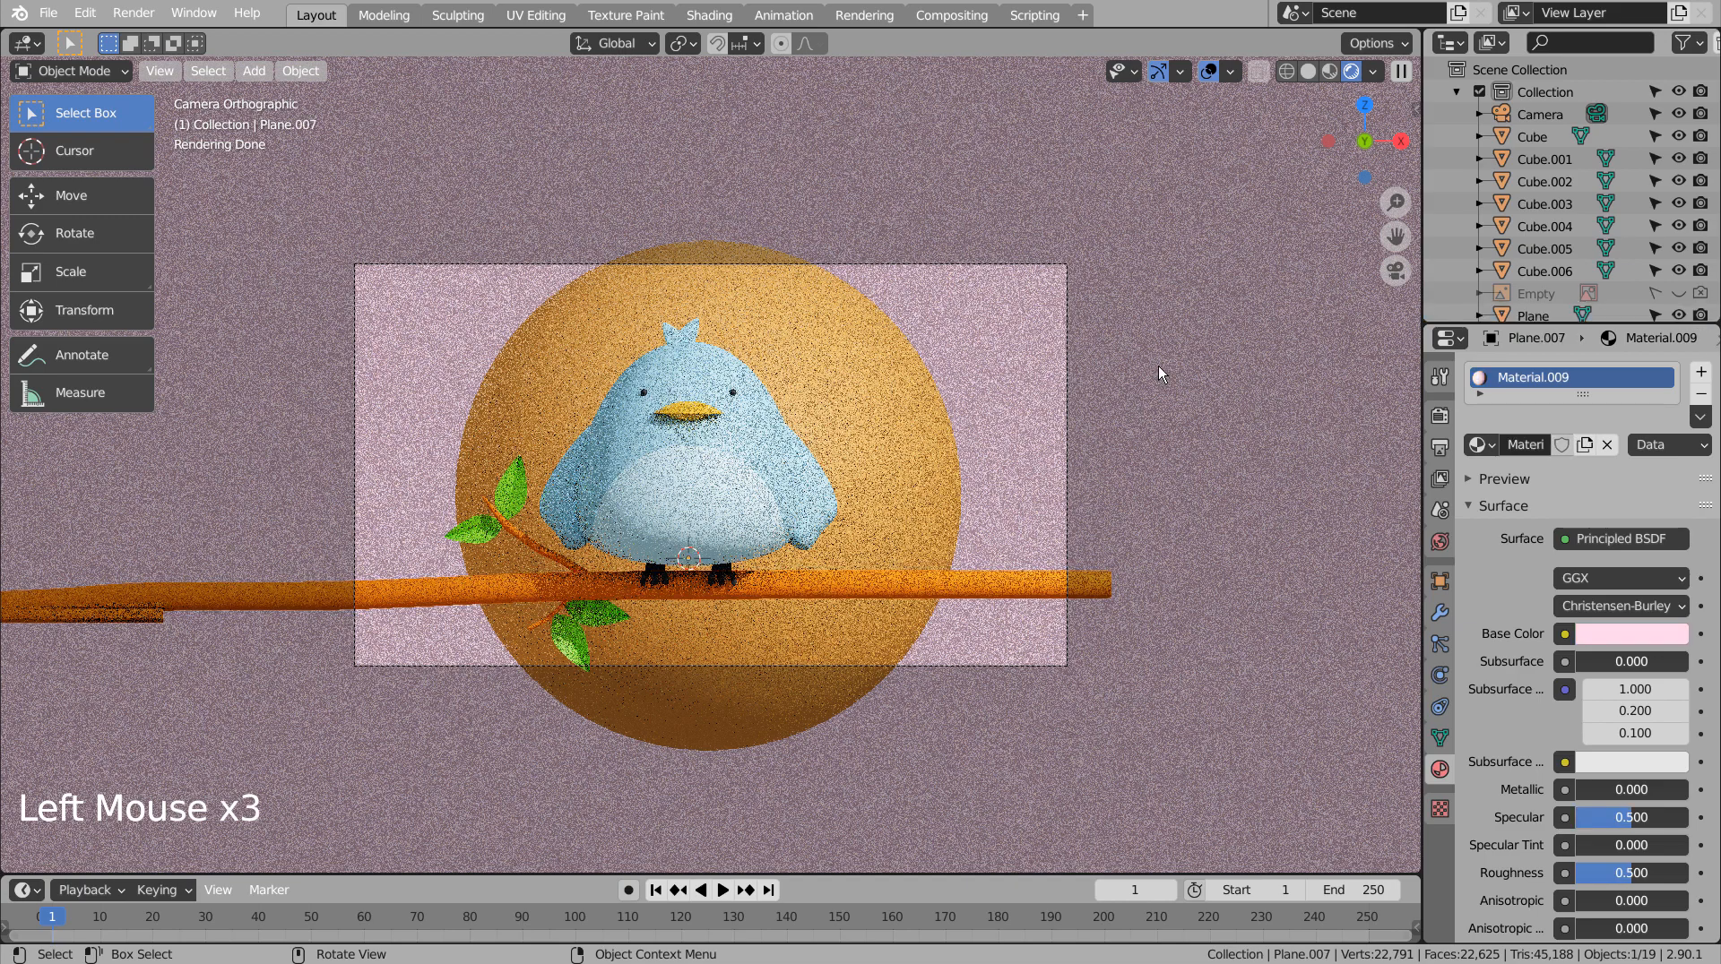
Set the camera's horizontal lens shift to 0.111.
left_click(1566, 115)
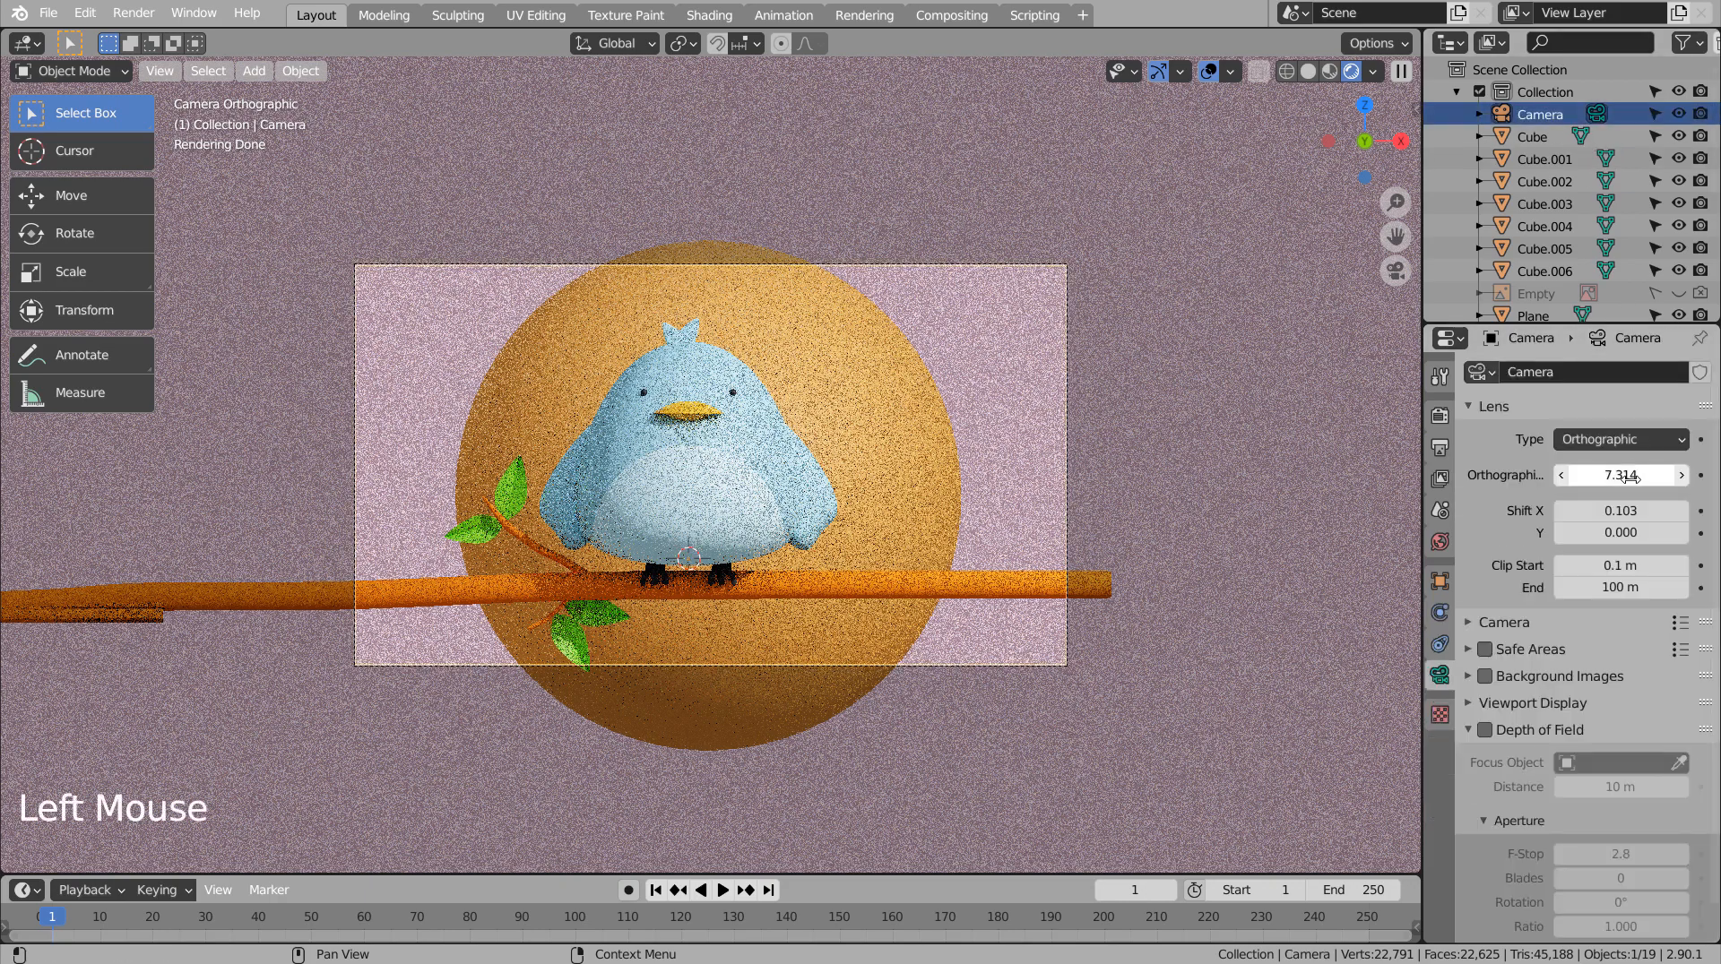
left_click(1620, 511, "shift")
left_click_drag(1620, 510, 1642, 511, "shift")
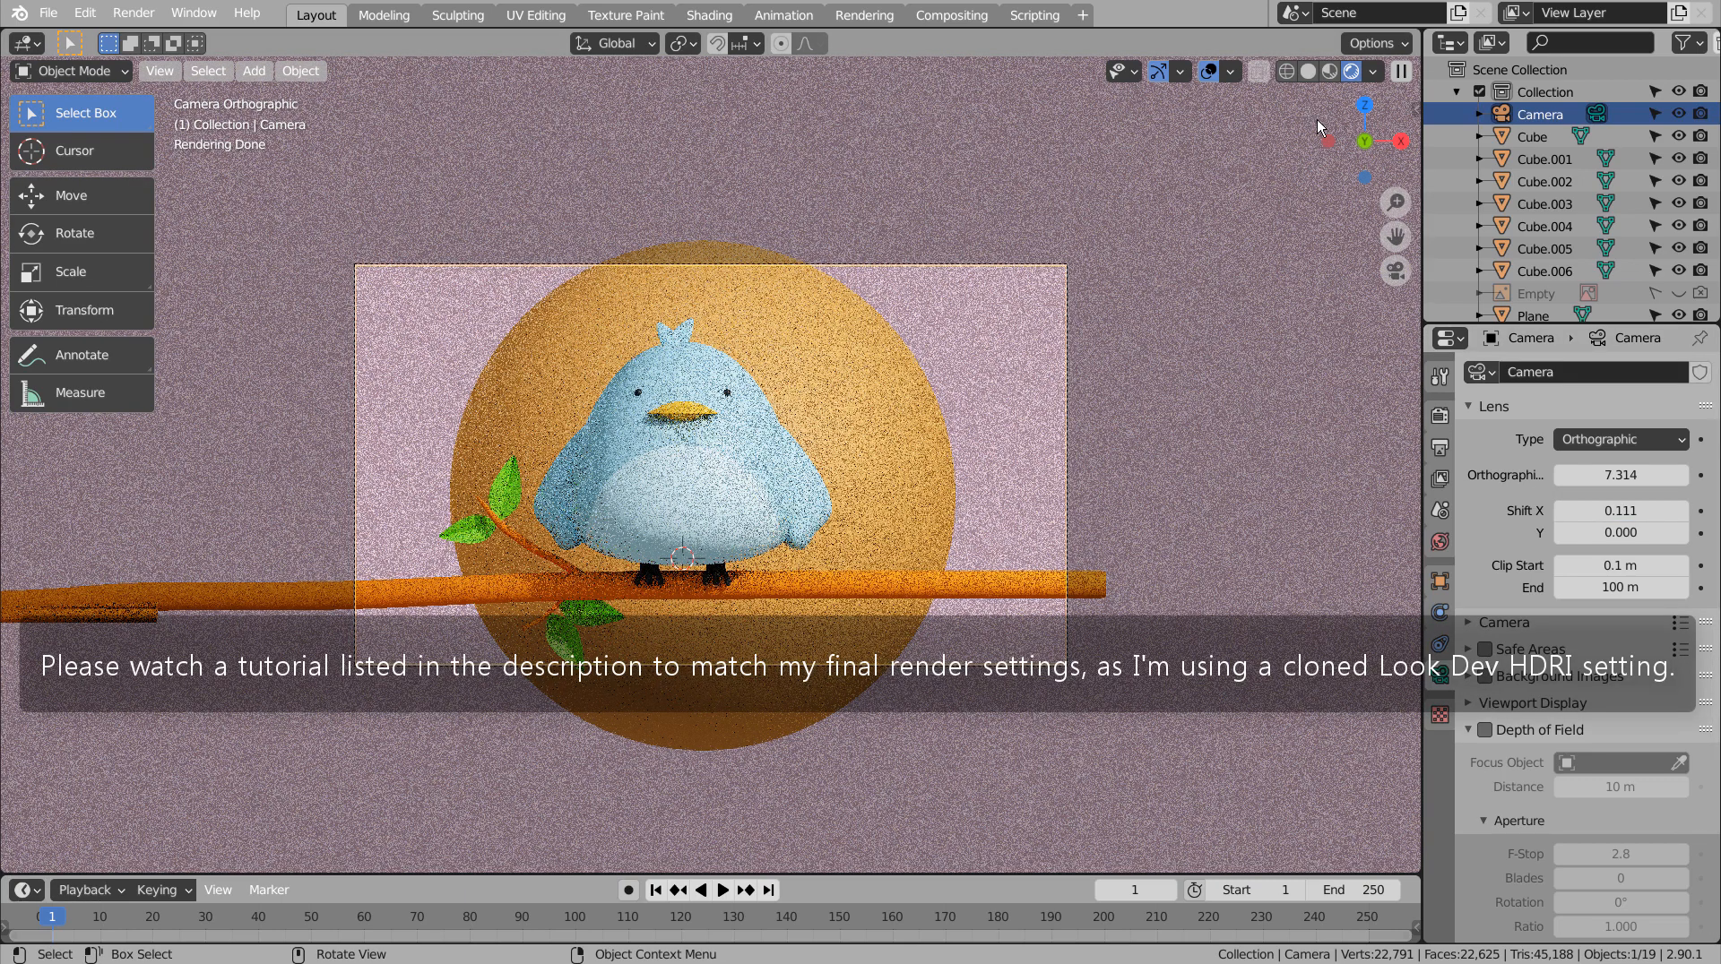
Switch the viewport to wireframe, save the file, and render the final image of the bird.
left_click(1295, 79)
left_click(1246, 219)
key("ctrl+s")
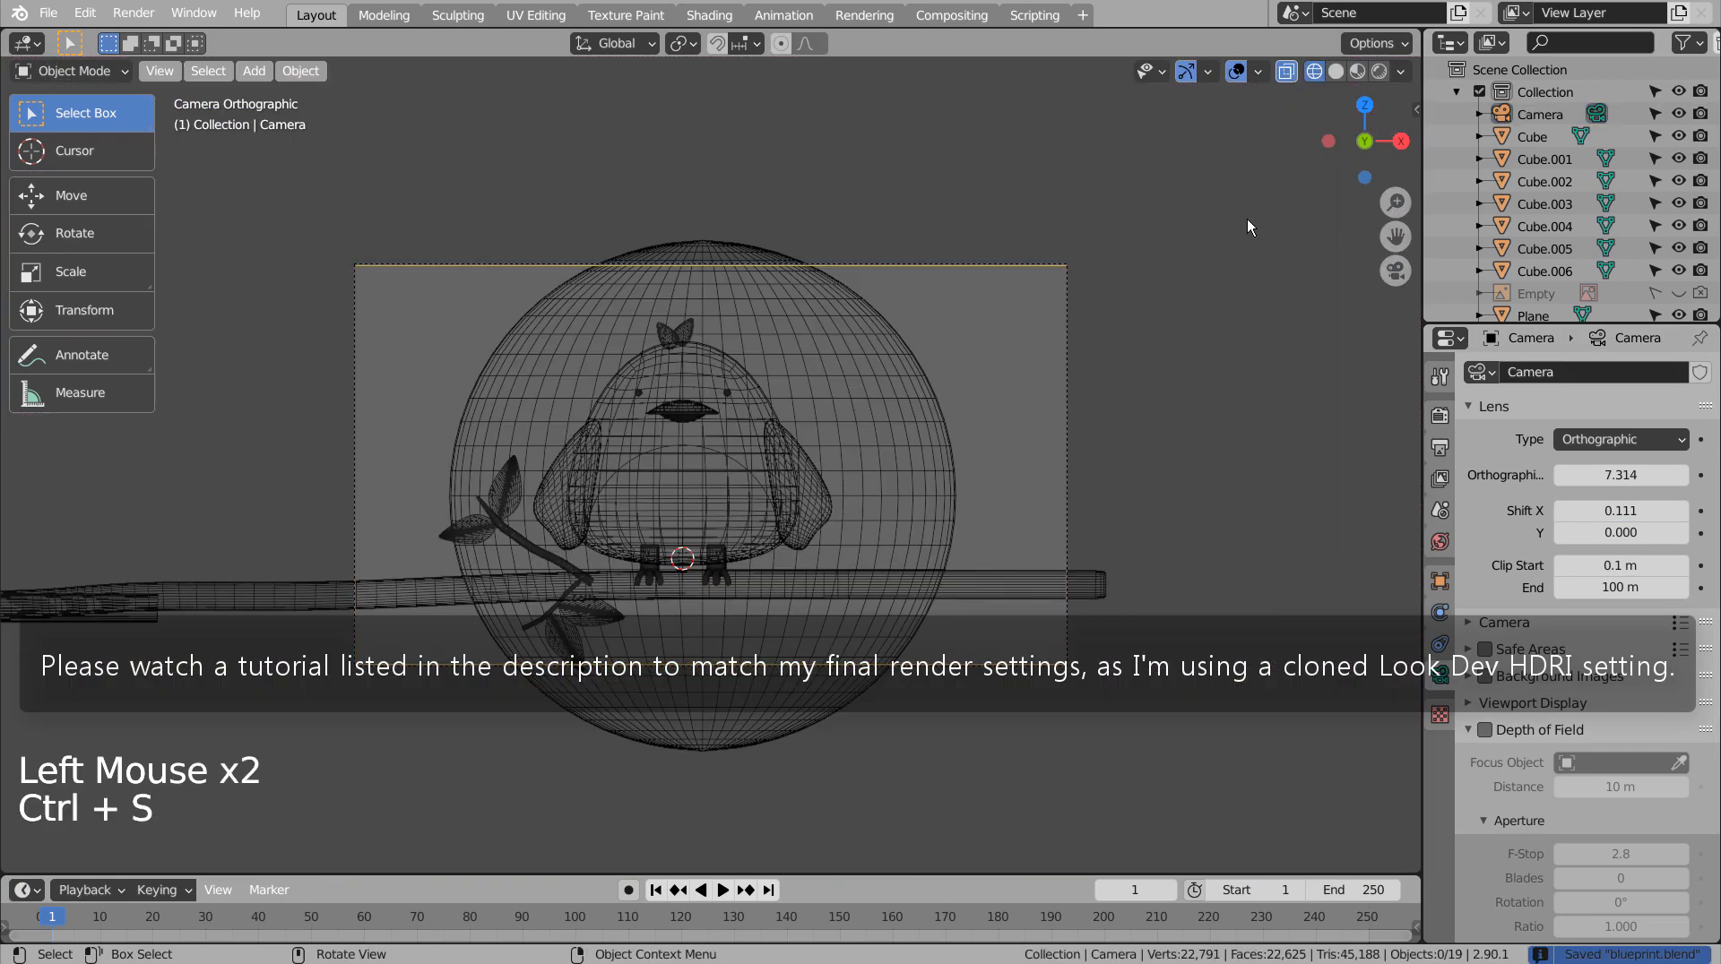
key("F12")
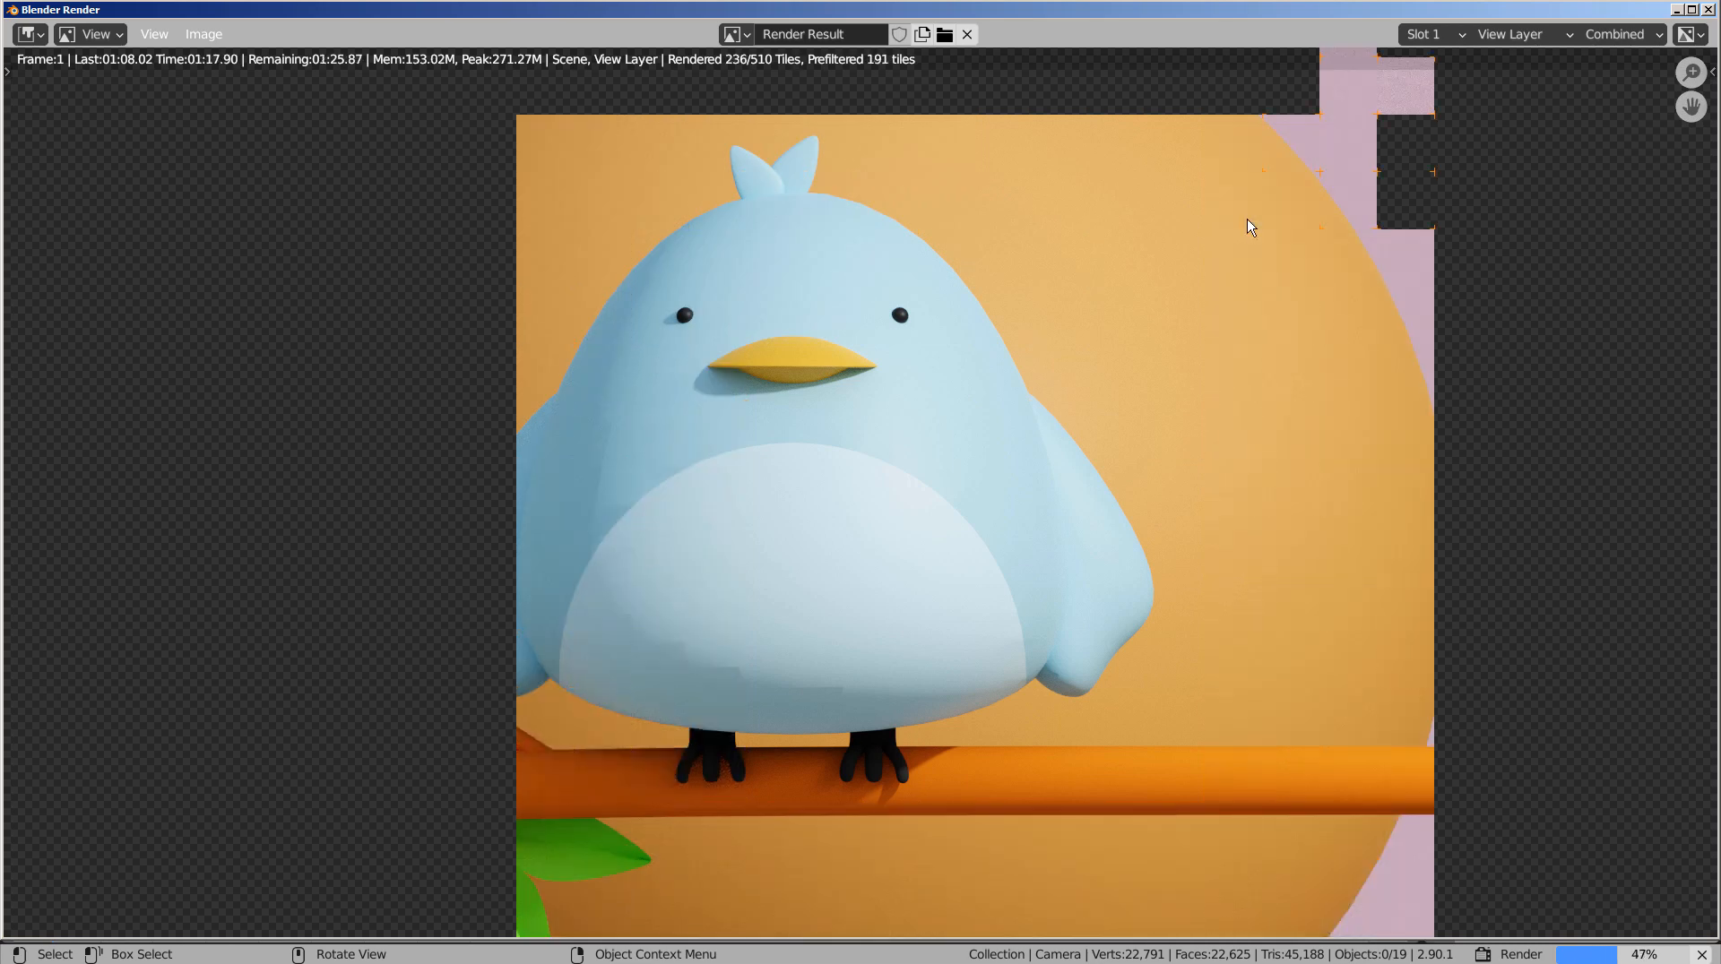